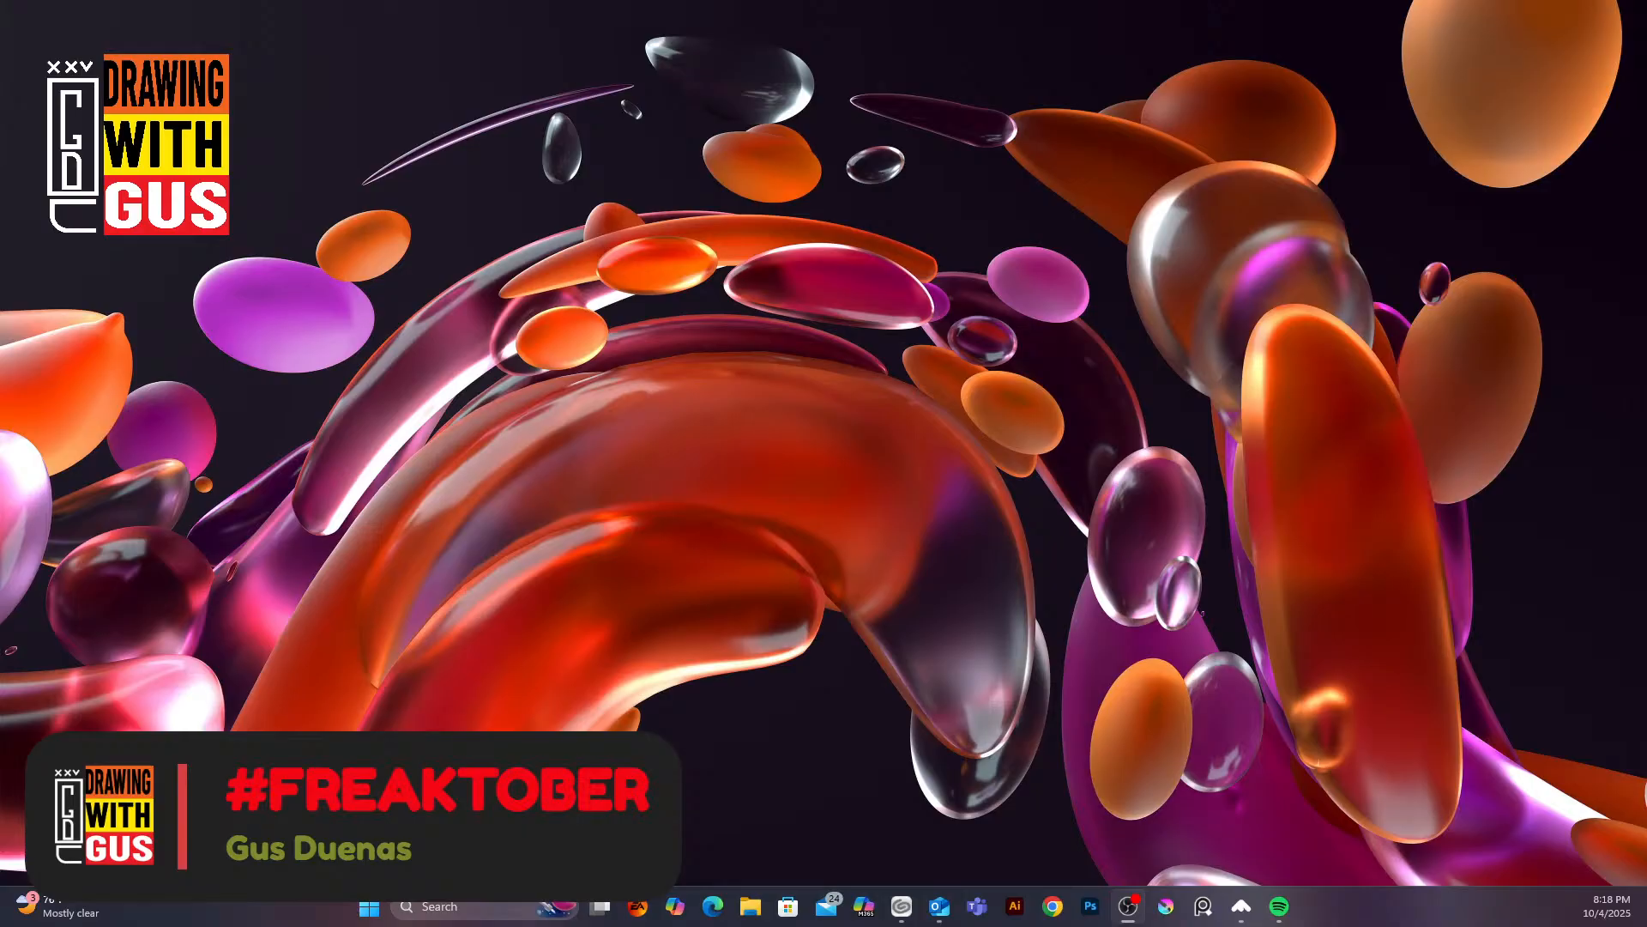
# Launch Clip Studio Paint and open the Illustration-oni Girl2 artwork in a maximized window
pyautogui.click(902, 906)
pyautogui.moveTo(0, 515); pyautogui.dragTo(940, 70)
pyautogui.doubleClick(940, 70)
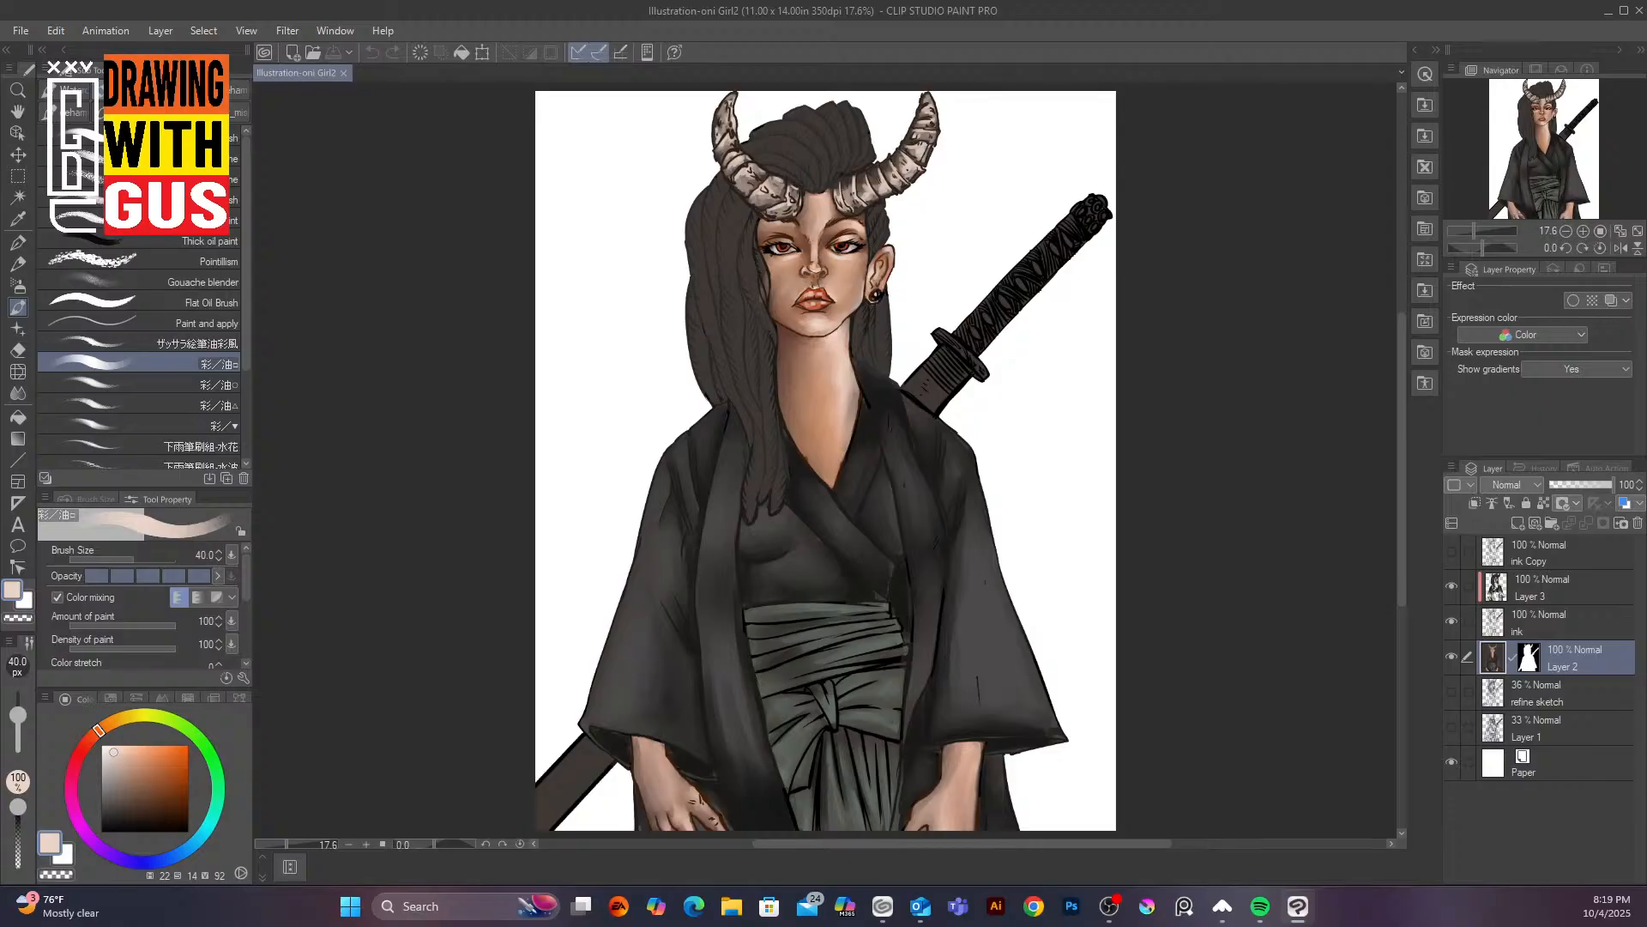
# Hide and reshow the painted Layer 2 to compare the colouring with the bare line art
pyautogui.click(1452, 655)
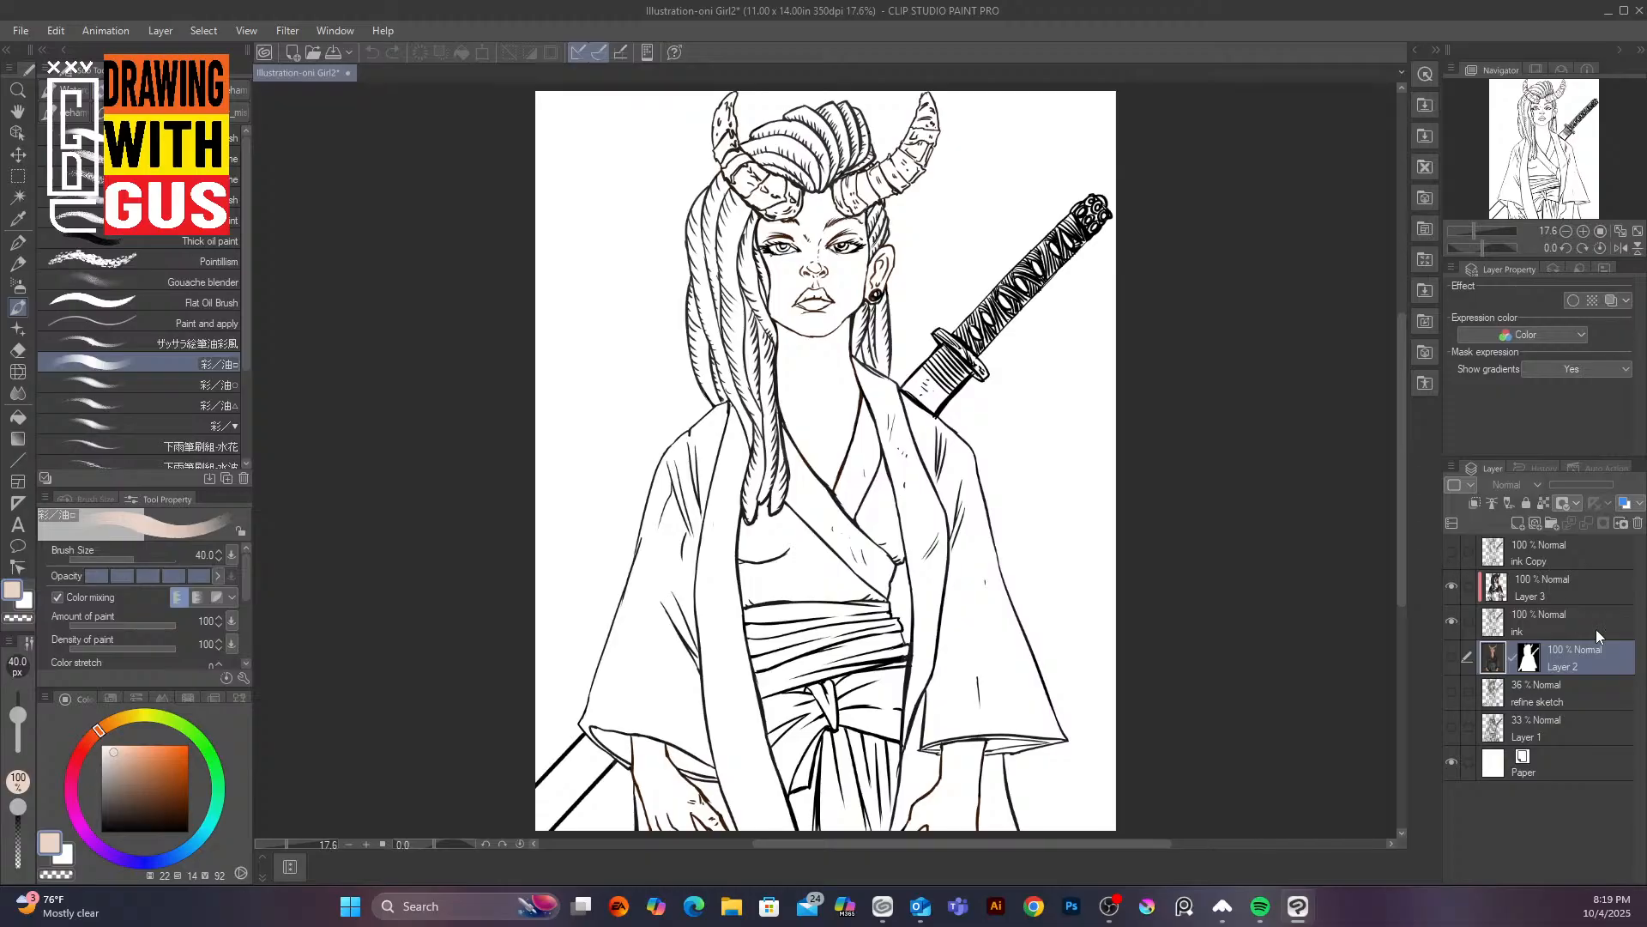
pyautogui.click(1451, 656)
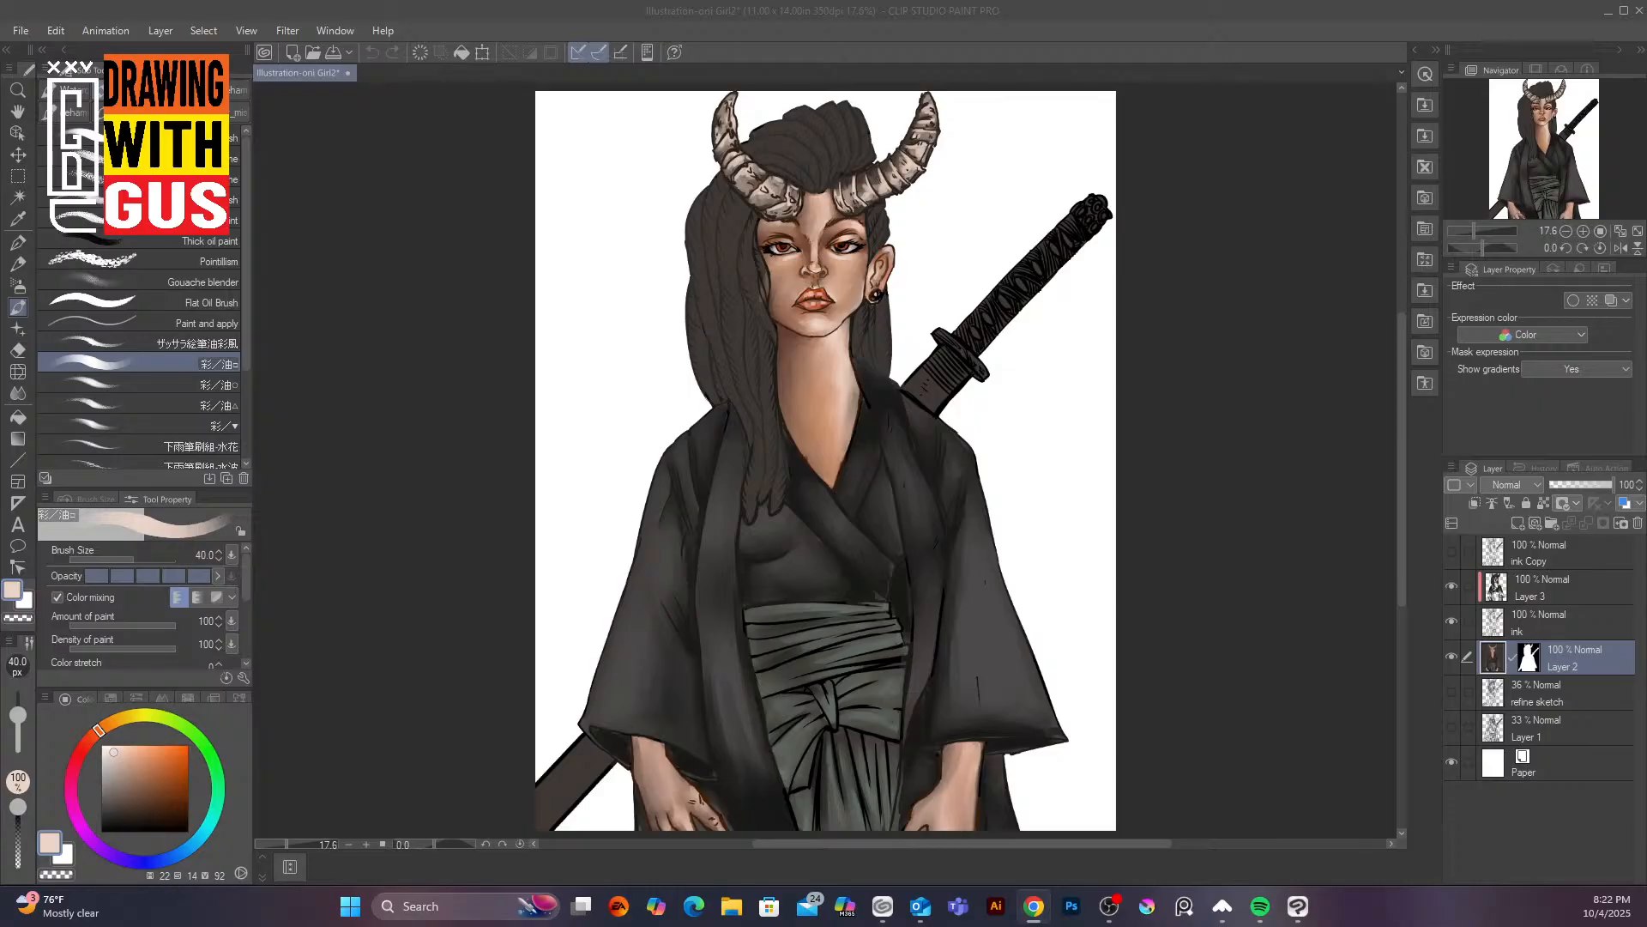
# Switch to the reference board and enlarge the image of the dreadlocked woman carrying a katana to study it
pyautogui.hotkey('alt', 'Tab')
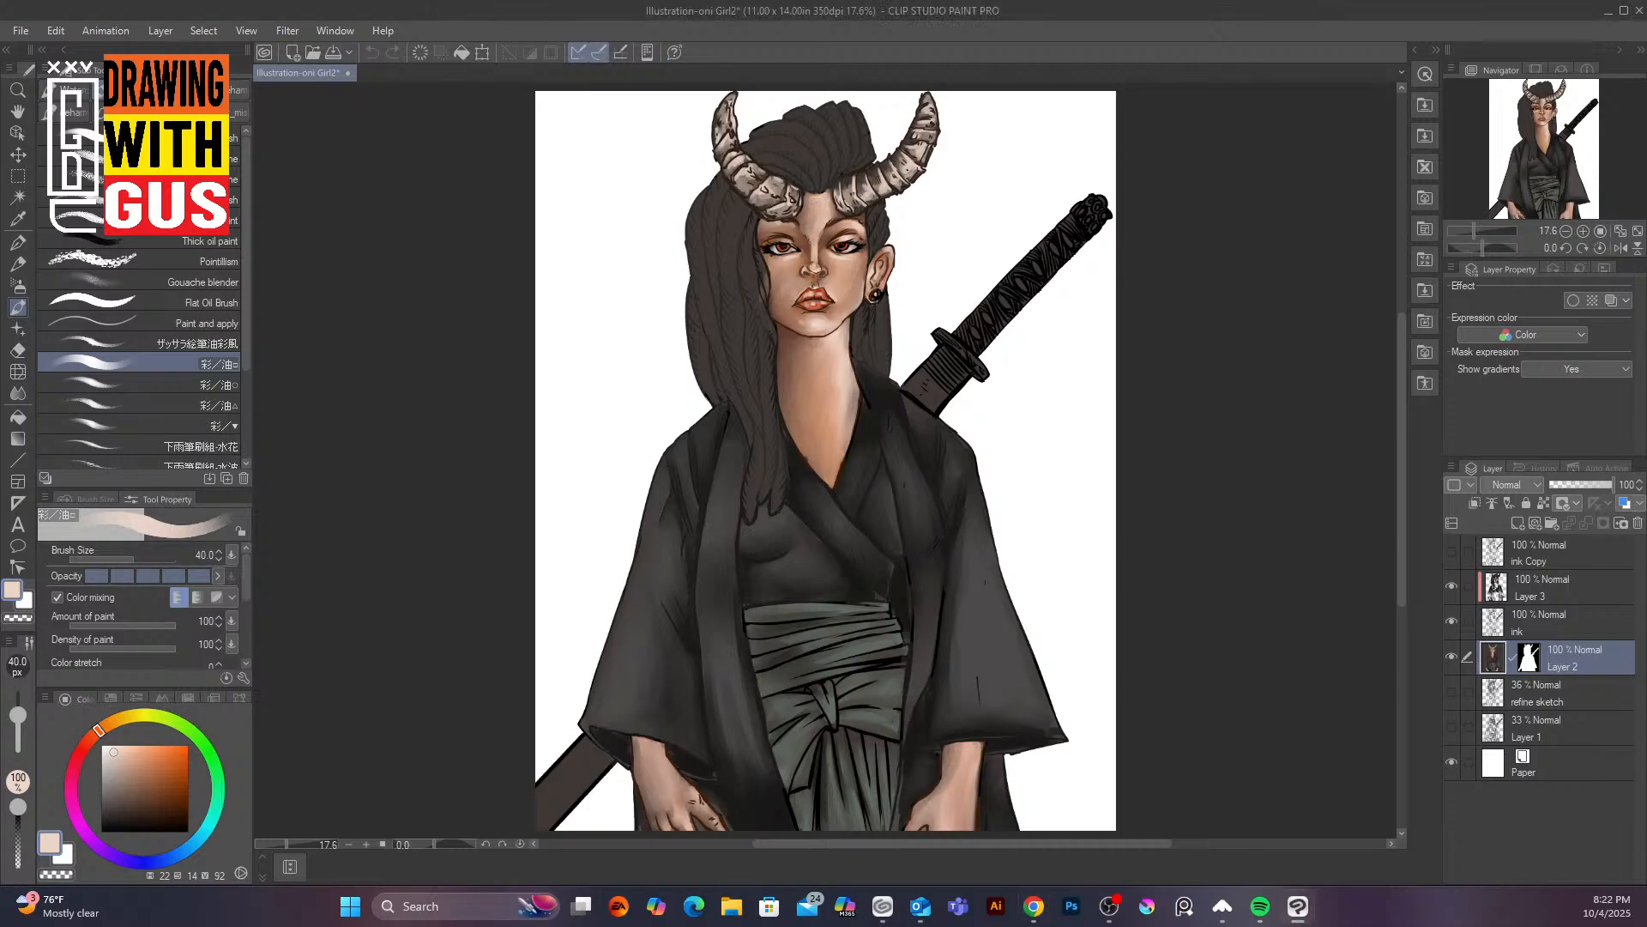
pyautogui.hotkey('alt', 'Tab')
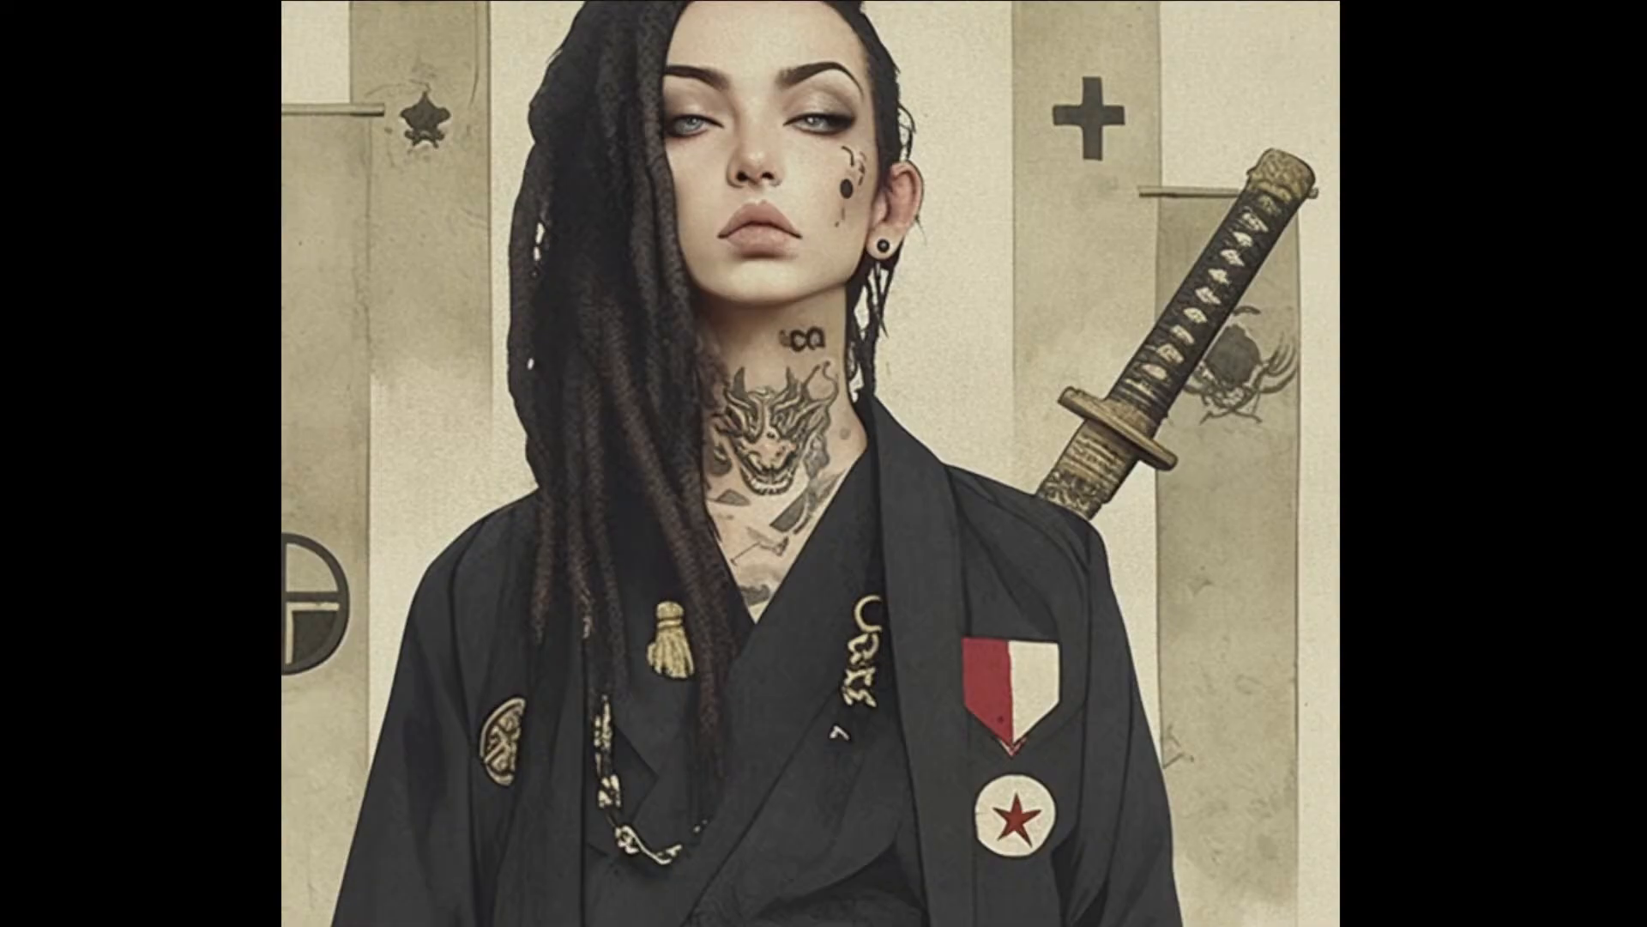
pyautogui.doubleClick(1052, 265)
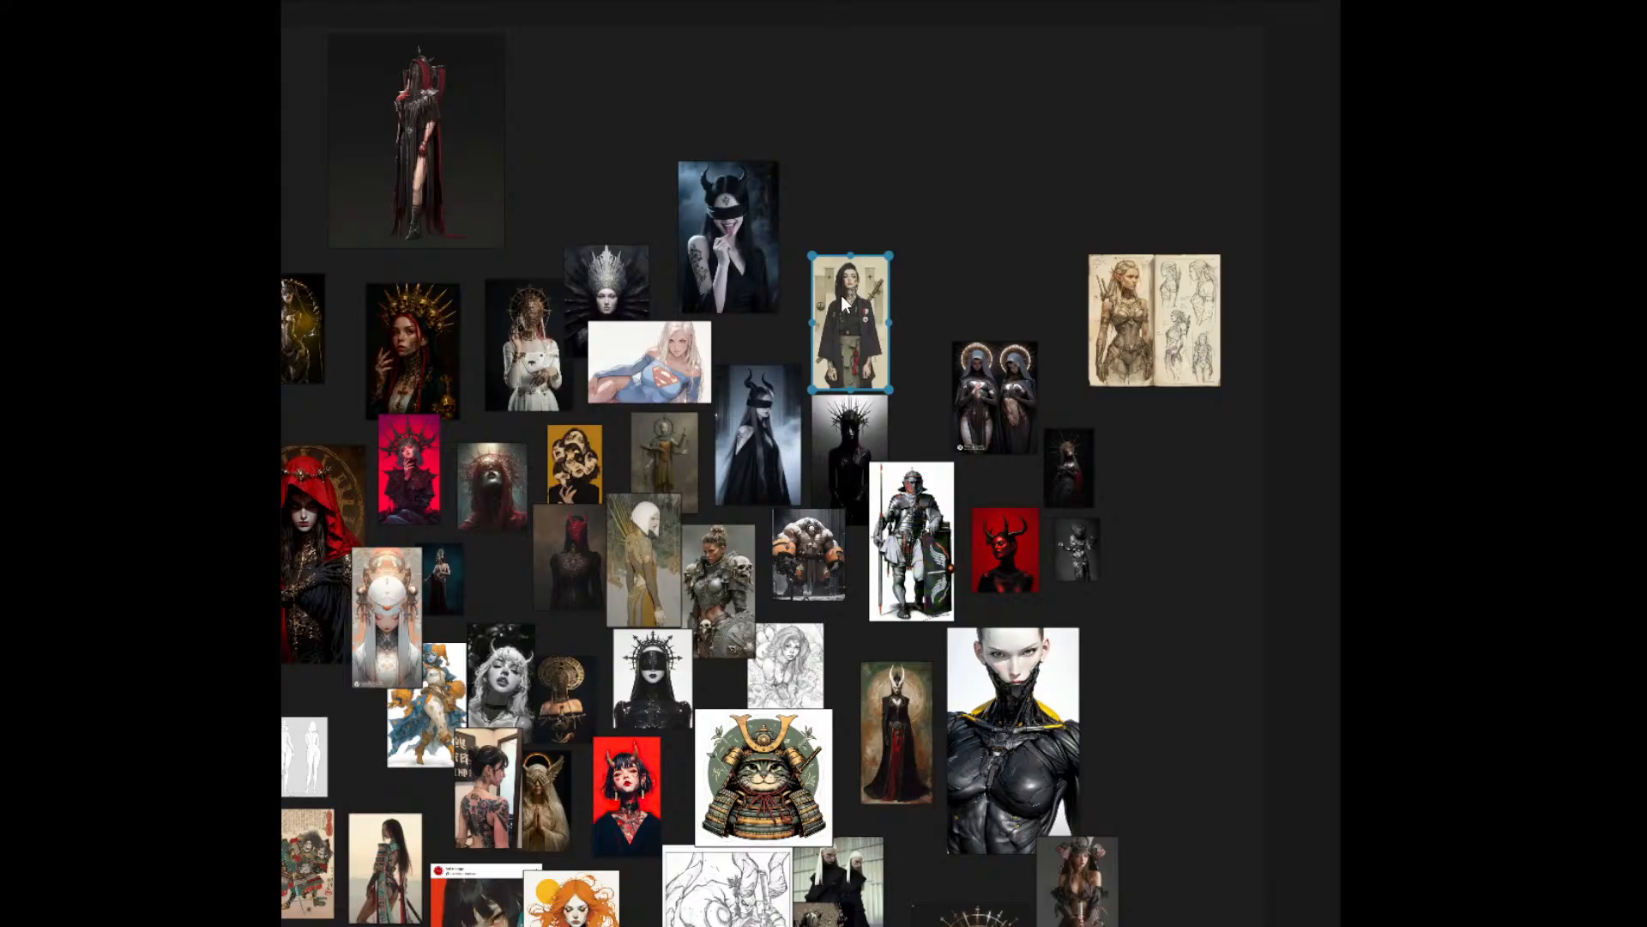
pyautogui.doubleClick(852, 302)
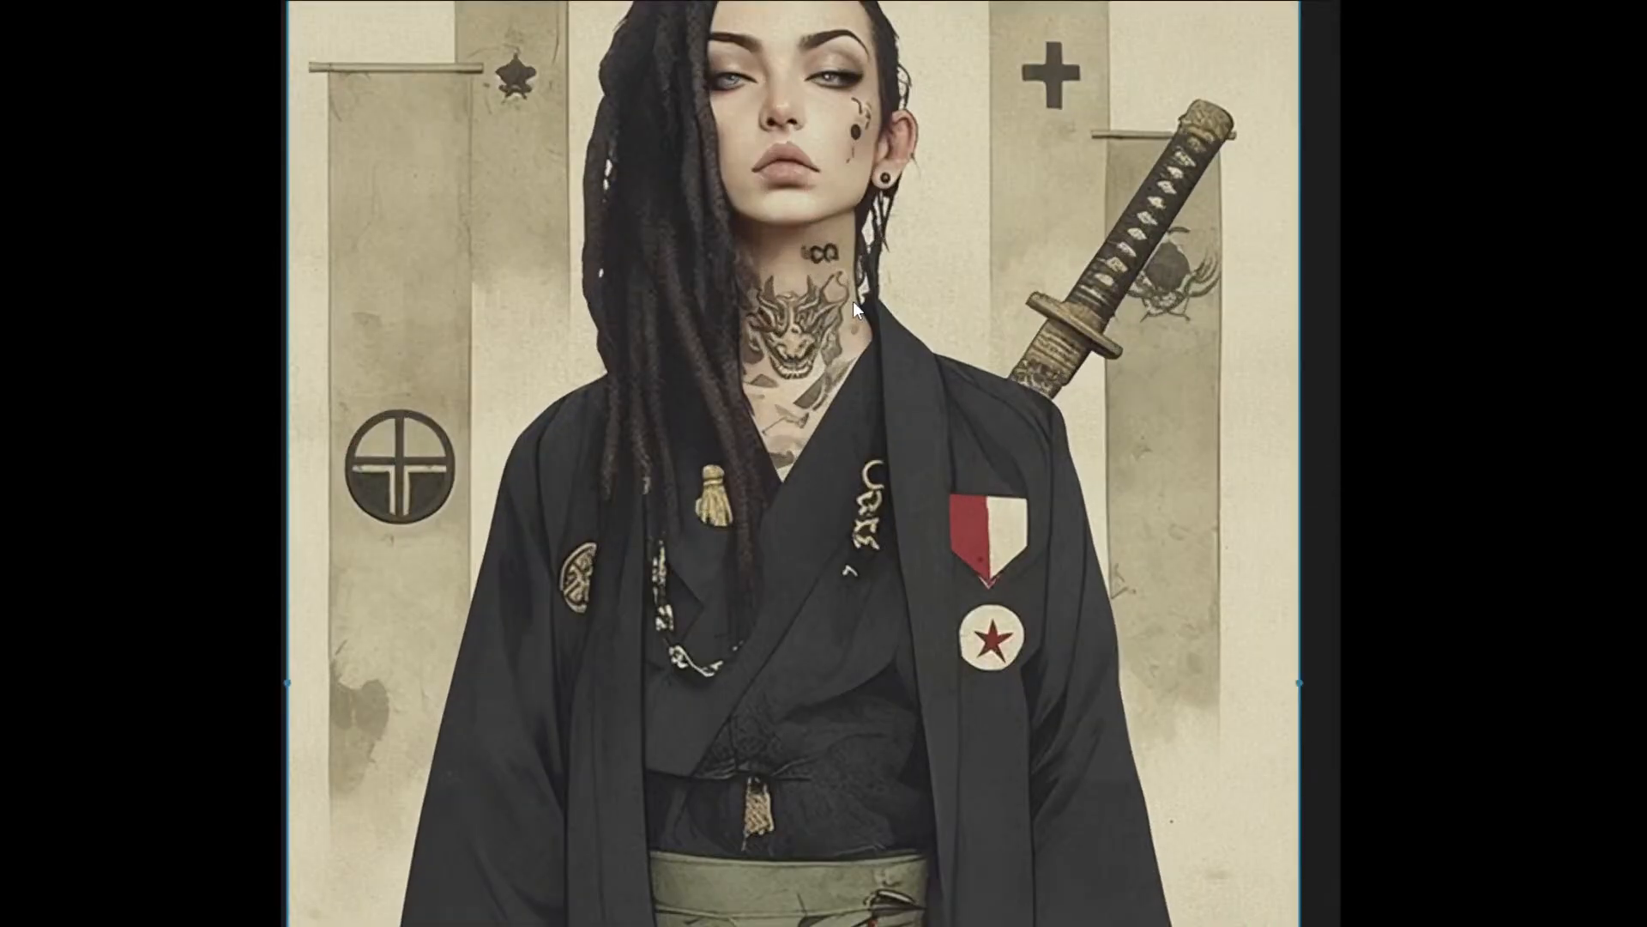
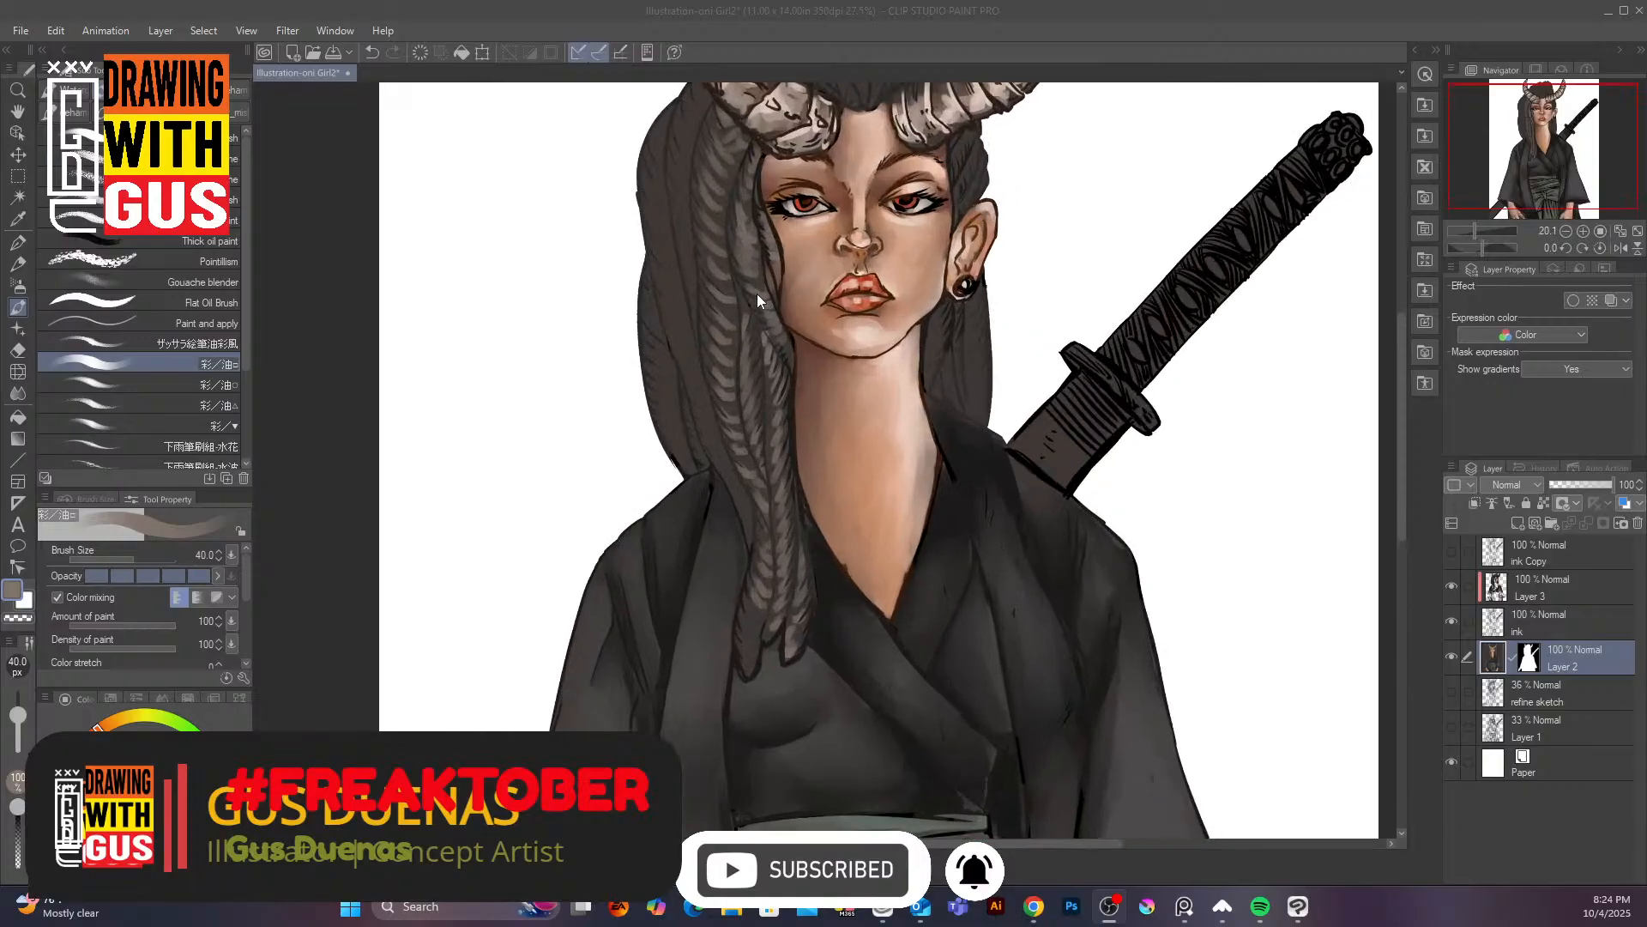
# On Layer 2, paint lighter grey-brown braid strokes down the long dreadlocks on the left side of the figure
pyautogui.click(647, 187)
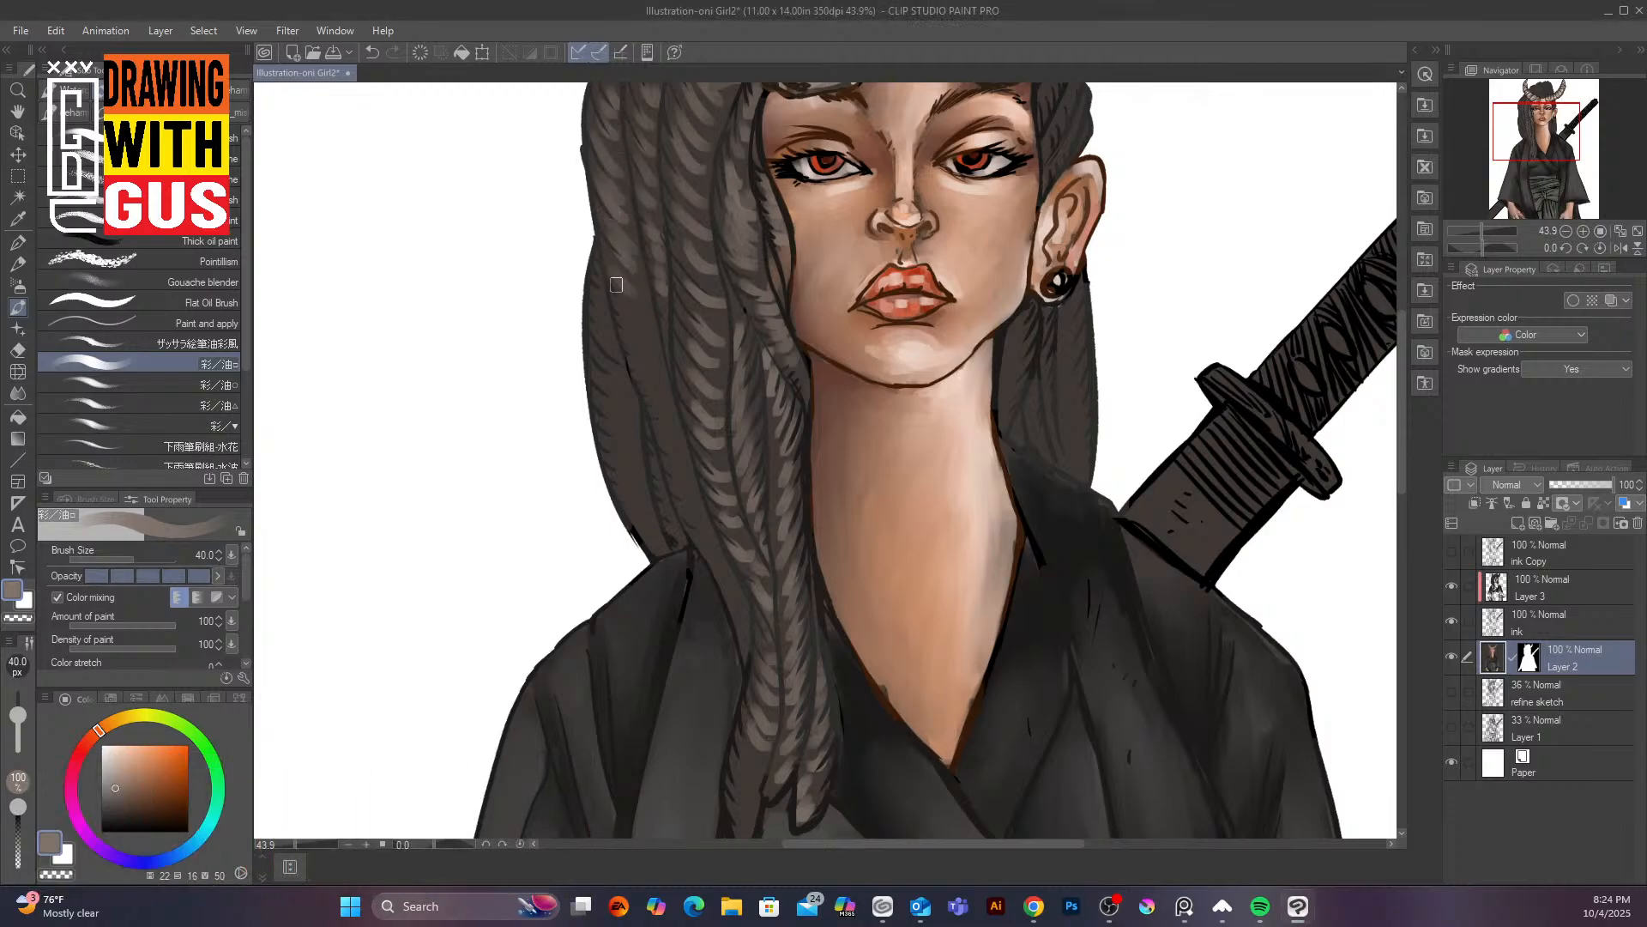
pyautogui.moveTo(616, 284)
pyautogui.mouseDown()
pyautogui.moveTo(647, 320)
pyautogui.moveTo(630, 322)
pyautogui.moveTo(640, 347)
pyautogui.moveTo(664, 330)
pyautogui.moveTo(593, 228)
pyautogui.moveTo(661, 384)
pyautogui.moveTo(678, 442)
pyautogui.moveTo(666, 450)
pyautogui.moveTo(674, 433)
pyautogui.moveTo(692, 484)
pyautogui.moveTo(680, 493)
pyautogui.moveTo(743, 627)
pyautogui.mouseUp()
pyautogui.moveTo(667, 523); pyautogui.dragTo(674, 530)
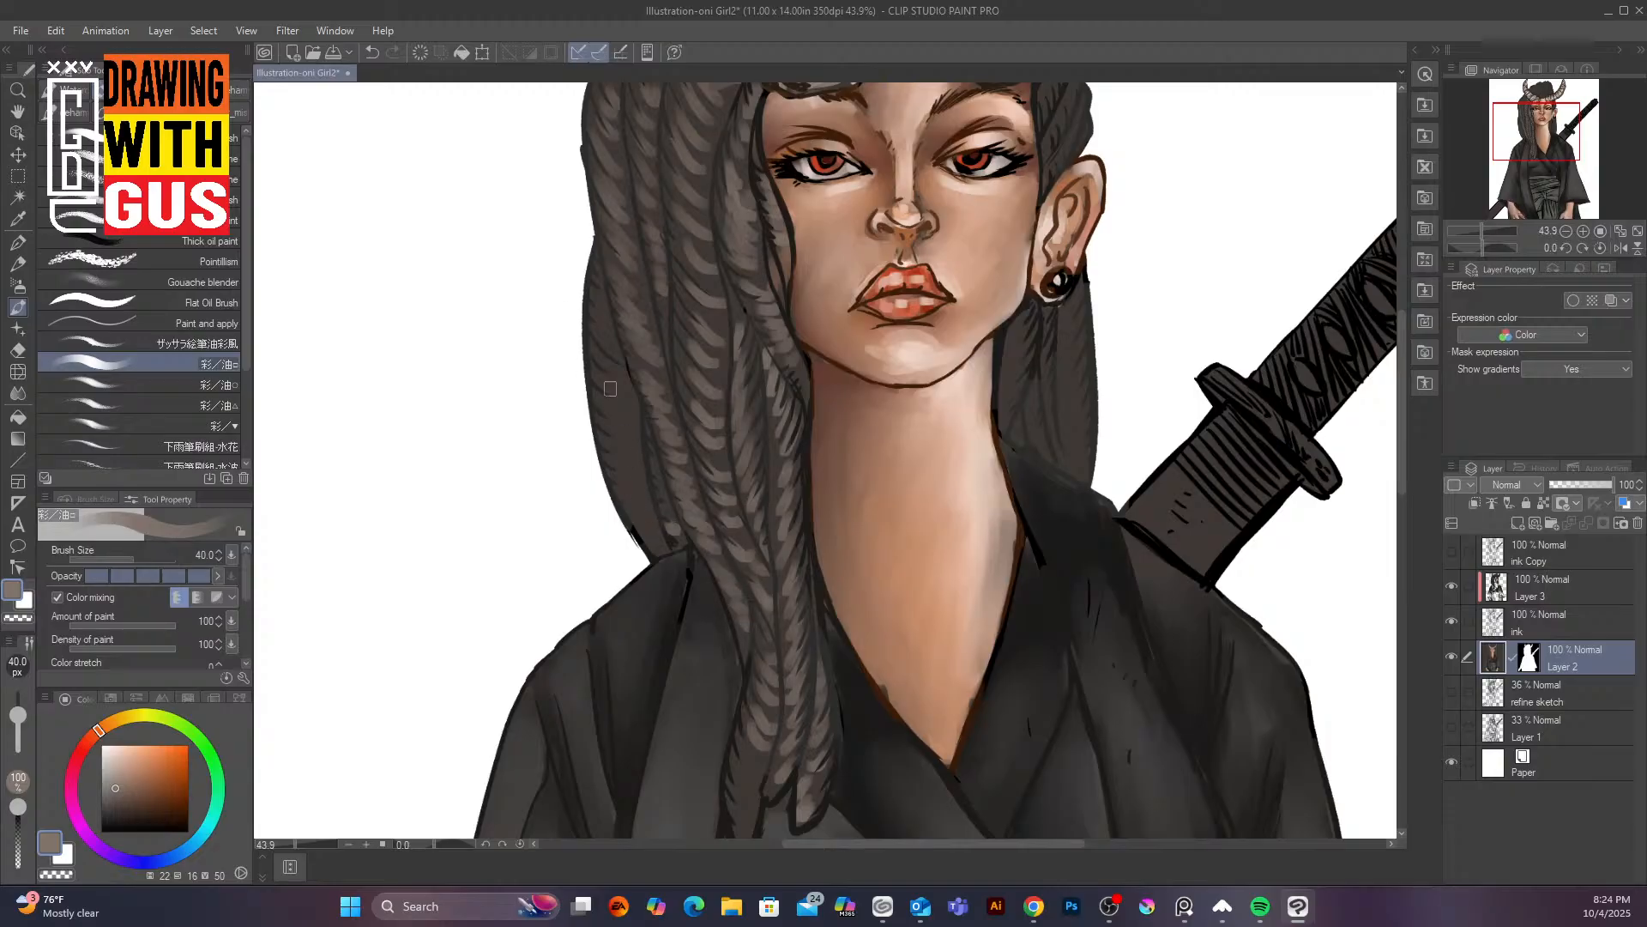
pyautogui.moveTo(610, 389)
pyautogui.mouseDown()
pyautogui.moveTo(595, 331)
pyautogui.moveTo(620, 382)
pyautogui.mouseUp()
pyautogui.moveTo(595, 330)
pyautogui.mouseDown()
pyautogui.moveTo(597, 281)
pyautogui.moveTo(631, 435)
pyautogui.moveTo(603, 421)
pyautogui.moveTo(646, 512)
pyautogui.mouseUp()
pyautogui.moveTo(630, 504); pyautogui.dragTo(654, 541)
# Paint the same grey-brown braid strokes on the dreadlocks hanging behind the ear and beside the neck
pyautogui.moveTo(1014, 319)
pyautogui.mouseDown()
pyautogui.moveTo(1021, 361)
pyautogui.moveTo(997, 417)
pyautogui.mouseUp()
pyautogui.moveTo(1062, 303)
pyautogui.mouseDown()
pyautogui.moveTo(1054, 348)
pyautogui.moveTo(1078, 390)
pyautogui.moveTo(1062, 422)
pyautogui.moveTo(1079, 407)
pyautogui.moveTo(1079, 469)
pyautogui.mouseUp()
pyautogui.moveTo(1034, 400); pyautogui.dragTo(1028, 419)
pyautogui.moveTo(1036, 413)
pyautogui.mouseDown()
pyautogui.moveTo(1040, 450)
pyautogui.moveTo(1012, 431)
pyautogui.moveTo(1048, 403)
pyautogui.mouseUp()
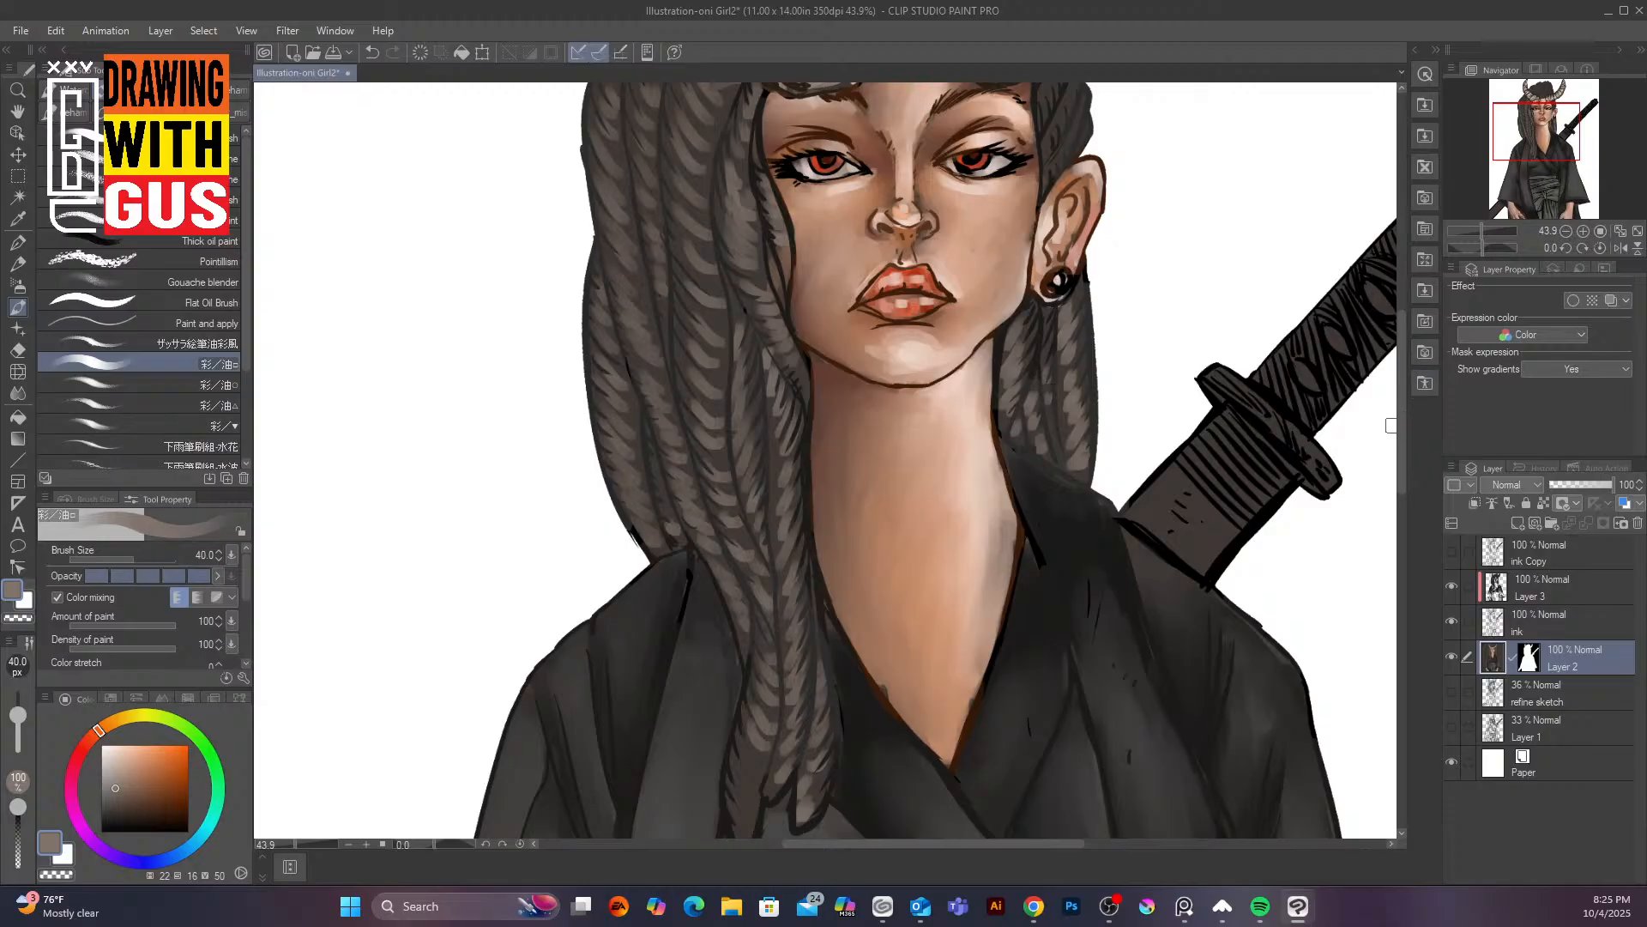
# Check the reference, then add grey-brown braid strokes to the lower crown braids and the upper part of the left dreadlocks
pyautogui.scroll(5, 1404, 341)
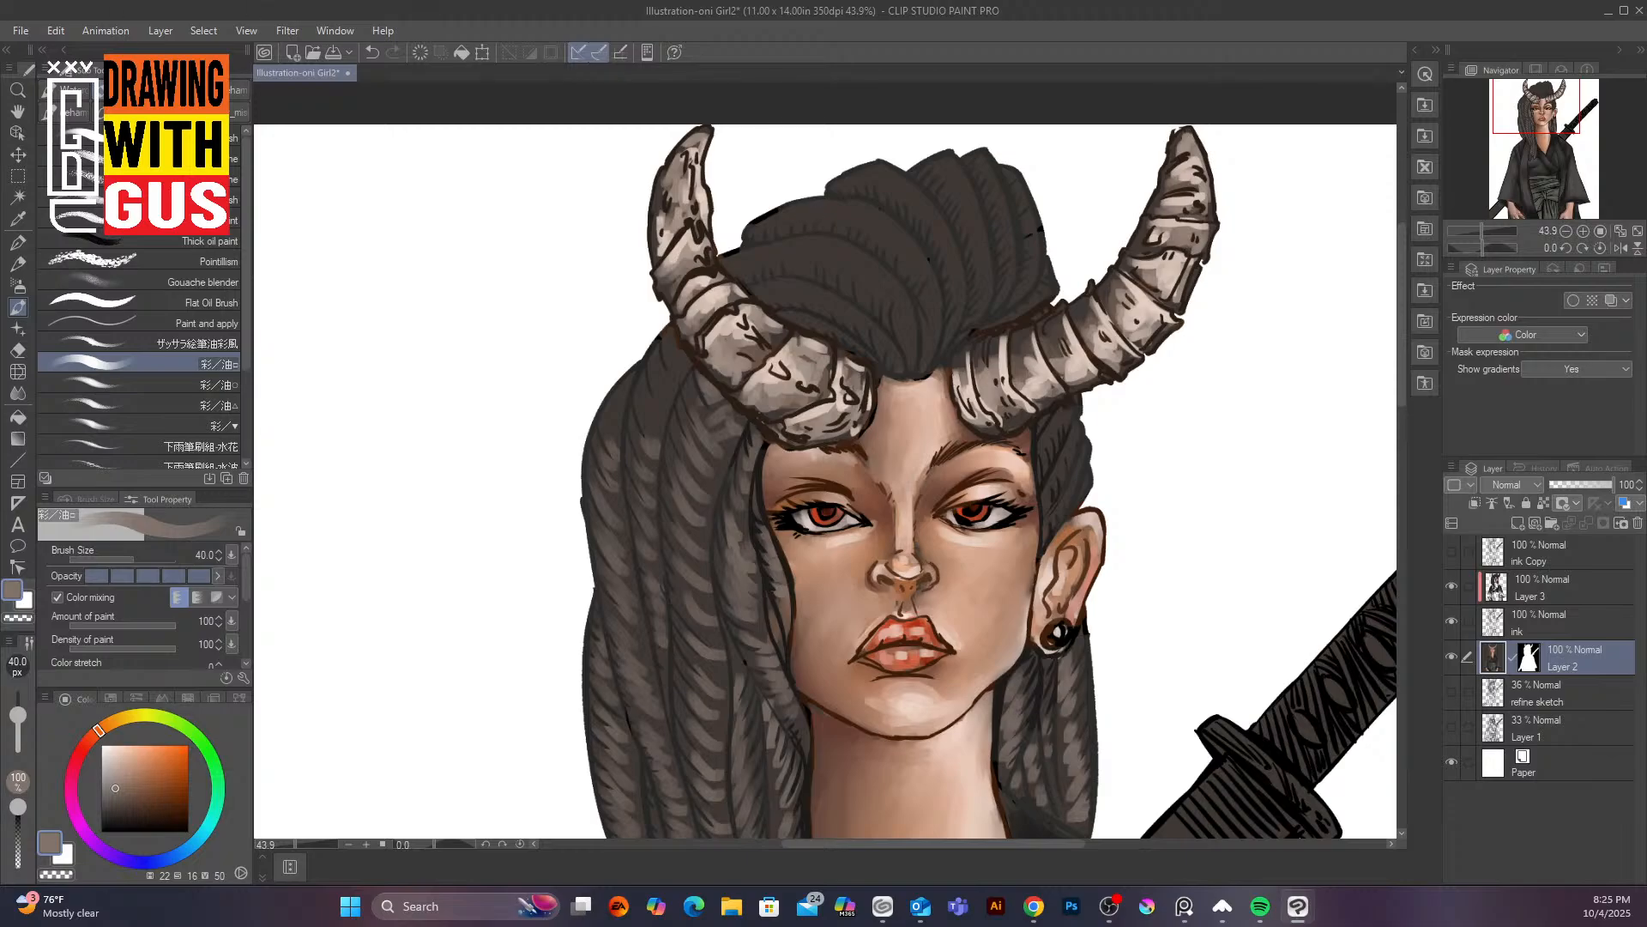
pyautogui.hotkey('alt', 'Tab')
pyautogui.hotkey('alt', 'Tab')
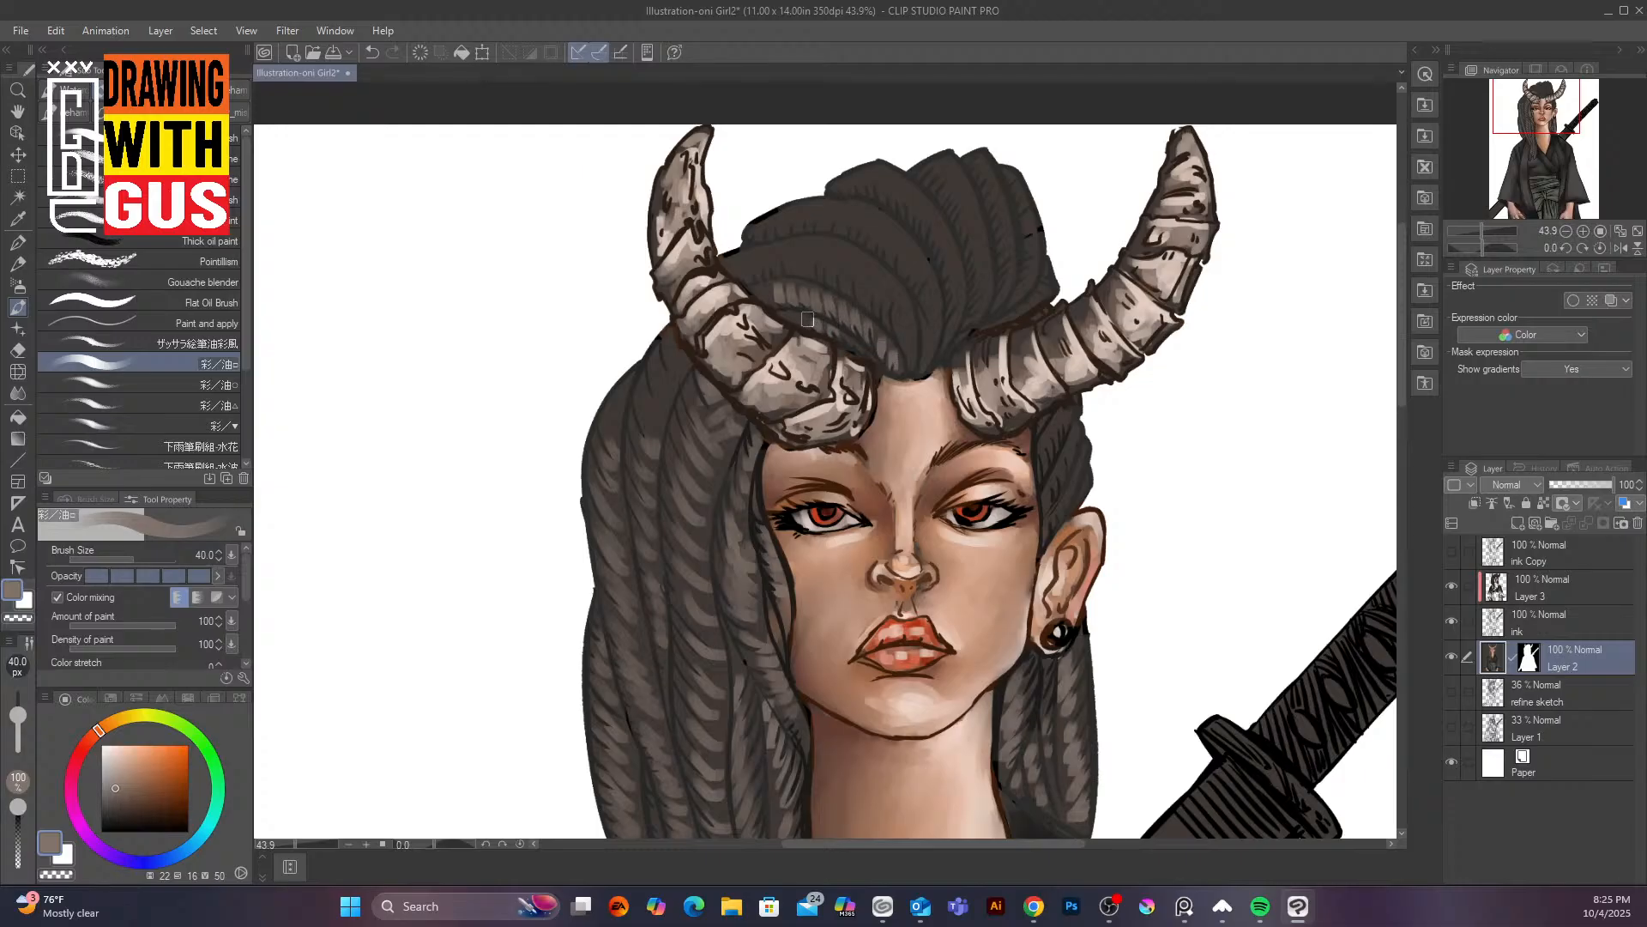
pyautogui.moveTo(748, 272)
pyautogui.mouseDown()
pyautogui.moveTo(794, 276)
pyautogui.moveTo(823, 243)
pyautogui.moveTo(851, 258)
pyautogui.moveTo(850, 284)
pyautogui.moveTo(856, 253)
pyautogui.moveTo(867, 301)
pyautogui.moveTo(883, 266)
pyautogui.moveTo(885, 313)
pyautogui.moveTo(917, 330)
pyautogui.mouseUp()
pyautogui.moveTo(672, 348)
pyautogui.mouseDown()
pyautogui.moveTo(636, 446)
pyautogui.moveTo(650, 468)
pyautogui.mouseUp()
pyautogui.moveTo(636, 464); pyautogui.dragTo(649, 480)
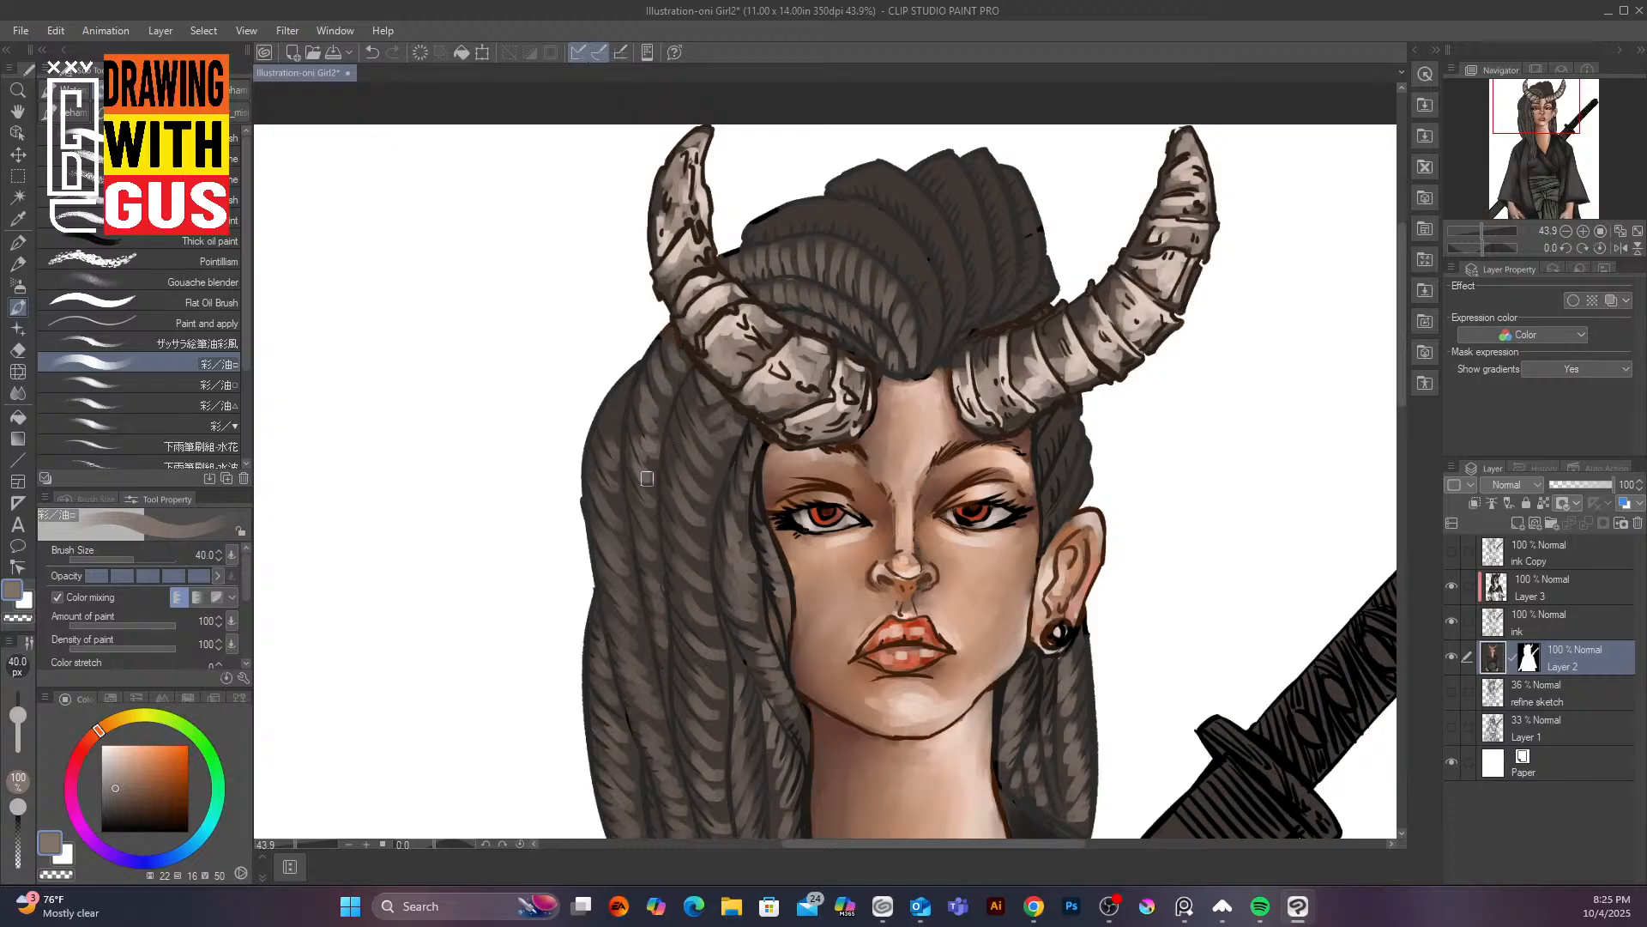
pyautogui.moveTo(610, 410)
pyautogui.mouseDown()
pyautogui.moveTo(620, 427)
pyautogui.moveTo(625, 413)
pyautogui.moveTo(606, 518)
pyautogui.mouseUp()
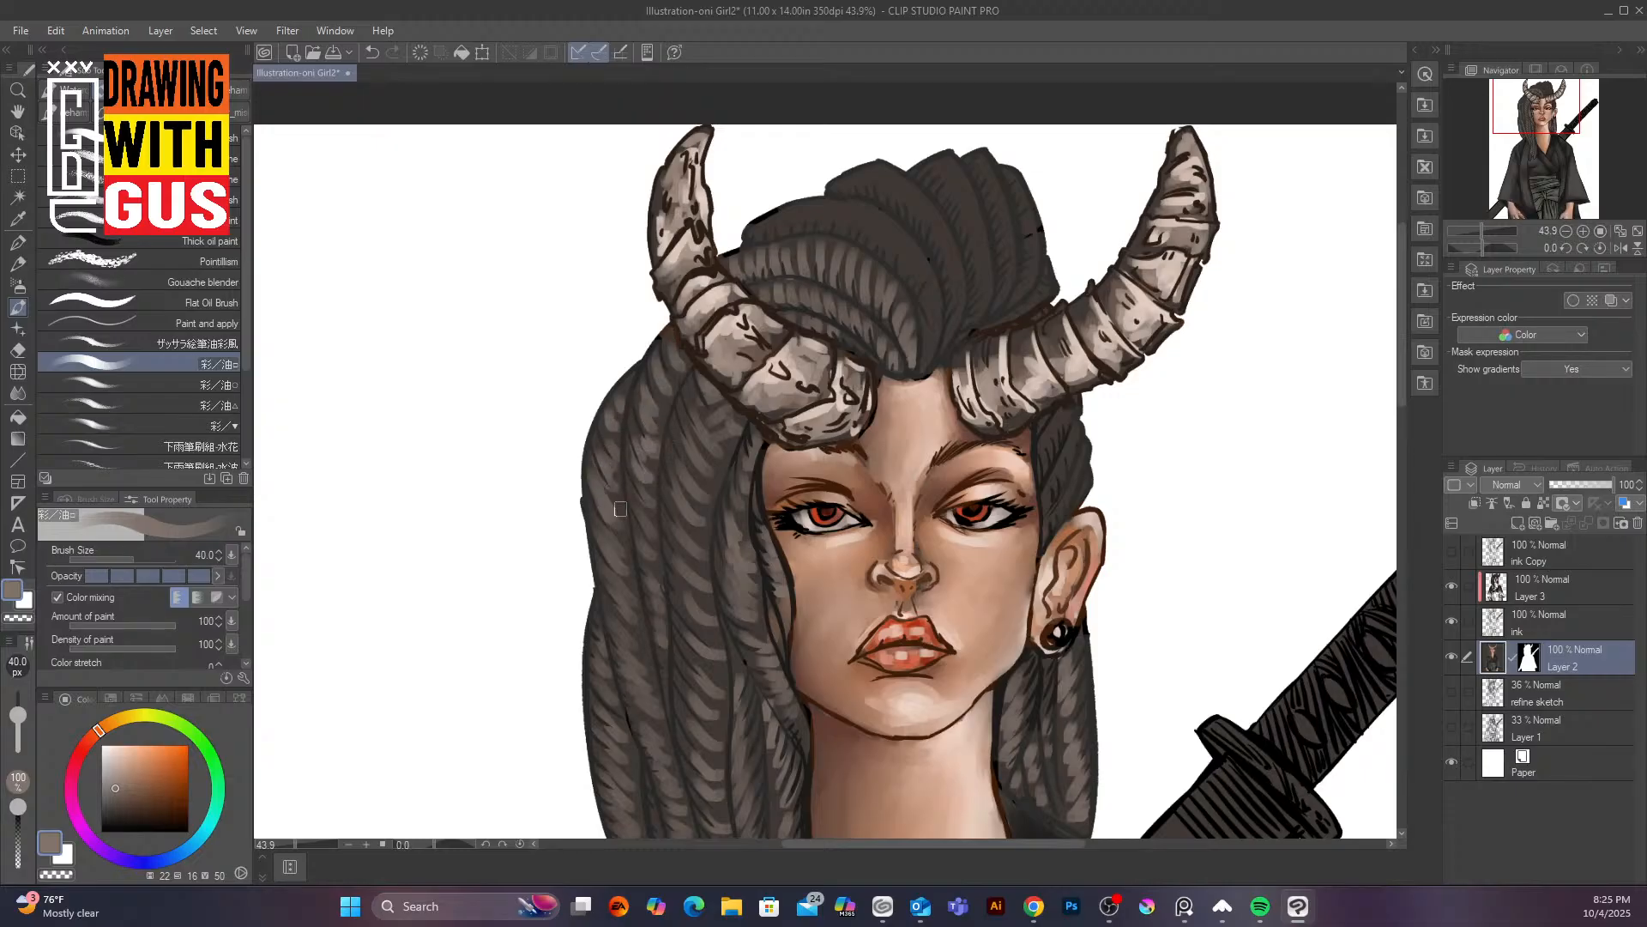
# Paint grey-brown braid strokes on the remaining braids on top of the head and the small ones above the ear
pyautogui.moveTo(784, 228)
pyautogui.mouseDown()
pyautogui.moveTo(816, 204)
pyautogui.moveTo(800, 226)
pyautogui.moveTo(828, 201)
pyautogui.moveTo(827, 232)
pyautogui.moveTo(845, 207)
pyautogui.moveTo(861, 235)
pyautogui.moveTo(894, 230)
pyautogui.moveTo(900, 267)
pyautogui.moveTo(918, 266)
pyautogui.moveTo(911, 278)
pyautogui.moveTo(936, 297)
pyautogui.moveTo(933, 356)
pyautogui.mouseUp()
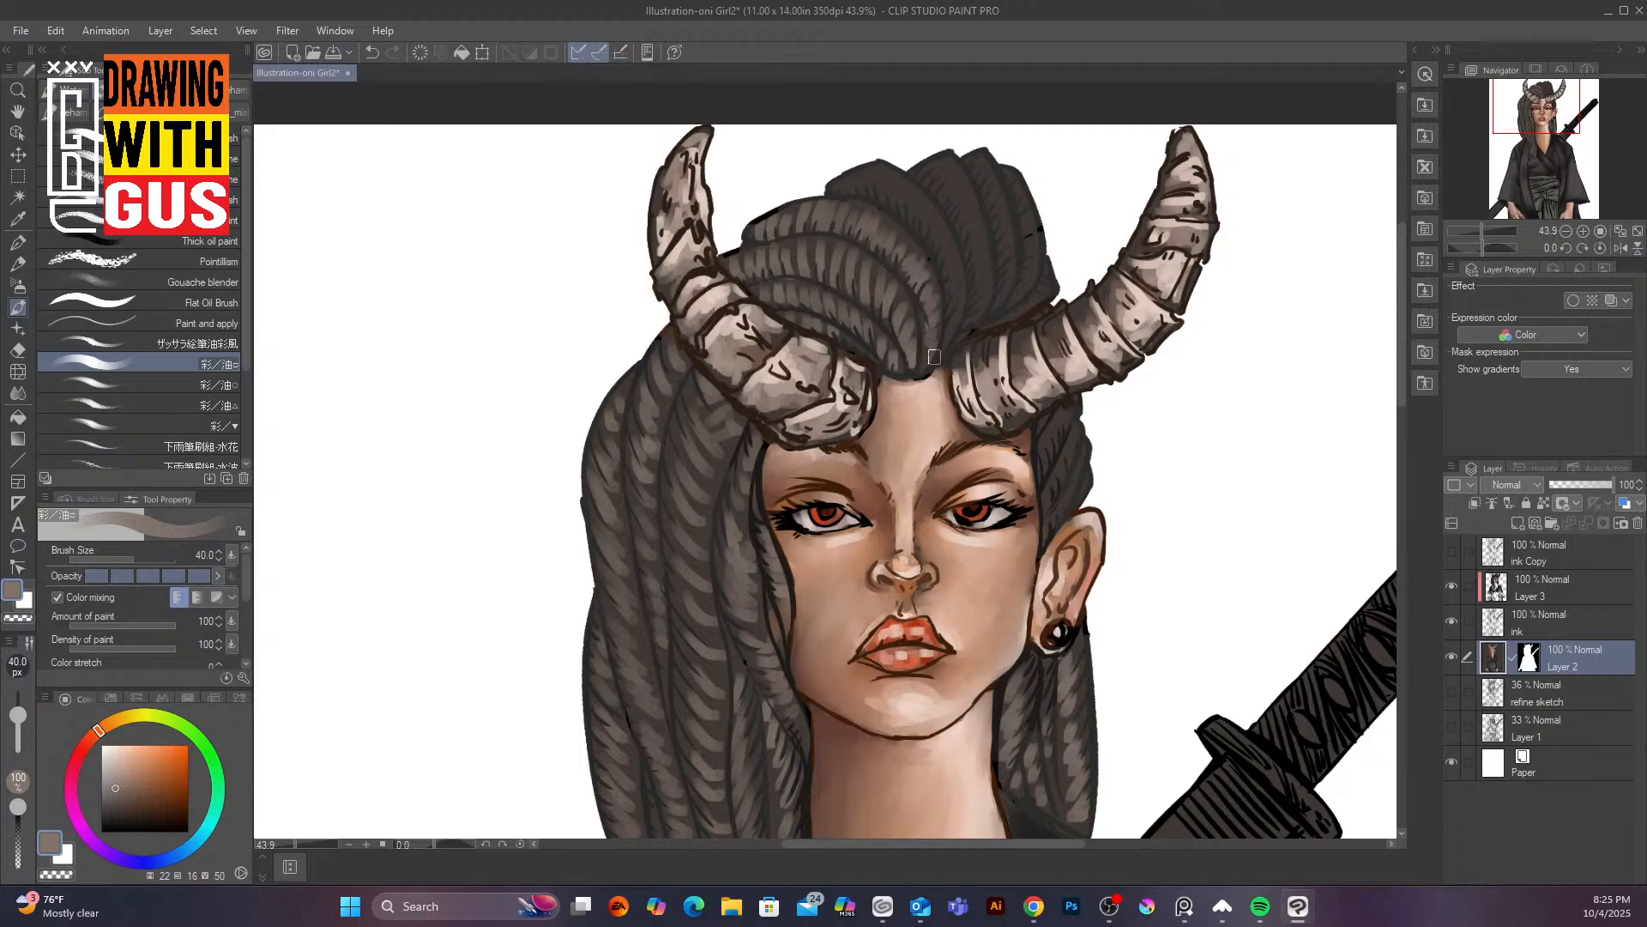
pyautogui.moveTo(968, 297)
pyautogui.mouseDown()
pyautogui.moveTo(930, 219)
pyautogui.moveTo(869, 183)
pyautogui.moveTo(869, 160)
pyautogui.moveTo(959, 206)
pyautogui.moveTo(992, 276)
pyautogui.moveTo(973, 322)
pyautogui.mouseUp()
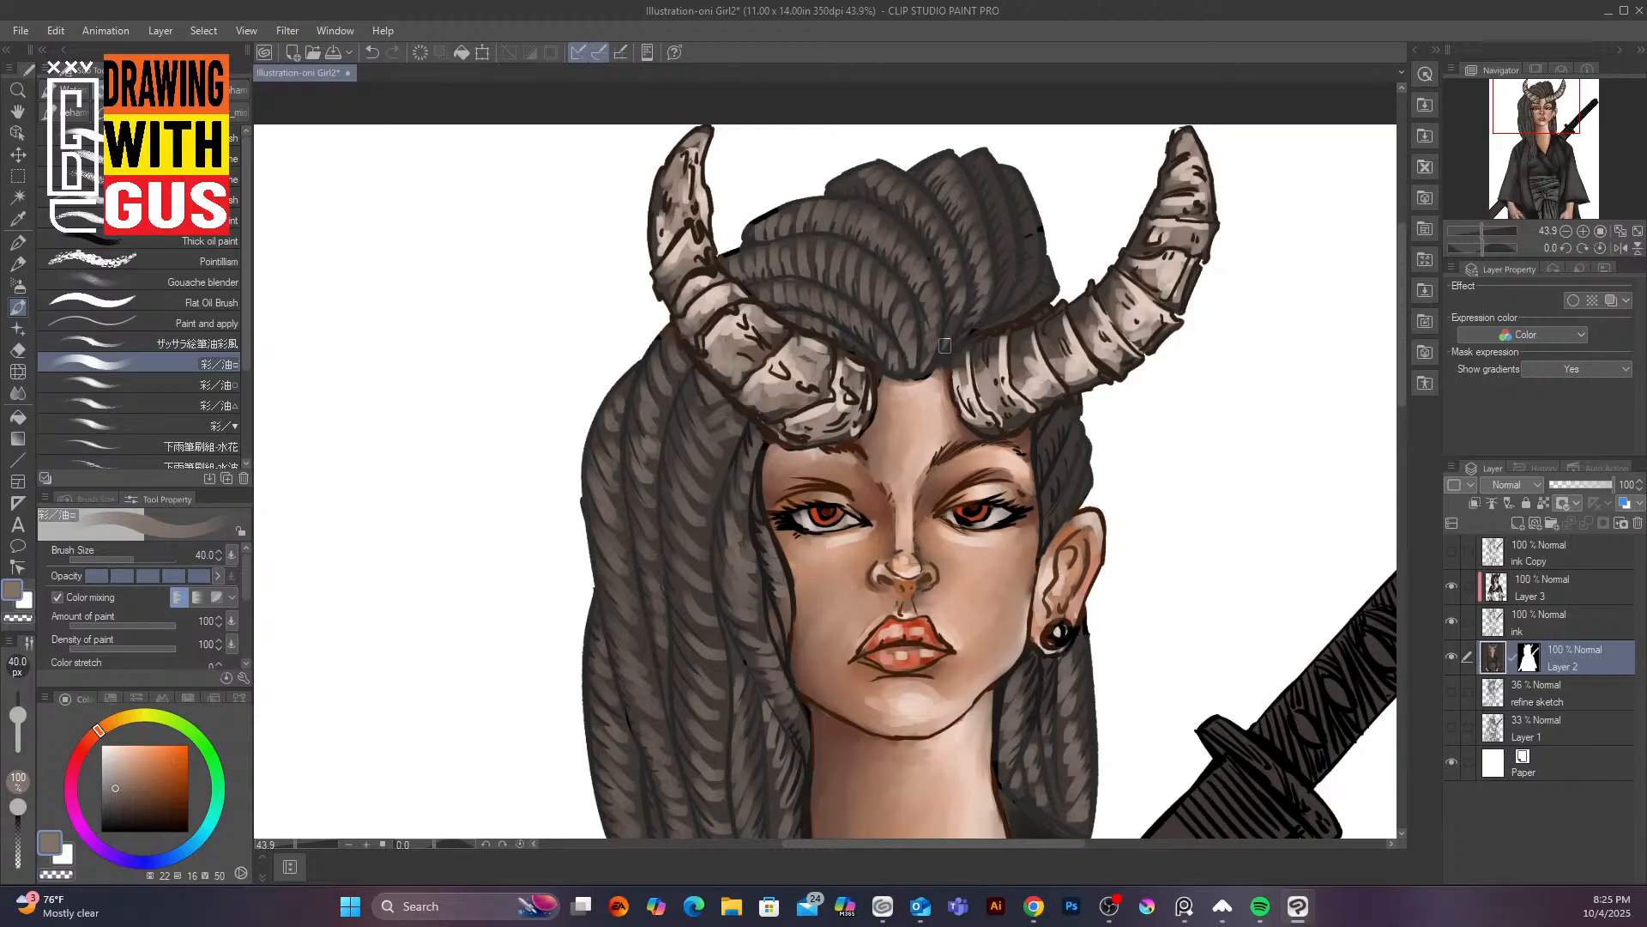
pyautogui.moveTo(996, 174)
pyautogui.mouseDown()
pyautogui.moveTo(1012, 272)
pyautogui.moveTo(996, 305)
pyautogui.mouseUp()
pyautogui.moveTo(1006, 169)
pyautogui.mouseDown()
pyautogui.moveTo(1040, 245)
pyautogui.moveTo(1013, 303)
pyautogui.mouseUp()
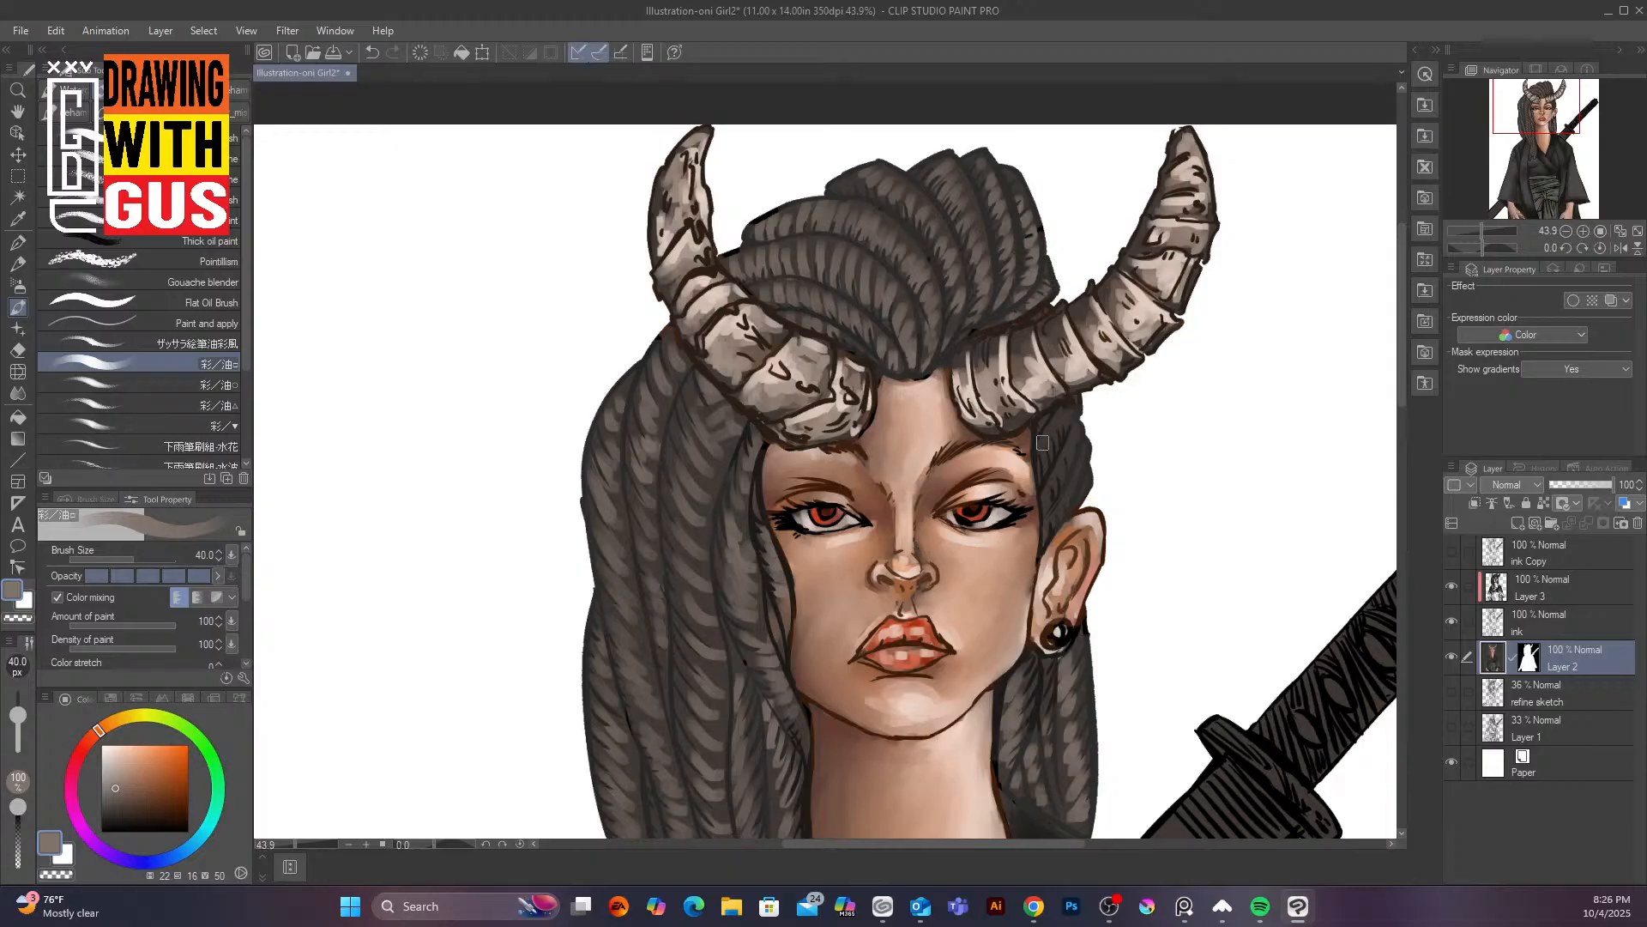
pyautogui.moveTo(1043, 443); pyautogui.dragTo(1072, 407)
pyautogui.moveTo(1049, 476)
pyautogui.mouseDown()
pyautogui.moveTo(1051, 493)
pyautogui.moveTo(1068, 455)
pyautogui.moveTo(1058, 515)
pyautogui.moveTo(1089, 477)
pyautogui.mouseUp()
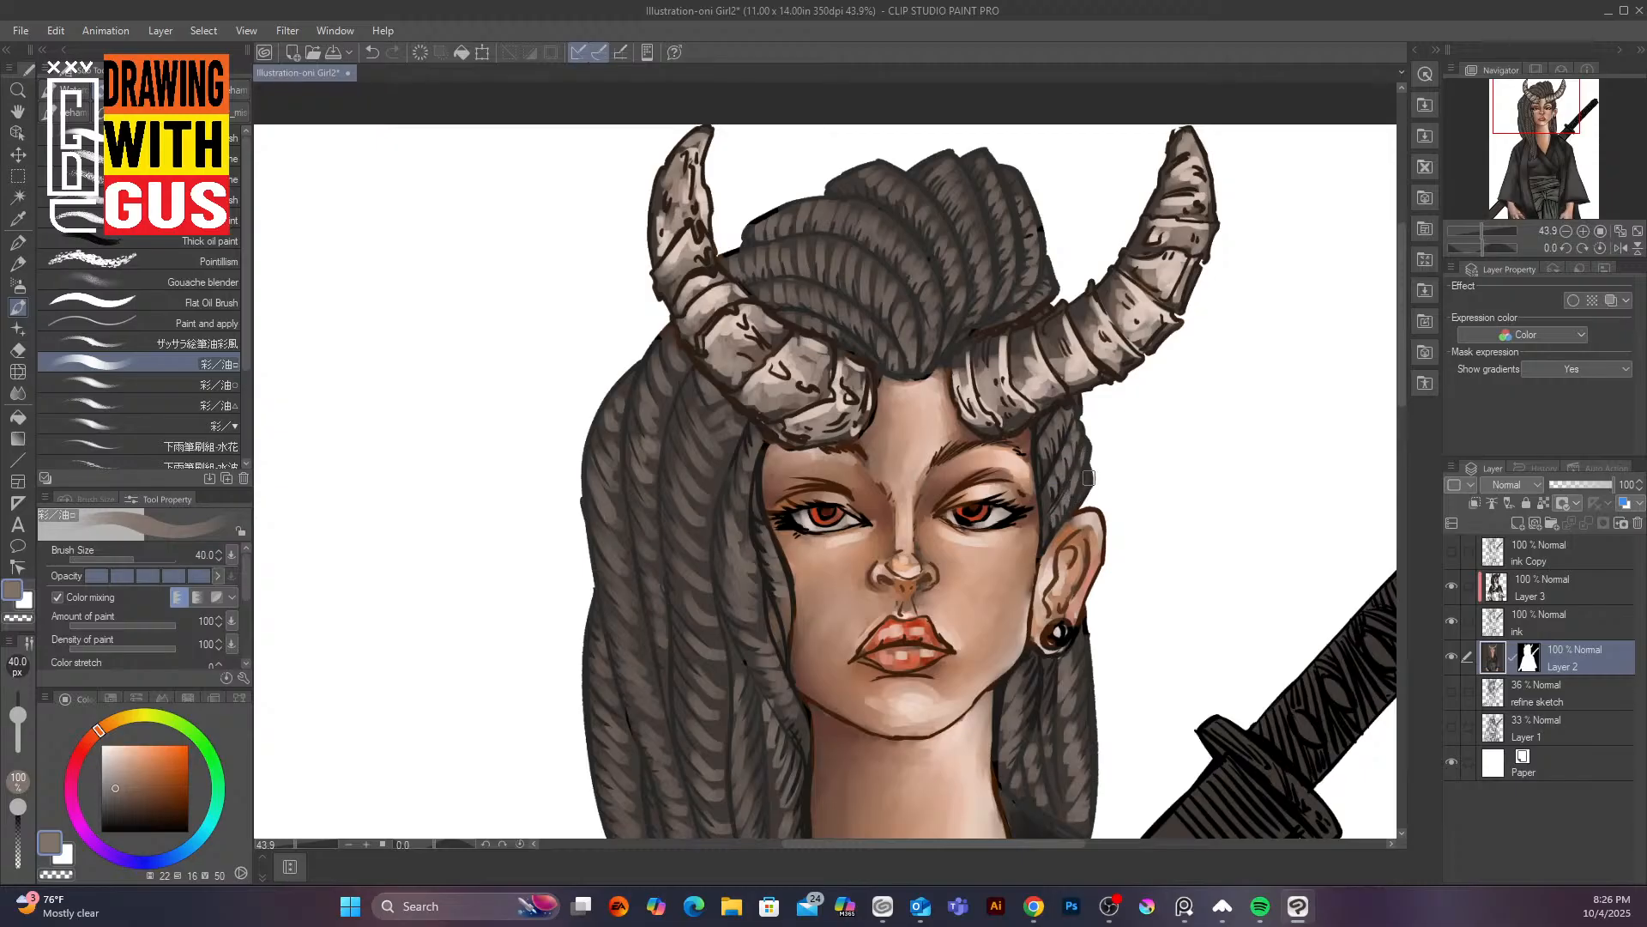
# Touch up the lower dreadlocks on both sides and paint braid strokes down to their tips over the robe
pyautogui.scroll(-5, 1386, 429)
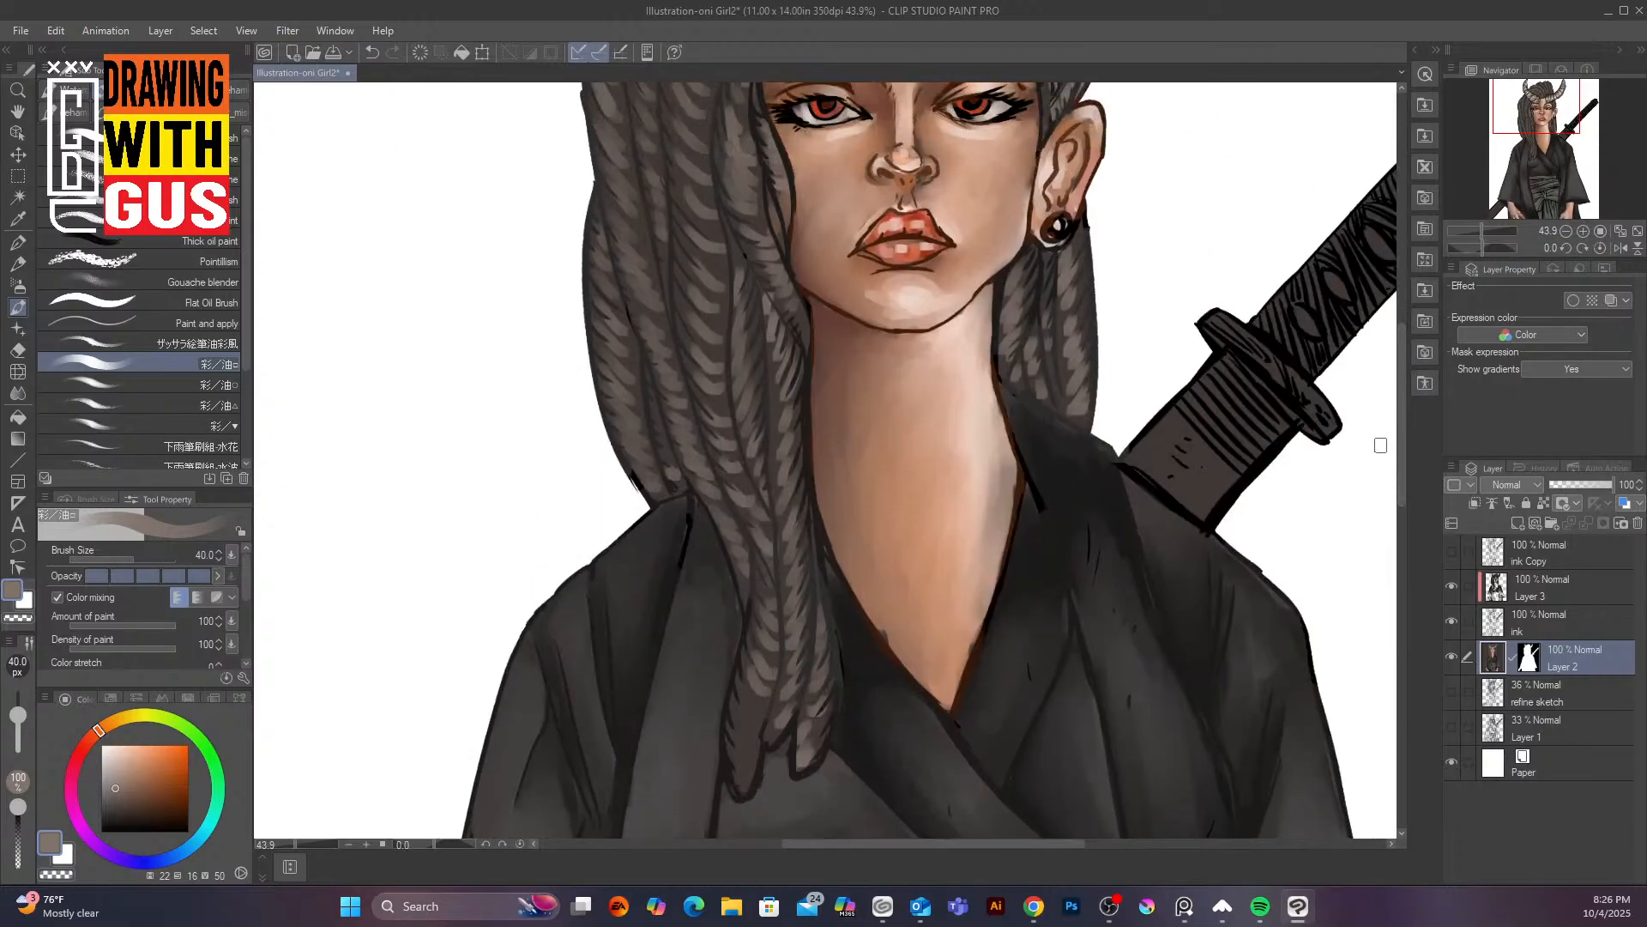
pyautogui.moveTo(1081, 280); pyautogui.dragTo(1065, 315)
pyautogui.moveTo(633, 314)
pyautogui.mouseDown()
pyautogui.moveTo(625, 425)
pyautogui.moveTo(645, 472)
pyautogui.moveTo(641, 417)
pyautogui.mouseUp()
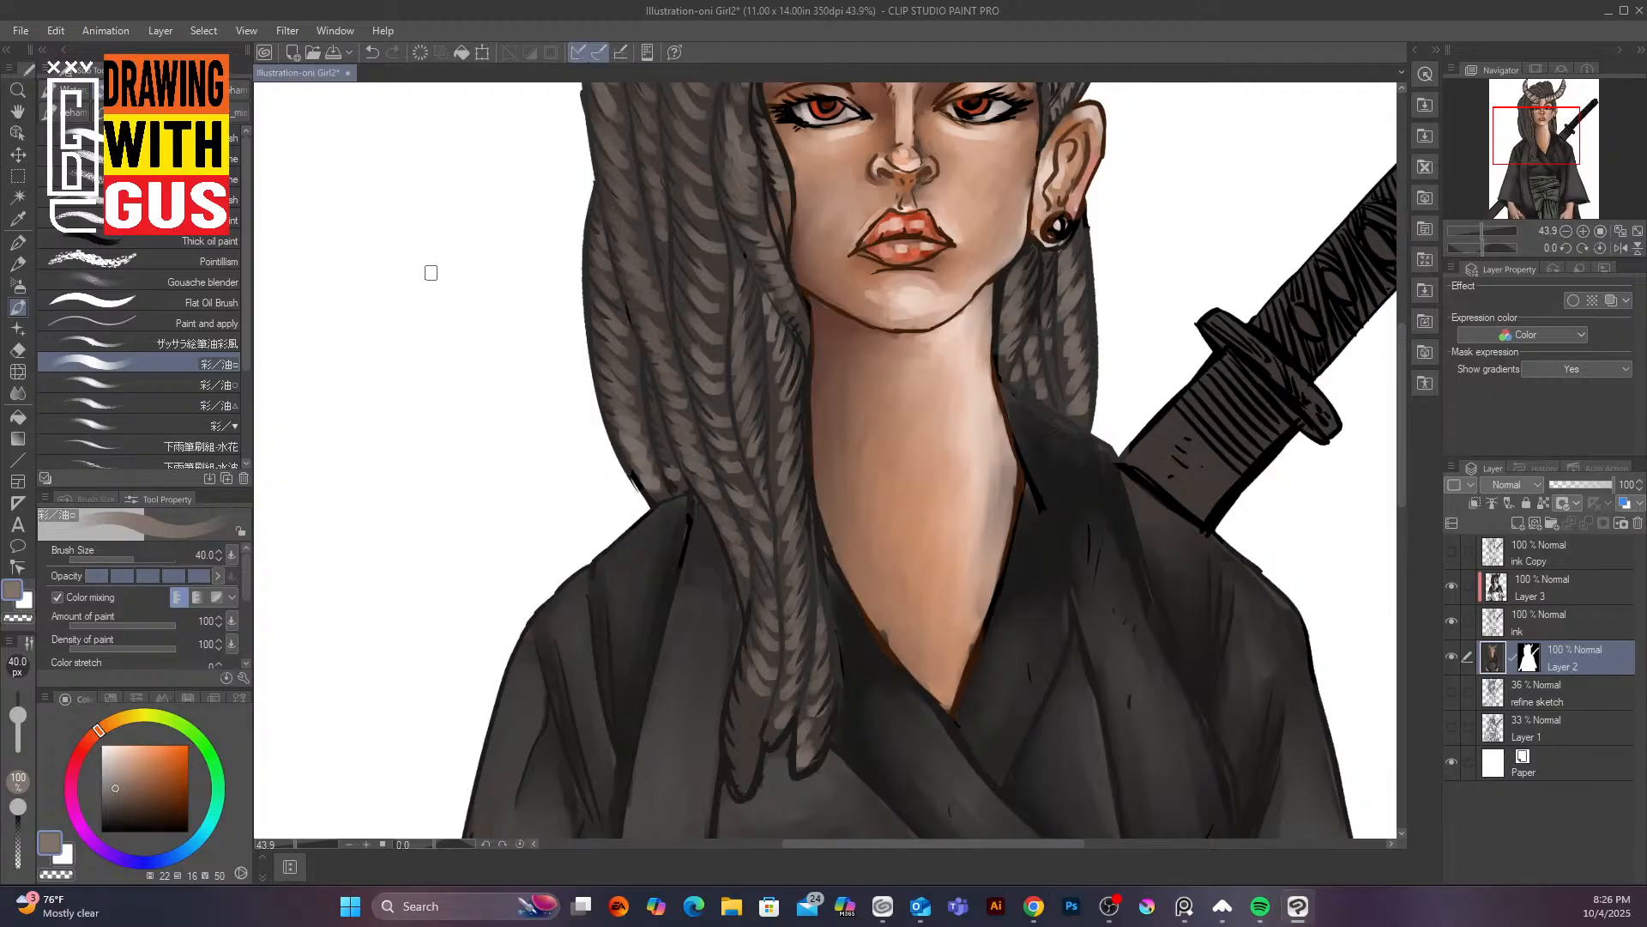
pyautogui.moveTo(1404, 435); pyautogui.dragTo(1400, 503)
pyautogui.moveTo(740, 512); pyautogui.dragTo(740, 591)
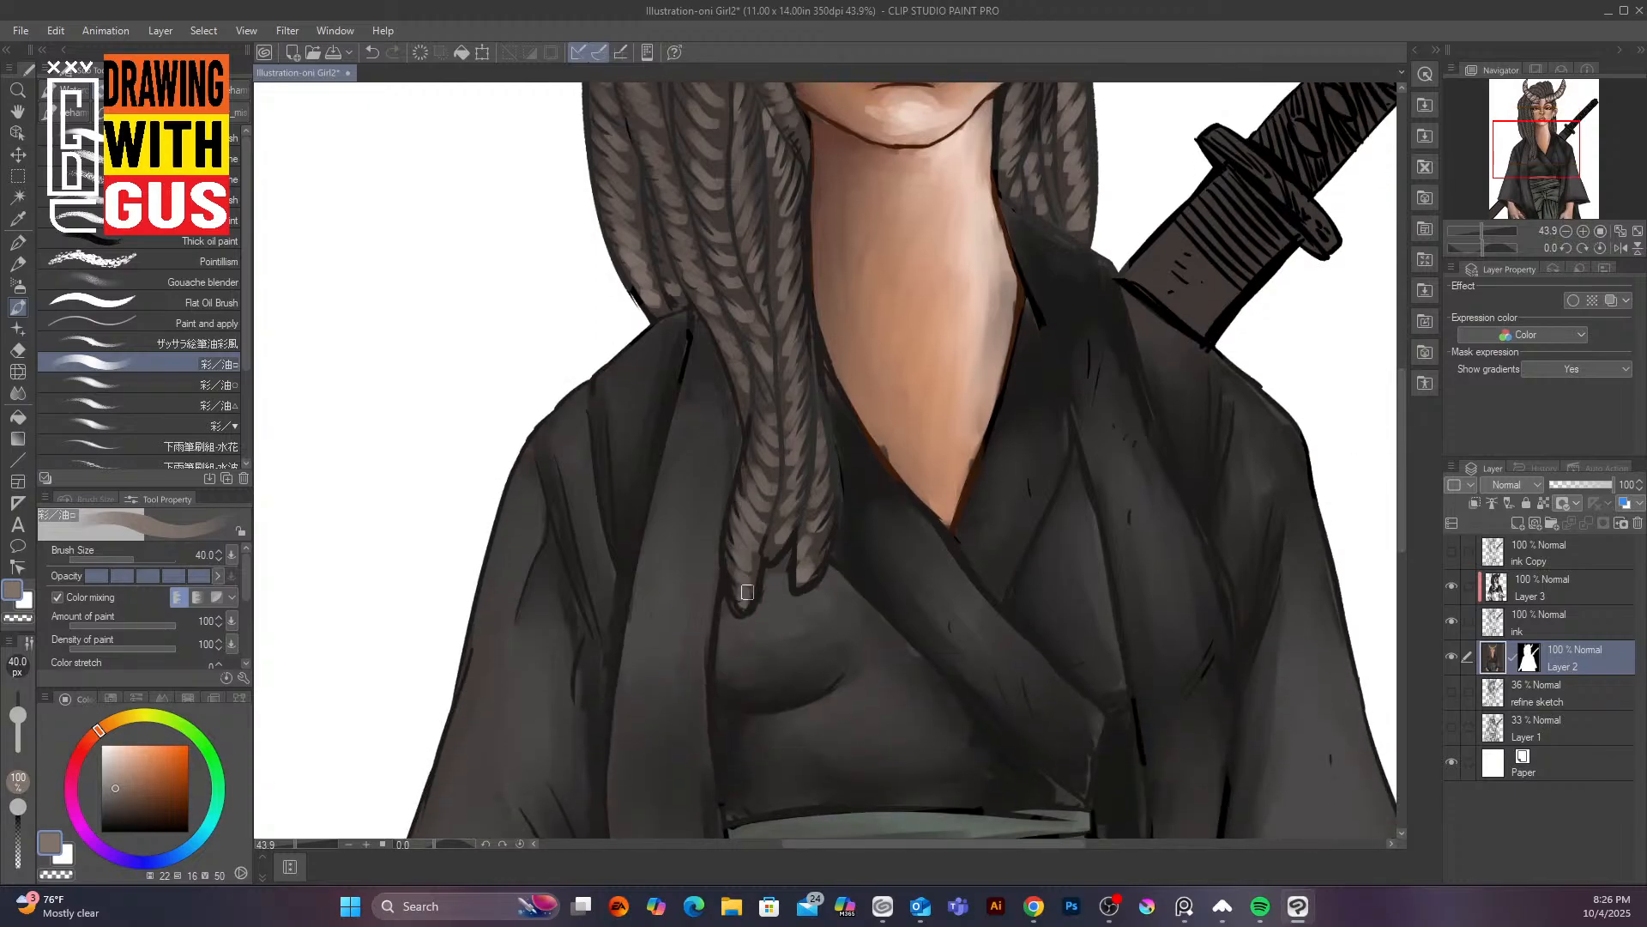
pyautogui.moveTo(1409, 528); pyautogui.dragTo(1407, 434)
pyautogui.moveTo(778, 414); pyautogui.dragTo(781, 458)
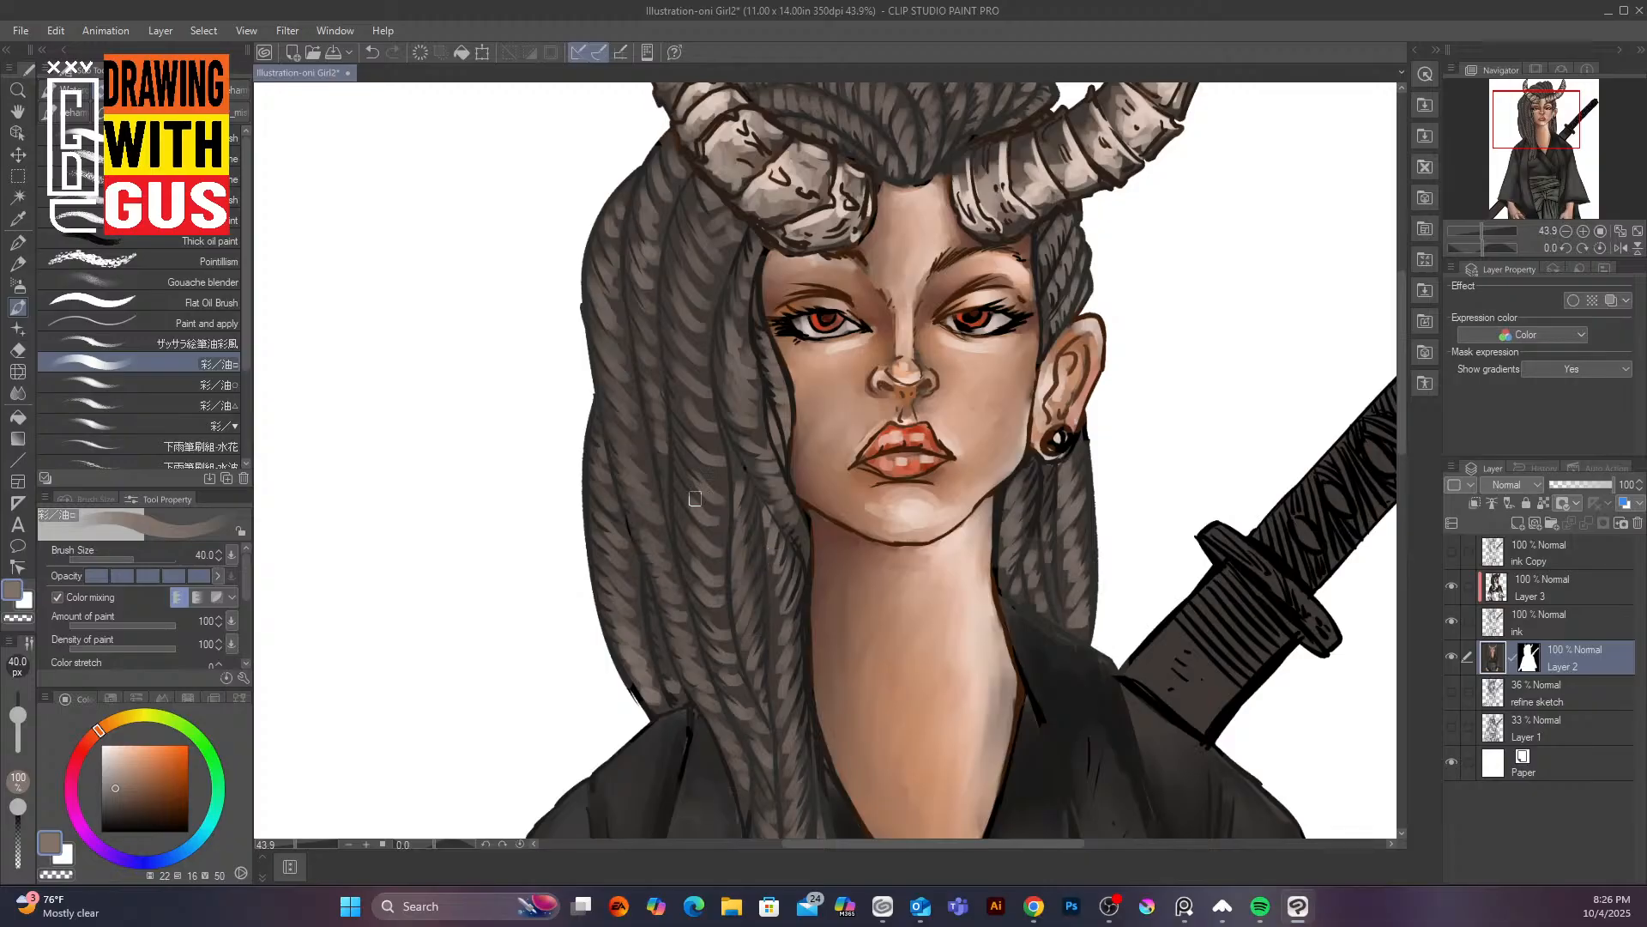
# Choose a lighter beige-grey, reduce the brush size to 12, and paint fine highlights on the upper front dreadlocks below the left horn
pyautogui.click(114, 773)
pyautogui.scroll(-1, 695, 224)
pyautogui.scroll(2, 695, 224)
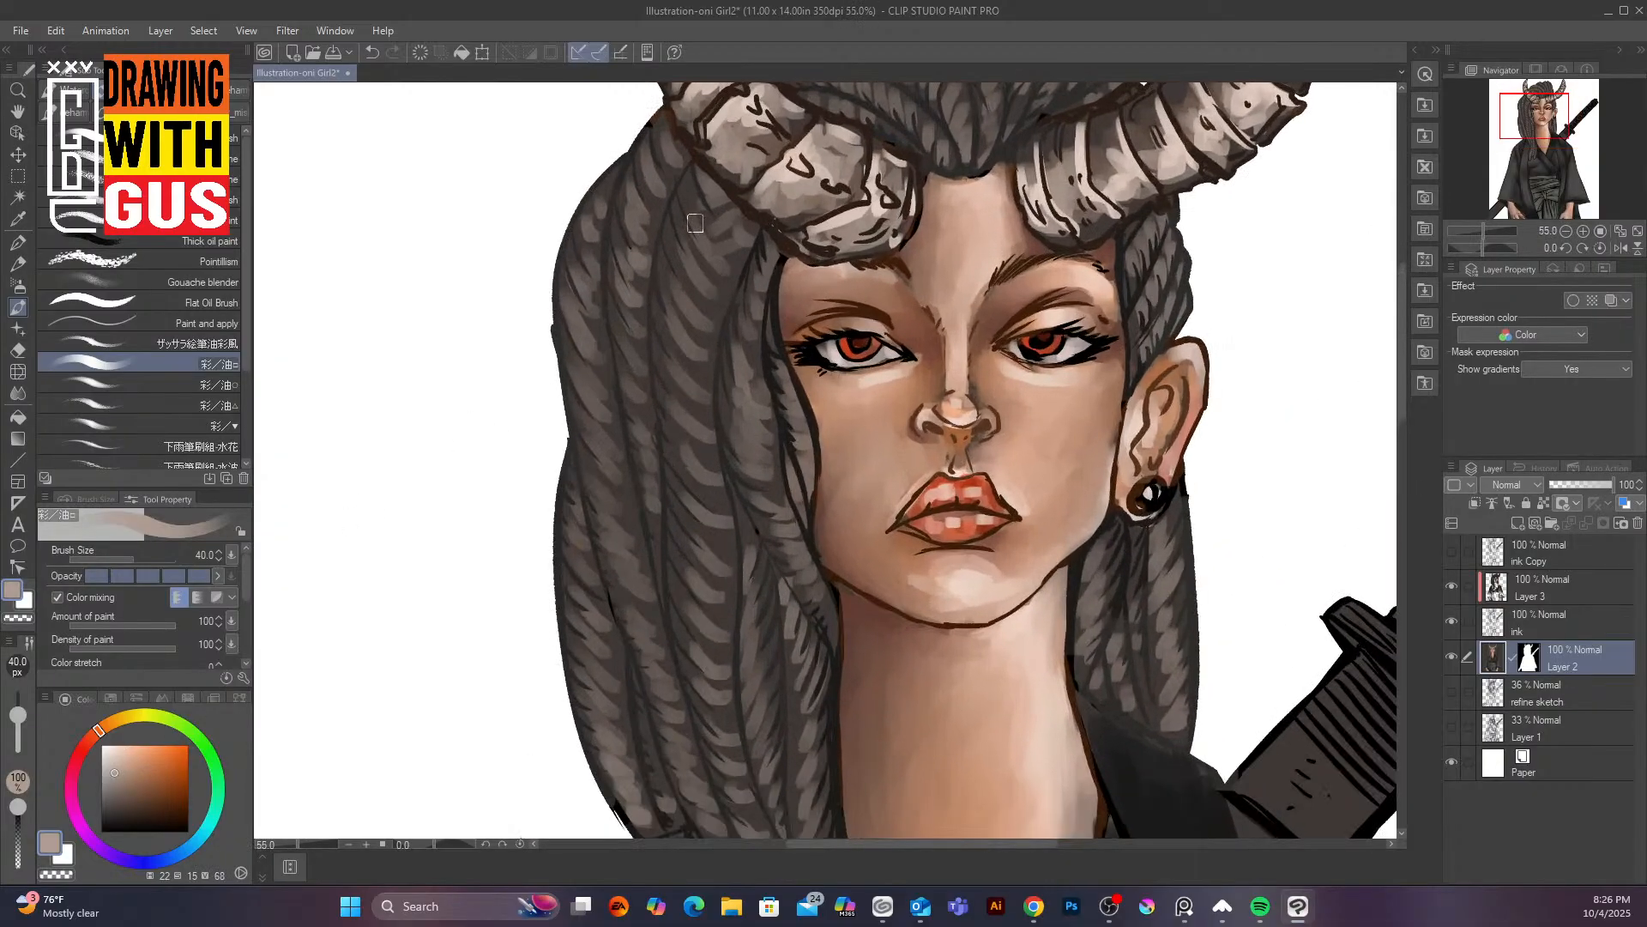
pyautogui.press('[')
pyautogui.press('[')
pyautogui.press(']')
pyautogui.press(']')
pyautogui.press('[')
pyautogui.press('[')
pyautogui.press('[')
pyautogui.press('[')
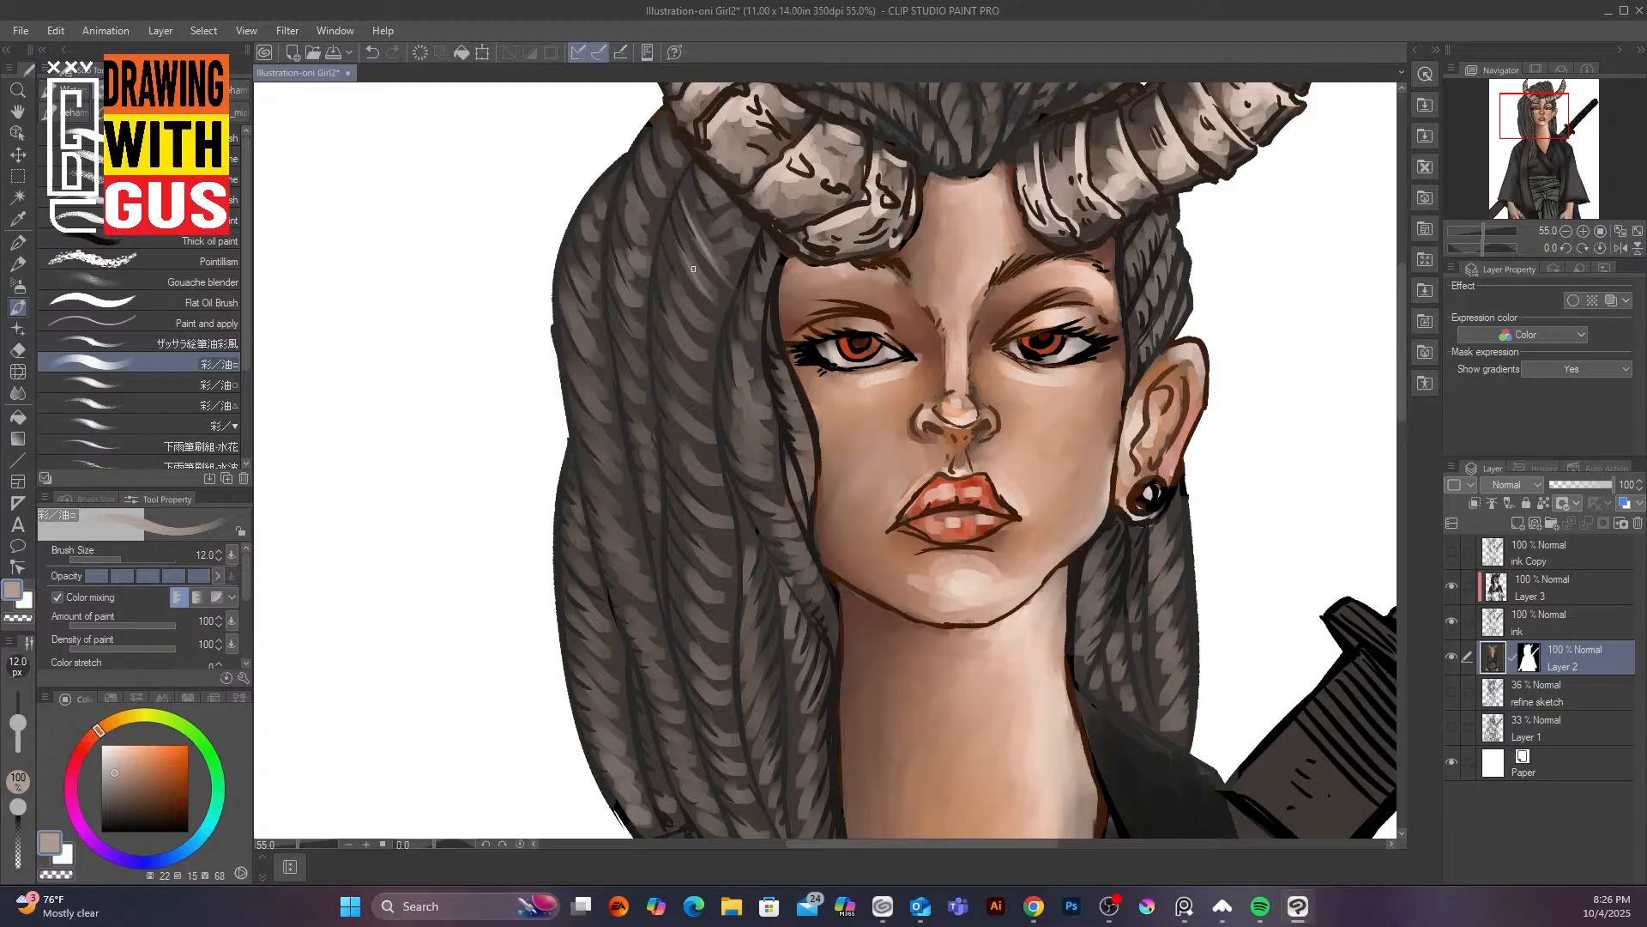
pyautogui.moveTo(669, 289)
pyautogui.mouseDown()
pyautogui.moveTo(711, 343)
pyautogui.moveTo(702, 394)
pyautogui.mouseUp()
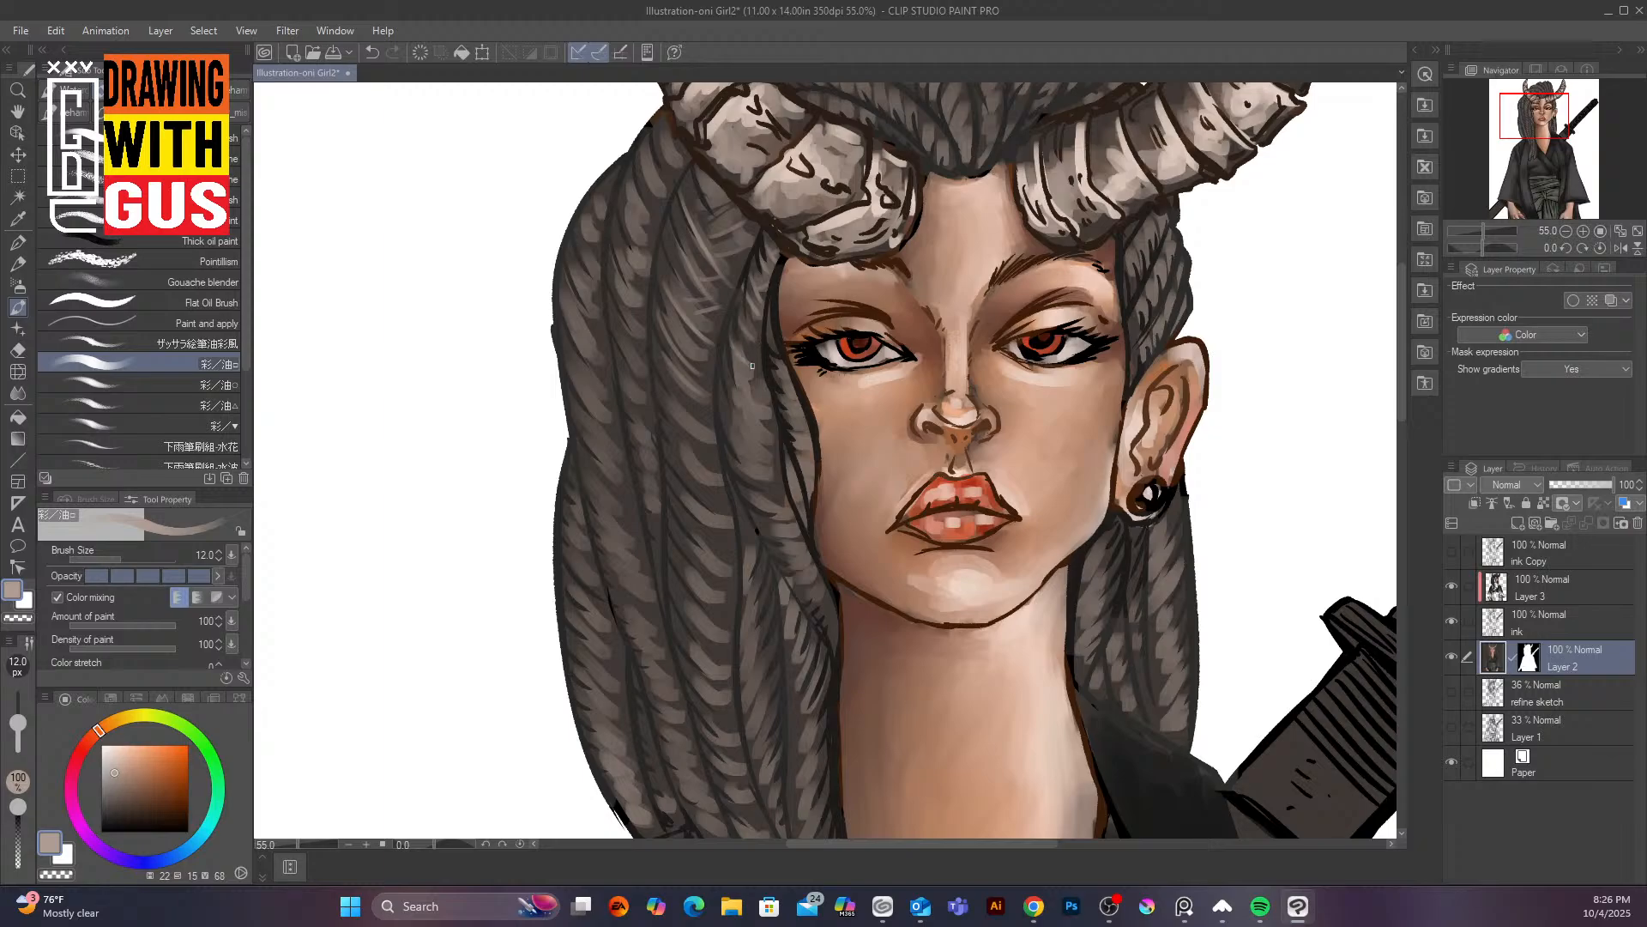
pyautogui.moveTo(732, 375); pyautogui.dragTo(757, 404)
pyautogui.moveTo(752, 412); pyautogui.dragTo(779, 431)
# Enlarge the brush to size 20 and paint beige-grey highlights down the segments of the wide front dreadlock
pyautogui.press(']')
pyautogui.press(']')
pyautogui.press(']')
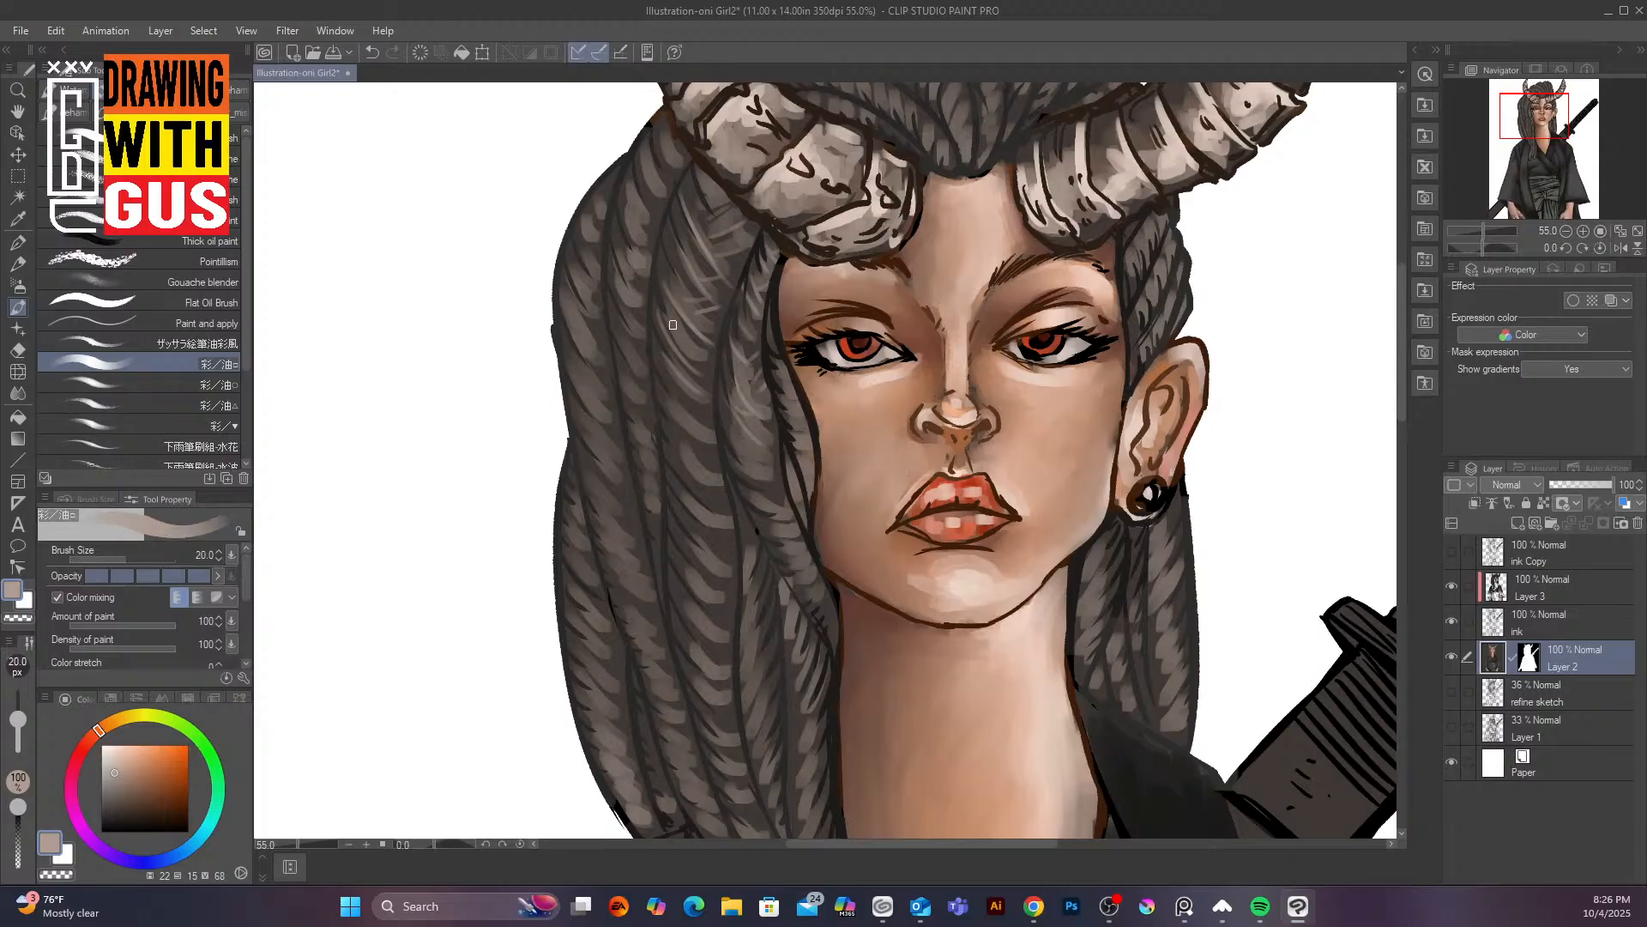
pyautogui.moveTo(663, 357)
pyautogui.mouseDown()
pyautogui.moveTo(703, 388)
pyautogui.moveTo(699, 462)
pyautogui.mouseUp()
pyautogui.moveTo(695, 379)
pyautogui.mouseDown()
pyautogui.moveTo(708, 334)
pyautogui.moveTo(696, 344)
pyautogui.moveTo(734, 306)
pyautogui.moveTo(705, 321)
pyautogui.moveTo(747, 247)
pyautogui.mouseUp()
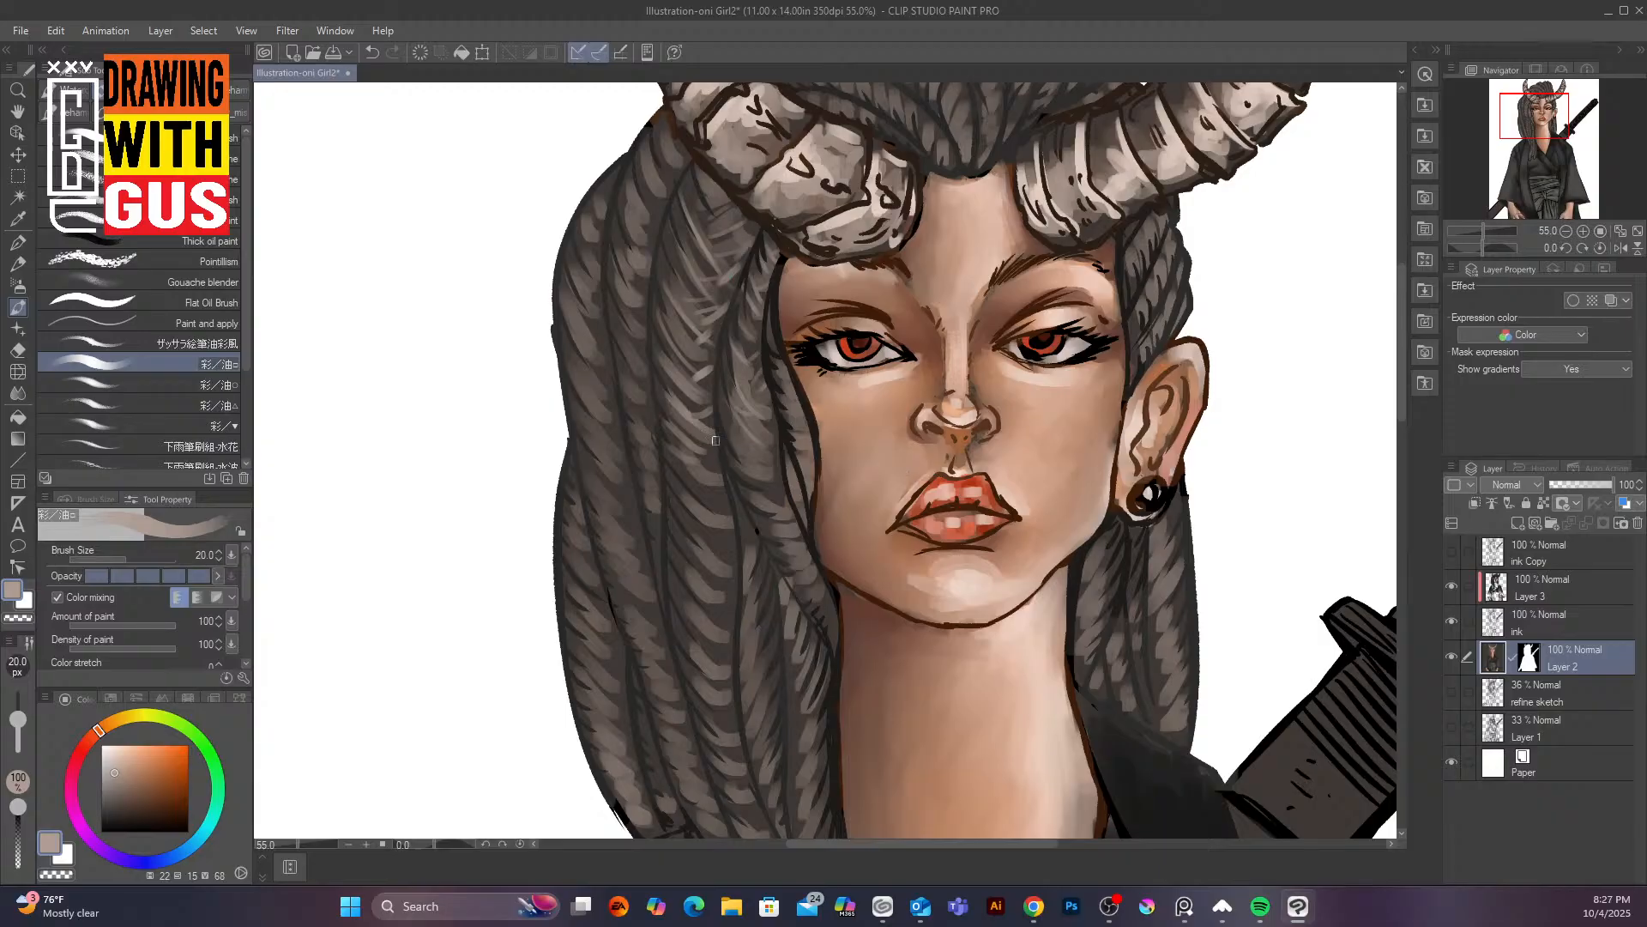
pyautogui.moveTo(677, 461)
pyautogui.mouseDown()
pyautogui.moveTo(741, 479)
pyautogui.moveTo(722, 490)
pyautogui.moveTo(705, 476)
pyautogui.moveTo(731, 444)
pyautogui.moveTo(698, 506)
pyautogui.moveTo(683, 481)
pyautogui.moveTo(735, 501)
pyautogui.moveTo(712, 491)
pyautogui.moveTo(701, 535)
pyautogui.moveTo(694, 520)
pyautogui.moveTo(730, 547)
pyautogui.moveTo(747, 501)
pyautogui.moveTo(683, 553)
pyautogui.moveTo(749, 528)
pyautogui.moveTo(702, 552)
pyautogui.moveTo(708, 584)
pyautogui.moveTo(689, 565)
pyautogui.moveTo(732, 581)
pyautogui.moveTo(752, 533)
pyautogui.mouseUp()
pyautogui.moveTo(688, 591)
pyautogui.mouseDown()
pyautogui.moveTo(728, 601)
pyautogui.moveTo(736, 580)
pyautogui.moveTo(721, 650)
pyautogui.moveTo(734, 601)
pyautogui.mouseUp()
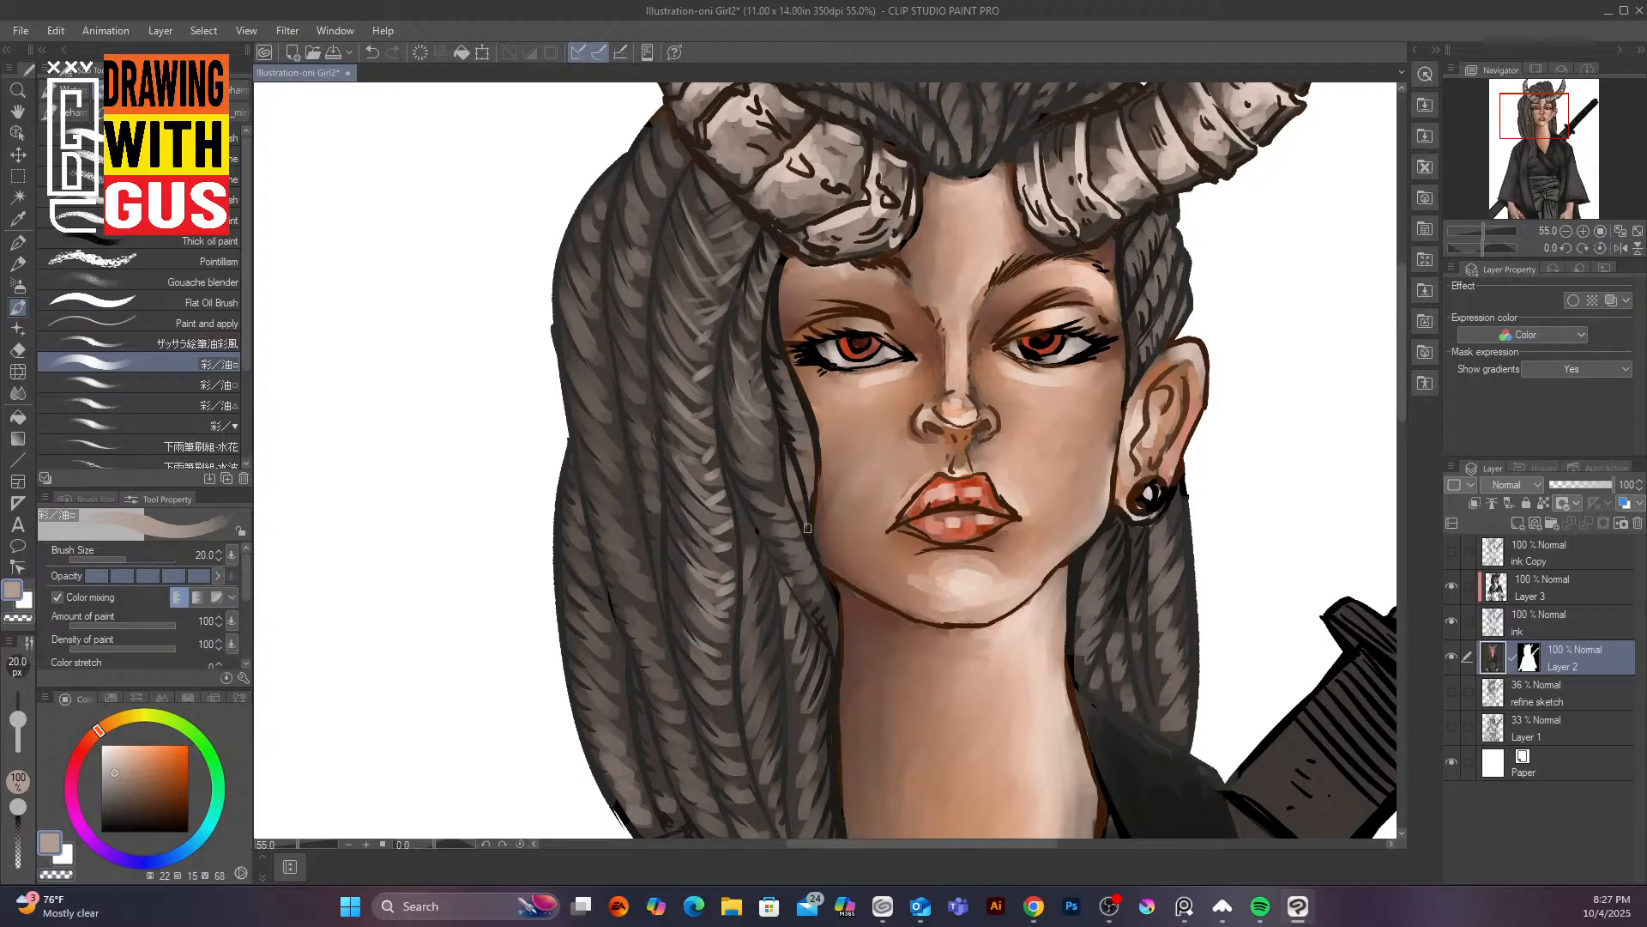
pyautogui.moveTo(709, 657)
pyautogui.mouseDown()
pyautogui.moveTo(739, 631)
pyautogui.moveTo(731, 665)
pyautogui.moveTo(742, 649)
pyautogui.mouseUp()
# Paint beige-grey highlights along the outer left dreadlocks, working from chin level up toward the top of the head
pyautogui.moveTo(626, 608); pyautogui.dragTo(651, 626)
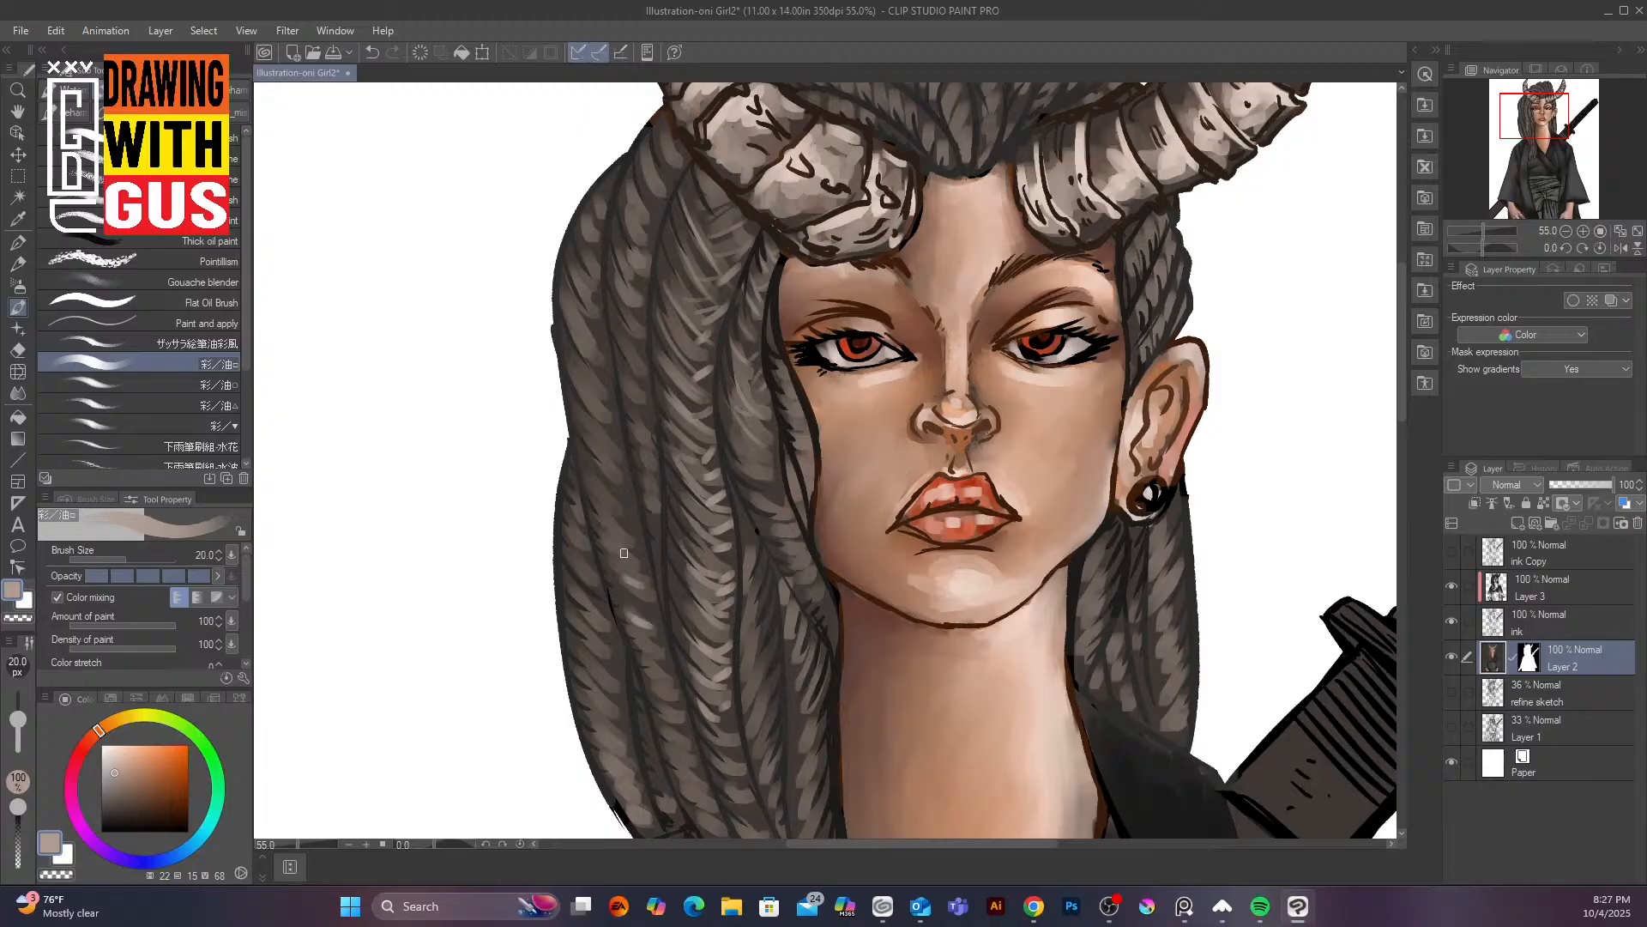
pyautogui.moveTo(622, 550); pyautogui.dragTo(644, 570)
pyautogui.moveTo(608, 516); pyautogui.dragTo(628, 537)
pyautogui.moveTo(598, 485)
pyautogui.mouseDown()
pyautogui.moveTo(619, 507)
pyautogui.moveTo(616, 477)
pyautogui.mouseUp()
pyautogui.moveTo(597, 422); pyautogui.dragTo(617, 442)
pyautogui.moveTo(580, 378); pyautogui.dragTo(611, 409)
pyautogui.moveTo(583, 355); pyautogui.dragTo(612, 382)
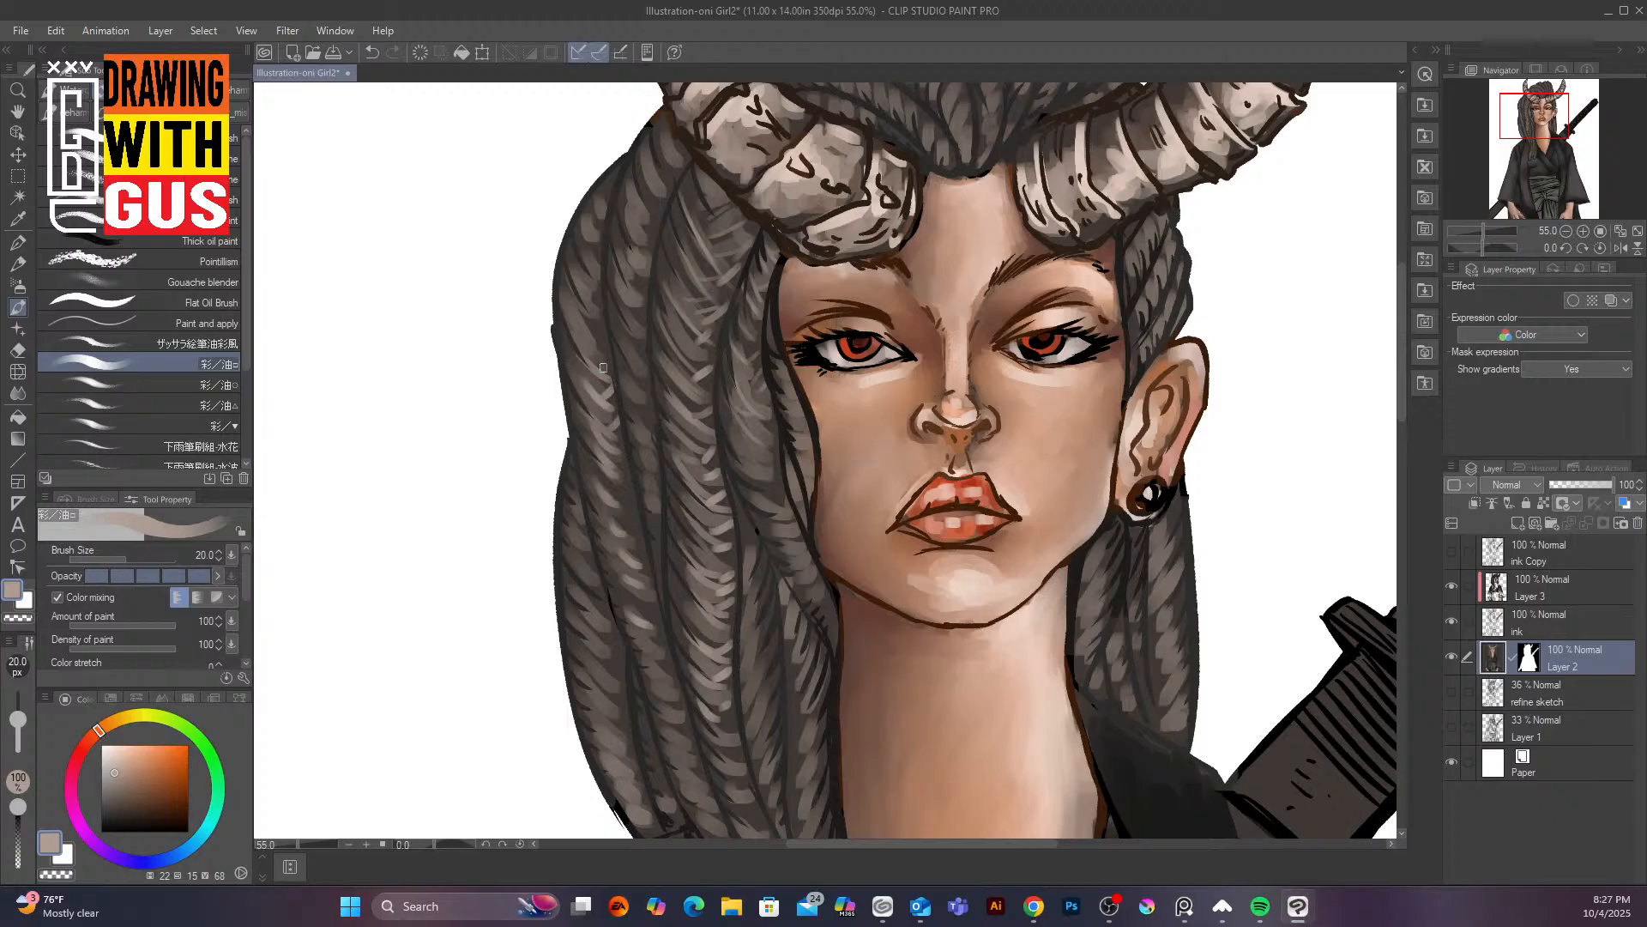
pyautogui.moveTo(570, 316); pyautogui.dragTo(601, 355)
pyautogui.moveTo(573, 265); pyautogui.dragTo(600, 297)
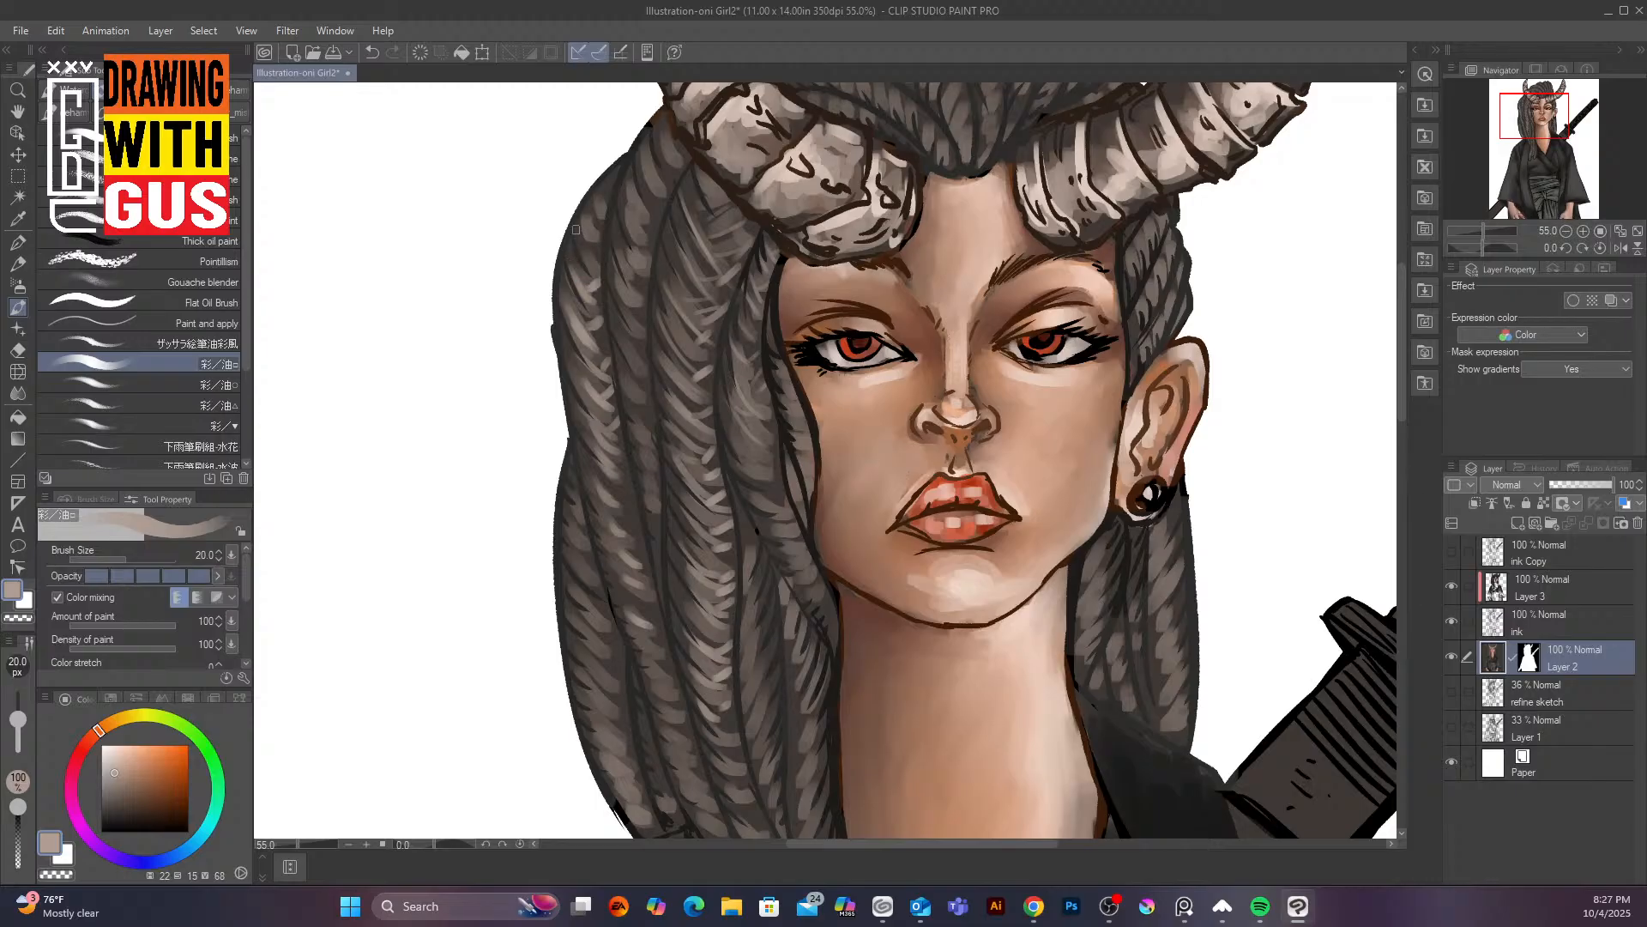
pyautogui.moveTo(575, 229)
pyautogui.mouseDown()
pyautogui.moveTo(591, 263)
pyautogui.moveTo(604, 179)
pyautogui.moveTo(637, 230)
pyautogui.mouseUp()
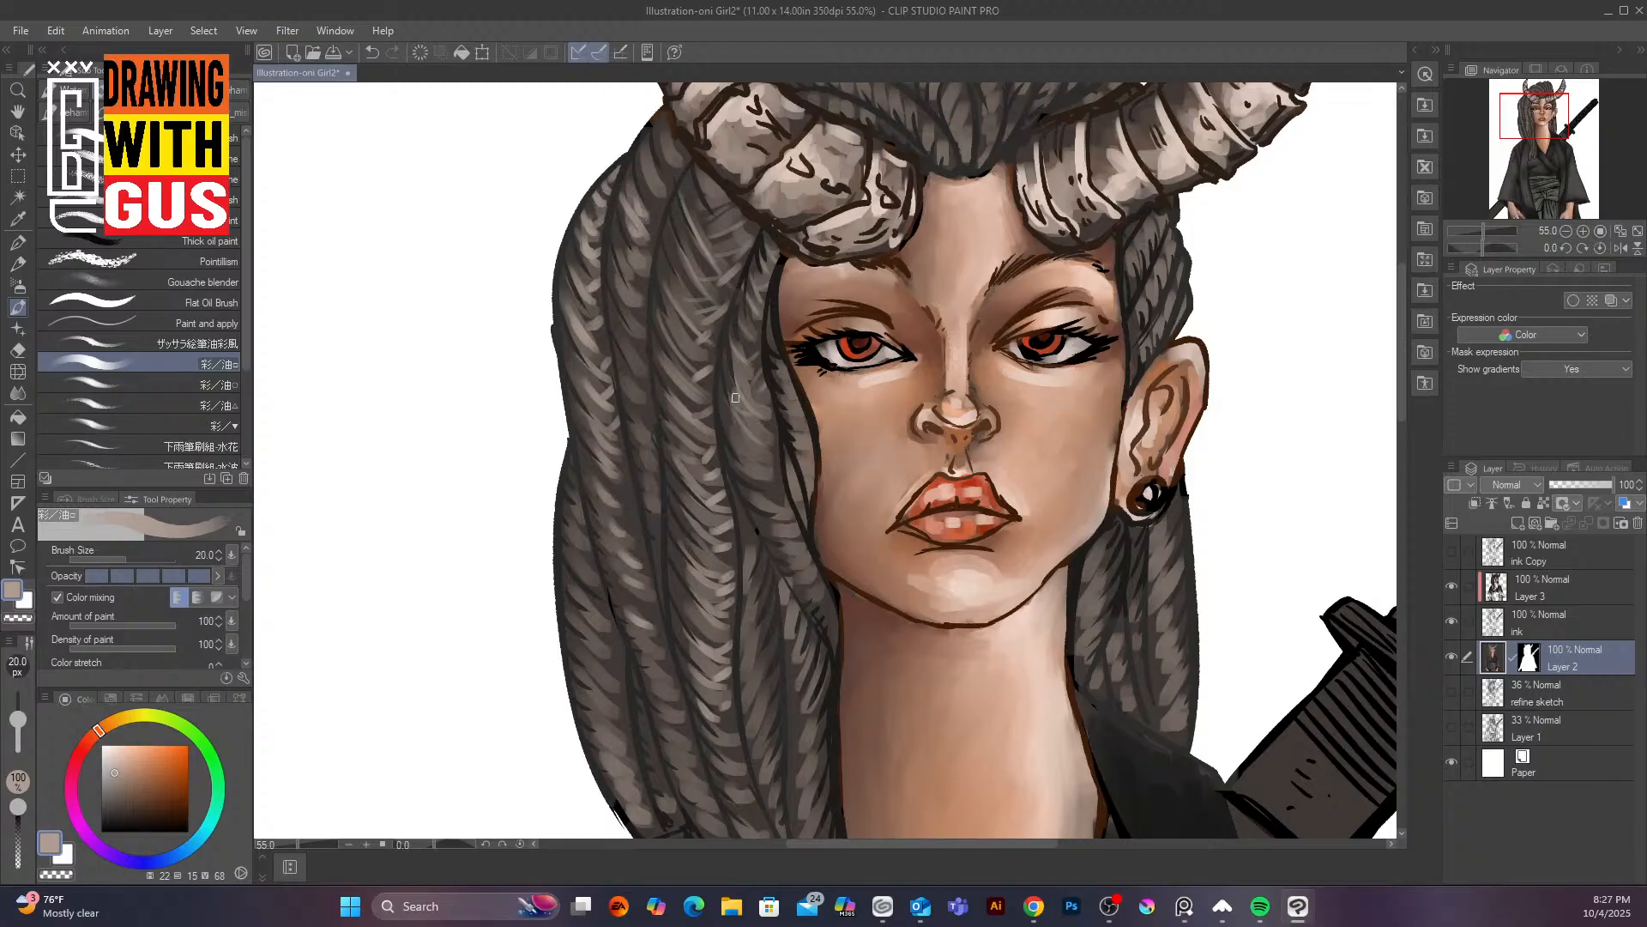
# Paint beige-grey highlights on the dreadlocks that frame the face, from beside the eye down to the jaw
pyautogui.moveTo(725, 428); pyautogui.dragTo(775, 472)
pyautogui.moveTo(766, 468)
pyautogui.mouseDown()
pyautogui.moveTo(767, 524)
pyautogui.moveTo(798, 528)
pyautogui.moveTo(781, 548)
pyautogui.moveTo(804, 556)
pyautogui.moveTo(837, 629)
pyautogui.mouseUp()
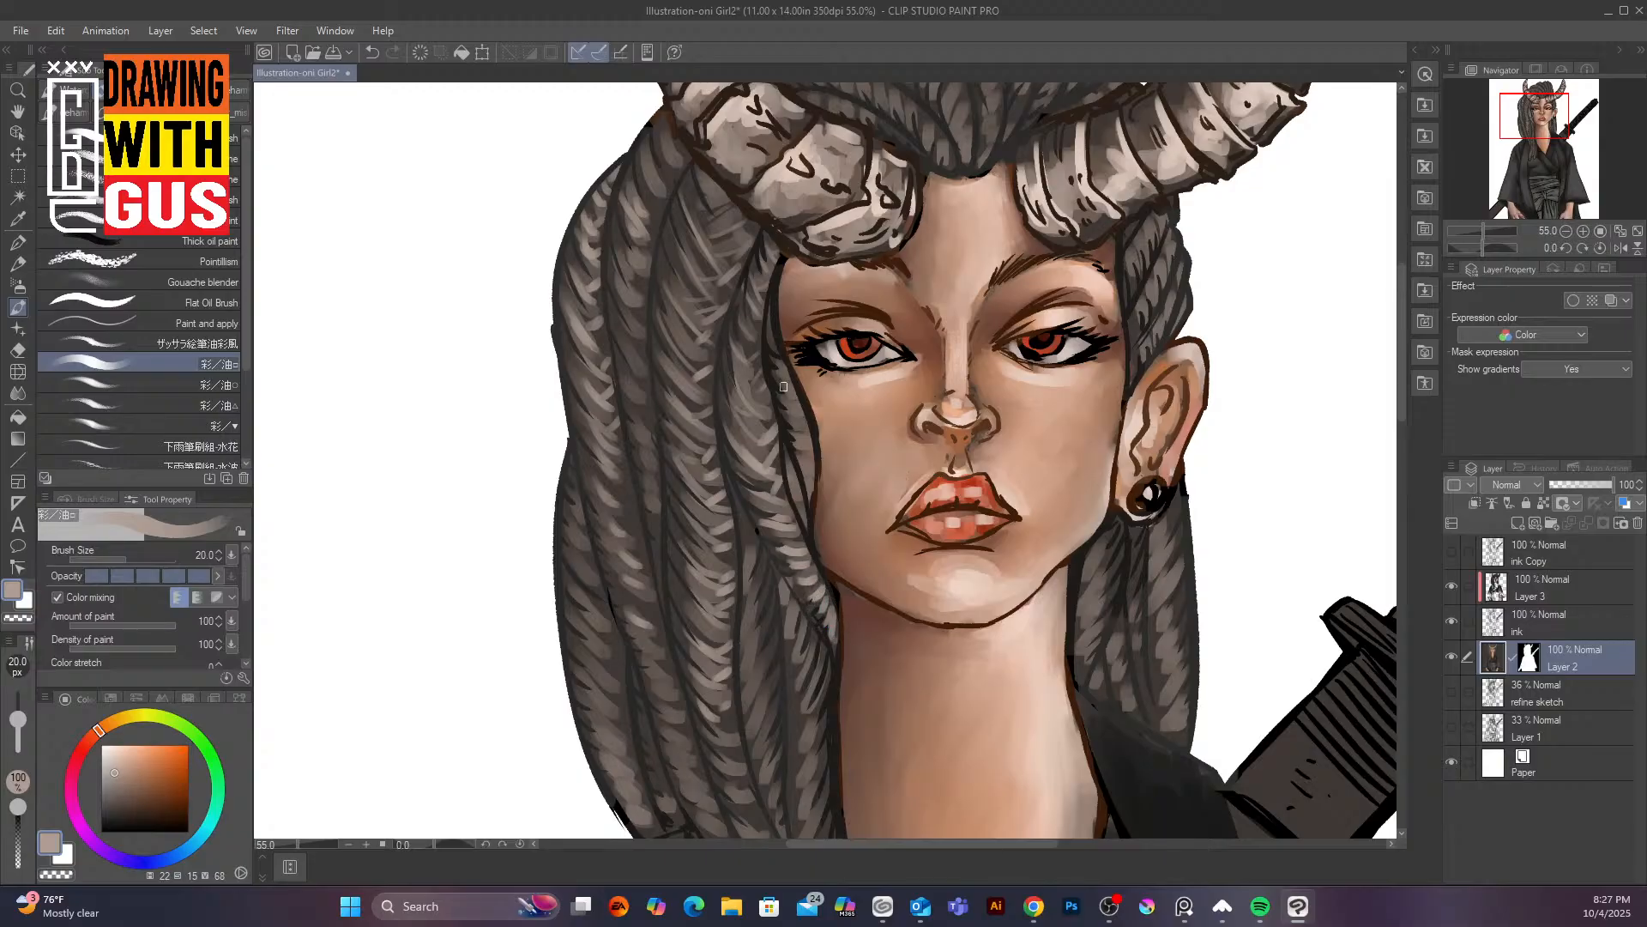
pyautogui.moveTo(784, 389); pyautogui.dragTo(810, 499)
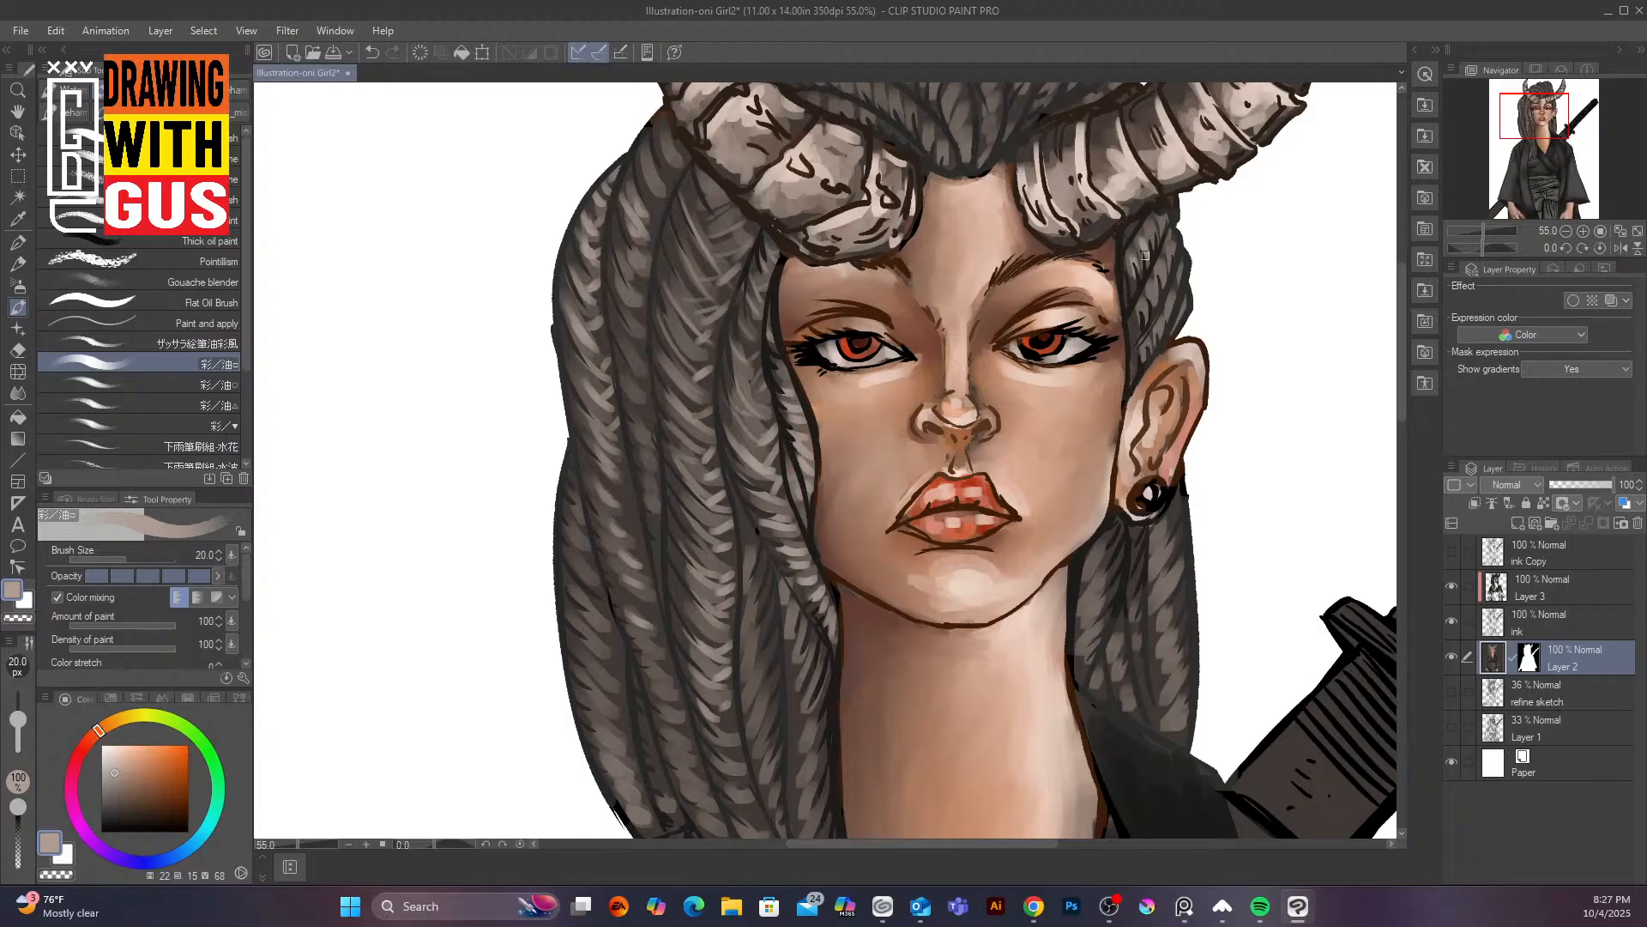
# Paint beige-grey highlights on the dreadlocks above the earringed ear and those hanging behind it beside the neck
pyautogui.moveTo(1150, 226)
pyautogui.mouseDown()
pyautogui.moveTo(1151, 301)
pyautogui.moveTo(1173, 256)
pyautogui.mouseUp()
pyautogui.moveTo(1135, 325)
pyautogui.mouseDown()
pyautogui.moveTo(1136, 352)
pyautogui.moveTo(1157, 333)
pyautogui.mouseUp()
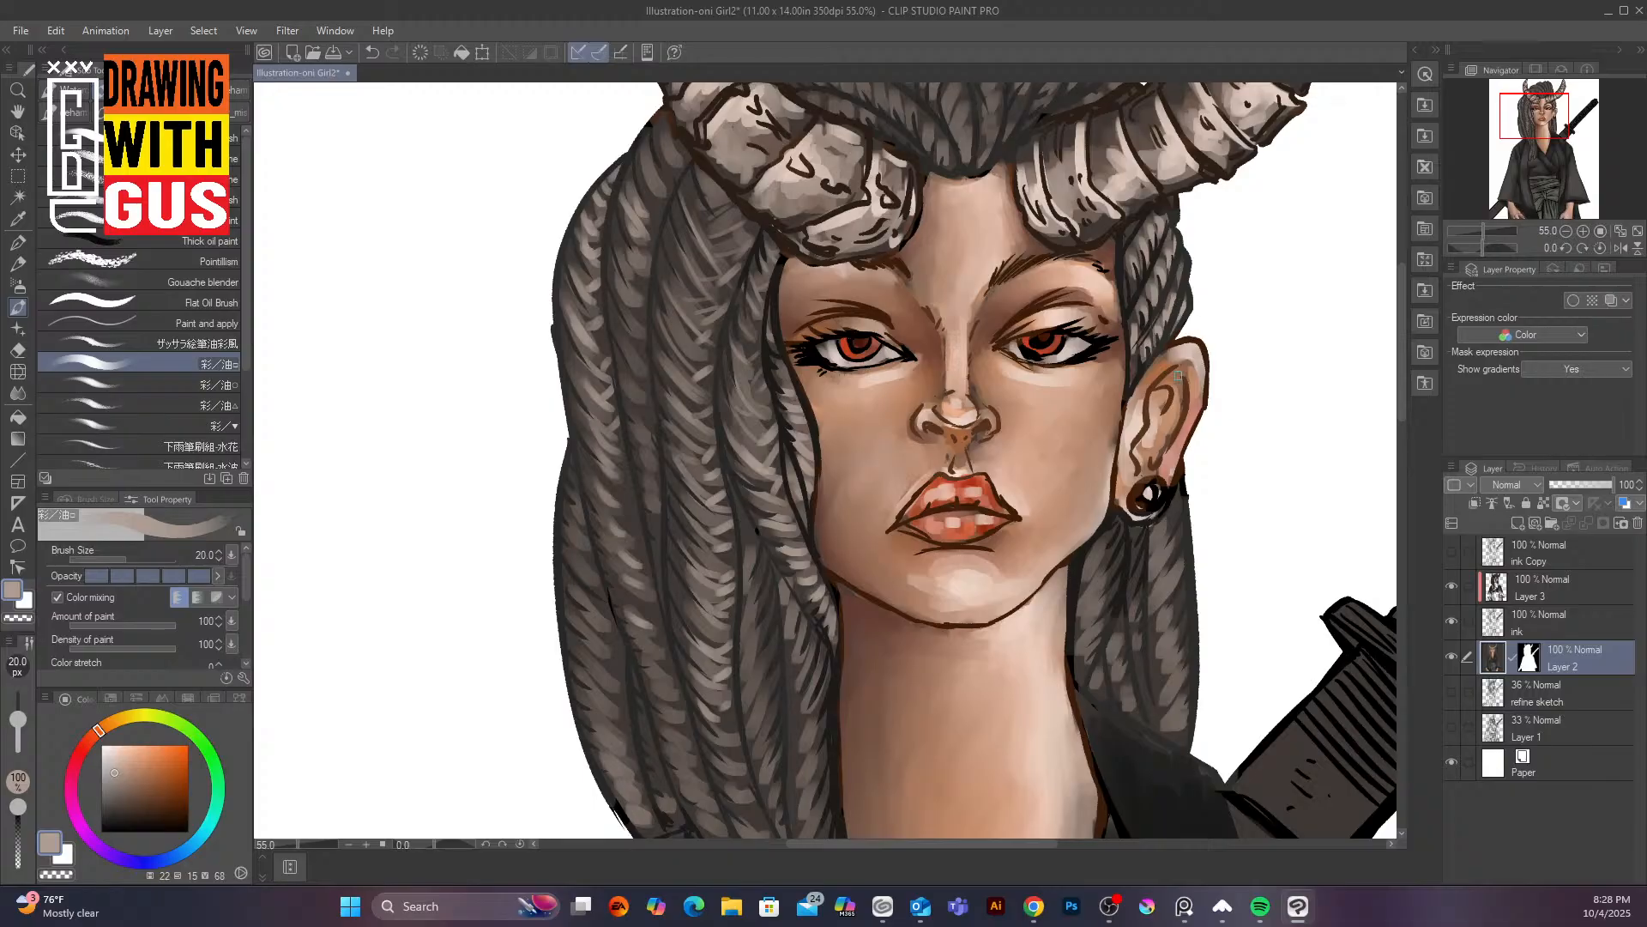
pyautogui.moveTo(1173, 536)
pyautogui.mouseDown()
pyautogui.moveTo(1126, 615)
pyautogui.moveTo(1189, 587)
pyautogui.moveTo(1157, 603)
pyautogui.moveTo(1179, 605)
pyautogui.moveTo(1154, 627)
pyautogui.moveTo(1180, 627)
pyautogui.moveTo(1166, 629)
pyautogui.moveTo(1167, 725)
pyautogui.mouseUp()
pyautogui.moveTo(1109, 538)
pyautogui.mouseDown()
pyautogui.moveTo(1084, 570)
pyautogui.moveTo(1111, 561)
pyautogui.moveTo(1103, 603)
pyautogui.moveTo(1081, 628)
pyautogui.moveTo(1118, 693)
pyautogui.mouseUp()
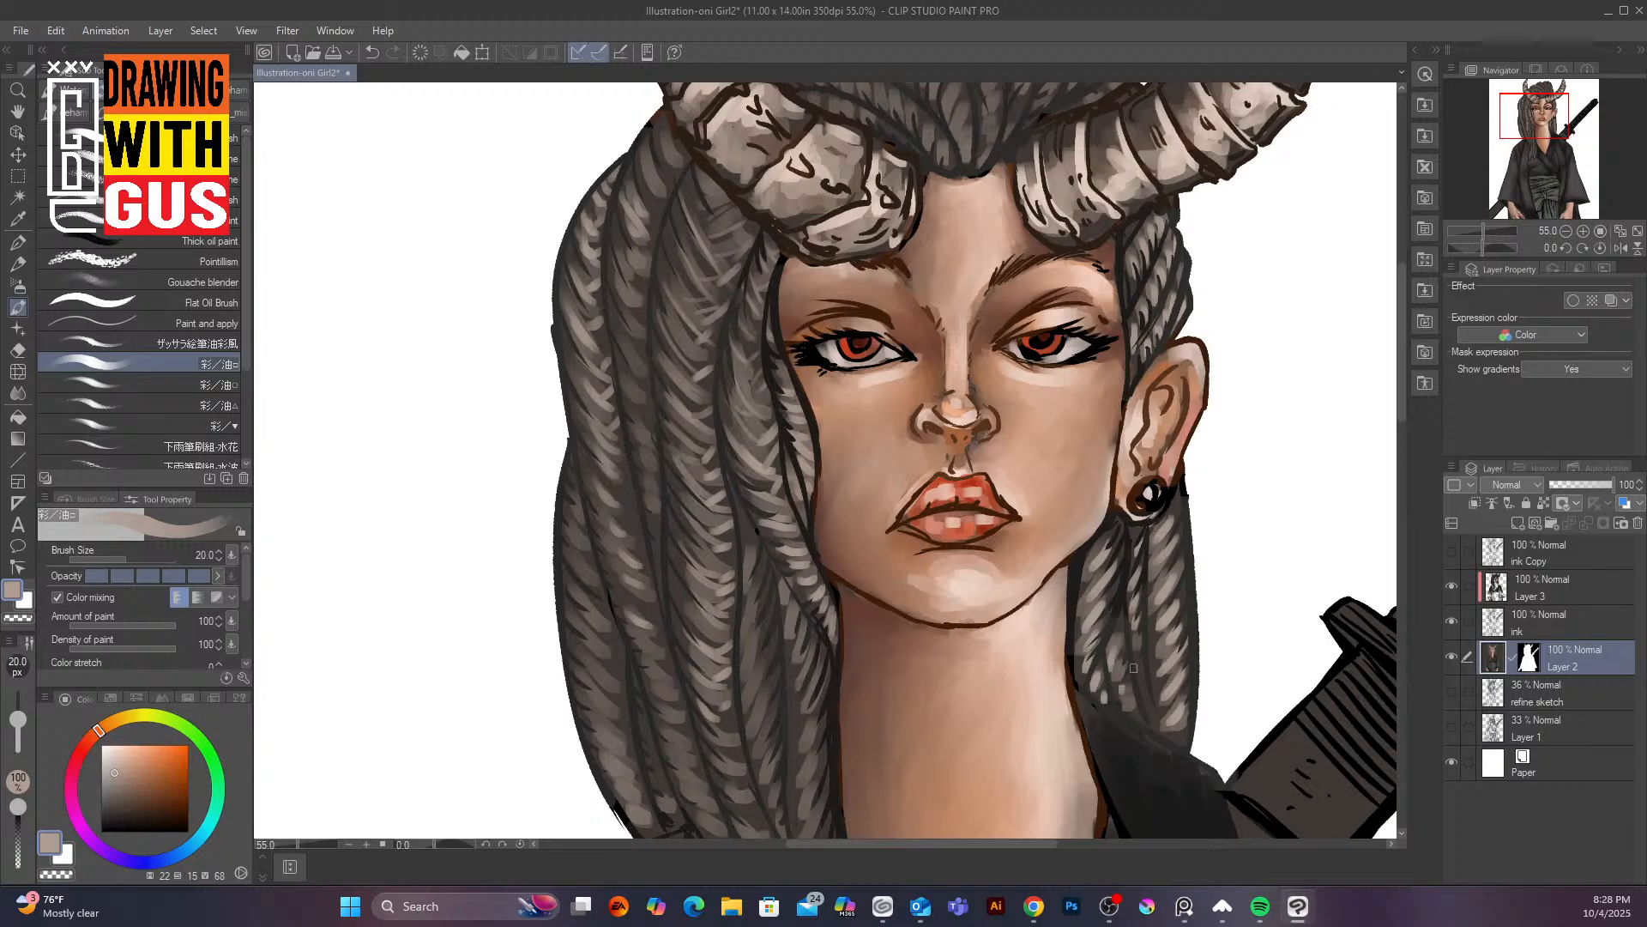
pyautogui.moveTo(1025, 377); pyautogui.dragTo(1052, 381)
pyautogui.hotkey('ctrl', 'z')
# Paint beige-grey highlights on the lower front dreadlocks hanging beside the jaw and neck
pyautogui.moveTo(762, 640); pyautogui.dragTo(764, 566)
pyautogui.moveTo(766, 658)
pyautogui.mouseDown()
pyautogui.moveTo(750, 688)
pyautogui.moveTo(756, 777)
pyautogui.mouseUp()
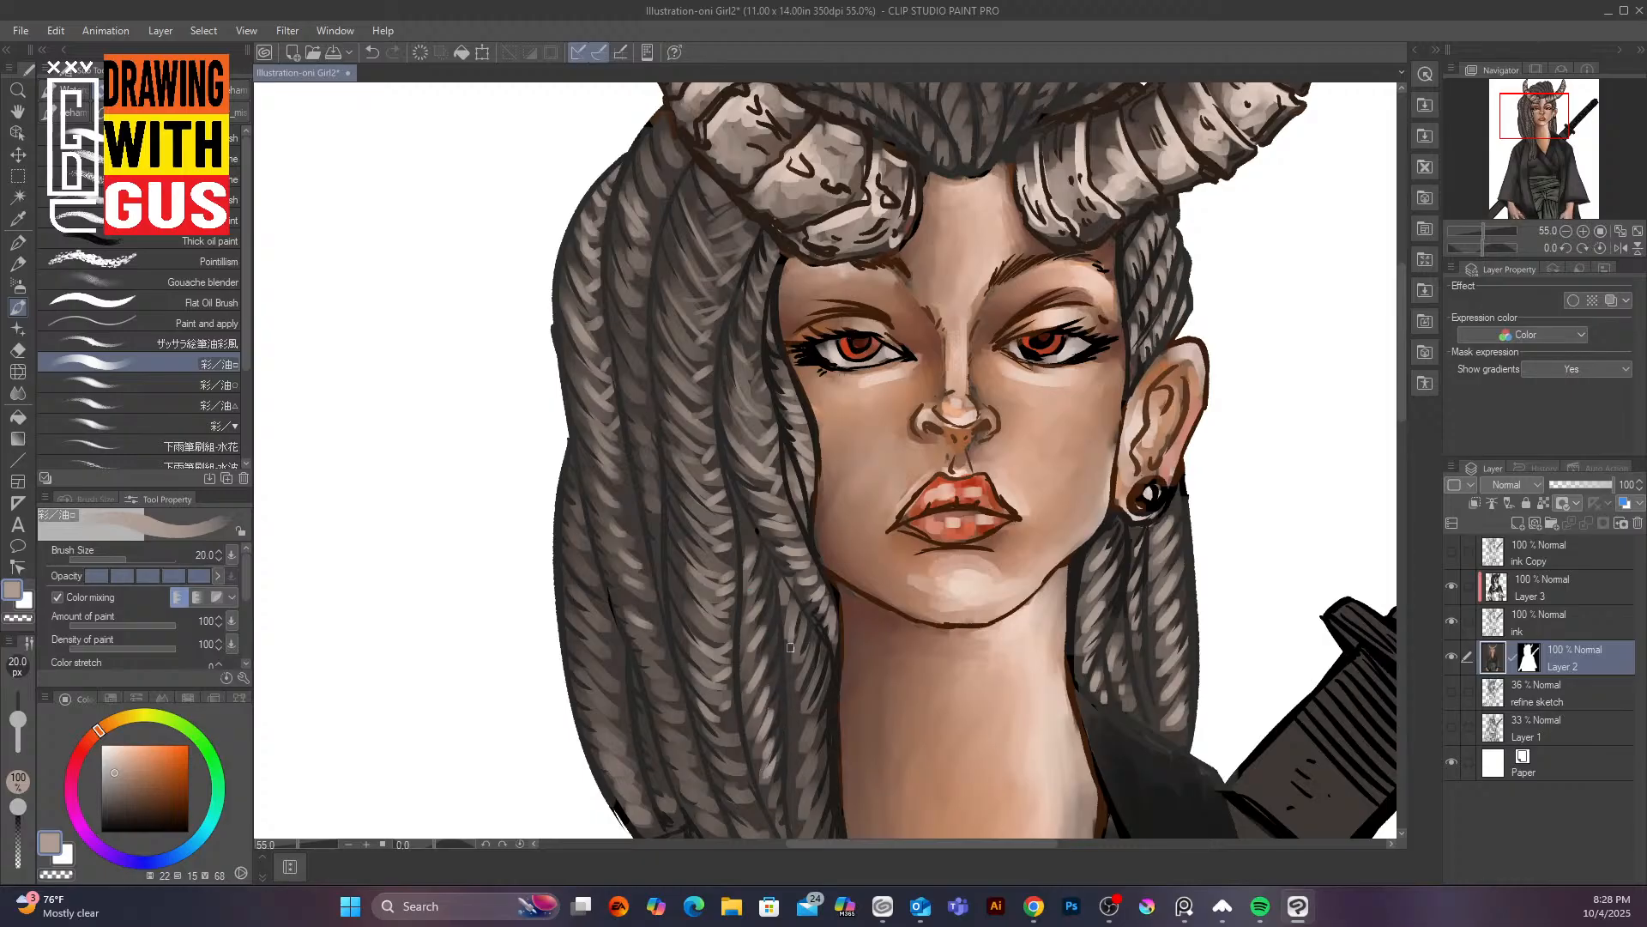
pyautogui.moveTo(813, 639)
pyautogui.mouseDown()
pyautogui.moveTo(788, 716)
pyautogui.moveTo(814, 716)
pyautogui.moveTo(800, 781)
pyautogui.moveTo(824, 829)
pyautogui.mouseUp()
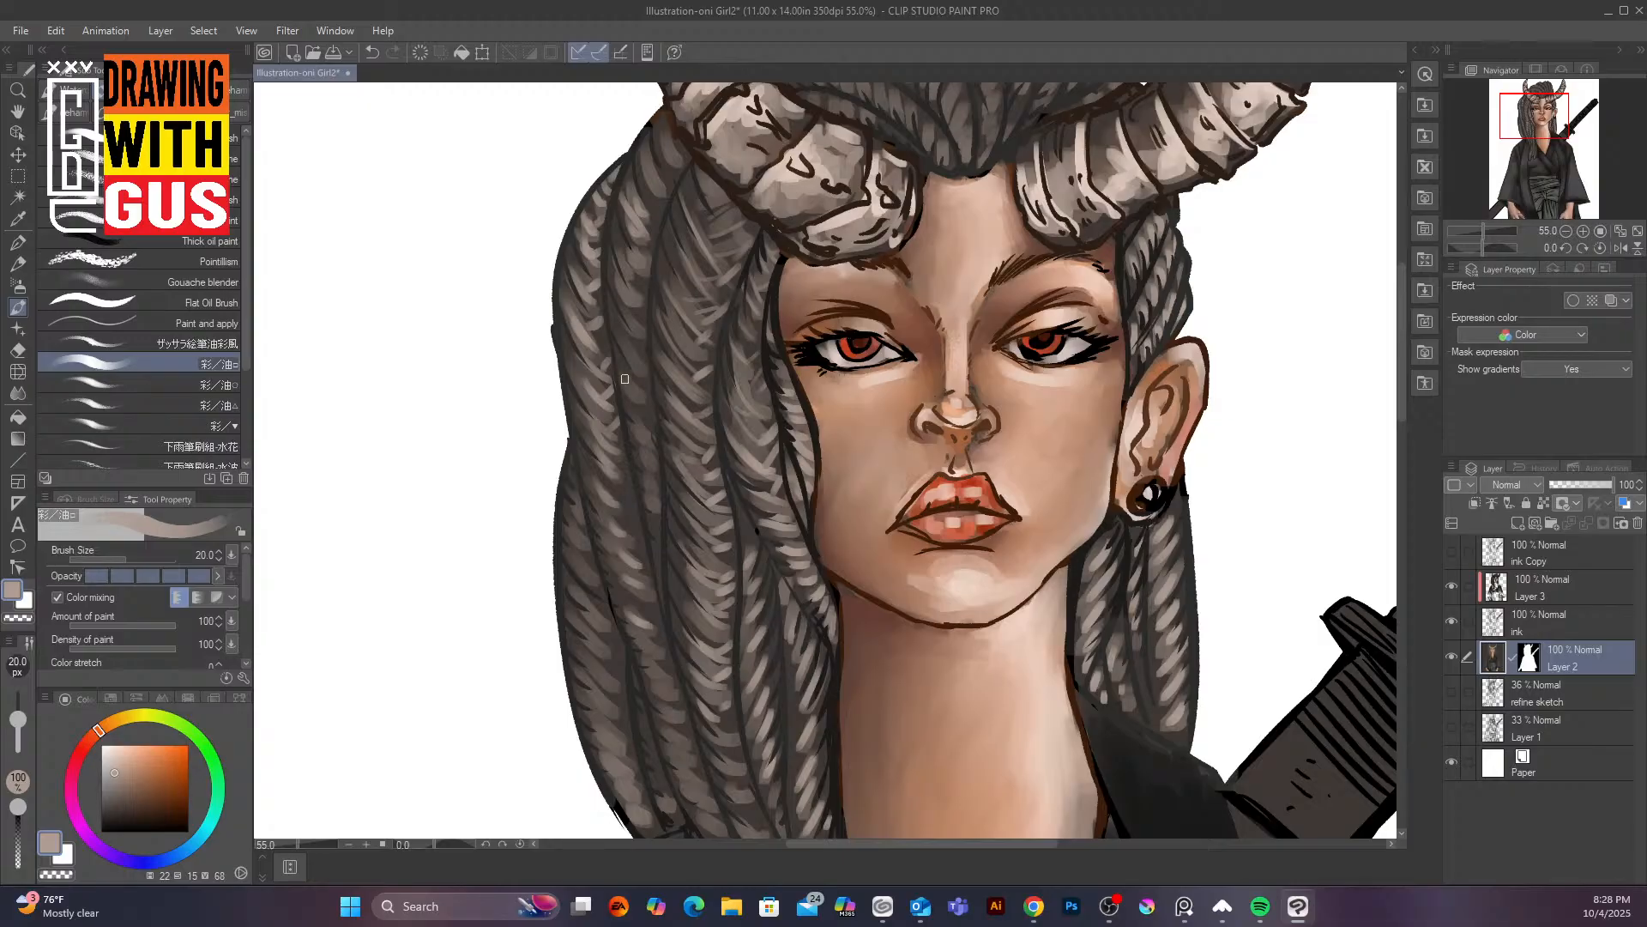
# Paint short beige-grey highlights up the dreadlock between the outer and wide front ones, from nose level to the horn
pyautogui.moveTo(626, 378); pyautogui.dragTo(647, 402)
pyautogui.moveTo(624, 344); pyautogui.dragTo(643, 362)
pyautogui.moveTo(615, 302); pyautogui.dragTo(636, 329)
pyautogui.moveTo(611, 270); pyautogui.dragTo(639, 297)
pyautogui.moveTo(619, 241); pyautogui.dragTo(644, 271)
pyautogui.moveTo(625, 211); pyautogui.dragTo(647, 240)
pyautogui.moveTo(644, 160)
pyautogui.mouseDown()
pyautogui.moveTo(657, 186)
pyautogui.moveTo(675, 163)
pyautogui.mouseUp()
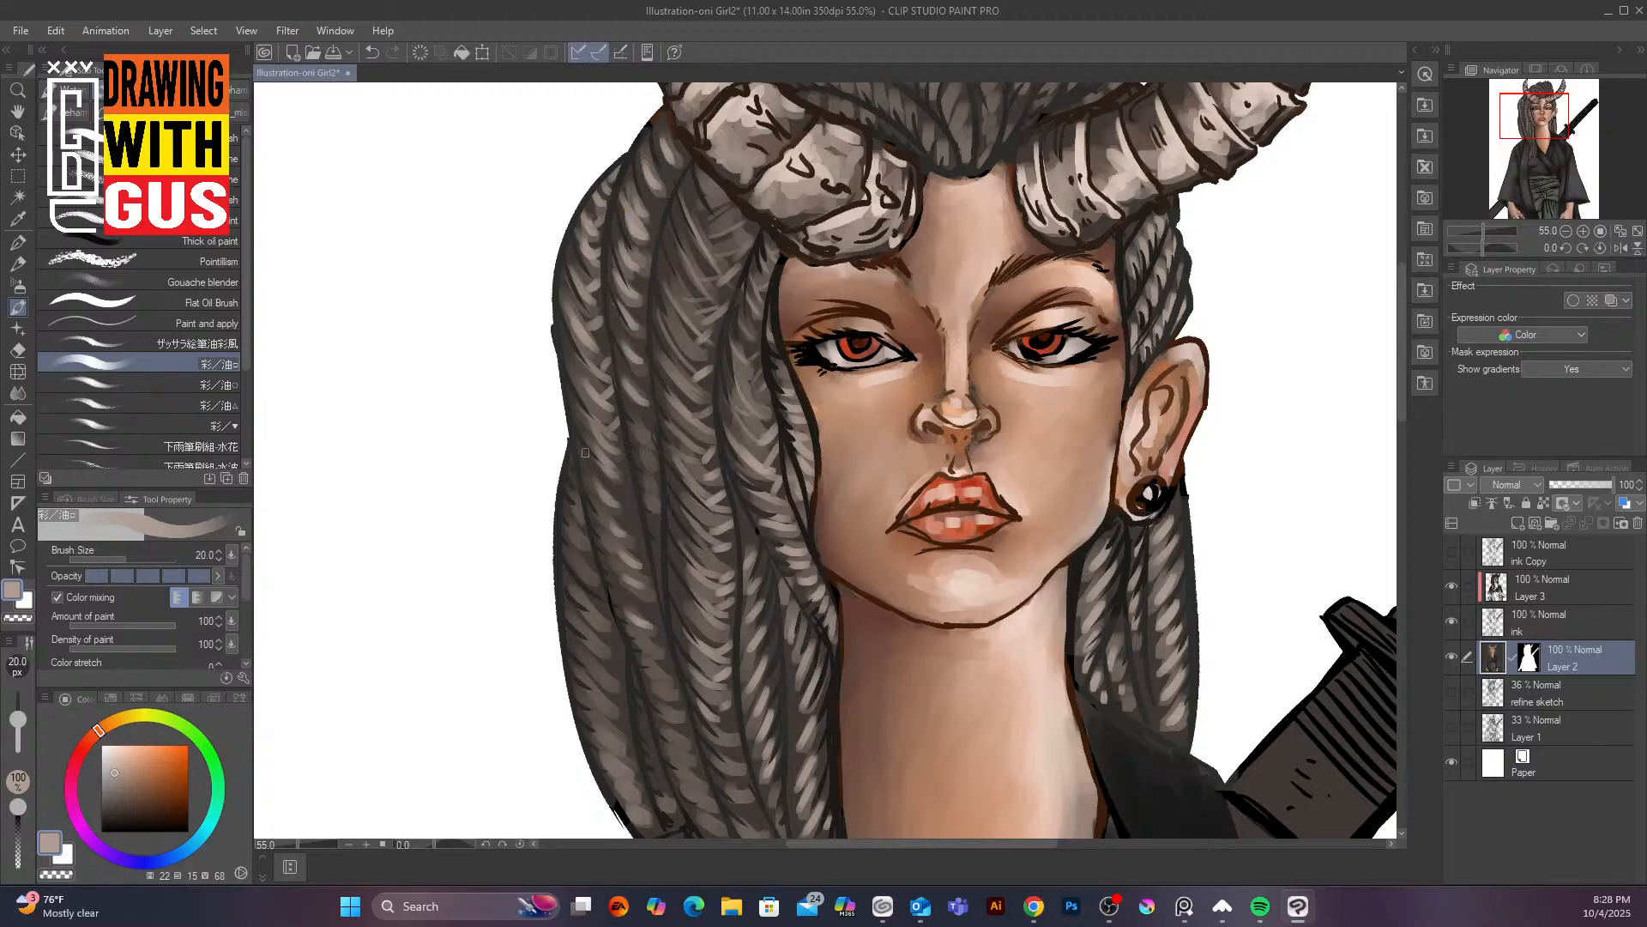
# Paint beige-grey highlights on the outer dreadlock segments from eye level down to chin level
pyautogui.moveTo(596, 477); pyautogui.dragTo(627, 506)
pyautogui.moveTo(578, 431); pyautogui.dragTo(615, 461)
pyautogui.moveTo(580, 392); pyautogui.dragTo(612, 432)
pyautogui.moveTo(600, 506); pyautogui.dragTo(638, 574)
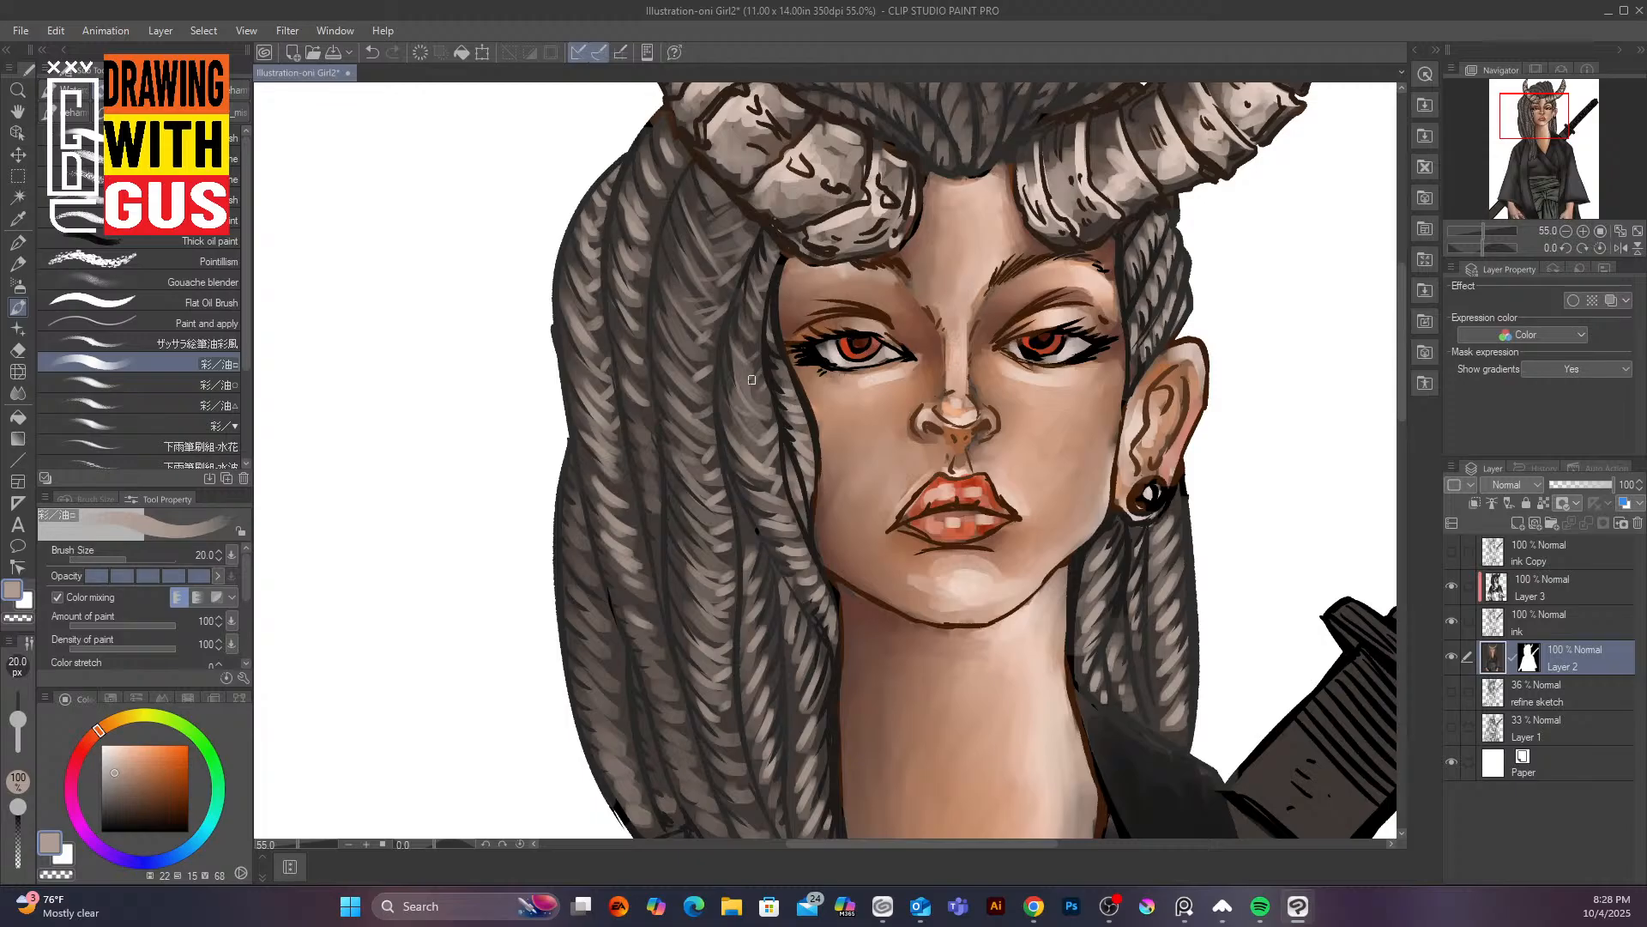
# Paint beige-grey highlights along the swept-back dreadlocks just above the left horn, ending at the hairline
pyautogui.moveTo(1400, 409); pyautogui.dragTo(1418, 363)
pyautogui.moveTo(912, 200)
pyautogui.mouseDown()
pyautogui.moveTo(907, 233)
pyautogui.moveTo(891, 194)
pyautogui.moveTo(887, 221)
pyautogui.moveTo(873, 146)
pyautogui.moveTo(875, 188)
pyautogui.moveTo(850, 176)
pyautogui.moveTo(852, 195)
pyautogui.moveTo(798, 204)
pyautogui.mouseUp()
pyautogui.moveTo(777, 182); pyautogui.dragTo(766, 206)
pyautogui.moveTo(740, 189); pyautogui.dragTo(805, 240)
pyautogui.moveTo(817, 219); pyautogui.dragTo(836, 245)
pyautogui.moveTo(850, 232); pyautogui.dragTo(853, 255)
pyautogui.moveTo(865, 246); pyautogui.dragTo(868, 266)
pyautogui.moveTo(880, 241); pyautogui.dragTo(885, 273)
pyautogui.moveTo(894, 259); pyautogui.dragTo(947, 324)
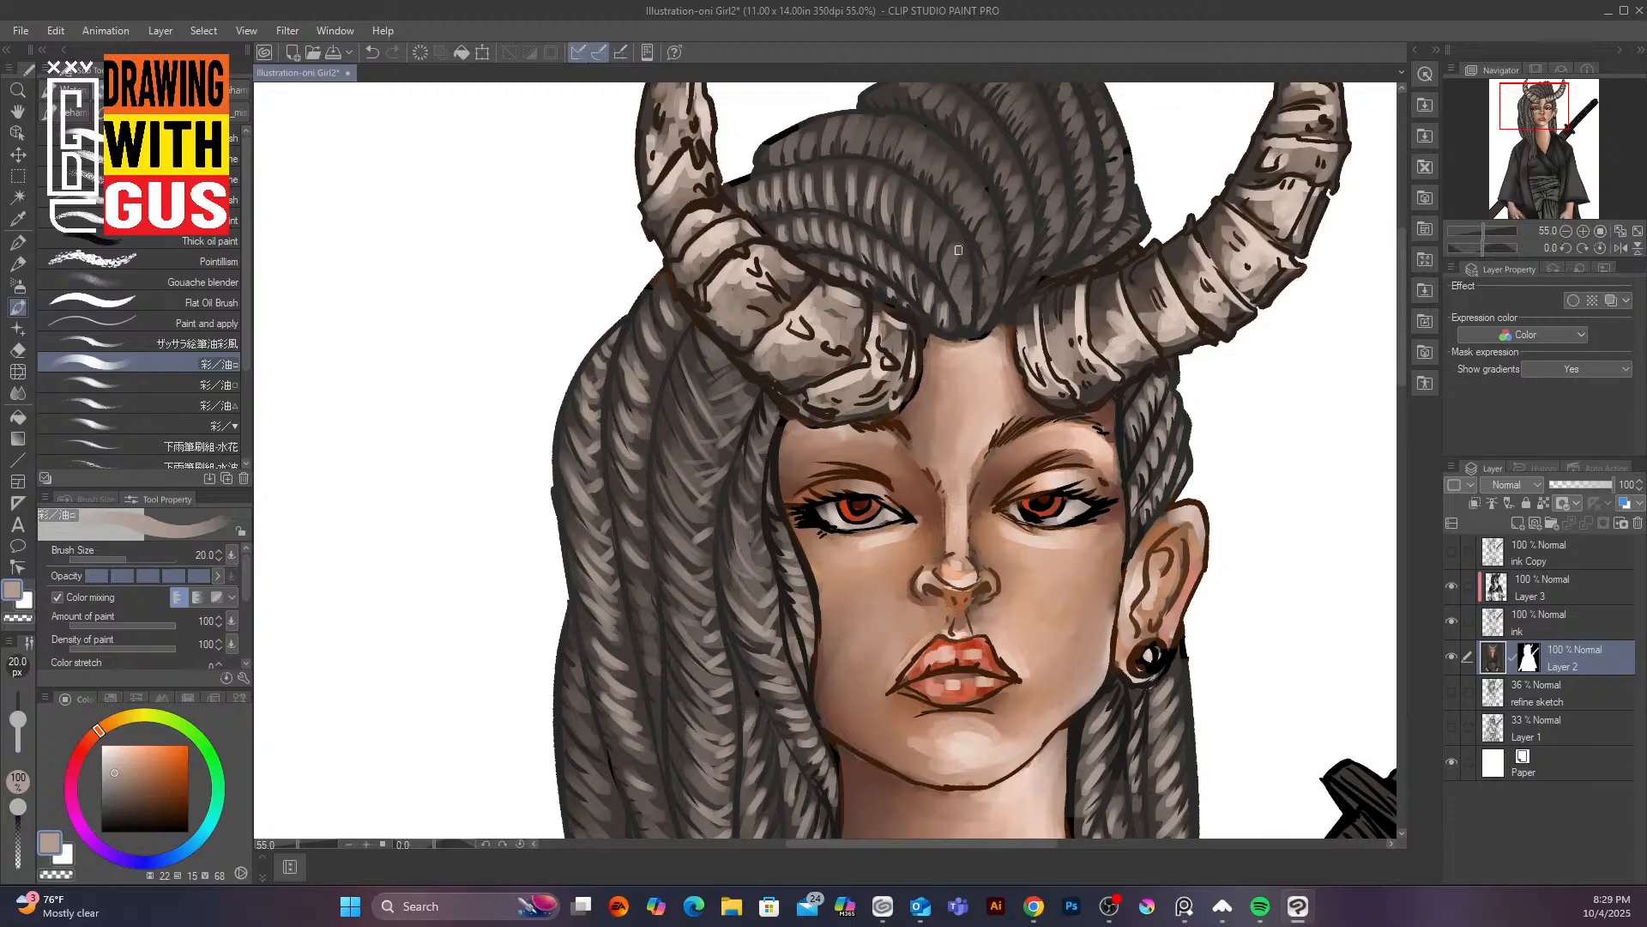
# Paint highlights on the swept-back dreadlocks above the forehead and along the upper rows, enlarging the brush to size 25
pyautogui.moveTo(958, 250); pyautogui.dragTo(951, 277)
pyautogui.moveTo(966, 270); pyautogui.dragTo(966, 316)
pyautogui.moveTo(939, 227); pyautogui.dragTo(934, 251)
pyautogui.moveTo(928, 213); pyautogui.dragTo(927, 241)
pyautogui.moveTo(970, 184)
pyautogui.mouseDown()
pyautogui.moveTo(957, 205)
pyautogui.moveTo(935, 173)
pyautogui.moveTo(868, 146)
pyautogui.mouseUp()
pyautogui.moveTo(872, 121)
pyautogui.mouseDown()
pyautogui.moveTo(844, 141)
pyautogui.moveTo(834, 124)
pyautogui.moveTo(781, 150)
pyautogui.mouseUp()
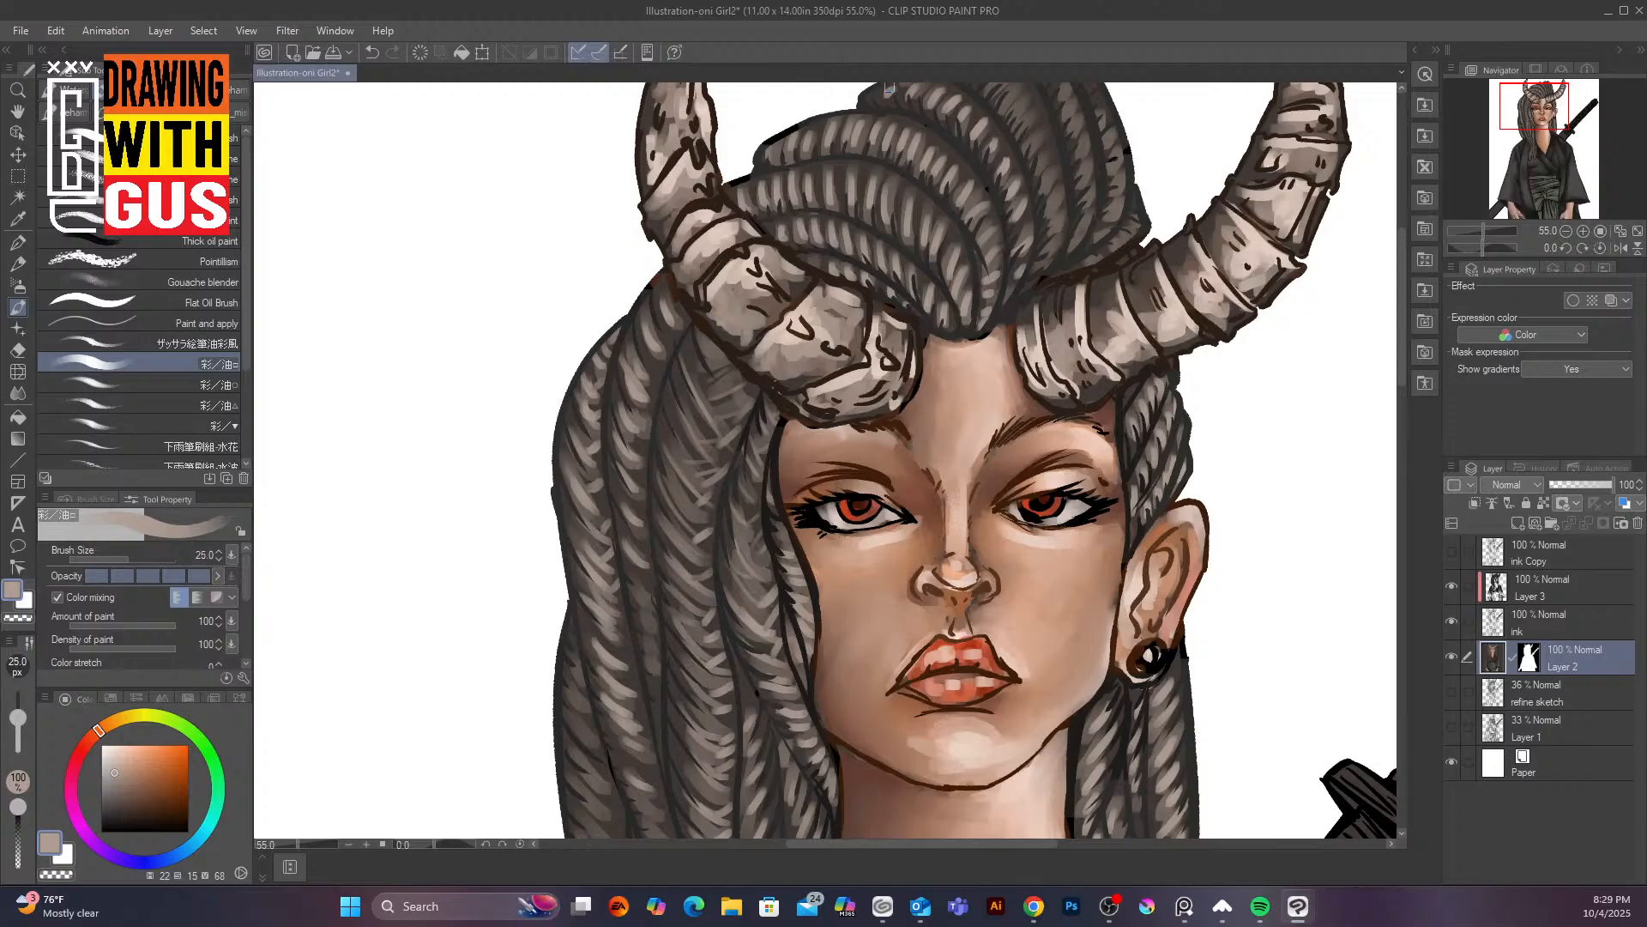
# Paint beige-grey highlights down the long front dreadlocks to the chest and on the wide dreadlock just under the left horn
pyautogui.scroll(-5, 889, 87)
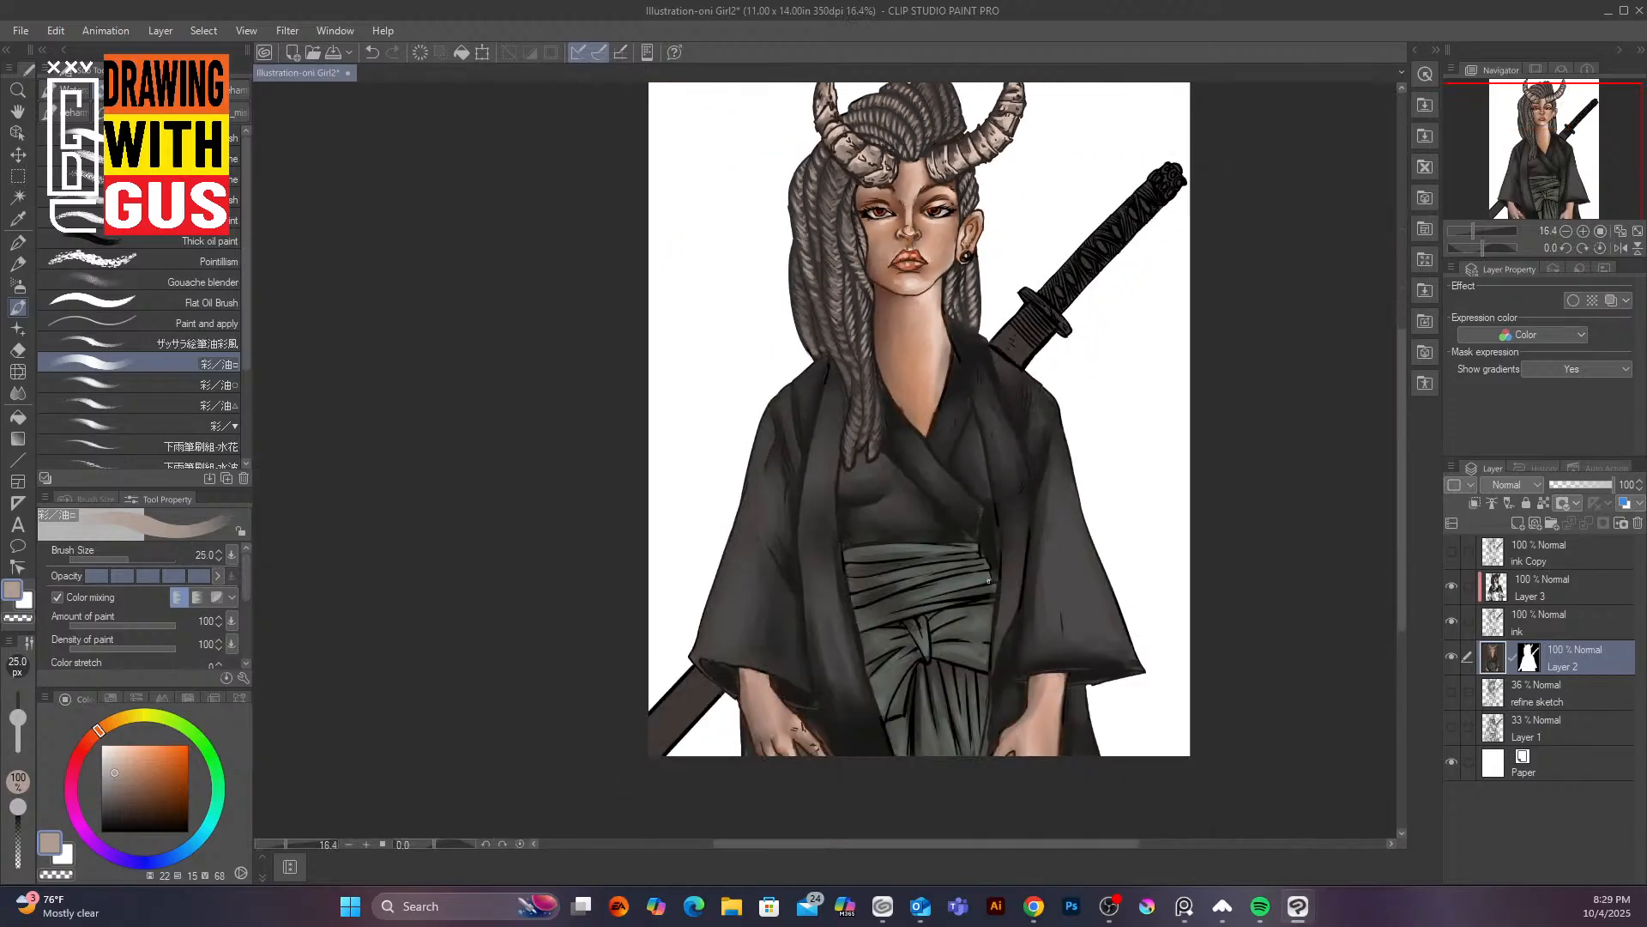
pyautogui.scroll(5, 987, 574)
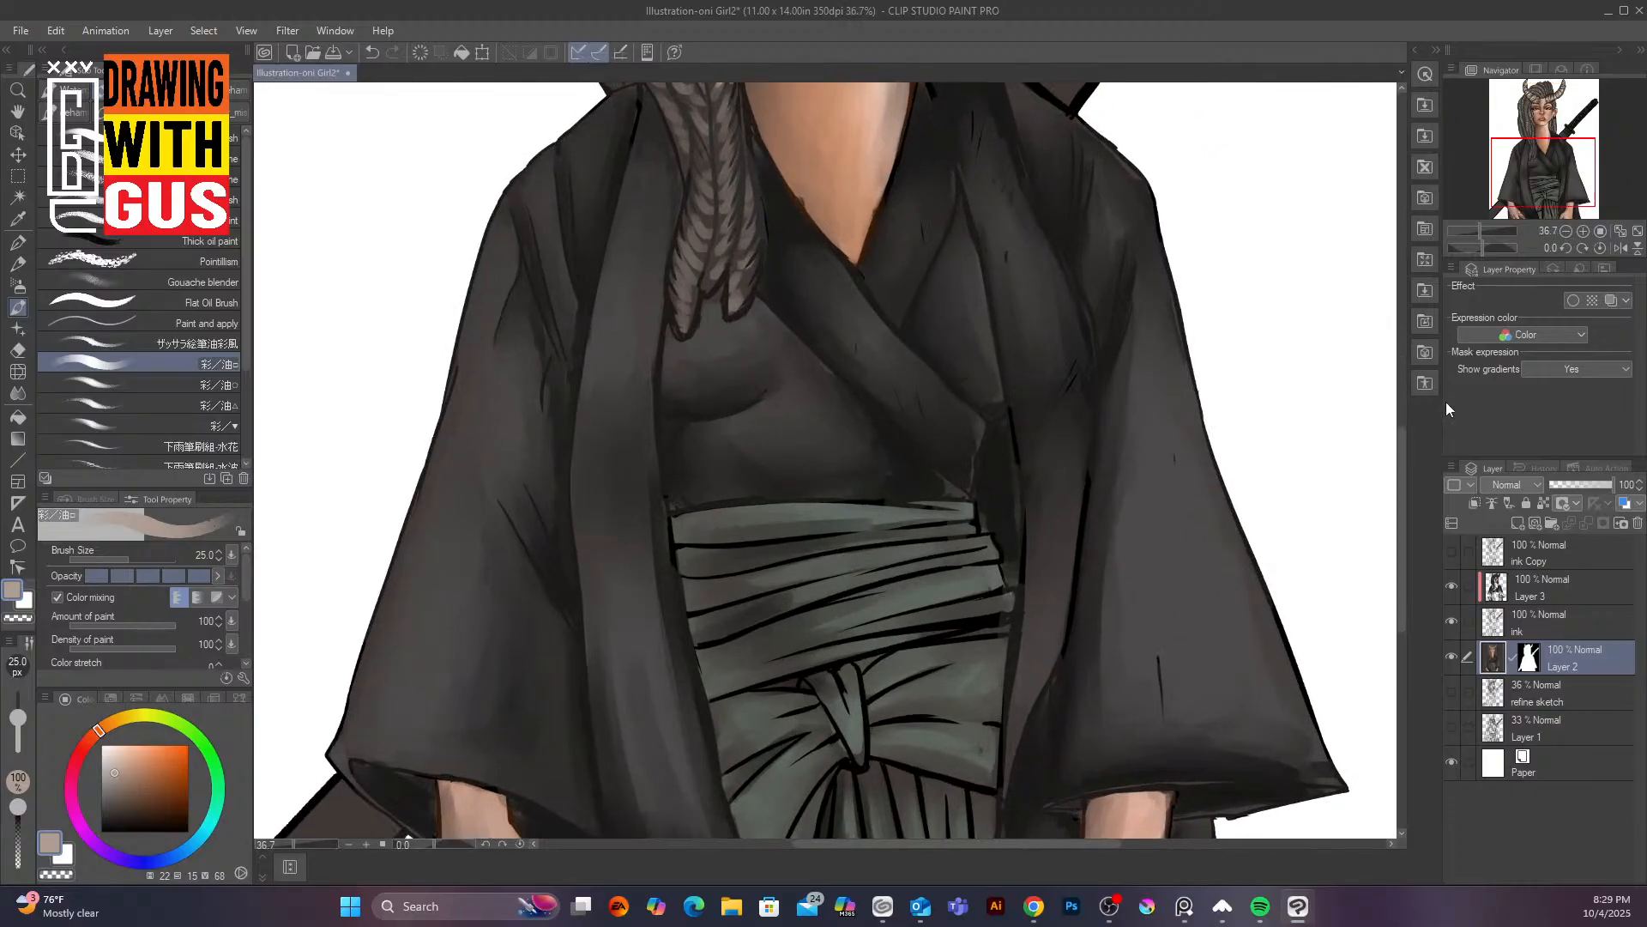
pyautogui.moveTo(1397, 523); pyautogui.dragTo(1421, 327)
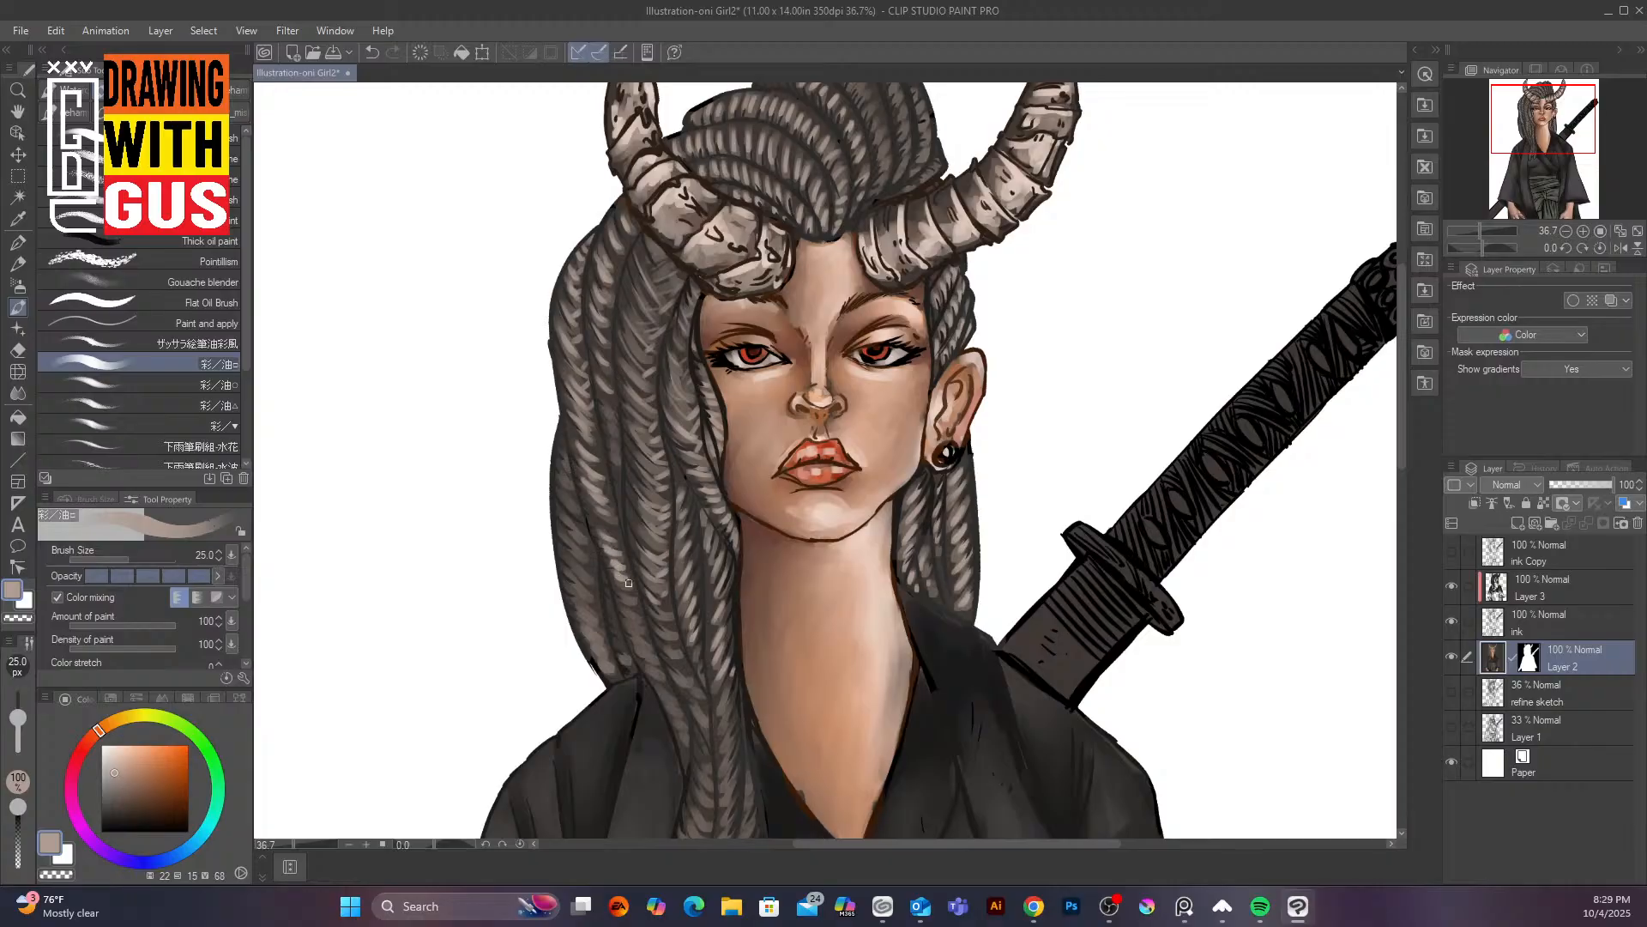
pyautogui.moveTo(626, 610)
pyautogui.mouseDown()
pyautogui.moveTo(687, 727)
pyautogui.moveTo(687, 766)
pyautogui.mouseUp()
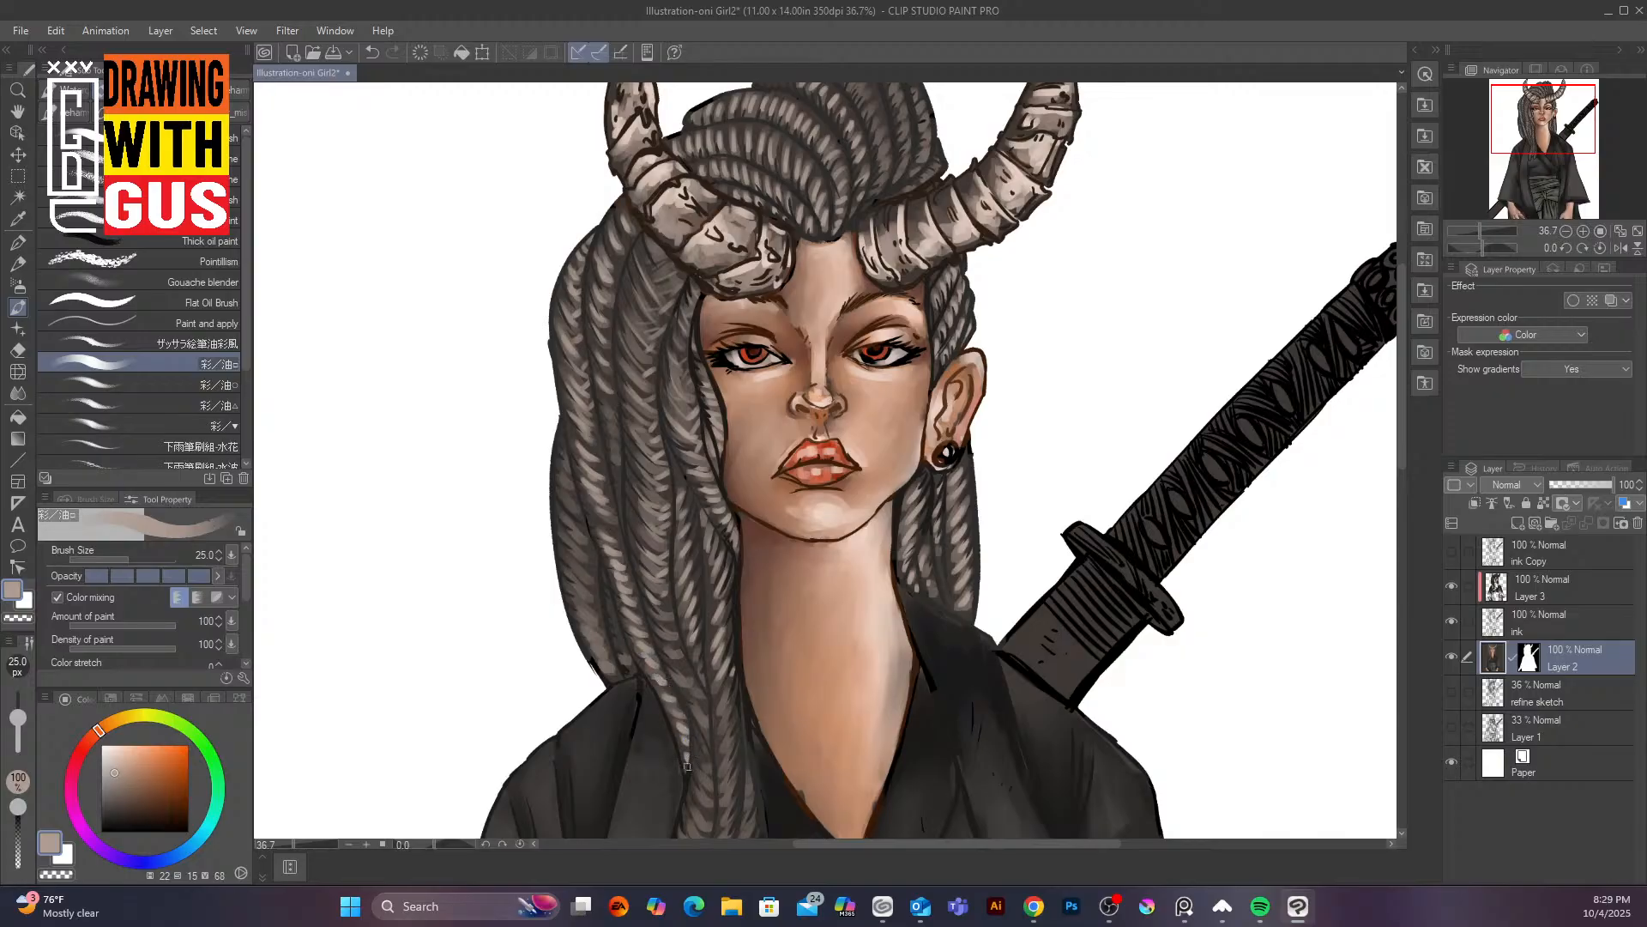
pyautogui.moveTo(629, 425)
pyautogui.mouseDown()
pyautogui.moveTo(669, 508)
pyautogui.moveTo(686, 679)
pyautogui.moveTo(707, 726)
pyautogui.moveTo(723, 719)
pyautogui.moveTo(721, 833)
pyautogui.mouseUp()
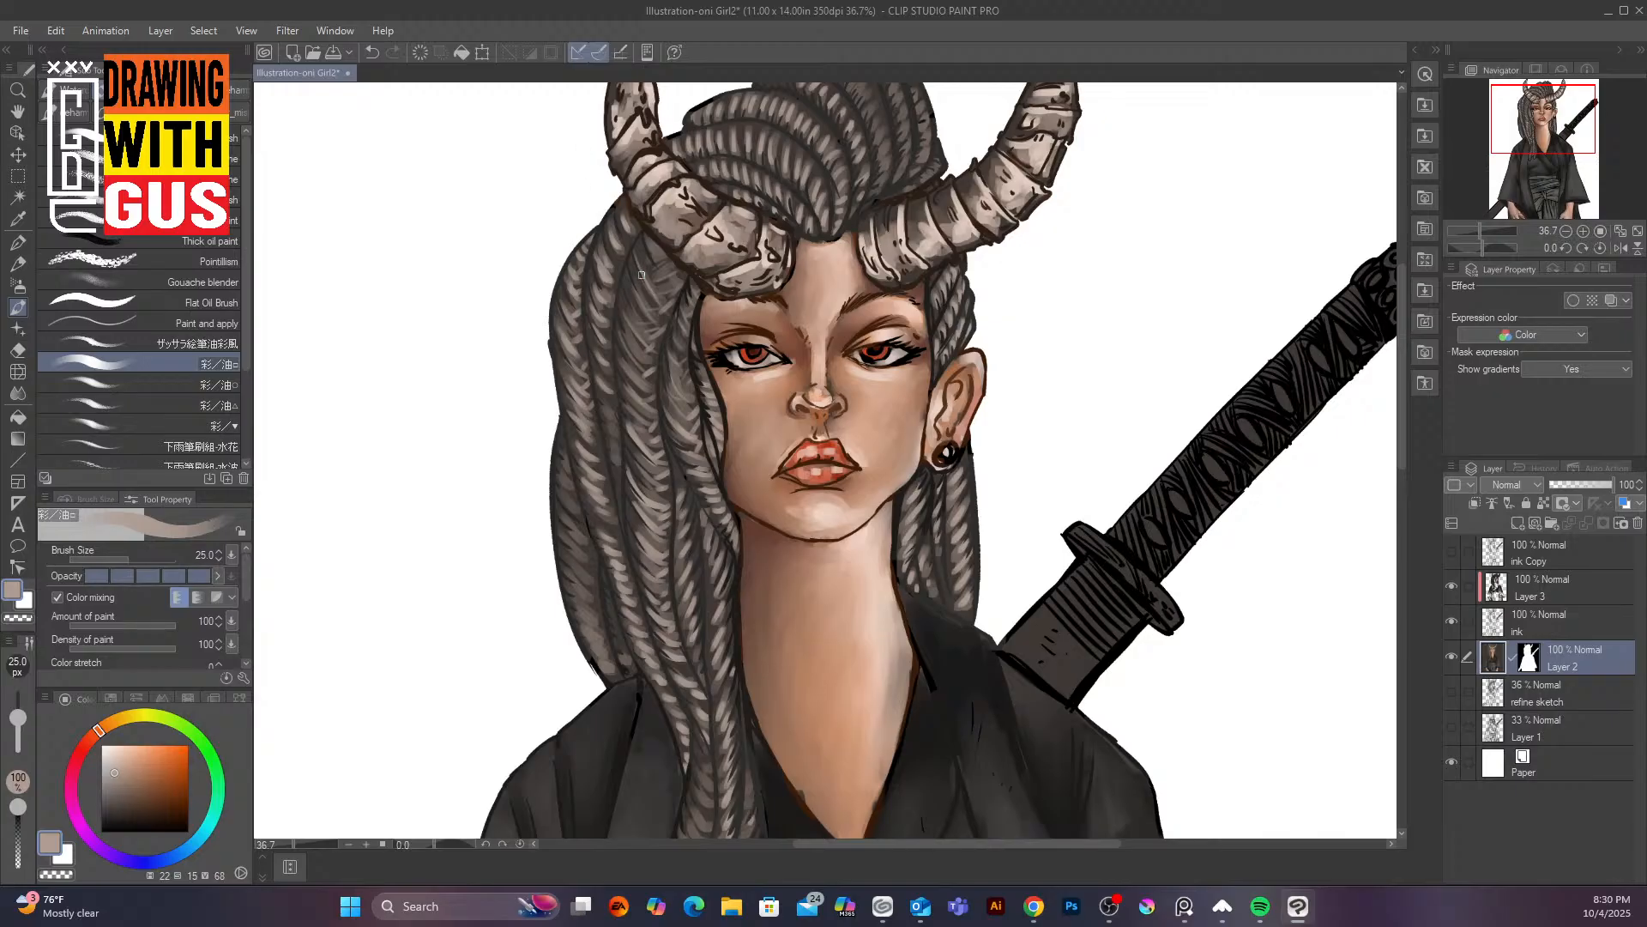
pyautogui.moveTo(641, 277); pyautogui.dragTo(660, 305)
pyautogui.moveTo(647, 247)
pyautogui.mouseDown()
pyautogui.moveTo(658, 325)
pyautogui.moveTo(641, 332)
pyautogui.moveTo(668, 321)
pyautogui.mouseUp()
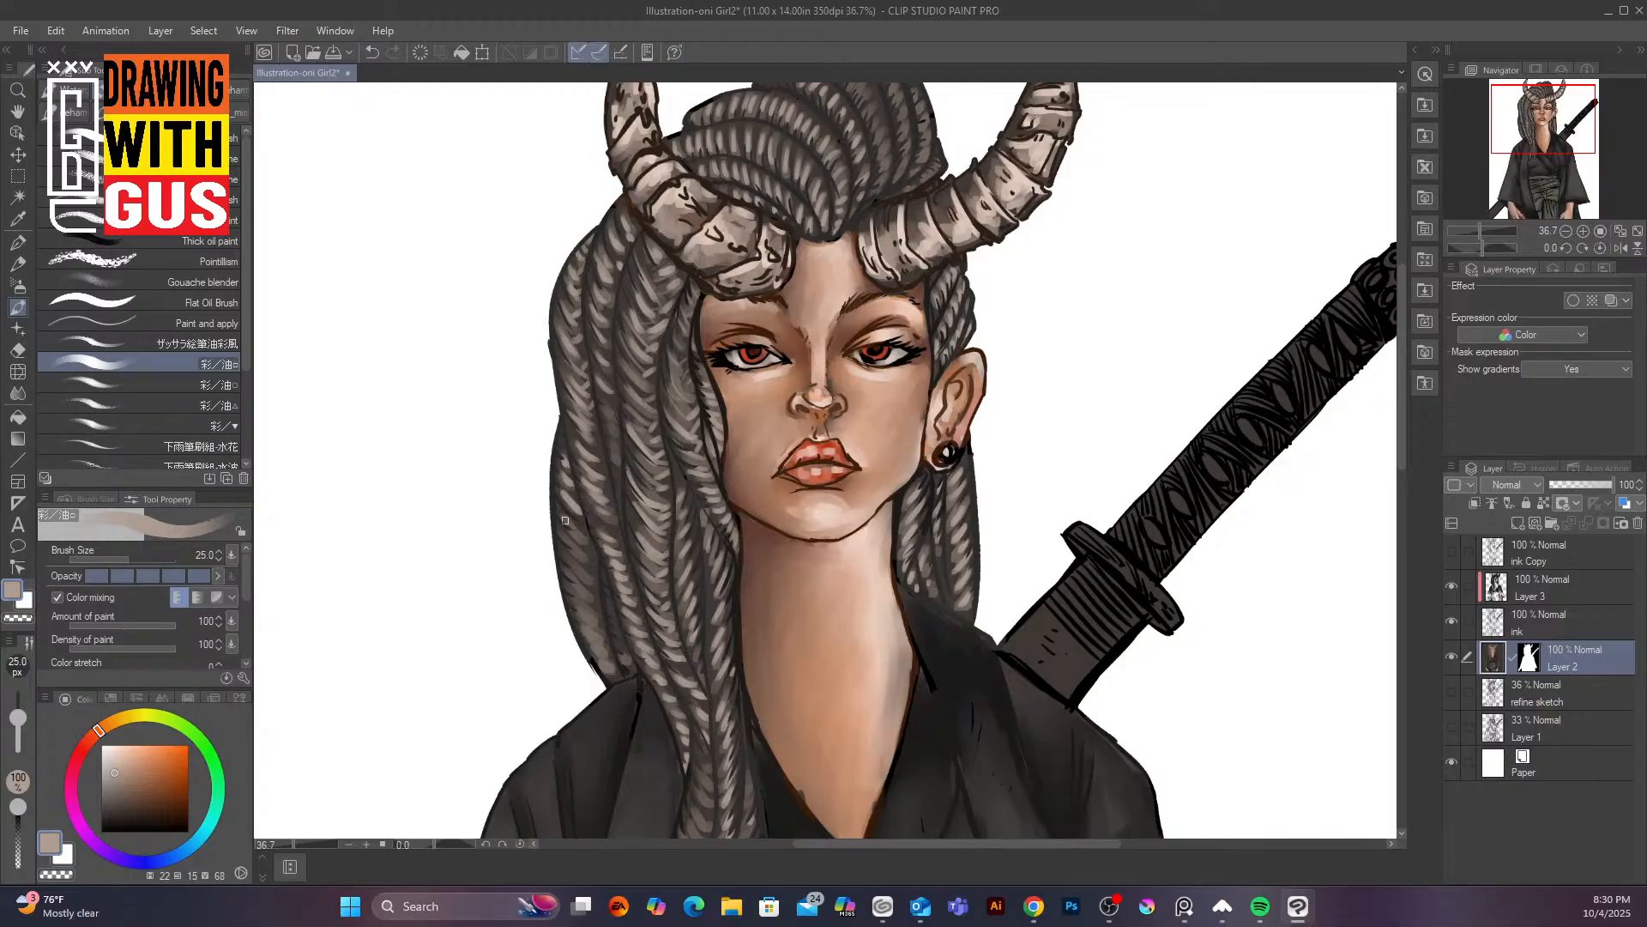
# Paint beige-grey highlights on the outermost left dreadlocks from chin level down to the shoulder
pyautogui.moveTo(565, 520); pyautogui.dragTo(609, 664)
pyautogui.moveTo(605, 664); pyautogui.dragTo(614, 675)
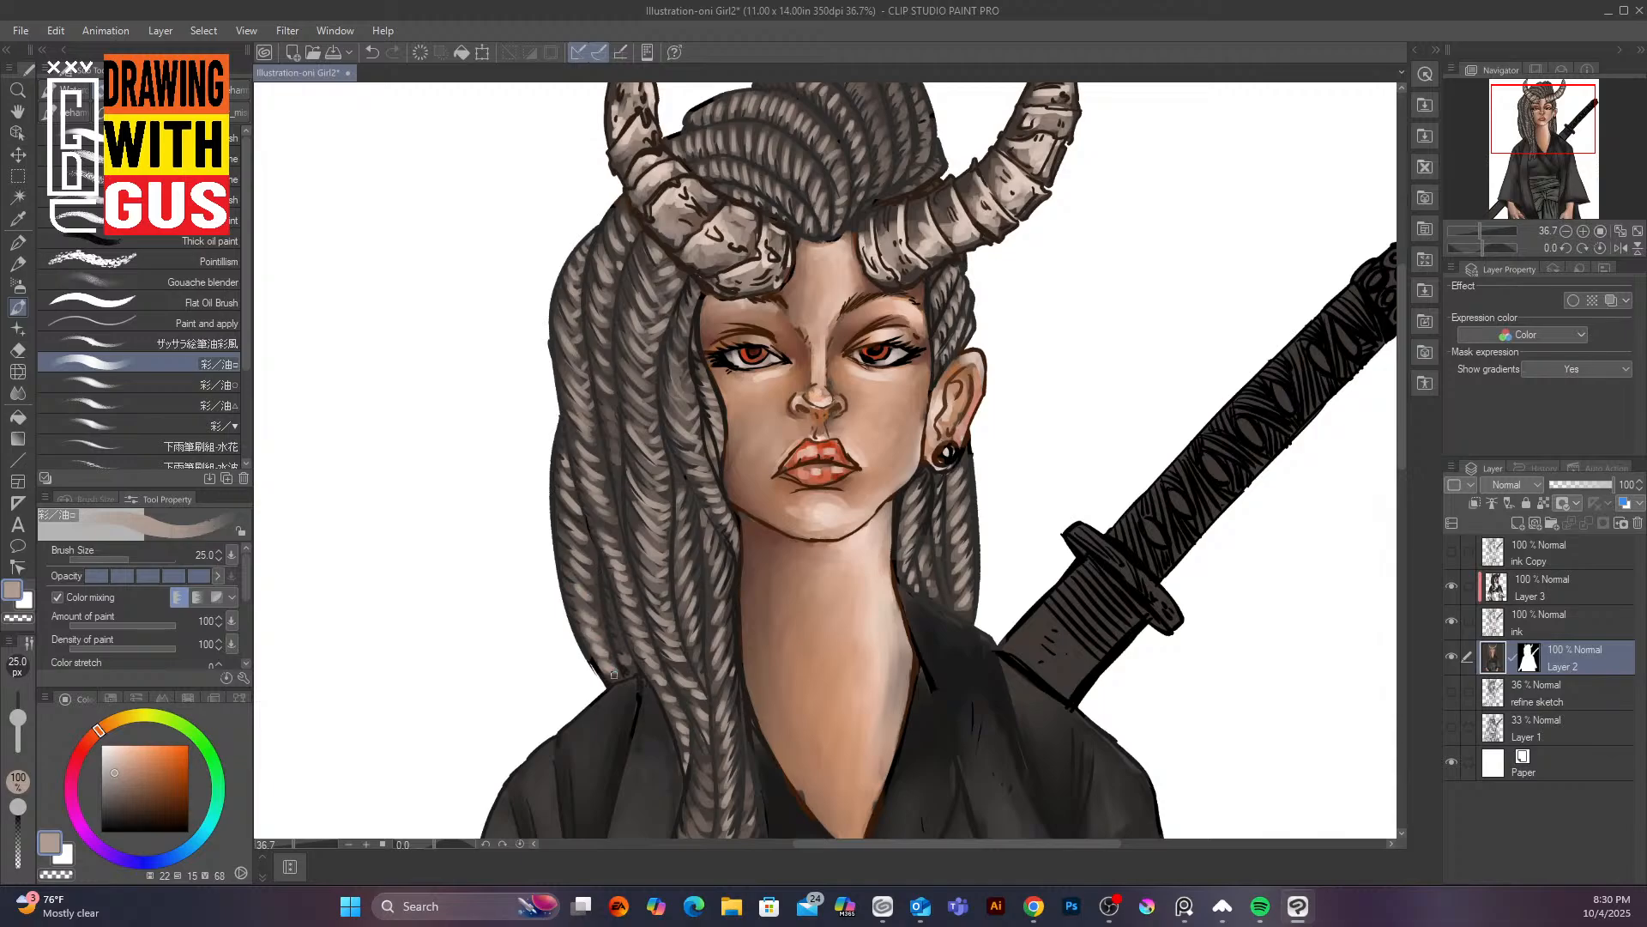
pyautogui.moveTo(612, 596); pyautogui.dragTo(626, 652)
# Paint beige-grey highlights on the ends of the front dreadlocks resting on the kimono, down to their tips
pyautogui.moveTo(1407, 419)
pyautogui.mouseDown()
pyautogui.moveTo(1398, 475)
pyautogui.moveTo(1395, 401)
pyautogui.mouseUp()
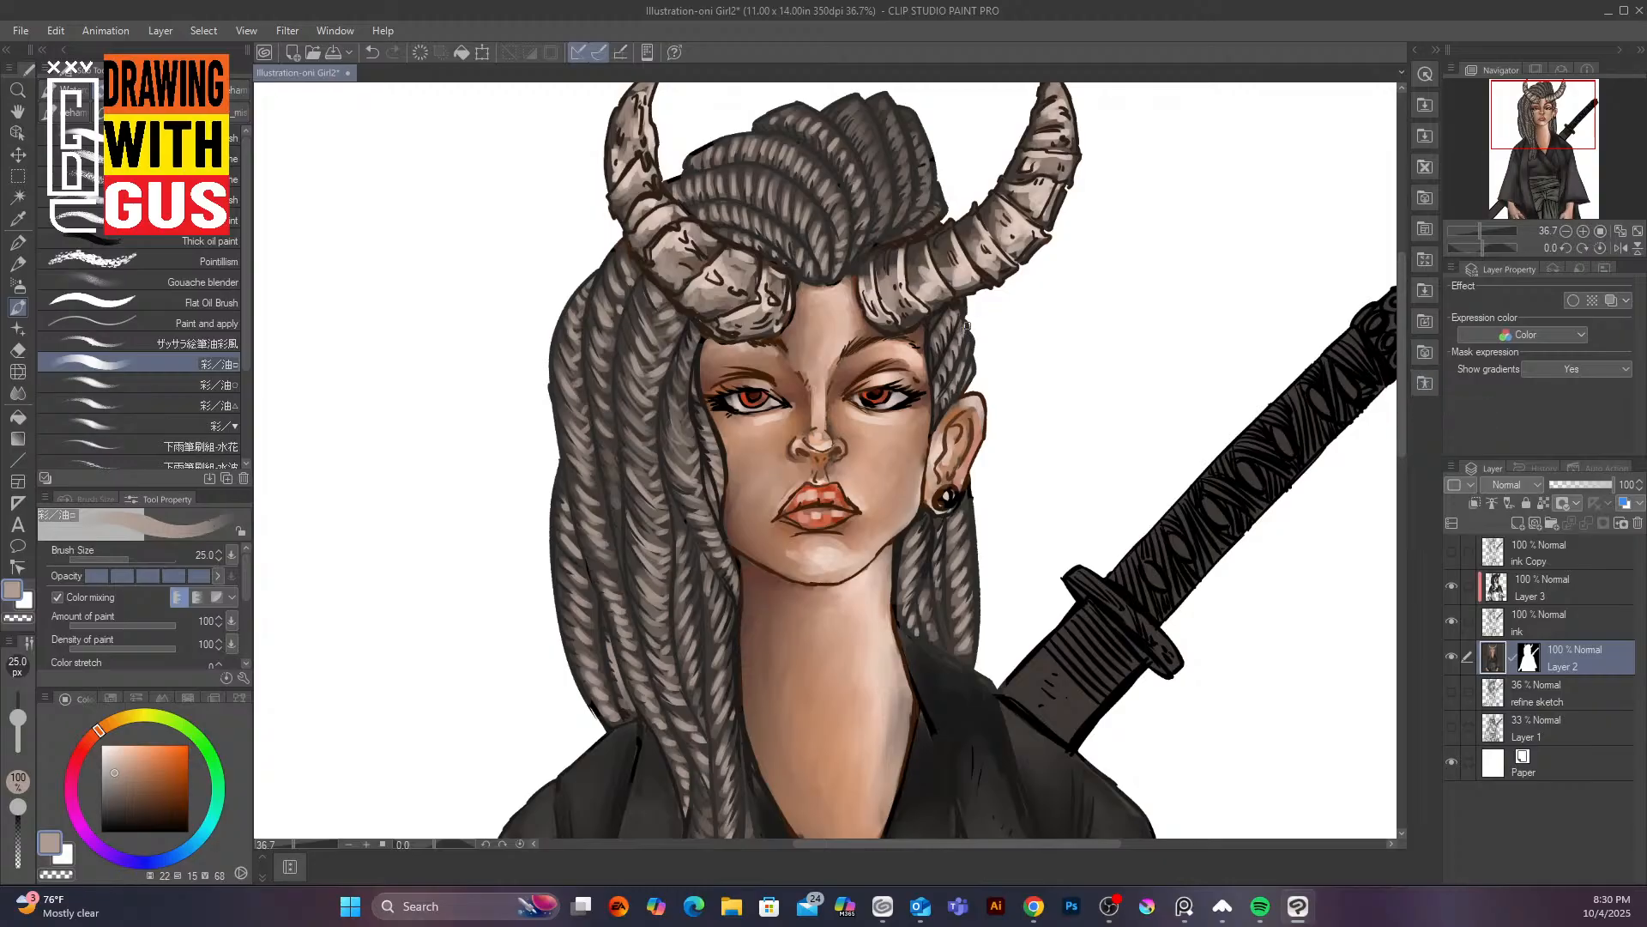
pyautogui.scroll(3, 983, 559)
pyautogui.scroll(-8, 1149, 454)
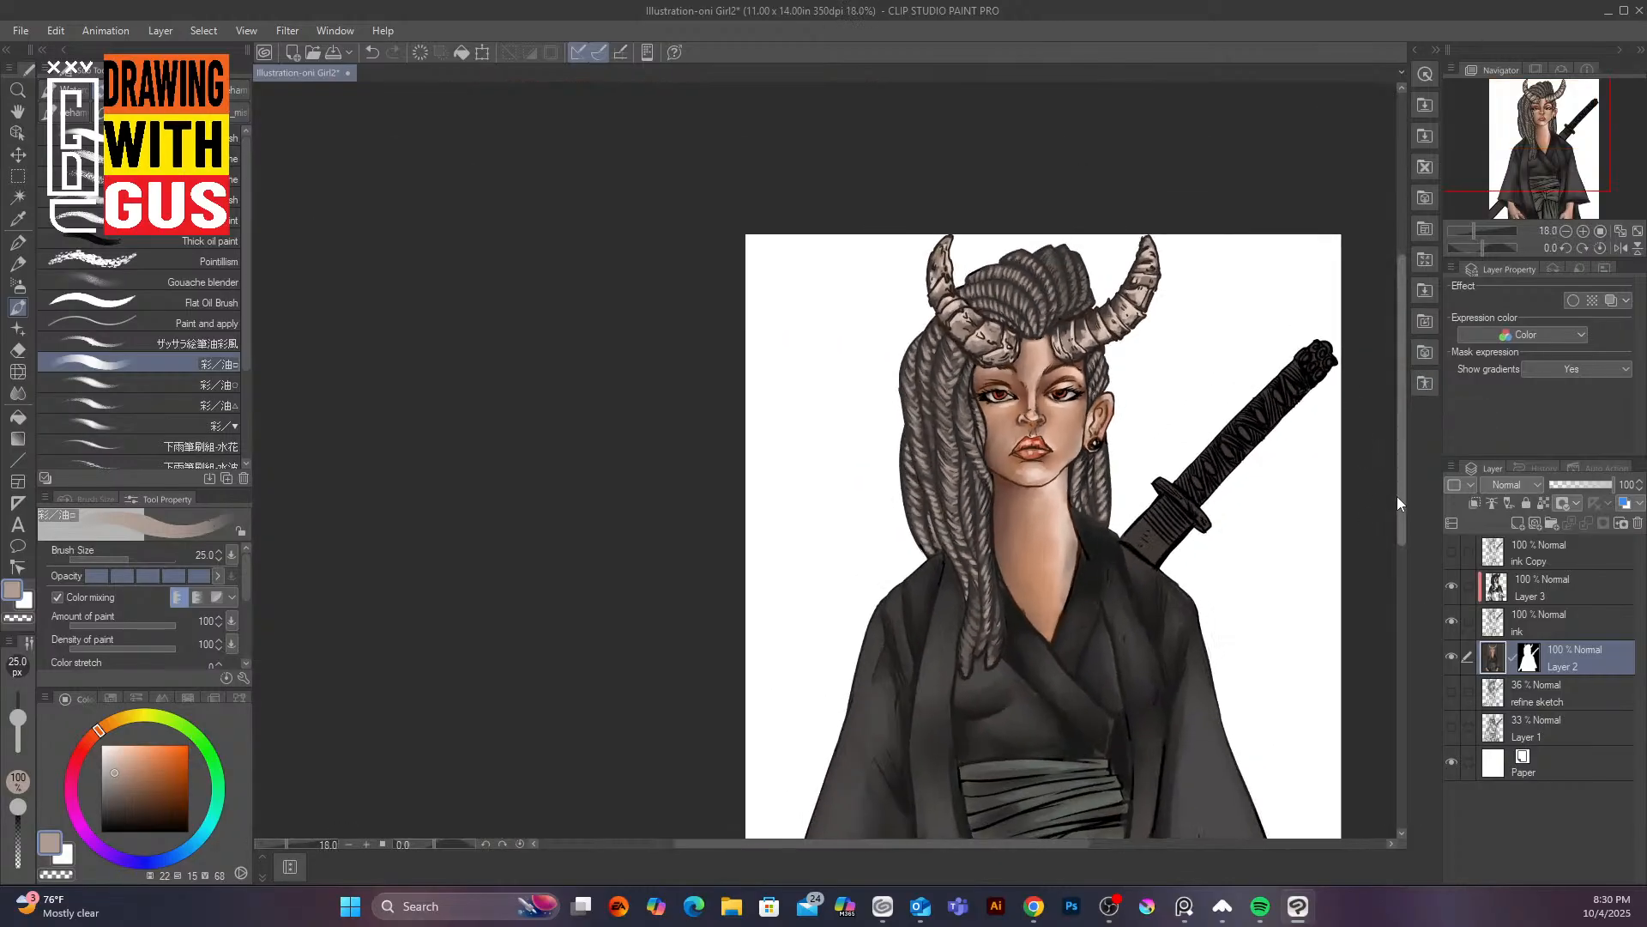
pyautogui.moveTo(1396, 502); pyautogui.dragTo(1397, 549)
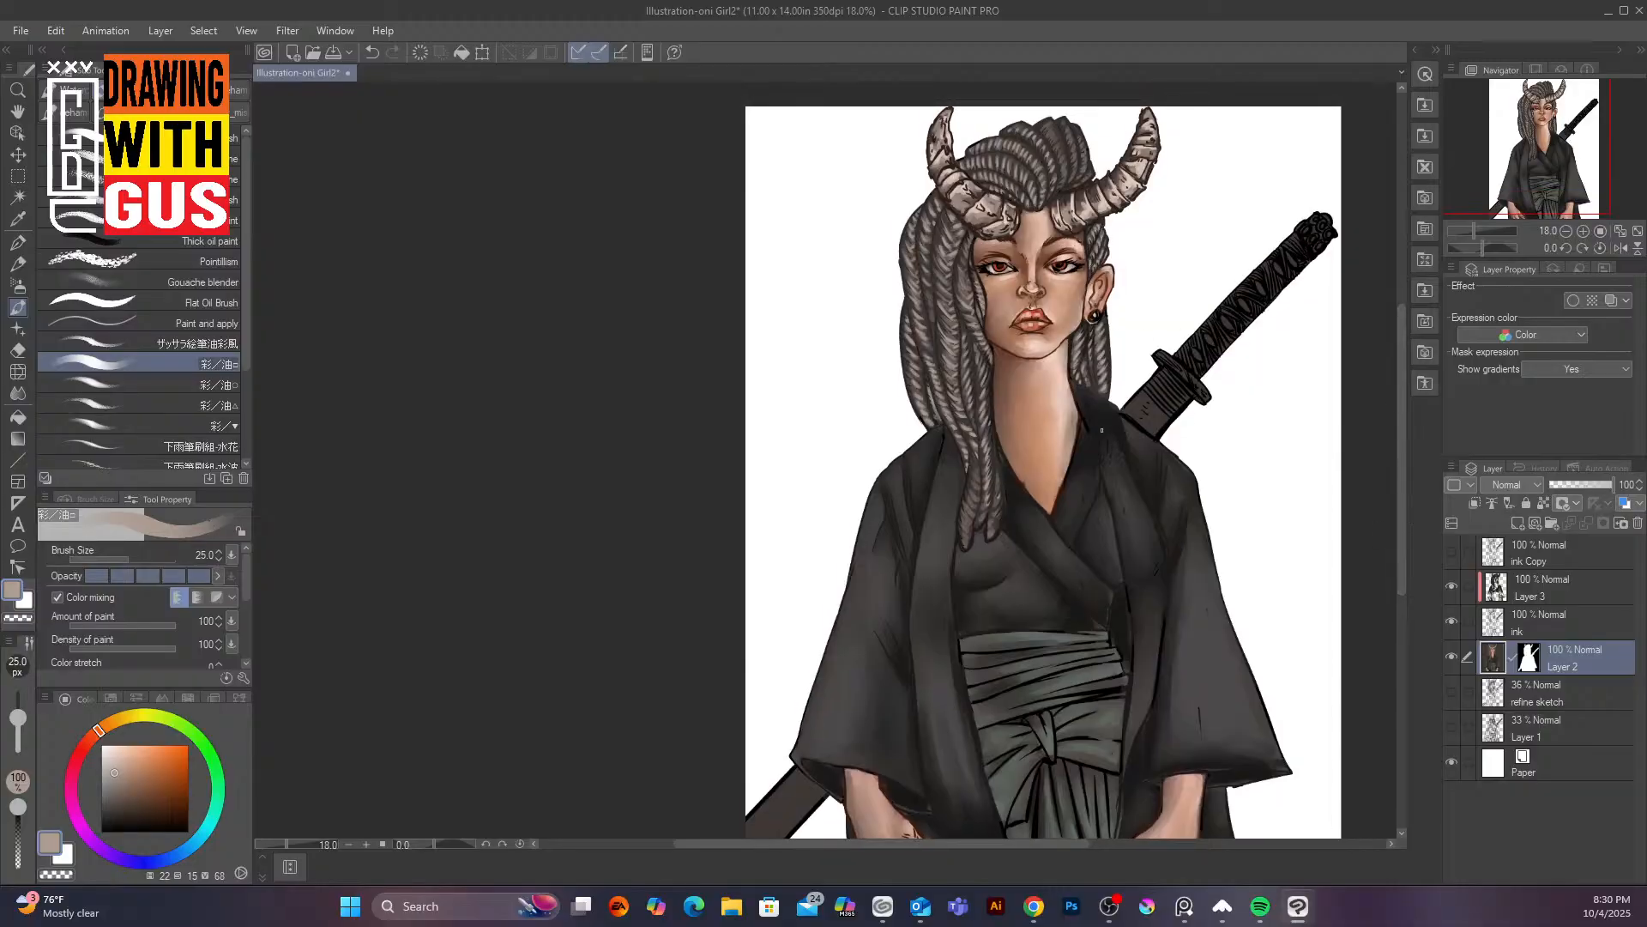
pyautogui.scroll(5, 1058, 380)
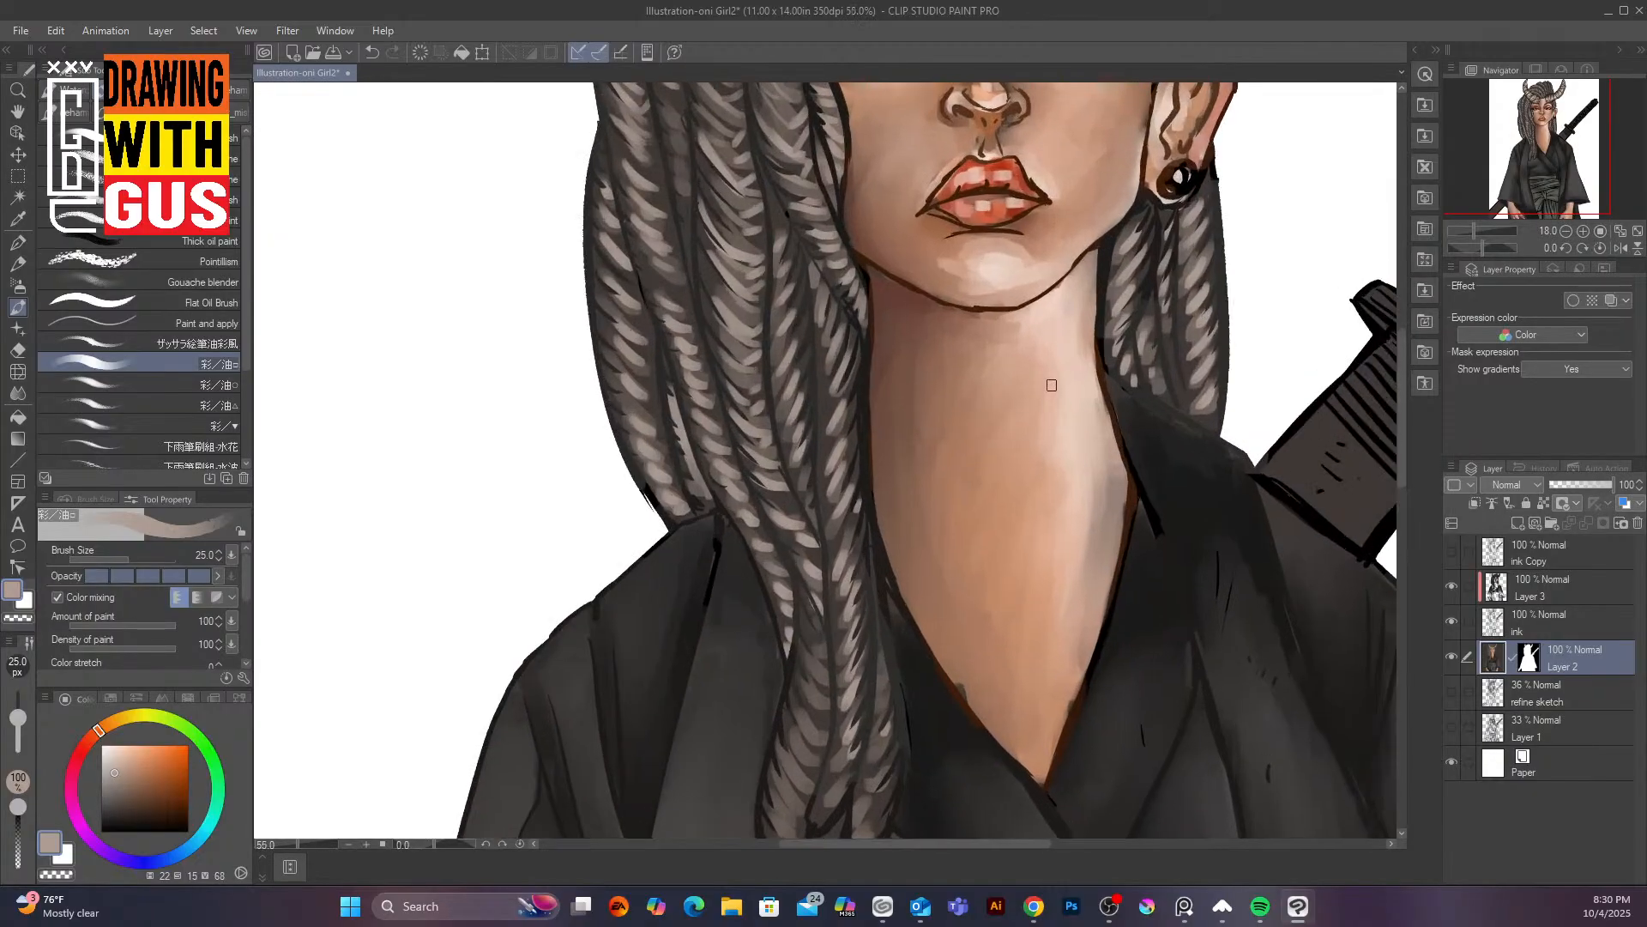
pyautogui.moveTo(1397, 485); pyautogui.dragTo(1398, 540)
pyautogui.scroll(-7, 954, 610)
pyautogui.scroll(5, 1019, 510)
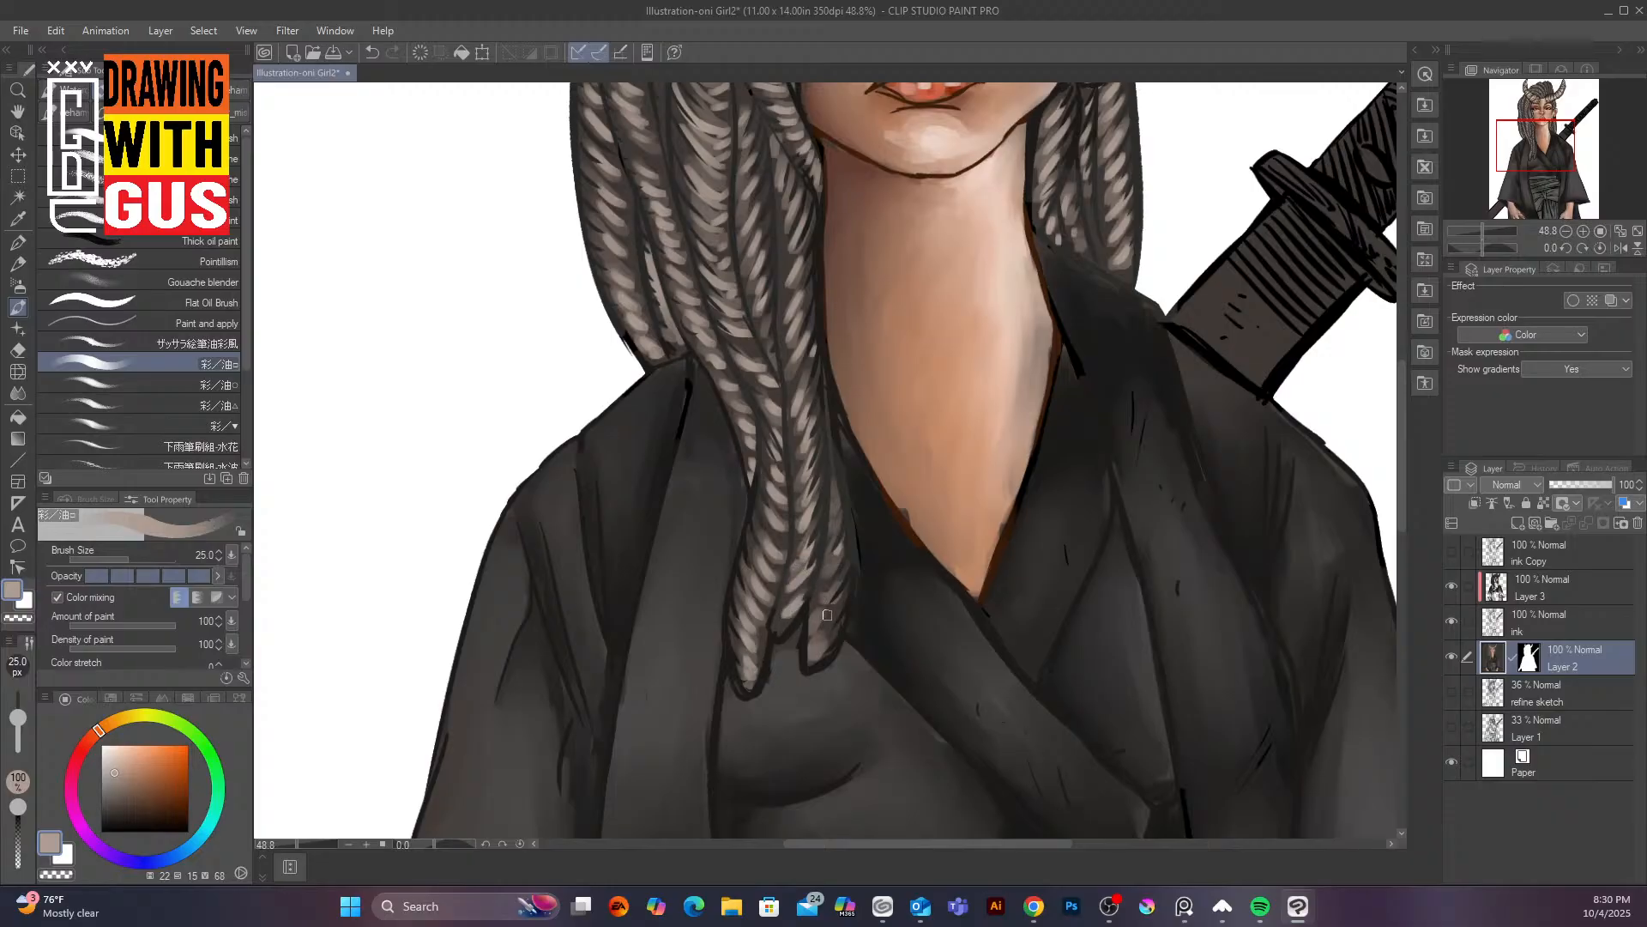
pyautogui.moveTo(830, 612); pyautogui.dragTo(805, 655)
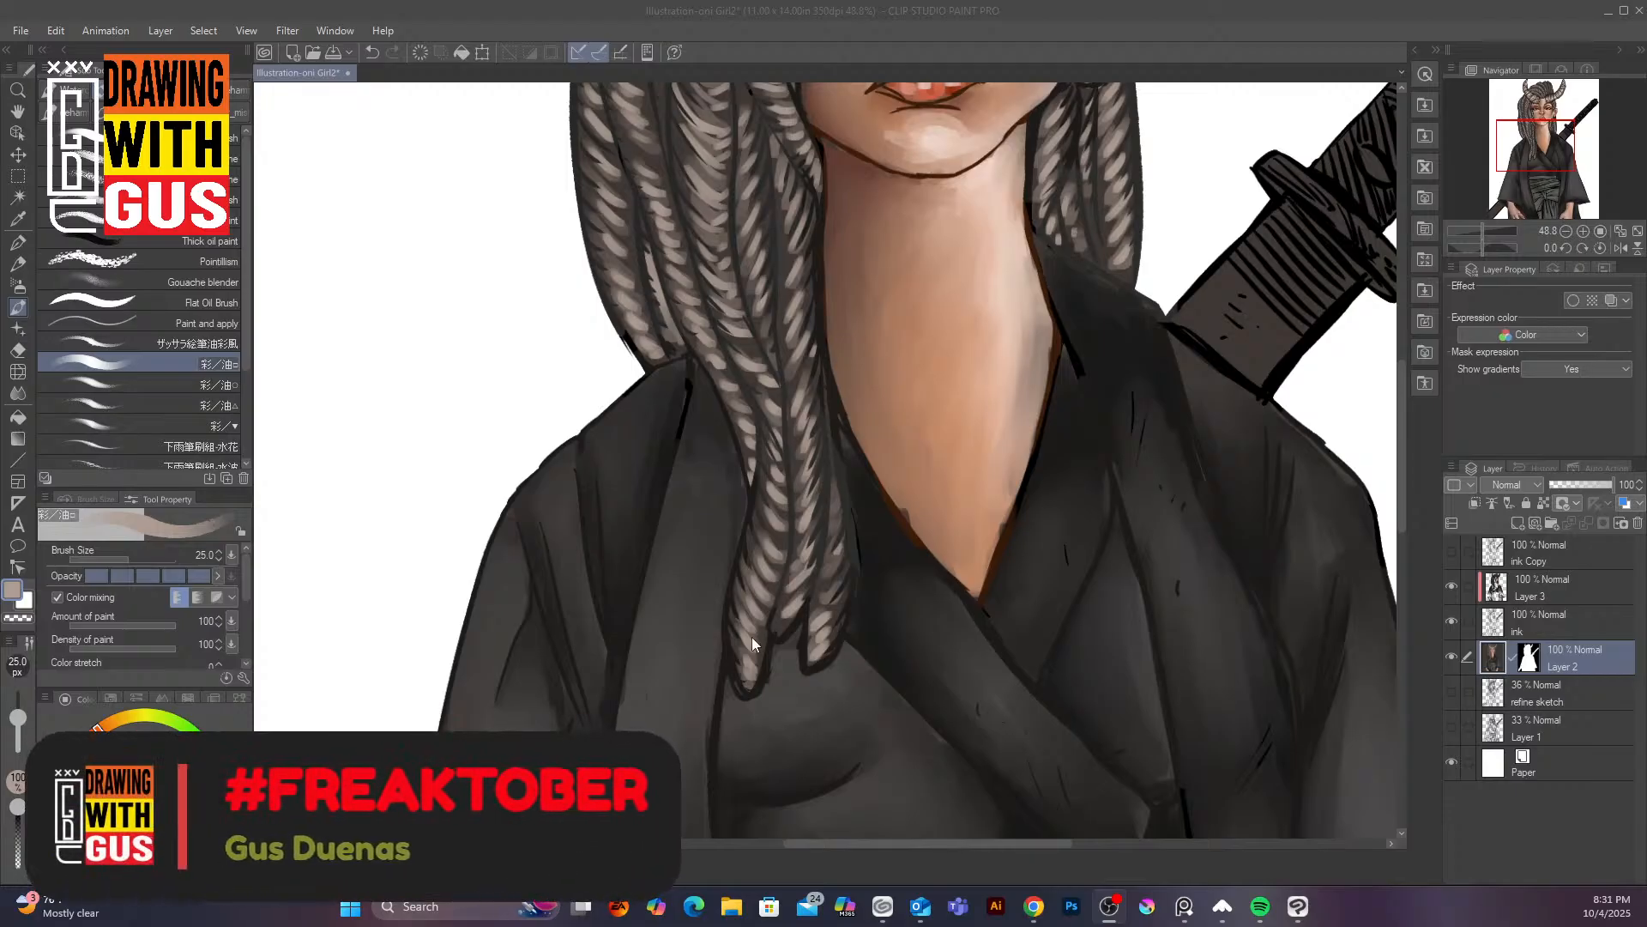
pyautogui.moveTo(756, 648); pyautogui.dragTo(745, 667)
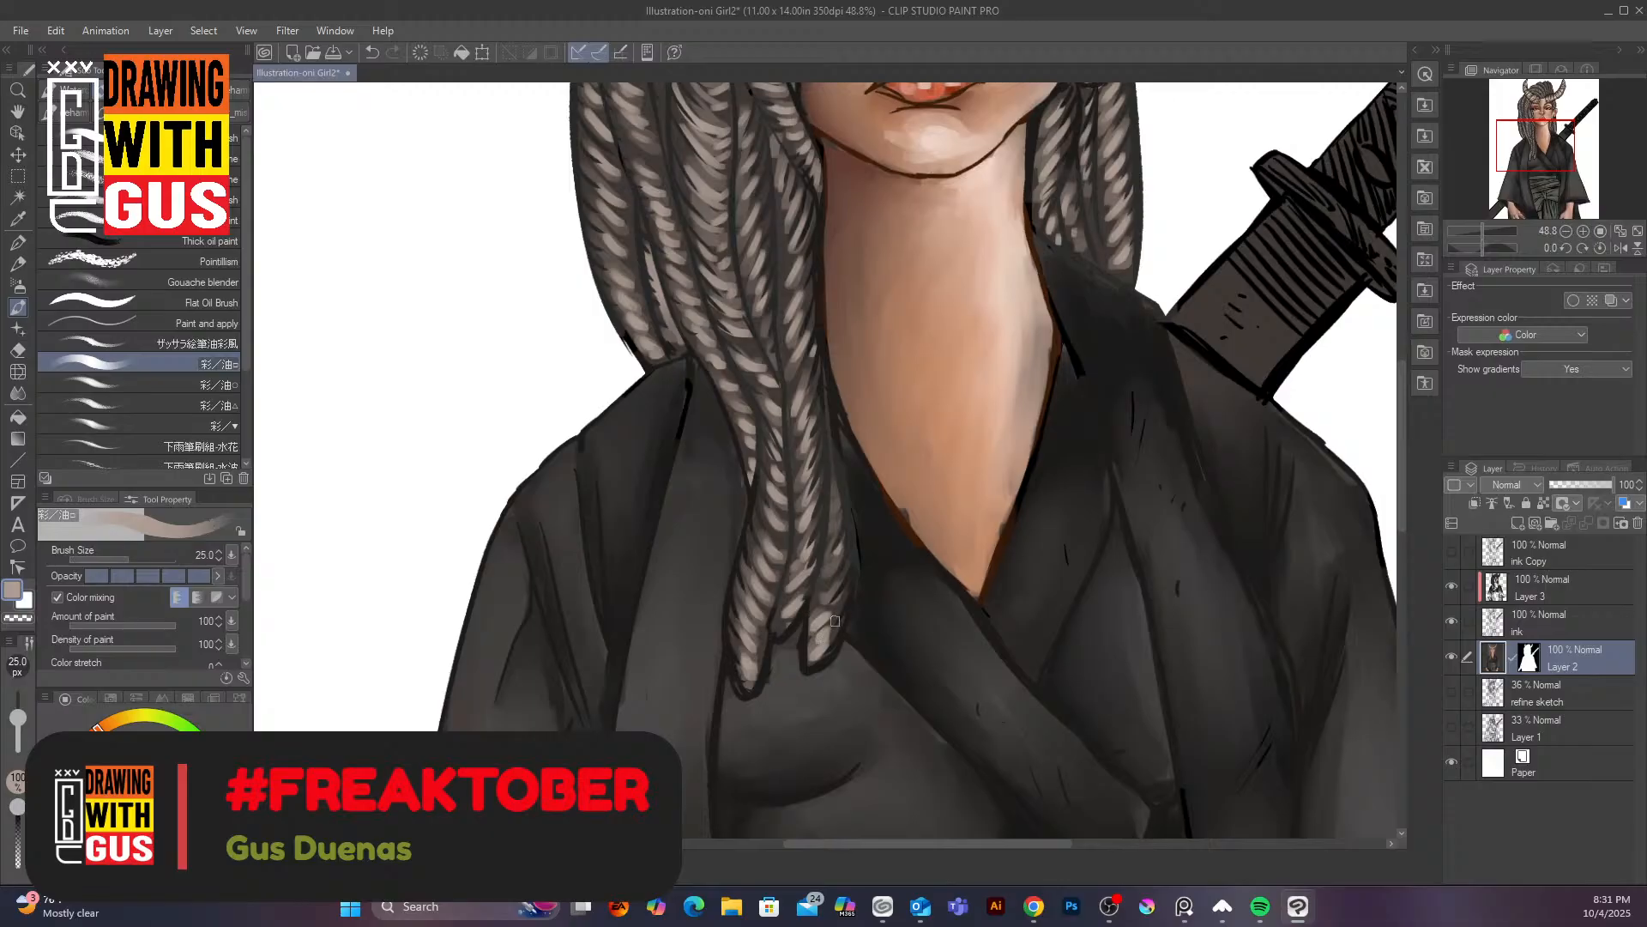
# Choose a muted golden brown (hue 39, saturation 45, value 54) and paint the sword's guard and the ribbed collar below it
pyautogui.moveTo(1407, 503); pyautogui.dragTo(1408, 395)
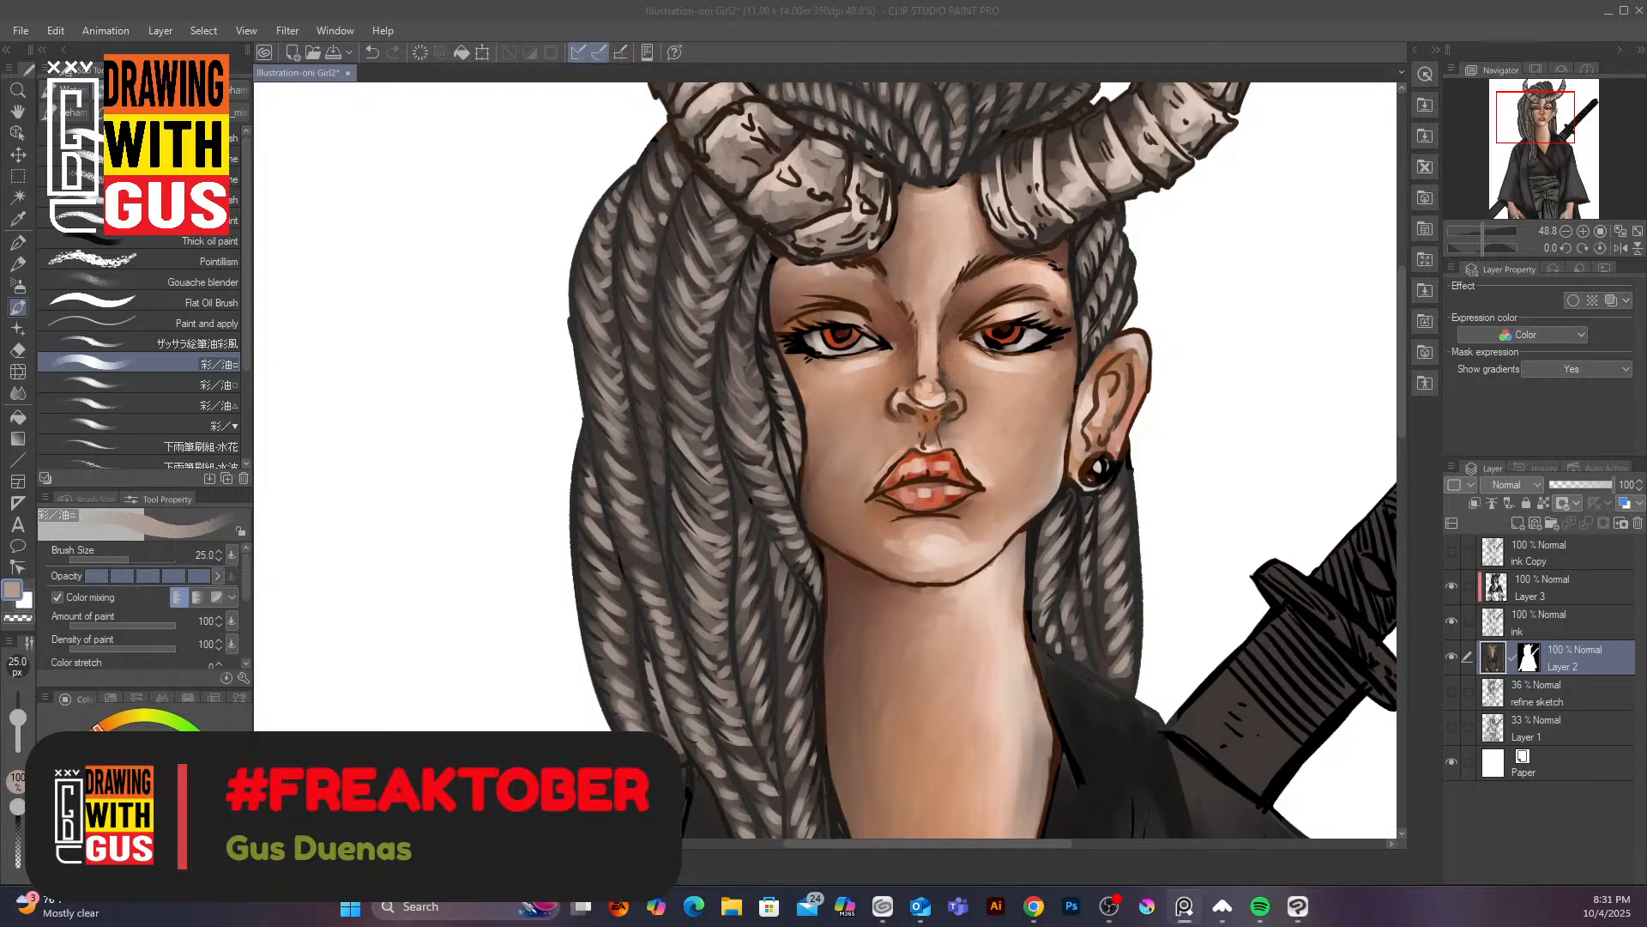
pyautogui.moveTo(1346, 687); pyautogui.dragTo(704, 672)
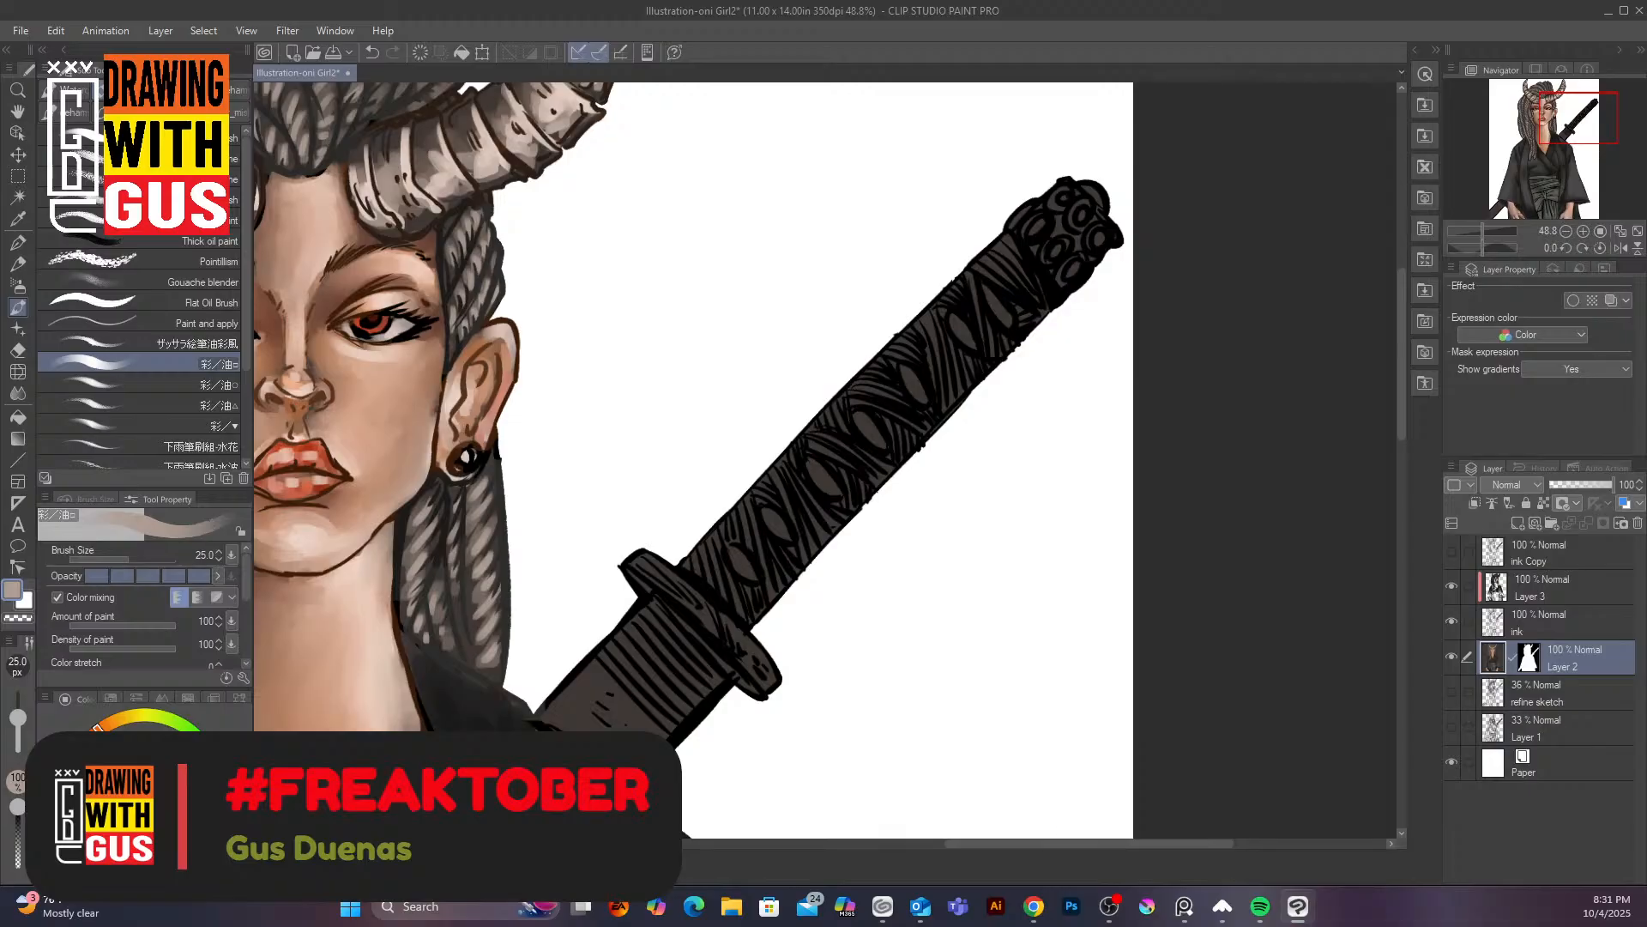
pyautogui.click(118, 719)
pyautogui.click(144, 741)
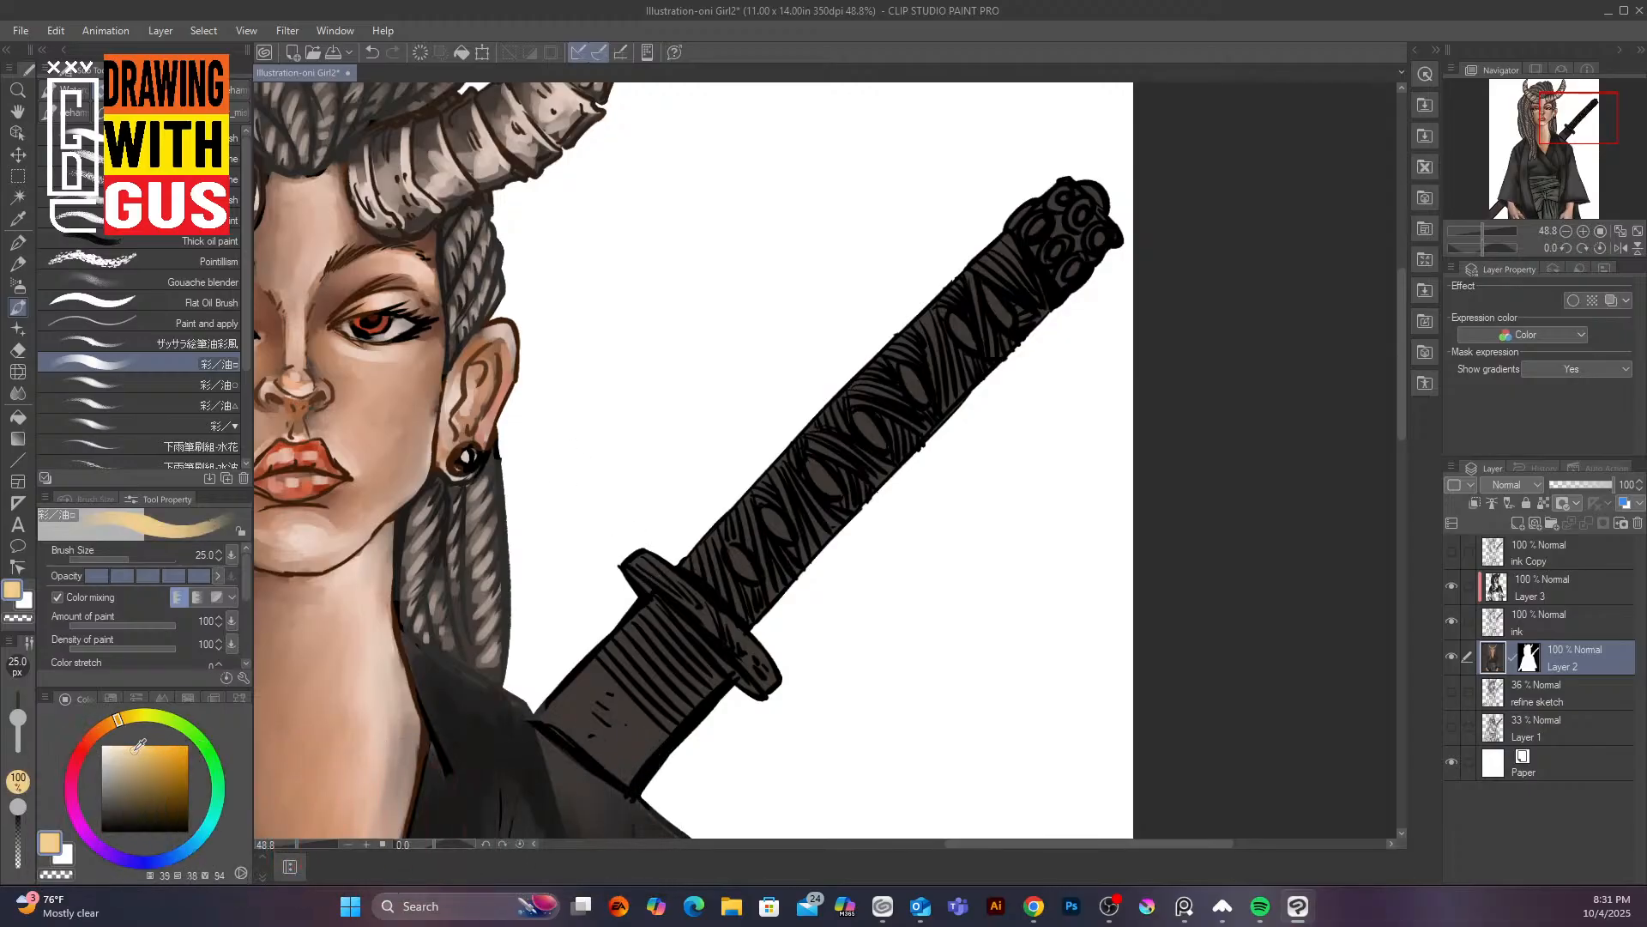
pyautogui.moveTo(139, 745); pyautogui.dragTo(140, 784)
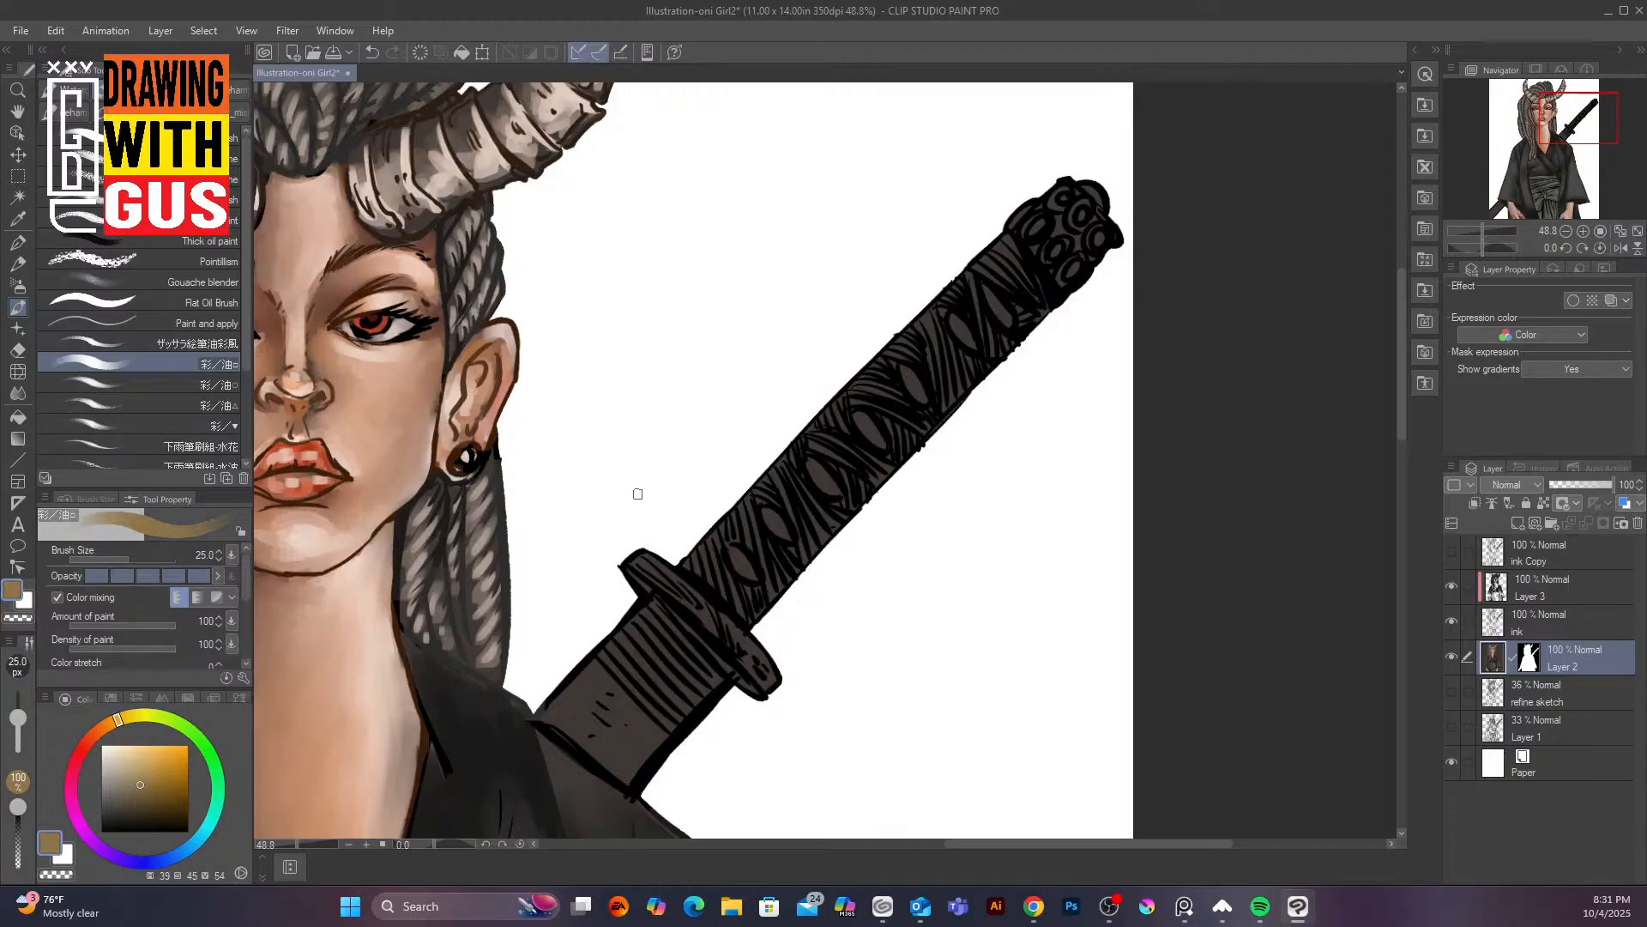
pyautogui.moveTo(643, 567); pyautogui.dragTo(760, 658)
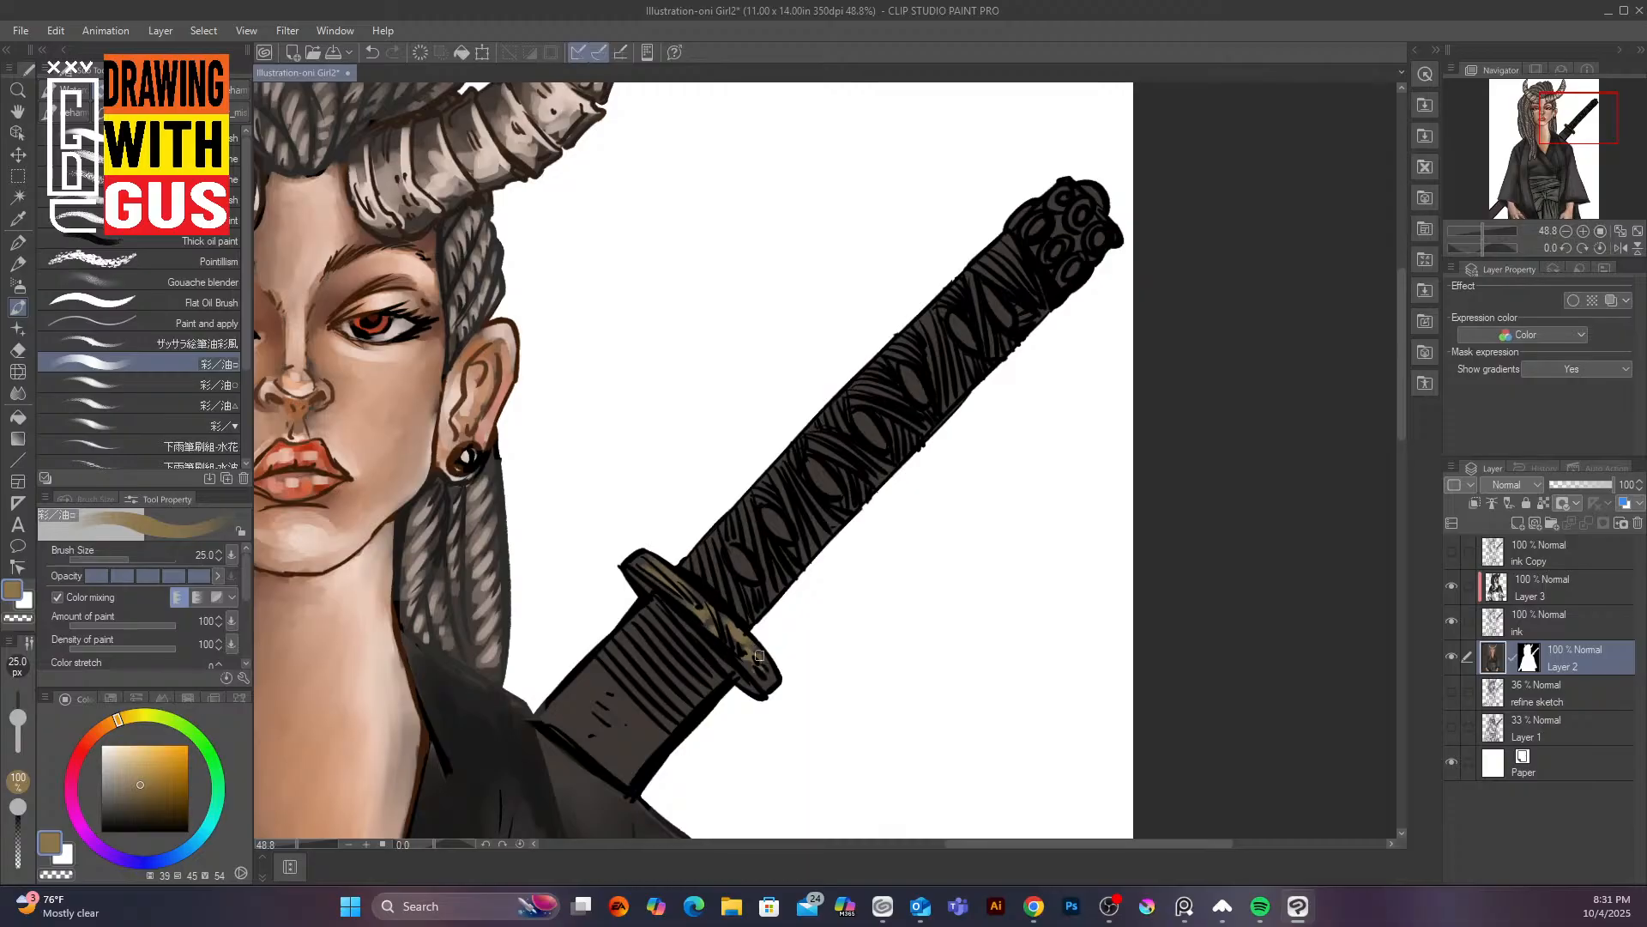
pyautogui.moveTo(674, 604)
pyautogui.mouseDown()
pyautogui.moveTo(714, 663)
pyautogui.moveTo(700, 671)
pyautogui.moveTo(693, 653)
pyautogui.moveTo(722, 665)
pyautogui.mouseUp()
pyautogui.moveTo(642, 627)
pyautogui.mouseDown()
pyautogui.moveTo(702, 689)
pyautogui.moveTo(659, 719)
pyautogui.mouseUp()
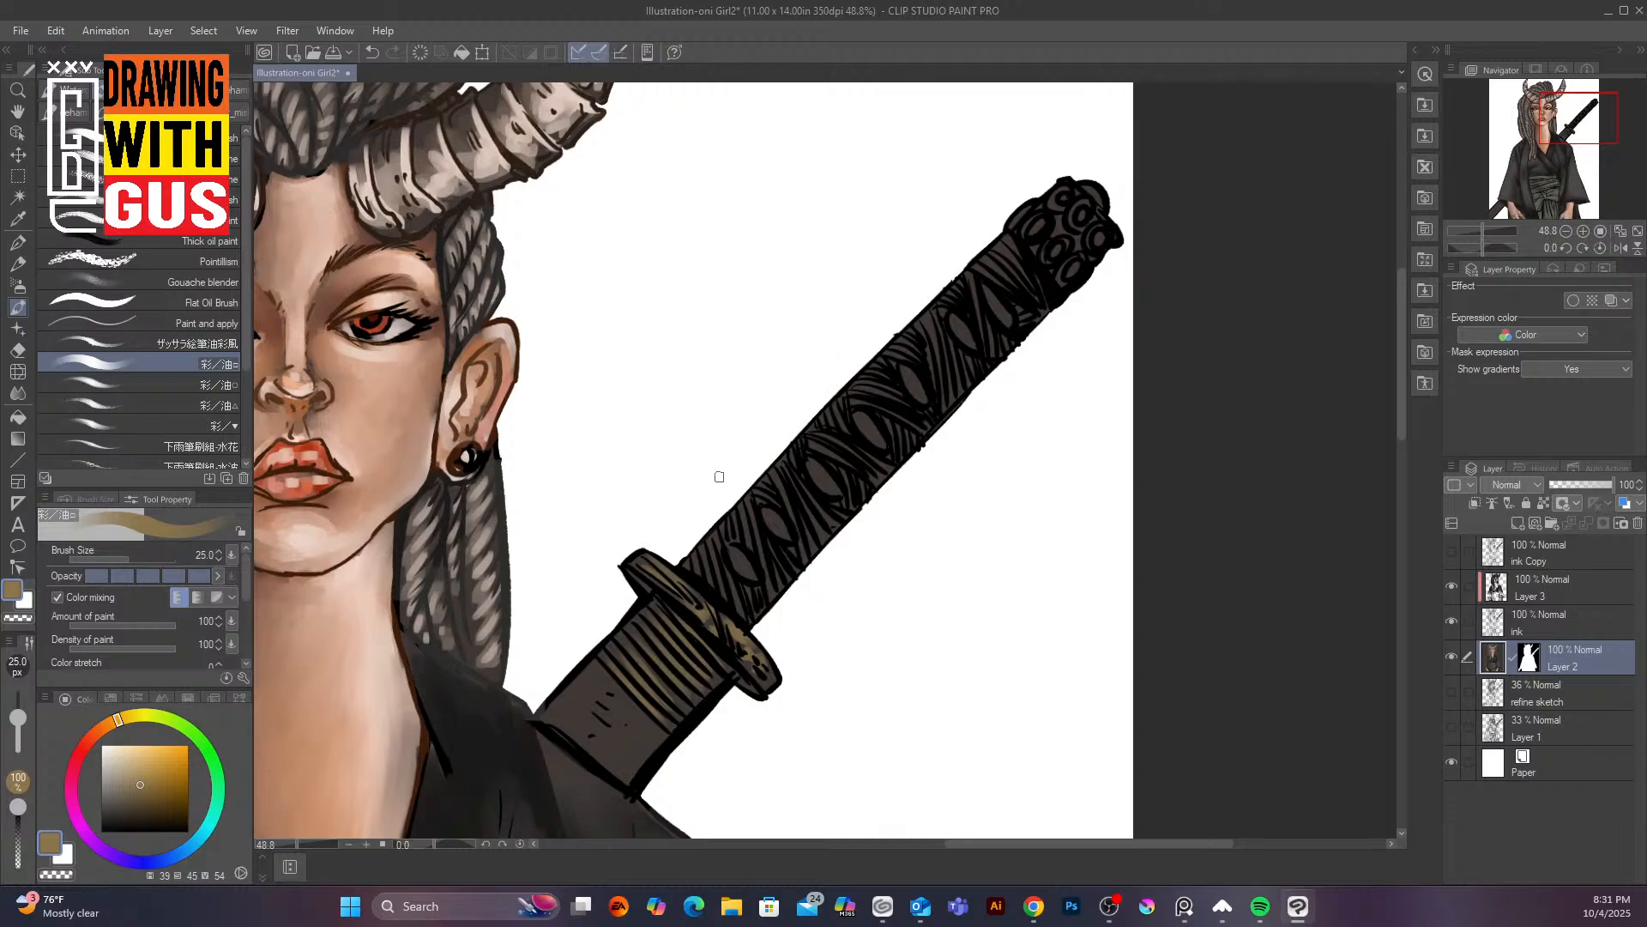
# Fill the oval openings along the sword's handle wrap and the pommel ornaments with golden brown
pyautogui.moveTo(735, 553); pyautogui.dragTo(754, 578)
pyautogui.moveTo(770, 520); pyautogui.dragTo(783, 536)
pyautogui.moveTo(814, 464); pyautogui.dragTo(836, 488)
pyautogui.moveTo(858, 414); pyautogui.dragTo(880, 442)
pyautogui.moveTo(905, 366); pyautogui.dragTo(922, 394)
pyautogui.moveTo(954, 319)
pyautogui.mouseDown()
pyautogui.moveTo(969, 345)
pyautogui.moveTo(1011, 319)
pyautogui.mouseUp()
pyautogui.moveTo(1040, 209)
pyautogui.mouseDown()
pyautogui.moveTo(1032, 232)
pyautogui.moveTo(1035, 214)
pyautogui.moveTo(1019, 218)
pyautogui.moveTo(1053, 229)
pyautogui.moveTo(1037, 254)
pyautogui.mouseUp()
pyautogui.moveTo(1076, 234)
pyautogui.mouseDown()
pyautogui.moveTo(1105, 199)
pyautogui.moveTo(1076, 230)
pyautogui.moveTo(1084, 202)
pyautogui.moveTo(1057, 198)
pyautogui.moveTo(1090, 250)
pyautogui.mouseUp()
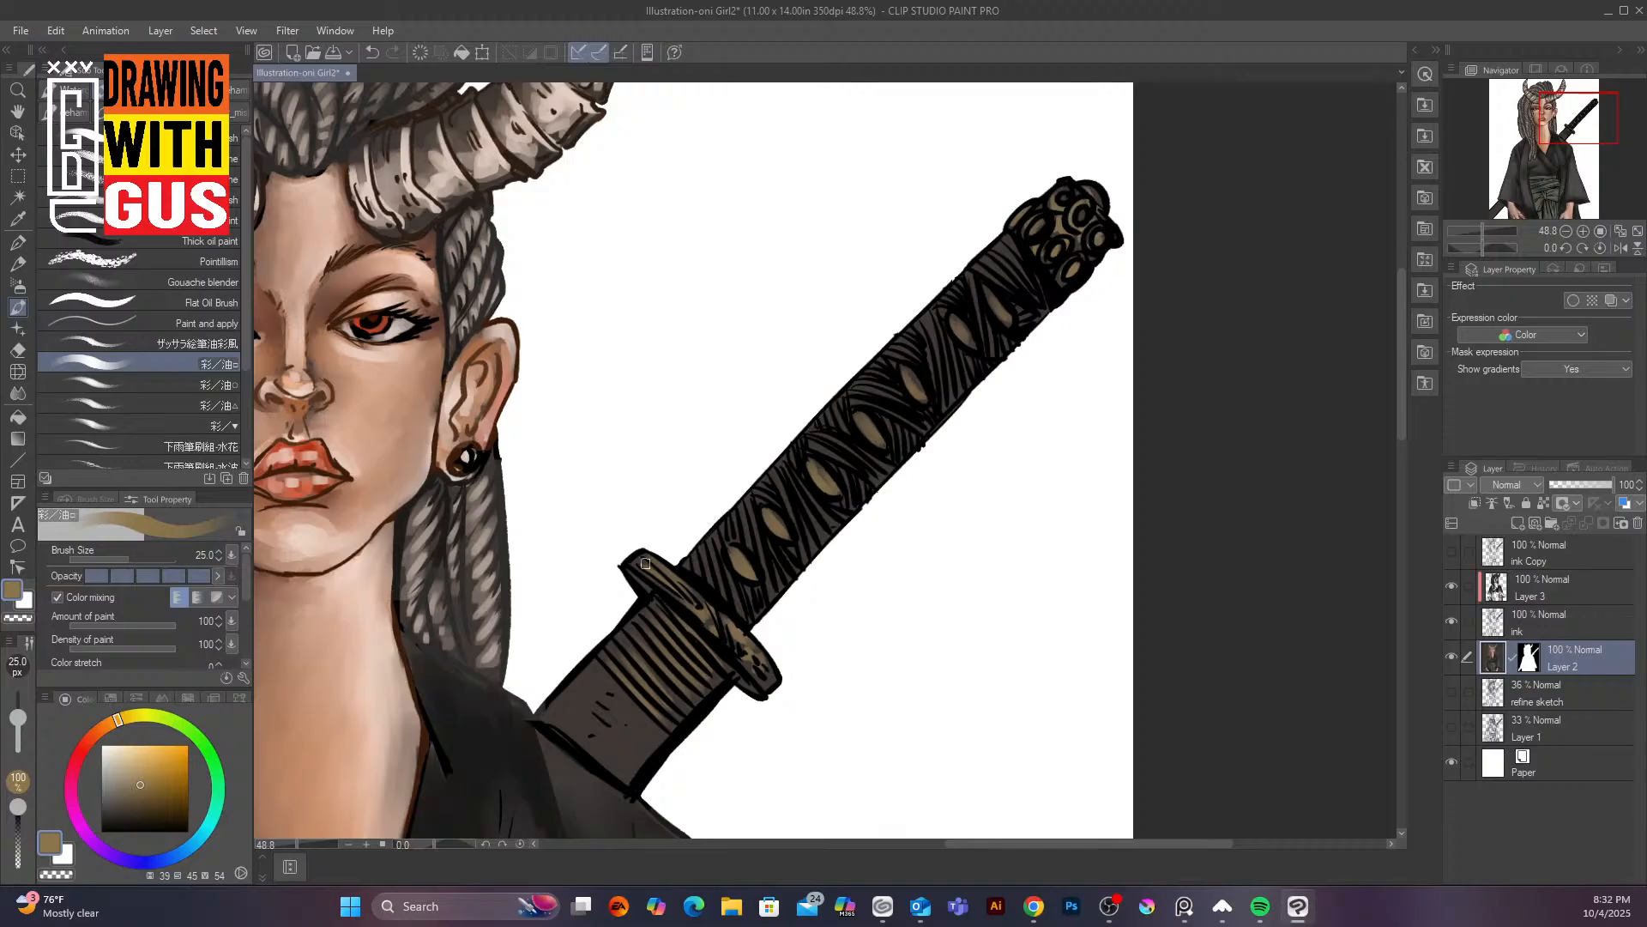
# Choose a lighter gold (hue 39, saturation 43, value 81) and paint highlights on the sword's ribbed collar and guard
pyautogui.click(140, 761)
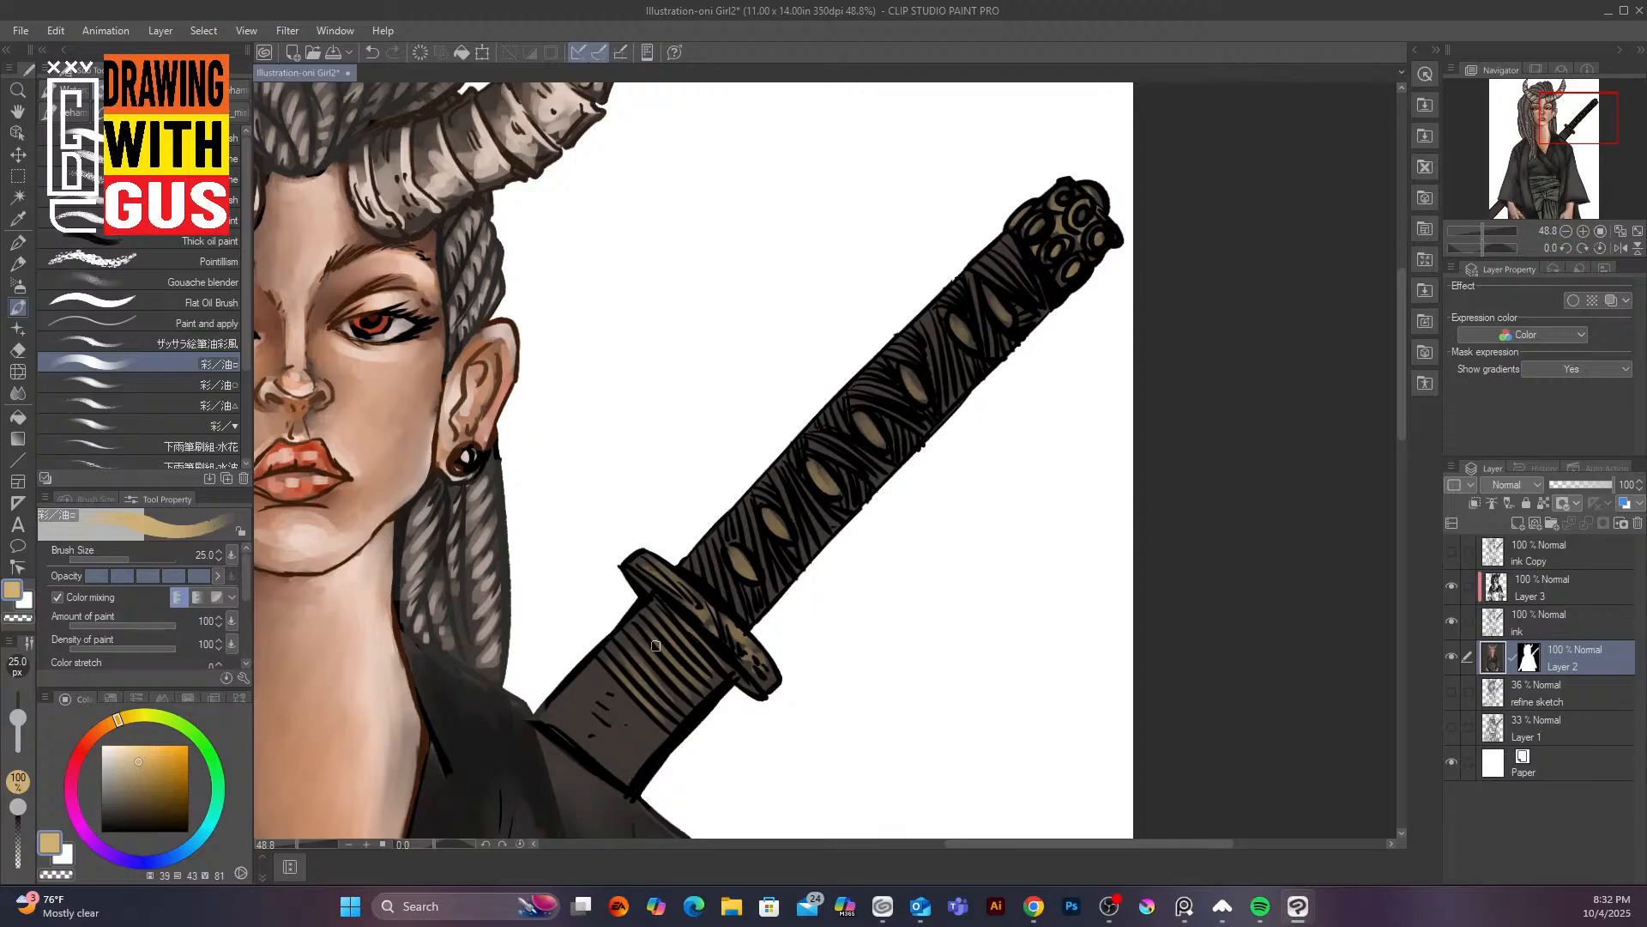
pyautogui.moveTo(656, 645)
pyautogui.mouseDown()
pyautogui.moveTo(686, 687)
pyautogui.moveTo(655, 636)
pyautogui.moveTo(691, 676)
pyautogui.moveTo(666, 618)
pyautogui.moveTo(693, 640)
pyautogui.moveTo(644, 676)
pyautogui.moveTo(671, 715)
pyautogui.mouseUp()
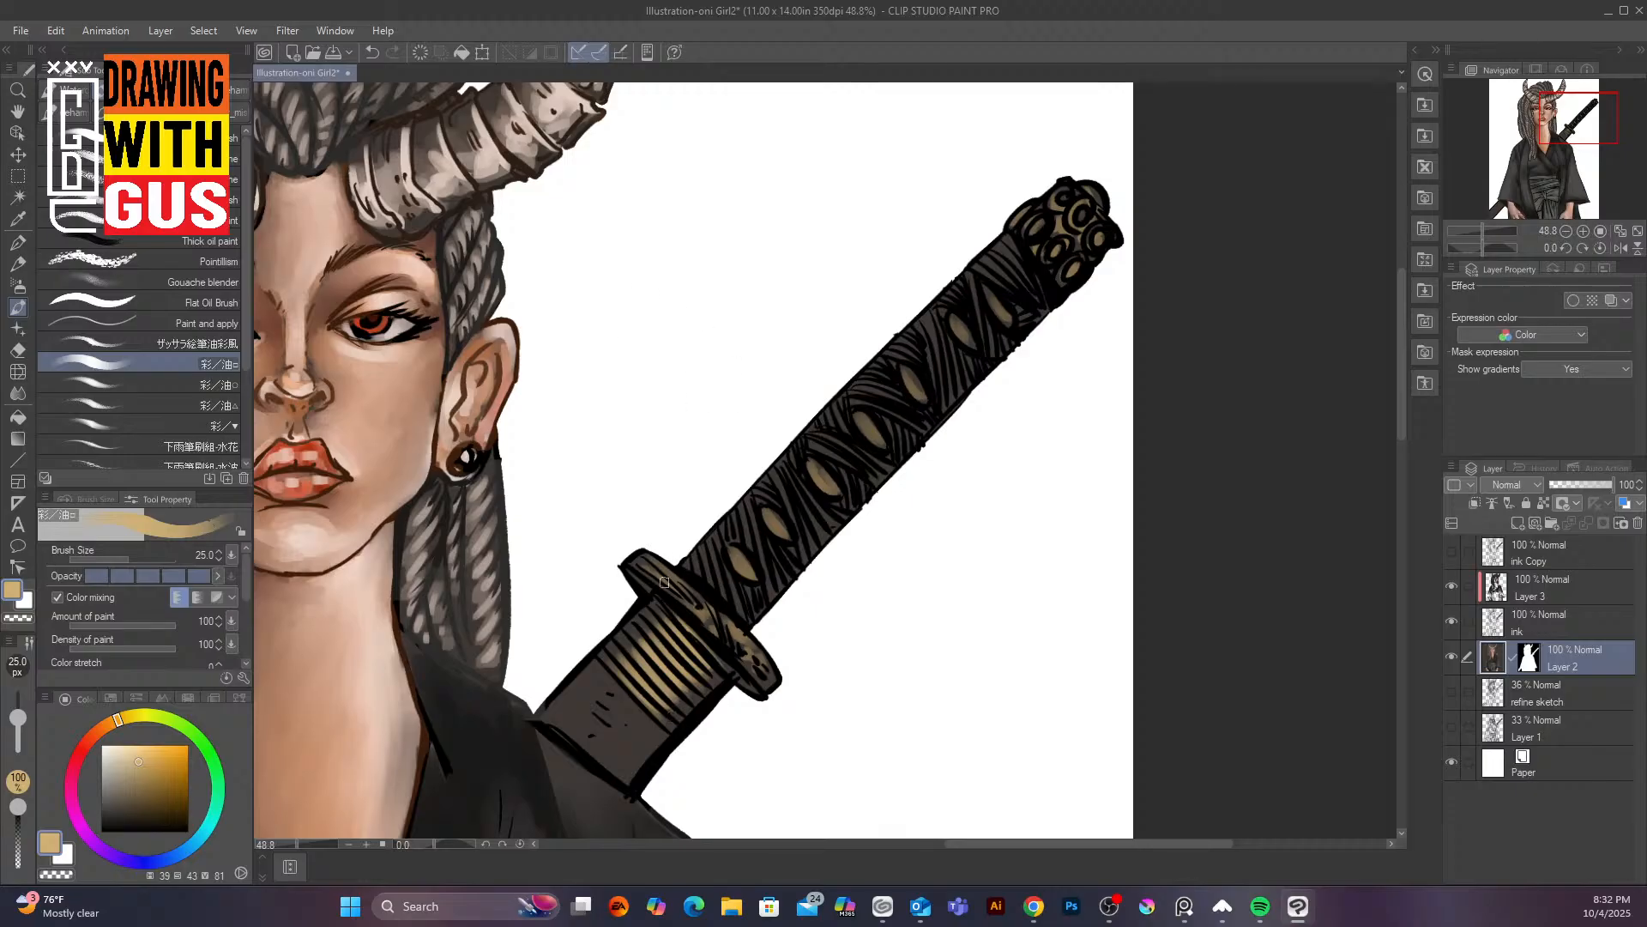
pyautogui.moveTo(664, 582)
pyautogui.mouseDown()
pyautogui.moveTo(708, 621)
pyautogui.moveTo(640, 581)
pyautogui.moveTo(747, 572)
pyautogui.moveTo(720, 621)
pyautogui.moveTo(754, 673)
pyautogui.mouseUp()
# Paint light gold highlights inside the oval openings along the sword's handle wrap, working from the guard toward the pommel
pyautogui.moveTo(741, 567); pyautogui.dragTo(752, 574)
pyautogui.moveTo(771, 519); pyautogui.dragTo(782, 530)
pyautogui.moveTo(822, 464); pyautogui.dragTo(839, 486)
pyautogui.moveTo(861, 424); pyautogui.dragTo(884, 433)
pyautogui.moveTo(922, 378)
pyautogui.mouseDown()
pyautogui.moveTo(920, 393)
pyautogui.moveTo(932, 383)
pyautogui.mouseUp()
pyautogui.moveTo(957, 328)
pyautogui.mouseDown()
pyautogui.moveTo(966, 342)
pyautogui.moveTo(1012, 310)
pyautogui.mouseUp()
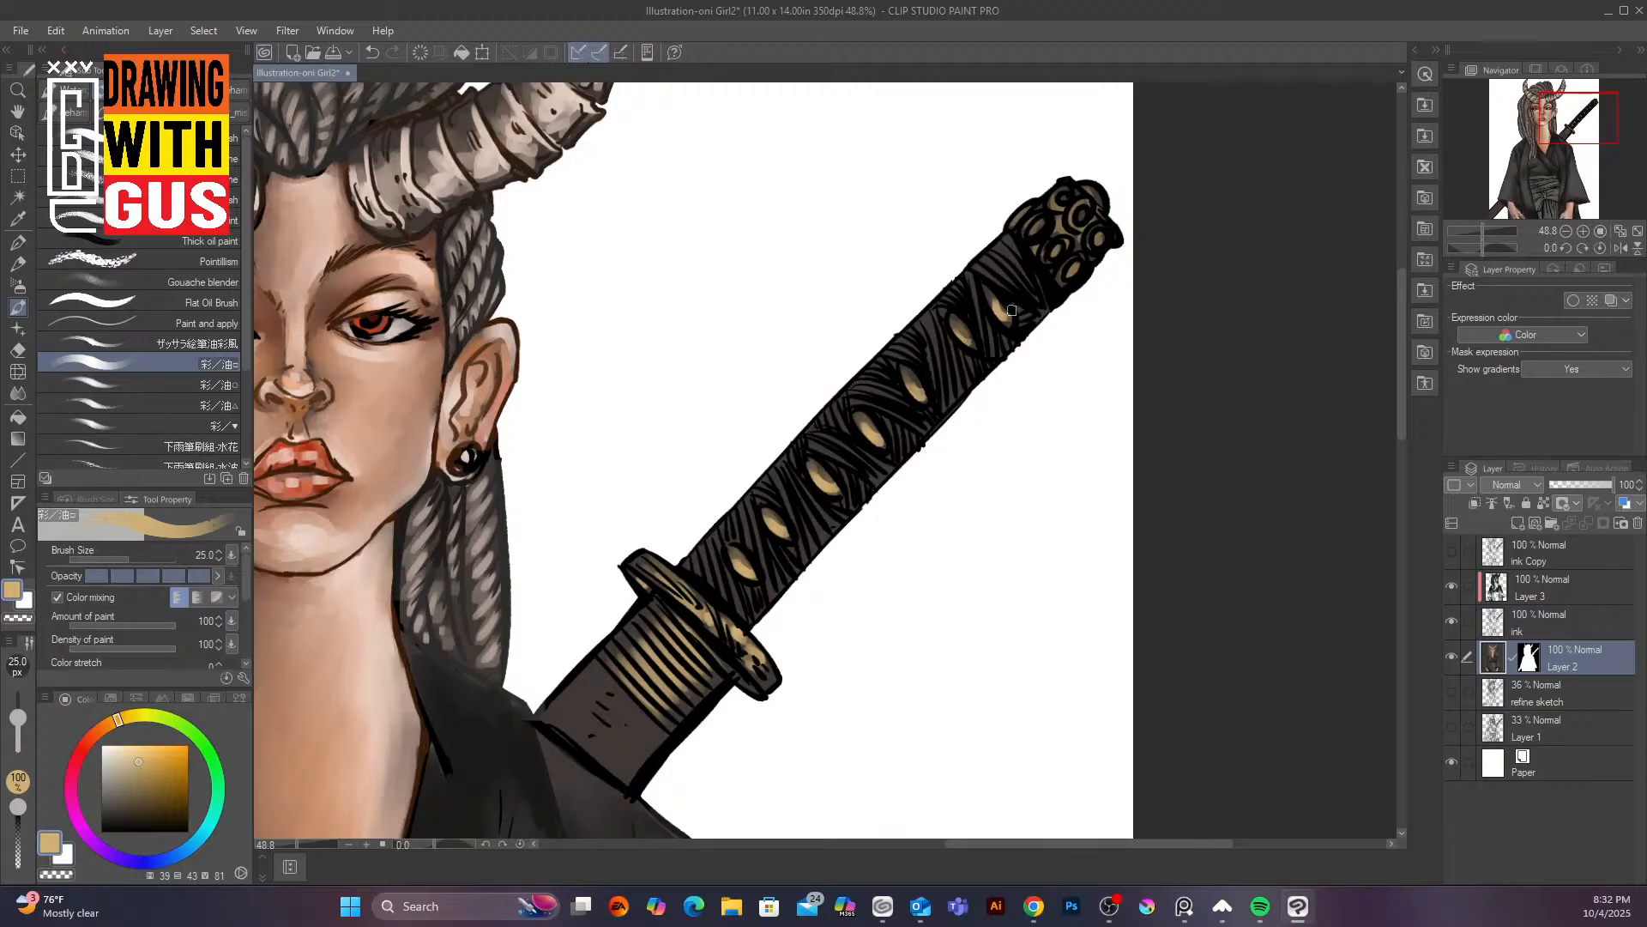
# Choose a pale cream gold (hue 39, saturation 24, value 100) and paint the brightest highlights on the sword's collar and guard
pyautogui.click(122, 746)
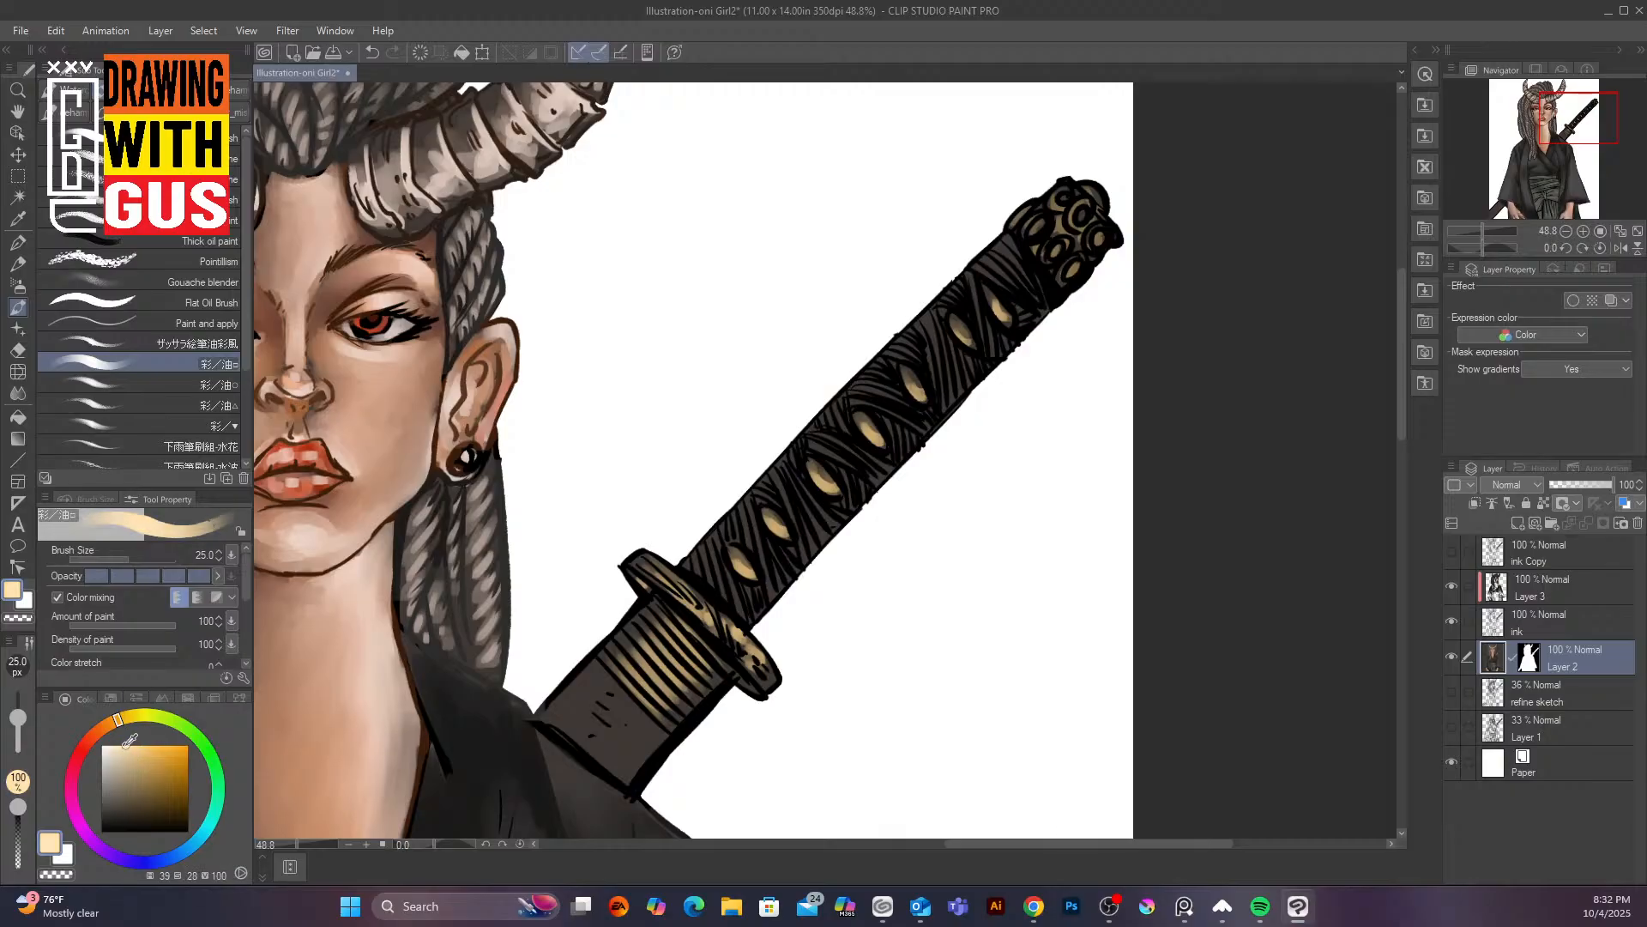
pyautogui.moveTo(659, 661)
pyautogui.mouseDown()
pyautogui.moveTo(675, 678)
pyautogui.moveTo(645, 698)
pyautogui.moveTo(699, 640)
pyautogui.mouseUp()
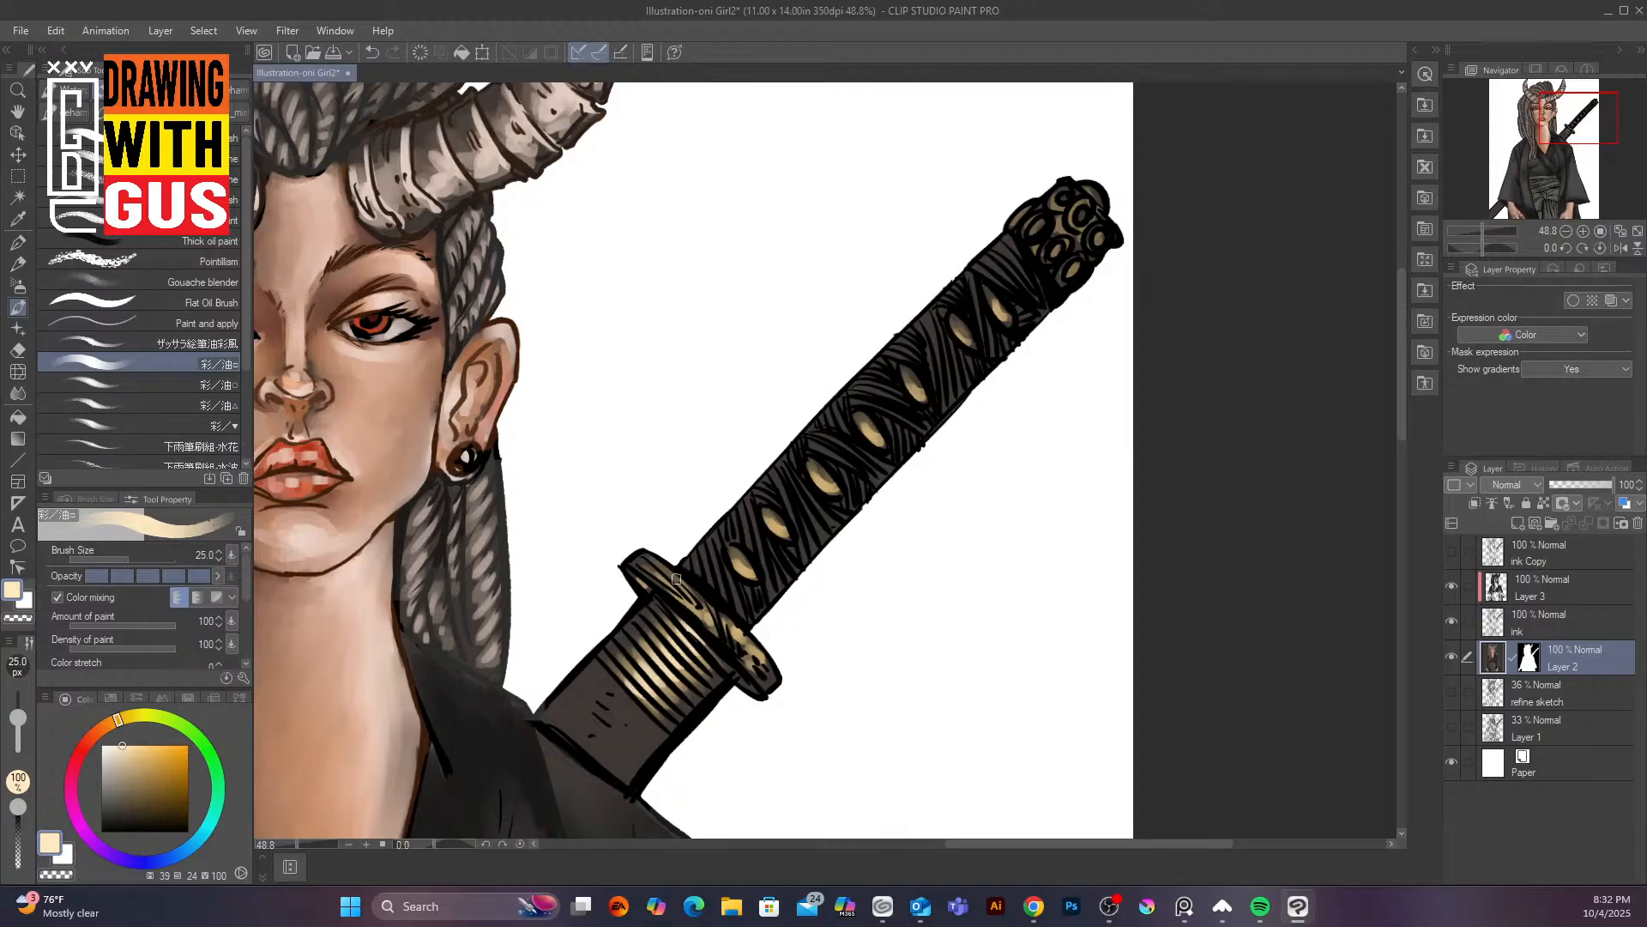
pyautogui.moveTo(671, 573)
pyautogui.mouseDown()
pyautogui.moveTo(741, 632)
pyautogui.moveTo(756, 682)
pyautogui.mouseUp()
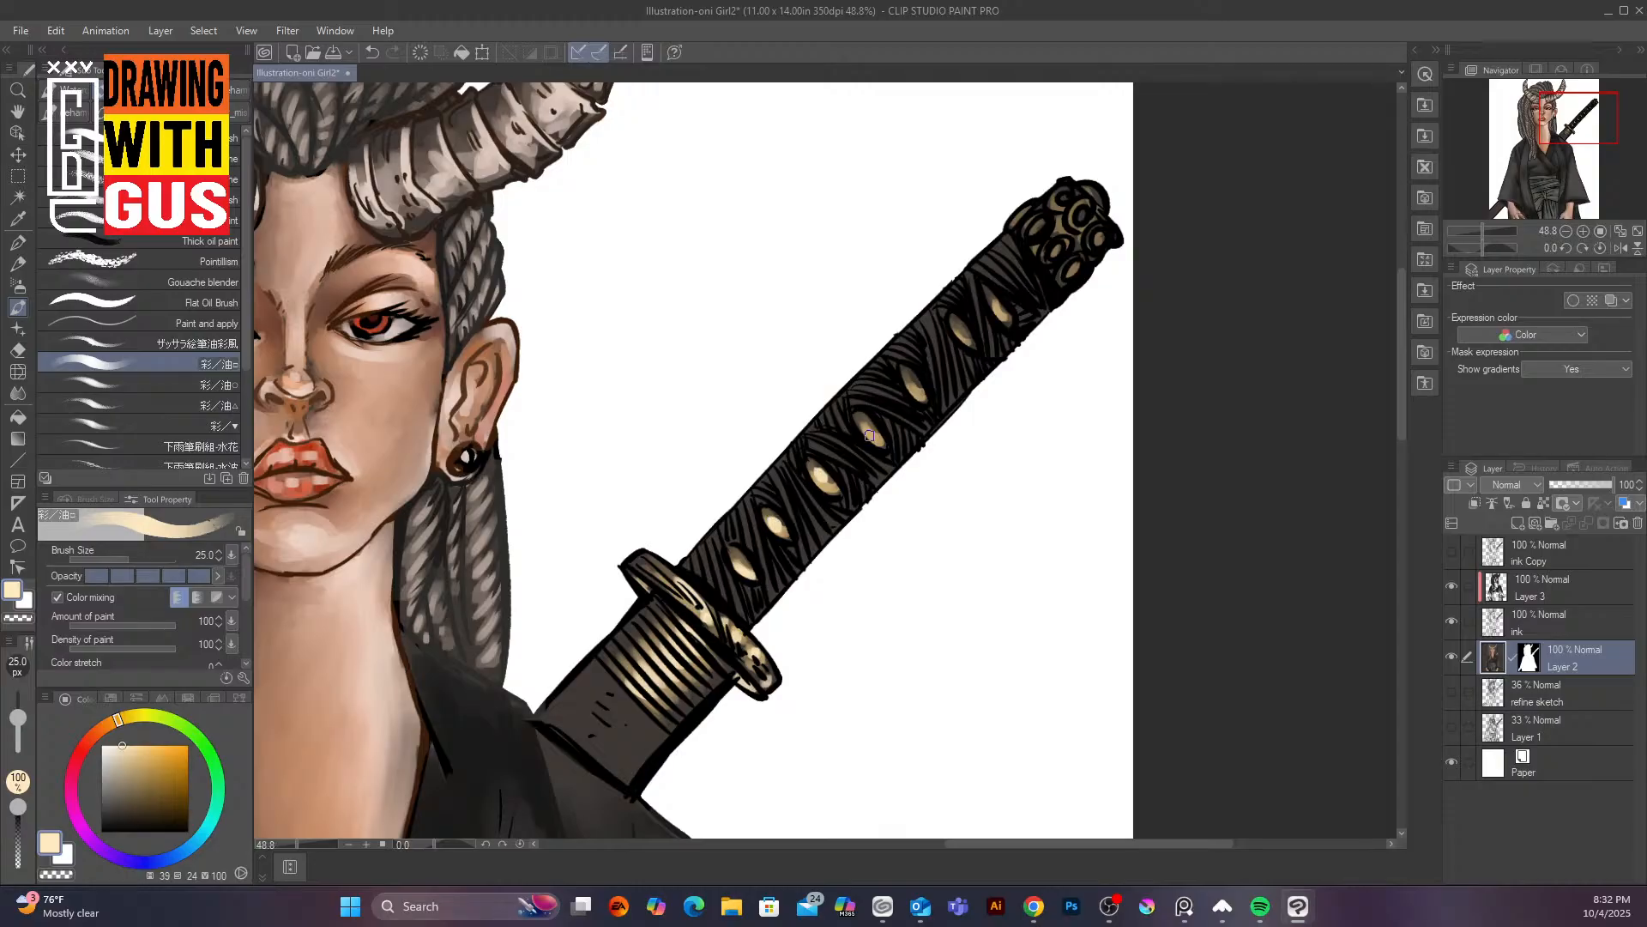
# Paint the brightest cream gold highlights in the upper oval openings of the sword's handle wrap and on the pommel ornaments
pyautogui.moveTo(867, 426); pyautogui.dragTo(871, 433)
pyautogui.moveTo(913, 379); pyautogui.dragTo(918, 388)
pyautogui.moveTo(960, 326); pyautogui.dragTo(996, 313)
pyautogui.moveTo(1035, 221)
pyautogui.mouseDown()
pyautogui.moveTo(1071, 211)
pyautogui.moveTo(1045, 247)
pyautogui.moveTo(1072, 249)
pyautogui.moveTo(1070, 270)
pyautogui.moveTo(1102, 200)
pyautogui.mouseUp()
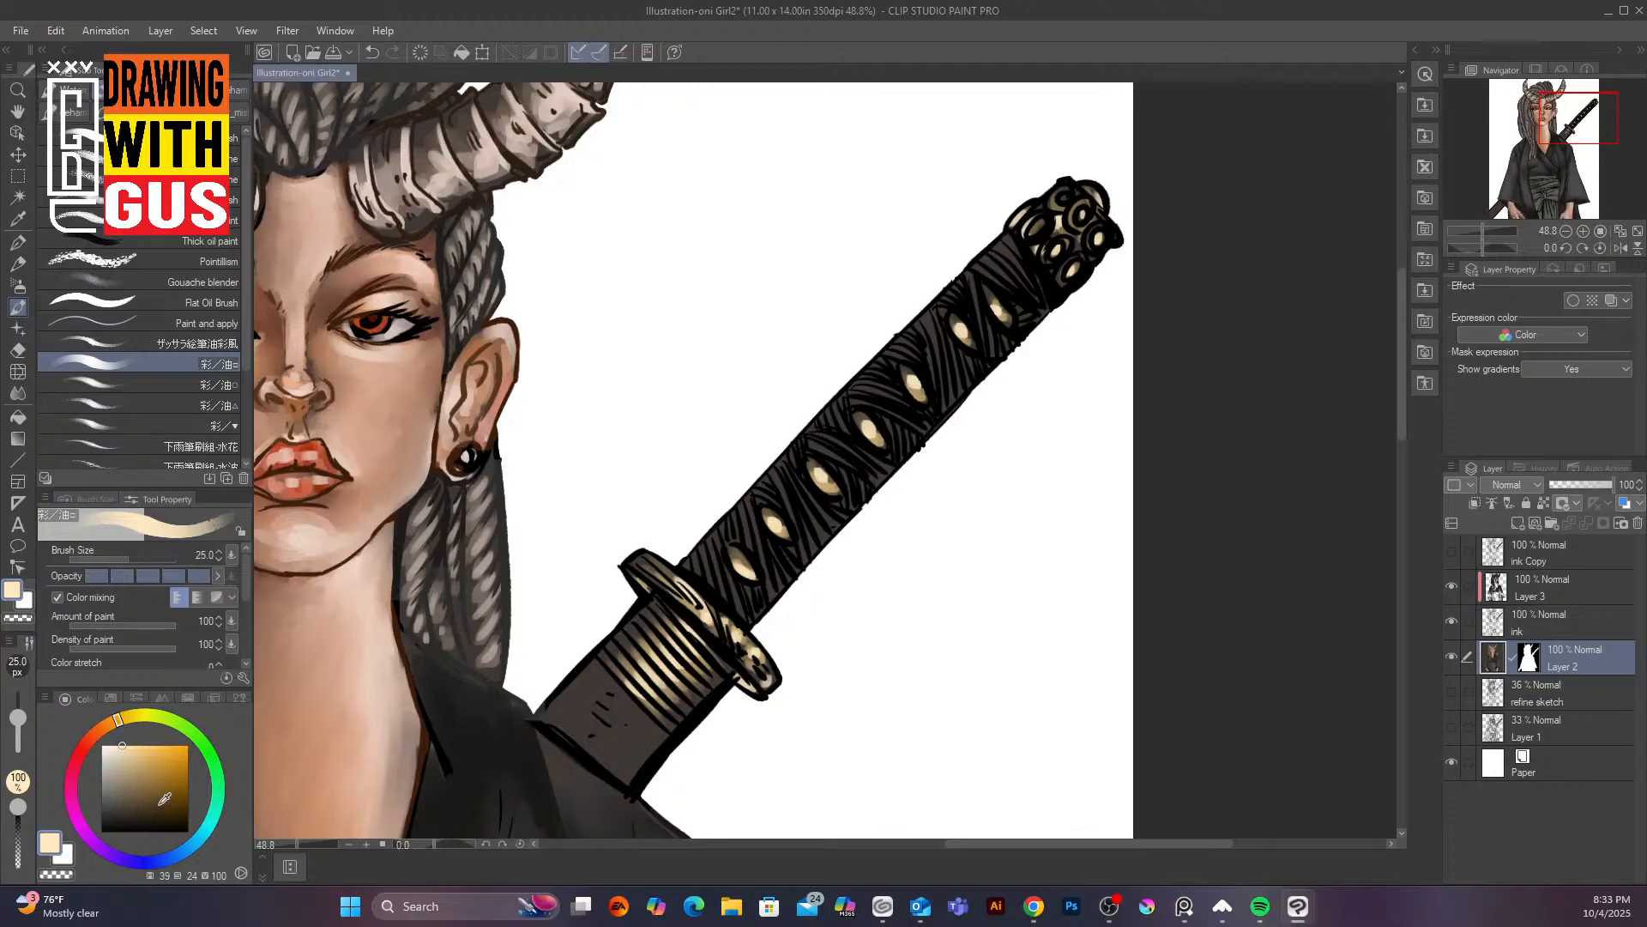
# Choose a mid grey (hue 39, saturation 3, value 47) and paint strands along the handle wrap from guard to pommel
pyautogui.moveTo(121, 798); pyautogui.dragTo(107, 787)
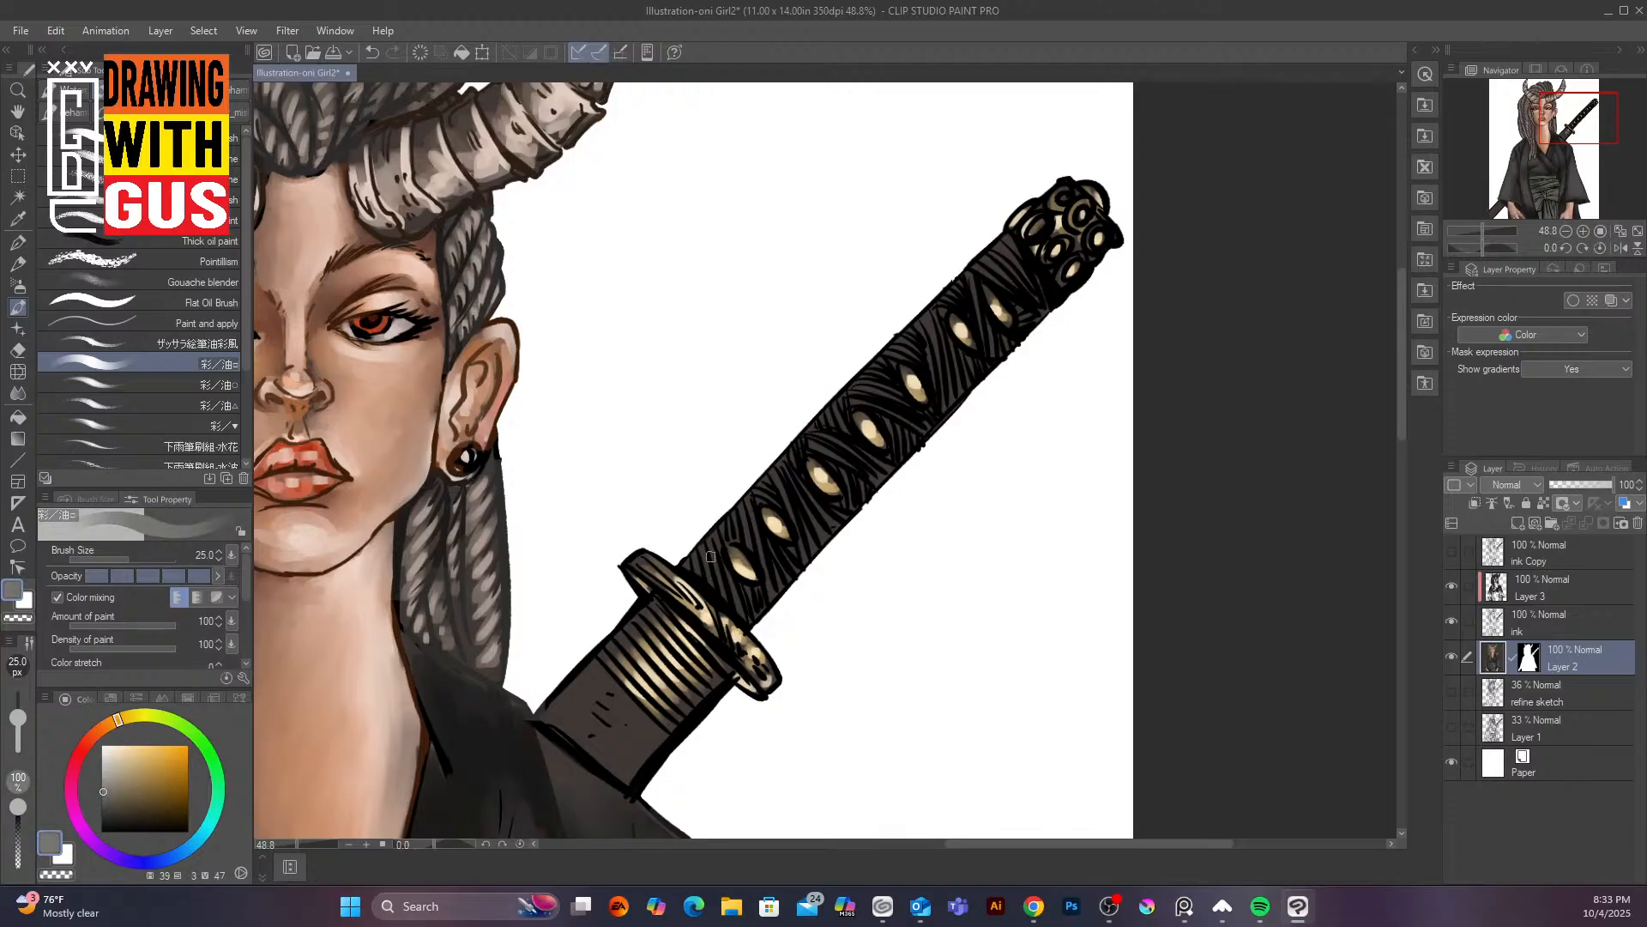
pyautogui.moveTo(711, 556)
pyautogui.mouseDown()
pyautogui.moveTo(708, 571)
pyautogui.moveTo(758, 592)
pyautogui.moveTo(754, 528)
pyautogui.moveTo(775, 566)
pyautogui.mouseUp()
pyautogui.moveTo(785, 494)
pyautogui.mouseDown()
pyautogui.moveTo(805, 538)
pyautogui.moveTo(827, 520)
pyautogui.mouseUp()
pyautogui.moveTo(814, 449); pyautogui.dragTo(845, 474)
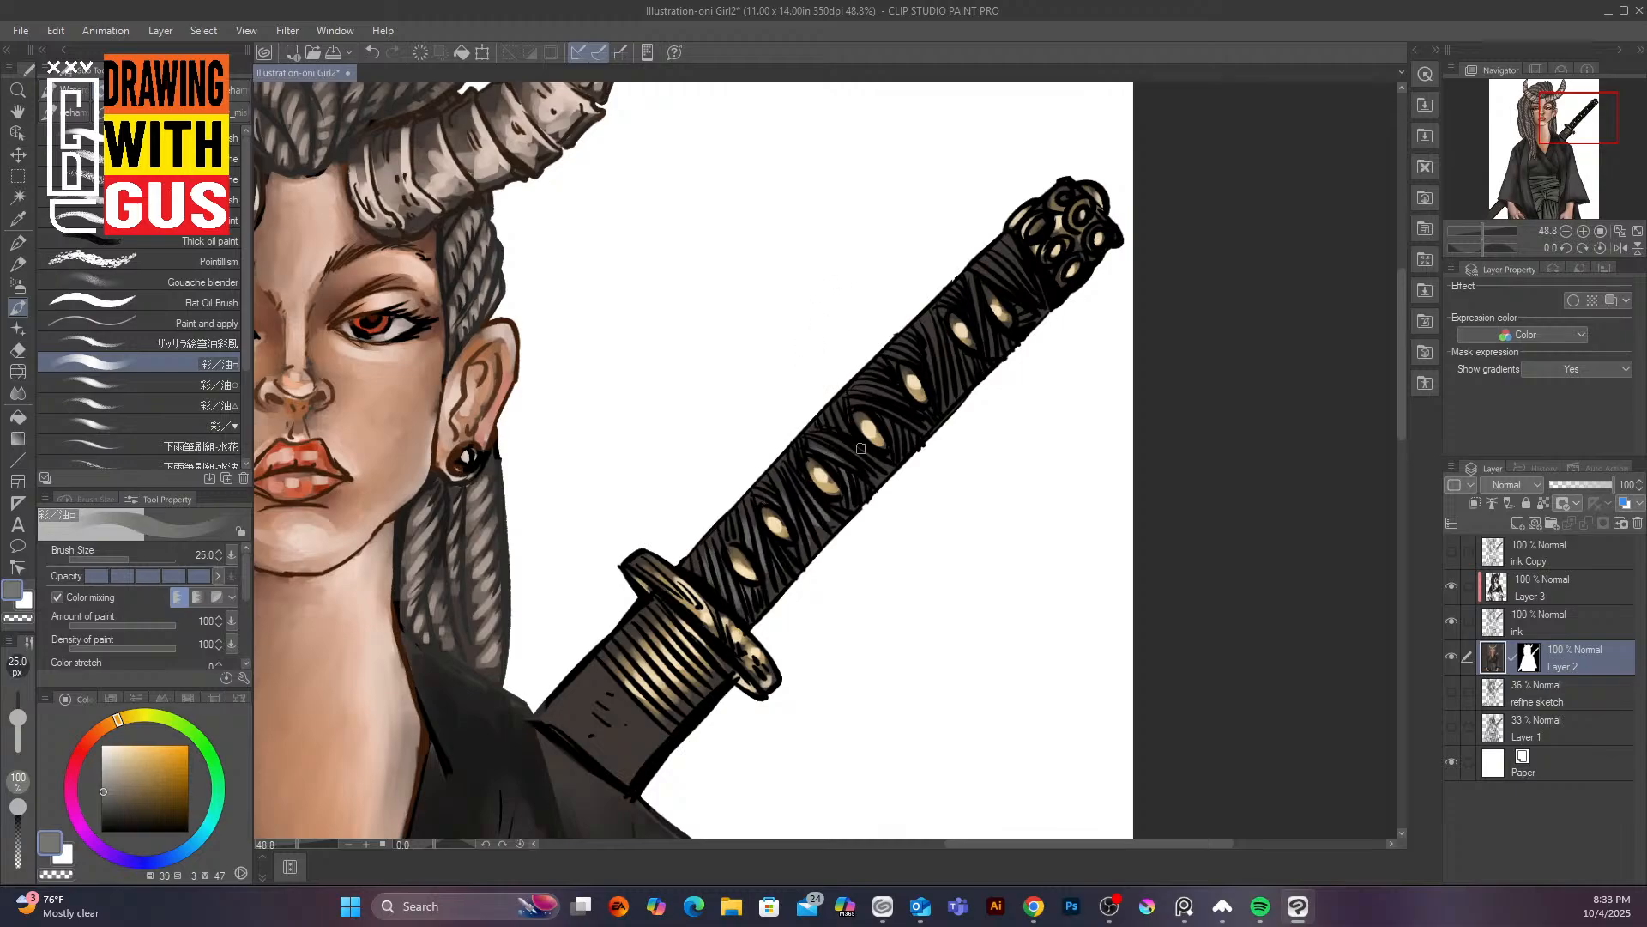
pyautogui.moveTo(885, 418)
pyautogui.mouseDown()
pyautogui.moveTo(893, 444)
pyautogui.moveTo(903, 401)
pyautogui.mouseUp()
pyautogui.moveTo(923, 340)
pyautogui.mouseDown()
pyautogui.moveTo(933, 377)
pyautogui.moveTo(980, 351)
pyautogui.mouseUp()
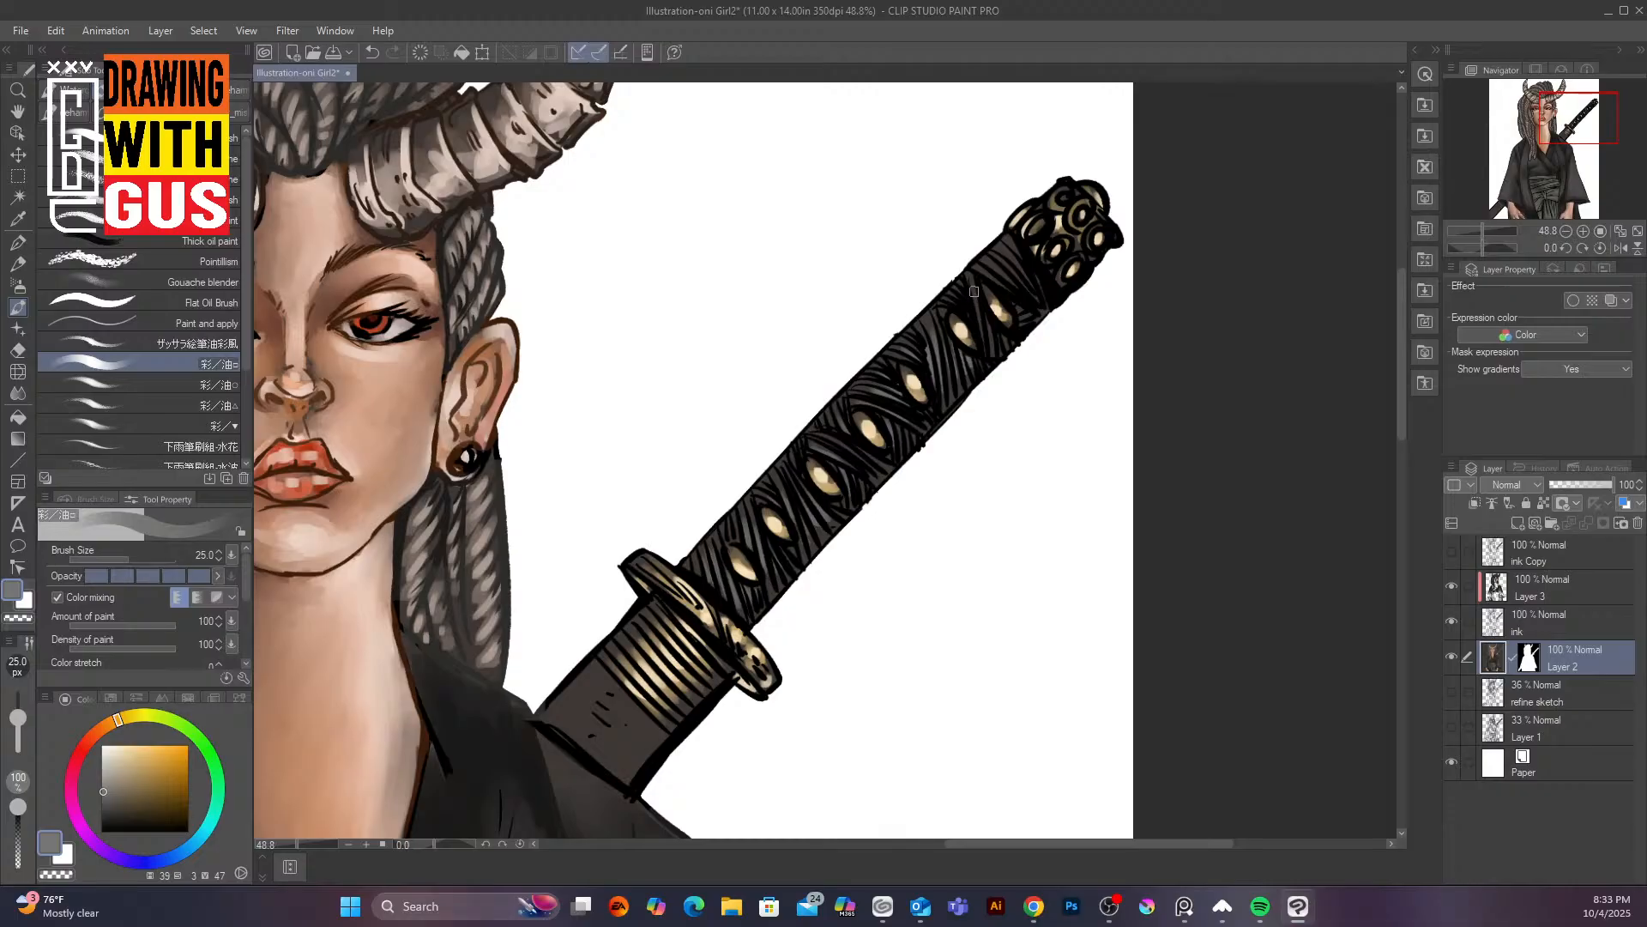
pyautogui.moveTo(973, 293); pyautogui.dragTo(986, 336)
pyautogui.moveTo(999, 273); pyautogui.dragTo(1023, 285)
pyautogui.moveTo(1014, 257); pyautogui.dragTo(1027, 285)
# Highlight the handle wrap strands with light grey (hue 39, saturation 1, value 80) and the collar ribs with near white (39, 4, 100)
pyautogui.click(107, 754)
pyautogui.moveTo(743, 526); pyautogui.dragTo(764, 570)
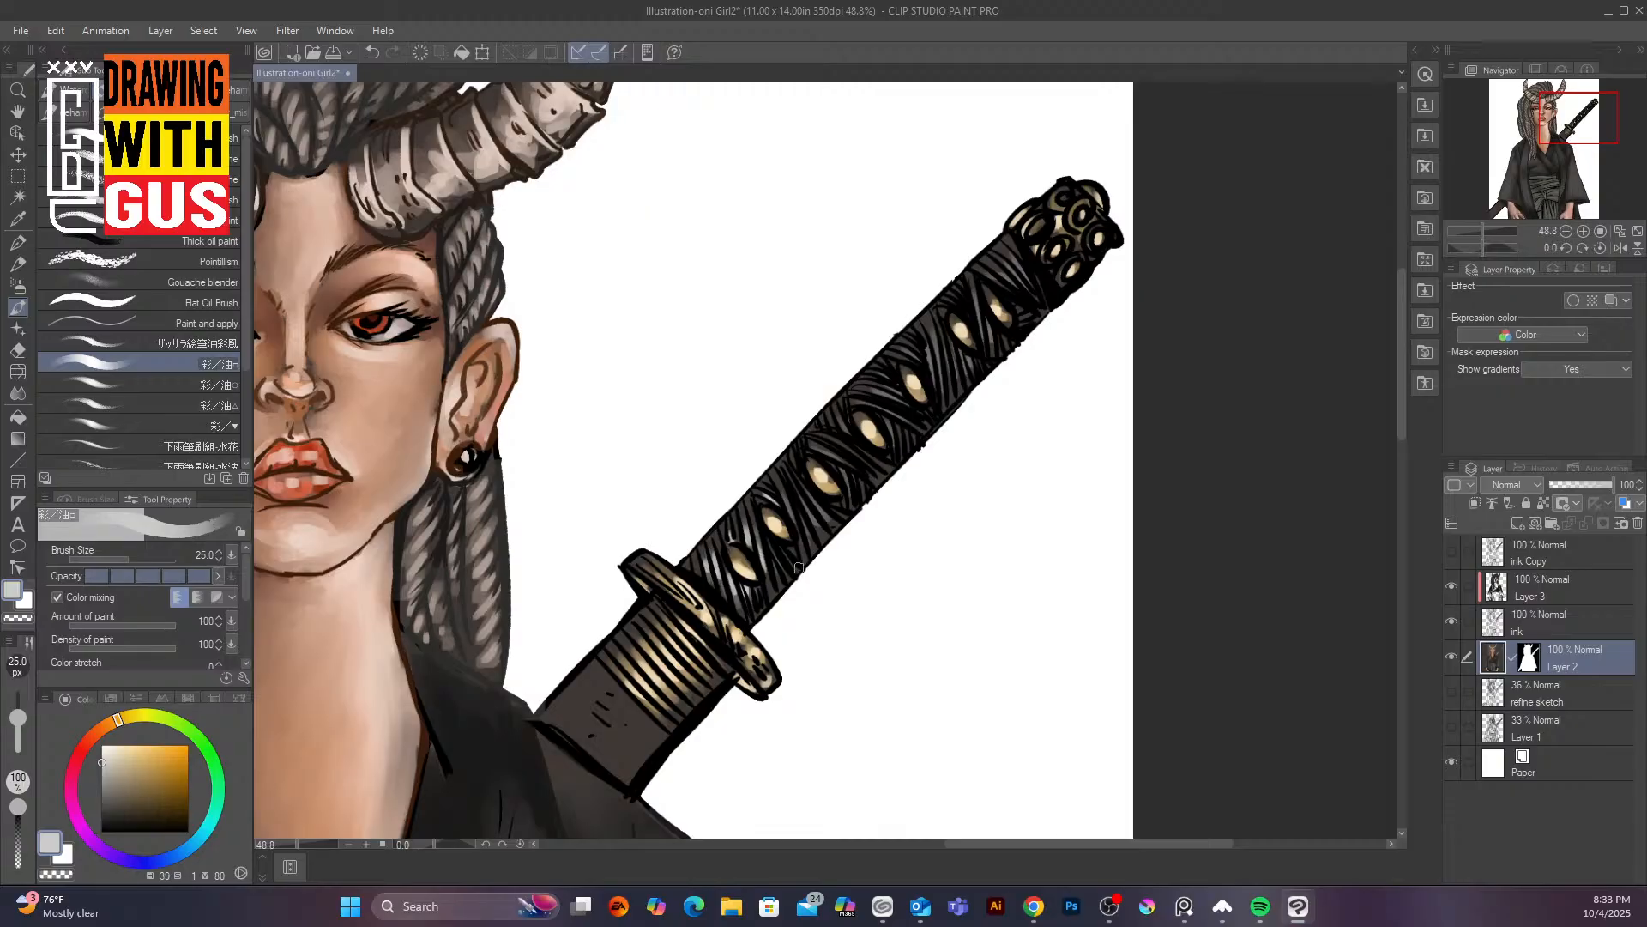
pyautogui.moveTo(828, 526); pyautogui.dragTo(807, 557)
pyautogui.moveTo(780, 582); pyautogui.dragTo(762, 607)
pyautogui.hotkey('ctrl', 'z')
pyautogui.hotkey('ctrl', 'z')
pyautogui.moveTo(767, 577); pyautogui.dragTo(774, 570)
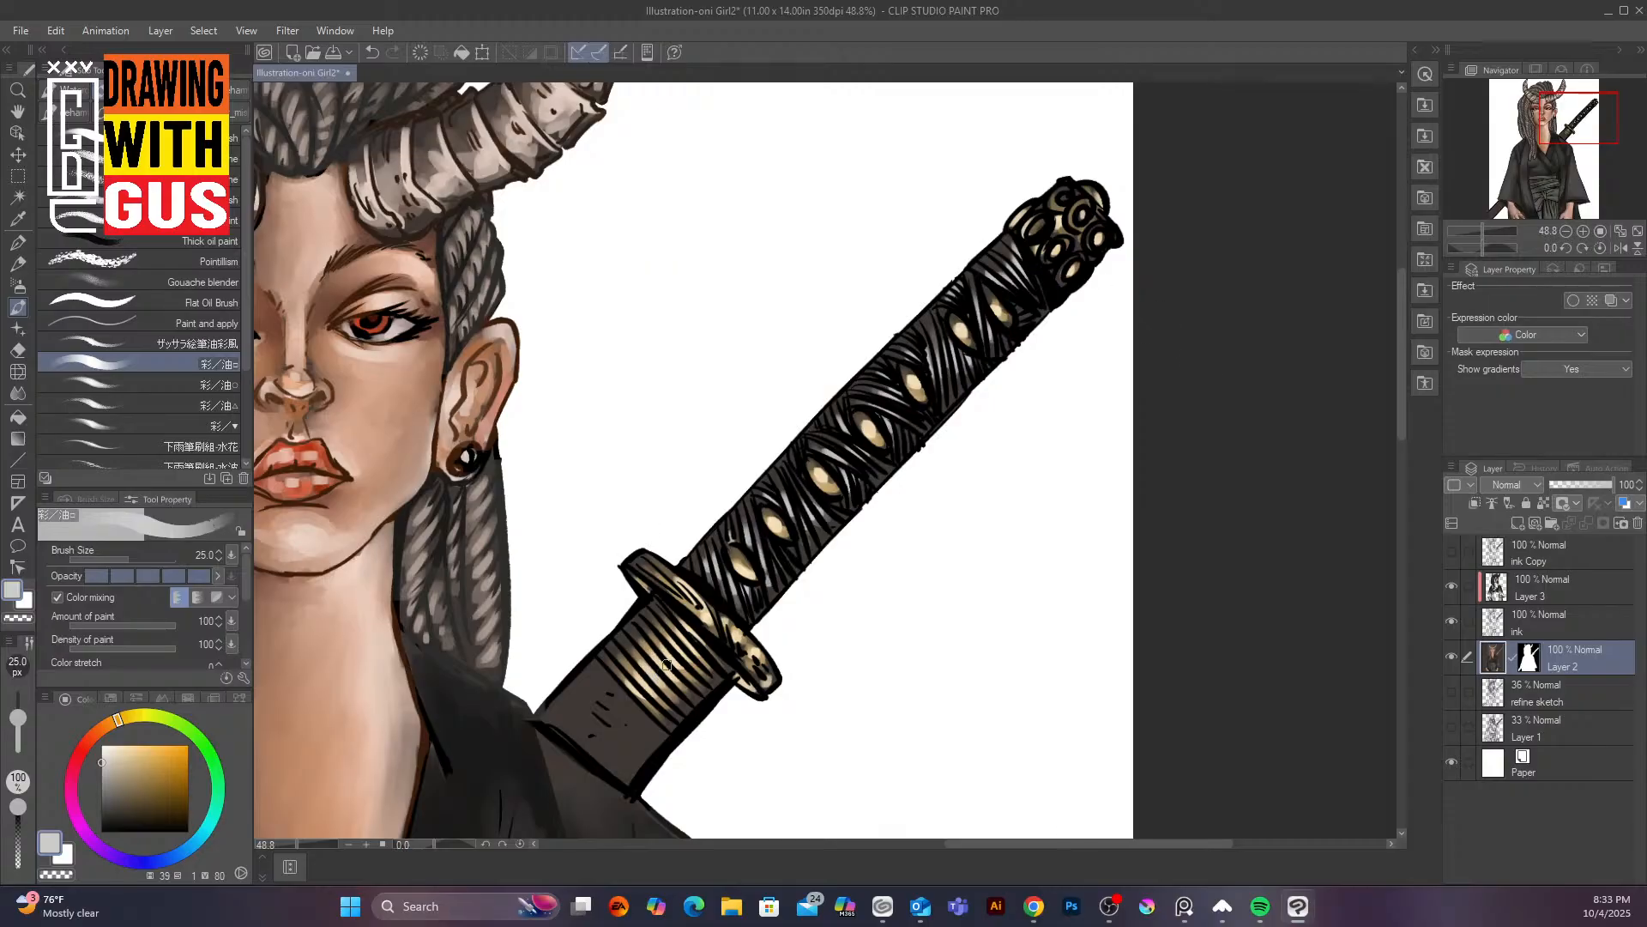
pyautogui.click(104, 745)
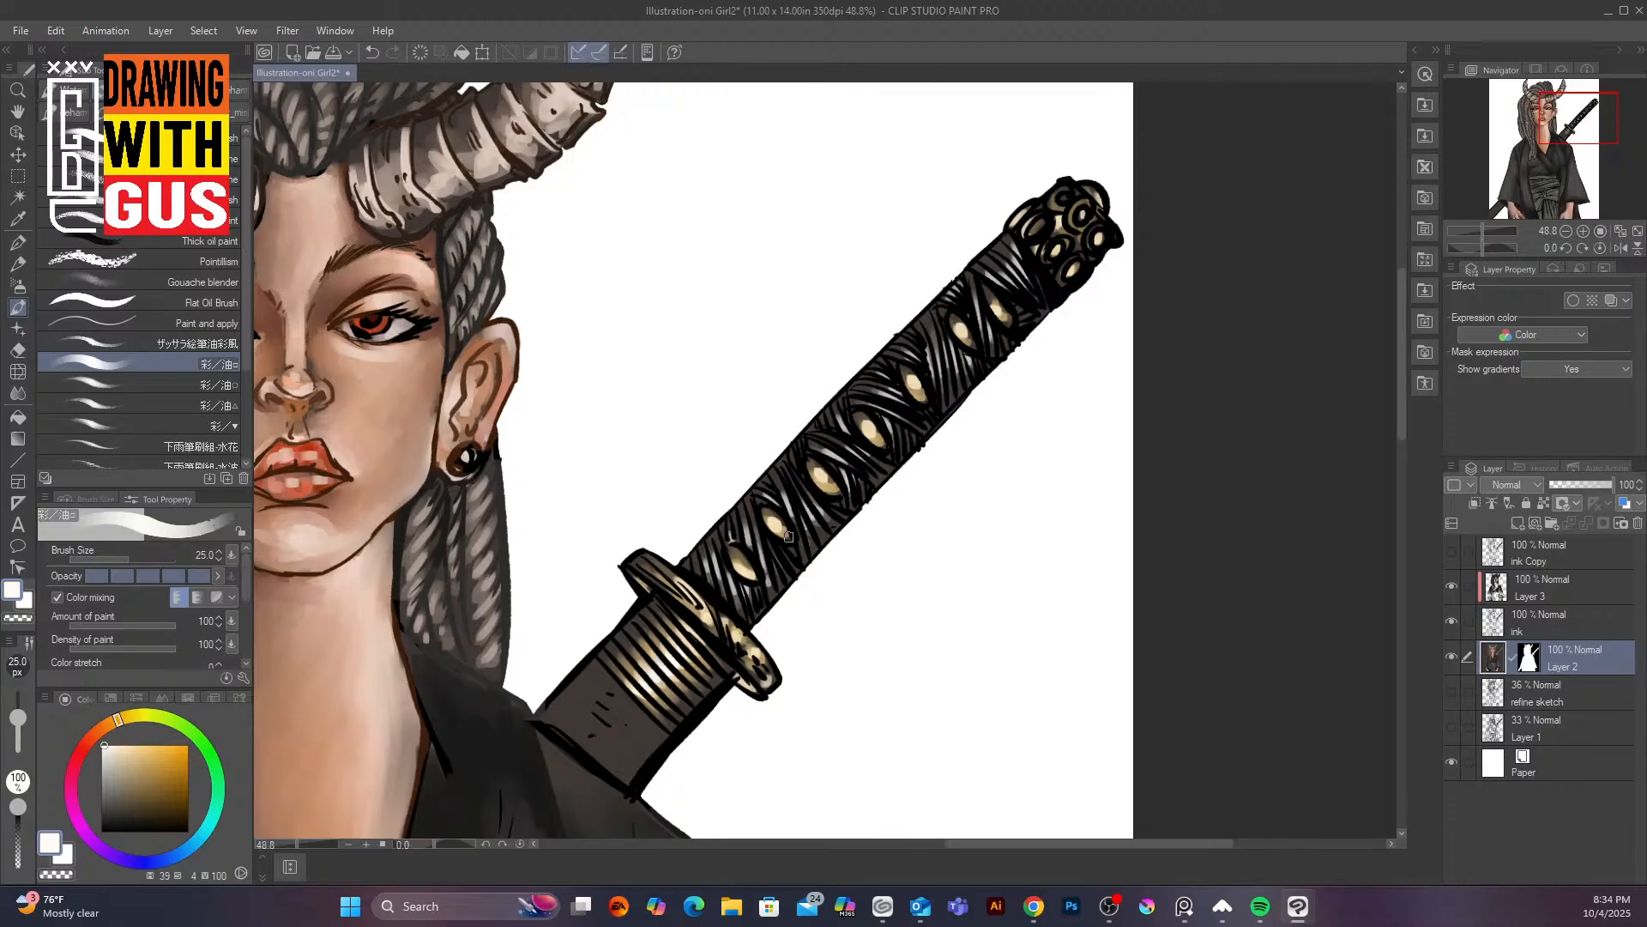
# Shade the plain scabbard section below the ribbed collar with dark grey (value 39) and a lighter grey (value 66)
pyautogui.click(100, 803)
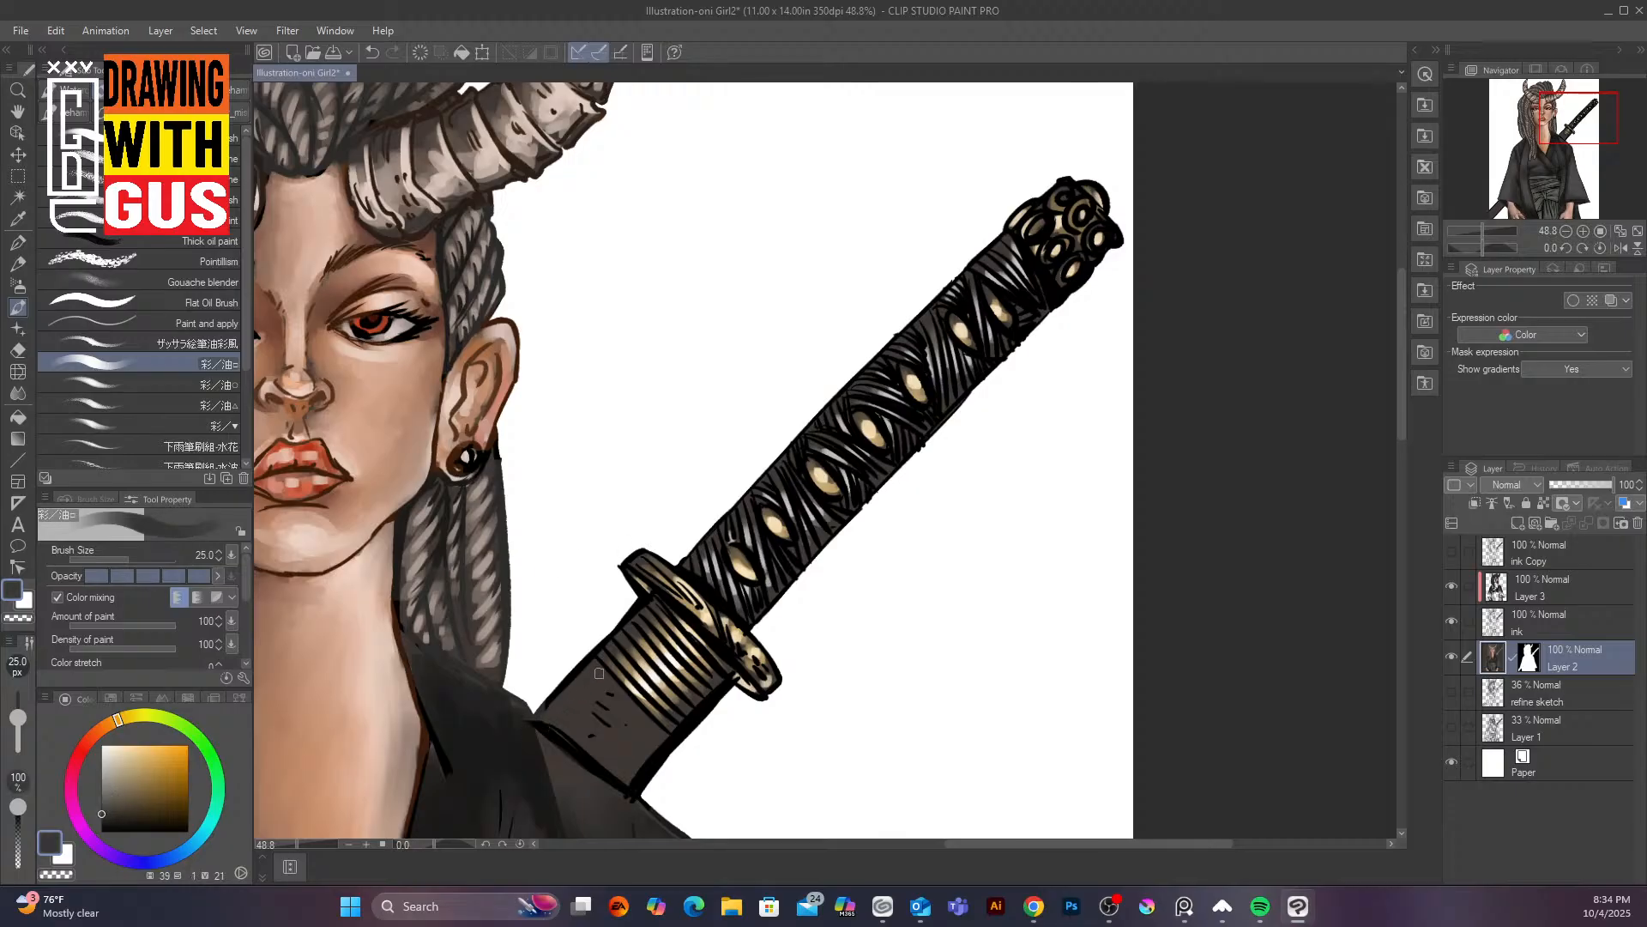
pyautogui.click(105, 794)
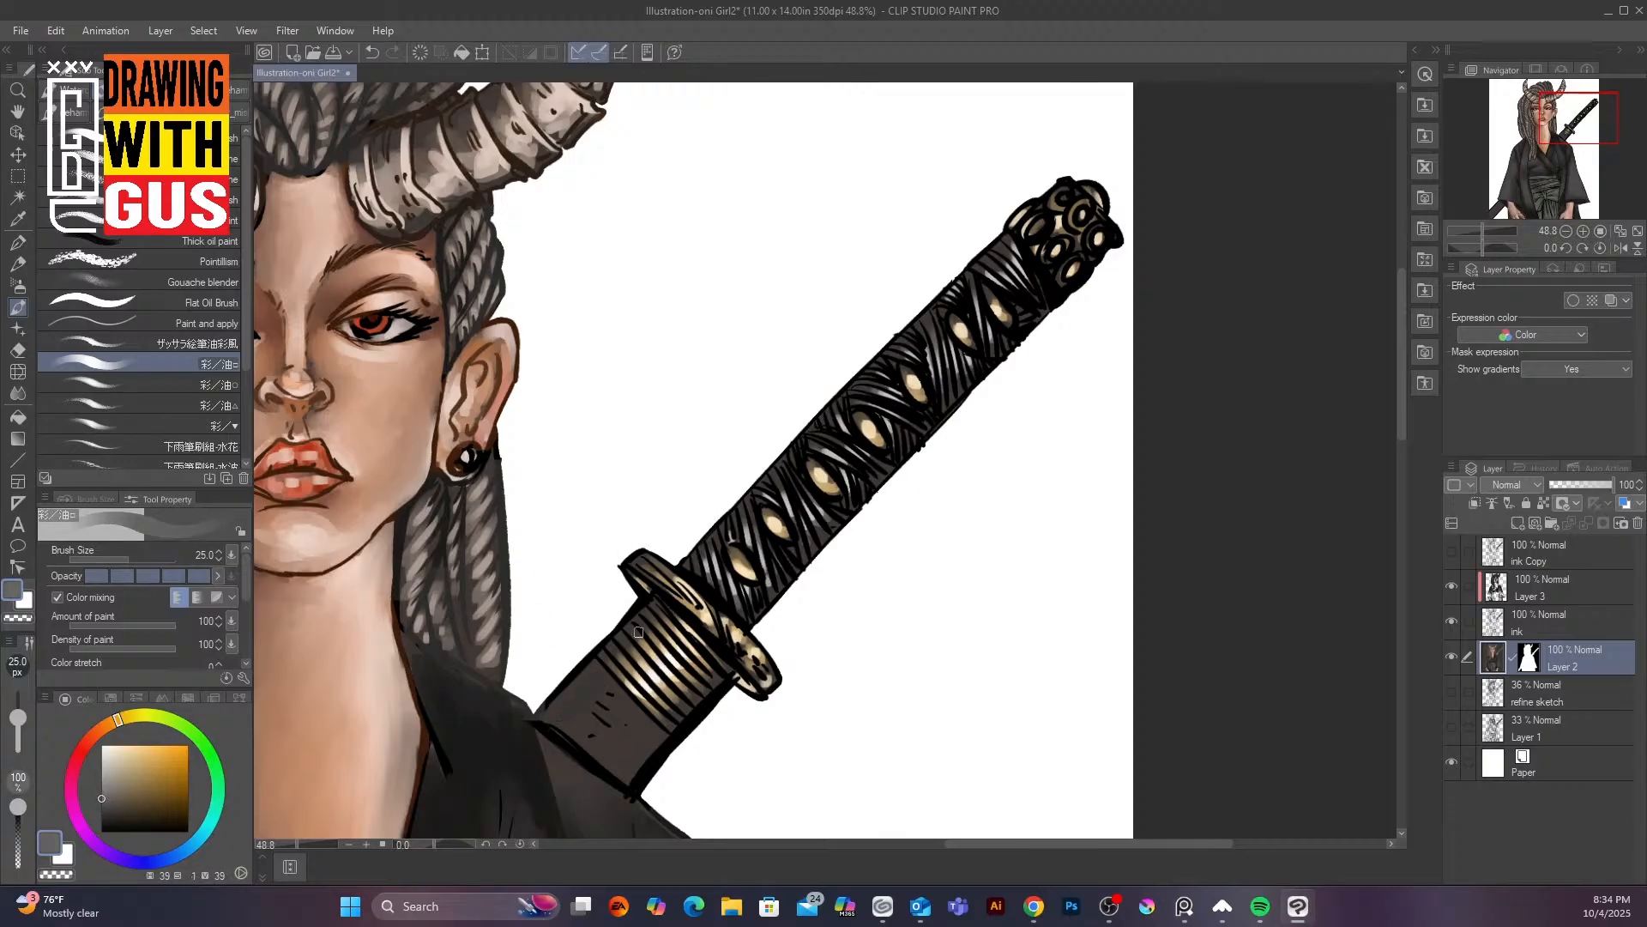
pyautogui.moveTo(604, 680)
pyautogui.mouseDown()
pyautogui.moveTo(575, 712)
pyautogui.moveTo(592, 686)
pyautogui.moveTo(601, 730)
pyautogui.moveTo(630, 709)
pyautogui.moveTo(617, 747)
pyautogui.moveTo(648, 739)
pyautogui.moveTo(606, 700)
pyautogui.moveTo(573, 732)
pyautogui.moveTo(631, 721)
pyautogui.moveTo(609, 701)
pyautogui.moveTo(601, 747)
pyautogui.moveTo(622, 743)
pyautogui.moveTo(576, 729)
pyautogui.moveTo(591, 738)
pyautogui.mouseUp()
pyautogui.click(110, 774)
pyautogui.click(104, 768)
pyautogui.moveTo(610, 729)
pyautogui.mouseDown()
pyautogui.moveTo(622, 703)
pyautogui.moveTo(623, 757)
pyautogui.moveTo(590, 714)
pyautogui.mouseUp()
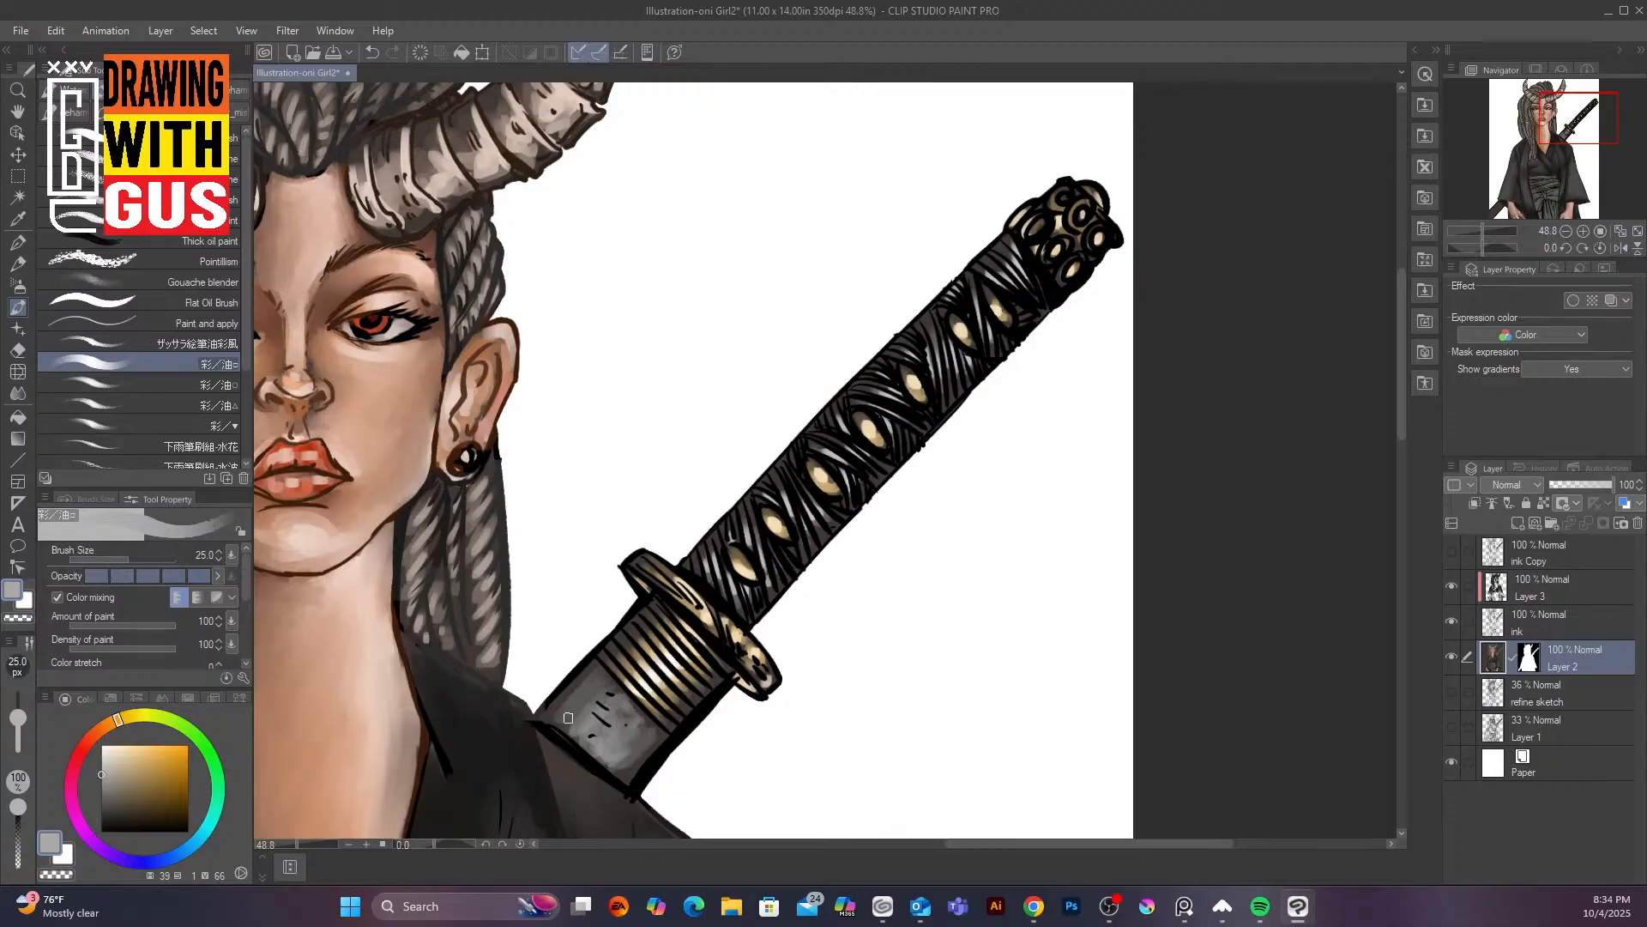
# Choose a near-white grey (hue 39, saturation 2, value 92) and paint highlights on the centre and edges of the scabbard section below the collar
pyautogui.click(101, 746)
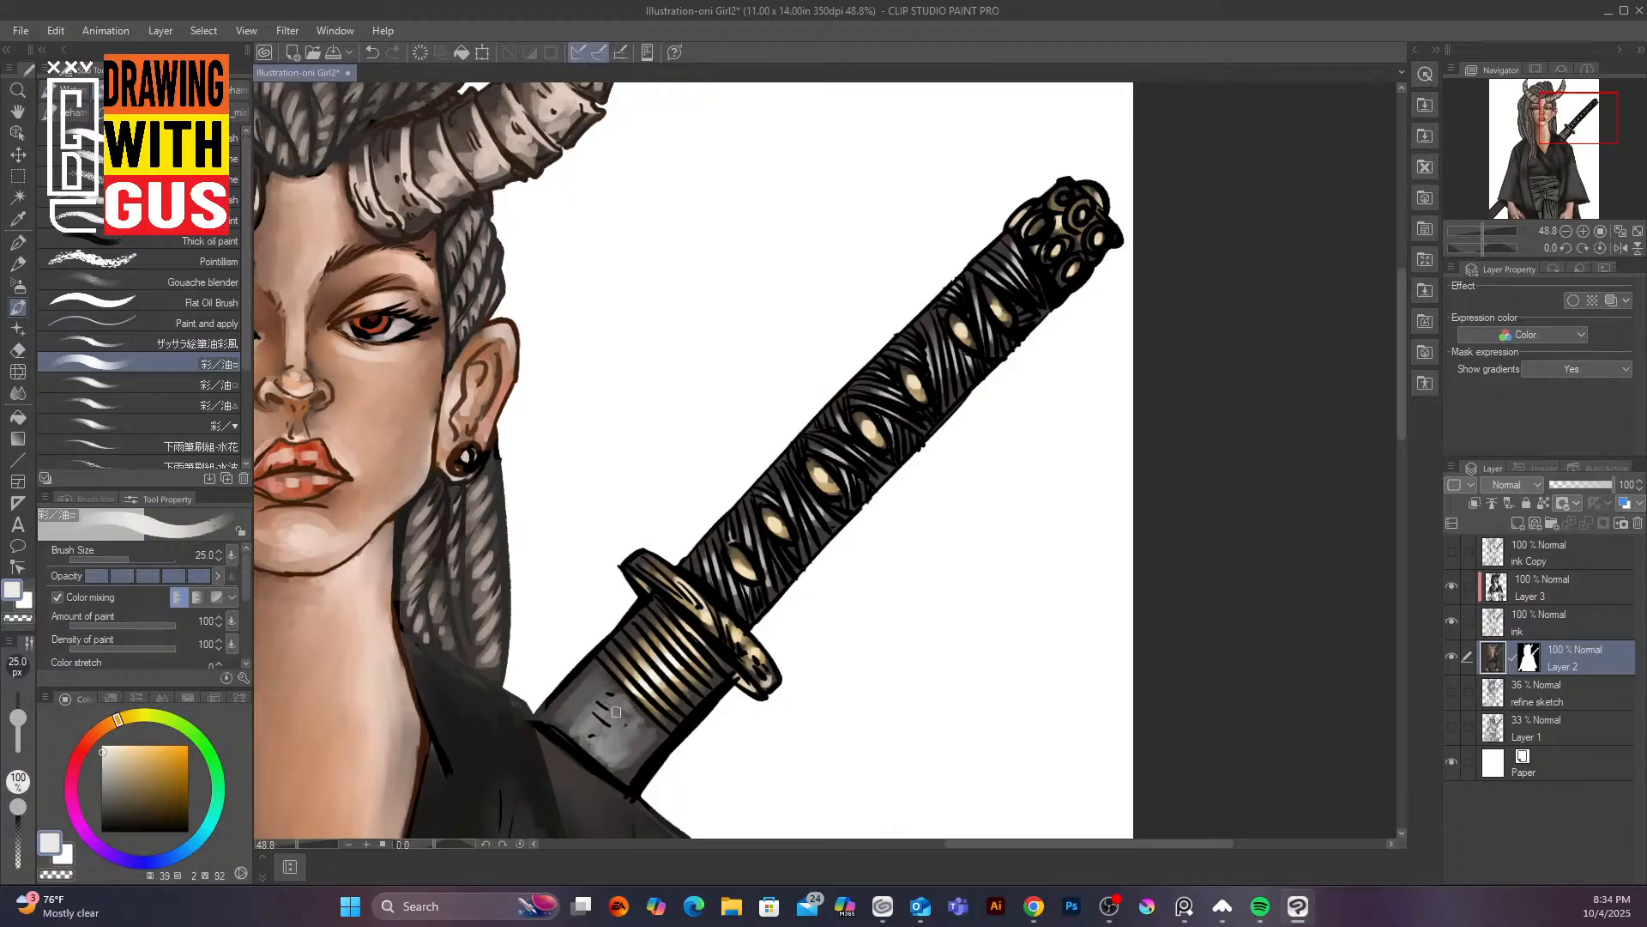
pyautogui.moveTo(616, 711)
pyautogui.mouseDown()
pyautogui.moveTo(596, 747)
pyautogui.moveTo(623, 697)
pyautogui.moveTo(584, 726)
pyautogui.moveTo(631, 730)
pyautogui.moveTo(639, 731)
pyautogui.mouseUp()
pyautogui.moveTo(592, 664); pyautogui.dragTo(545, 715)
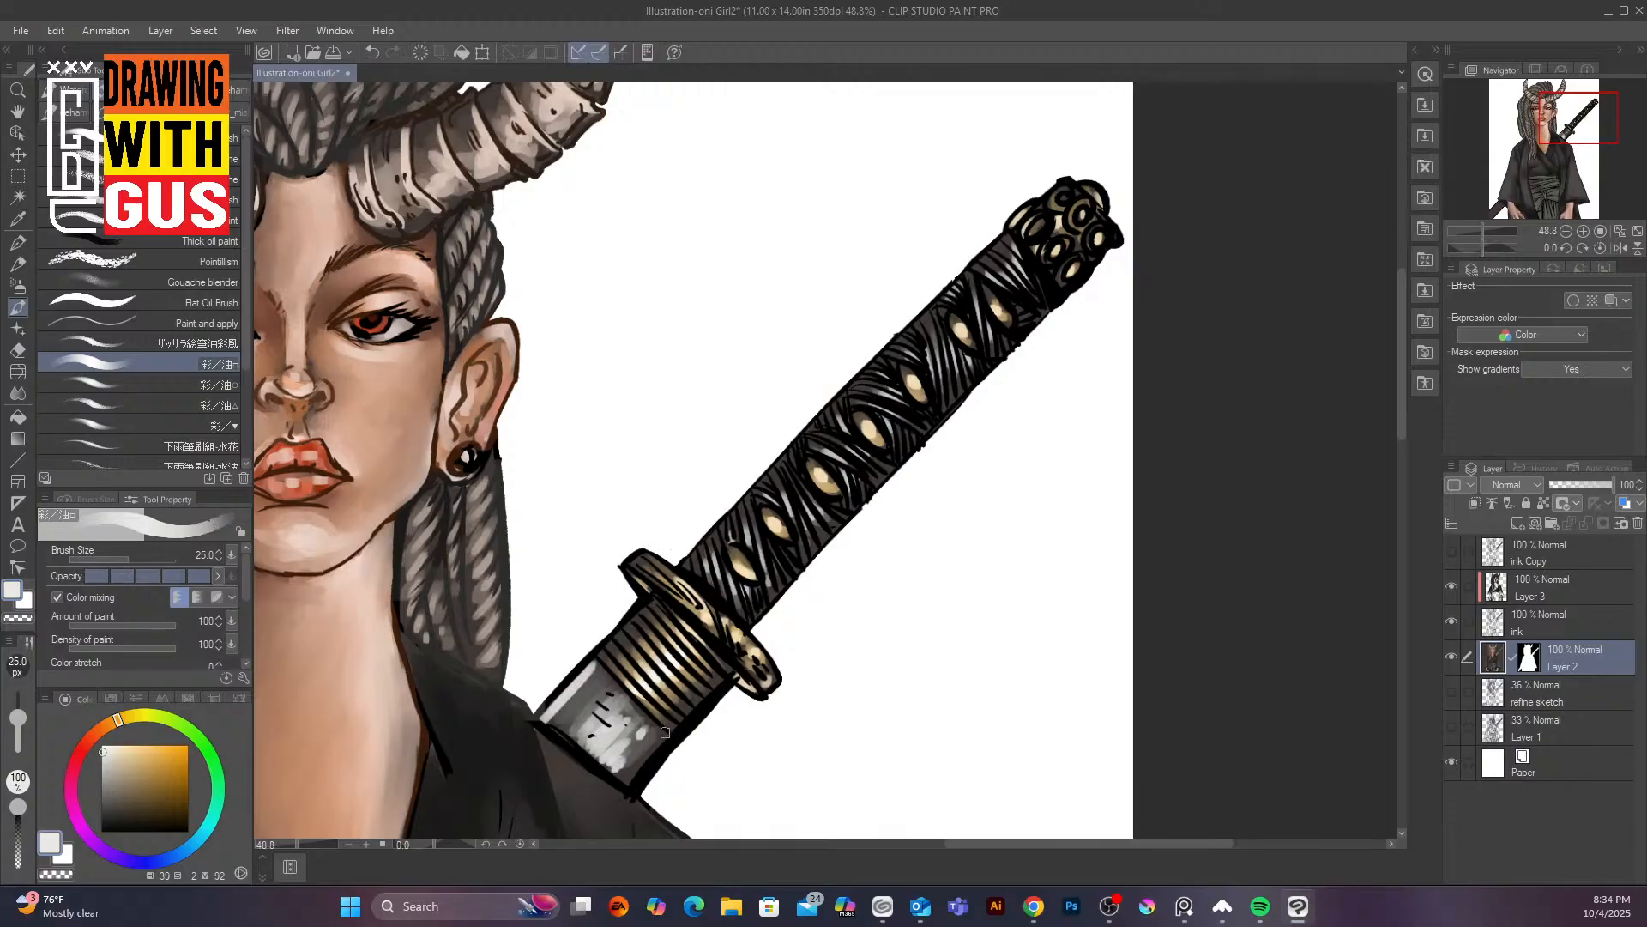
pyautogui.moveTo(666, 732); pyautogui.dragTo(626, 778)
# Choose a grey (hue 39, saturation 2, value 42) and paint long strokes along the scabbard's lower end below the sleeve
pyautogui.moveTo(815, 716)
pyautogui.mouseDown()
pyautogui.moveTo(993, 257)
pyautogui.moveTo(1104, 324)
pyautogui.moveTo(1122, 420)
pyautogui.moveTo(982, 690)
pyautogui.moveTo(956, 489)
pyautogui.moveTo(963, 312)
pyautogui.moveTo(981, 378)
pyautogui.moveTo(729, 724)
pyautogui.moveTo(1000, 463)
pyautogui.moveTo(698, 746)
pyautogui.moveTo(729, 501)
pyautogui.moveTo(1042, 283)
pyautogui.moveTo(1059, 227)
pyautogui.mouseUp()
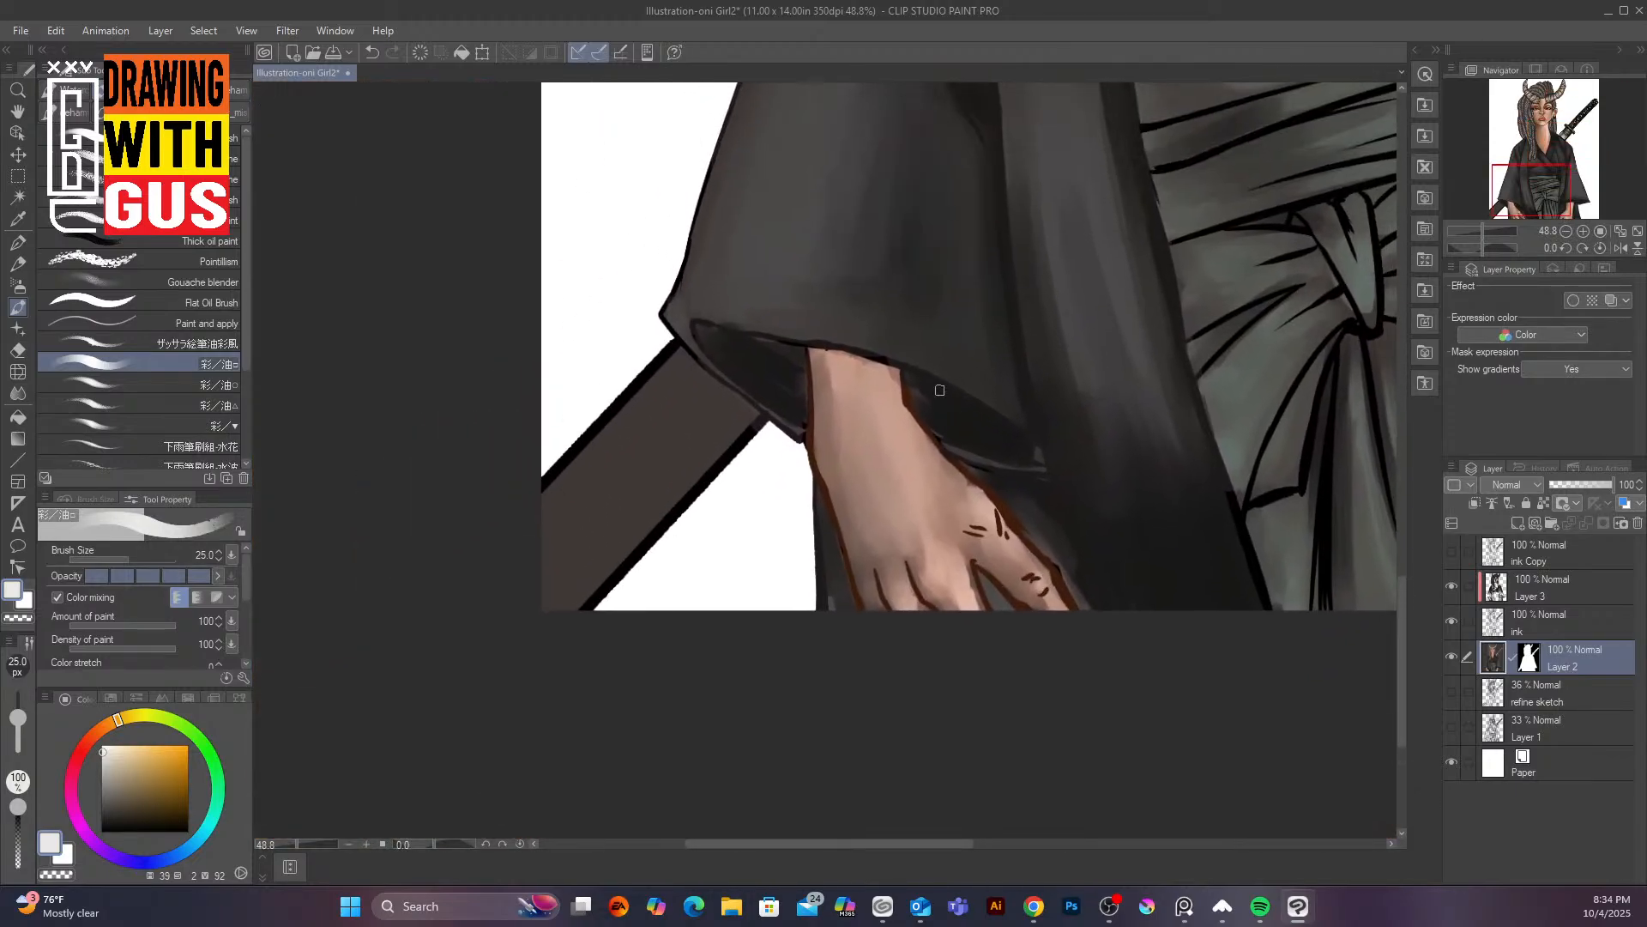
pyautogui.click(103, 796)
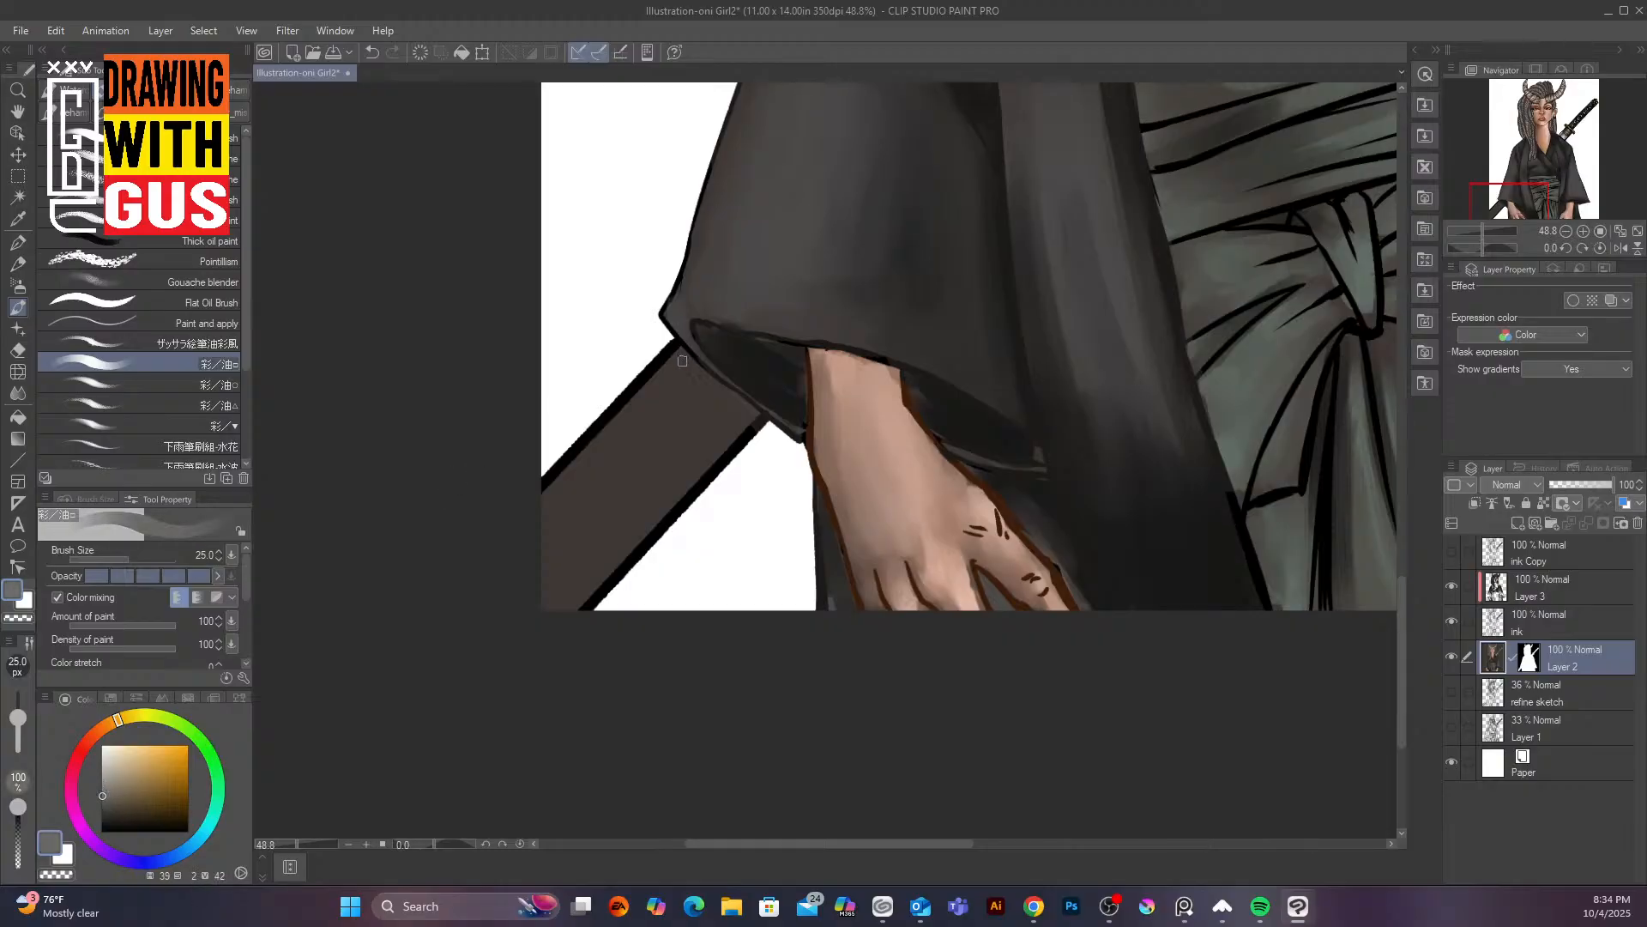
pyautogui.moveTo(682, 361)
pyautogui.mouseDown()
pyautogui.moveTo(638, 388)
pyautogui.moveTo(674, 362)
pyautogui.moveTo(550, 515)
pyautogui.mouseUp()
pyautogui.moveTo(669, 406)
pyautogui.mouseDown()
pyautogui.moveTo(525, 576)
pyautogui.moveTo(556, 553)
pyautogui.mouseUp()
pyautogui.moveTo(696, 418); pyautogui.dragTo(559, 562)
pyautogui.moveTo(719, 412)
pyautogui.mouseDown()
pyautogui.moveTo(552, 597)
pyautogui.moveTo(755, 405)
pyautogui.moveTo(584, 562)
pyautogui.mouseUp()
pyautogui.moveTo(616, 493)
pyautogui.mouseDown()
pyautogui.moveTo(549, 558)
pyautogui.moveTo(545, 583)
pyautogui.moveTo(562, 583)
pyautogui.mouseUp()
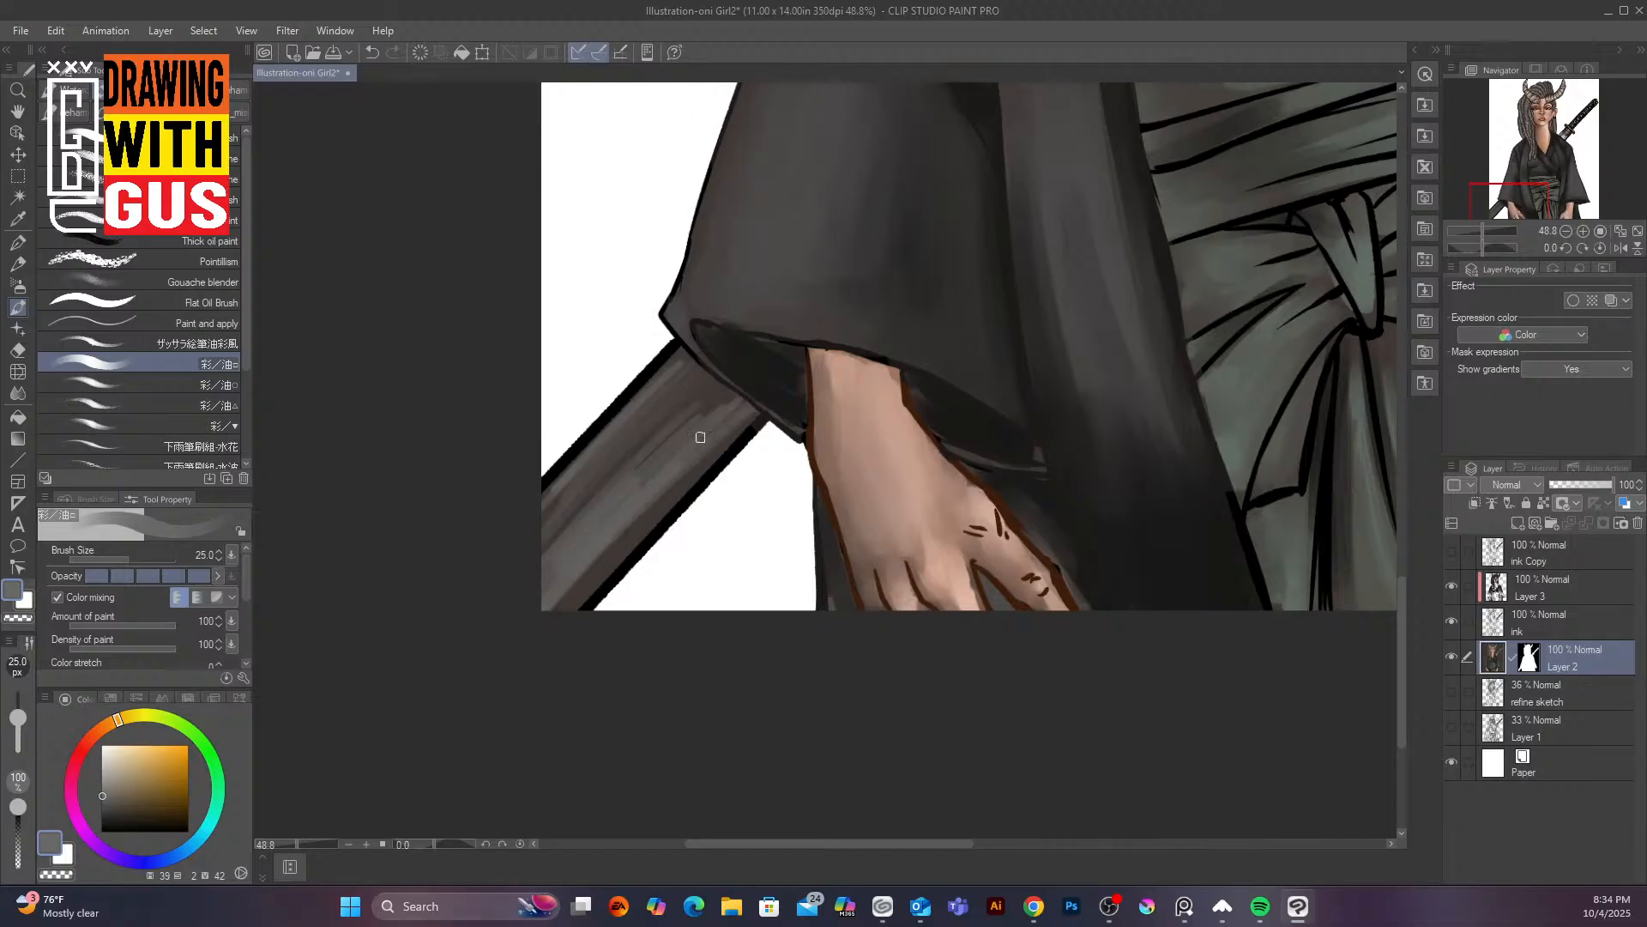
pyautogui.moveTo(716, 395)
pyautogui.mouseDown()
pyautogui.moveTo(640, 480)
pyautogui.moveTo(652, 450)
pyautogui.mouseUp()
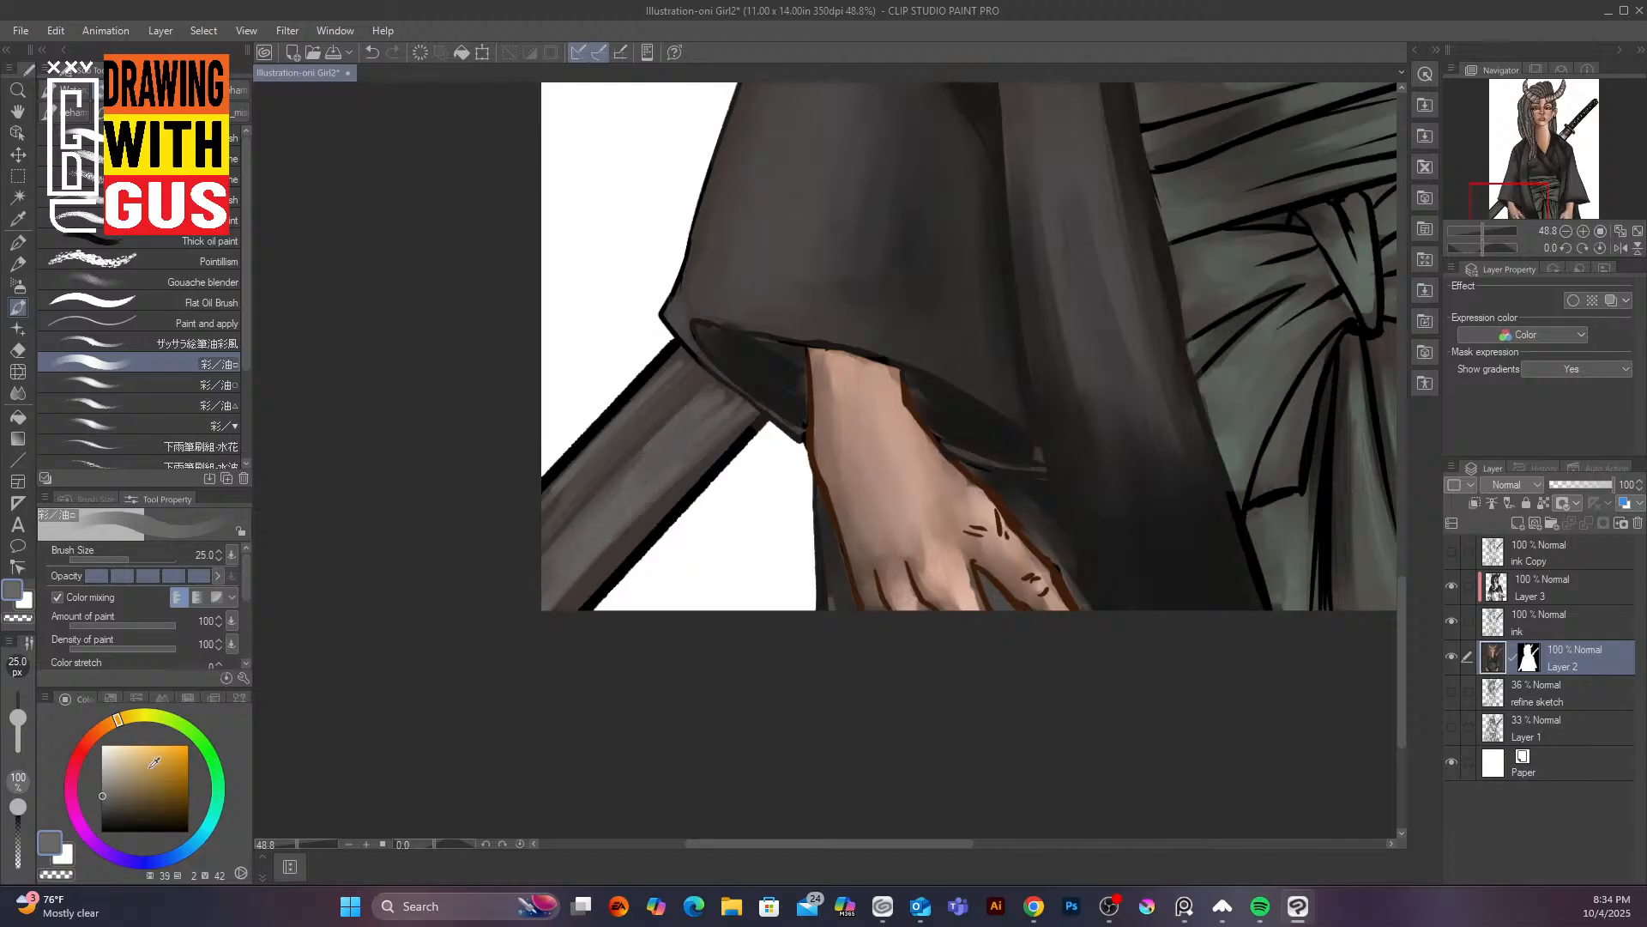
# Paint light grey highlight streaks (hue 39, saturation 3, value 76) and brighter ones along the scabbard's lower end
pyautogui.keyDown('alt'); pyautogui.click(697, 412); pyautogui.keyUp('alt')
pyautogui.moveTo(720, 395)
pyautogui.mouseDown()
pyautogui.moveTo(524, 614)
pyautogui.moveTo(691, 422)
pyautogui.moveTo(542, 513)
pyautogui.mouseUp()
pyautogui.moveTo(683, 367); pyautogui.dragTo(542, 520)
pyautogui.click(104, 750)
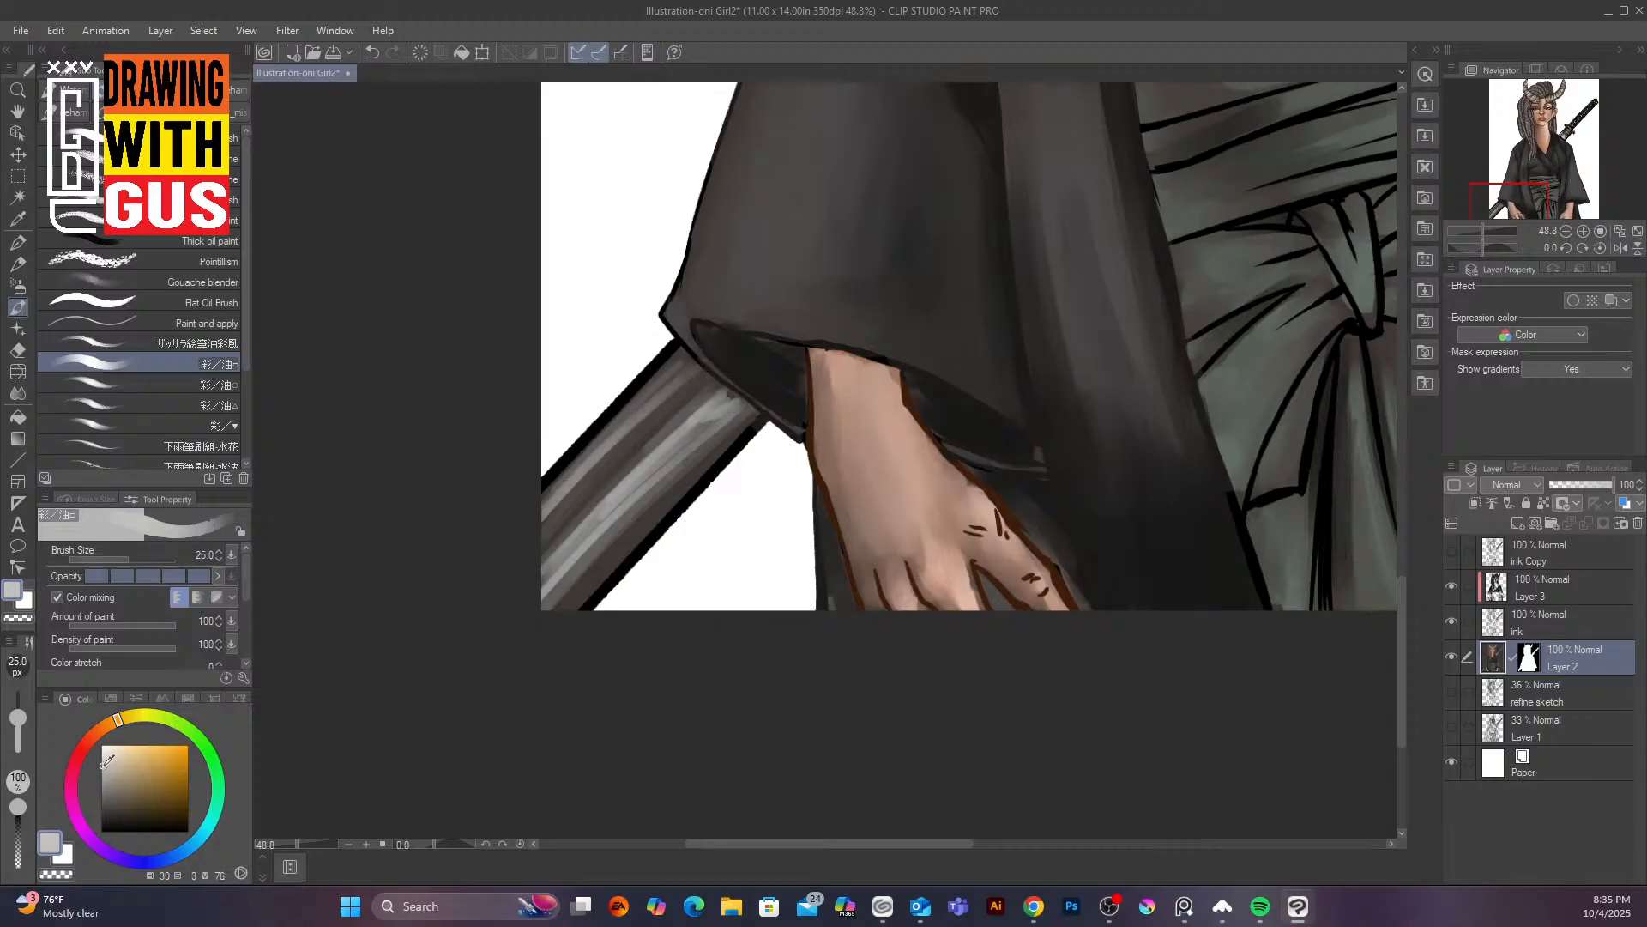
pyautogui.moveTo(729, 404); pyautogui.dragTo(541, 587)
pyautogui.moveTo(595, 539); pyautogui.dragTo(543, 588)
pyautogui.moveTo(698, 369)
pyautogui.mouseDown()
pyautogui.moveTo(525, 523)
pyautogui.moveTo(566, 500)
pyautogui.mouseUp()
# Choose near white (hue 39, saturation 1, value 100) and paint highlights on the dreadlock beside the face and the adjoining horn
pyautogui.moveTo(1182, 304); pyautogui.dragTo(424, 682)
pyautogui.moveTo(677, 558)
pyautogui.mouseDown()
pyautogui.moveTo(919, 489)
pyautogui.moveTo(944, 647)
pyautogui.moveTo(853, 757)
pyautogui.mouseUp()
pyautogui.moveTo(892, 412)
pyautogui.mouseDown()
pyautogui.moveTo(923, 776)
pyautogui.moveTo(952, 786)
pyautogui.mouseUp()
pyautogui.click(103, 744)
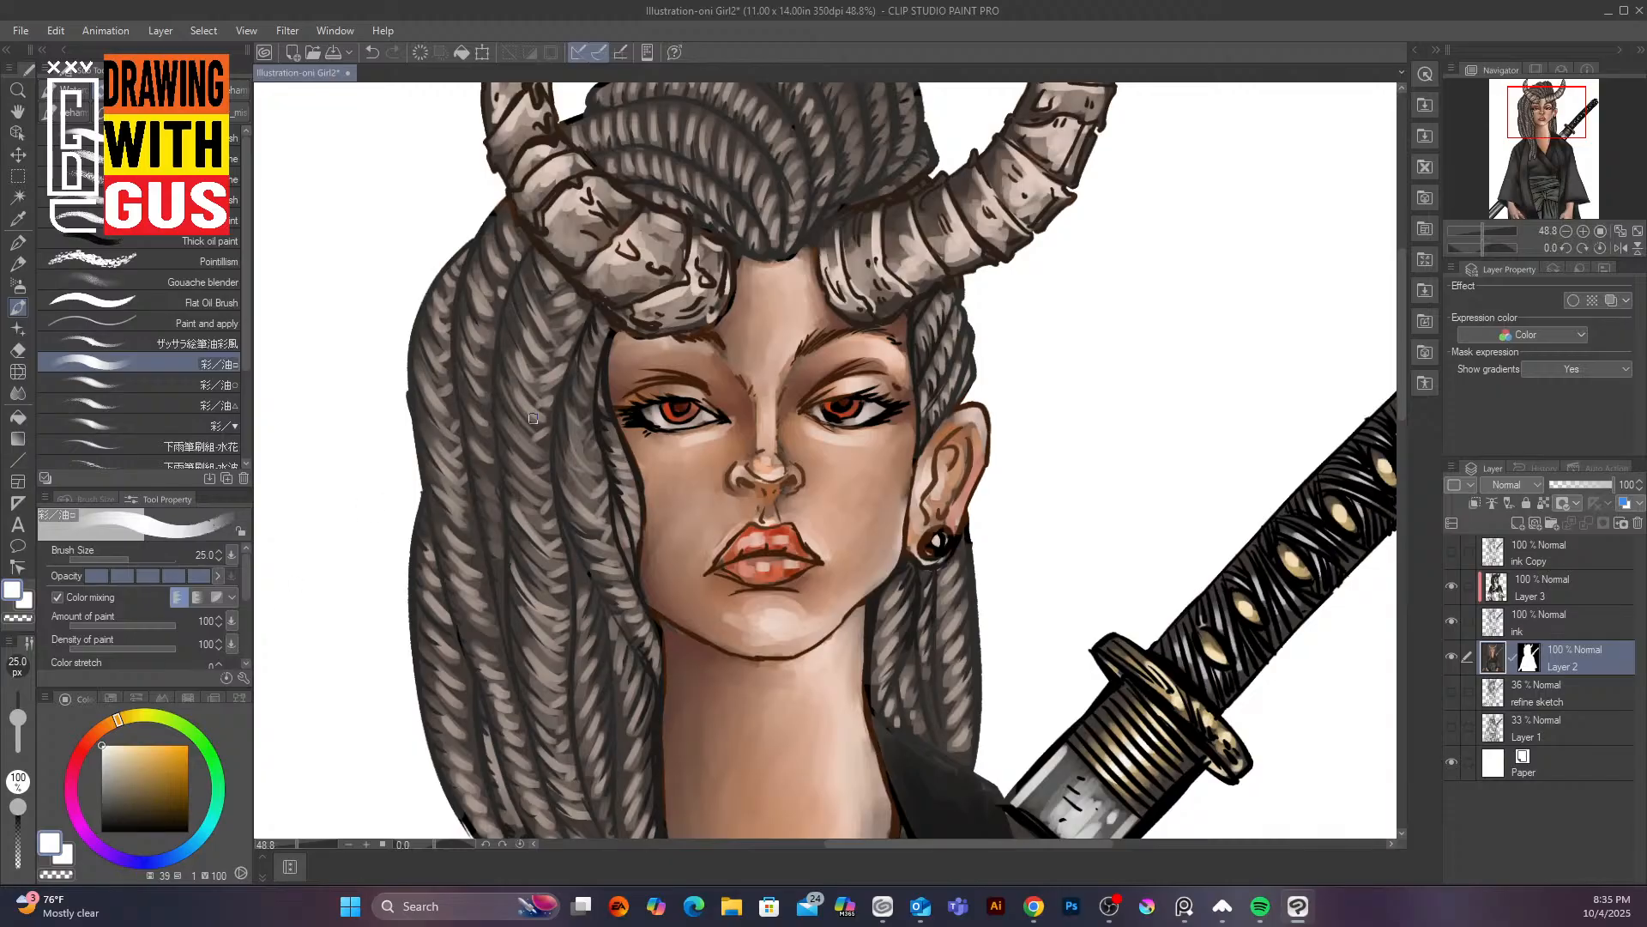
pyautogui.moveTo(520, 399)
pyautogui.mouseDown()
pyautogui.moveTo(532, 344)
pyautogui.moveTo(554, 374)
pyautogui.moveTo(539, 216)
pyautogui.moveTo(548, 332)
pyautogui.mouseUp()
pyautogui.moveTo(559, 298)
pyautogui.mouseDown()
pyautogui.moveTo(581, 233)
pyautogui.moveTo(568, 239)
pyautogui.moveTo(616, 250)
pyautogui.moveTo(607, 264)
pyautogui.moveTo(639, 245)
pyautogui.mouseUp()
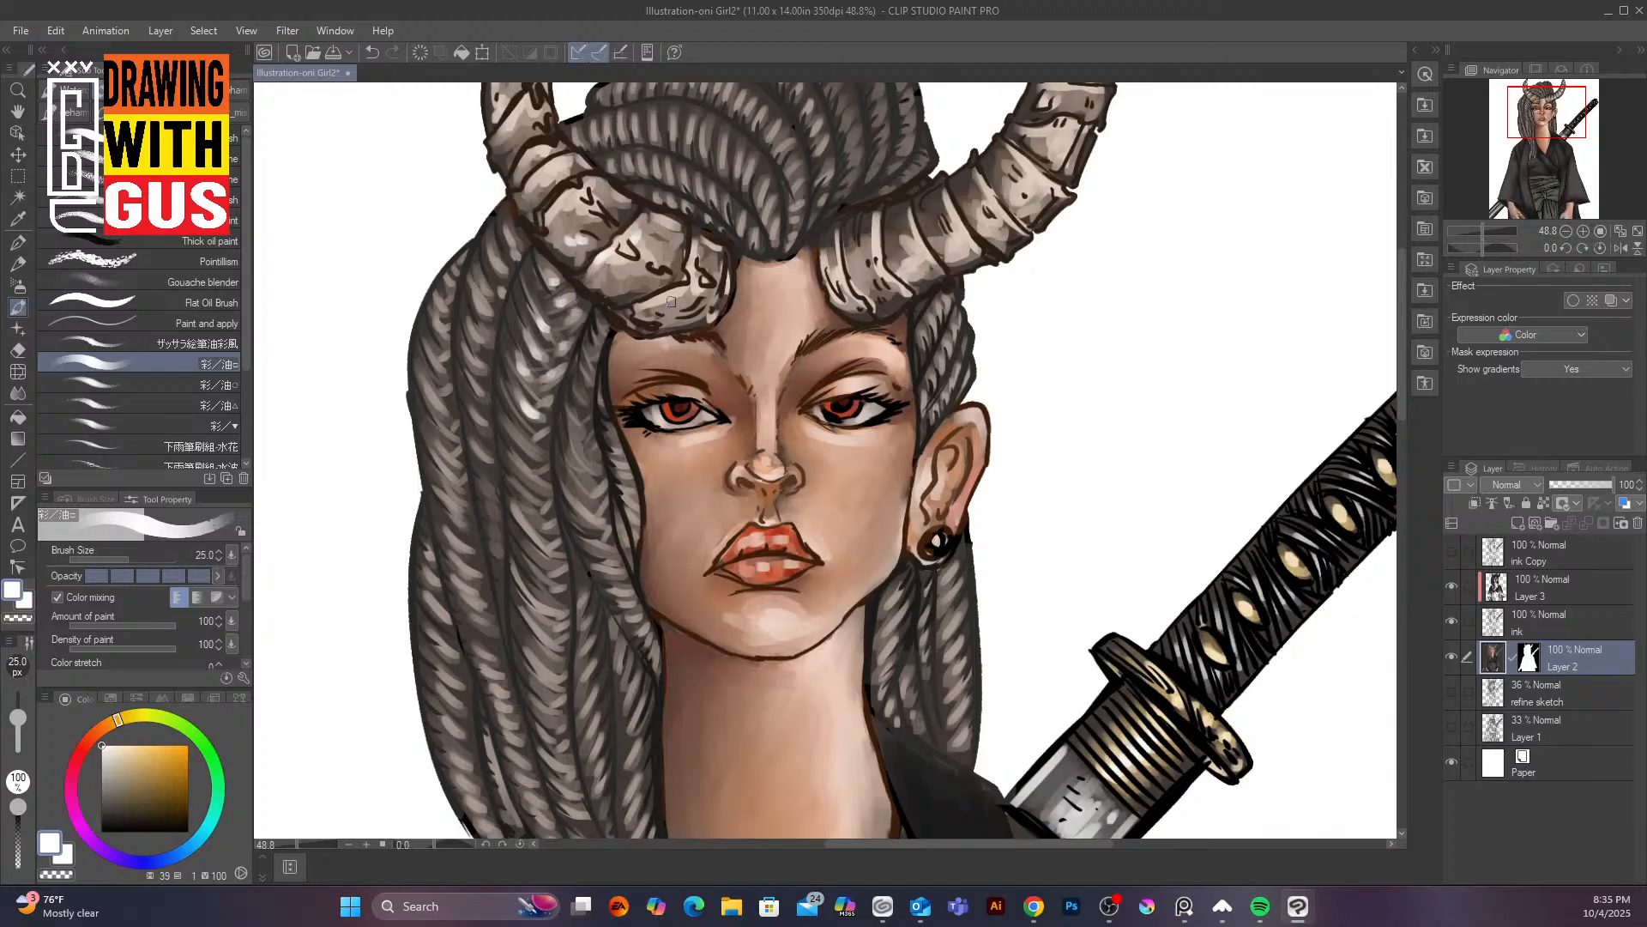
# Add near-white highlights to the horn's base, the nose tip and the rim of the ear
pyautogui.moveTo(671, 302)
pyautogui.mouseDown()
pyautogui.moveTo(730, 234)
pyautogui.moveTo(694, 251)
pyautogui.mouseUp()
pyautogui.moveTo(763, 468); pyautogui.dragTo(780, 476)
pyautogui.moveTo(927, 469); pyautogui.dragTo(924, 487)
pyautogui.moveTo(981, 426); pyautogui.dragTo(980, 416)
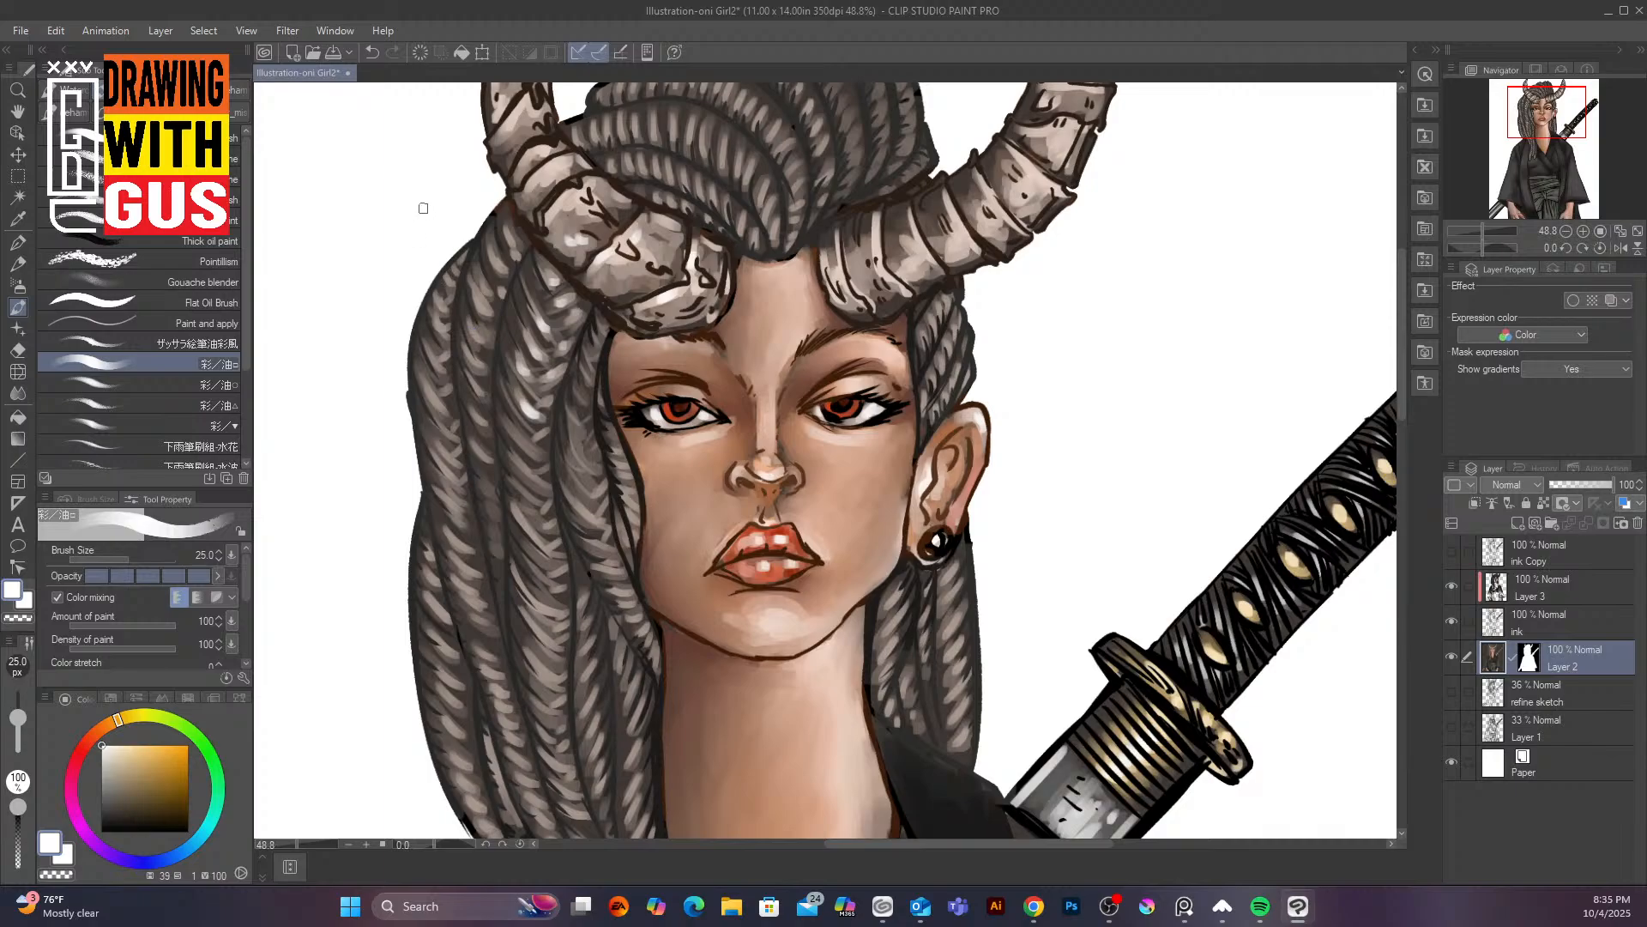
# Set the brush size to 30 and paint near-white highlights on the upper part of the next dreadlock outward from the face
pyautogui.press('[')
pyautogui.press('[')
pyautogui.press('[')
pyautogui.press('[')
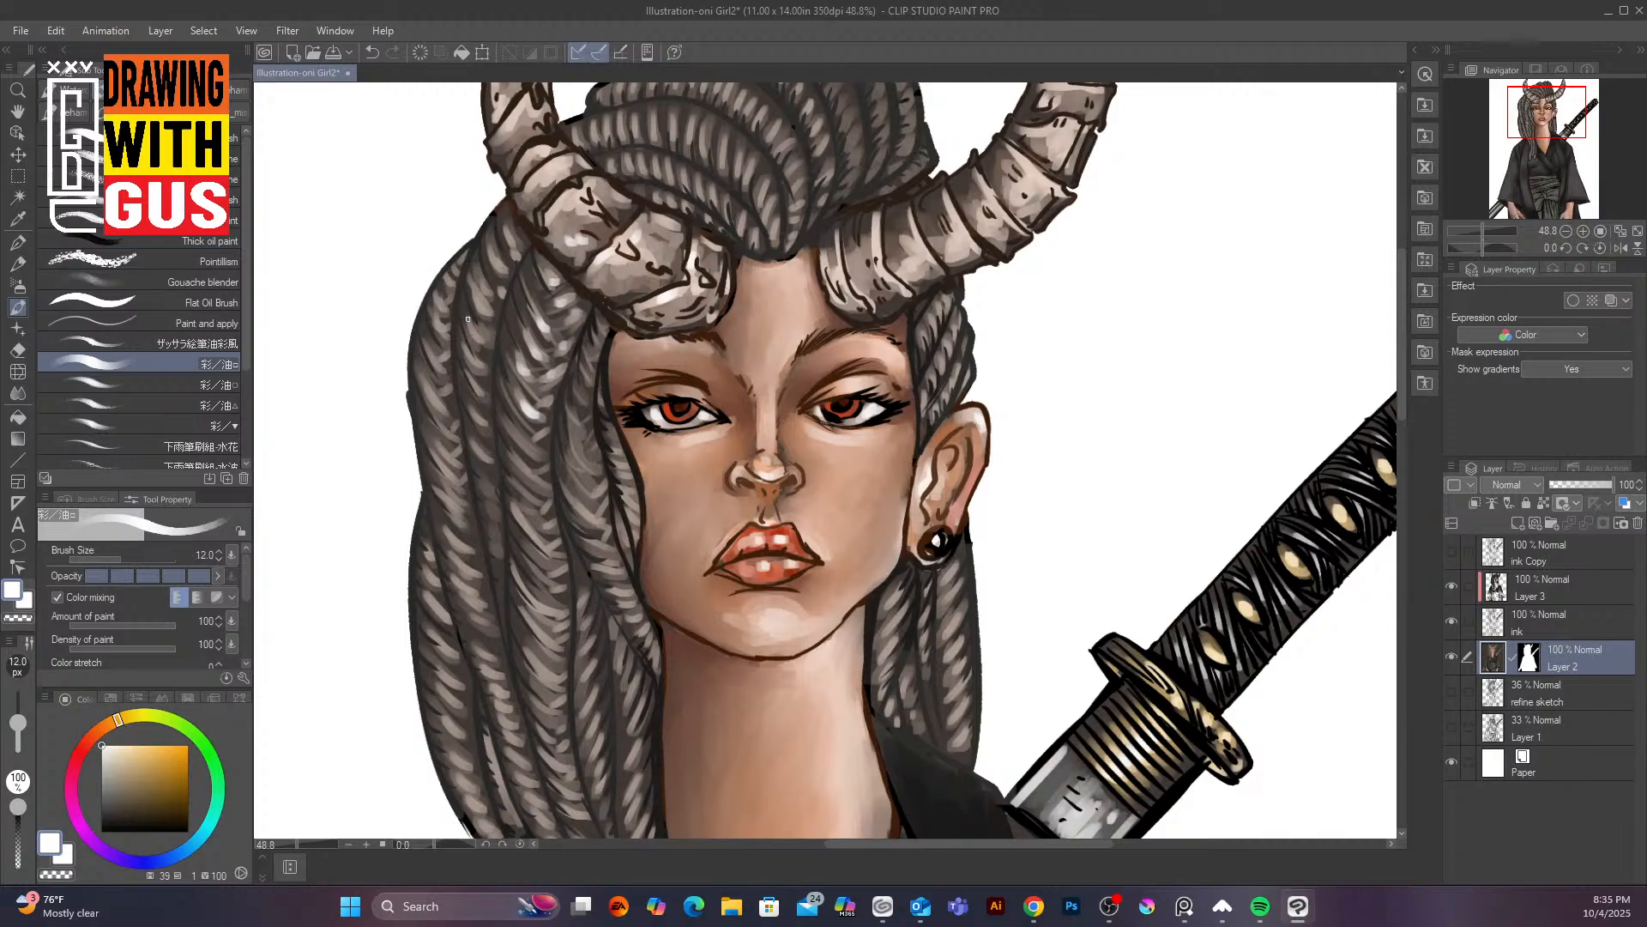
pyautogui.press(']')
pyautogui.press(']')
pyautogui.press(']')
pyautogui.press(']')
pyautogui.press(']')
pyautogui.press(']')
pyautogui.press(']')
pyautogui.press('[')
pyautogui.press('[')
pyautogui.press('[')
pyautogui.press('[')
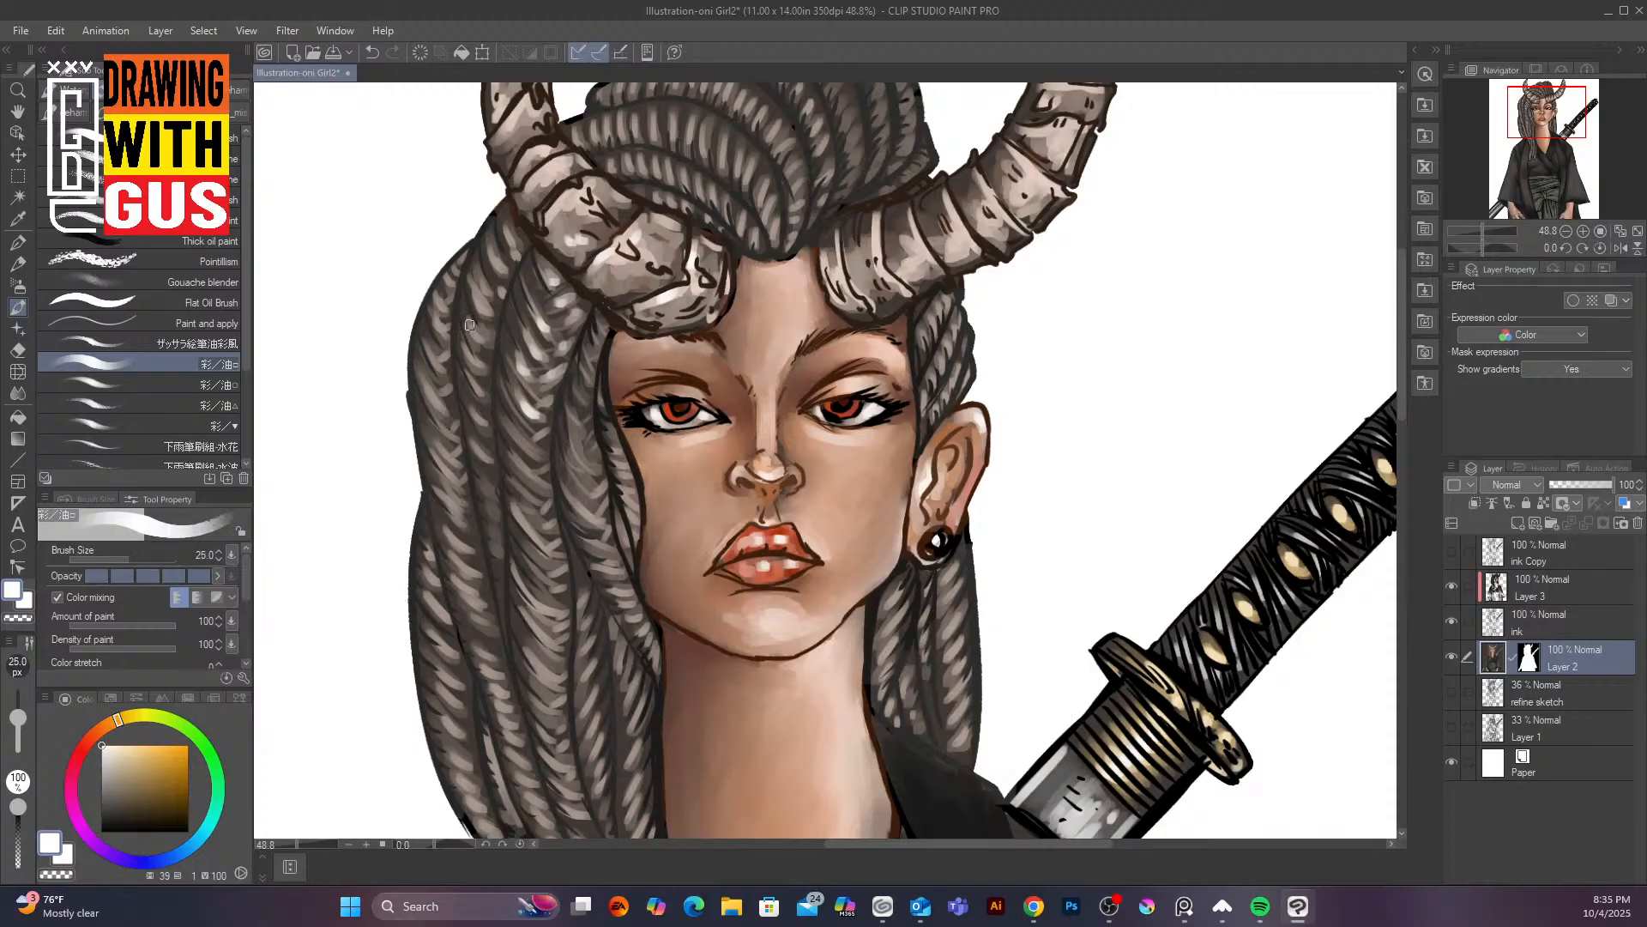
pyautogui.press(']')
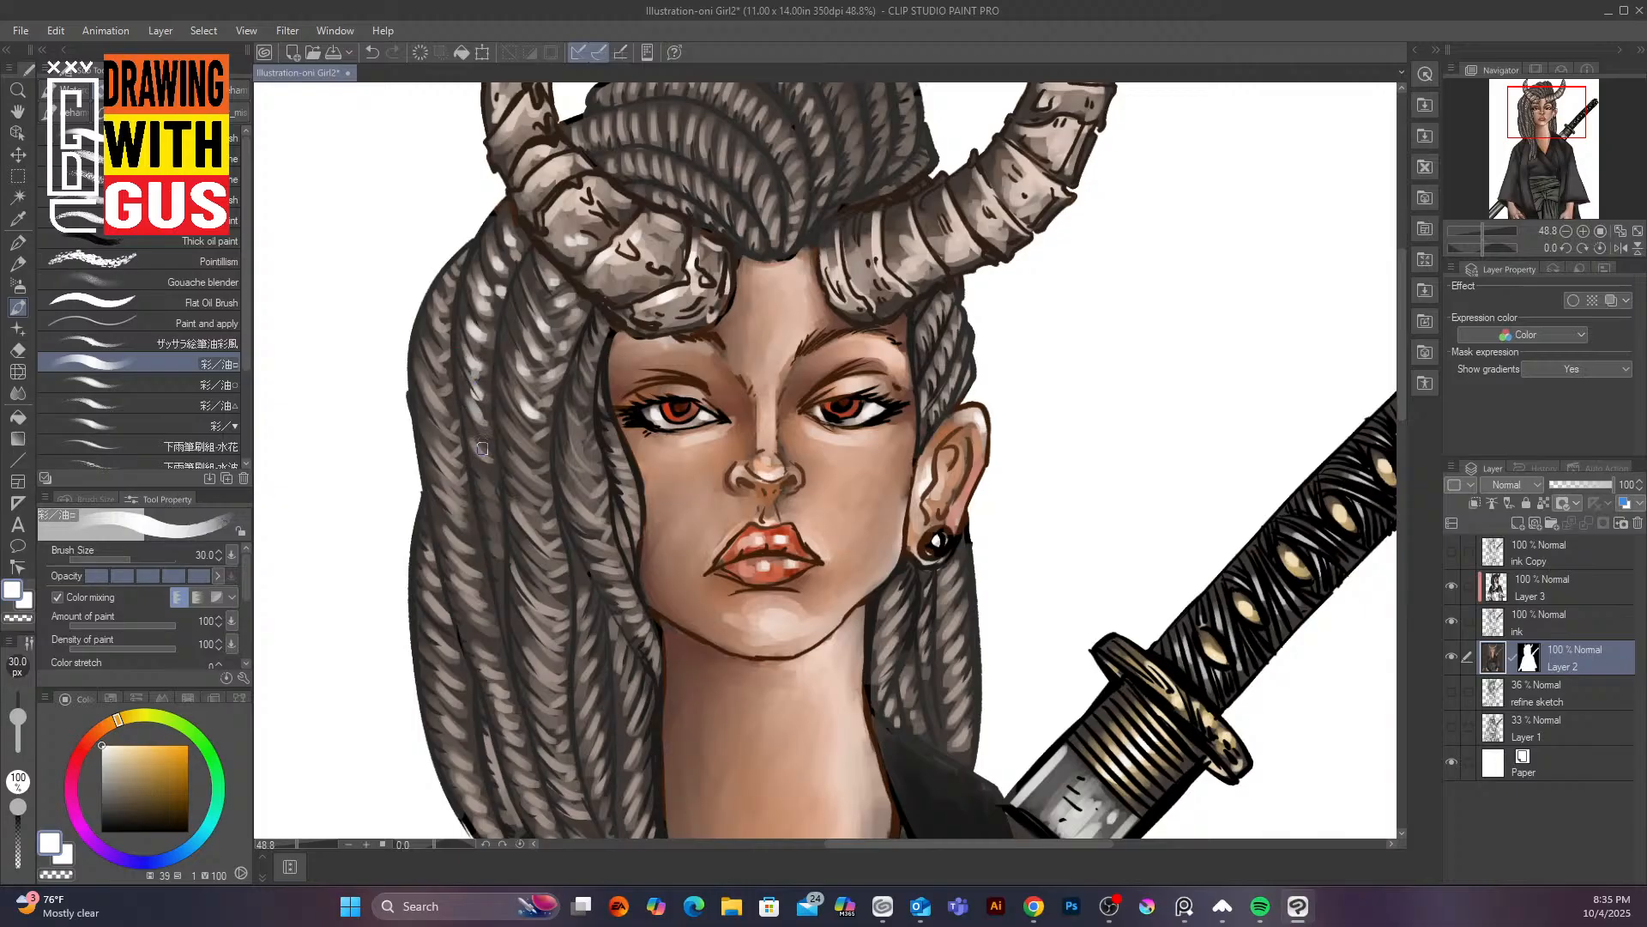
# Set the brush size to 20 and paint near-white highlights down the long dreadlocks beside the face, touching up the nose
pyautogui.press('[')
pyautogui.press('[')
pyautogui.press('[')
pyautogui.press('[')
pyautogui.press('[')
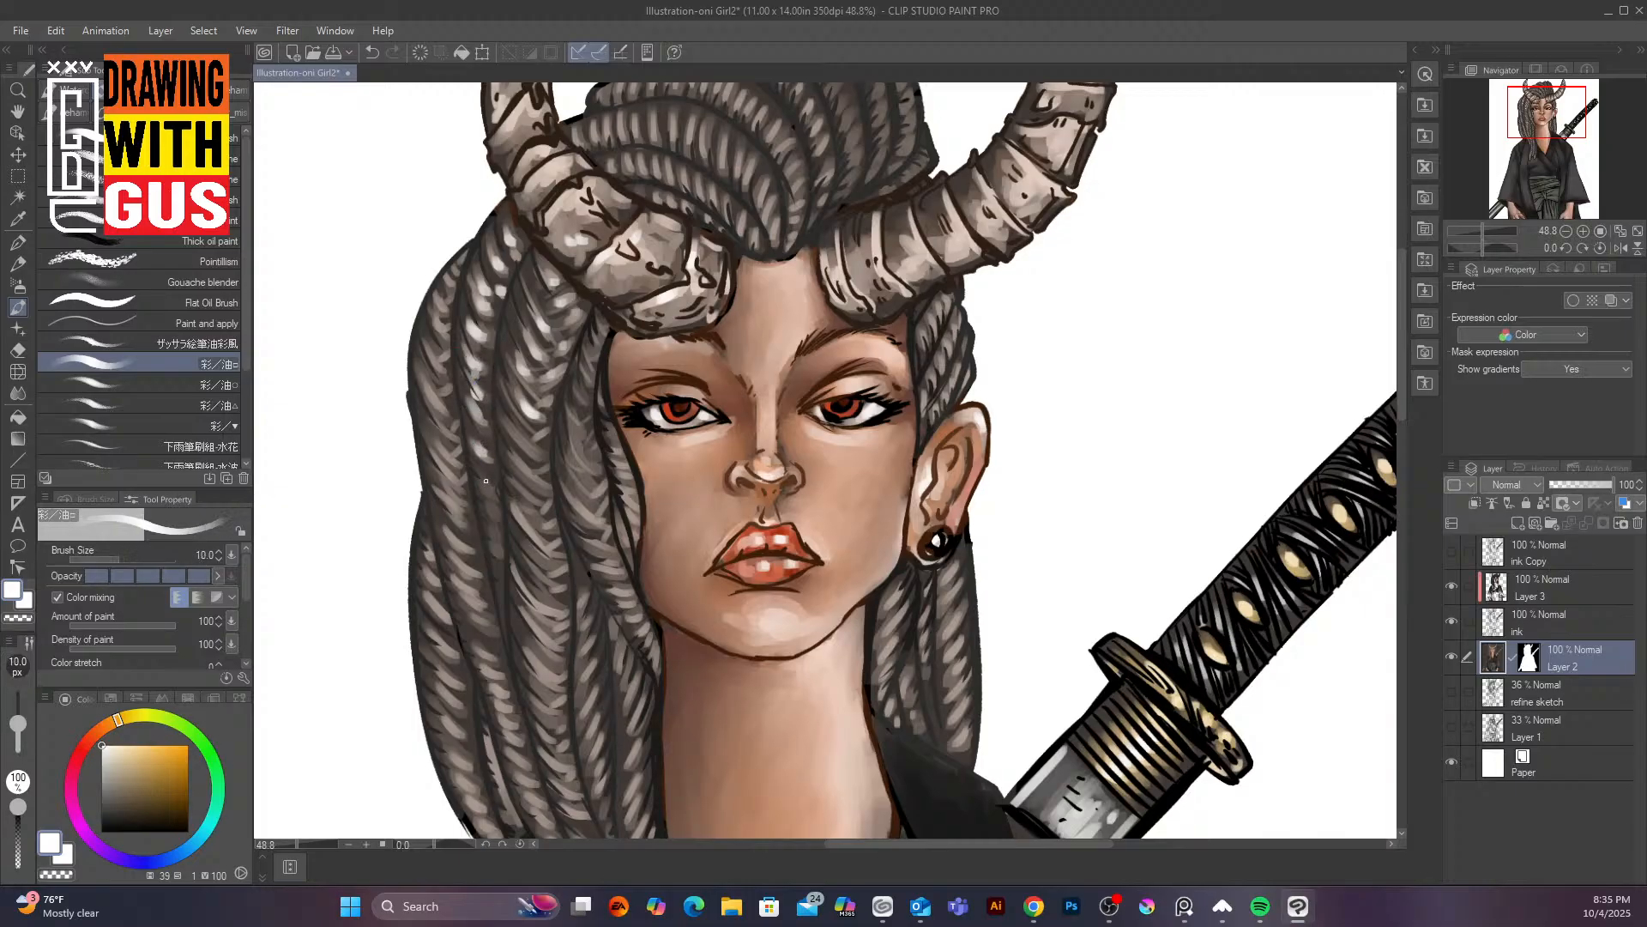
pyautogui.press(']')
pyautogui.press(']')
pyautogui.press(']')
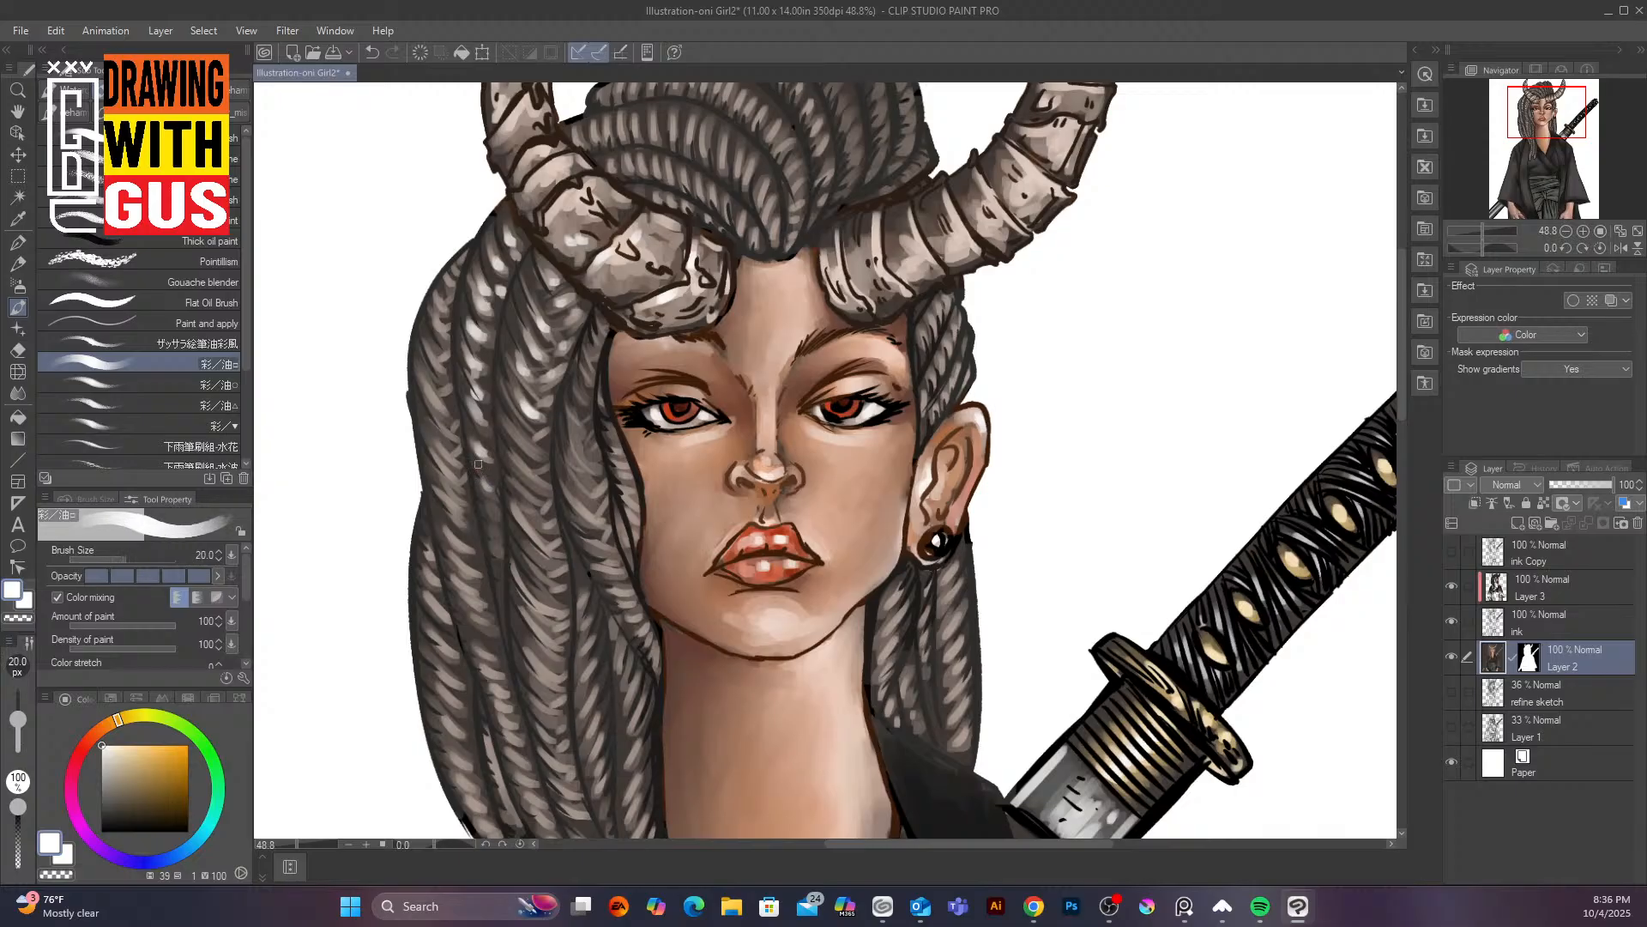
pyautogui.moveTo(490, 506); pyautogui.dragTo(495, 512)
pyautogui.moveTo(492, 520)
pyautogui.mouseDown()
pyautogui.moveTo(497, 540)
pyautogui.moveTo(536, 539)
pyautogui.mouseUp()
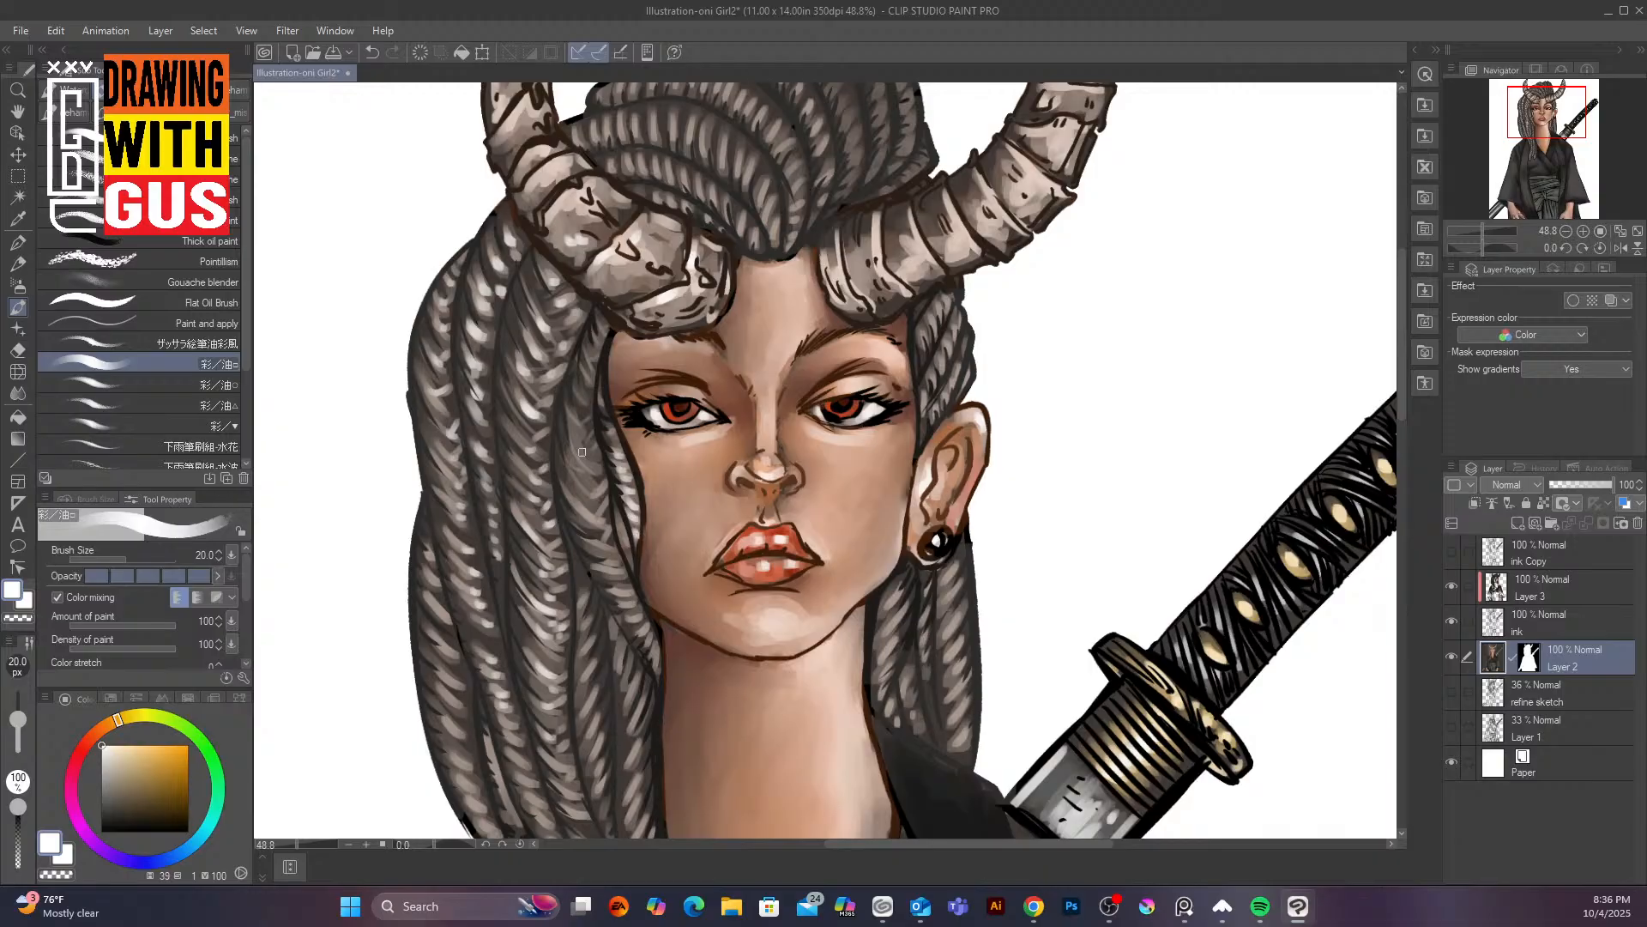
pyautogui.moveTo(576, 448); pyautogui.dragTo(592, 465)
pyautogui.moveTo(601, 341); pyautogui.dragTo(606, 330)
pyautogui.moveTo(792, 465); pyautogui.dragTo(799, 472)
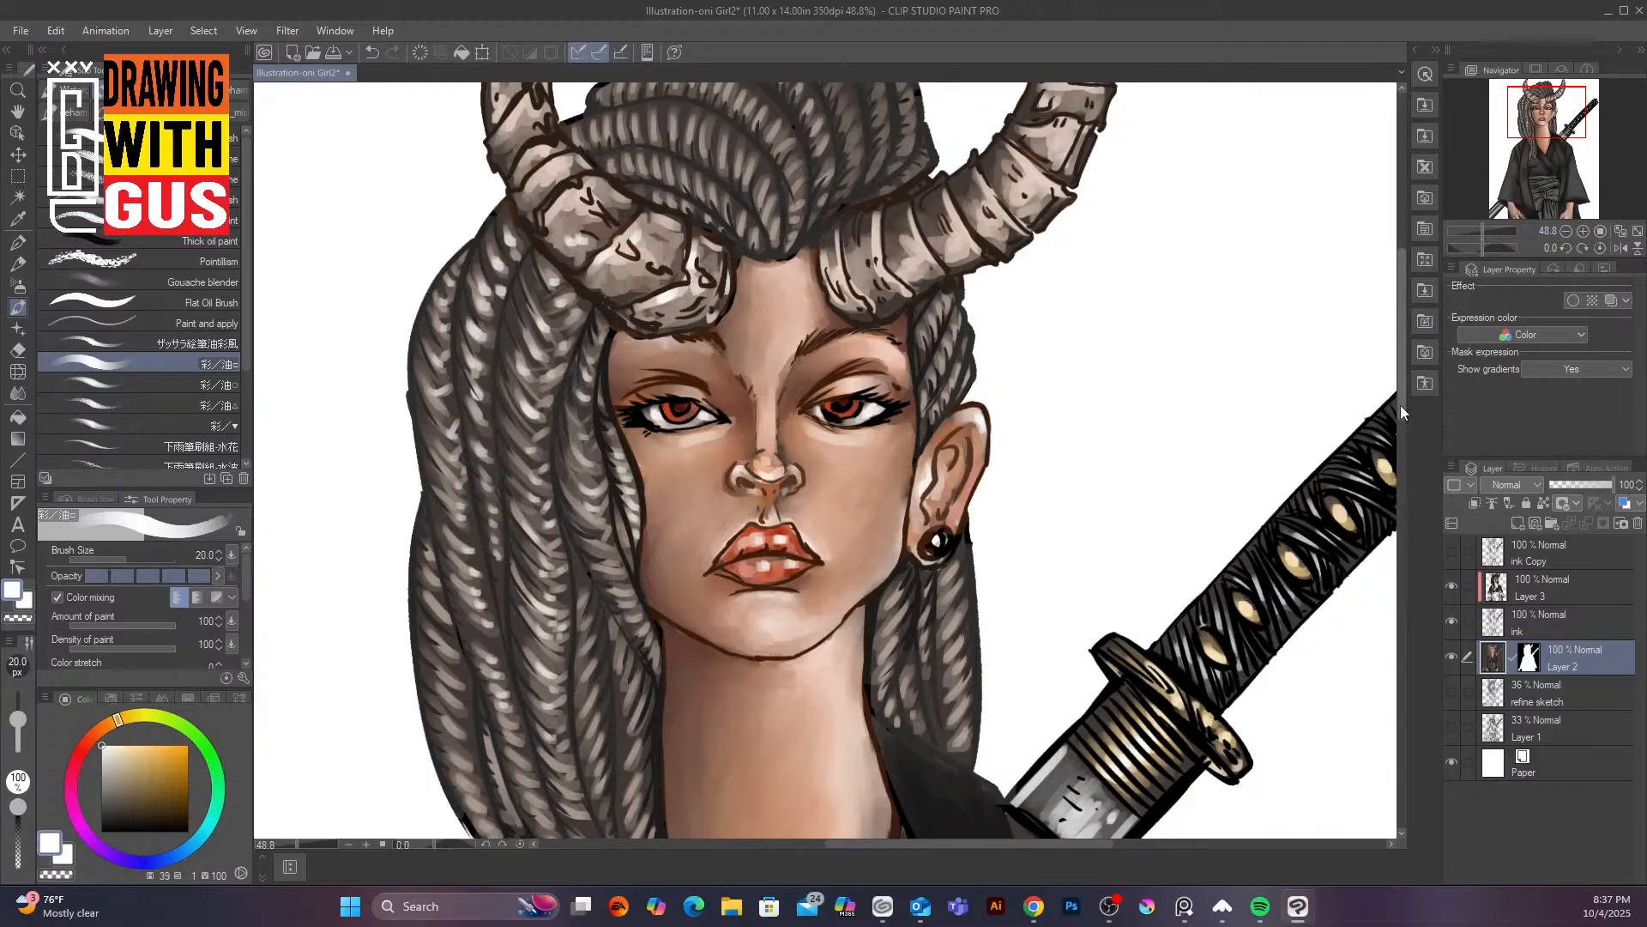
# Paint near-white highlights on the braided segments of the dreadlocks gathered on top of the head
pyautogui.scroll(4, 1401, 405)
pyautogui.scroll(-6, 1403, 360)
pyautogui.scroll(3, 1405, 403)
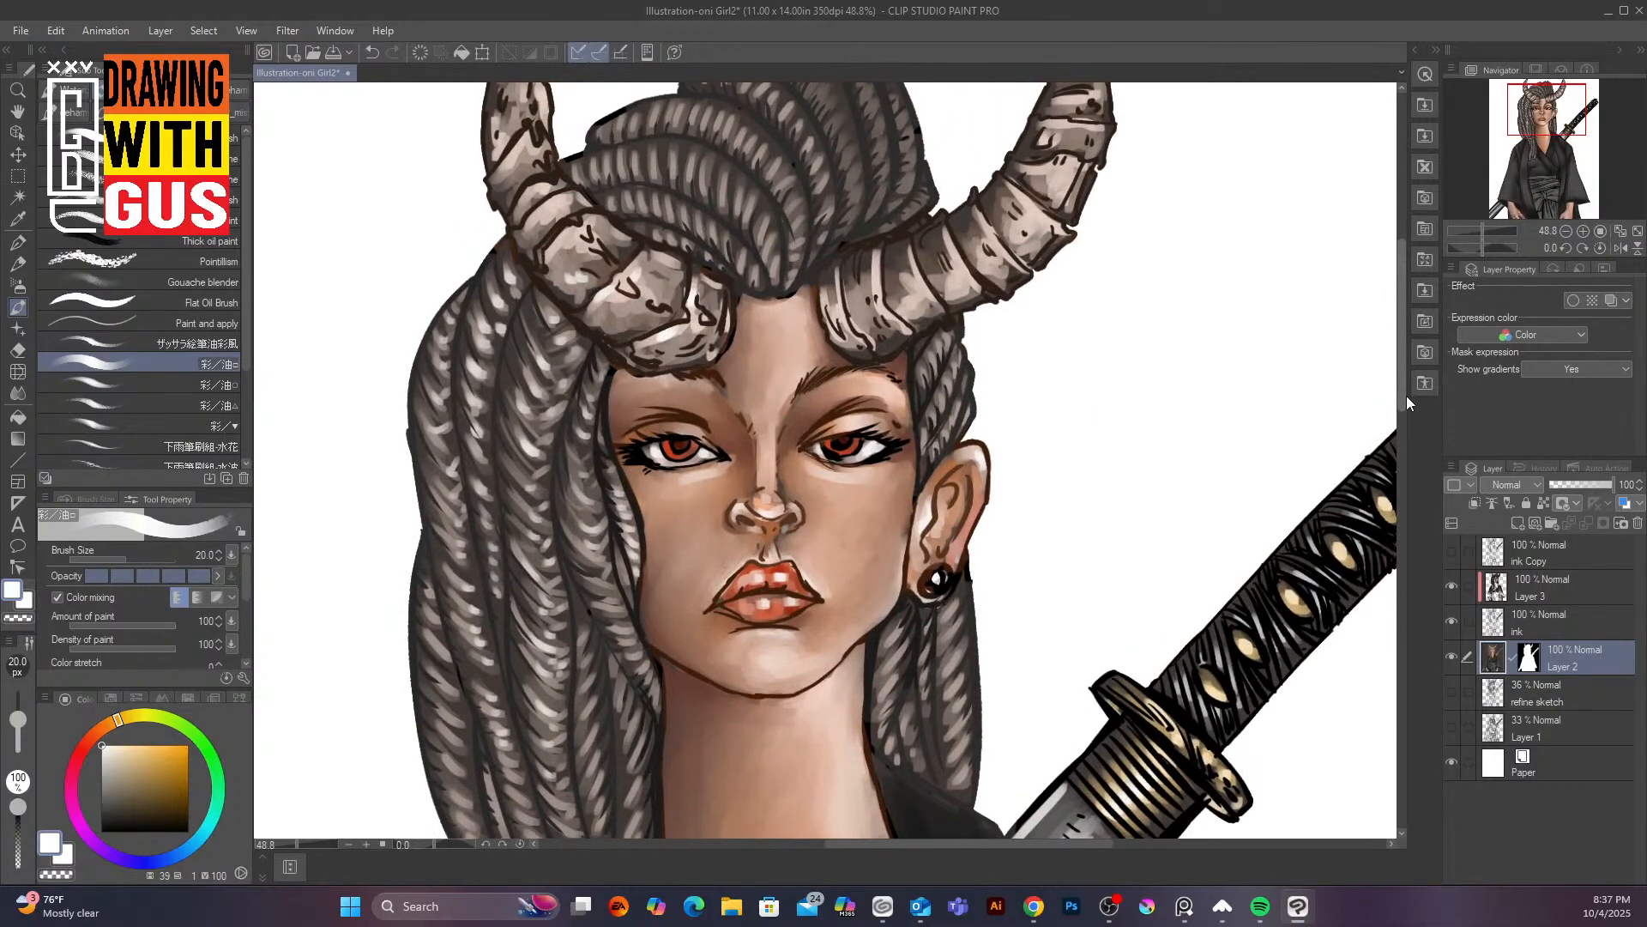
pyautogui.scroll(-4, 1407, 411)
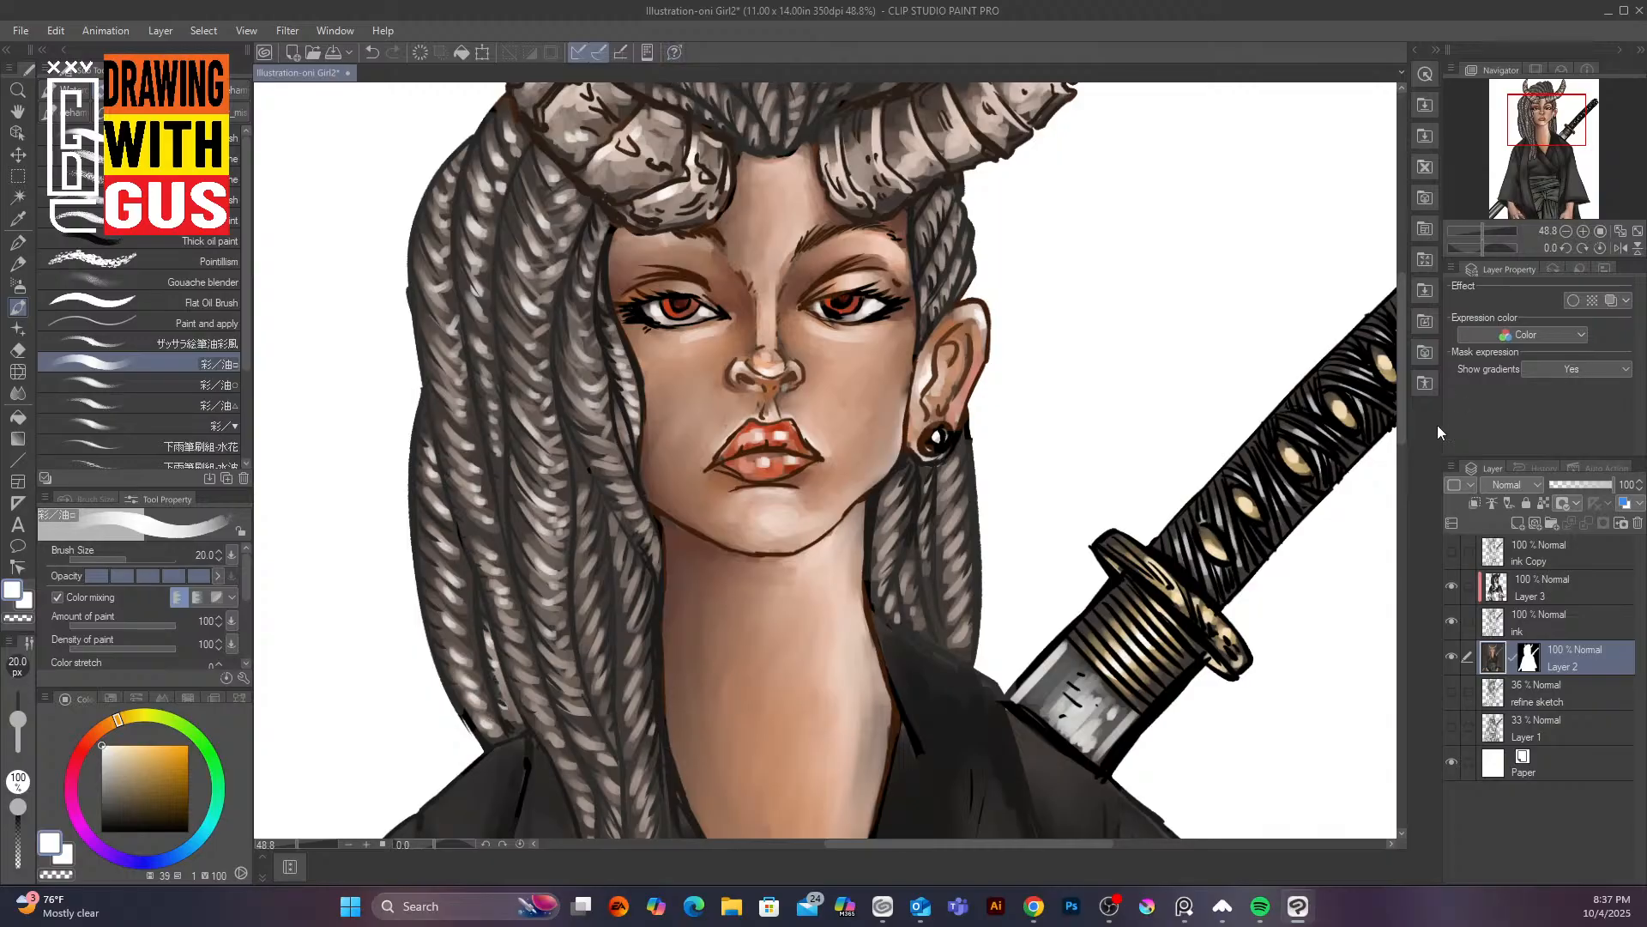
pyautogui.moveTo(1401, 376); pyautogui.dragTo(1402, 314)
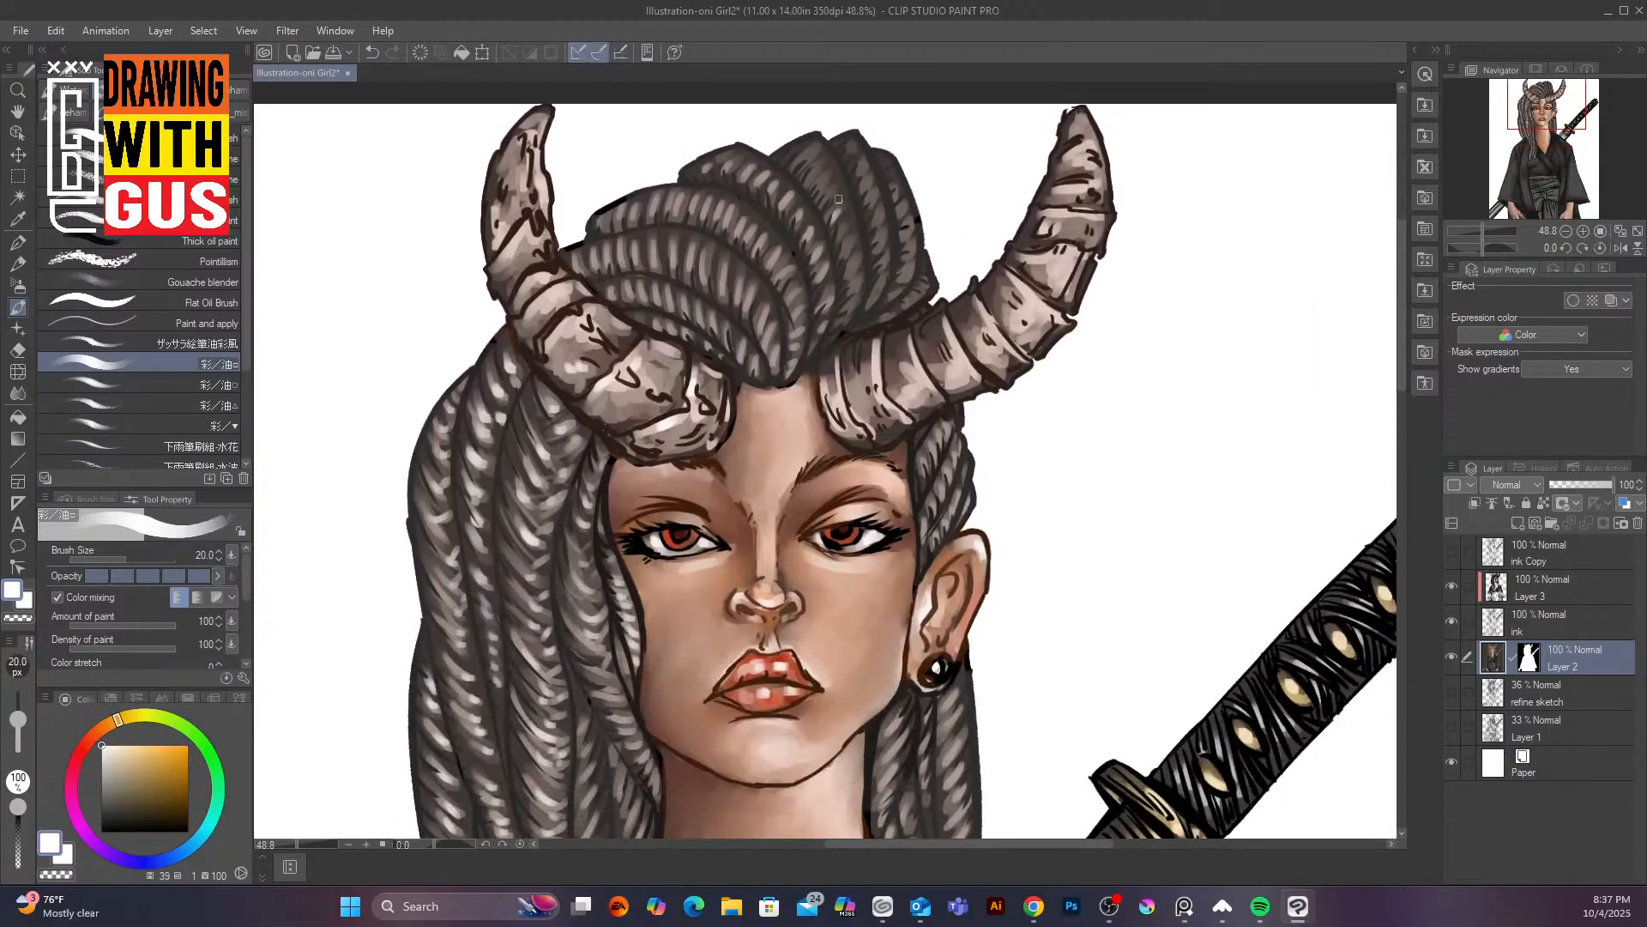
pyautogui.moveTo(817, 147); pyautogui.dragTo(808, 161)
pyautogui.moveTo(849, 230); pyautogui.dragTo(844, 238)
pyautogui.moveTo(819, 248); pyautogui.dragTo(808, 232)
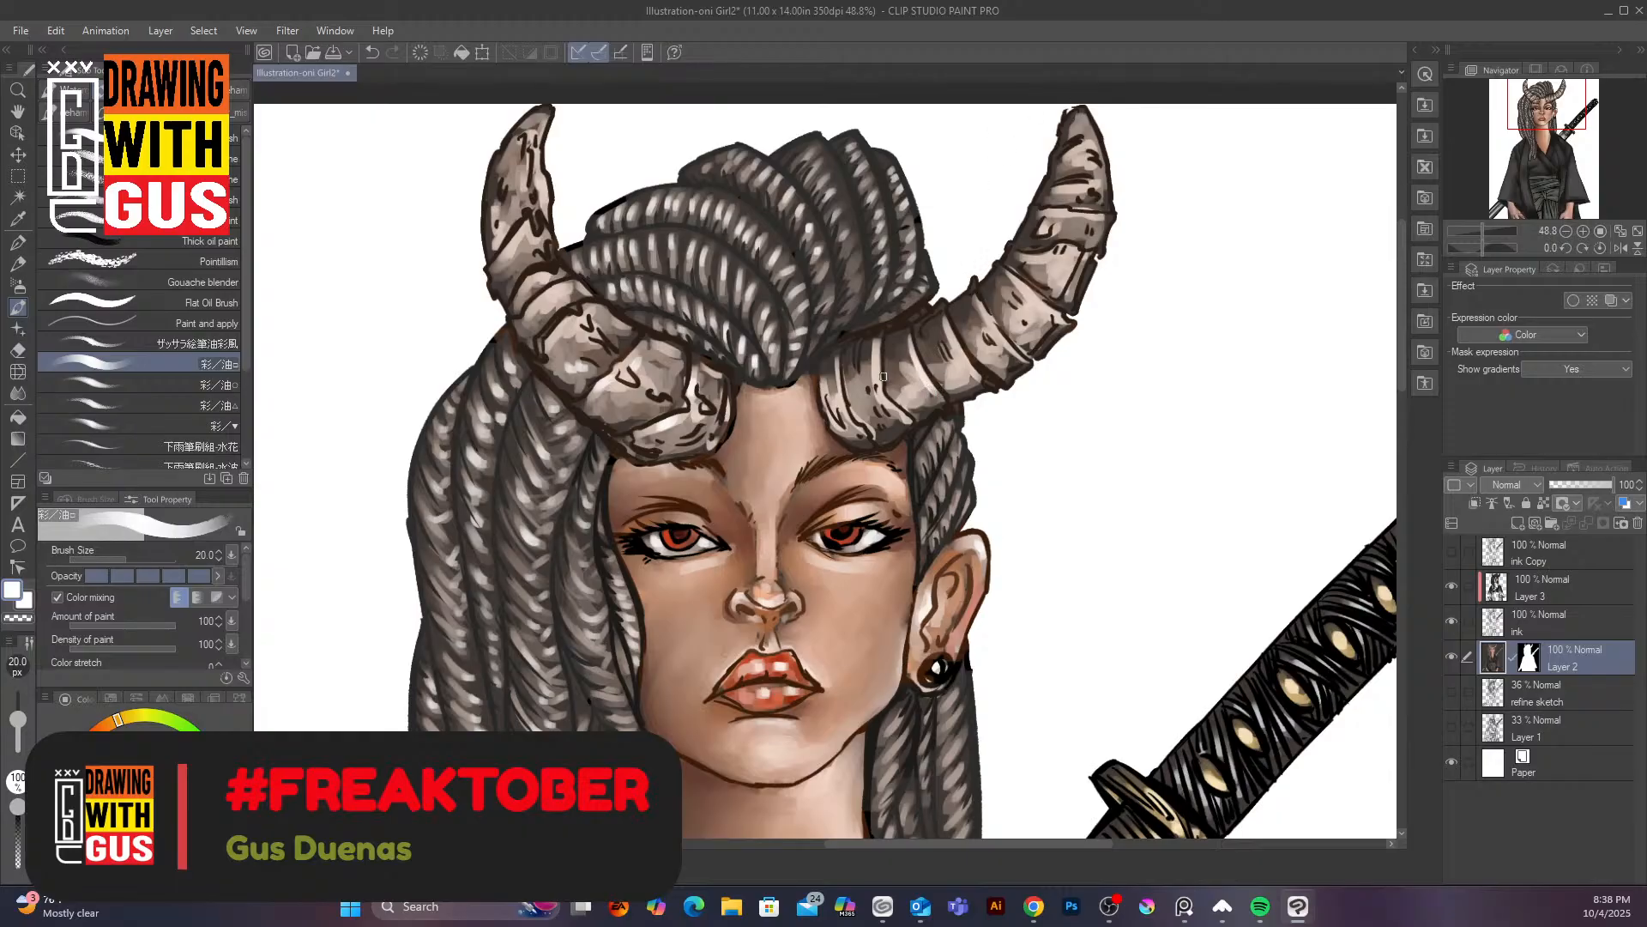
# Paint near-white highlights across the ridges of both horns
pyautogui.moveTo(876, 369)
pyautogui.mouseDown()
pyautogui.moveTo(896, 410)
pyautogui.moveTo(859, 434)
pyautogui.mouseUp()
pyautogui.moveTo(946, 326)
pyautogui.mouseDown()
pyautogui.moveTo(976, 373)
pyautogui.moveTo(958, 380)
pyautogui.mouseUp()
pyautogui.moveTo(983, 307); pyautogui.dragTo(1007, 356)
pyautogui.moveTo(1011, 274)
pyautogui.mouseDown()
pyautogui.moveTo(1054, 312)
pyautogui.moveTo(1040, 326)
pyautogui.moveTo(1041, 310)
pyautogui.mouseUp()
pyautogui.moveTo(1074, 256)
pyautogui.mouseDown()
pyautogui.moveTo(1064, 285)
pyautogui.moveTo(1088, 226)
pyautogui.mouseUp()
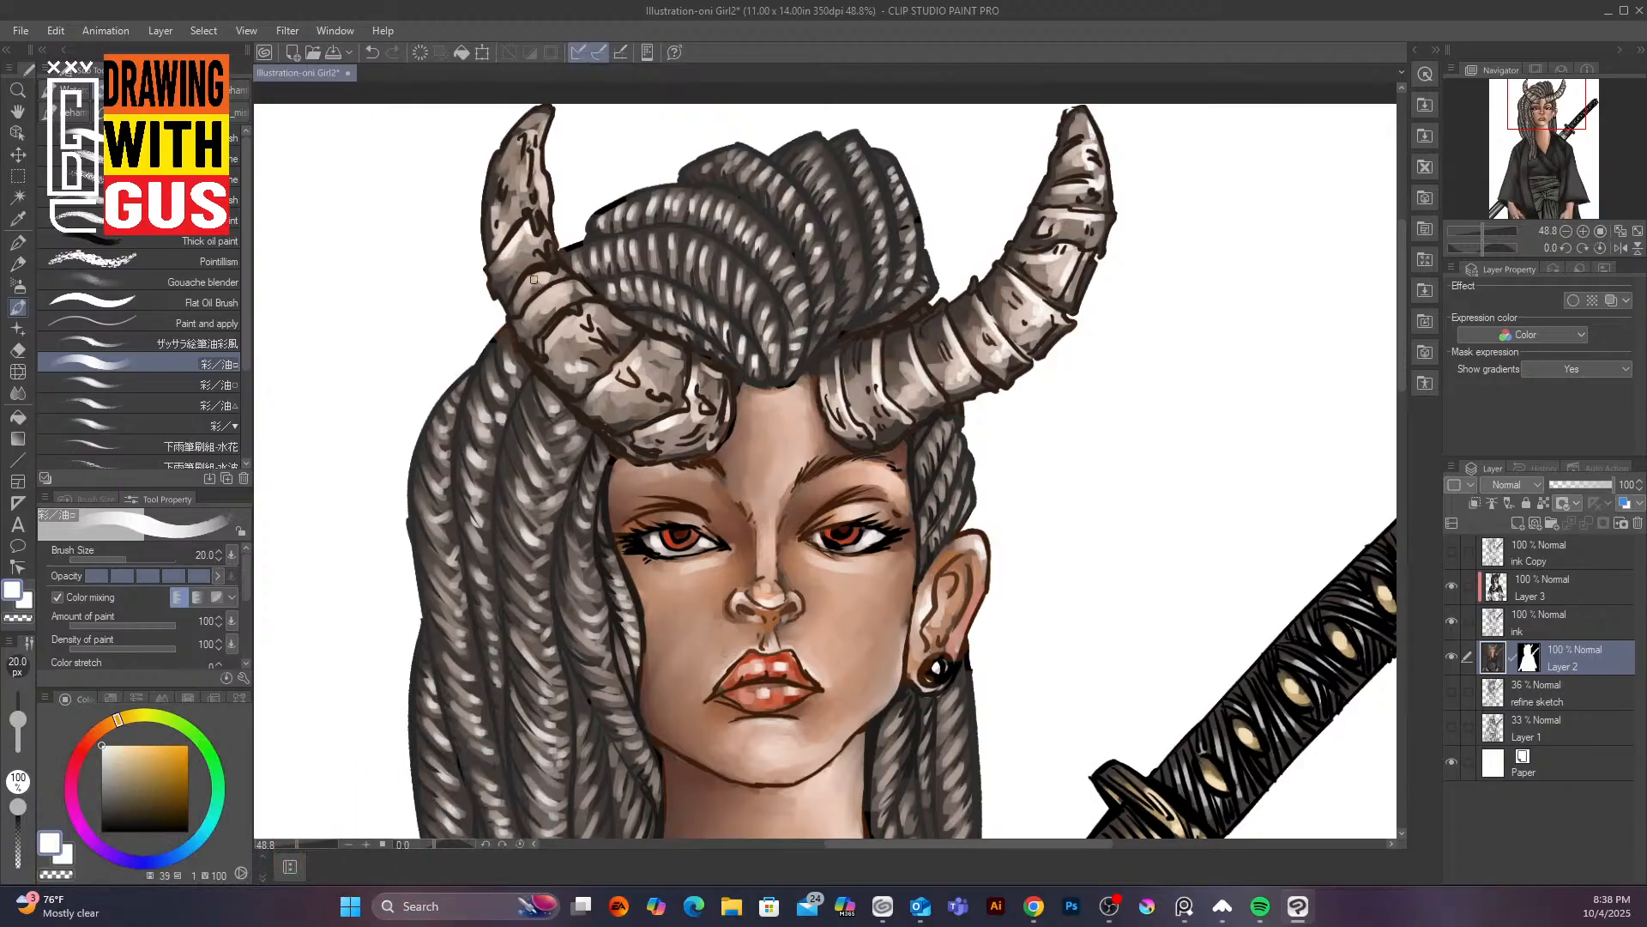
pyautogui.moveTo(534, 280)
pyautogui.mouseDown()
pyautogui.moveTo(584, 290)
pyautogui.moveTo(597, 337)
pyautogui.moveTo(619, 341)
pyautogui.mouseUp()
pyautogui.click(600, 55)
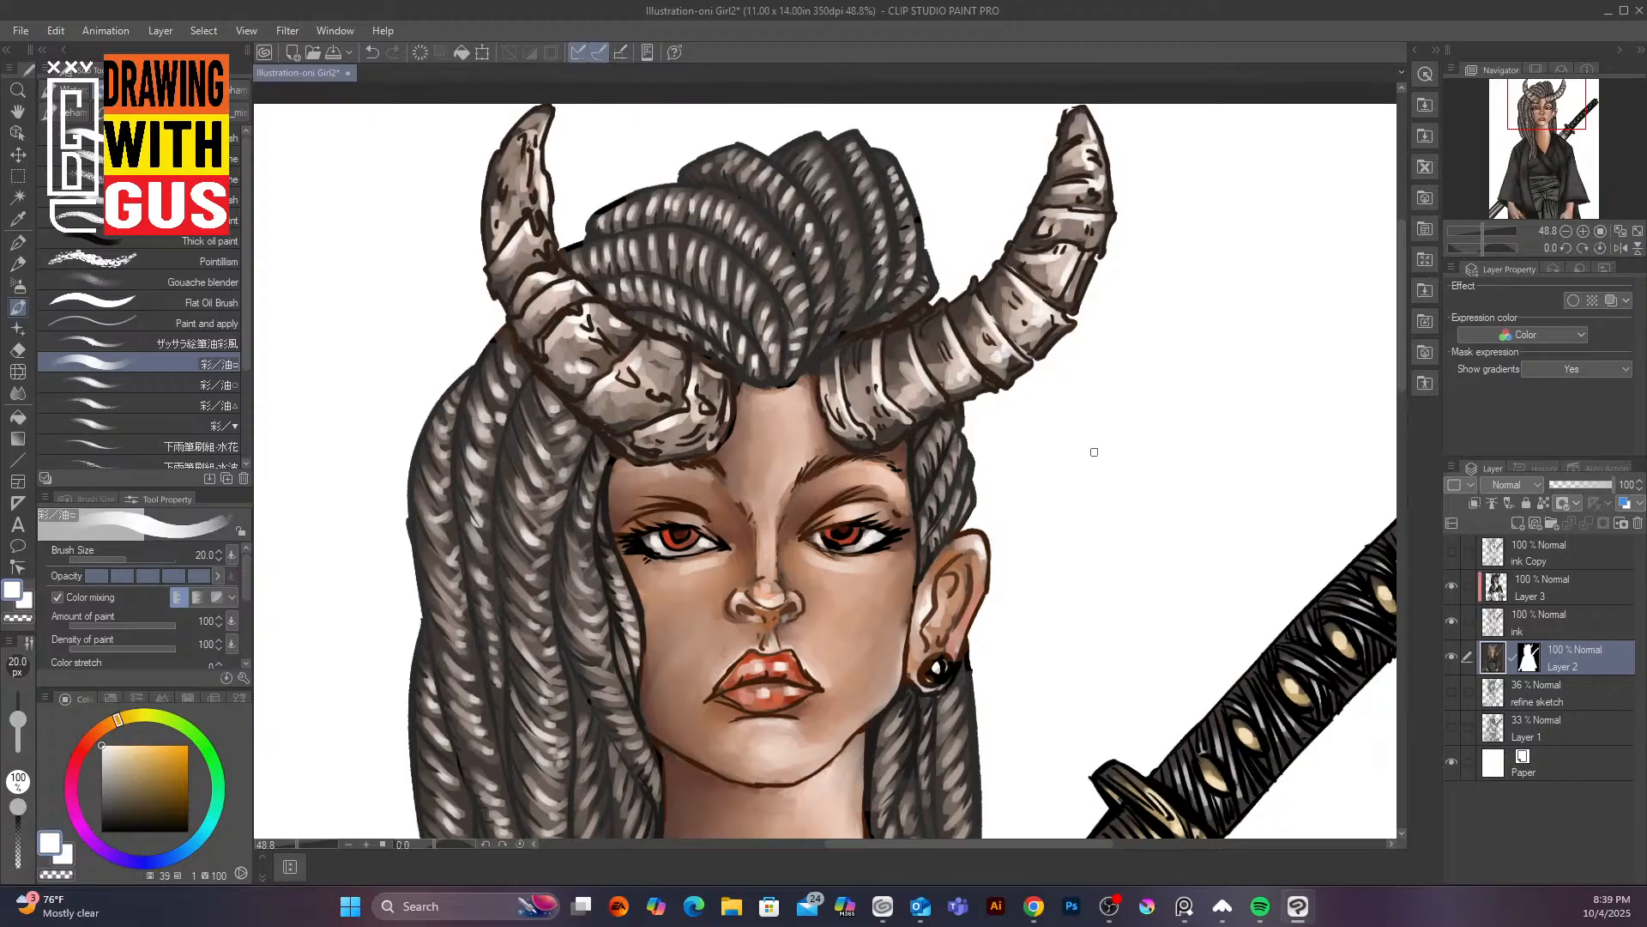
# Mark Layer 2 with the red palette colour and view the whole illustration at 12.5%
pyautogui.scroll(-5, 1094, 452)
pyautogui.click(1454, 485)
pyautogui.moveTo(1400, 443); pyautogui.dragTo(1393, 564)
pyautogui.scroll(-4, 1343, 583)
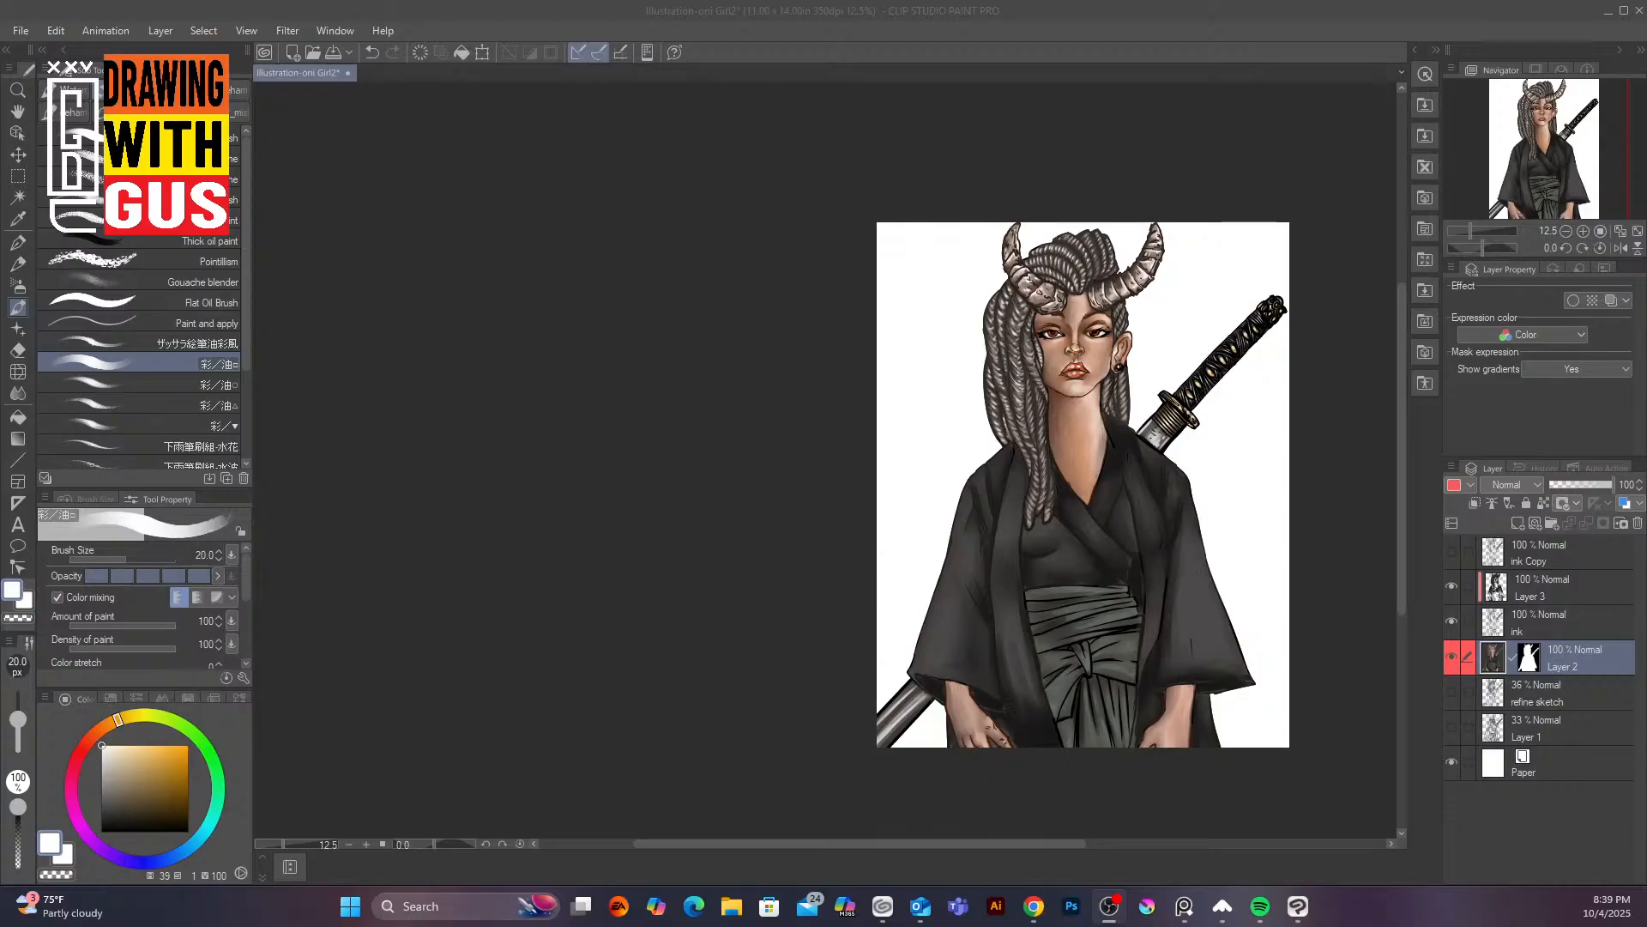
pyautogui.click(995, 716)
pyautogui.press('alt')
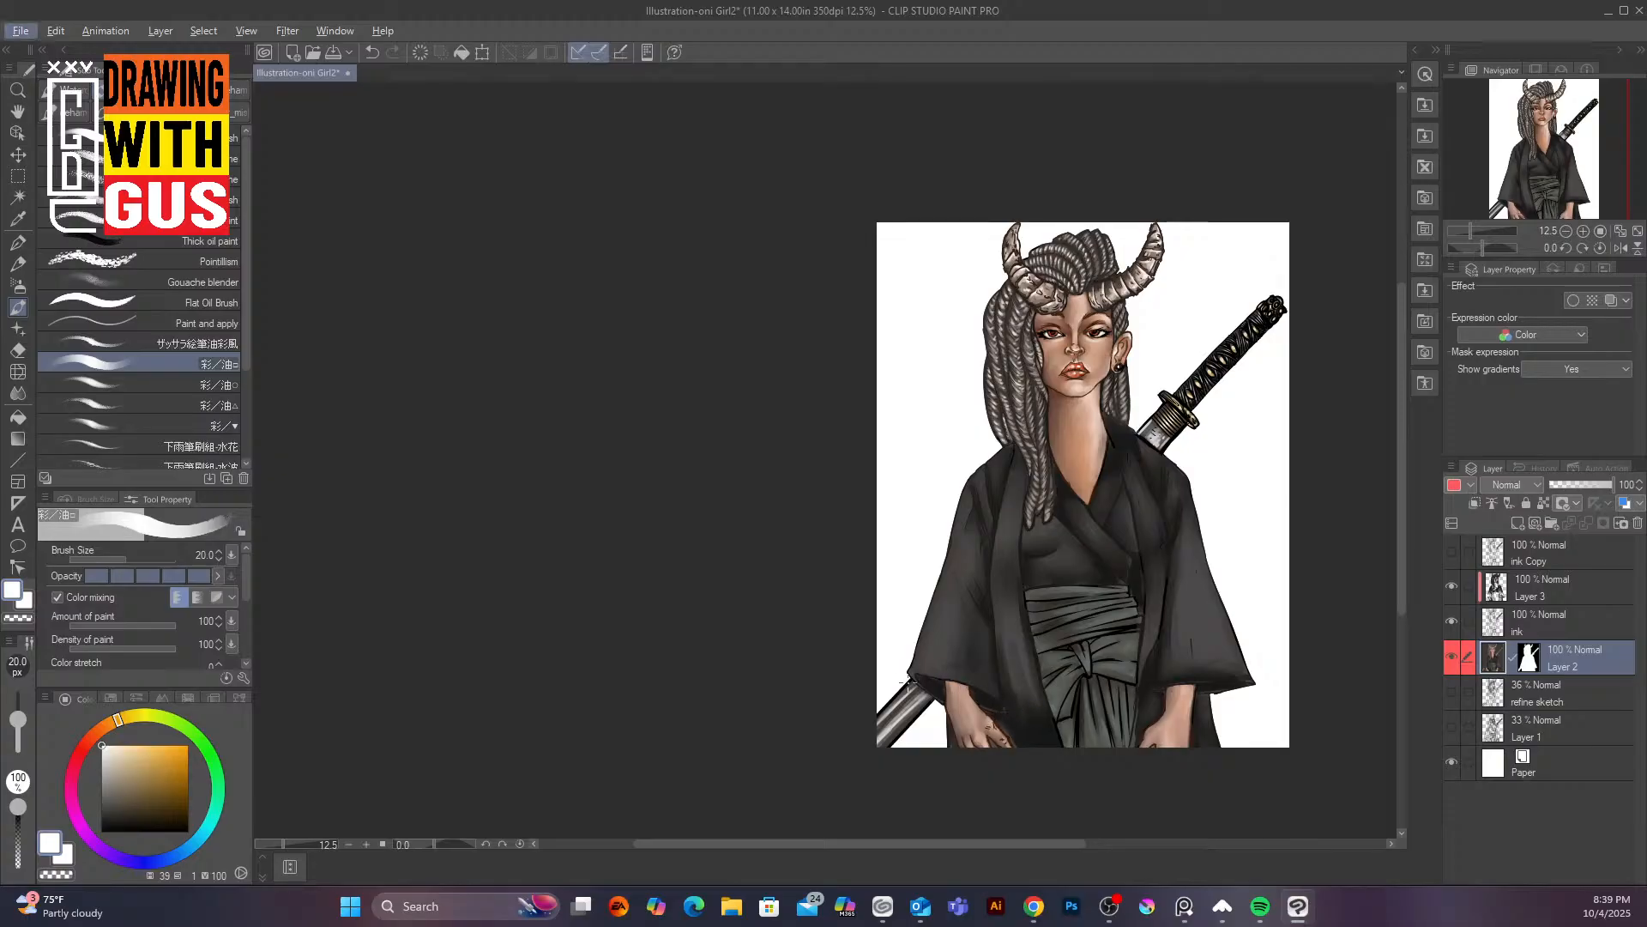
# Add a new raster layer directly above Layer 3
pyautogui.moveTo(839, 691)
pyautogui.mouseDown()
pyautogui.moveTo(688, 614)
pyautogui.moveTo(478, 706)
pyautogui.mouseUp()
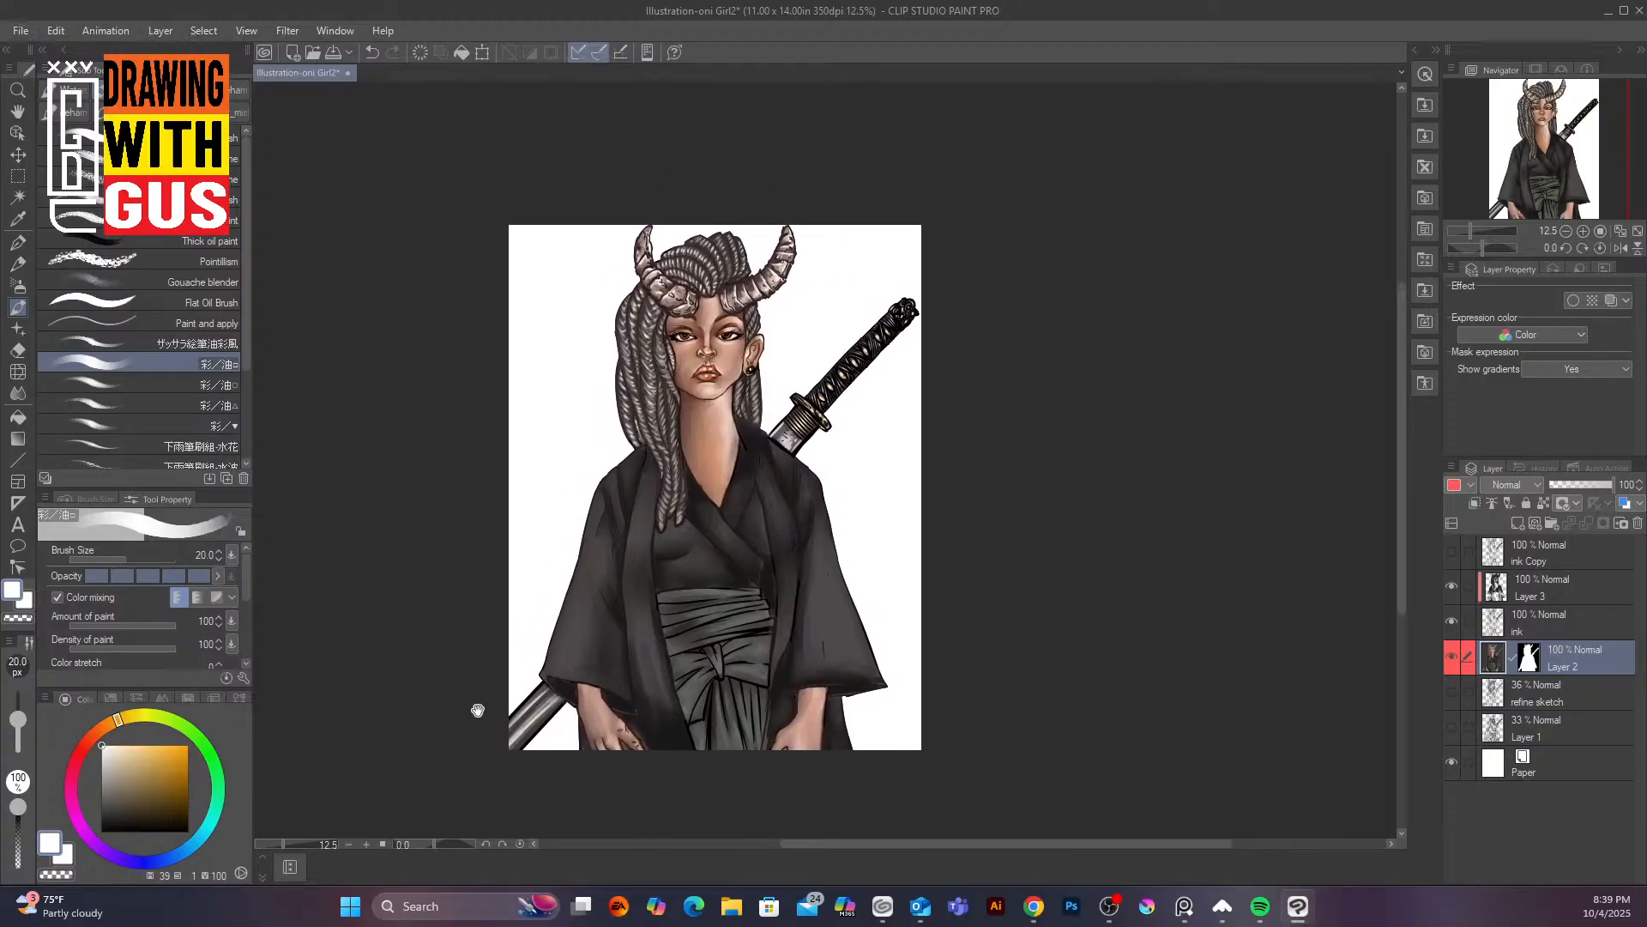
pyautogui.scroll(4, 926, 451)
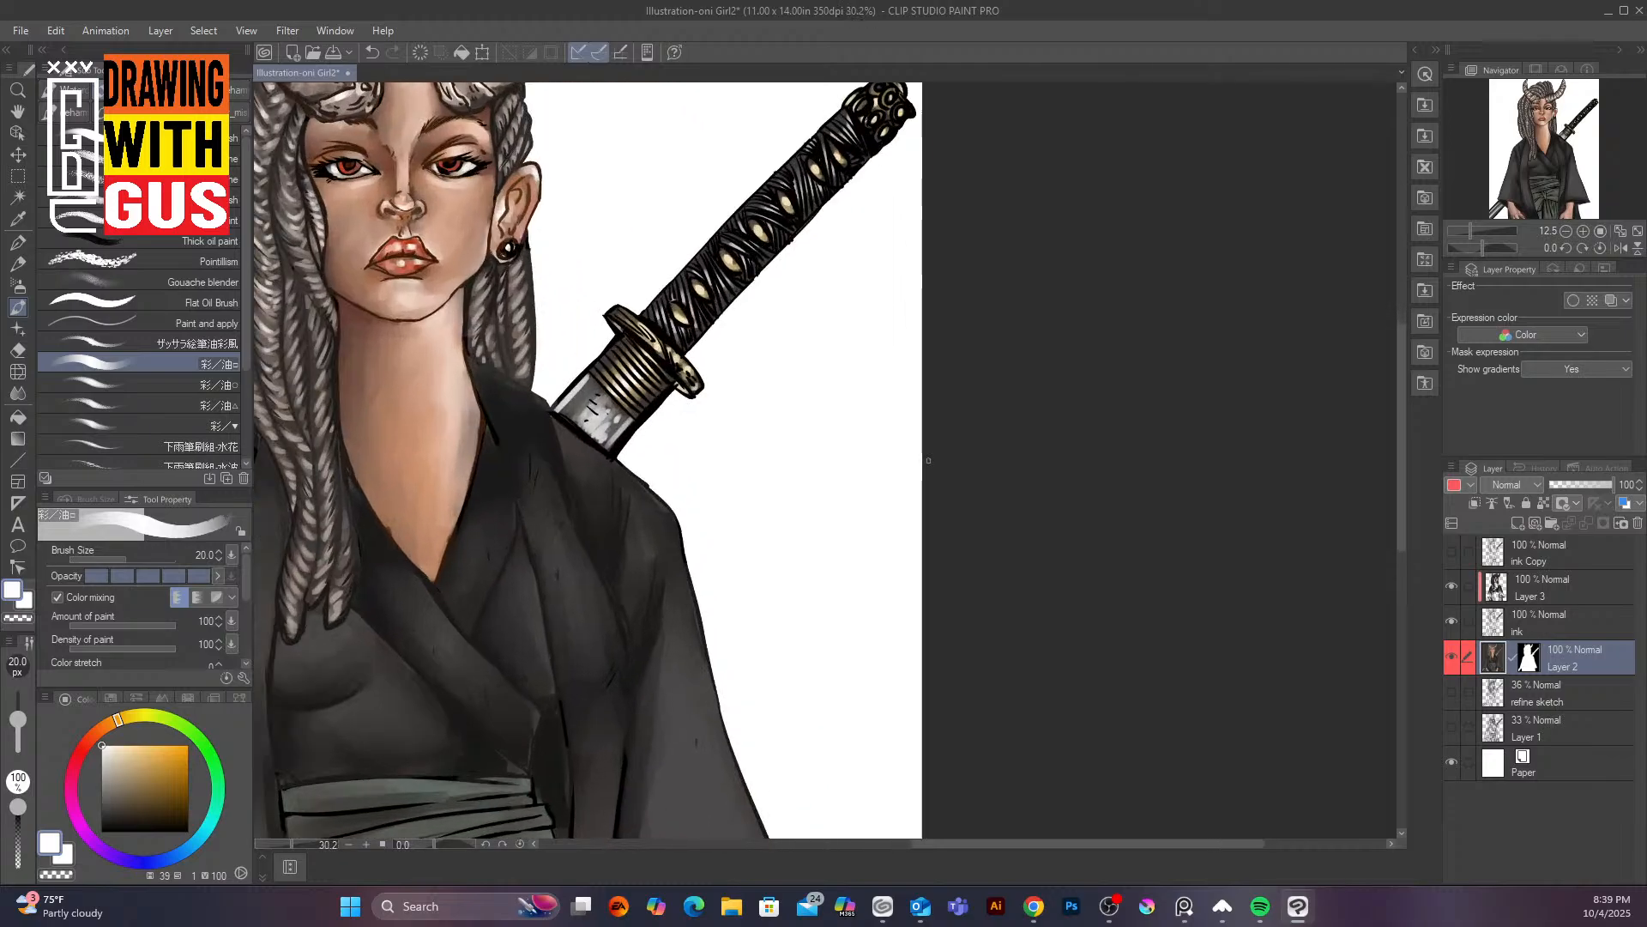
pyautogui.moveTo(628, 536)
pyautogui.mouseDown()
pyautogui.moveTo(944, 566)
pyautogui.moveTo(944, 720)
pyautogui.moveTo(886, 583)
pyautogui.moveTo(908, 493)
pyautogui.moveTo(908, 774)
pyautogui.moveTo(888, 381)
pyautogui.moveTo(885, 683)
pyautogui.moveTo(910, 460)
pyautogui.moveTo(909, 683)
pyautogui.mouseUp()
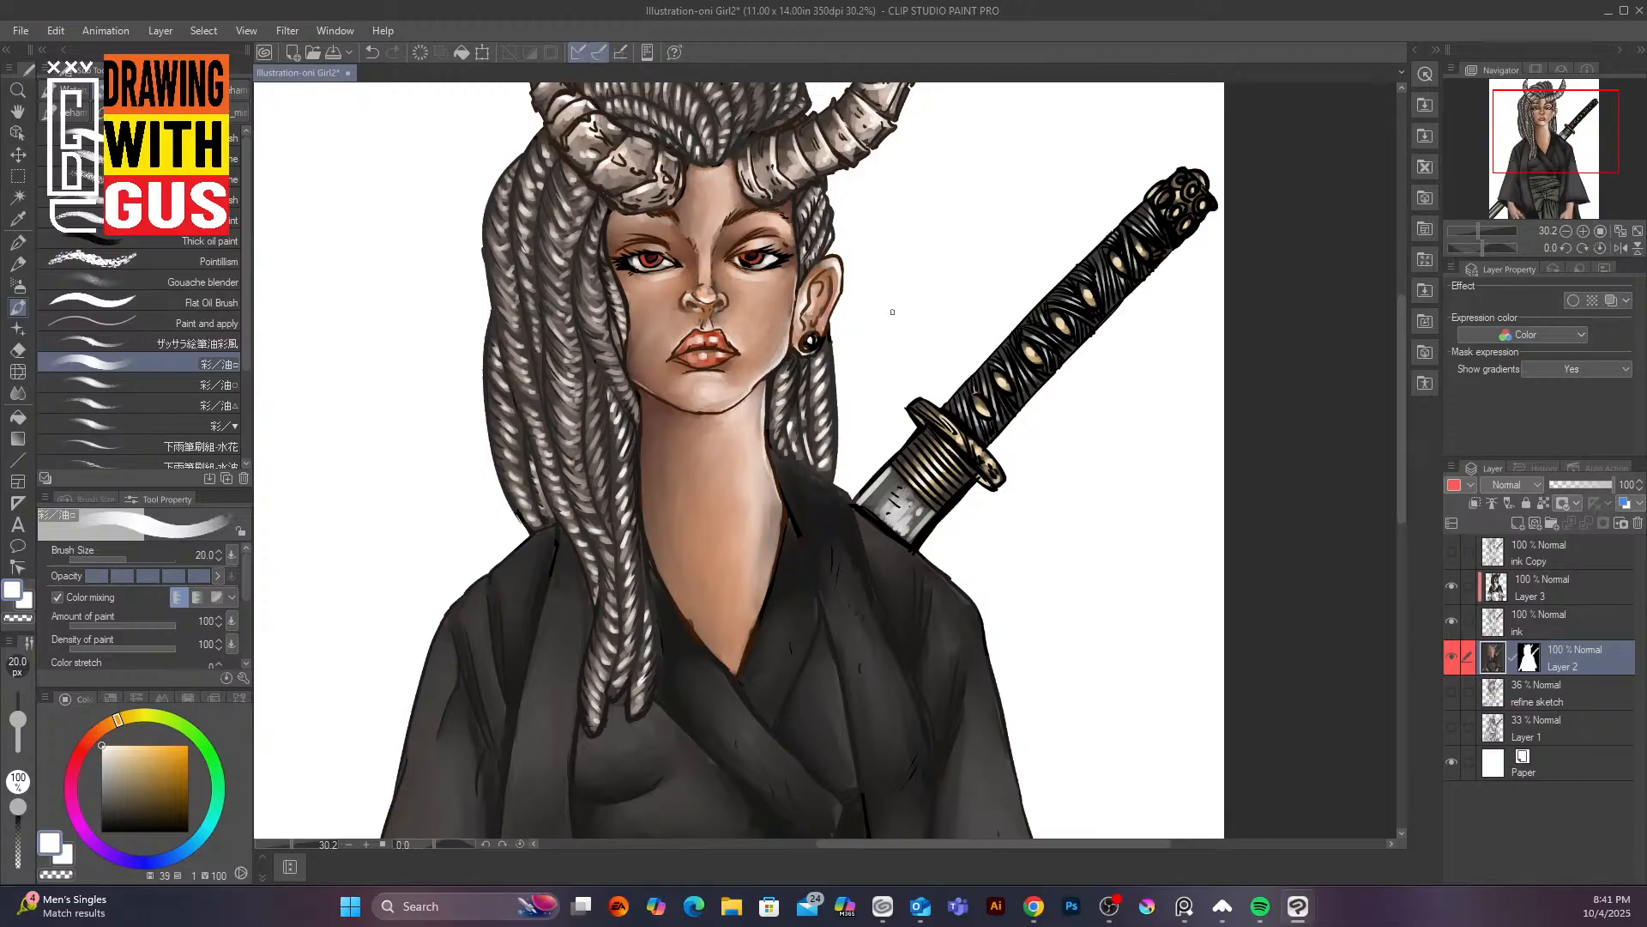
pyautogui.moveTo(1403, 498)
pyautogui.mouseDown()
pyautogui.moveTo(1407, 404)
pyautogui.moveTo(1404, 524)
pyautogui.moveTo(1393, 450)
pyautogui.moveTo(1391, 473)
pyautogui.mouseUp()
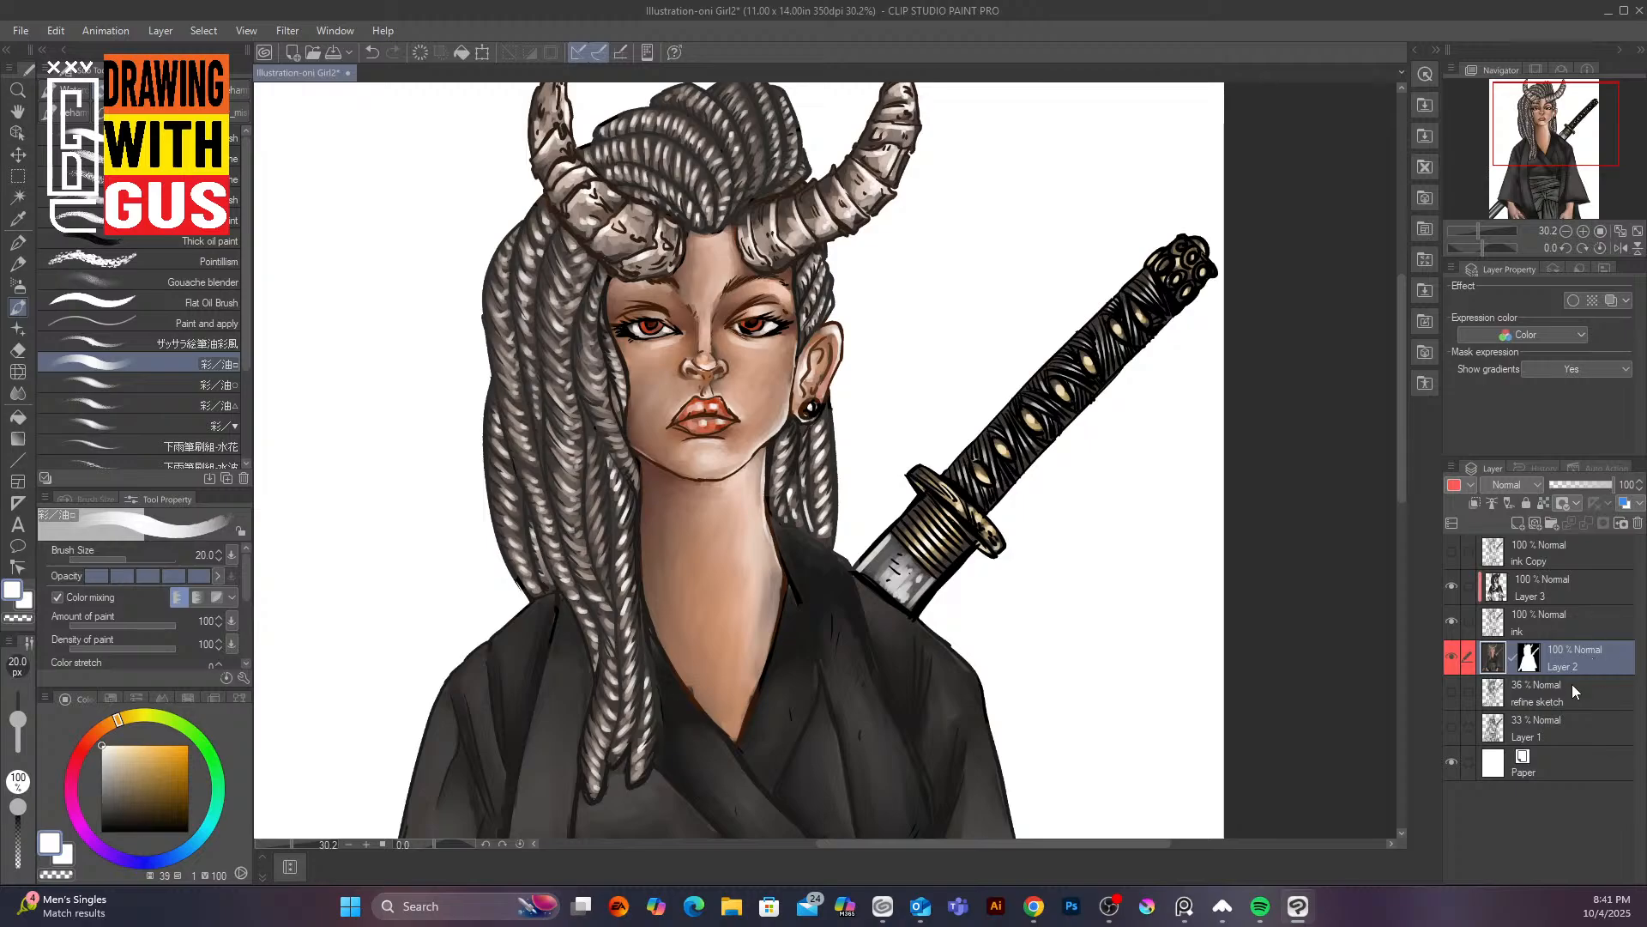
pyautogui.click(1594, 585)
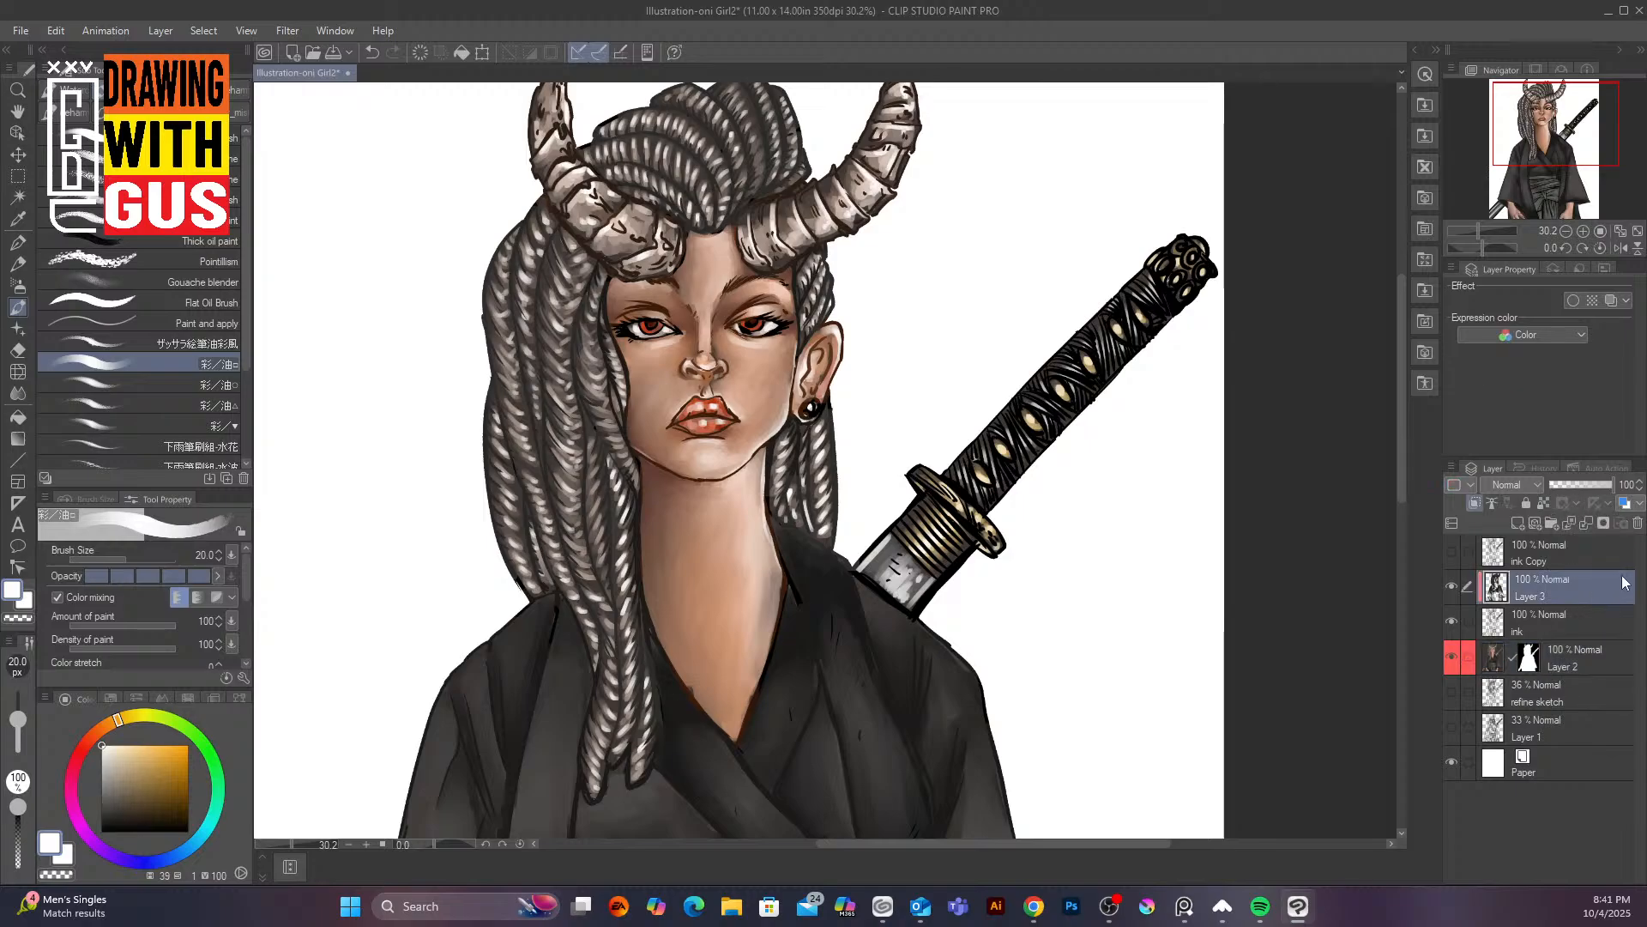
pyautogui.click(1518, 523)
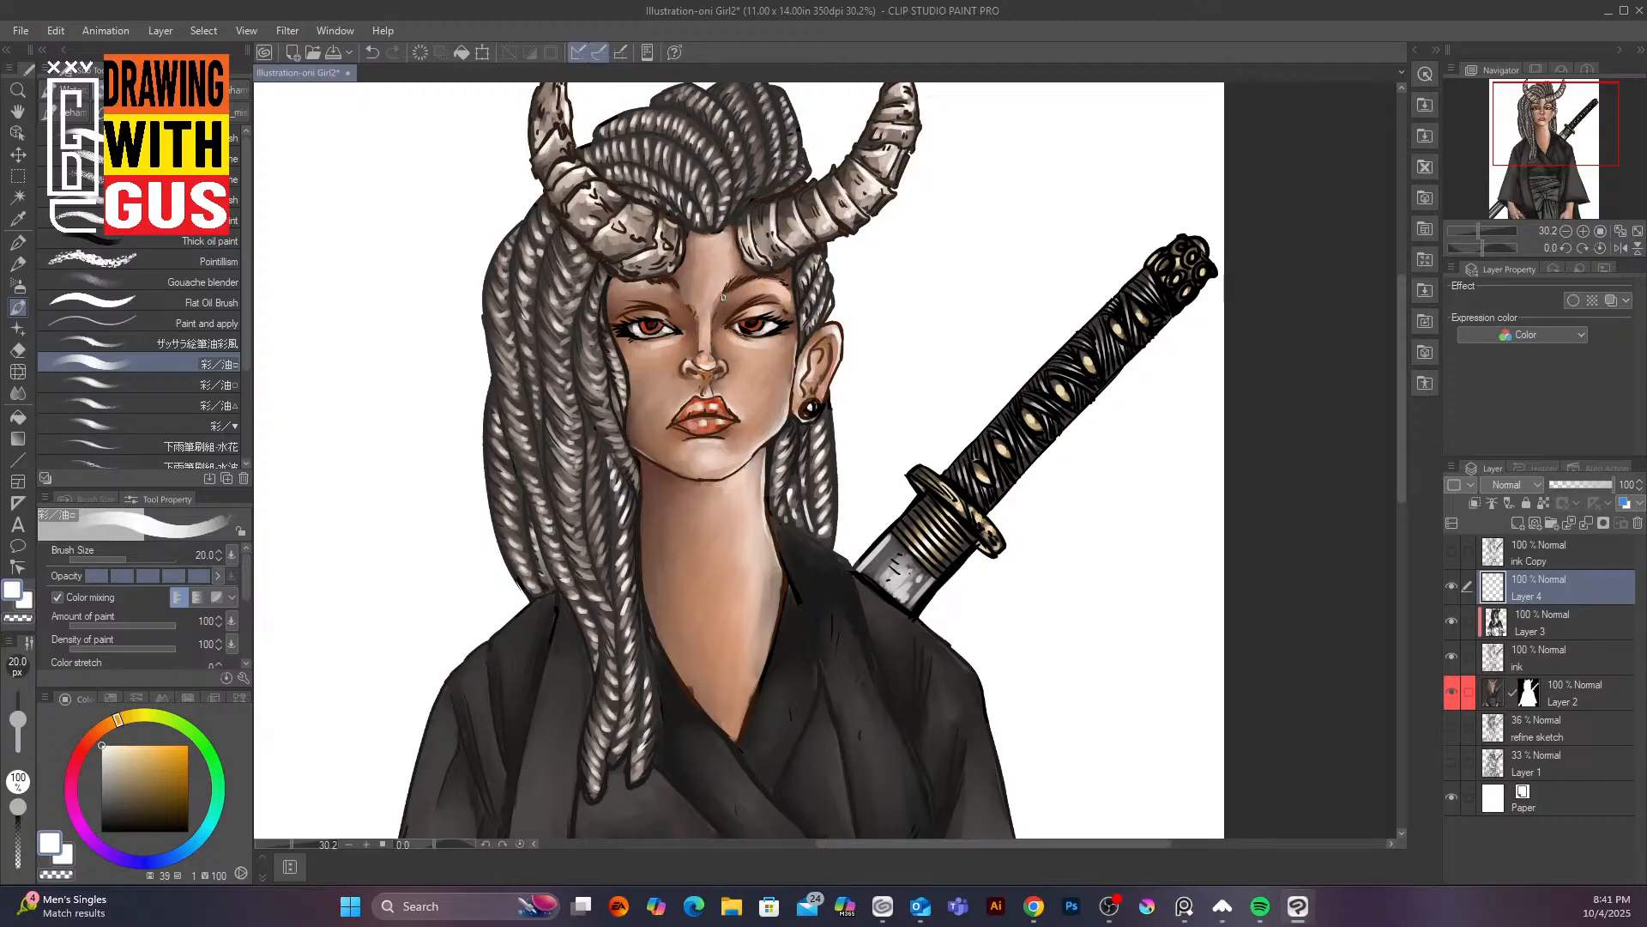
# Save the illustration file under its current name
pyautogui.scroll(5, 721, 305)
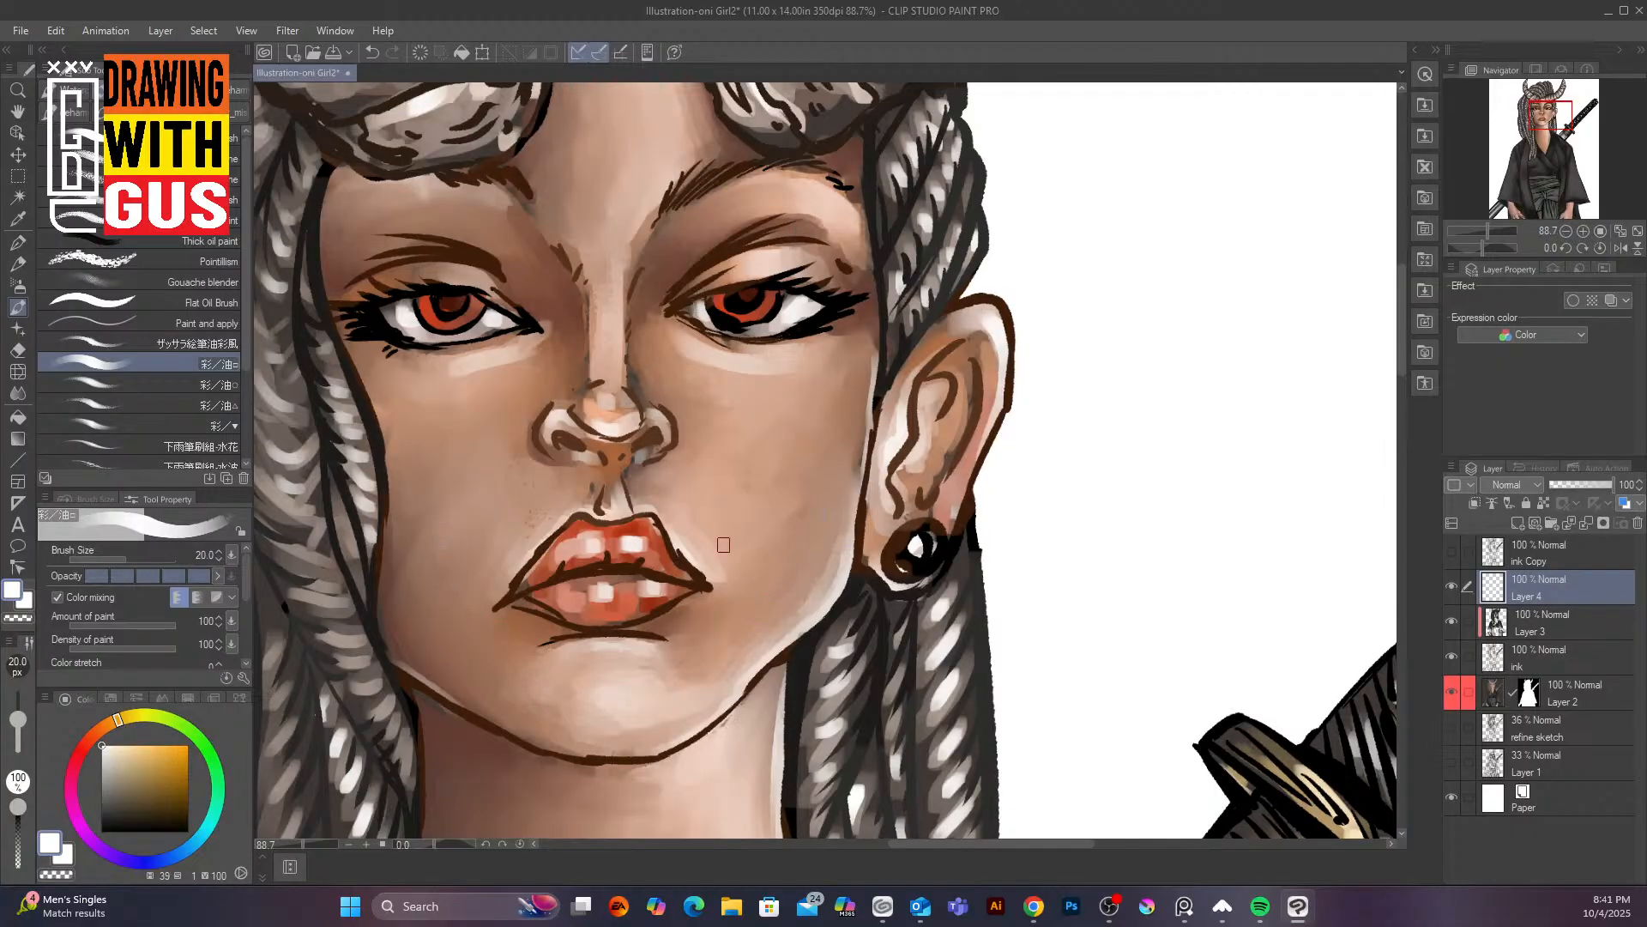
pyautogui.click(20, 30)
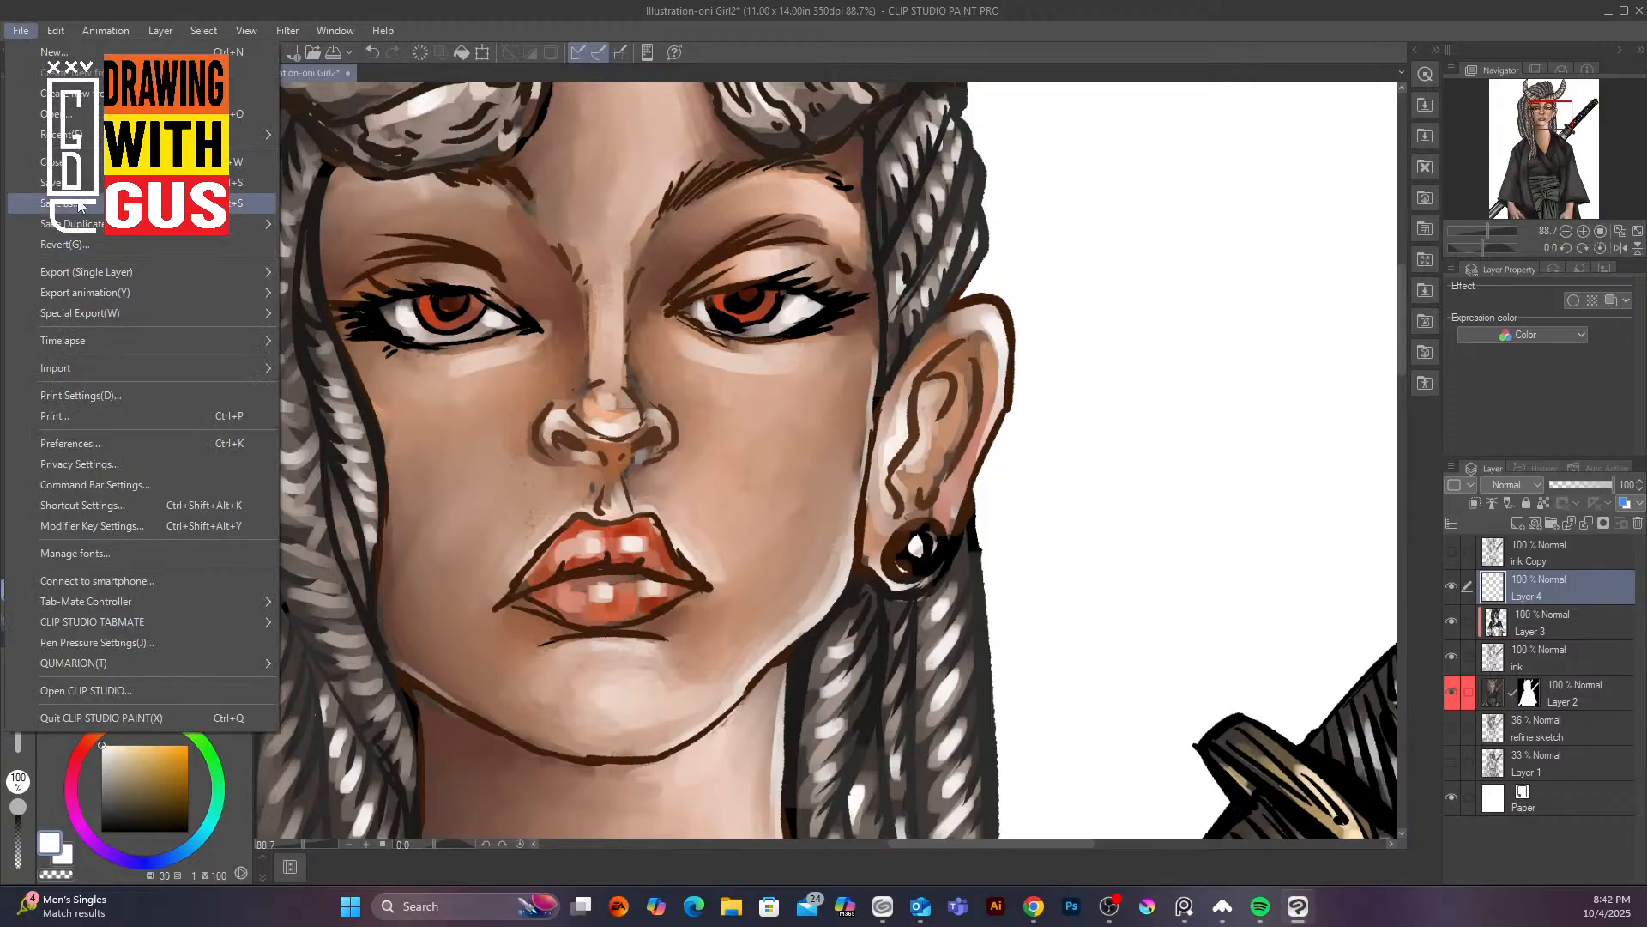
pyautogui.click(60, 182)
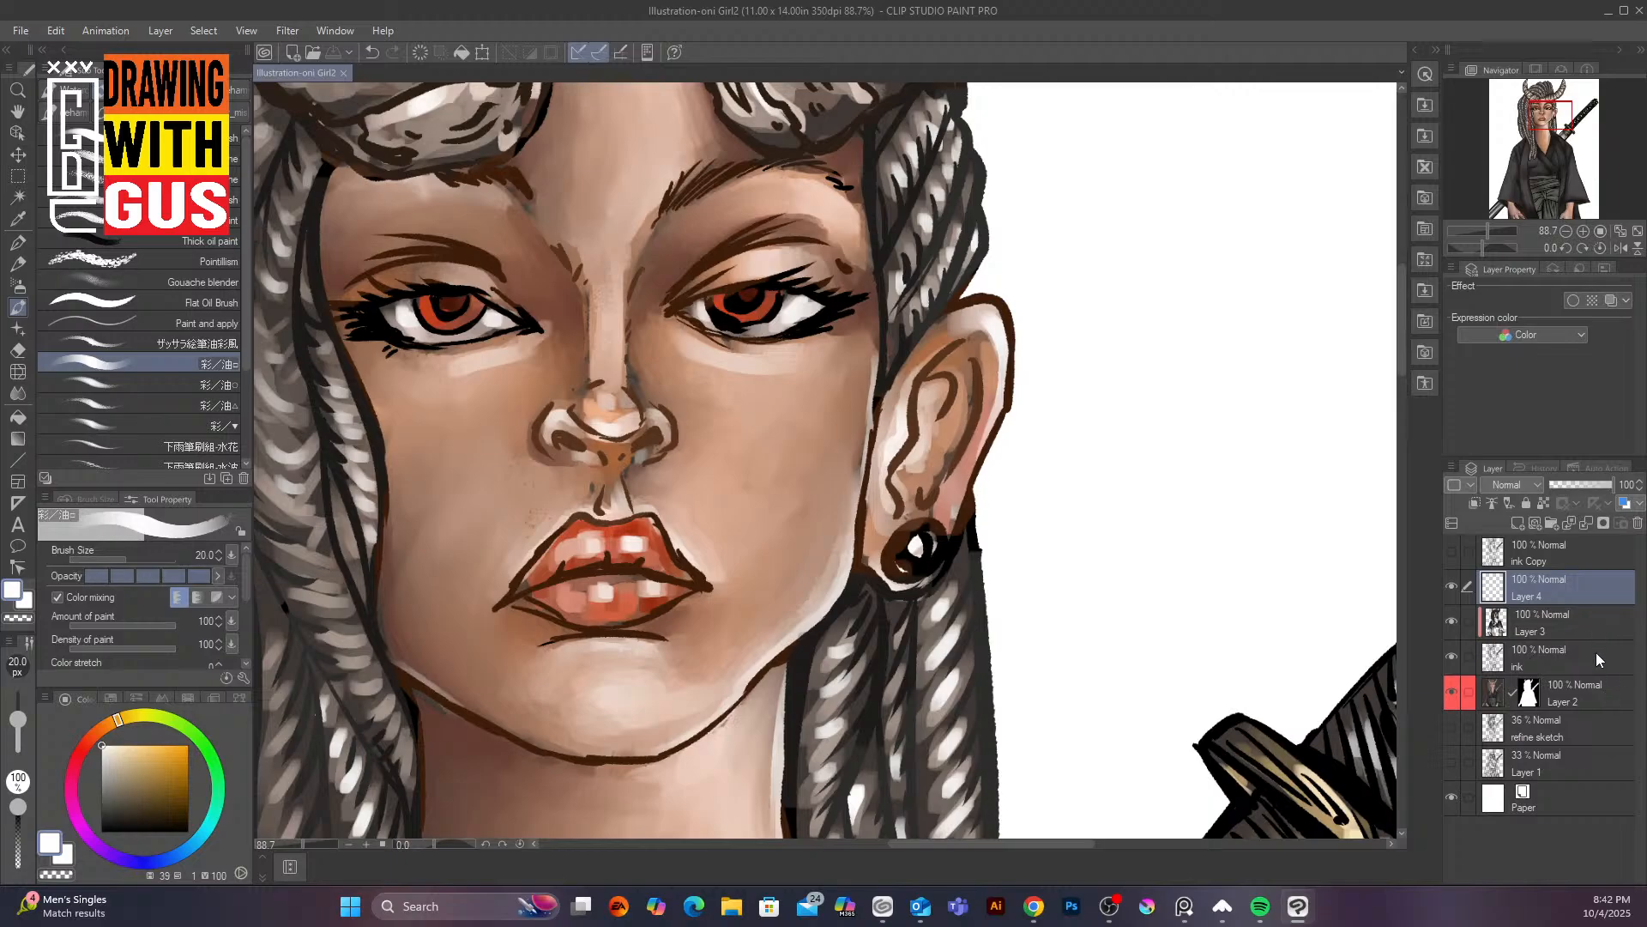
# Review the whole figure and close in on the robe's chest and collar
pyautogui.scroll(-6, 804, 356)
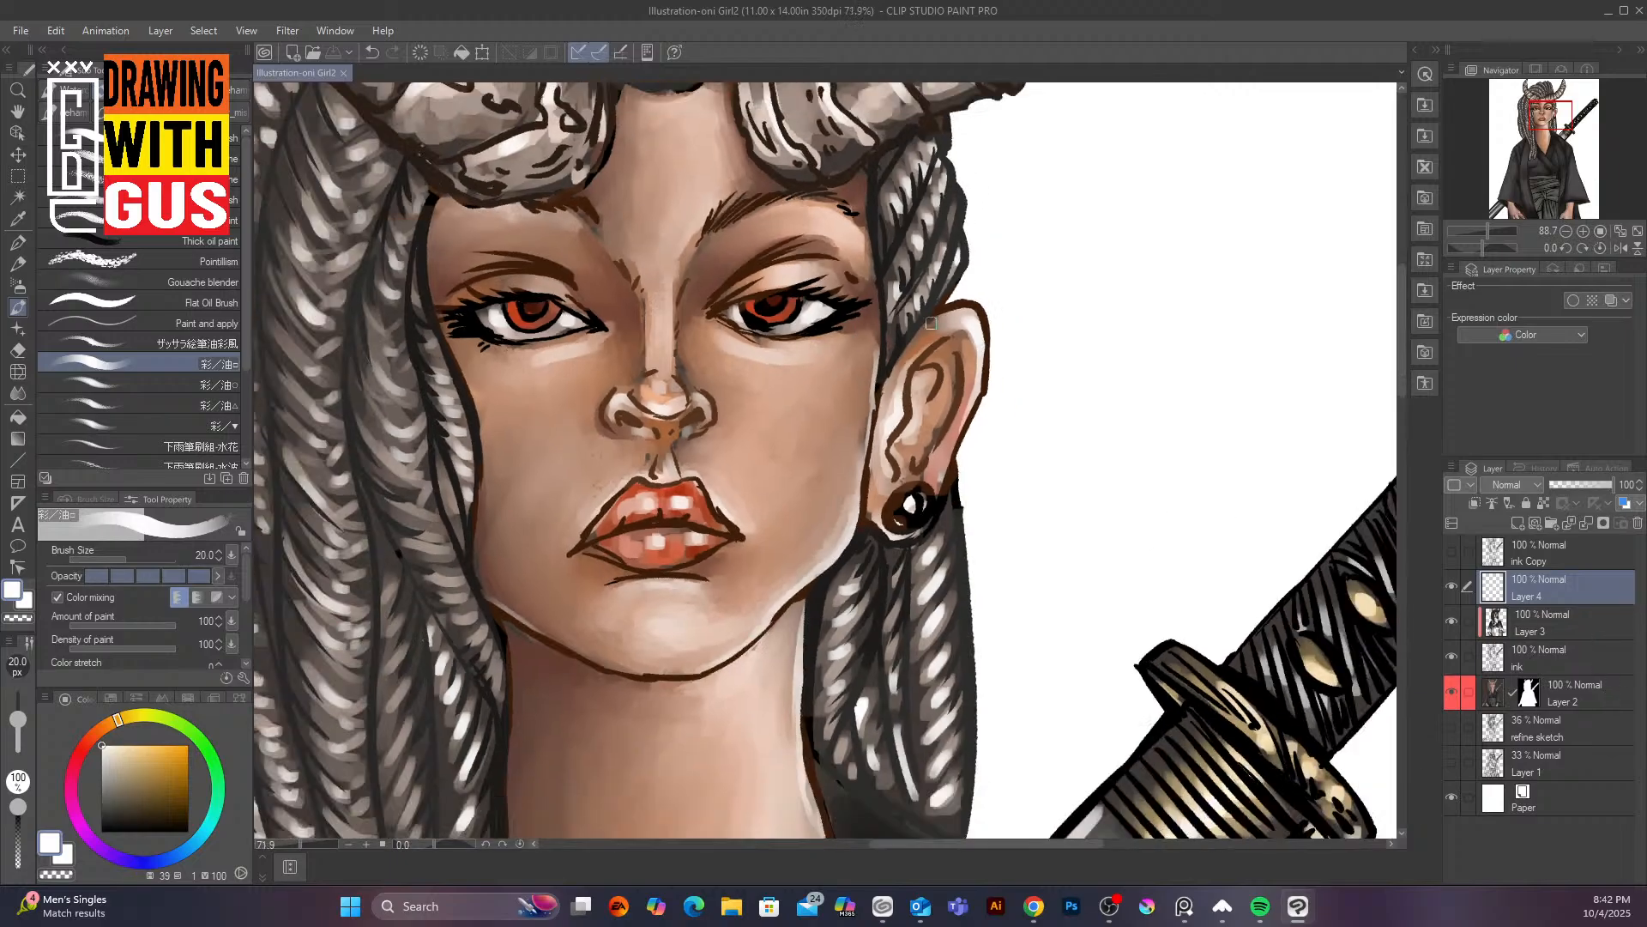
pyautogui.moveTo(1403, 465); pyautogui.dragTo(1400, 424)
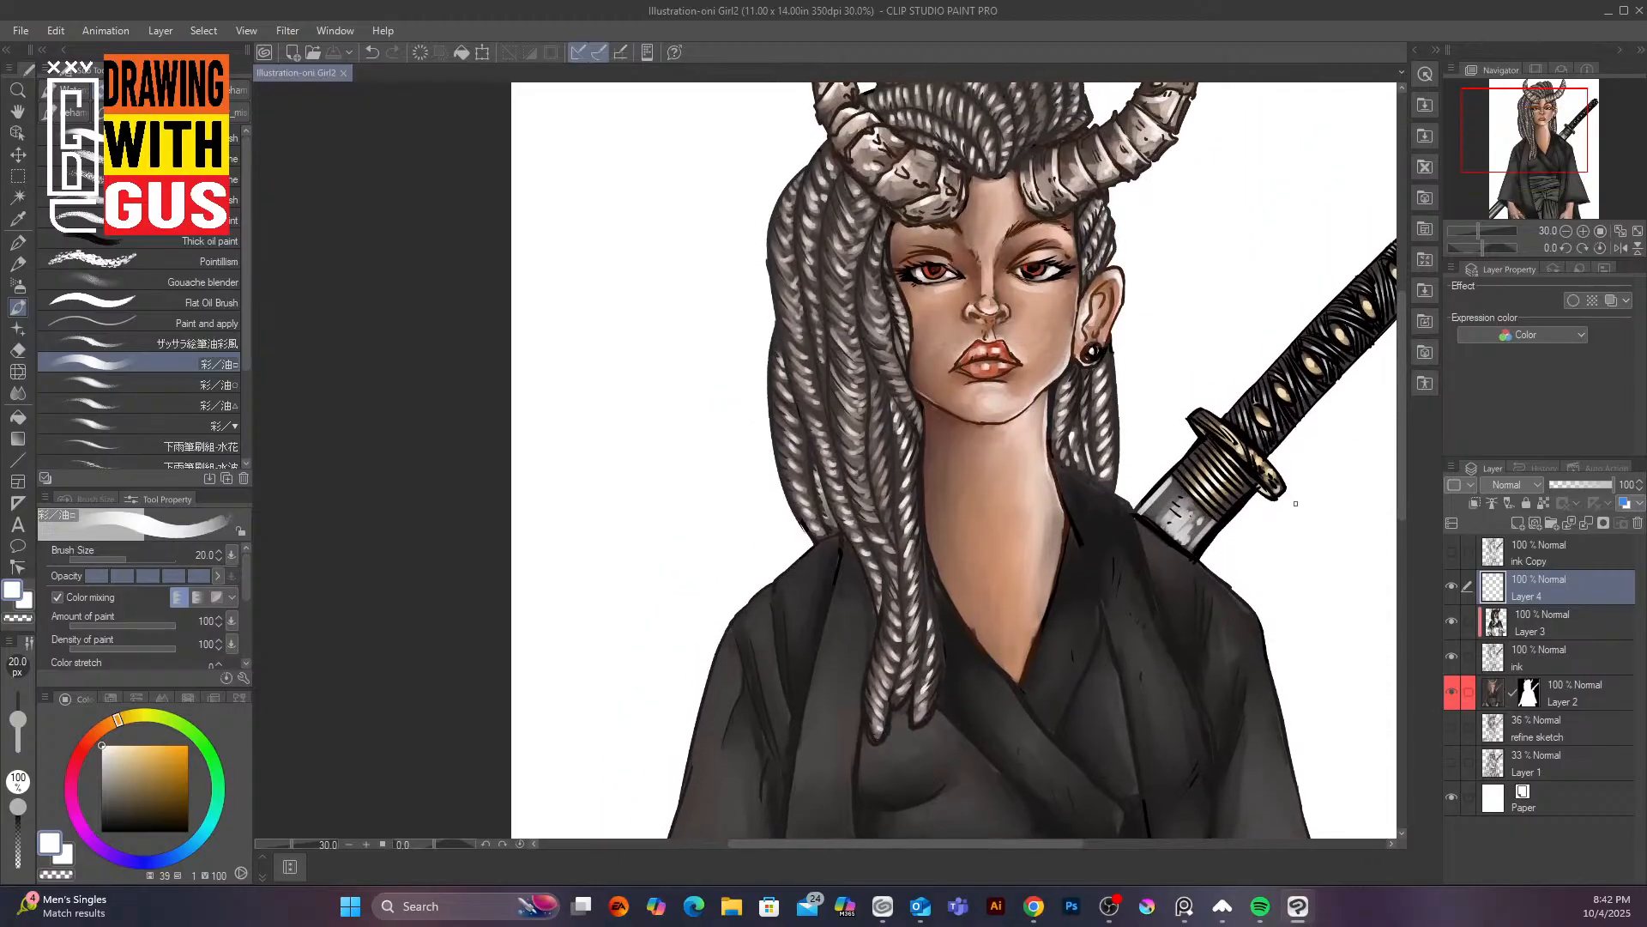
pyautogui.moveTo(1254, 558); pyautogui.dragTo(880, 557)
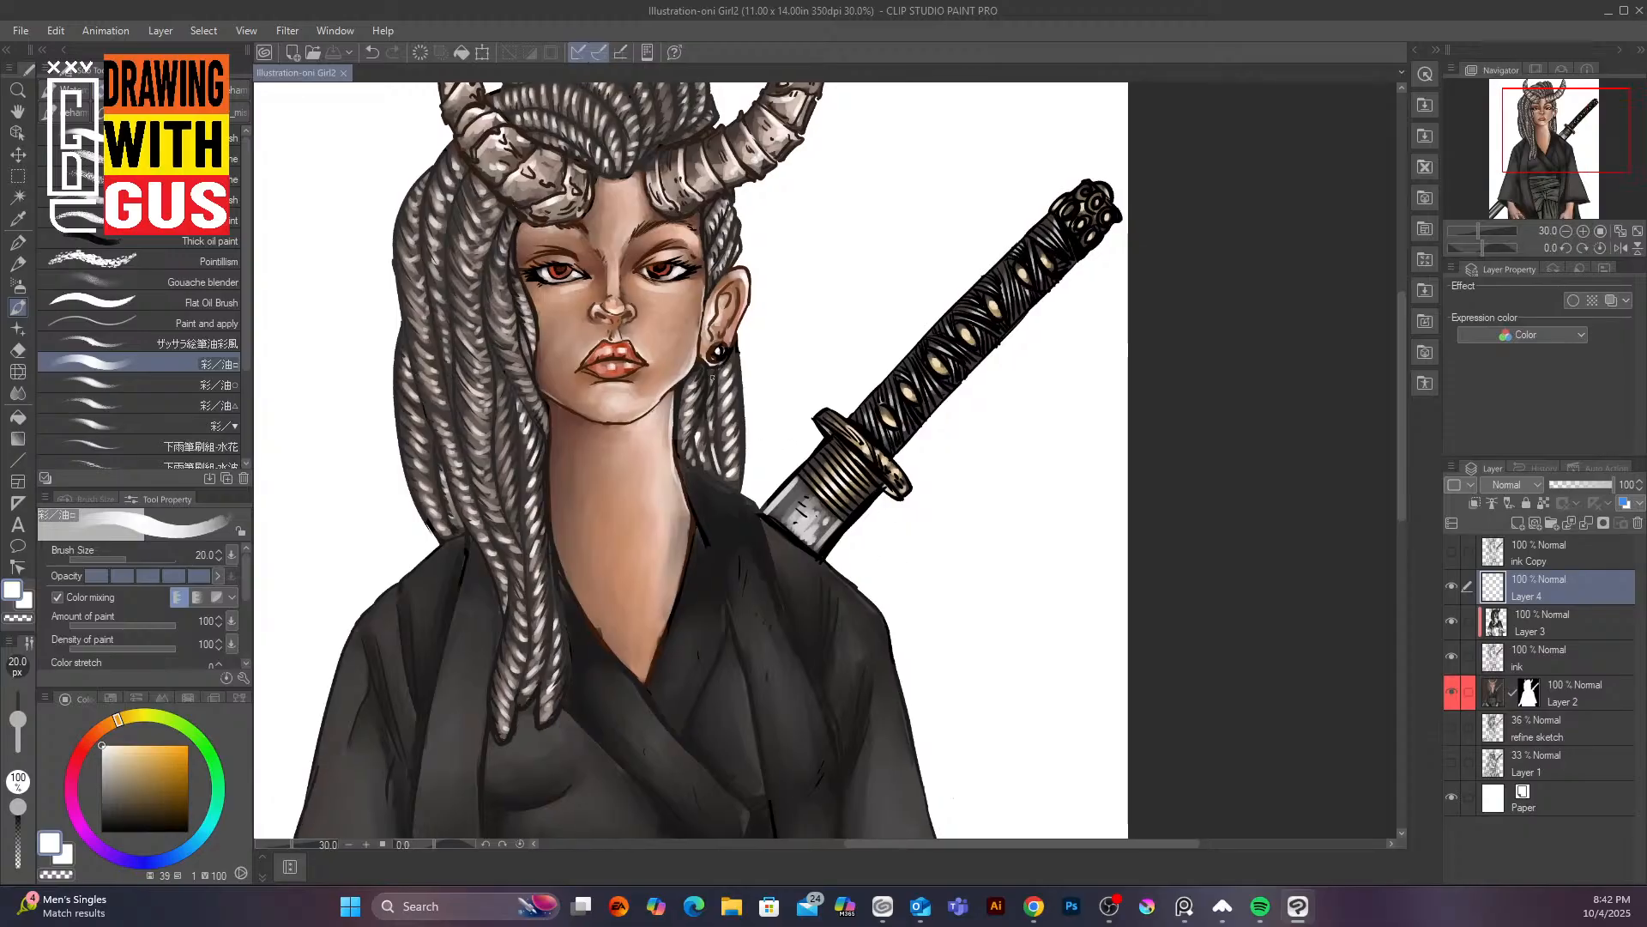
pyautogui.scroll(-3, 777, 354)
pyautogui.scroll(4, 801, 585)
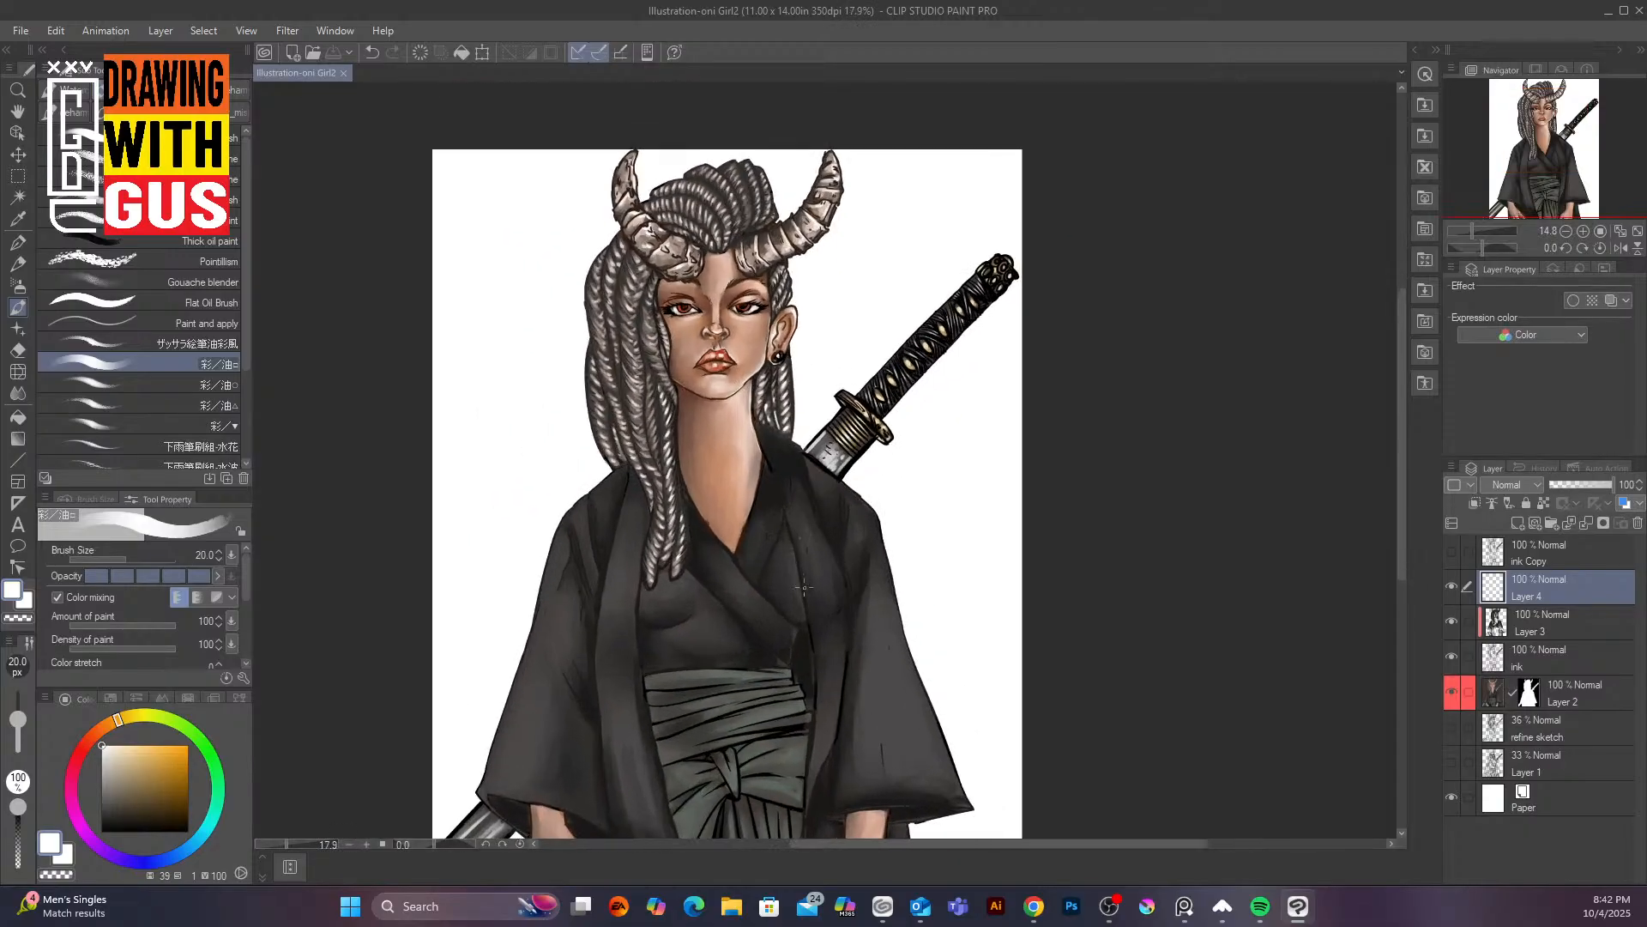
pyautogui.scroll(2, 801, 584)
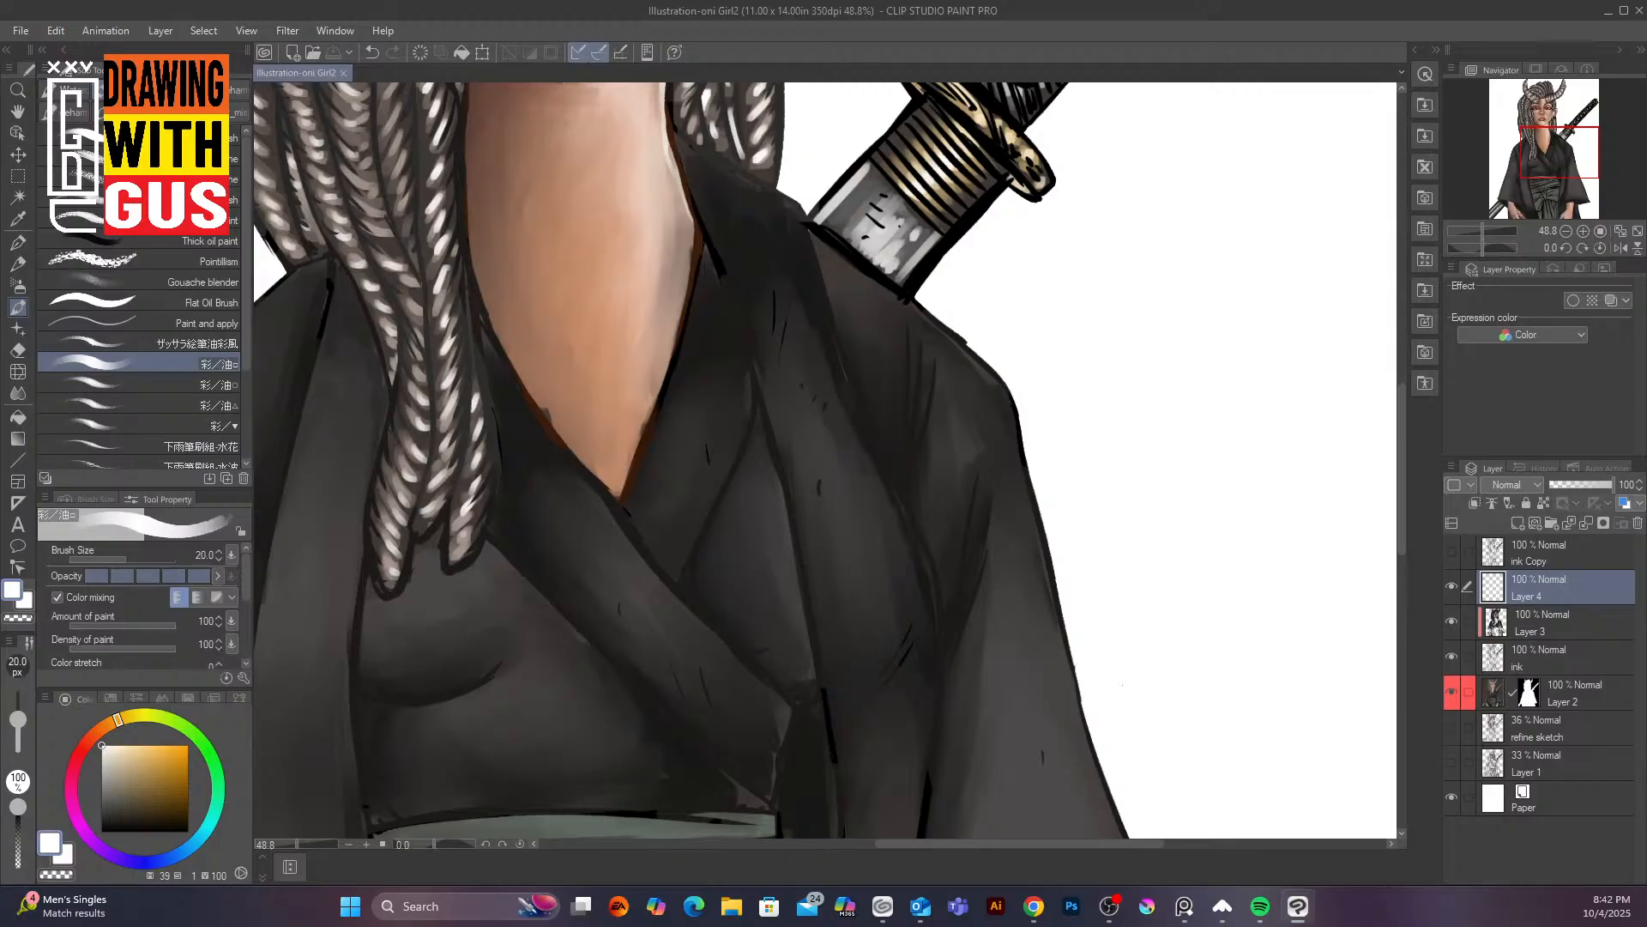
pyautogui.hotkey('alt', 'Tab')
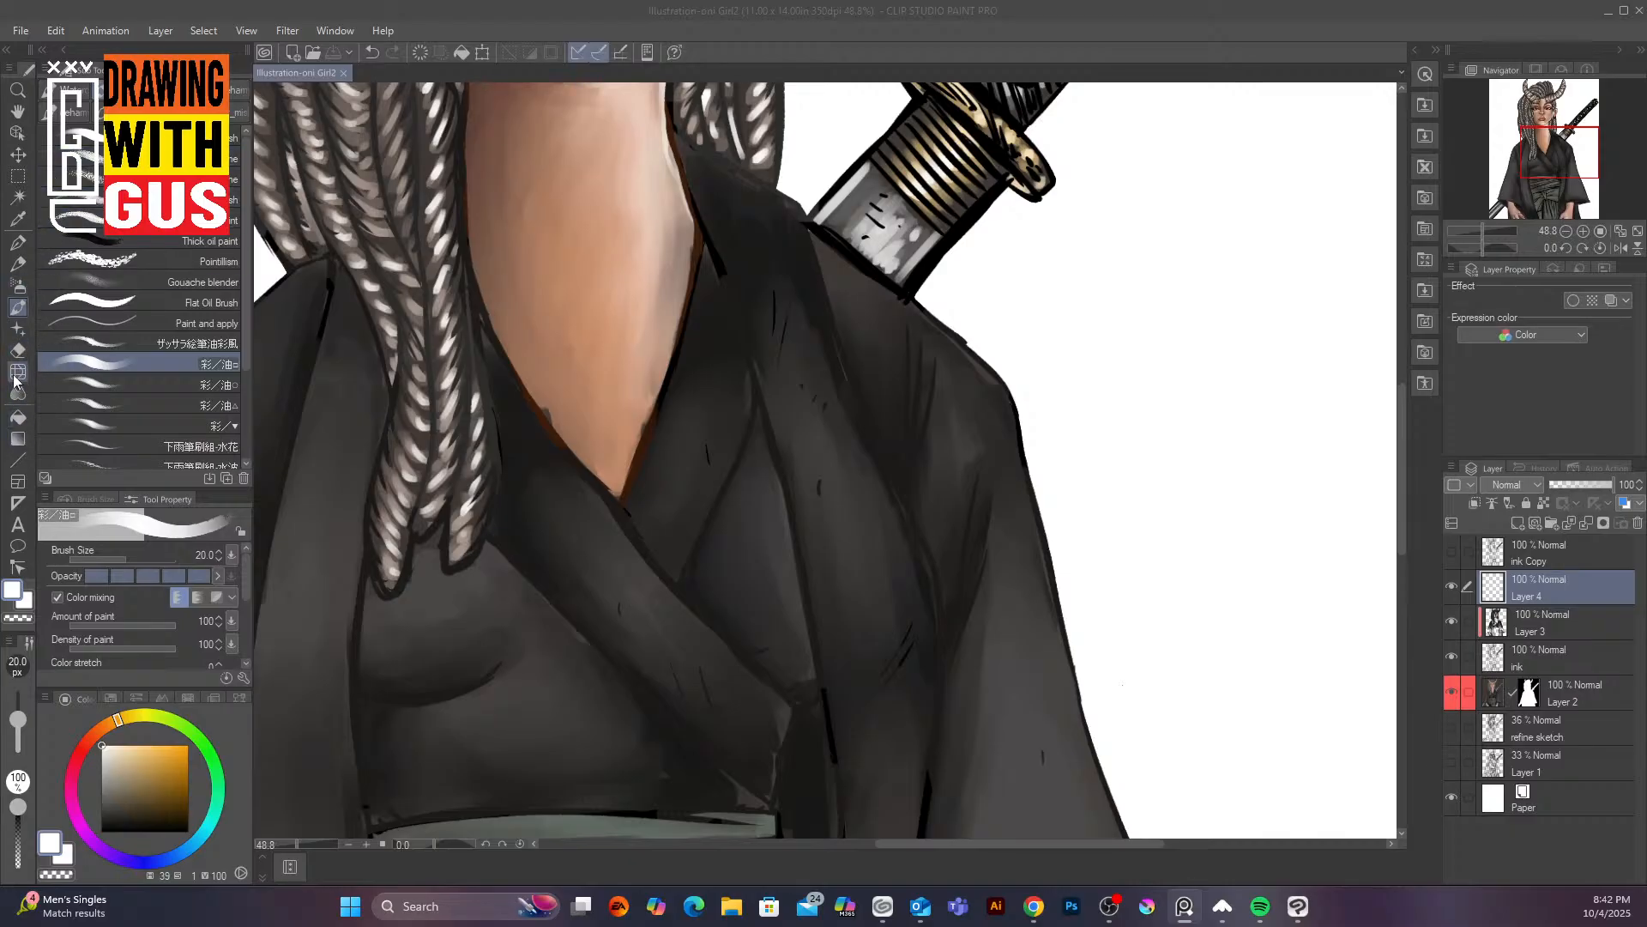
# Set the brush size to 30, sample the robe's colour, lighten it to a dark grey and paint highlights on the inner collar beside the neckline
pyautogui.moveTo(692, 420); pyautogui.dragTo(692, 397)
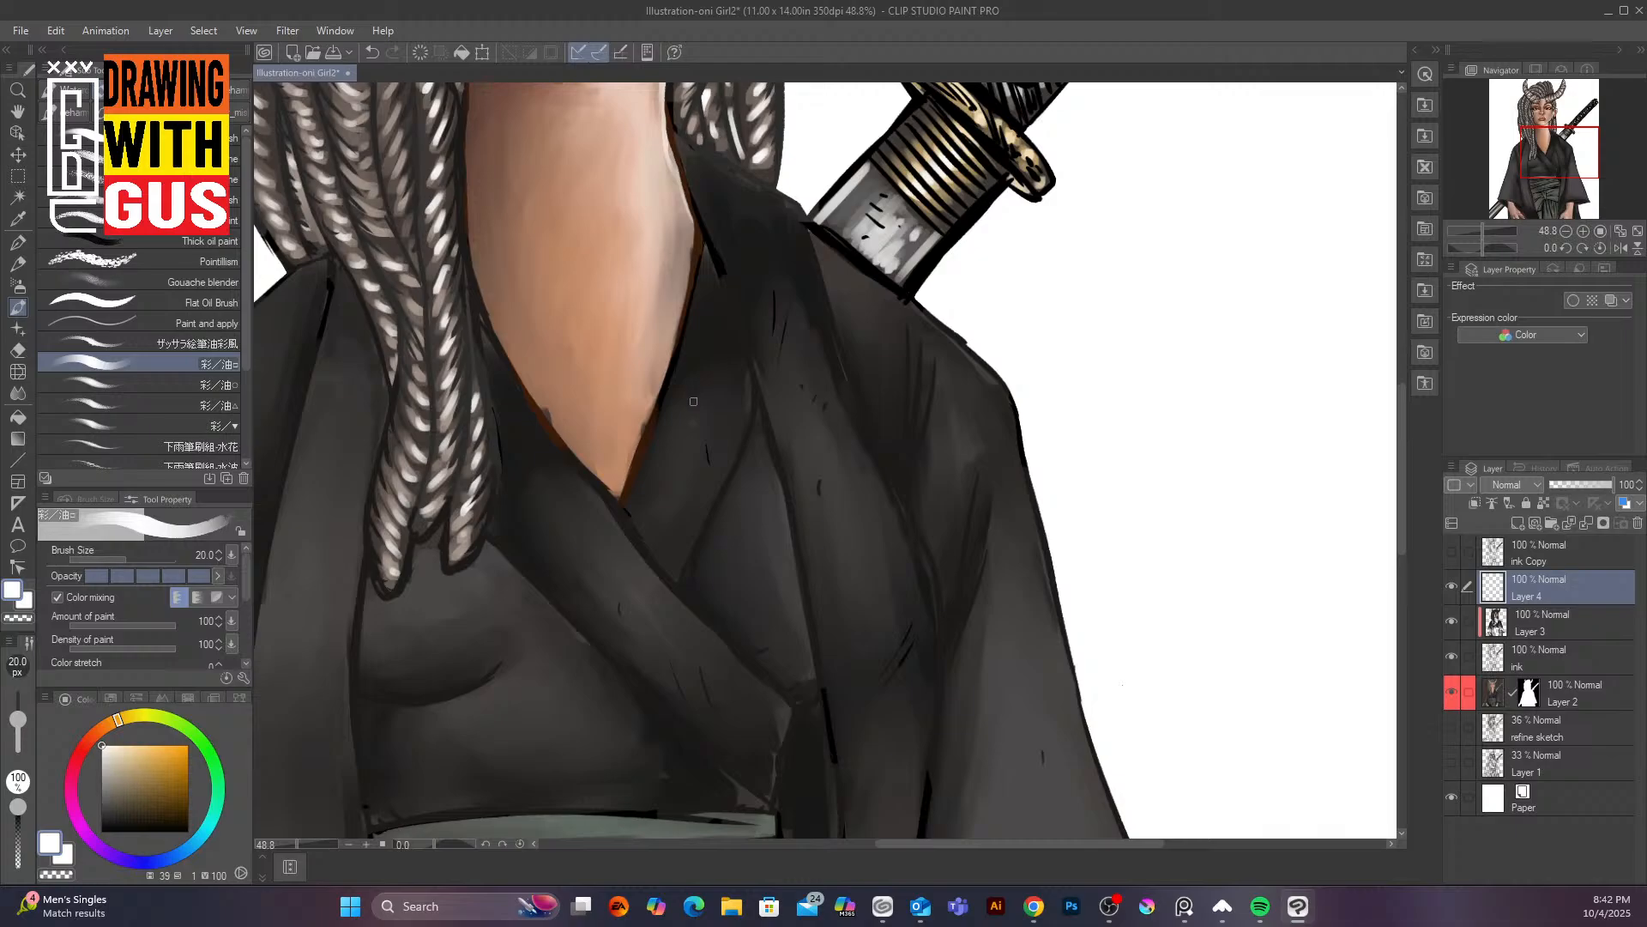
pyautogui.press(']')
pyautogui.press(']')
pyautogui.press('[')
pyautogui.keyDown('alt'); pyautogui.click(692, 433); pyautogui.keyUp('alt')
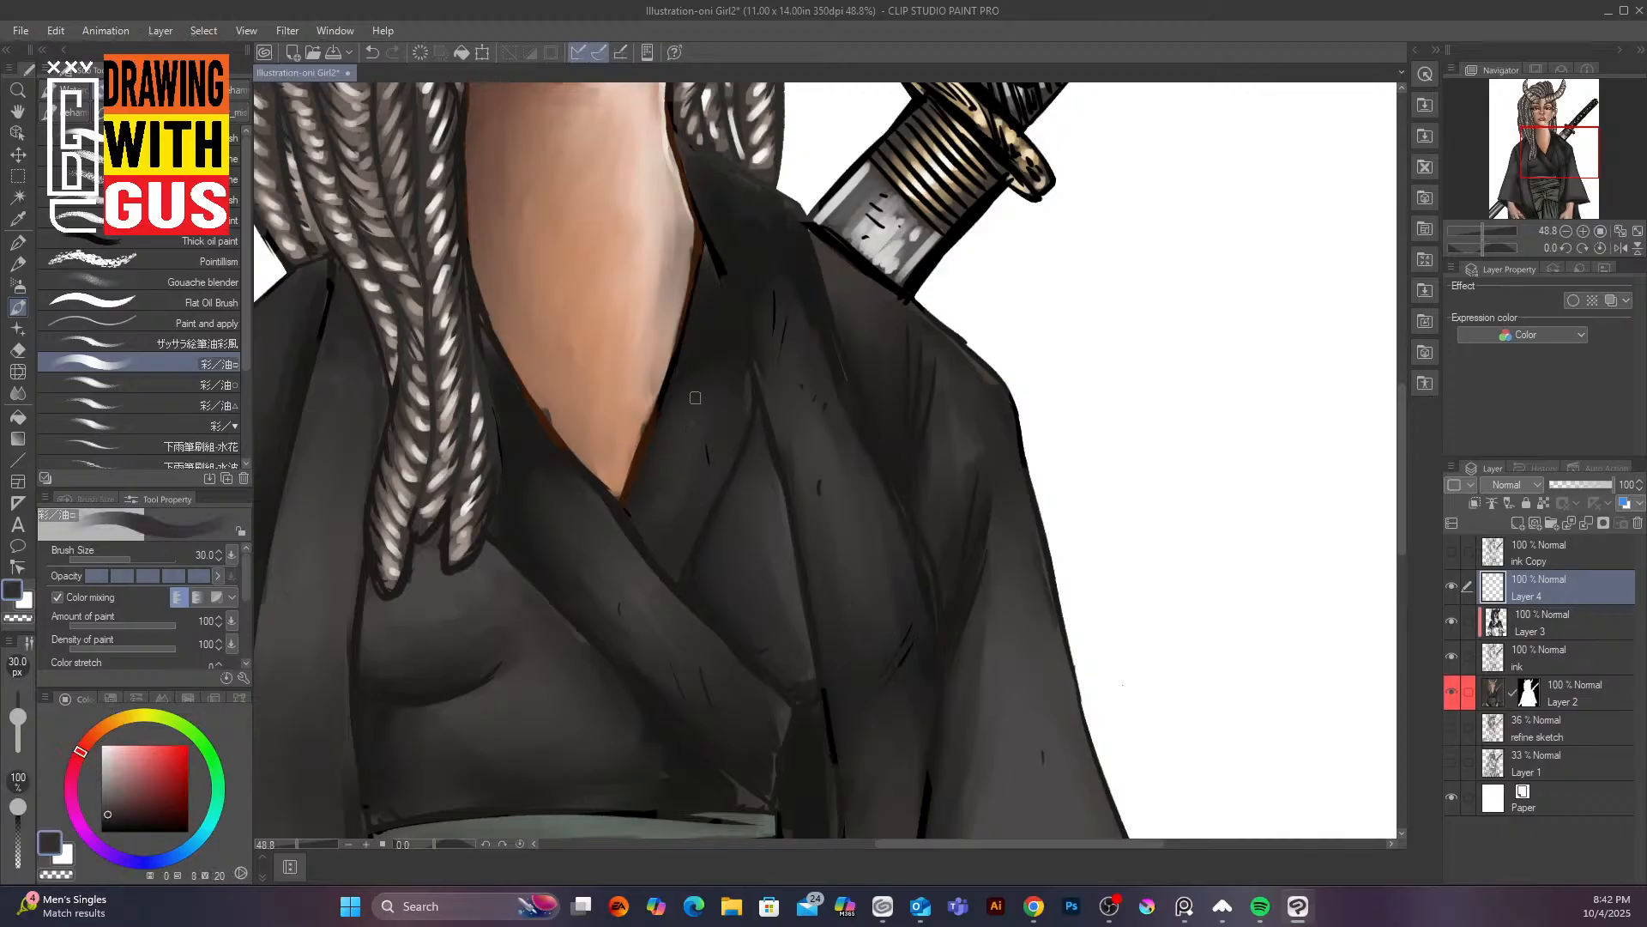
pyautogui.click(100, 803)
pyautogui.moveTo(692, 333); pyautogui.dragTo(649, 453)
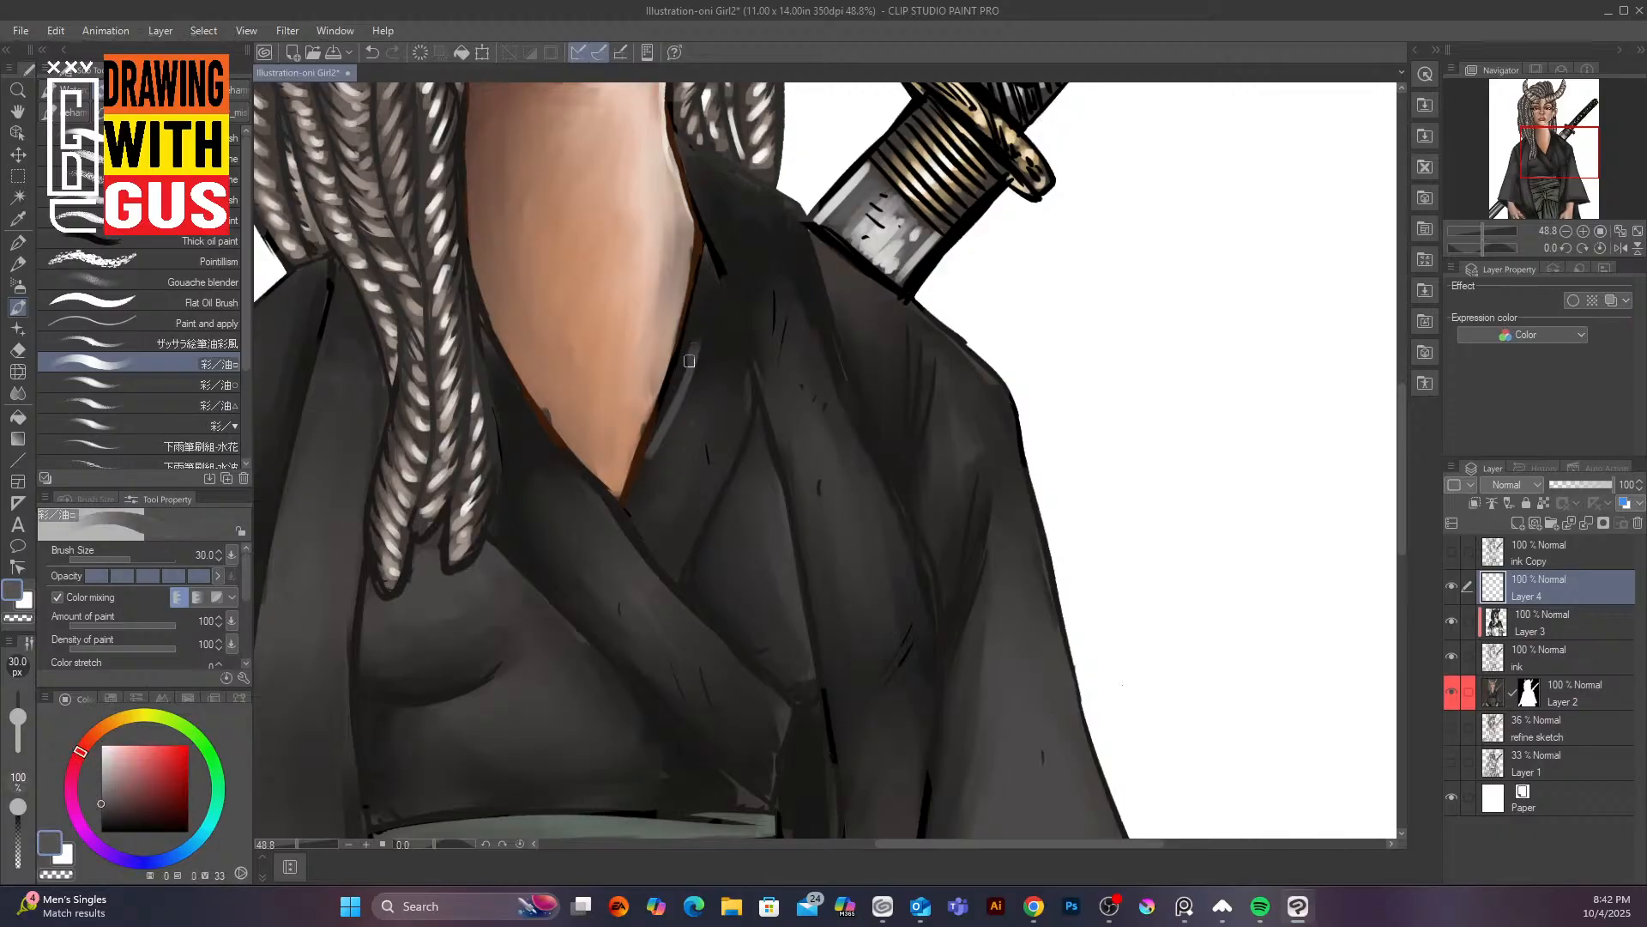
pyautogui.moveTo(689, 361)
pyautogui.mouseDown()
pyautogui.moveTo(681, 412)
pyautogui.moveTo(715, 415)
pyautogui.moveTo(728, 441)
pyautogui.moveTo(739, 374)
pyautogui.moveTo(712, 400)
pyautogui.moveTo(720, 340)
pyautogui.moveTo(687, 363)
pyautogui.moveTo(702, 295)
pyautogui.moveTo(695, 363)
pyautogui.moveTo(725, 341)
pyautogui.moveTo(736, 416)
pyautogui.moveTo(692, 504)
pyautogui.moveTo(693, 468)
pyautogui.moveTo(671, 492)
pyautogui.moveTo(668, 448)
pyautogui.moveTo(648, 469)
pyautogui.moveTo(671, 437)
pyautogui.moveTo(643, 476)
pyautogui.moveTo(667, 461)
pyautogui.moveTo(693, 509)
pyautogui.mouseUp()
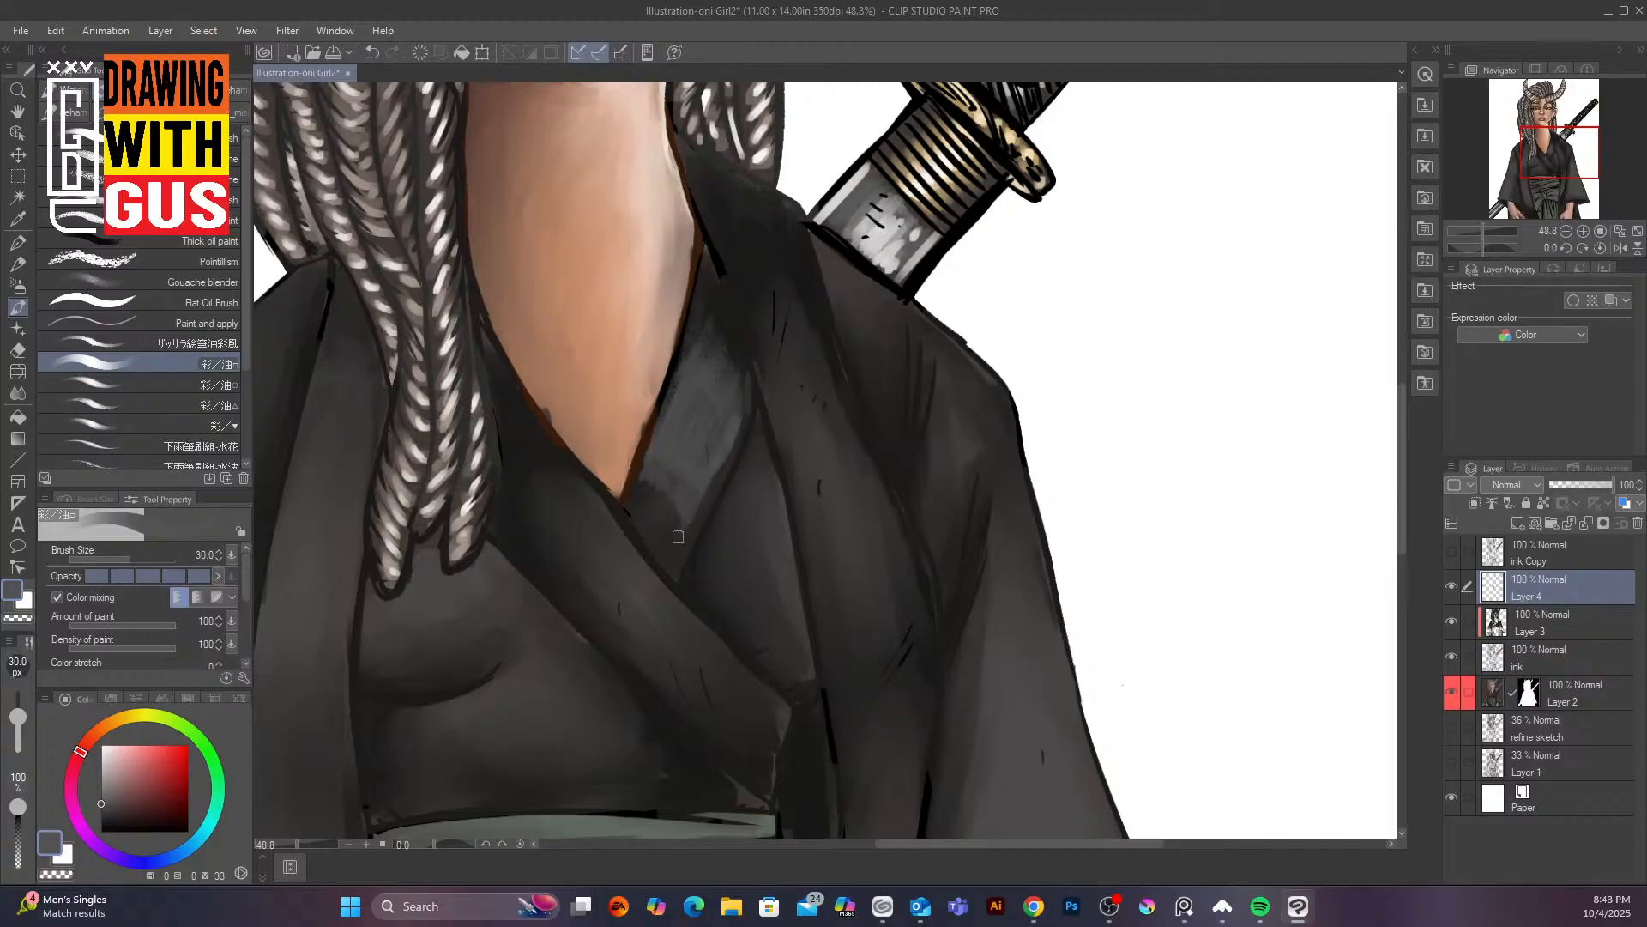
pyautogui.moveTo(729, 447); pyautogui.dragTo(695, 523)
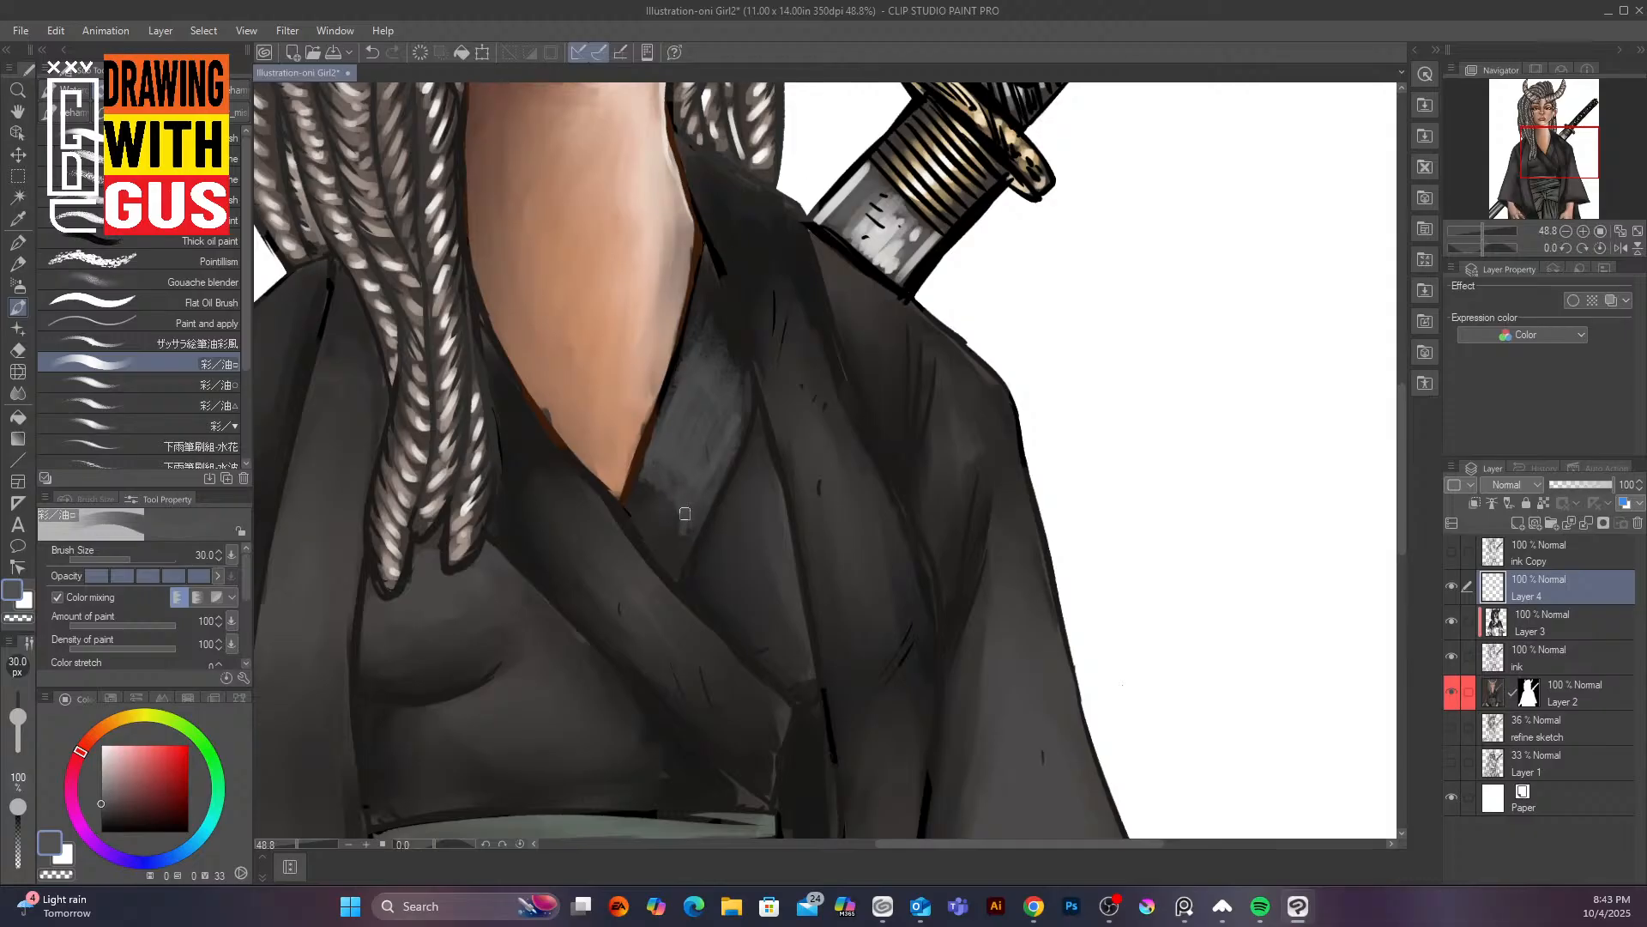
# Paint dark grey highlights on the overlapping lapel and on the chest fabric below the dreadlocks
pyautogui.moveTo(518, 526)
pyautogui.mouseDown()
pyautogui.moveTo(519, 549)
pyautogui.moveTo(584, 585)
pyautogui.moveTo(566, 563)
pyautogui.moveTo(566, 596)
pyautogui.moveTo(528, 541)
pyautogui.moveTo(530, 513)
pyautogui.moveTo(520, 545)
pyautogui.moveTo(516, 500)
pyautogui.moveTo(540, 519)
pyautogui.moveTo(562, 464)
pyautogui.moveTo(550, 498)
pyautogui.moveTo(567, 458)
pyautogui.moveTo(577, 470)
pyautogui.mouseUp()
pyautogui.click(103, 808)
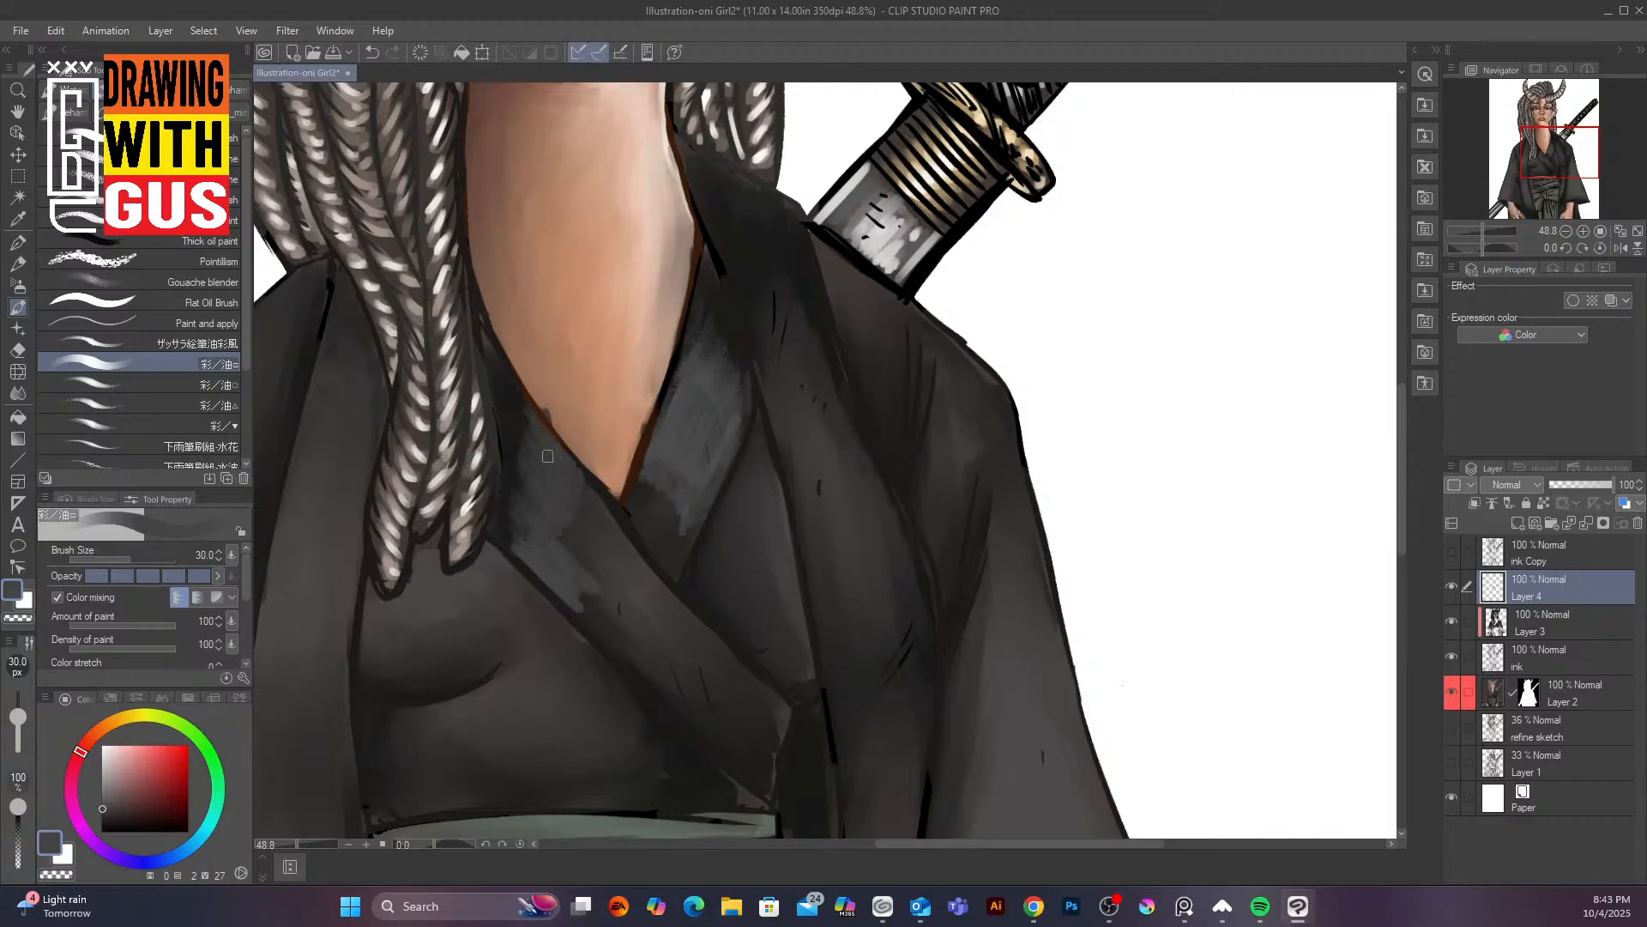
pyautogui.moveTo(619, 534)
pyautogui.mouseDown()
pyautogui.moveTo(630, 553)
pyautogui.moveTo(575, 510)
pyautogui.moveTo(616, 616)
pyautogui.moveTo(605, 631)
pyautogui.moveTo(626, 611)
pyautogui.moveTo(665, 622)
pyautogui.moveTo(663, 596)
pyautogui.mouseUp()
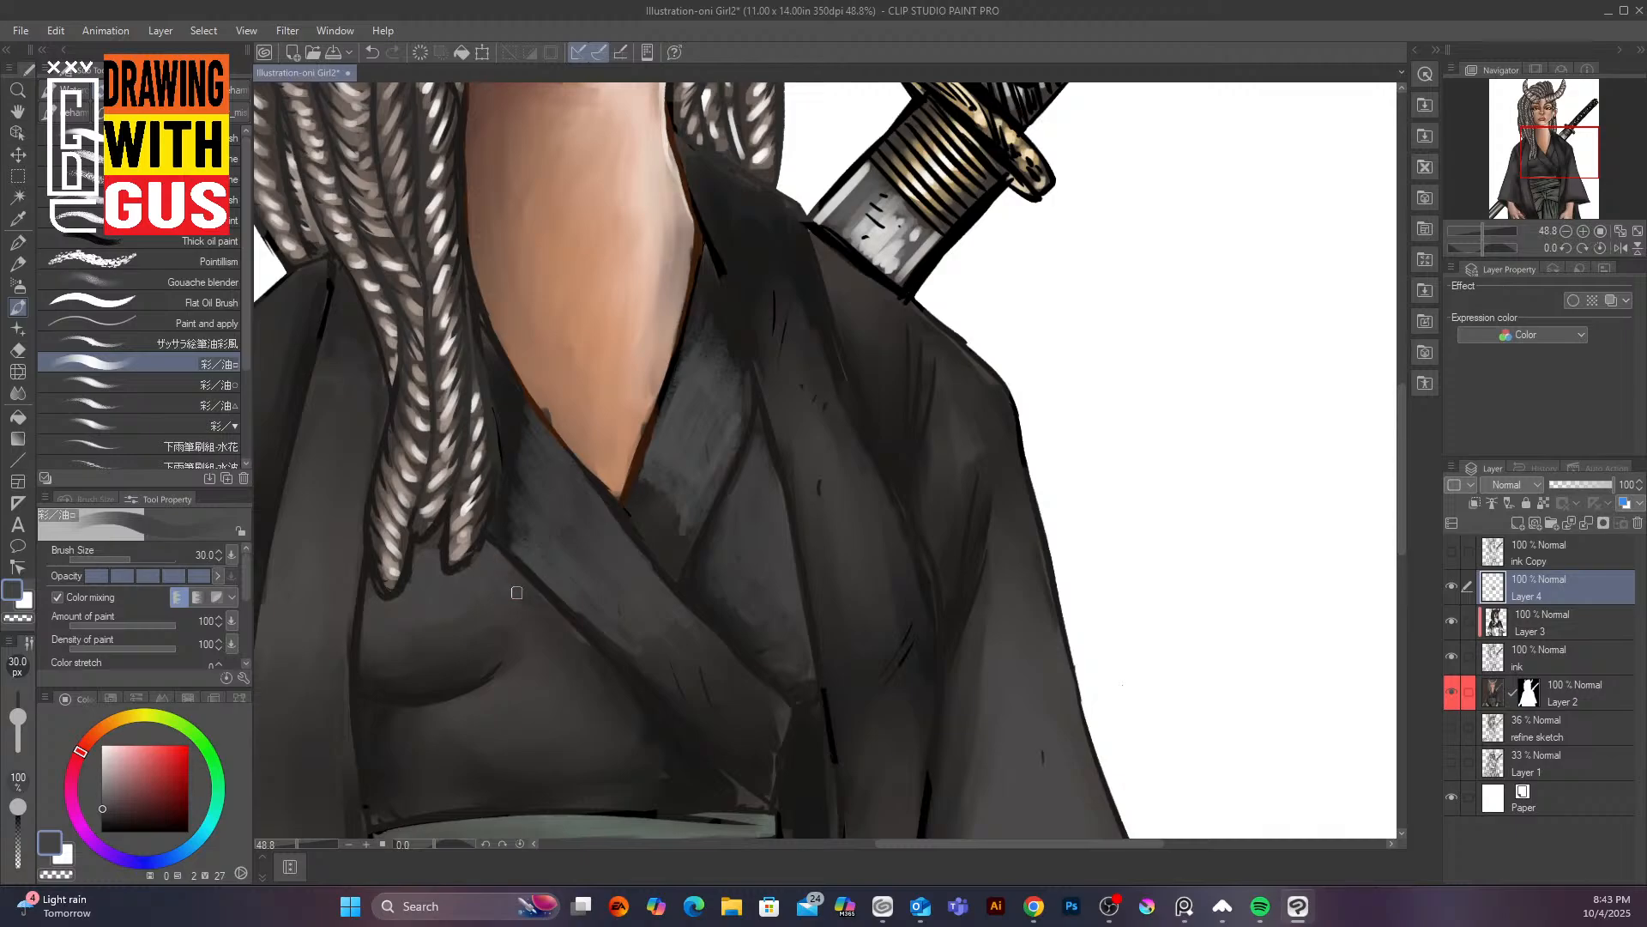
pyautogui.moveTo(383, 663); pyautogui.dragTo(512, 605)
pyautogui.moveTo(436, 664)
pyautogui.mouseDown()
pyautogui.moveTo(377, 670)
pyautogui.moveTo(502, 588)
pyautogui.moveTo(478, 646)
pyautogui.moveTo(451, 661)
pyautogui.moveTo(489, 636)
pyautogui.moveTo(416, 671)
pyautogui.moveTo(496, 646)
pyautogui.moveTo(511, 586)
pyautogui.mouseUp()
# Brighten the chest fabric, overlapping lapel and inner collar with strokes of a lighter grey
pyautogui.click(108, 787)
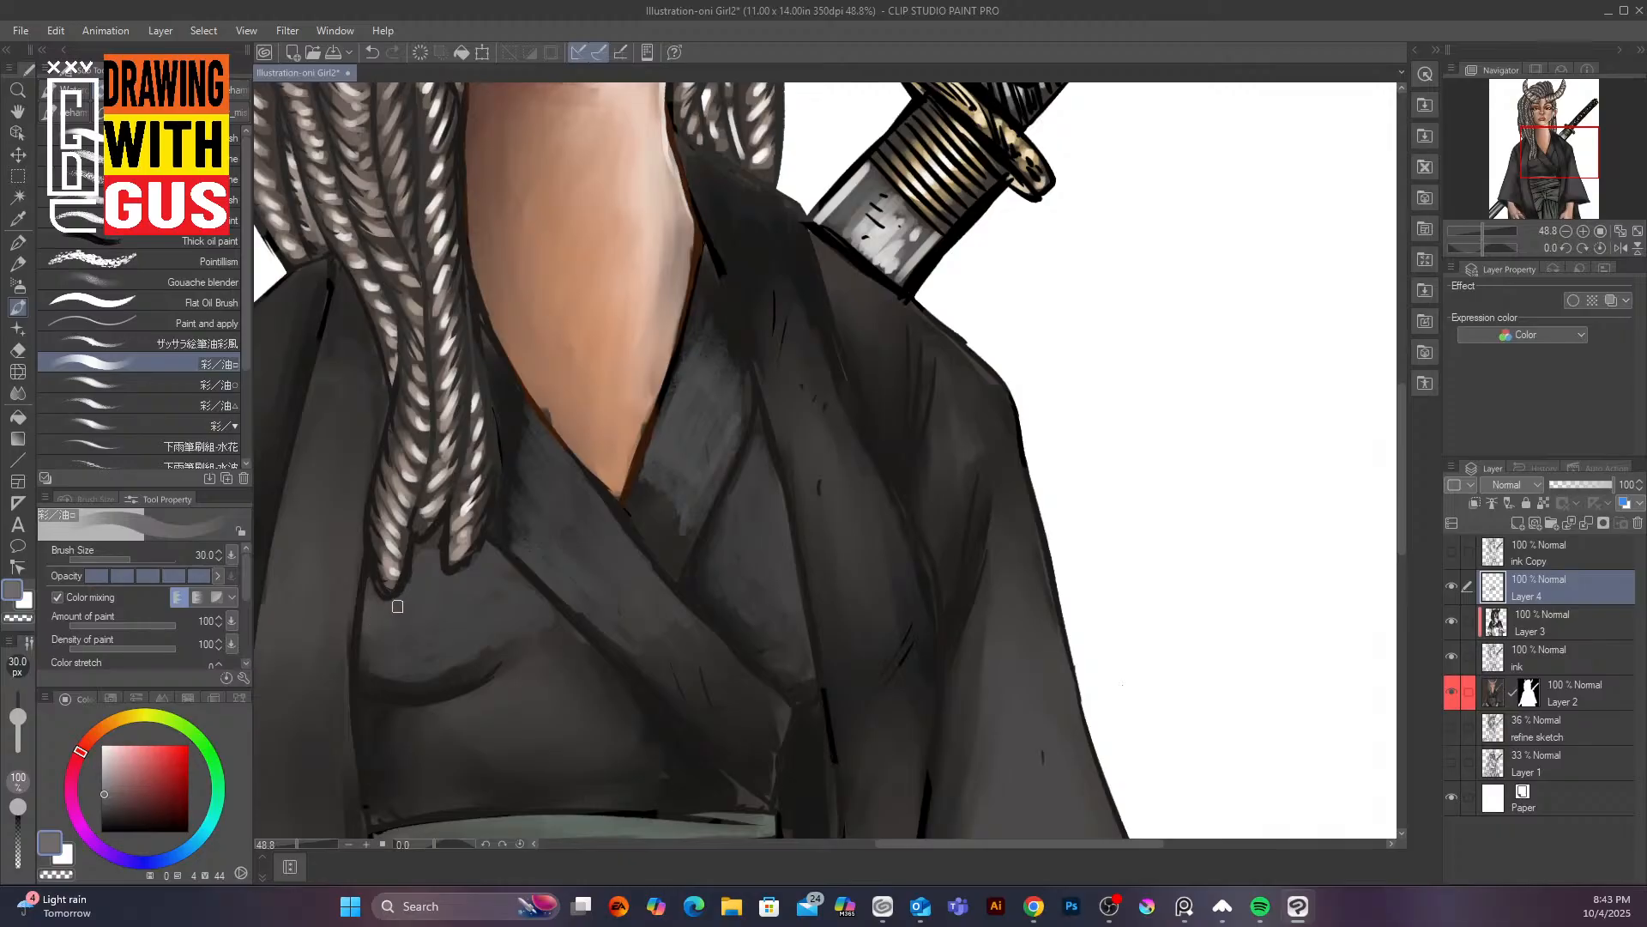
pyautogui.moveTo(397, 607)
pyautogui.mouseDown()
pyautogui.moveTo(423, 566)
pyautogui.moveTo(444, 604)
pyautogui.moveTo(419, 624)
pyautogui.moveTo(408, 614)
pyautogui.moveTo(463, 588)
pyautogui.moveTo(468, 560)
pyautogui.moveTo(489, 572)
pyautogui.moveTo(456, 612)
pyautogui.moveTo(516, 584)
pyautogui.moveTo(603, 595)
pyautogui.moveTo(593, 557)
pyautogui.moveTo(621, 575)
pyautogui.moveTo(626, 555)
pyautogui.moveTo(591, 500)
pyautogui.moveTo(612, 549)
pyautogui.moveTo(609, 569)
pyautogui.moveTo(580, 542)
pyautogui.moveTo(589, 610)
pyautogui.moveTo(586, 592)
pyautogui.moveTo(627, 615)
pyautogui.moveTo(619, 551)
pyautogui.moveTo(674, 600)
pyautogui.moveTo(678, 390)
pyautogui.moveTo(671, 410)
pyautogui.moveTo(686, 374)
pyautogui.moveTo(671, 388)
pyautogui.moveTo(703, 274)
pyautogui.moveTo(688, 347)
pyautogui.moveTo(701, 298)
pyautogui.mouseUp()
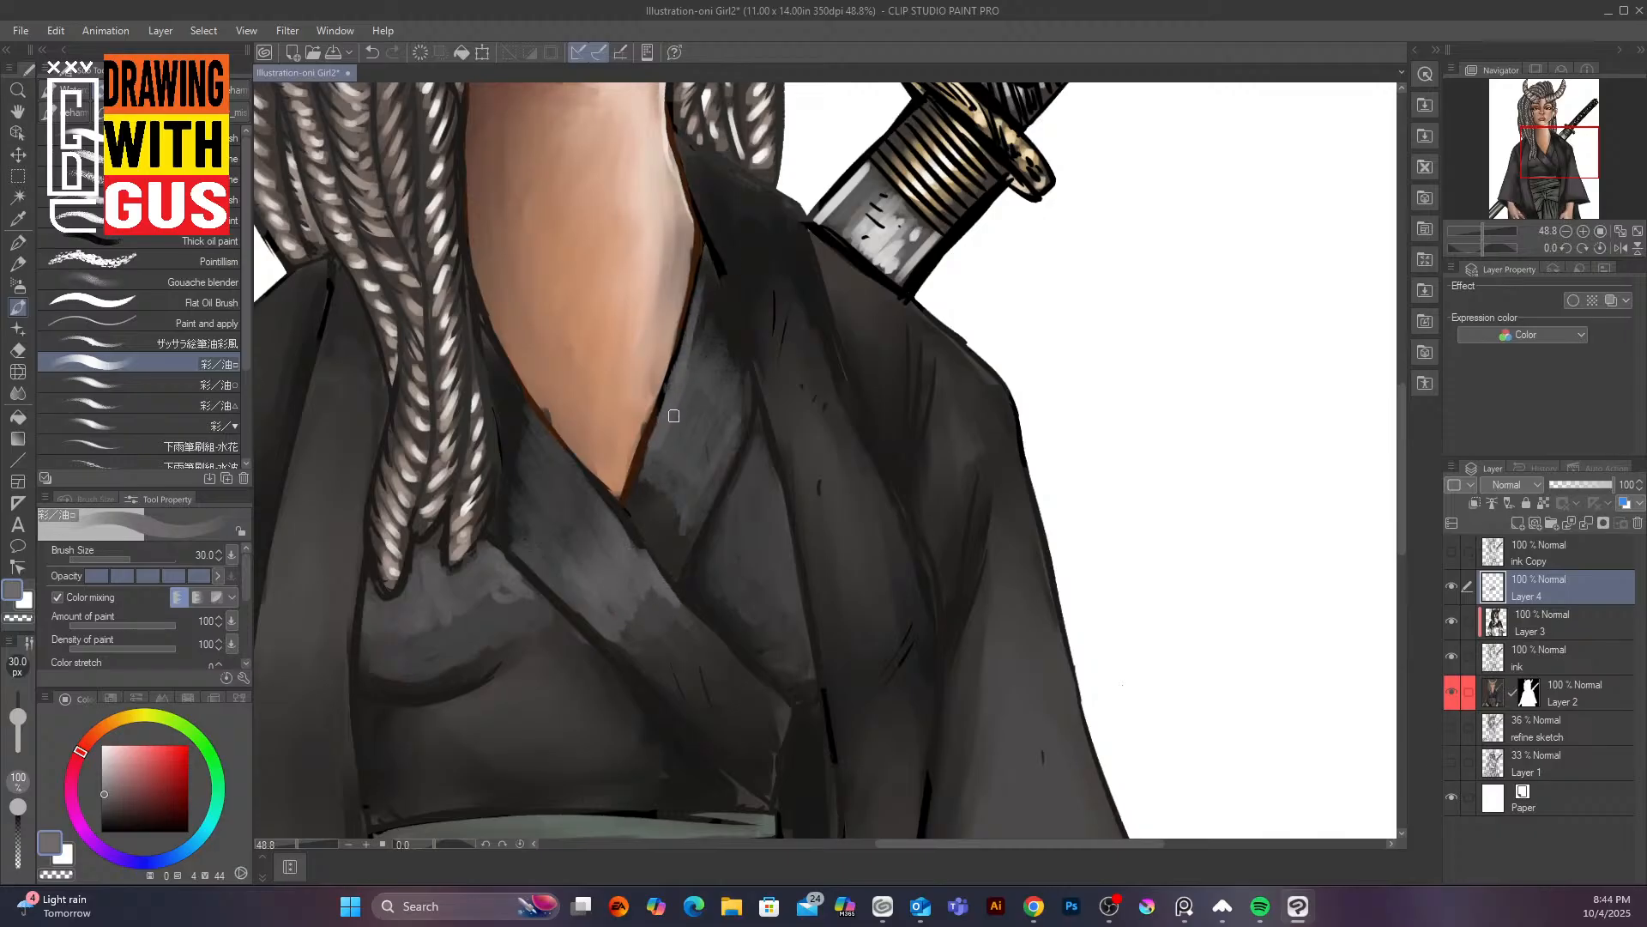
pyautogui.moveTo(674, 415)
pyautogui.mouseDown()
pyautogui.moveTo(701, 452)
pyautogui.moveTo(724, 432)
pyautogui.moveTo(700, 494)
pyautogui.mouseUp()
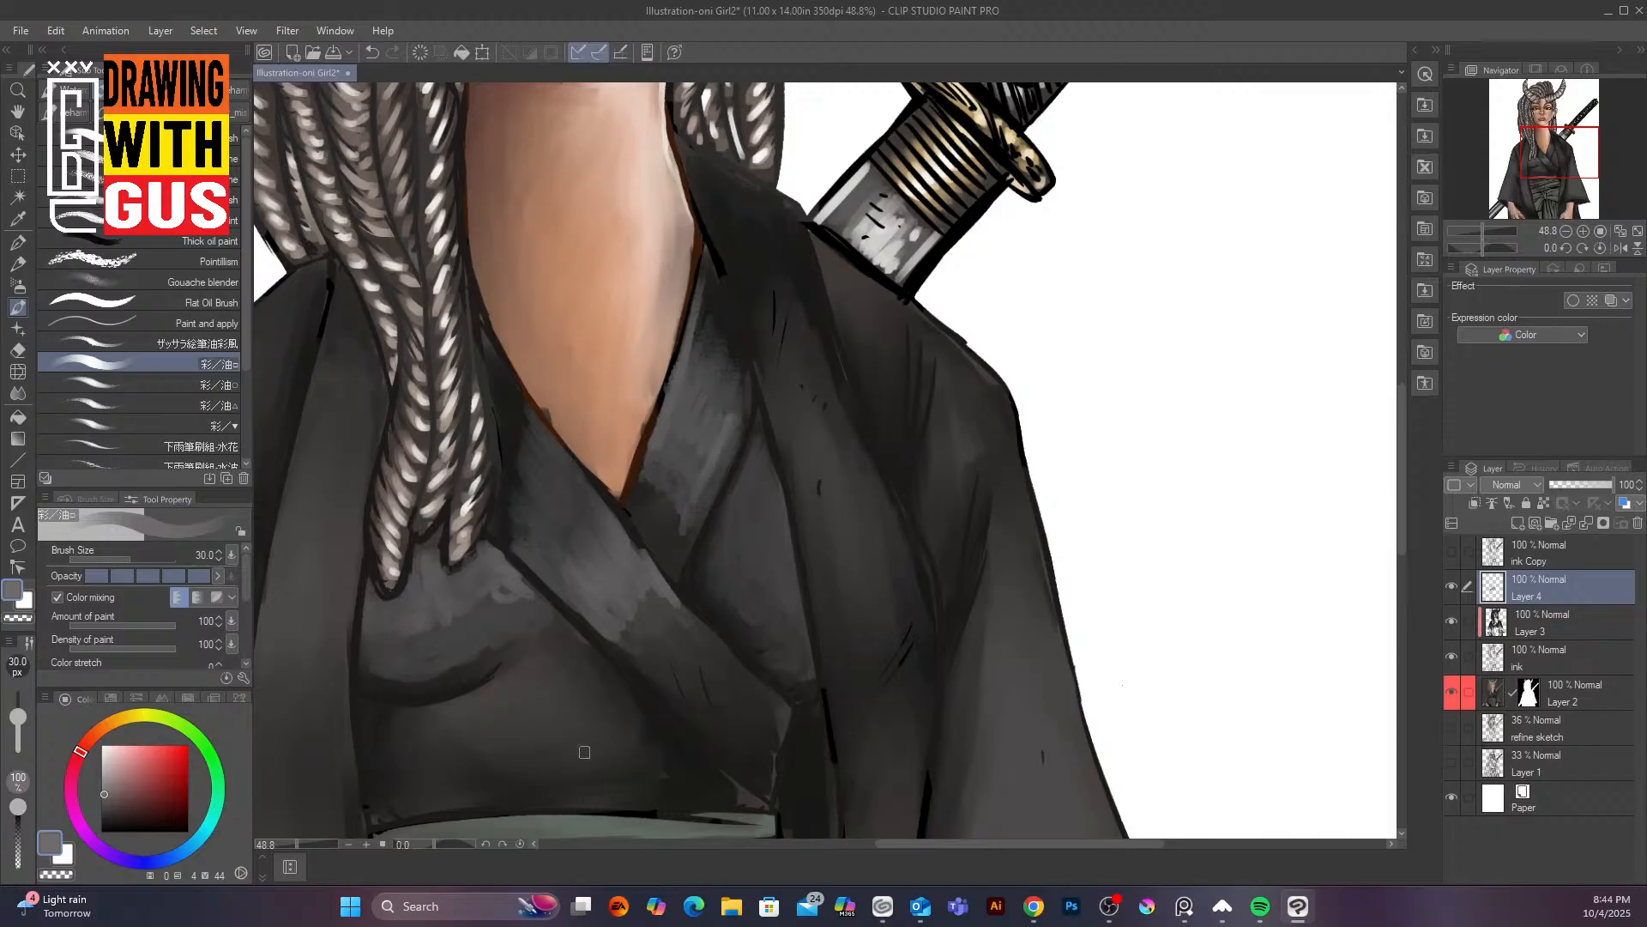
# Choose a darker grey and paint soft highlights across the robe's torso between the chest fold and the green sash
pyautogui.moveTo(1398, 434)
pyautogui.mouseDown()
pyautogui.moveTo(1402, 492)
pyautogui.moveTo(1417, 436)
pyautogui.mouseUp()
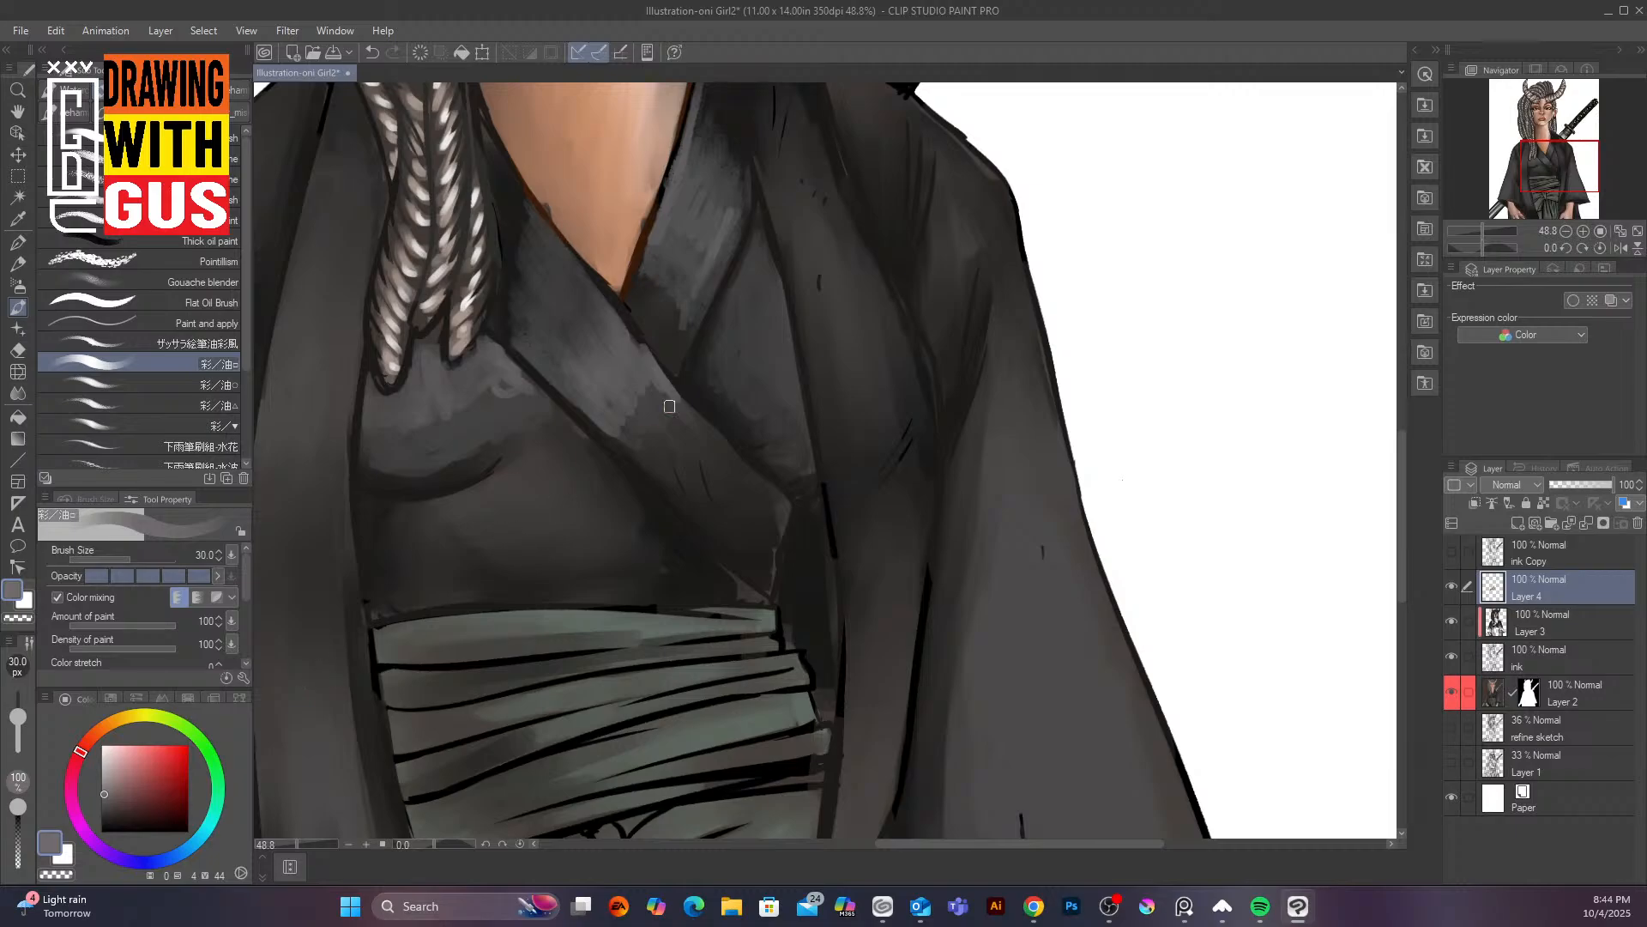
pyautogui.click(105, 805)
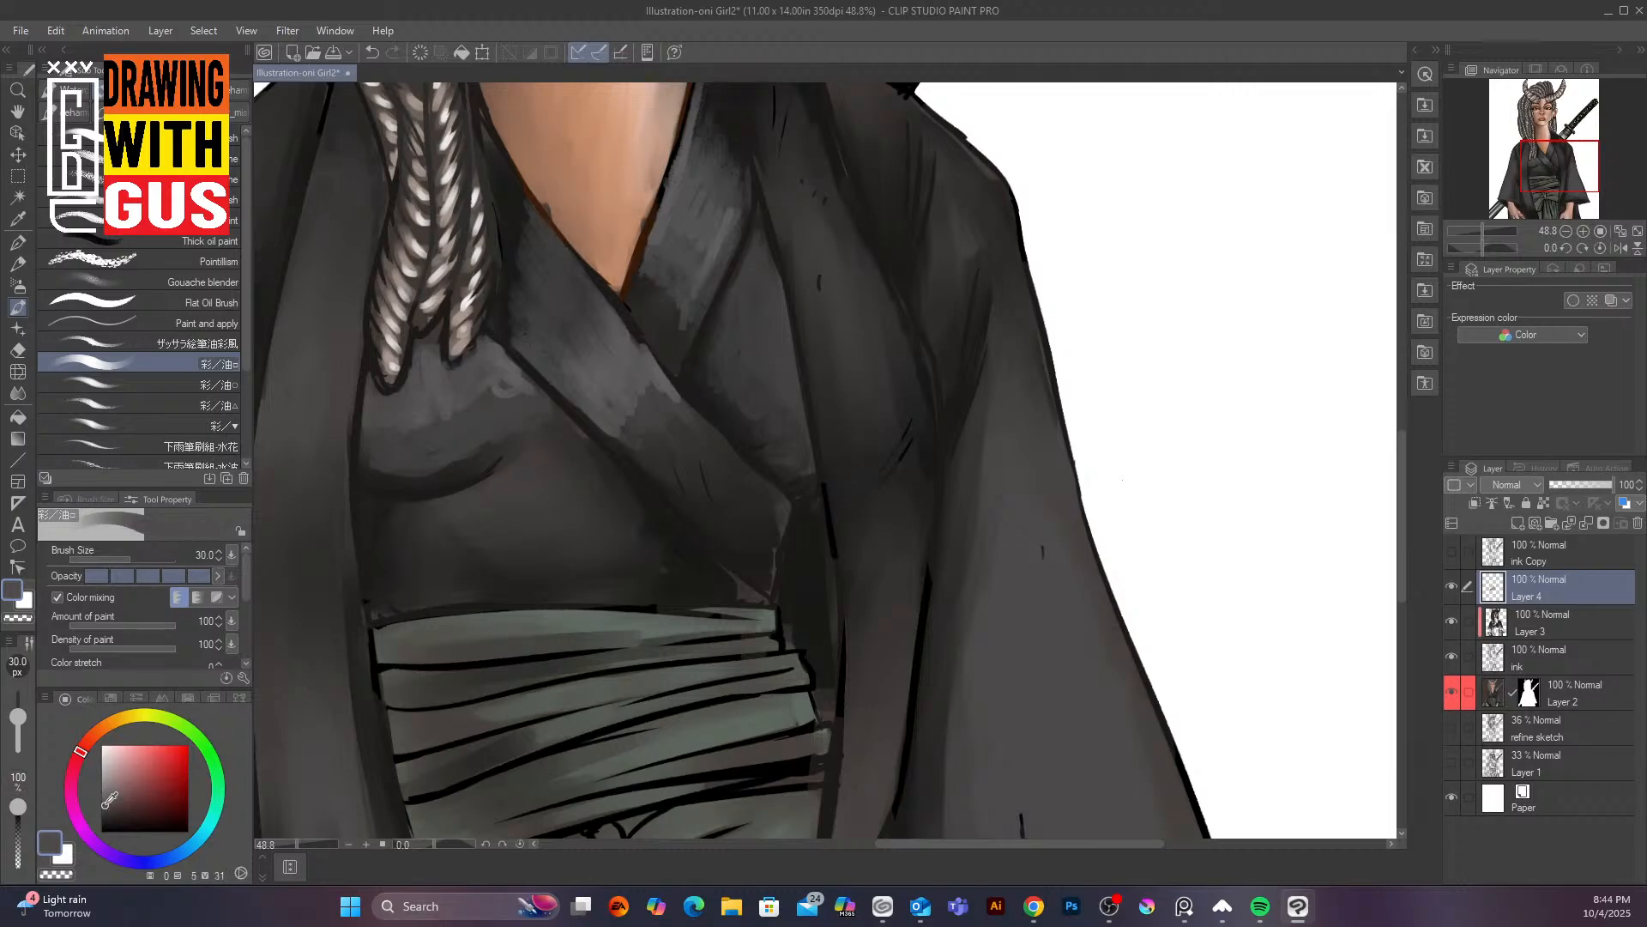
pyautogui.moveTo(518, 473)
pyautogui.mouseDown()
pyautogui.moveTo(552, 463)
pyautogui.moveTo(533, 504)
pyautogui.moveTo(571, 450)
pyautogui.moveTo(518, 465)
pyautogui.moveTo(543, 428)
pyautogui.moveTo(628, 512)
pyautogui.moveTo(649, 506)
pyautogui.mouseUp()
pyautogui.moveTo(690, 569); pyautogui.dragTo(645, 504)
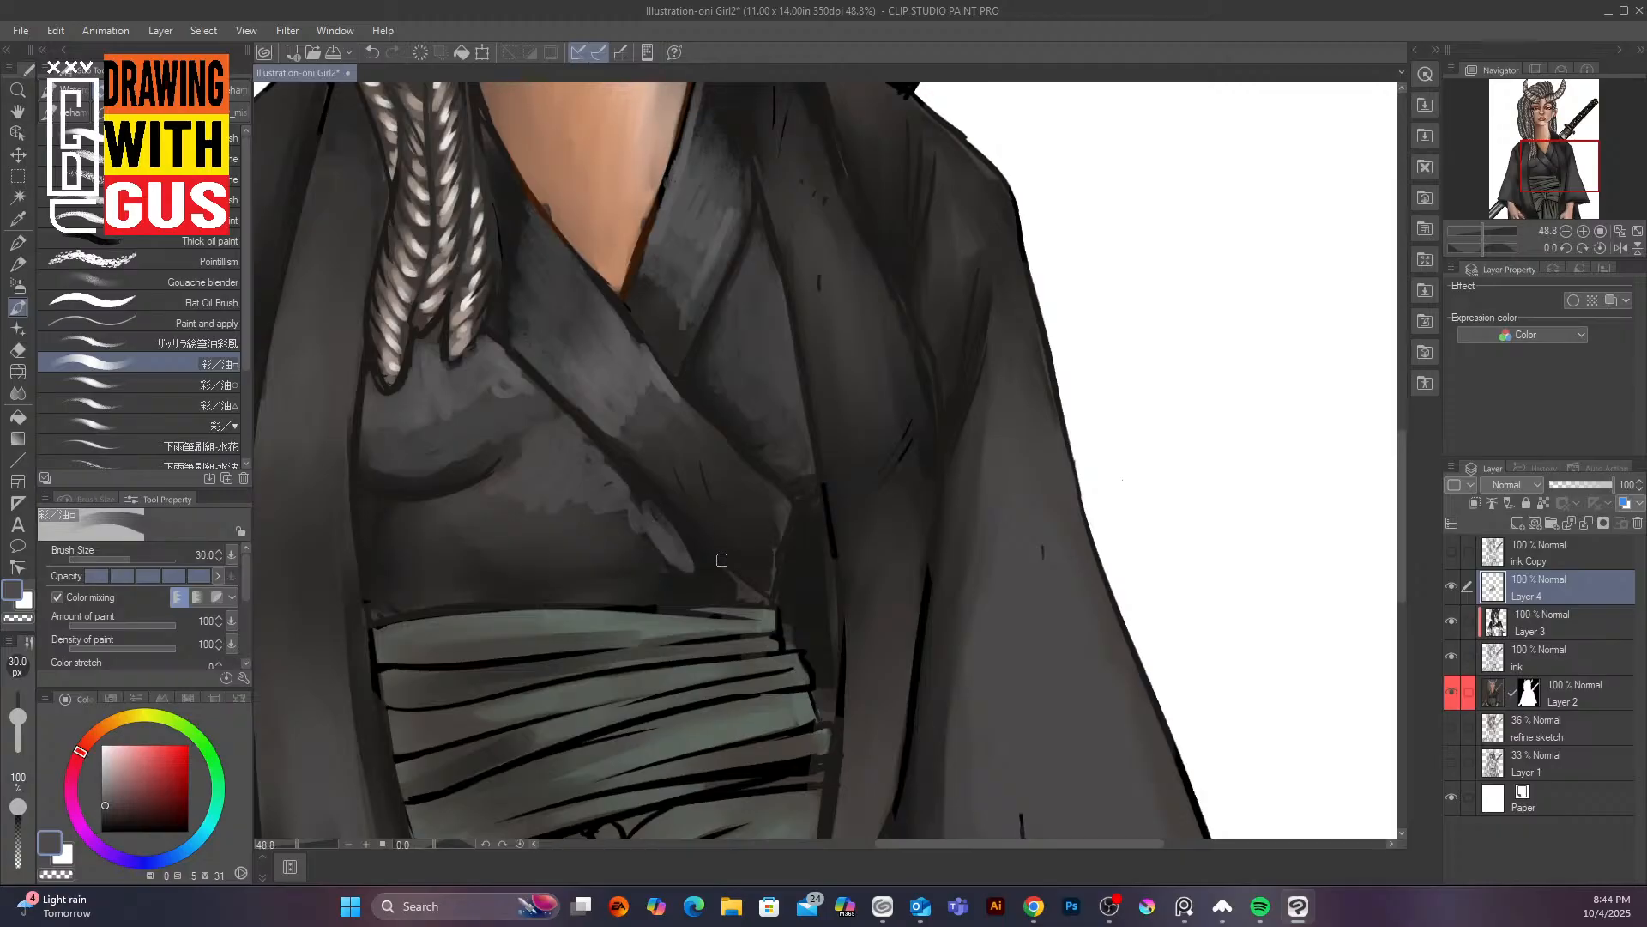
pyautogui.moveTo(695, 556)
pyautogui.mouseDown()
pyautogui.moveTo(738, 591)
pyautogui.moveTo(676, 570)
pyautogui.moveTo(607, 587)
pyautogui.moveTo(660, 562)
pyautogui.moveTo(636, 554)
pyautogui.moveTo(645, 530)
pyautogui.moveTo(569, 545)
pyautogui.moveTo(592, 502)
pyautogui.moveTo(502, 533)
pyautogui.mouseUp()
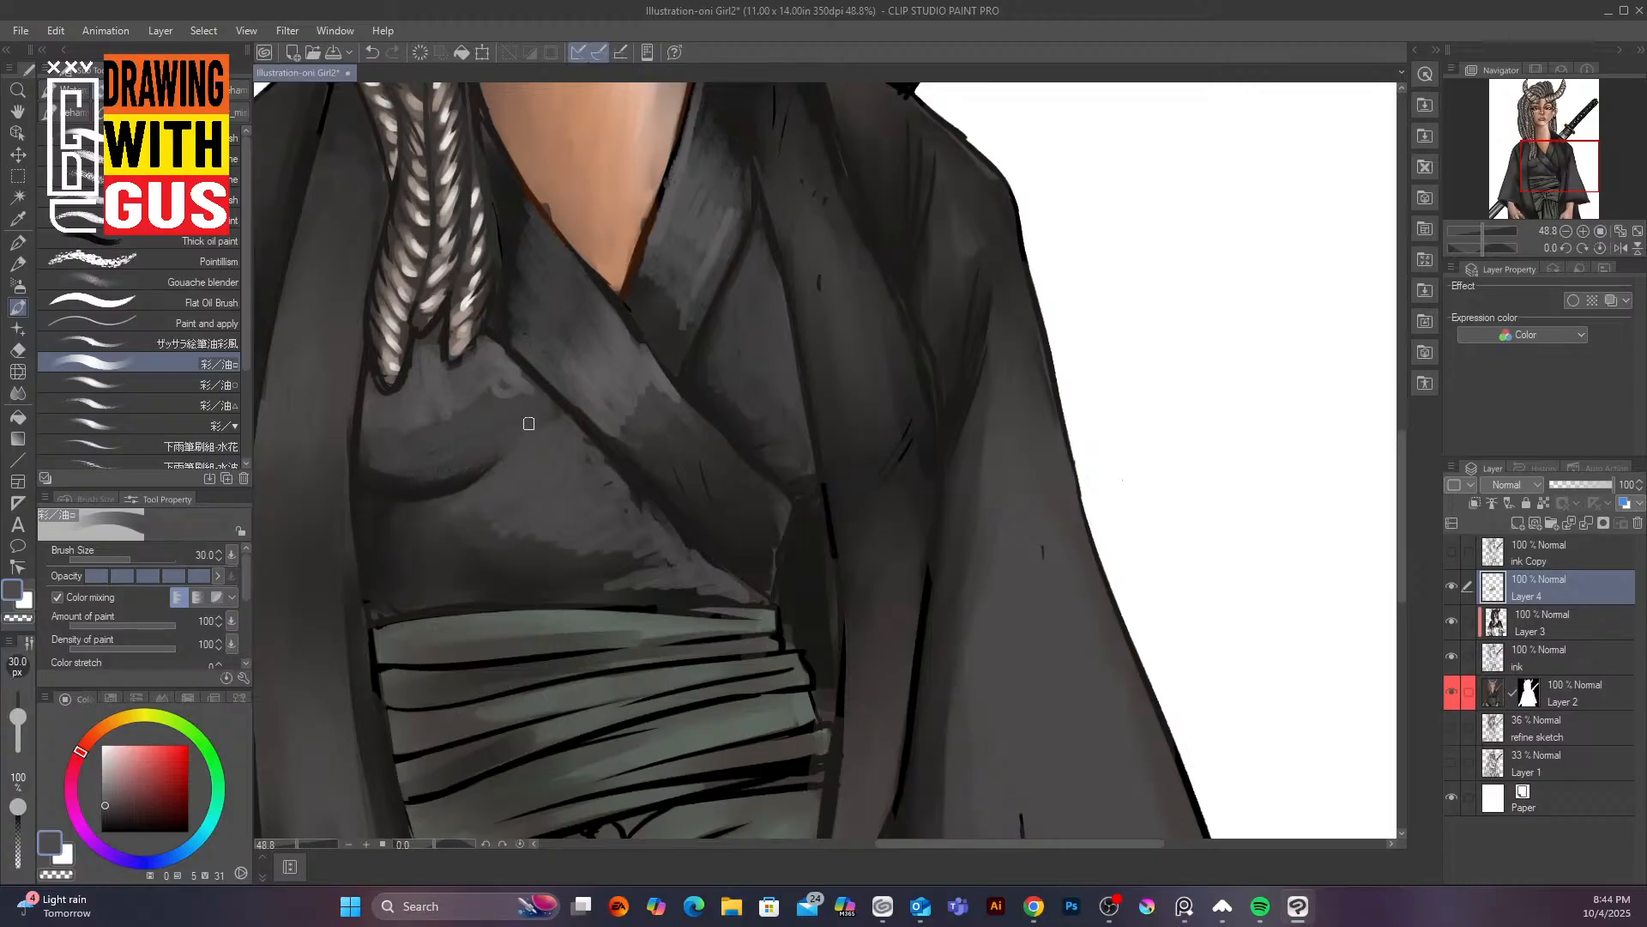
pyautogui.moveTo(626, 555); pyautogui.dragTo(508, 545)
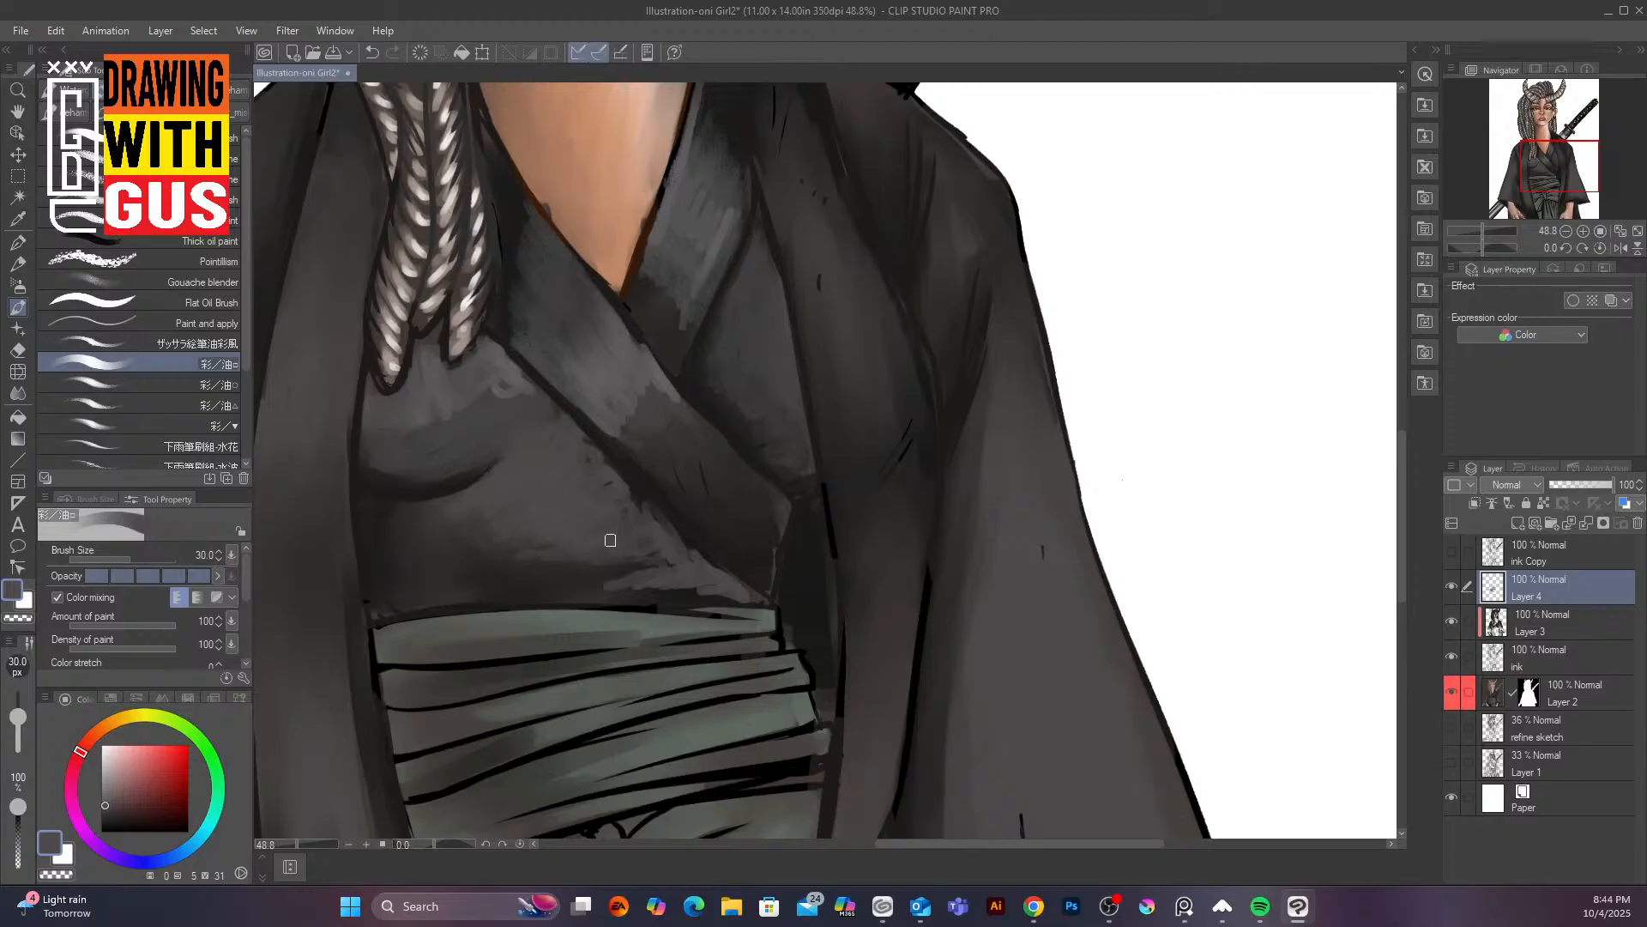
pyautogui.moveTo(606, 541); pyautogui.dragTo(450, 573)
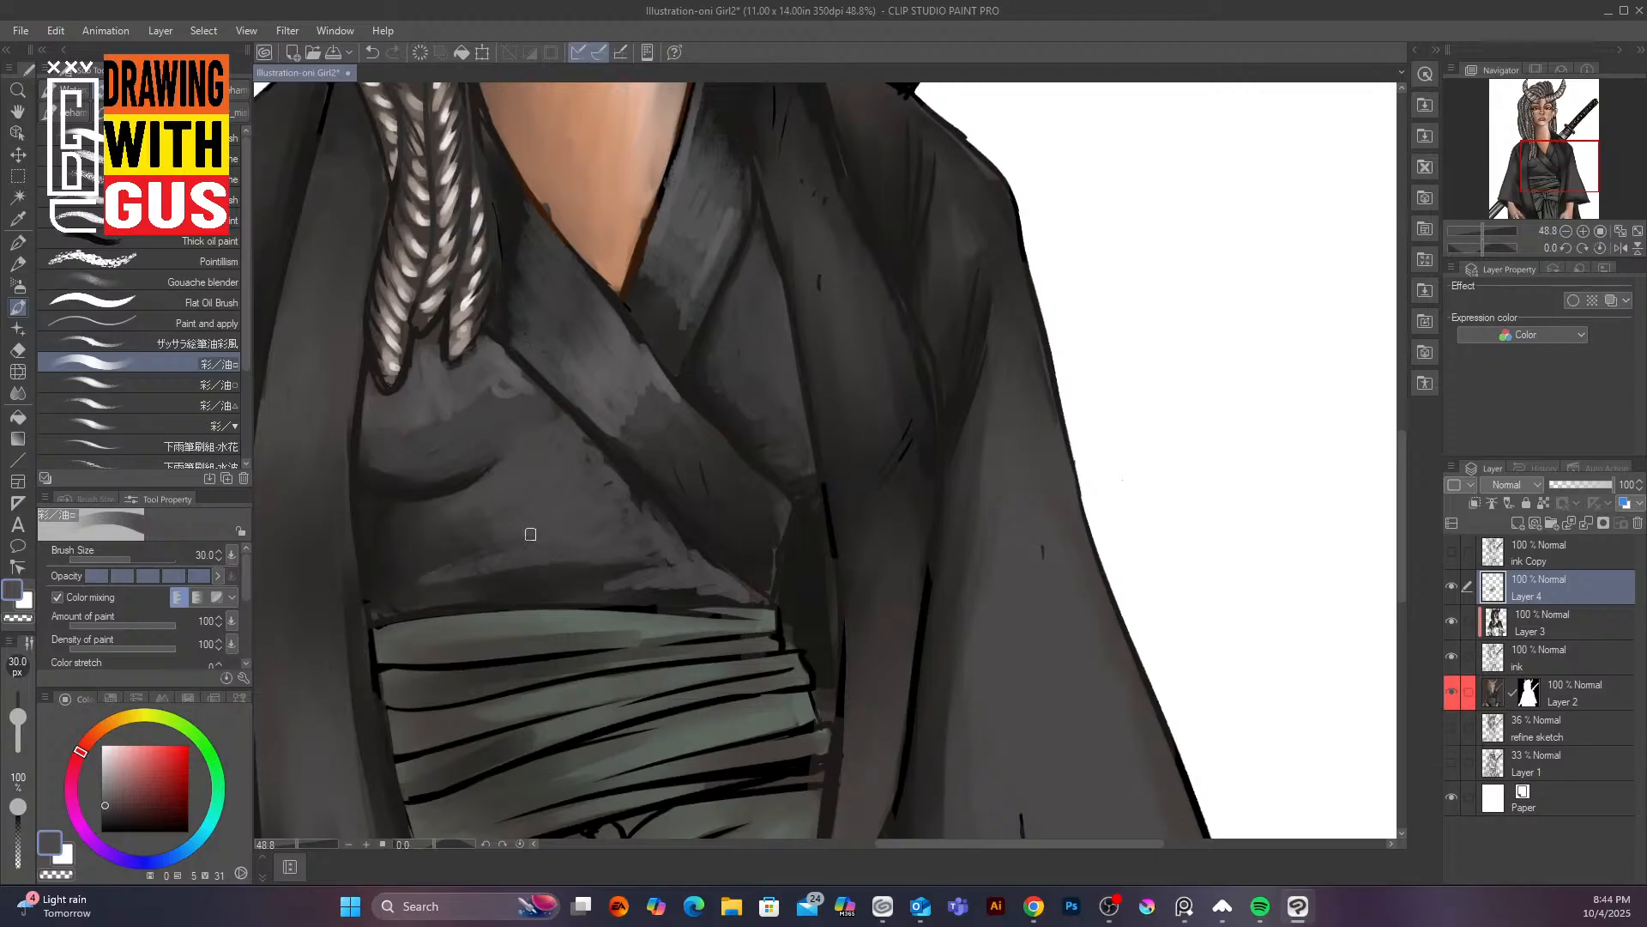
pyautogui.moveTo(452, 507); pyautogui.dragTo(395, 535)
pyautogui.moveTo(516, 564)
pyautogui.mouseDown()
pyautogui.moveTo(613, 566)
pyautogui.moveTo(658, 546)
pyautogui.moveTo(644, 569)
pyautogui.moveTo(620, 561)
pyautogui.mouseUp()
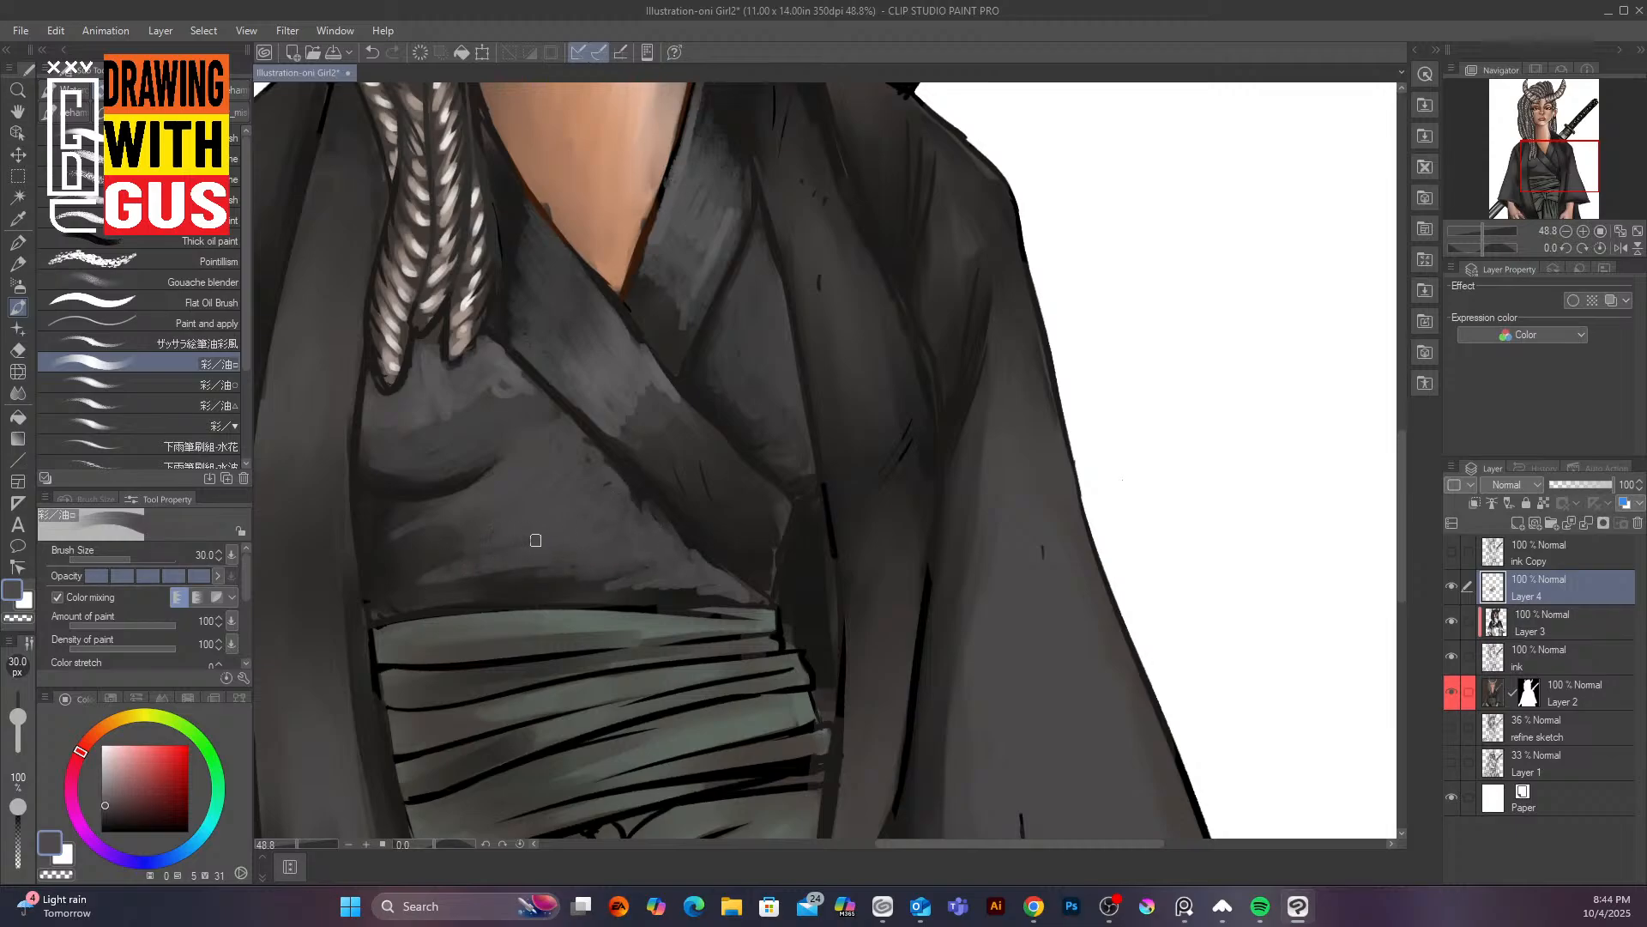
# Paint brighter grey highlights on the torso fabric along the lower edge of the overlapping lapel
pyautogui.click(104, 786)
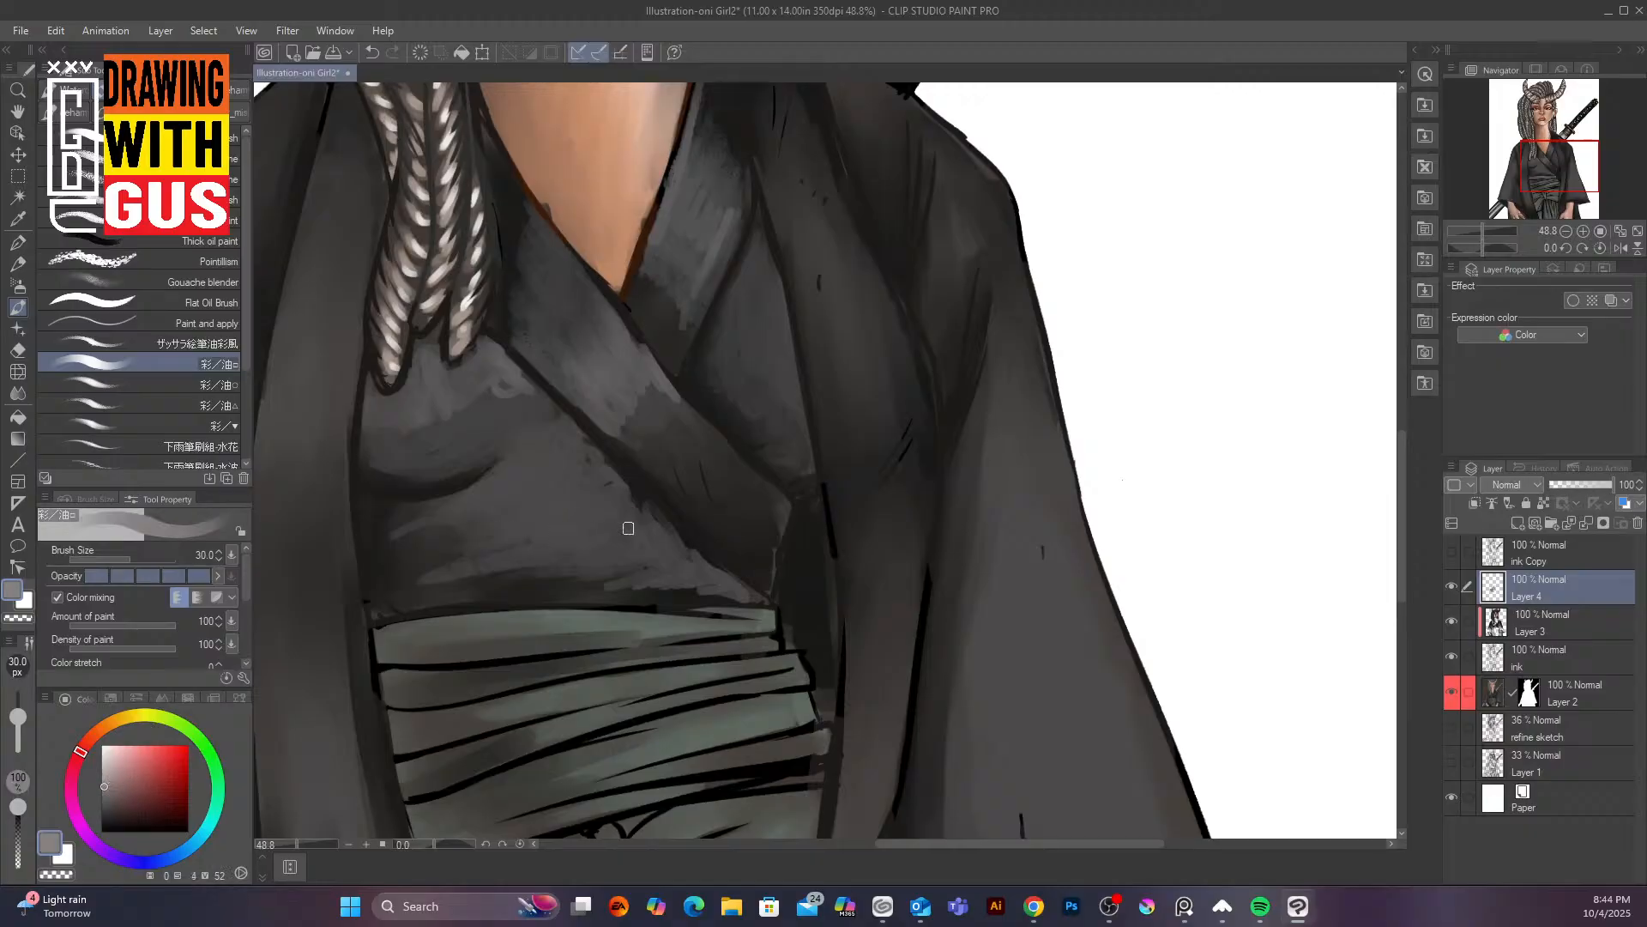
pyautogui.moveTo(602, 520)
pyautogui.mouseDown()
pyautogui.moveTo(558, 524)
pyautogui.moveTo(609, 492)
pyautogui.moveTo(553, 490)
pyautogui.moveTo(592, 463)
pyautogui.mouseUp()
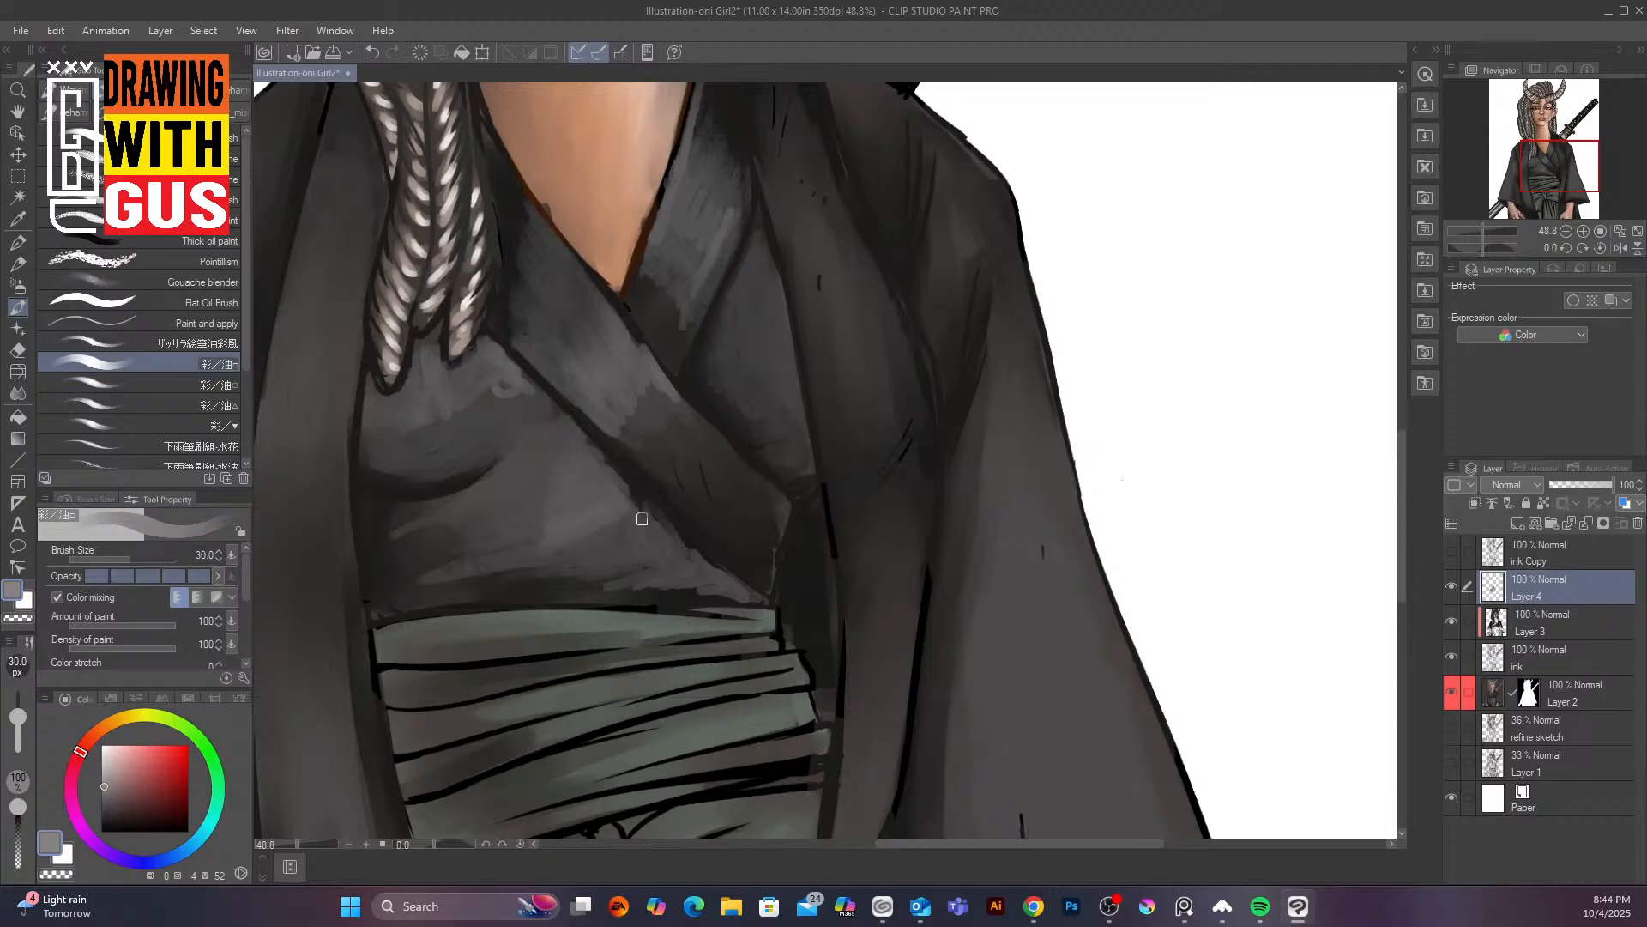
pyautogui.moveTo(638, 500); pyautogui.dragTo(671, 539)
pyautogui.moveTo(612, 471)
pyautogui.mouseDown()
pyautogui.moveTo(714, 574)
pyautogui.moveTo(635, 527)
pyautogui.moveTo(640, 550)
pyautogui.moveTo(680, 579)
pyautogui.moveTo(712, 577)
pyautogui.moveTo(615, 553)
pyautogui.moveTo(628, 508)
pyautogui.moveTo(574, 556)
pyautogui.moveTo(544, 550)
pyautogui.moveTo(568, 442)
pyautogui.mouseUp()
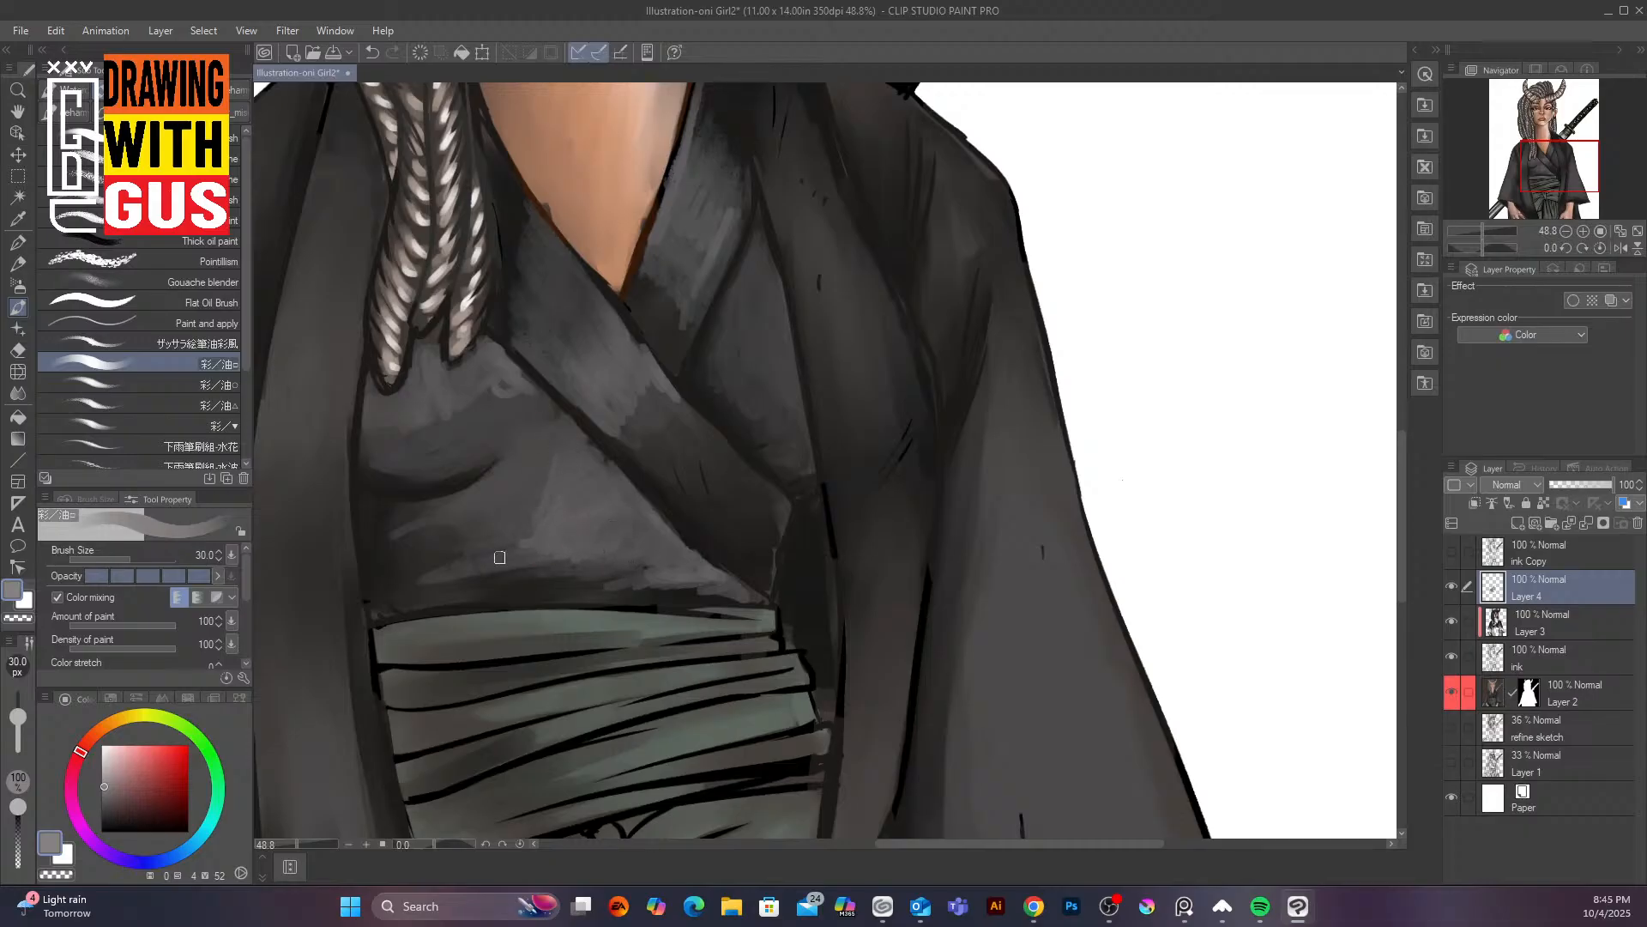
# Paint lighter grey highlights on the torso fabric, the overlapping lapel and the inner chest panel beside it
pyautogui.moveTo(580, 514)
pyautogui.mouseDown()
pyautogui.moveTo(504, 522)
pyautogui.moveTo(564, 476)
pyautogui.mouseUp()
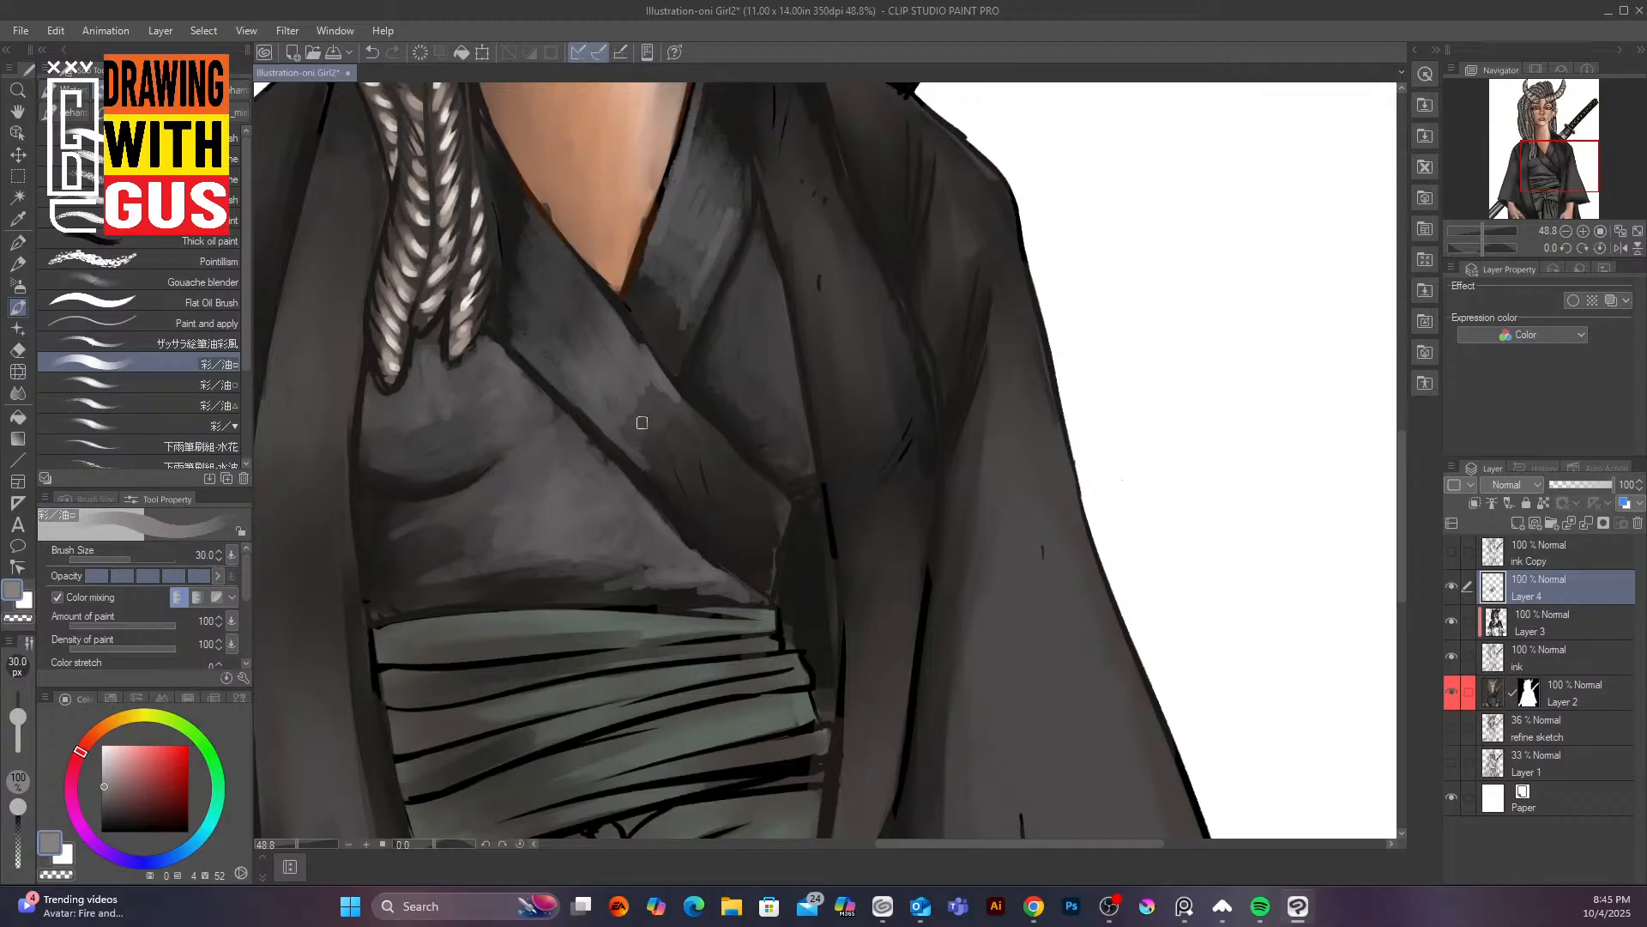
pyautogui.moveTo(670, 400)
pyautogui.mouseDown()
pyautogui.moveTo(661, 452)
pyautogui.moveTo(624, 430)
pyautogui.moveTo(632, 457)
pyautogui.moveTo(667, 451)
pyautogui.moveTo(655, 405)
pyautogui.moveTo(746, 459)
pyautogui.mouseUp()
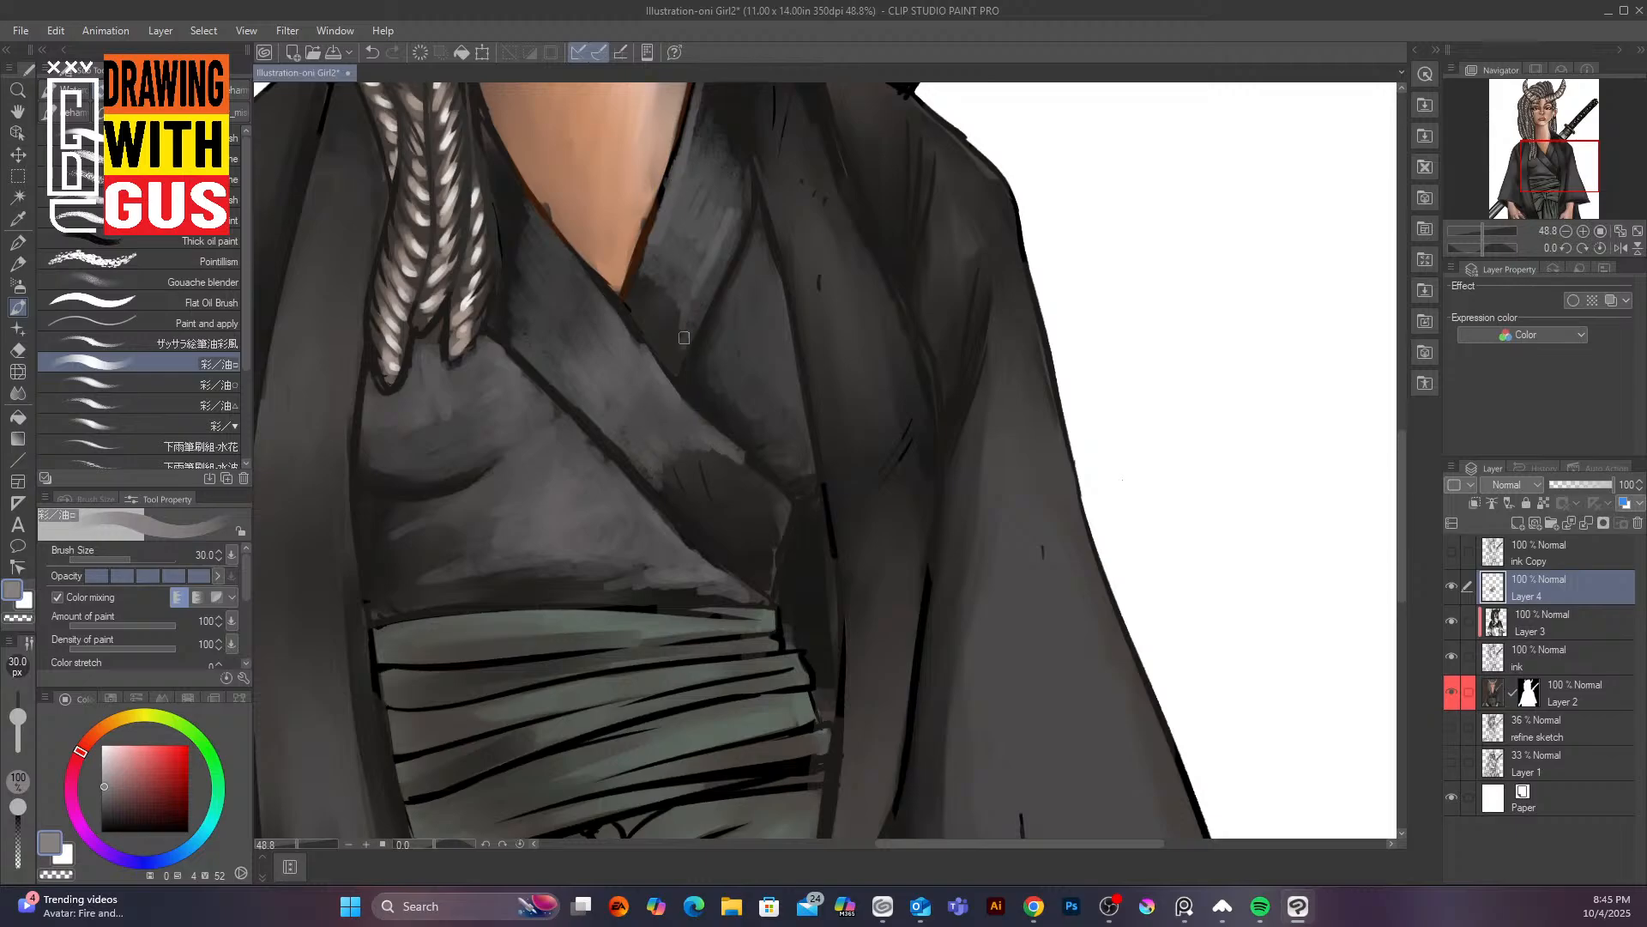
pyautogui.moveTo(685, 337)
pyautogui.mouseDown()
pyautogui.moveTo(694, 280)
pyautogui.moveTo(658, 305)
pyautogui.moveTo(655, 236)
pyautogui.moveTo(707, 180)
pyautogui.moveTo(684, 271)
pyautogui.moveTo(736, 210)
pyautogui.moveTo(775, 290)
pyautogui.moveTo(767, 273)
pyautogui.moveTo(776, 356)
pyautogui.moveTo(771, 267)
pyautogui.moveTo(788, 351)
pyautogui.moveTo(758, 254)
pyautogui.moveTo(750, 348)
pyautogui.moveTo(771, 358)
pyautogui.moveTo(808, 452)
pyautogui.mouseUp()
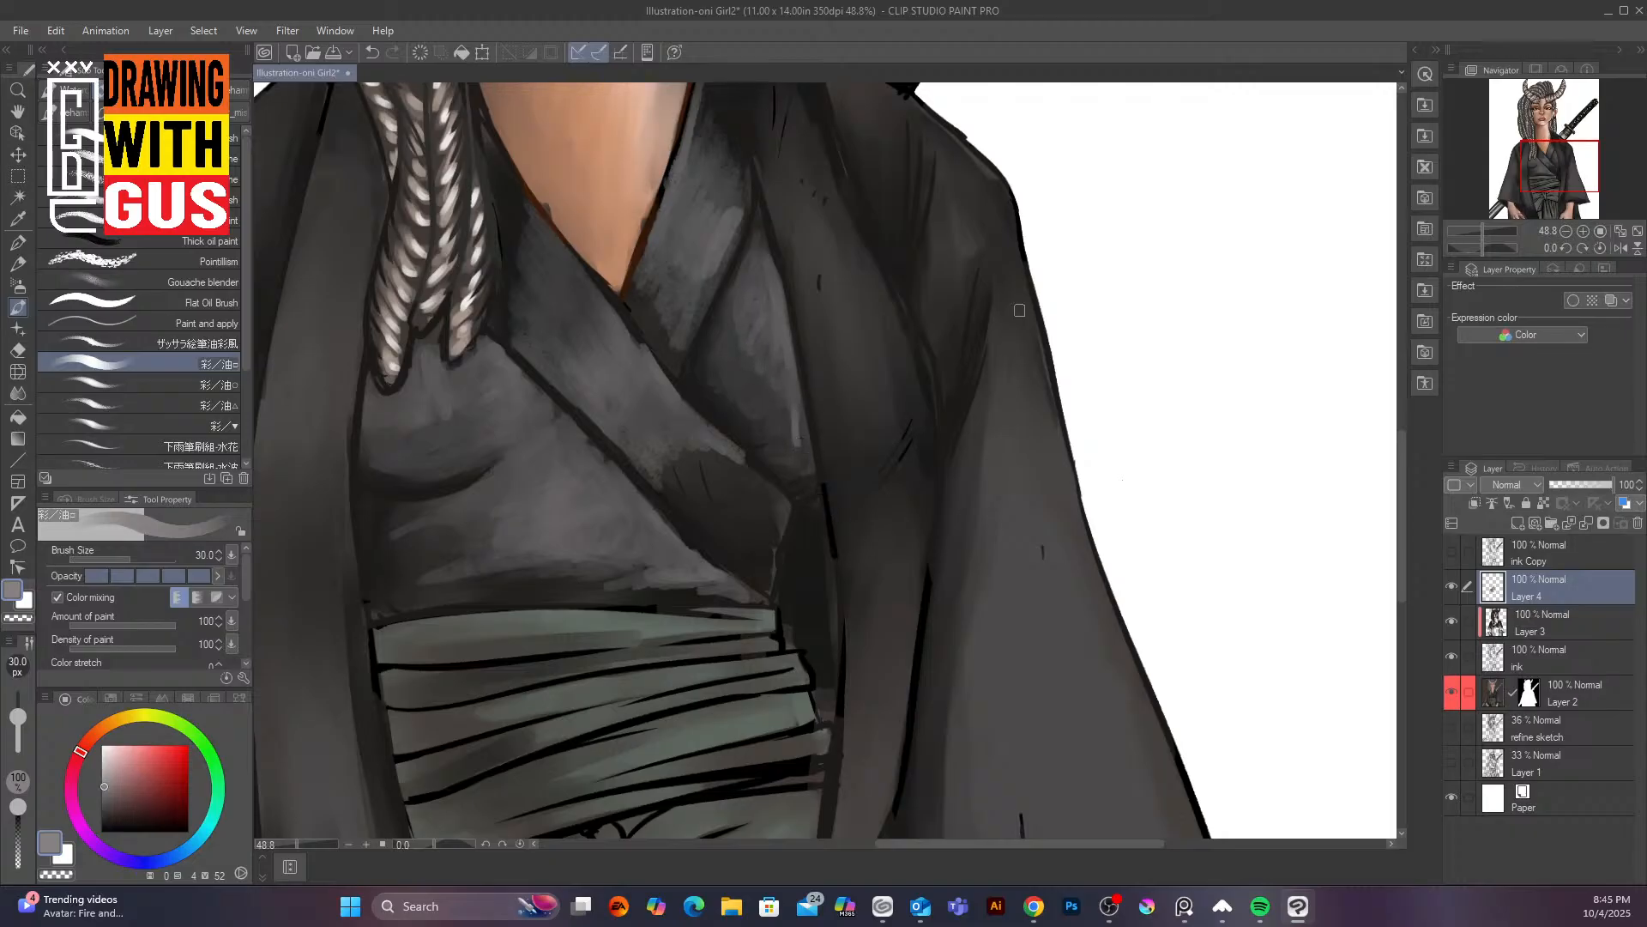
# Choose a darker grey and lay highlight strokes on the outer robe's open front band on the sword-hilt side
pyautogui.scroll(-6, 1019, 310)
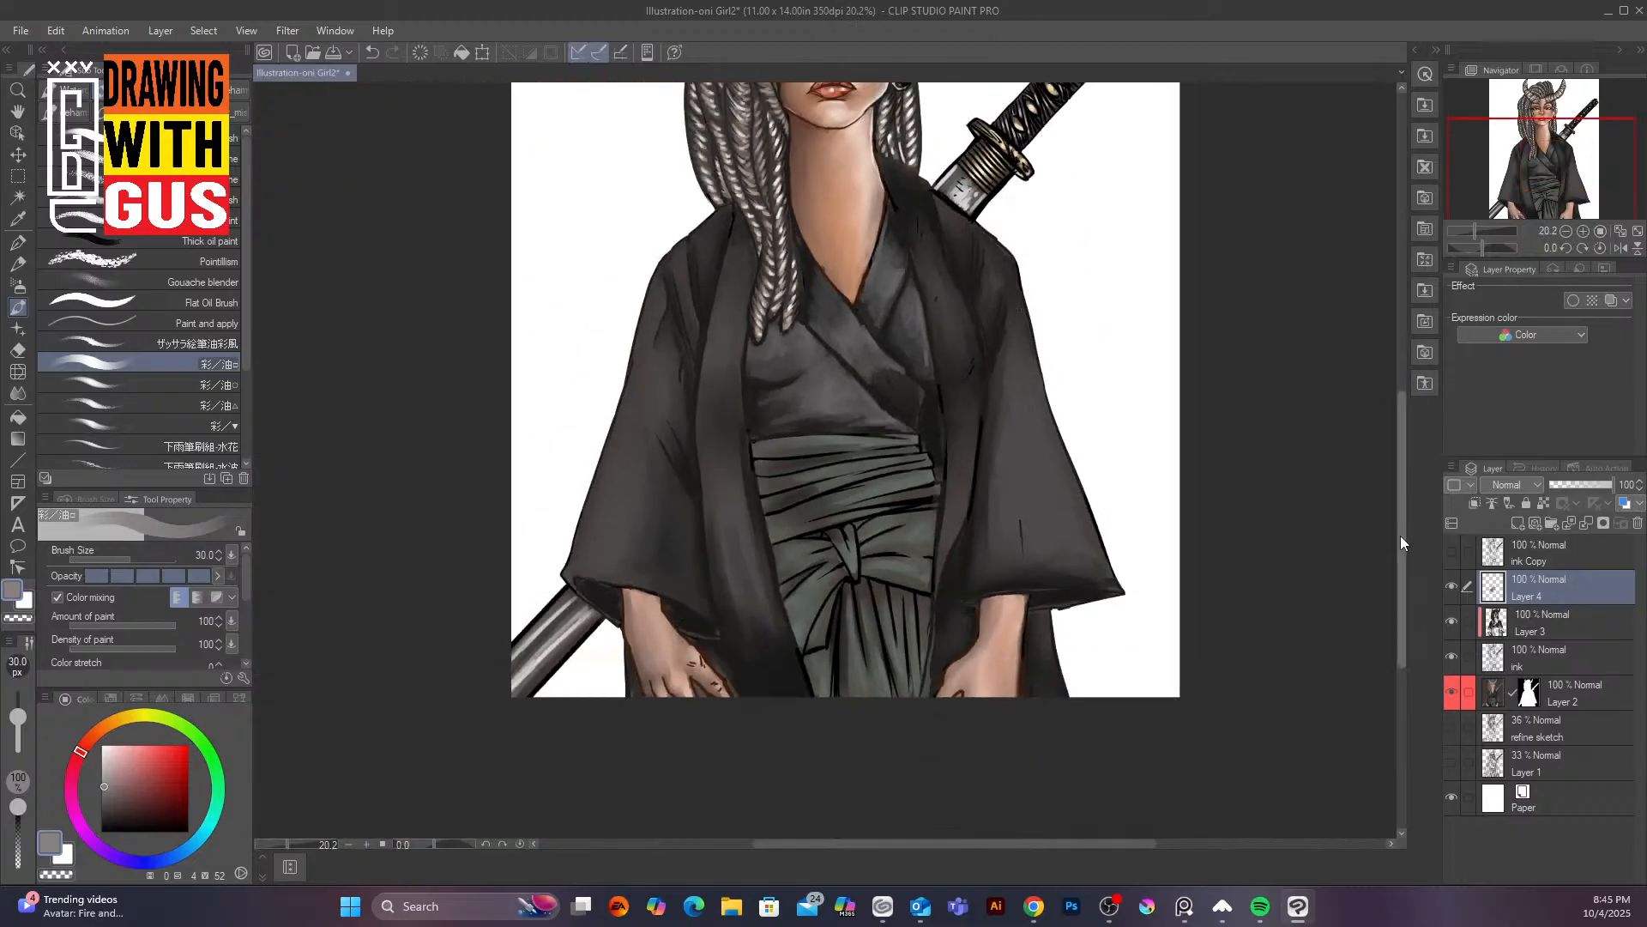
pyautogui.moveTo(1400, 535); pyautogui.dragTo(1393, 471)
pyautogui.scroll(3, 962, 580)
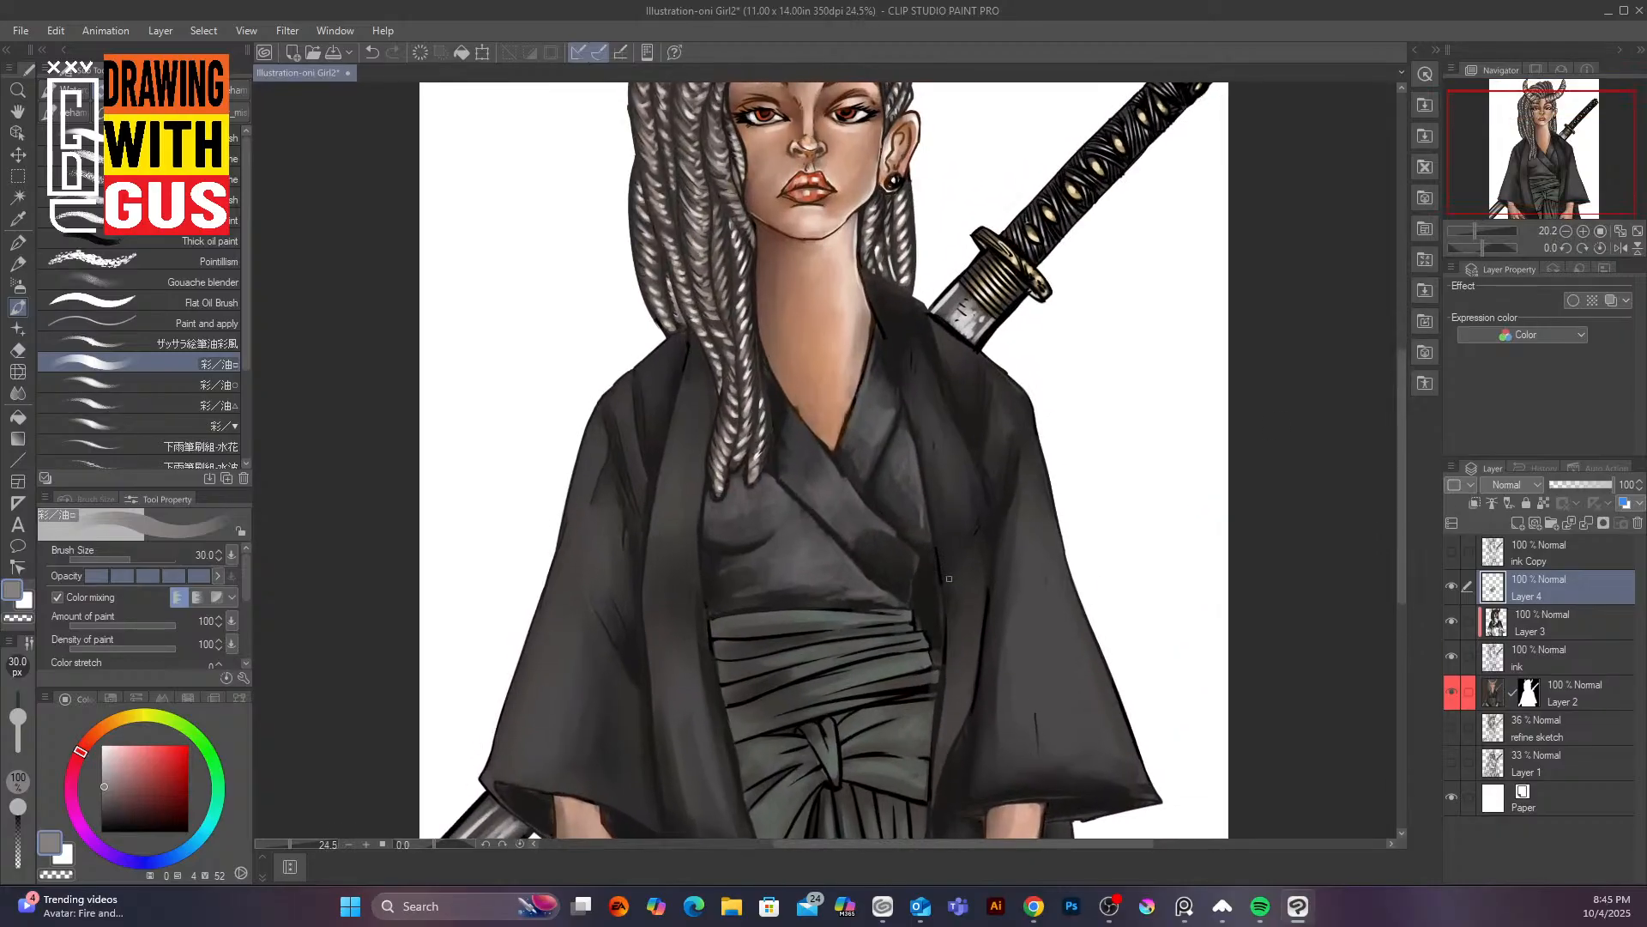
pyautogui.scroll(2, 963, 580)
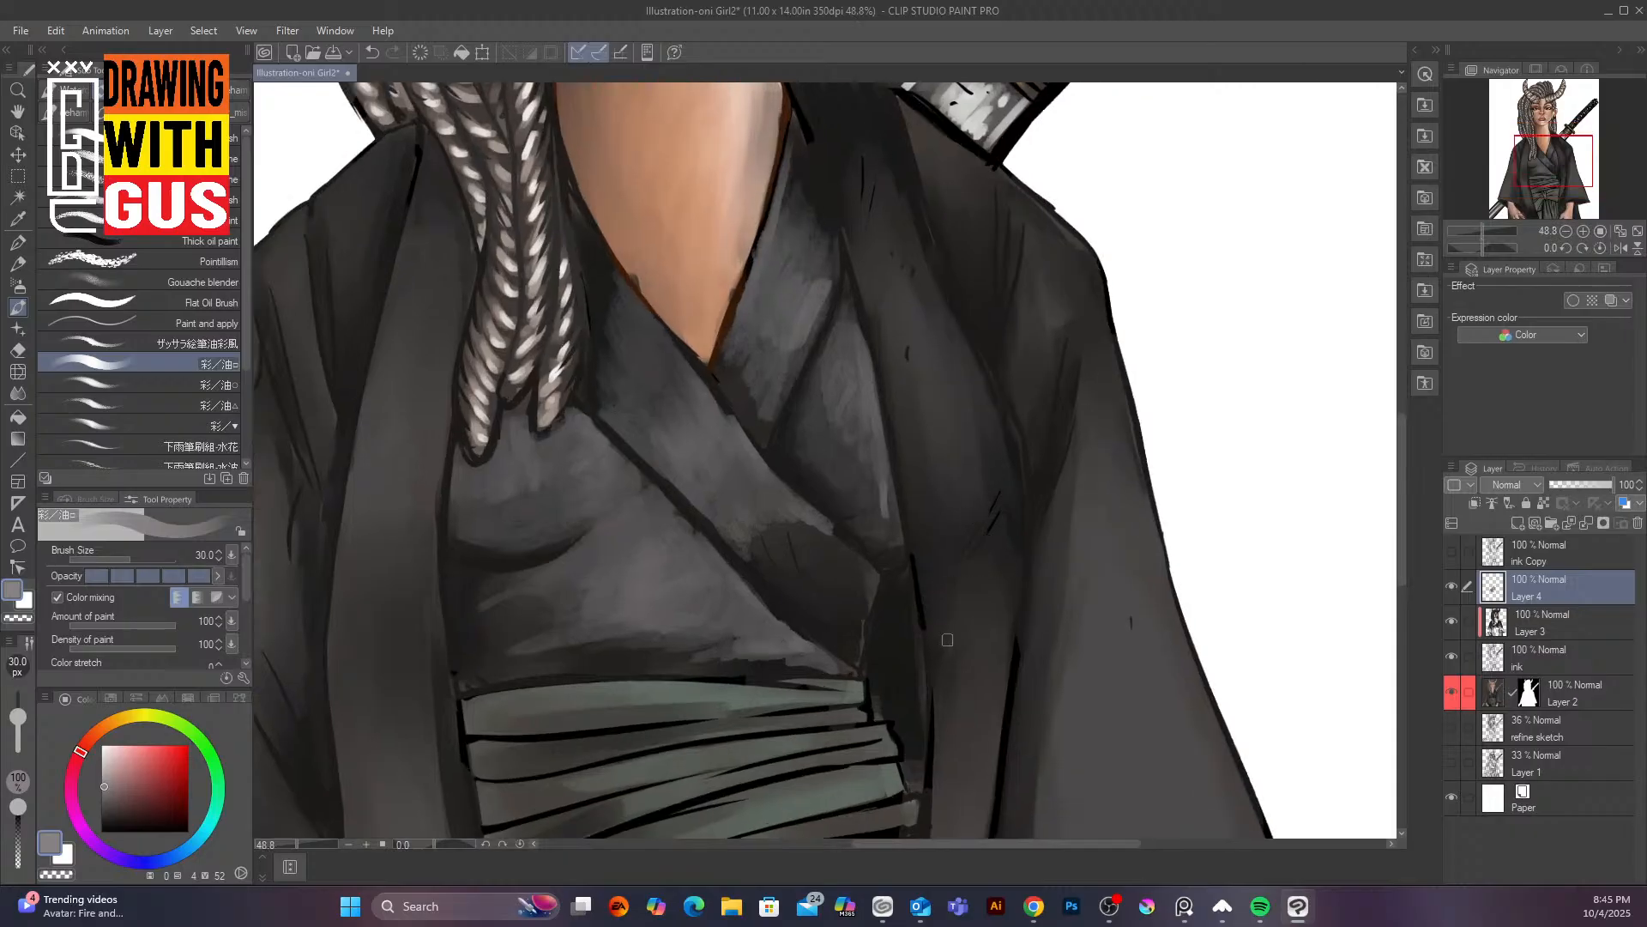
pyautogui.click(107, 795)
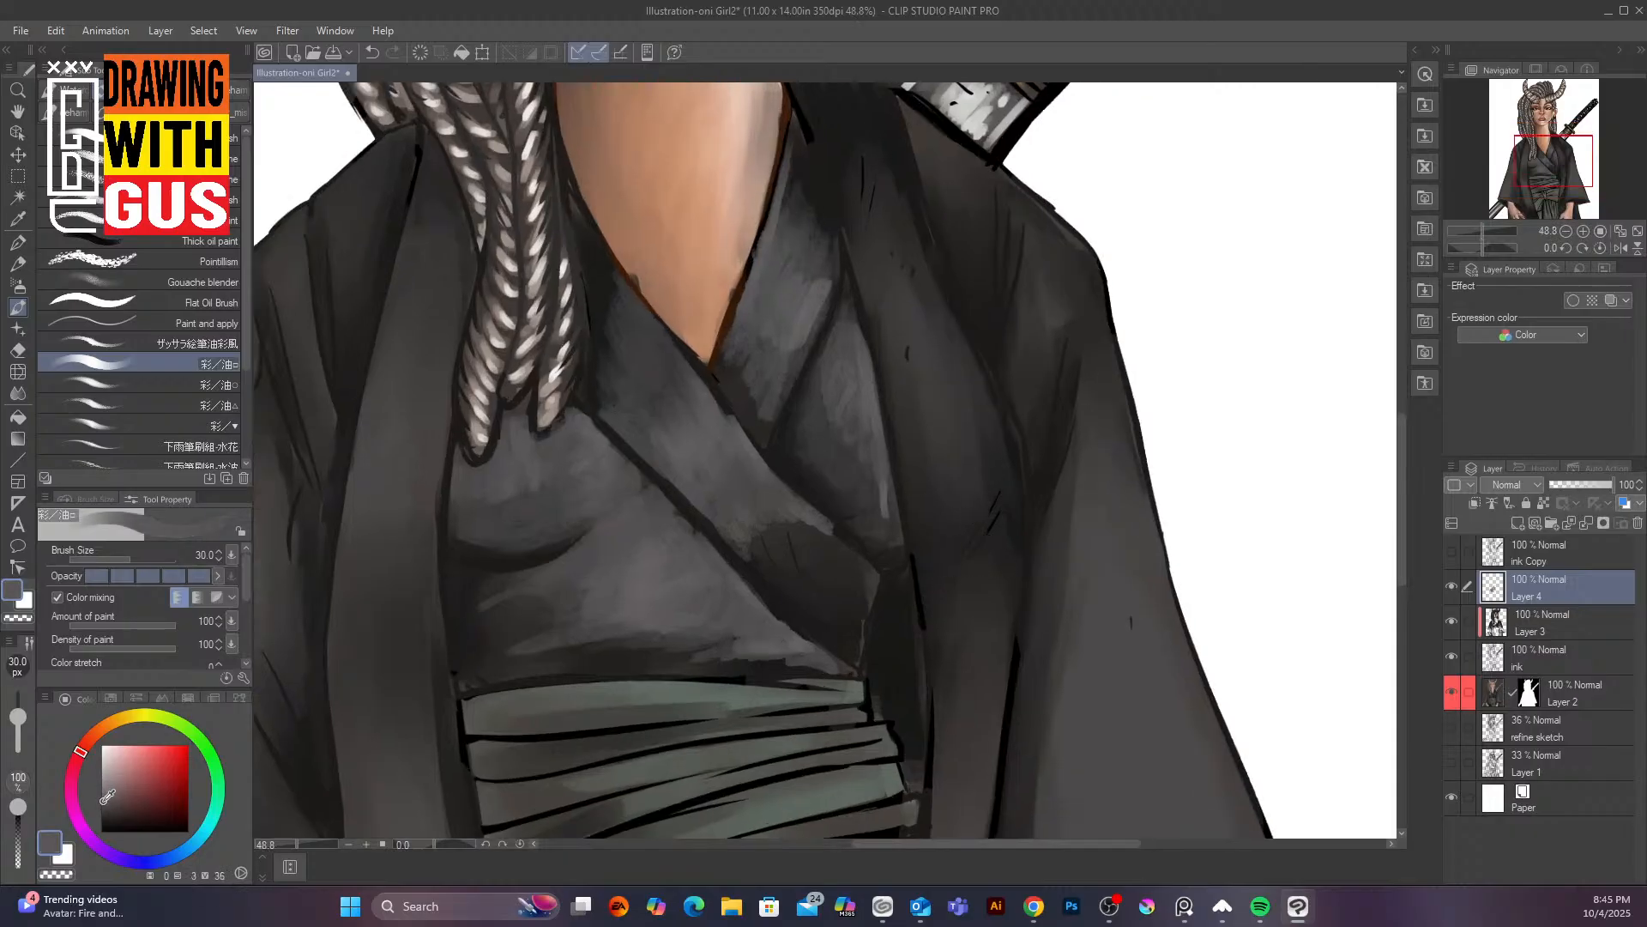
pyautogui.moveTo(924, 500)
pyautogui.mouseDown()
pyautogui.moveTo(955, 565)
pyautogui.moveTo(998, 568)
pyautogui.moveTo(1003, 473)
pyautogui.moveTo(988, 678)
pyautogui.moveTo(988, 602)
pyautogui.moveTo(976, 584)
pyautogui.moveTo(970, 662)
pyautogui.moveTo(958, 573)
pyautogui.moveTo(944, 597)
pyautogui.moveTo(947, 706)
pyautogui.moveTo(985, 642)
pyautogui.moveTo(985, 745)
pyautogui.mouseUp()
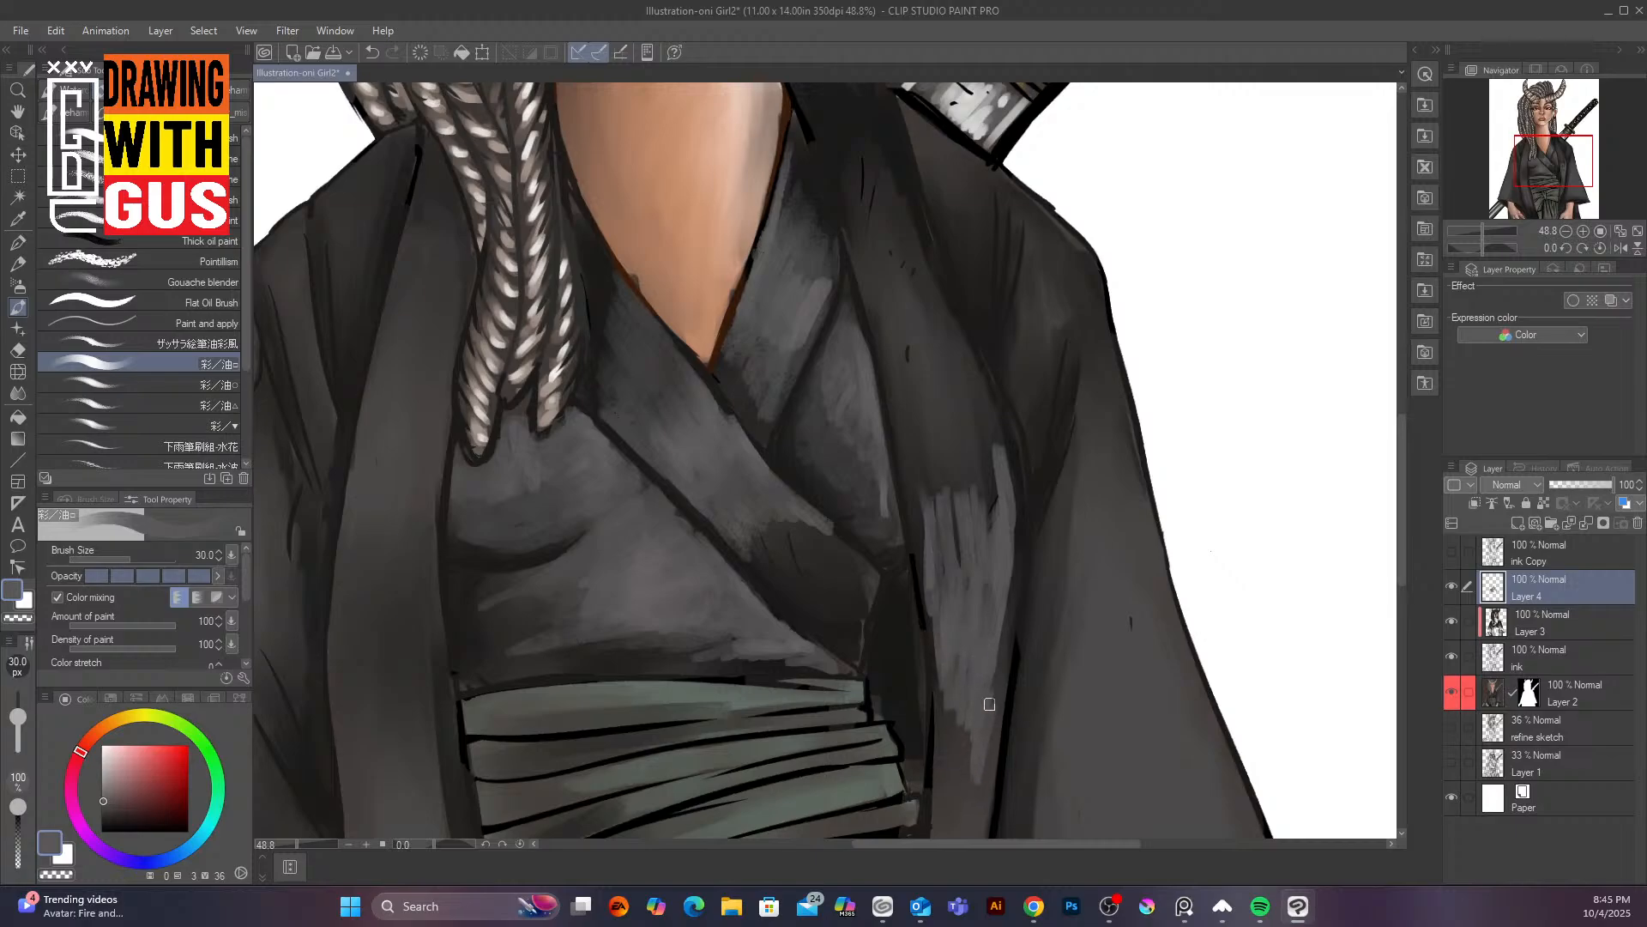
pyautogui.moveTo(991, 654)
pyautogui.mouseDown()
pyautogui.moveTo(951, 777)
pyautogui.moveTo(947, 734)
pyautogui.moveTo(951, 802)
pyautogui.moveTo(982, 750)
pyautogui.moveTo(995, 658)
pyautogui.mouseUp()
pyautogui.moveTo(927, 533)
pyautogui.mouseDown()
pyautogui.moveTo(928, 457)
pyautogui.moveTo(965, 525)
pyautogui.moveTo(973, 466)
pyautogui.moveTo(996, 477)
pyautogui.moveTo(974, 409)
pyautogui.moveTo(976, 423)
pyautogui.moveTo(951, 414)
pyautogui.moveTo(947, 473)
pyautogui.moveTo(914, 426)
pyautogui.moveTo(907, 449)
pyautogui.moveTo(928, 596)
pyautogui.moveTo(942, 506)
pyautogui.moveTo(956, 551)
pyautogui.mouseUp()
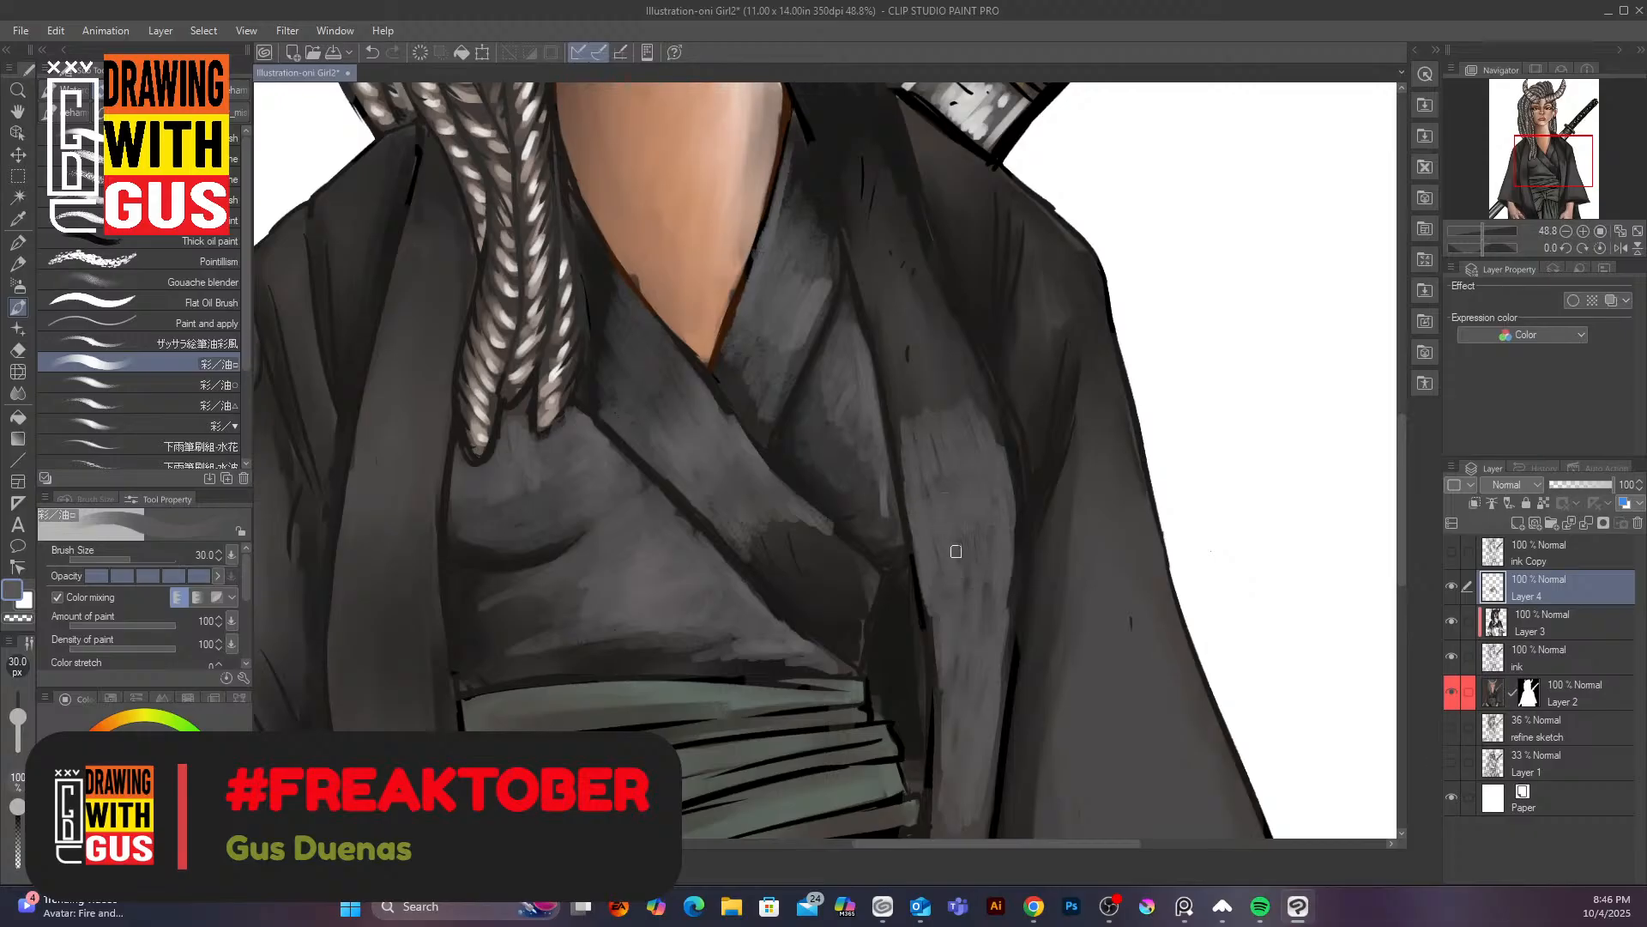
# Extend the grey highlights up the front band toward the shoulder and down alongside the green sash, evening out the strokes
pyautogui.moveTo(923, 499)
pyautogui.mouseDown()
pyautogui.moveTo(896, 394)
pyautogui.moveTo(922, 360)
pyautogui.moveTo(942, 422)
pyautogui.moveTo(934, 349)
pyautogui.moveTo(903, 388)
pyautogui.mouseUp()
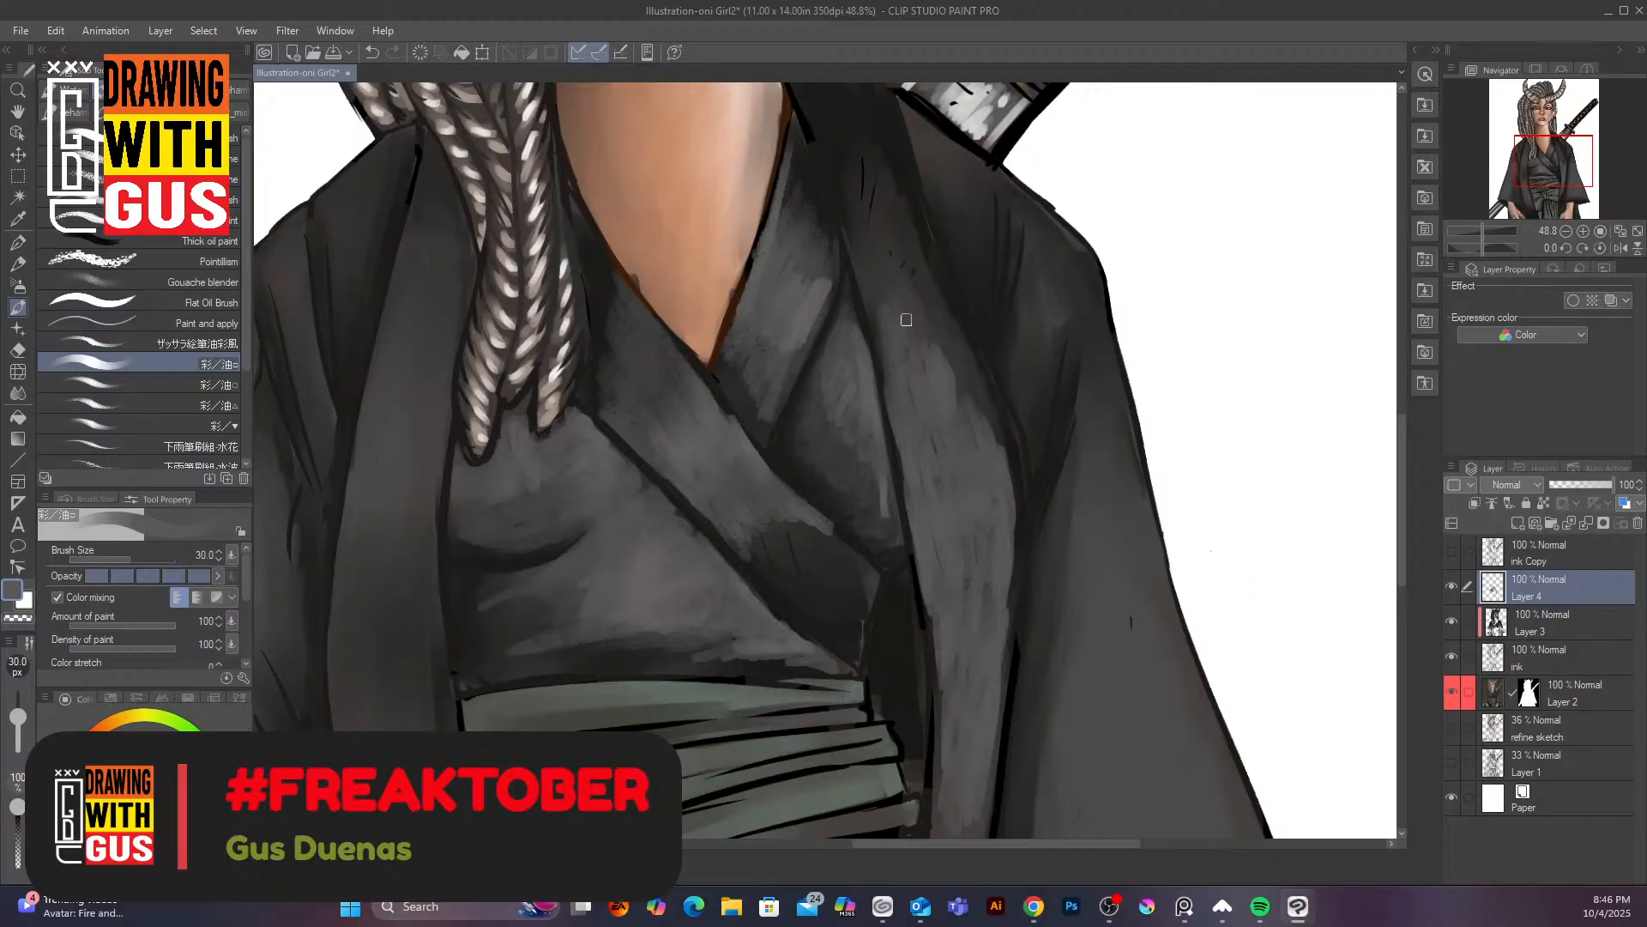
pyautogui.moveTo(961, 408); pyautogui.dragTo(977, 391)
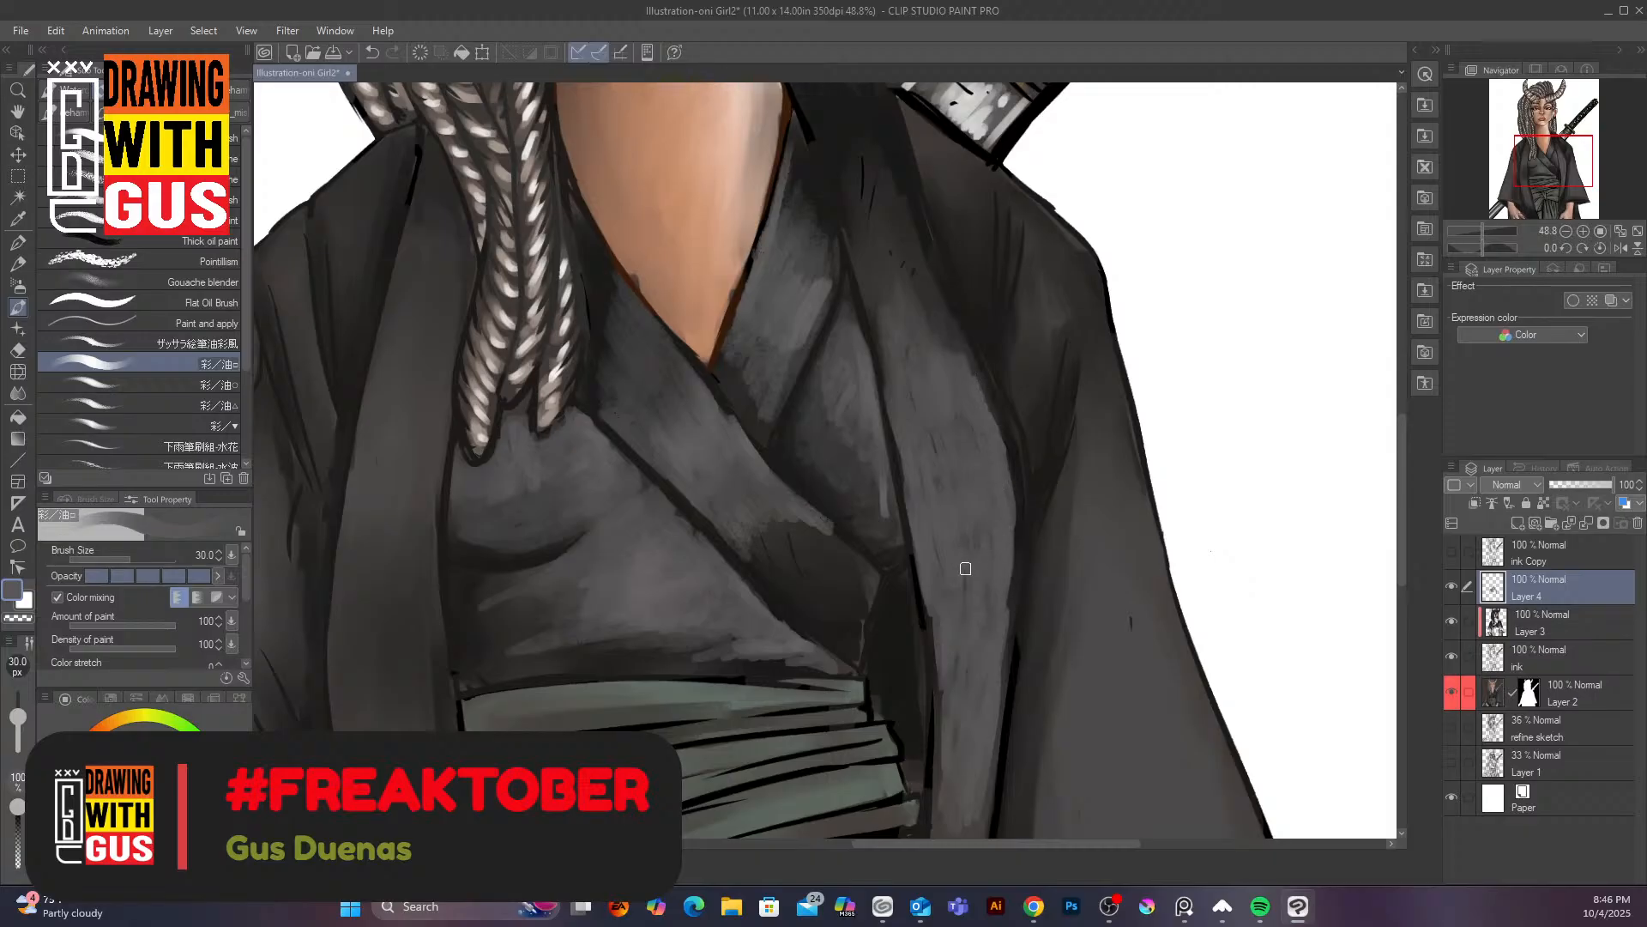
pyautogui.moveTo(965, 569); pyautogui.dragTo(971, 698)
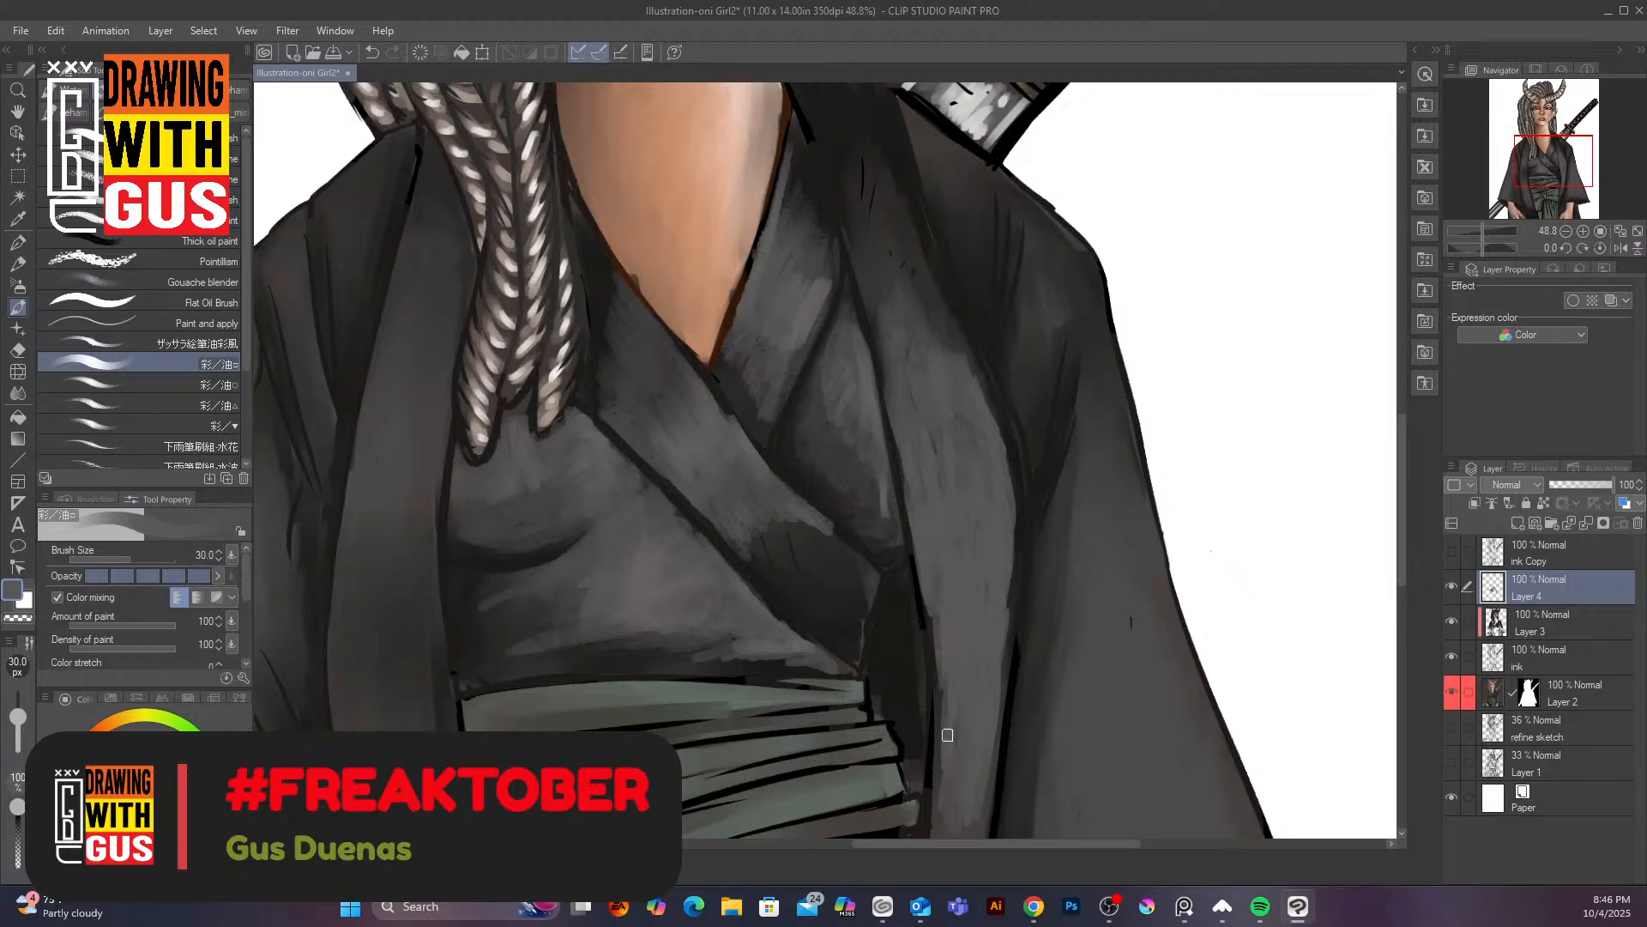
pyautogui.moveTo(948, 735); pyautogui.dragTo(961, 751)
pyautogui.moveTo(1402, 498); pyautogui.dragTo(1397, 570)
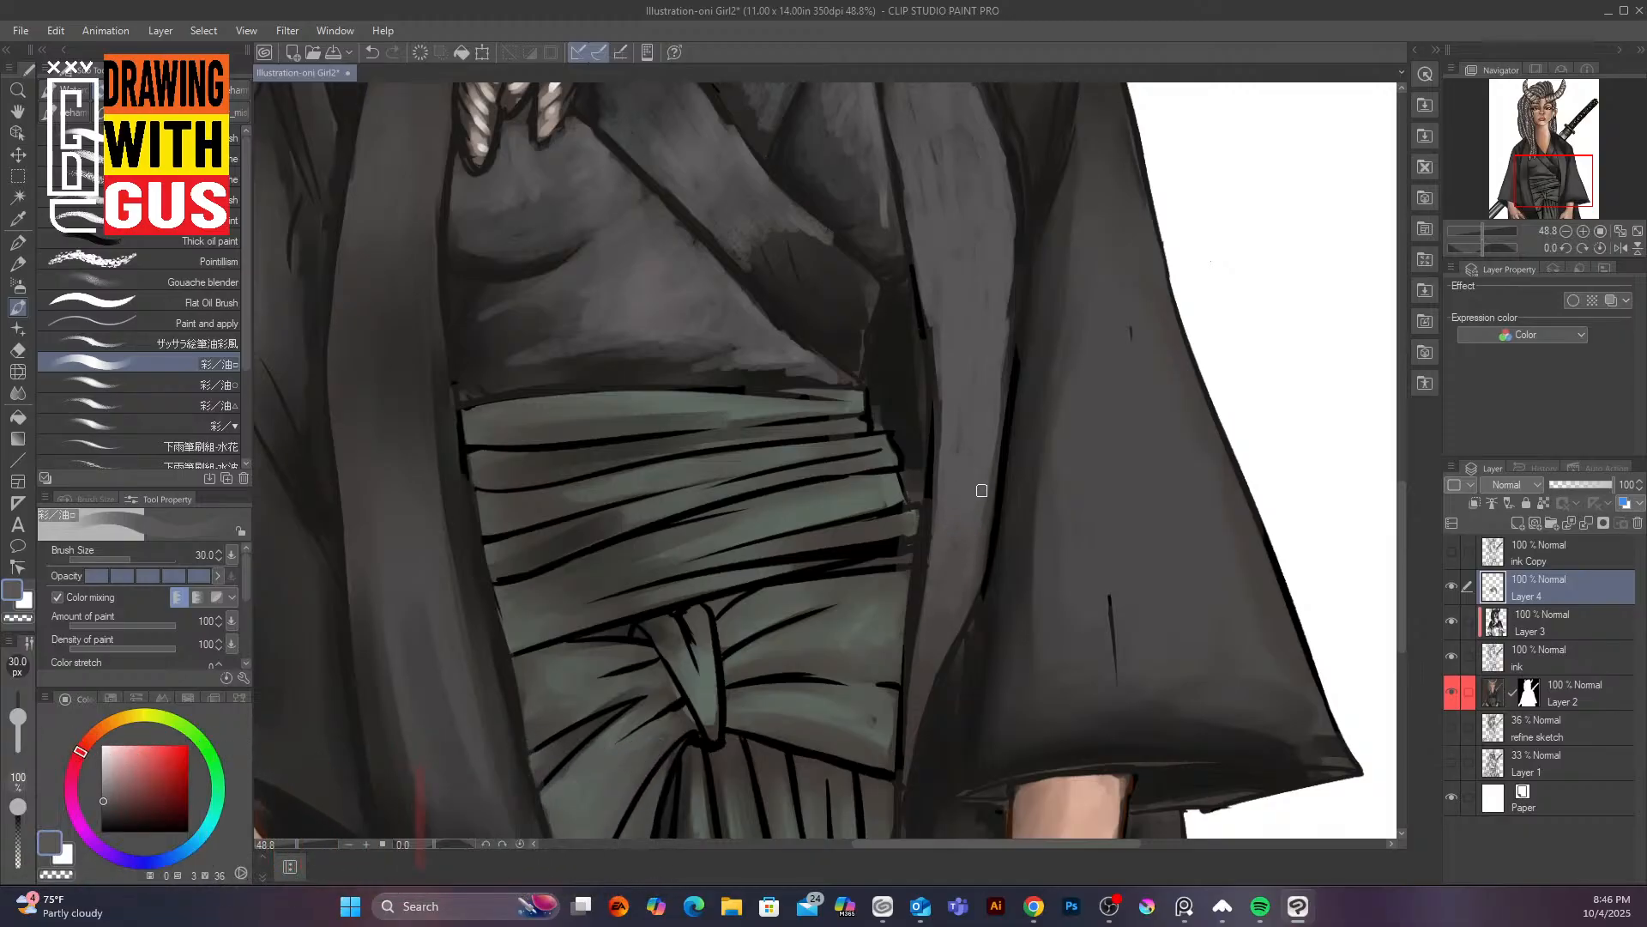
pyautogui.moveTo(968, 536); pyautogui.dragTo(950, 633)
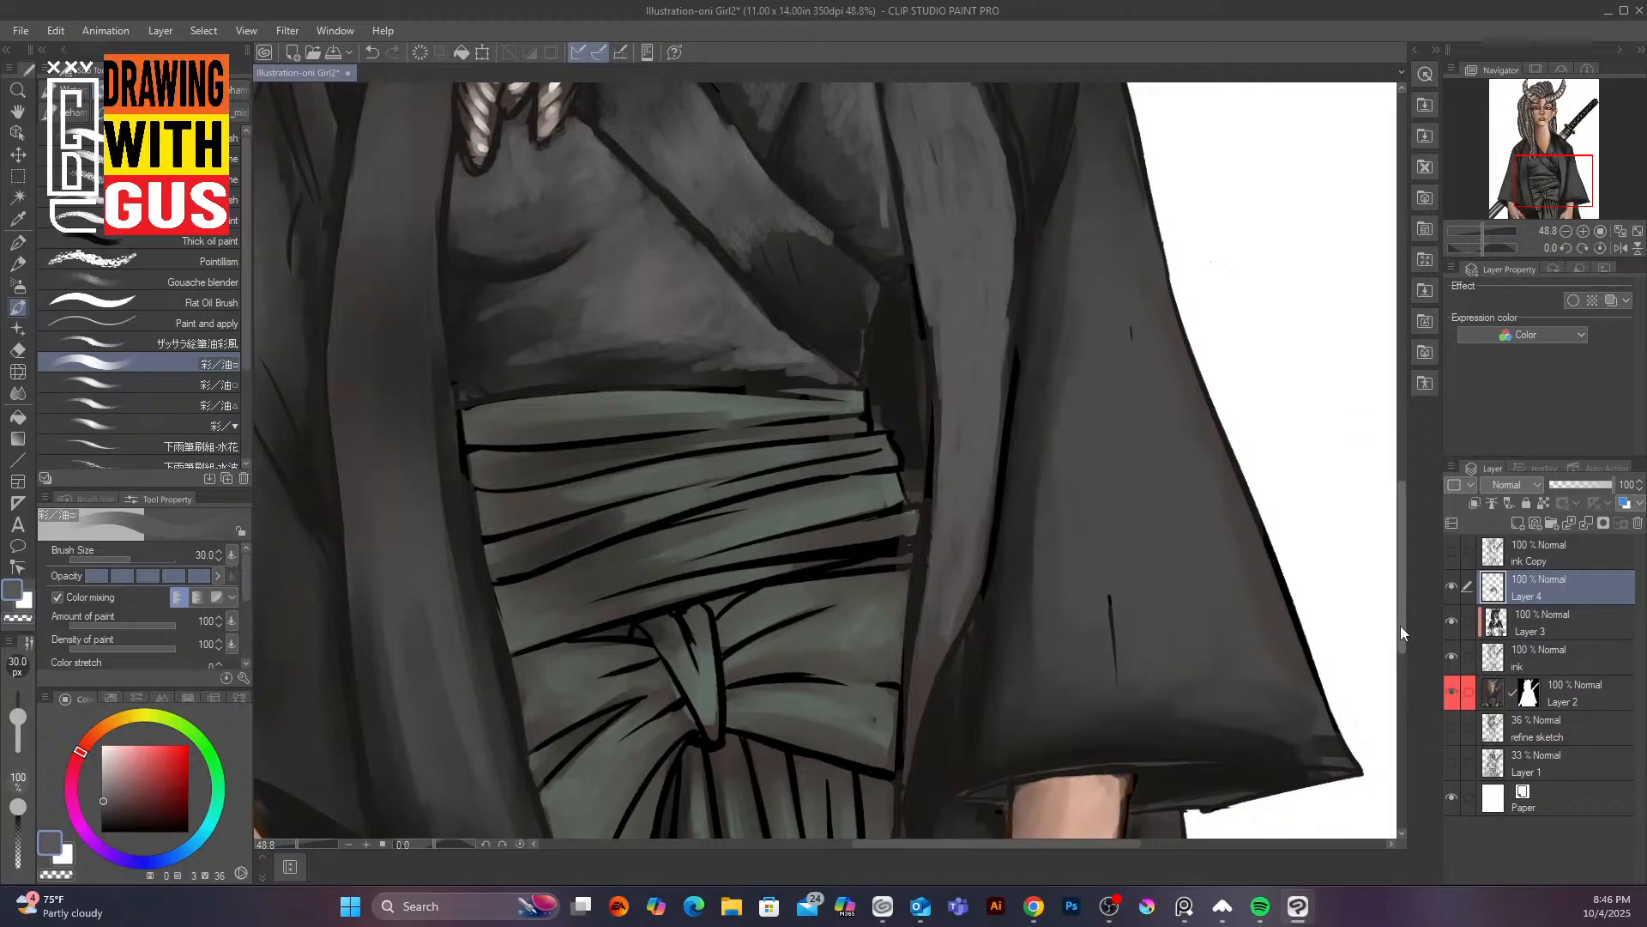
# Pick a lighter grey and brighten the robe's front band from the chest down to the sash
pyautogui.moveTo(1400, 625); pyautogui.dragTo(1395, 588)
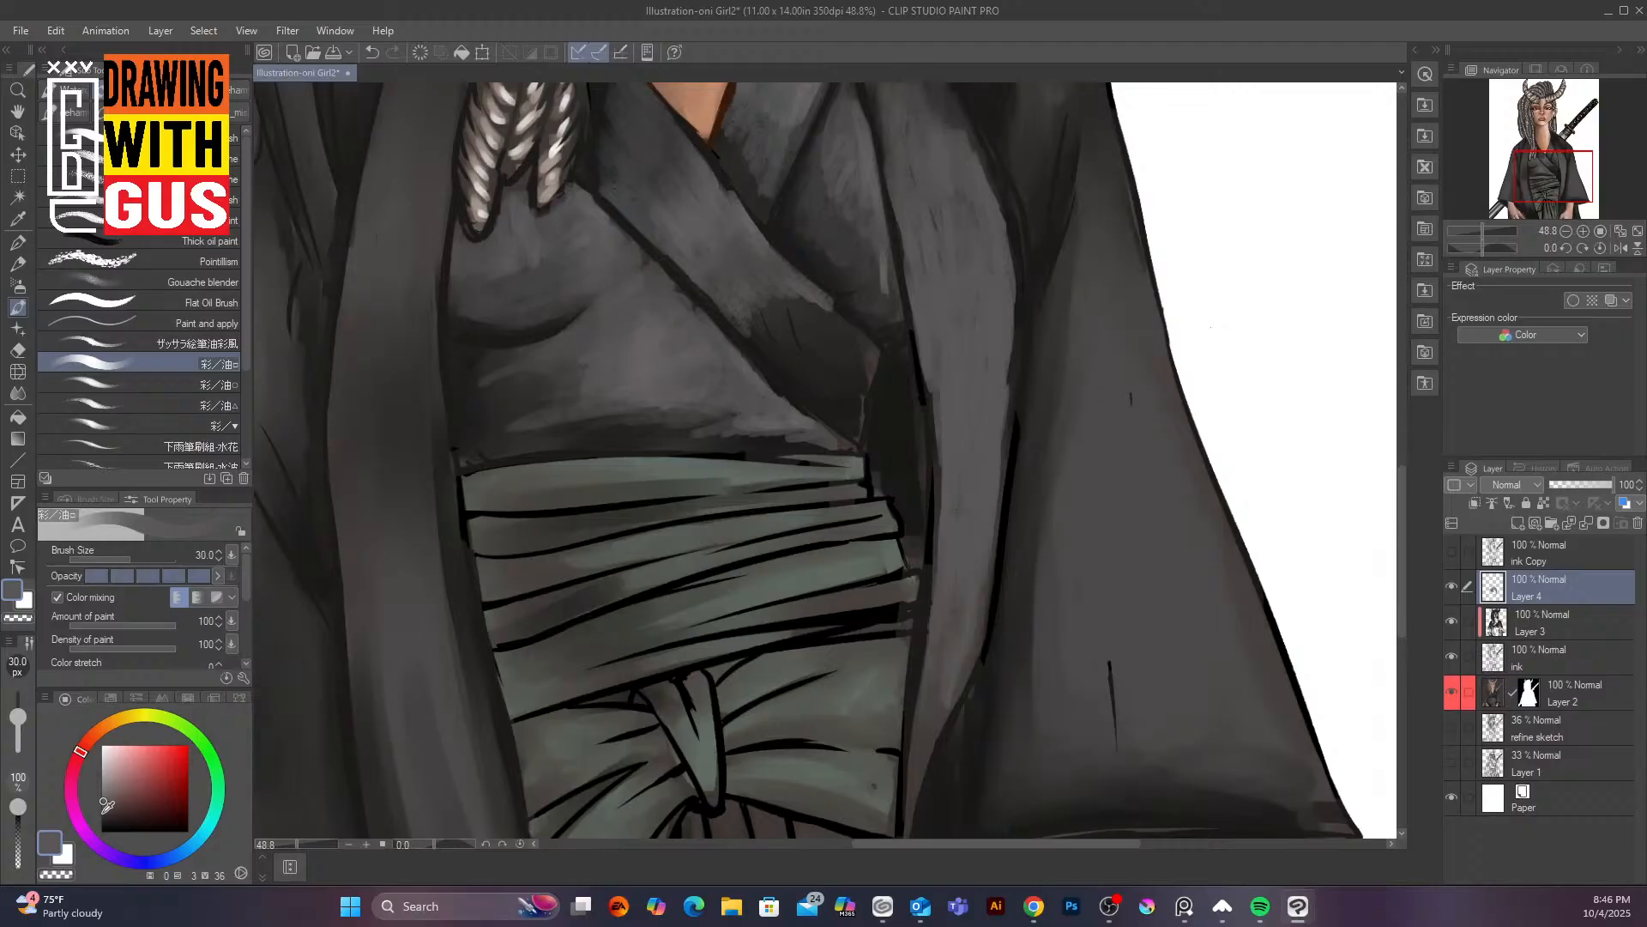
pyautogui.moveTo(109, 789); pyautogui.dragTo(102, 781)
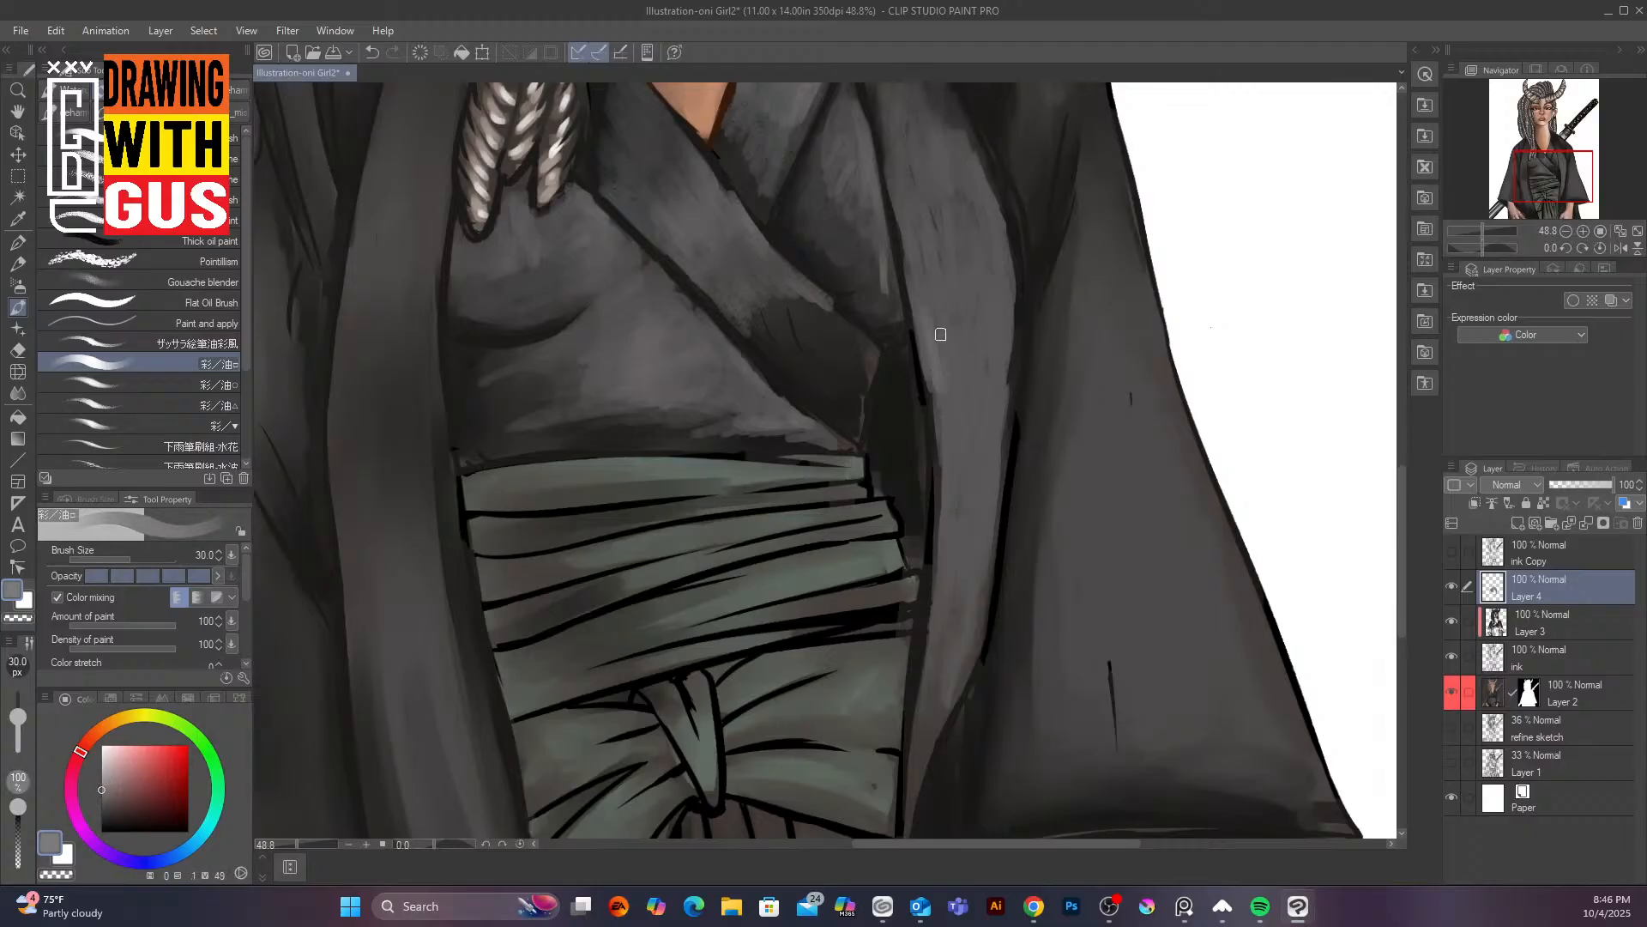
pyautogui.moveTo(953, 314)
pyautogui.mouseDown()
pyautogui.moveTo(969, 360)
pyautogui.moveTo(978, 308)
pyautogui.moveTo(992, 372)
pyautogui.moveTo(1001, 268)
pyautogui.moveTo(935, 292)
pyautogui.moveTo(918, 326)
pyautogui.moveTo(923, 220)
pyautogui.moveTo(954, 290)
pyautogui.moveTo(983, 210)
pyautogui.moveTo(1004, 297)
pyautogui.moveTo(975, 281)
pyautogui.moveTo(935, 403)
pyautogui.moveTo(944, 360)
pyautogui.moveTo(961, 429)
pyautogui.moveTo(983, 391)
pyautogui.moveTo(997, 433)
pyautogui.moveTo(981, 415)
pyautogui.moveTo(957, 473)
pyautogui.moveTo(982, 551)
pyautogui.mouseUp()
pyautogui.moveTo(983, 220)
pyautogui.mouseDown()
pyautogui.moveTo(946, 160)
pyautogui.moveTo(935, 236)
pyautogui.moveTo(899, 187)
pyautogui.moveTo(916, 307)
pyautogui.moveTo(894, 151)
pyautogui.mouseUp()
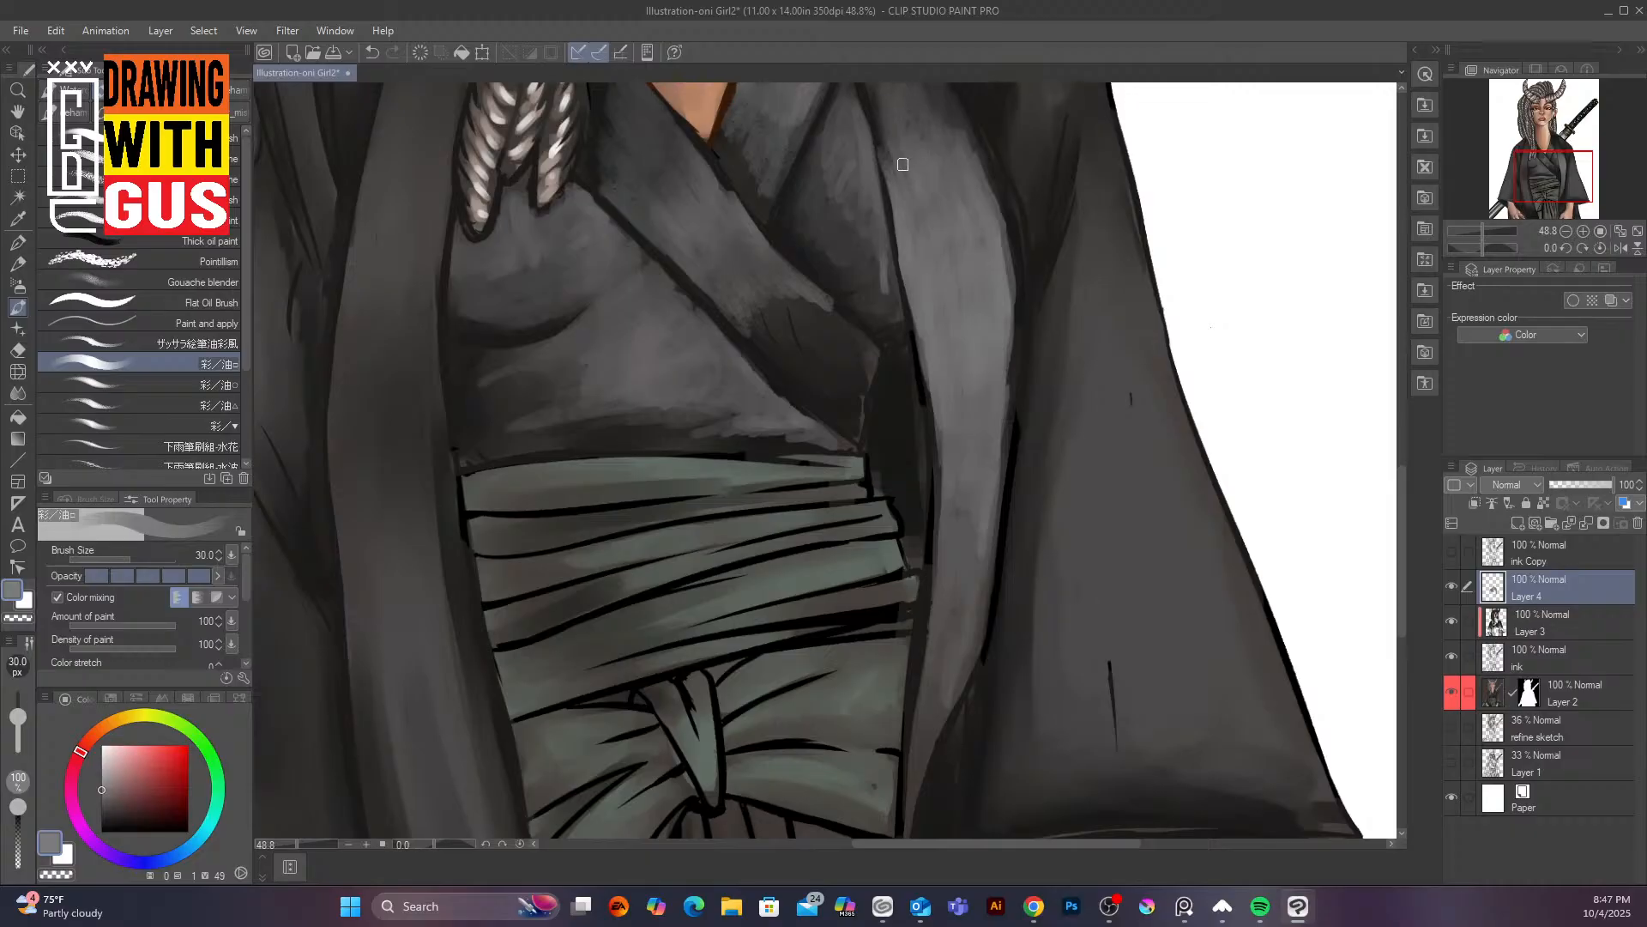
pyautogui.moveTo(902, 164); pyautogui.dragTo(955, 146)
# Hide and show Layer 4 to compare the robe with and without the grey highlights
pyautogui.moveTo(1399, 461)
pyautogui.mouseDown()
pyautogui.moveTo(1404, 282)
pyautogui.moveTo(1386, 452)
pyautogui.mouseUp()
pyautogui.hotkey('ctrl', 'z')
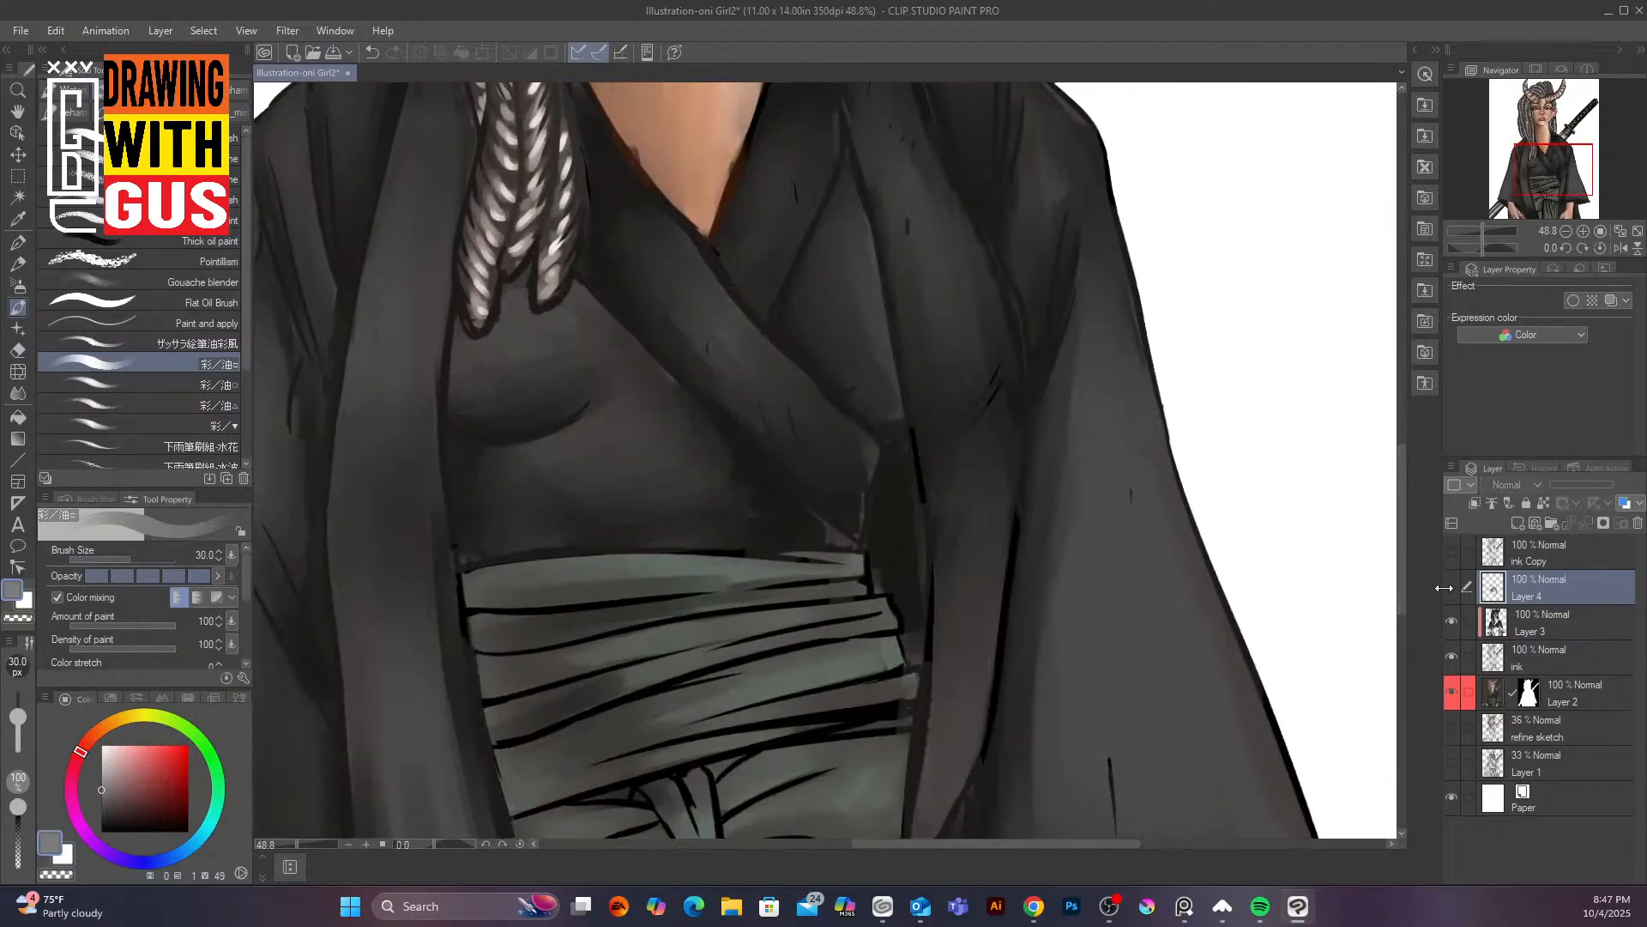
pyautogui.click(1451, 586)
# Blend the grey highlights on the lapels, chest, torso and front band using the Painterly blender at size 100
pyautogui.moveTo(1399, 507)
pyautogui.mouseDown()
pyautogui.moveTo(1402, 605)
pyautogui.moveTo(1397, 352)
pyautogui.moveTo(1399, 600)
pyautogui.mouseUp()
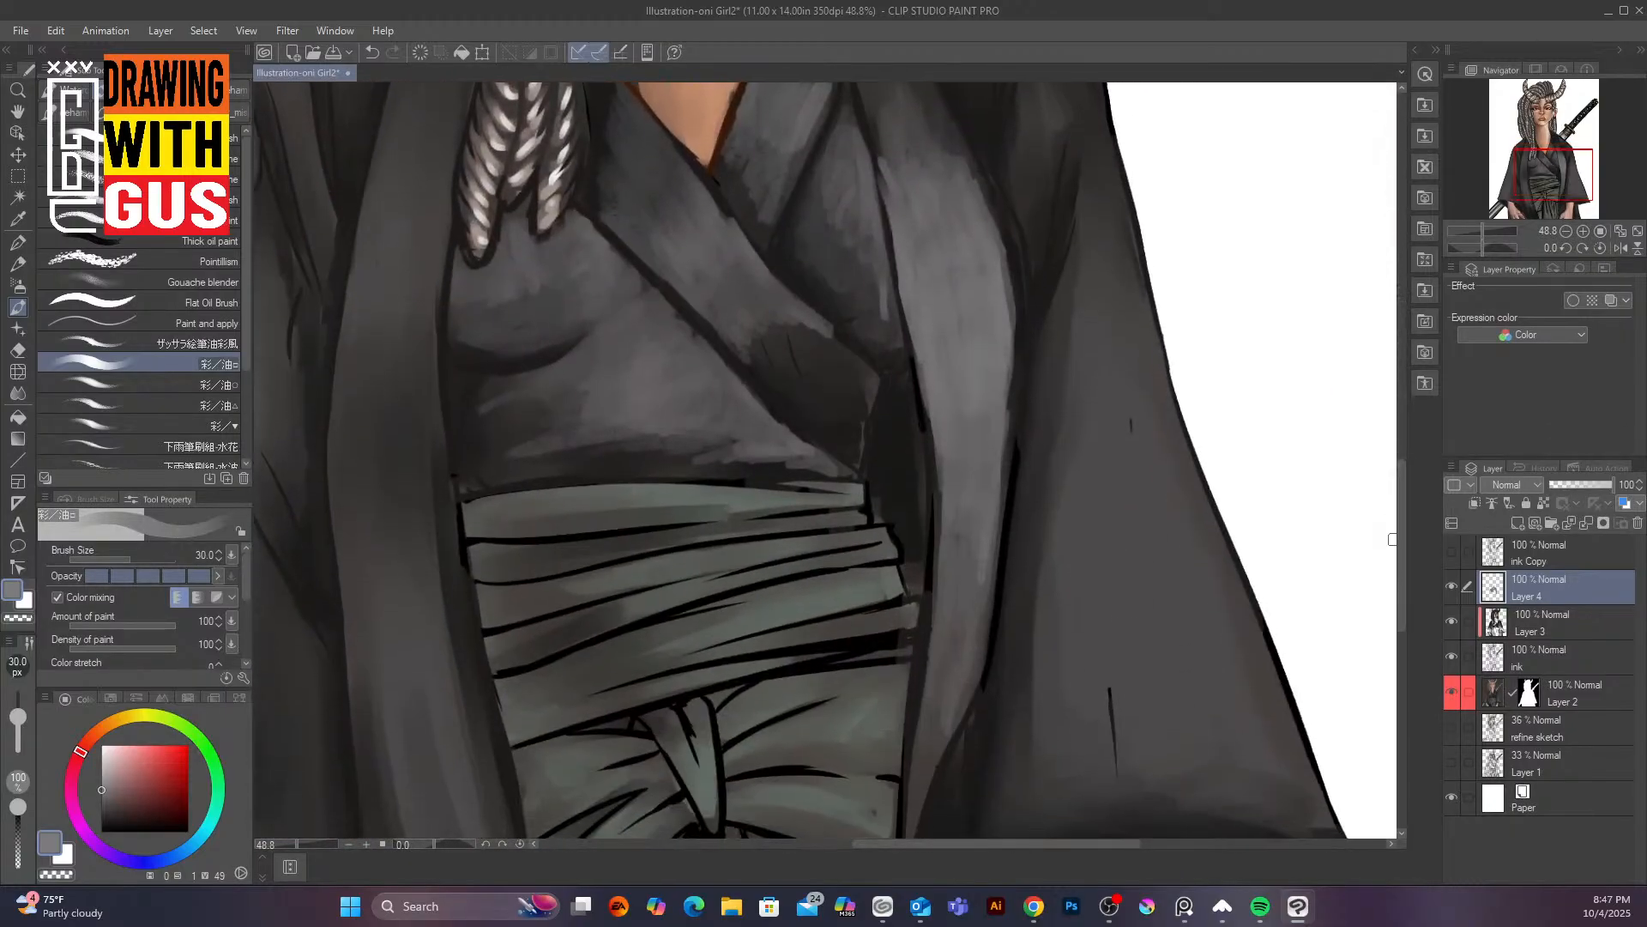
pyautogui.click(18, 392)
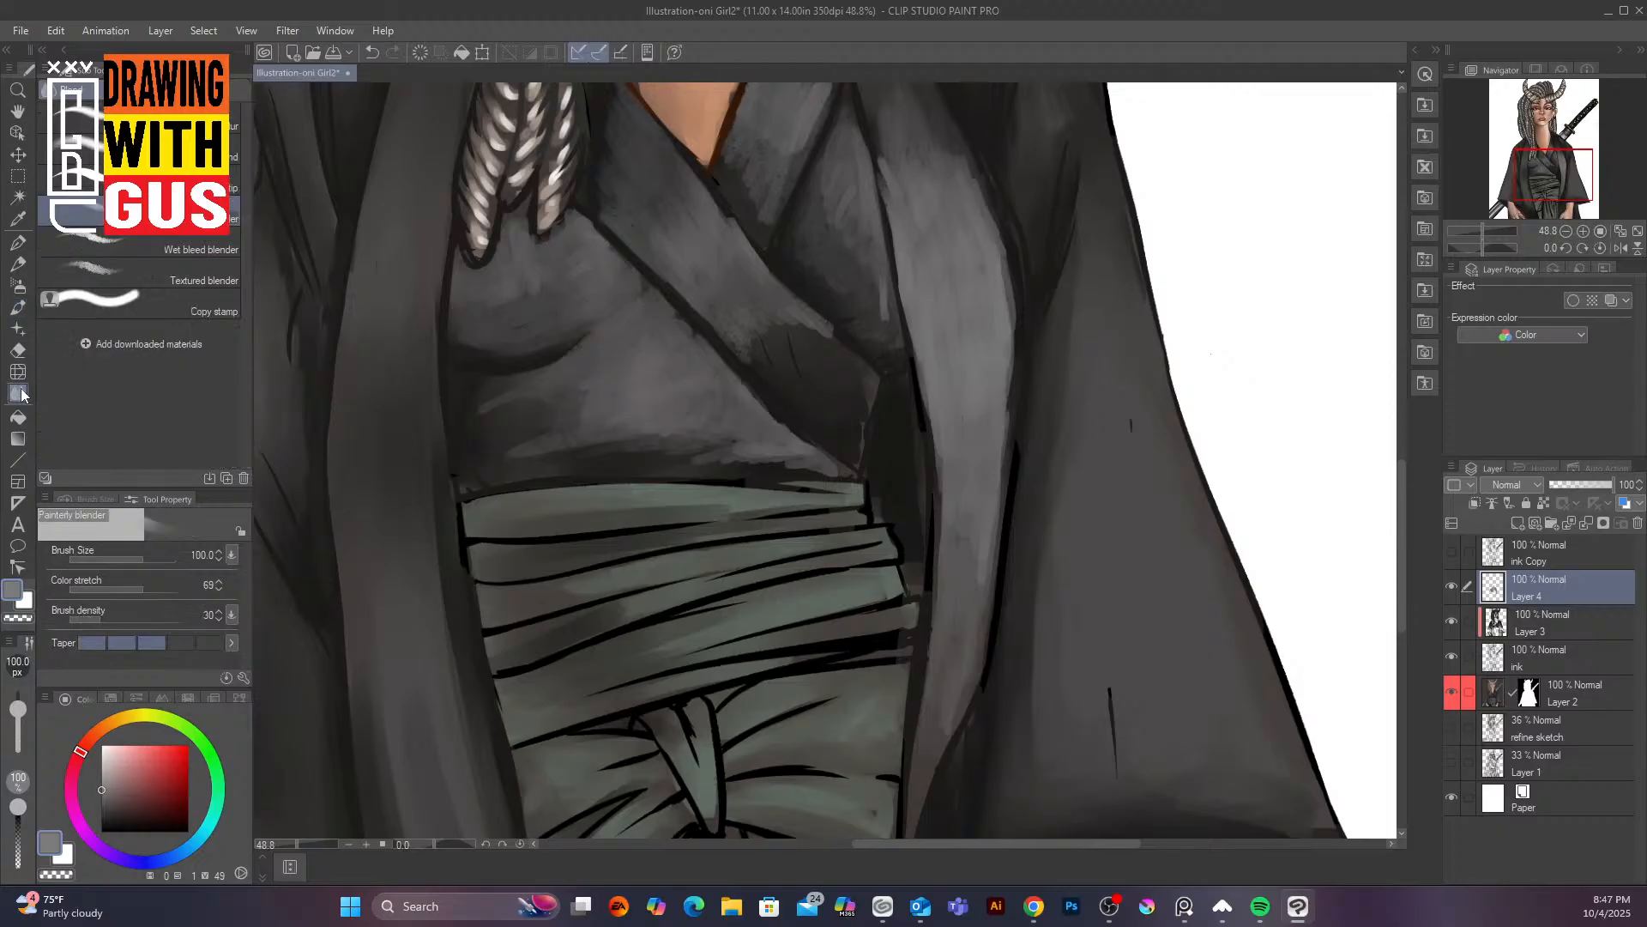
pyautogui.moveTo(773, 337)
pyautogui.mouseDown()
pyautogui.moveTo(824, 333)
pyautogui.moveTo(775, 296)
pyautogui.mouseUp()
pyautogui.moveTo(730, 140)
pyautogui.mouseDown()
pyautogui.moveTo(728, 179)
pyautogui.moveTo(765, 167)
pyautogui.moveTo(768, 229)
pyautogui.moveTo(790, 126)
pyautogui.moveTo(755, 127)
pyautogui.moveTo(812, 191)
pyautogui.moveTo(849, 301)
pyautogui.moveTo(839, 165)
pyautogui.moveTo(885, 312)
pyautogui.moveTo(832, 268)
pyautogui.mouseUp()
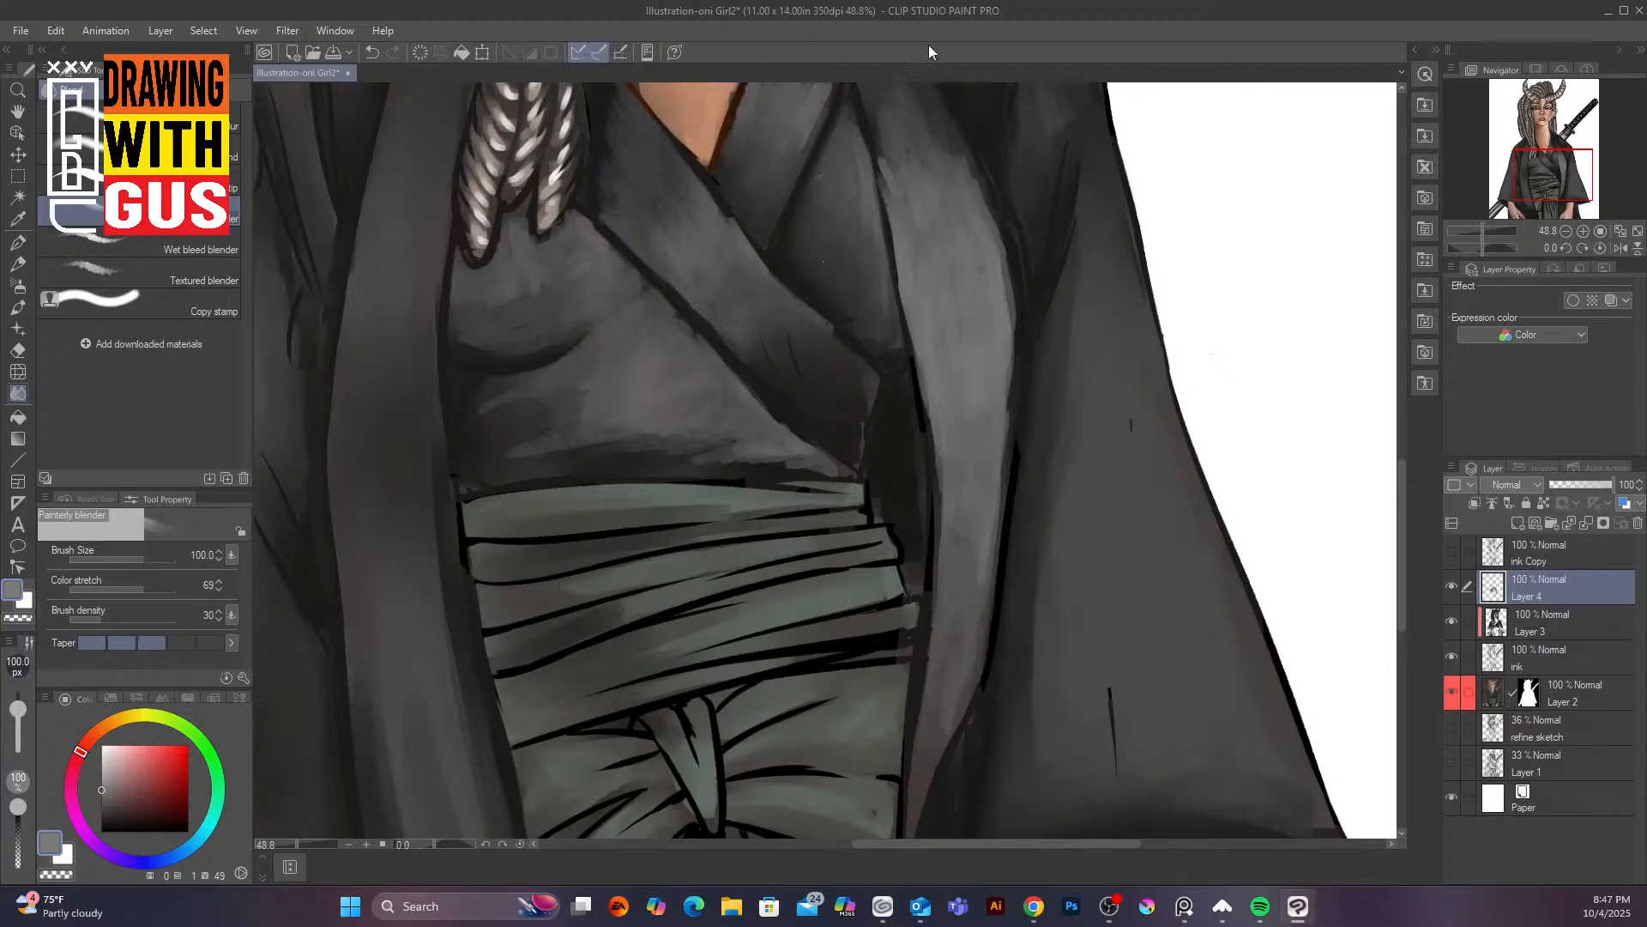
pyautogui.moveTo(885, 168)
pyautogui.mouseDown()
pyautogui.moveTo(875, 133)
pyautogui.moveTo(898, 118)
pyautogui.moveTo(952, 169)
pyautogui.moveTo(975, 162)
pyautogui.moveTo(1007, 272)
pyautogui.moveTo(974, 168)
pyautogui.mouseUp()
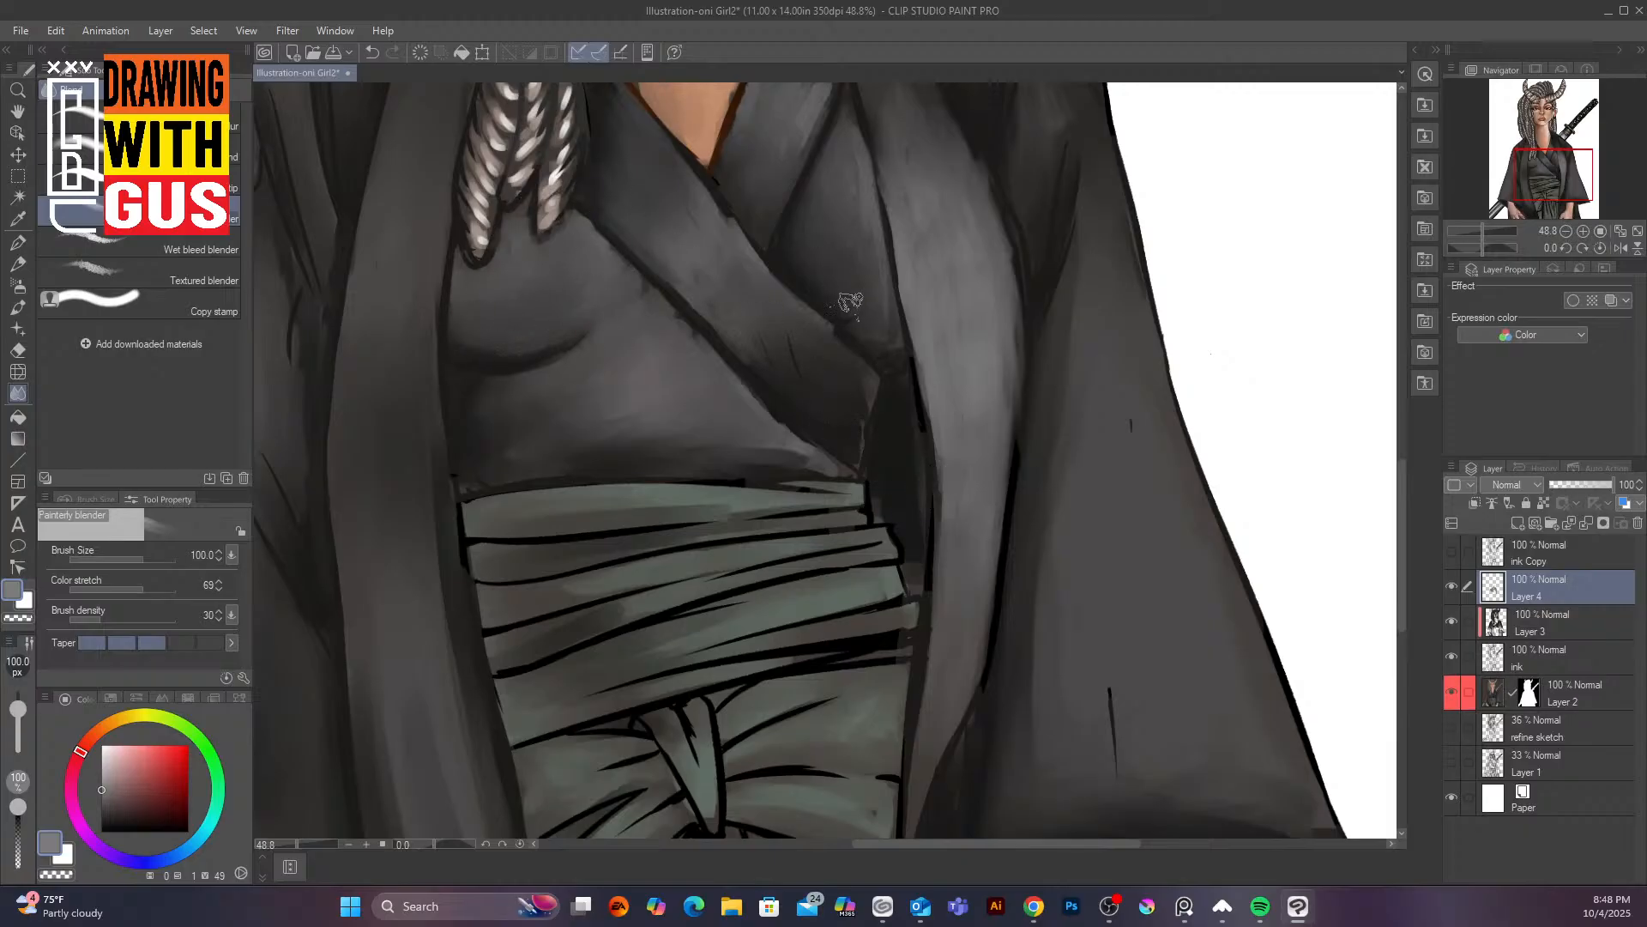
# On Layer 3, sample the sash's green, darken it slightly and paint over the ink lines along the sash's upper and side edges
pyautogui.scroll(-5, 850, 302)
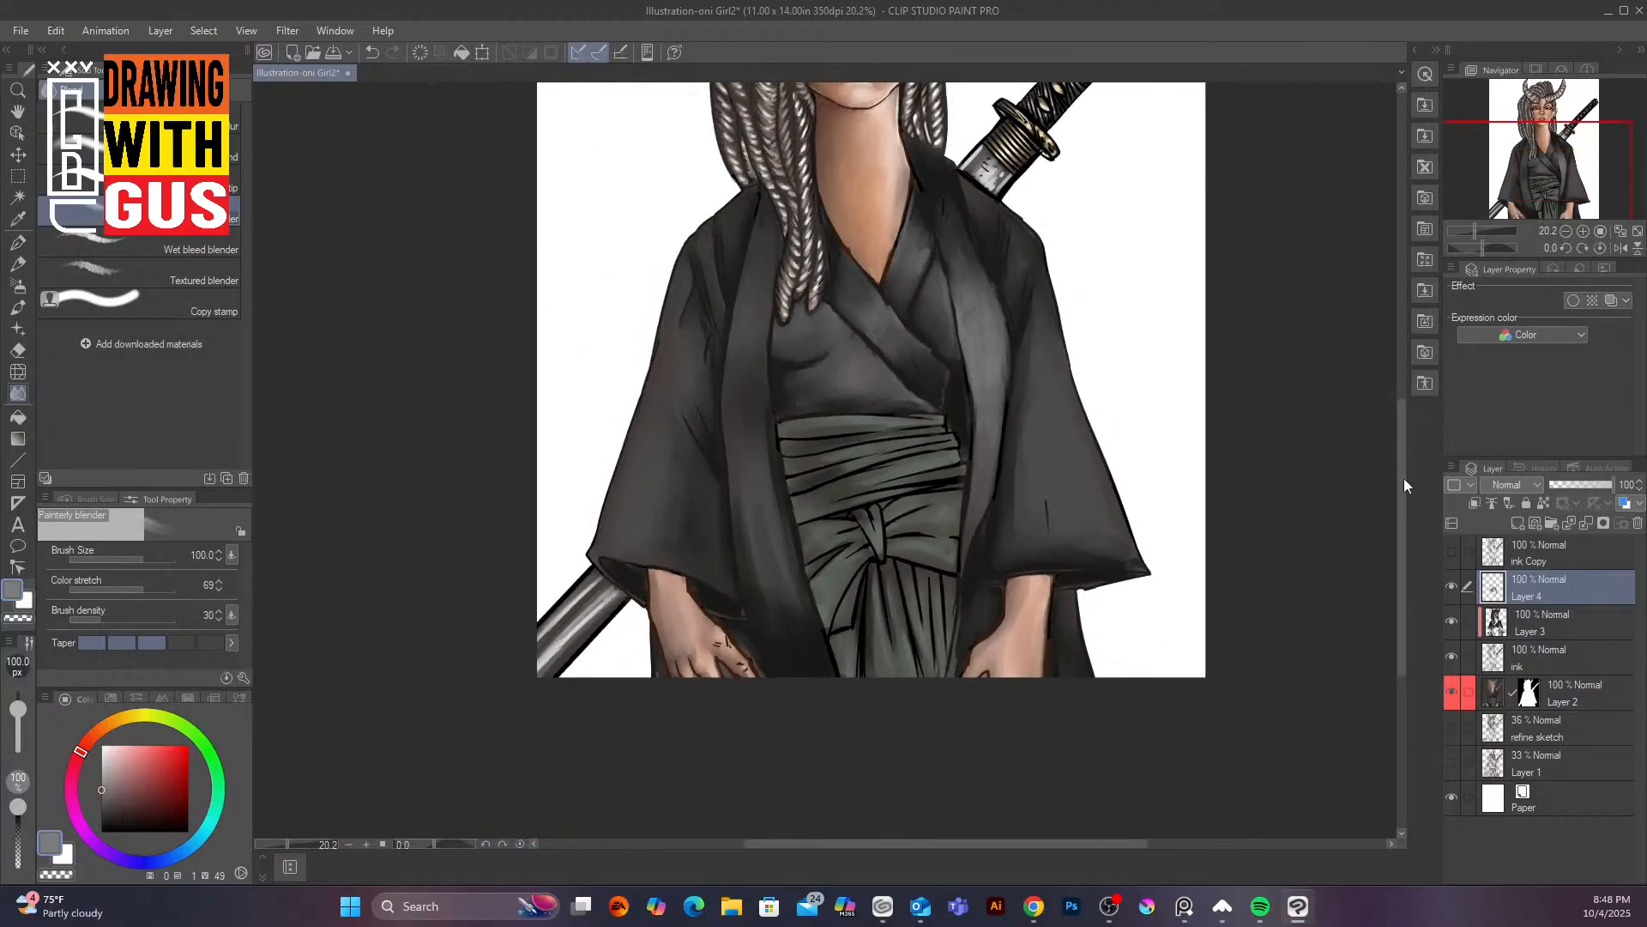
pyautogui.moveTo(1402, 533); pyautogui.dragTo(1403, 466)
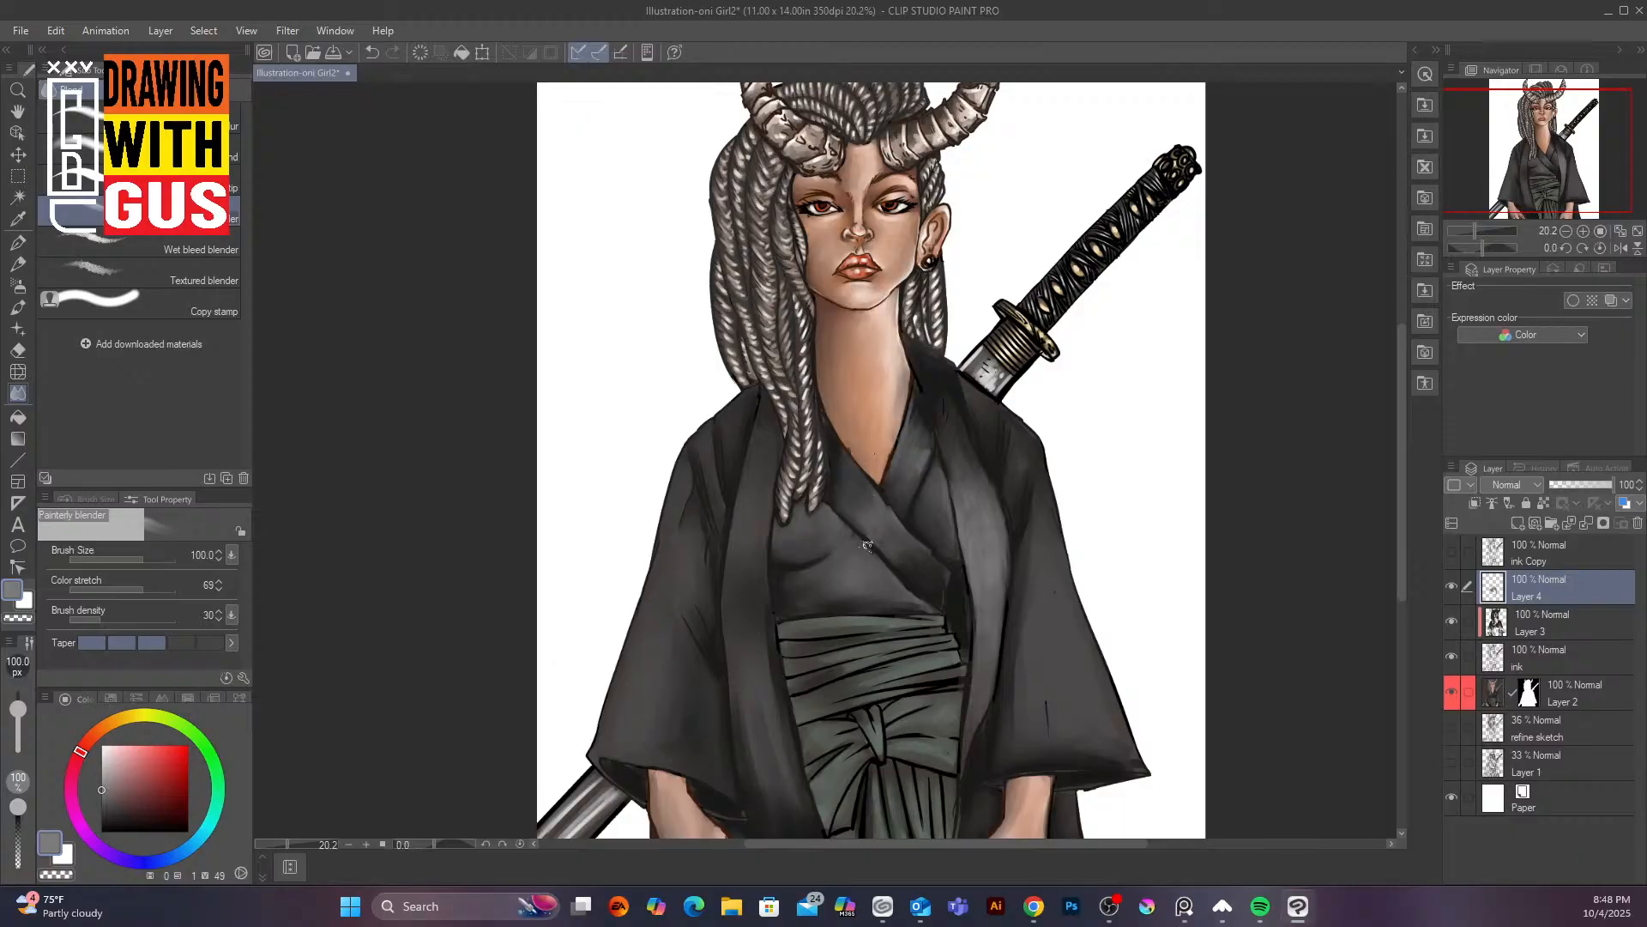
pyautogui.scroll(3, 865, 538)
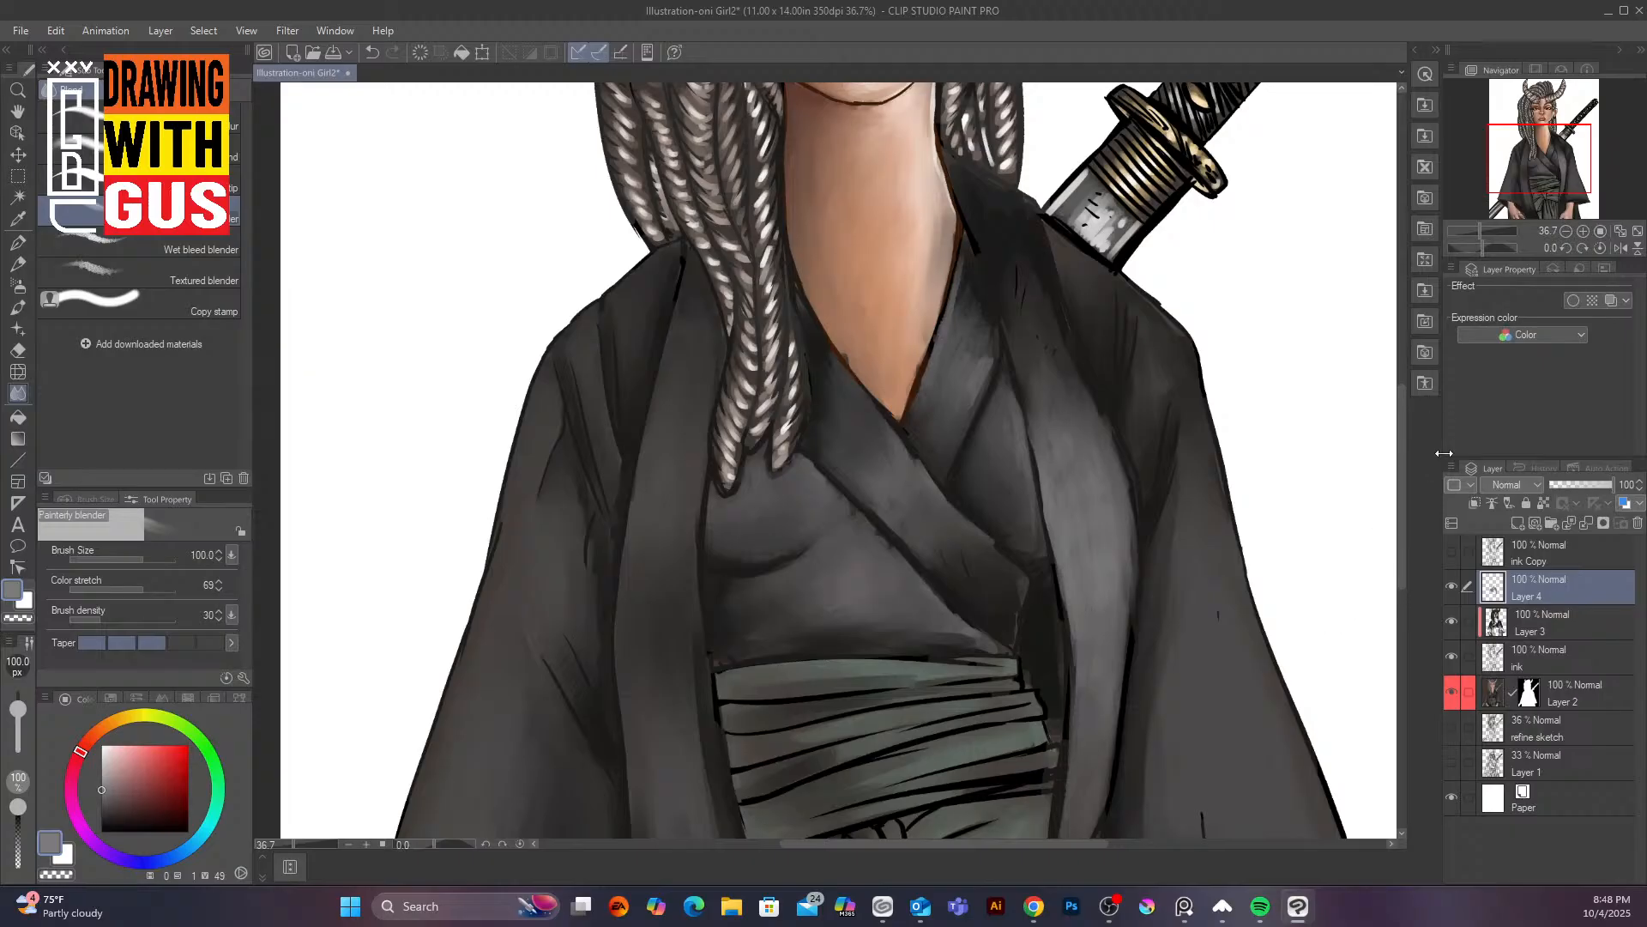
pyautogui.moveTo(1400, 567); pyautogui.dragTo(1401, 604)
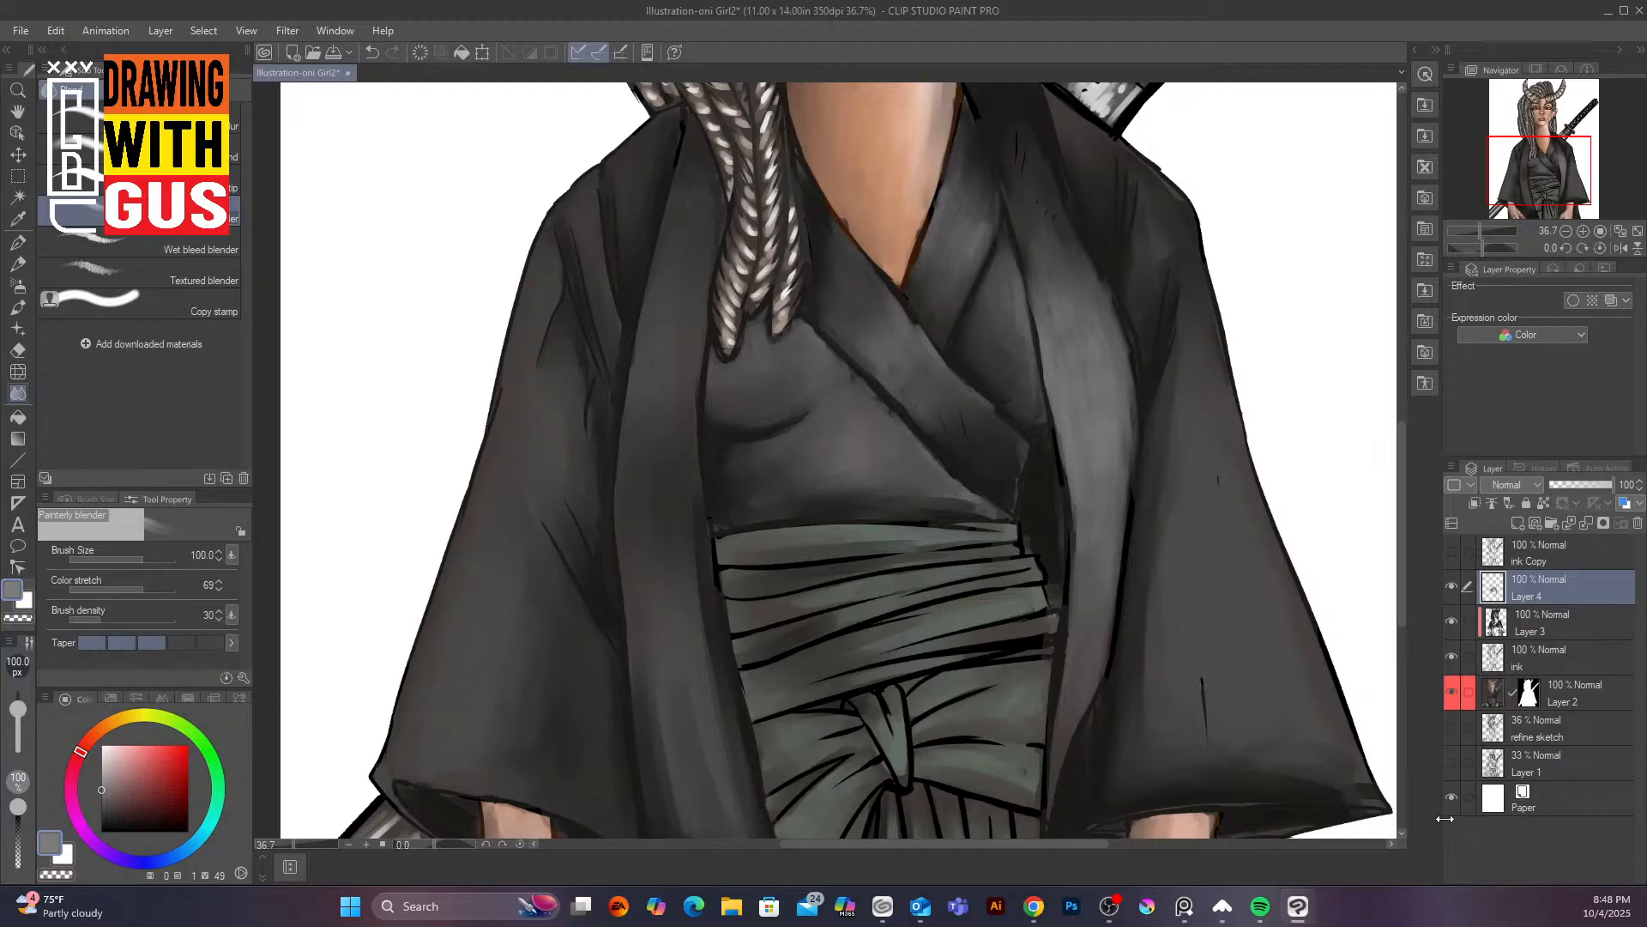
pyautogui.click(1562, 619)
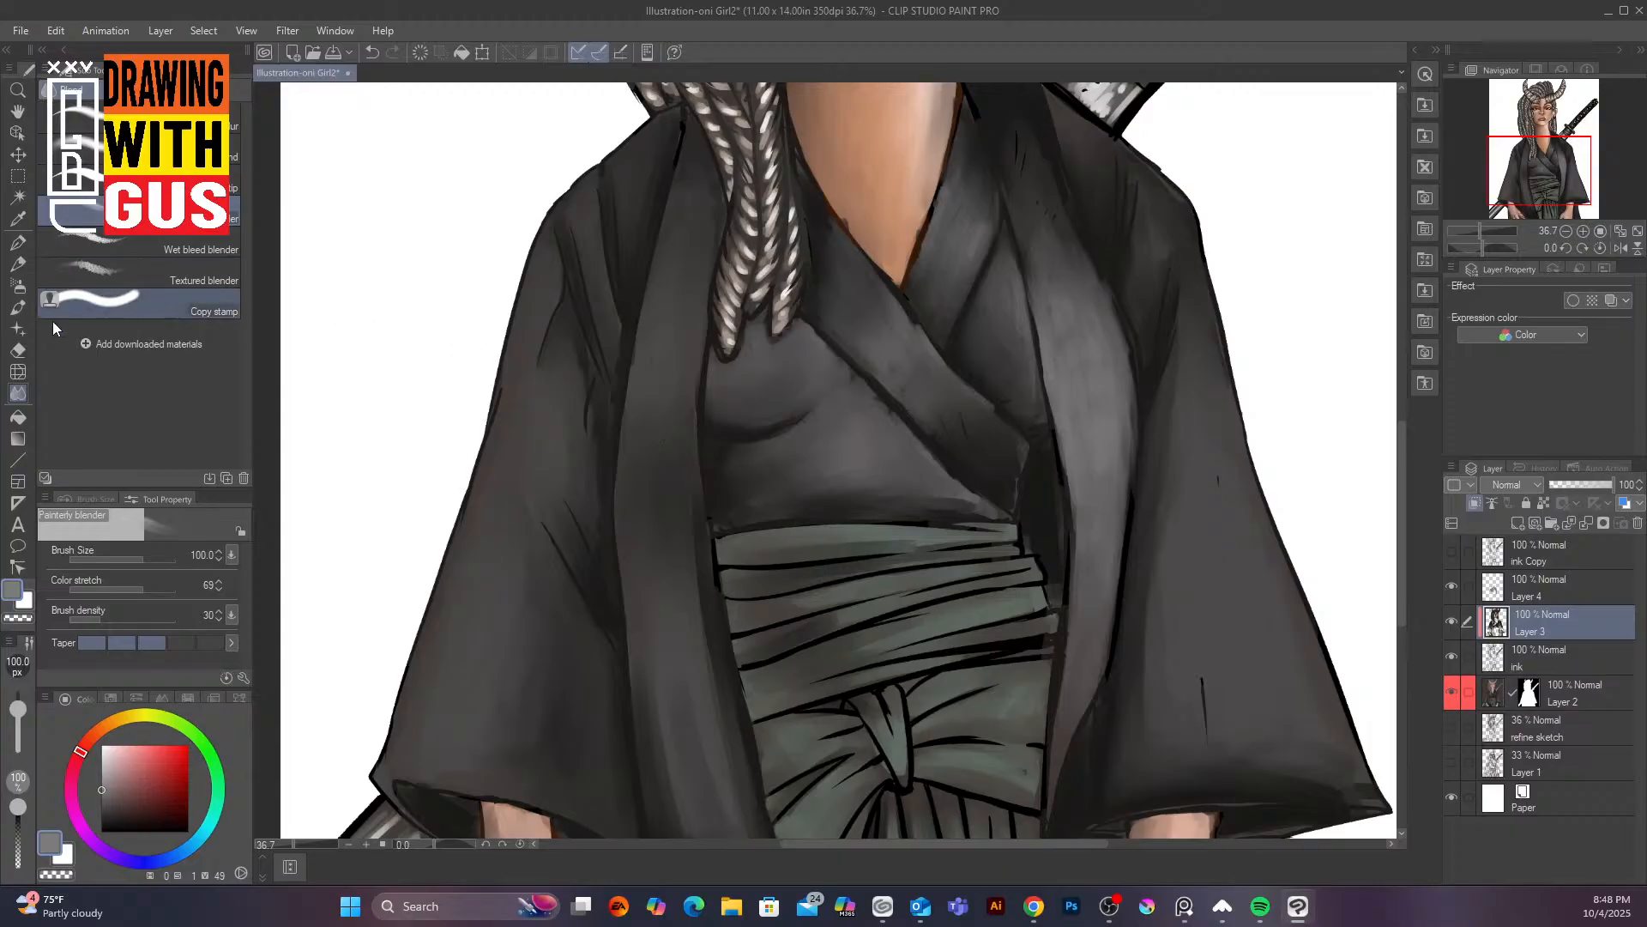
pyautogui.click(20, 307)
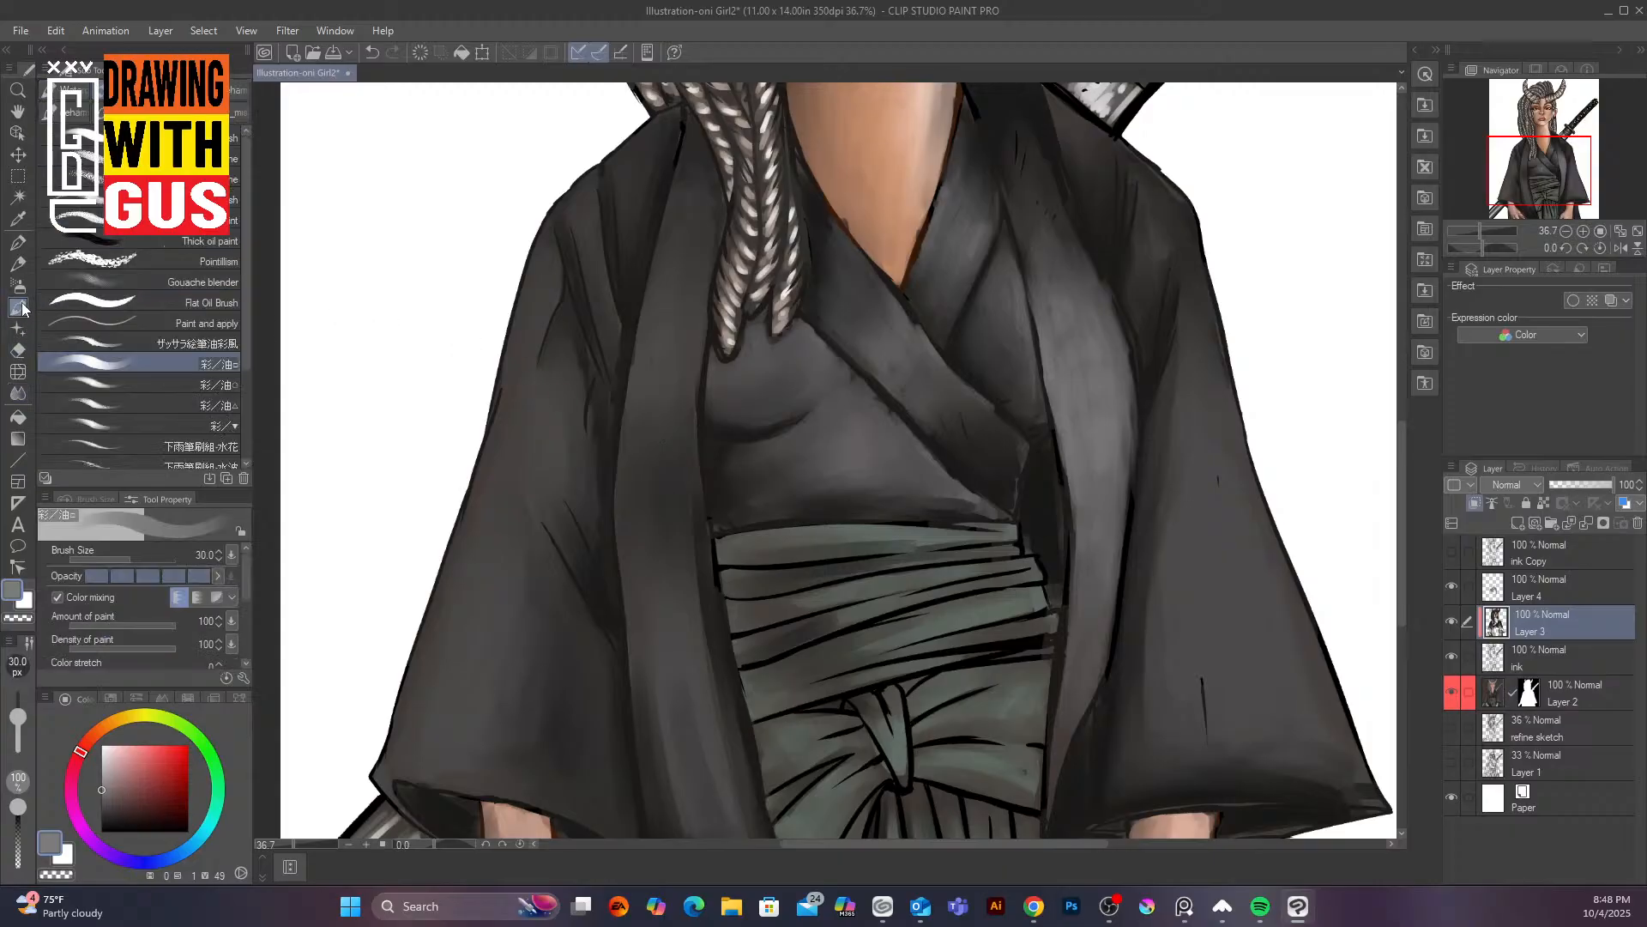
pyautogui.keyDown('alt'); pyautogui.click(881, 532); pyautogui.keyUp('alt')
pyautogui.moveTo(111, 798); pyautogui.dragTo(112, 804)
pyautogui.moveTo(729, 561)
pyautogui.mouseDown()
pyautogui.moveTo(900, 553)
pyautogui.moveTo(713, 563)
pyautogui.moveTo(760, 525)
pyautogui.moveTo(997, 529)
pyautogui.moveTo(915, 520)
pyautogui.mouseUp()
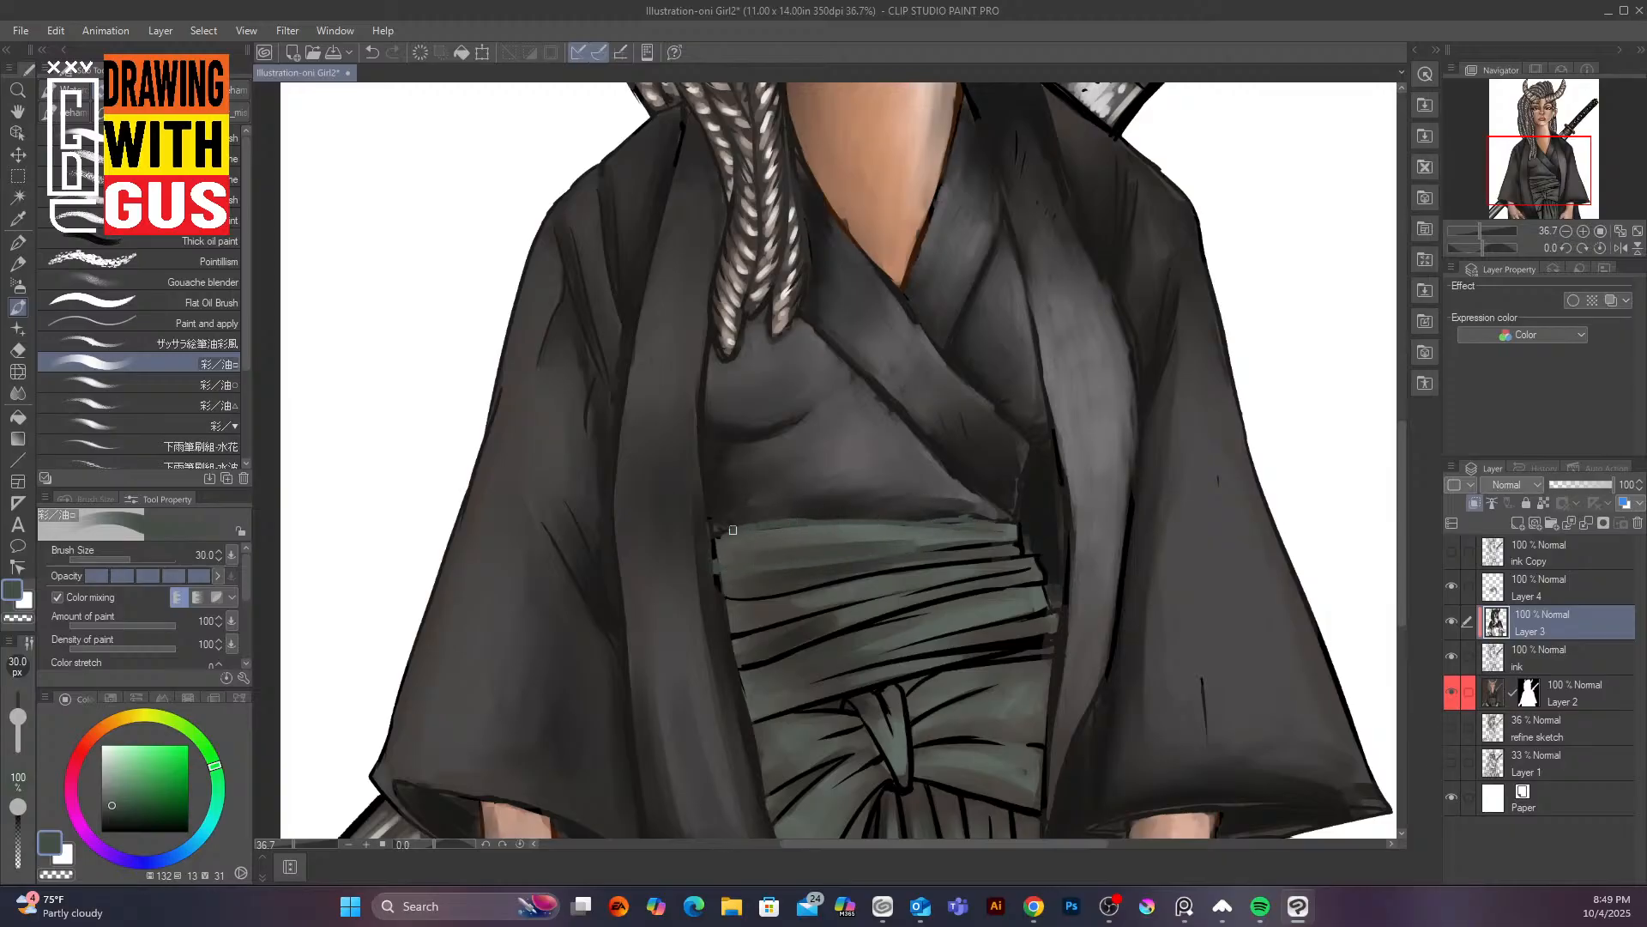
pyautogui.moveTo(732, 529)
pyautogui.mouseDown()
pyautogui.moveTo(717, 549)
pyautogui.moveTo(729, 528)
pyautogui.moveTo(733, 644)
pyautogui.moveTo(756, 641)
pyautogui.mouseUp()
# Choose darker greens and repaint the ink lines of the sash's upper folds as soft shadows
pyautogui.click(115, 814)
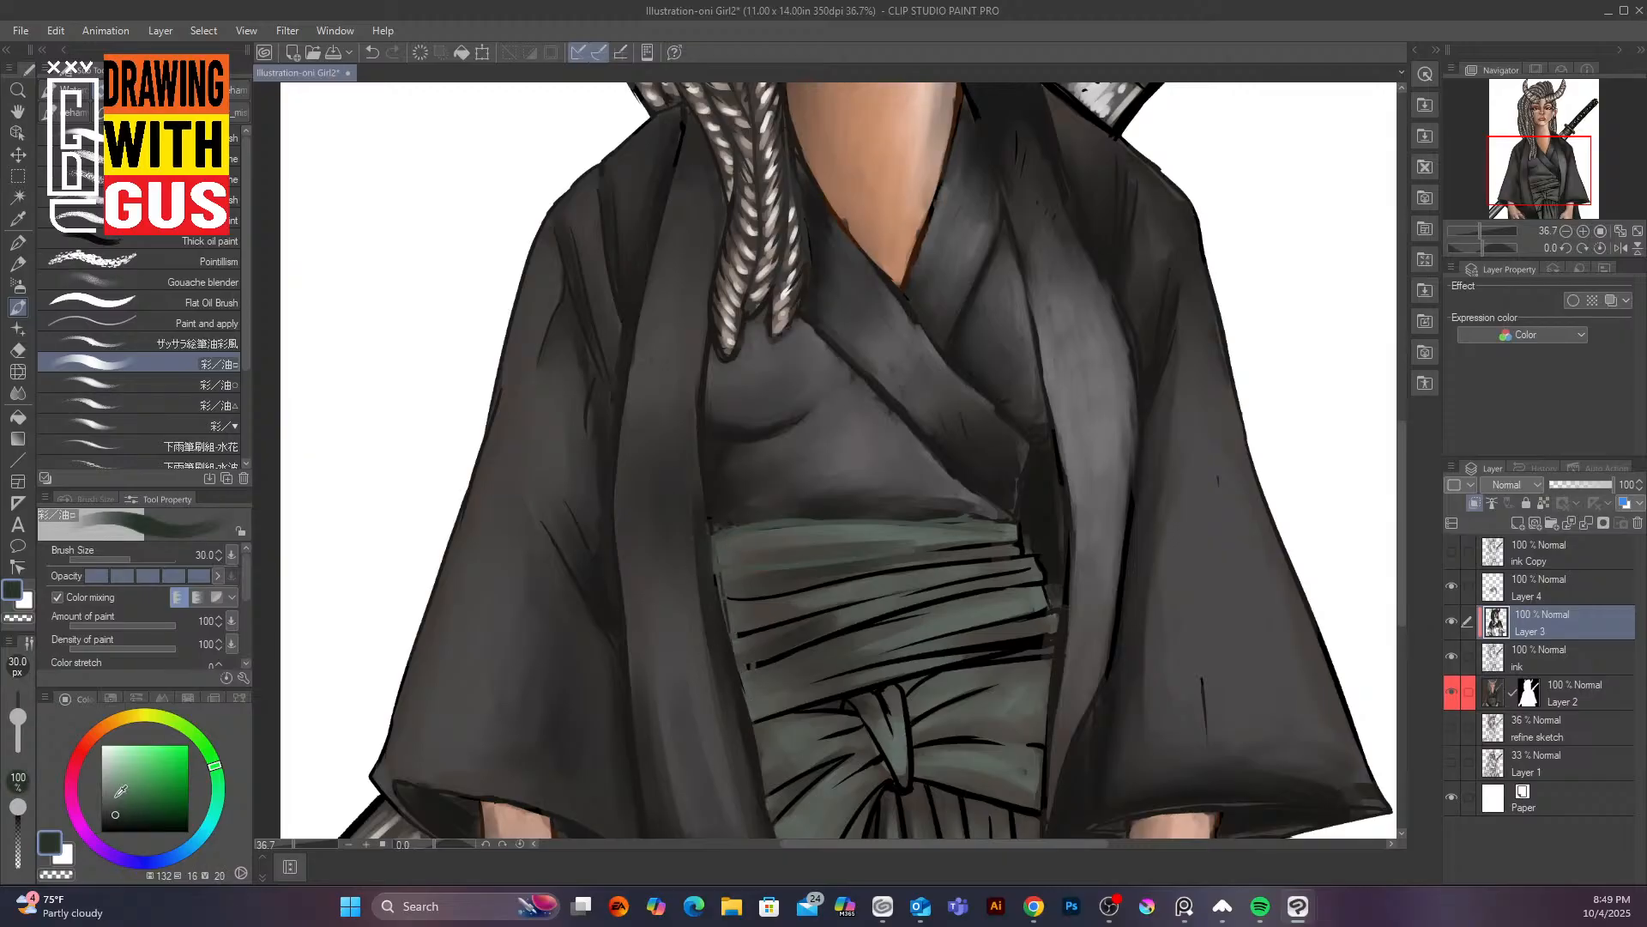
pyautogui.moveTo(718, 529)
pyautogui.mouseDown()
pyautogui.moveTo(963, 523)
pyautogui.moveTo(1008, 541)
pyautogui.moveTo(944, 546)
pyautogui.moveTo(1015, 525)
pyautogui.moveTo(985, 557)
pyautogui.moveTo(830, 577)
pyautogui.mouseUp()
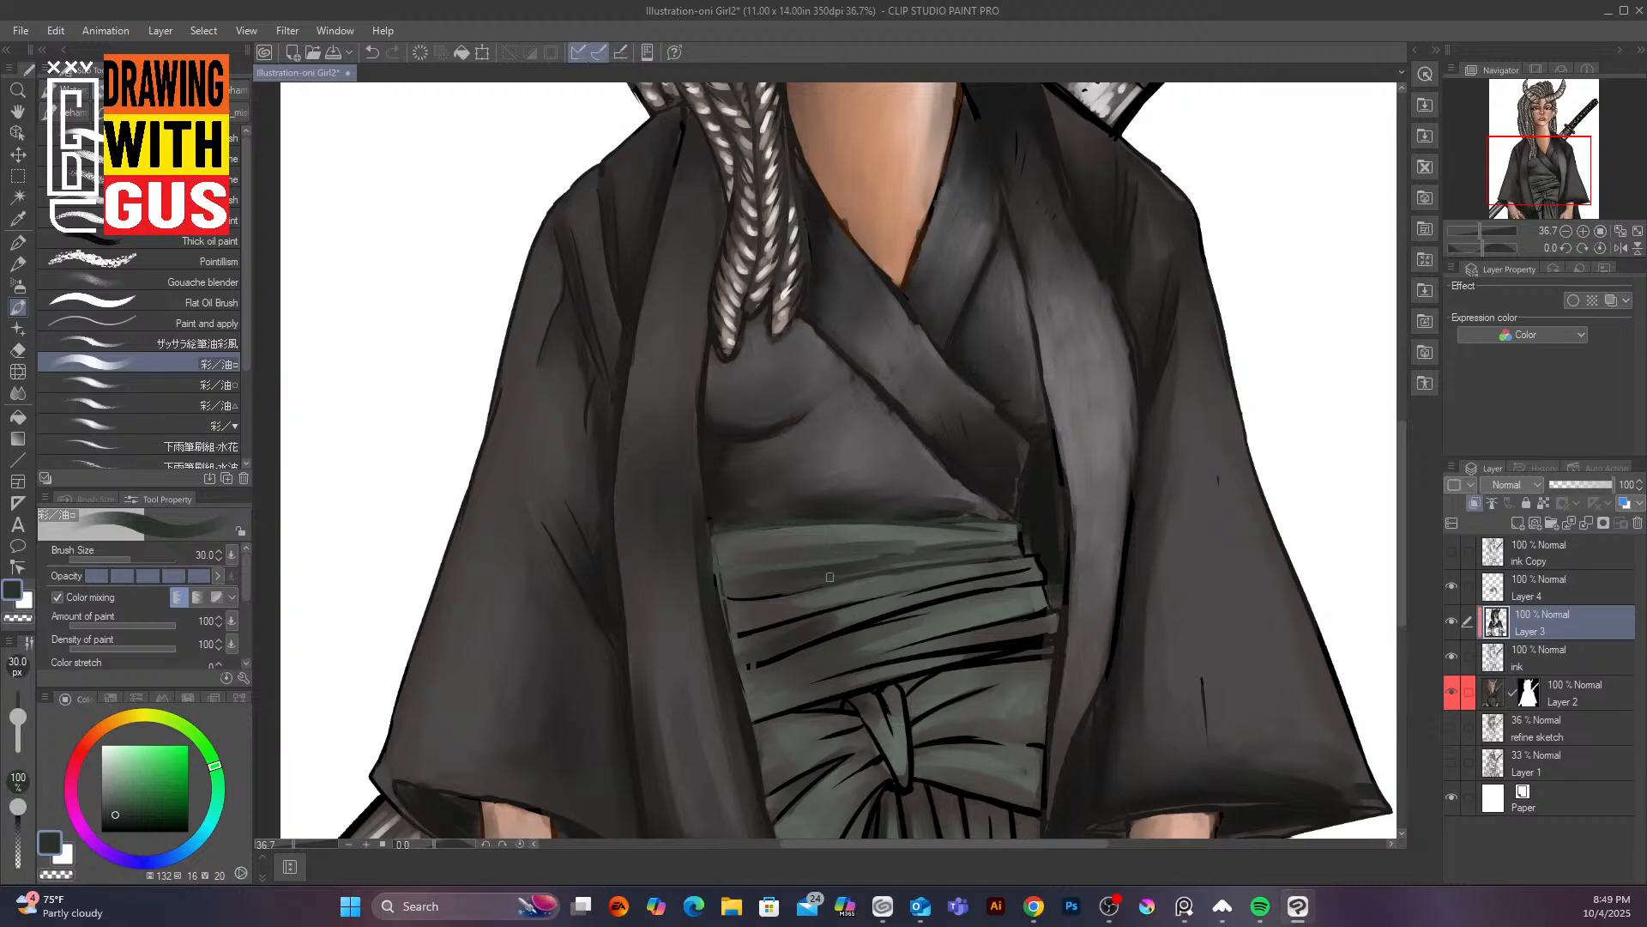
pyautogui.moveTo(115, 813); pyautogui.dragTo(102, 816)
pyautogui.moveTo(855, 579)
pyautogui.mouseDown()
pyautogui.moveTo(728, 597)
pyautogui.moveTo(804, 559)
pyautogui.moveTo(877, 556)
pyautogui.mouseUp()
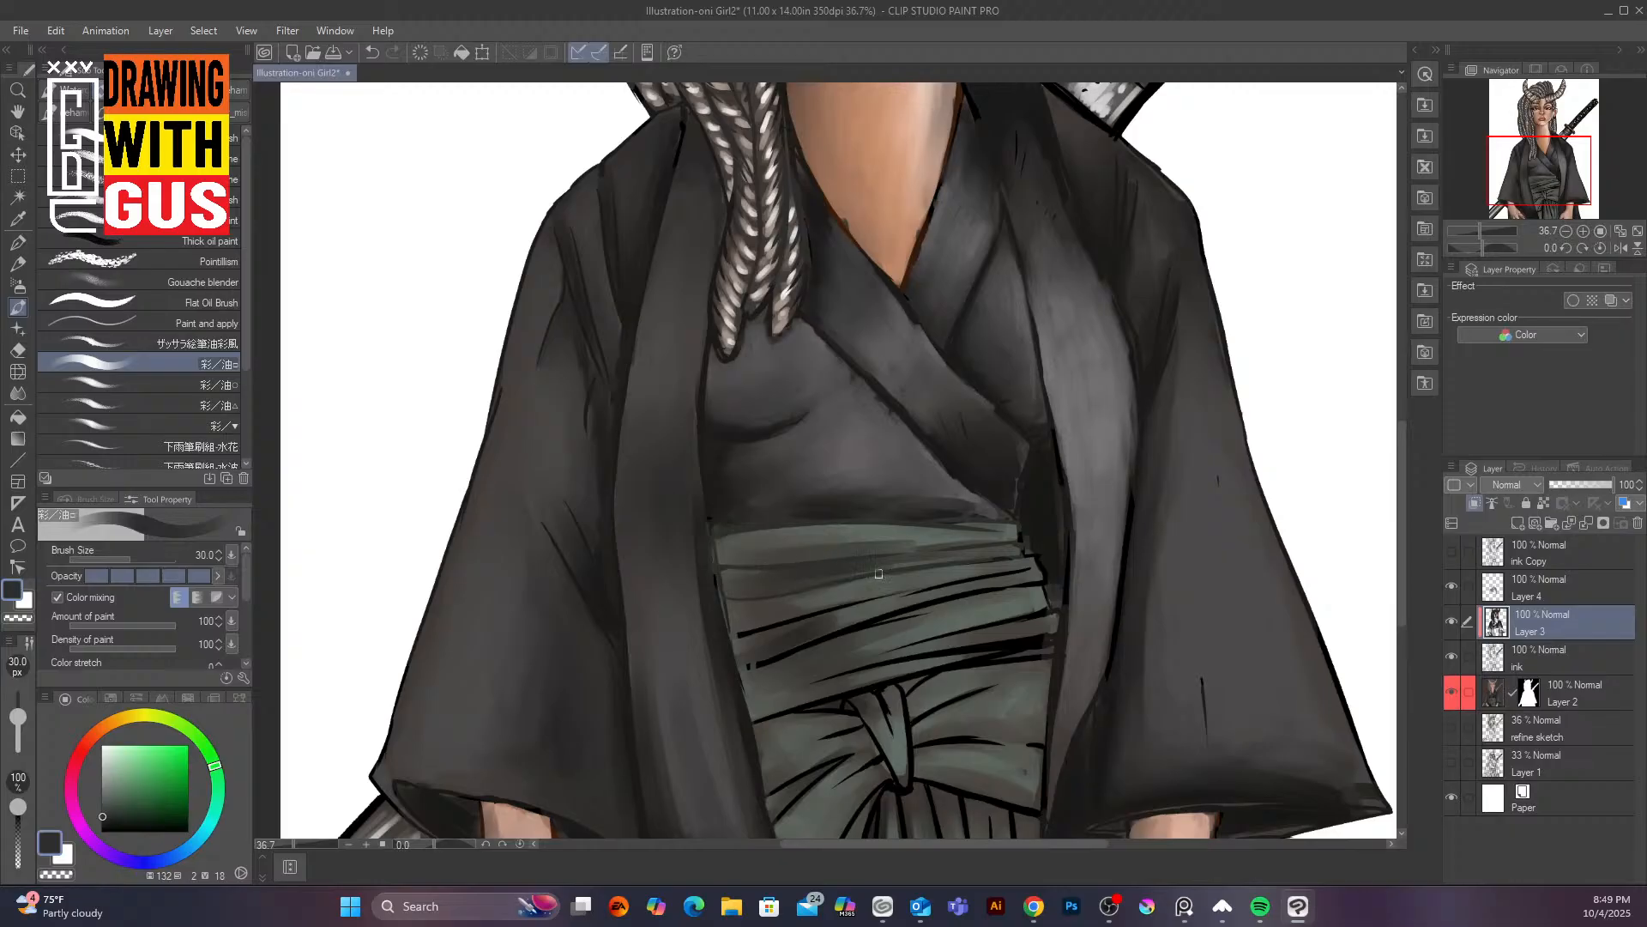
# Paint dark green shadows over the ink lines of the remaining sash folds, the knot and the sash's side edge
pyautogui.moveTo(740, 635)
pyautogui.mouseDown()
pyautogui.moveTo(1028, 567)
pyautogui.moveTo(794, 650)
pyautogui.mouseUp()
pyautogui.moveTo(893, 650)
pyautogui.mouseDown()
pyautogui.moveTo(1051, 609)
pyautogui.moveTo(939, 663)
pyautogui.moveTo(1053, 637)
pyautogui.moveTo(846, 694)
pyautogui.moveTo(807, 654)
pyautogui.moveTo(750, 667)
pyautogui.moveTo(823, 713)
pyautogui.moveTo(777, 716)
pyautogui.moveTo(877, 696)
pyautogui.moveTo(863, 728)
pyautogui.moveTo(911, 781)
pyautogui.moveTo(902, 695)
pyautogui.moveTo(963, 666)
pyautogui.moveTo(905, 732)
pyautogui.moveTo(995, 740)
pyautogui.moveTo(807, 777)
pyautogui.moveTo(841, 765)
pyautogui.moveTo(903, 828)
pyautogui.moveTo(933, 785)
pyautogui.moveTo(995, 802)
pyautogui.moveTo(945, 794)
pyautogui.moveTo(966, 832)
pyautogui.mouseUp()
pyautogui.moveTo(1028, 656)
pyautogui.mouseDown()
pyautogui.moveTo(980, 671)
pyautogui.moveTo(1038, 739)
pyautogui.moveTo(1040, 832)
pyautogui.mouseUp()
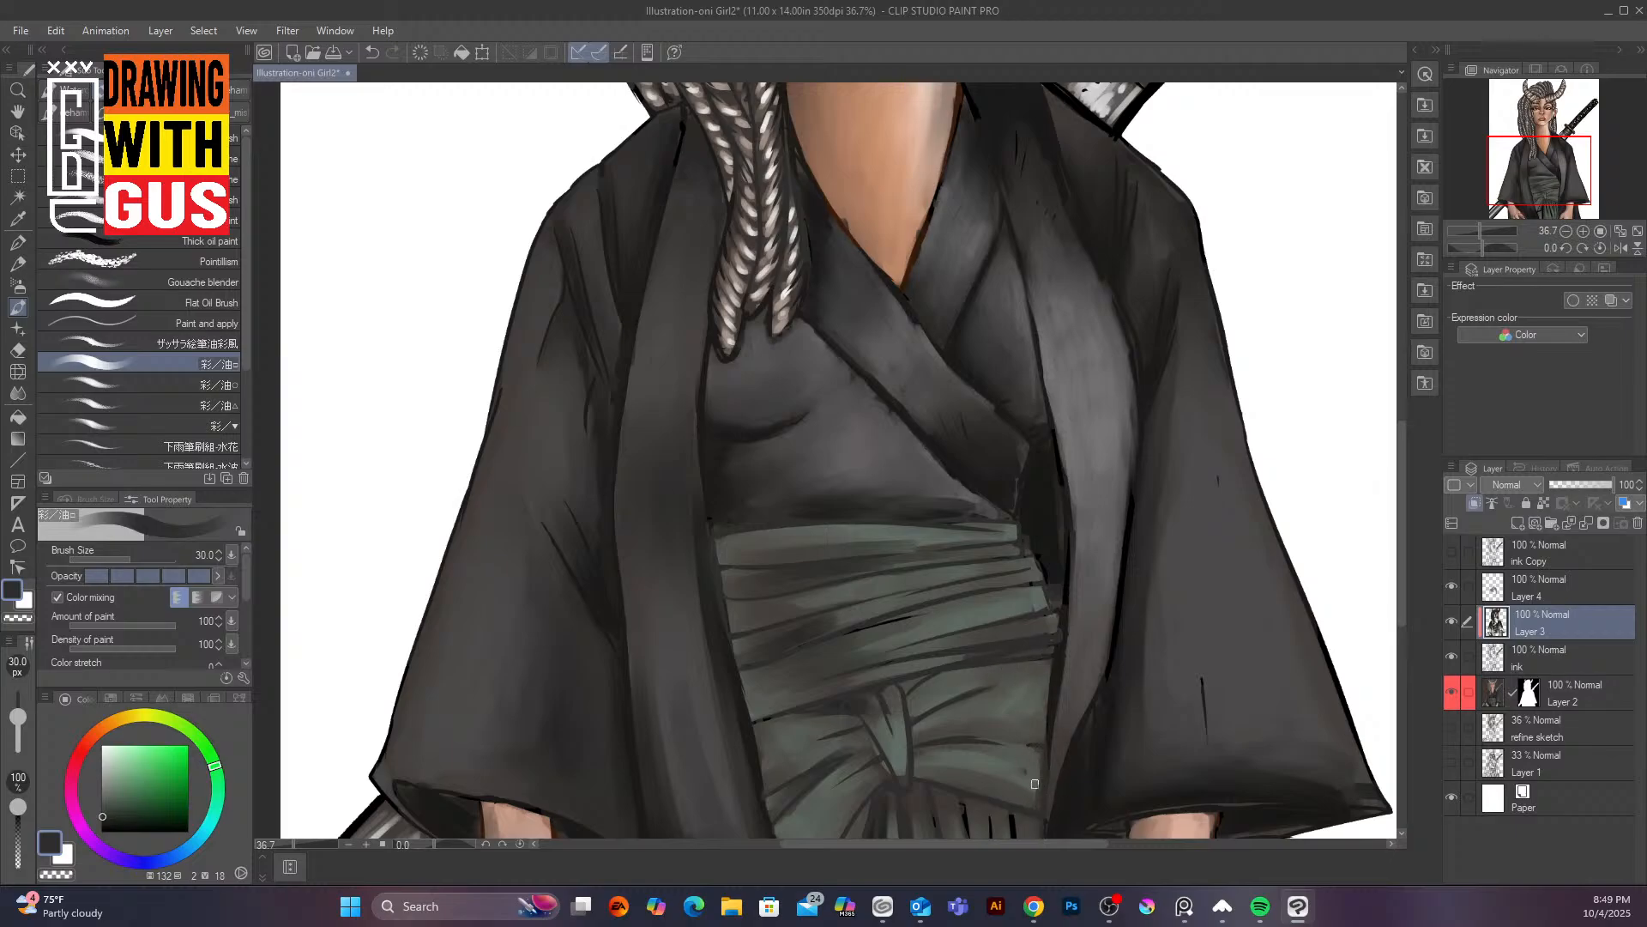
pyautogui.moveTo(1031, 607); pyautogui.dragTo(1030, 560)
# Paint dark green shadows over the ink lines of the pleated fabric below the sash knot
pyautogui.moveTo(1402, 609); pyautogui.dragTo(1407, 664)
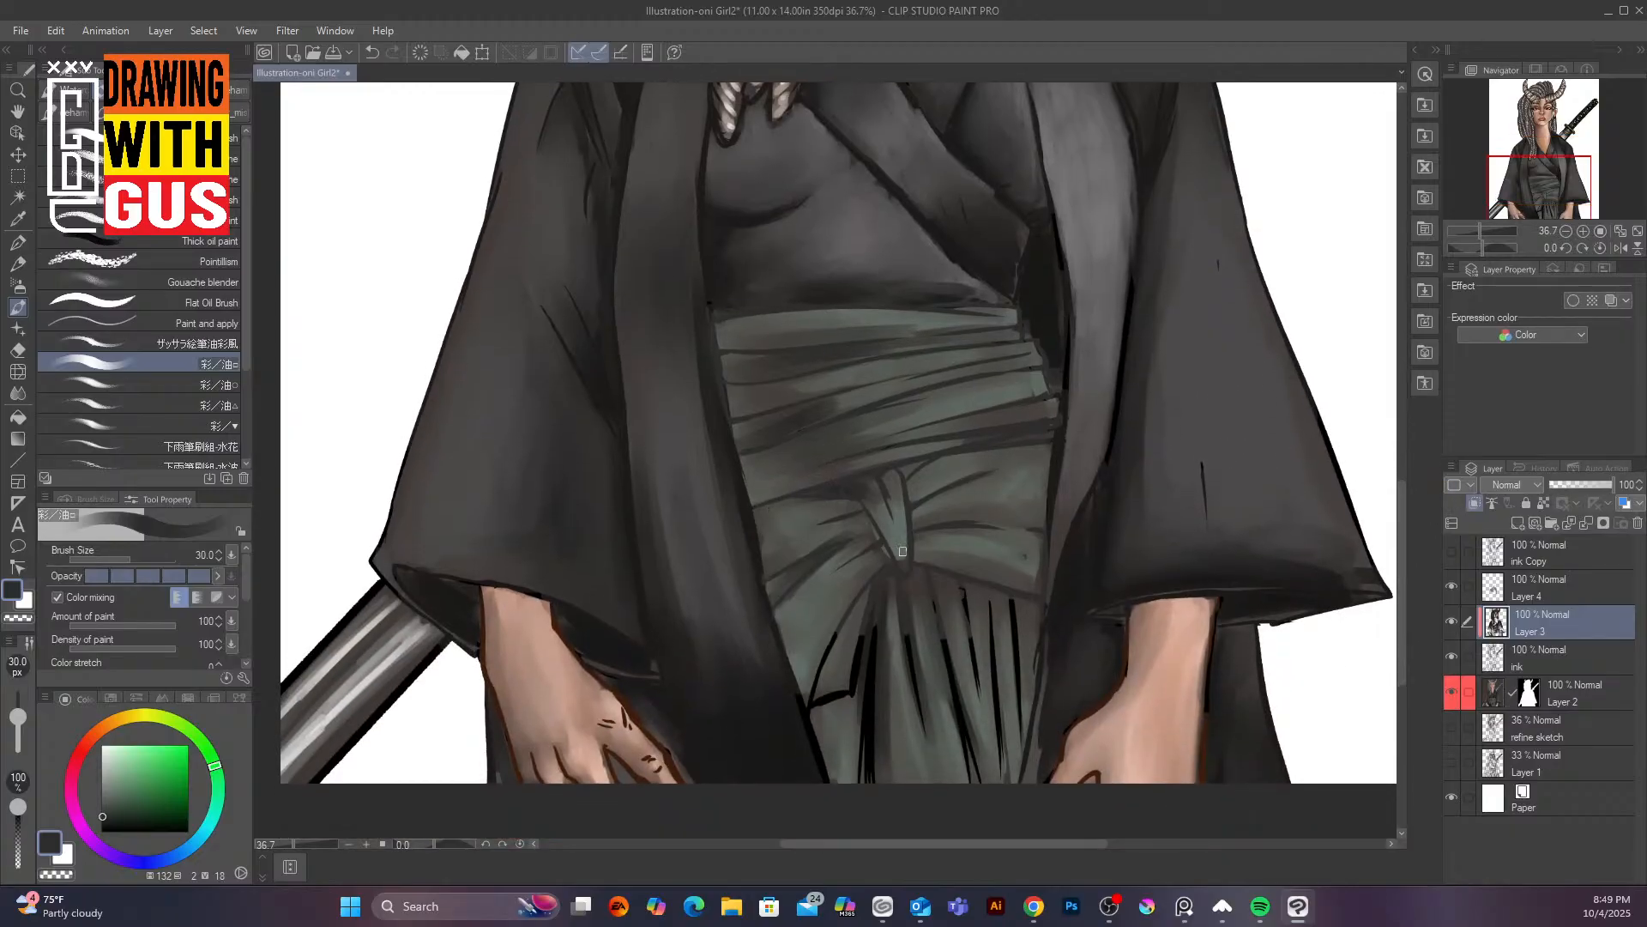
pyautogui.moveTo(861, 616)
pyautogui.mouseDown()
pyautogui.moveTo(816, 688)
pyautogui.moveTo(825, 755)
pyautogui.moveTo(820, 656)
pyautogui.moveTo(870, 767)
pyautogui.moveTo(885, 755)
pyautogui.moveTo(907, 793)
pyautogui.moveTo(924, 766)
pyautogui.moveTo(953, 771)
pyautogui.moveTo(959, 587)
pyautogui.moveTo(995, 654)
pyautogui.moveTo(970, 743)
pyautogui.mouseUp()
pyautogui.moveTo(968, 631); pyautogui.dragTo(960, 605)
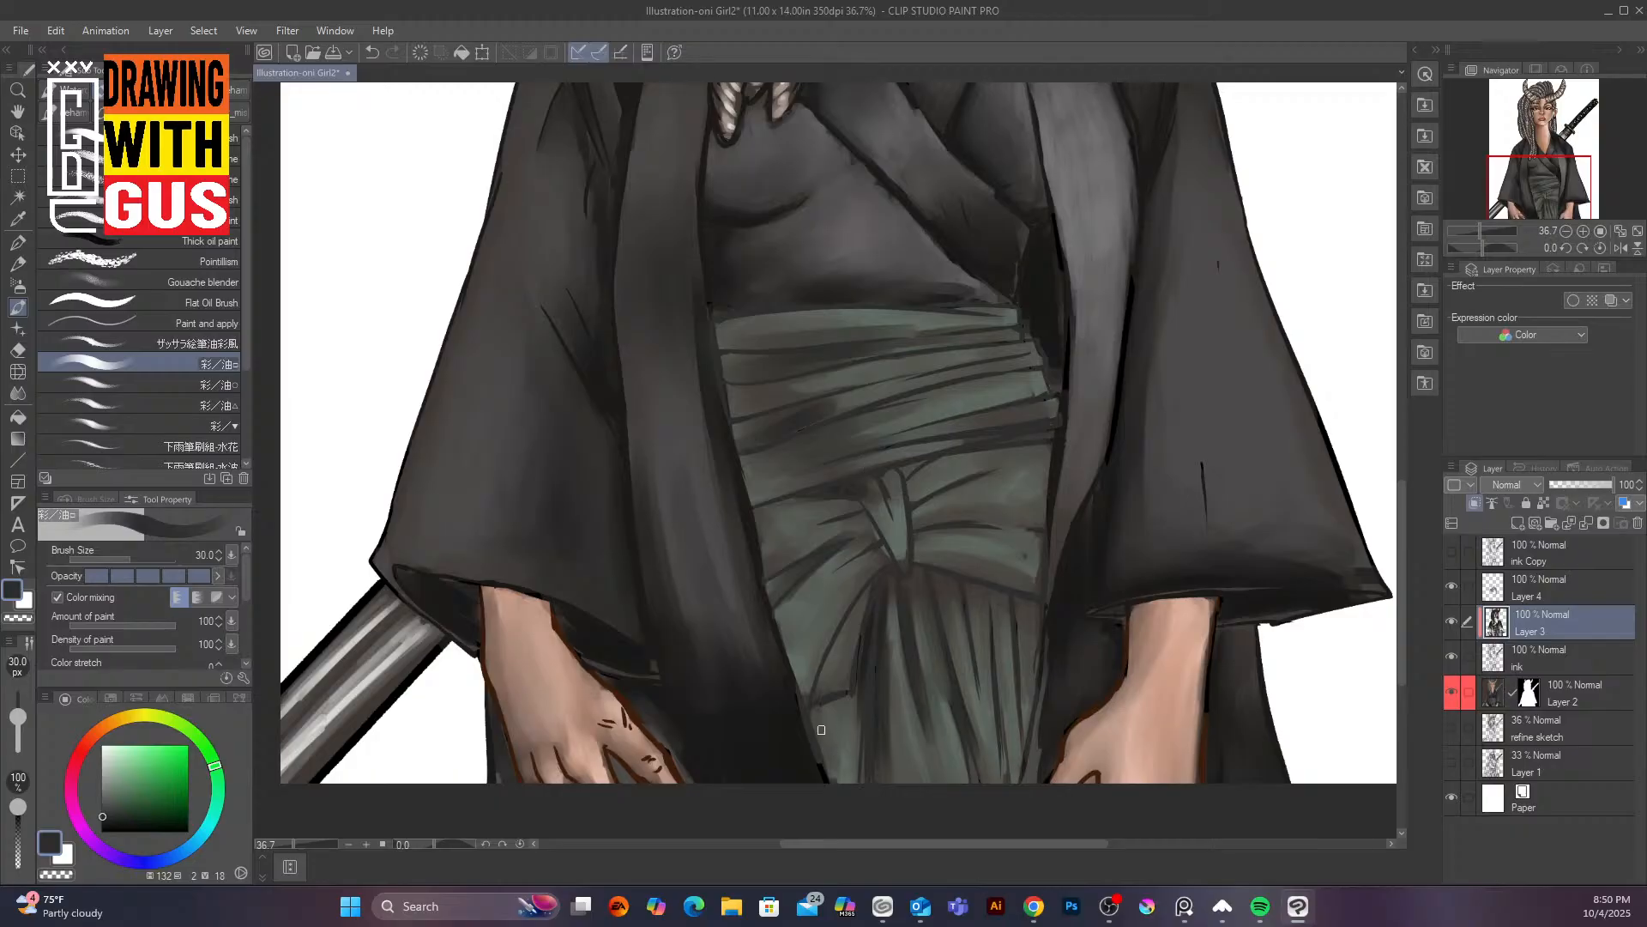
# Add the last dark green strokes along the lower side edges of the pleated fabric beneath the sash
pyautogui.moveTo(823, 758); pyautogui.dragTo(824, 782)
pyautogui.moveTo(1034, 688); pyautogui.dragTo(1039, 624)
pyautogui.moveTo(1402, 587); pyautogui.dragTo(1407, 409)
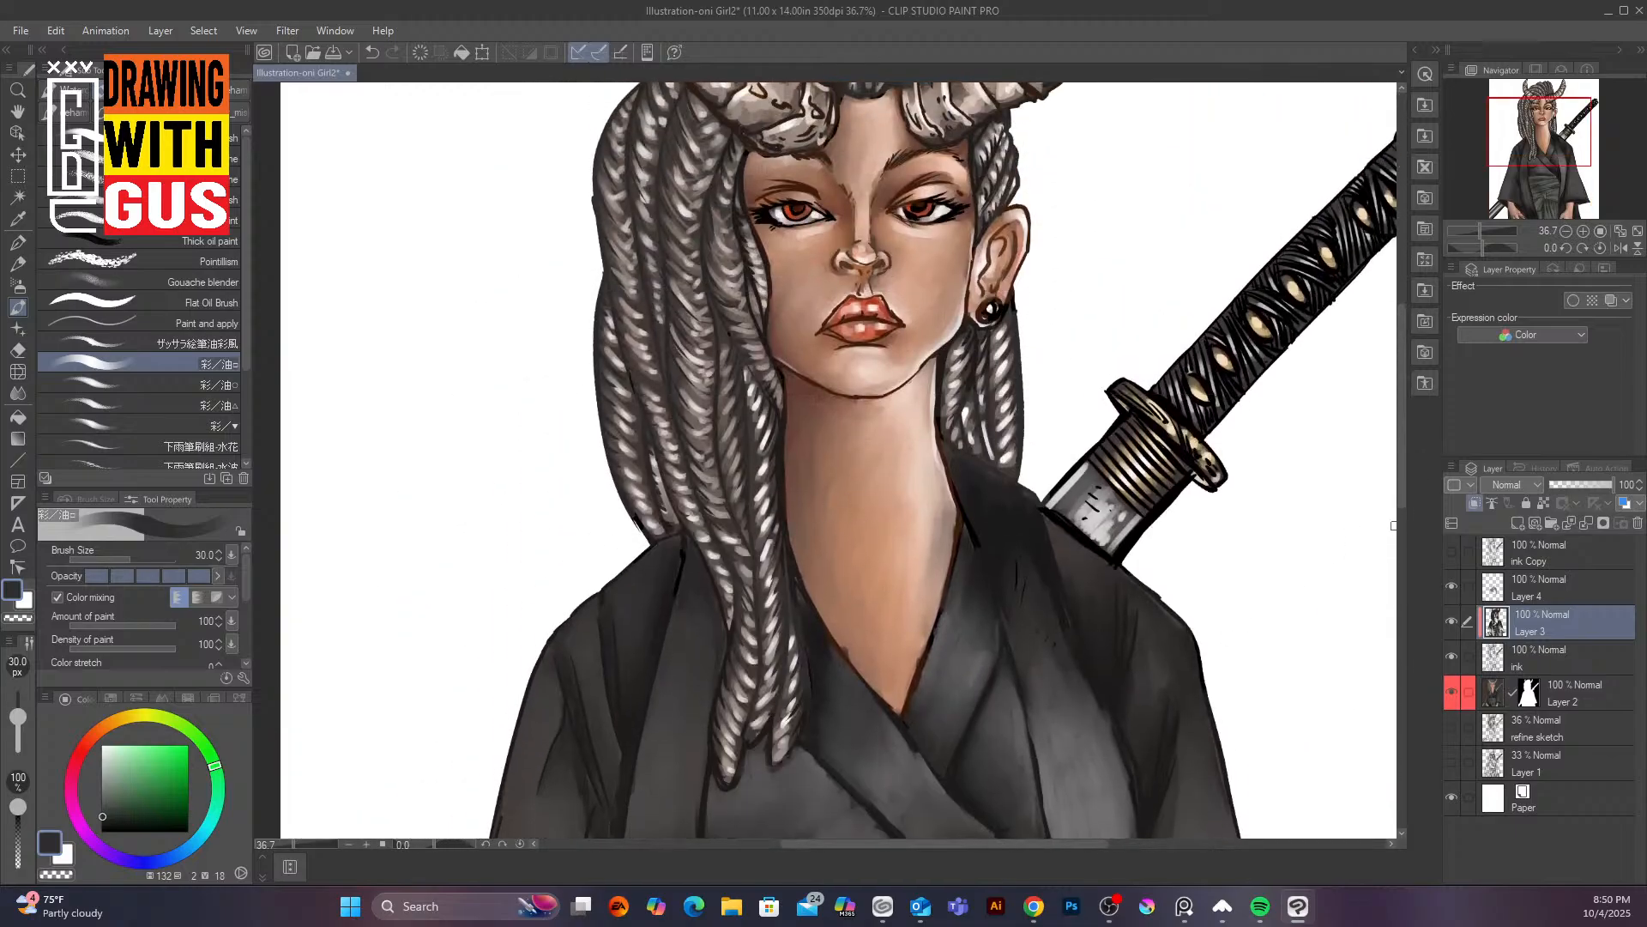
pyautogui.moveTo(1407, 409); pyautogui.dragTo(1392, 624)
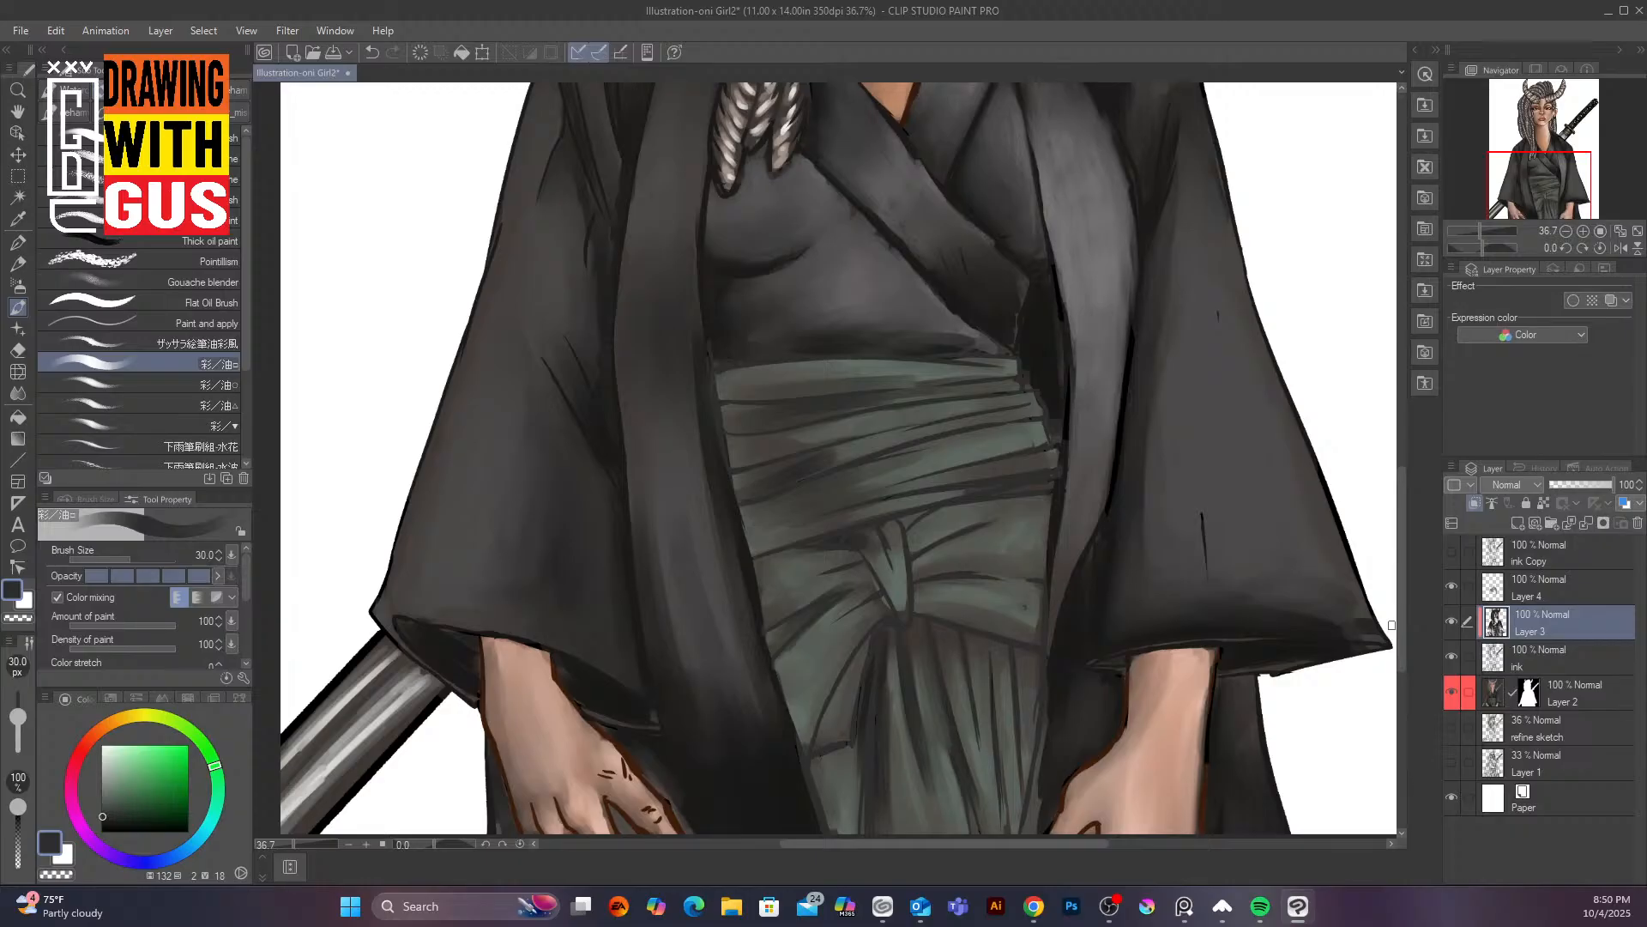
# On Layer 4, choose a lighter muted green and paint a highlight along the sash's top fold
pyautogui.click(110, 769)
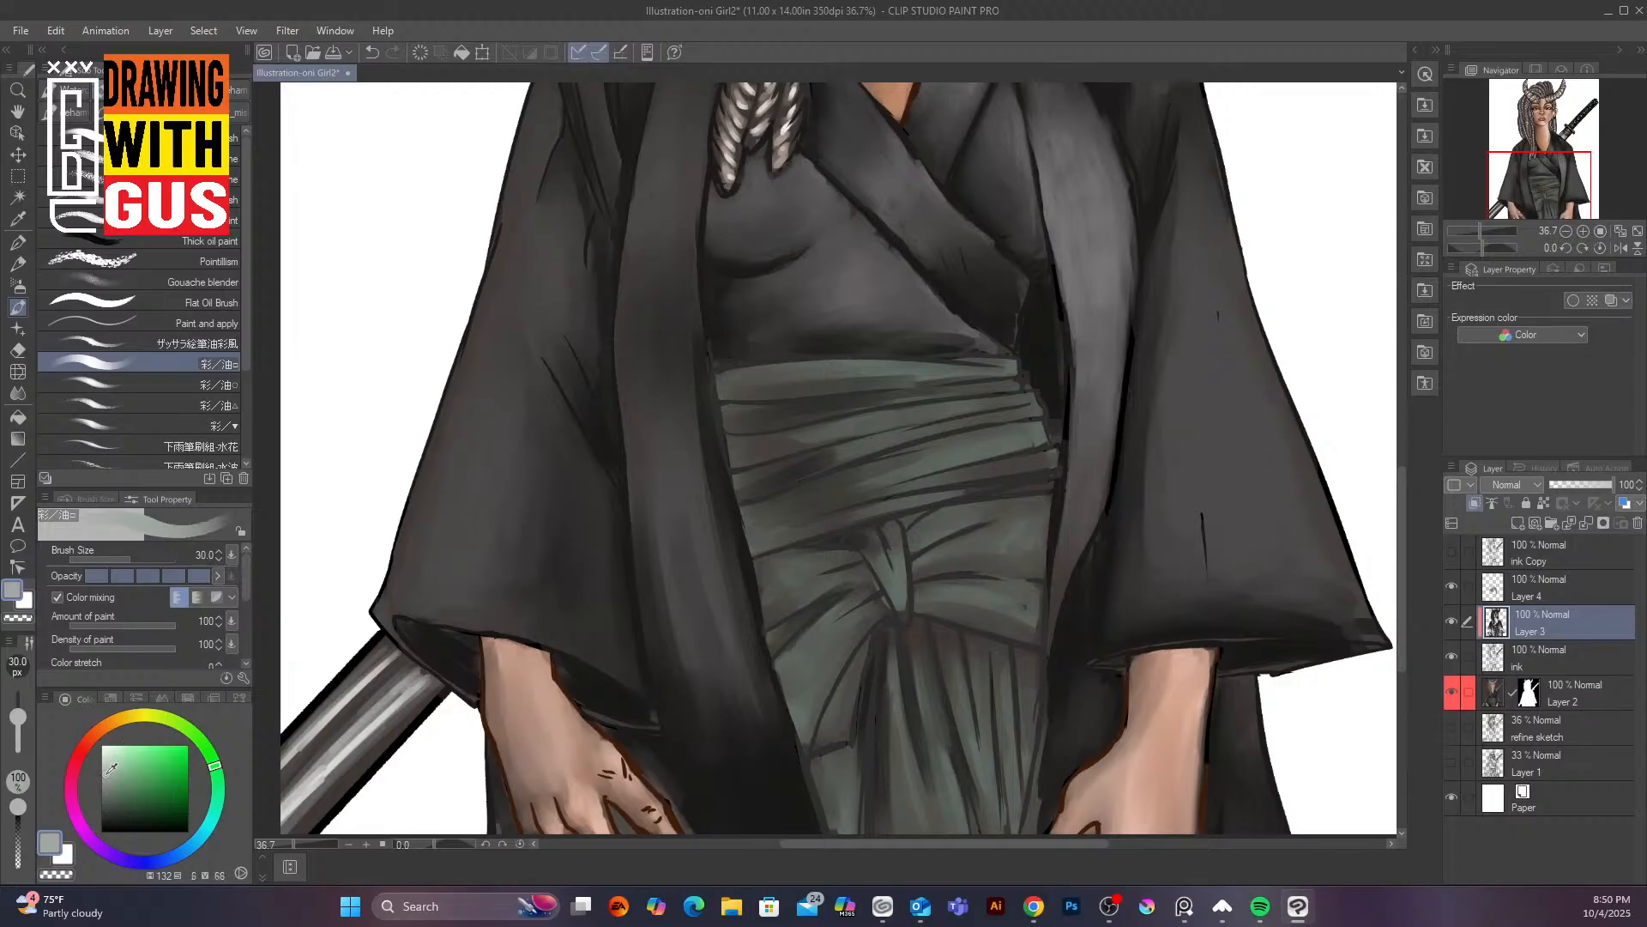
pyautogui.moveTo(106, 774); pyautogui.dragTo(103, 783)
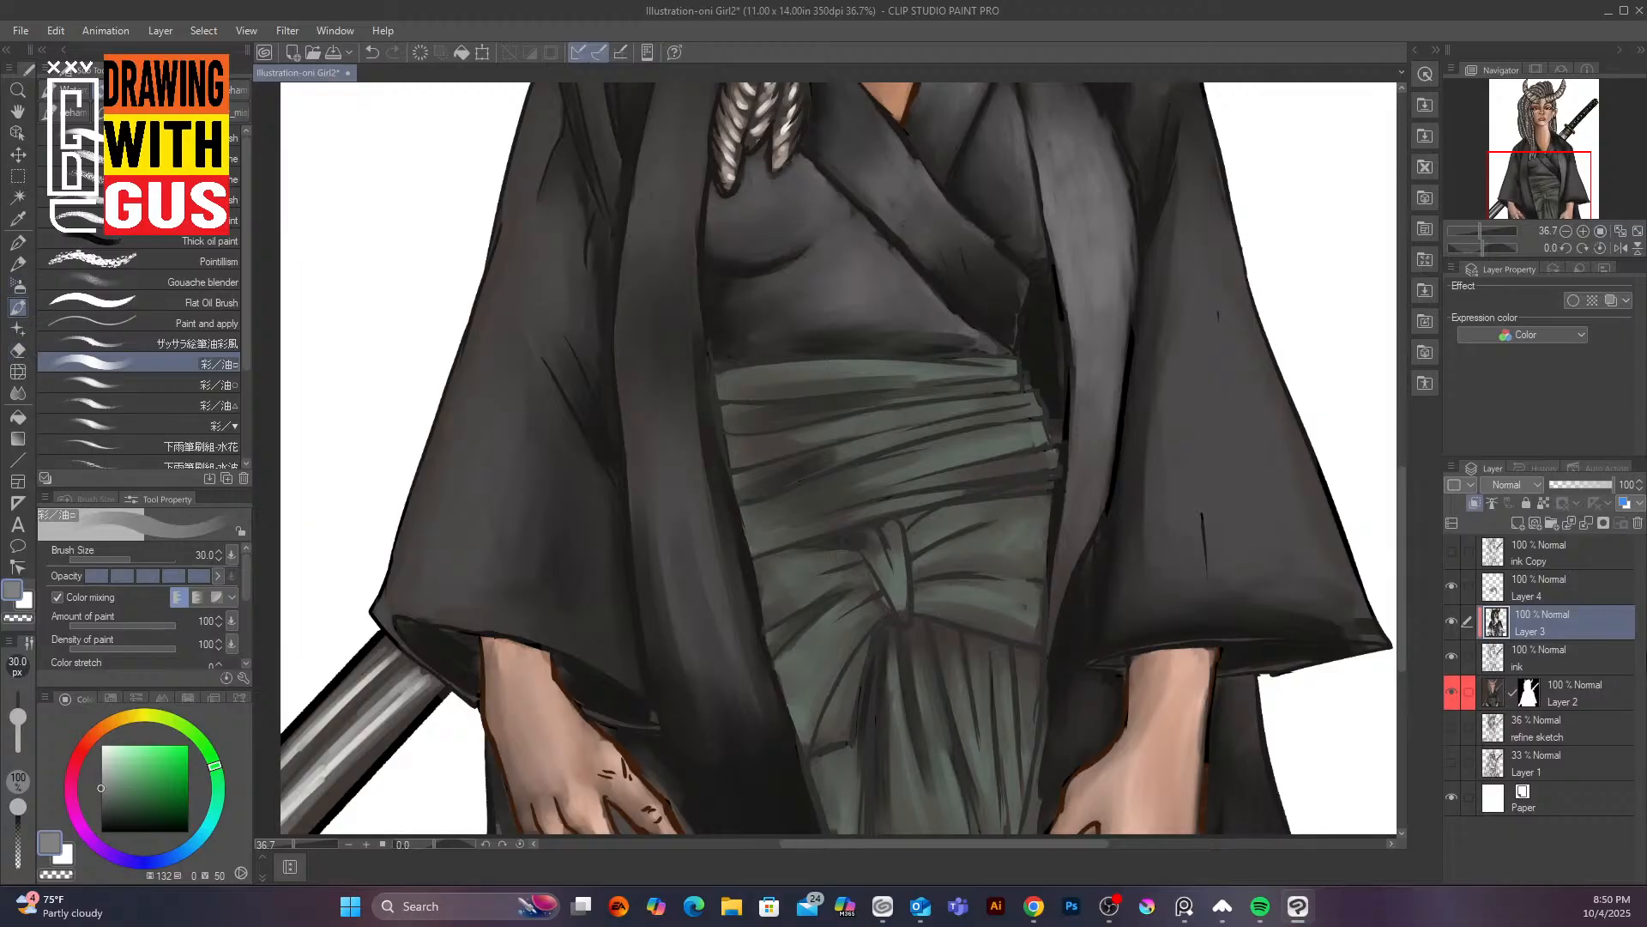
pyautogui.click(1587, 587)
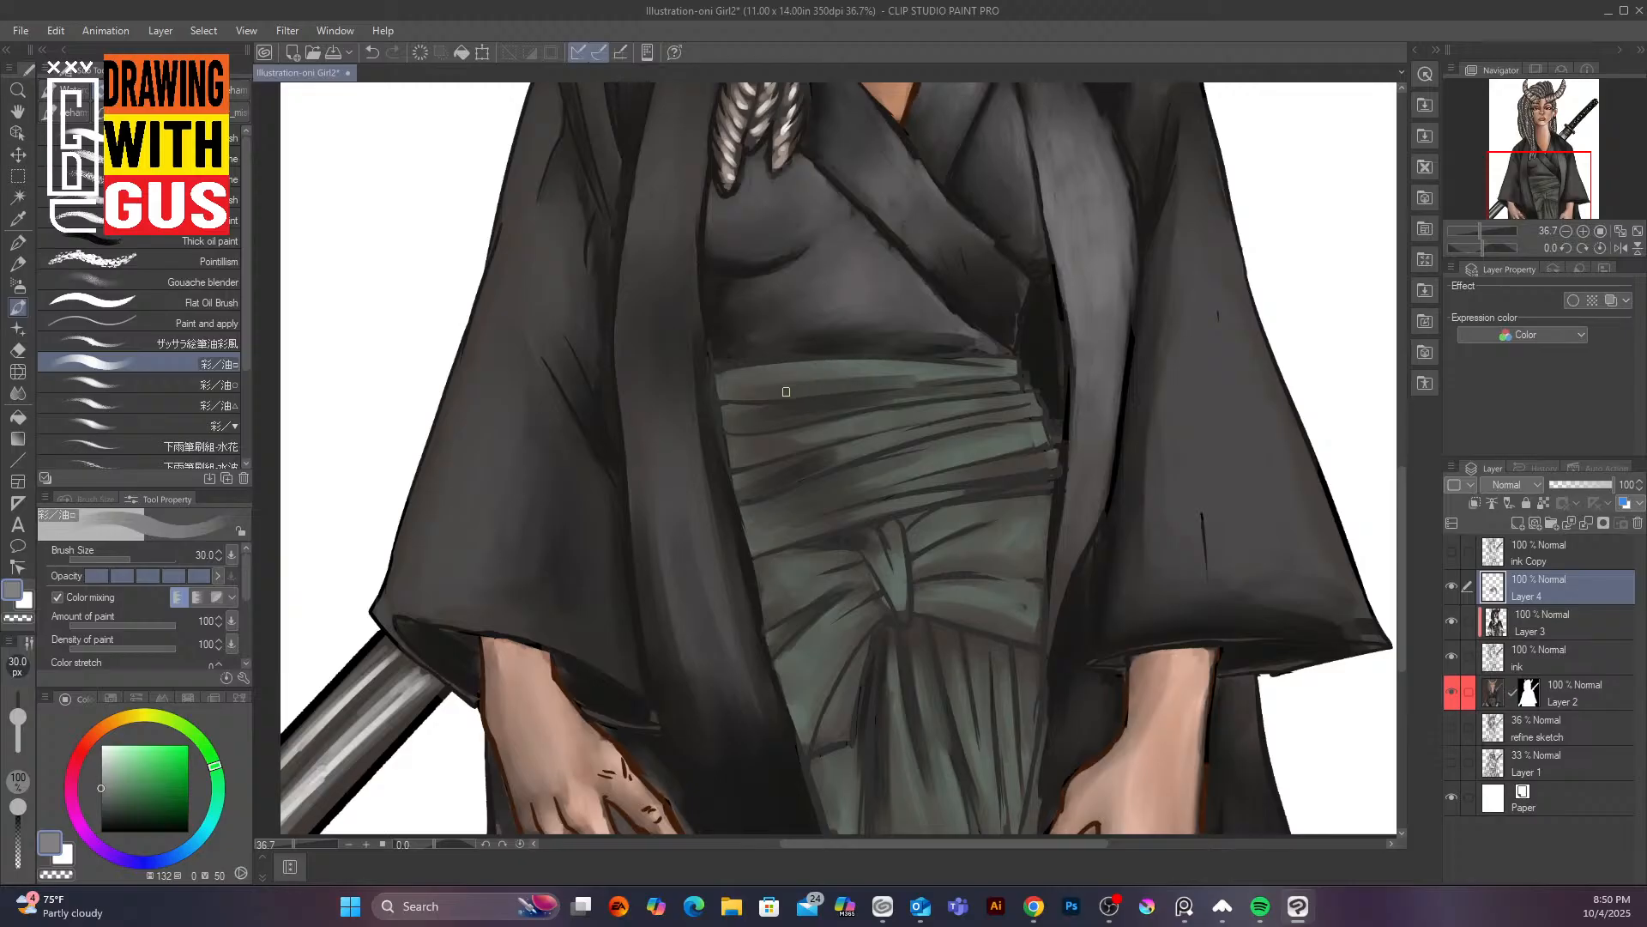
pyautogui.moveTo(783, 392); pyautogui.dragTo(891, 372)
pyautogui.click(116, 783)
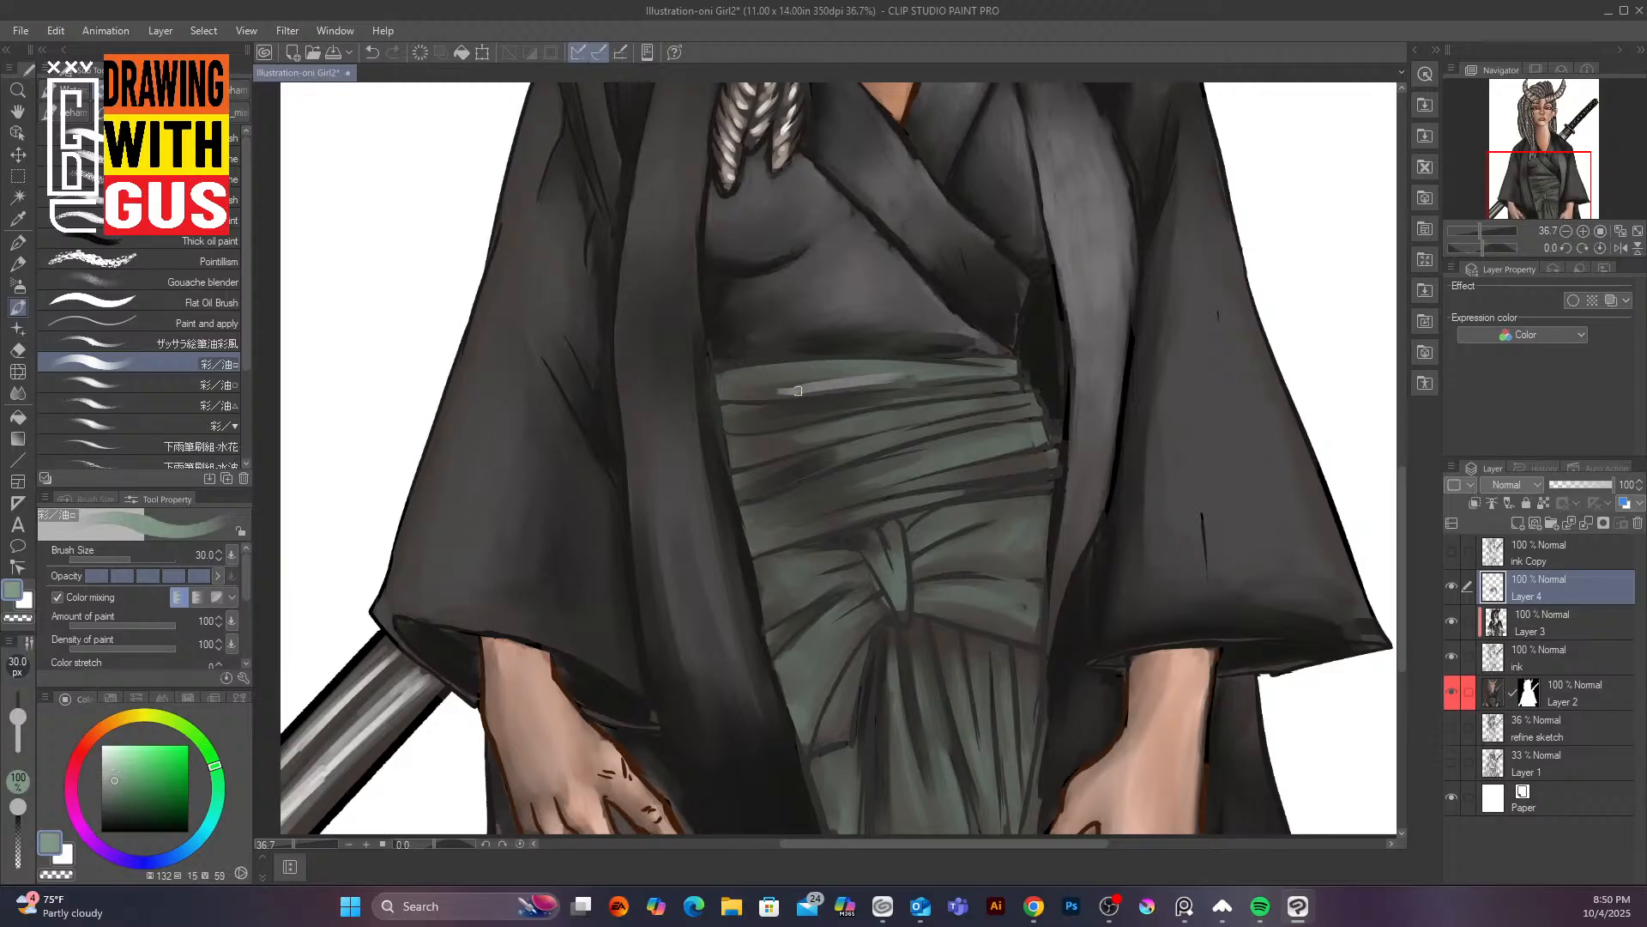
pyautogui.moveTo(798, 390)
pyautogui.mouseDown()
pyautogui.moveTo(894, 376)
pyautogui.moveTo(810, 386)
pyautogui.moveTo(870, 376)
pyautogui.moveTo(828, 367)
pyautogui.moveTo(998, 371)
pyautogui.mouseUp()
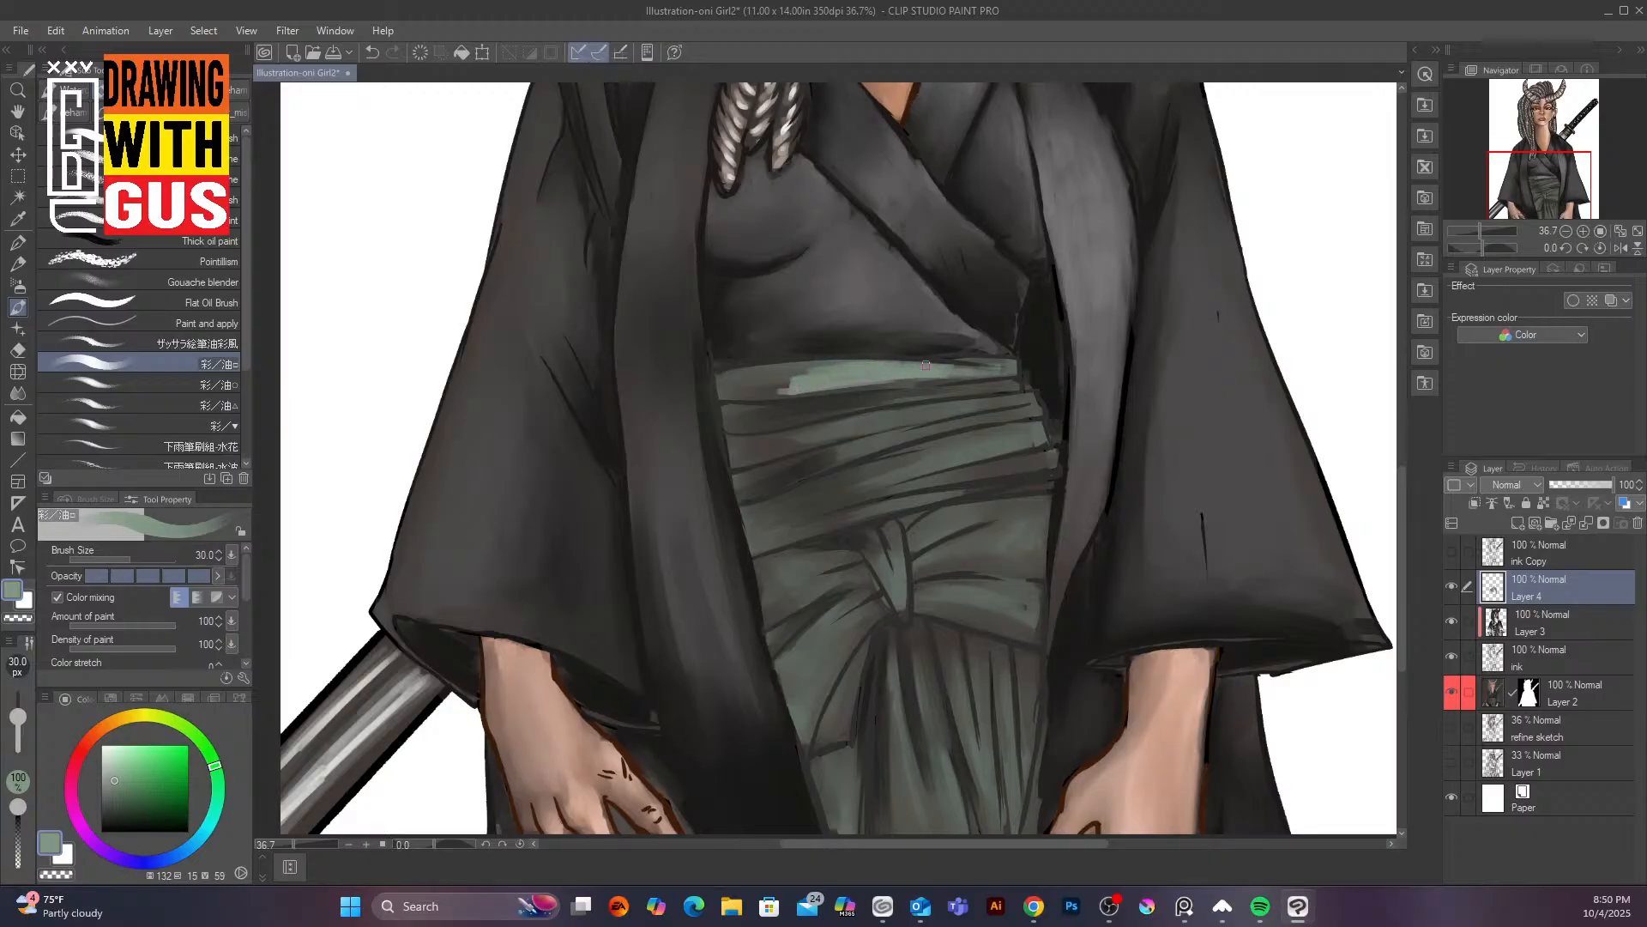
pyautogui.moveTo(824, 368); pyautogui.dragTo(769, 388)
pyautogui.moveTo(947, 369); pyautogui.dragTo(1003, 359)
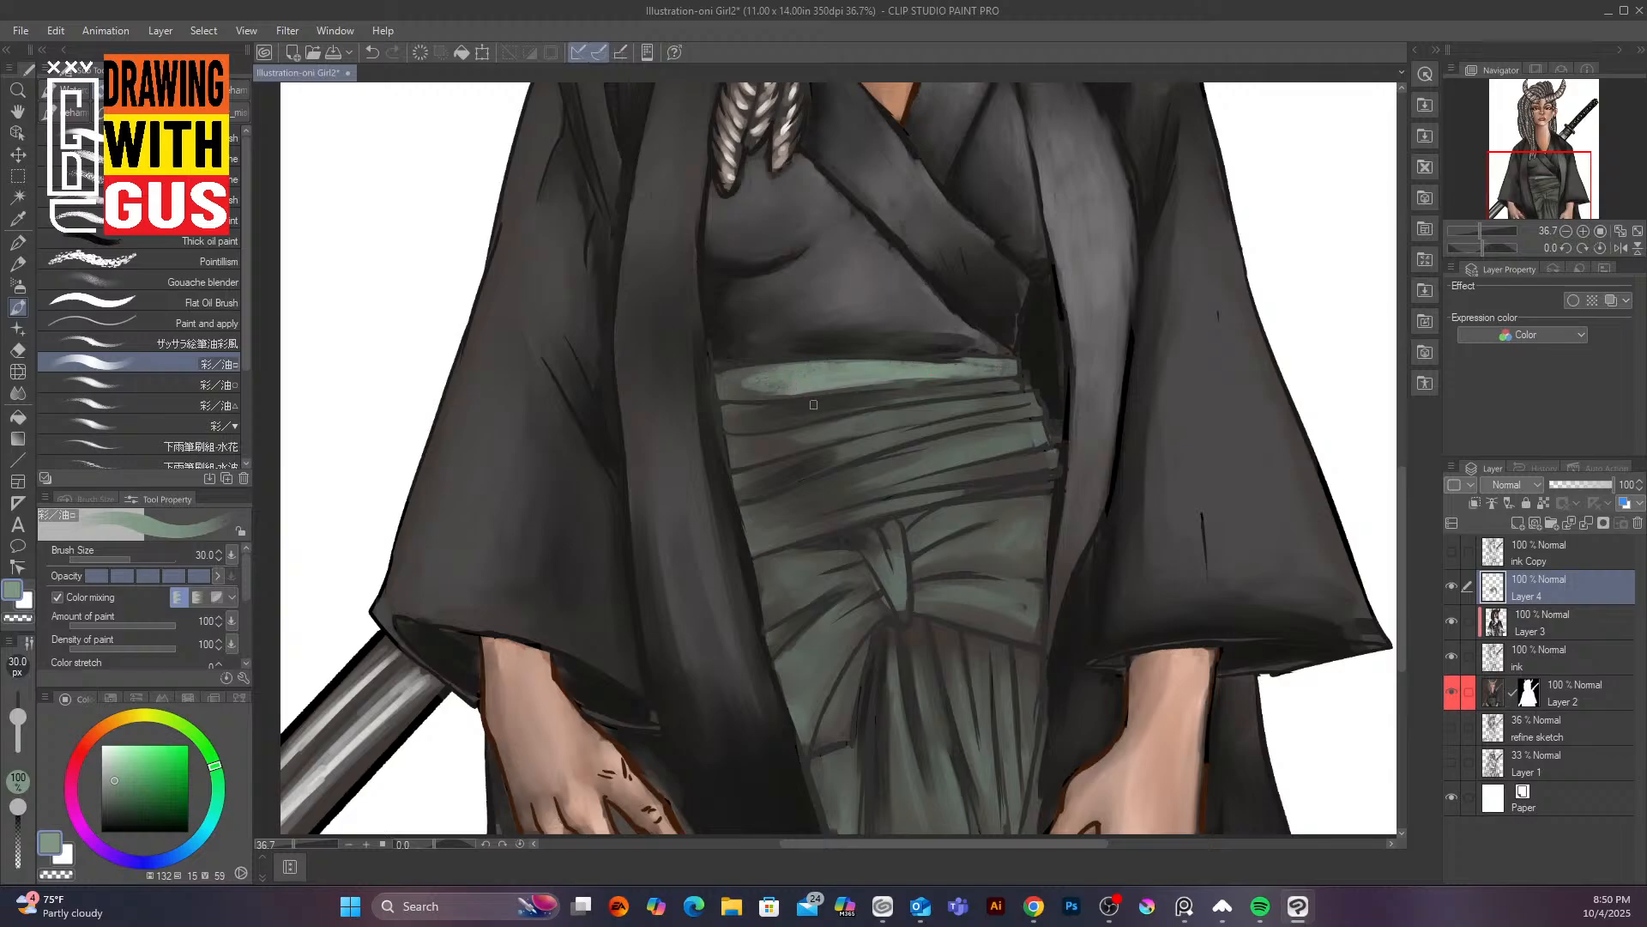
# Paint the same light green over the raised areas of the remaining horizontal sash folds, leaving dark creases between them
pyautogui.moveTo(749, 410)
pyautogui.mouseDown()
pyautogui.moveTo(967, 388)
pyautogui.moveTo(802, 408)
pyautogui.moveTo(872, 402)
pyautogui.moveTo(794, 423)
pyautogui.moveTo(761, 413)
pyautogui.moveTo(987, 385)
pyautogui.mouseUp()
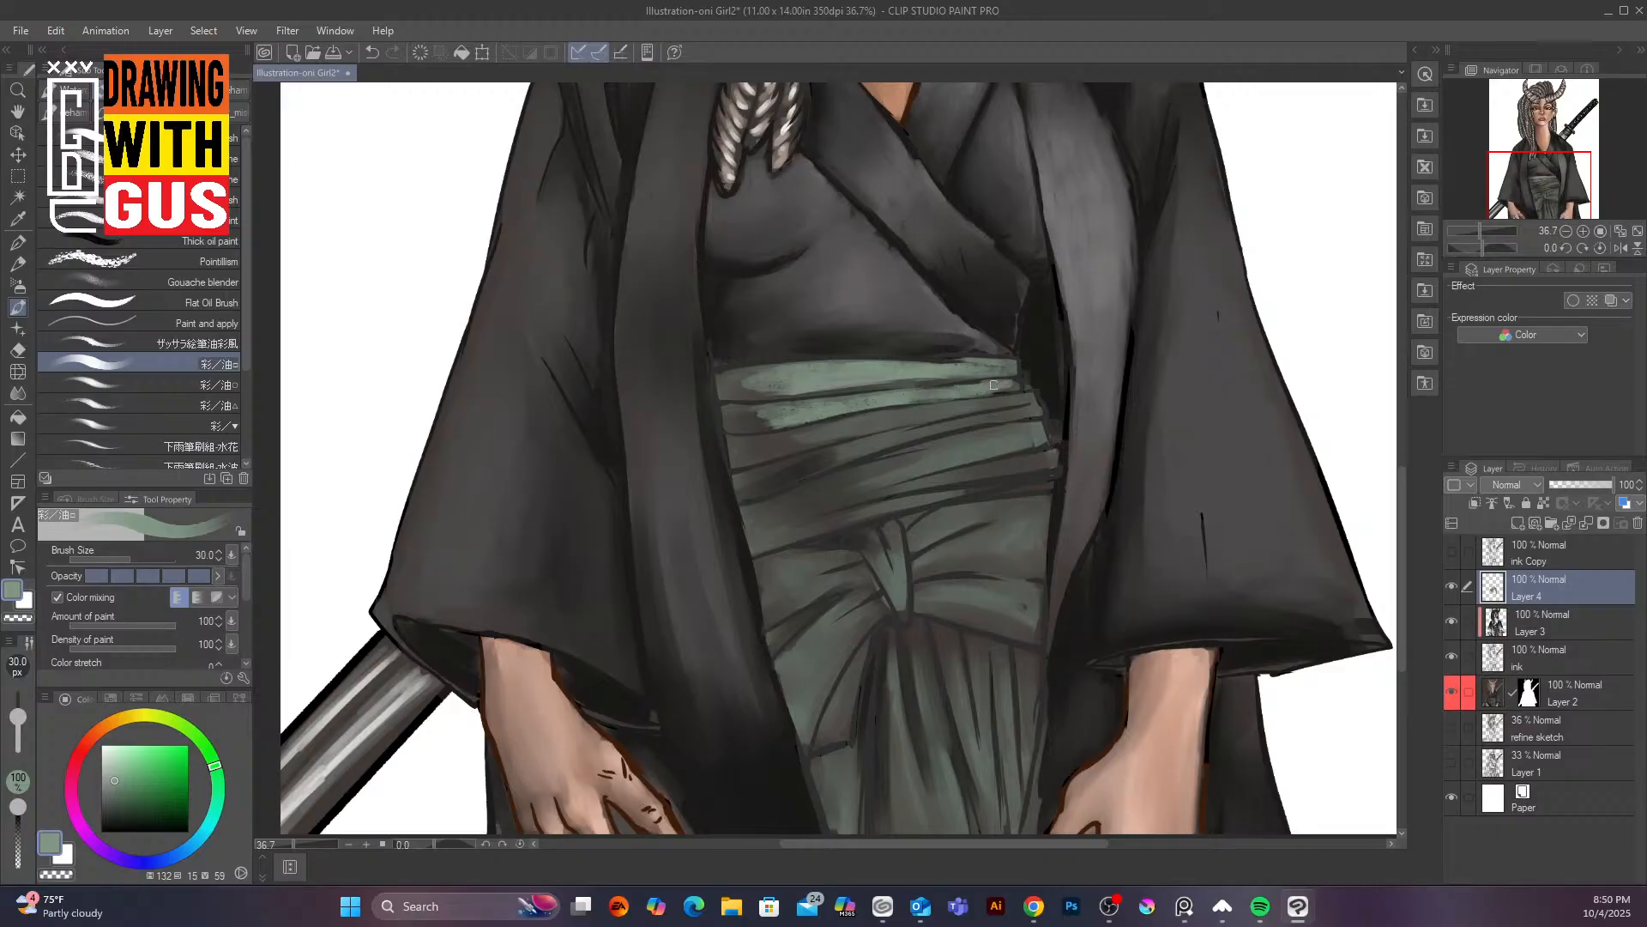
pyautogui.moveTo(874, 418)
pyautogui.mouseDown()
pyautogui.moveTo(813, 429)
pyautogui.moveTo(846, 431)
pyautogui.moveTo(816, 432)
pyautogui.moveTo(903, 390)
pyautogui.mouseUp()
pyautogui.moveTo(791, 397)
pyautogui.mouseDown()
pyautogui.moveTo(763, 398)
pyautogui.moveTo(786, 370)
pyautogui.mouseUp()
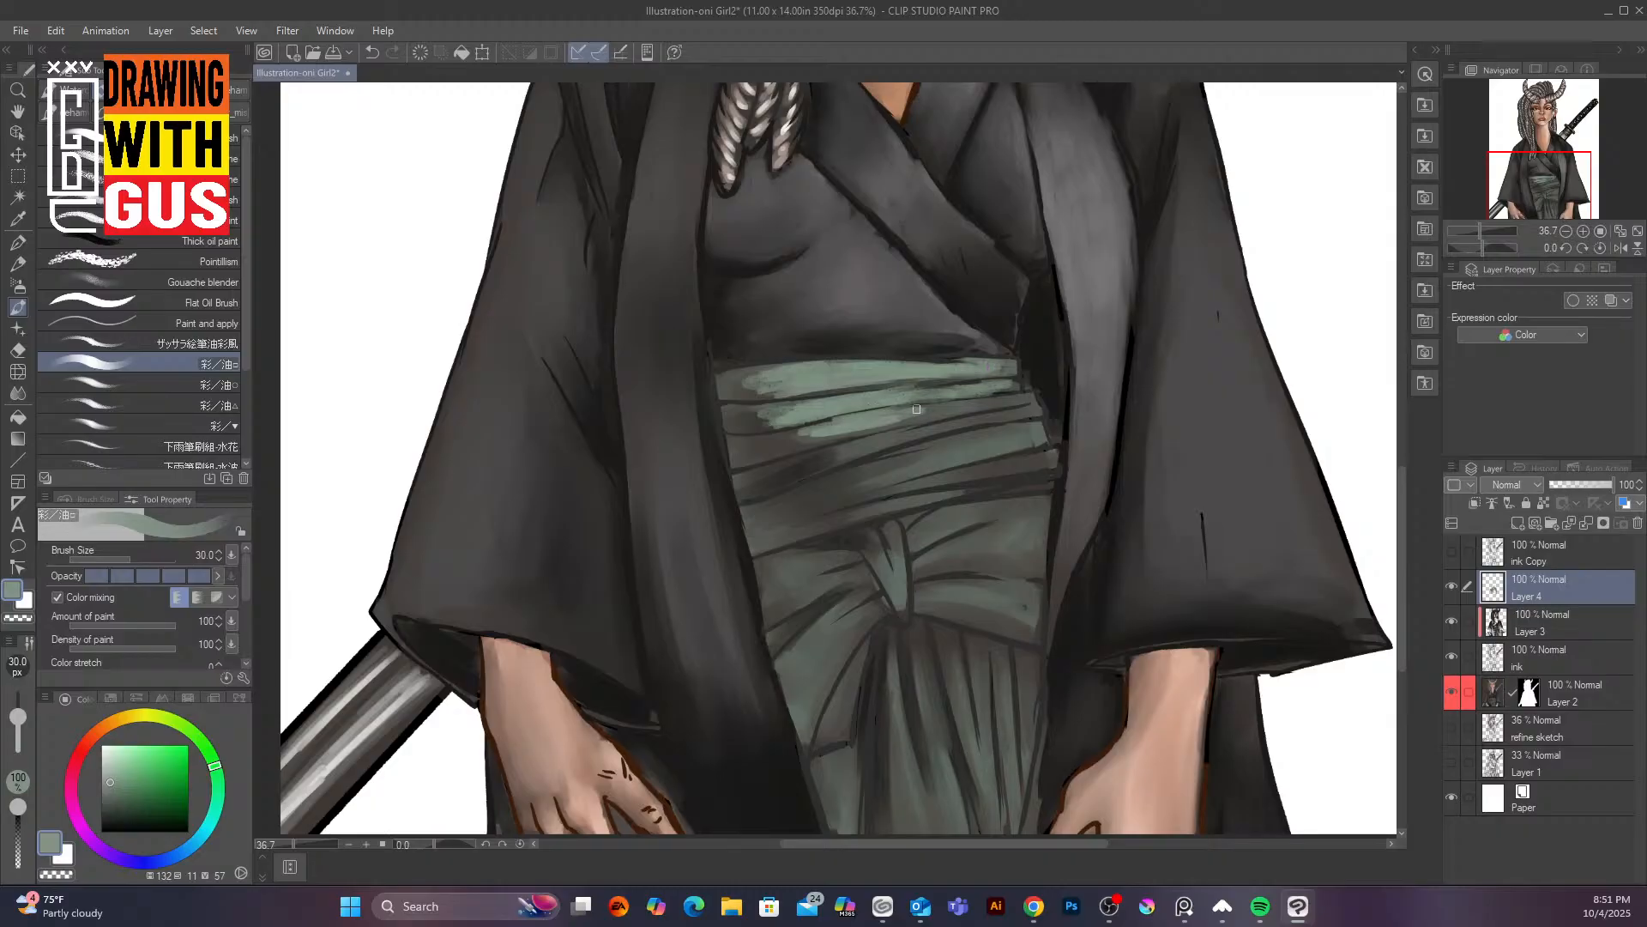
pyautogui.moveTo(916, 410)
pyautogui.mouseDown()
pyautogui.moveTo(980, 403)
pyautogui.moveTo(865, 425)
pyautogui.moveTo(965, 403)
pyautogui.mouseUp()
pyautogui.moveTo(818, 441)
pyautogui.mouseDown()
pyautogui.moveTo(749, 451)
pyautogui.moveTo(775, 388)
pyautogui.moveTo(797, 410)
pyautogui.moveTo(748, 425)
pyautogui.moveTo(770, 385)
pyautogui.mouseUp()
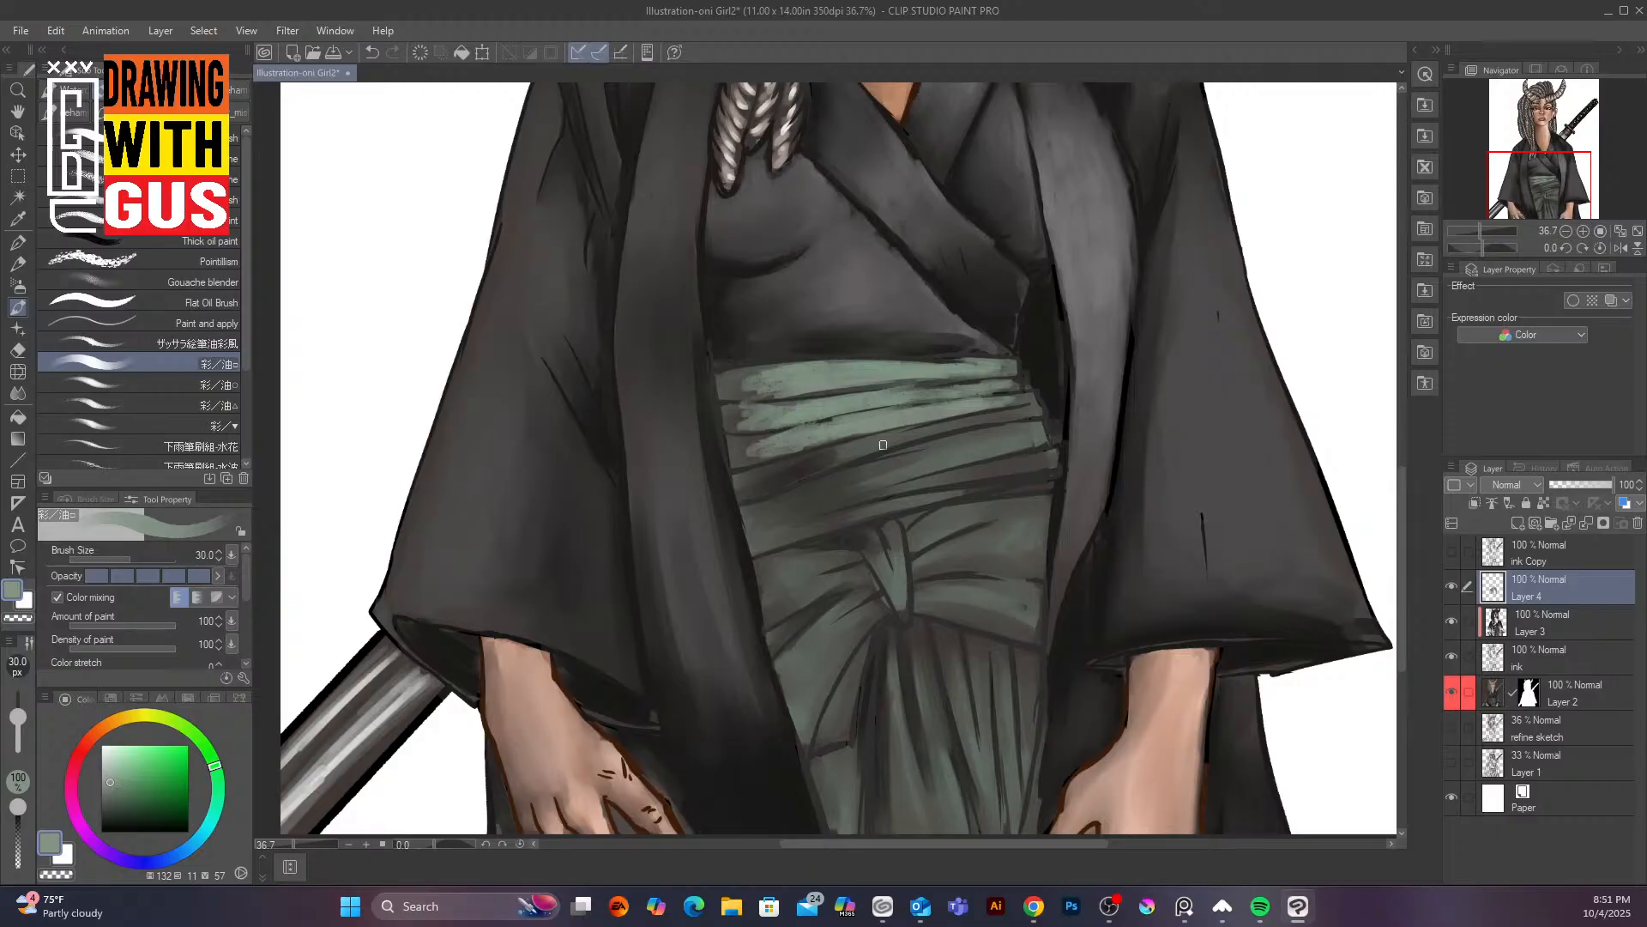
pyautogui.moveTo(883, 445)
pyautogui.mouseDown()
pyautogui.moveTo(833, 453)
pyautogui.moveTo(1021, 411)
pyautogui.mouseUp()
pyautogui.moveTo(904, 433)
pyautogui.mouseDown()
pyautogui.moveTo(952, 425)
pyautogui.moveTo(748, 478)
pyautogui.moveTo(991, 417)
pyautogui.moveTo(801, 487)
pyautogui.moveTo(908, 450)
pyautogui.moveTo(875, 474)
pyautogui.moveTo(897, 476)
pyautogui.moveTo(1021, 433)
pyautogui.moveTo(923, 446)
pyautogui.moveTo(786, 500)
pyautogui.moveTo(864, 489)
pyautogui.moveTo(767, 521)
pyautogui.moveTo(1043, 463)
pyautogui.moveTo(939, 480)
pyautogui.moveTo(1016, 460)
pyautogui.mouseUp()
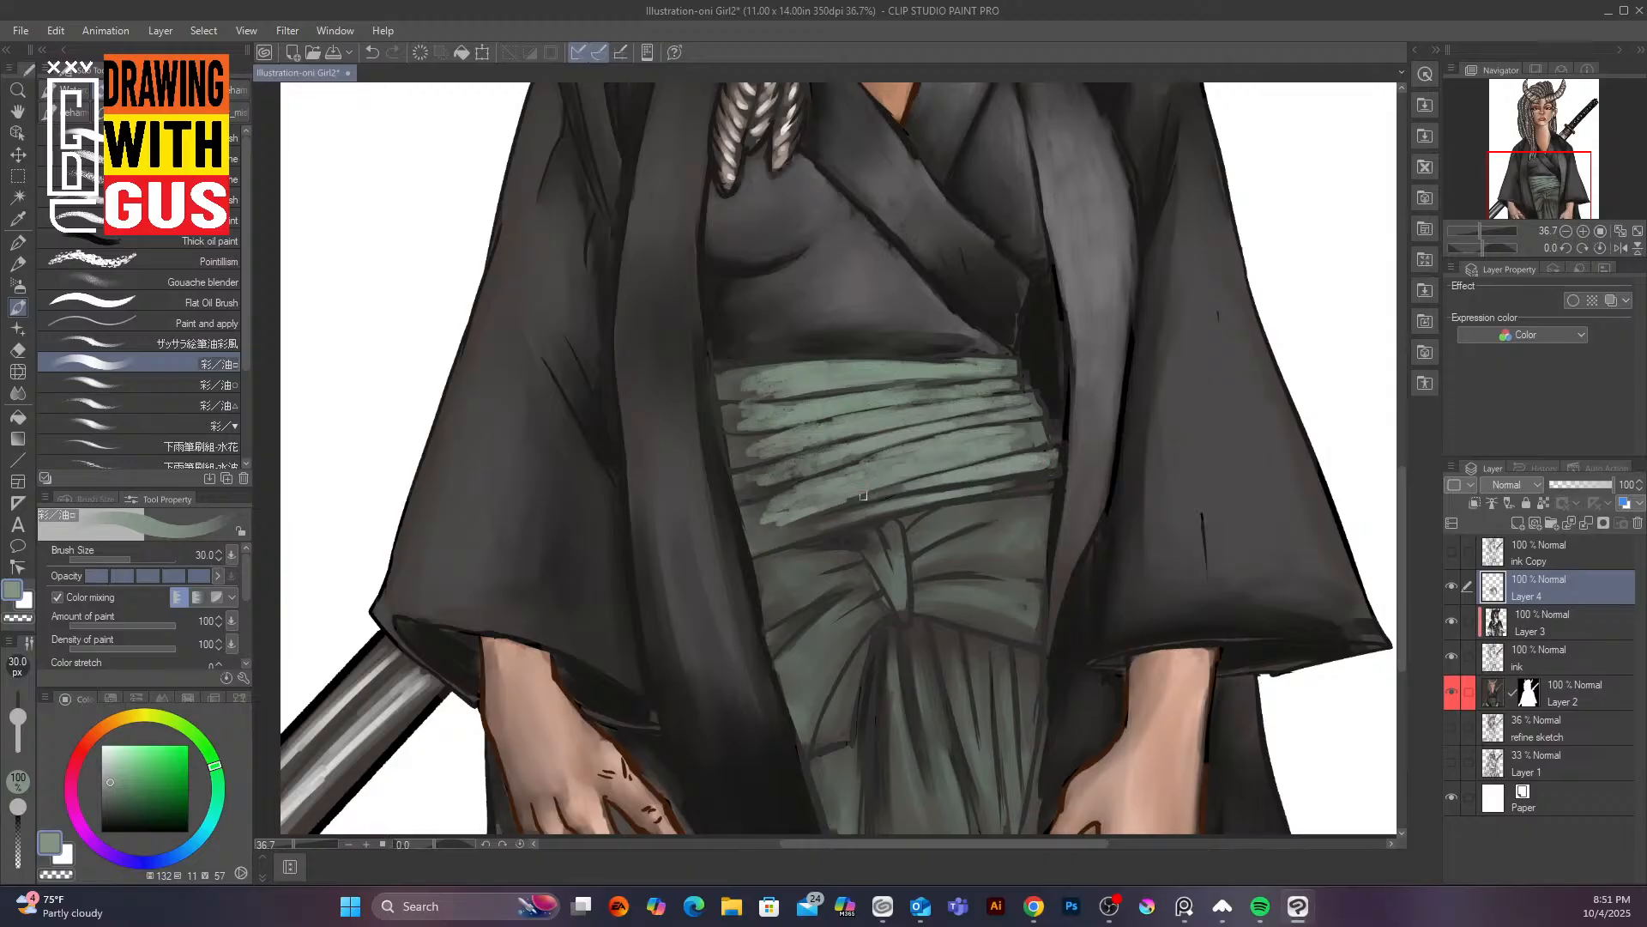
# Paint light green over the sash knot and the gathered folds on both sides of it, and touch up the sash's side edge
pyautogui.moveTo(877, 559)
pyautogui.mouseDown()
pyautogui.moveTo(900, 596)
pyautogui.moveTo(897, 534)
pyautogui.moveTo(909, 605)
pyautogui.moveTo(835, 577)
pyautogui.moveTo(780, 592)
pyautogui.moveTo(830, 563)
pyautogui.moveTo(774, 557)
pyautogui.moveTo(761, 573)
pyautogui.moveTo(812, 573)
pyautogui.moveTo(775, 620)
pyautogui.moveTo(756, 569)
pyautogui.moveTo(767, 624)
pyautogui.moveTo(753, 570)
pyautogui.moveTo(767, 628)
pyautogui.moveTo(800, 600)
pyautogui.mouseUp()
pyautogui.moveTo(847, 548)
pyautogui.mouseDown()
pyautogui.moveTo(777, 635)
pyautogui.moveTo(824, 605)
pyautogui.moveTo(776, 648)
pyautogui.moveTo(844, 617)
pyautogui.moveTo(785, 657)
pyautogui.moveTo(815, 634)
pyautogui.moveTo(794, 674)
pyautogui.moveTo(850, 631)
pyautogui.moveTo(806, 720)
pyautogui.moveTo(785, 678)
pyautogui.moveTo(868, 618)
pyautogui.moveTo(830, 740)
pyautogui.moveTo(851, 668)
pyautogui.mouseUp()
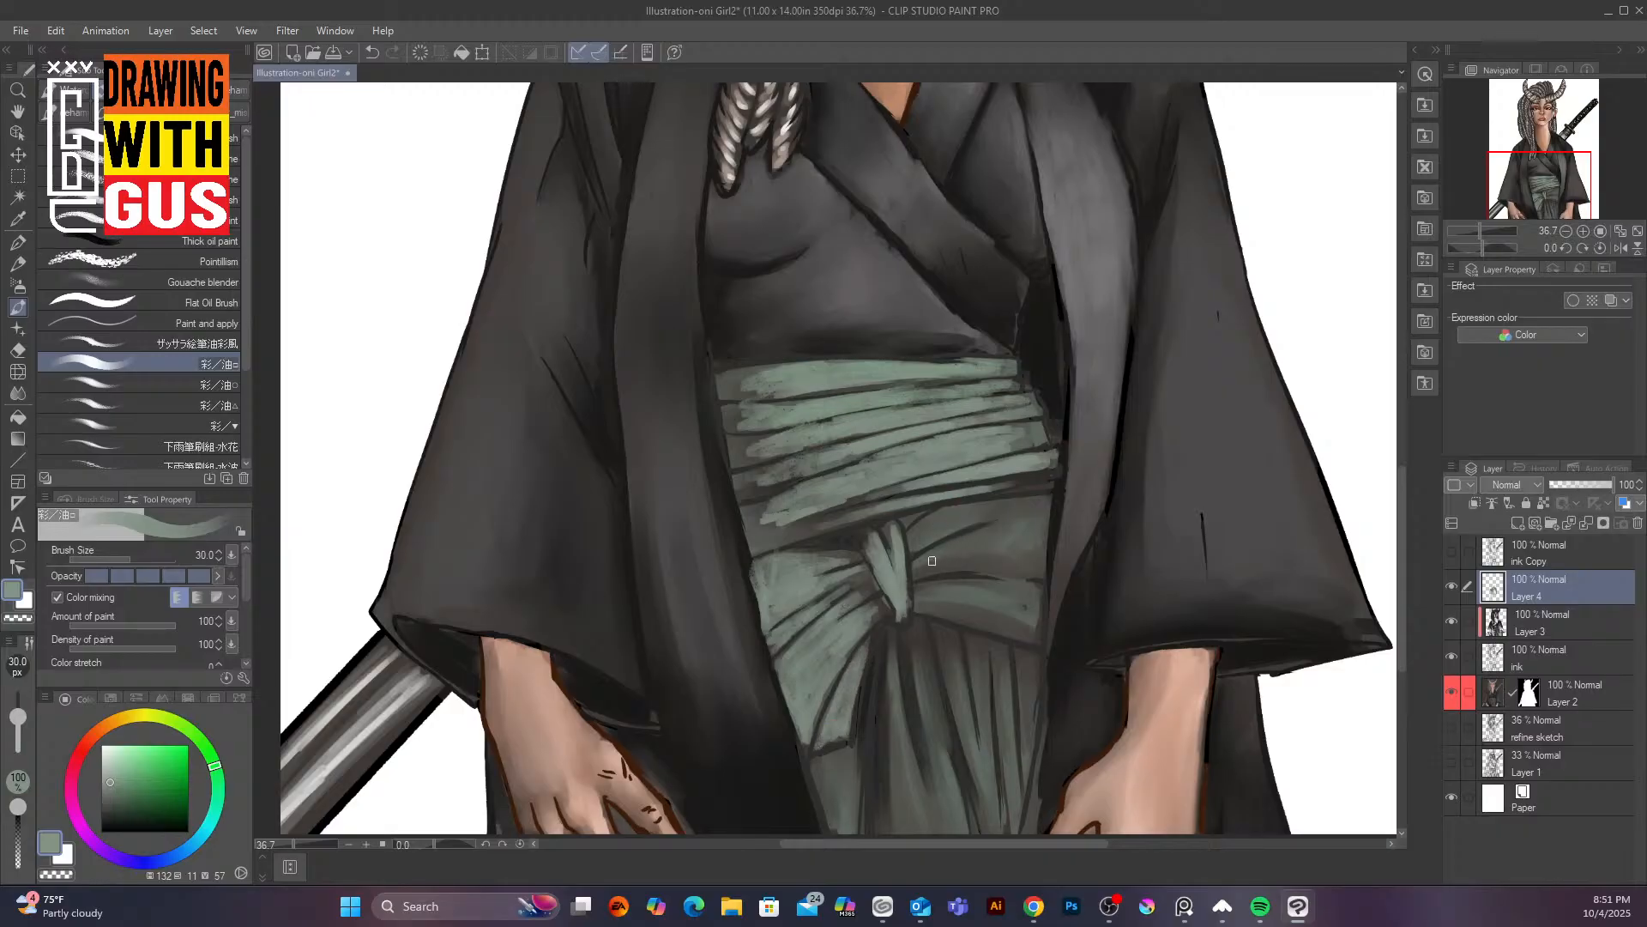
pyautogui.moveTo(932, 561)
pyautogui.mouseDown()
pyautogui.moveTo(1025, 523)
pyautogui.moveTo(952, 549)
pyautogui.moveTo(1030, 549)
pyautogui.moveTo(1006, 574)
pyautogui.mouseUp()
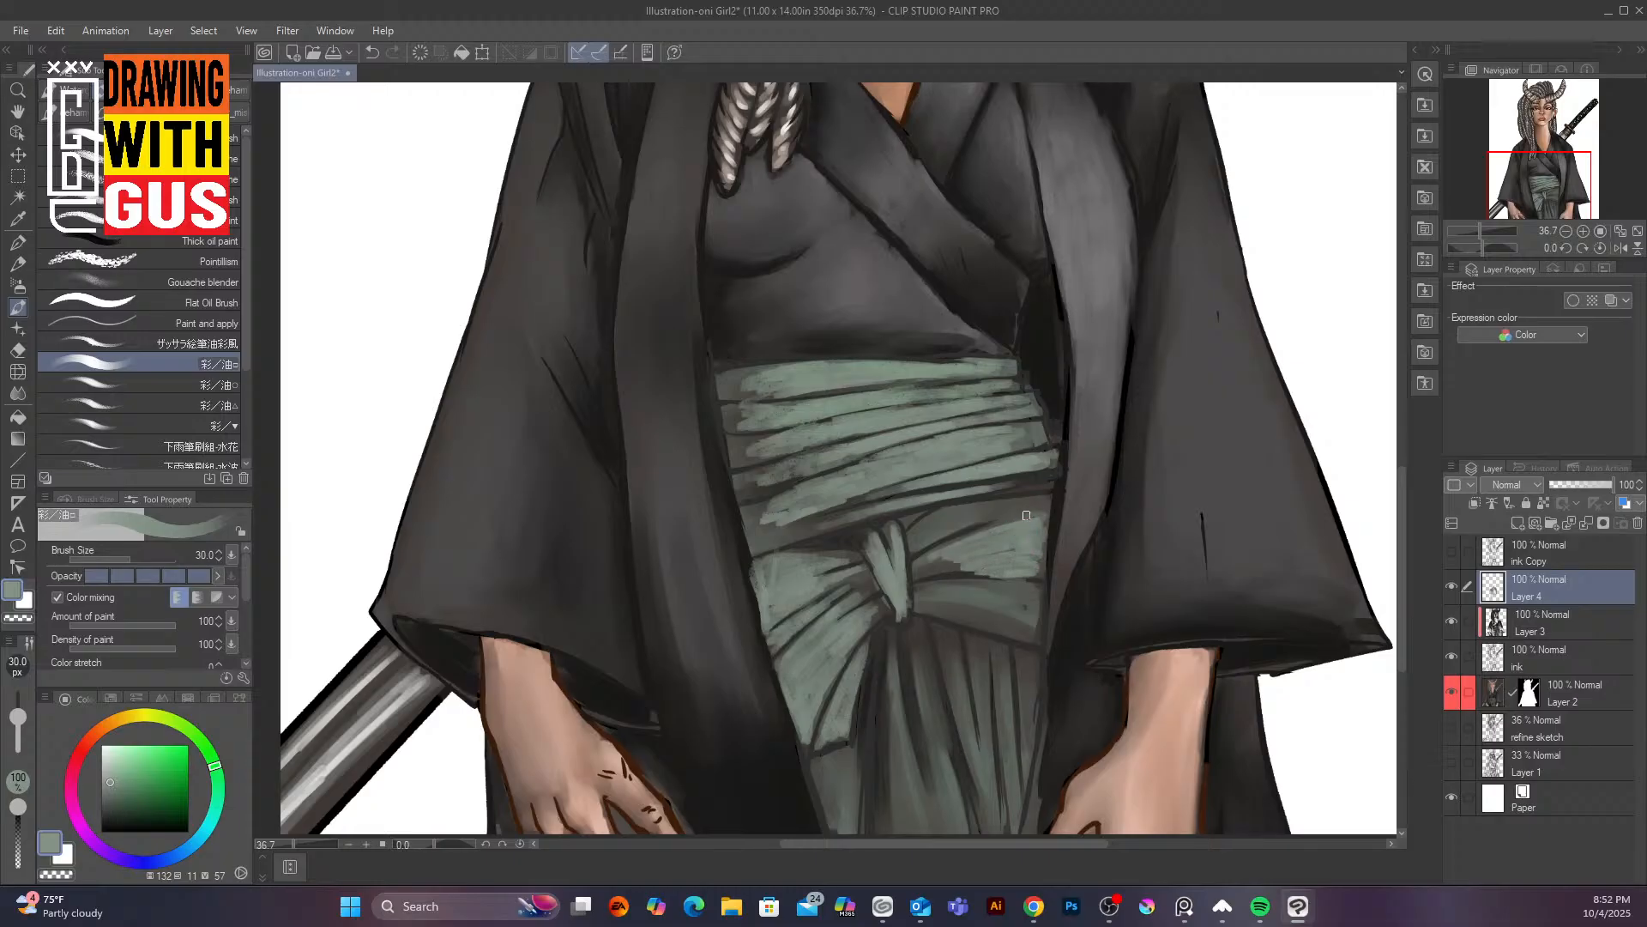
pyautogui.moveTo(1027, 515)
pyautogui.mouseDown()
pyautogui.moveTo(974, 505)
pyautogui.moveTo(931, 527)
pyautogui.moveTo(1054, 483)
pyautogui.moveTo(1012, 480)
pyautogui.mouseUp()
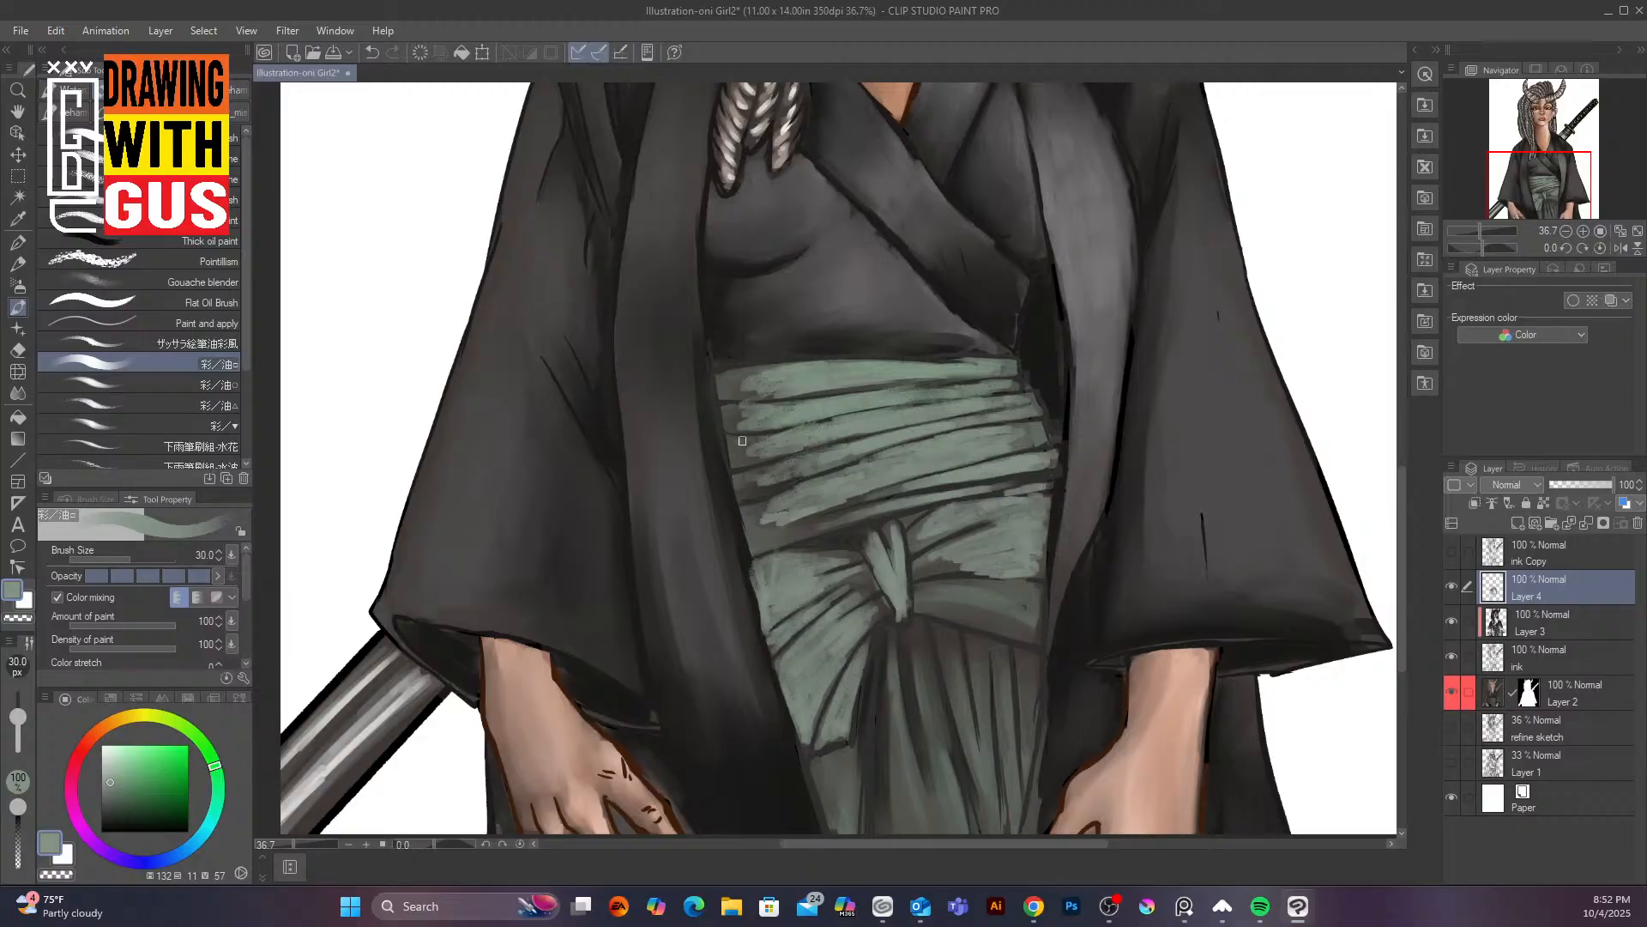
pyautogui.moveTo(742, 441); pyautogui.dragTo(754, 454)
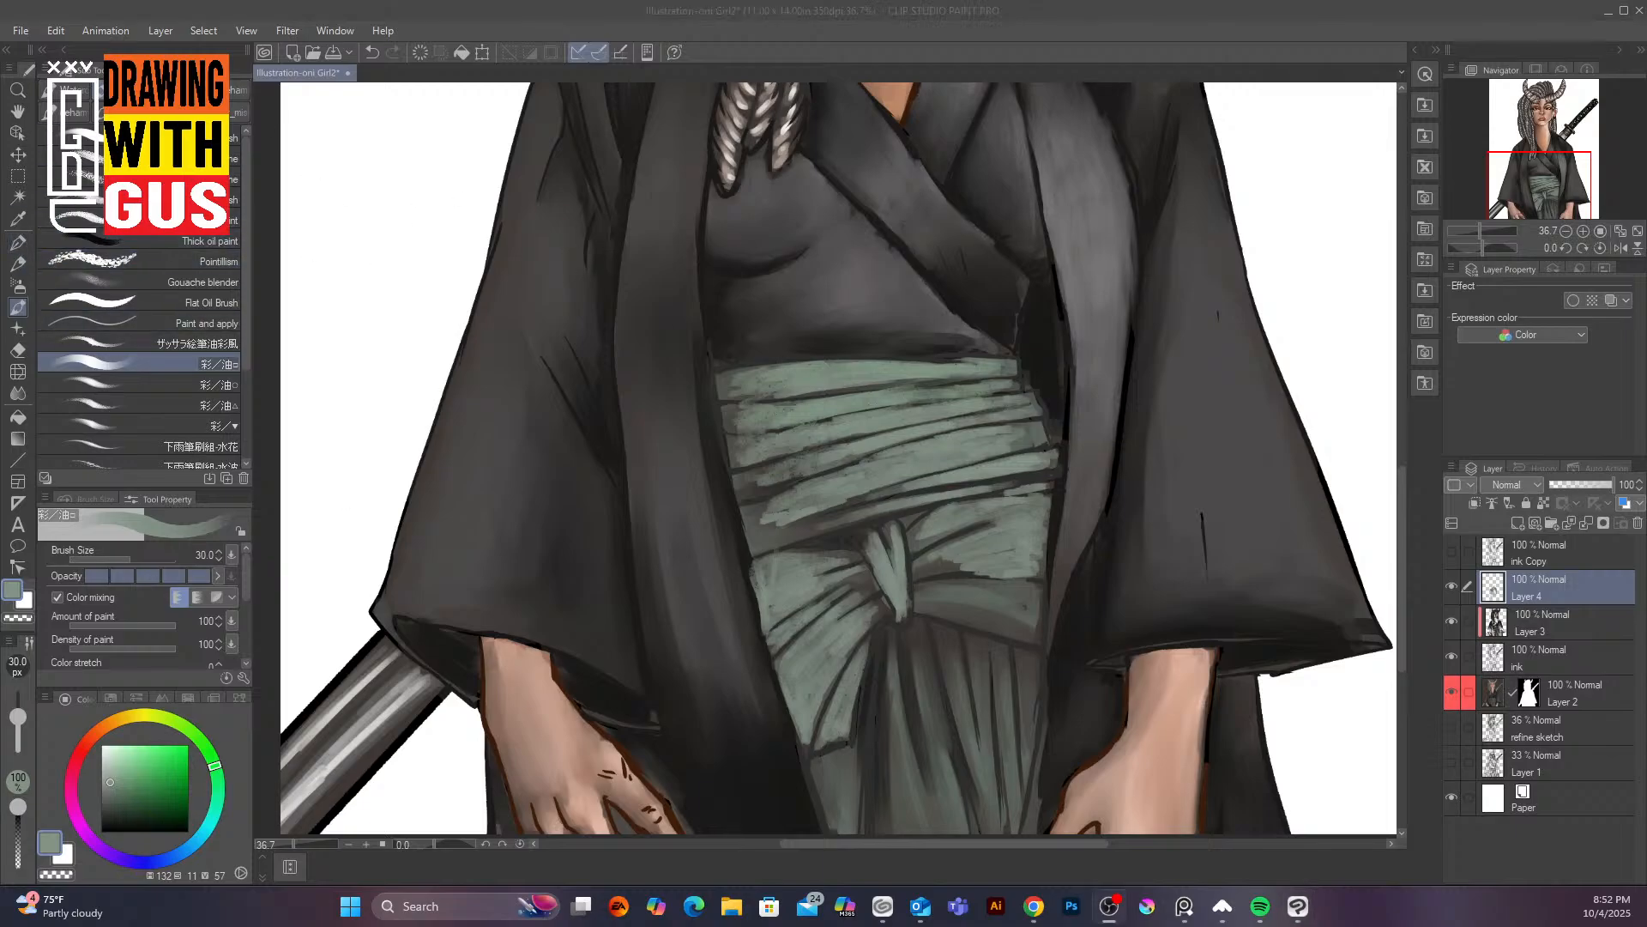
pyautogui.click(1016, 588)
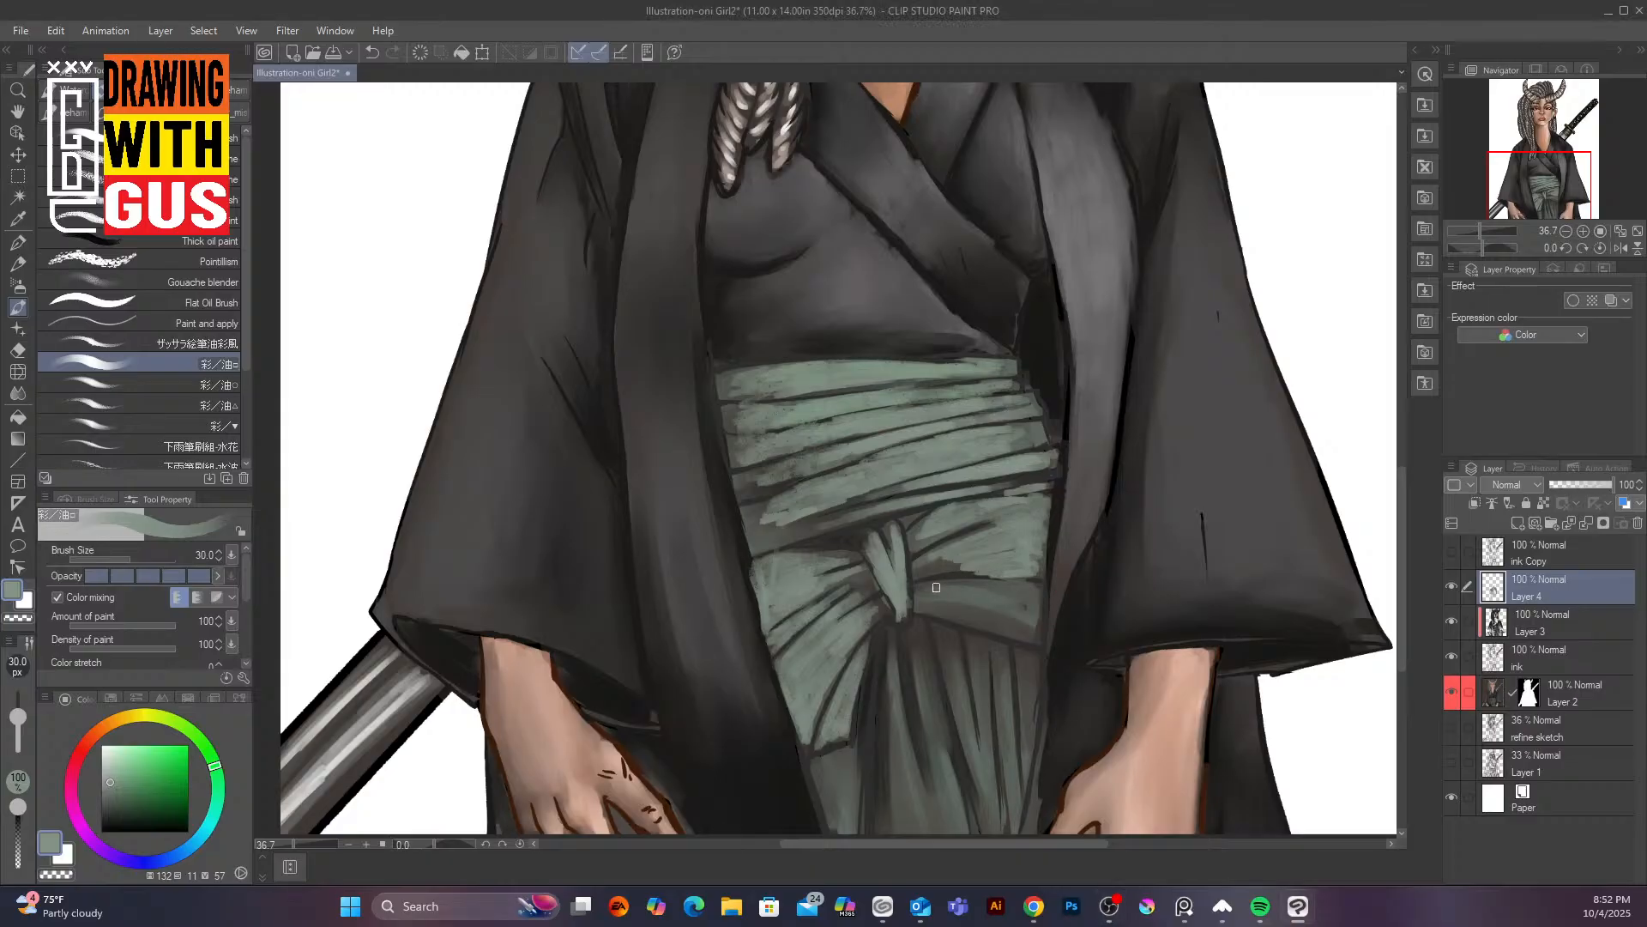
pyautogui.moveTo(936, 587)
pyautogui.mouseDown()
pyautogui.moveTo(971, 587)
pyautogui.moveTo(937, 613)
pyautogui.moveTo(1024, 631)
pyautogui.moveTo(1025, 584)
pyautogui.mouseUp()
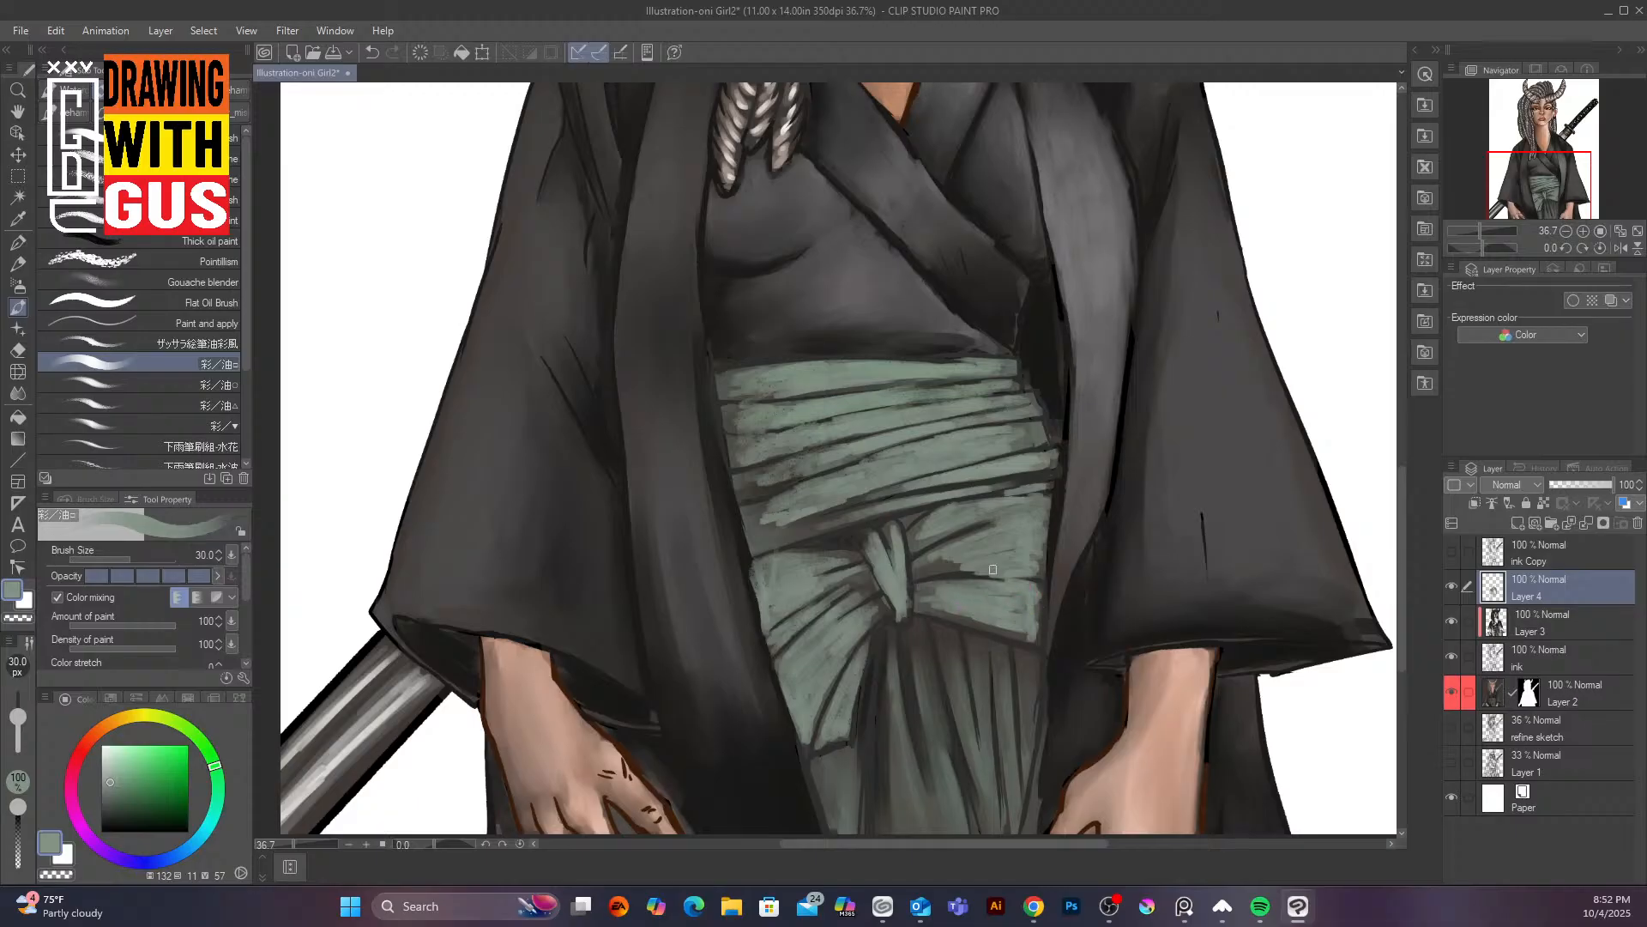
# Paint light green vertical strokes on the central pleats directly below the sash knot
pyautogui.moveTo(1402, 534)
pyautogui.mouseDown()
pyautogui.moveTo(1408, 587)
pyautogui.moveTo(1404, 384)
pyautogui.moveTo(1404, 549)
pyautogui.mouseUp()
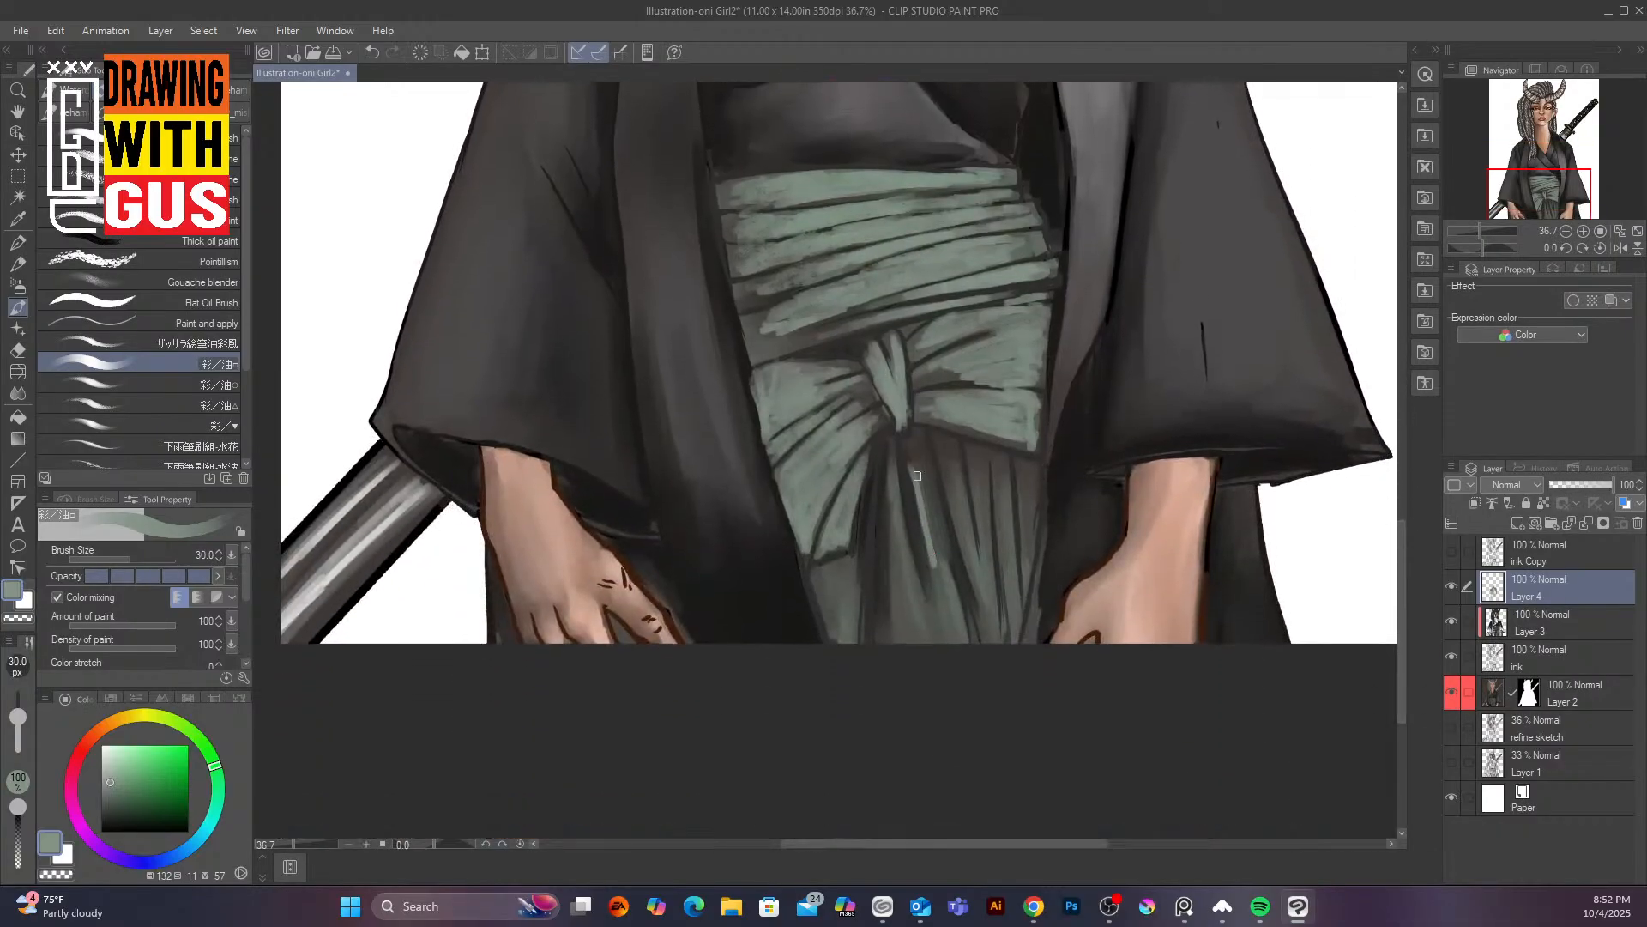
pyautogui.moveTo(929, 504); pyautogui.dragTo(957, 619)
pyautogui.moveTo(887, 514)
pyautogui.mouseDown()
pyautogui.moveTo(925, 626)
pyautogui.moveTo(896, 605)
pyautogui.moveTo(910, 639)
pyautogui.moveTo(934, 644)
pyautogui.mouseUp()
pyautogui.moveTo(907, 566); pyautogui.dragTo(911, 599)
pyautogui.moveTo(894, 496)
pyautogui.mouseDown()
pyautogui.moveTo(892, 451)
pyautogui.moveTo(895, 620)
pyautogui.mouseUp()
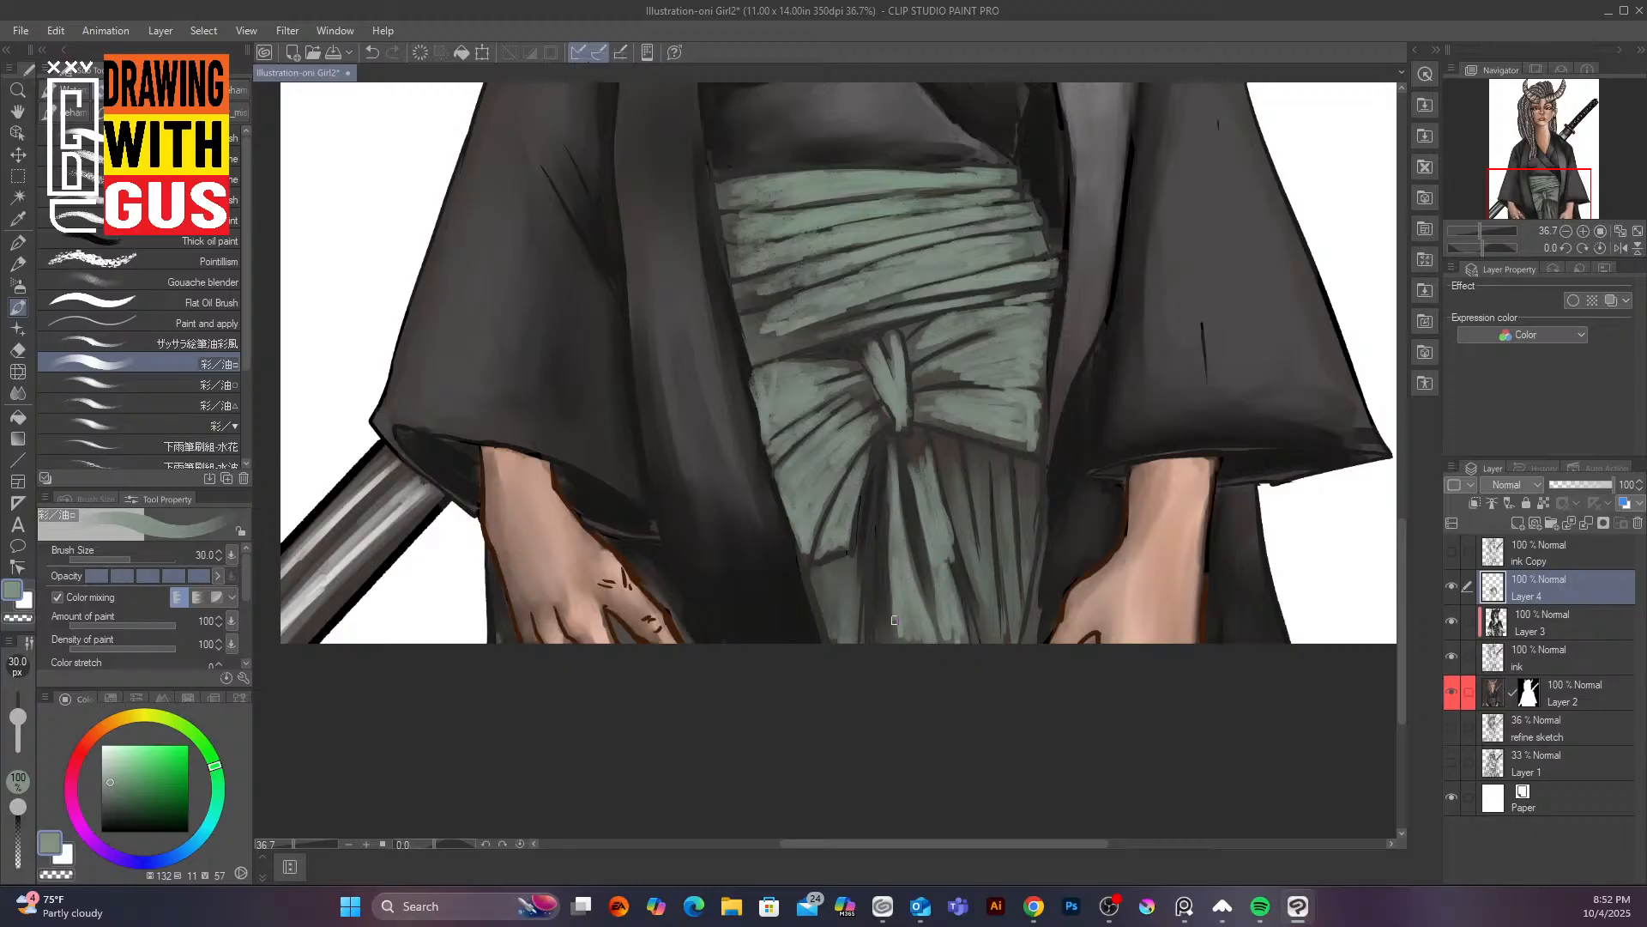
# Paint light green vertical strokes down the narrow pleats left of the center, leaving thin dark creases
pyautogui.moveTo(856, 560); pyautogui.dragTo(854, 648)
pyautogui.moveTo(858, 532); pyautogui.dragTo(854, 613)
pyautogui.moveTo(876, 493); pyautogui.dragTo(868, 631)
pyautogui.moveTo(869, 532); pyautogui.dragTo(871, 639)
pyautogui.moveTo(872, 502); pyautogui.dragTo(873, 643)
pyautogui.moveTo(886, 496); pyautogui.dragTo(878, 671)
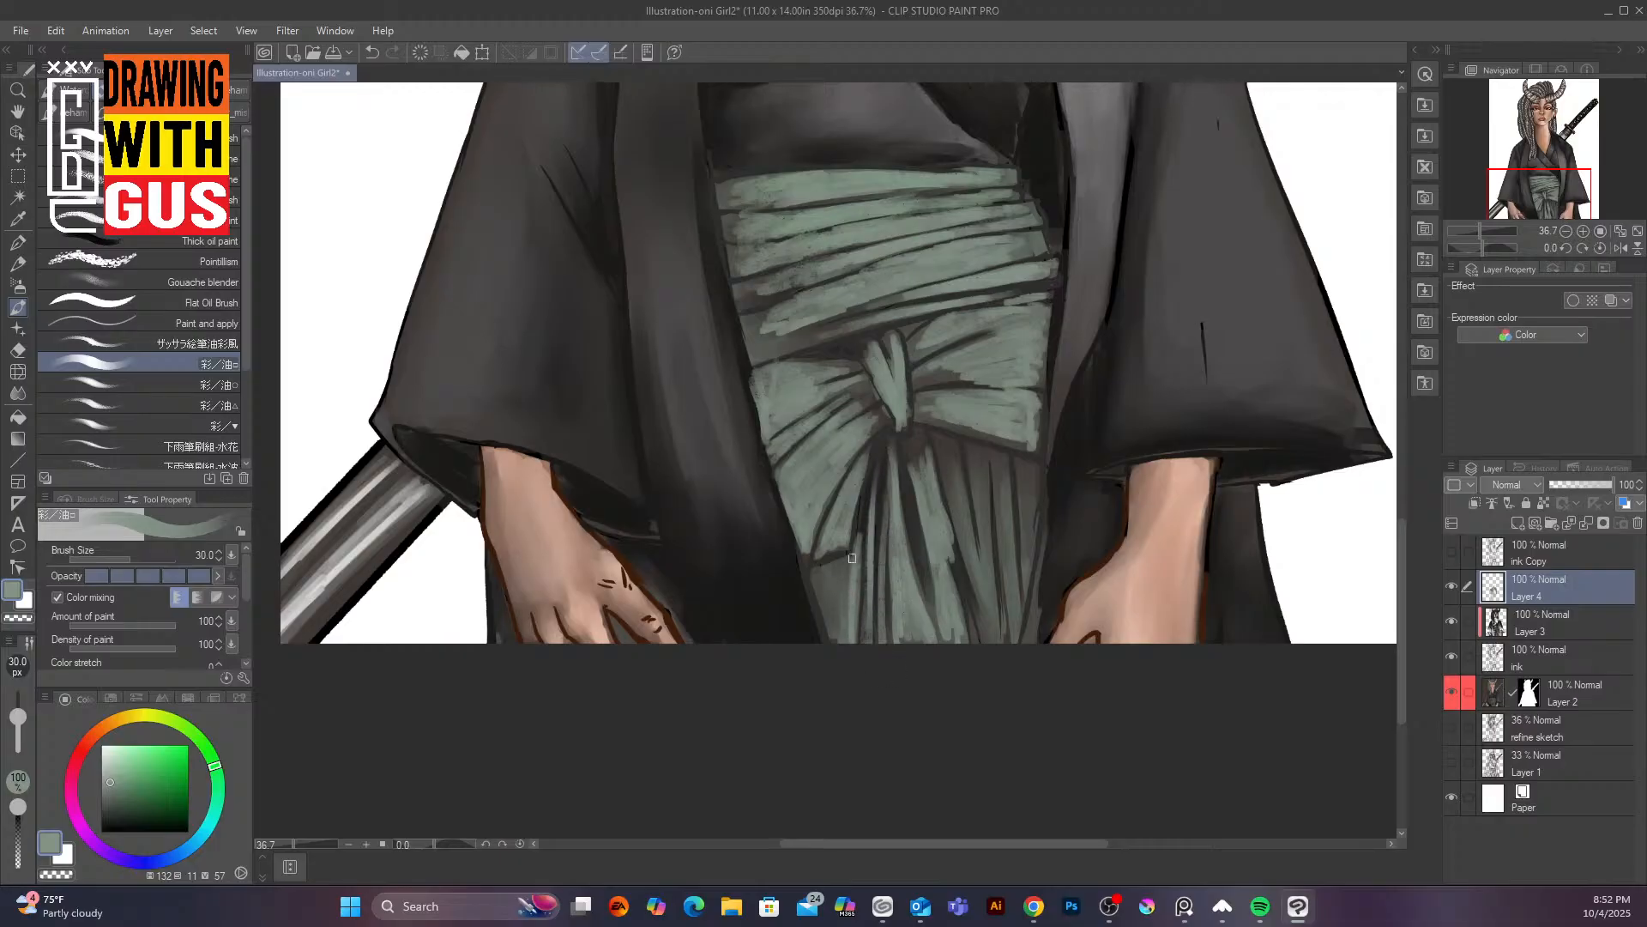
pyautogui.moveTo(852, 558)
pyautogui.mouseDown()
pyautogui.moveTo(846, 644)
pyautogui.moveTo(819, 639)
pyautogui.moveTo(837, 643)
pyautogui.mouseUp()
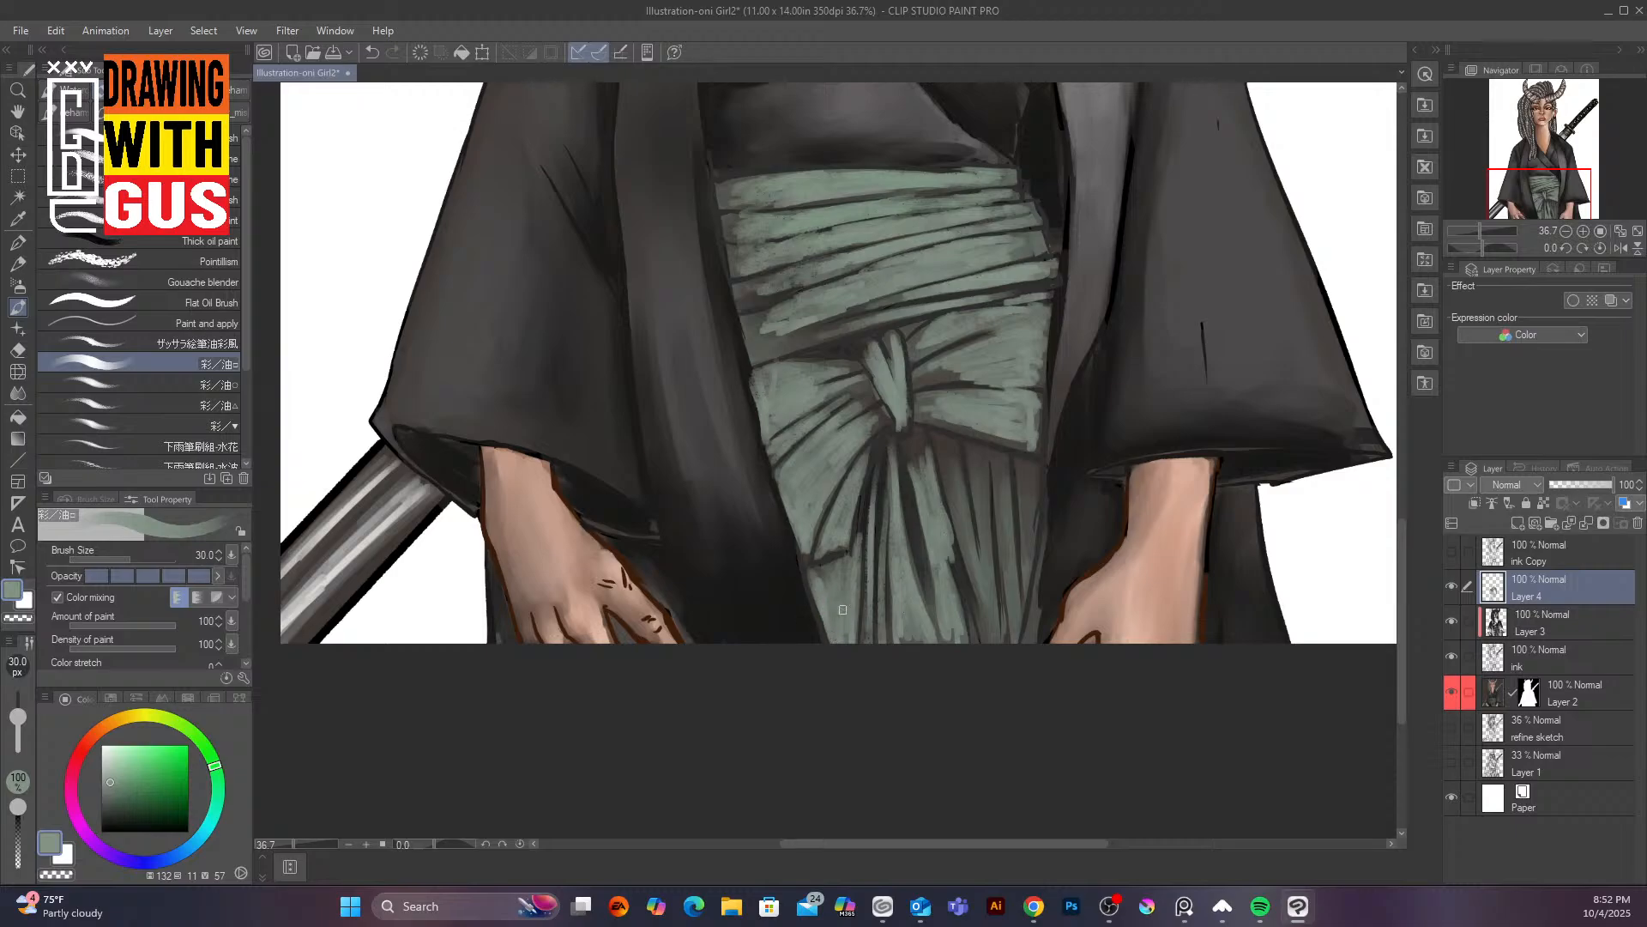
# Paint light green vertical strokes down the pleats right of the center to the canvas's lower edge
pyautogui.moveTo(954, 494); pyautogui.dragTo(989, 601)
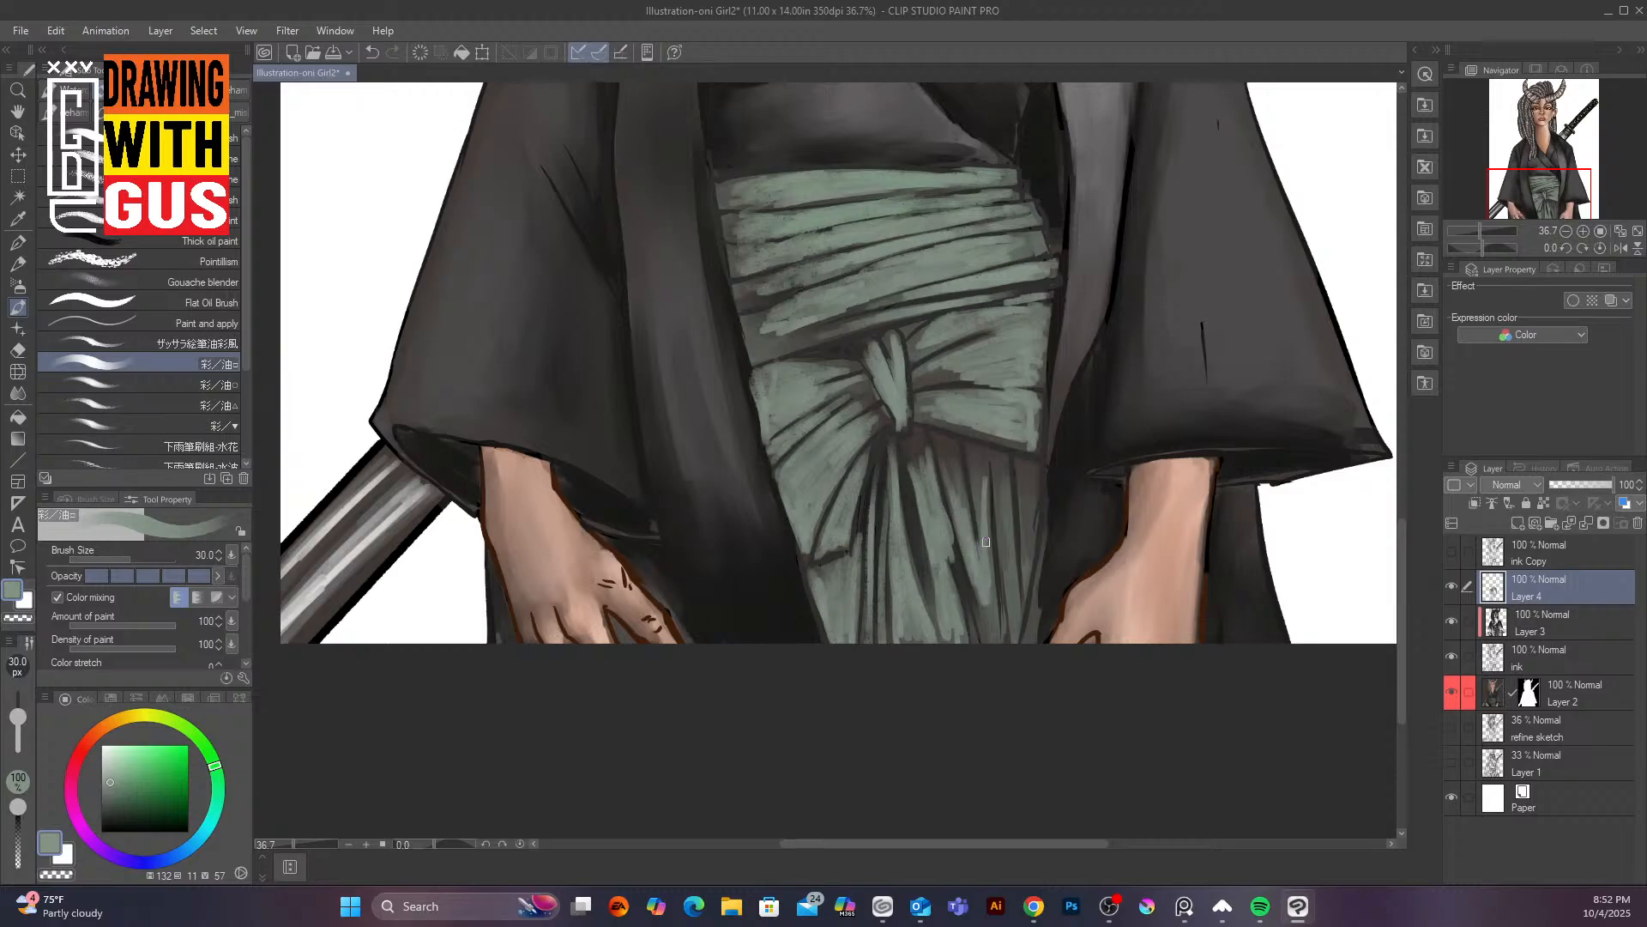
pyautogui.moveTo(986, 536); pyautogui.dragTo(992, 637)
pyautogui.moveTo(970, 568); pyautogui.dragTo(991, 642)
pyautogui.moveTo(1002, 517); pyautogui.dragTo(1027, 642)
pyautogui.moveTo(1038, 467); pyautogui.dragTo(1027, 594)
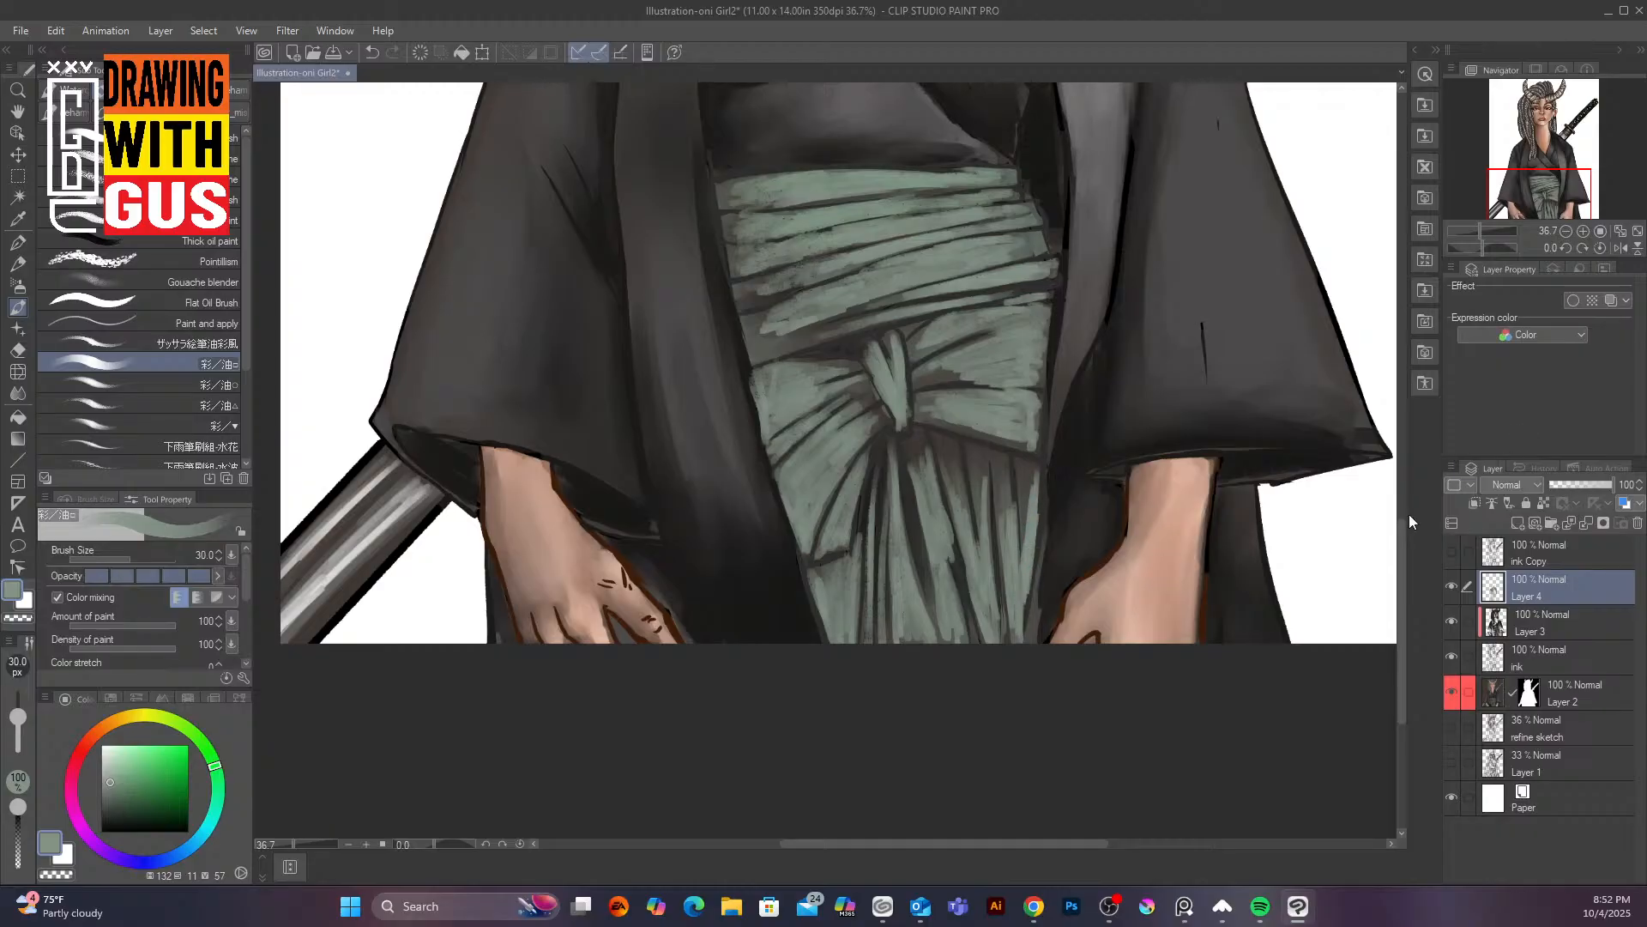
# Choose a paler gray-green and paint brighter highlights along the sash's uppermost folds
pyautogui.moveTo(1402, 615)
pyautogui.mouseDown()
pyautogui.moveTo(1400, 494)
pyautogui.moveTo(1402, 527)
pyautogui.moveTo(1399, 512)
pyautogui.mouseUp()
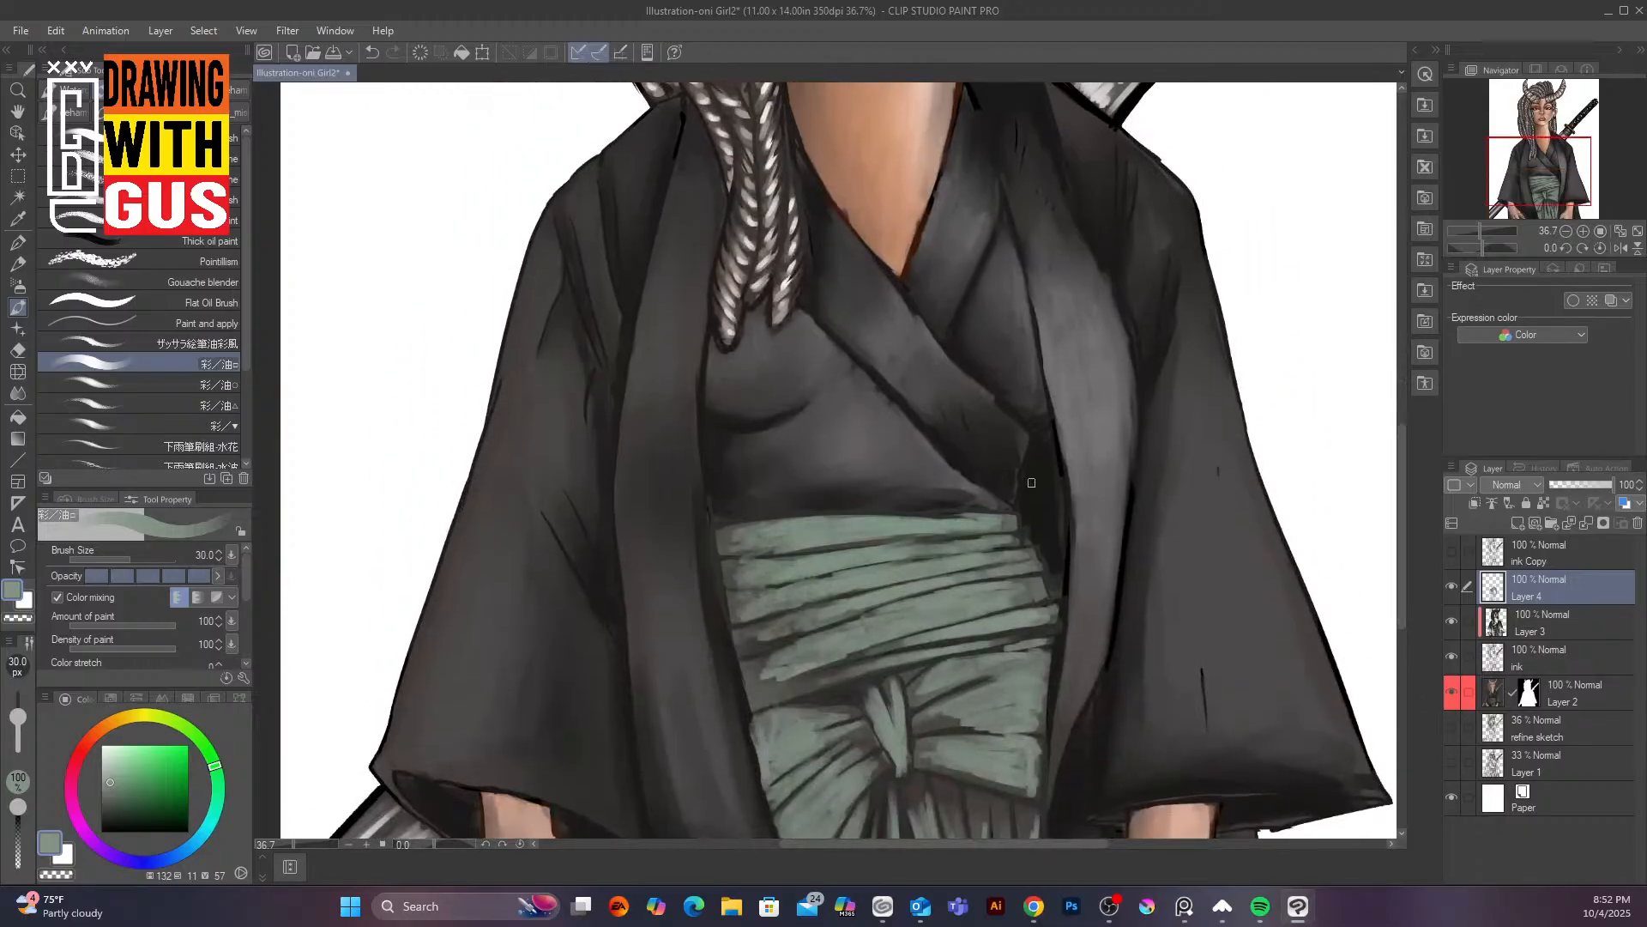
pyautogui.click(112, 767)
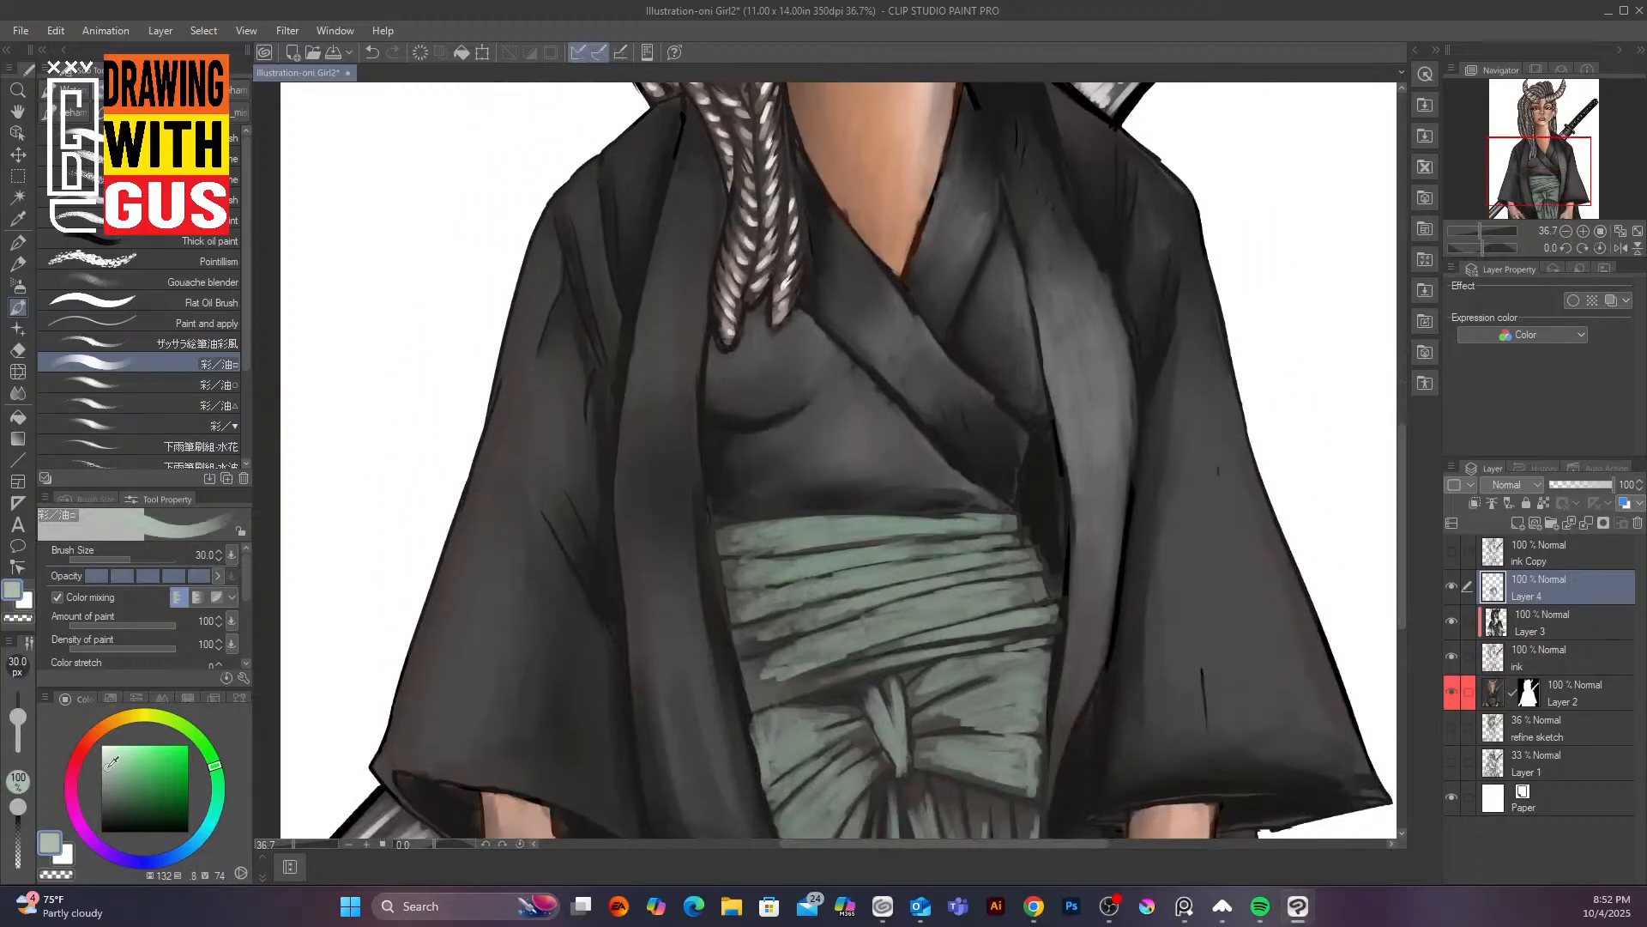
pyautogui.moveTo(882, 491)
pyautogui.mouseDown()
pyautogui.moveTo(828, 538)
pyautogui.moveTo(906, 528)
pyautogui.moveTo(831, 515)
pyautogui.moveTo(908, 532)
pyautogui.moveTo(1019, 495)
pyautogui.moveTo(822, 549)
pyautogui.mouseUp()
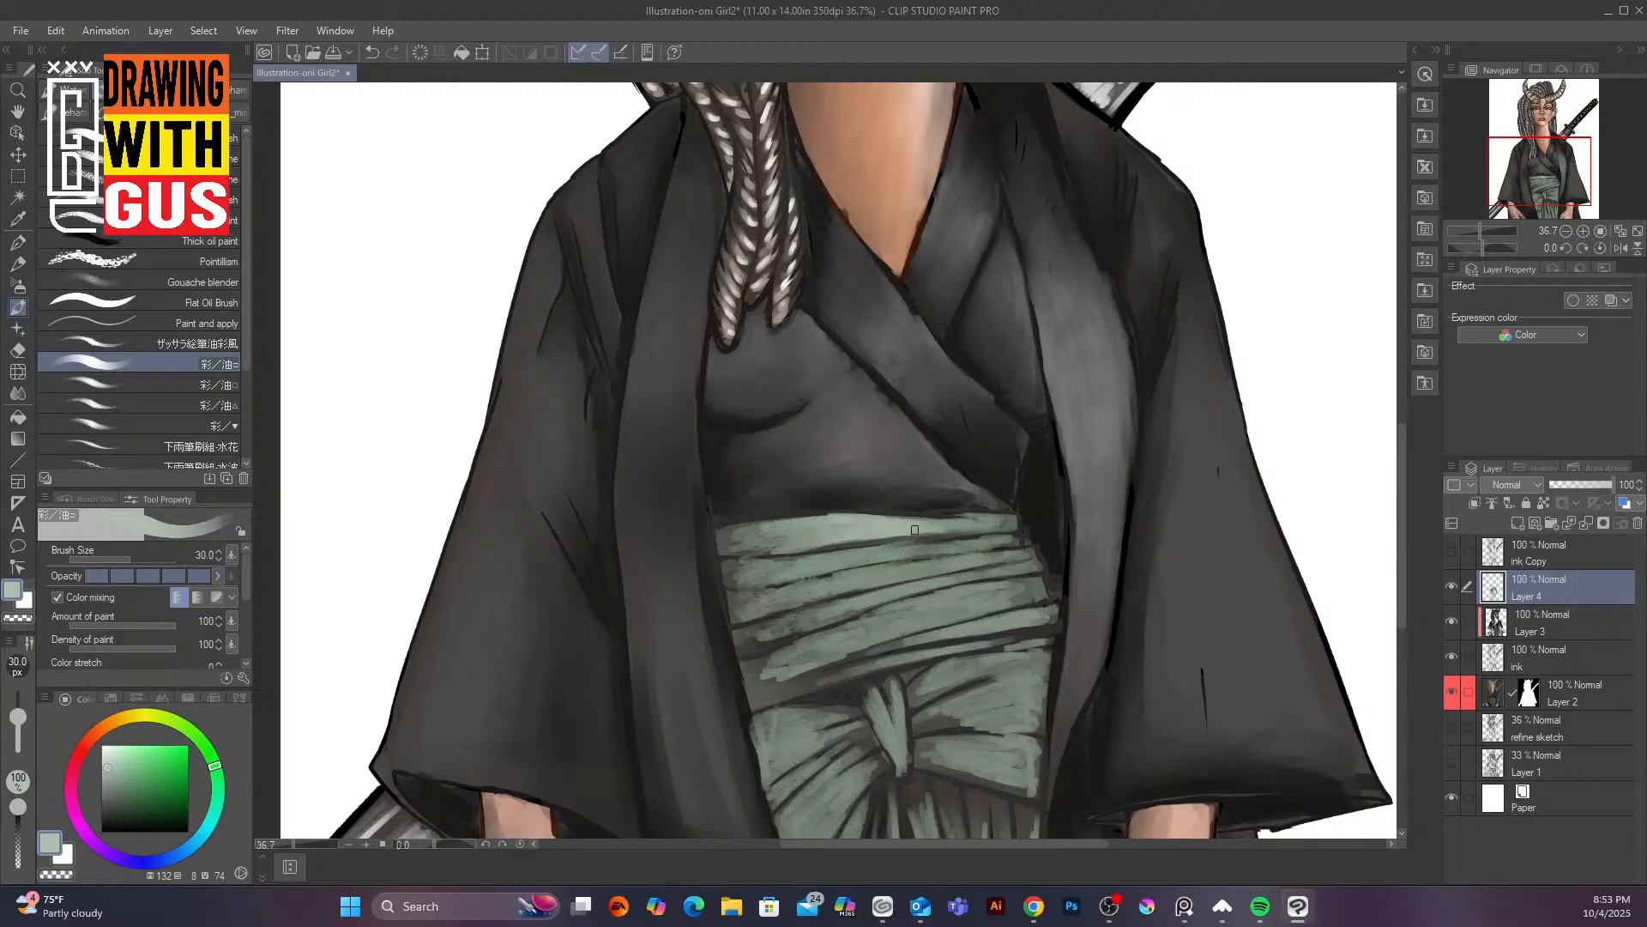
pyautogui.moveTo(733, 516); pyautogui.dragTo(1012, 511)
pyautogui.moveTo(744, 564); pyautogui.dragTo(981, 546)
pyautogui.moveTo(829, 572)
pyautogui.mouseDown()
pyautogui.moveTo(806, 578)
pyautogui.moveTo(809, 547)
pyautogui.moveTo(1036, 523)
pyautogui.mouseUp()
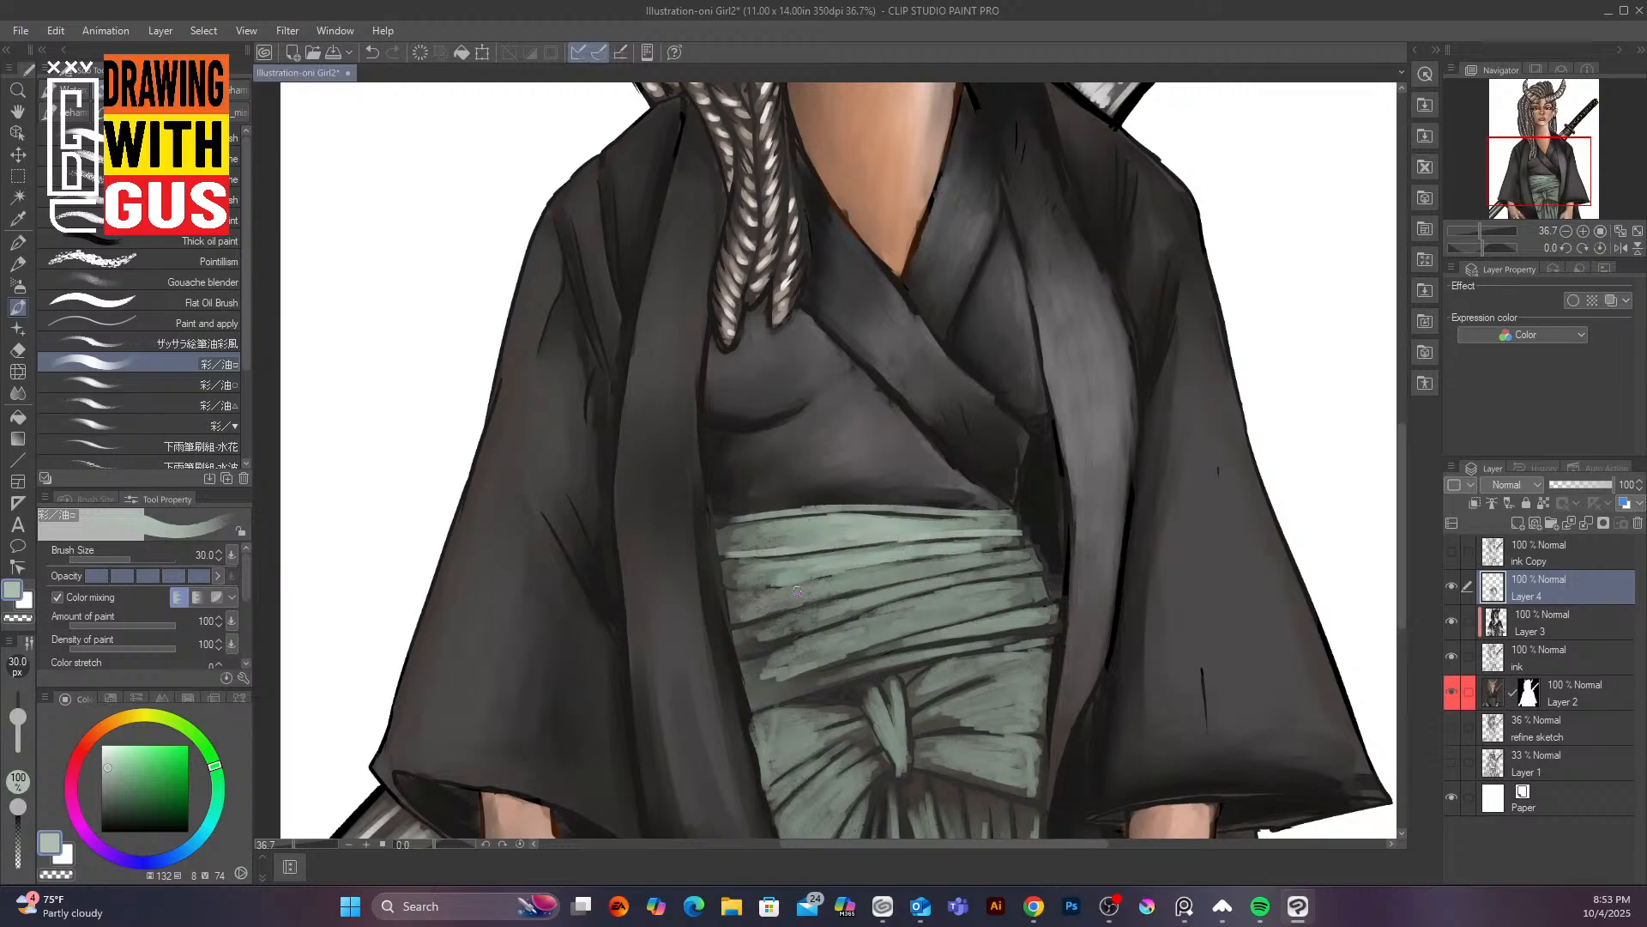
# Paint pale green highlight strokes along the middle and lower horizontal folds of the sash
pyautogui.moveTo(797, 591); pyautogui.dragTo(952, 568)
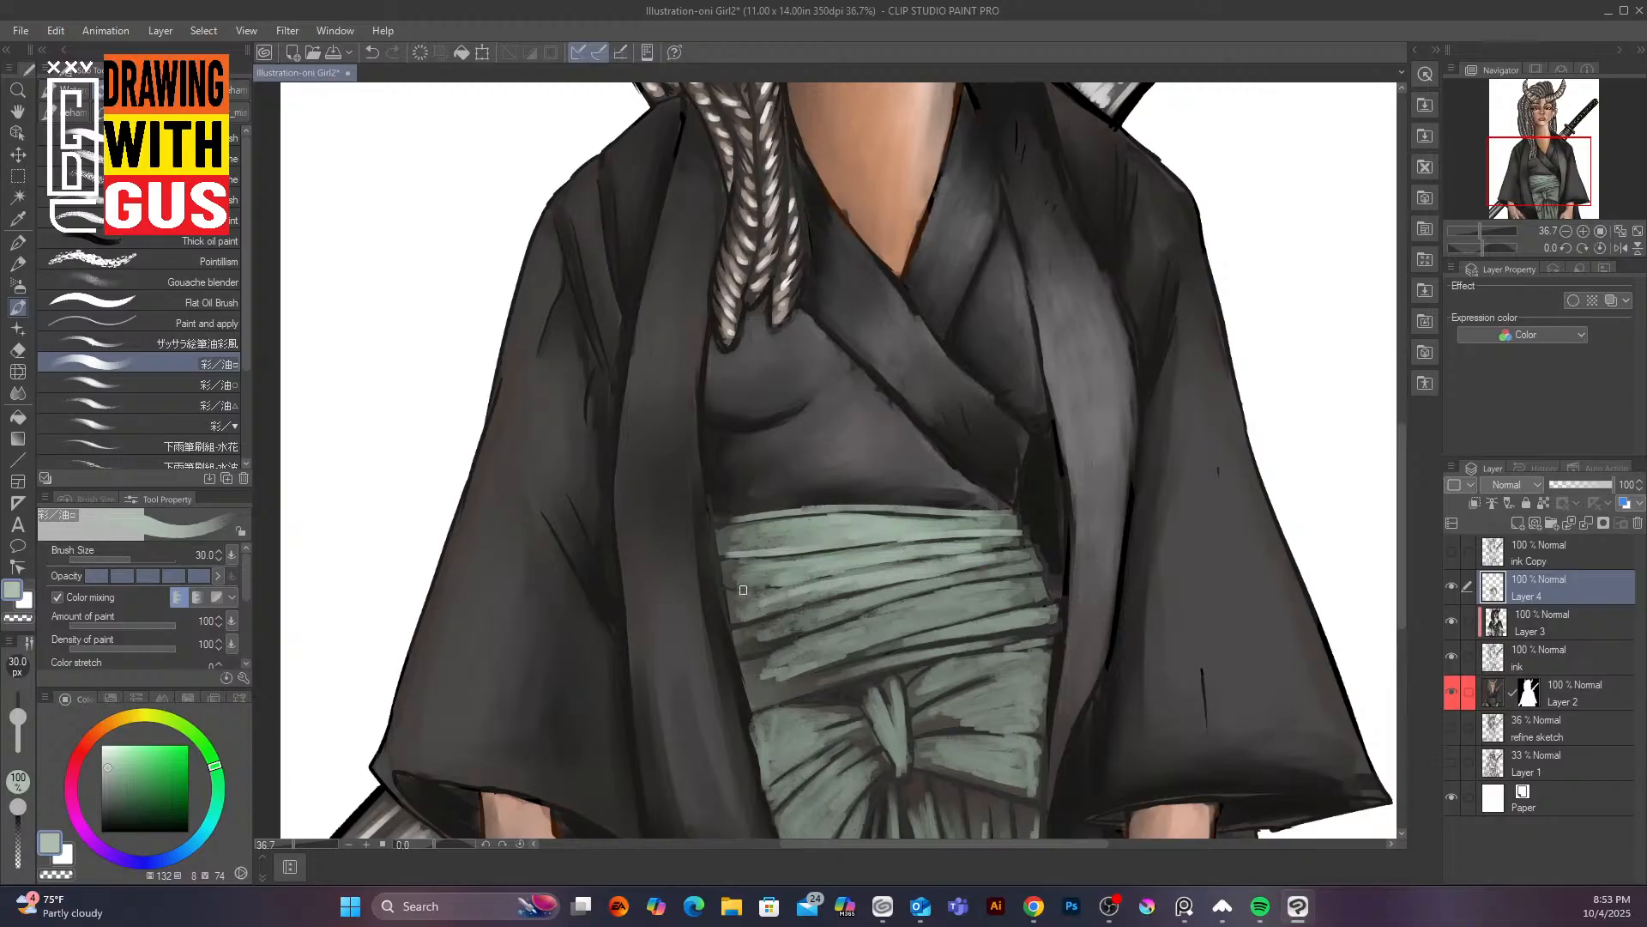
pyautogui.moveTo(743, 590); pyautogui.dragTo(1021, 548)
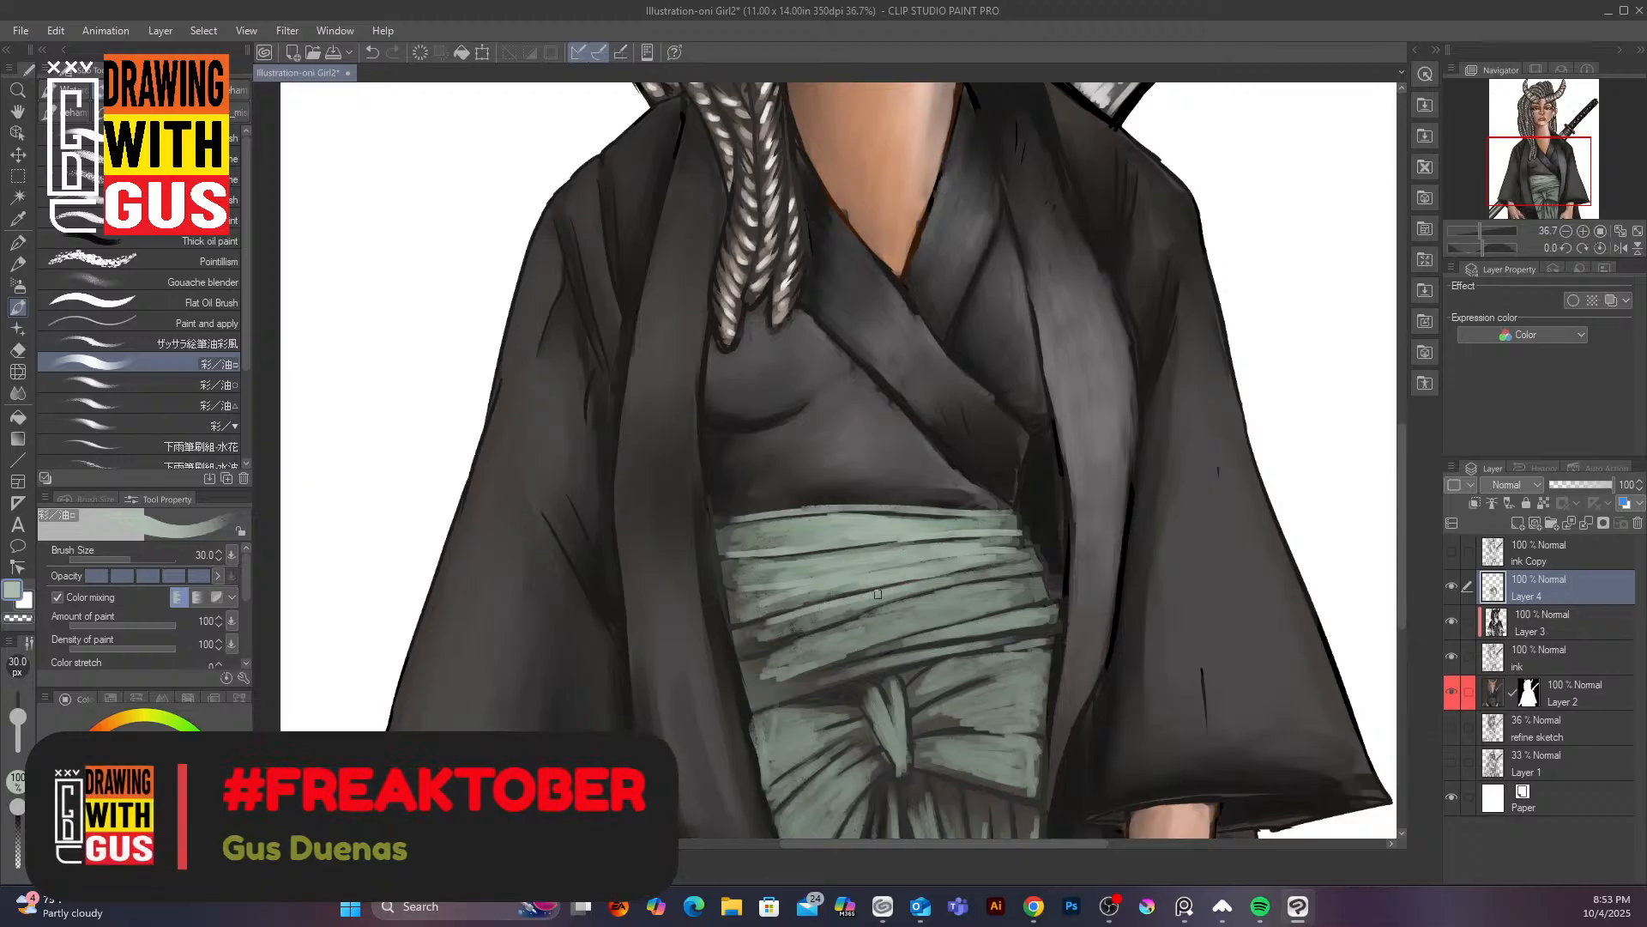
pyautogui.moveTo(1021, 563)
pyautogui.mouseDown()
pyautogui.moveTo(786, 634)
pyautogui.moveTo(999, 584)
pyautogui.mouseUp()
pyautogui.moveTo(878, 615)
pyautogui.mouseDown()
pyautogui.moveTo(1004, 607)
pyautogui.moveTo(810, 660)
pyautogui.moveTo(1021, 615)
pyautogui.mouseUp()
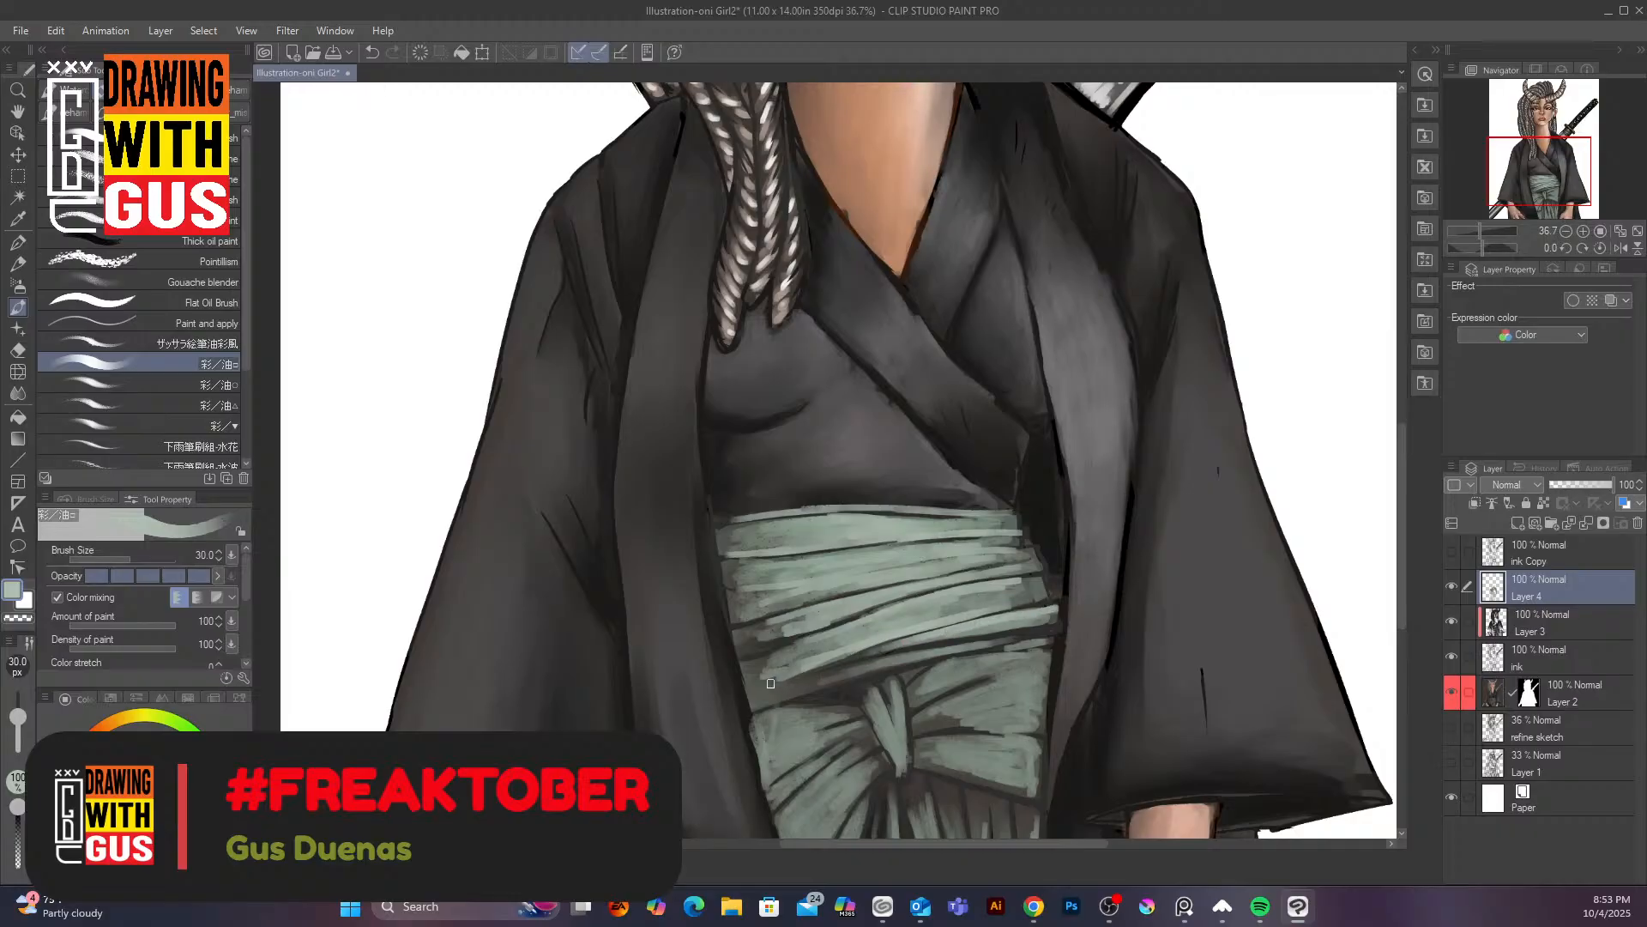
pyautogui.moveTo(771, 683); pyautogui.dragTo(972, 644)
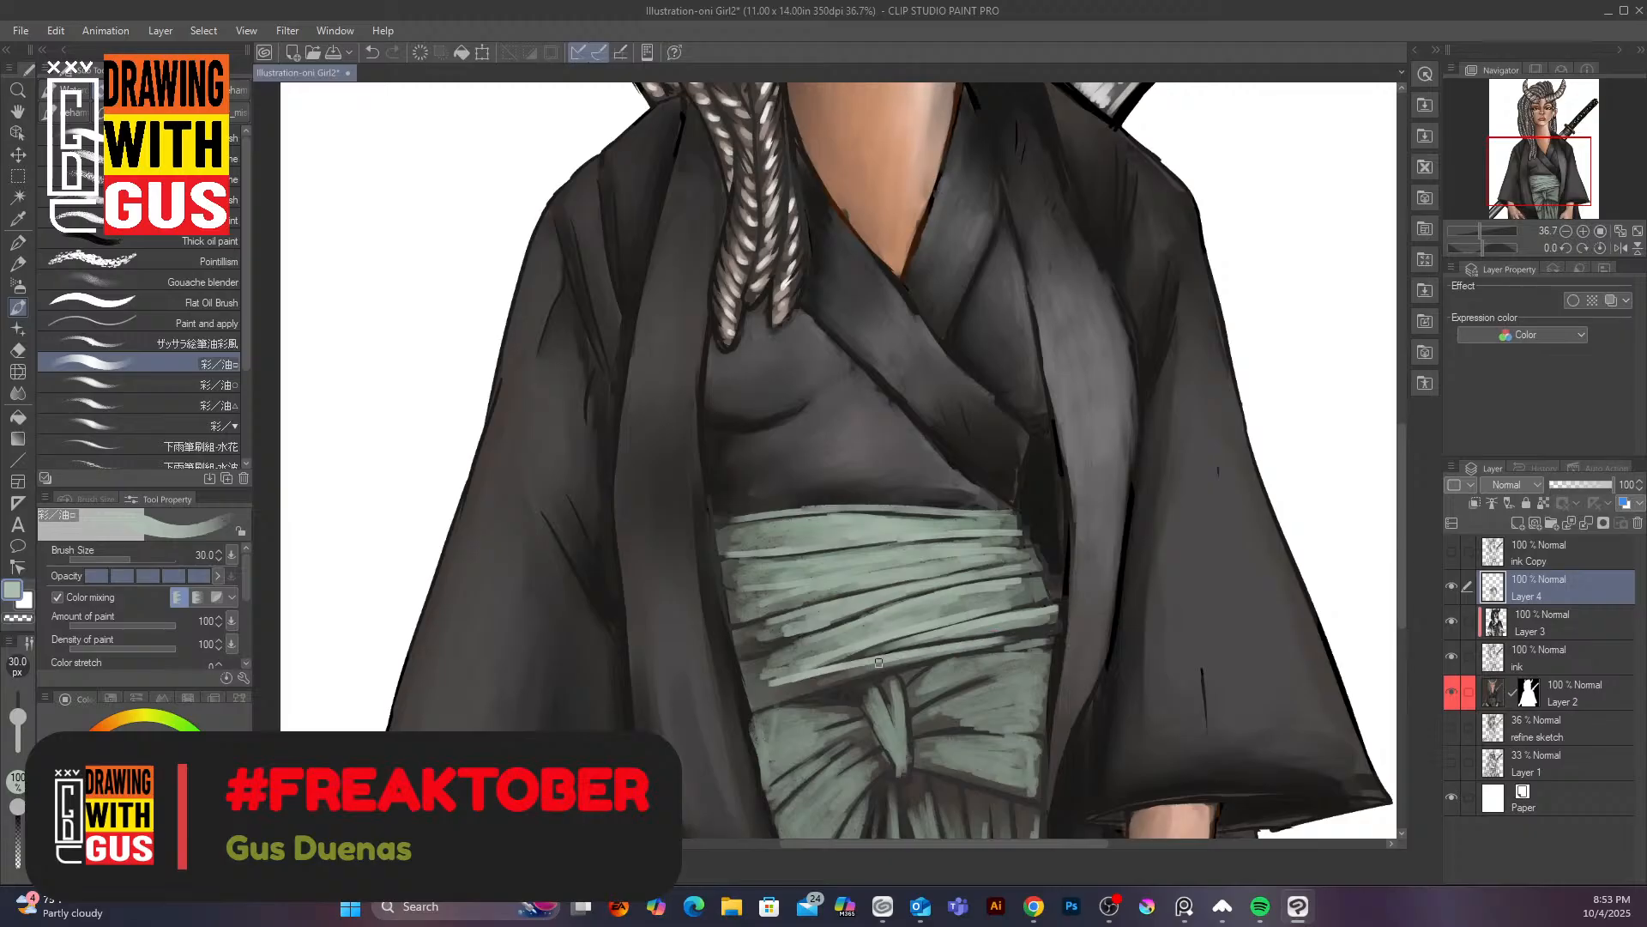
# Paint pale green highlights on the gathered folds on both sides of the knot and at the sash's left edge
pyautogui.moveTo(896, 687)
pyautogui.mouseDown()
pyautogui.moveTo(901, 766)
pyautogui.moveTo(894, 716)
pyautogui.moveTo(958, 660)
pyautogui.moveTo(1021, 659)
pyautogui.moveTo(957, 679)
pyautogui.moveTo(964, 662)
pyautogui.mouseUp()
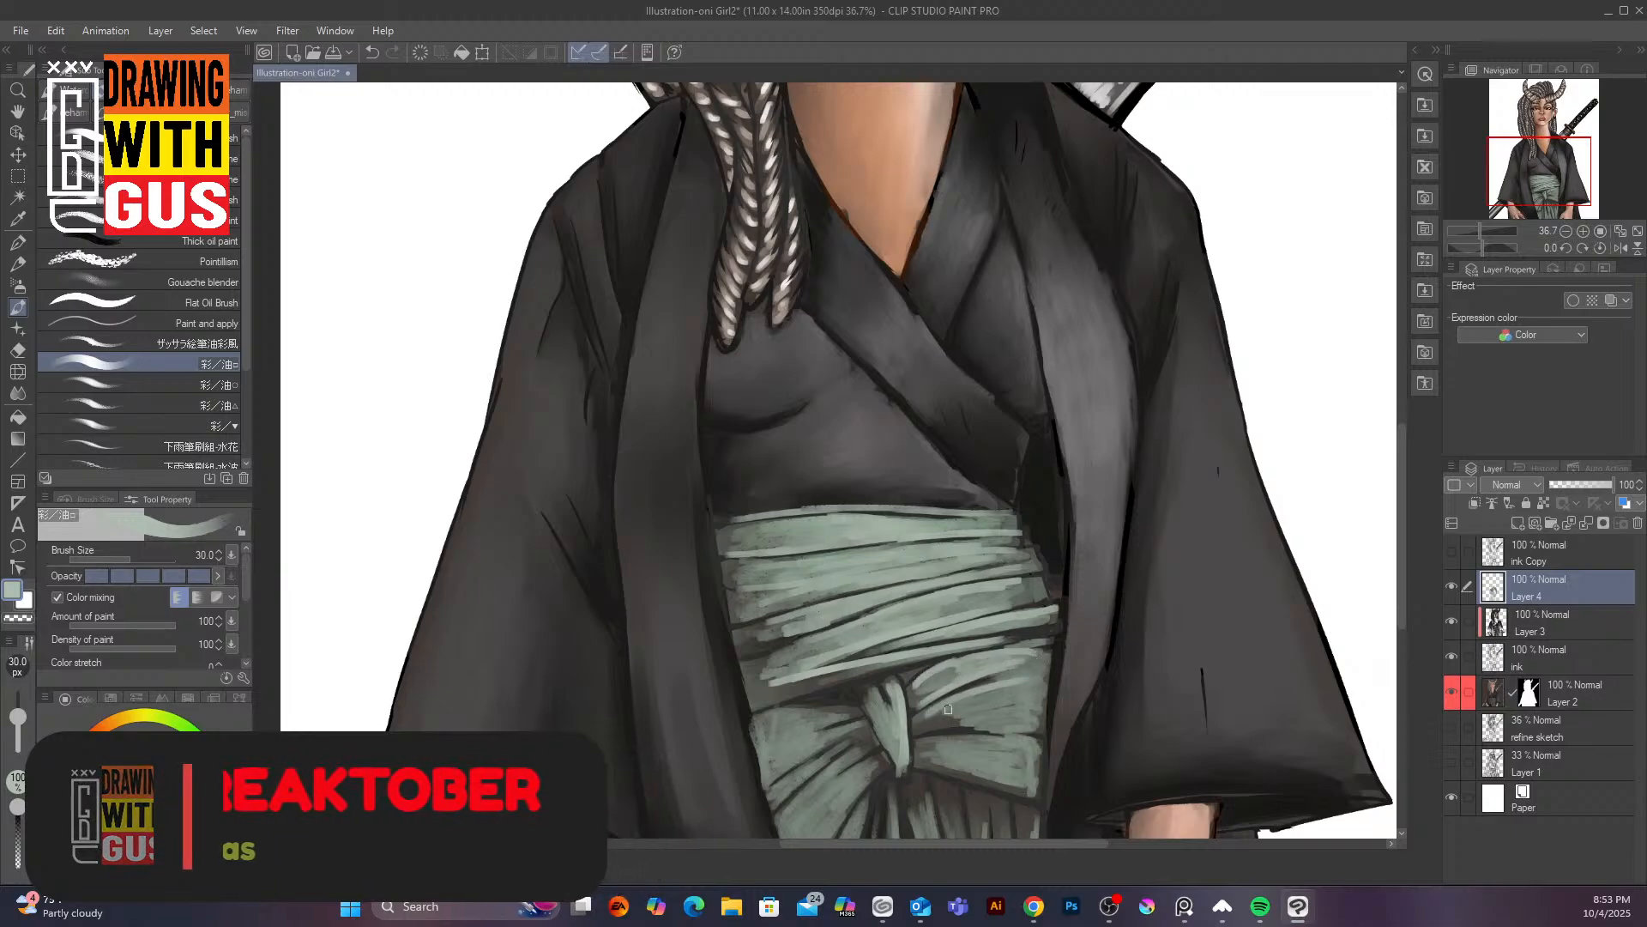
pyautogui.moveTo(954, 723)
pyautogui.mouseDown()
pyautogui.moveTo(997, 711)
pyautogui.moveTo(997, 691)
pyautogui.moveTo(987, 726)
pyautogui.moveTo(1030, 738)
pyautogui.mouseUp()
pyautogui.moveTo(929, 762)
pyautogui.mouseDown()
pyautogui.moveTo(1025, 781)
pyautogui.moveTo(942, 744)
pyautogui.moveTo(1016, 755)
pyautogui.moveTo(958, 767)
pyautogui.moveTo(1004, 780)
pyautogui.mouseUp()
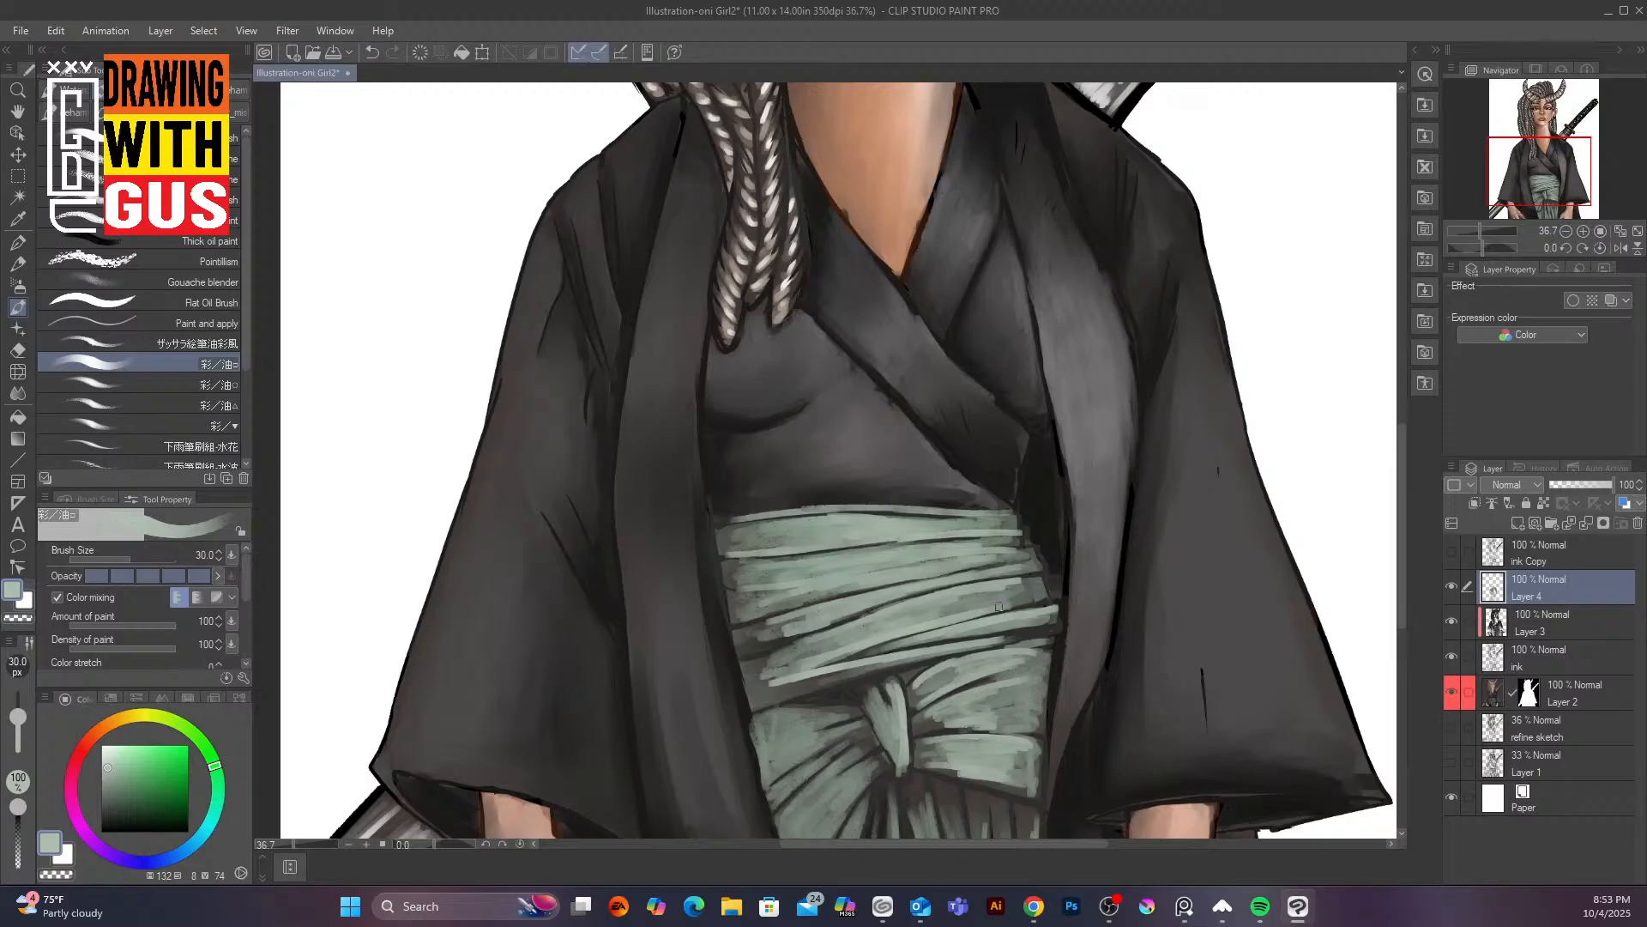
pyautogui.moveTo(882, 732)
pyautogui.mouseDown()
pyautogui.moveTo(894, 749)
pyautogui.moveTo(785, 776)
pyautogui.moveTo(877, 738)
pyautogui.moveTo(799, 790)
pyautogui.moveTo(874, 761)
pyautogui.moveTo(826, 834)
pyautogui.moveTo(800, 730)
pyautogui.mouseUp()
pyautogui.moveTo(770, 655)
pyautogui.mouseDown()
pyautogui.moveTo(798, 695)
pyautogui.moveTo(755, 639)
pyautogui.moveTo(780, 626)
pyautogui.mouseUp()
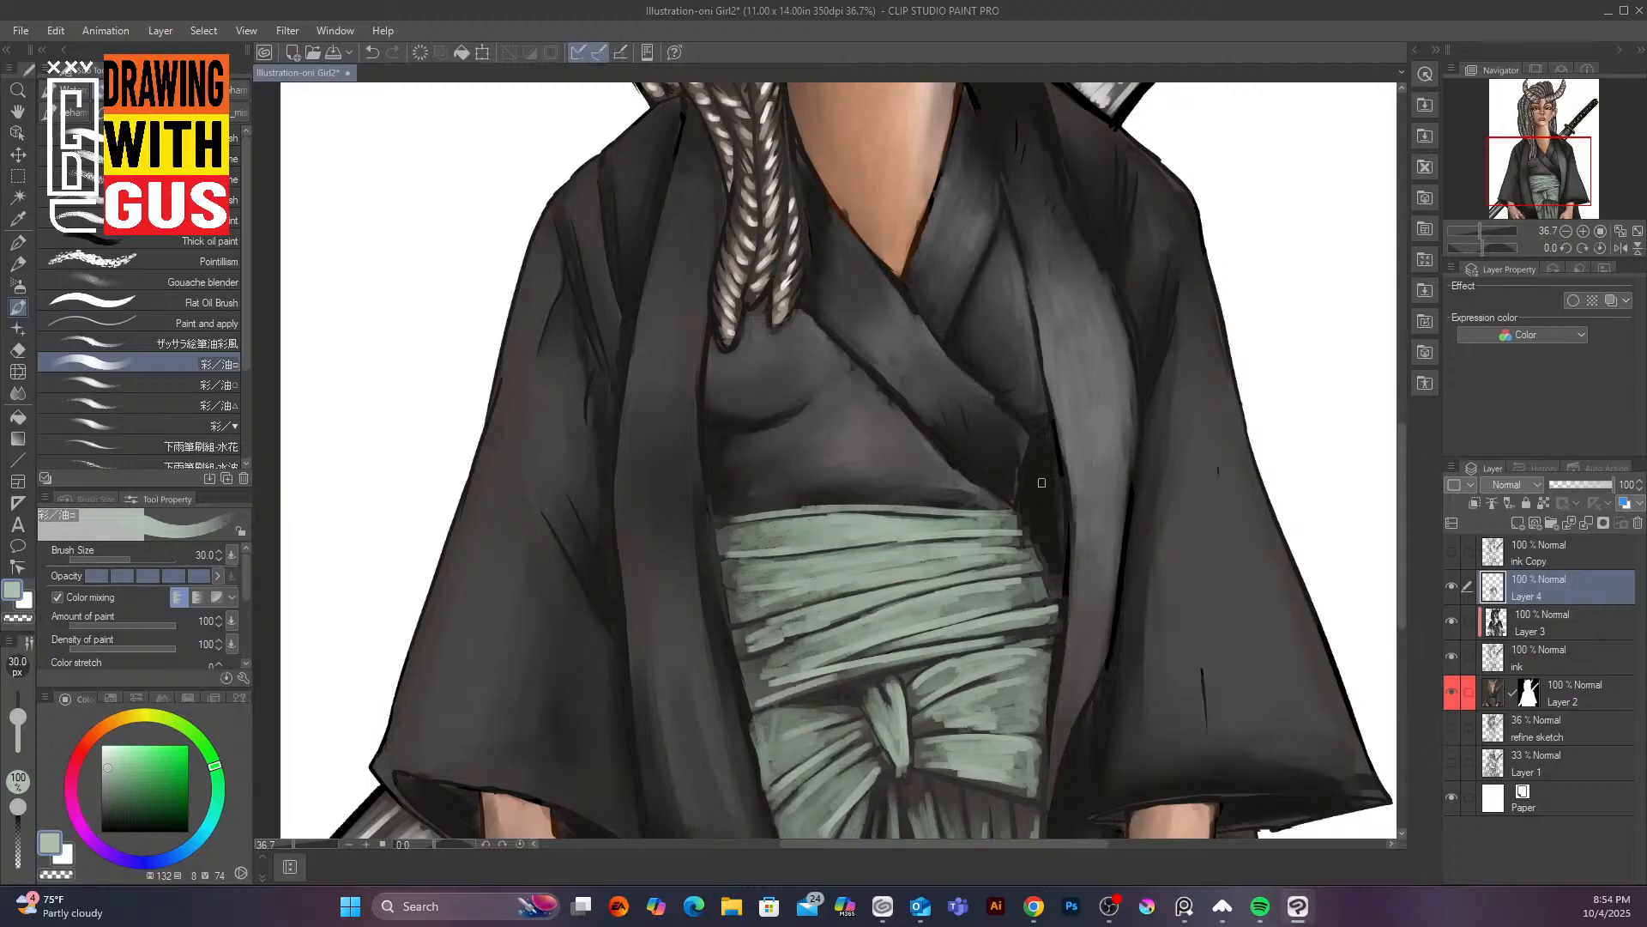
# Paint pale gray-green highlight strokes along the sash's top edge
pyautogui.moveTo(757, 530)
pyautogui.mouseDown()
pyautogui.moveTo(736, 518)
pyautogui.moveTo(764, 518)
pyautogui.mouseUp()
pyautogui.moveTo(900, 506); pyautogui.dragTo(951, 501)
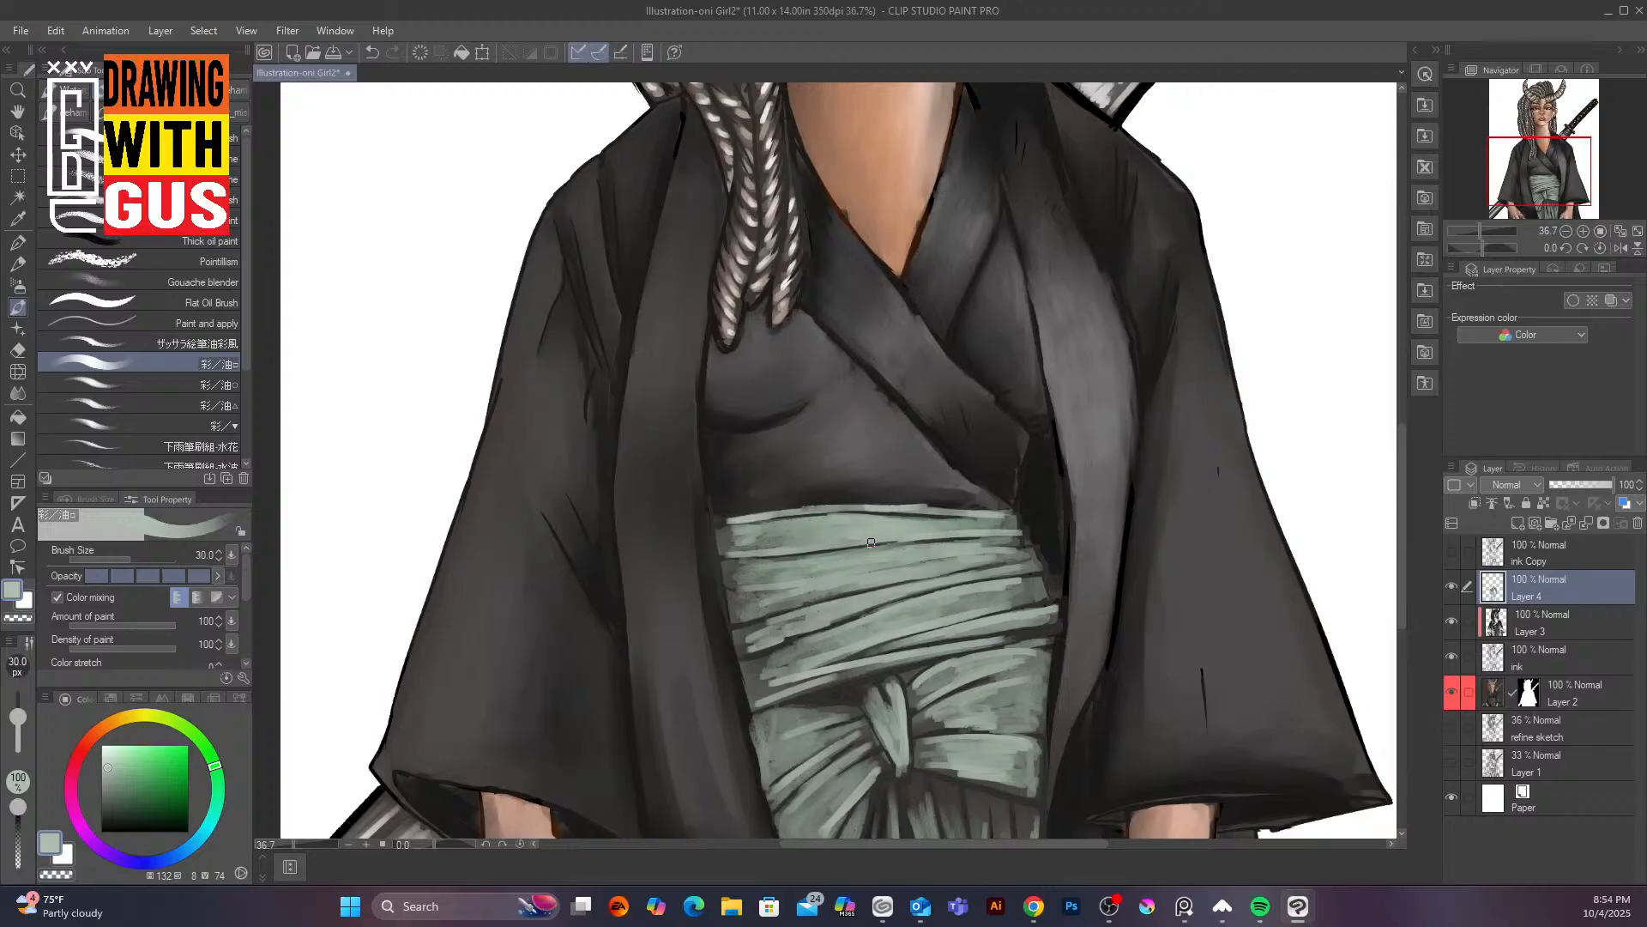
pyautogui.hotkey('ctrl', 'z')
pyautogui.hotkey('ctrl', 'y')
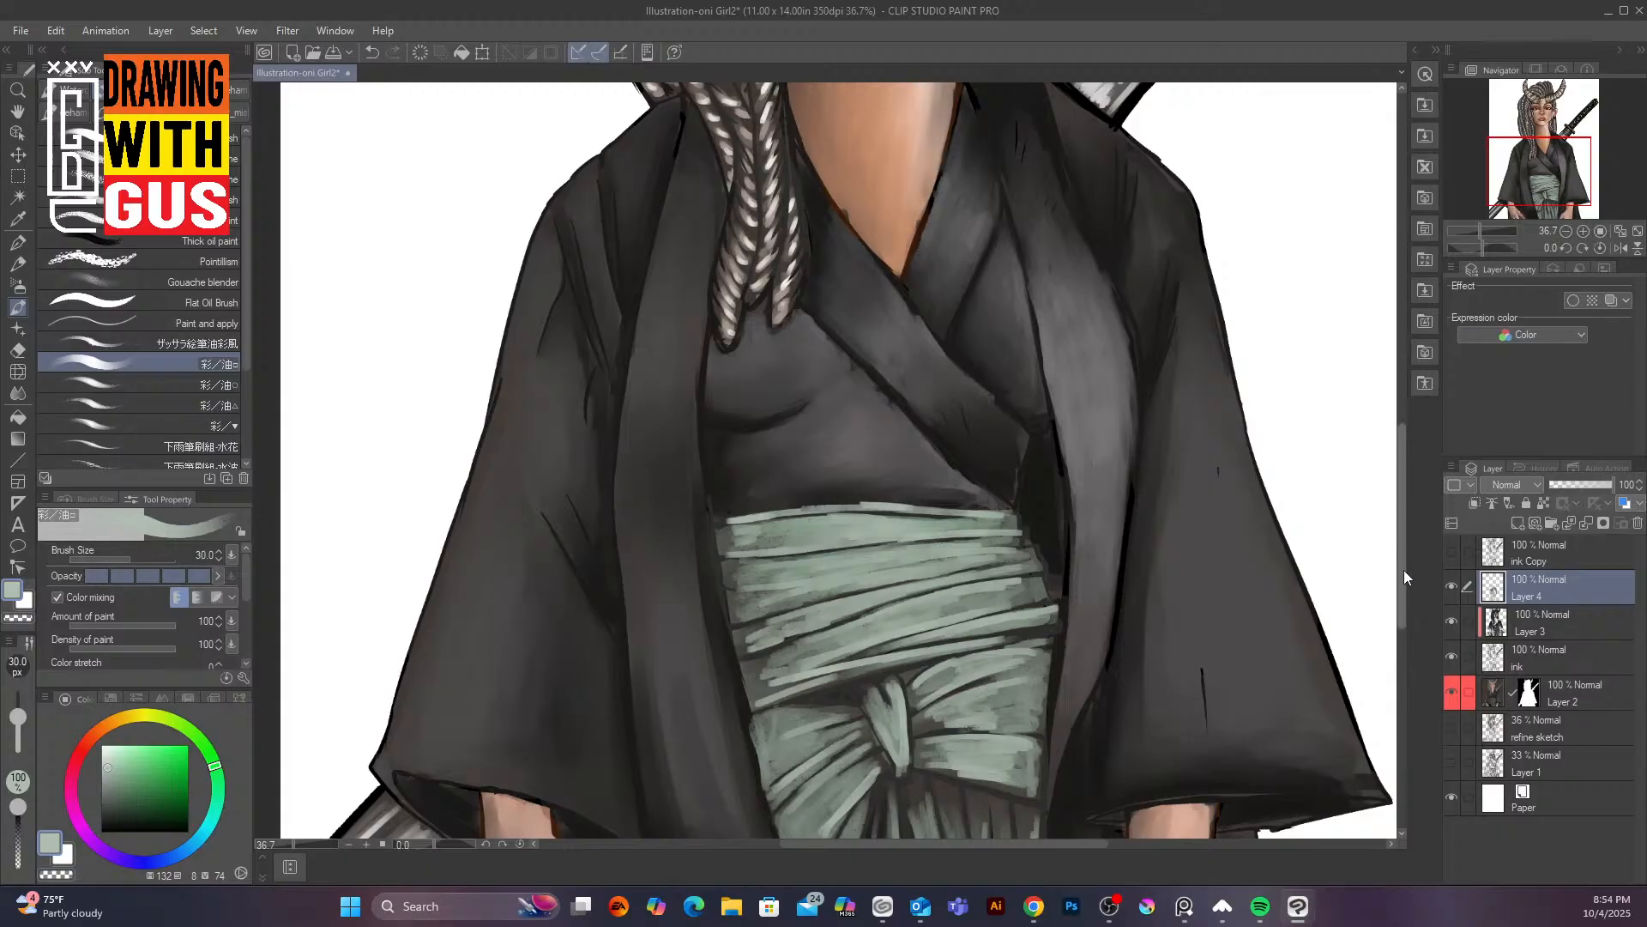
# Paint pale green highlight strokes down the sash's hanging pleats right of center, from below the knot to the canvas's lower edge
pyautogui.moveTo(1403, 595)
pyautogui.mouseDown()
pyautogui.moveTo(1400, 691)
pyautogui.moveTo(1400, 482)
pyautogui.moveTo(1404, 628)
pyautogui.moveTo(1402, 592)
pyautogui.mouseUp()
pyautogui.scroll(-5, 1253, 422)
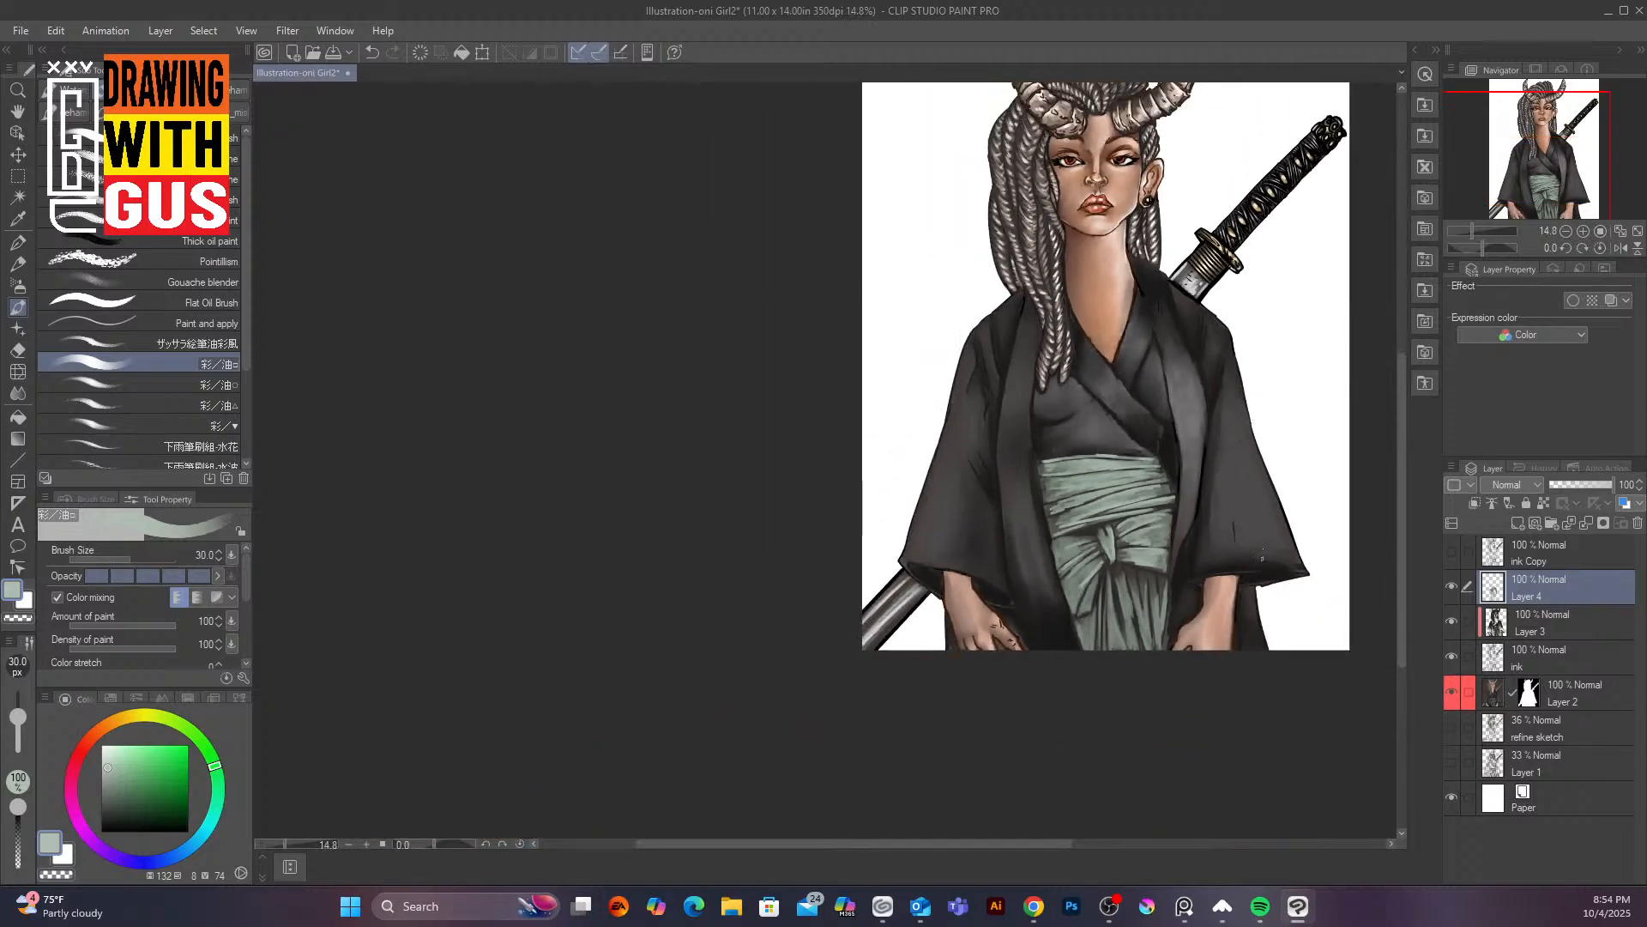
pyautogui.scroll(5, 1261, 558)
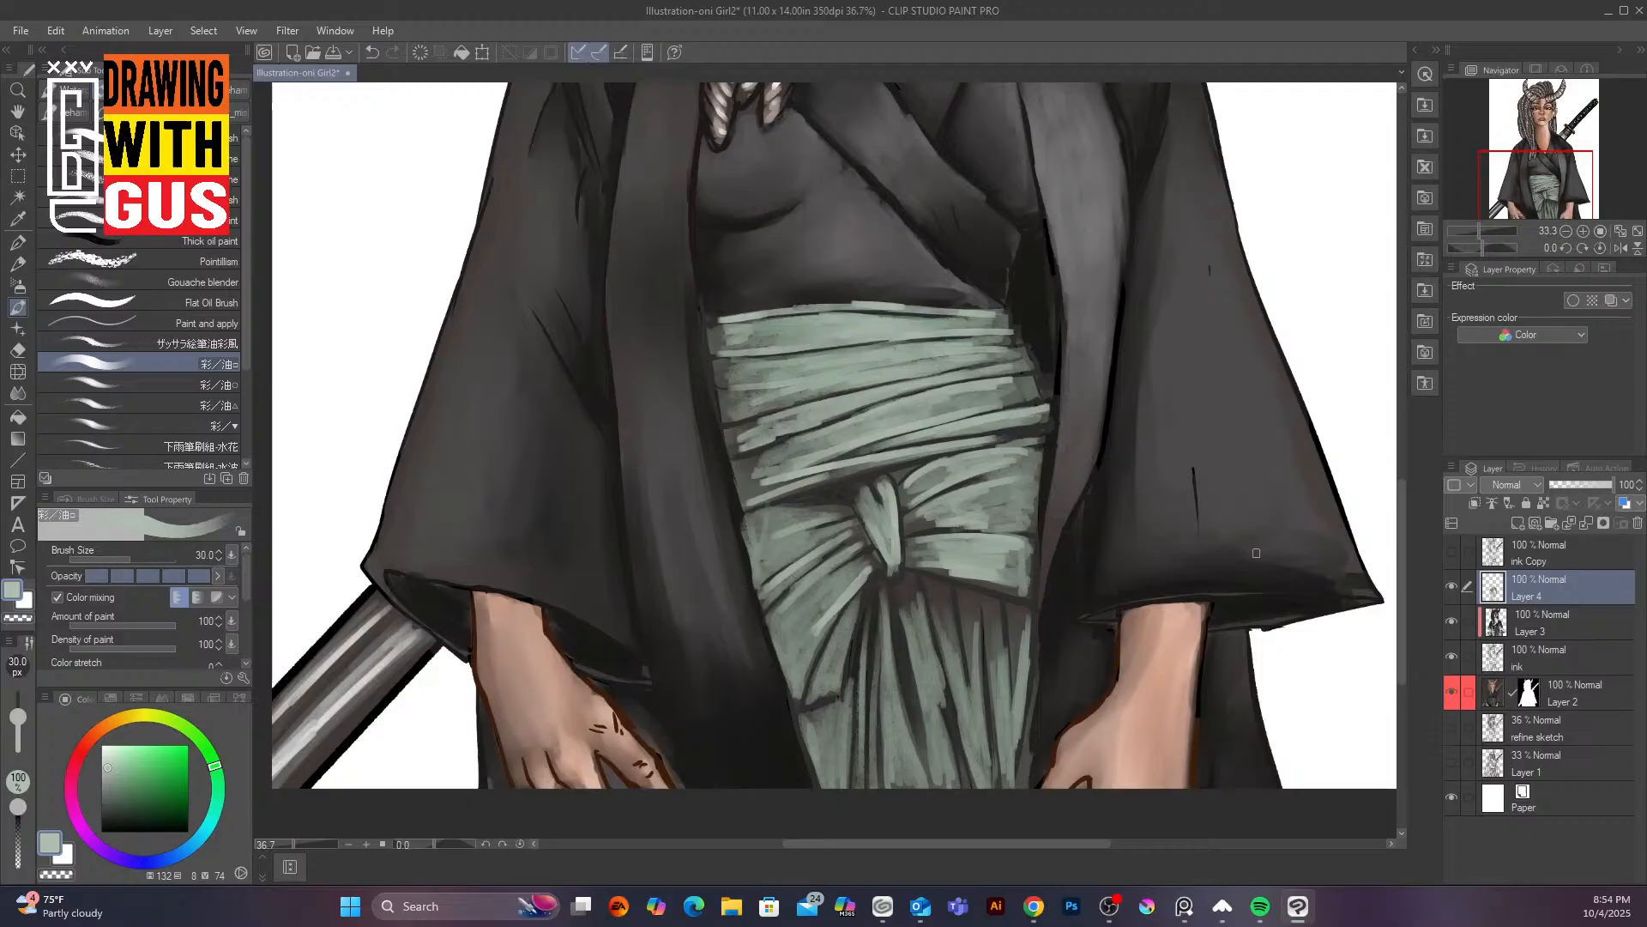
pyautogui.scroll(1, 1257, 552)
pyautogui.moveTo(871, 620); pyautogui.dragTo(903, 744)
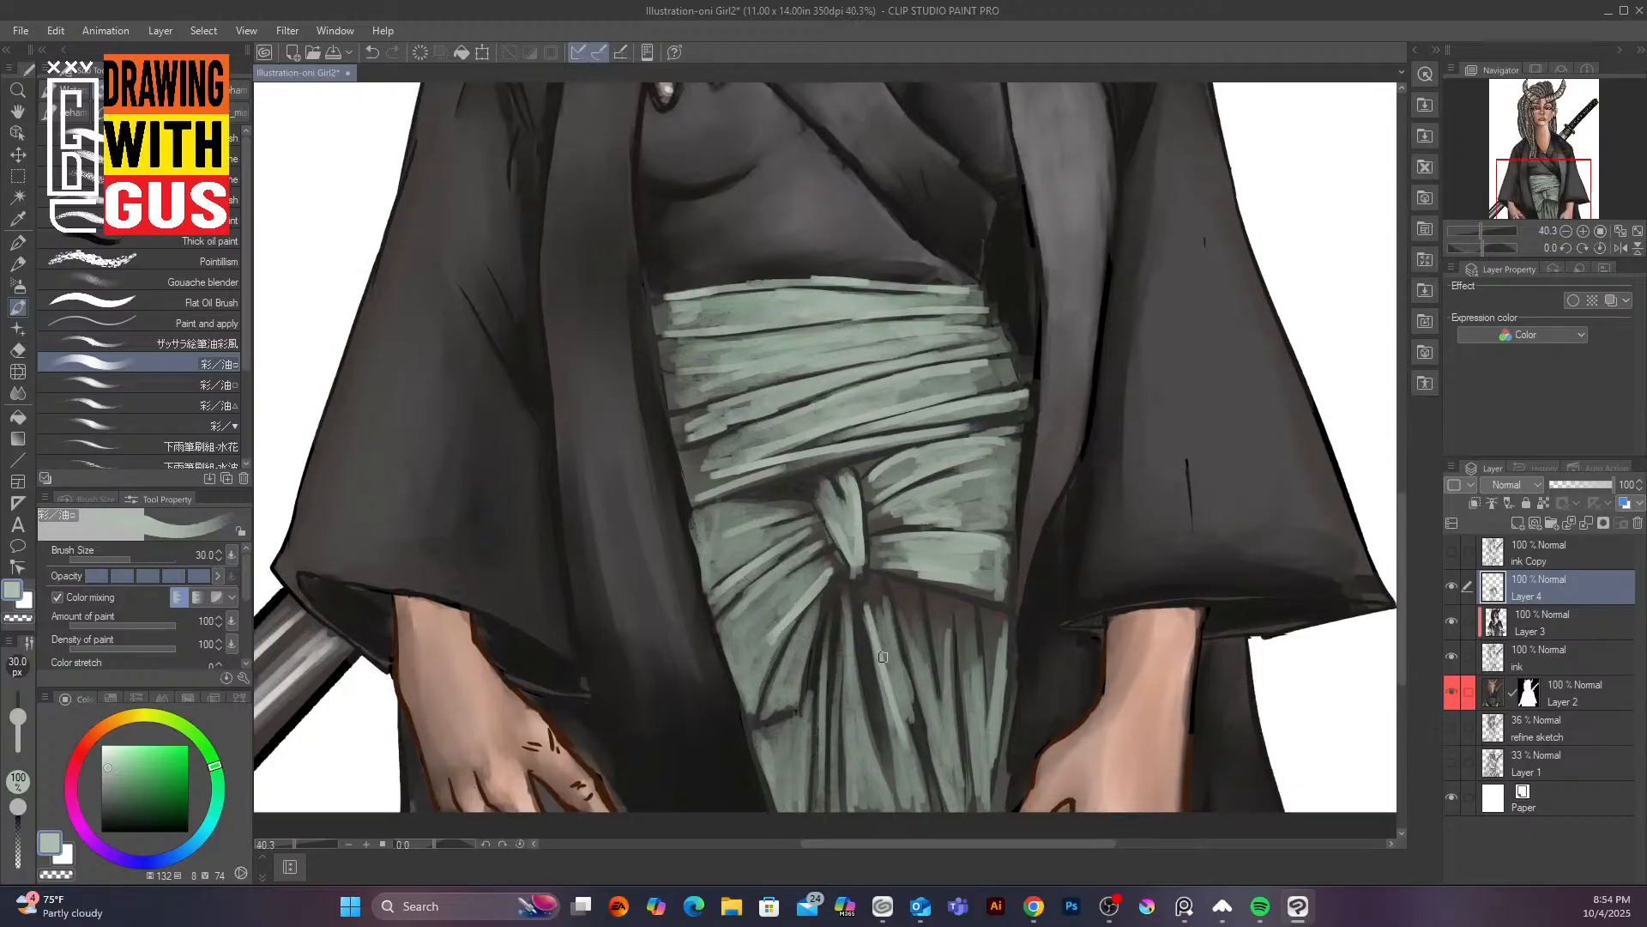
pyautogui.moveTo(883, 678); pyautogui.dragTo(914, 809)
pyautogui.moveTo(901, 622); pyautogui.dragTo(954, 811)
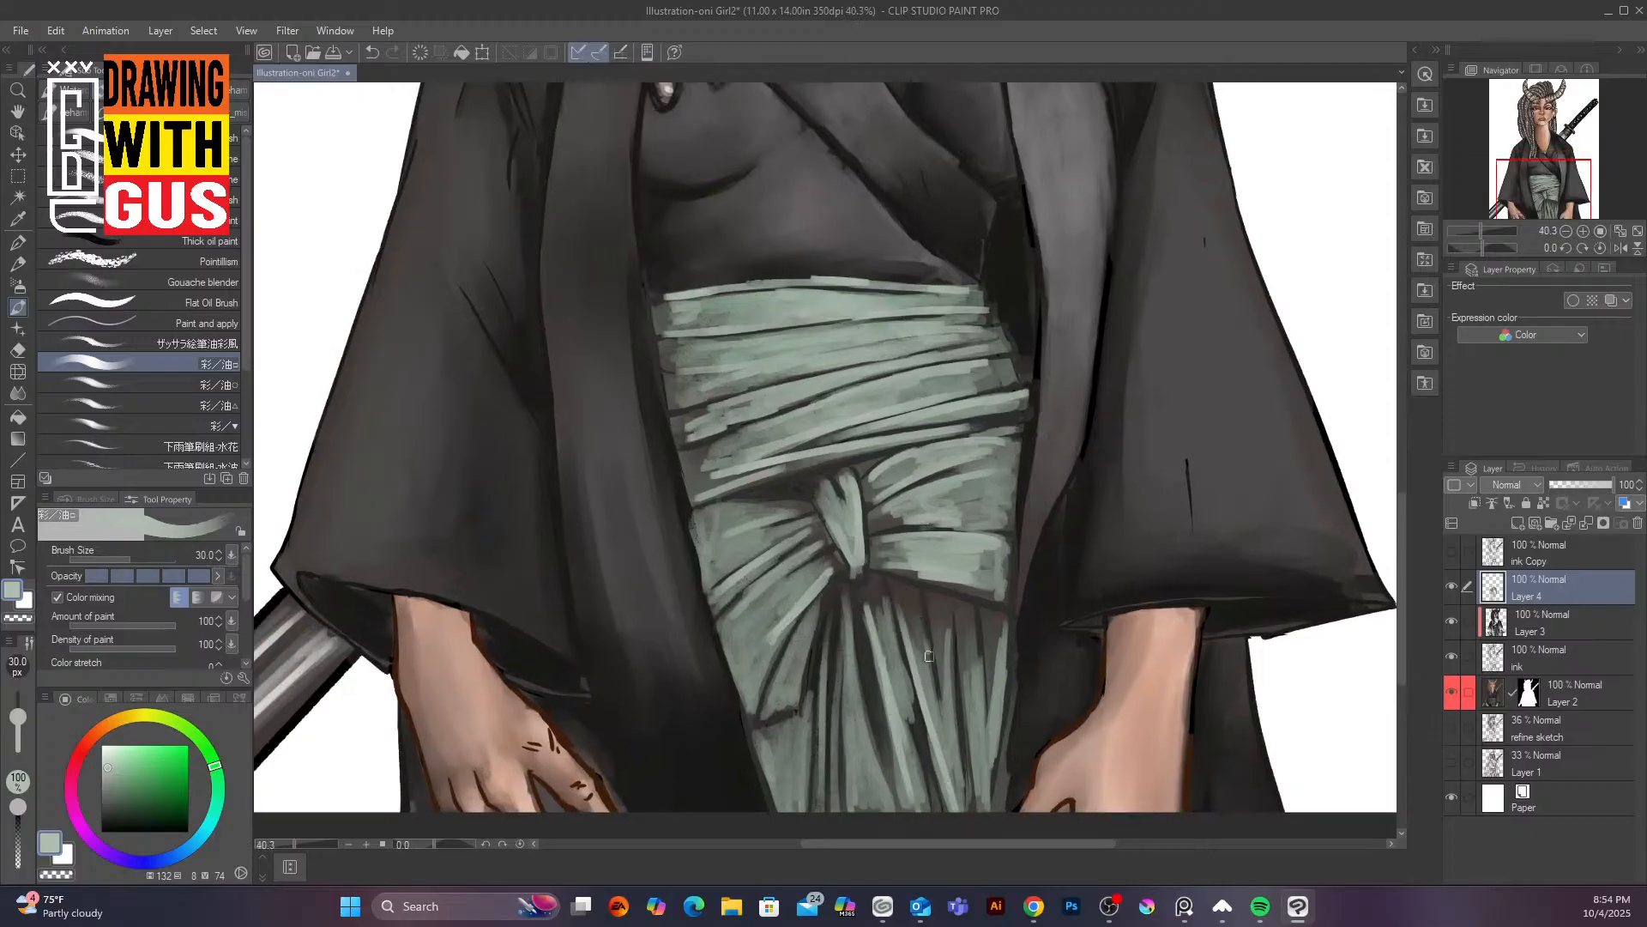
pyautogui.moveTo(928, 655)
pyautogui.mouseDown()
pyautogui.moveTo(935, 738)
pyautogui.moveTo(942, 711)
pyautogui.mouseUp()
pyautogui.moveTo(953, 739); pyautogui.dragTo(962, 803)
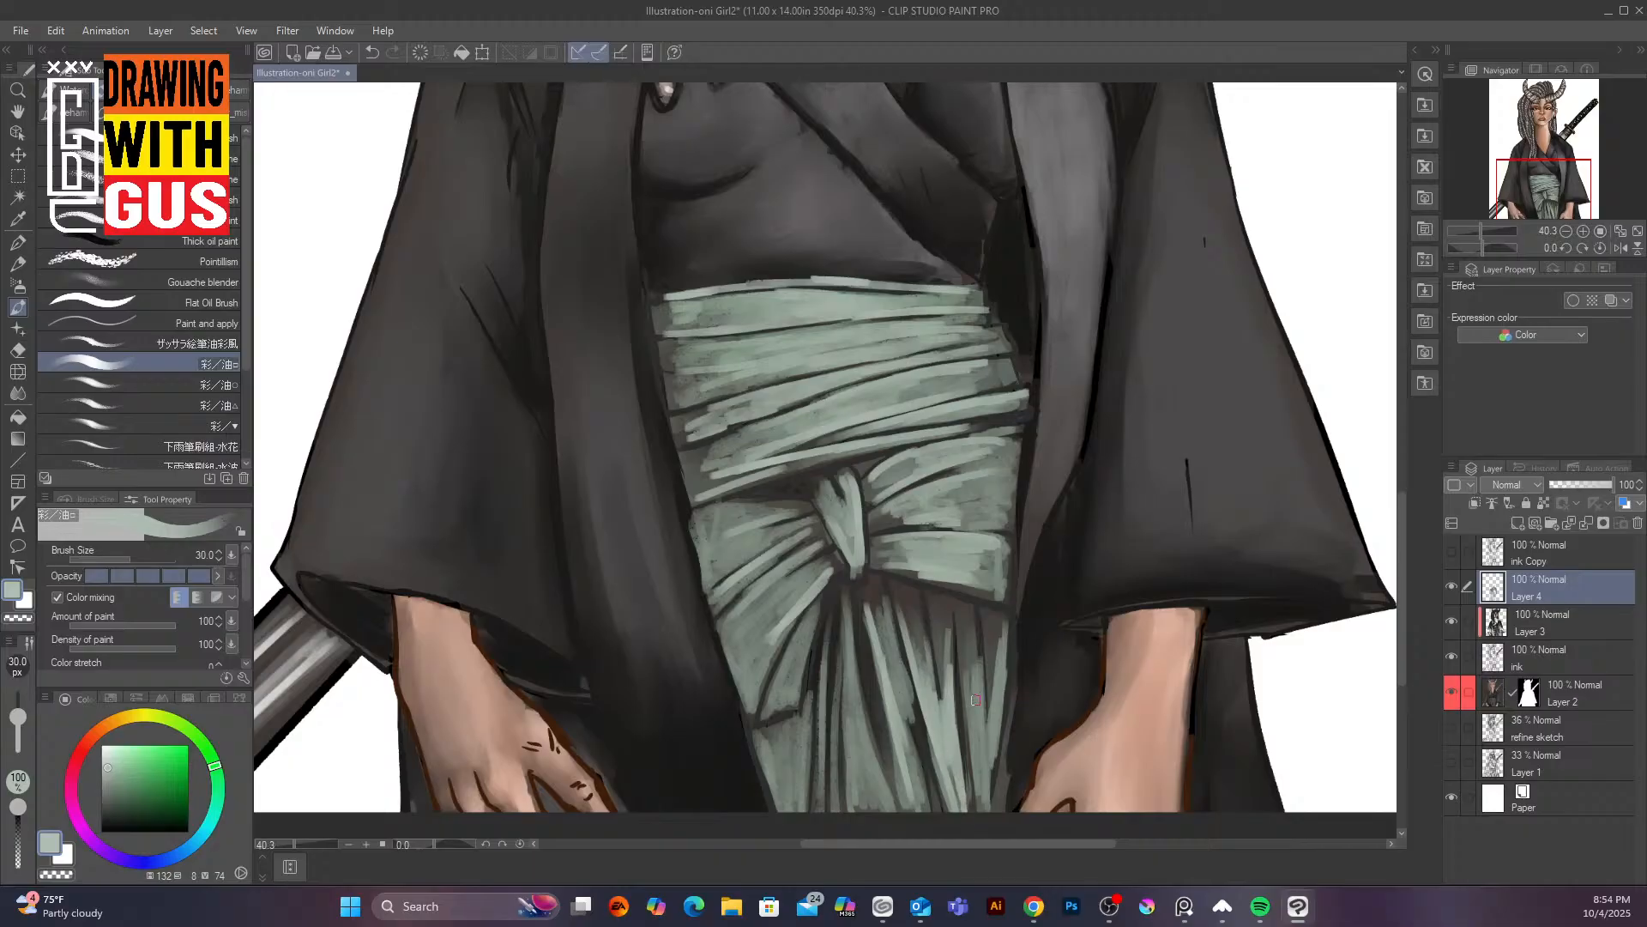
pyautogui.moveTo(970, 691)
pyautogui.mouseDown()
pyautogui.moveTo(968, 811)
pyautogui.moveTo(987, 735)
pyautogui.moveTo(978, 808)
pyautogui.mouseUp()
pyautogui.moveTo(909, 745); pyautogui.dragTo(925, 810)
pyautogui.moveTo(905, 770); pyautogui.dragTo(918, 808)
# Paint pale green highlights down the central pleats and the pleats left of center below the knot
pyautogui.moveTo(849, 681); pyautogui.dragTo(854, 811)
pyautogui.moveTo(851, 681); pyautogui.dragTo(858, 810)
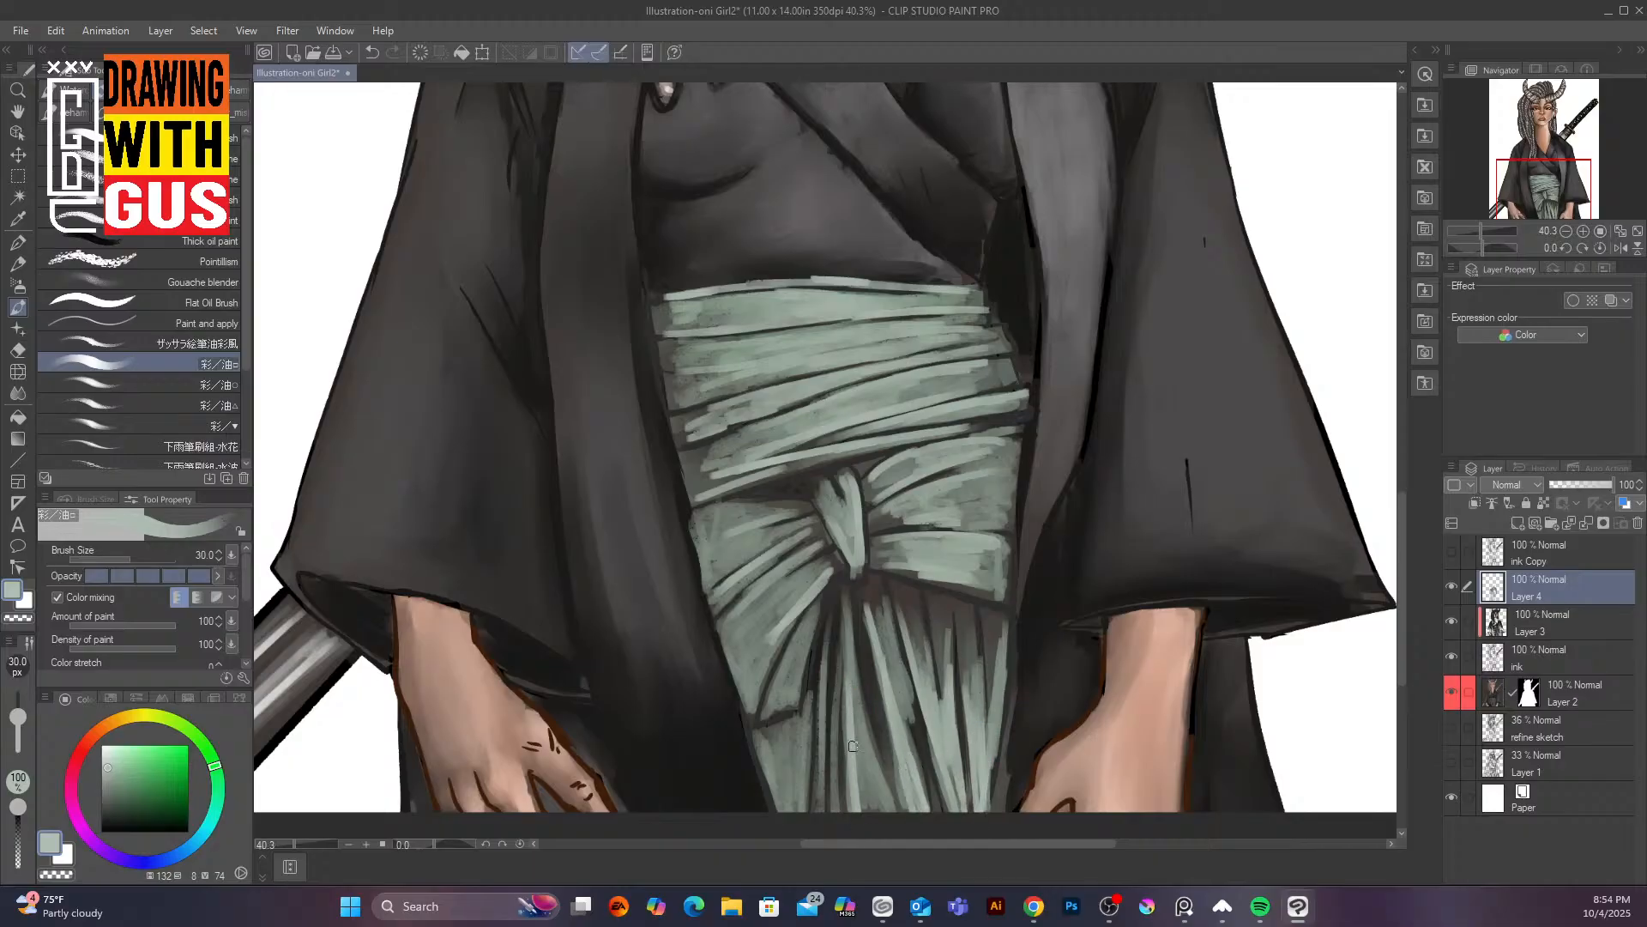
pyautogui.moveTo(852, 725); pyautogui.dragTo(866, 810)
pyautogui.moveTo(858, 745); pyautogui.dragTo(882, 810)
pyautogui.moveTo(869, 752); pyautogui.dragTo(894, 810)
pyautogui.moveTo(798, 731)
pyautogui.mouseDown()
pyautogui.moveTo(804, 810)
pyautogui.moveTo(779, 809)
pyautogui.mouseUp()
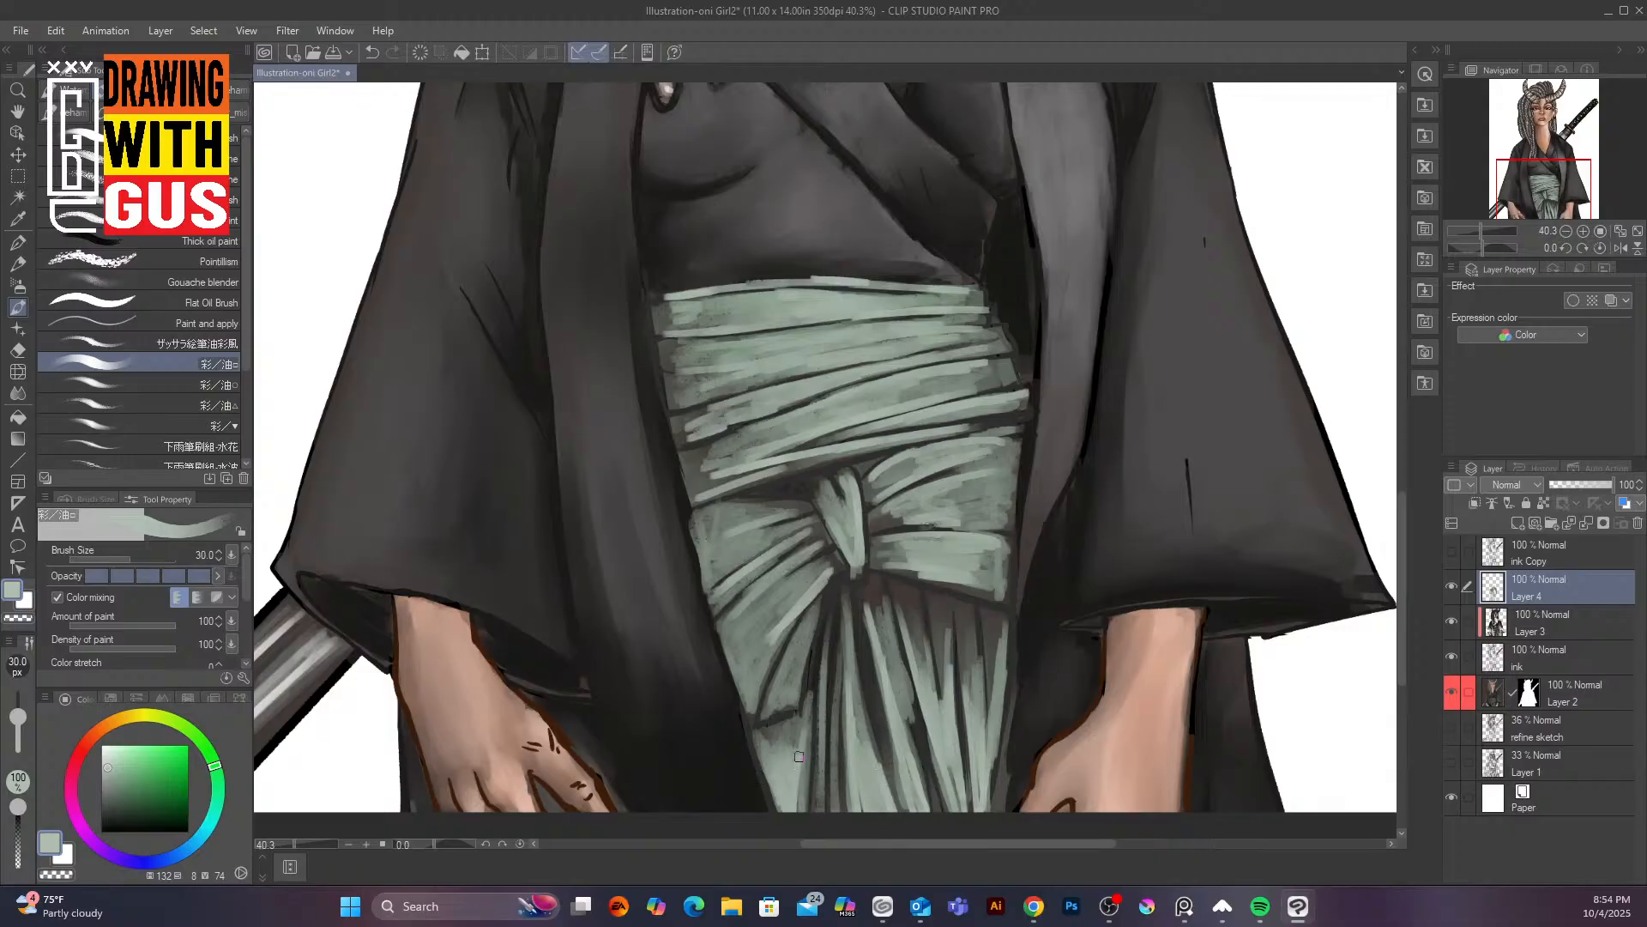
pyautogui.moveTo(801, 743); pyautogui.dragTo(803, 803)
pyautogui.moveTo(803, 743); pyautogui.dragTo(802, 807)
pyautogui.moveTo(813, 609); pyautogui.dragTo(796, 671)
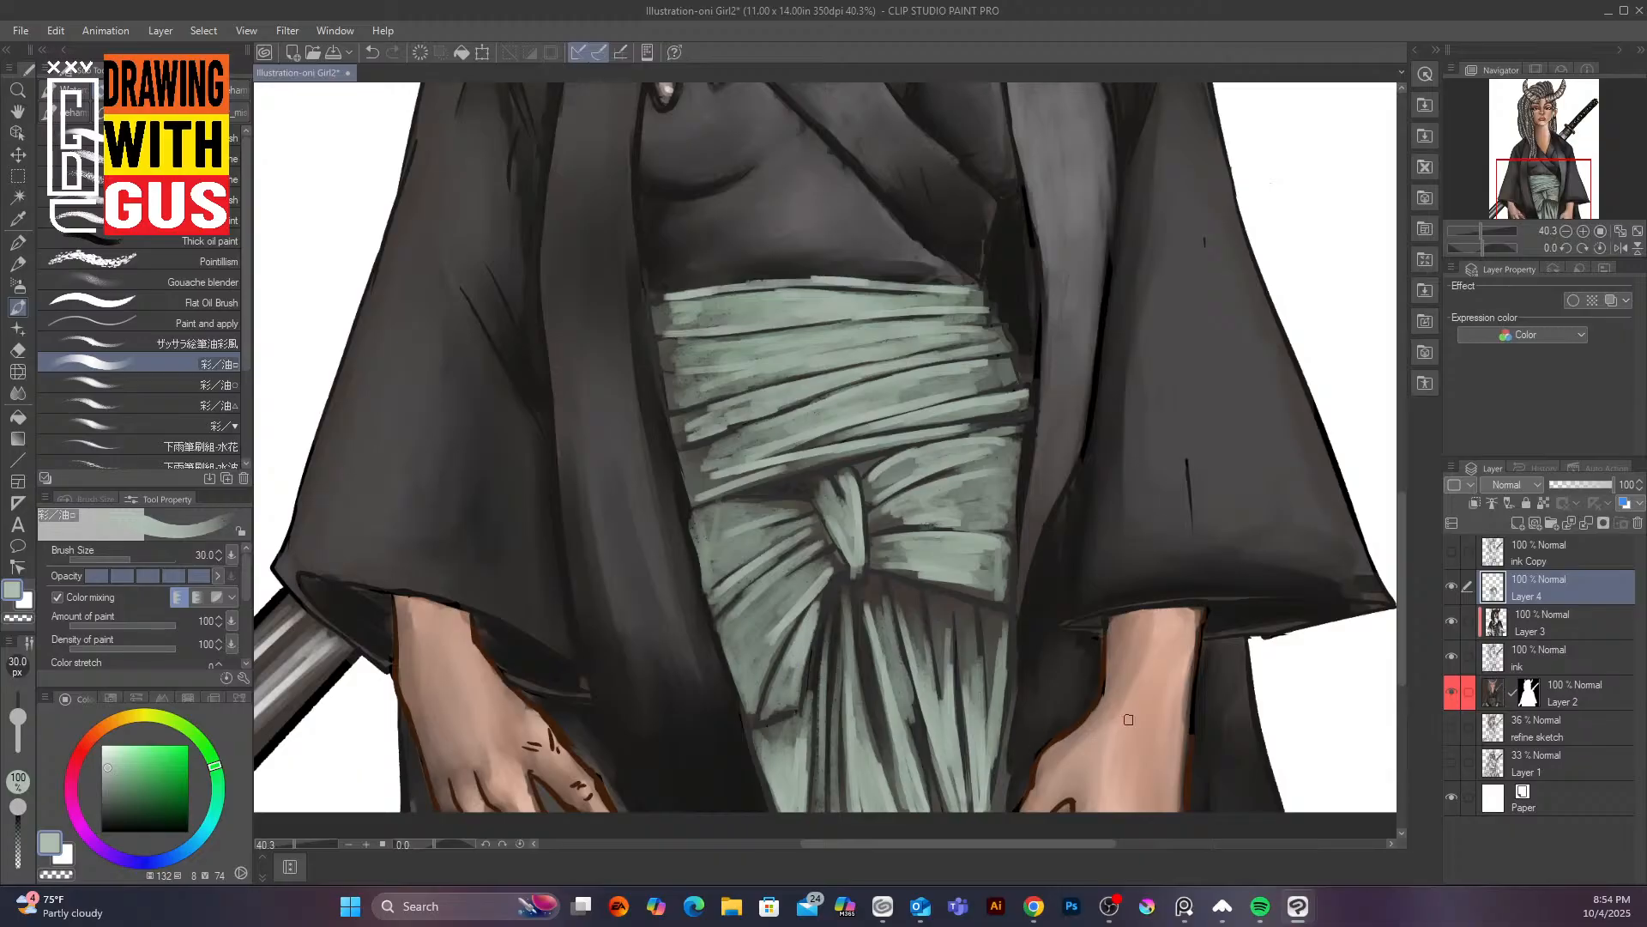
# Blend the highlight strokes across the sash's horizontal folds with the Painterly blender at brush size 50
pyautogui.press('j')
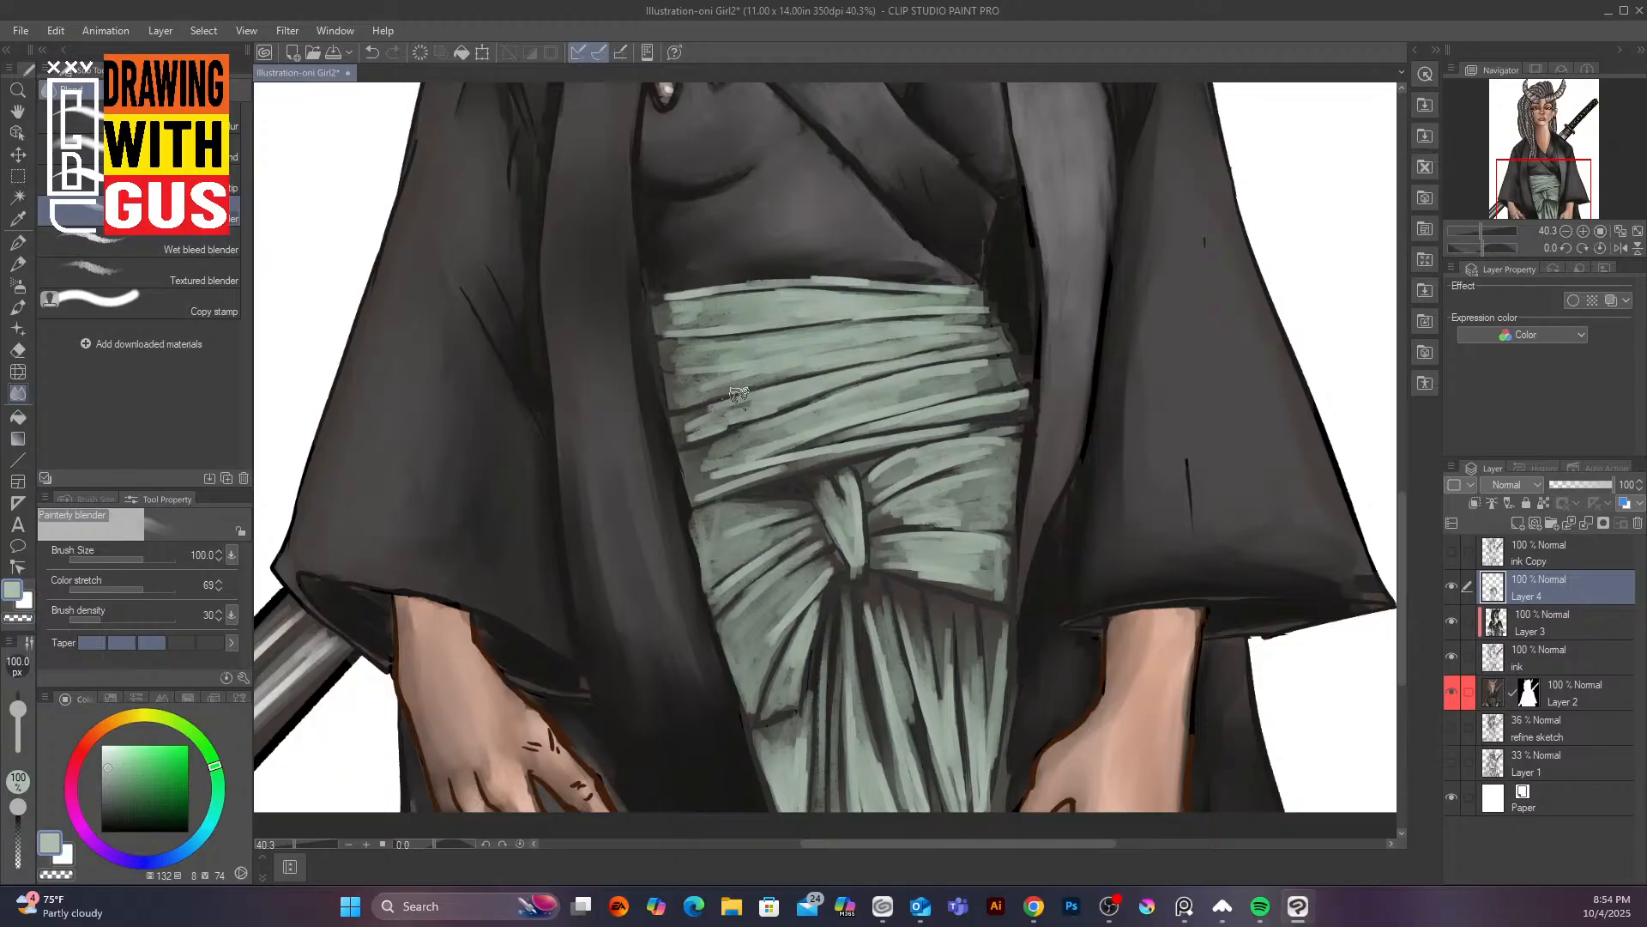
pyautogui.press('[')
pyautogui.press('[')
pyautogui.moveTo(728, 404)
pyautogui.mouseDown()
pyautogui.moveTo(684, 415)
pyautogui.moveTo(732, 416)
pyautogui.moveTo(692, 437)
pyautogui.moveTo(723, 420)
pyautogui.mouseUp()
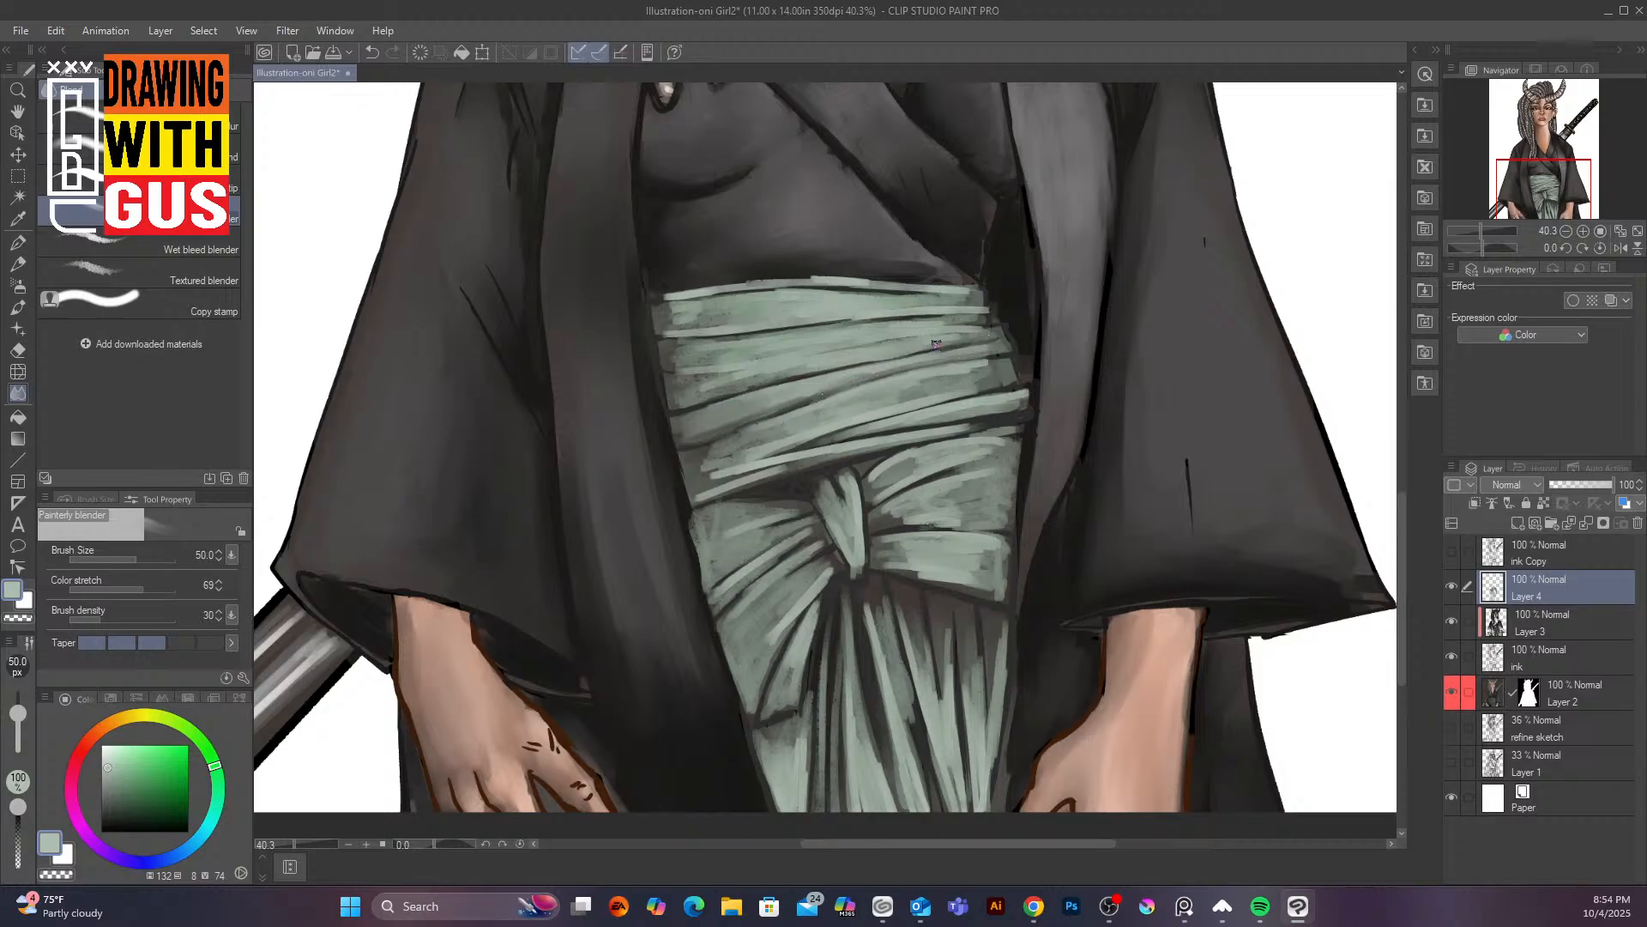
pyautogui.moveTo(933, 342)
pyautogui.mouseDown()
pyautogui.moveTo(980, 328)
pyautogui.moveTo(937, 325)
pyautogui.moveTo(954, 318)
pyautogui.moveTo(908, 322)
pyautogui.mouseUp()
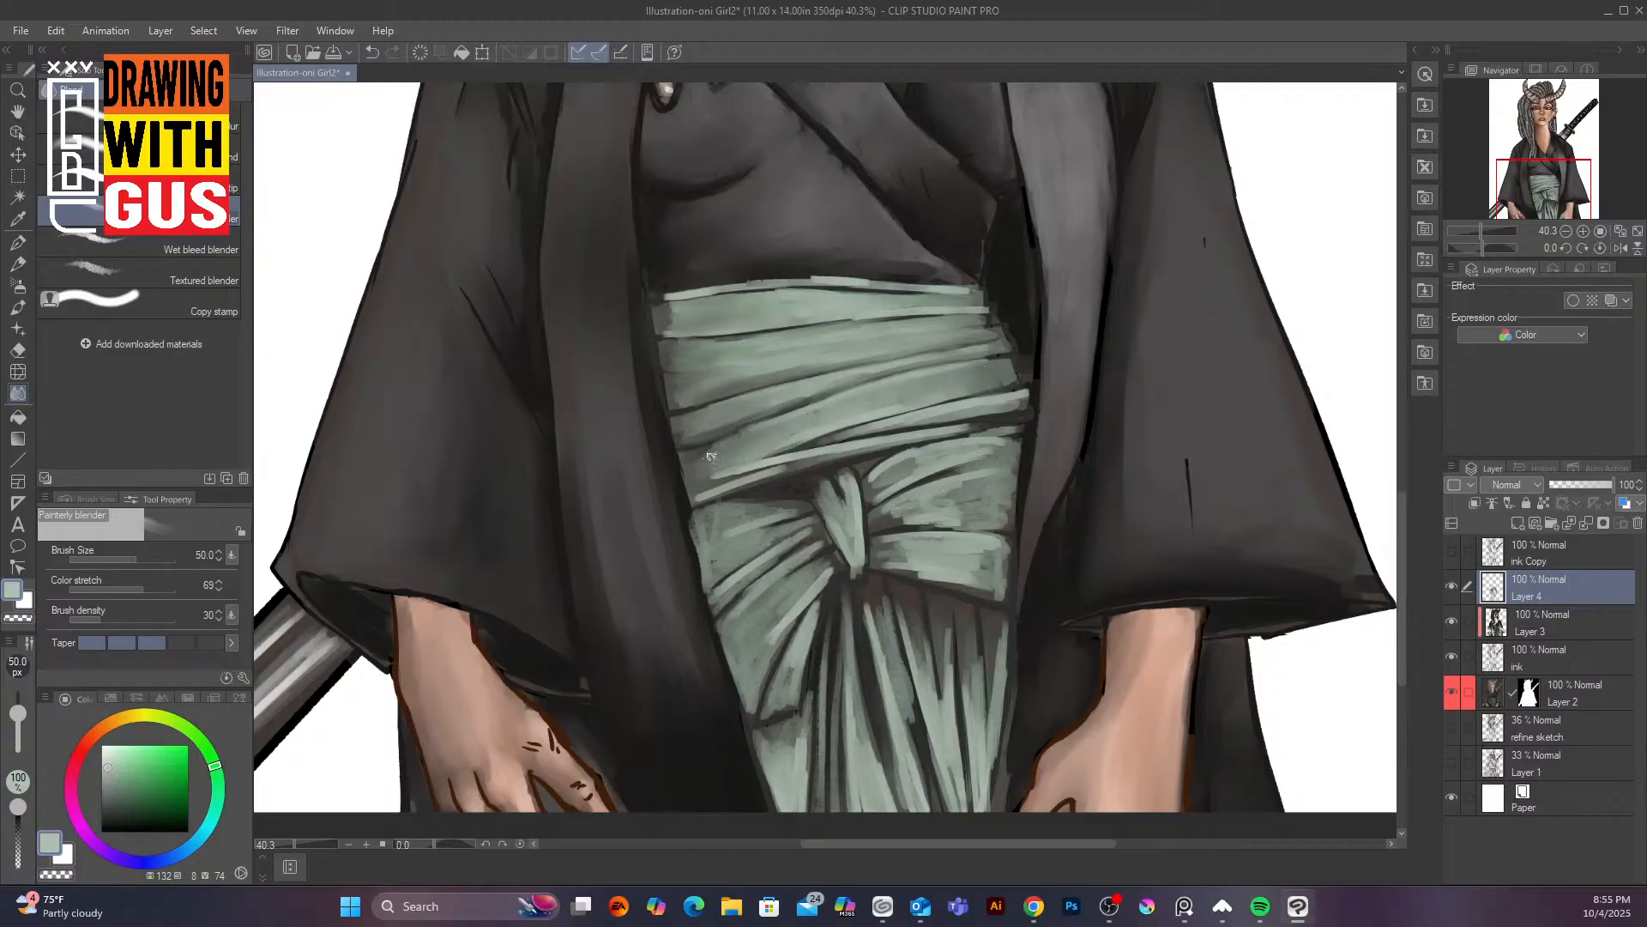
pyautogui.moveTo(751, 471)
pyautogui.mouseDown()
pyautogui.moveTo(933, 427)
pyautogui.moveTo(853, 449)
pyautogui.moveTo(914, 437)
pyautogui.mouseUp()
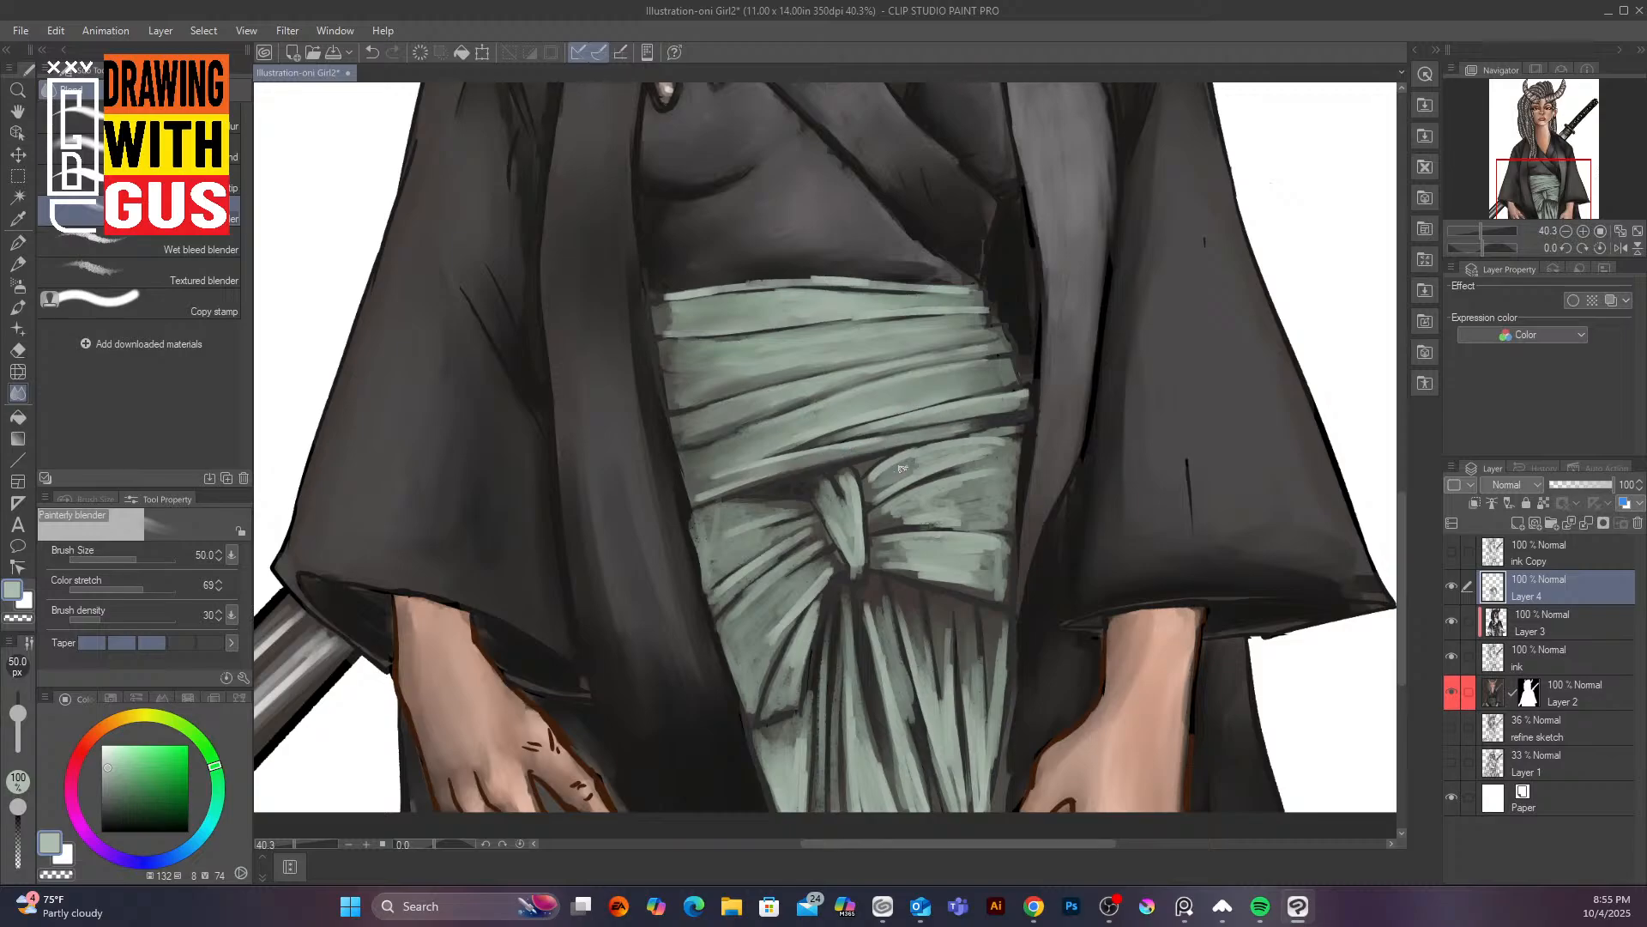
# Blend the highlights on the gathered folds right of the knot and on those fanning out to its left
pyautogui.moveTo(868, 491)
pyautogui.mouseDown()
pyautogui.moveTo(920, 466)
pyautogui.moveTo(886, 487)
pyautogui.moveTo(984, 436)
pyautogui.moveTo(903, 458)
pyautogui.mouseUp()
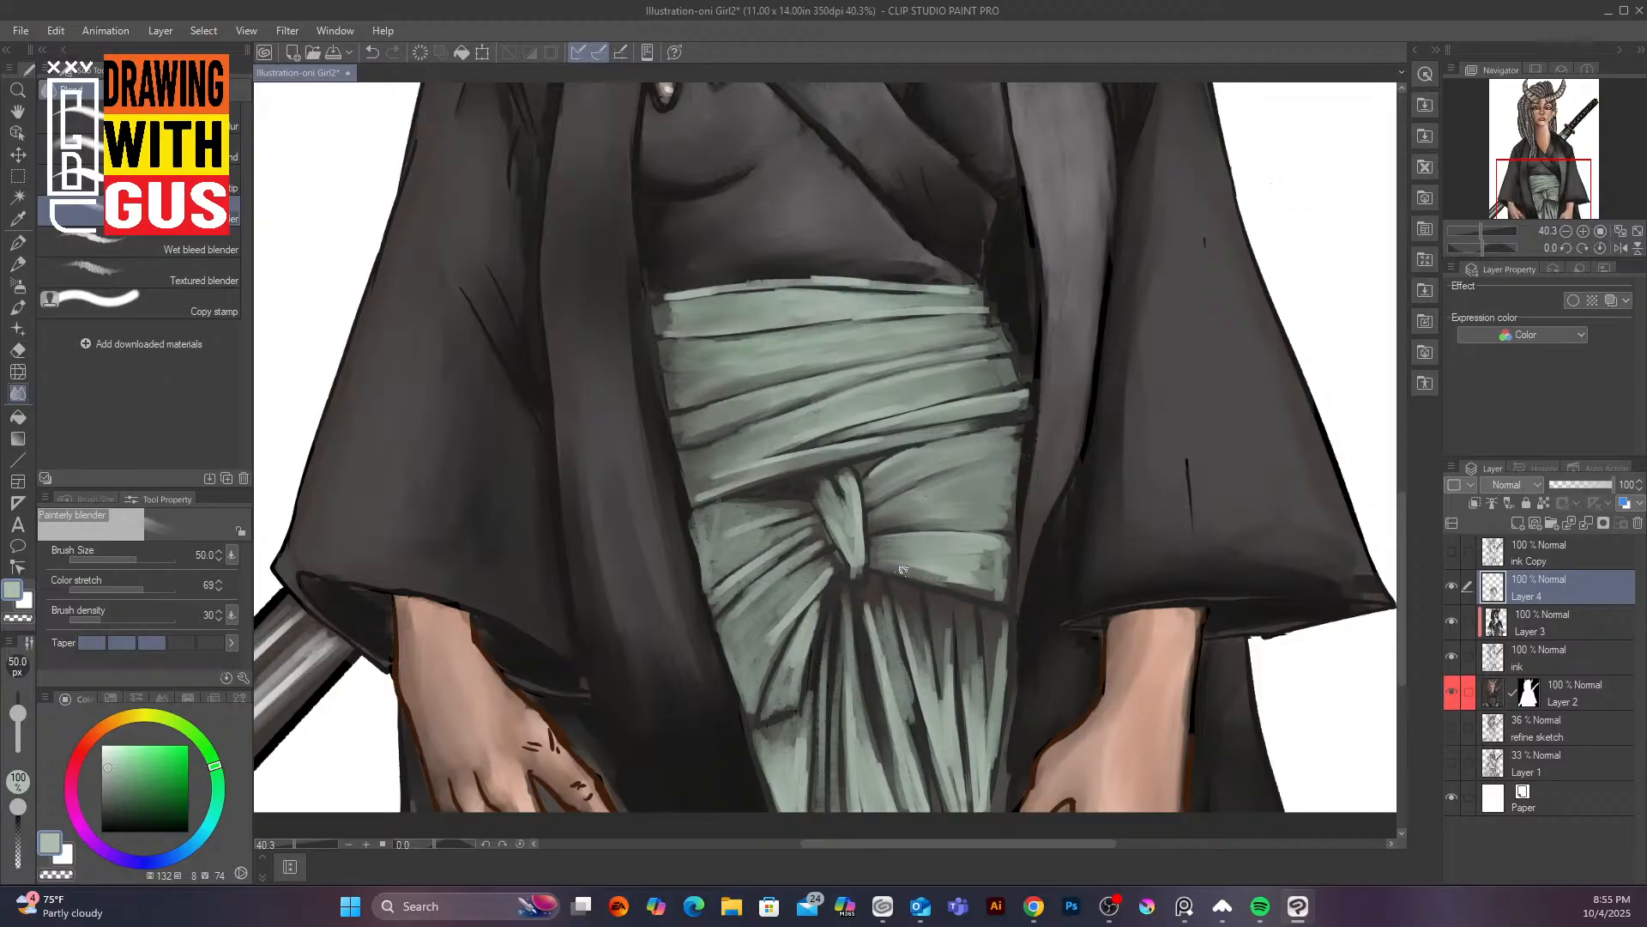
pyautogui.moveTo(977, 583)
pyautogui.mouseDown()
pyautogui.moveTo(998, 536)
pyautogui.moveTo(1007, 589)
pyautogui.mouseUp()
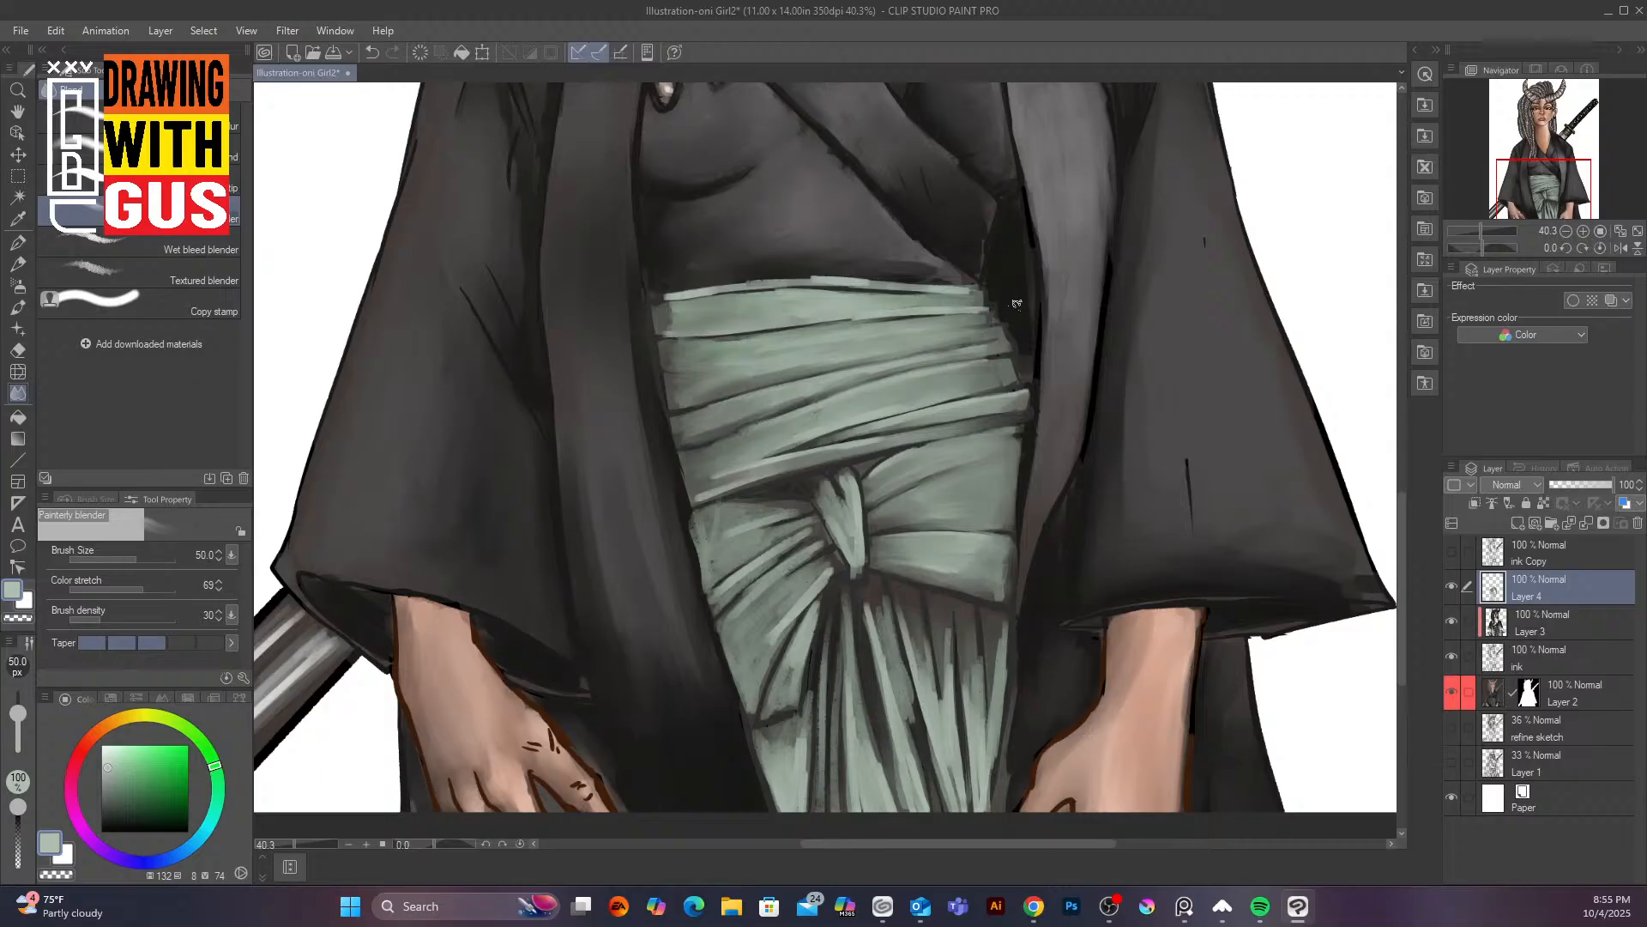
pyautogui.moveTo(696, 516); pyautogui.dragTo(703, 573)
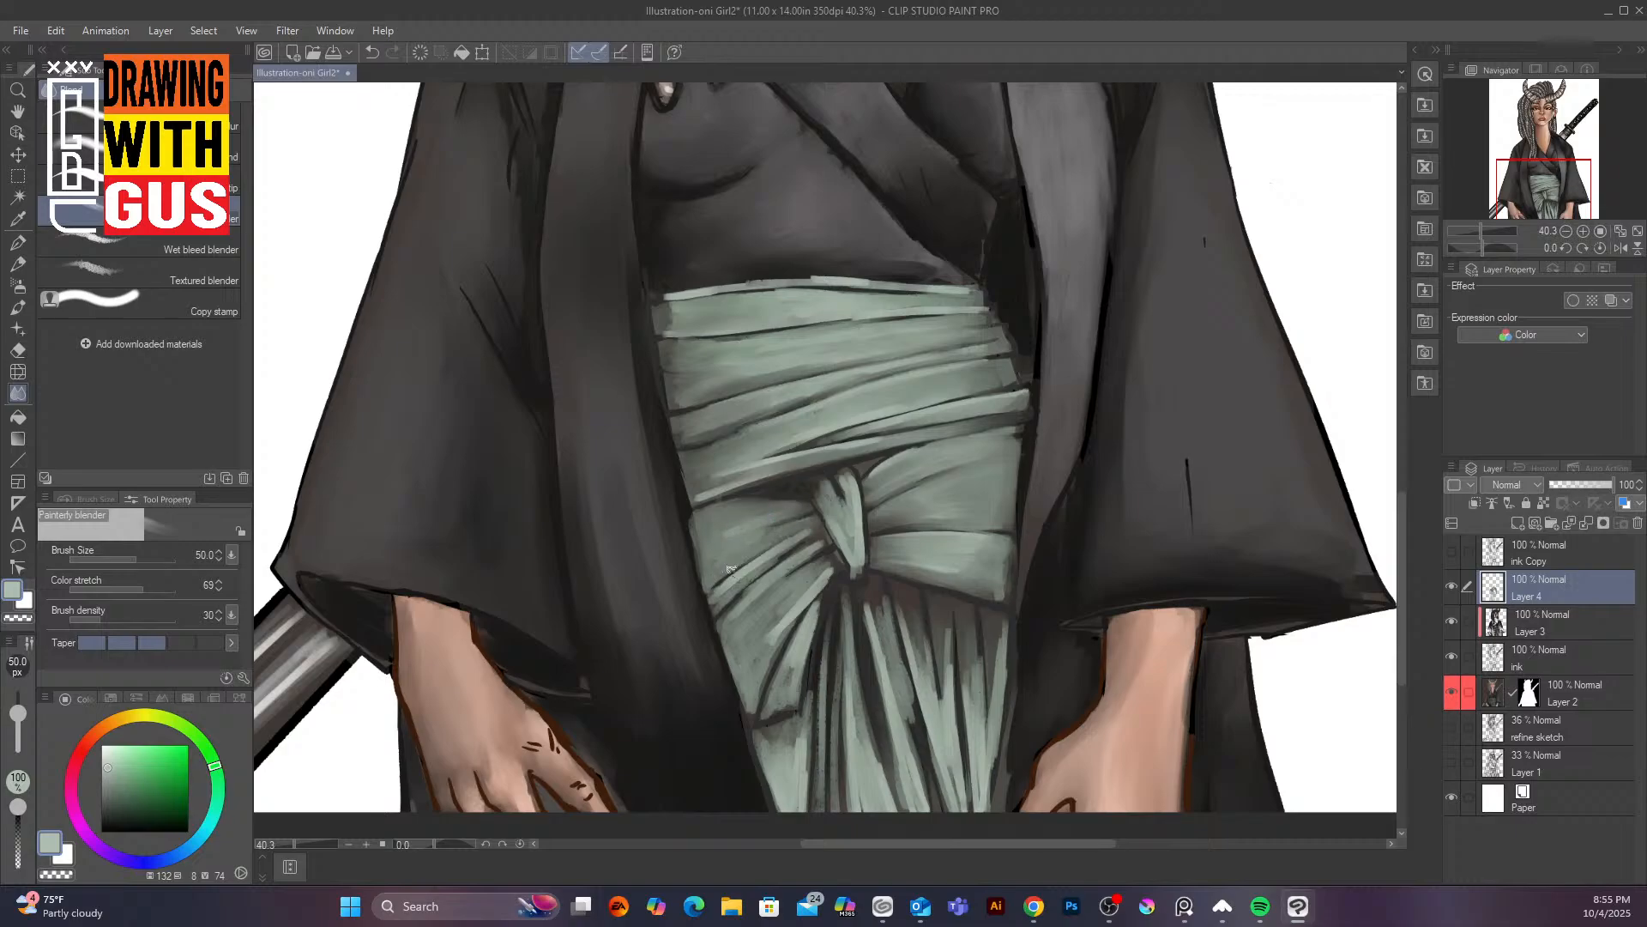
pyautogui.moveTo(749, 570)
pyautogui.mouseDown()
pyautogui.moveTo(818, 532)
pyautogui.moveTo(737, 587)
pyautogui.mouseUp()
pyautogui.moveTo(819, 550)
pyautogui.mouseDown()
pyautogui.moveTo(783, 582)
pyautogui.moveTo(835, 566)
pyautogui.moveTo(775, 650)
pyautogui.moveTo(773, 626)
pyautogui.mouseUp()
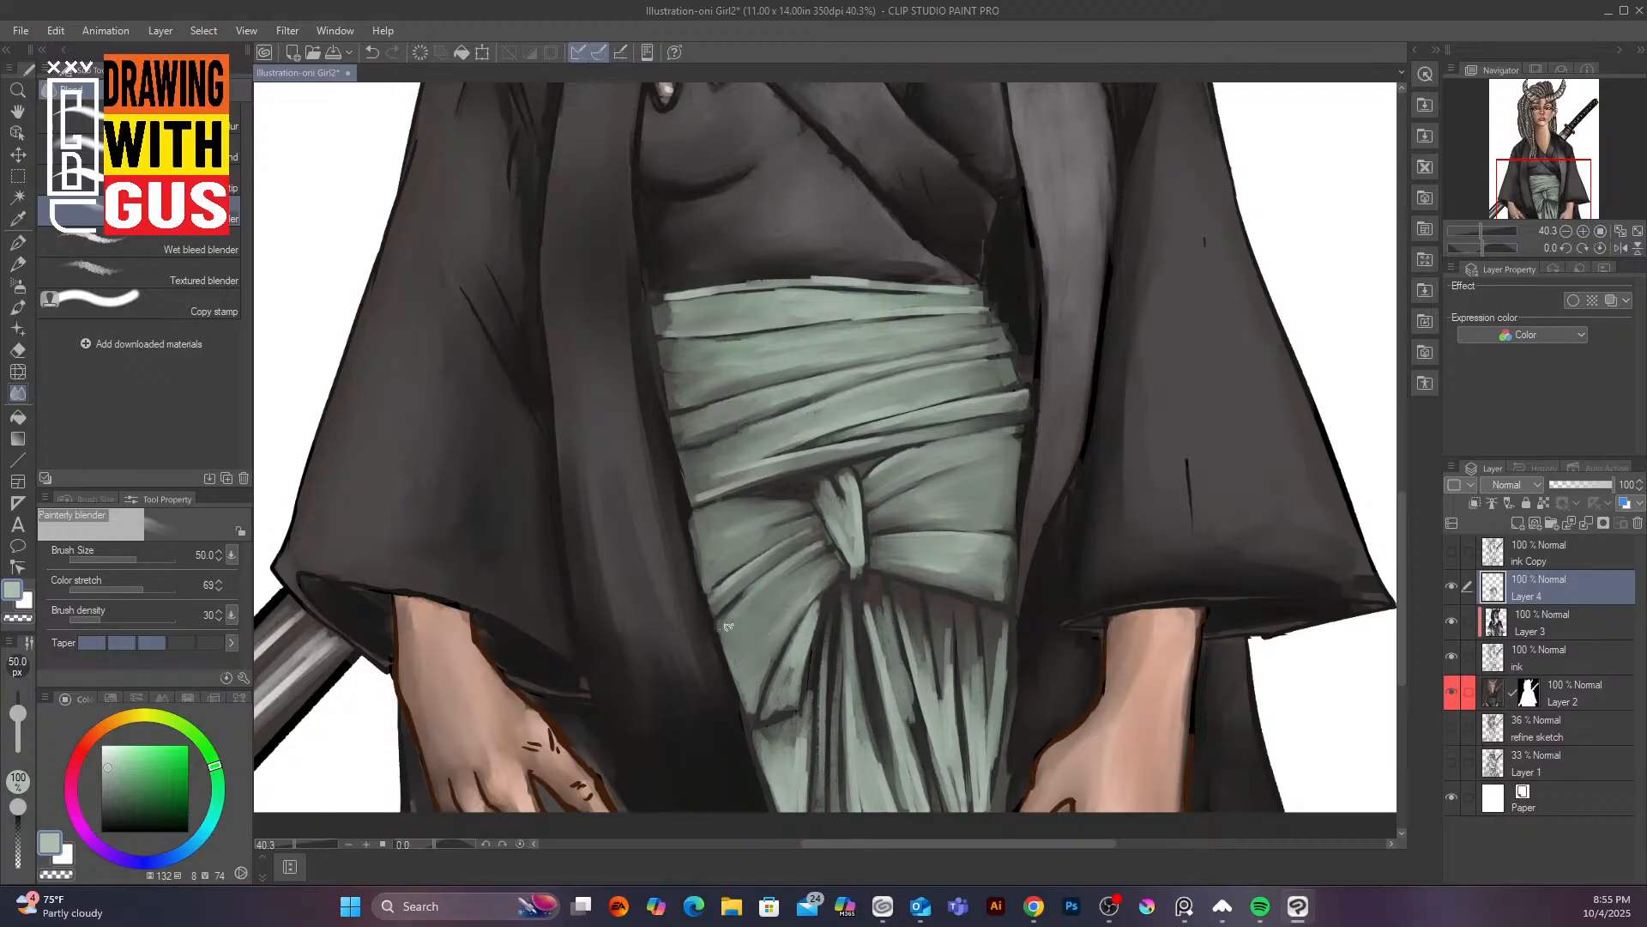
pyautogui.moveTo(790, 659)
pyautogui.mouseDown()
pyautogui.moveTo(780, 709)
pyautogui.moveTo(826, 596)
pyautogui.mouseUp()
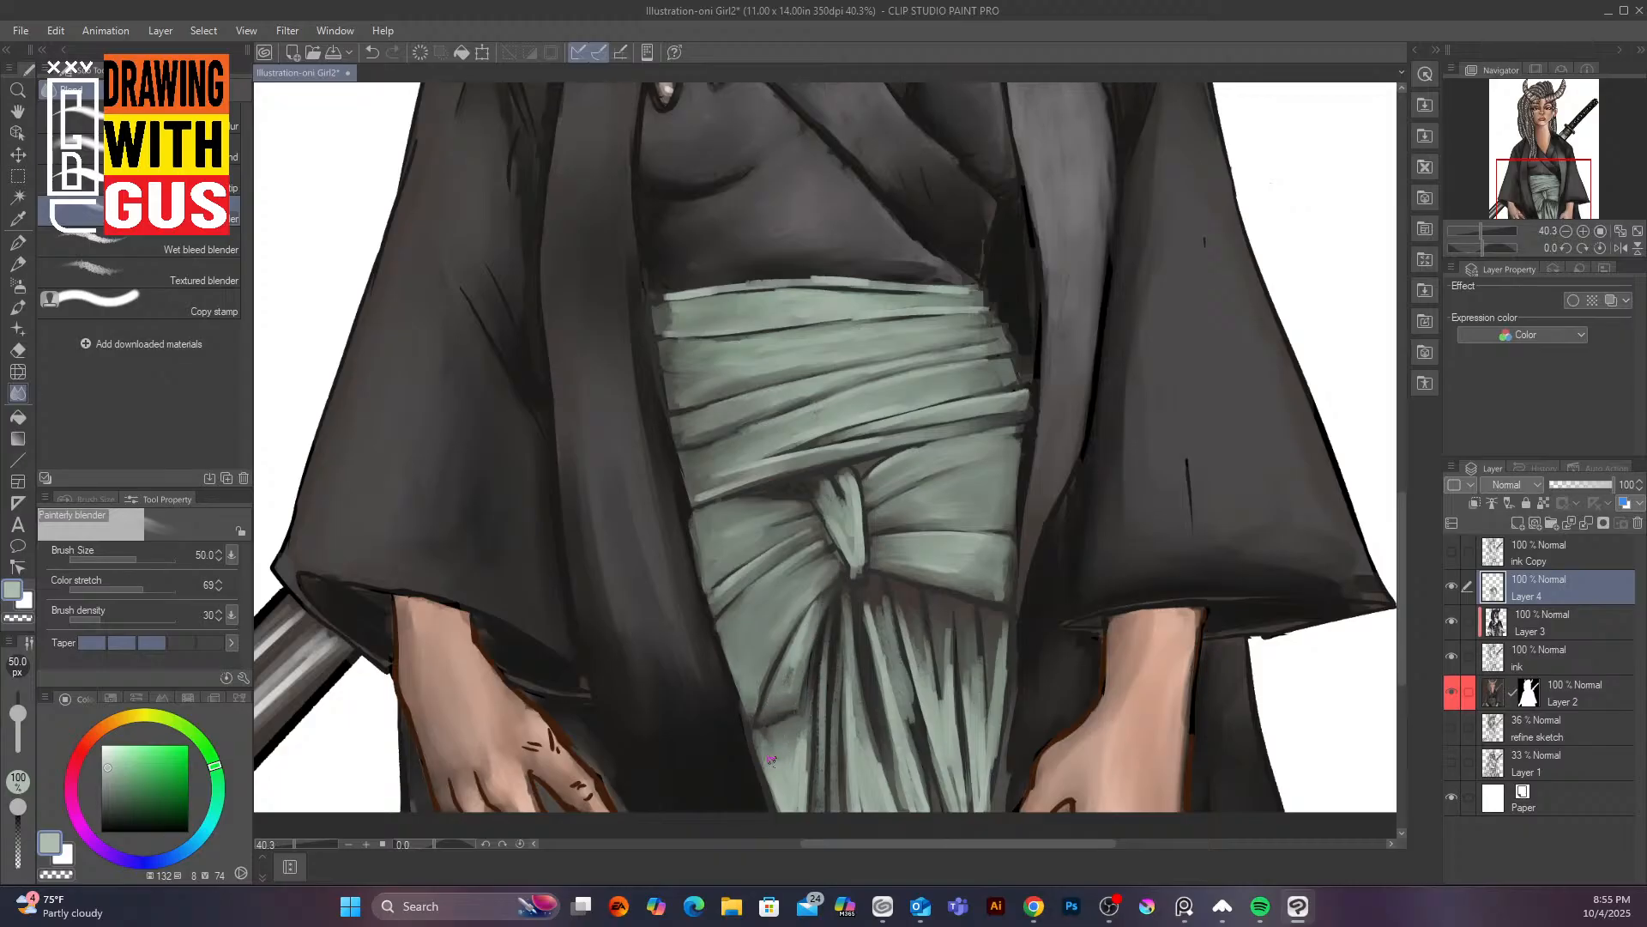
# Blend the strokes on the sash's hanging pleats below the knot, from the left edge across to the right
pyautogui.moveTo(770, 737); pyautogui.dragTo(761, 755)
pyautogui.moveTo(813, 688); pyautogui.dragTo(803, 809)
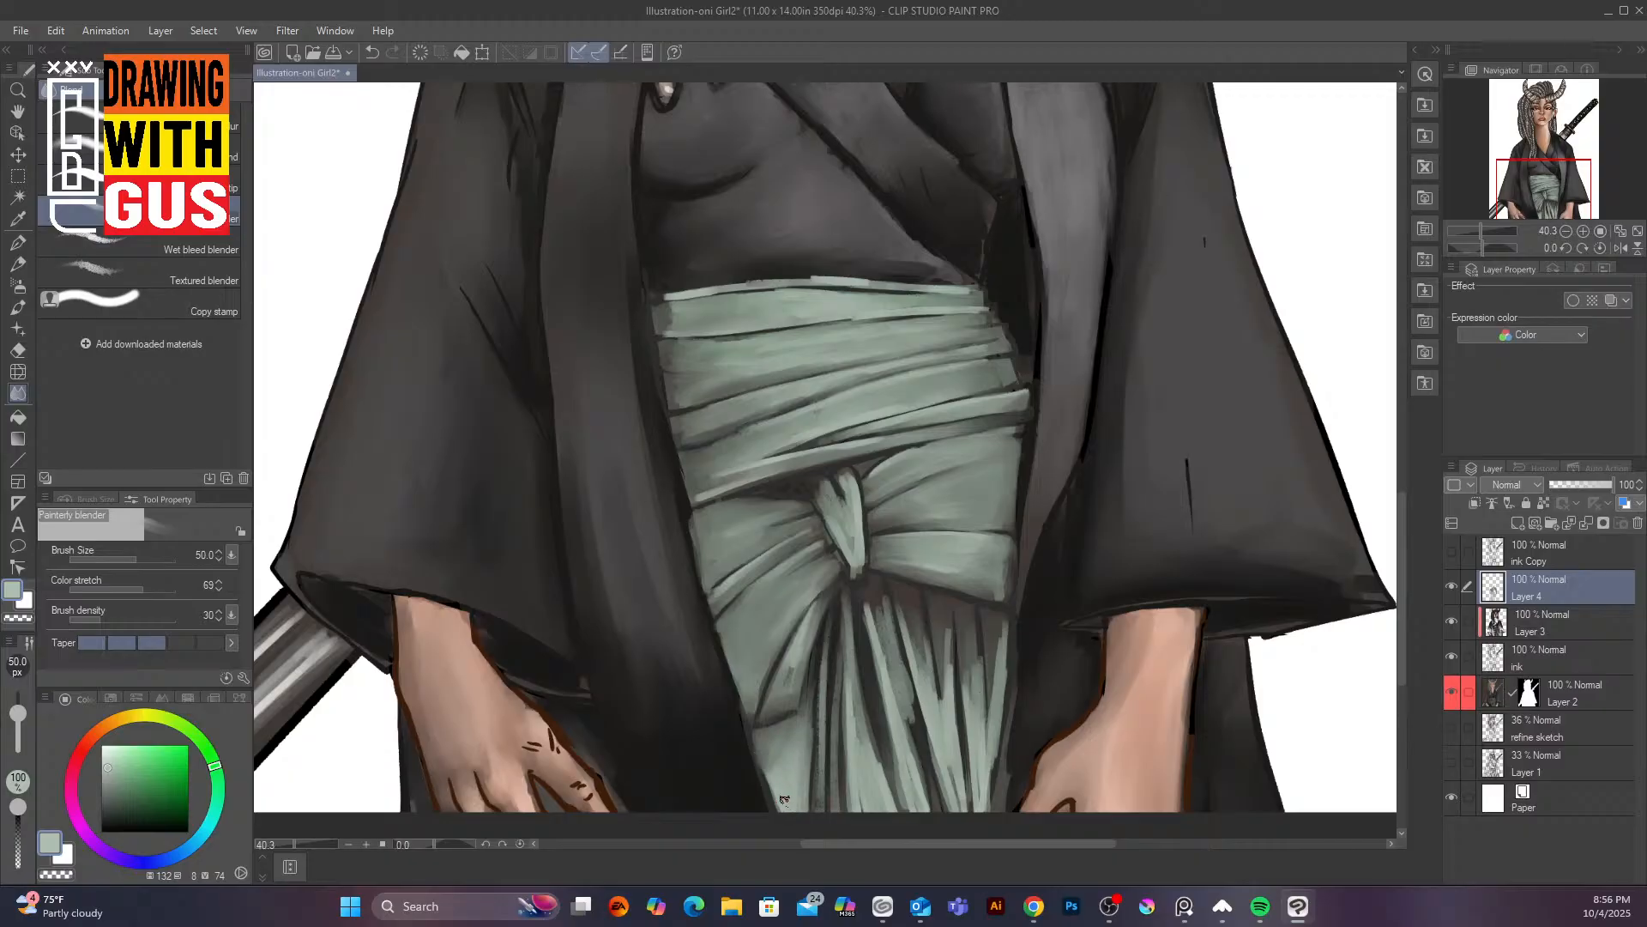
pyautogui.moveTo(862, 616)
pyautogui.mouseDown()
pyautogui.moveTo(880, 587)
pyautogui.moveTo(918, 745)
pyautogui.mouseUp()
pyautogui.moveTo(911, 648)
pyautogui.mouseDown()
pyautogui.moveTo(918, 678)
pyautogui.moveTo(923, 606)
pyautogui.mouseUp()
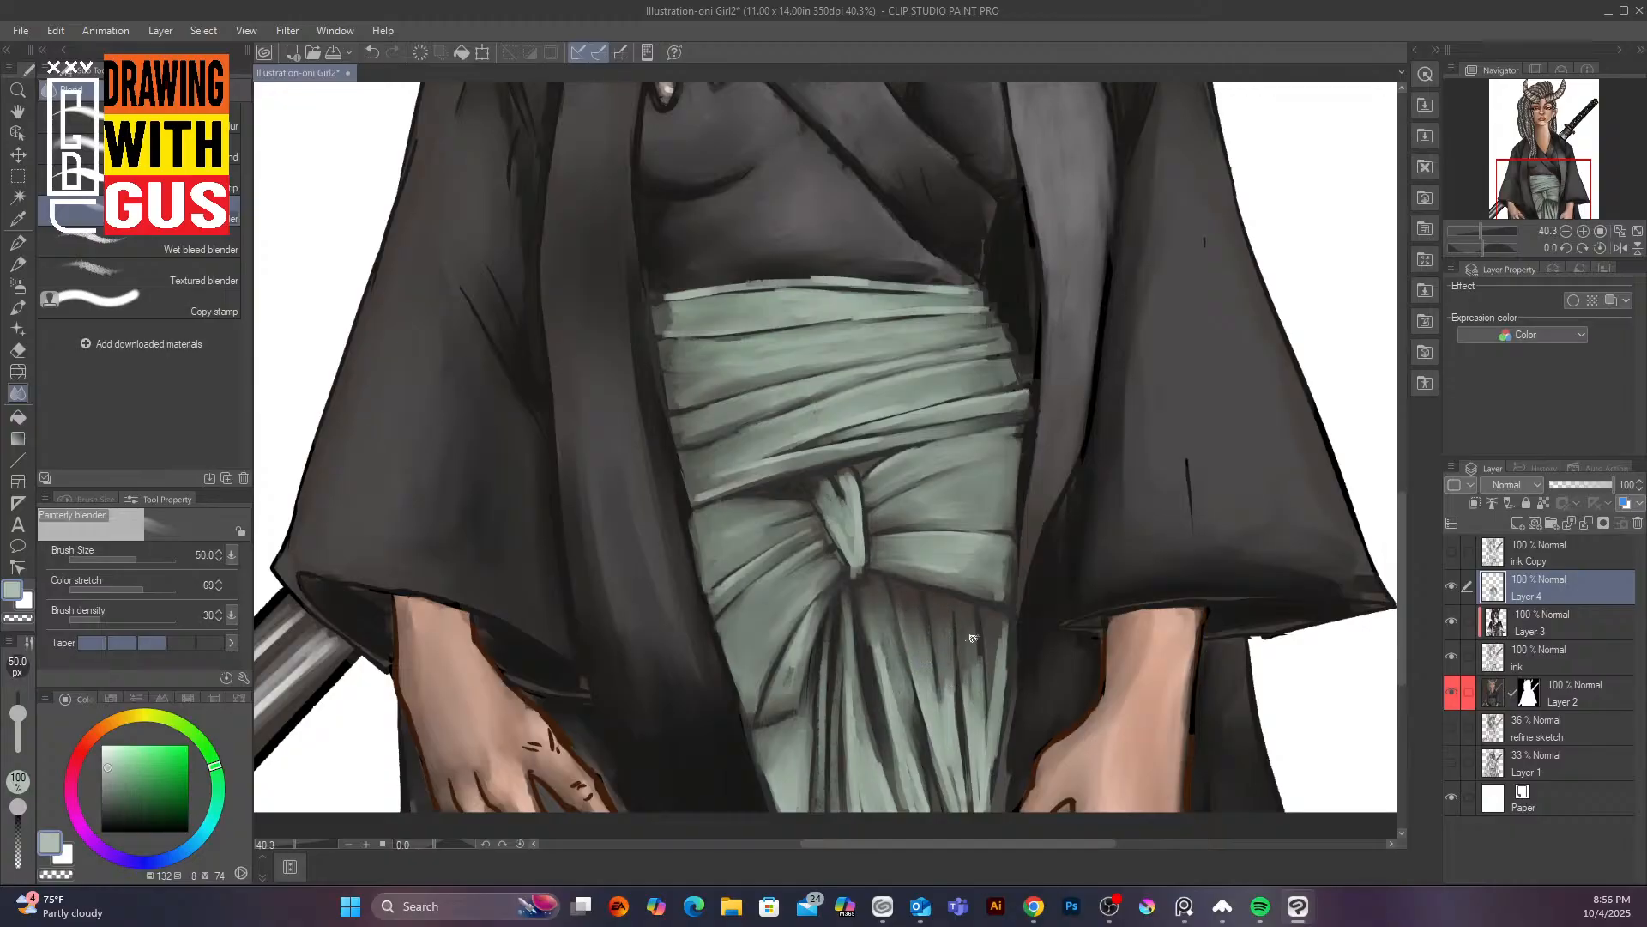
pyautogui.moveTo(989, 660); pyautogui.dragTo(991, 712)
pyautogui.moveTo(994, 636)
pyautogui.mouseDown()
pyautogui.moveTo(996, 686)
pyautogui.moveTo(1006, 621)
pyautogui.mouseUp()
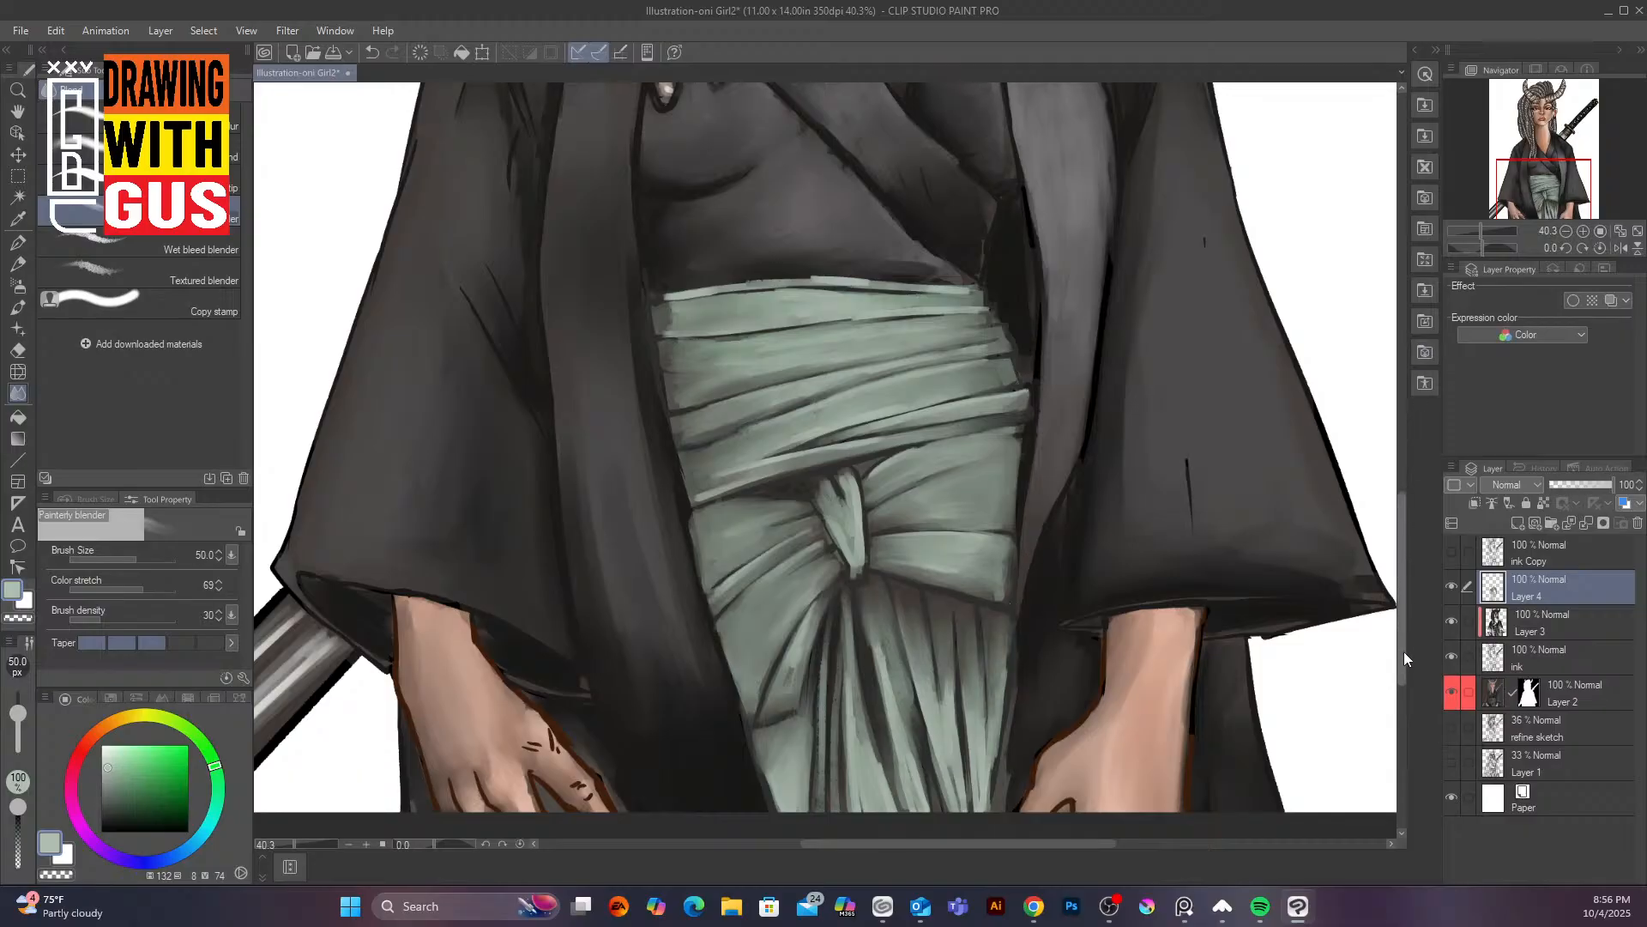
pyautogui.moveTo(1401, 625); pyautogui.dragTo(1390, 695)
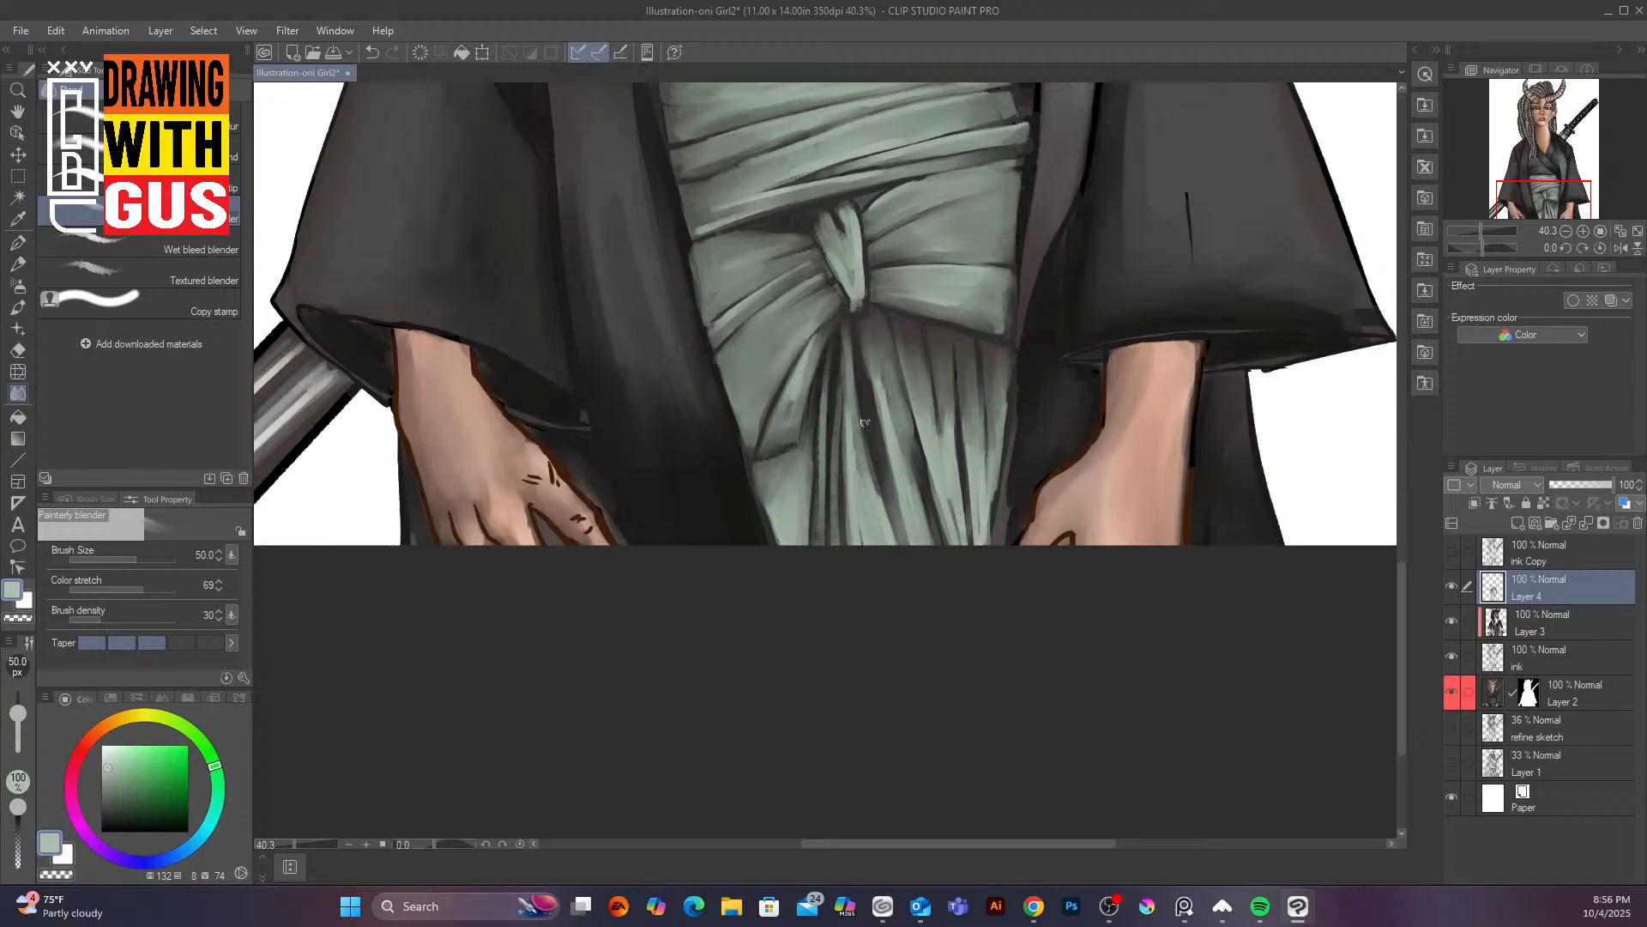
pyautogui.moveTo(877, 479); pyautogui.dragTo(884, 538)
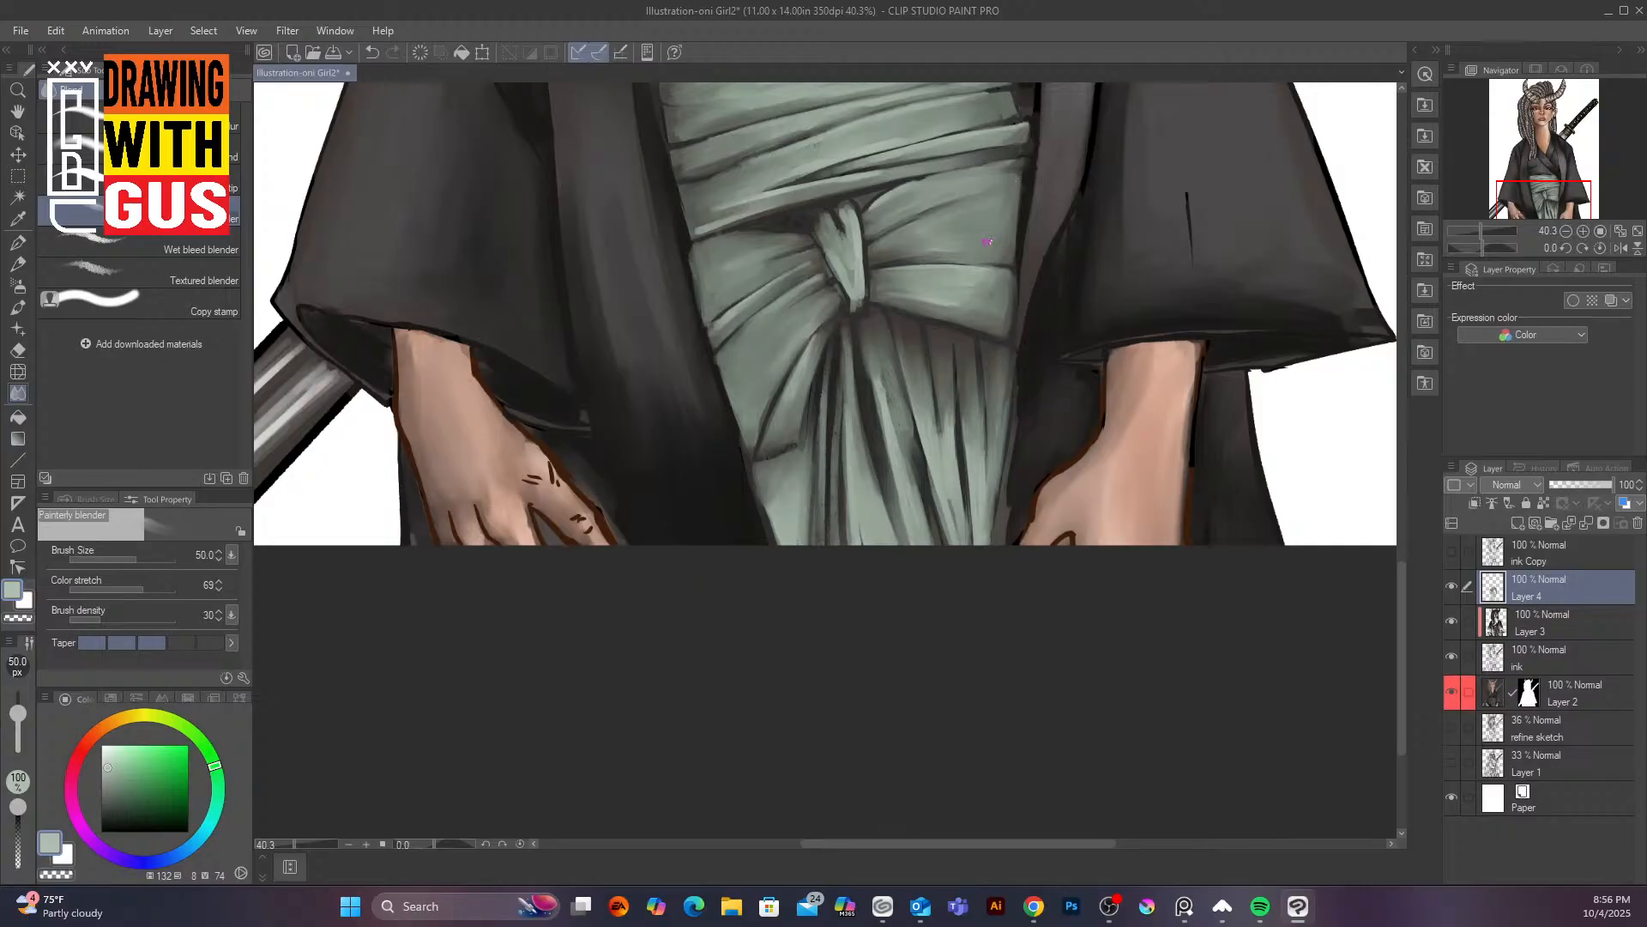
pyautogui.moveTo(1397, 592)
pyautogui.mouseDown()
pyautogui.moveTo(1400, 486)
pyautogui.moveTo(1391, 582)
pyautogui.moveTo(1393, 552)
pyautogui.mouseUp()
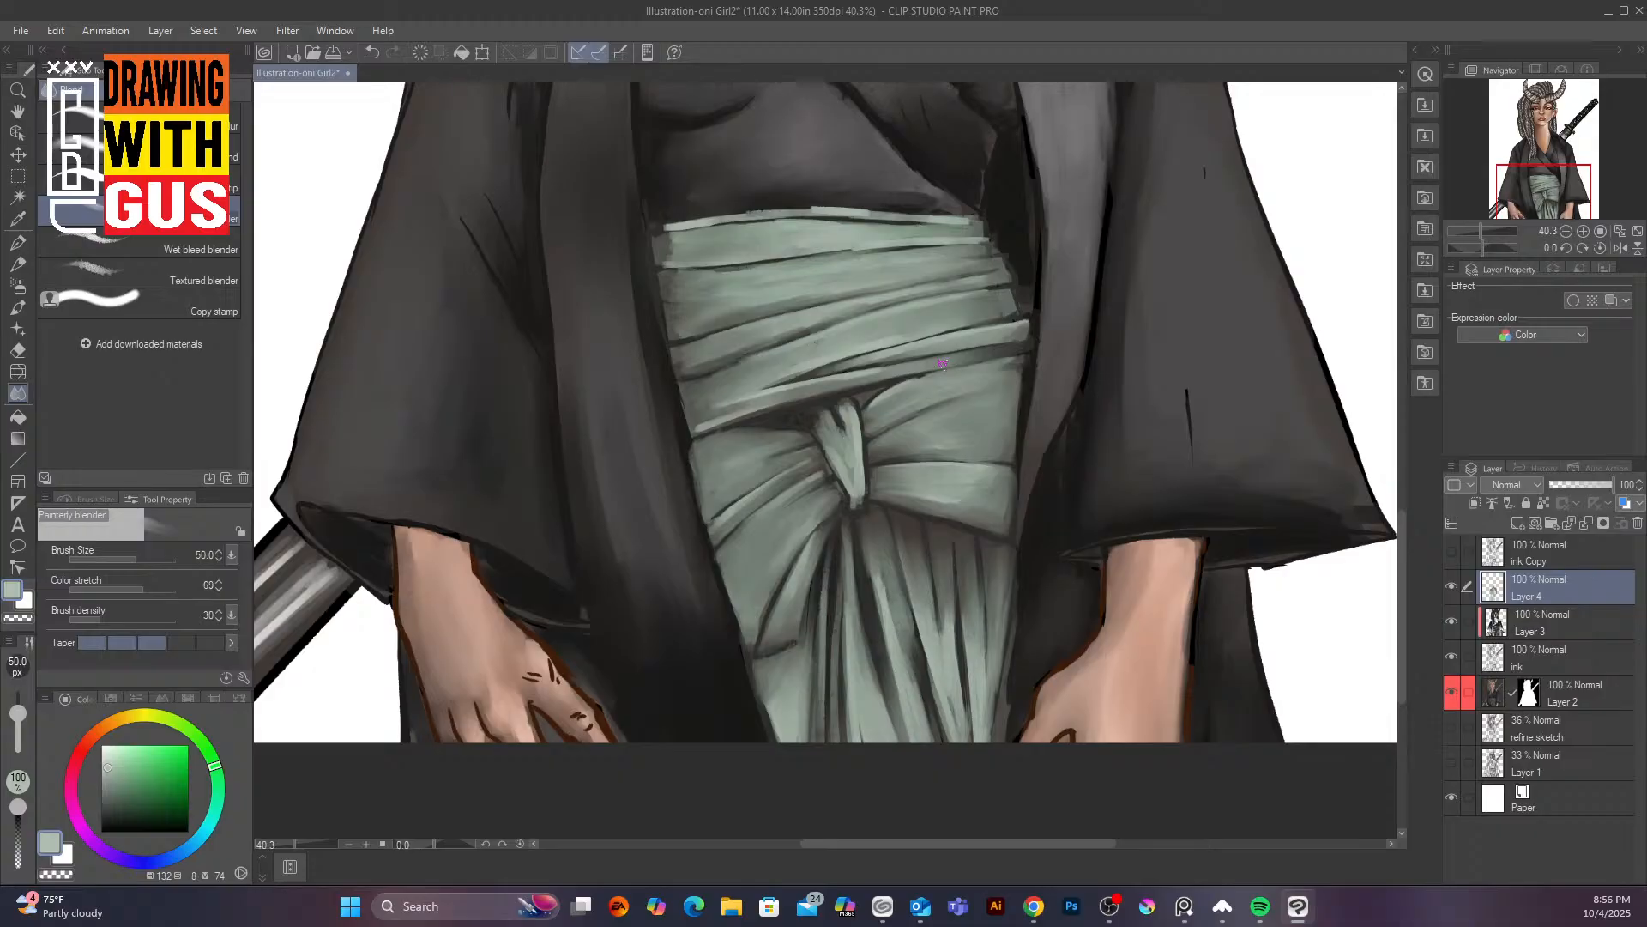
pyautogui.scroll(-4, 1270, 447)
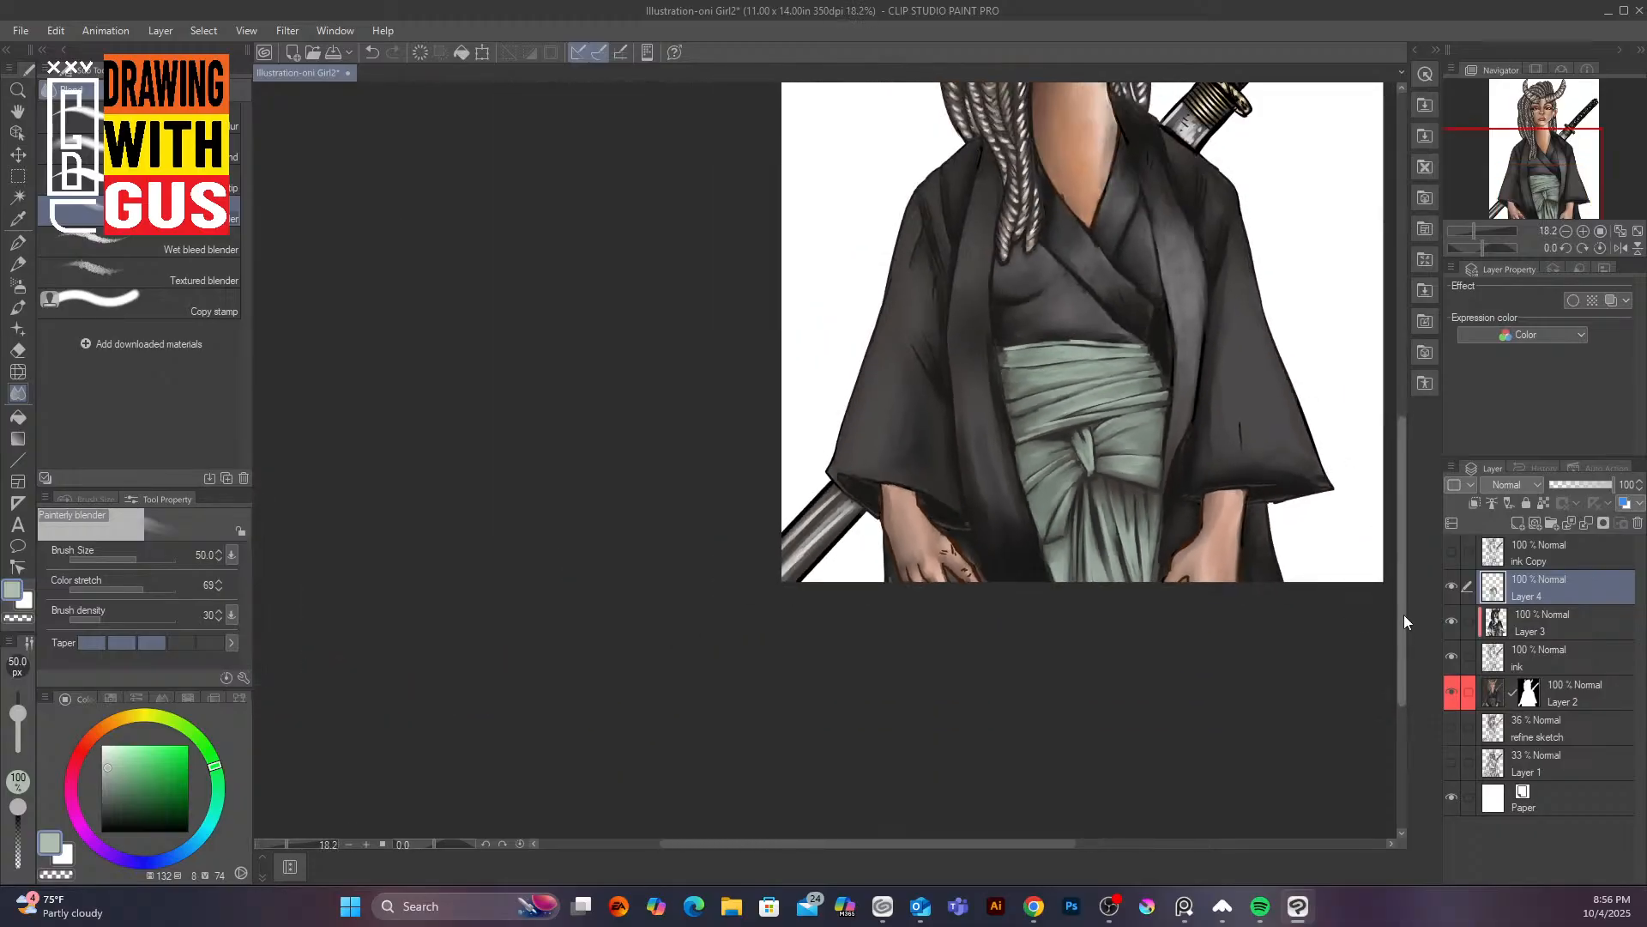
pyautogui.moveTo(1249, 468); pyautogui.dragTo(907, 659)
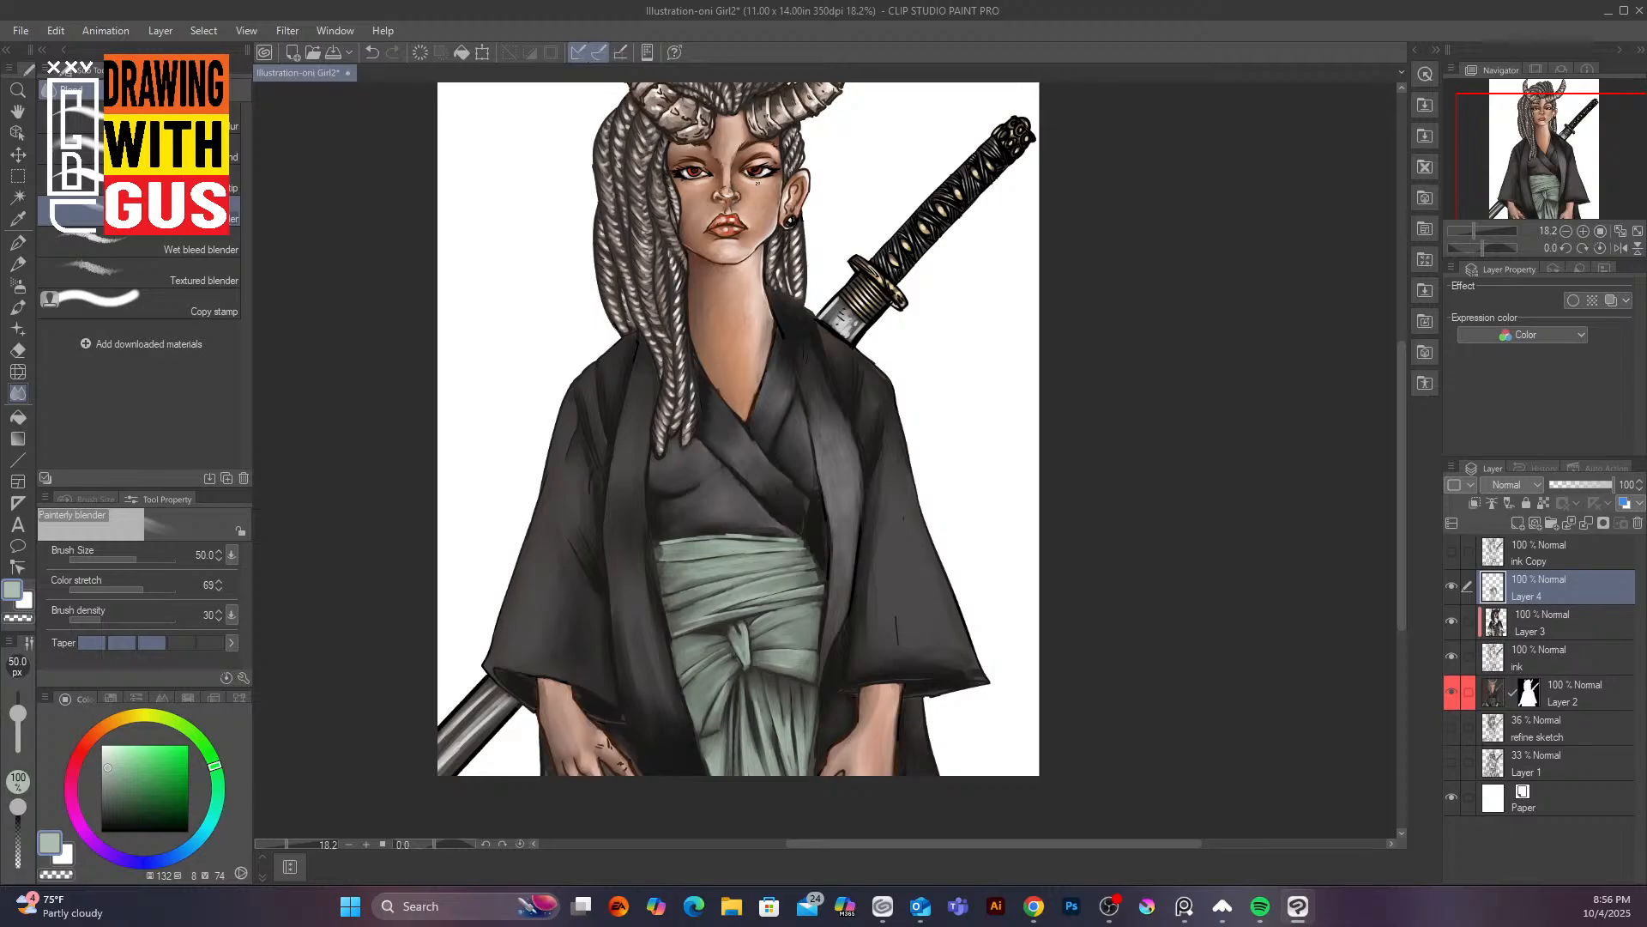
pyautogui.scroll(5, 787, 248)
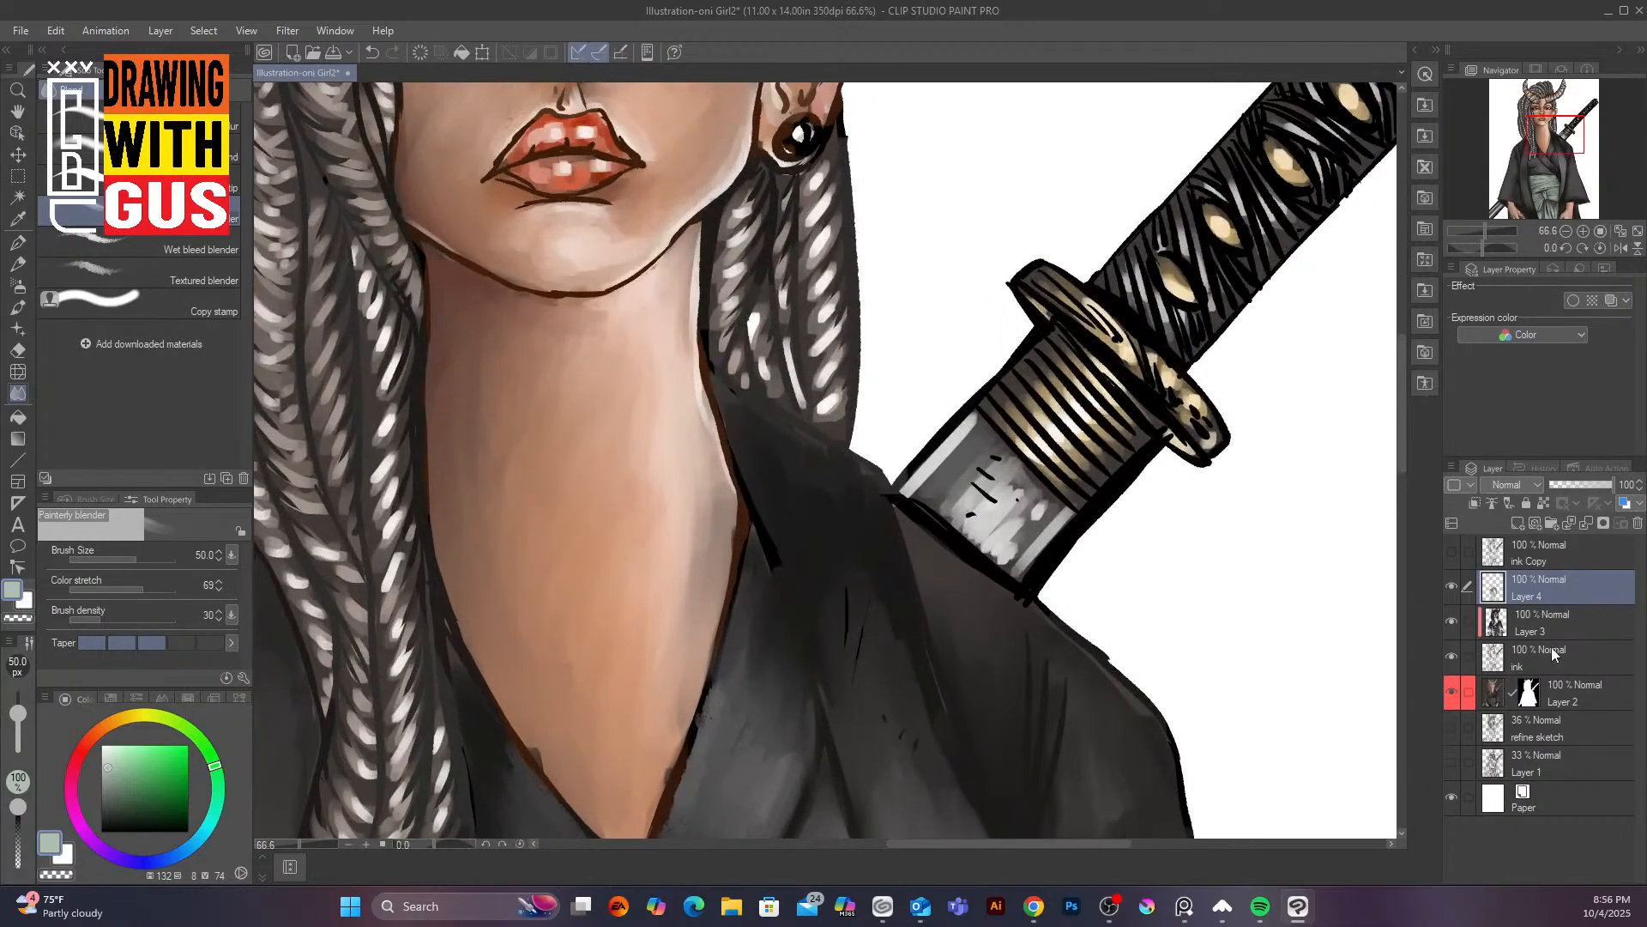
pyautogui.keyDown('alt'); pyautogui.click(759, 364); pyautogui.keyUp('alt')
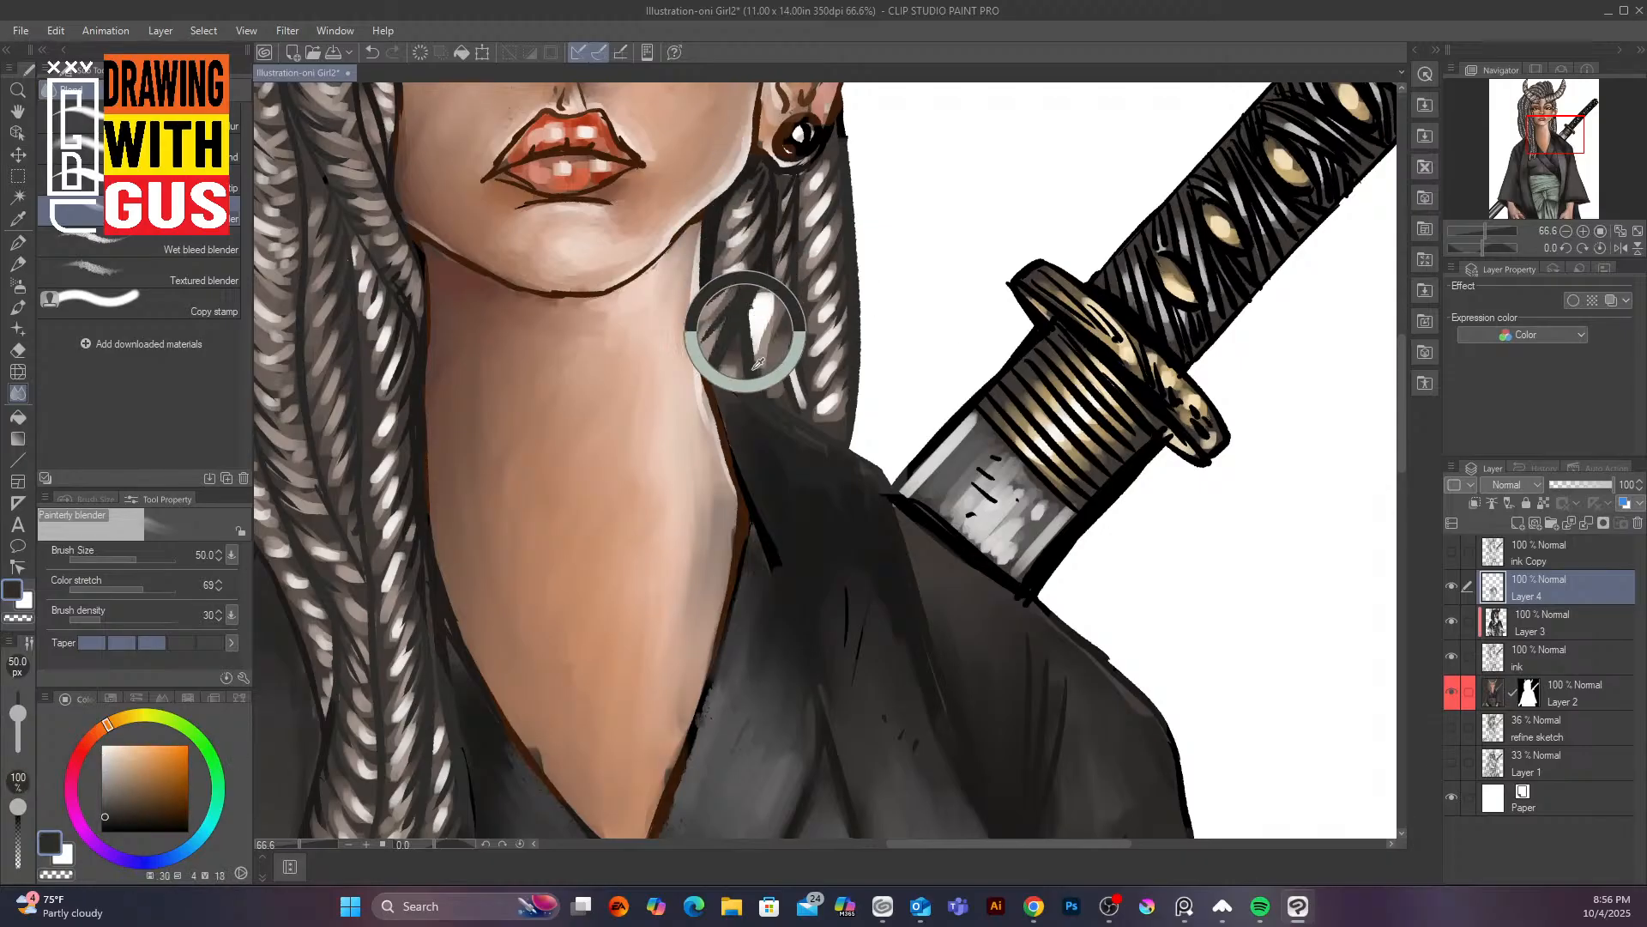
pyautogui.keyDown('alt'); pyautogui.click(820, 506); pyautogui.keyUp('alt')
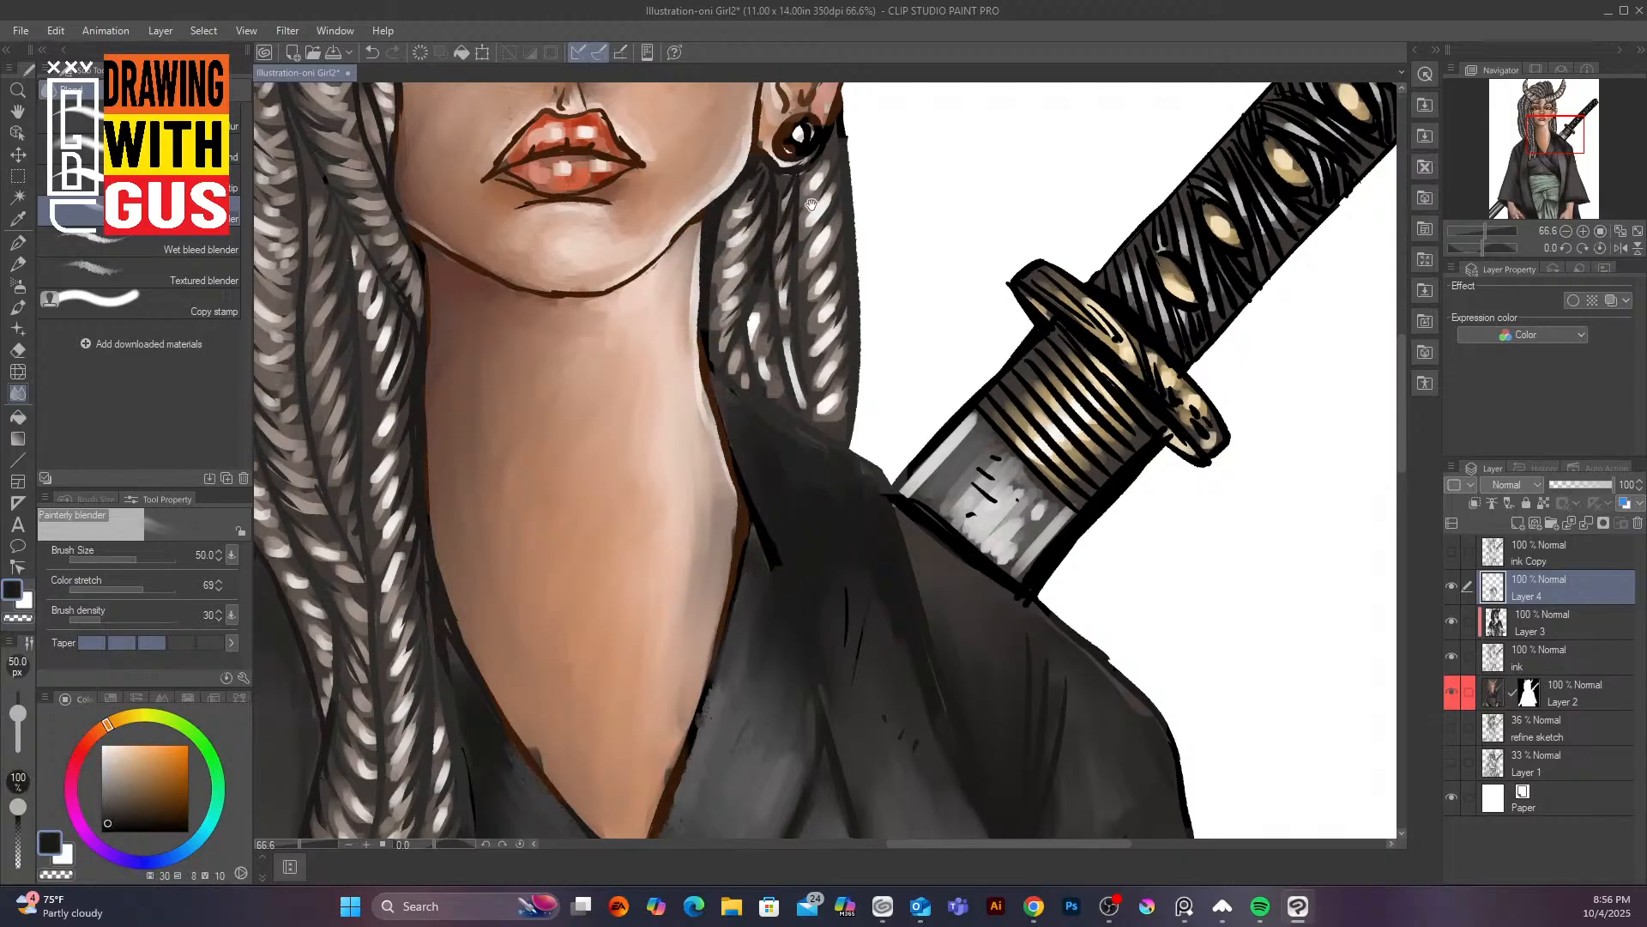
# Sample the iris red, brighten it to a red-orange, and paint both irises with the oil brush at size 12
pyautogui.moveTo(812, 204); pyautogui.dragTo(948, 607)
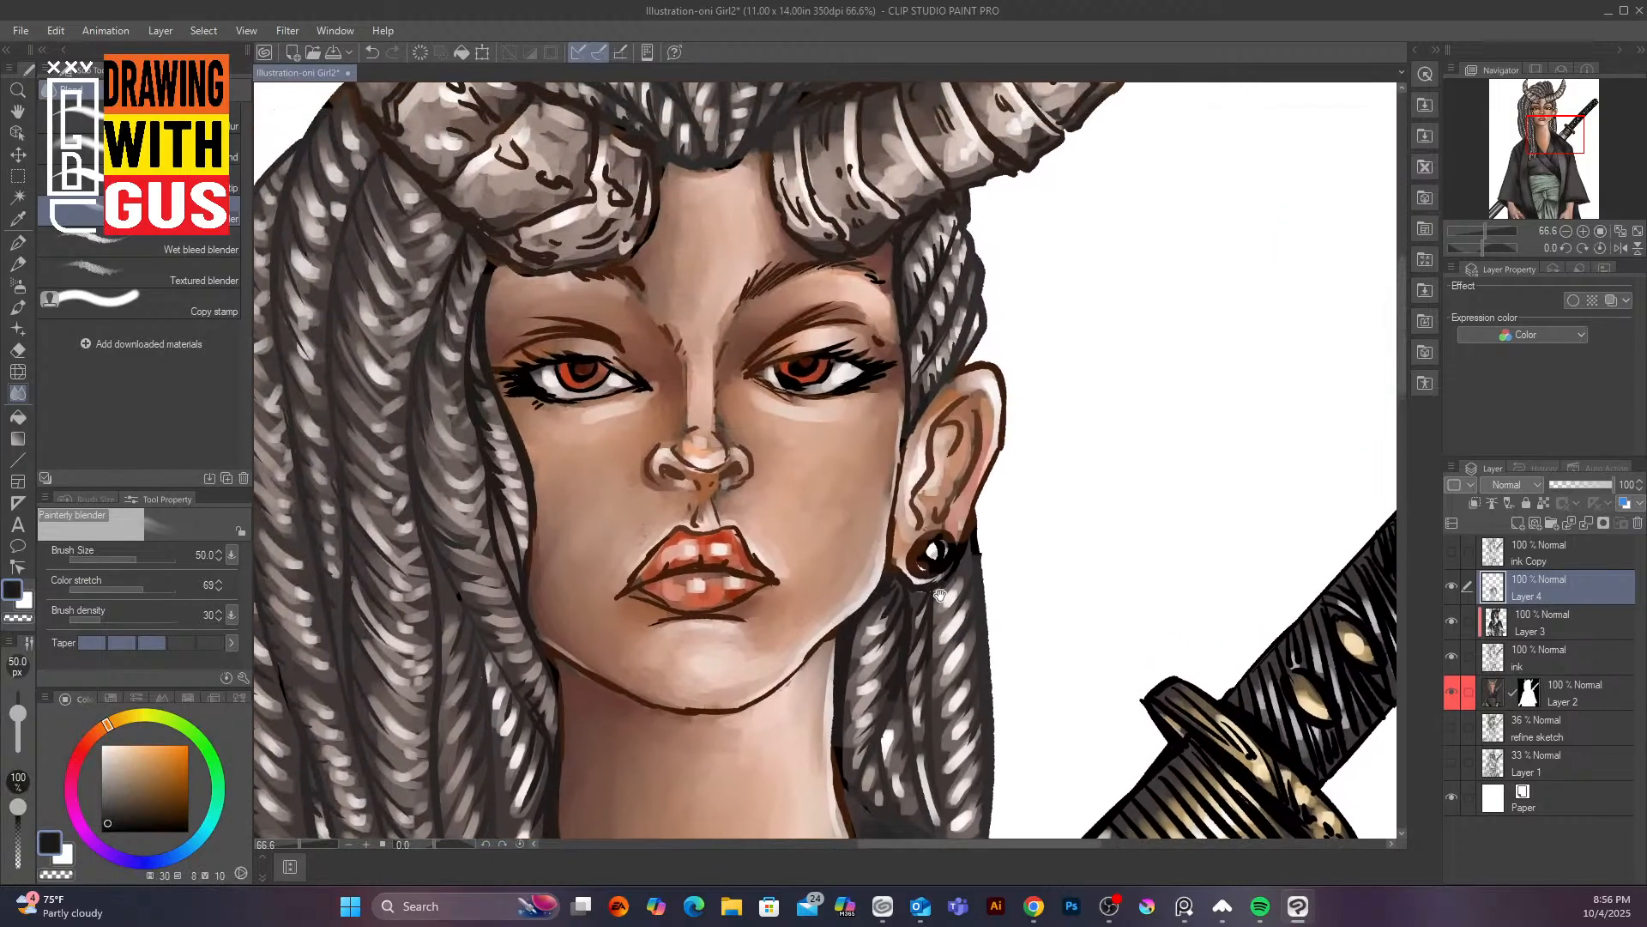
pyautogui.click(18, 310)
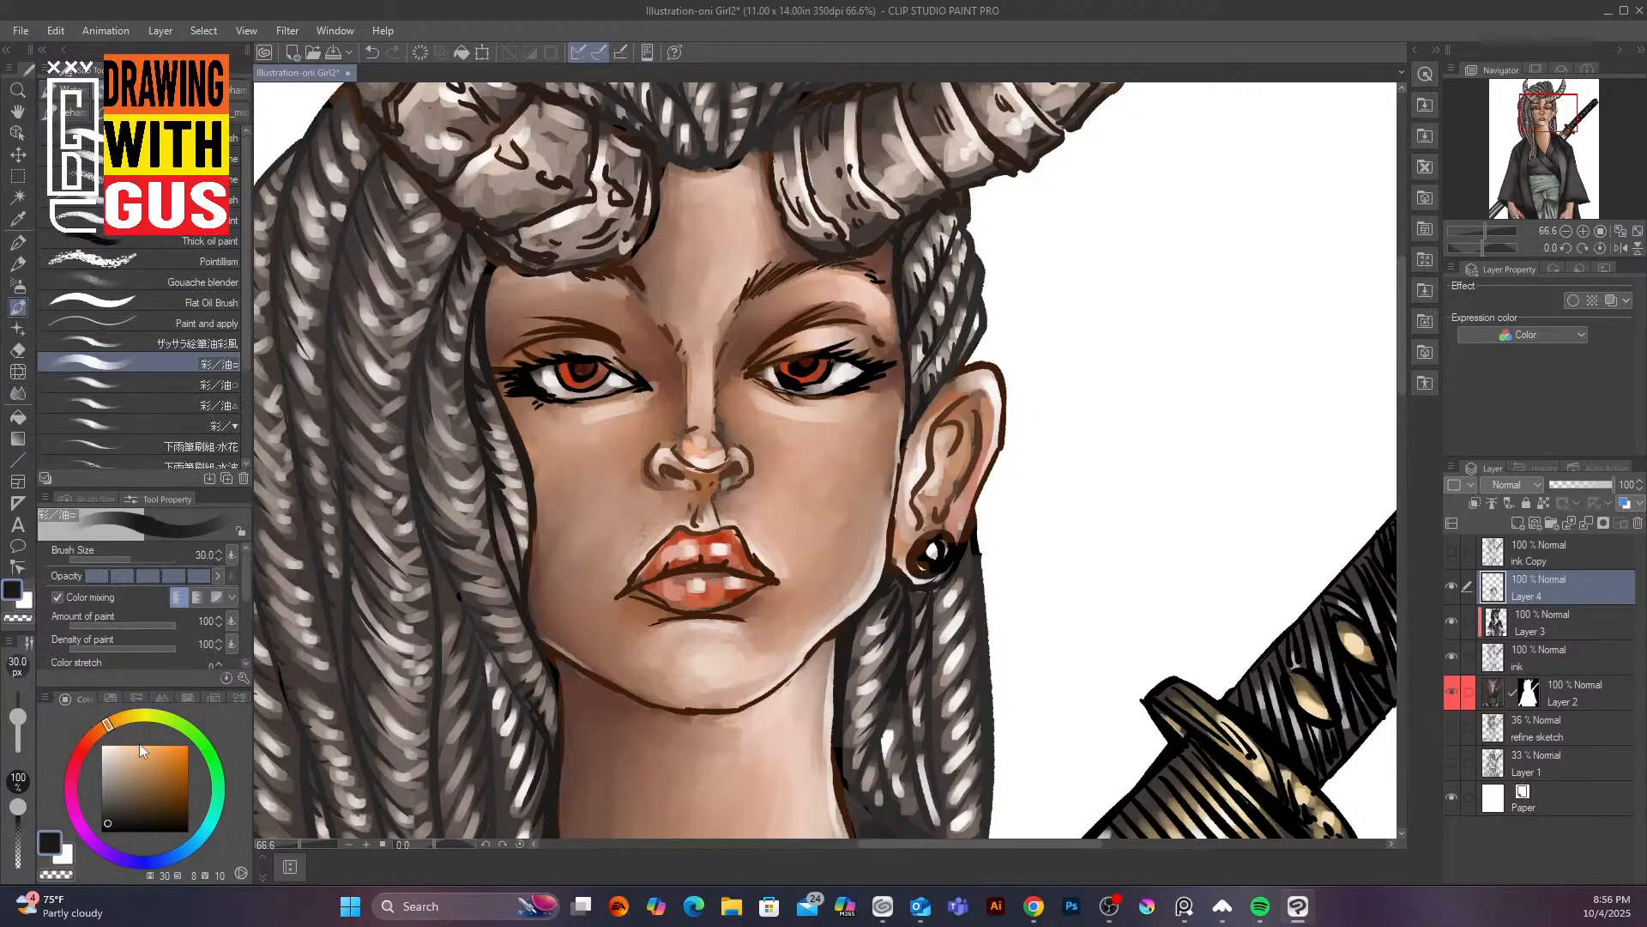
pyautogui.keyDown('alt'); pyautogui.click(822, 367); pyautogui.keyUp('alt')
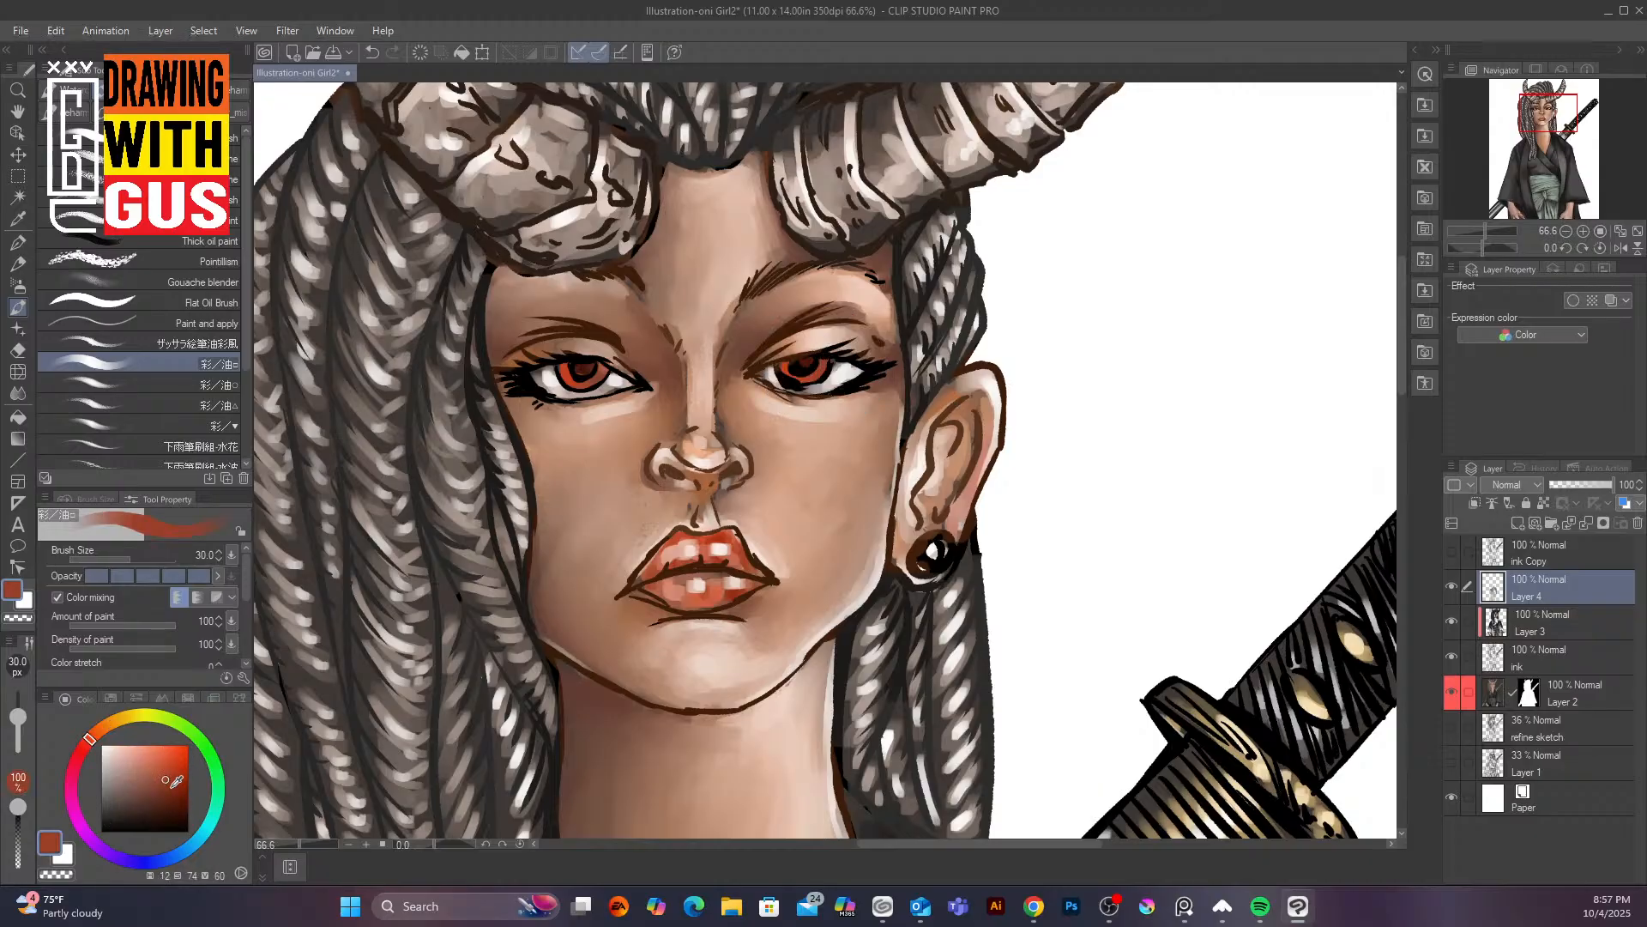
pyautogui.moveTo(176, 781)
pyautogui.mouseDown()
pyautogui.moveTo(187, 800)
pyautogui.moveTo(173, 765)
pyautogui.mouseUp()
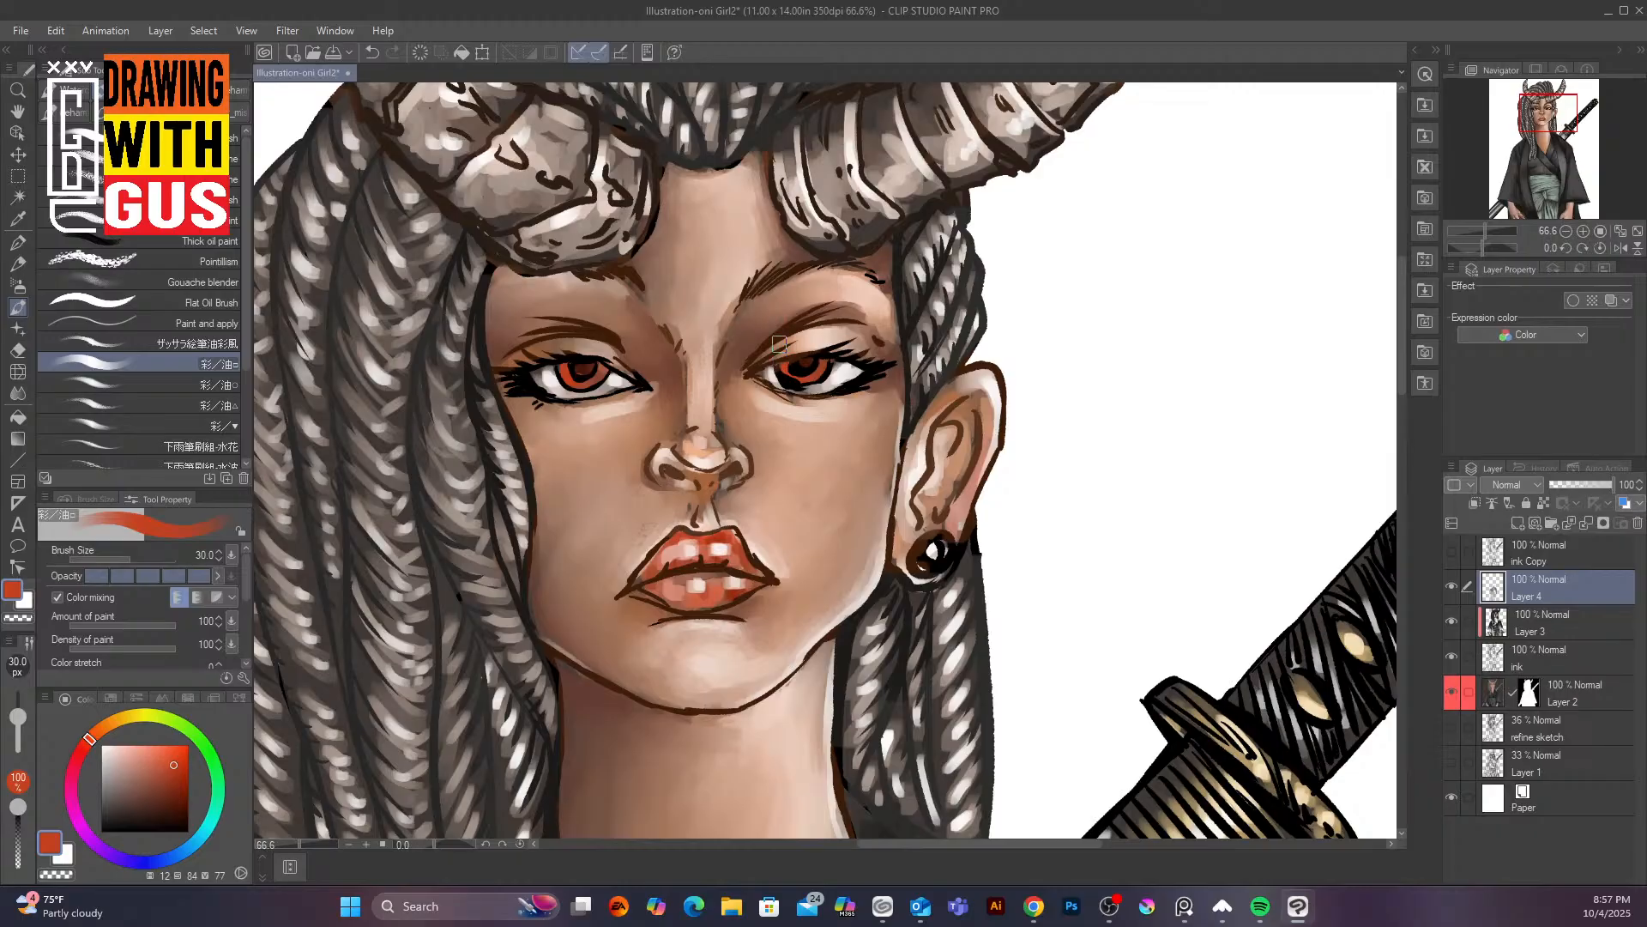
pyautogui.press('[')
pyautogui.press('[')
pyautogui.press('[')
pyautogui.press('[')
pyautogui.press('[')
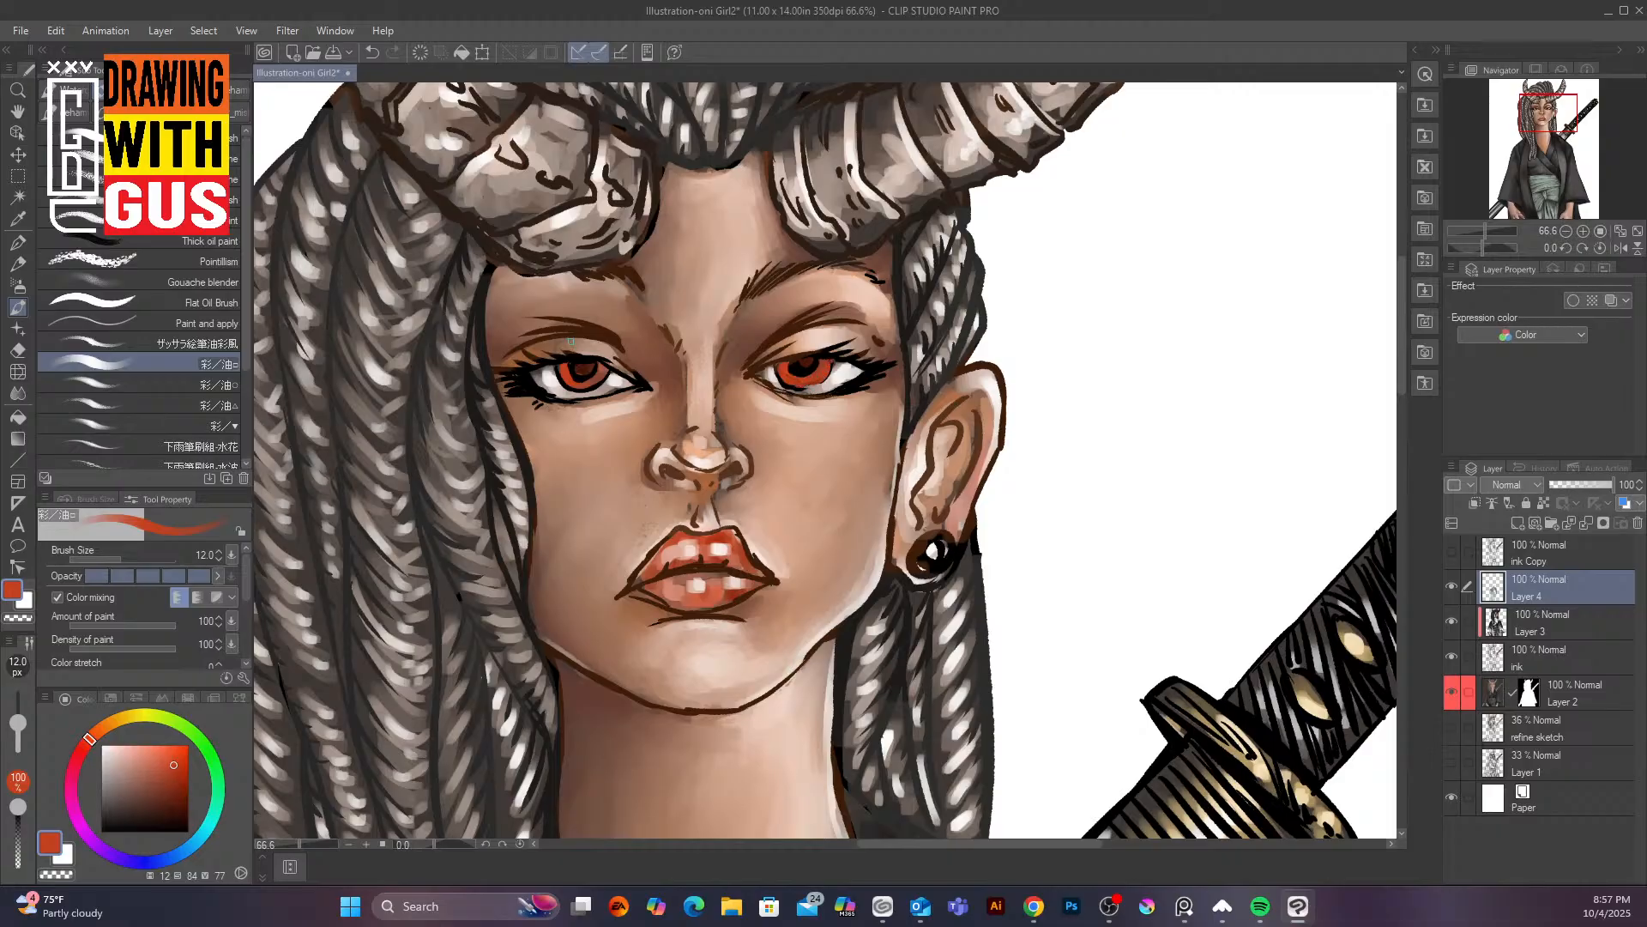
# Shade both irises with progressively darker reds, ending on a near-black, and save the illustration
pyautogui.click(184, 801)
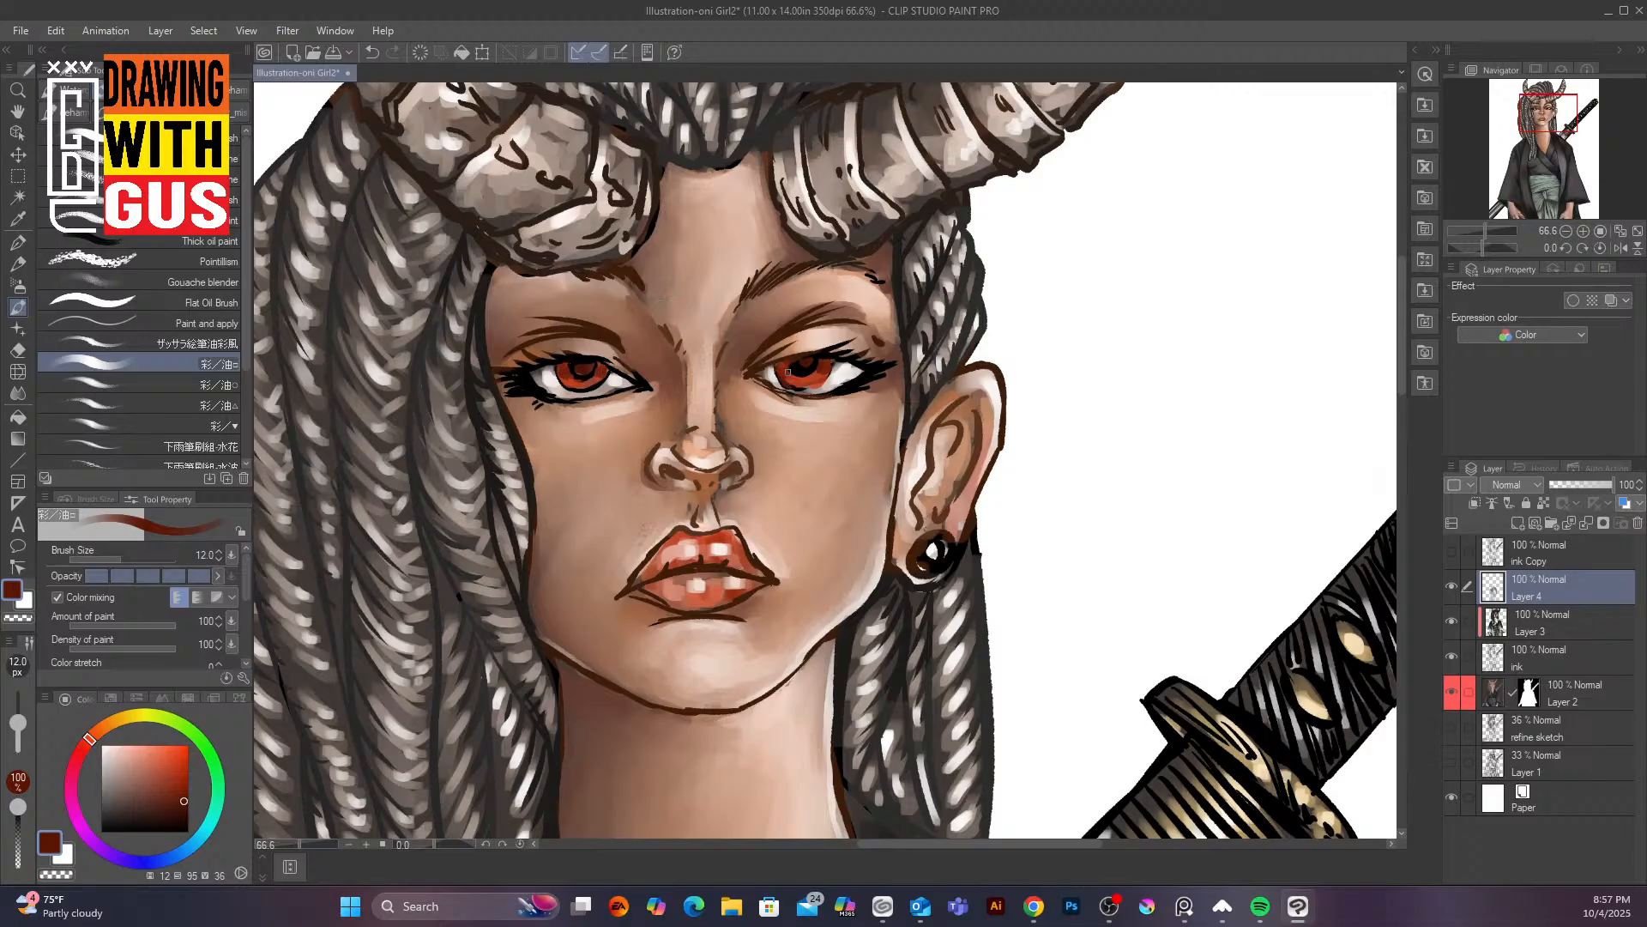
pyautogui.click(187, 815)
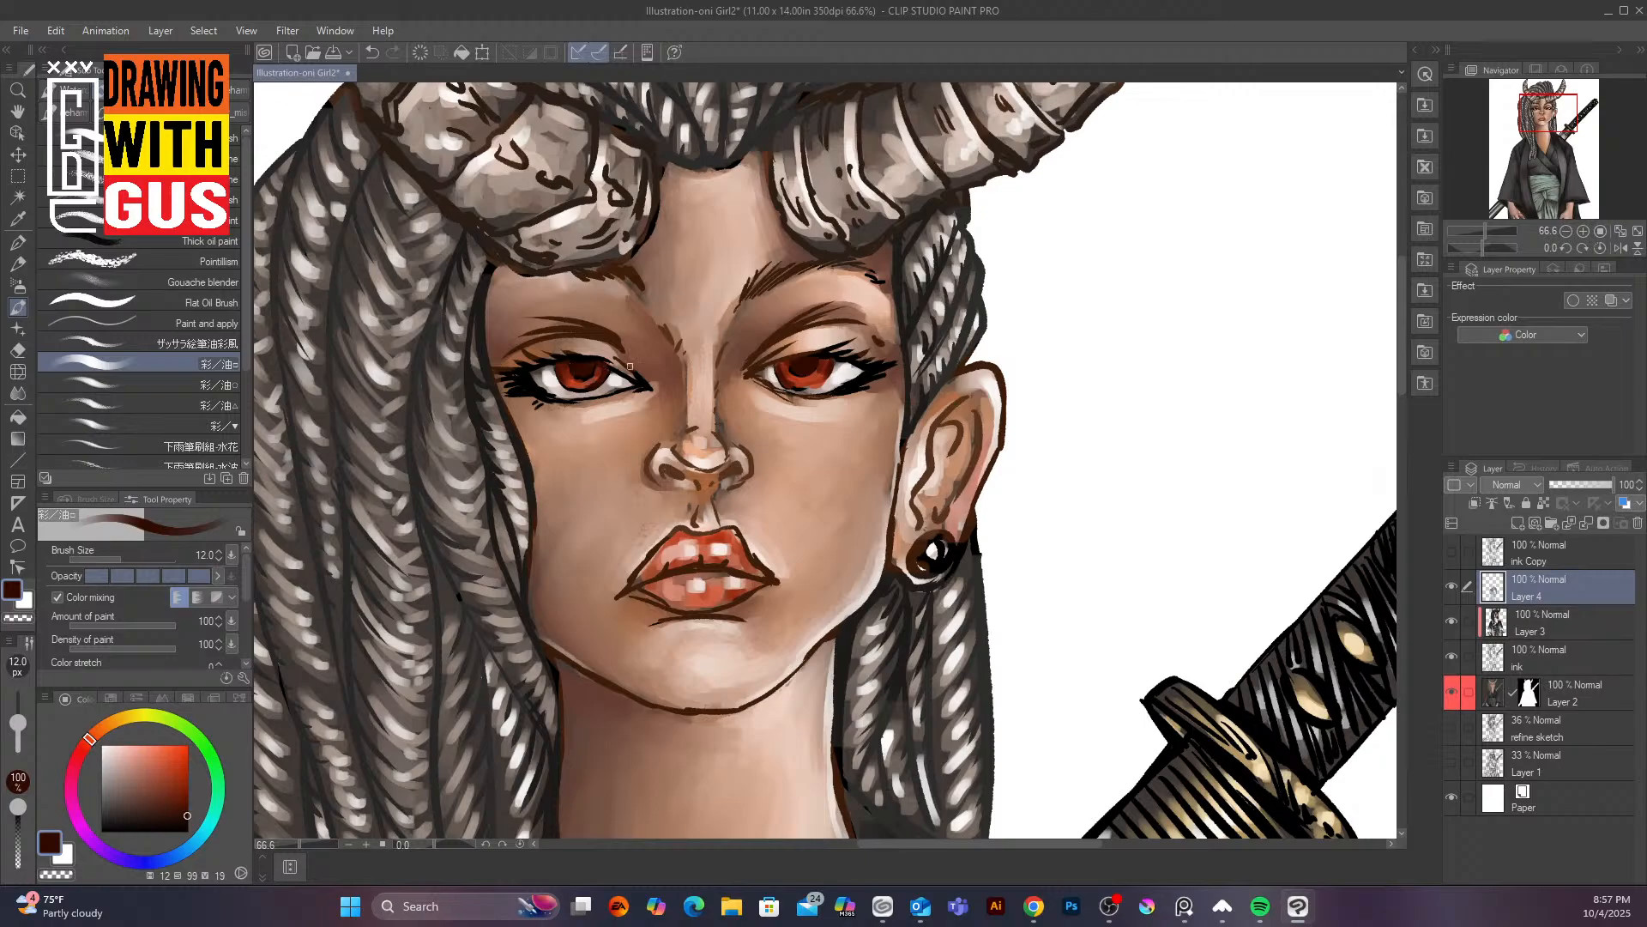
pyautogui.click(188, 828)
pyautogui.hotkey('ctrl', 's')
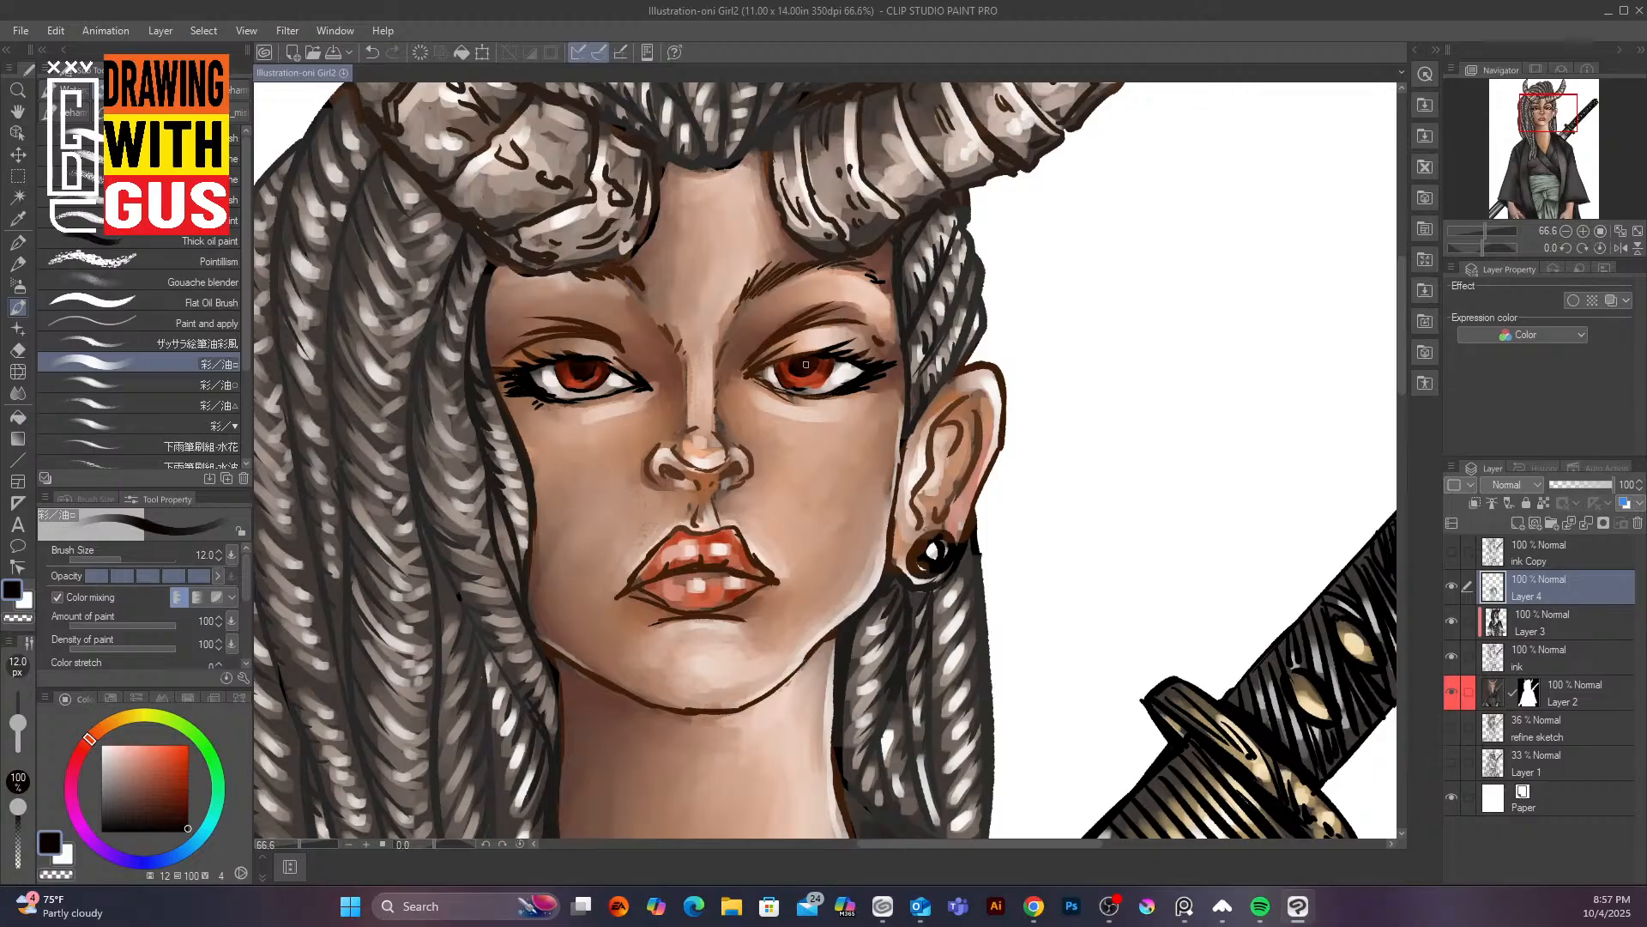
# Darken the right eye's pupil area with near-black, and paint vivid red-orange highlights in the irises
pyautogui.moveTo(783, 374); pyautogui.dragTo(811, 354)
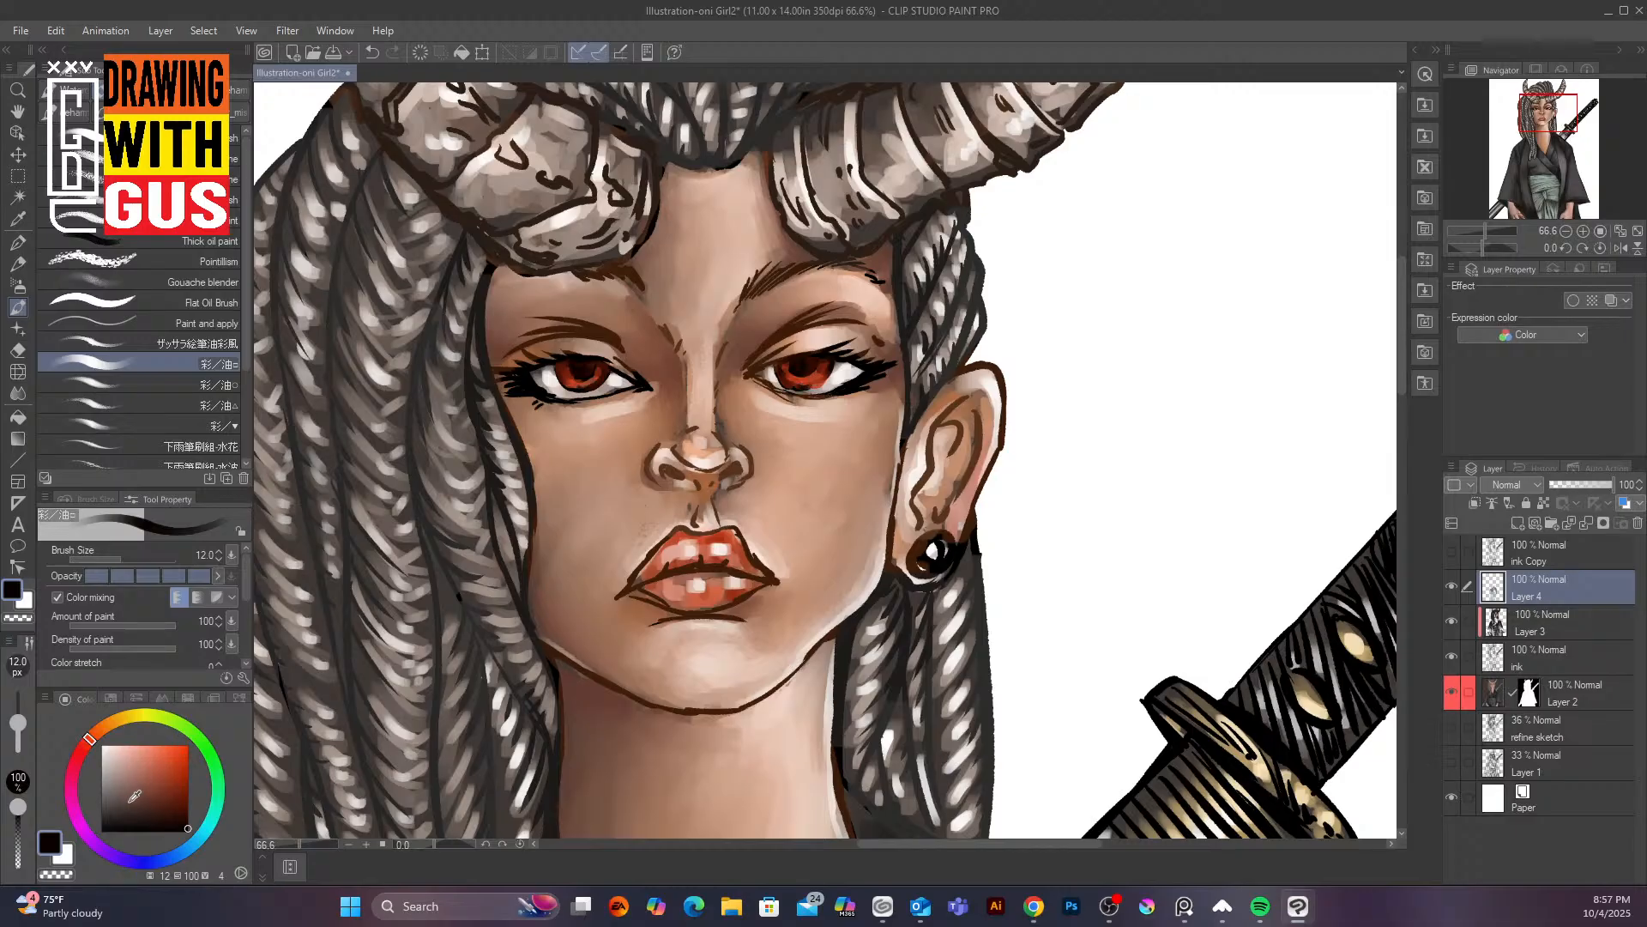
pyautogui.click(184, 750)
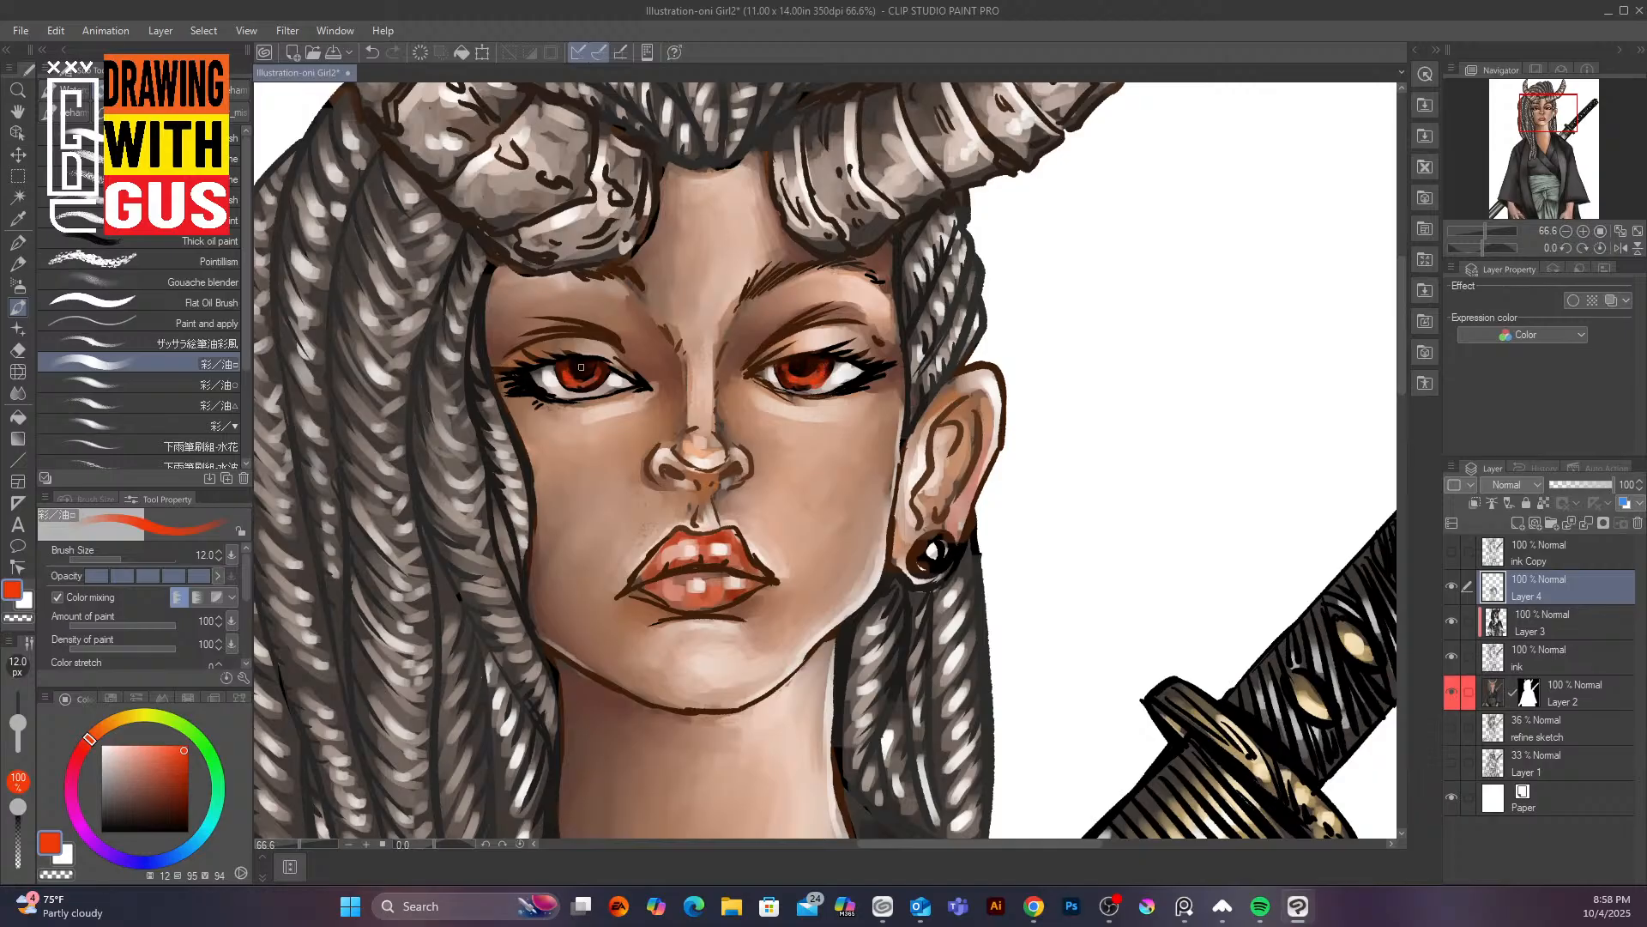
# Paint small pale pink highlights in both red irises on Layer 4
pyautogui.click(119, 746)
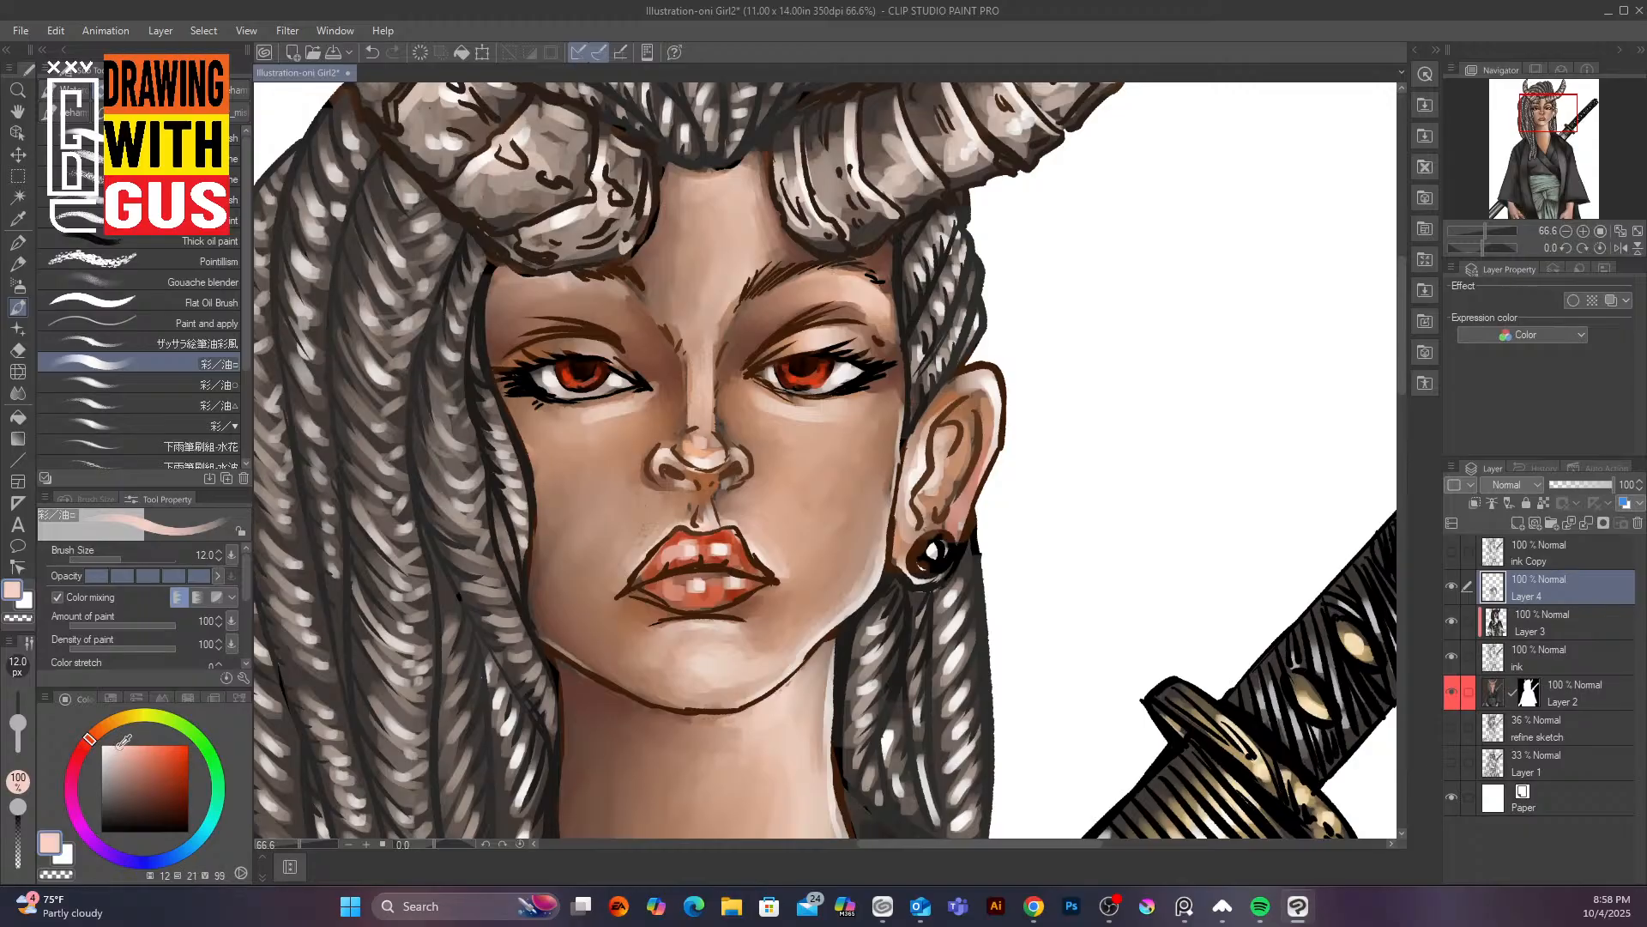
pyautogui.click(117, 740)
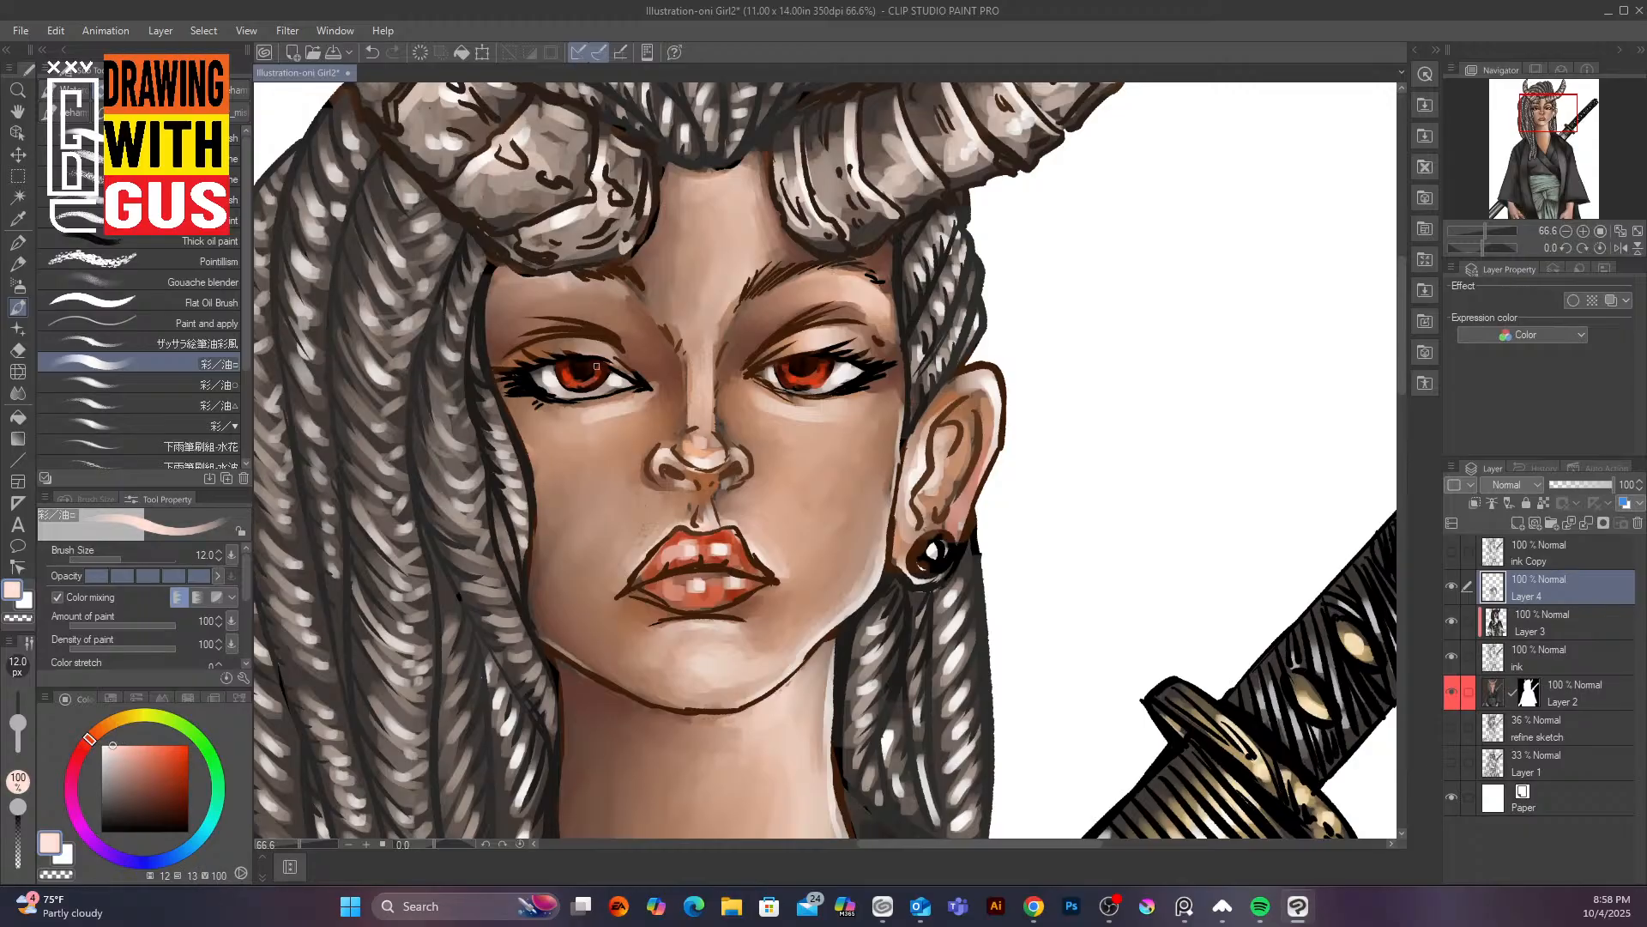
pyautogui.moveTo(596, 366); pyautogui.dragTo(593, 370)
pyautogui.moveTo(792, 369); pyautogui.dragTo(795, 369)
# Shade the outer edges of the upper and lower lips in dark red and deepen the mouth line with a near-black red
pyautogui.scroll(-3, 1322, 476)
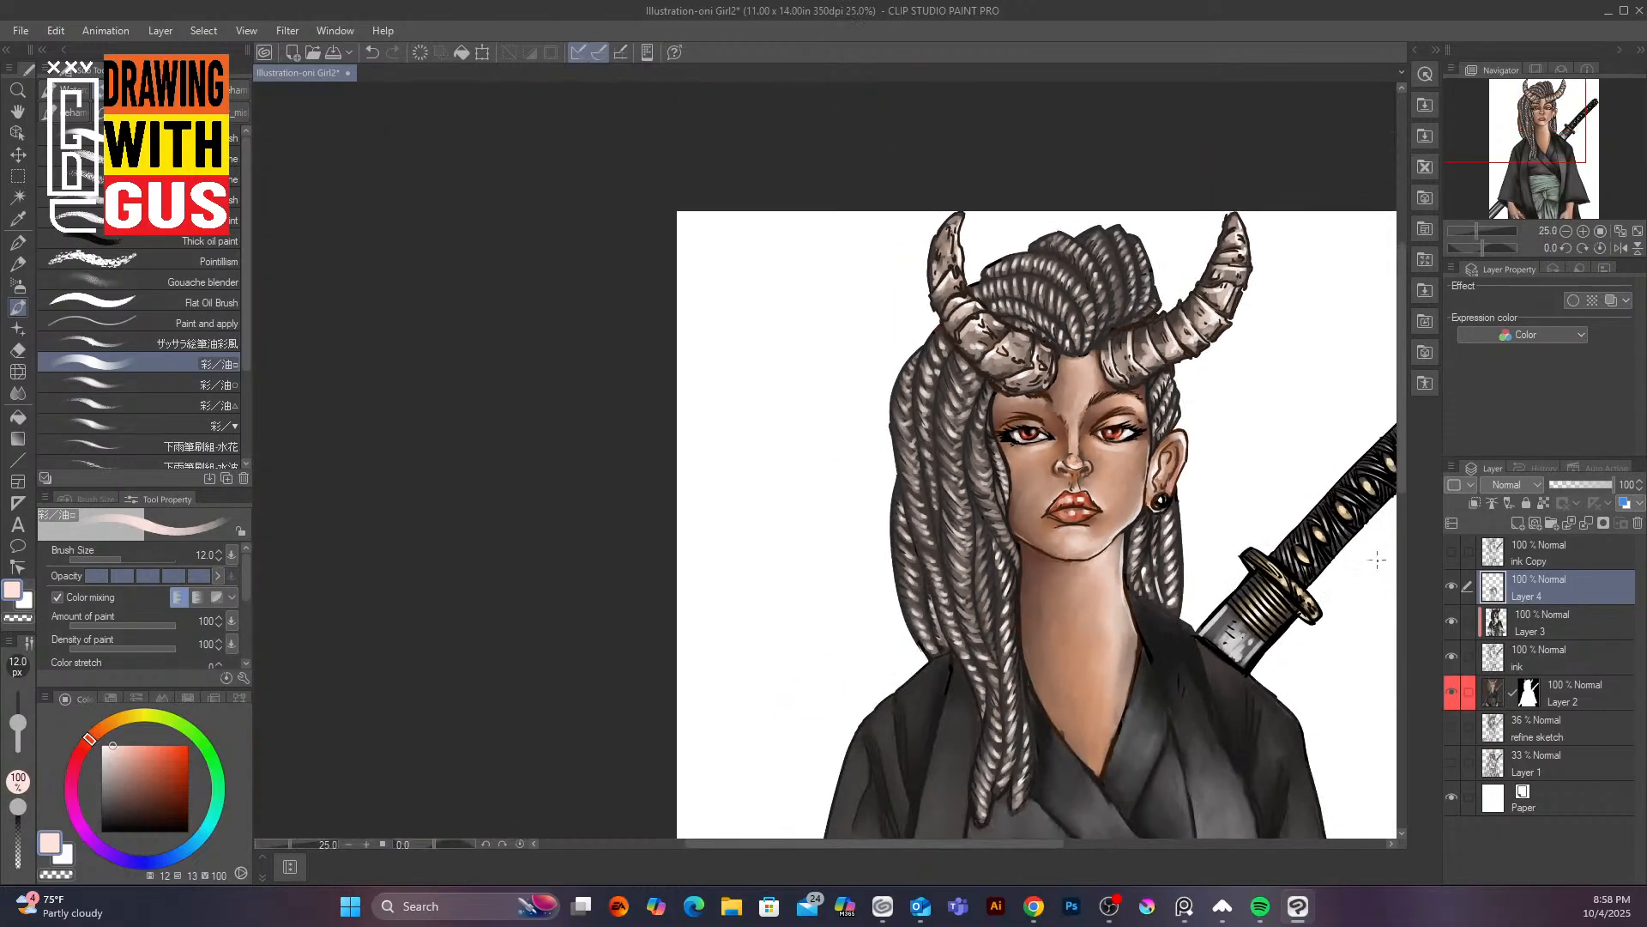
pyautogui.scroll(5, 1220, 513)
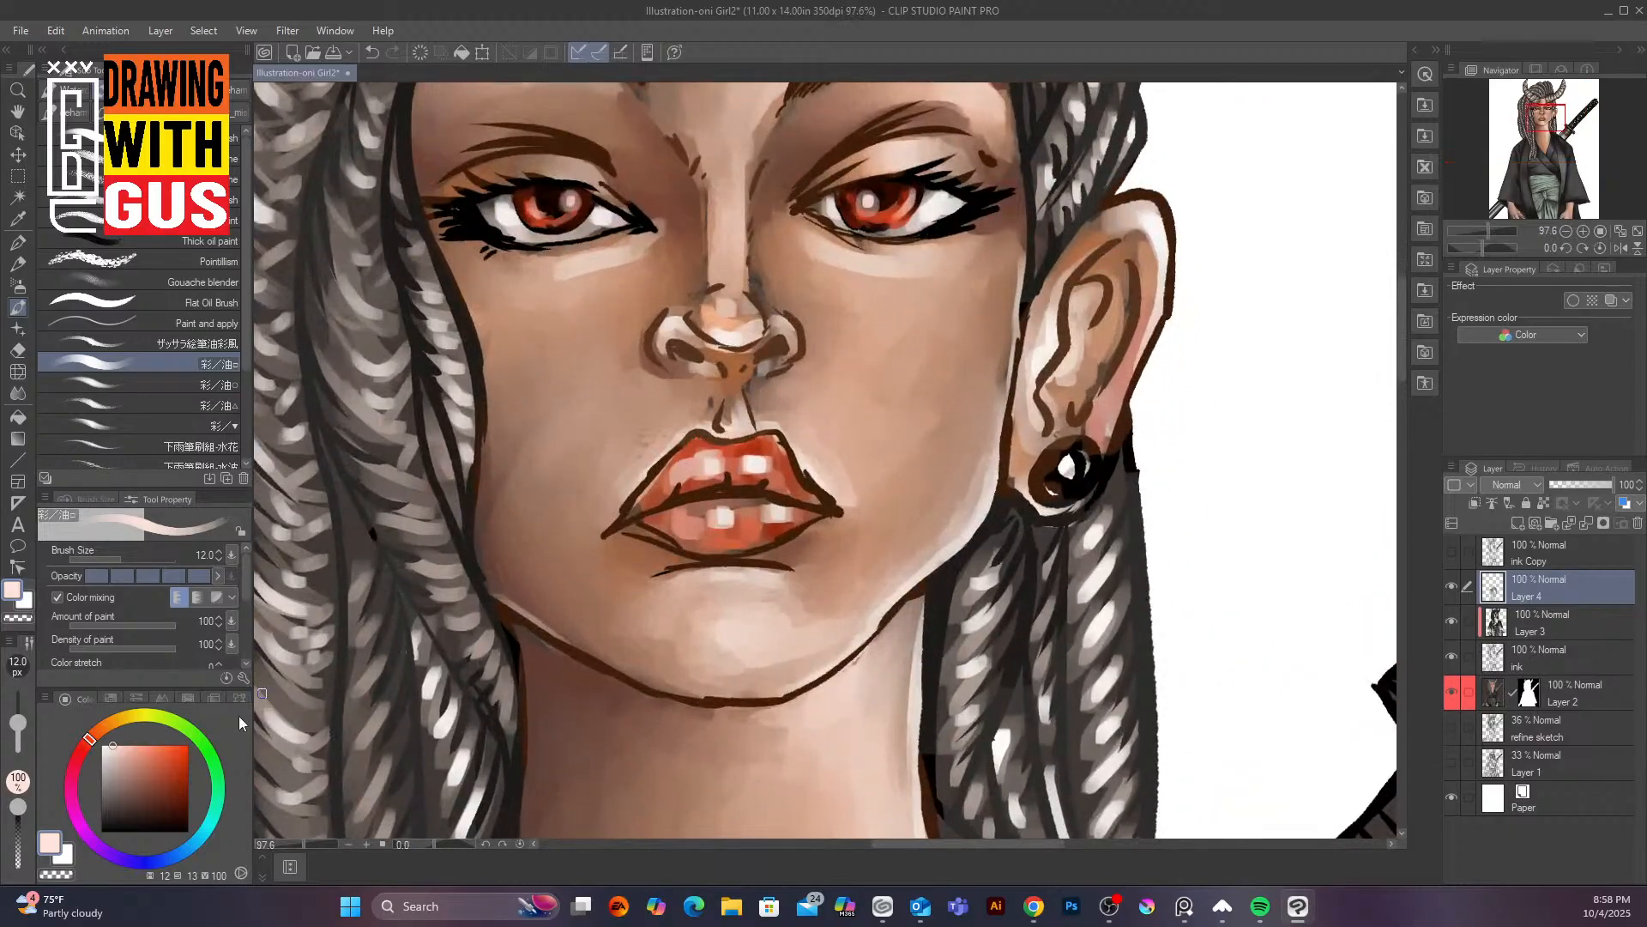
pyautogui.keyDown('alt'); pyautogui.click(706, 432); pyautogui.keyUp('alt')
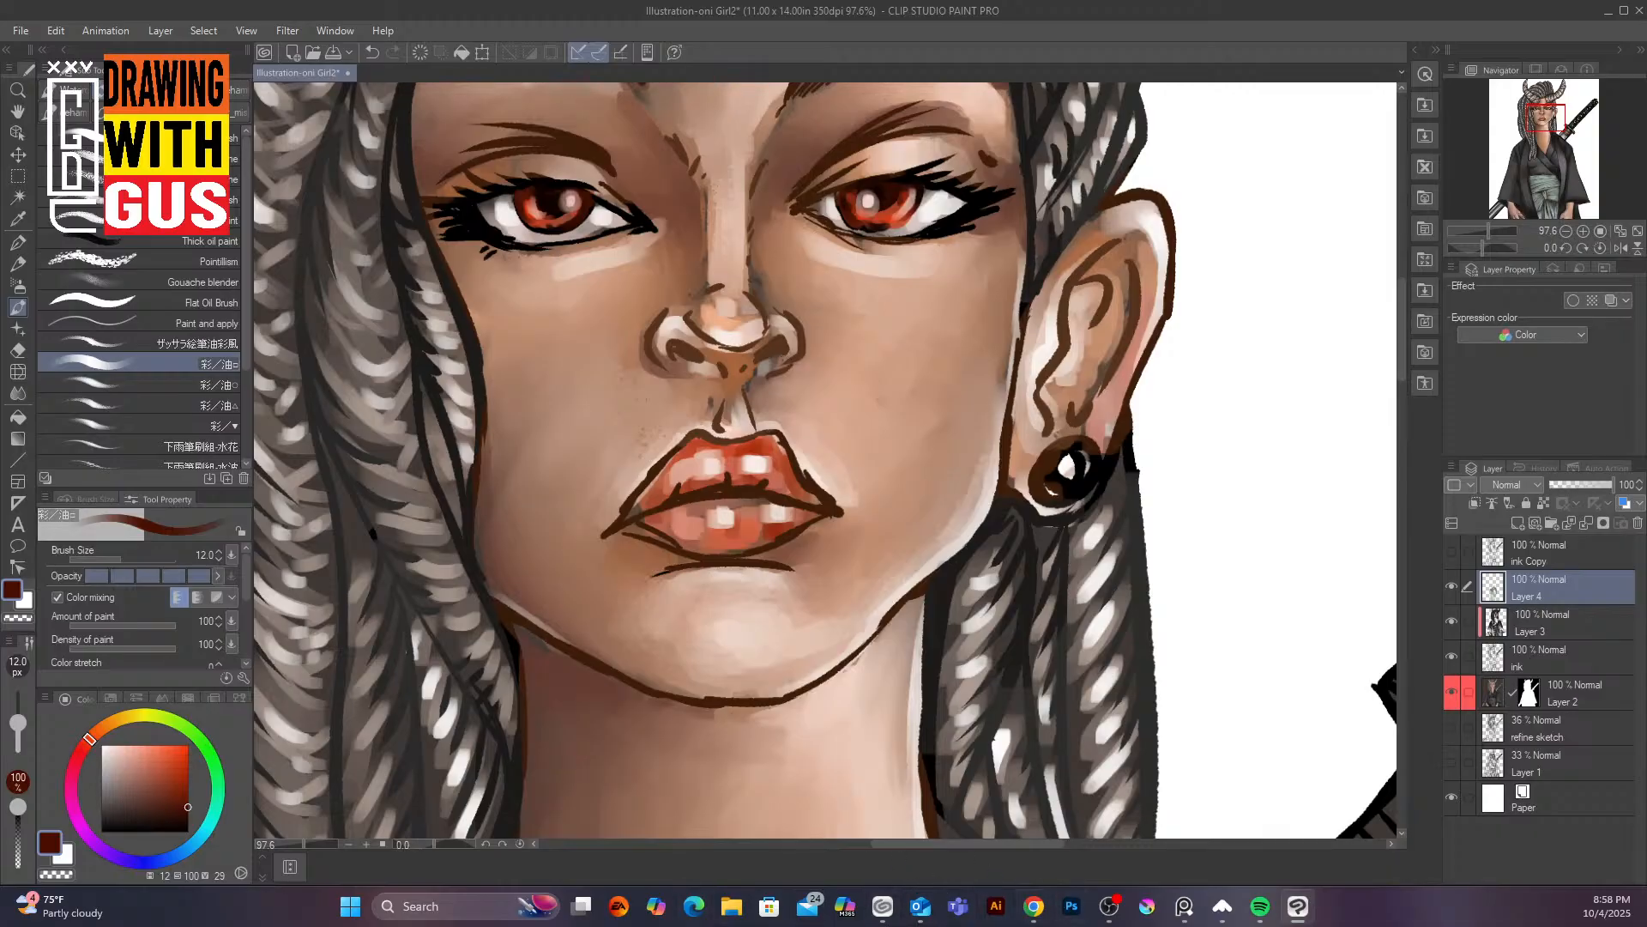
pyautogui.hotkey('alt', 'Tab')
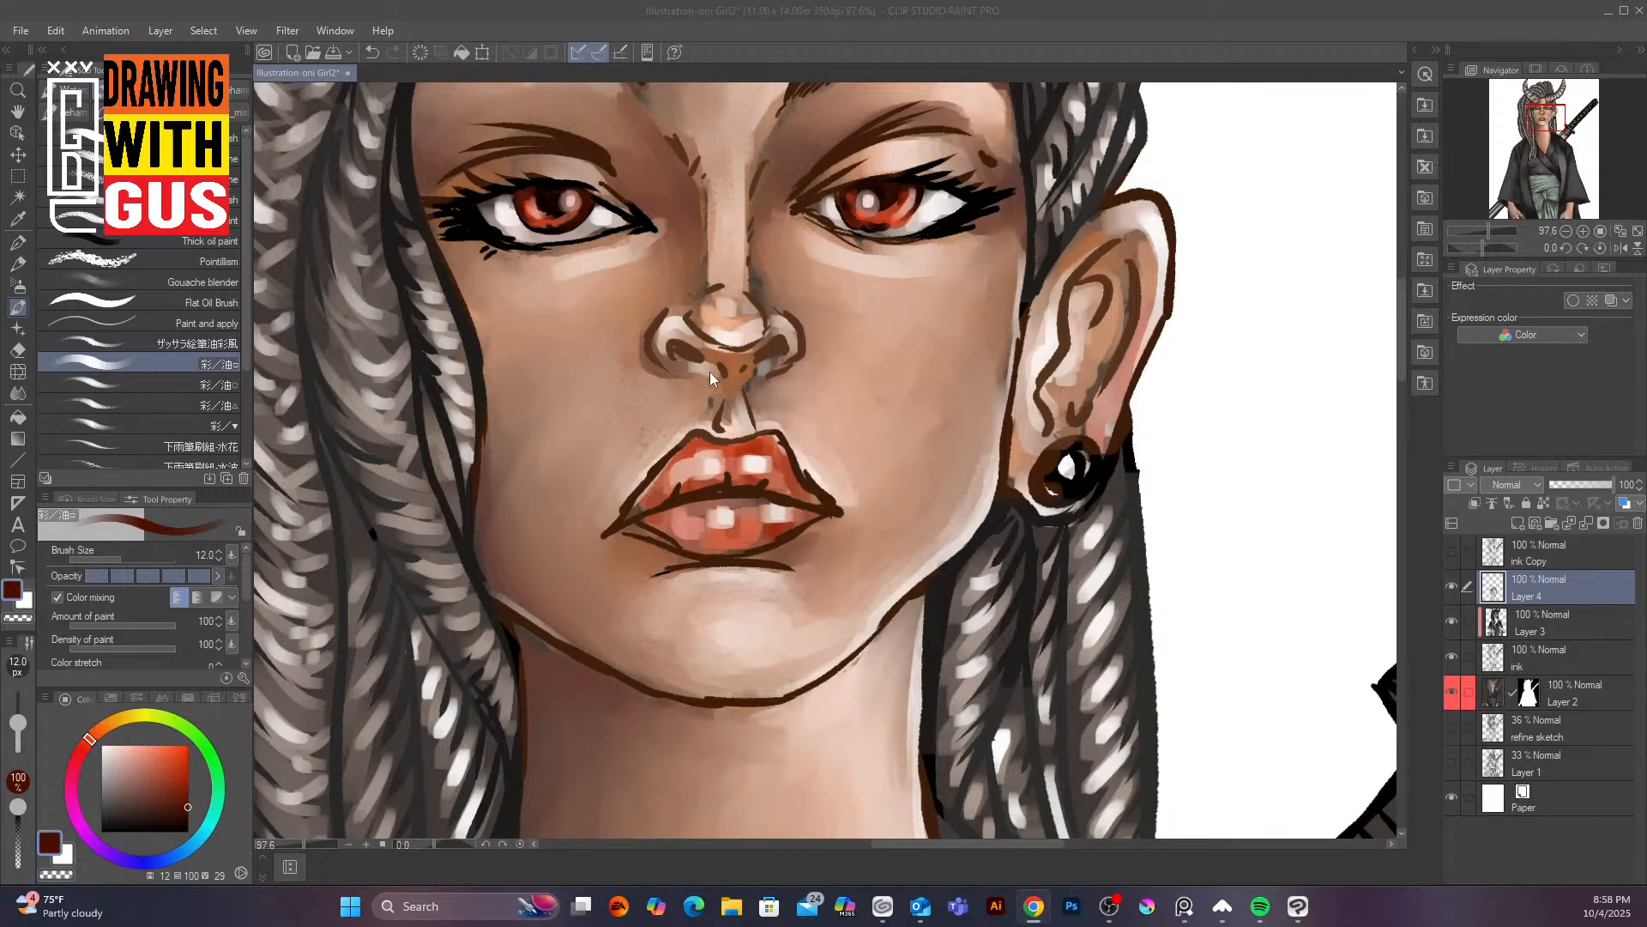
pyautogui.click(689, 454)
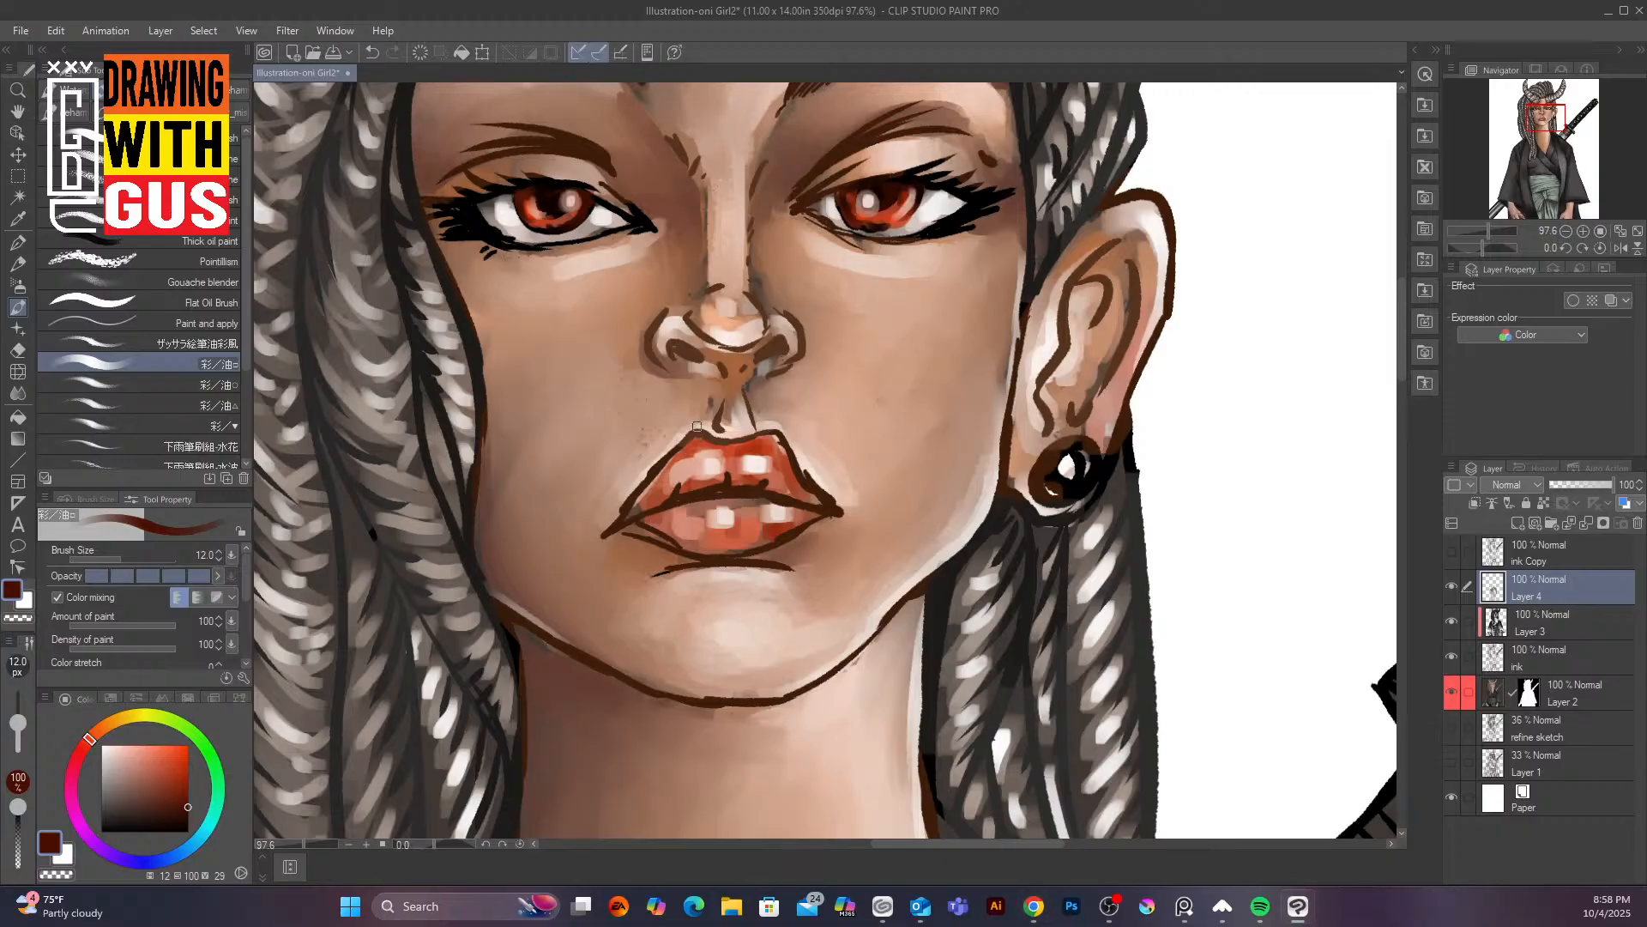
pyautogui.click(182, 796)
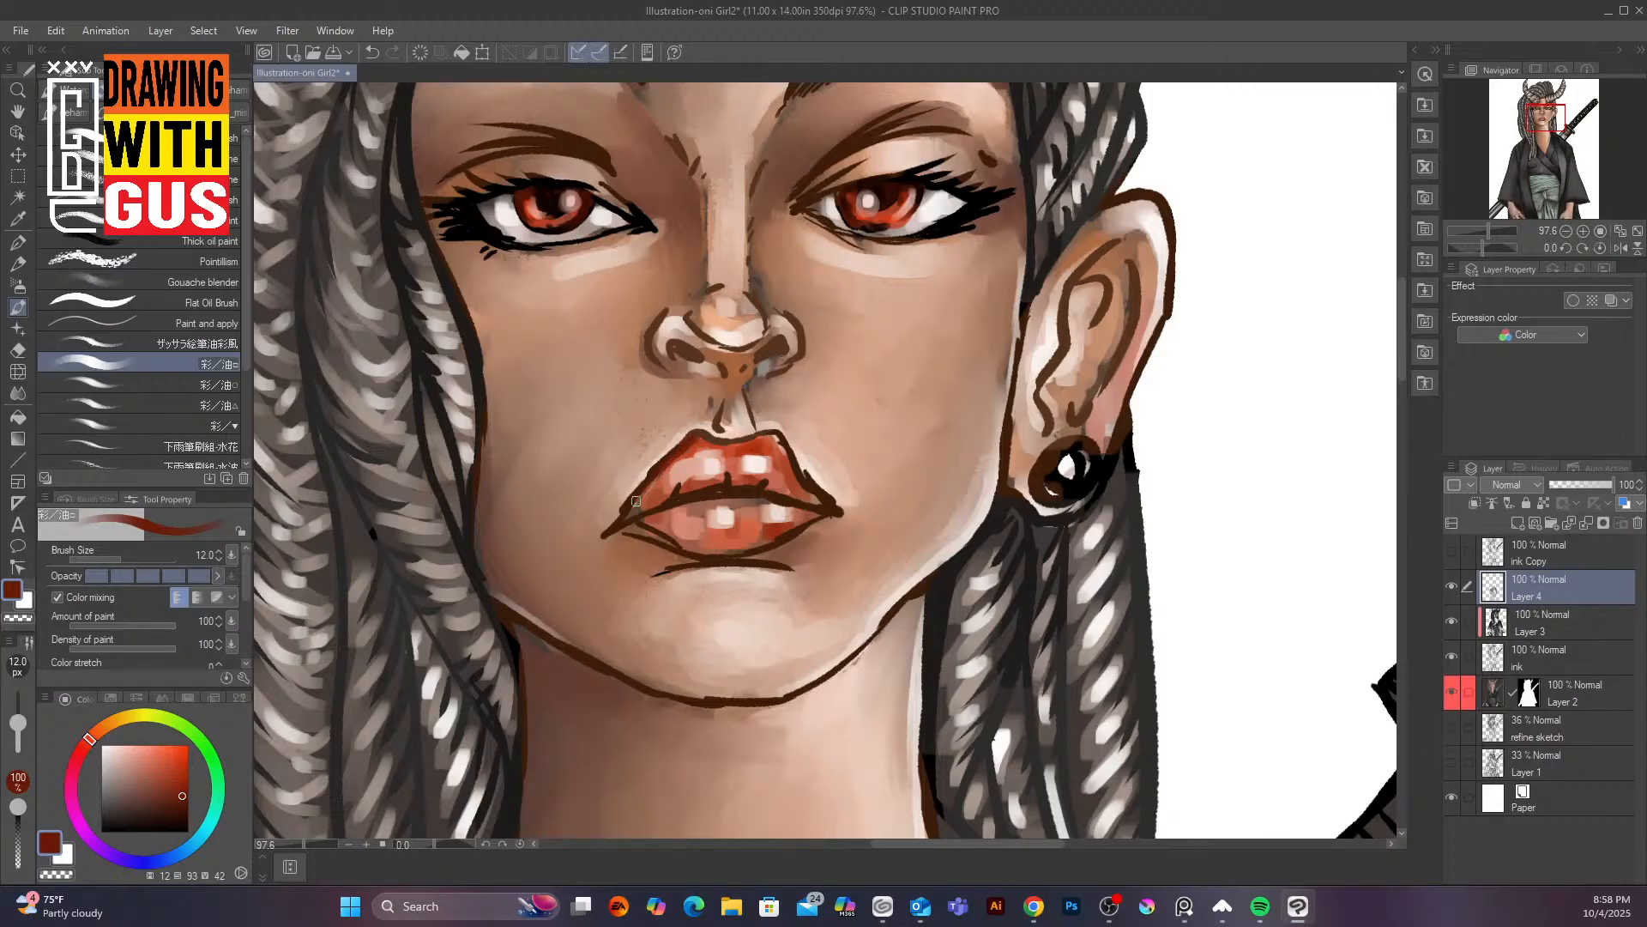
pyautogui.moveTo(631, 499)
pyautogui.mouseDown()
pyautogui.moveTo(648, 491)
pyautogui.moveTo(647, 506)
pyautogui.moveTo(708, 436)
pyautogui.moveTo(782, 453)
pyautogui.moveTo(713, 446)
pyautogui.mouseUp()
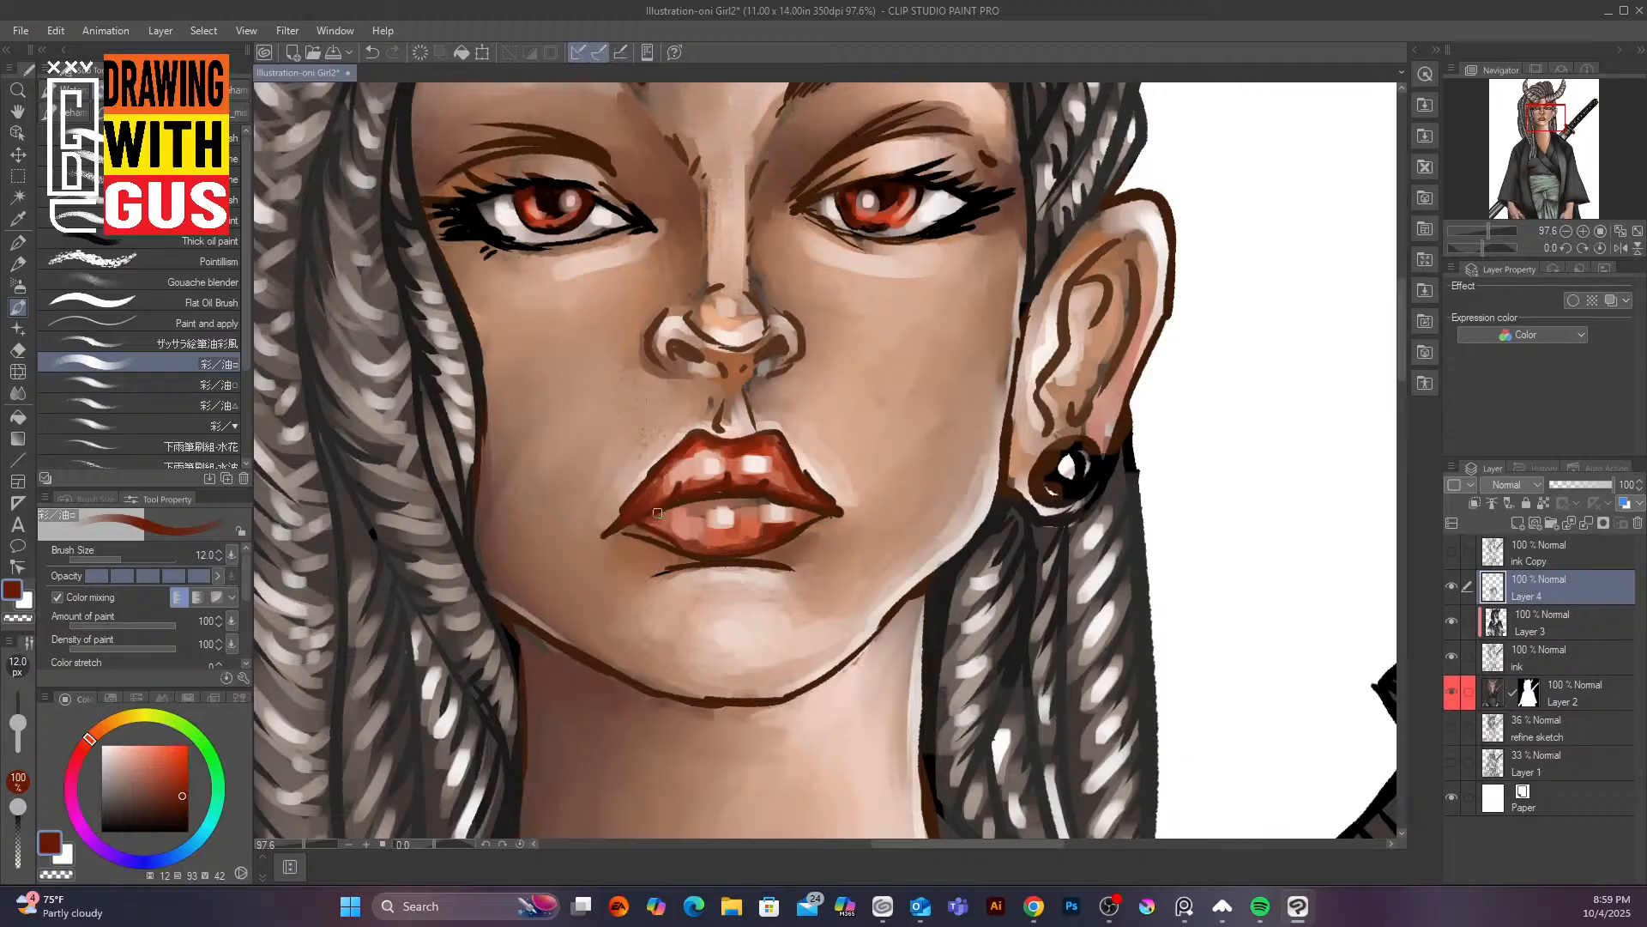
pyautogui.moveTo(642, 522); pyautogui.dragTo(717, 542)
pyautogui.click(186, 812)
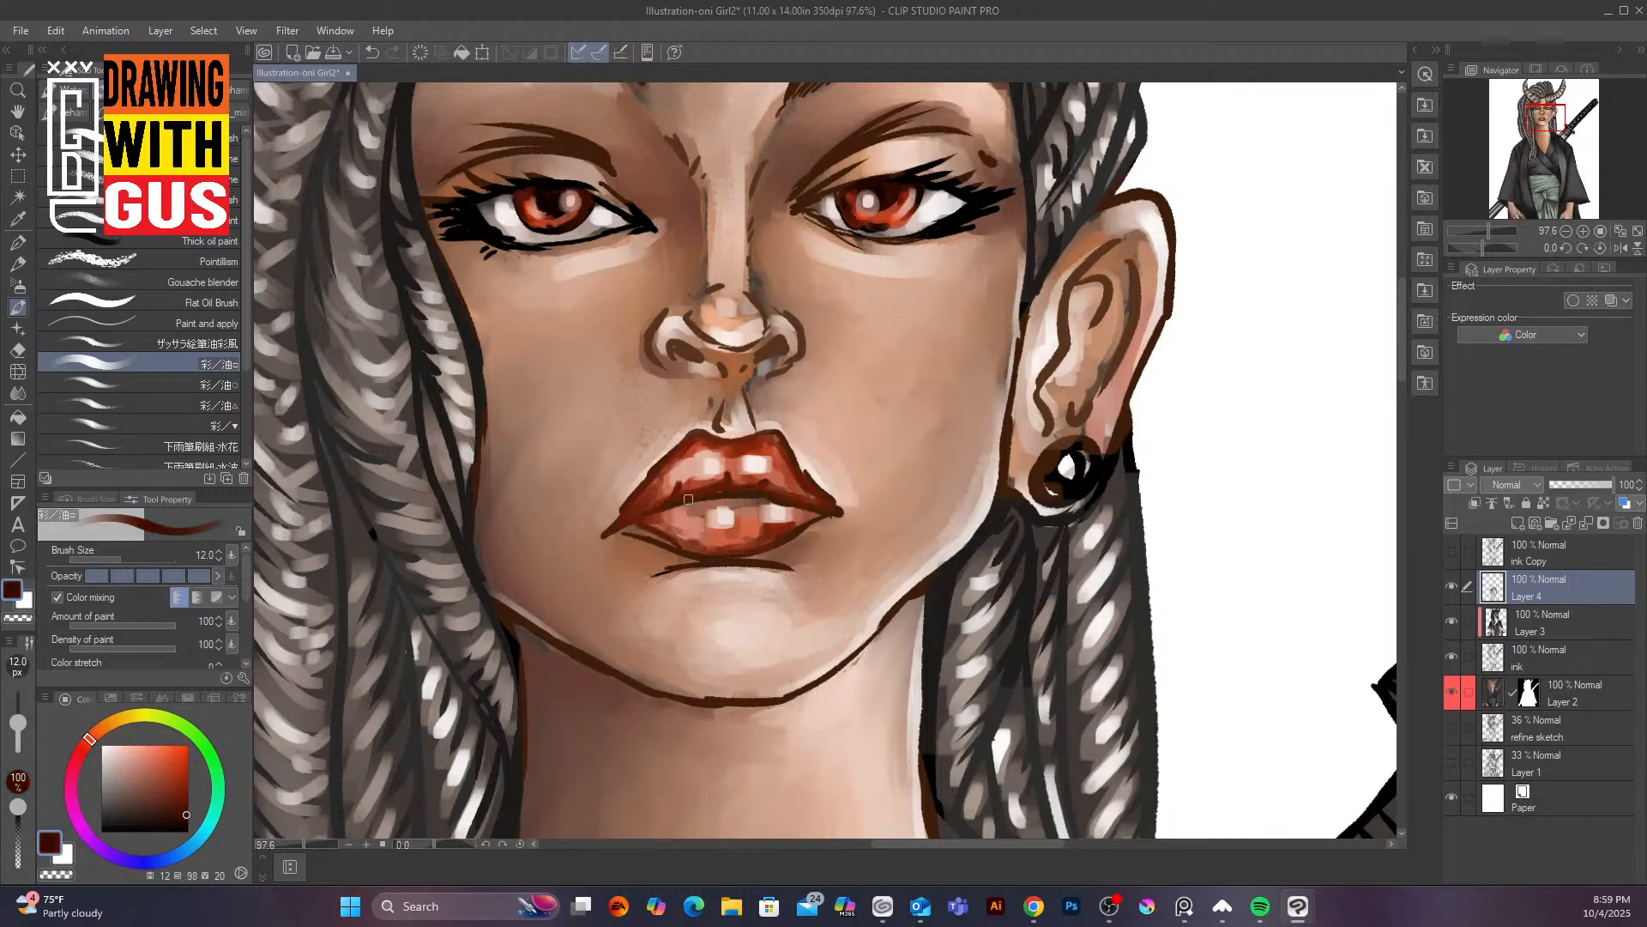
pyautogui.click(187, 818)
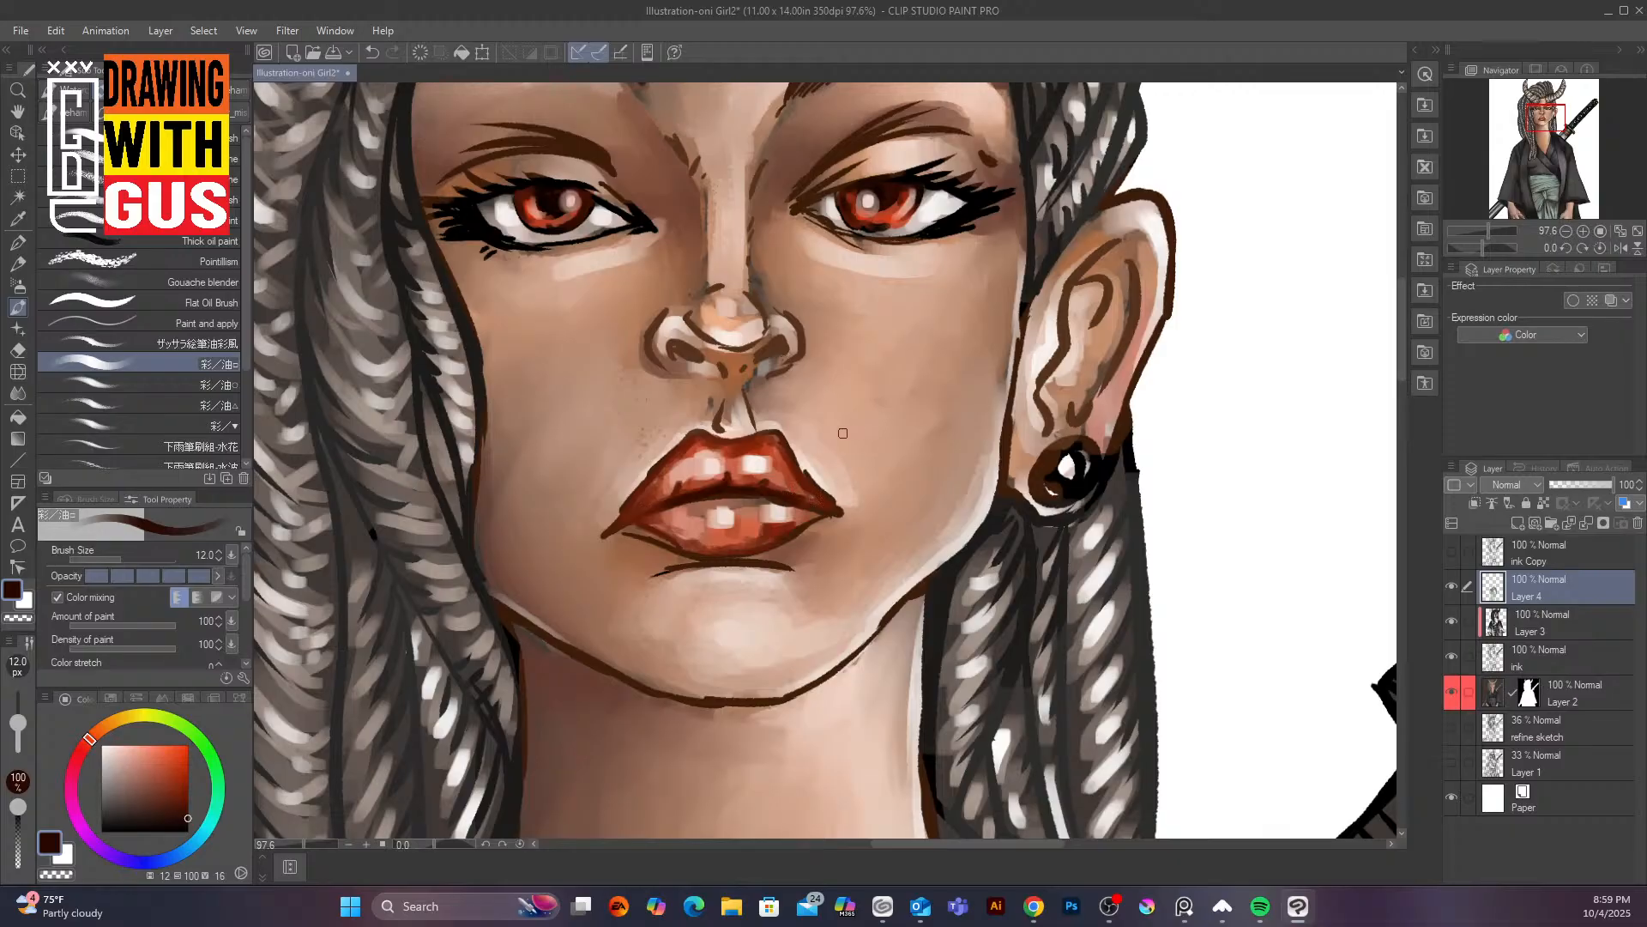
# Paint saturated red midtones over both lips and cover their white highlight patches with a lighter coral
pyautogui.click(182, 769)
pyautogui.click(172, 763)
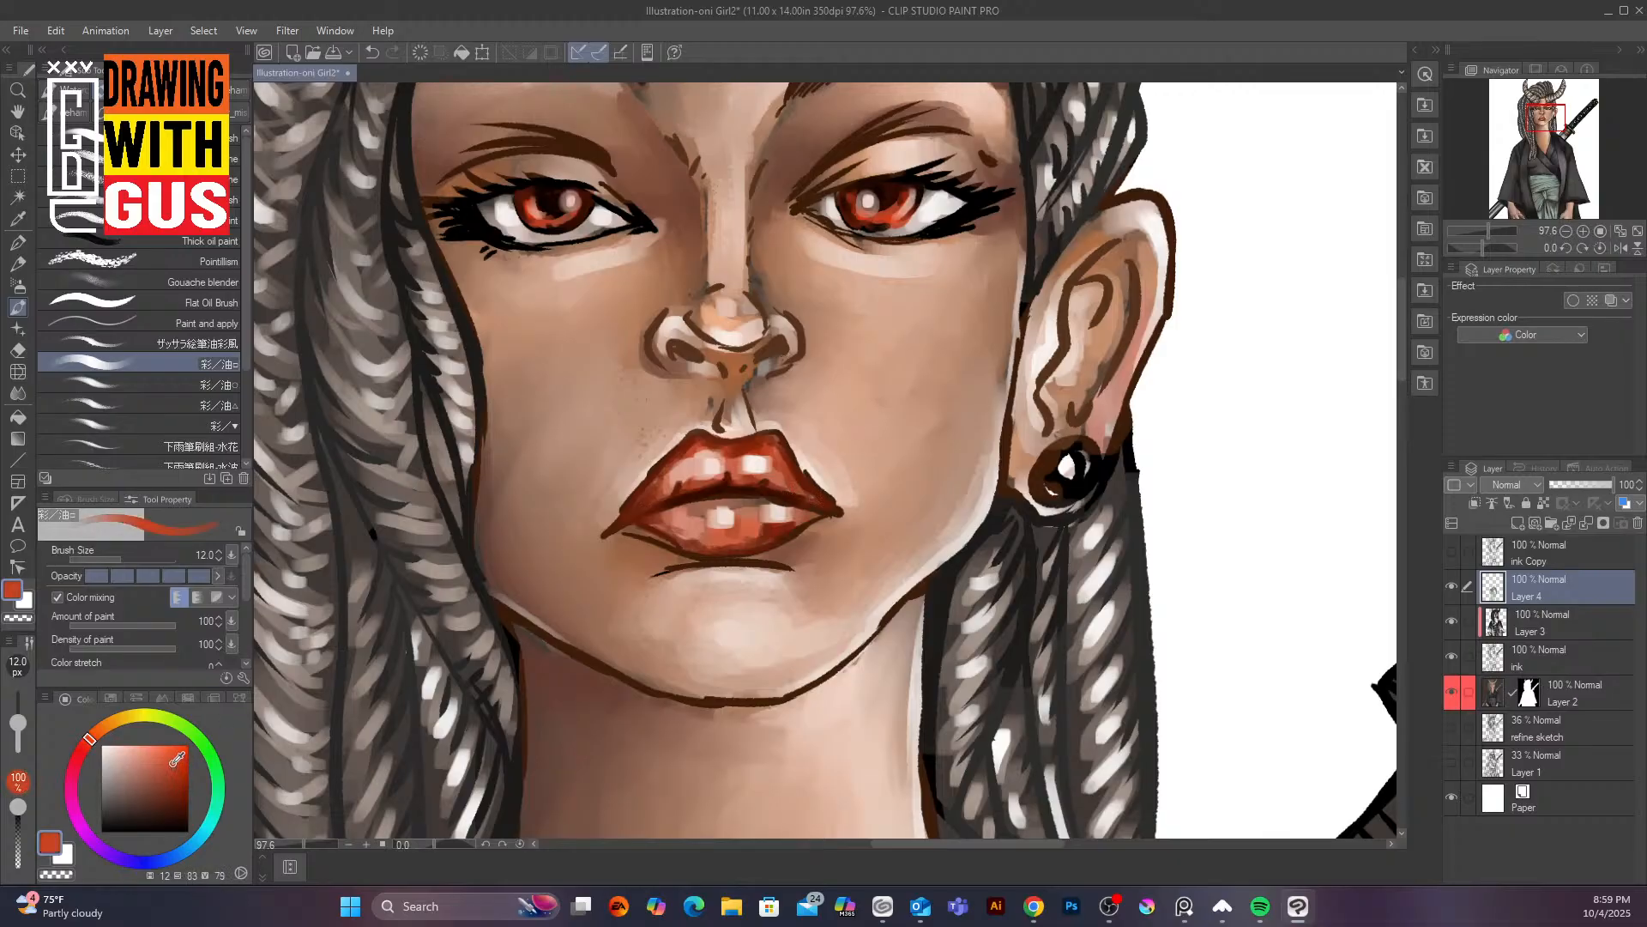
pyautogui.moveTo(705, 452); pyautogui.dragTo(652, 499)
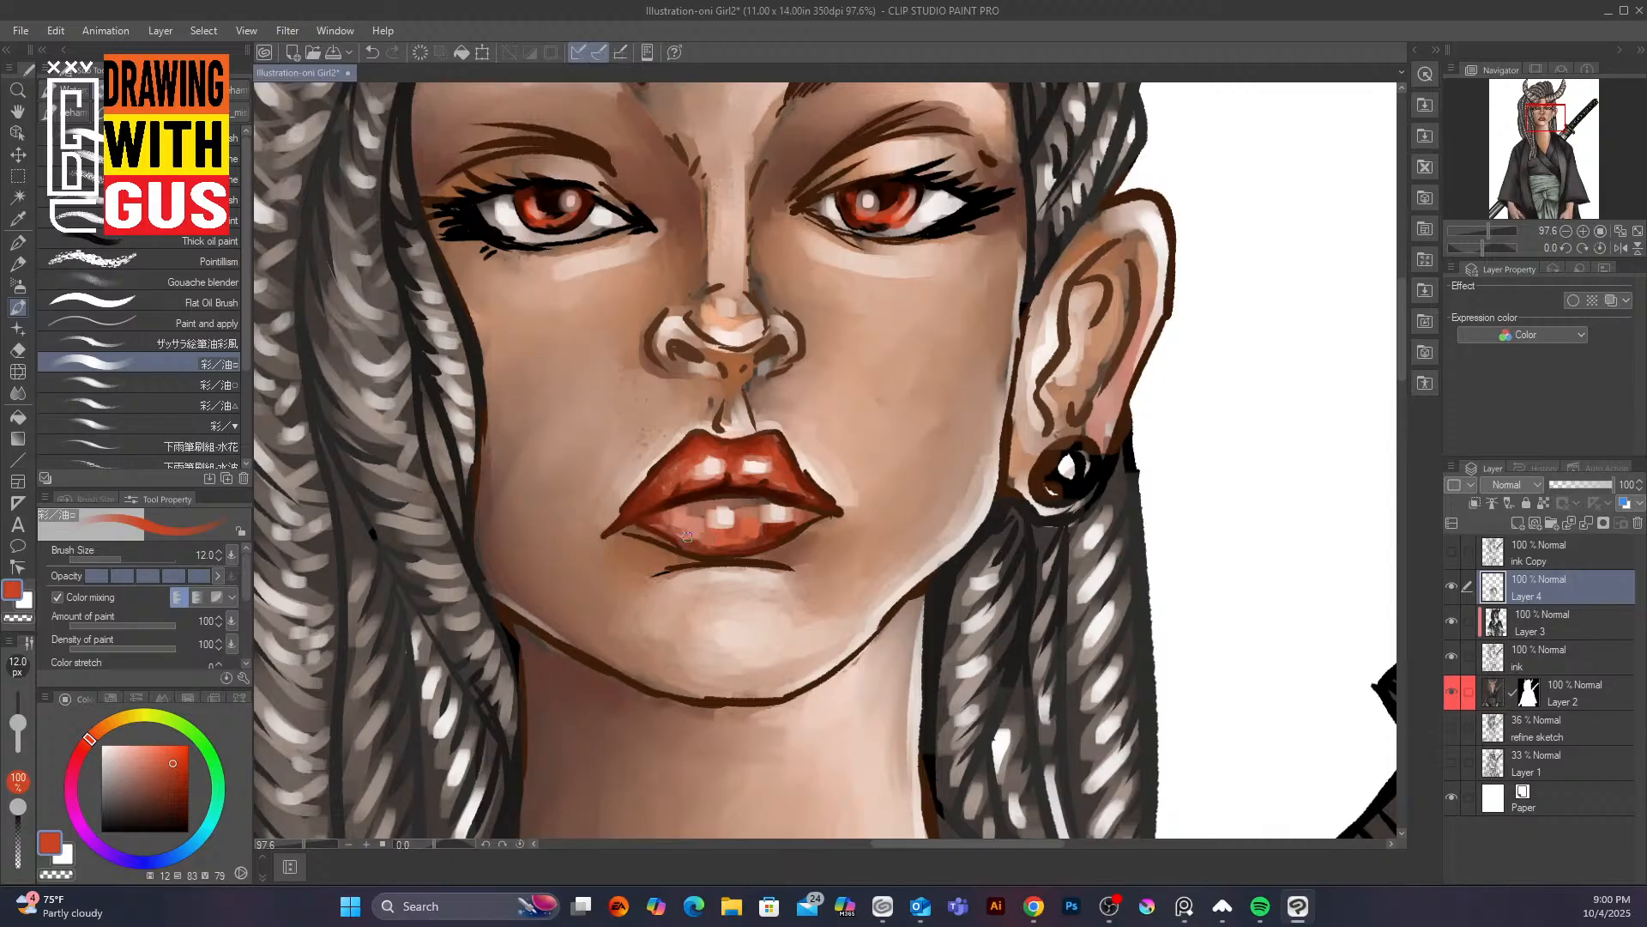
pyautogui.moveTo(686, 536)
pyautogui.mouseDown()
pyautogui.moveTo(799, 516)
pyautogui.moveTo(677, 530)
pyautogui.moveTo(708, 505)
pyautogui.moveTo(709, 523)
pyautogui.moveTo(799, 514)
pyautogui.mouseUp()
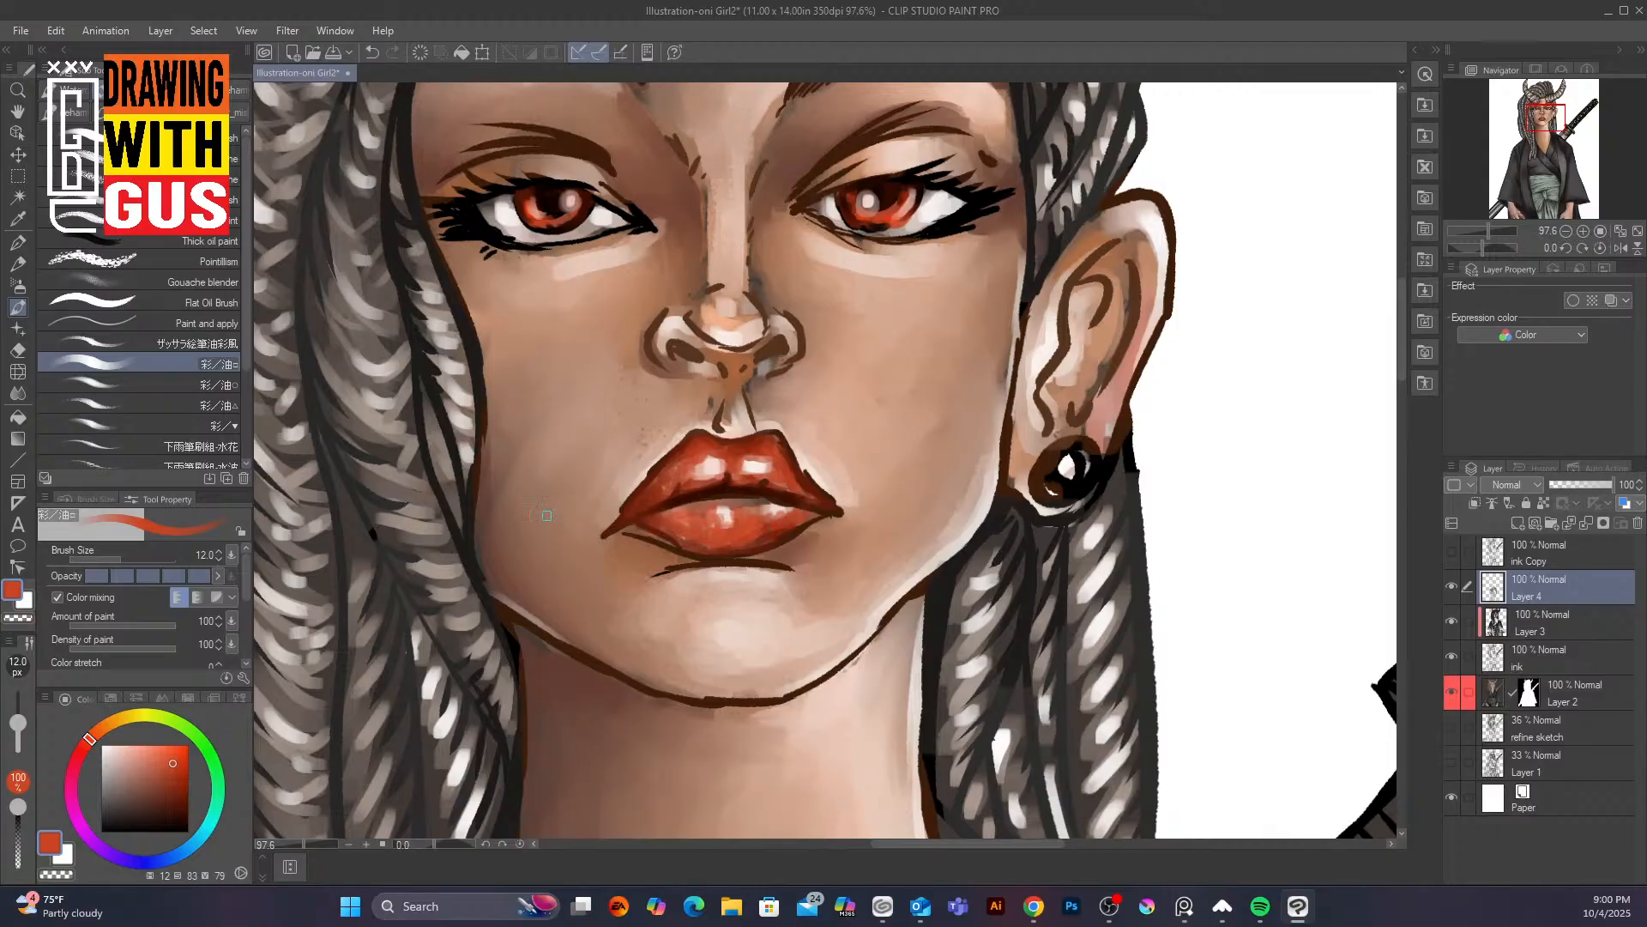
pyautogui.click(156, 752)
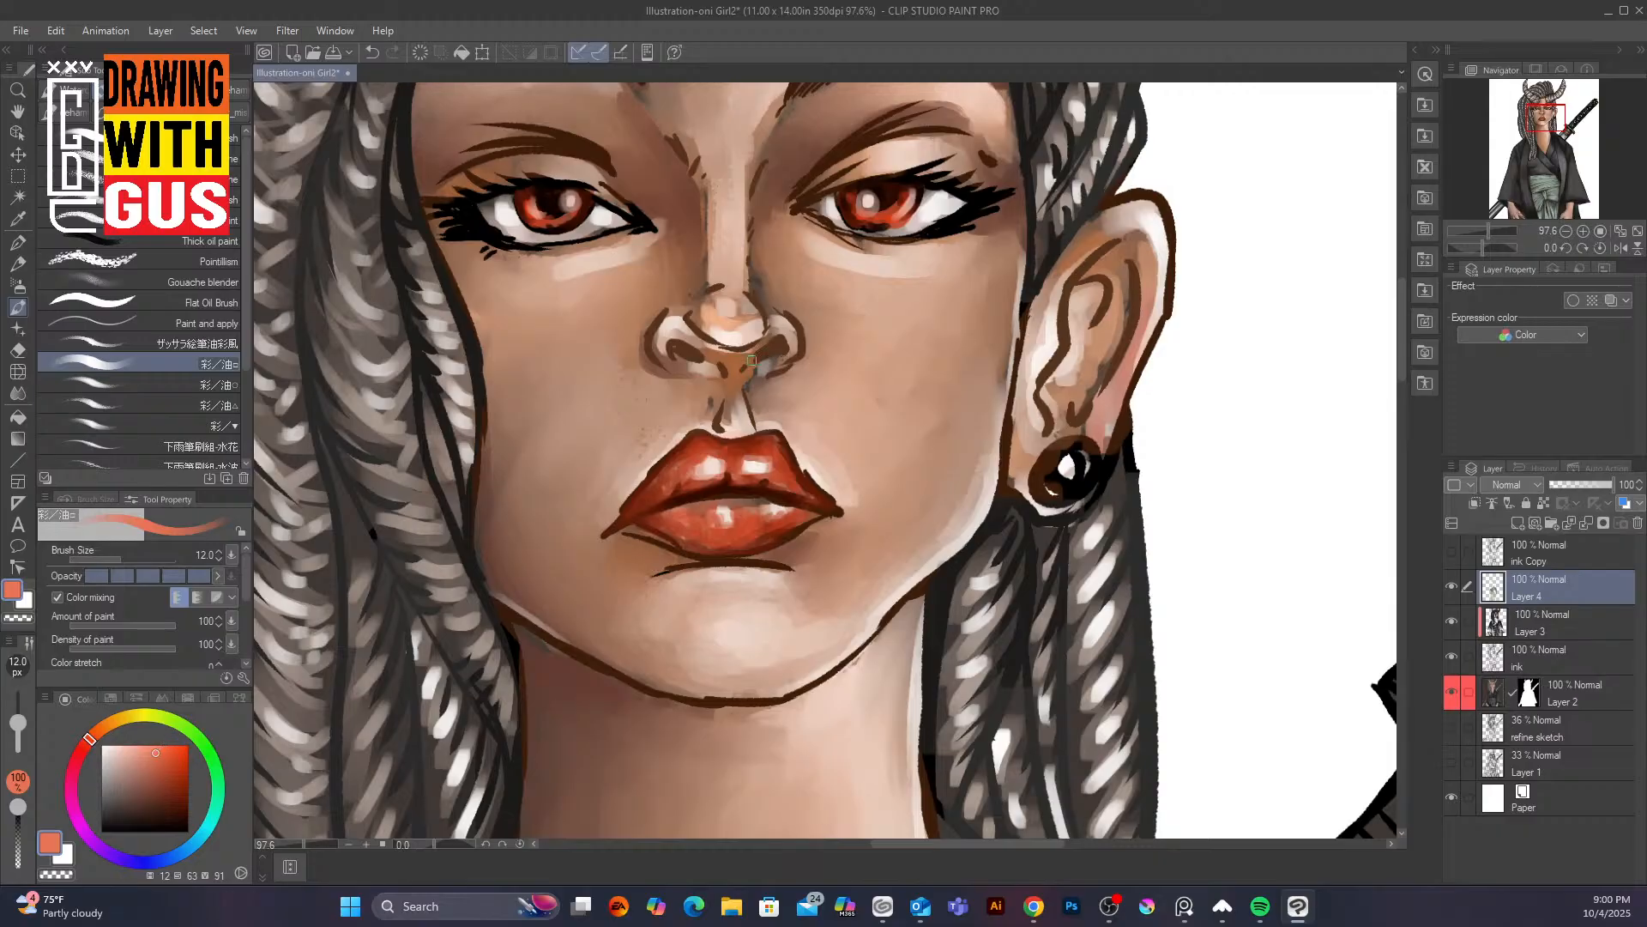
pyautogui.moveTo(695, 472)
pyautogui.mouseDown()
pyautogui.moveTo(703, 456)
pyautogui.moveTo(712, 472)
pyautogui.moveTo(772, 462)
pyautogui.moveTo(757, 469)
pyautogui.moveTo(791, 485)
pyautogui.moveTo(716, 520)
pyautogui.moveTo(782, 513)
pyautogui.moveTo(769, 511)
pyautogui.mouseUp()
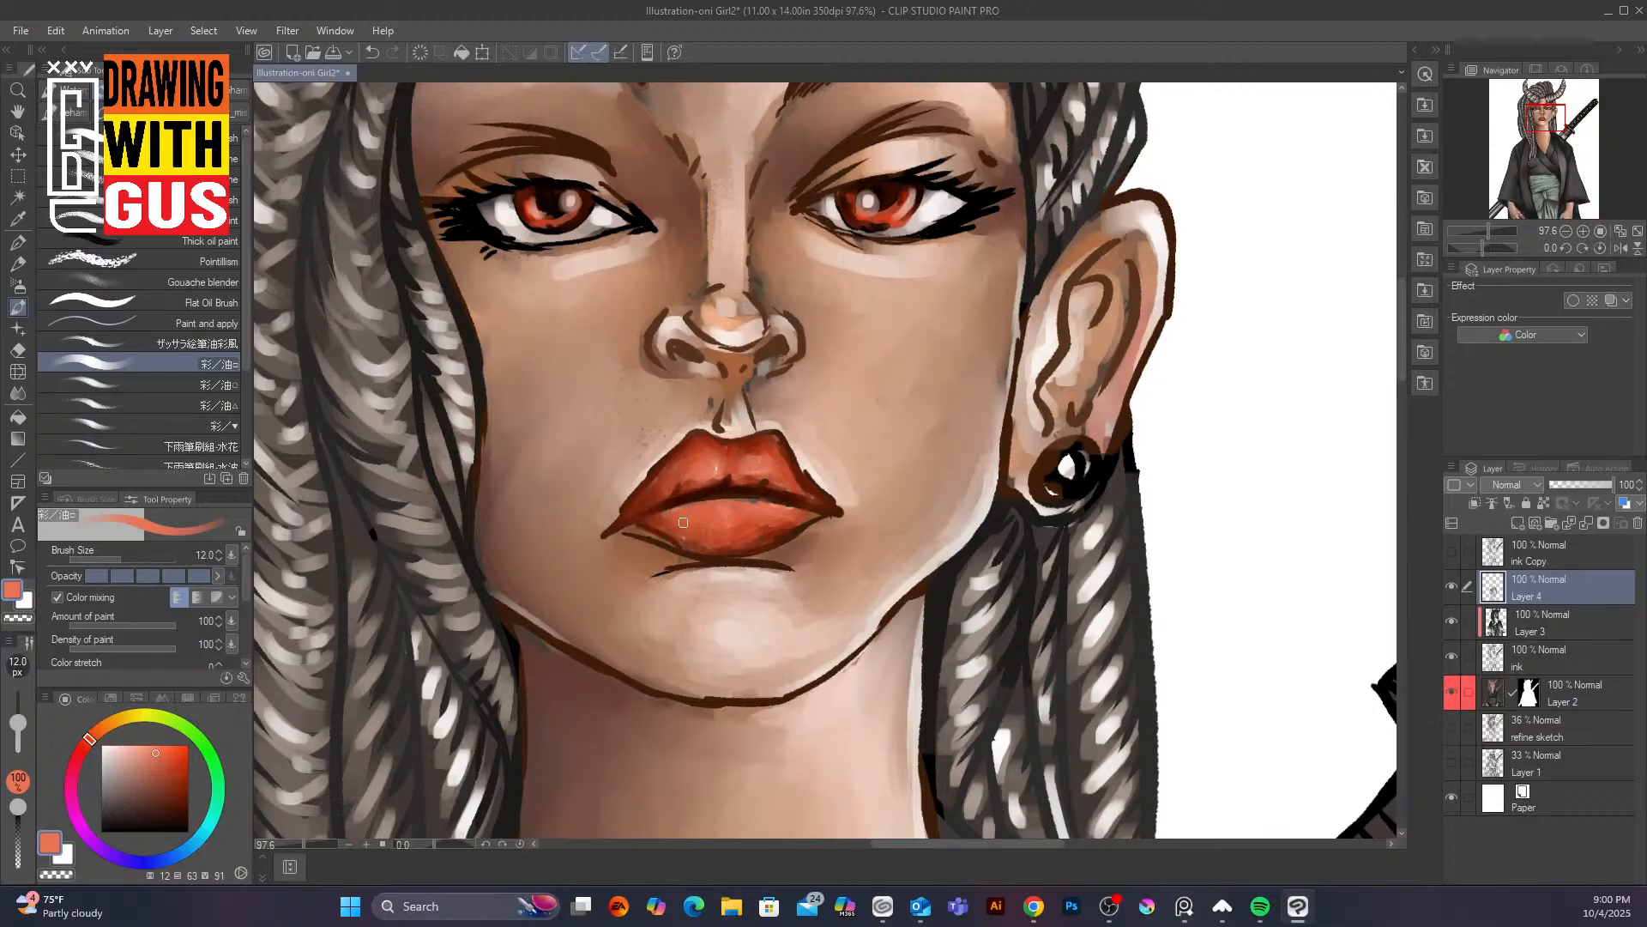
# Add fine vertical lip-texture strokes to both lips in light peach, with brighter accents in pale pink
pyautogui.click(134, 745)
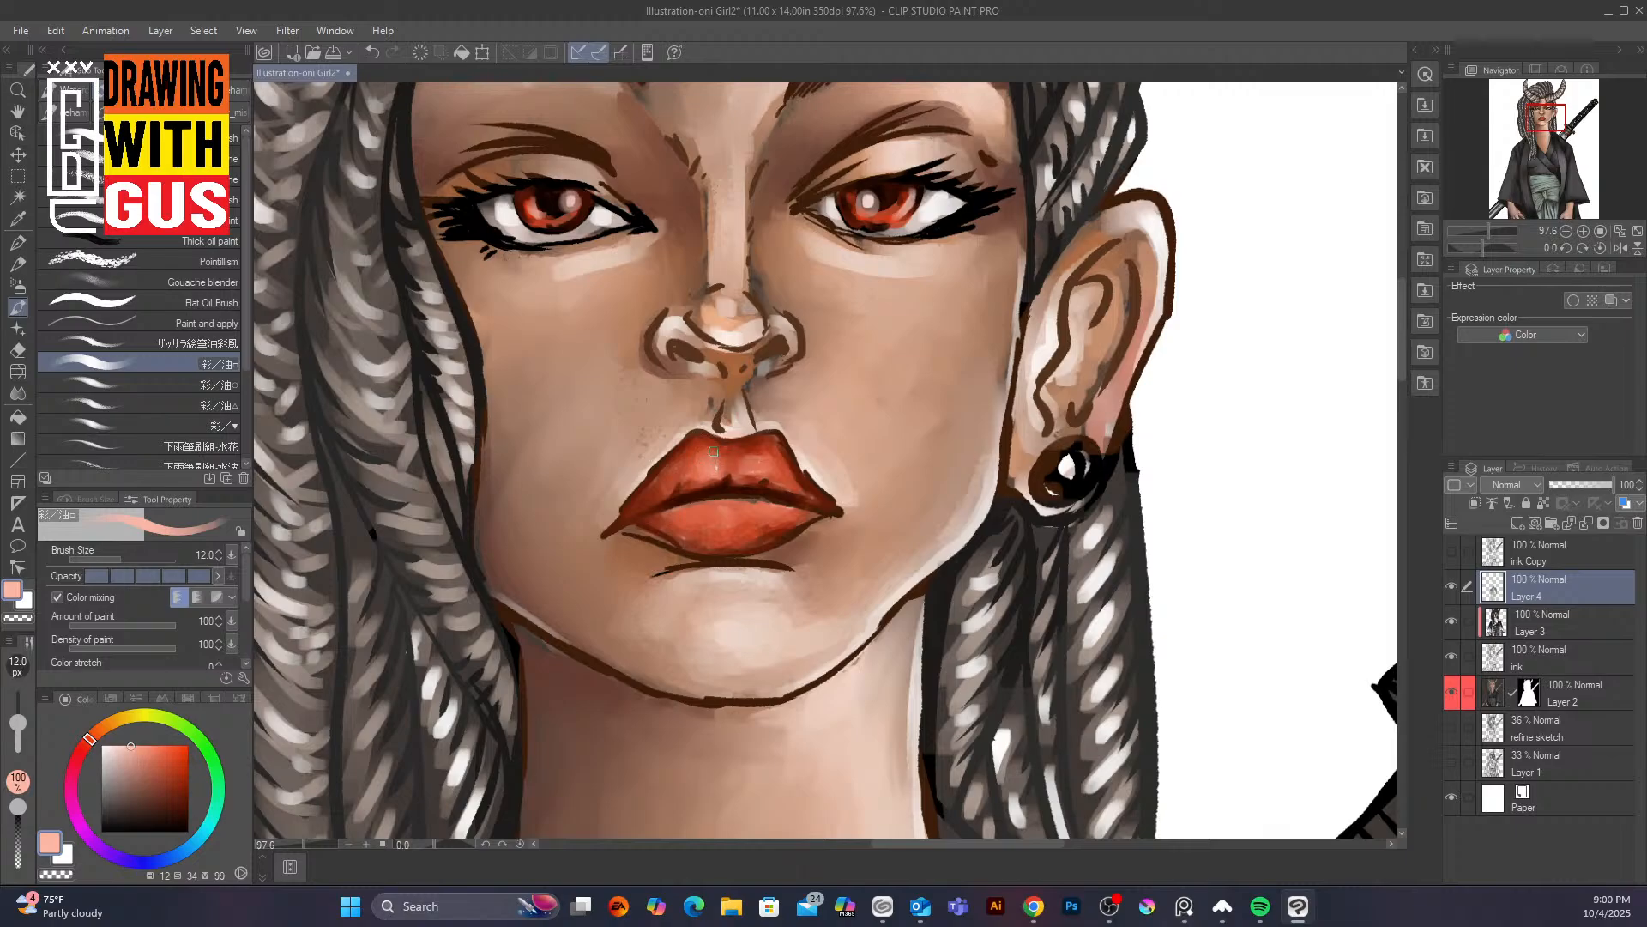
pyautogui.moveTo(713, 452)
pyautogui.mouseDown()
pyautogui.moveTo(731, 468)
pyautogui.moveTo(749, 453)
pyautogui.moveTo(757, 472)
pyautogui.moveTo(768, 447)
pyautogui.moveTo(793, 484)
pyautogui.mouseUp()
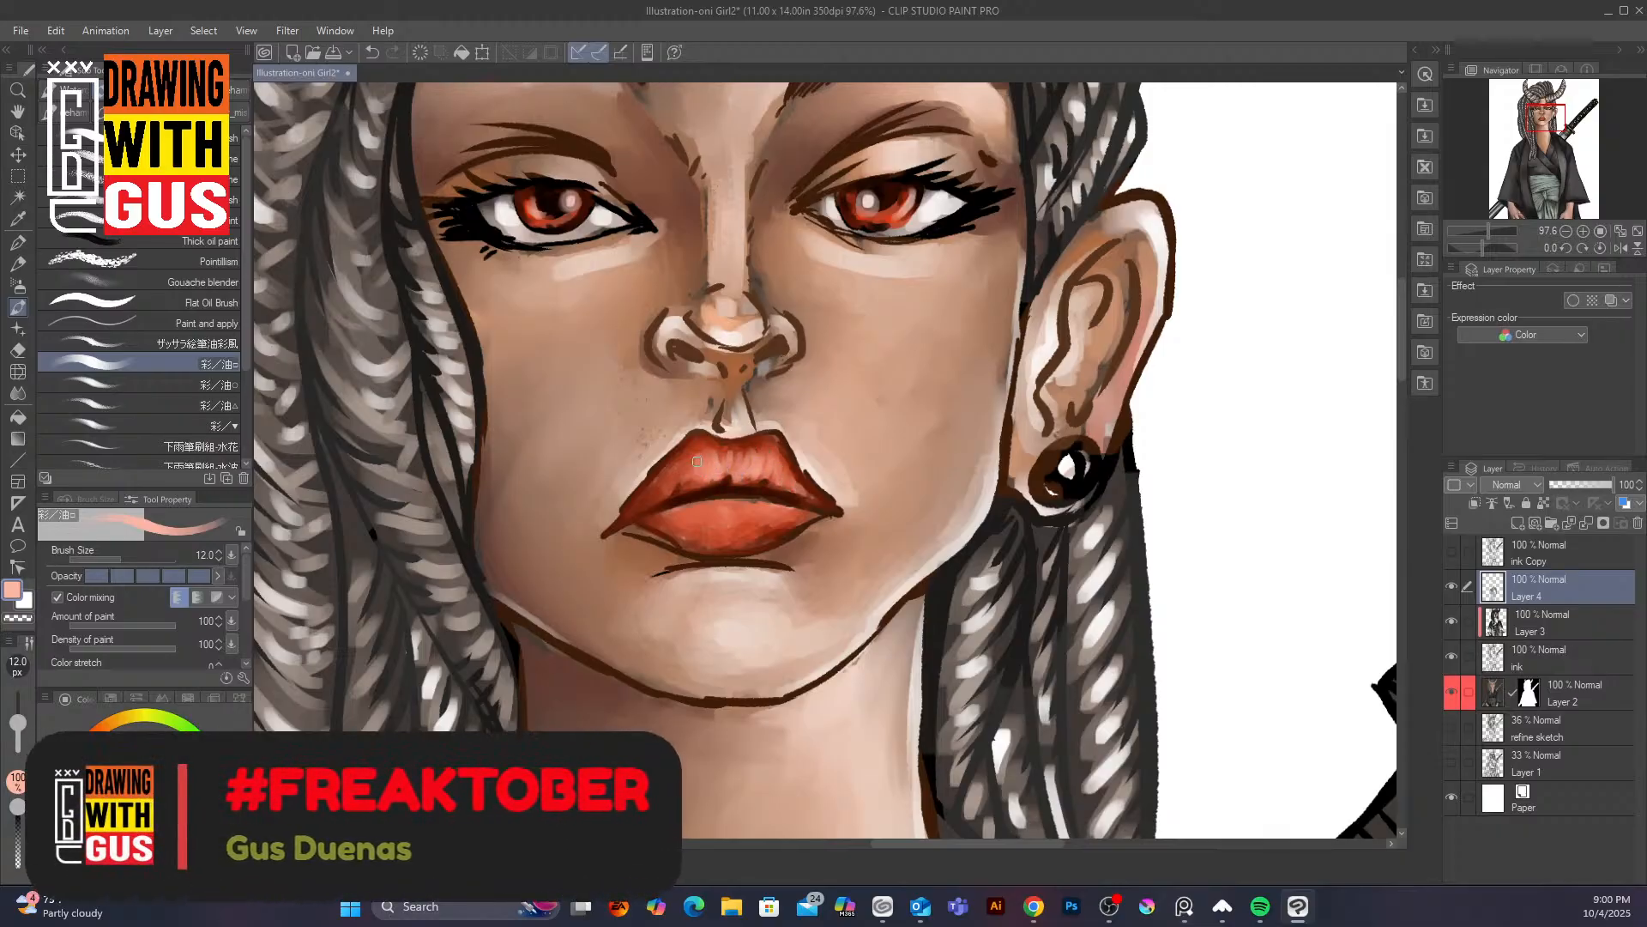
pyautogui.moveTo(697, 461); pyautogui.dragTo(645, 499)
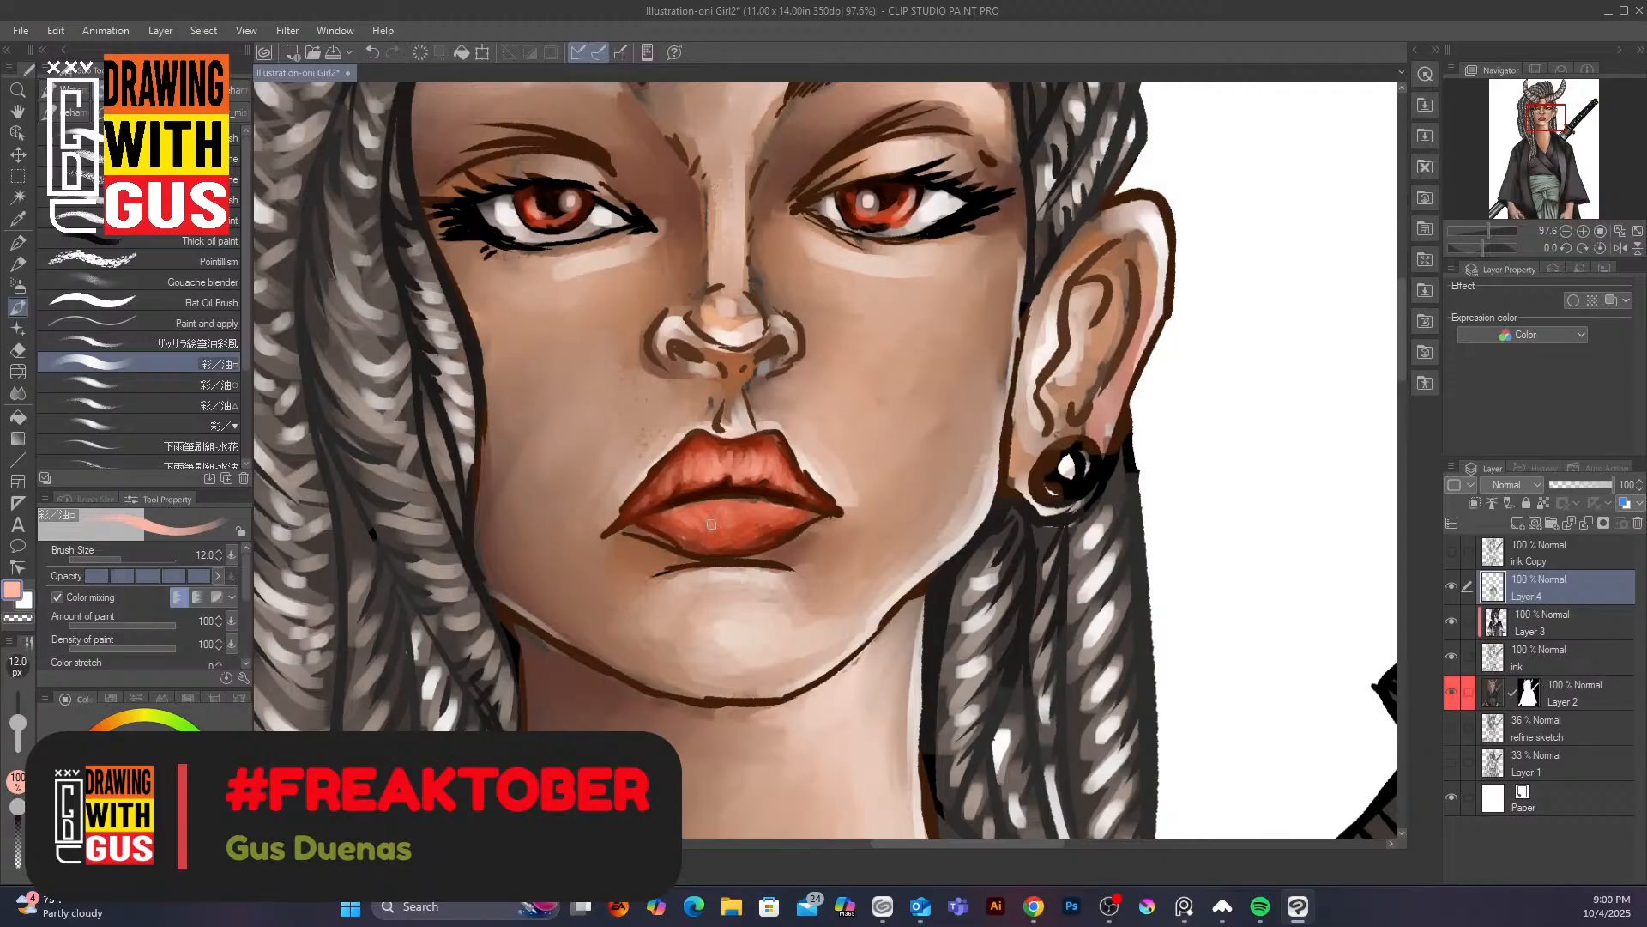
pyautogui.moveTo(718, 515)
pyautogui.mouseDown()
pyautogui.moveTo(714, 536)
pyautogui.moveTo(792, 515)
pyautogui.moveTo(695, 540)
pyautogui.moveTo(673, 526)
pyautogui.mouseUp()
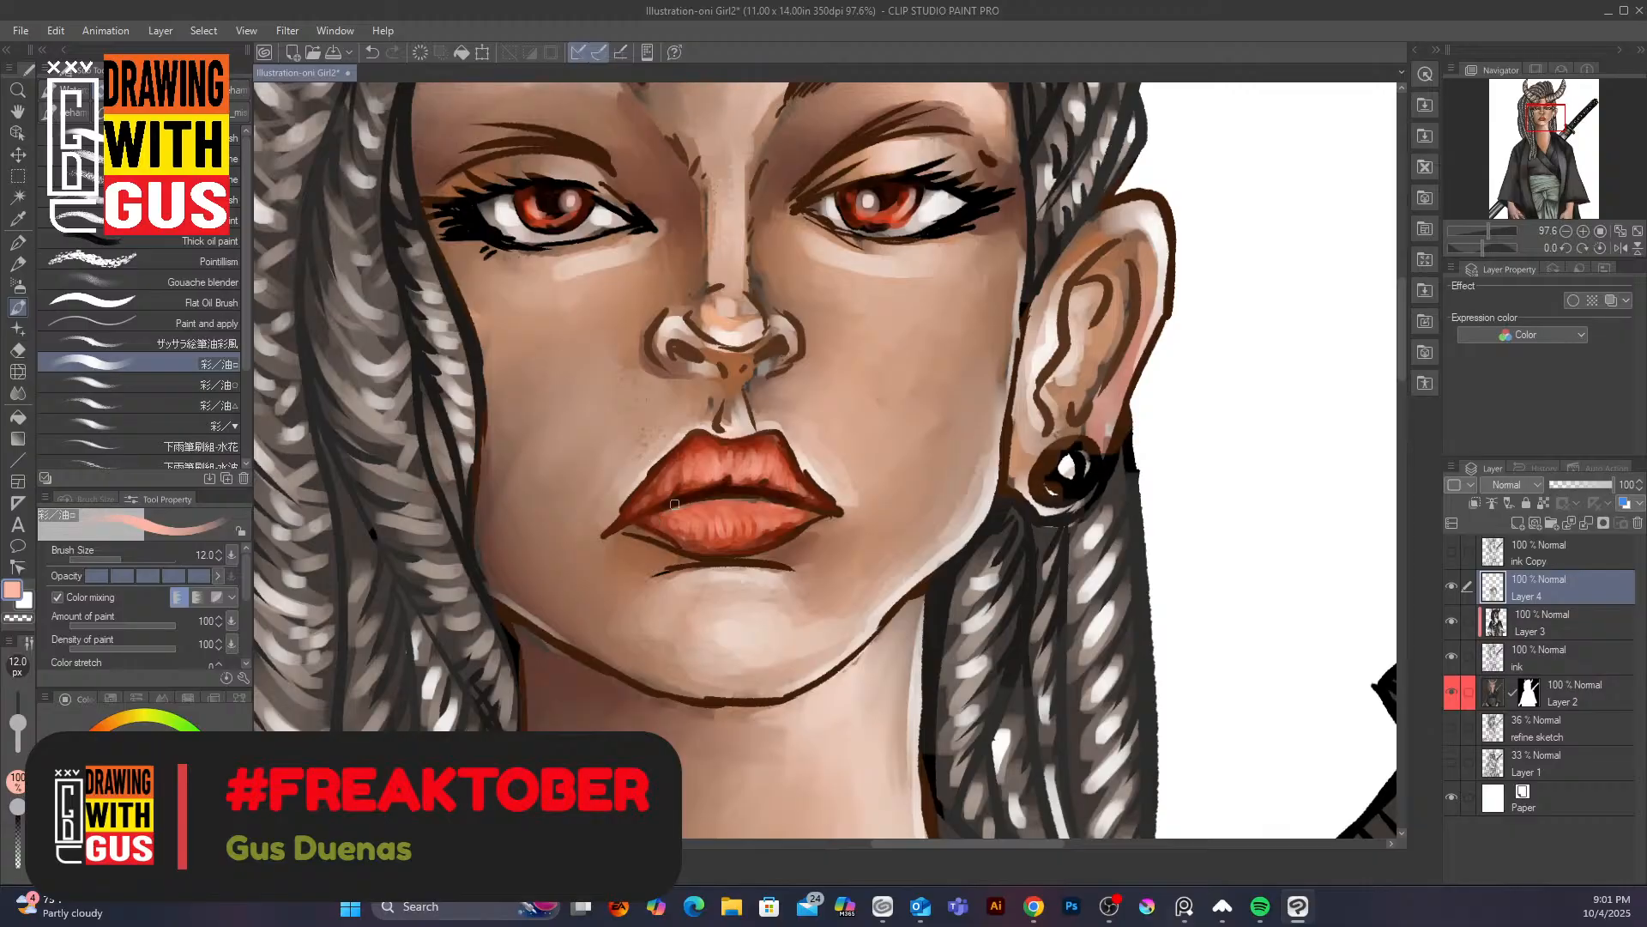
pyautogui.click(117, 751)
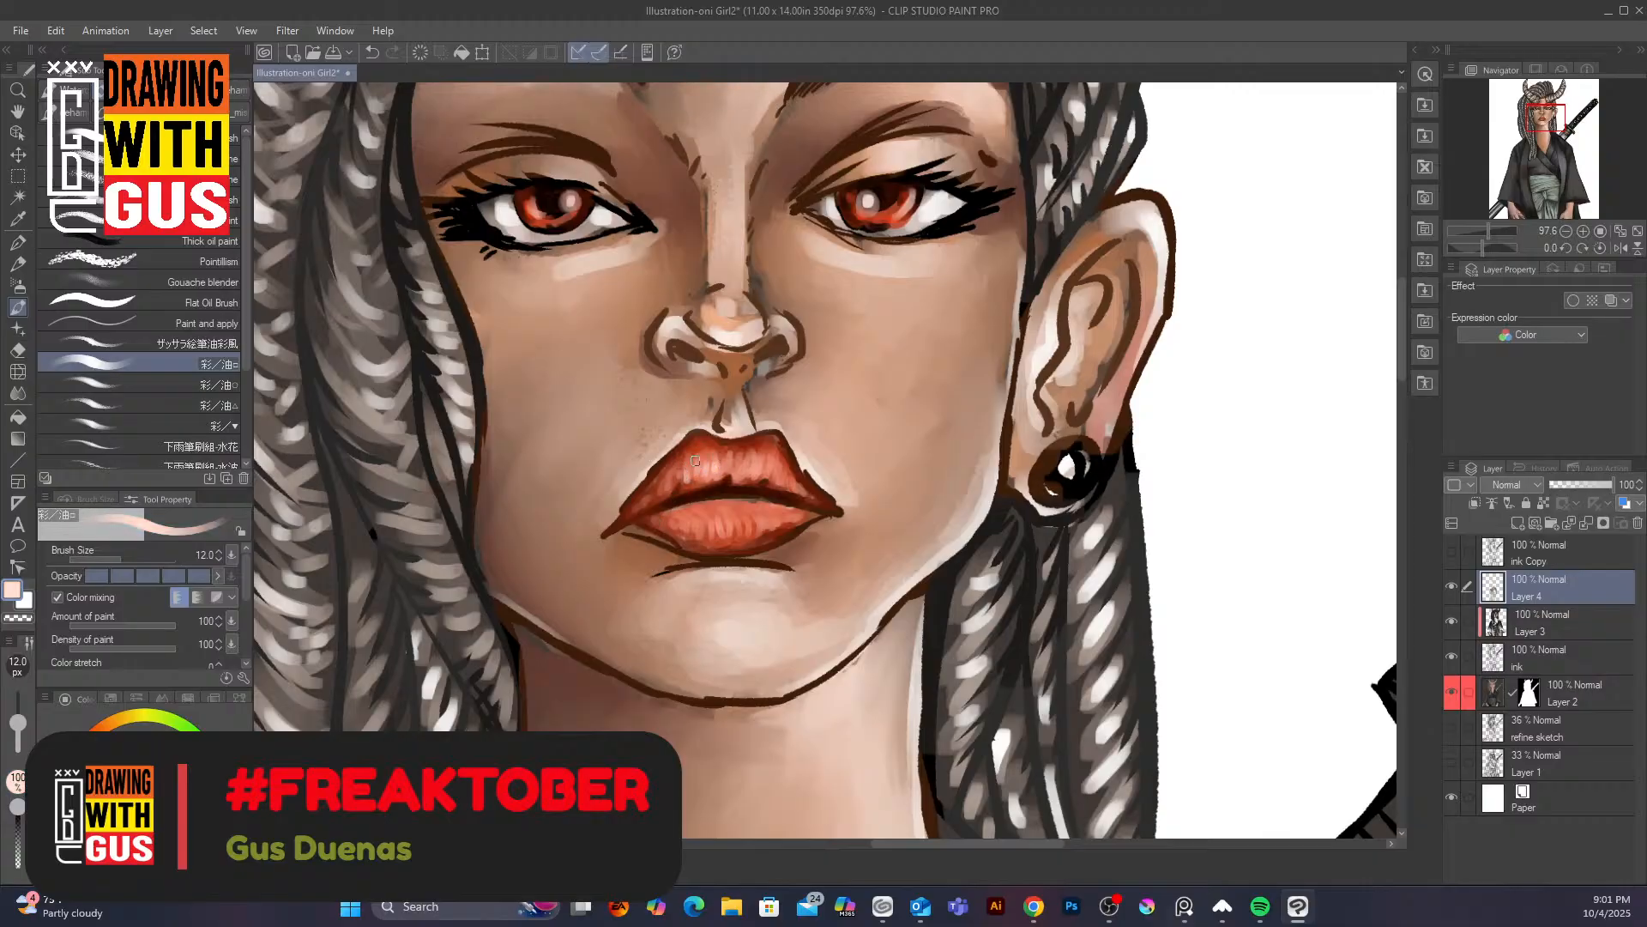
pyautogui.moveTo(739, 461)
pyautogui.mouseDown()
pyautogui.moveTo(764, 449)
pyautogui.moveTo(789, 470)
pyautogui.moveTo(758, 474)
pyautogui.moveTo(756, 530)
pyautogui.moveTo(809, 518)
pyautogui.moveTo(768, 504)
pyautogui.mouseUp()
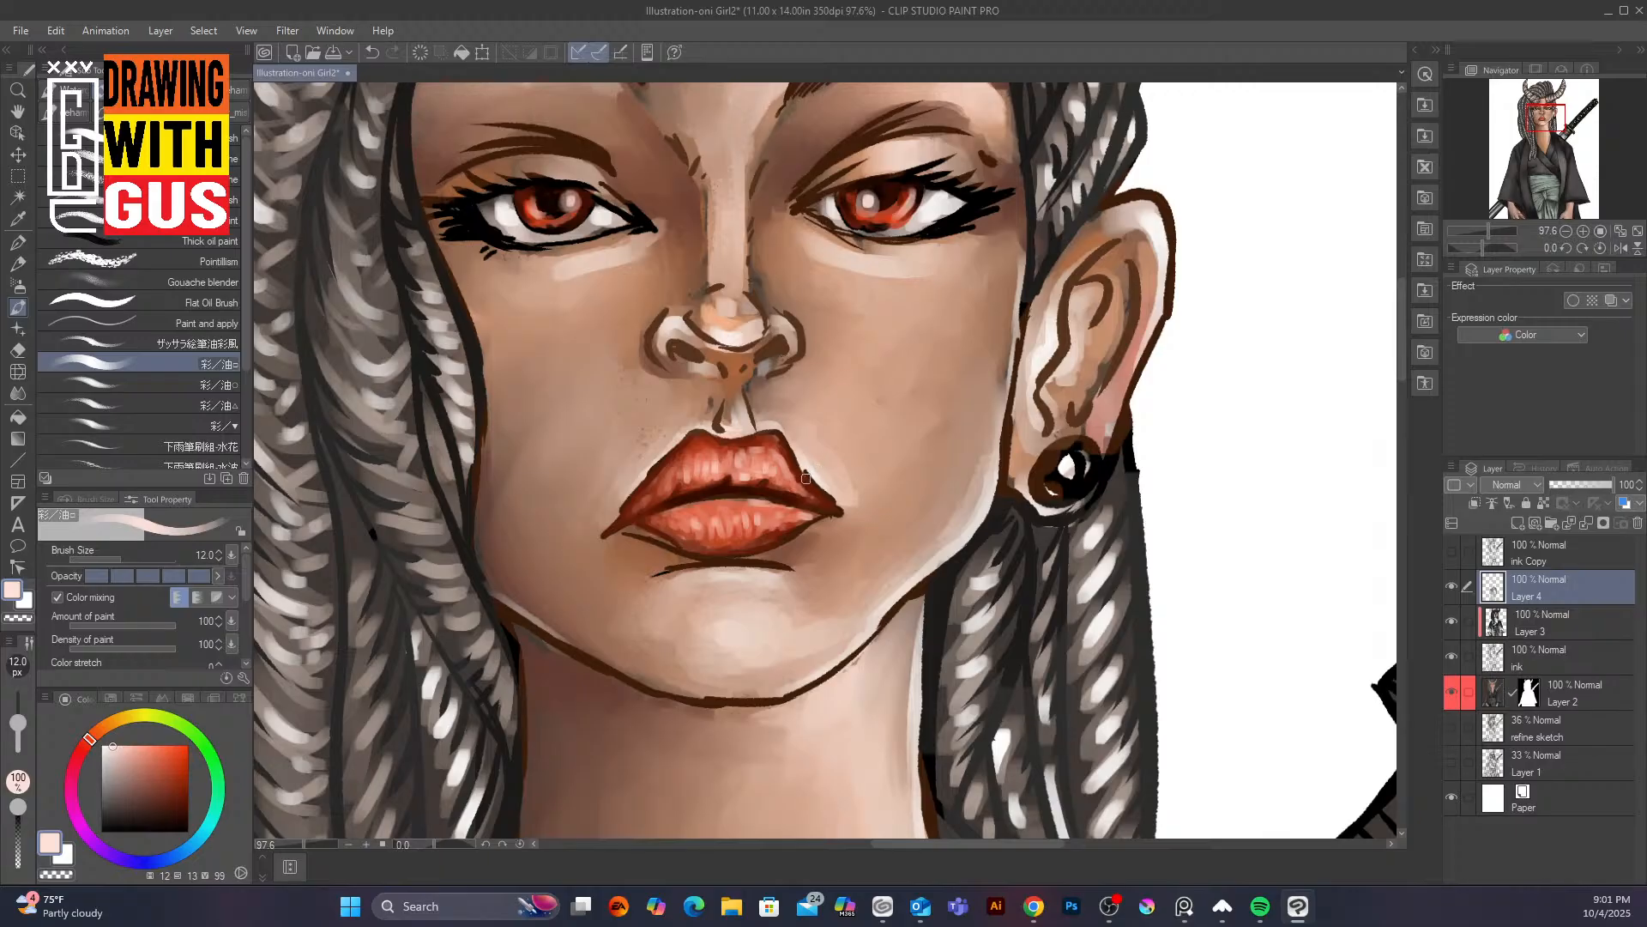
# Soften the dark outline around the nose's left wing and the philtrum with a brown sampled from the skin
pyautogui.scroll(-4, 1283, 489)
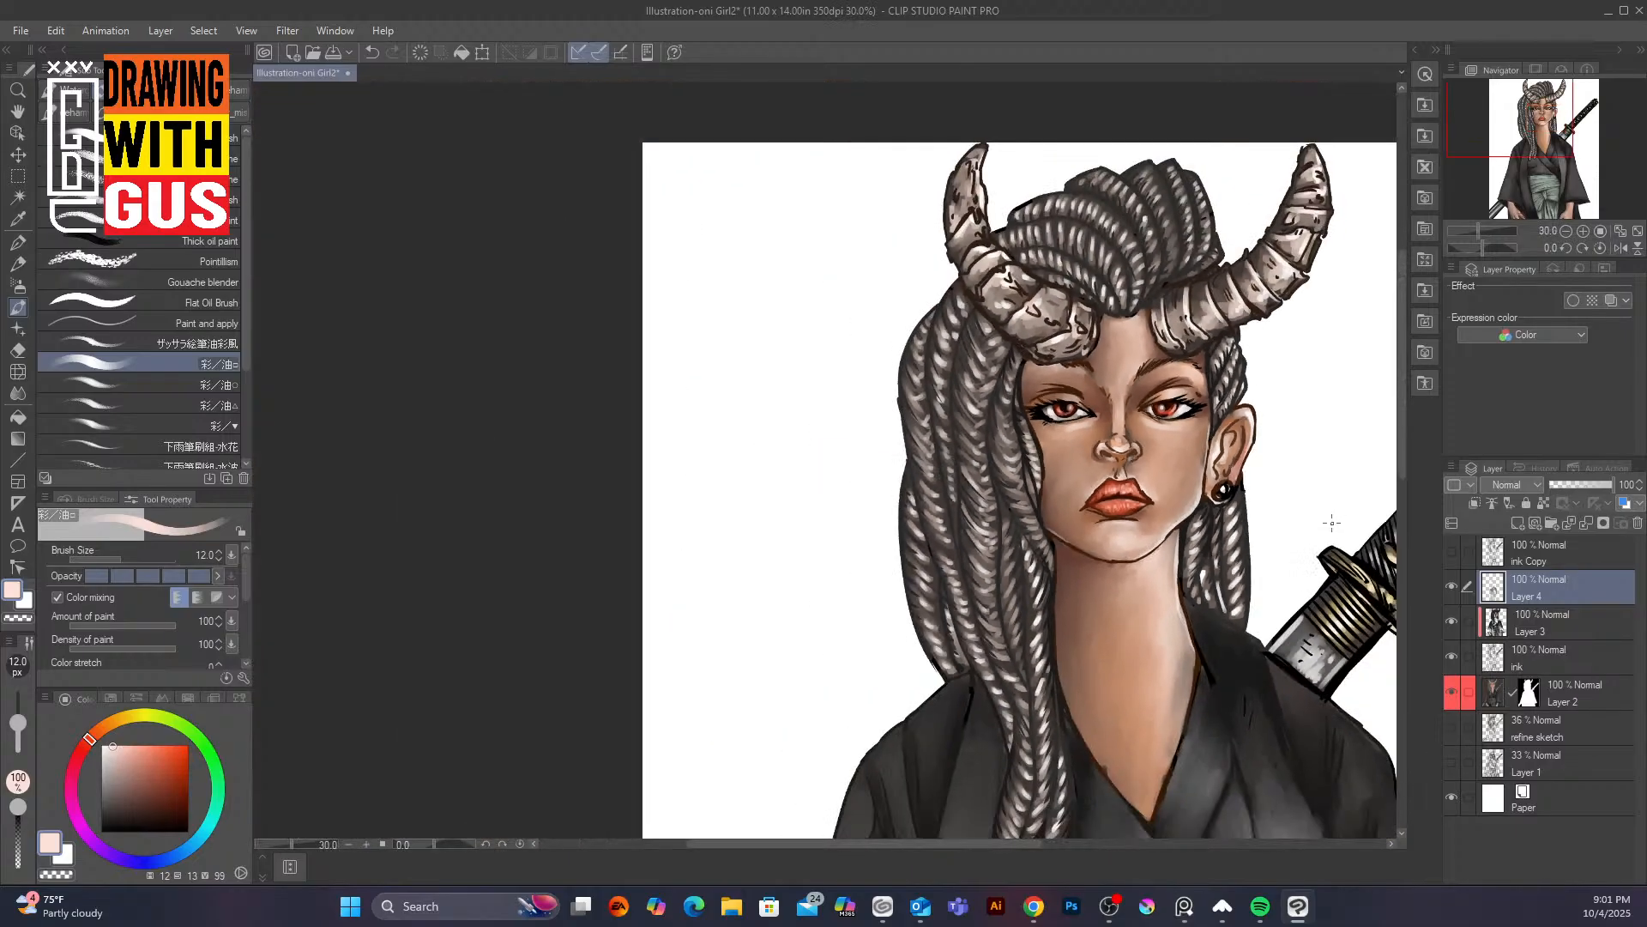
pyautogui.scroll(-1, 1256, 610)
pyautogui.scroll(-1, 1256, 610)
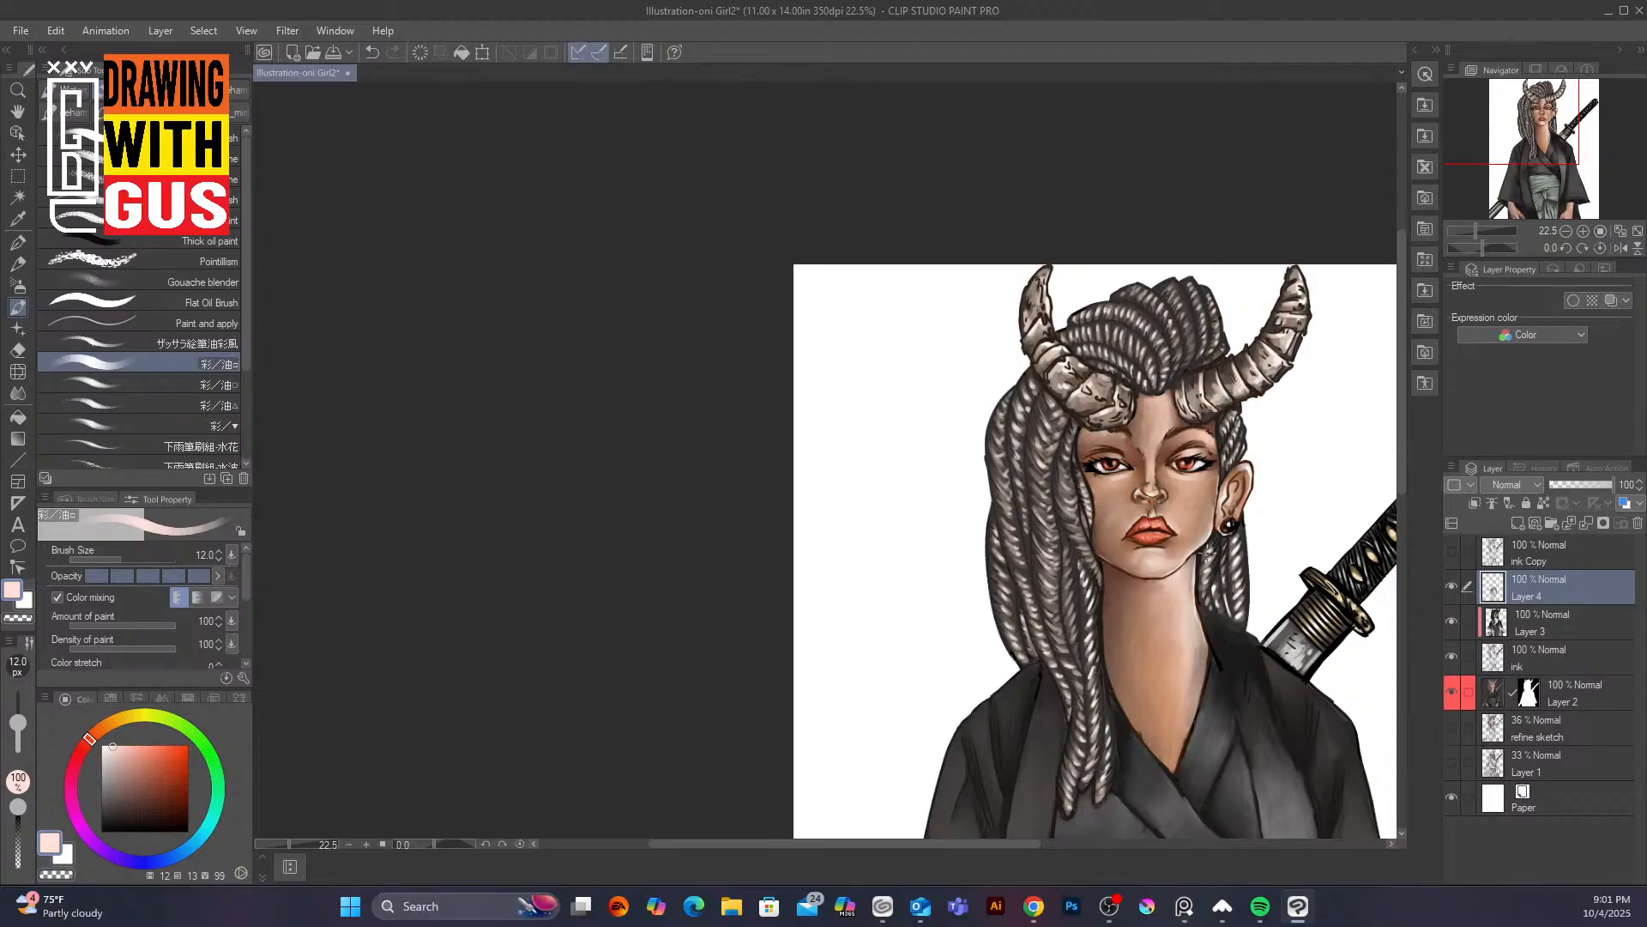
pyautogui.scroll(5, 1206, 553)
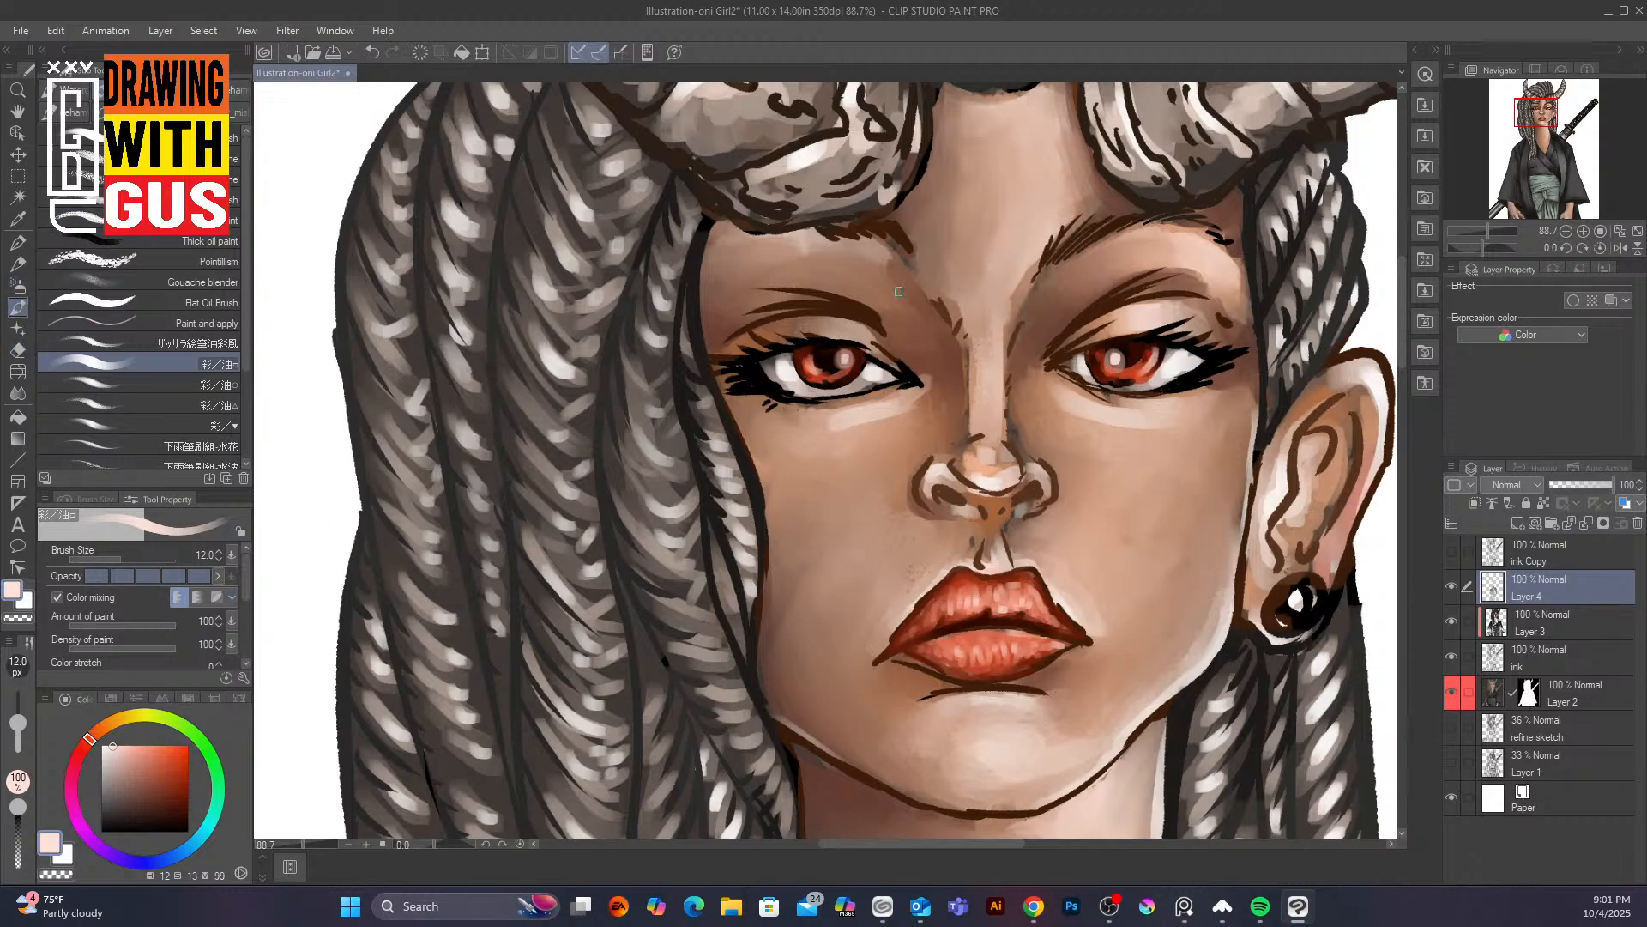
pyautogui.keyDown('alt'); pyautogui.click(961, 459); pyautogui.keyUp('alt')
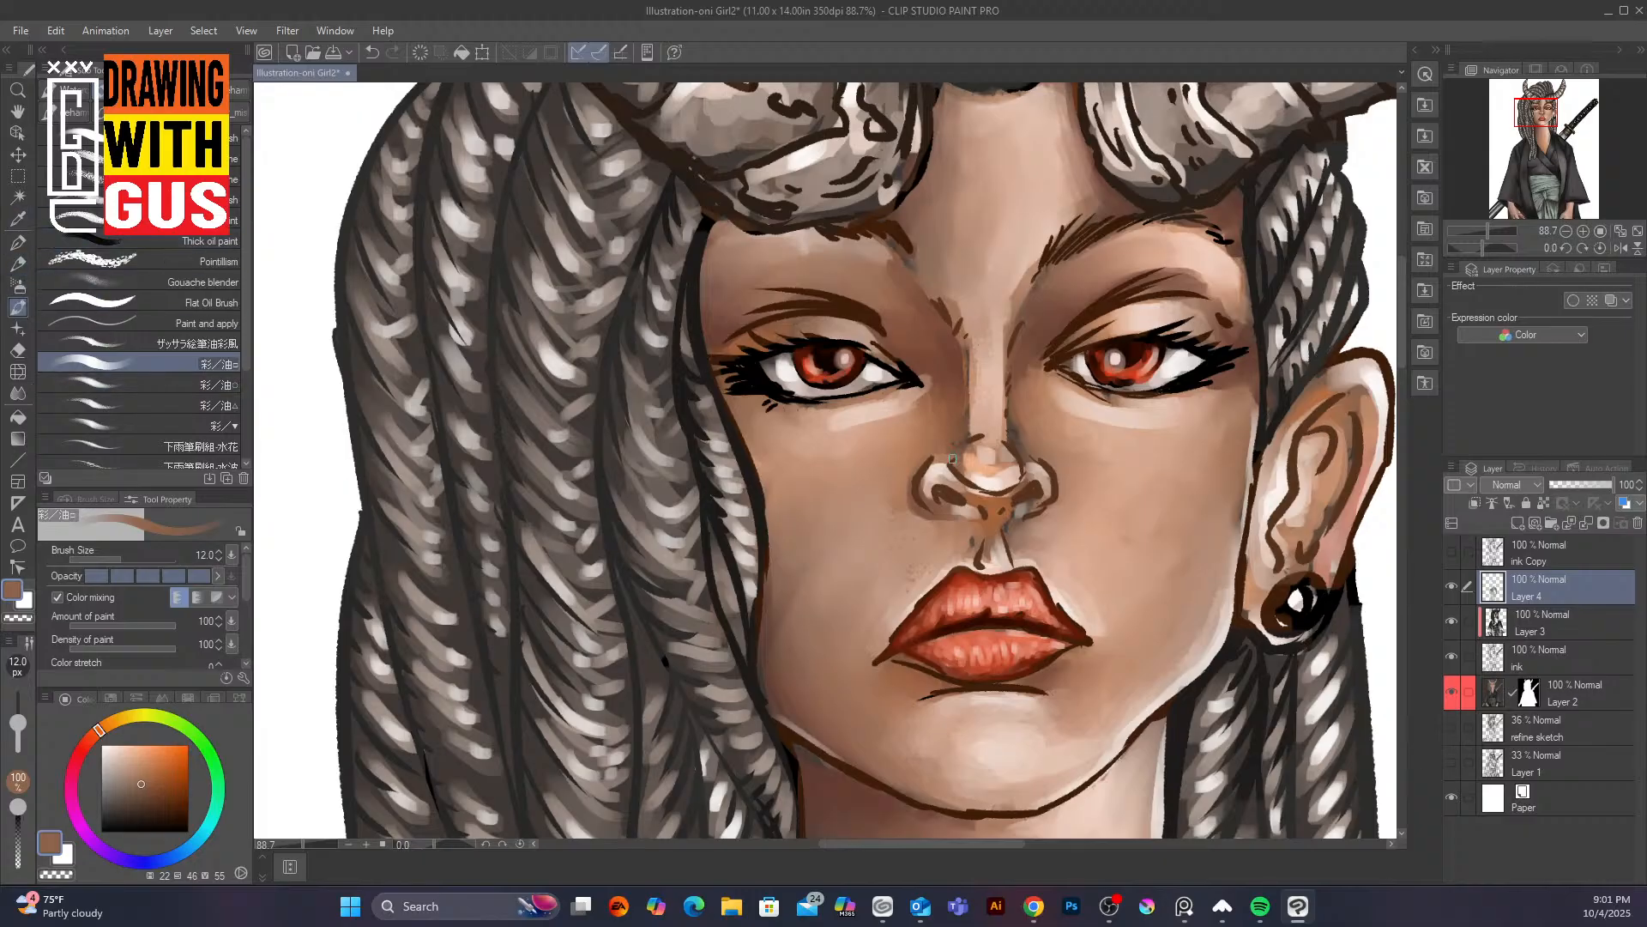
pyautogui.moveTo(954, 460)
pyautogui.mouseDown()
pyautogui.moveTo(963, 423)
pyautogui.moveTo(960, 476)
pyautogui.moveTo(924, 467)
pyautogui.moveTo(936, 457)
pyautogui.moveTo(915, 472)
pyautogui.moveTo(930, 514)
pyautogui.moveTo(929, 468)
pyautogui.moveTo(926, 508)
pyautogui.moveTo(911, 480)
pyautogui.moveTo(920, 523)
pyautogui.mouseUp()
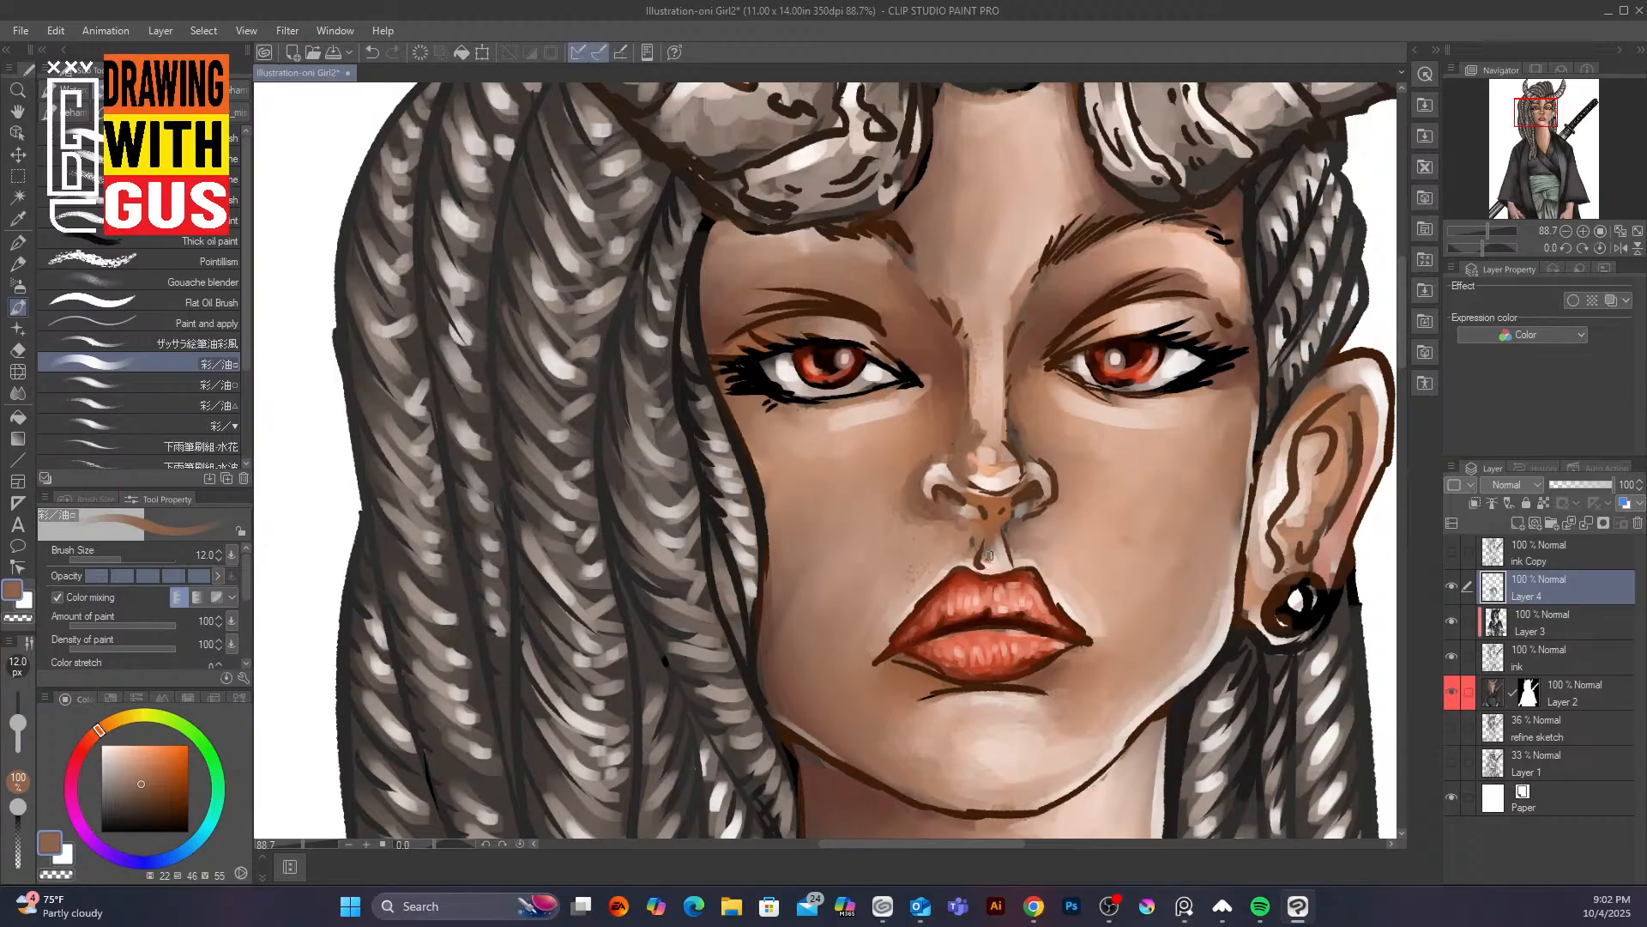
pyautogui.moveTo(988, 531); pyautogui.dragTo(987, 556)
# Blend the nose tip and the outline of the right nostril wing using sampled skin tones and a slightly darker brown
pyautogui.keyDown('alt'); pyautogui.click(992, 496); pyautogui.keyUp('alt')
pyautogui.moveTo(1012, 495)
pyautogui.mouseDown()
pyautogui.moveTo(980, 493)
pyautogui.moveTo(1012, 488)
pyautogui.mouseUp()
pyautogui.keyDown('alt'); pyautogui.click(1070, 487); pyautogui.keyUp('alt')
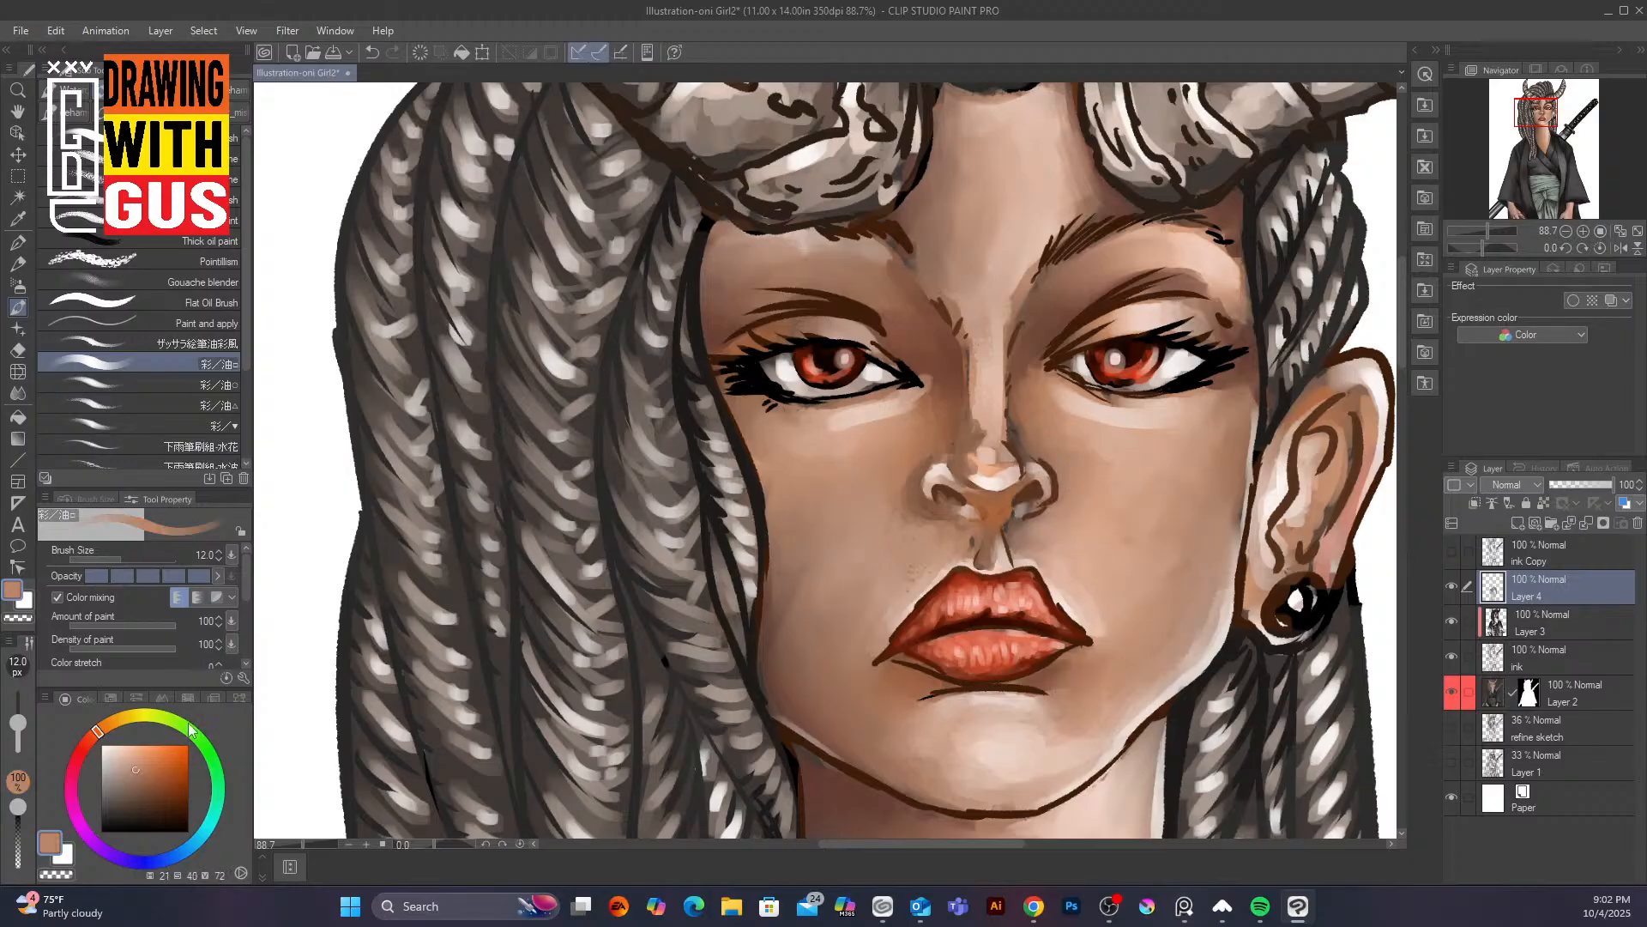
pyautogui.click(137, 778)
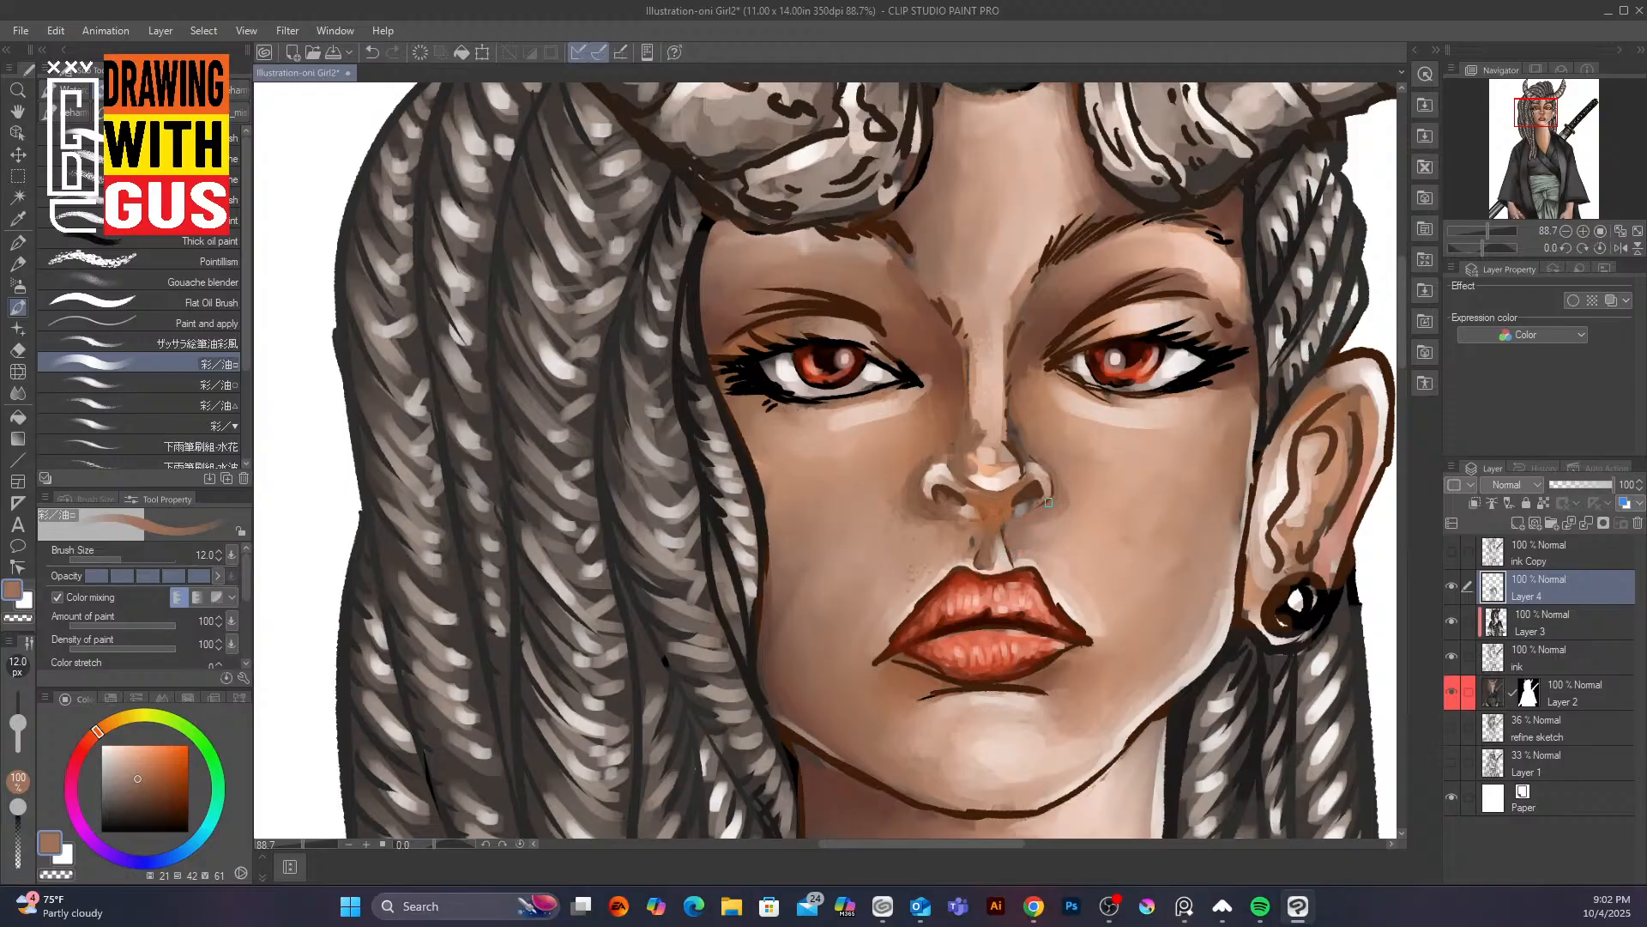
pyautogui.moveTo(1054, 497); pyautogui.dragTo(1045, 509)
# Shade the right side of the nose bridge with sampled brown and paint over the bridge's line work in light skin tone
pyautogui.moveTo(1018, 435); pyautogui.dragTo(1015, 383)
pyautogui.keyDown('alt'); pyautogui.click(1027, 350); pyautogui.keyUp('alt')
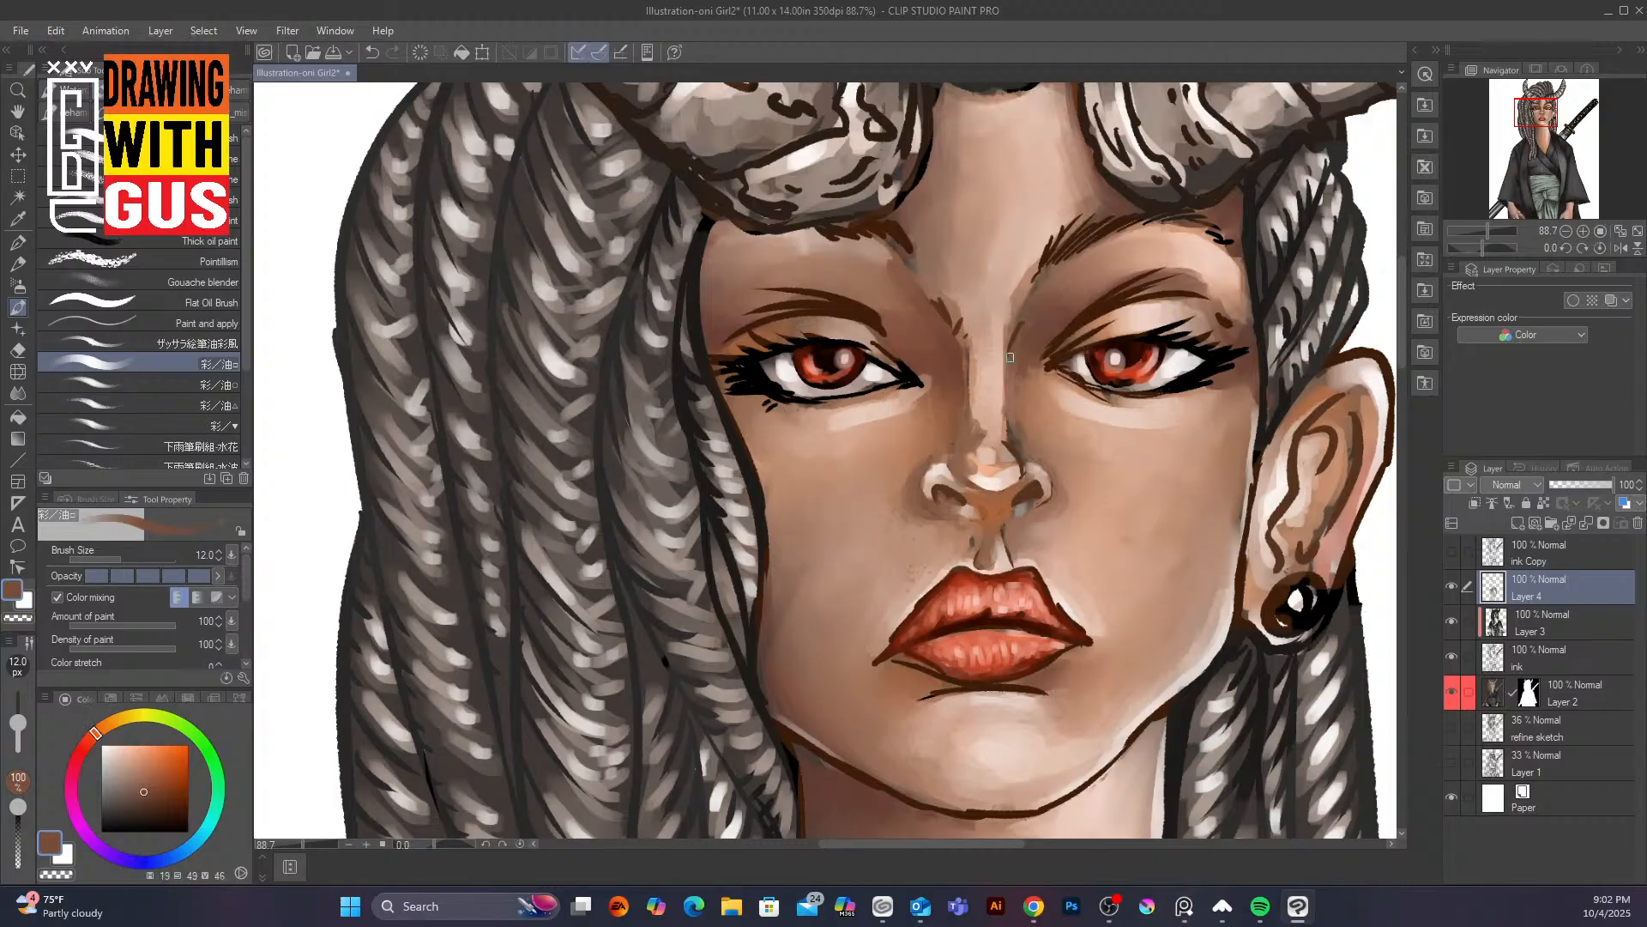
pyautogui.moveTo(1010, 357); pyautogui.dragTo(1019, 328)
pyautogui.moveTo(1009, 415); pyautogui.dragTo(1020, 456)
pyautogui.keyDown('alt'); pyautogui.click(987, 401); pyautogui.keyUp('alt')
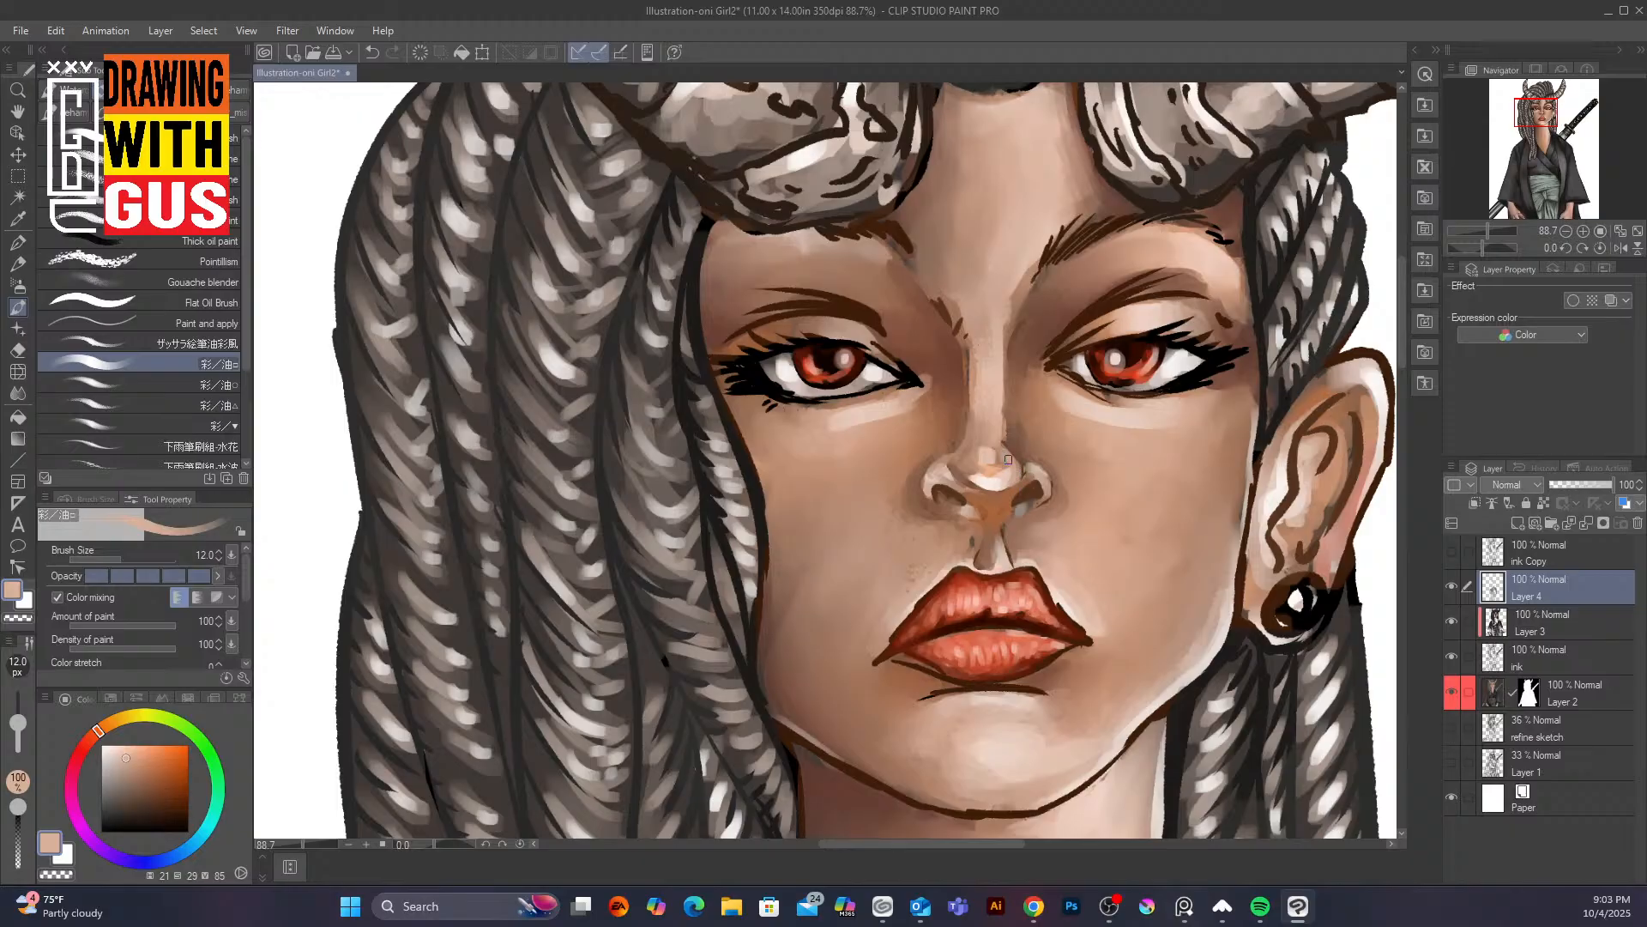
pyautogui.moveTo(969, 367)
pyautogui.mouseDown()
pyautogui.moveTo(970, 410)
pyautogui.moveTo(963, 330)
pyautogui.moveTo(940, 300)
pyautogui.moveTo(961, 300)
pyautogui.moveTo(962, 325)
pyautogui.moveTo(942, 300)
pyautogui.moveTo(971, 350)
pyautogui.moveTo(1012, 294)
pyautogui.mouseUp()
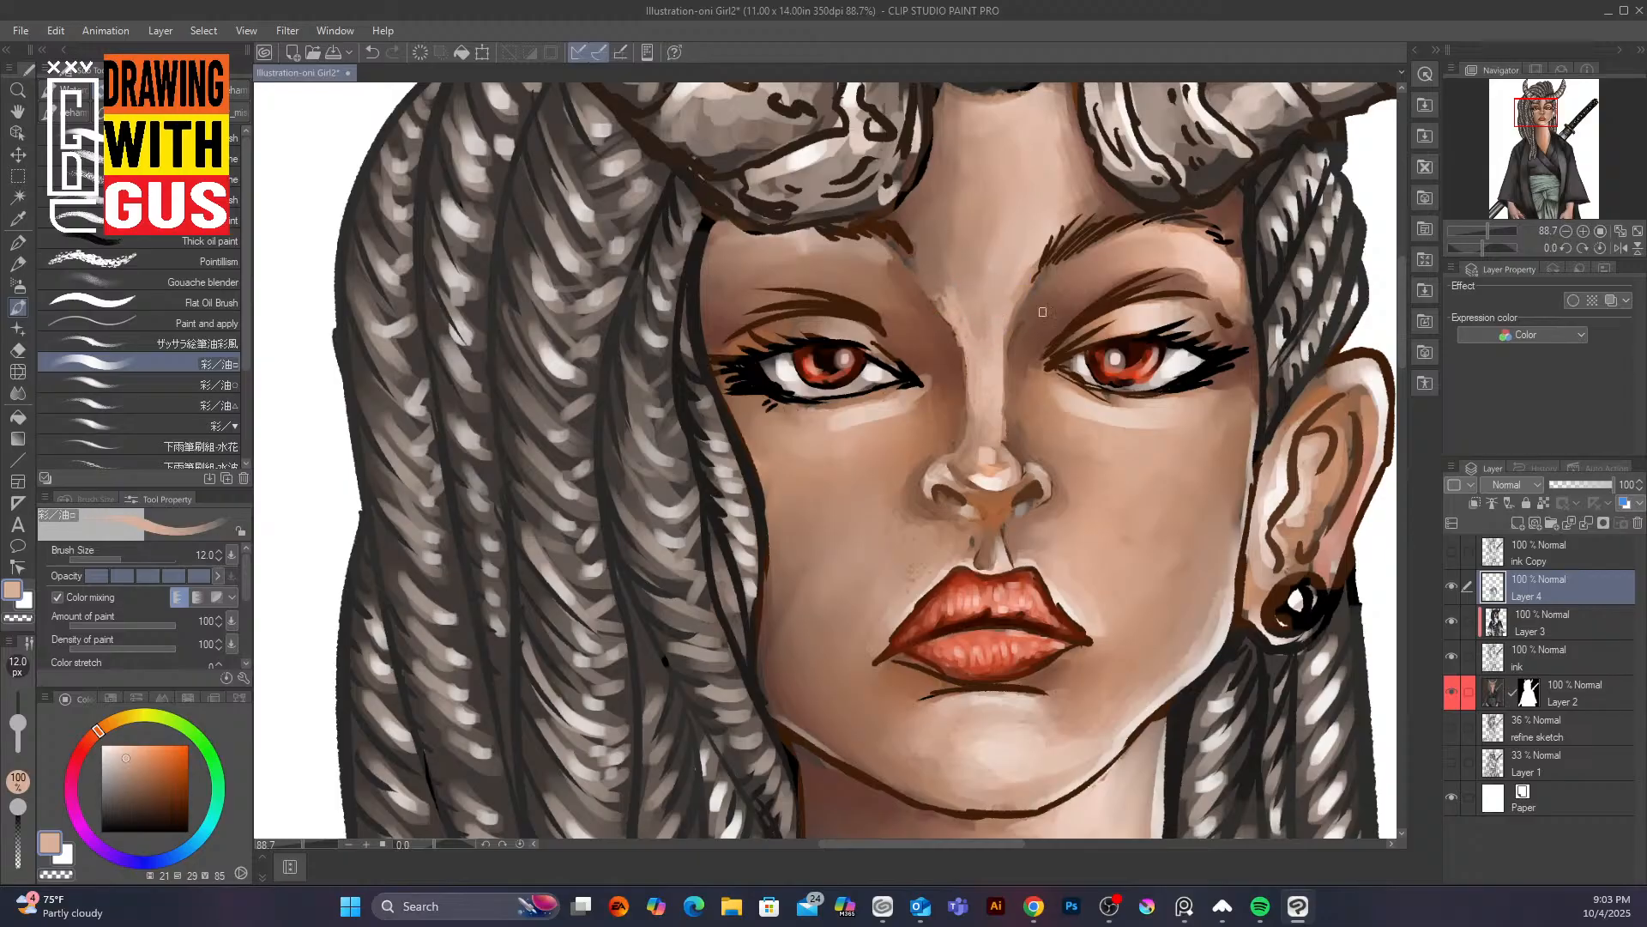
# Repaint the eyelid crease above the right eye with a darkened reddish brown sampled from the lid
pyautogui.keyDown('alt'); pyautogui.click(1175, 276); pyautogui.keyUp('alt')
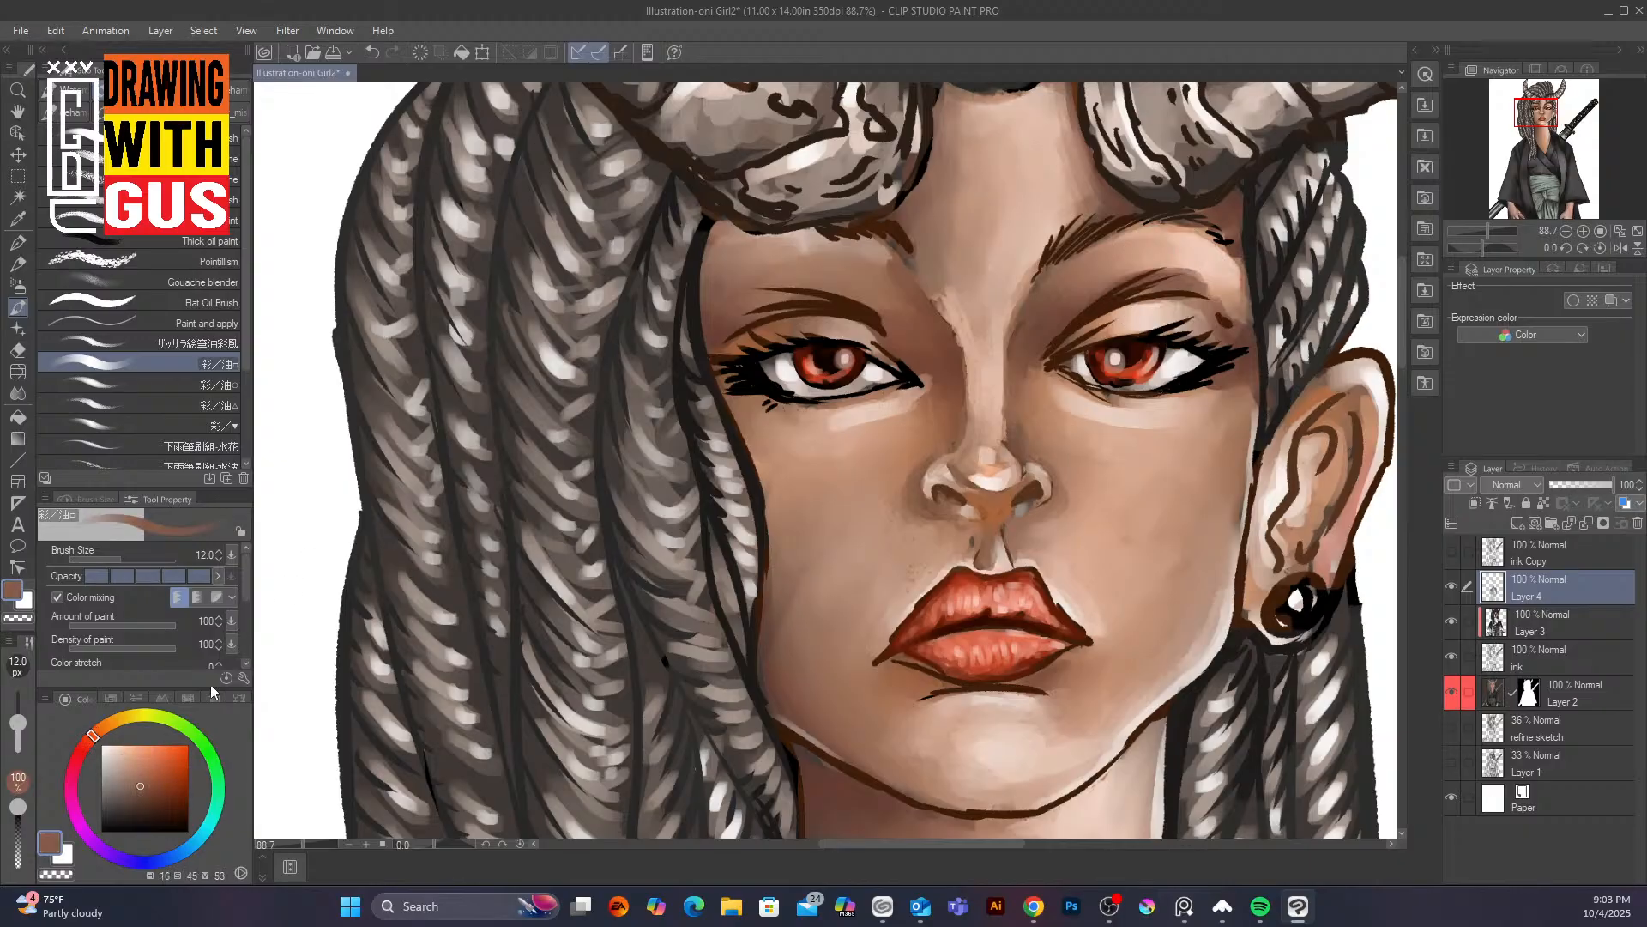
pyautogui.click(146, 791)
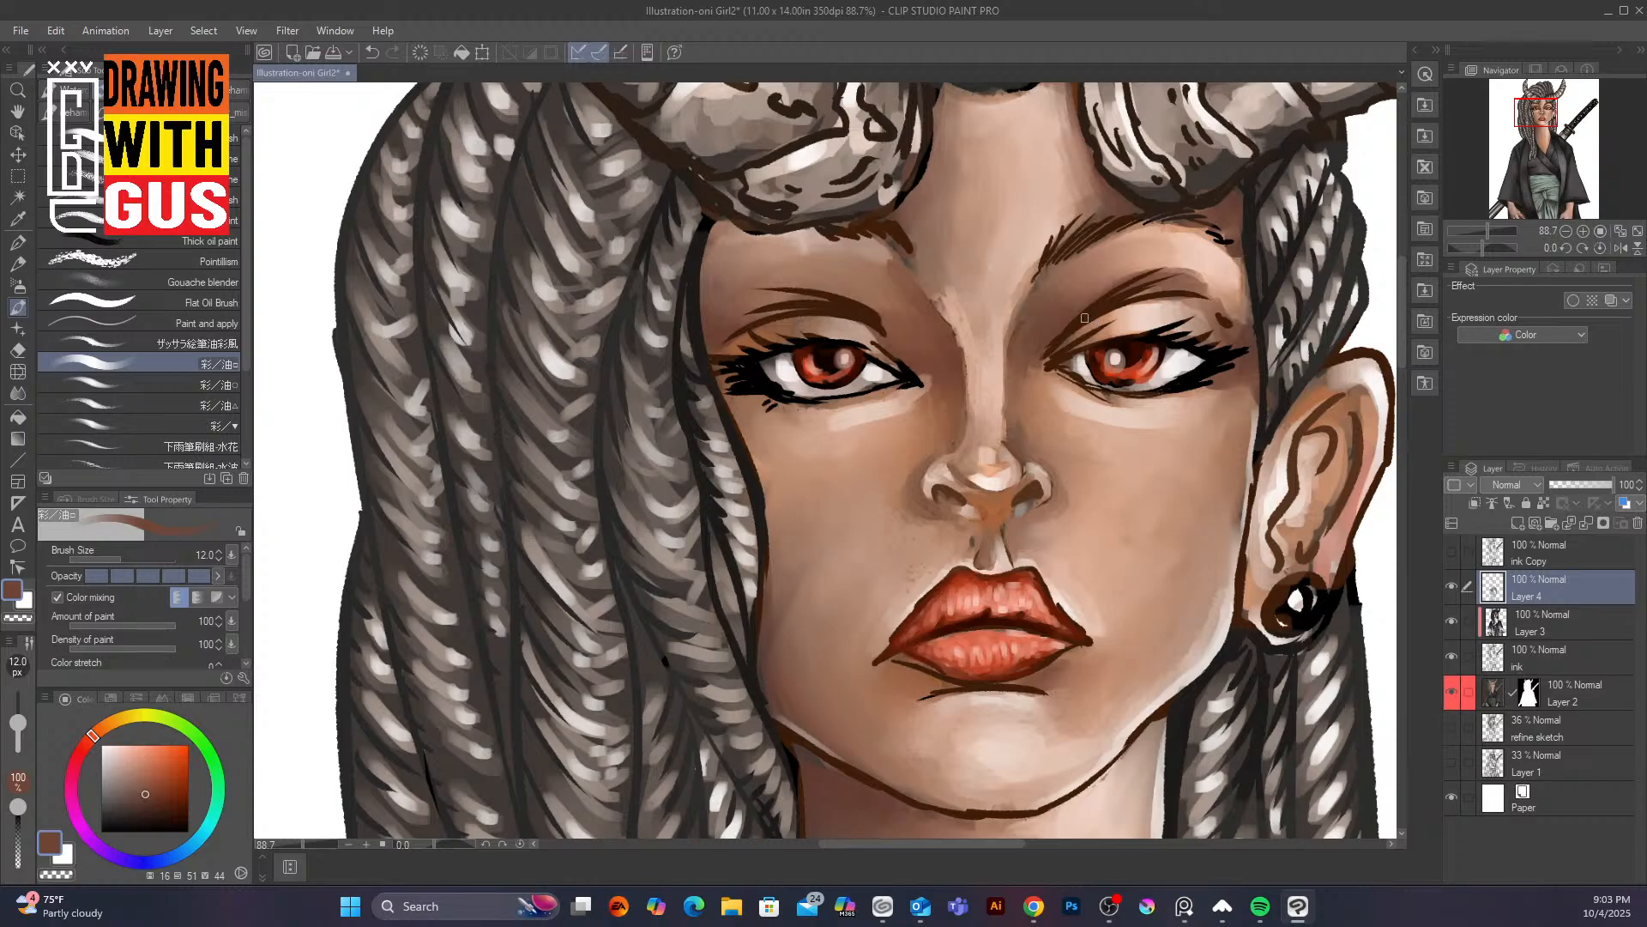
pyautogui.moveTo(1084, 318); pyautogui.dragTo(1172, 280)
pyautogui.moveTo(1171, 272)
pyautogui.mouseDown()
pyautogui.moveTo(1227, 291)
pyautogui.moveTo(1193, 278)
pyautogui.mouseUp()
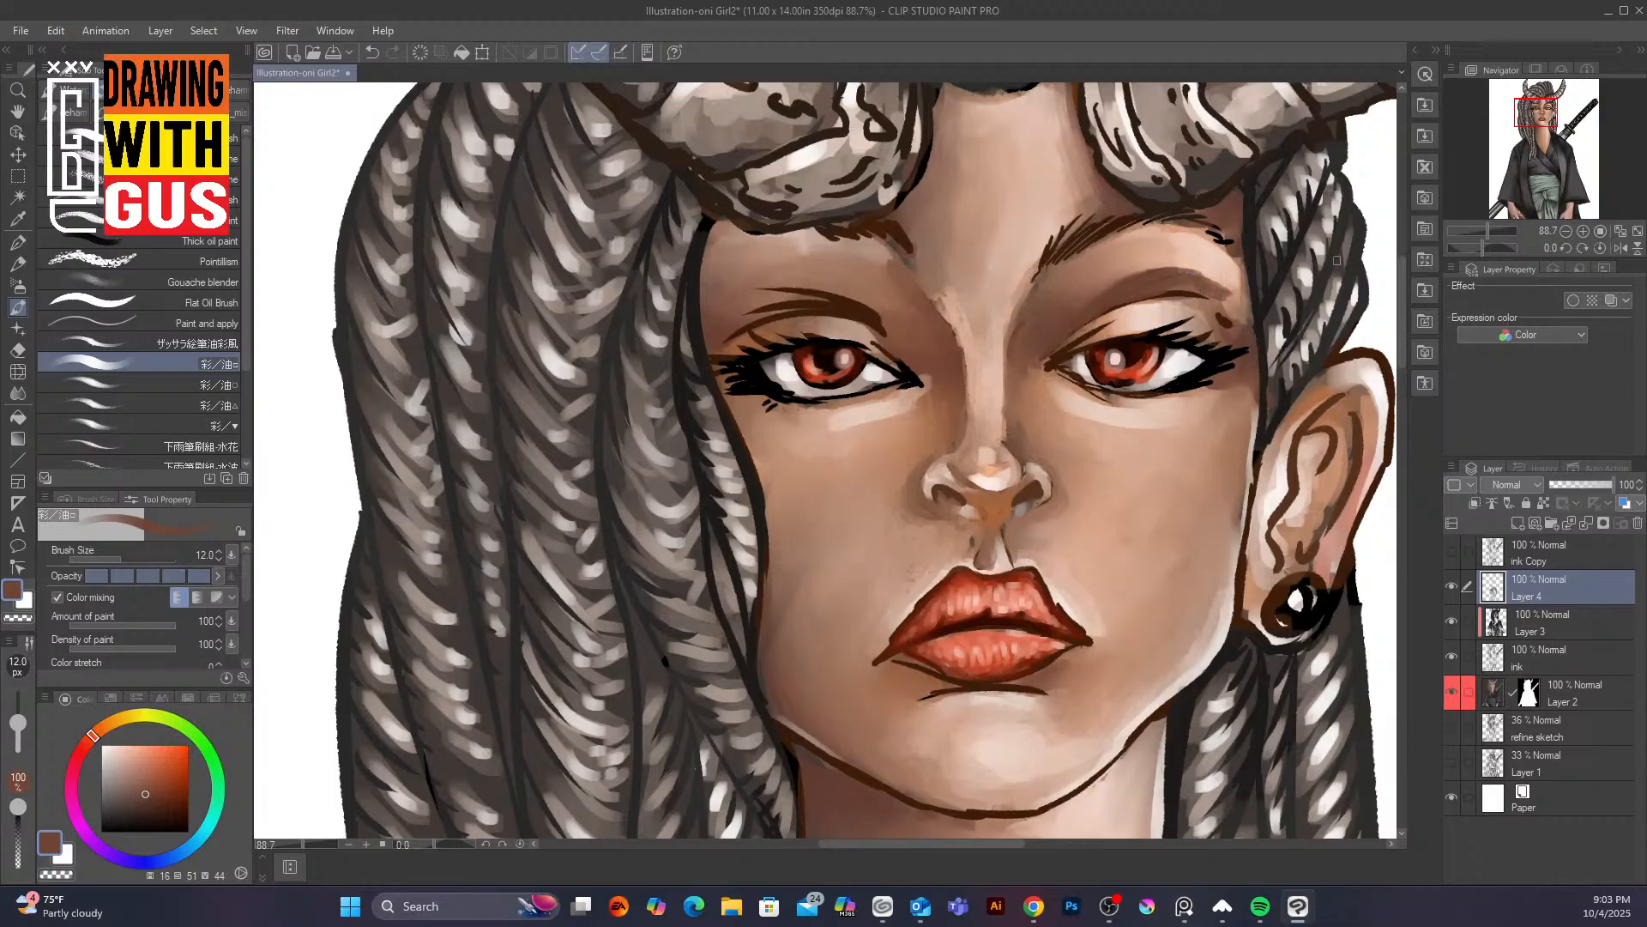
# Paint over the crease lines above the left eye and the line under the lower lip with browns sampled from the skin
pyautogui.keyDown('alt'); pyautogui.click(901, 332); pyautogui.keyUp('alt')
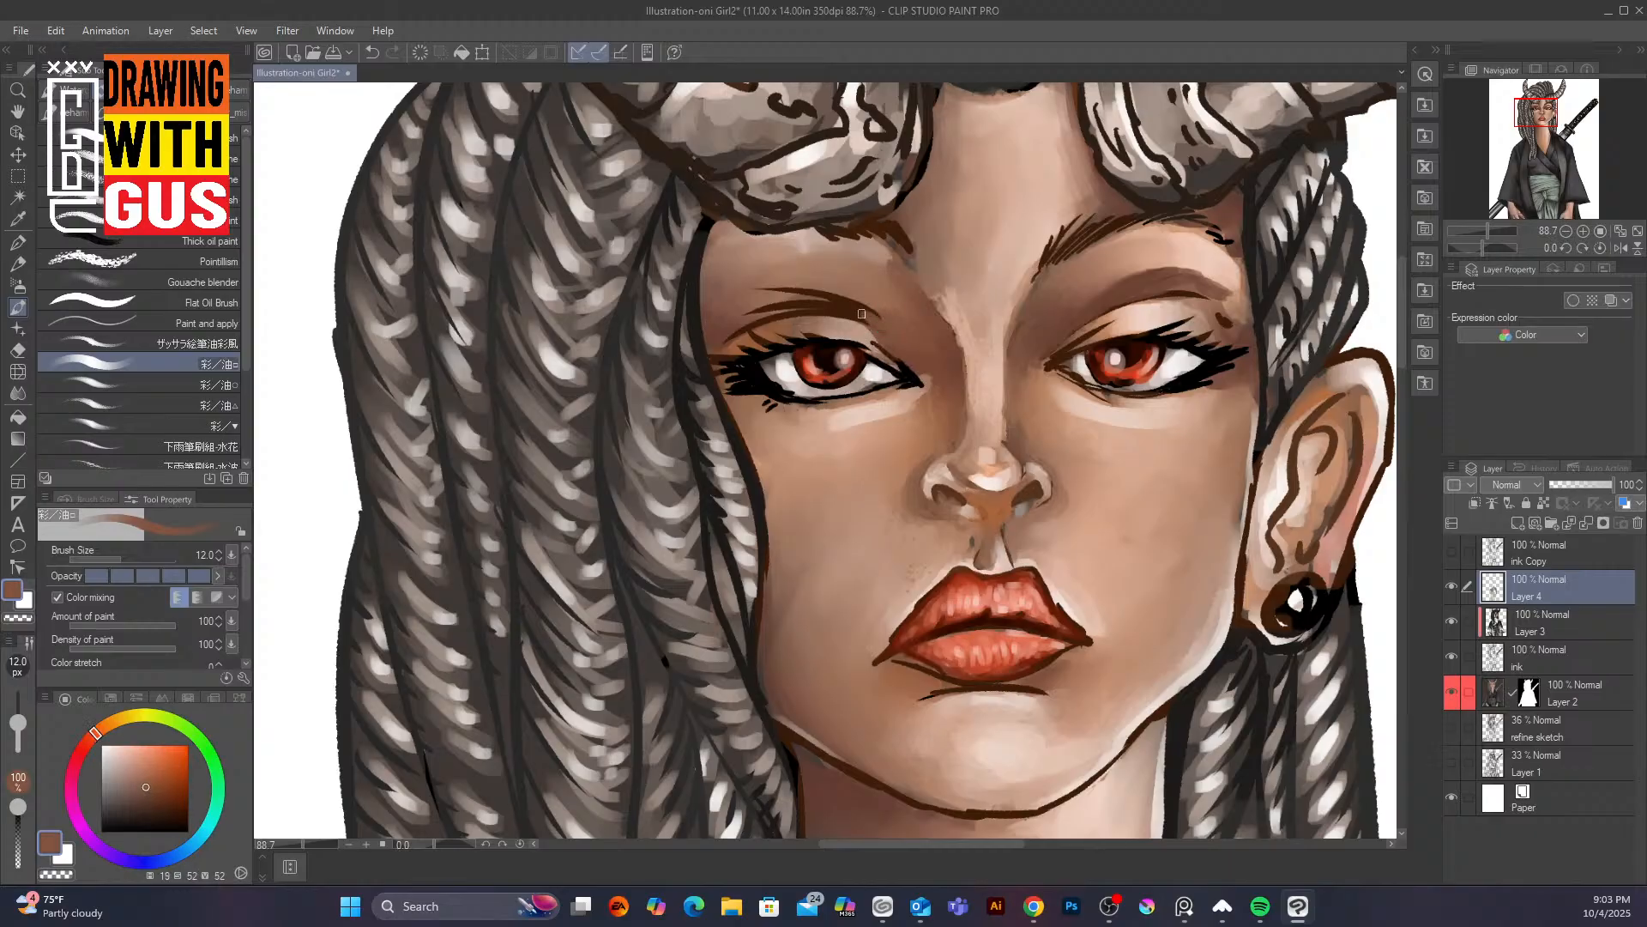
pyautogui.moveTo(861, 314)
pyautogui.mouseDown()
pyautogui.moveTo(757, 312)
pyautogui.moveTo(837, 307)
pyautogui.moveTo(758, 286)
pyautogui.moveTo(781, 290)
pyautogui.moveTo(746, 310)
pyautogui.moveTo(780, 304)
pyautogui.moveTo(782, 284)
pyautogui.moveTo(833, 302)
pyautogui.moveTo(718, 312)
pyautogui.moveTo(807, 303)
pyautogui.moveTo(736, 330)
pyautogui.moveTo(837, 315)
pyautogui.mouseUp()
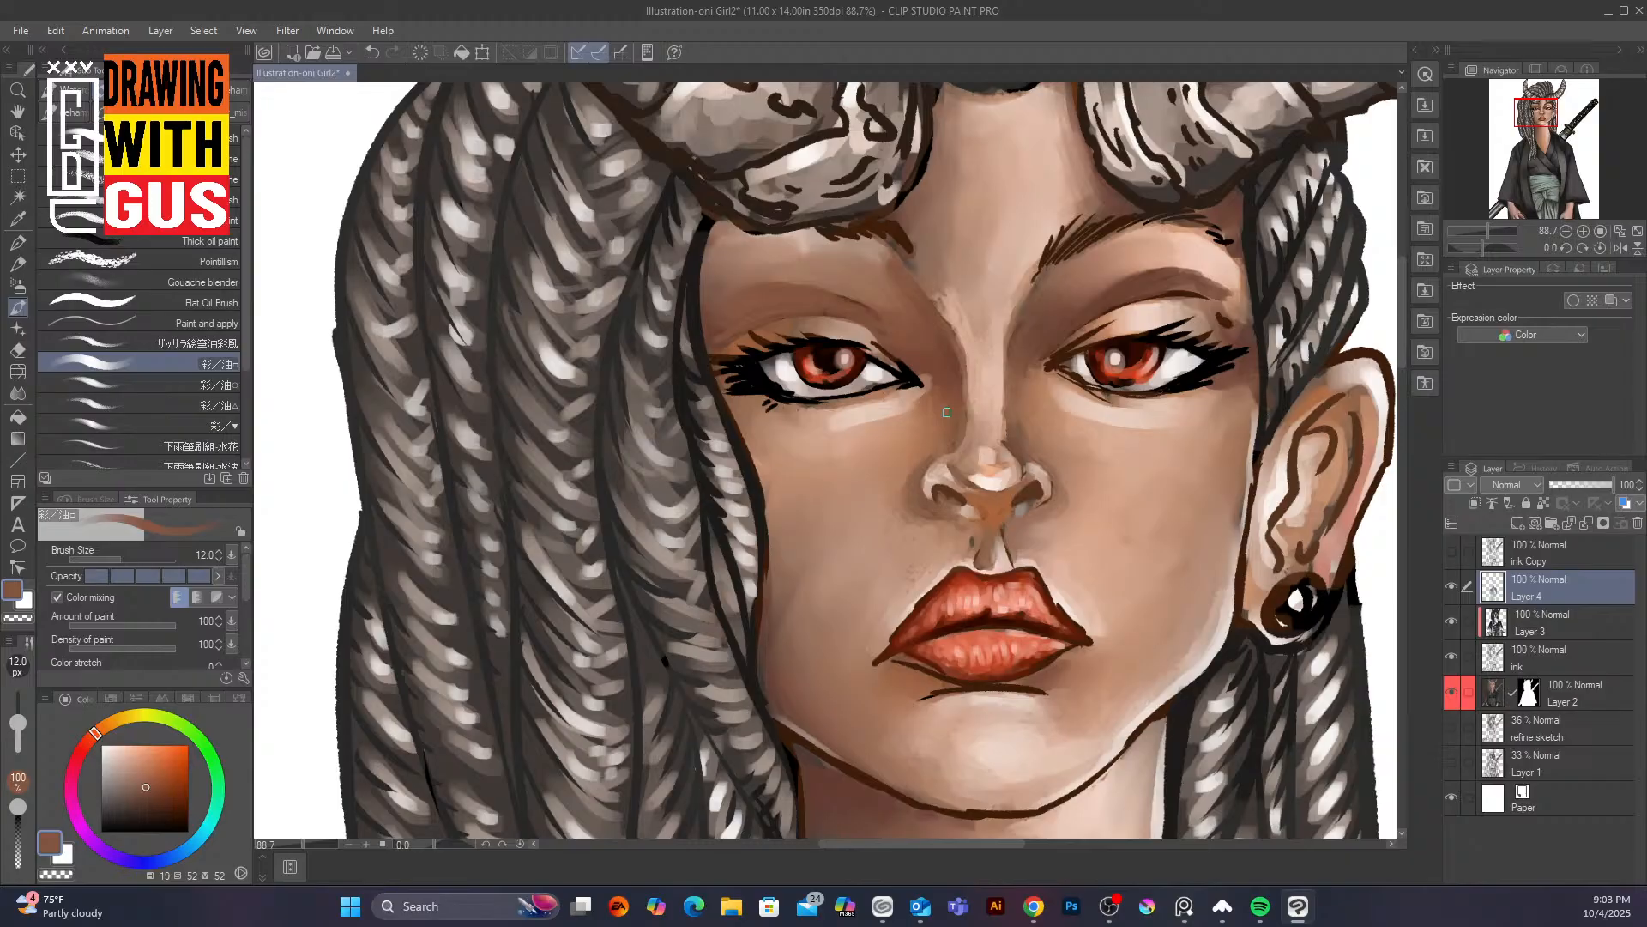
pyautogui.keyDown('alt'); pyautogui.click(1048, 663); pyautogui.keyUp('alt')
pyautogui.moveTo(930, 671)
pyautogui.mouseDown()
pyautogui.moveTo(895, 663)
pyautogui.moveTo(928, 667)
pyautogui.moveTo(915, 669)
pyautogui.mouseUp()
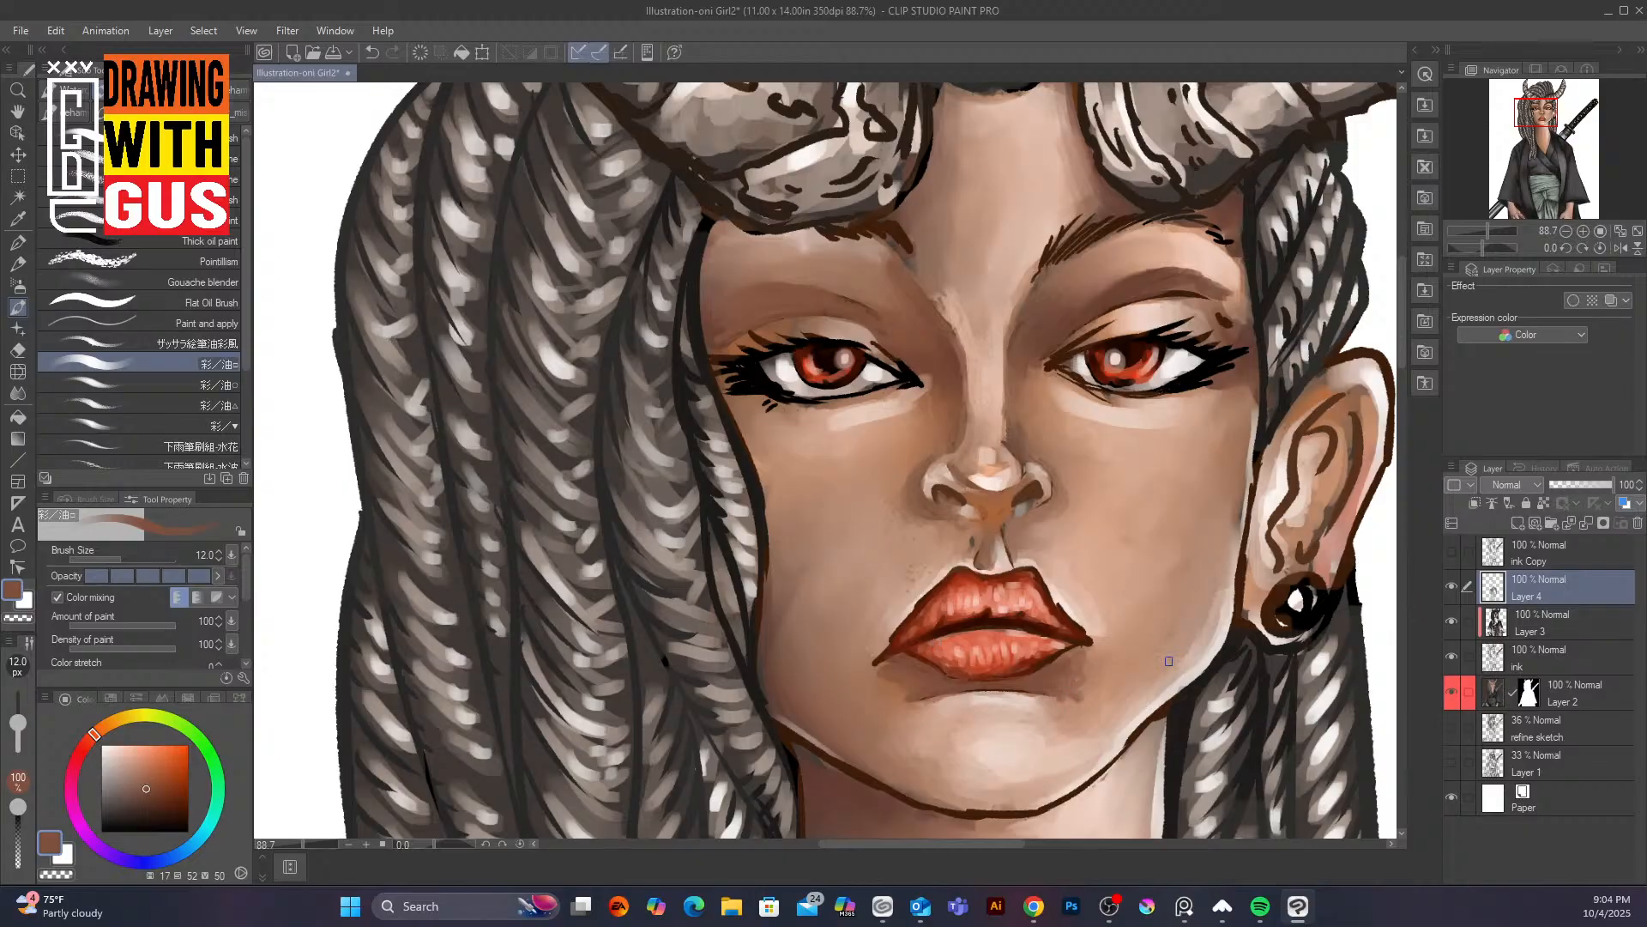
# Save the illustration and paint light peach patches over both cheeks and the chin with the oil brush at size 60
pyautogui.scroll(1, 1106, 566)
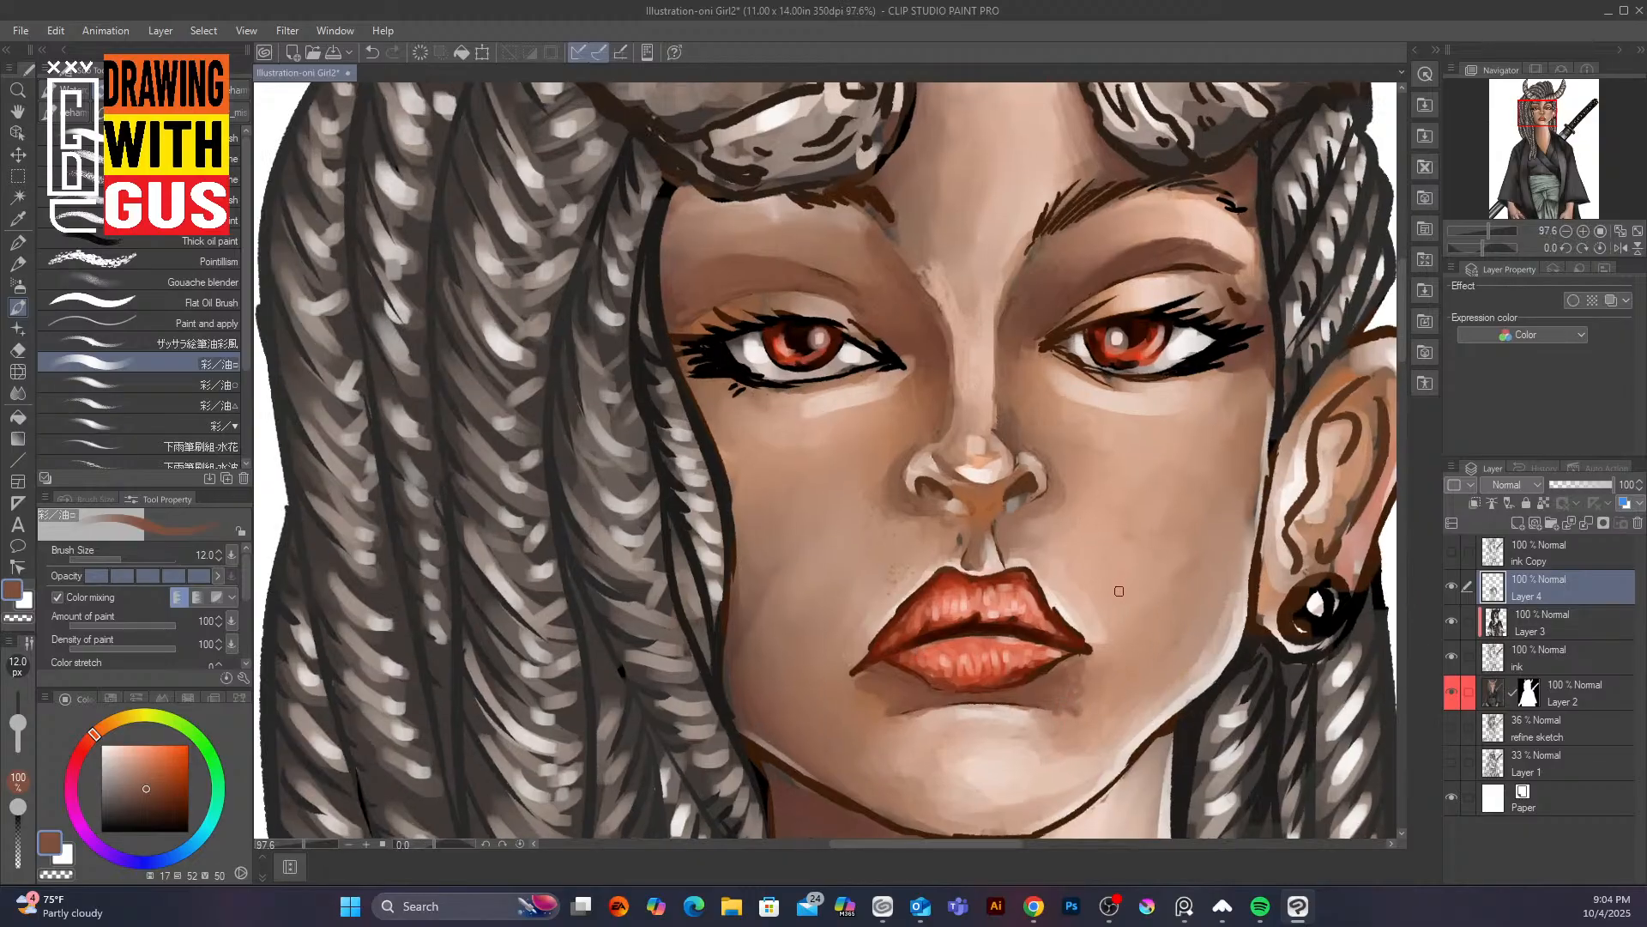
pyautogui.scroll(-5, 1122, 591)
pyautogui.scroll(-5, 1288, 753)
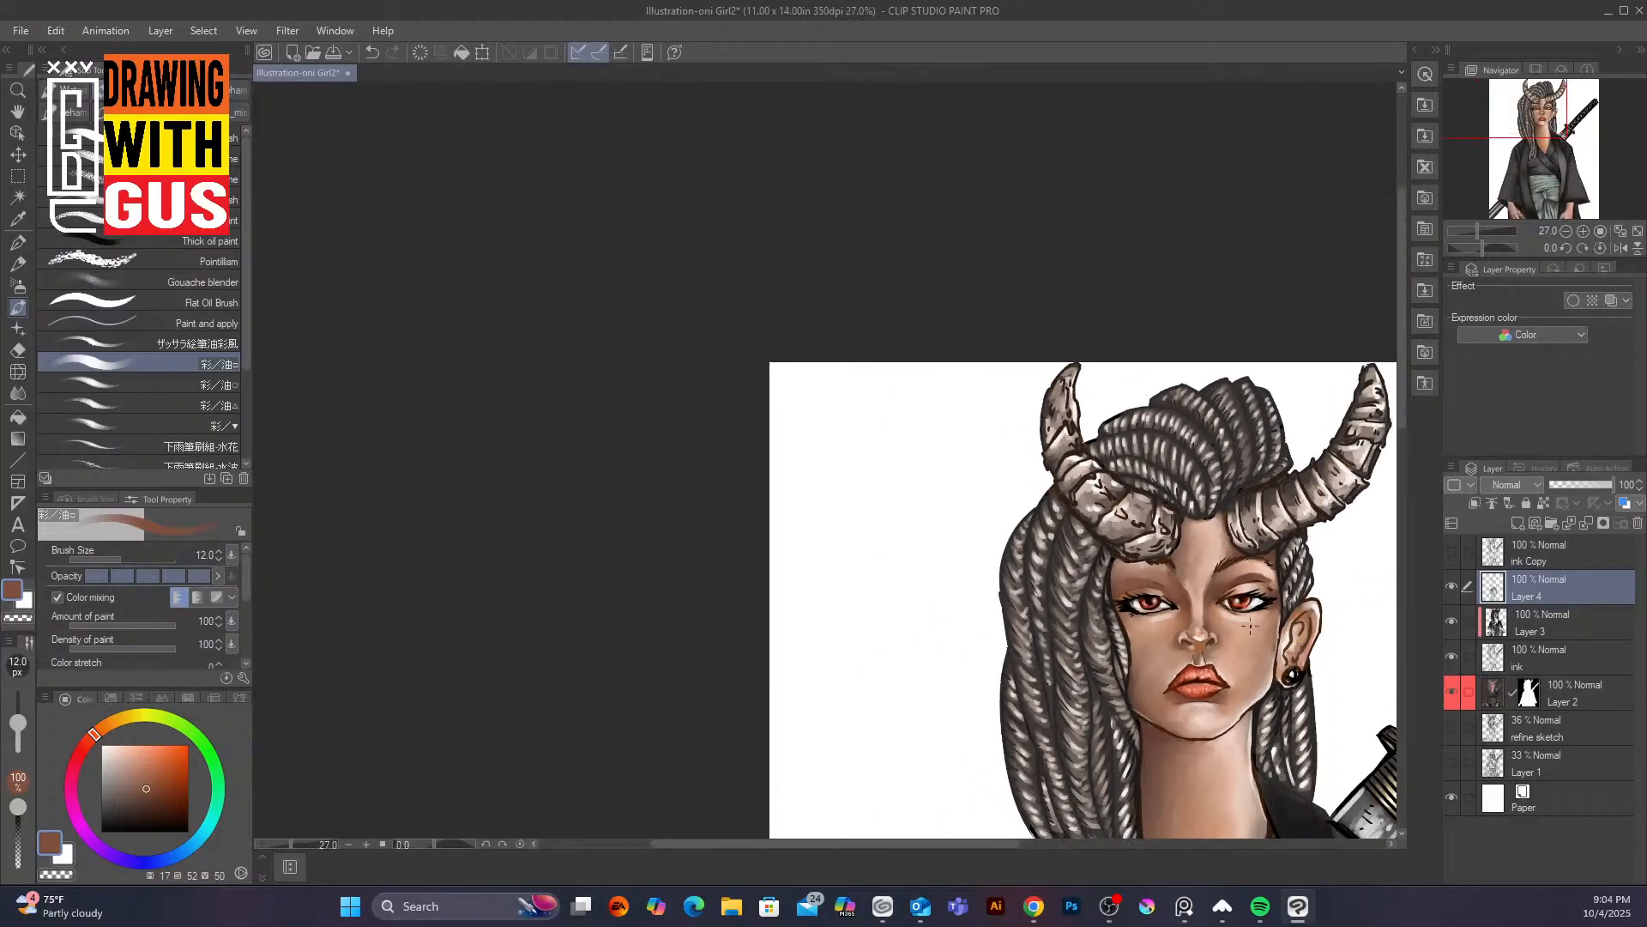
pyautogui.moveTo(1308, 749); pyautogui.dragTo(832, 486)
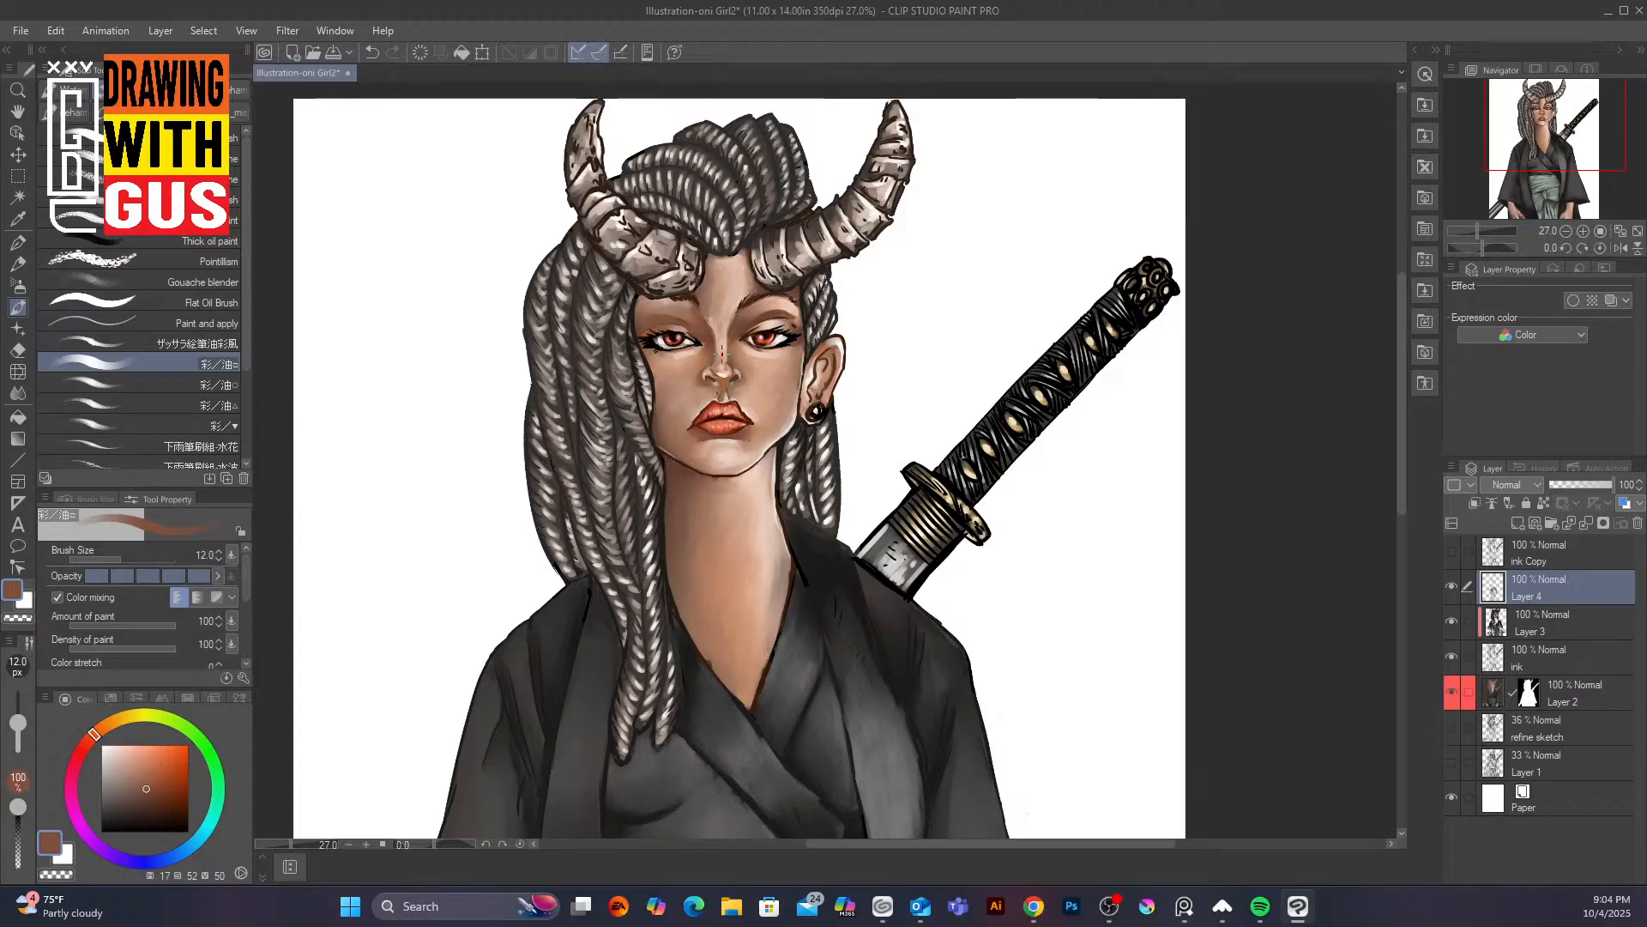
pyautogui.scroll(4, 780, 410)
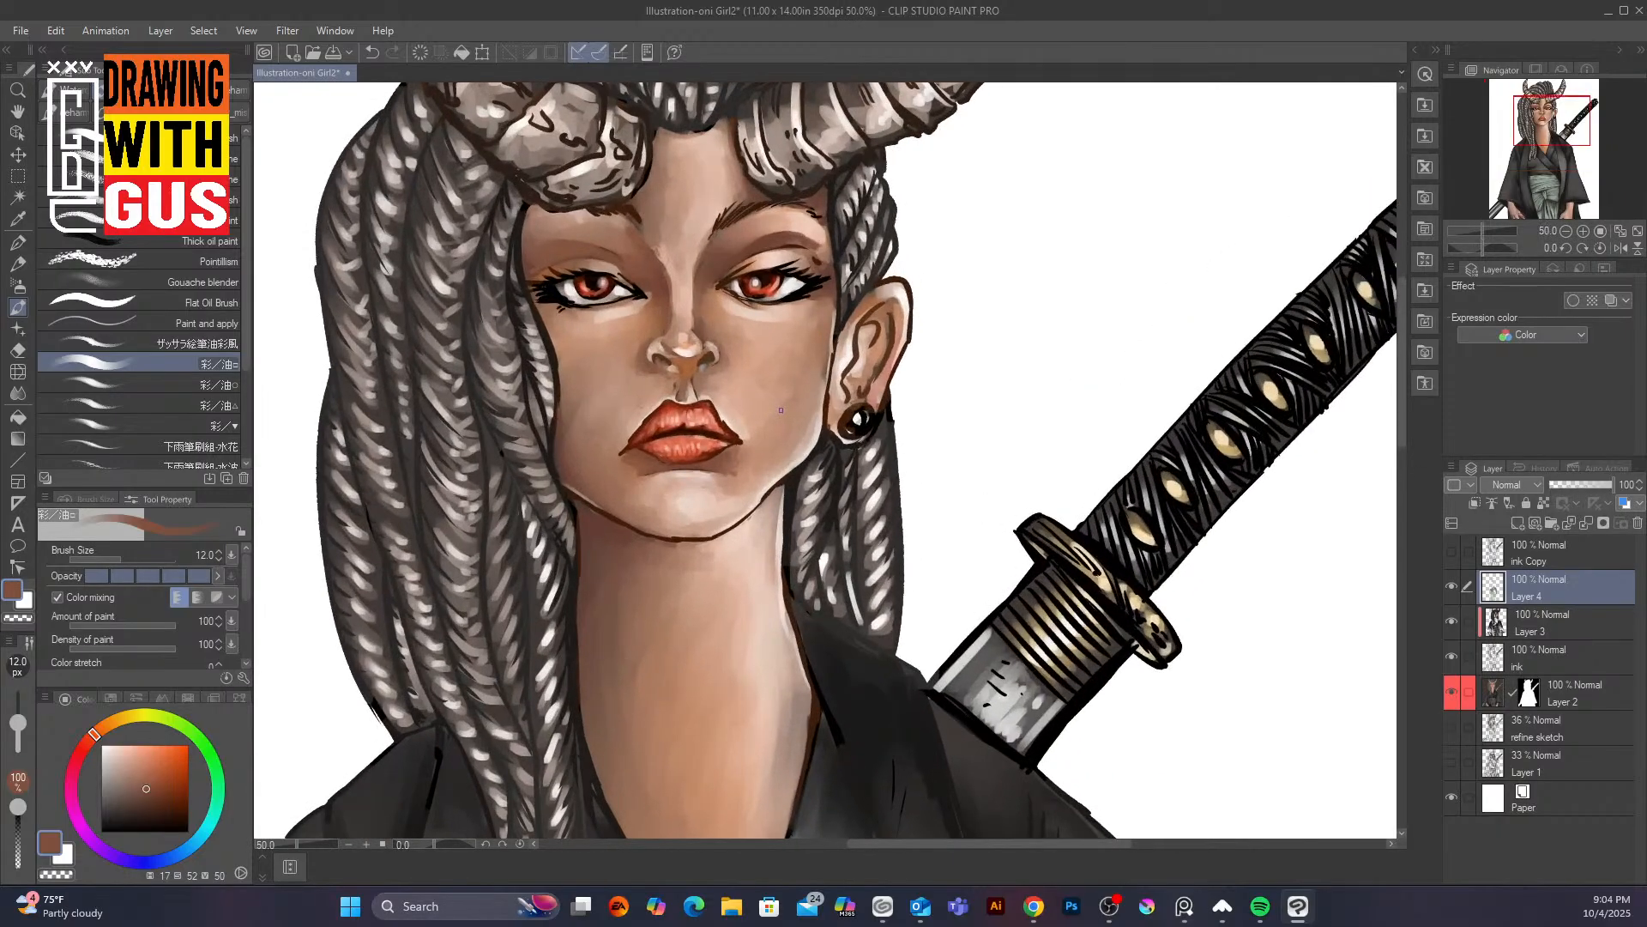
pyautogui.click(122, 745)
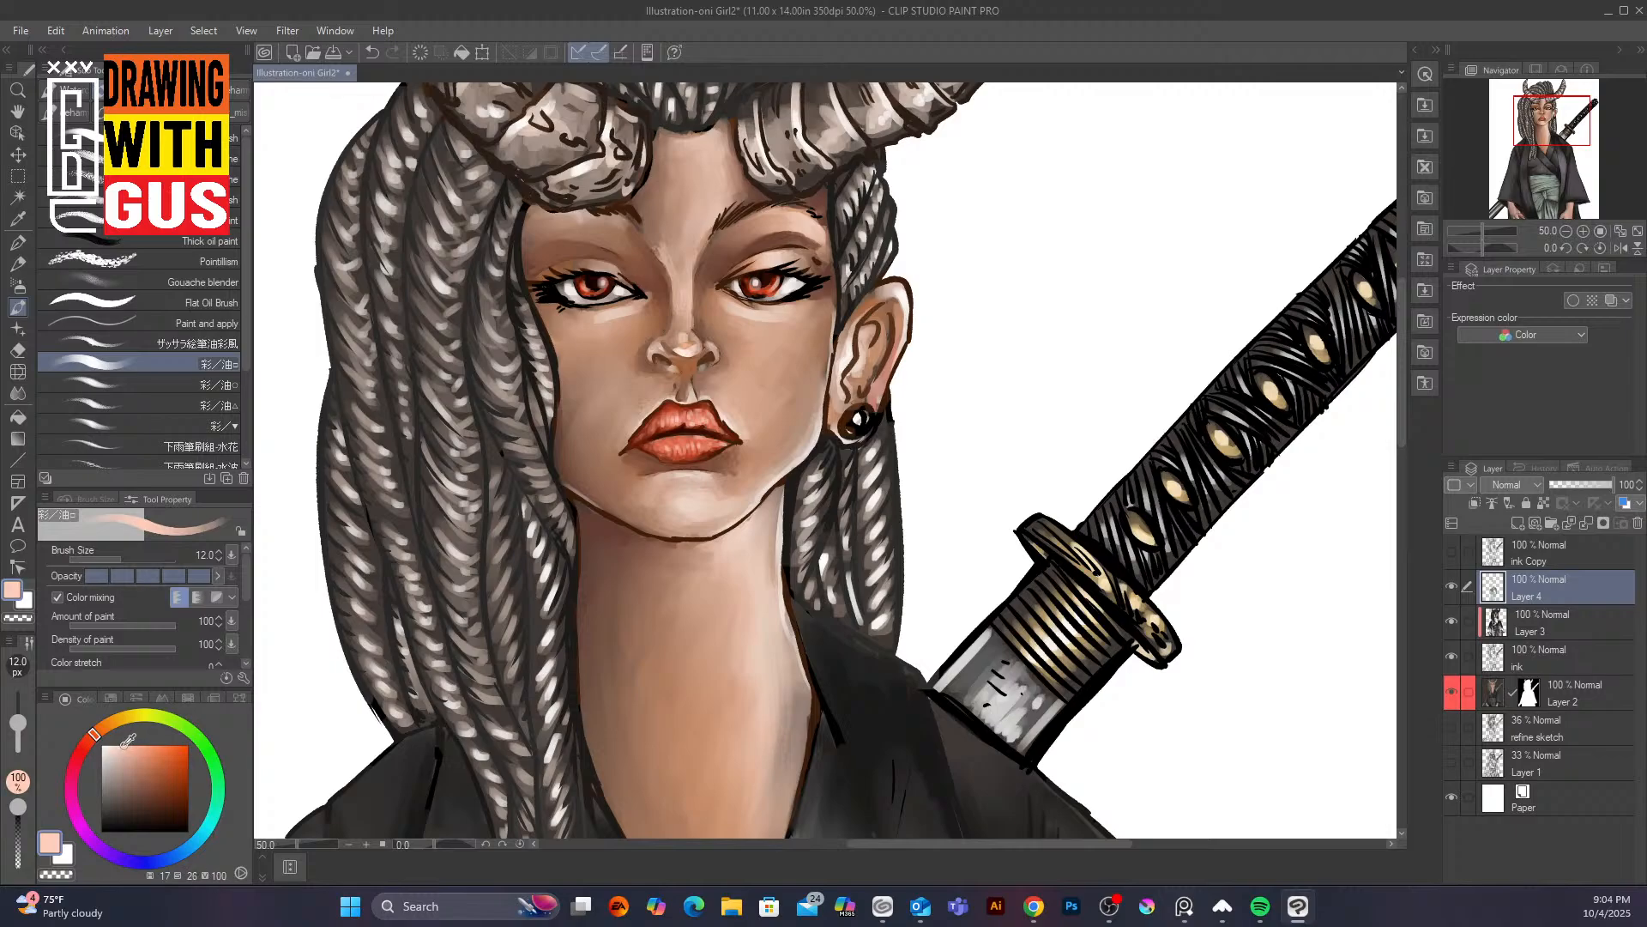
pyautogui.moveTo(123, 745); pyautogui.dragTo(127, 744)
pyautogui.press(']')
pyautogui.press(']')
pyautogui.press(']')
pyautogui.press(']')
pyautogui.press(']')
pyautogui.press(']')
pyautogui.press(']')
pyautogui.press(']')
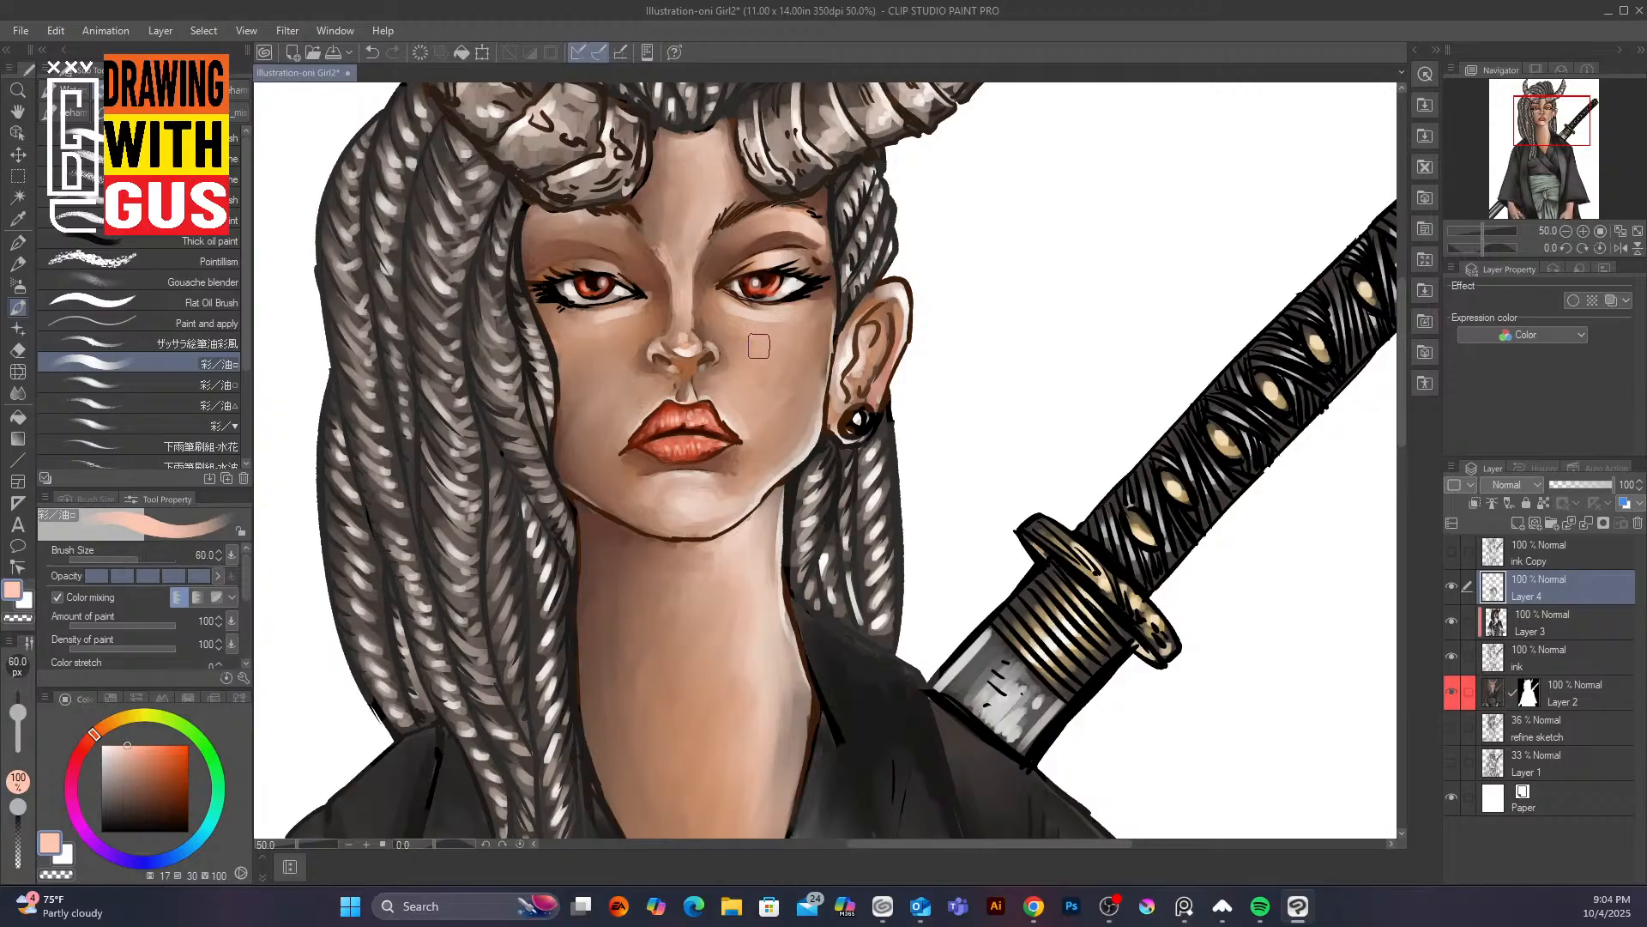
pyautogui.hotkey('ctrl', 's')
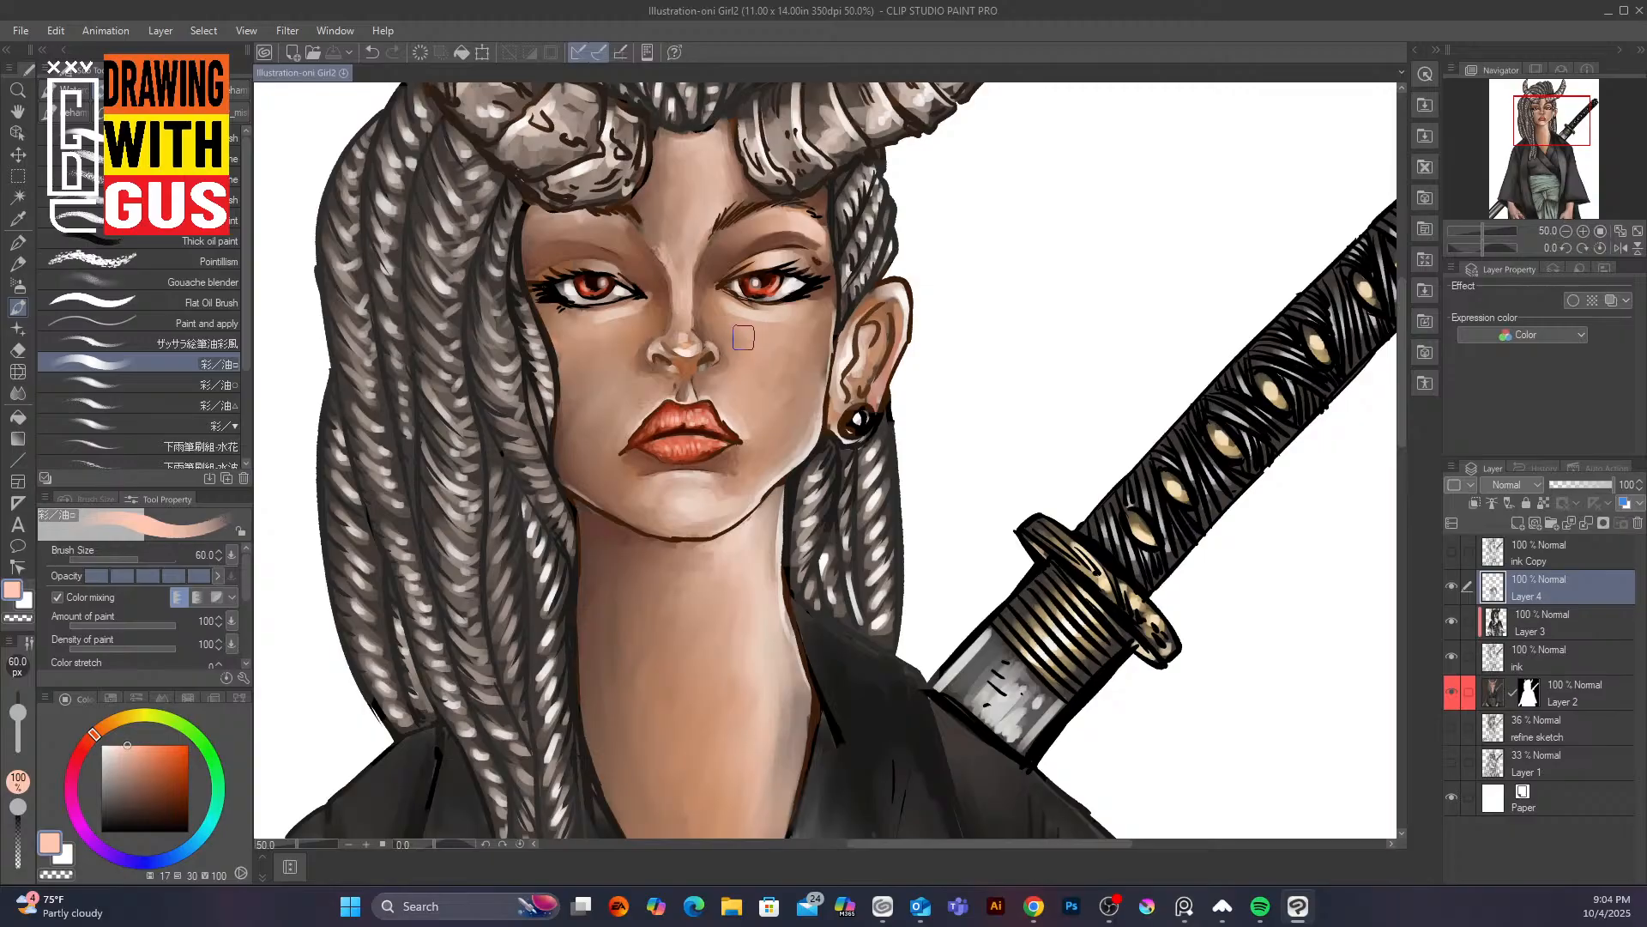
pyautogui.moveTo(747, 329)
pyautogui.mouseDown()
pyautogui.moveTo(782, 344)
pyautogui.moveTo(746, 330)
pyautogui.moveTo(804, 327)
pyautogui.moveTo(794, 361)
pyautogui.moveTo(748, 373)
pyautogui.moveTo(775, 408)
pyautogui.moveTo(823, 322)
pyautogui.moveTo(786, 405)
pyautogui.moveTo(719, 386)
pyautogui.moveTo(733, 408)
pyautogui.moveTo(728, 284)
pyautogui.moveTo(731, 342)
pyautogui.moveTo(774, 346)
pyautogui.moveTo(771, 429)
pyautogui.moveTo(797, 367)
pyautogui.moveTo(764, 429)
pyautogui.mouseUp()
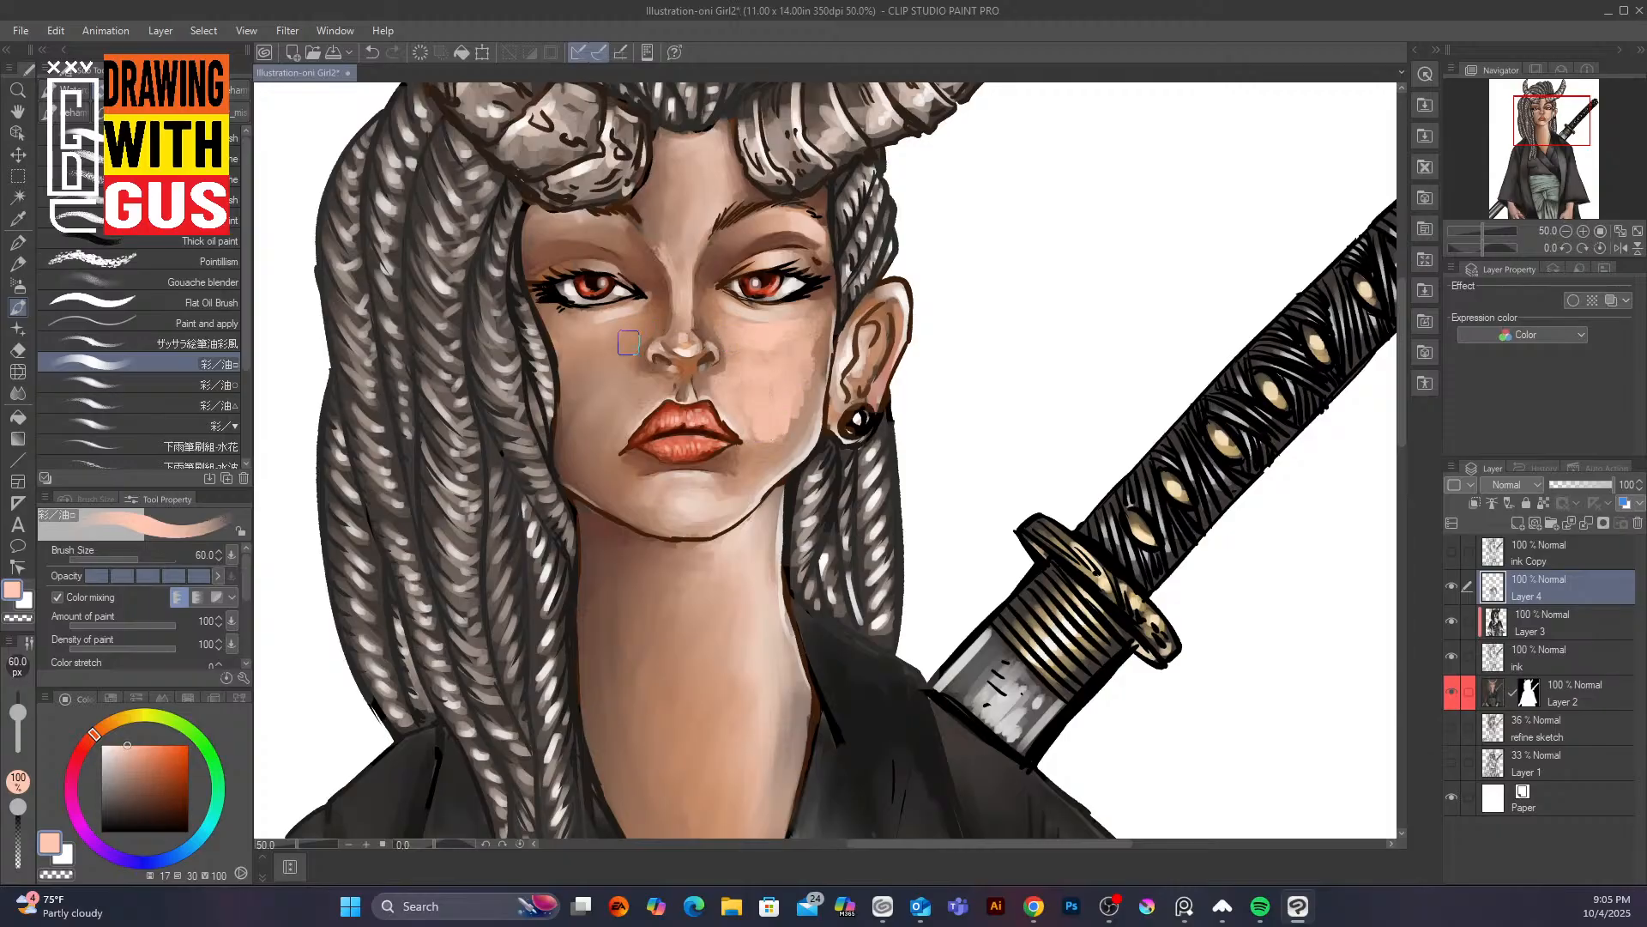
pyautogui.moveTo(630, 335)
pyautogui.mouseDown()
pyautogui.moveTo(597, 365)
pyautogui.moveTo(624, 328)
pyautogui.moveTo(594, 338)
pyautogui.moveTo(622, 333)
pyautogui.moveTo(604, 383)
pyautogui.moveTo(628, 353)
pyautogui.moveTo(638, 382)
pyautogui.moveTo(599, 409)
pyautogui.moveTo(621, 410)
pyautogui.moveTo(595, 337)
pyautogui.mouseUp()
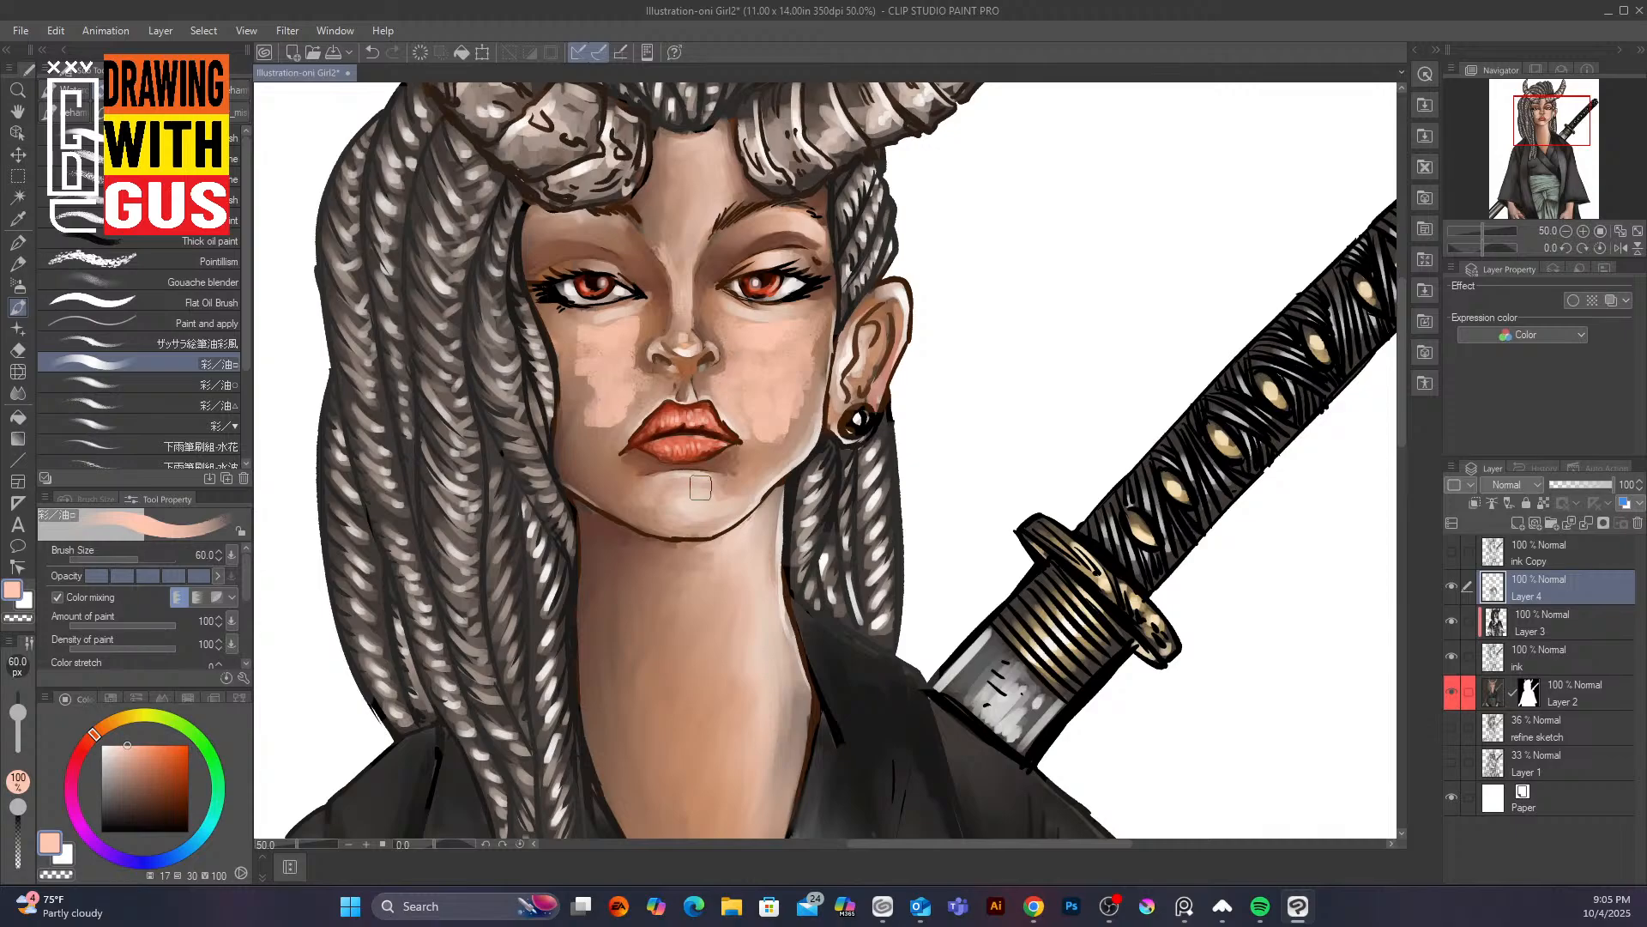
pyautogui.moveTo(681, 488)
pyautogui.mouseDown()
pyautogui.moveTo(654, 510)
pyautogui.moveTo(602, 473)
pyautogui.moveTo(657, 513)
pyautogui.moveTo(739, 492)
pyautogui.moveTo(806, 448)
pyautogui.mouseUp()
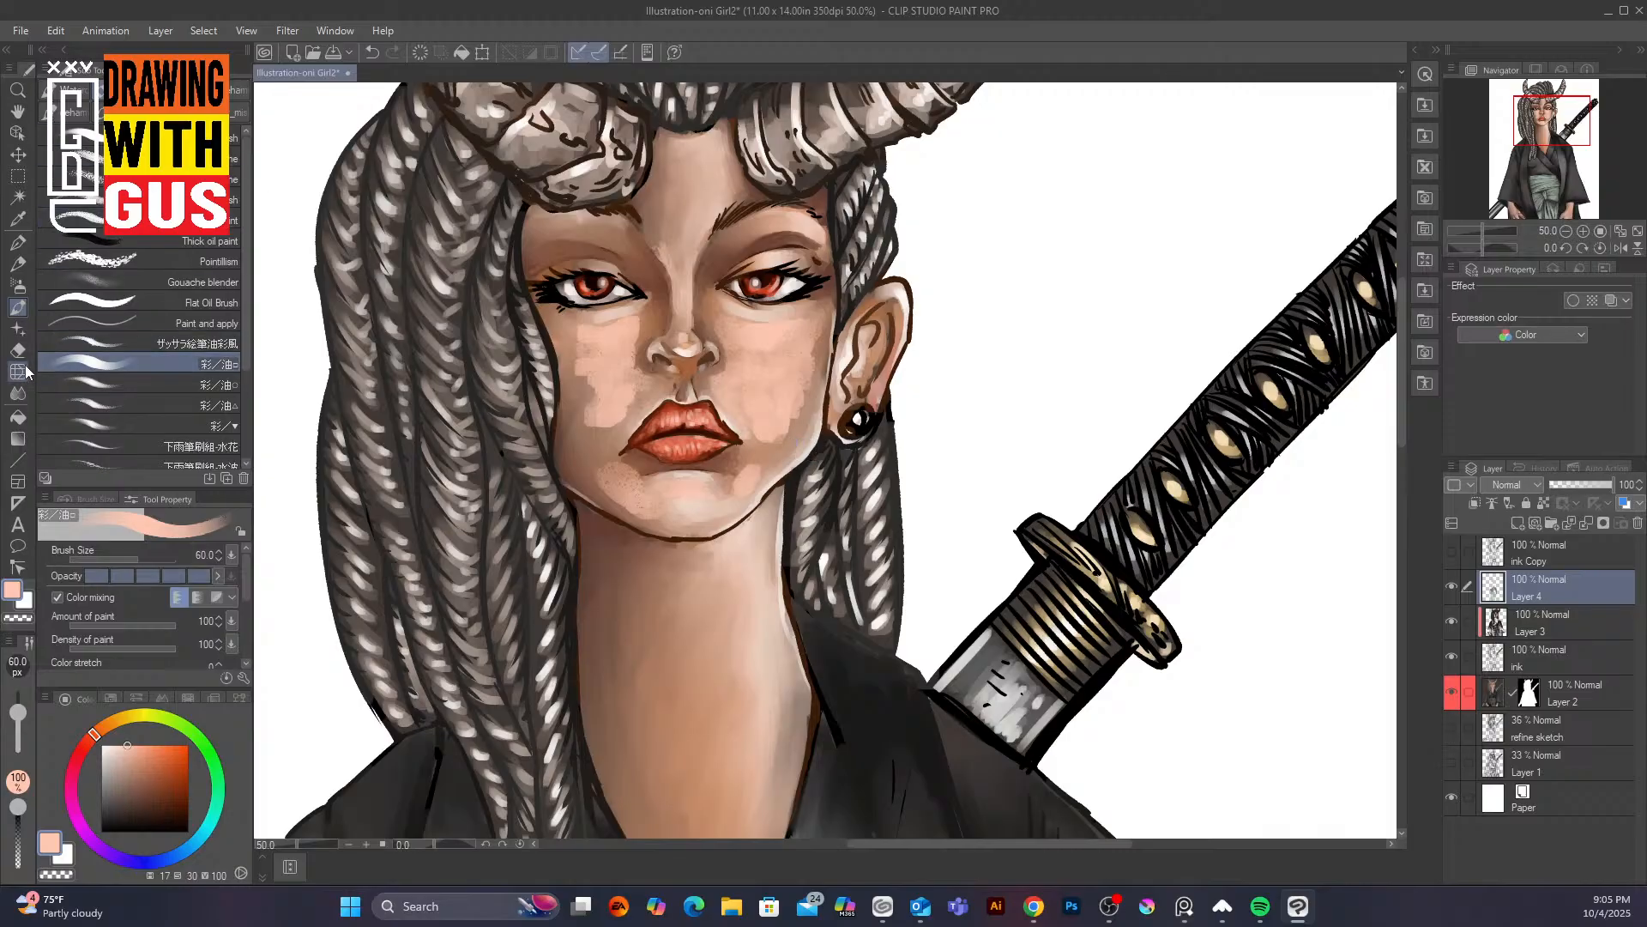
# Blend the peach patches on both cheeks and the chin into the surrounding skin with the Painterly blender at size 60
pyautogui.click(19, 393)
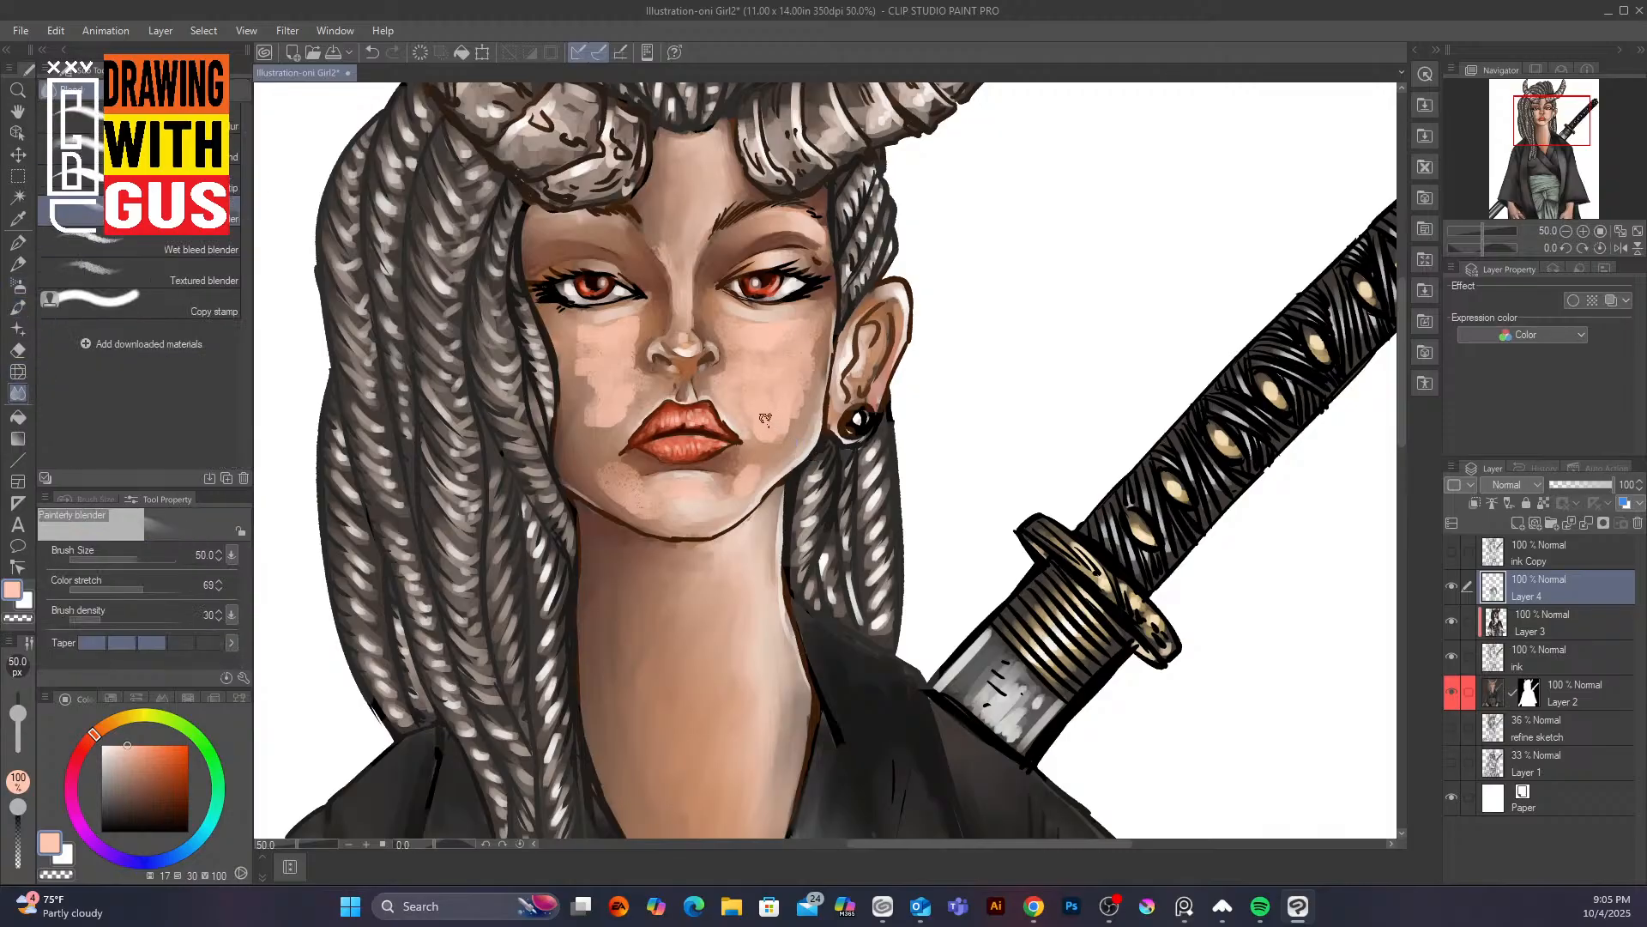
pyautogui.moveTo(790, 425); pyautogui.dragTo(816, 341)
pyautogui.press(']')
pyautogui.press(']')
pyautogui.press(']')
pyautogui.press('[')
pyautogui.press('[')
pyautogui.moveTo(787, 330)
pyautogui.mouseDown()
pyautogui.moveTo(820, 326)
pyautogui.moveTo(800, 399)
pyautogui.moveTo(785, 369)
pyautogui.mouseUp()
pyautogui.moveTo(749, 425)
pyautogui.mouseDown()
pyautogui.moveTo(778, 422)
pyautogui.moveTo(750, 481)
pyautogui.moveTo(745, 468)
pyautogui.moveTo(619, 487)
pyautogui.moveTo(622, 461)
pyautogui.moveTo(605, 474)
pyautogui.moveTo(675, 515)
pyautogui.mouseUp()
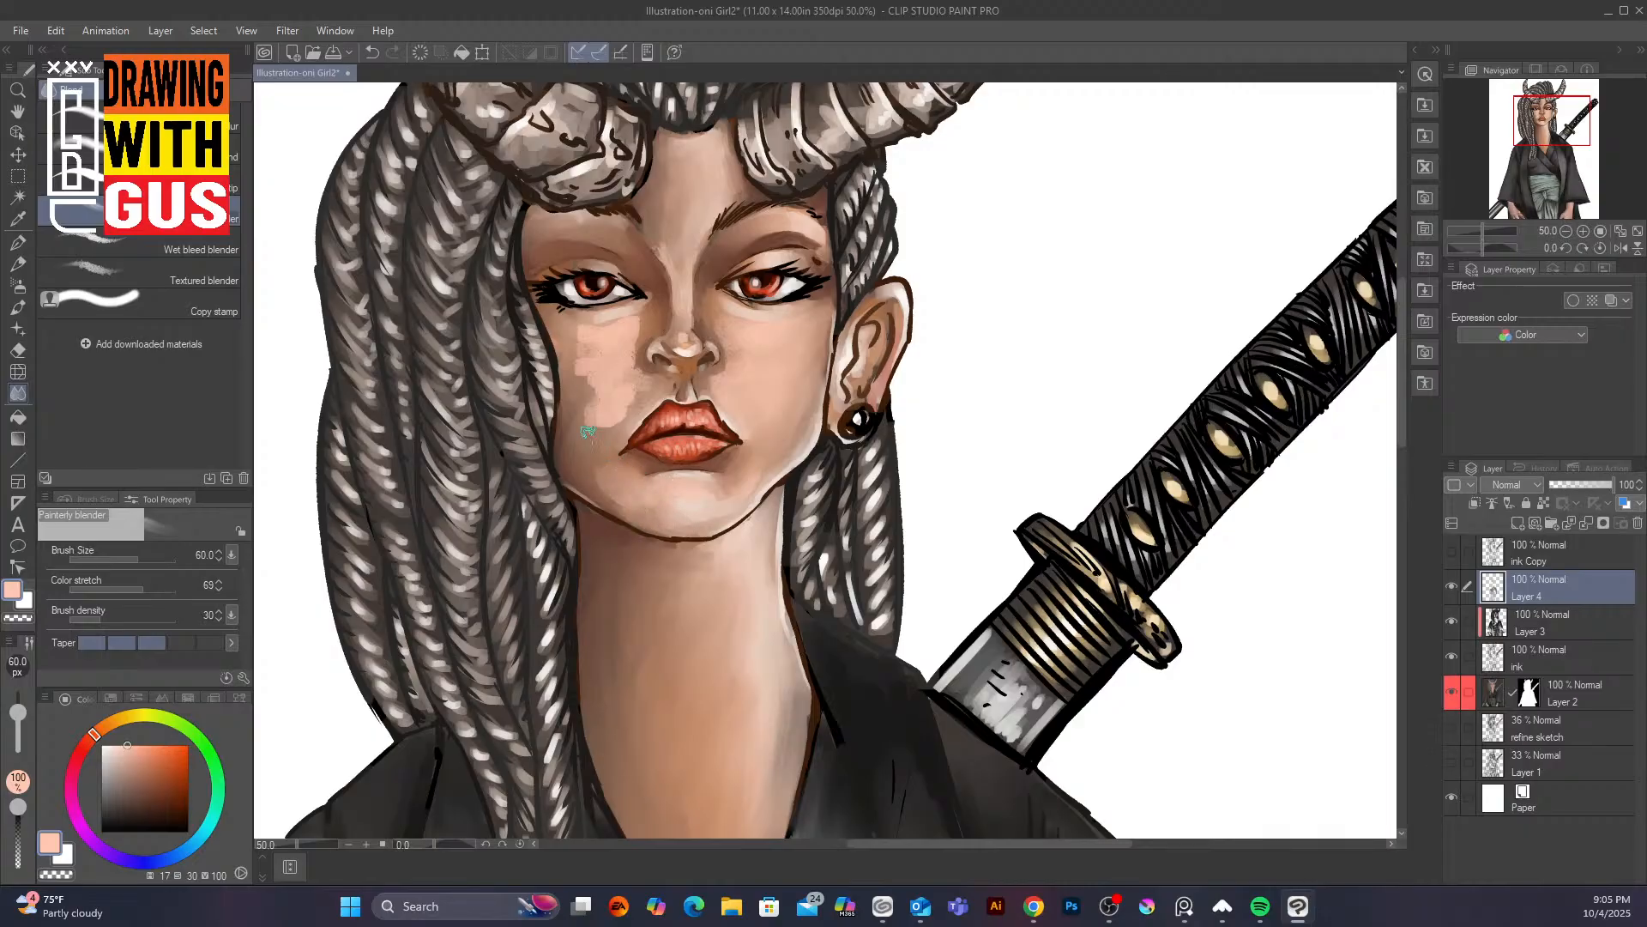
pyautogui.moveTo(647, 387)
pyautogui.mouseDown()
pyautogui.moveTo(591, 443)
pyautogui.moveTo(621, 389)
pyautogui.moveTo(577, 428)
pyautogui.moveTo(607, 378)
pyautogui.moveTo(573, 395)
pyautogui.moveTo(606, 340)
pyautogui.moveTo(570, 366)
pyautogui.moveTo(574, 324)
pyautogui.mouseUp()
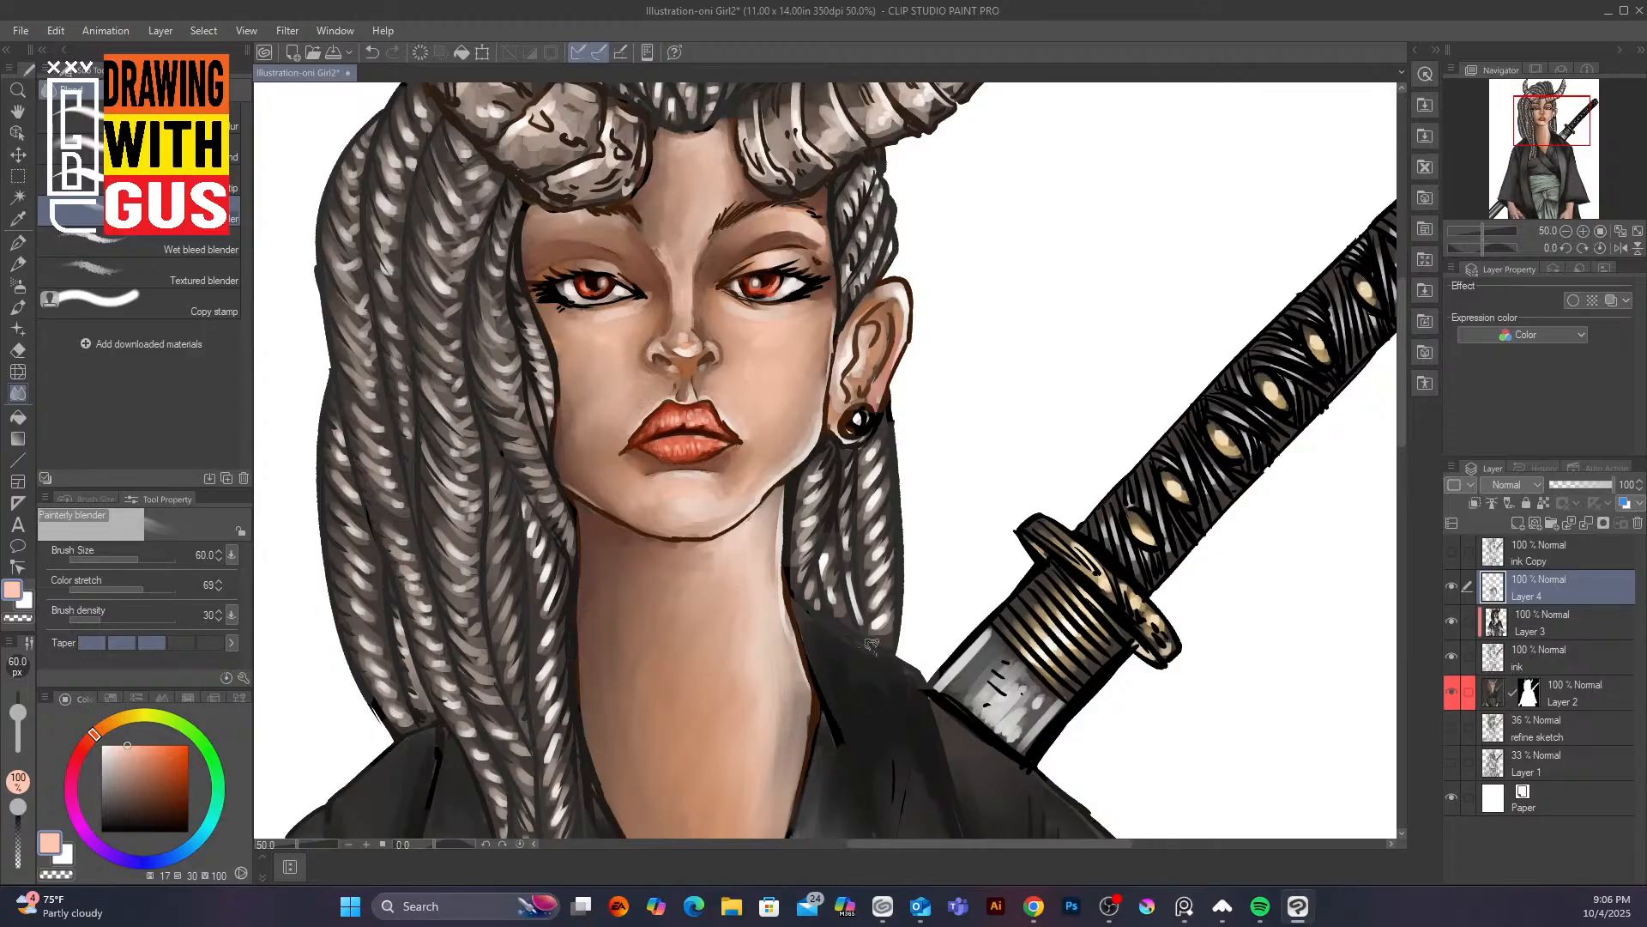
# Shade the eyelid crease above the right eye and the inner ear with a sampled reddish brown, using the oil brush at size 20
pyautogui.click(17, 306)
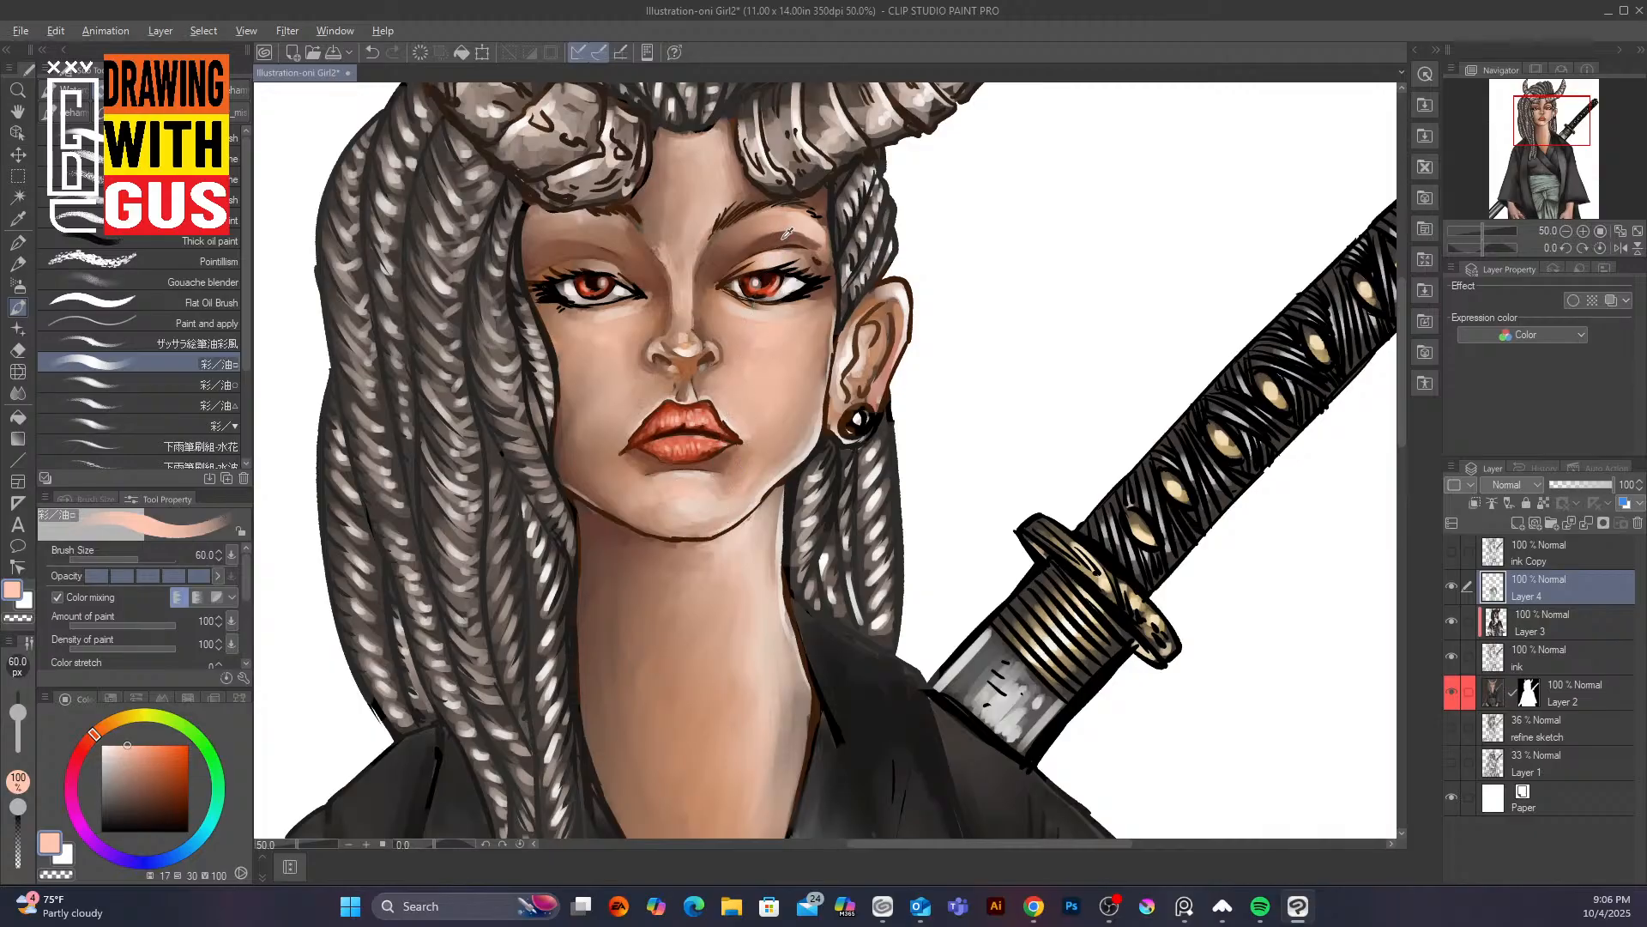
pyautogui.keyDown('alt'); pyautogui.click(805, 230); pyautogui.keyUp('alt')
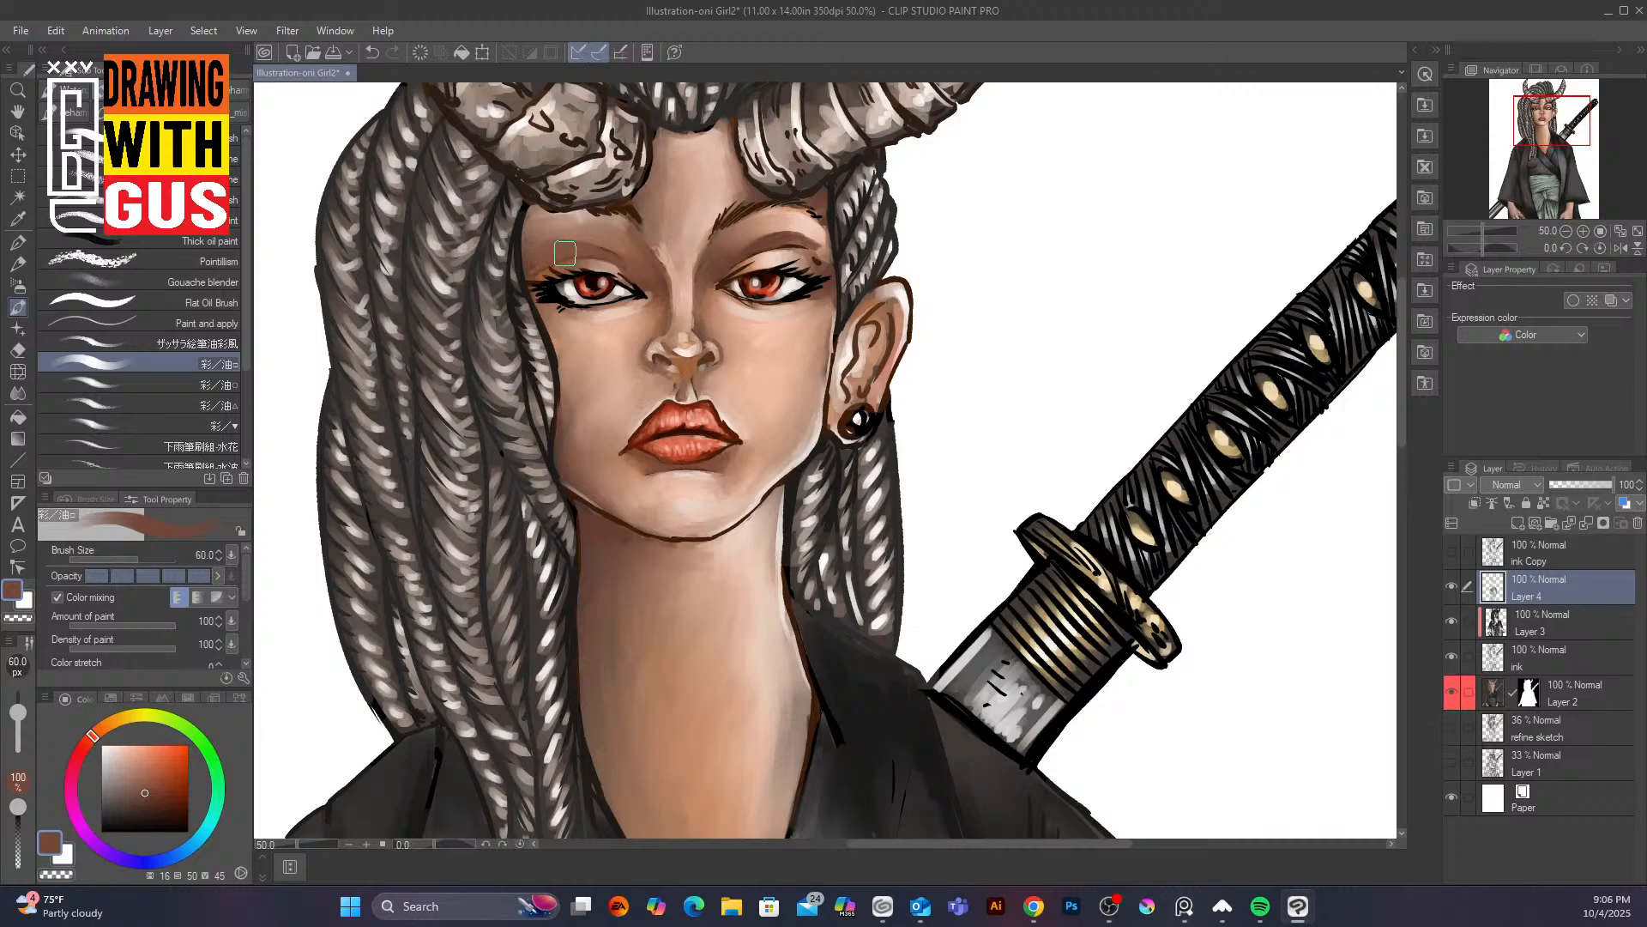
pyautogui.press('[')
pyautogui.press('[')
pyautogui.press('[')
pyautogui.press('[')
pyautogui.moveTo(771, 244); pyautogui.dragTo(823, 253)
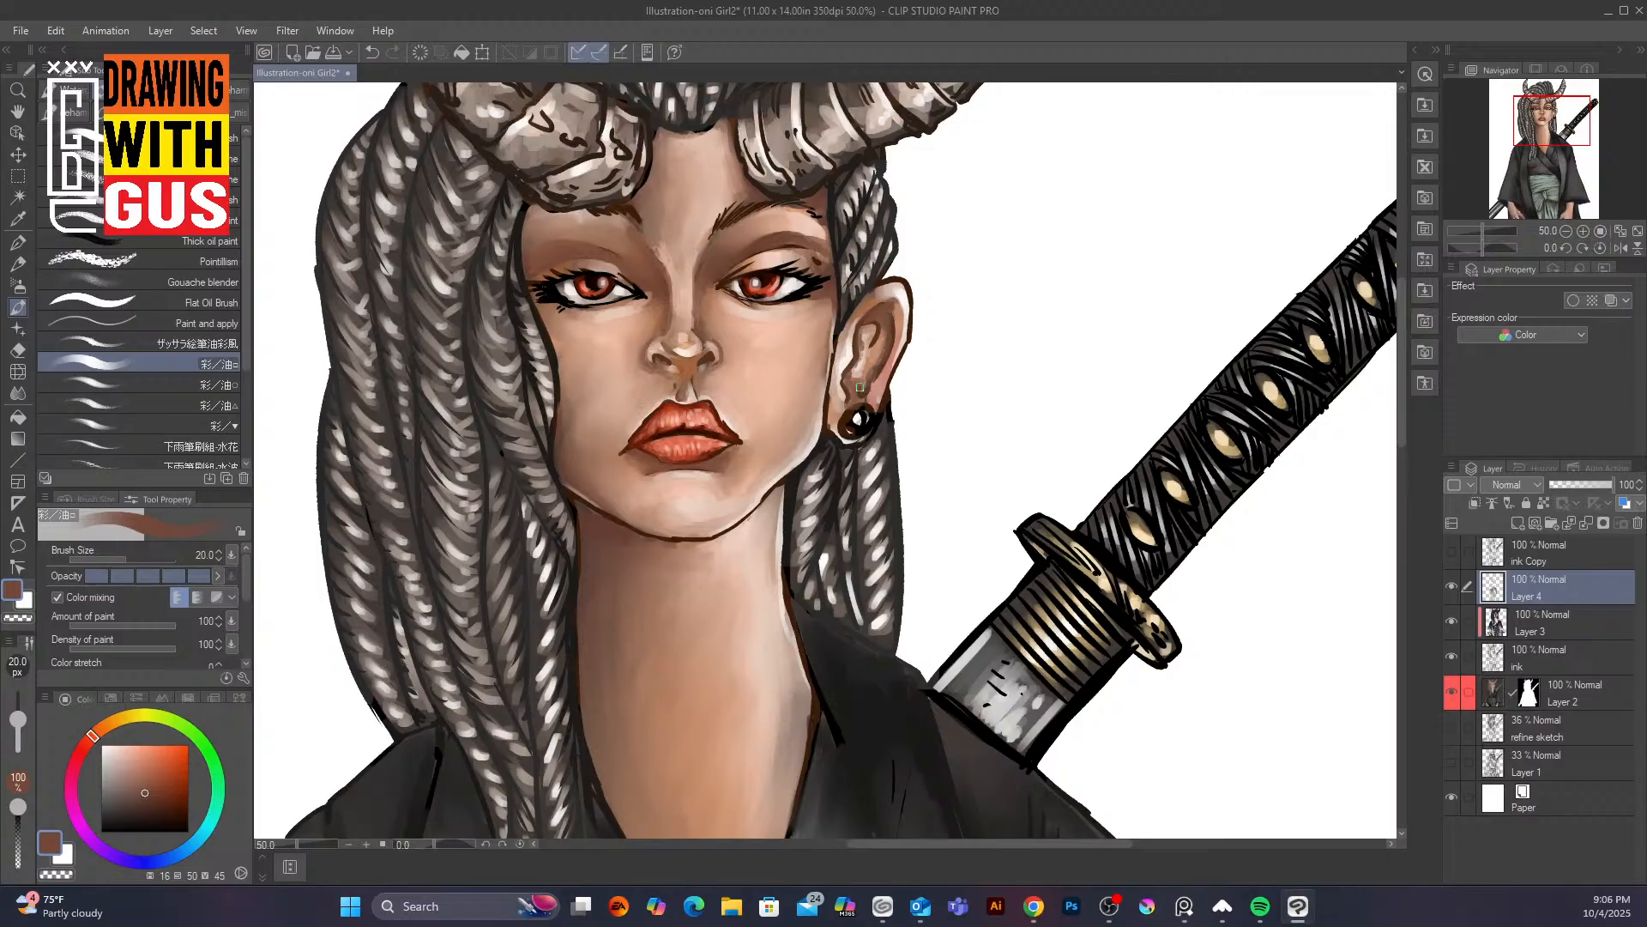
pyautogui.moveTo(837, 417); pyautogui.dragTo(850, 433)
# Paint the earring as a pearl, layering mid grey, light grey and a near-white highlight over the black ink
pyautogui.click(105, 785)
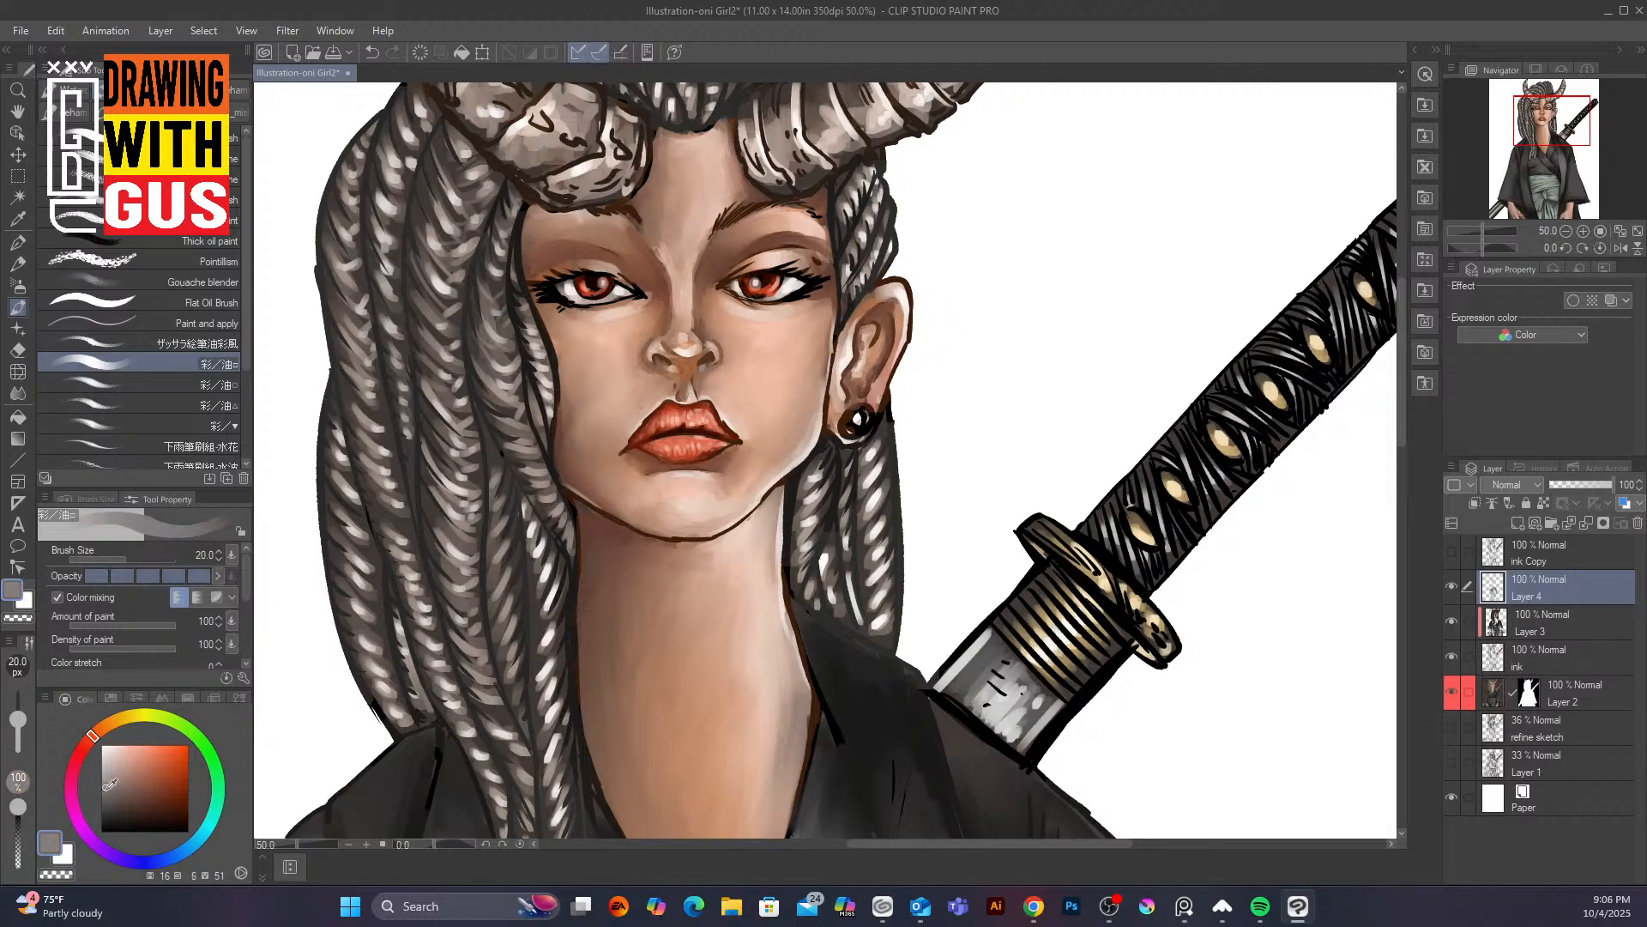
pyautogui.moveTo(852, 418); pyautogui.dragTo(864, 426)
pyautogui.click(104, 763)
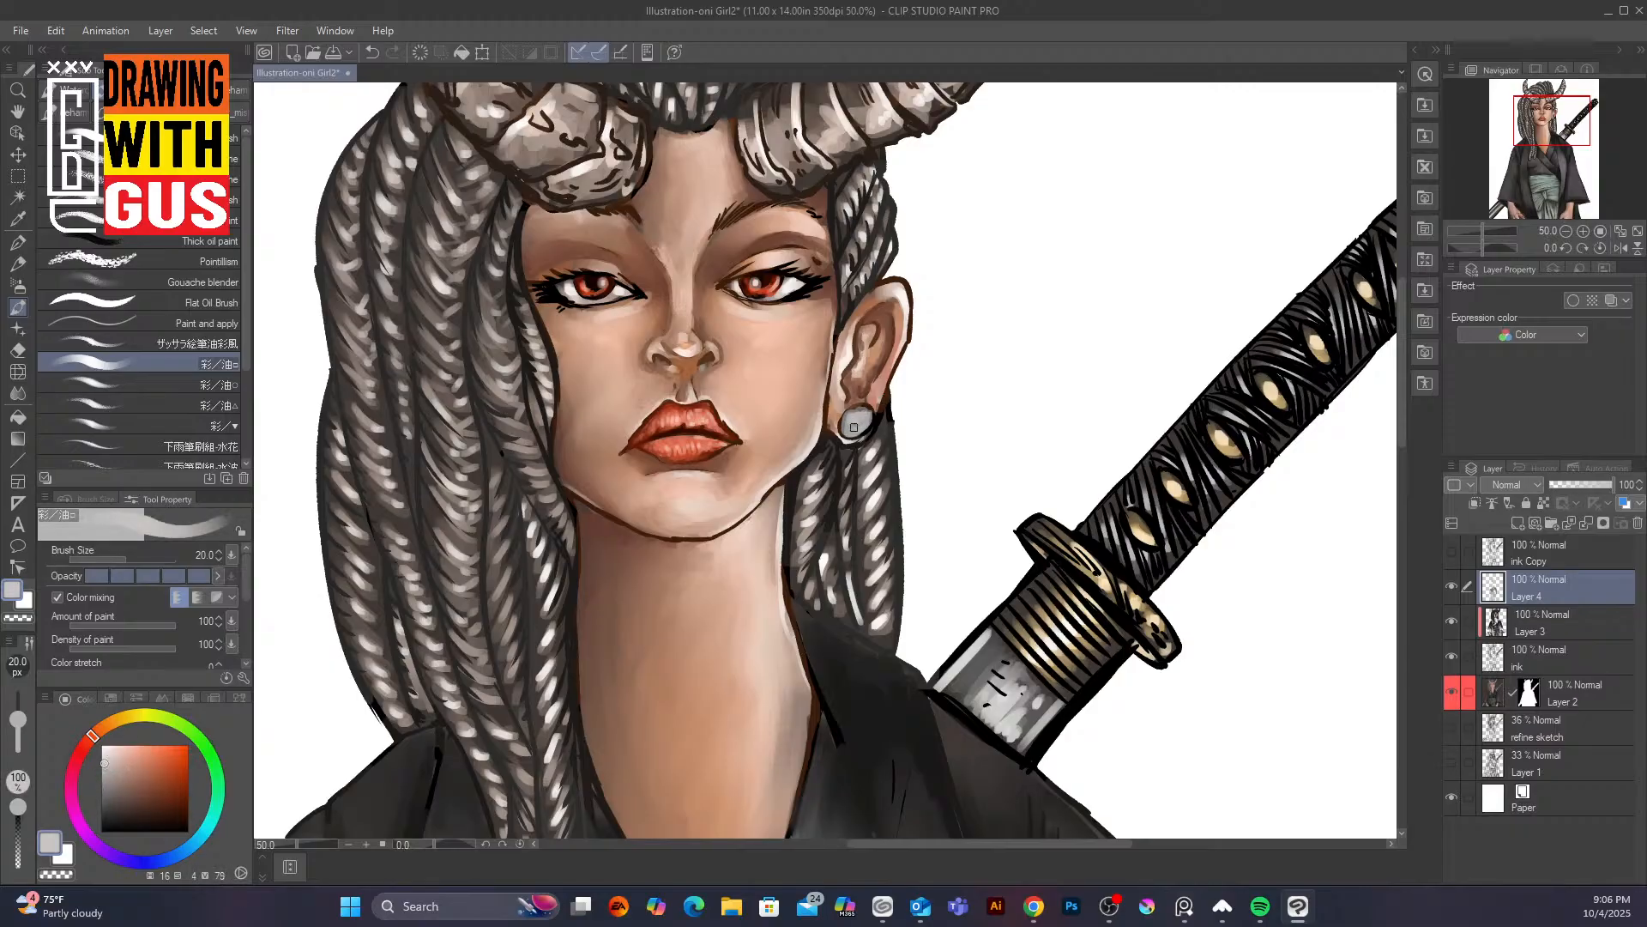
pyautogui.moveTo(854, 427); pyautogui.dragTo(858, 418)
pyautogui.click(107, 738)
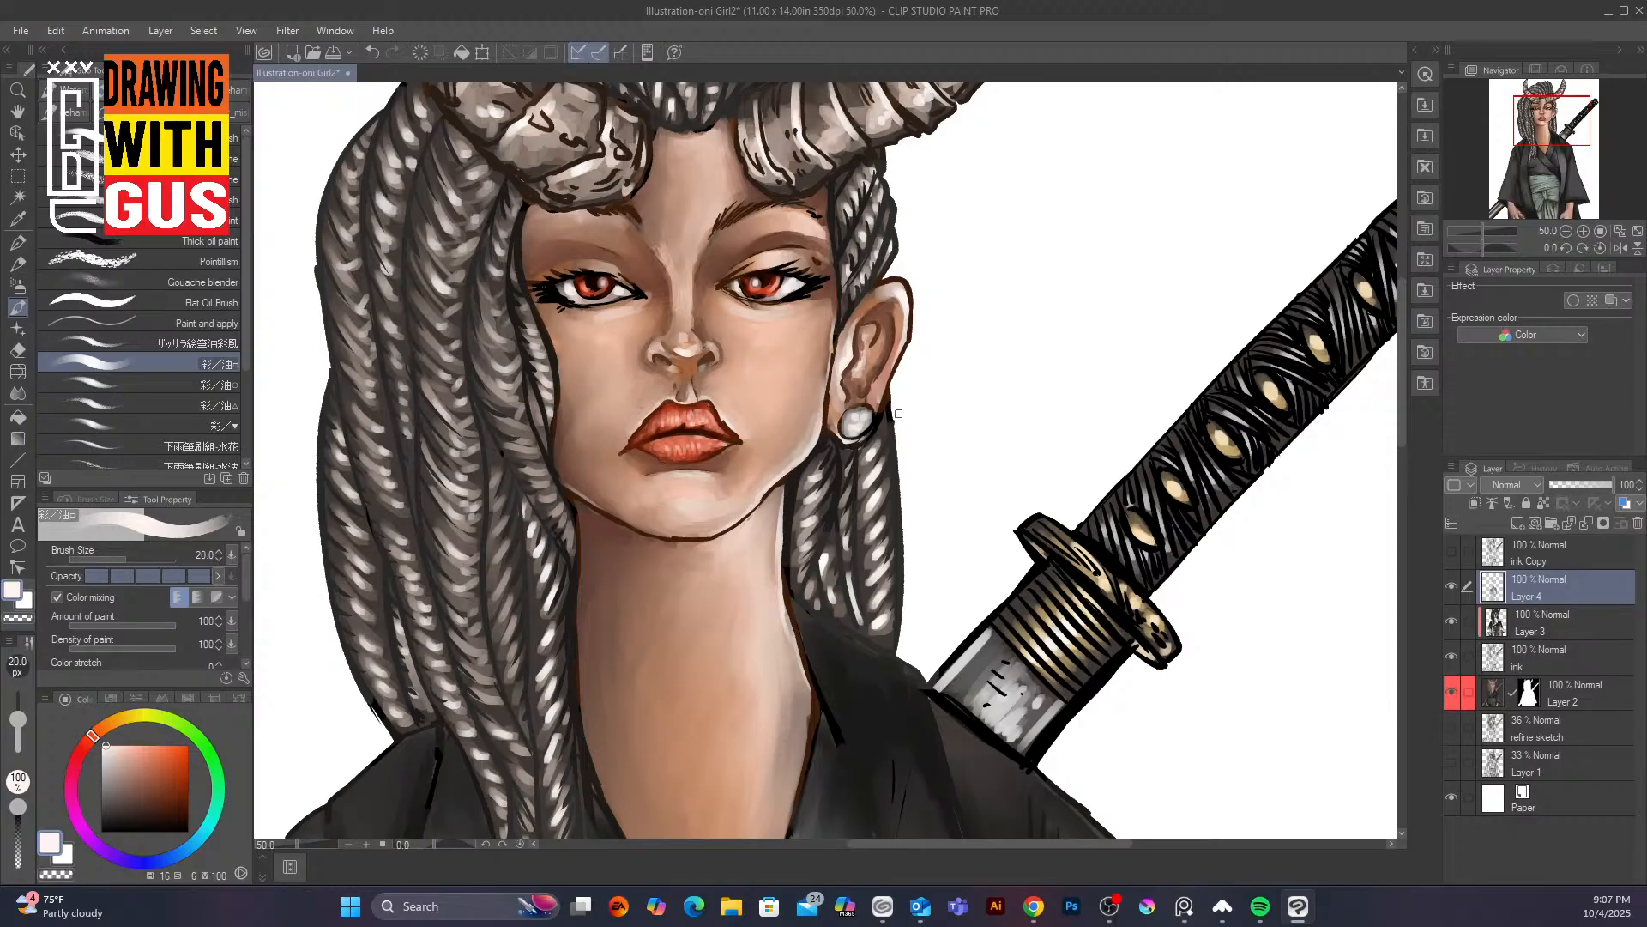
# Sample a dark brown where the right horn meets the hair and adjust its shade slightly
pyautogui.scroll(-5, 858, 423)
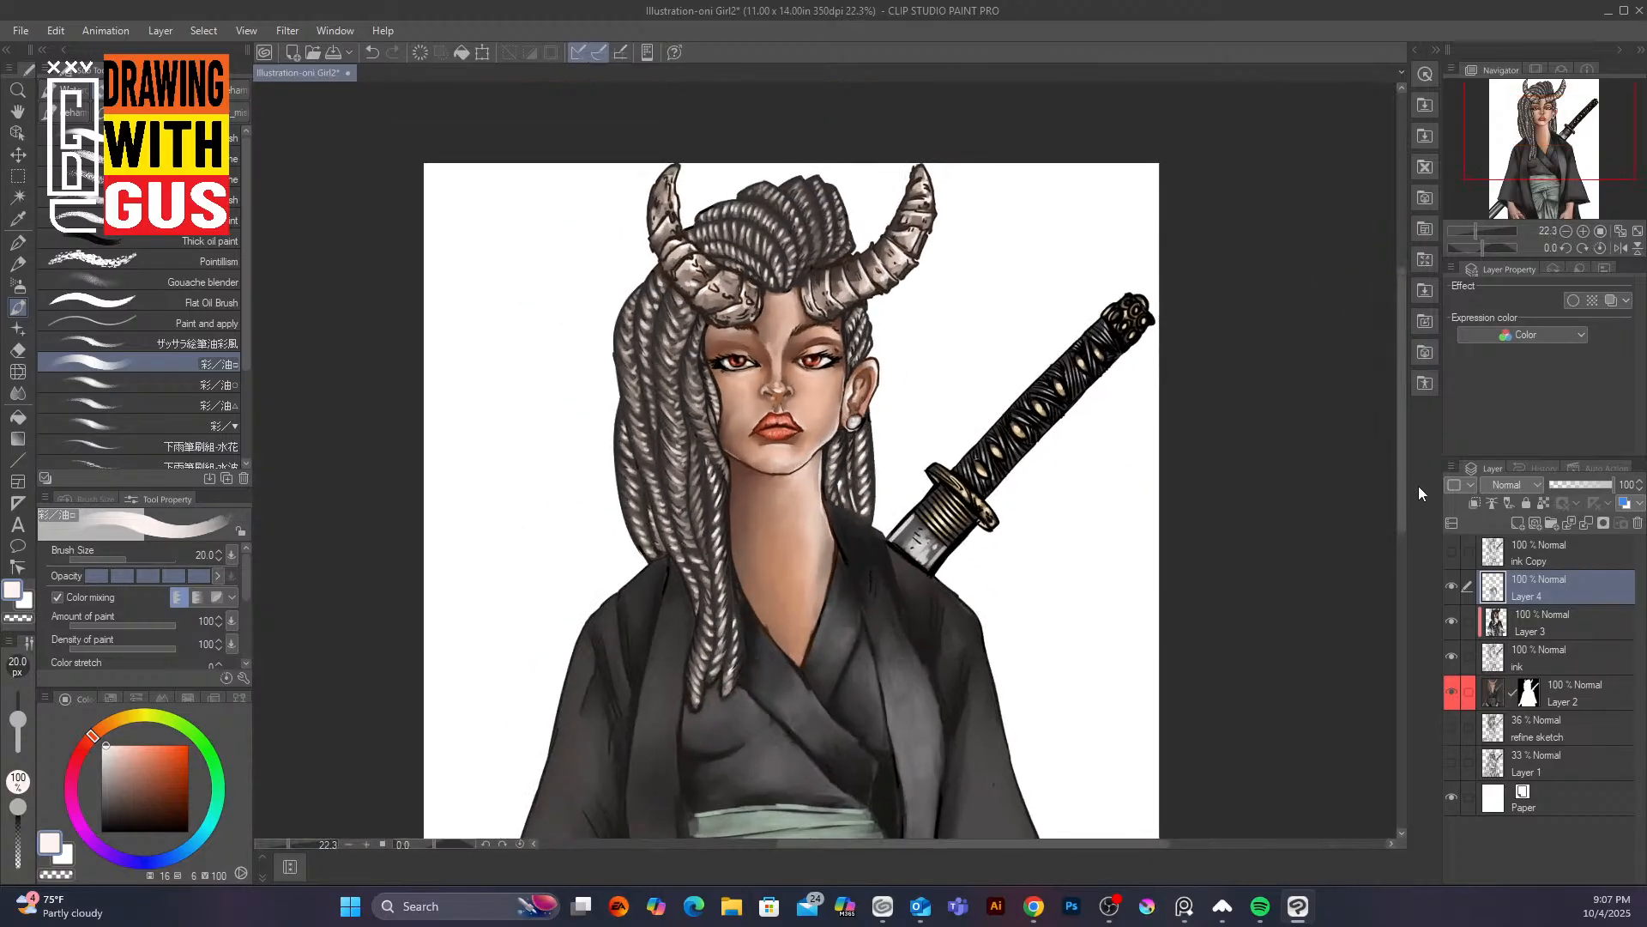
pyautogui.moveTo(1402, 520)
pyautogui.mouseDown()
pyautogui.moveTo(1400, 563)
pyautogui.moveTo(1395, 541)
pyautogui.mouseUp()
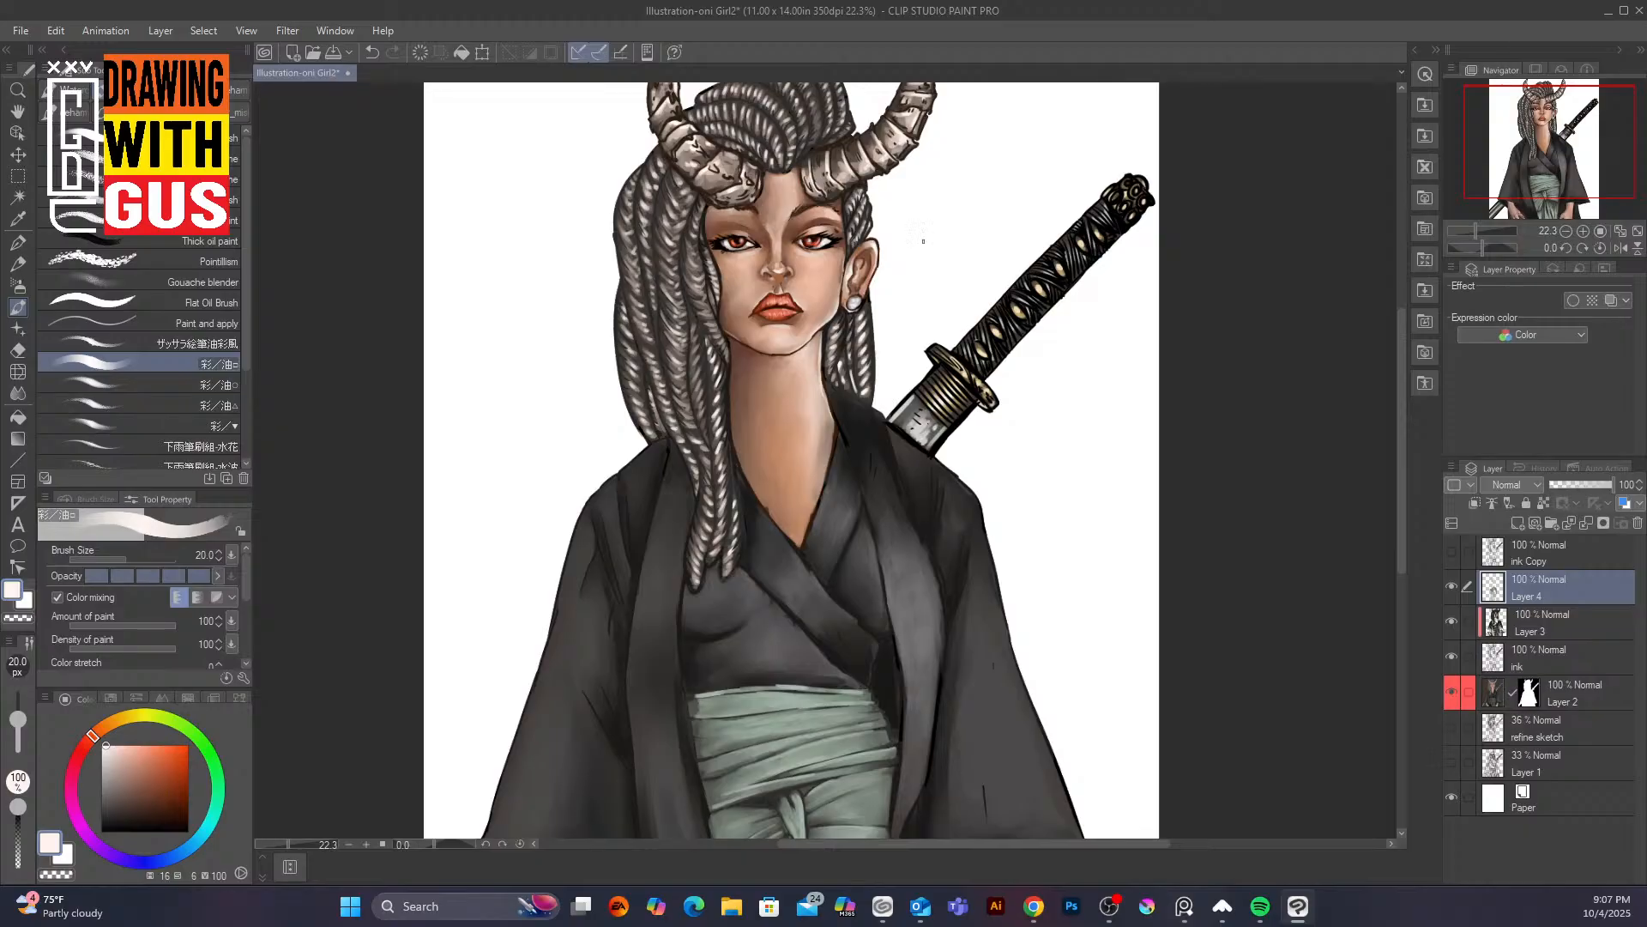
pyautogui.scroll(5, 889, 278)
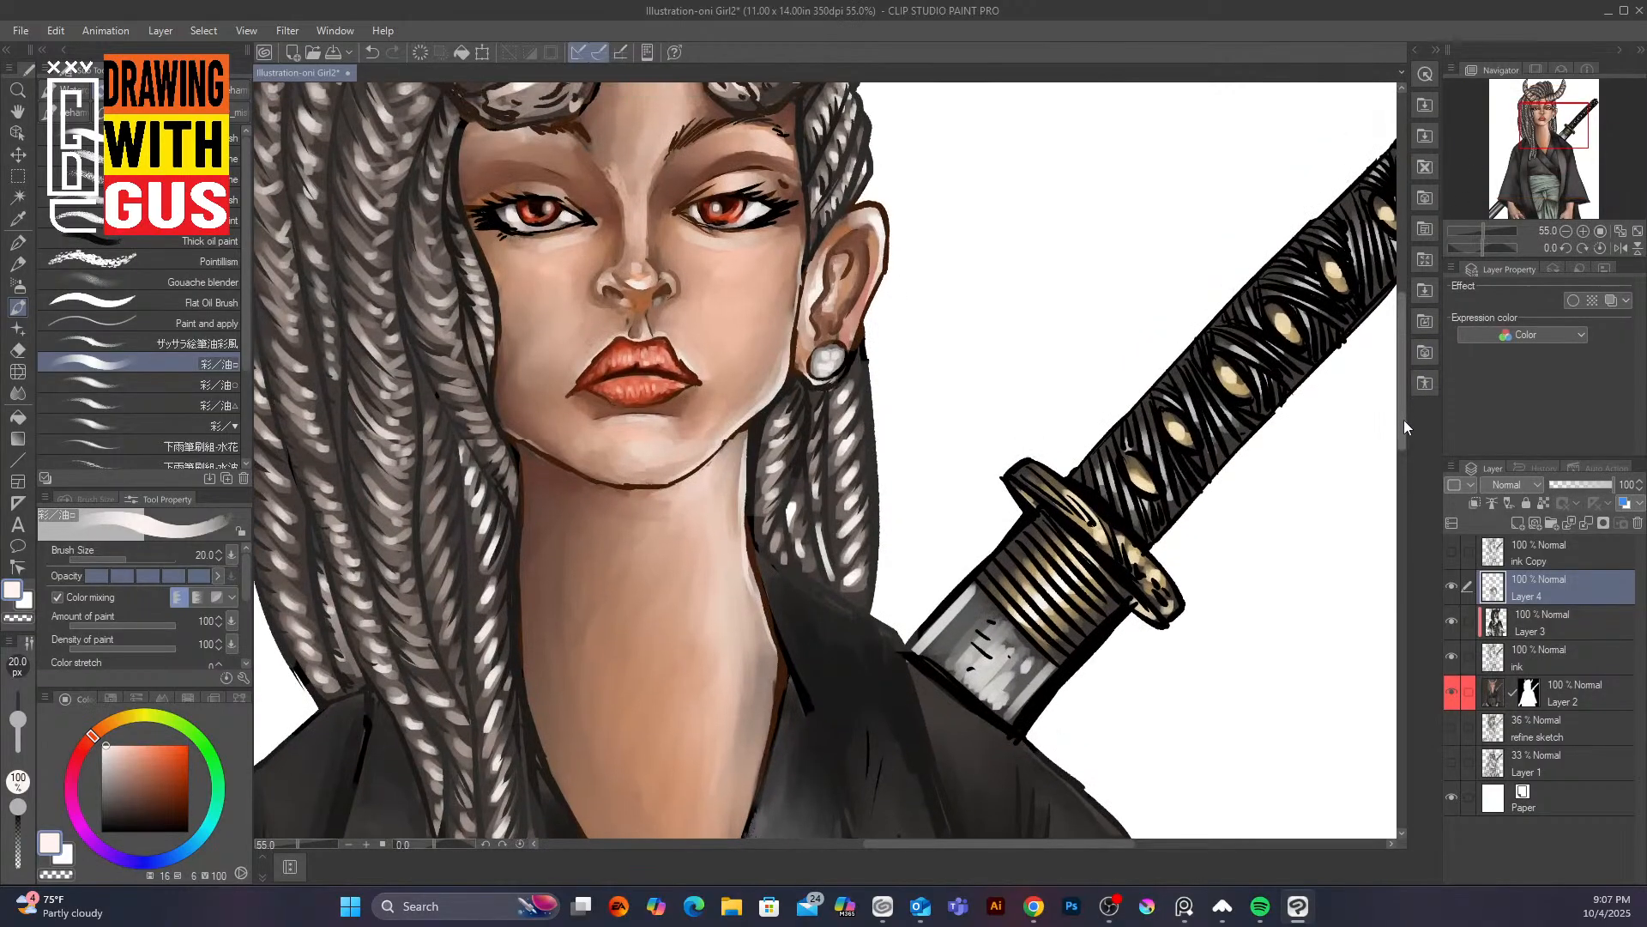
pyautogui.moveTo(1404, 420)
pyautogui.mouseDown()
pyautogui.moveTo(1398, 361)
pyautogui.moveTo(1398, 397)
pyautogui.mouseUp()
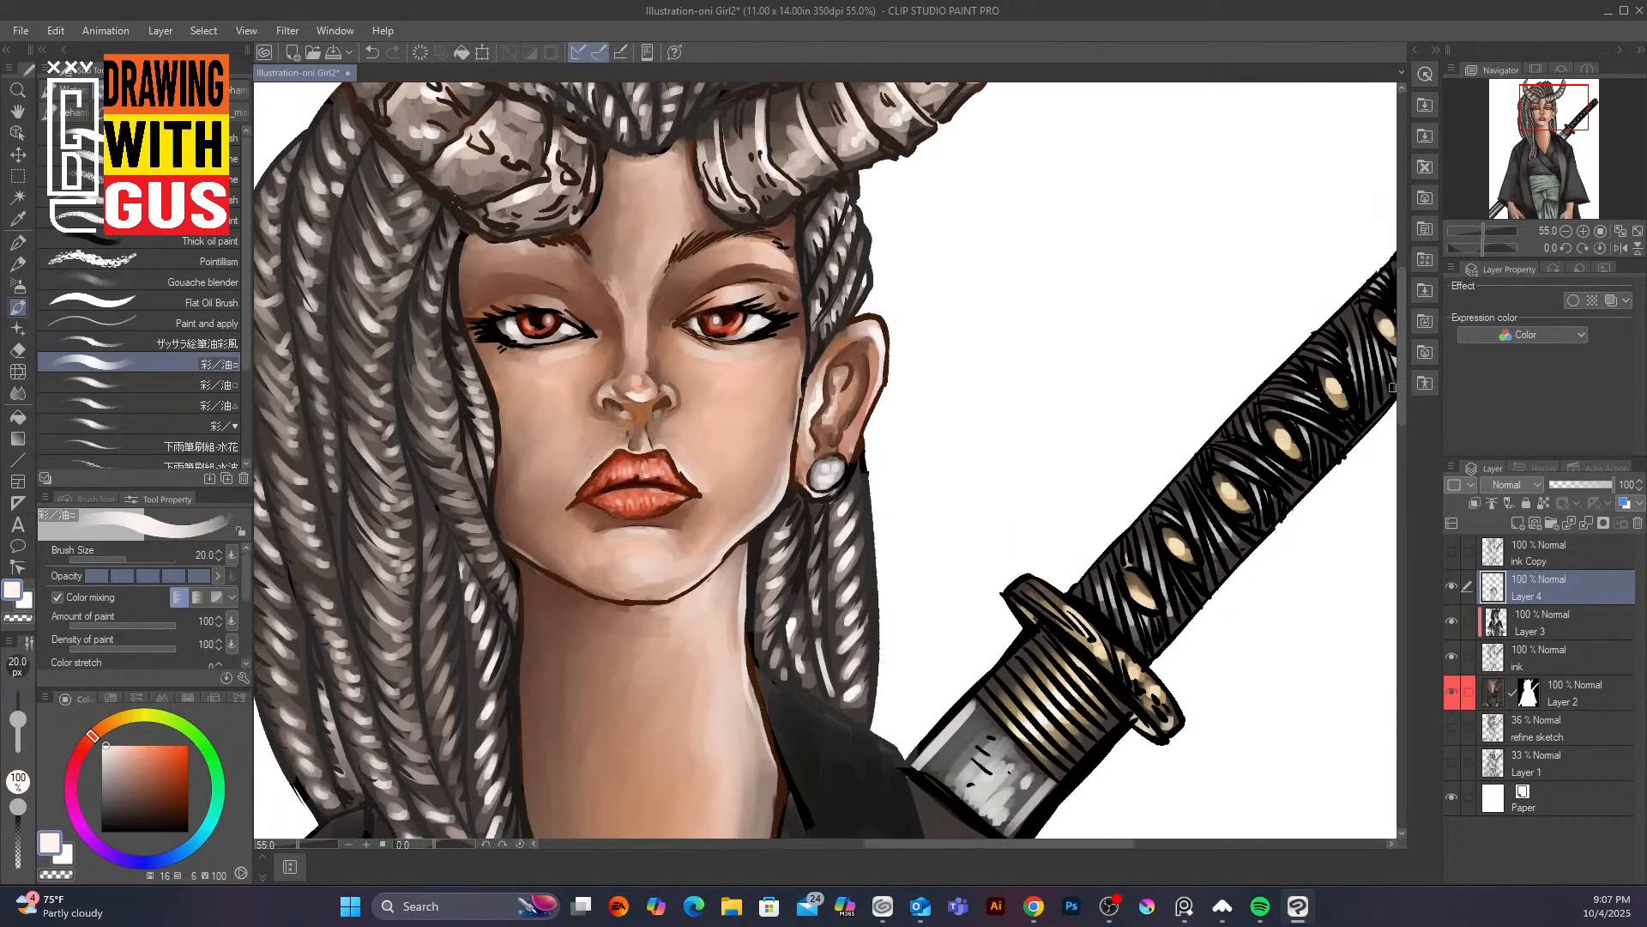
pyautogui.scroll(-2, 811, 372)
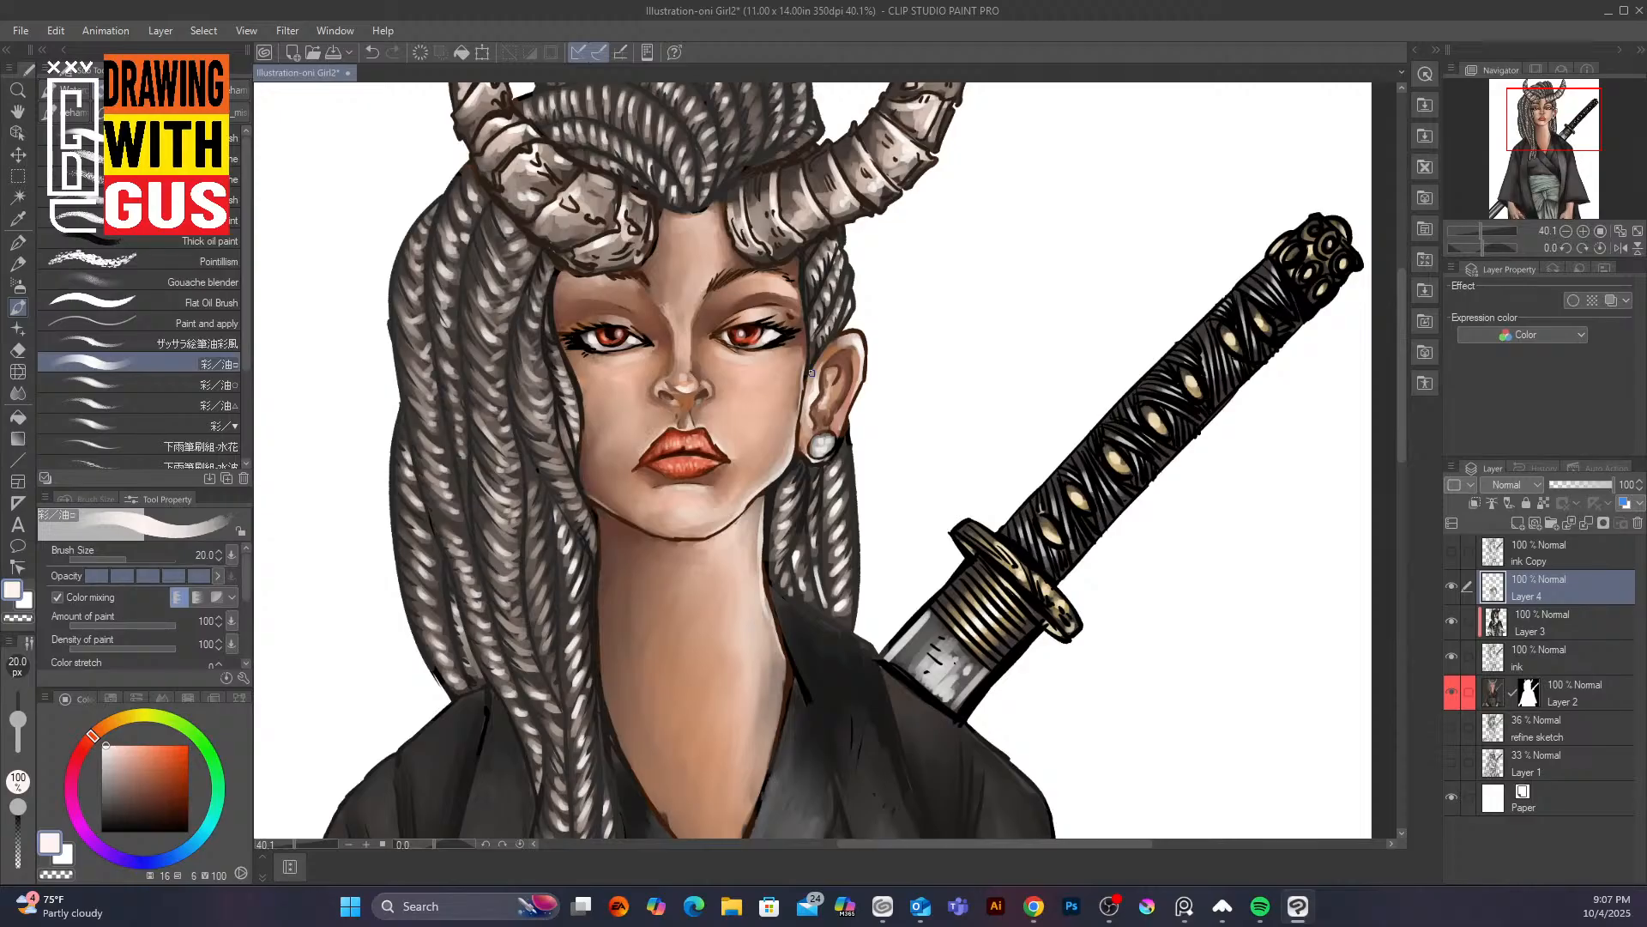
pyautogui.keyDown('alt'); pyautogui.click(790, 176); pyautogui.keyUp('alt')
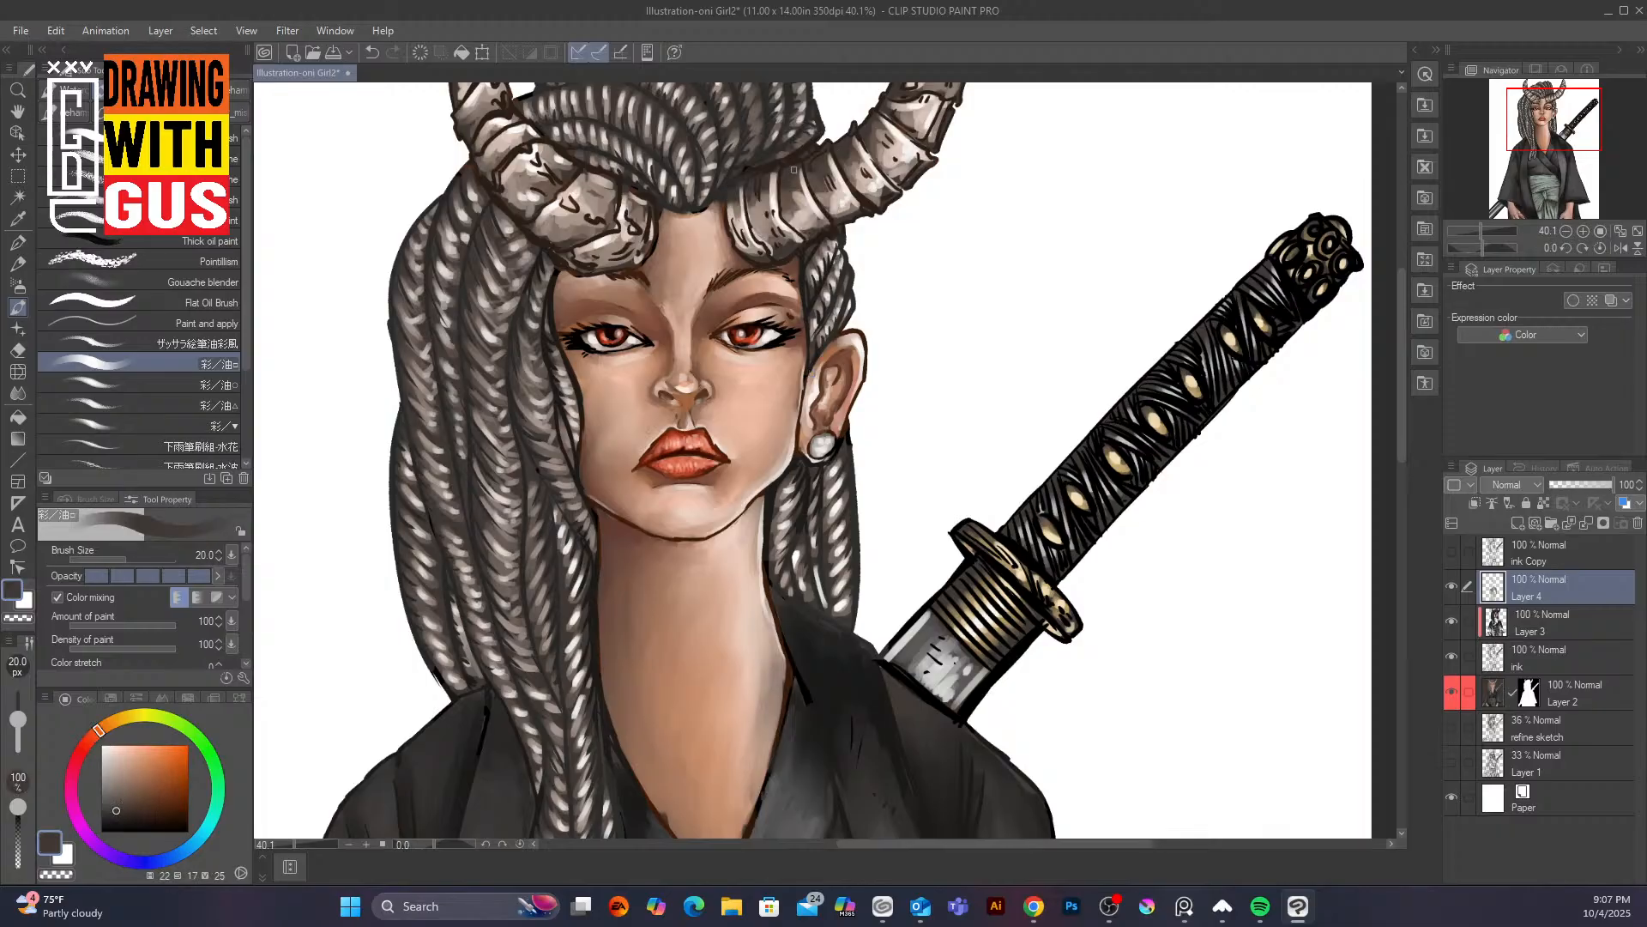
pyautogui.click(121, 811)
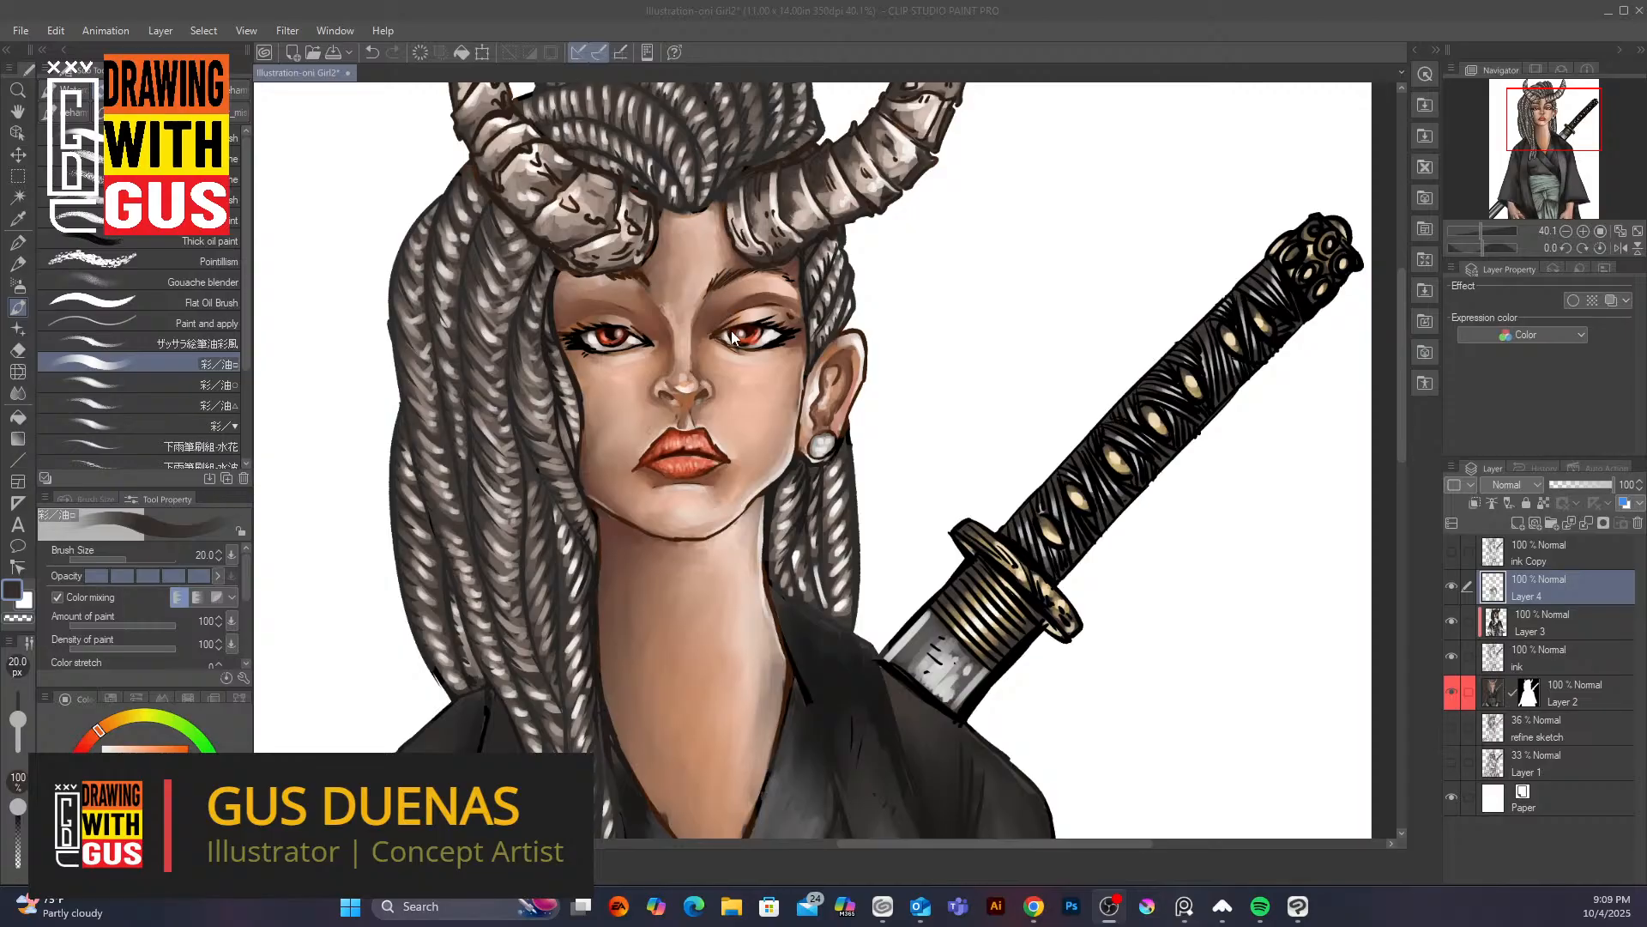
# Soften the inner upper-lid lines of both eyes with browns sampled from the surrounding eyelids at brush size 10
pyautogui.scroll(-3, 721, 307)
pyautogui.scroll(10, 767, 327)
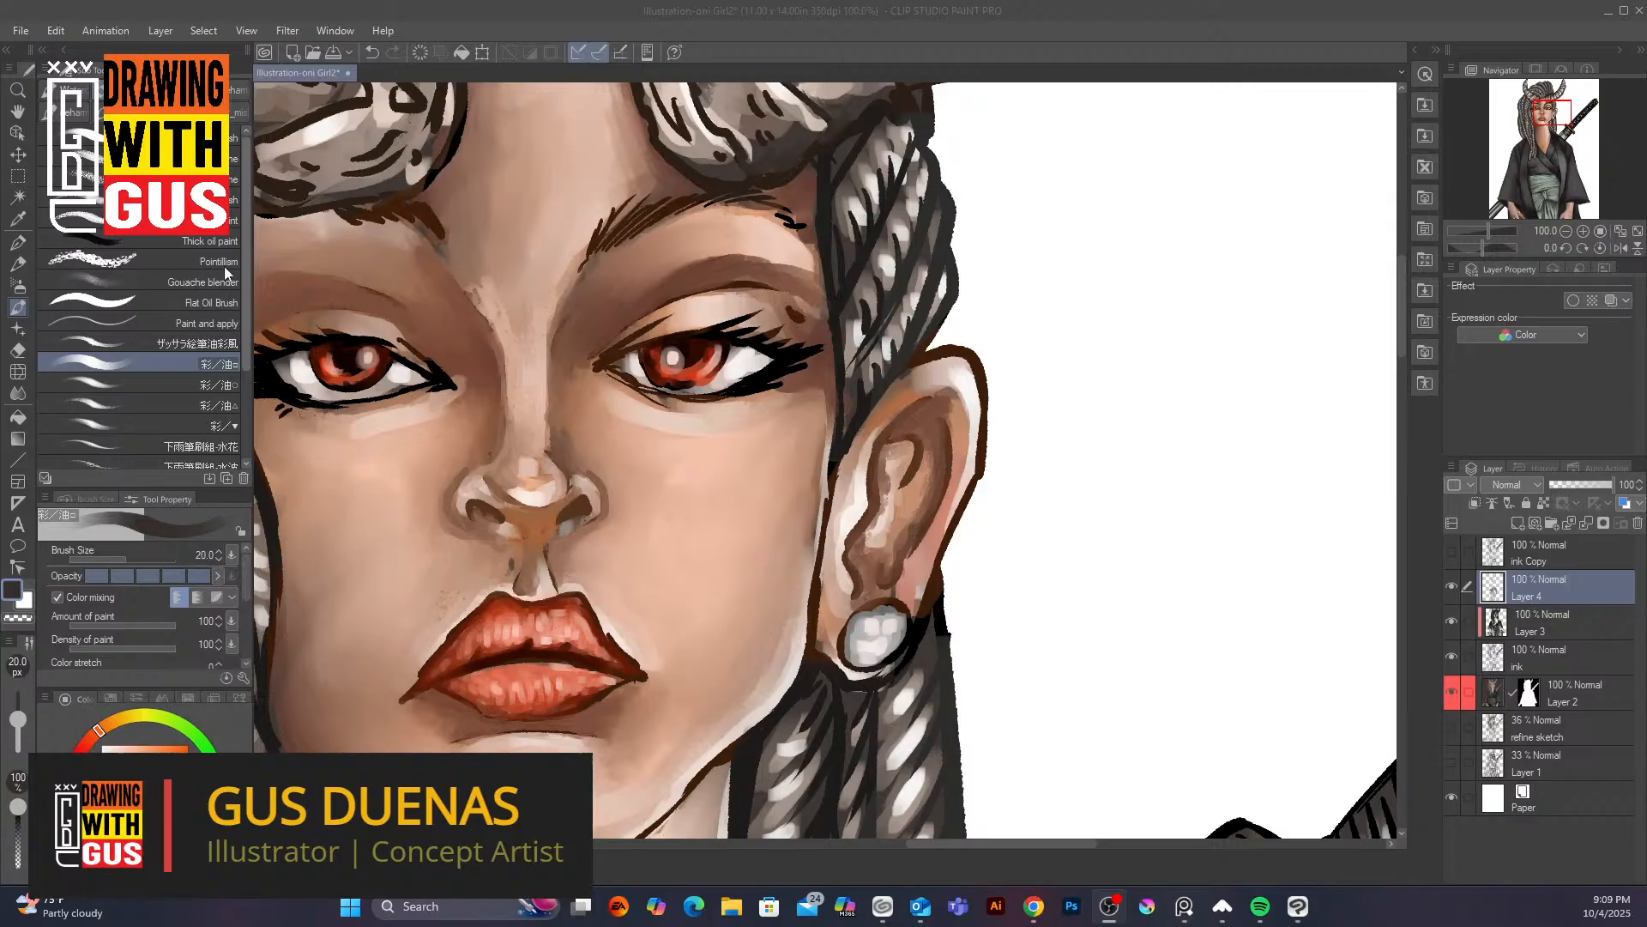
pyautogui.click(638, 334)
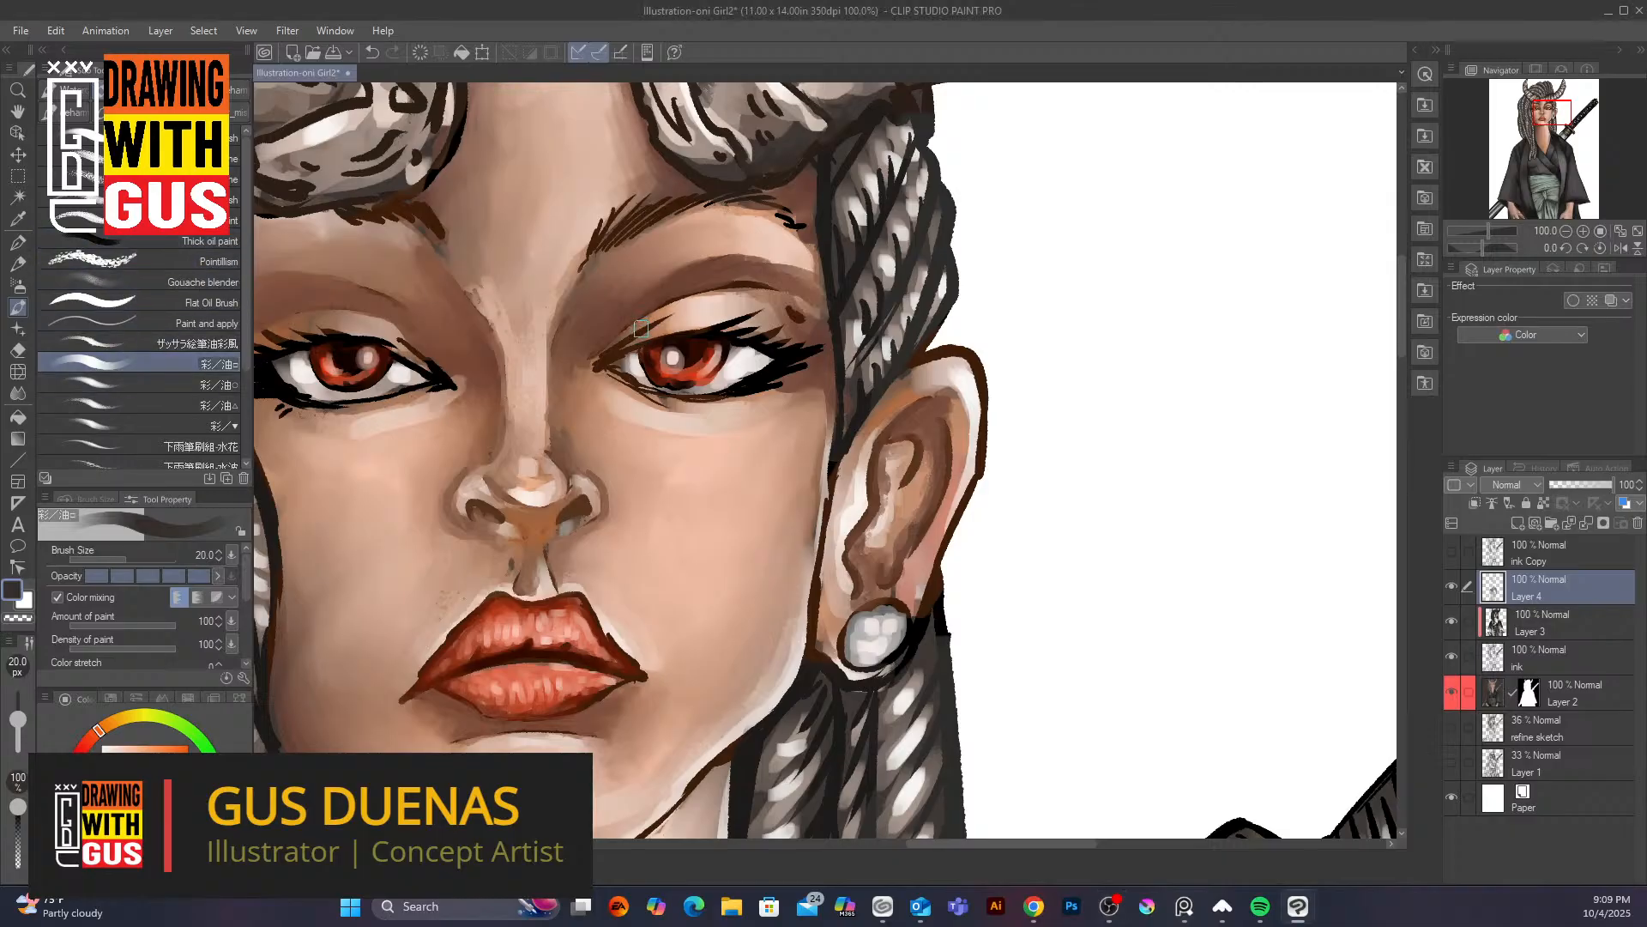
pyautogui.press('[')
pyautogui.press('[')
pyautogui.press('[')
pyautogui.press('[')
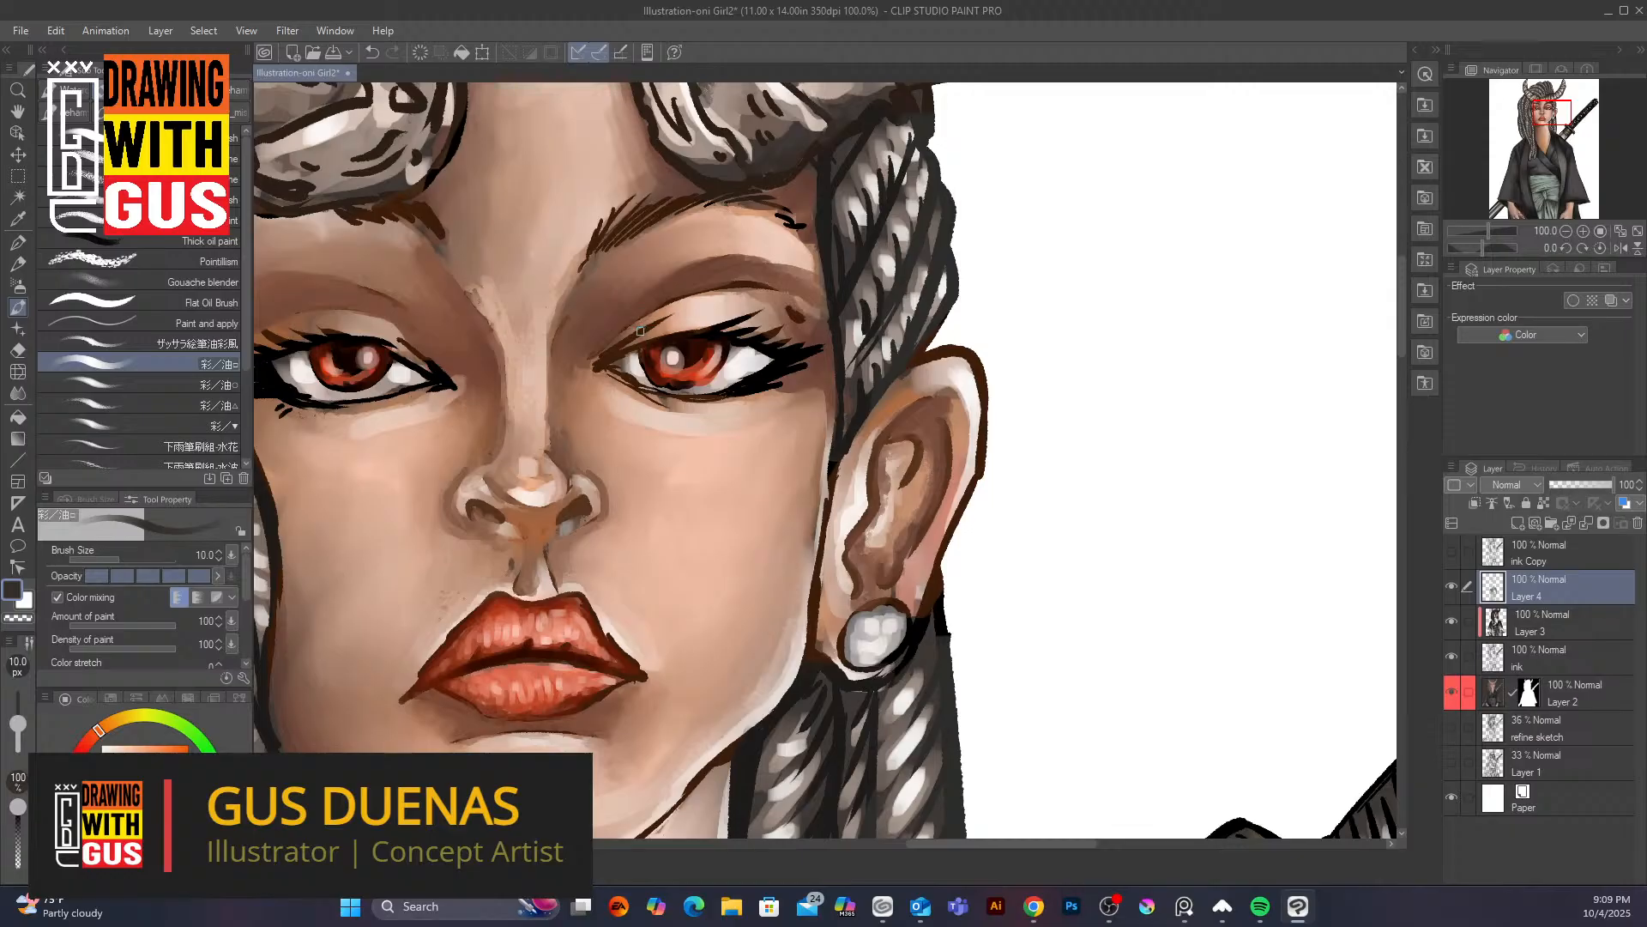
pyautogui.keyDown('alt'); pyautogui.click(669, 270); pyautogui.keyUp('alt')
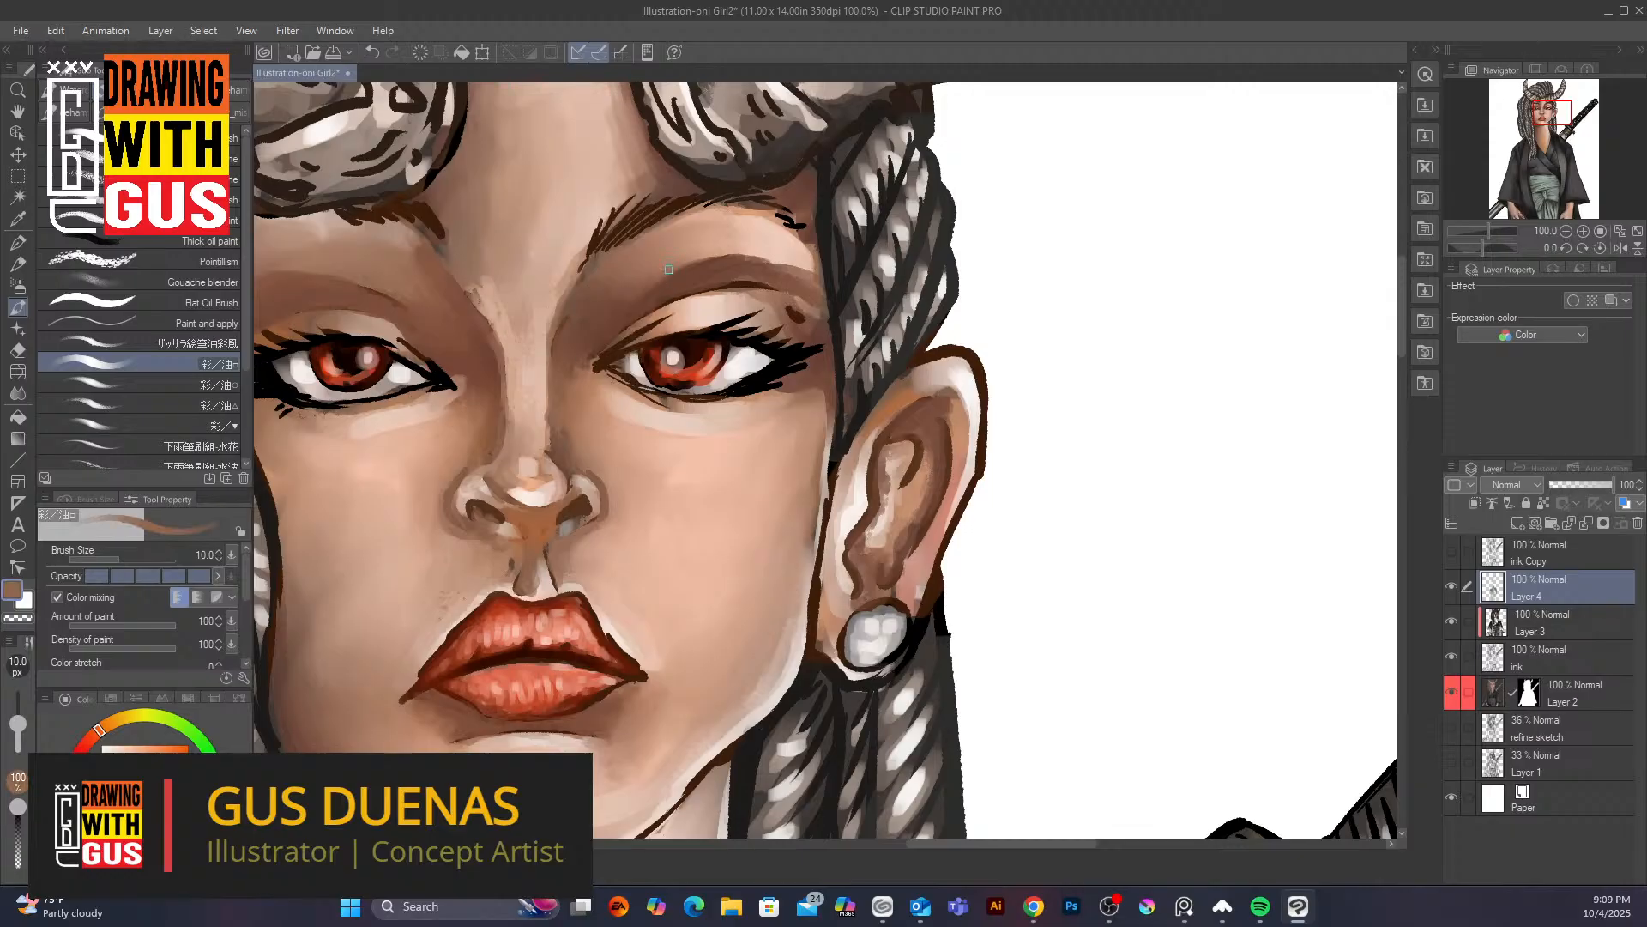
pyautogui.moveTo(612, 349); pyautogui.dragTo(665, 314)
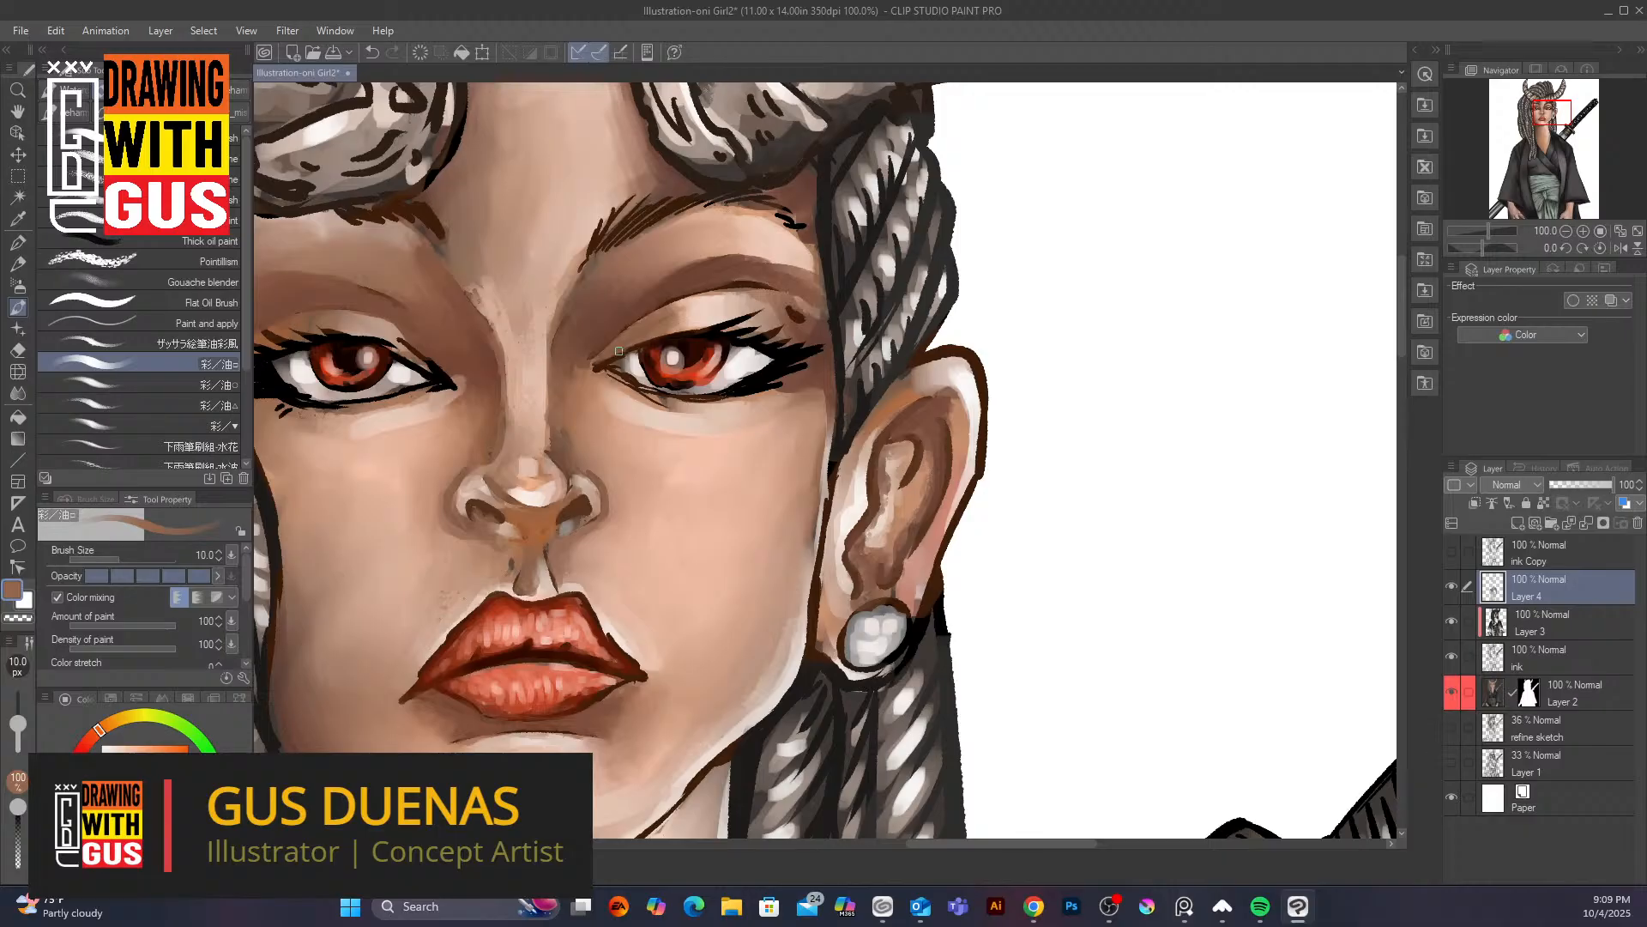
pyautogui.keyDown('alt'); pyautogui.click(430, 350); pyautogui.keyUp('alt')
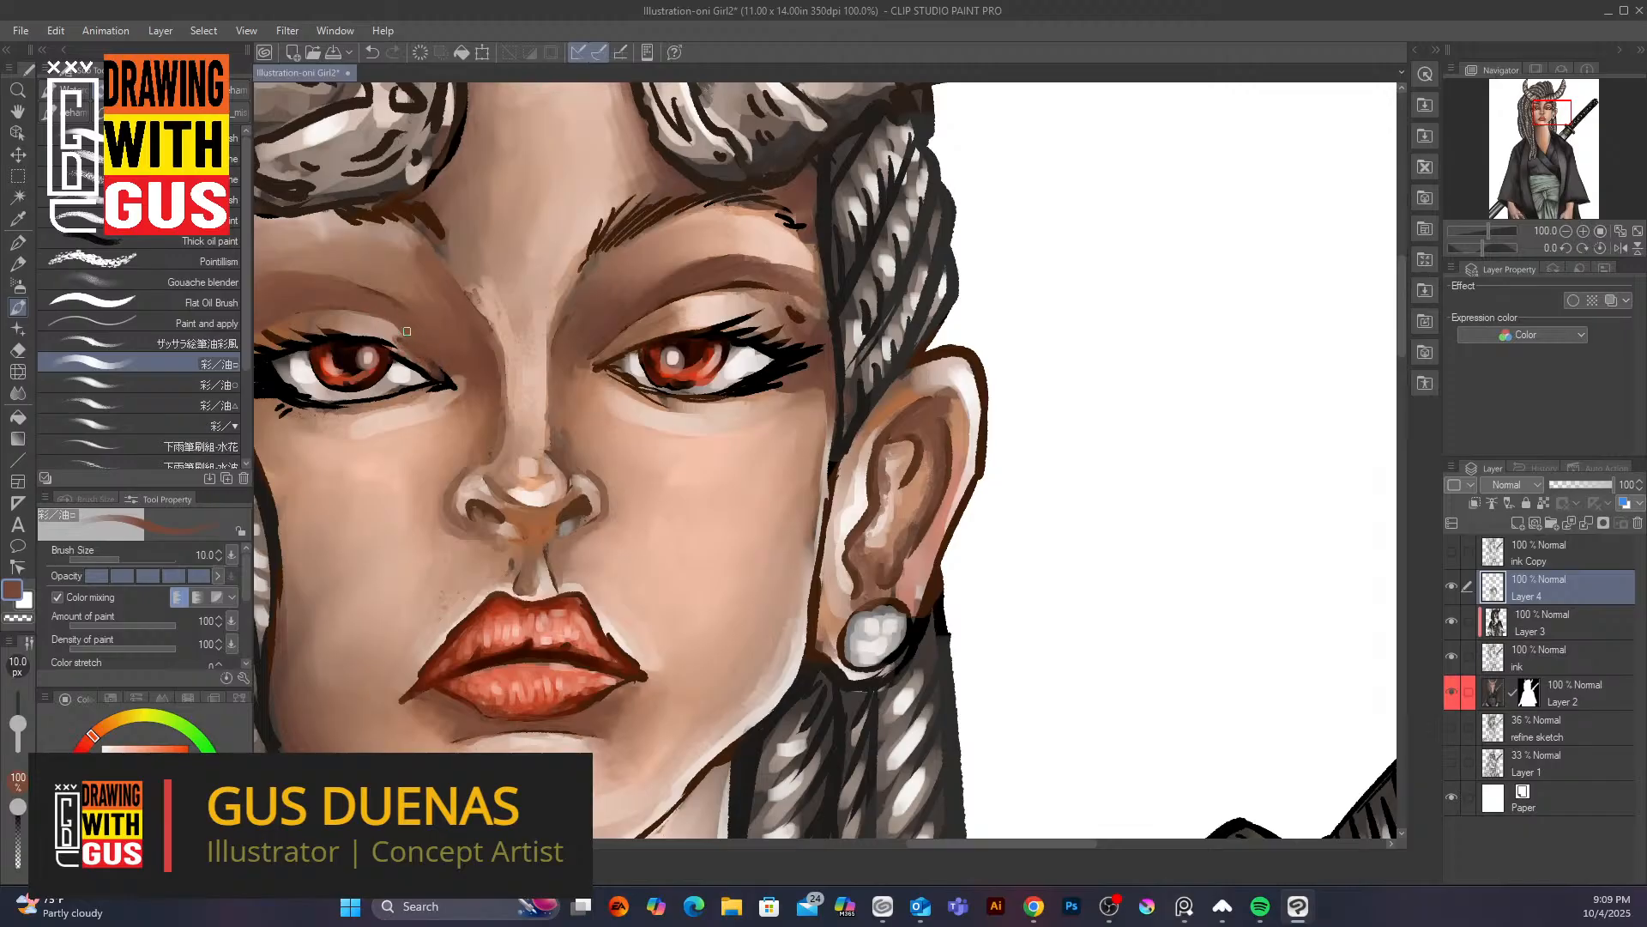
# Blend the ink lines at the inner corners of both eyes into the skin with a sampled light brown
pyautogui.moveTo(440, 370); pyautogui.dragTo(453, 384)
pyautogui.keyDown('alt'); pyautogui.click(681, 398); pyautogui.keyUp('alt')
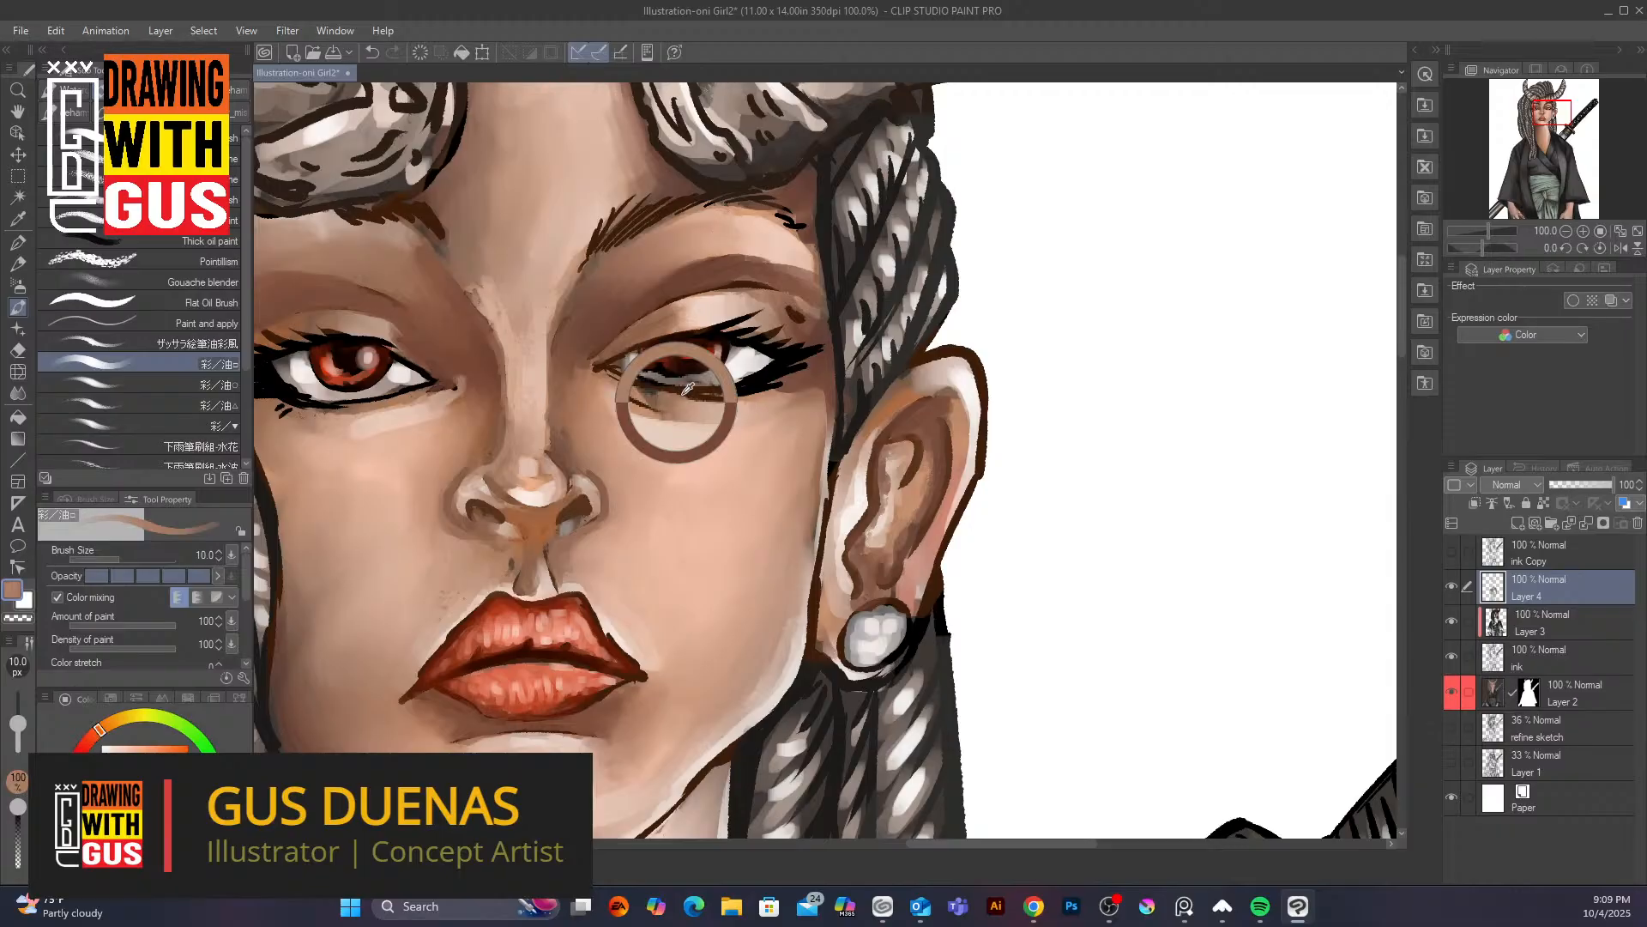
pyautogui.moveTo(640, 388)
pyautogui.mouseDown()
pyautogui.moveTo(727, 400)
pyautogui.moveTo(644, 391)
pyautogui.moveTo(682, 408)
pyautogui.moveTo(695, 403)
pyautogui.moveTo(592, 363)
pyautogui.mouseUp()
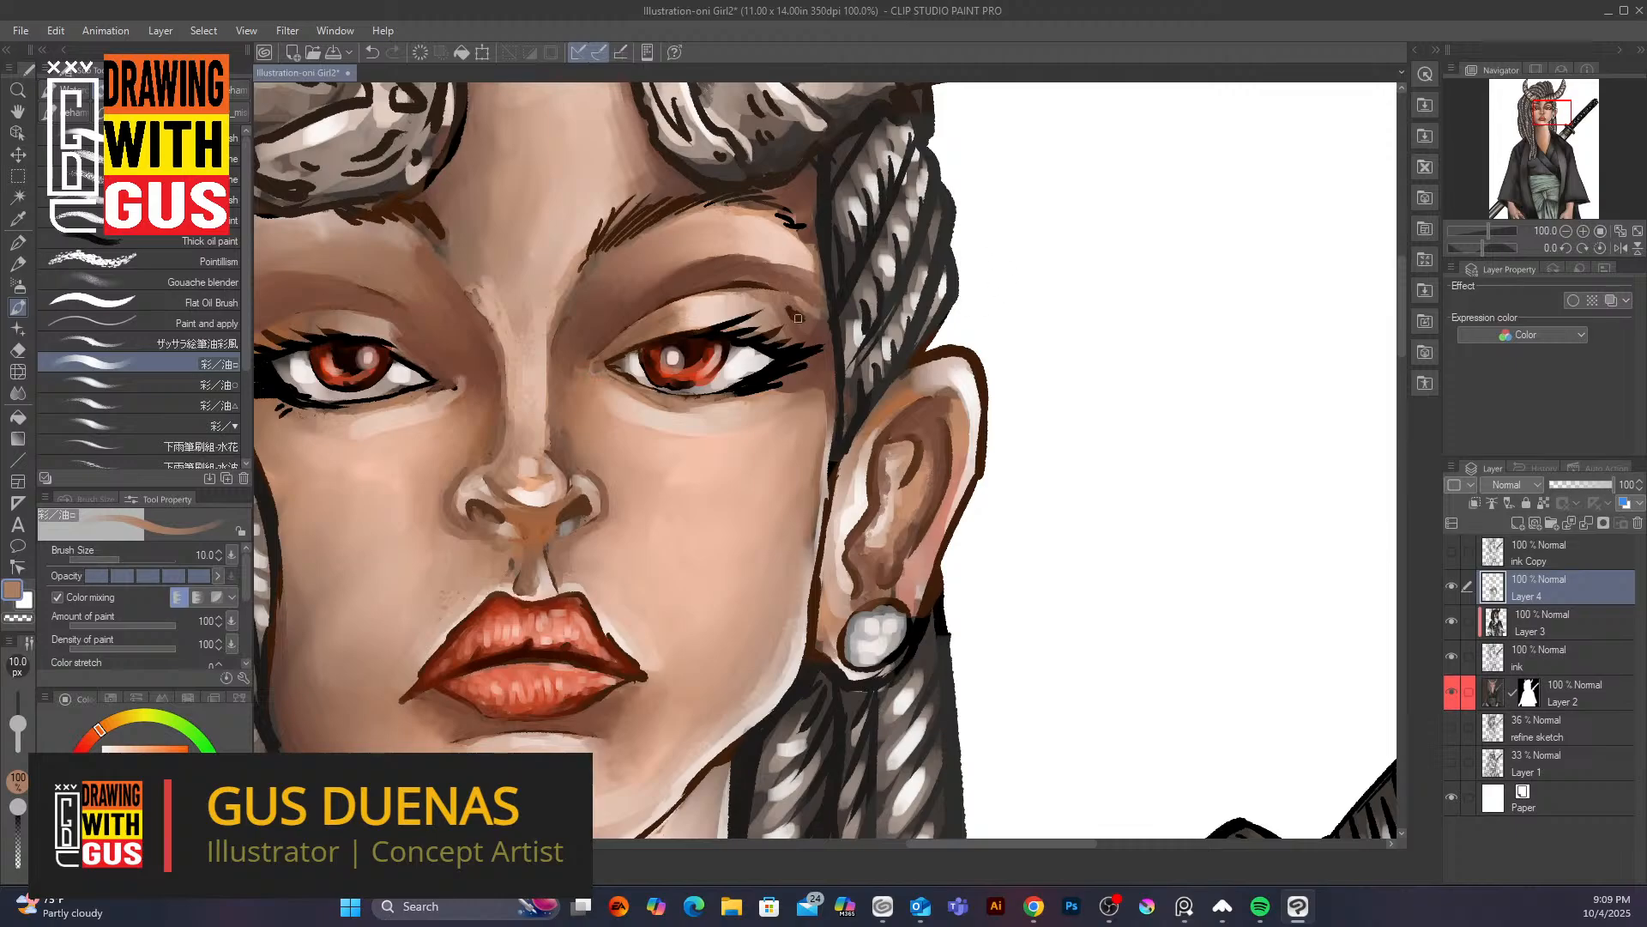
# Paint out the stray mark beside the right eye's outer lid and smooth the upper eyelid with sampled skin browns
pyautogui.keyDown('alt'); pyautogui.click(817, 314); pyautogui.keyUp('alt')
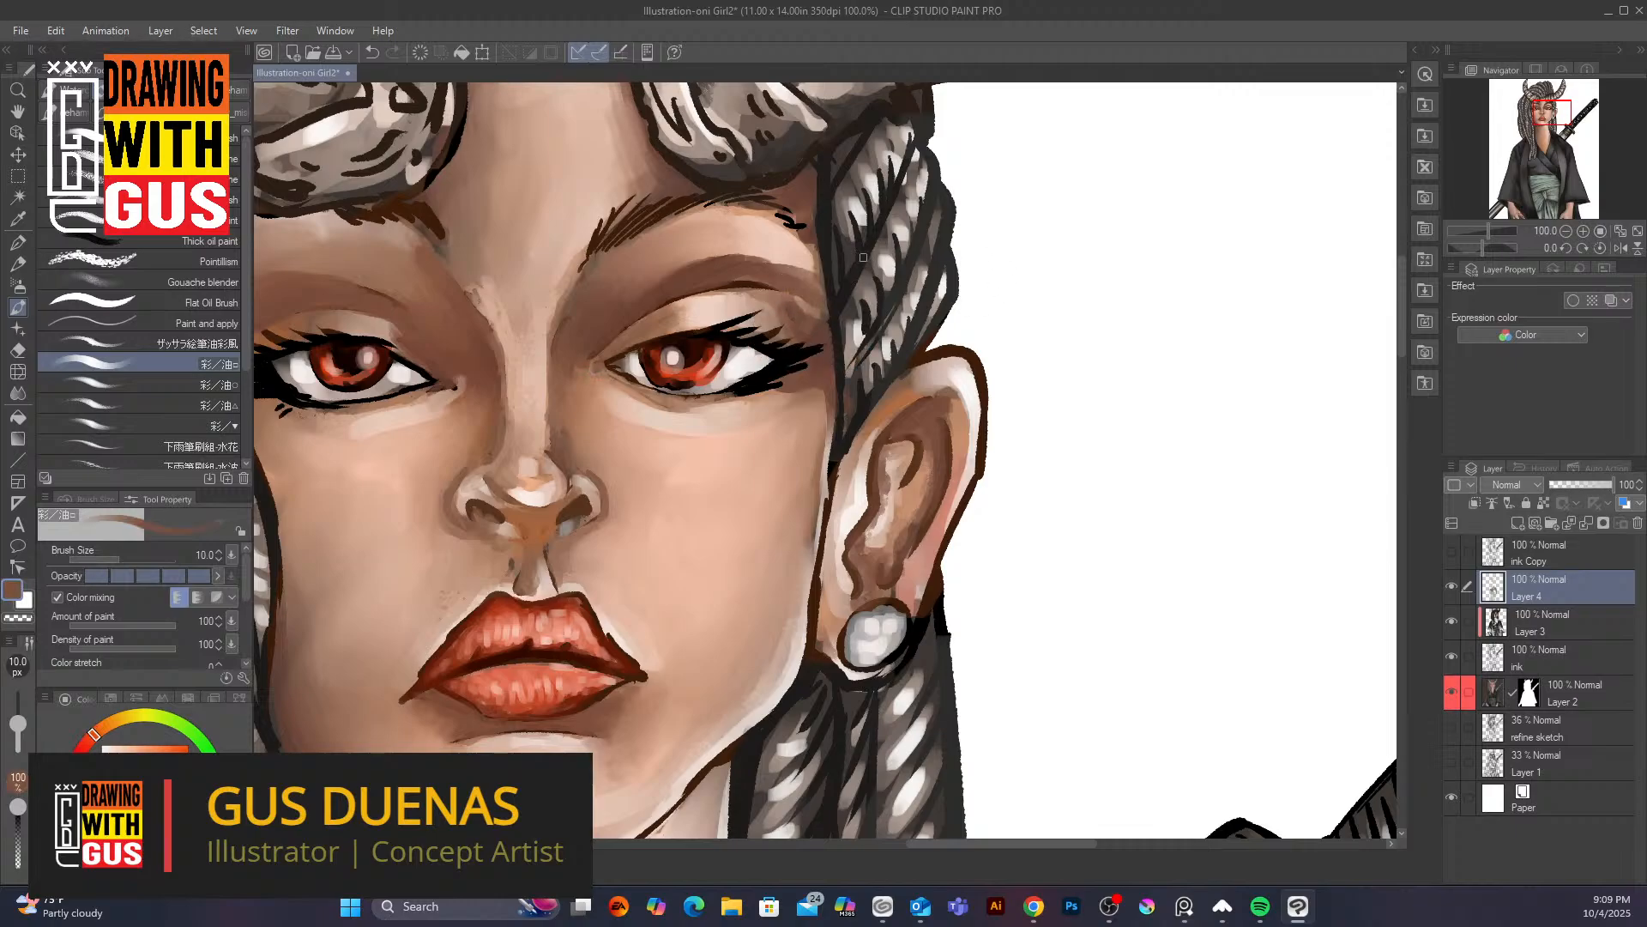
pyautogui.keyDown('alt'); pyautogui.click(785, 281); pyautogui.keyUp('alt')
pyautogui.moveTo(726, 286); pyautogui.dragTo(766, 285)
pyautogui.keyDown('alt'); pyautogui.click(617, 487); pyautogui.keyUp('alt')
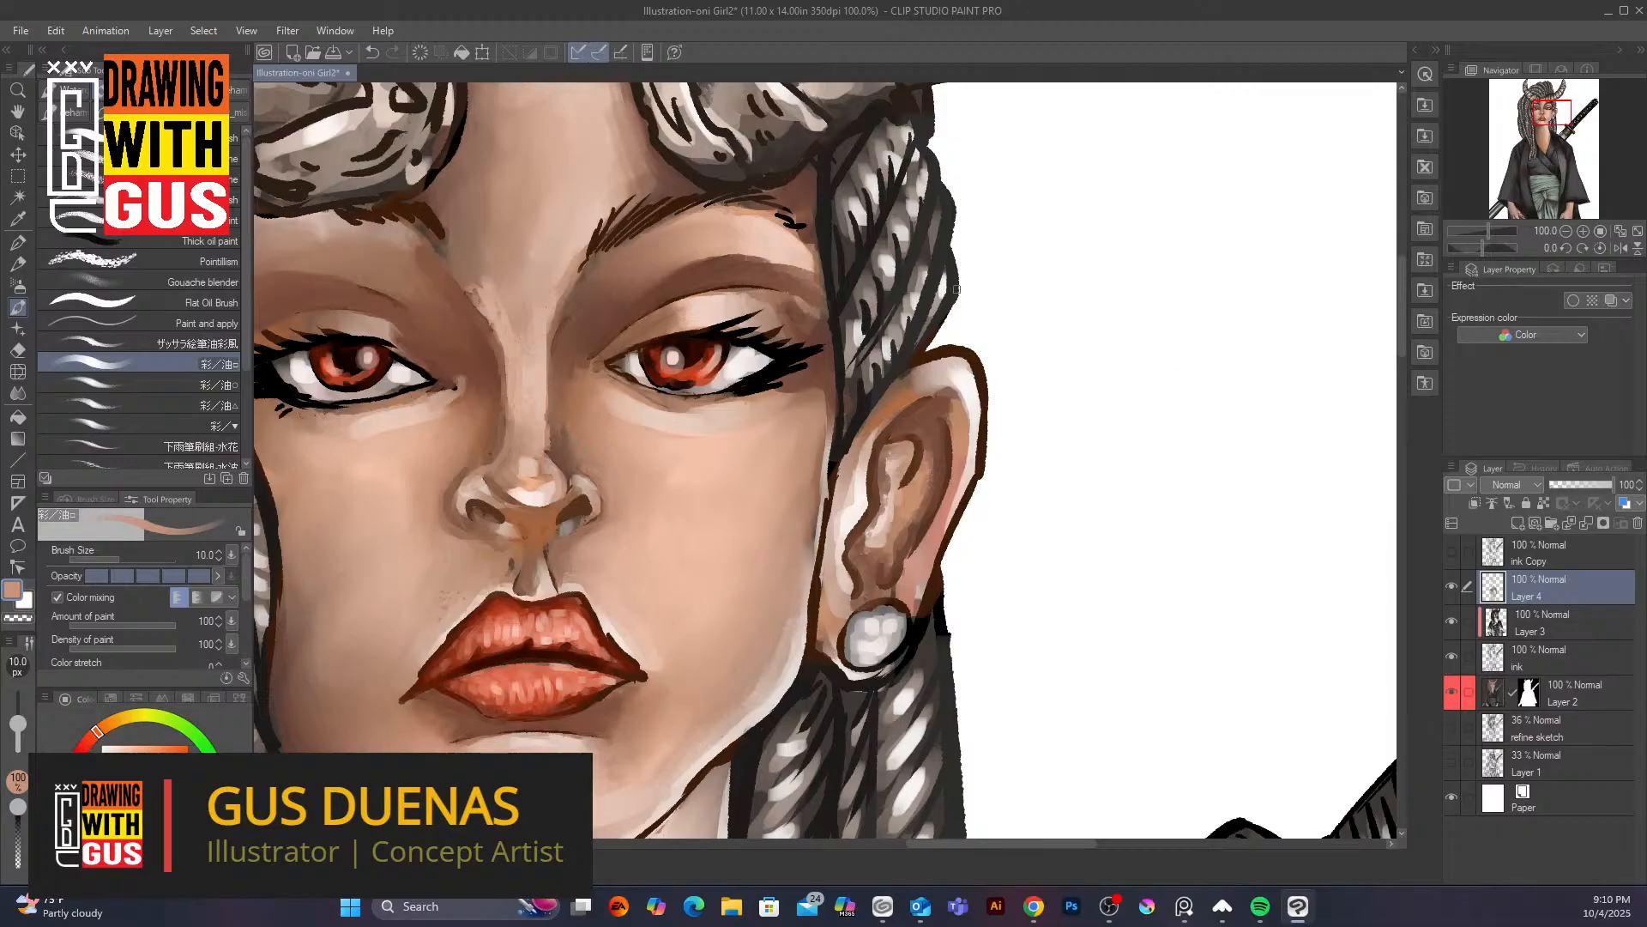
# Model the inner ear with a pale highlight along its front ridge and sampled browns blended over the inner folds
pyautogui.keyDown('alt'); pyautogui.click(864, 476); pyautogui.keyUp('alt')
pyautogui.moveTo(867, 474)
pyautogui.mouseDown()
pyautogui.moveTo(845, 553)
pyautogui.moveTo(856, 588)
pyautogui.moveTo(843, 548)
pyautogui.moveTo(861, 509)
pyautogui.mouseUp()
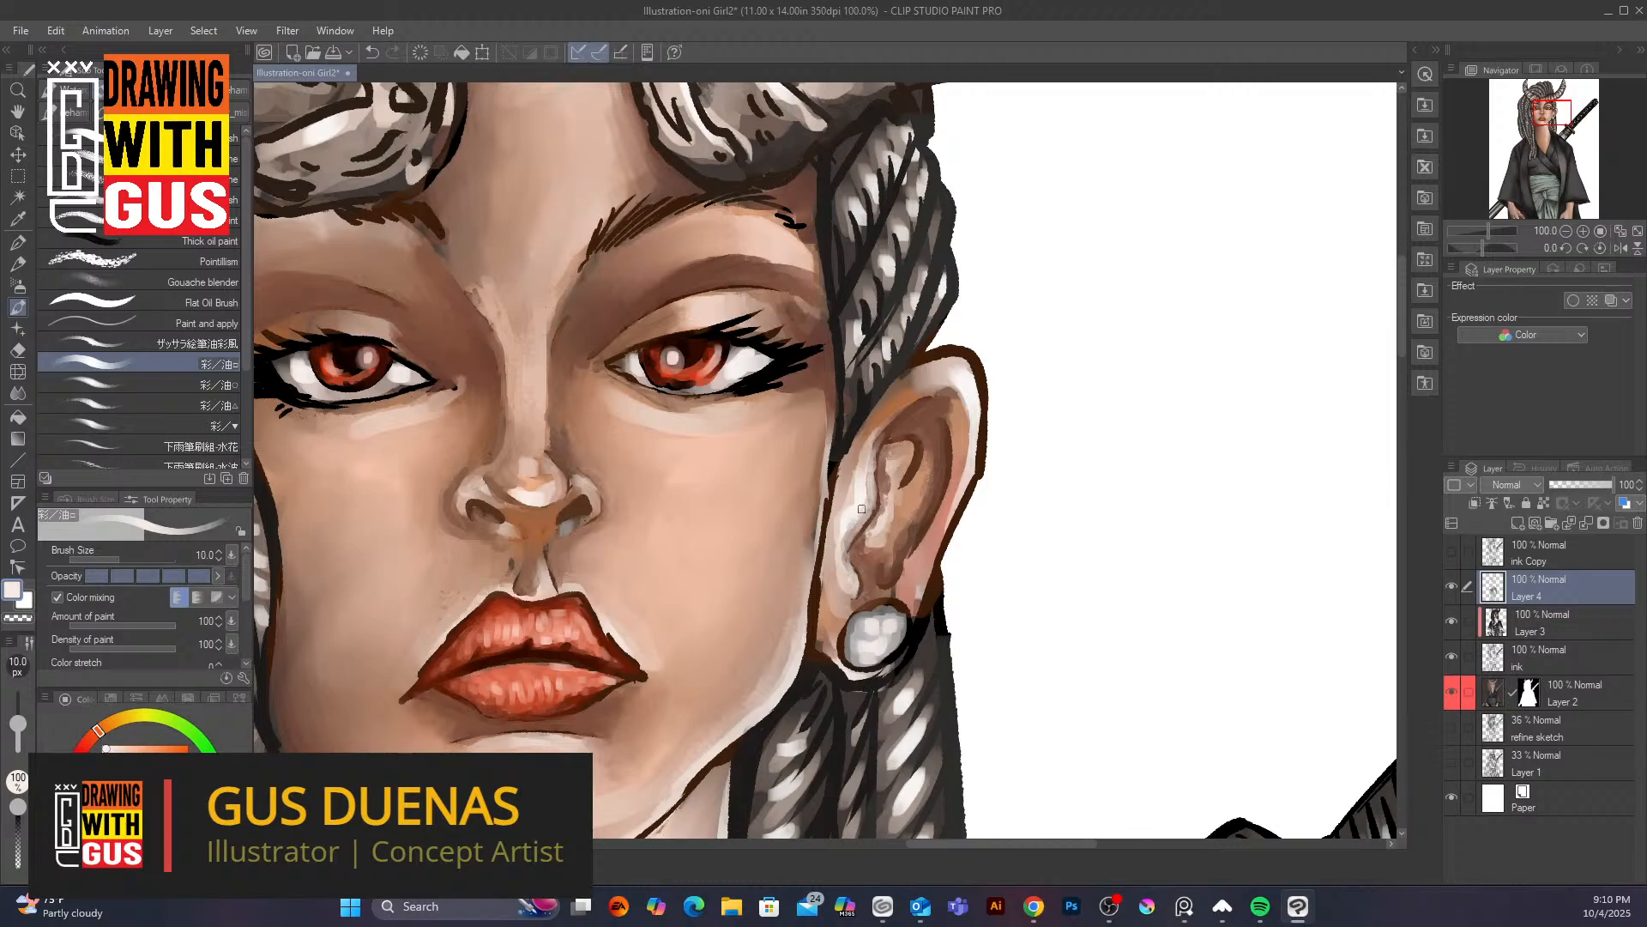
pyautogui.keyDown('alt'); pyautogui.click(921, 457); pyautogui.keyUp('alt')
pyautogui.moveTo(921, 457)
pyautogui.mouseDown()
pyautogui.moveTo(913, 474)
pyautogui.moveTo(911, 436)
pyautogui.moveTo(901, 495)
pyautogui.moveTo(940, 408)
pyautogui.mouseUp()
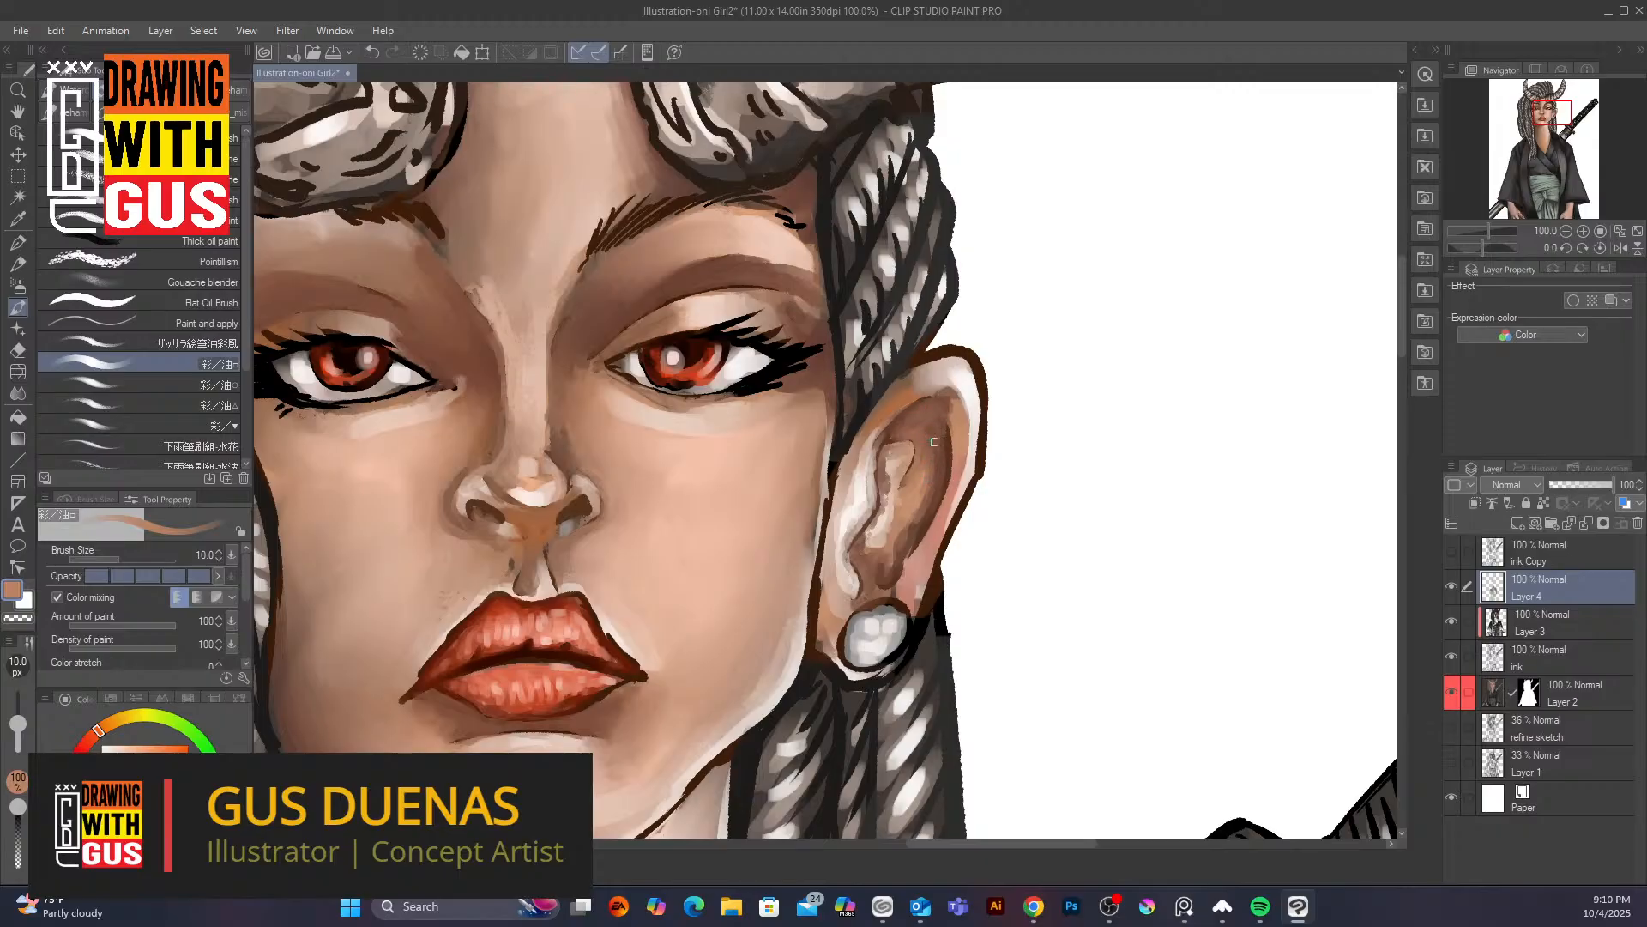
pyautogui.moveTo(877, 516); pyautogui.dragTo(881, 498)
pyautogui.keyDown('alt'); pyautogui.click(880, 515); pyautogui.keyUp('alt')
pyautogui.moveTo(881, 496)
pyautogui.mouseDown()
pyautogui.moveTo(864, 556)
pyautogui.moveTo(880, 561)
pyautogui.moveTo(875, 528)
pyautogui.moveTo(861, 599)
pyautogui.mouseUp()
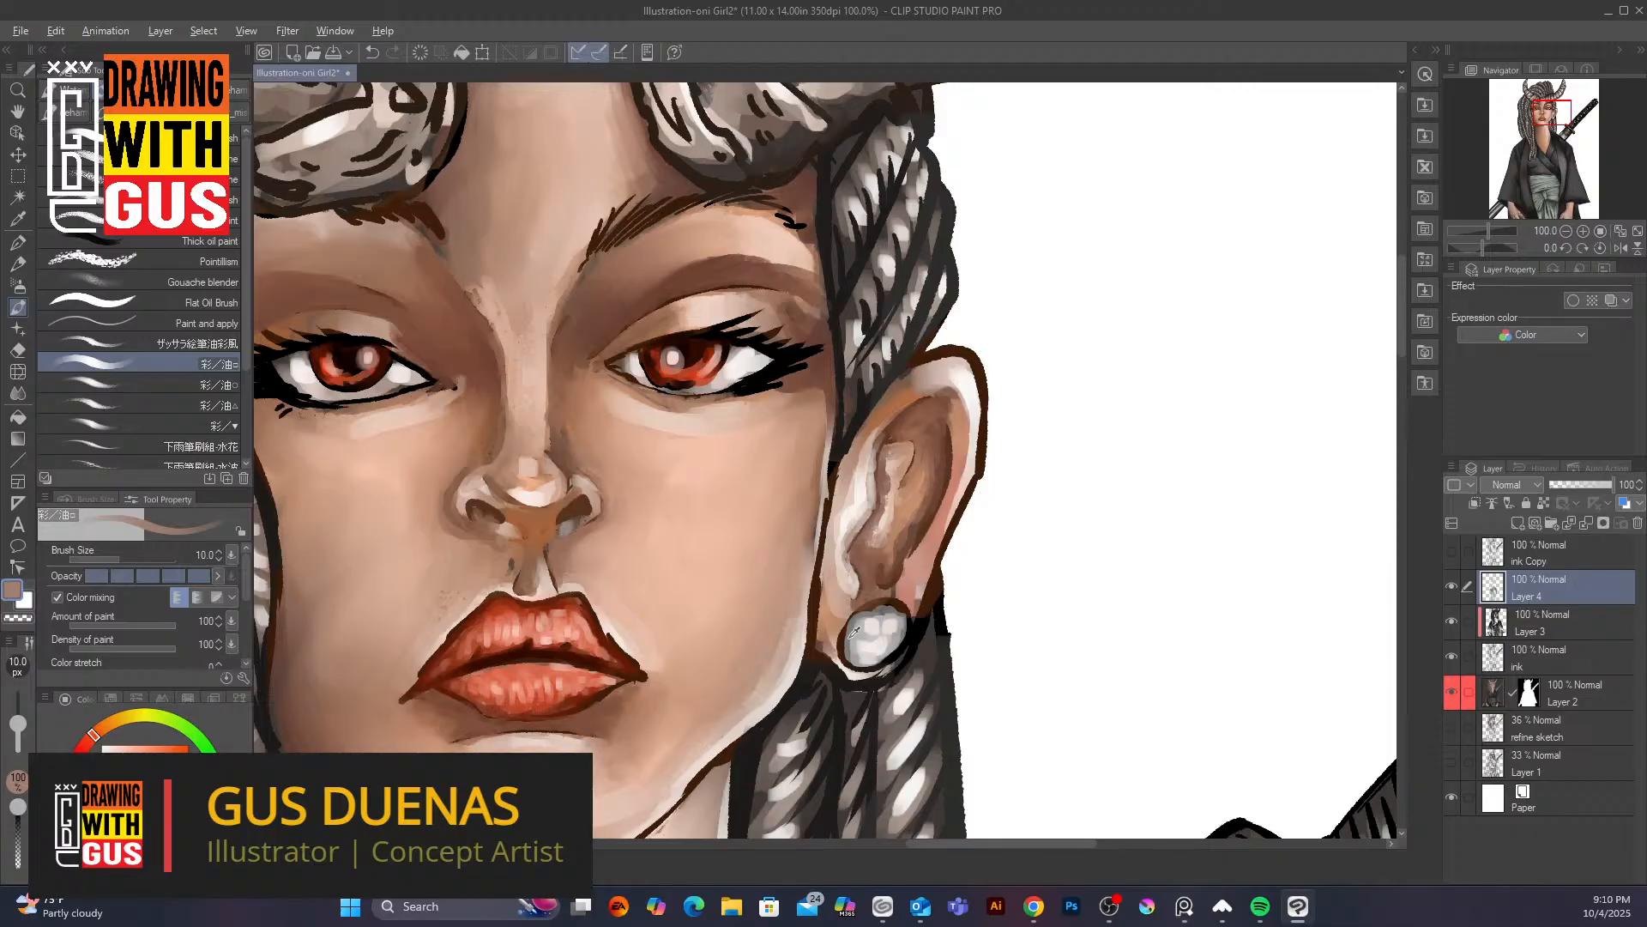
# Repaint the pearl earring as a gold stud, using grey edge shading, orange tones and near-black brown accents
pyautogui.keyDown('alt'); pyautogui.click(848, 635); pyautogui.keyUp('alt')
pyautogui.moveTo(846, 626); pyautogui.dragTo(854, 666)
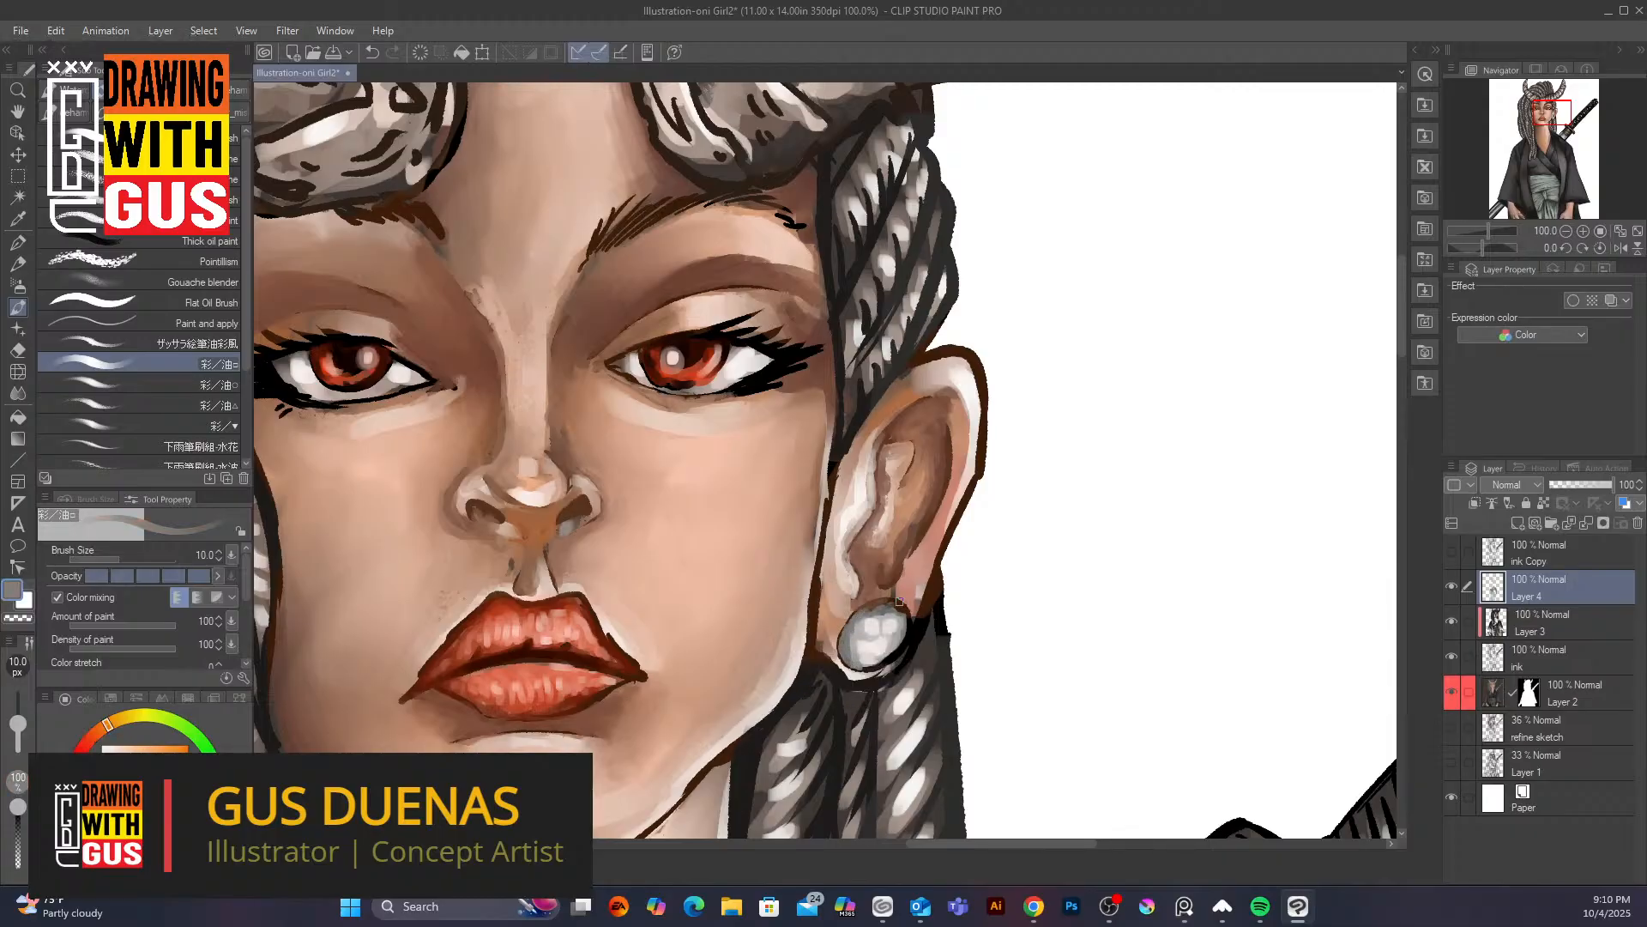
pyautogui.click(161, 749)
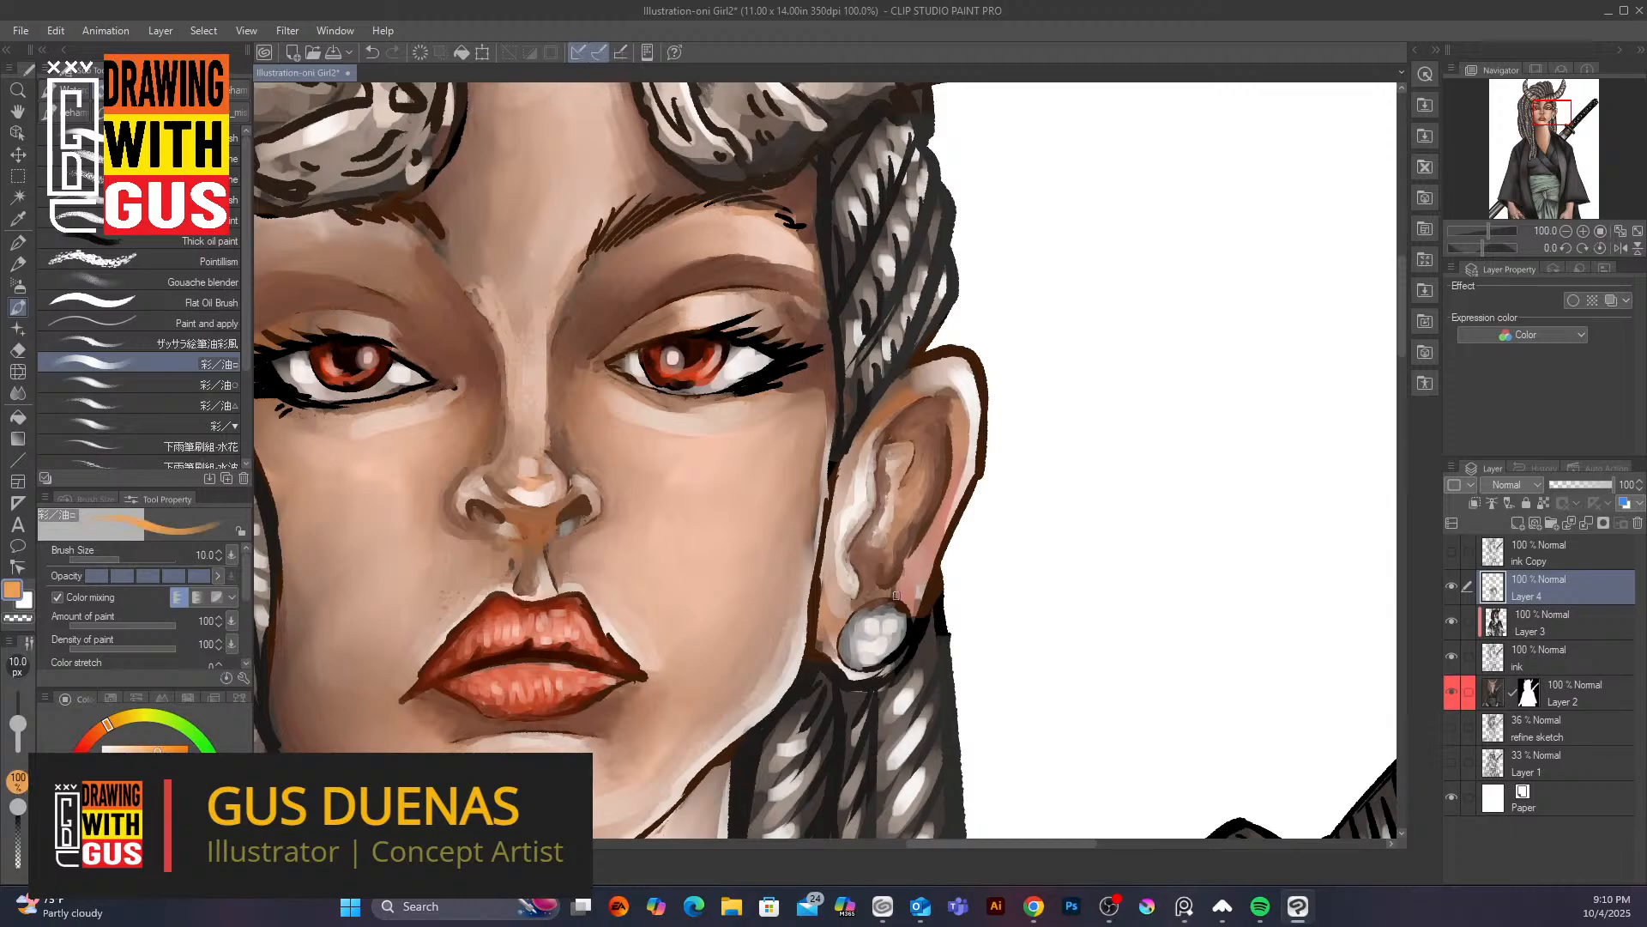
pyautogui.moveTo(896, 594); pyautogui.dragTo(852, 630)
pyautogui.click(186, 750)
pyautogui.moveTo(883, 654)
pyautogui.mouseDown()
pyautogui.moveTo(899, 630)
pyautogui.moveTo(872, 660)
pyautogui.moveTo(889, 605)
pyautogui.moveTo(872, 661)
pyautogui.mouseUp()
pyautogui.click(179, 824)
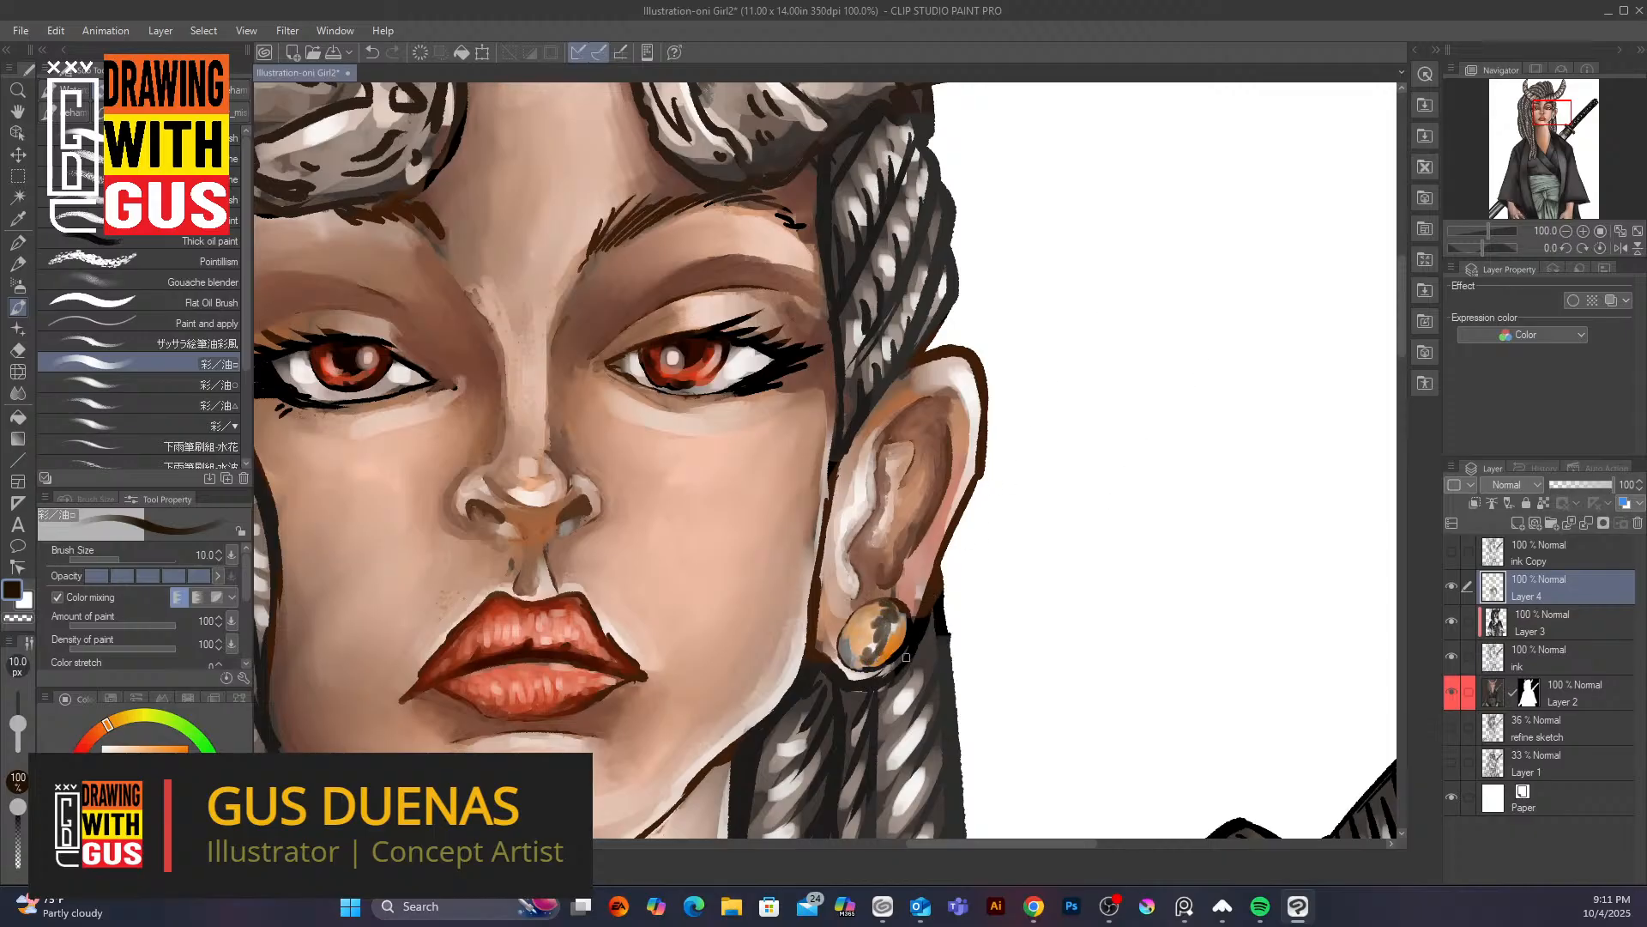
# Soften the ink outline of the ear's rim, front edge and lobe with sampled pale highlight and skin tones
pyautogui.keyDown('alt'); pyautogui.click(983, 401); pyautogui.keyUp('alt')
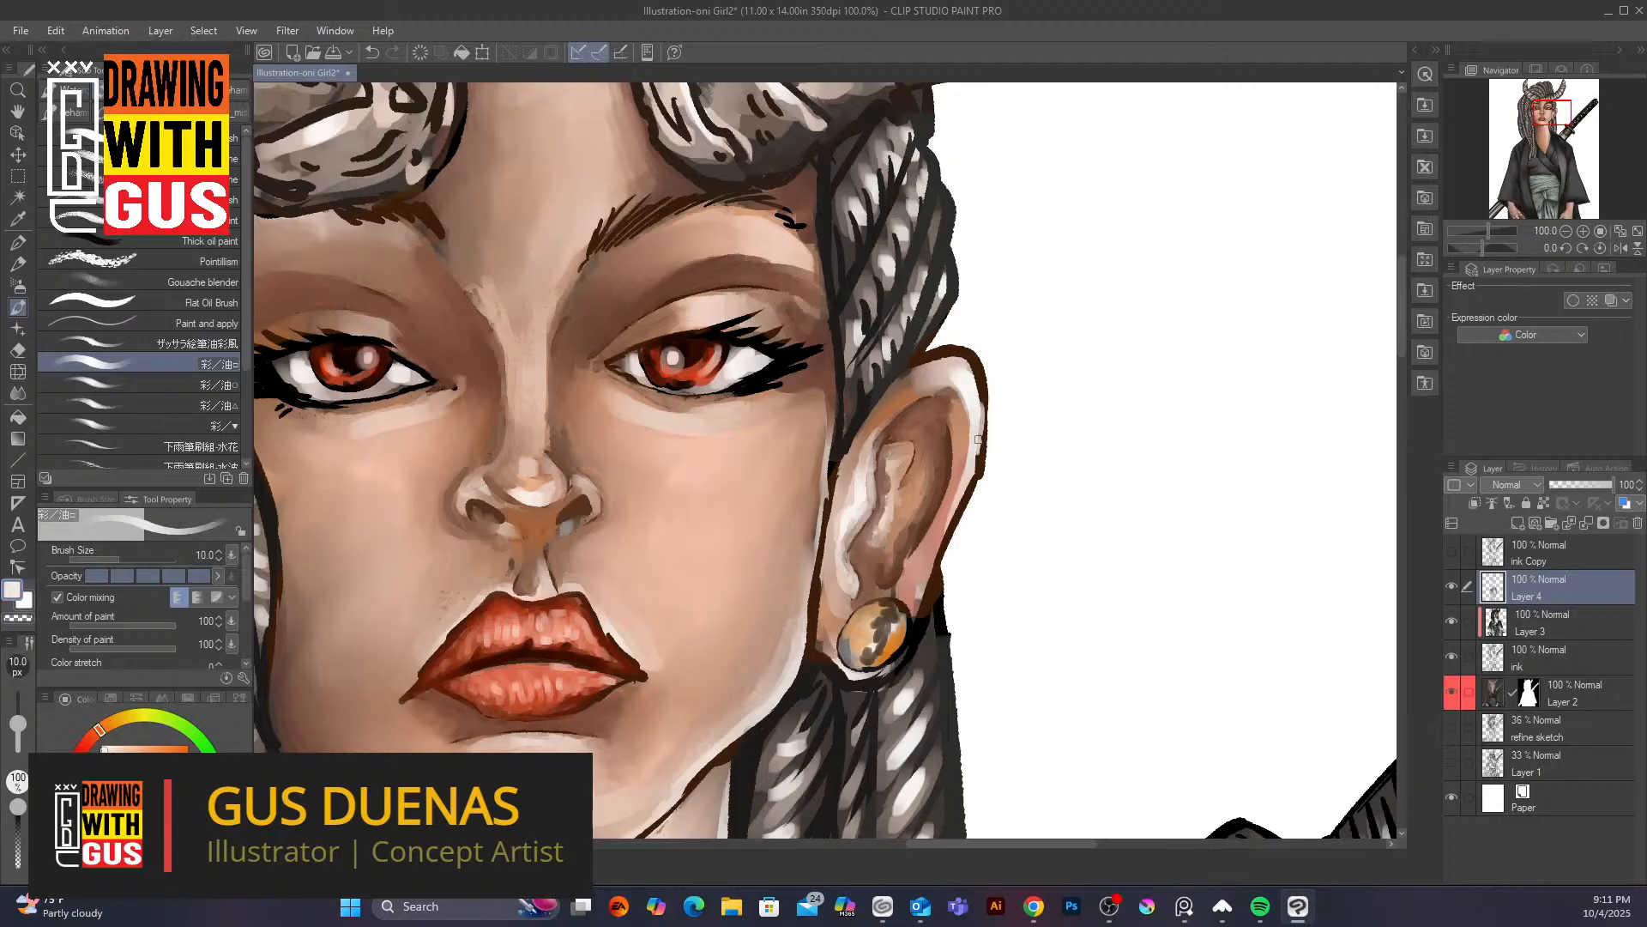
pyautogui.keyDown('alt'); pyautogui.click(940, 542); pyautogui.keyUp('alt')
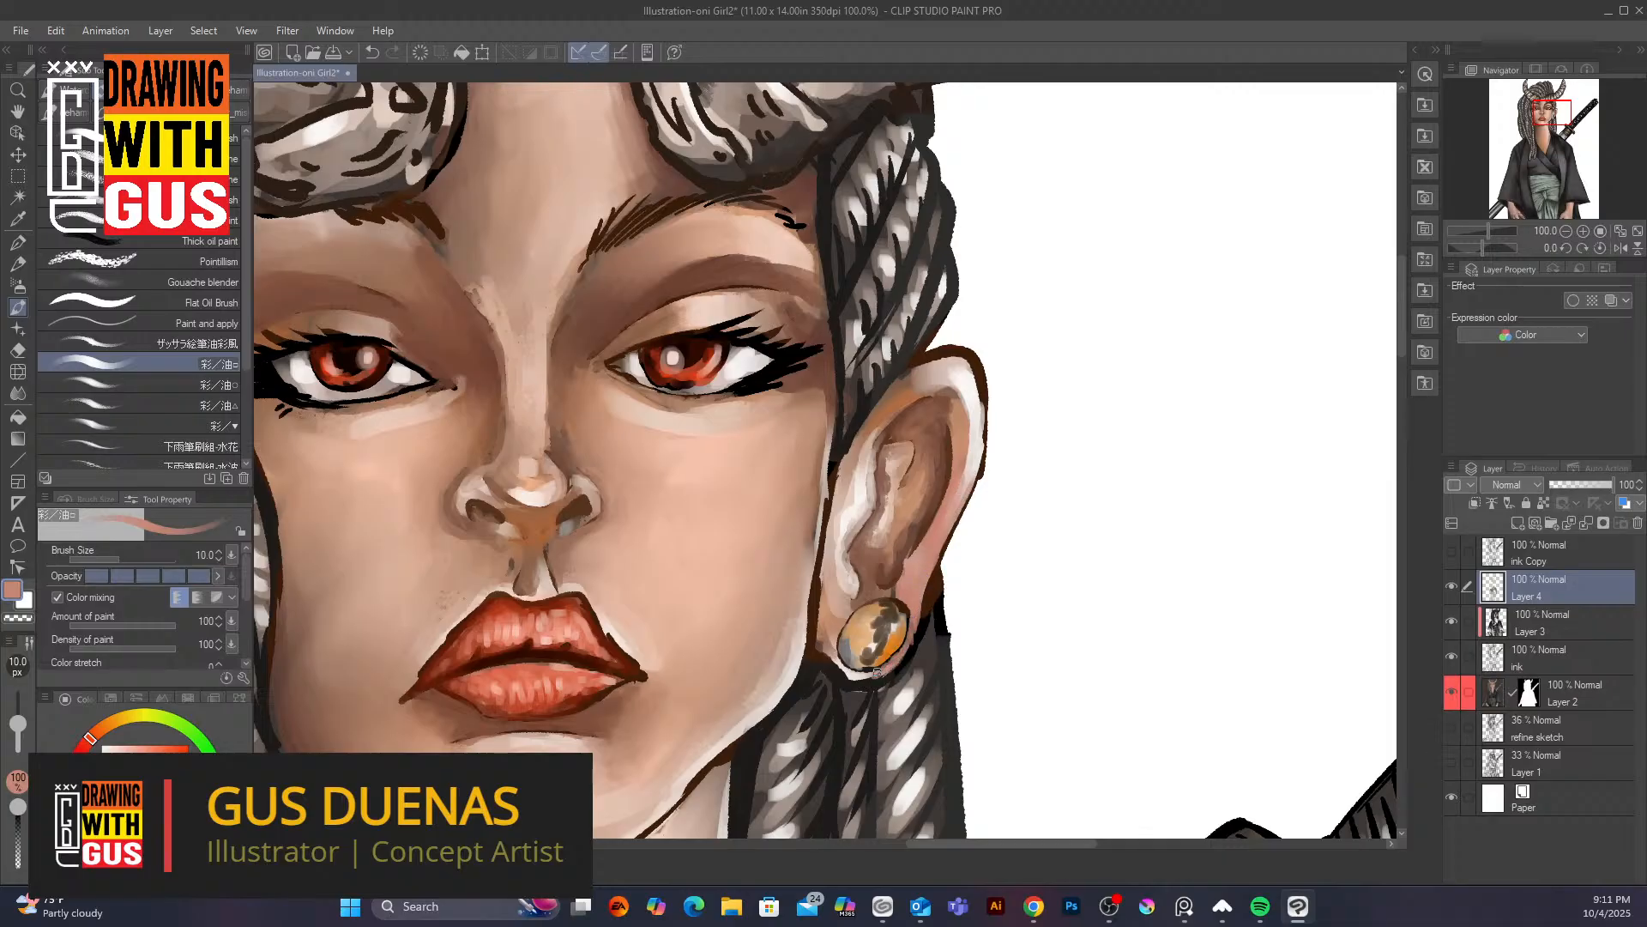
pyautogui.keyDown('alt'); pyautogui.click(828, 609); pyautogui.keyUp('alt')
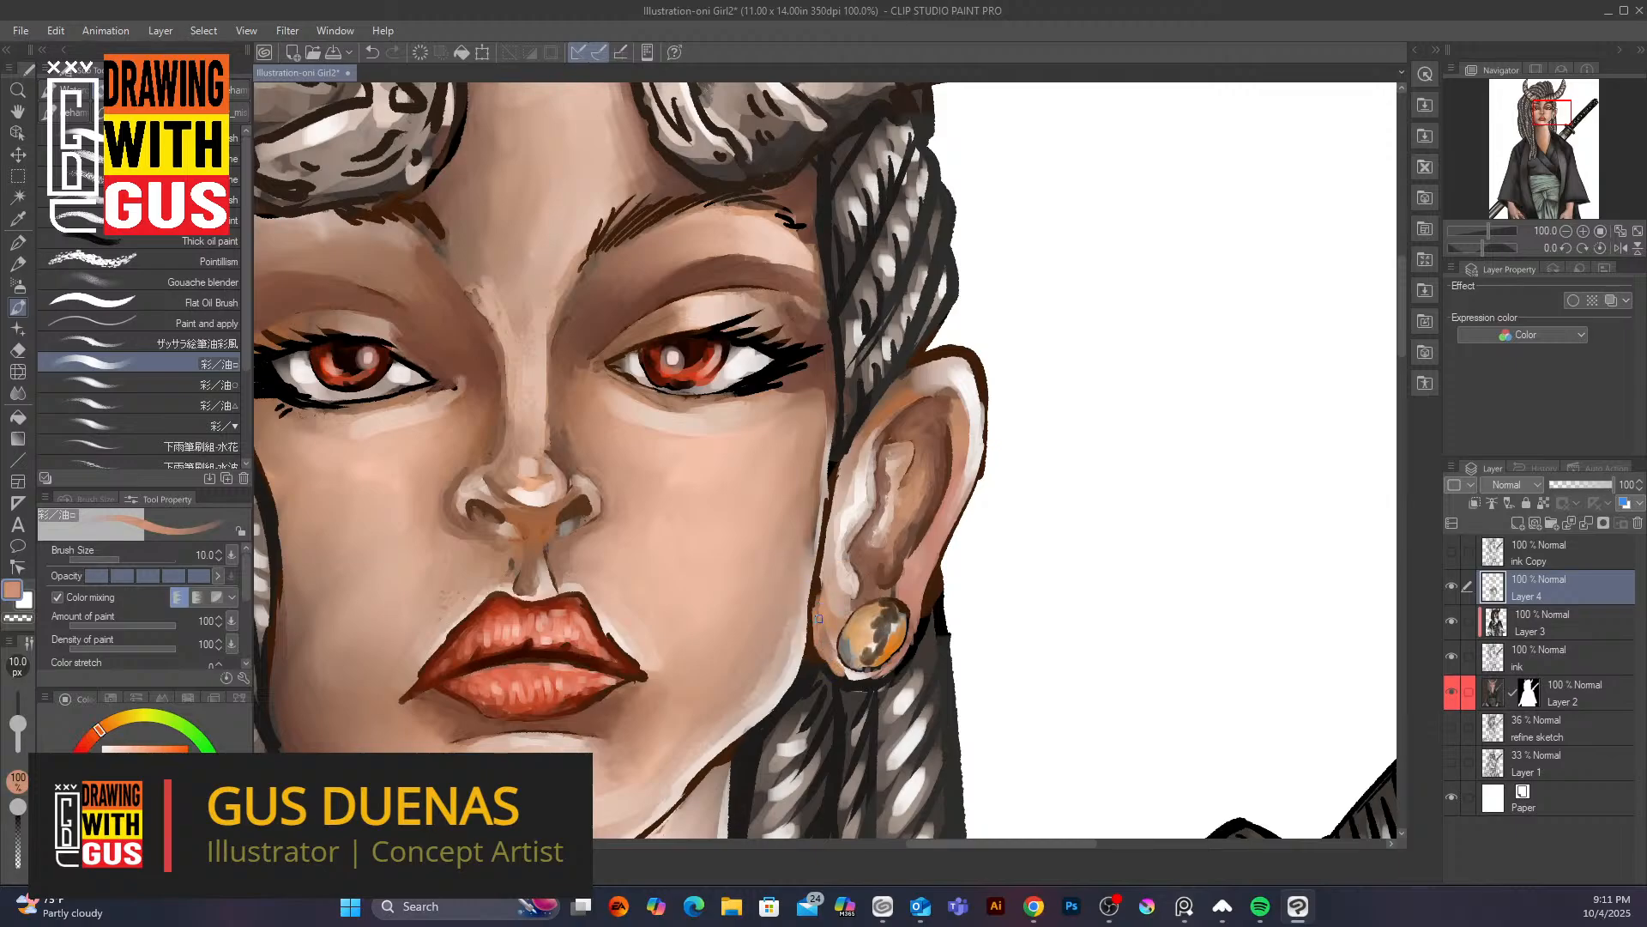
pyautogui.moveTo(826, 530); pyautogui.dragTo(821, 561)
pyautogui.keyDown('alt'); pyautogui.click(840, 502); pyautogui.keyUp('alt')
pyautogui.moveTo(834, 495)
pyautogui.mouseDown()
pyautogui.moveTo(812, 637)
pyautogui.moveTo(826, 665)
pyautogui.moveTo(865, 676)
pyautogui.mouseUp()
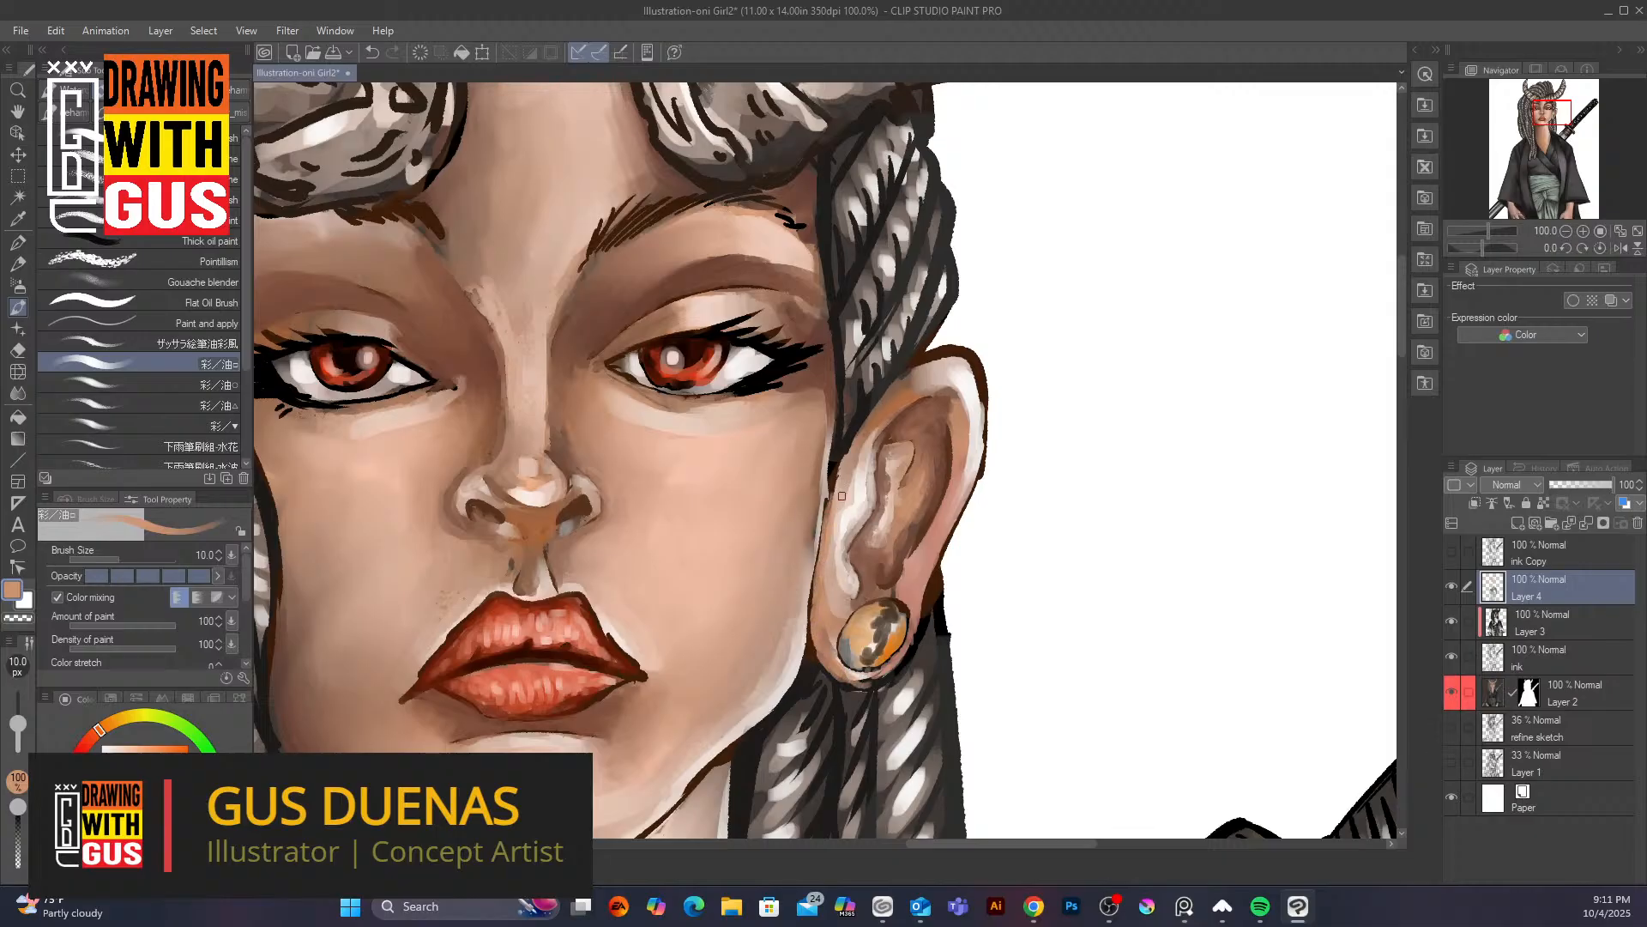
# Paint over the ink lines of the braid above the ear with sampled dark tones and a mid bluish grey
pyautogui.keyDown('alt'); pyautogui.click(858, 394); pyautogui.keyUp('alt')
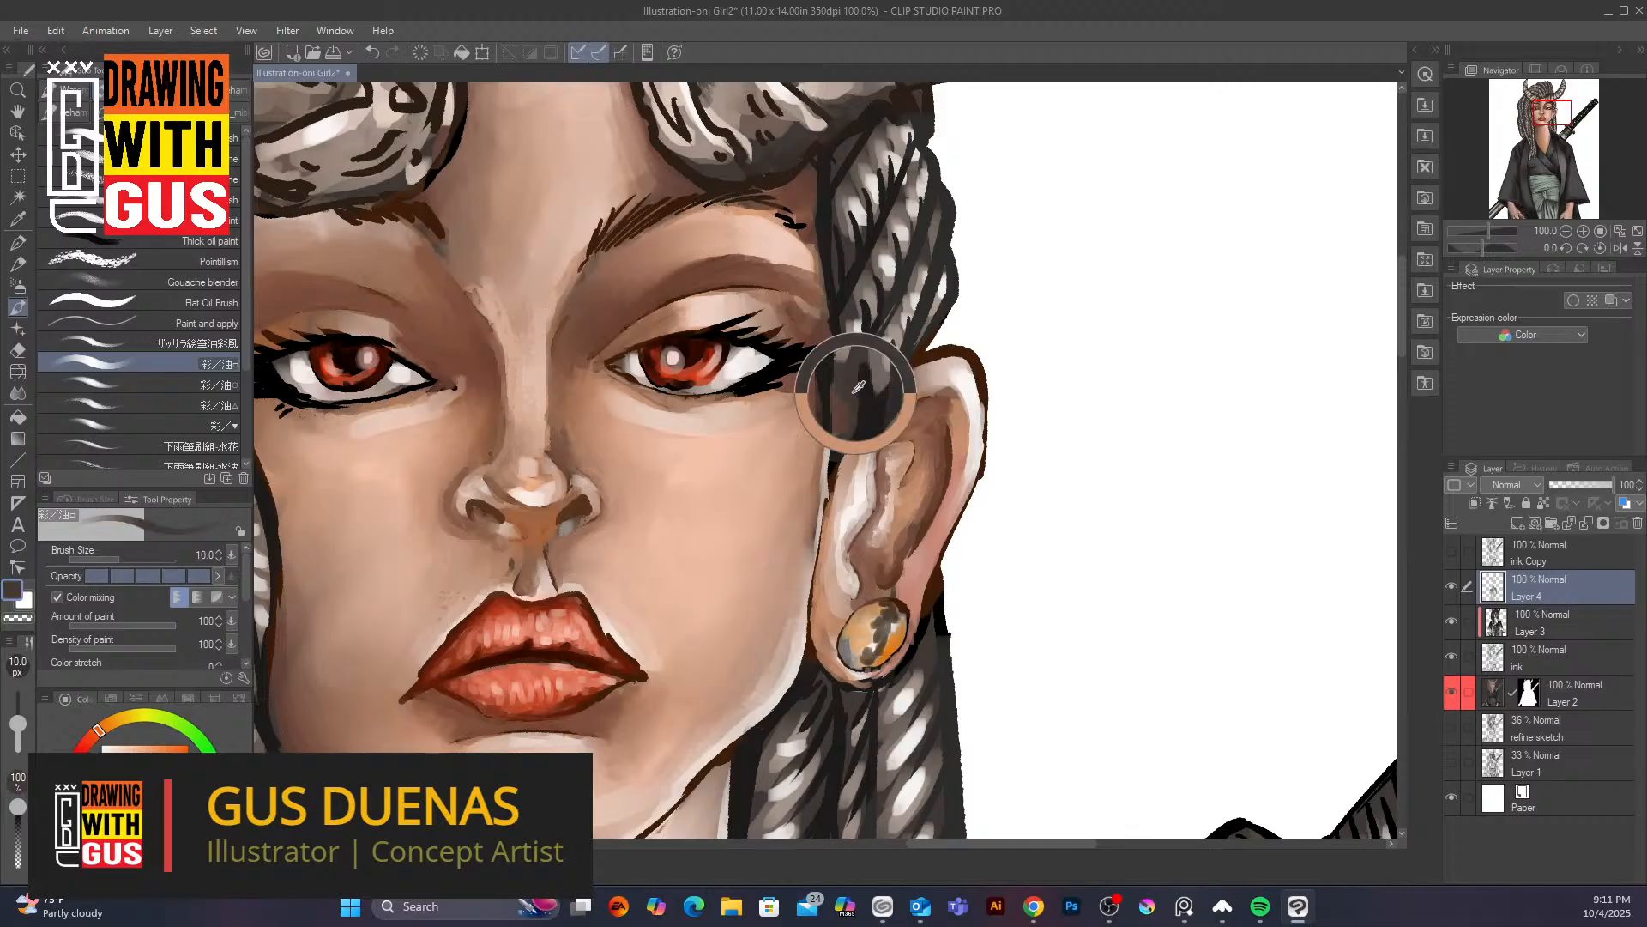
pyautogui.moveTo(856, 419)
pyautogui.mouseDown()
pyautogui.moveTo(877, 381)
pyautogui.moveTo(862, 414)
pyautogui.mouseUp()
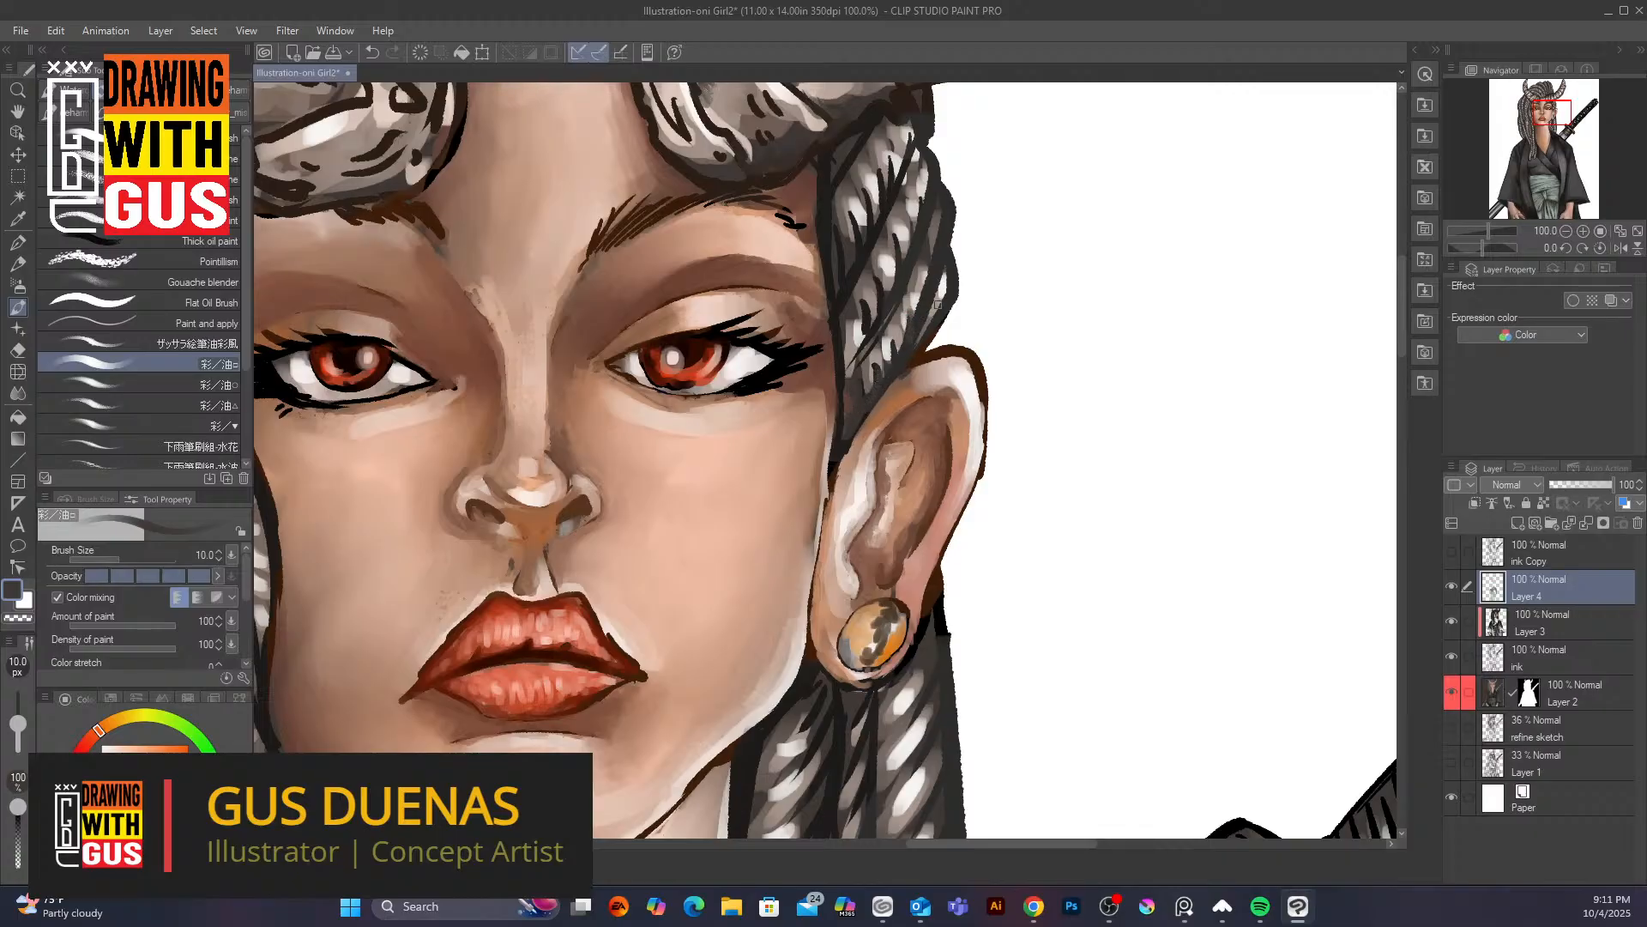
pyautogui.click(106, 804)
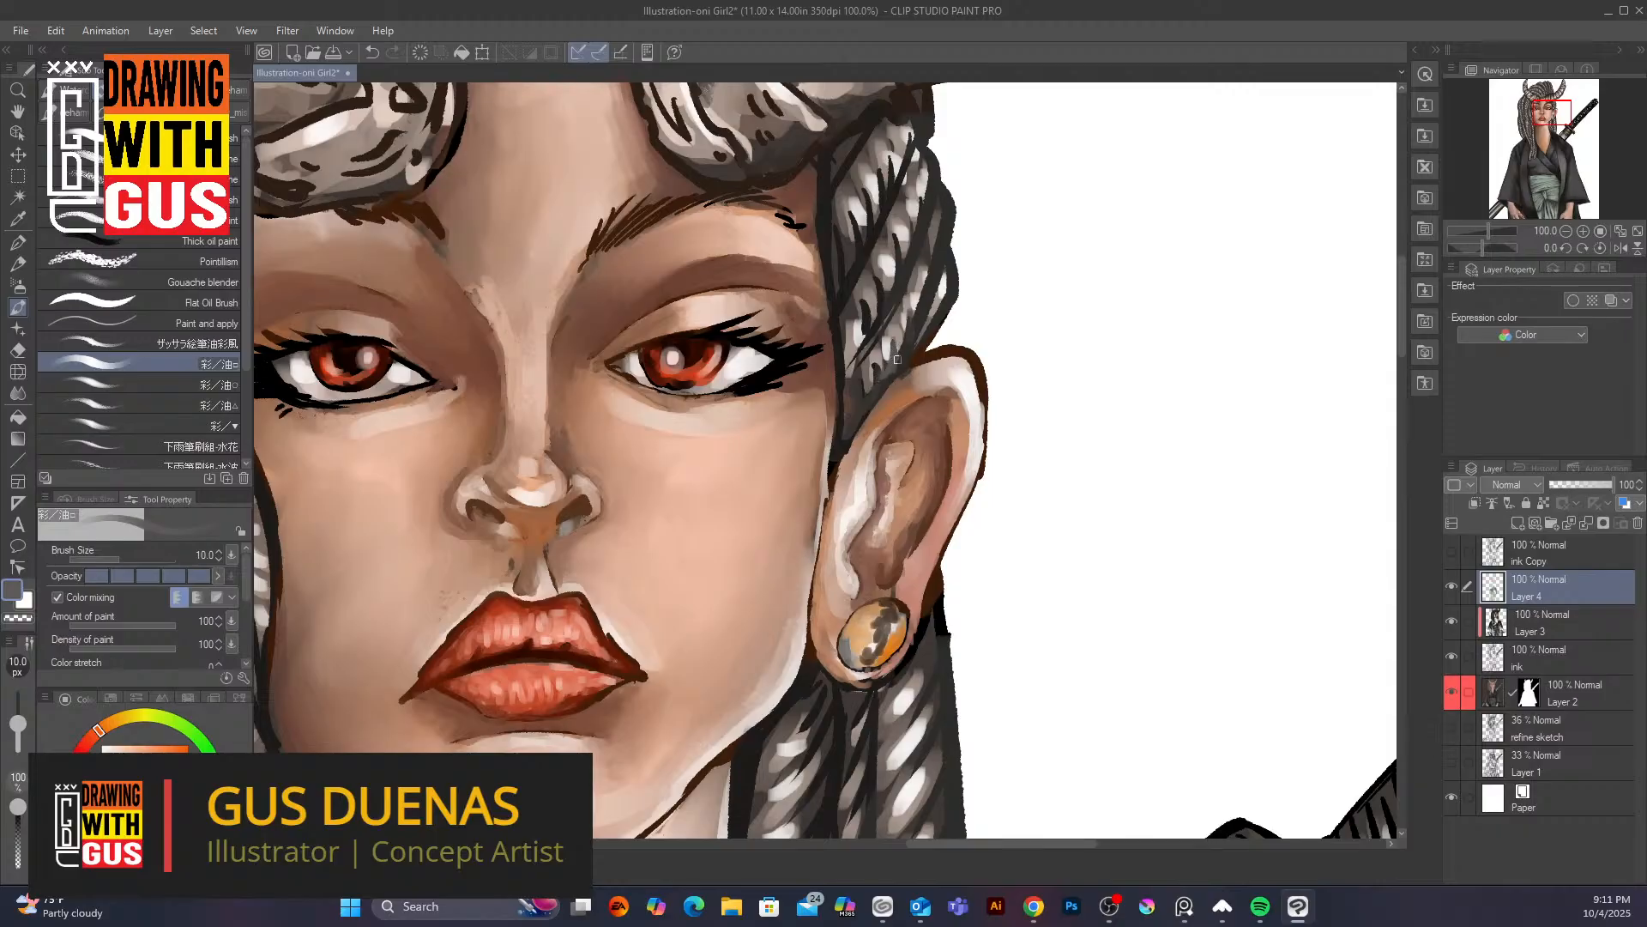
pyautogui.moveTo(926, 297)
pyautogui.mouseDown()
pyautogui.moveTo(961, 190)
pyautogui.moveTo(930, 319)
pyautogui.mouseUp()
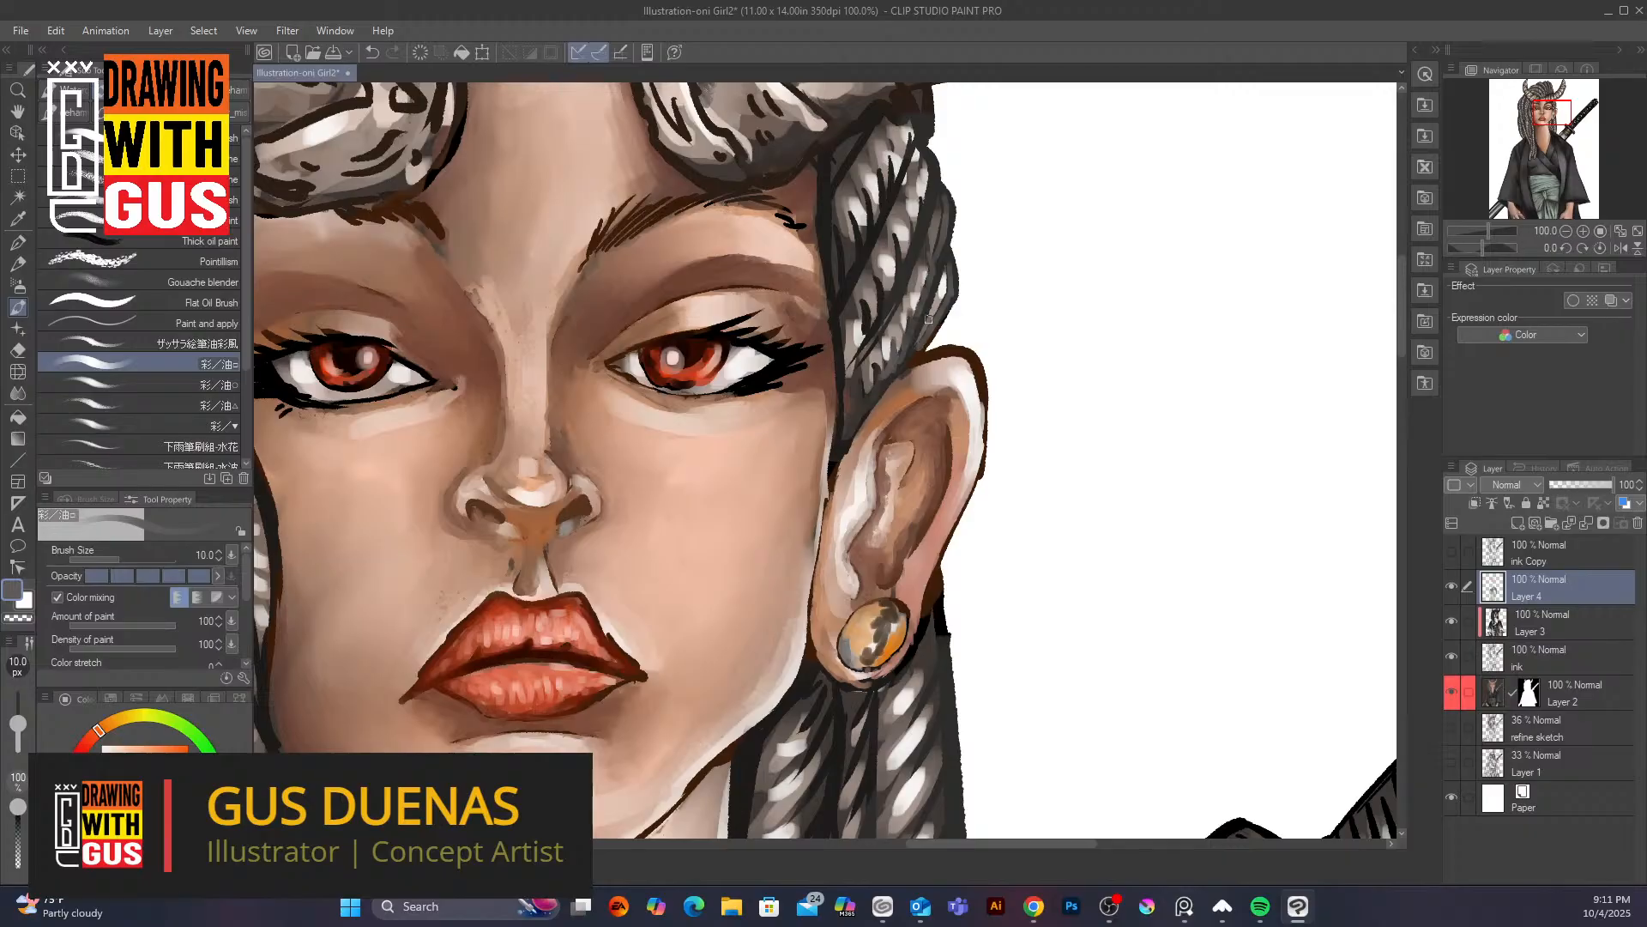
pyautogui.moveTo(933, 177)
pyautogui.mouseDown()
pyautogui.moveTo(923, 206)
pyautogui.moveTo(931, 165)
pyautogui.mouseUp()
pyautogui.moveTo(890, 293); pyautogui.dragTo(848, 373)
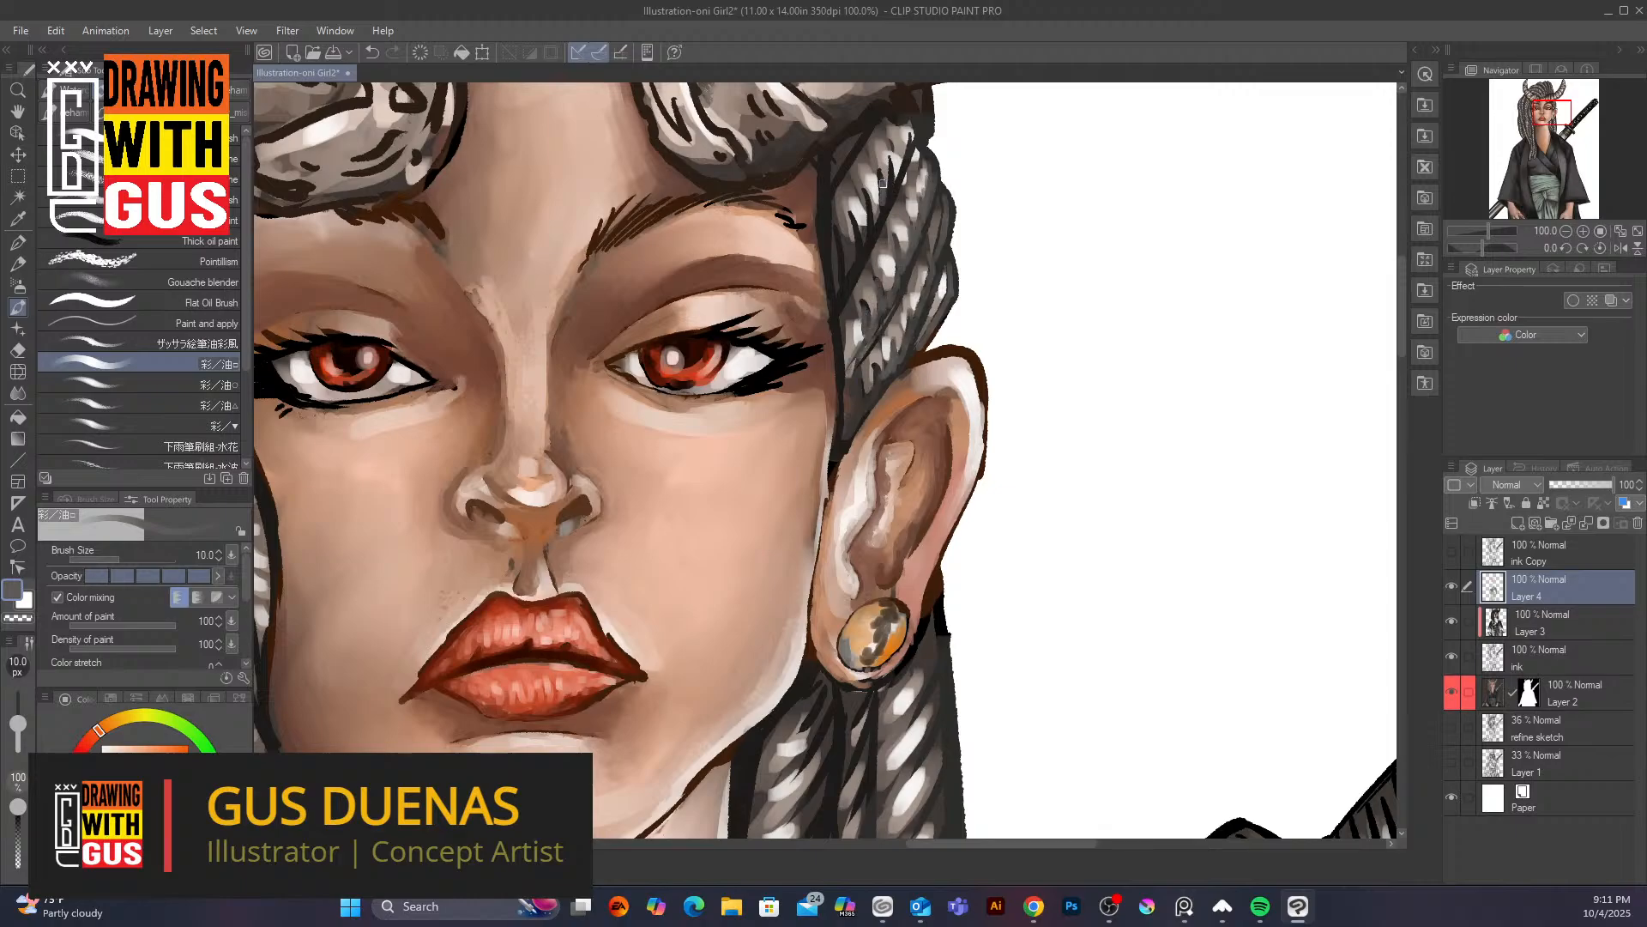
pyautogui.moveTo(897, 173)
pyautogui.mouseDown()
pyautogui.moveTo(873, 223)
pyautogui.moveTo(863, 192)
pyautogui.moveTo(845, 283)
pyautogui.moveTo(839, 255)
pyautogui.moveTo(834, 319)
pyautogui.mouseUp()
# Paint dark brown shading and pits on the right horn's ridges with a sampled brown at brush size 12
pyautogui.press(']')
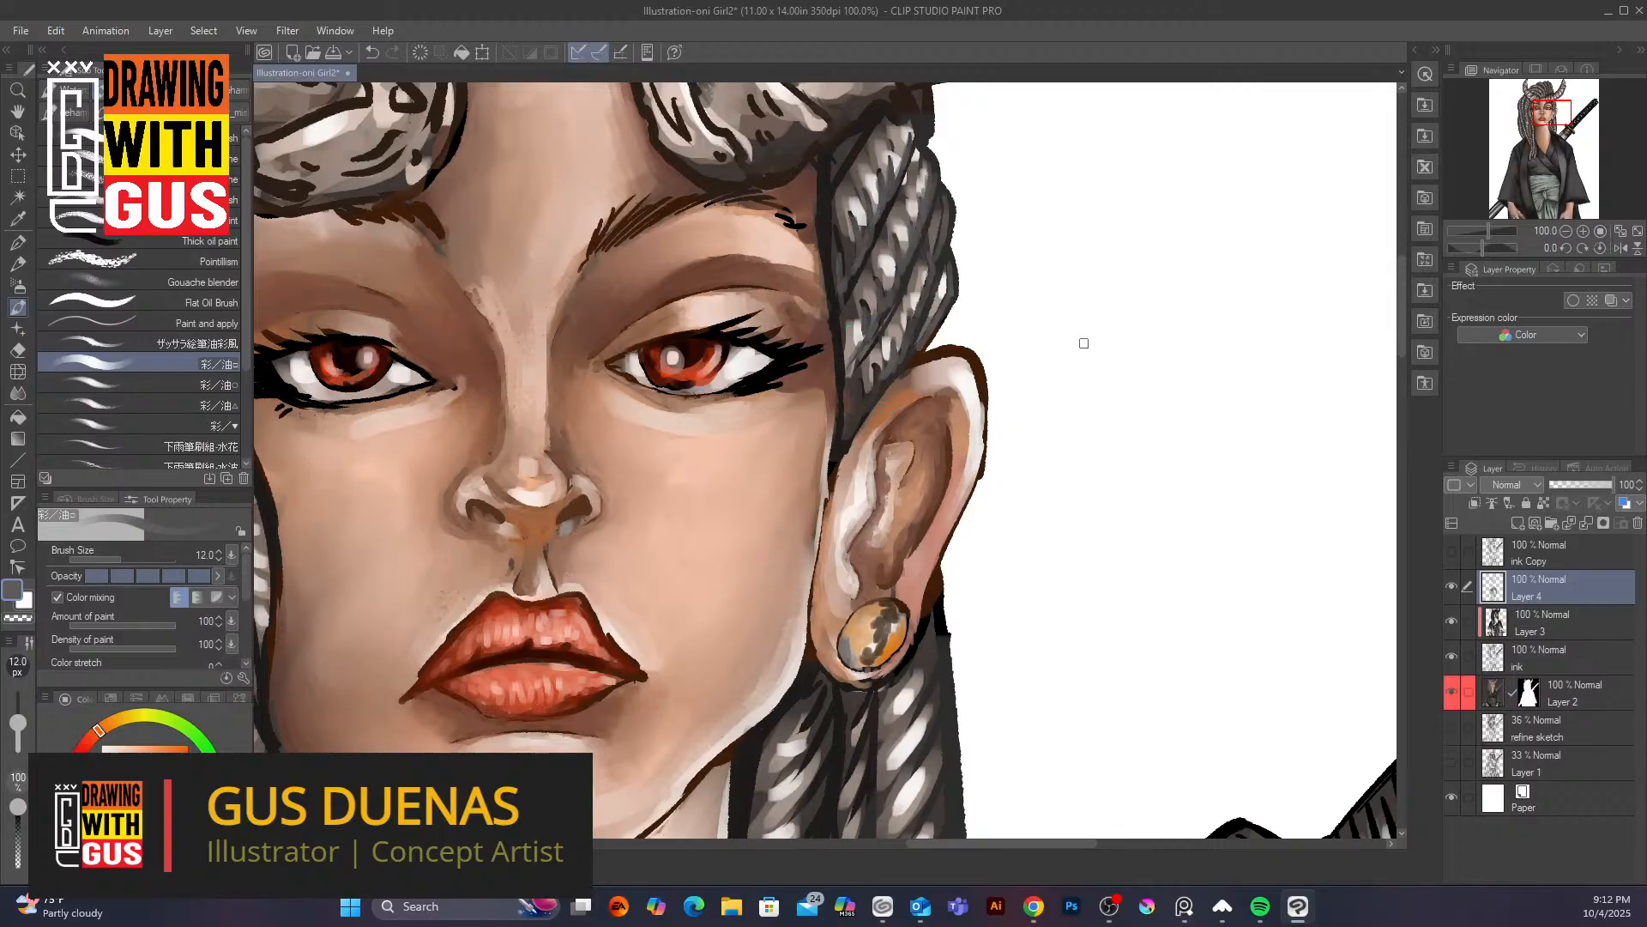
pyautogui.scroll(-4, 1084, 343)
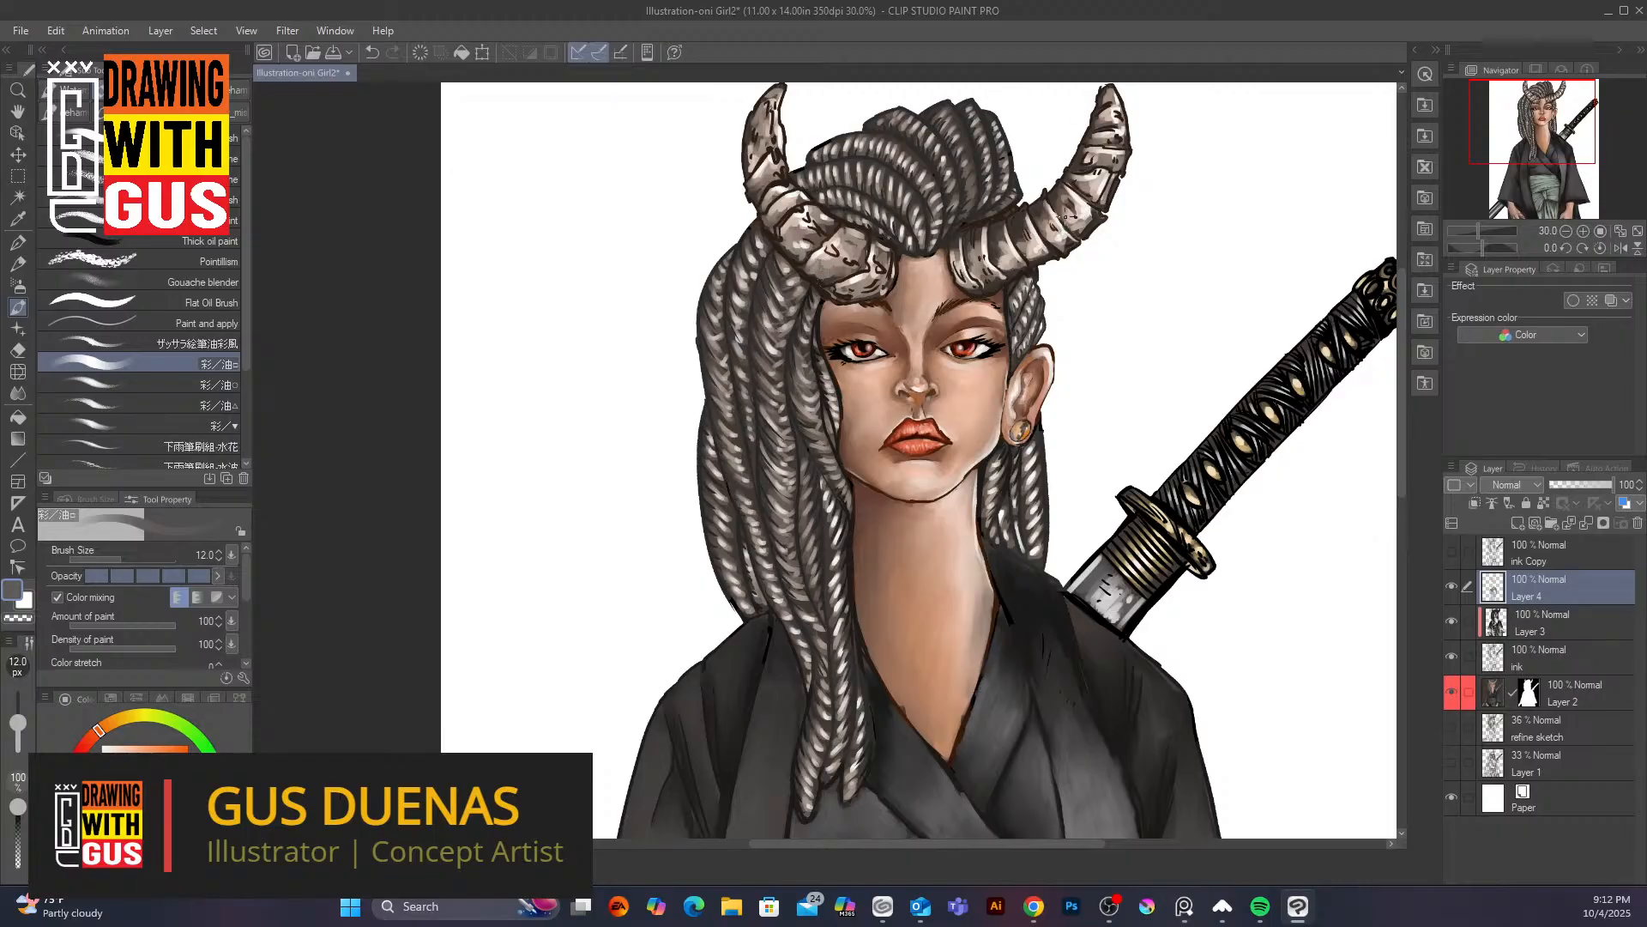
pyautogui.scroll(5, 952, 287)
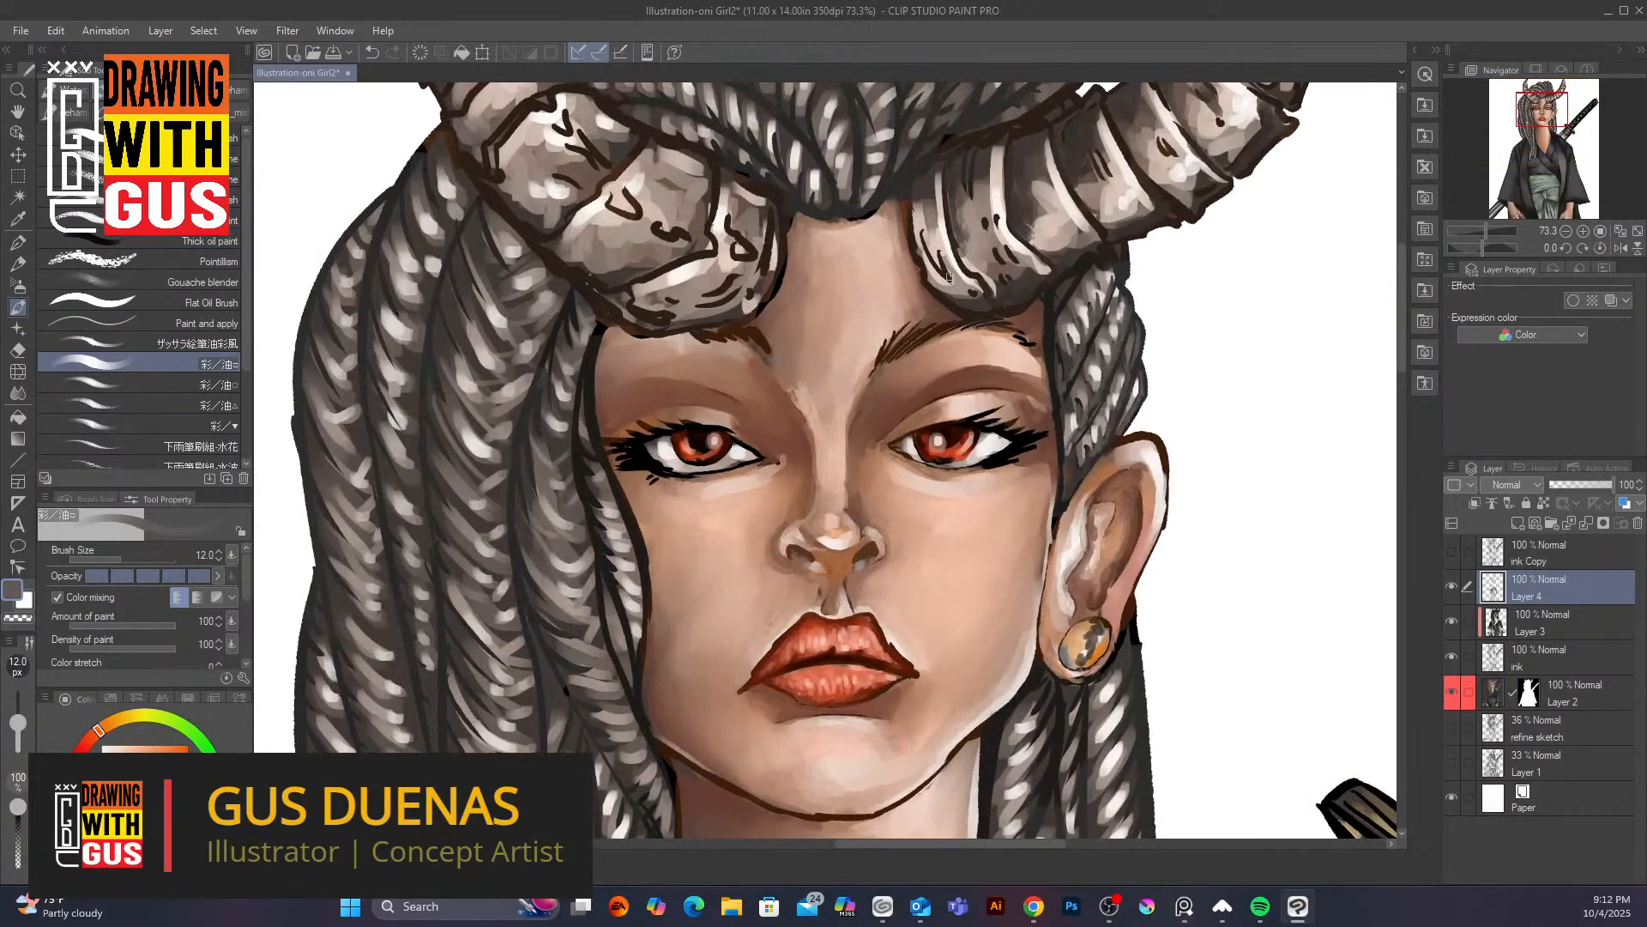
pyautogui.keyDown('alt'); pyautogui.click(948, 262); pyautogui.keyUp('alt')
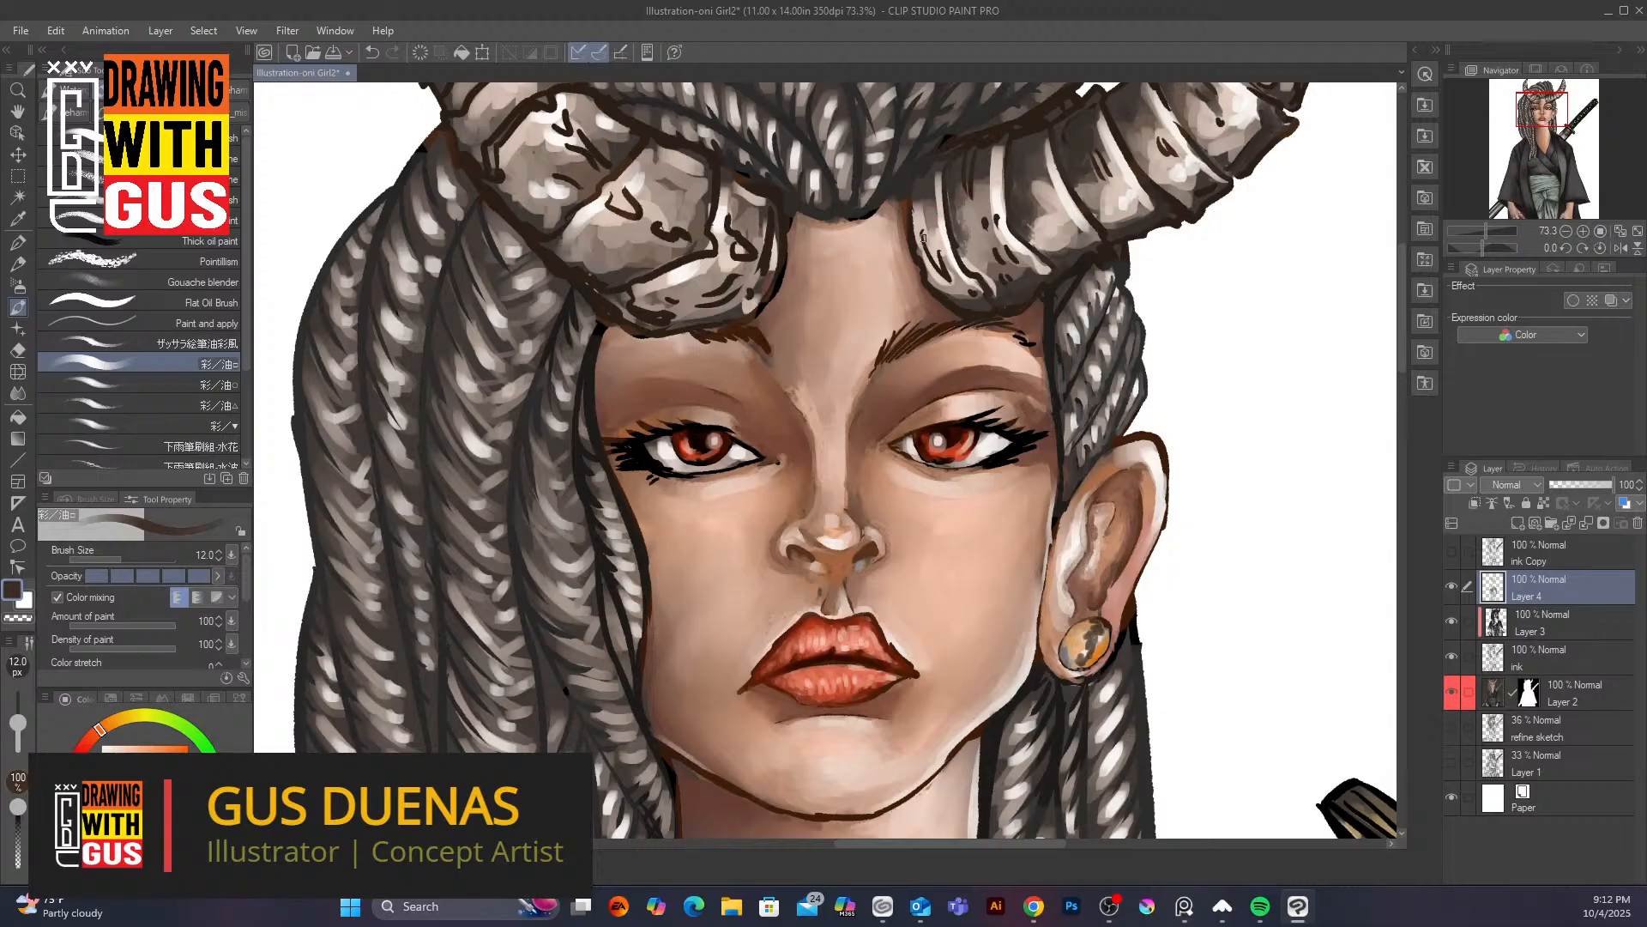
pyautogui.moveTo(921, 236)
pyautogui.mouseDown()
pyautogui.moveTo(939, 268)
pyautogui.moveTo(924, 206)
pyautogui.moveTo(936, 236)
pyautogui.mouseUp()
pyautogui.moveTo(985, 223)
pyautogui.mouseDown()
pyautogui.moveTo(1014, 266)
pyautogui.moveTo(1000, 278)
pyautogui.moveTo(1018, 267)
pyautogui.moveTo(957, 253)
pyautogui.moveTo(999, 288)
pyautogui.mouseUp()
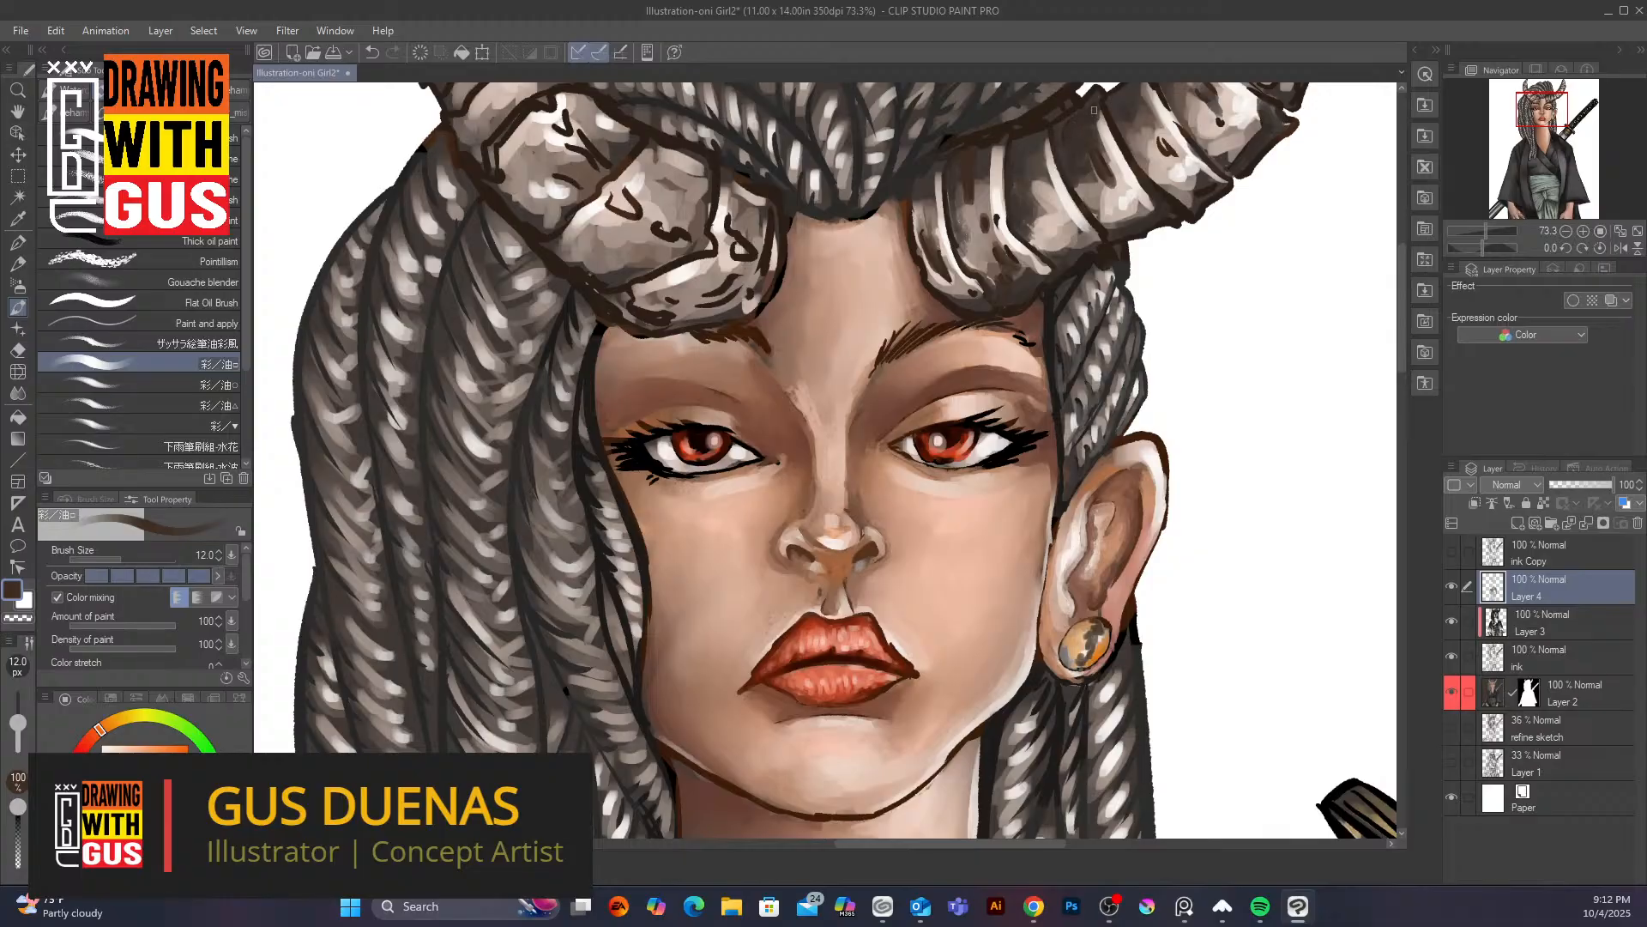
pyautogui.moveTo(1162, 141)
pyautogui.mouseDown()
pyautogui.moveTo(1174, 157)
pyautogui.moveTo(1165, 143)
pyautogui.mouseUp()
pyautogui.moveTo(1278, 380); pyautogui.dragTo(1092, 522)
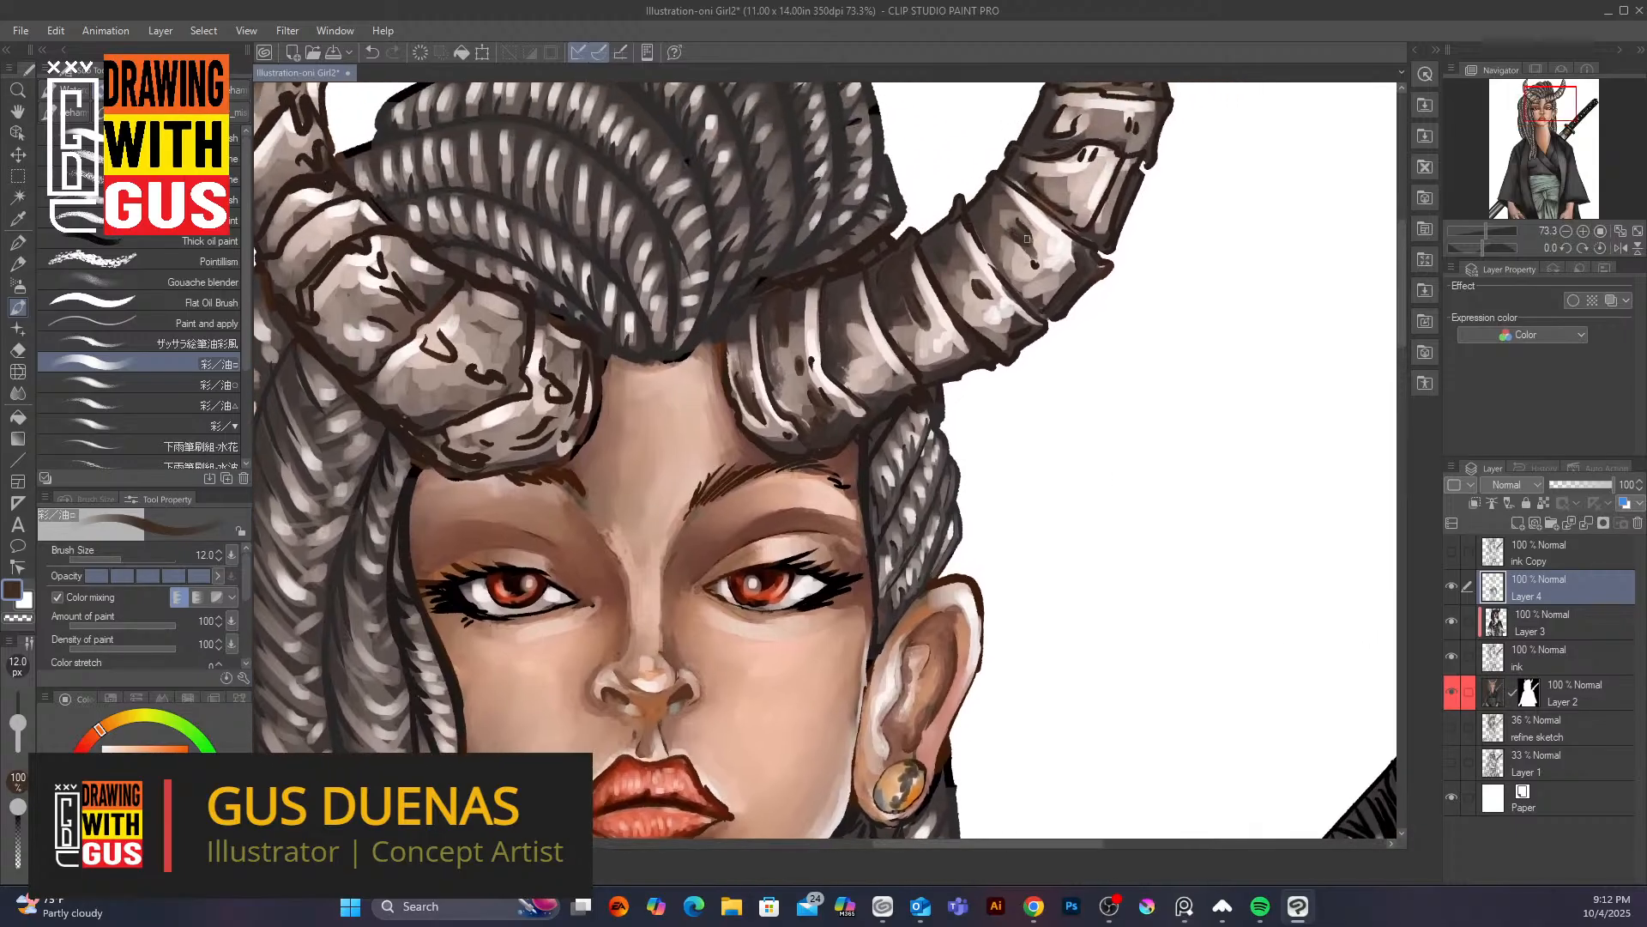
pyautogui.moveTo(1027, 239)
pyautogui.mouseDown()
pyautogui.moveTo(1017, 222)
pyautogui.moveTo(1021, 249)
pyautogui.moveTo(956, 232)
pyautogui.mouseUp()
# Soften the ink lines and segment edges of the right horn with a sampled greyish brown
pyautogui.keyDown('alt'); pyautogui.click(1115, 171); pyautogui.keyUp('alt')
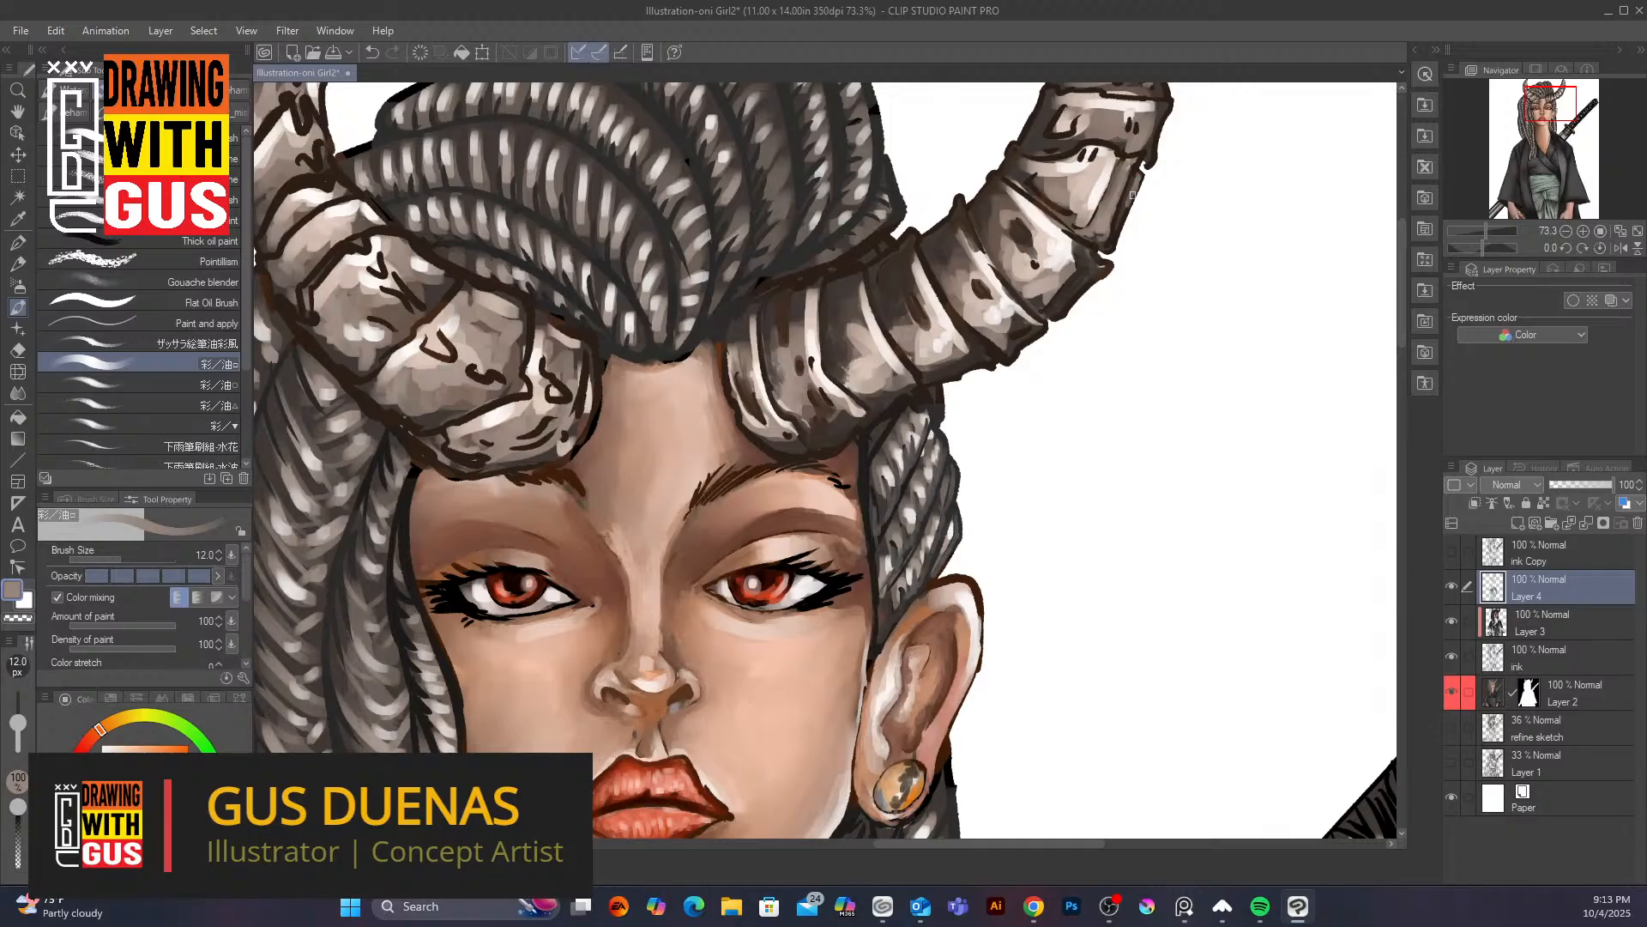
pyautogui.moveTo(1134, 192); pyautogui.dragTo(1110, 247)
pyautogui.moveTo(1085, 152); pyautogui.dragTo(1092, 156)
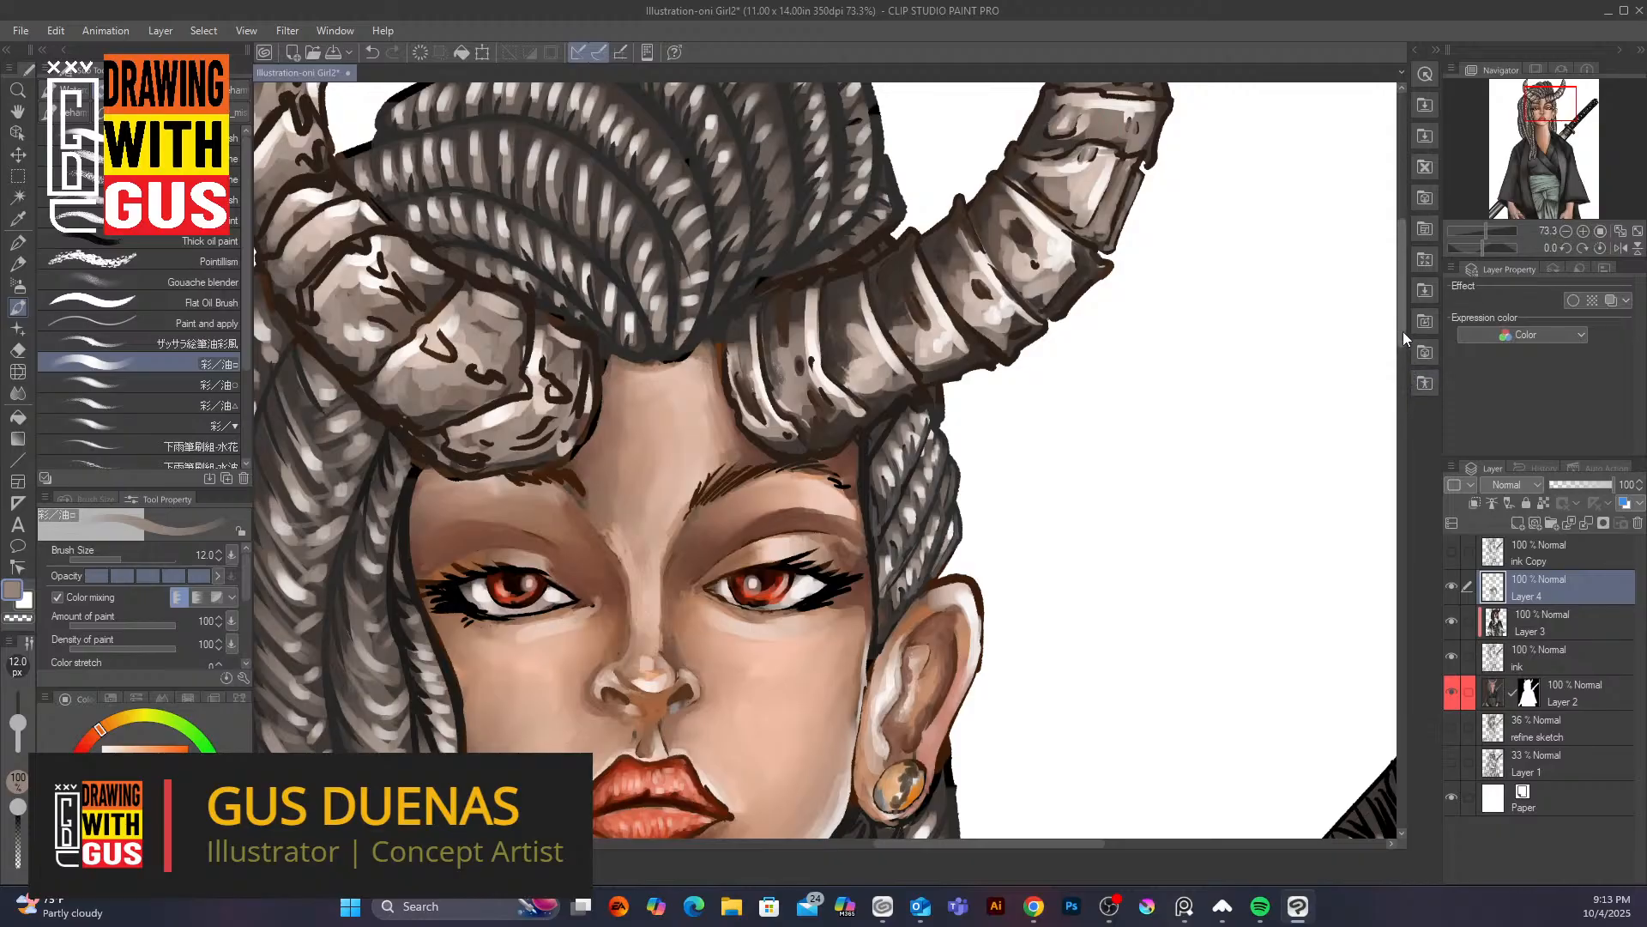
pyautogui.moveTo(1402, 332); pyautogui.dragTo(1402, 304)
pyautogui.moveTo(1074, 231)
pyautogui.mouseDown()
pyautogui.moveTo(1166, 244)
pyautogui.moveTo(1082, 230)
pyautogui.moveTo(1083, 195)
pyautogui.moveTo(1140, 188)
pyautogui.moveTo(1112, 184)
pyautogui.moveTo(1198, 130)
pyautogui.moveTo(1131, 147)
pyautogui.mouseUp()
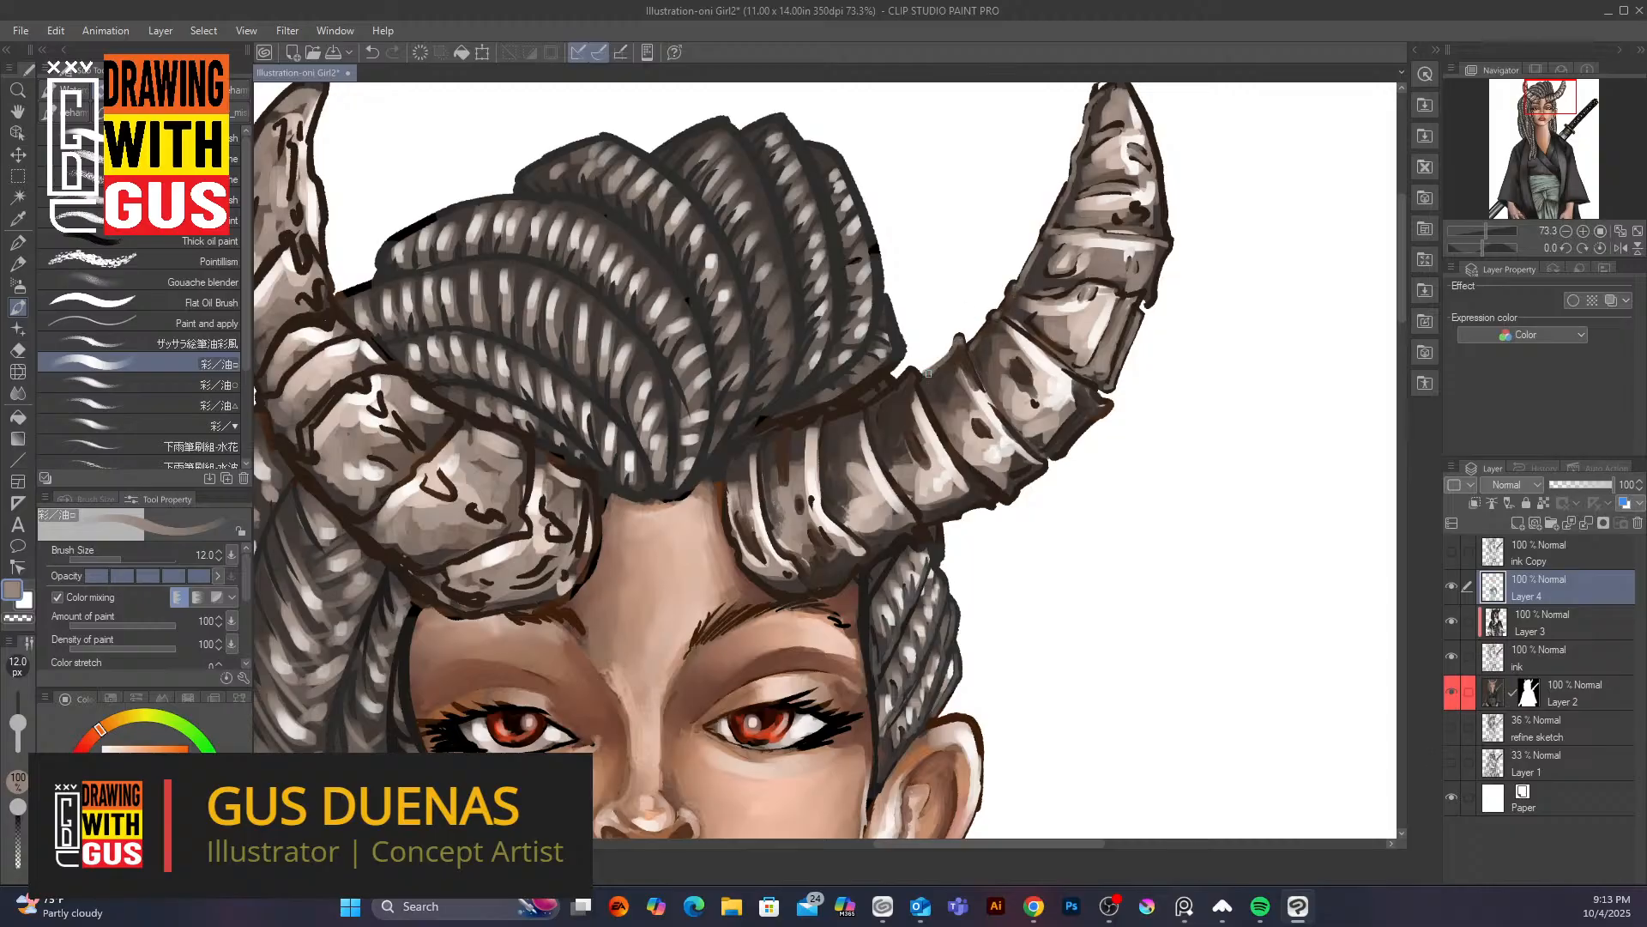
pyautogui.moveTo(923, 389); pyautogui.dragTo(1002, 496)
pyautogui.moveTo(920, 374); pyautogui.dragTo(863, 402)
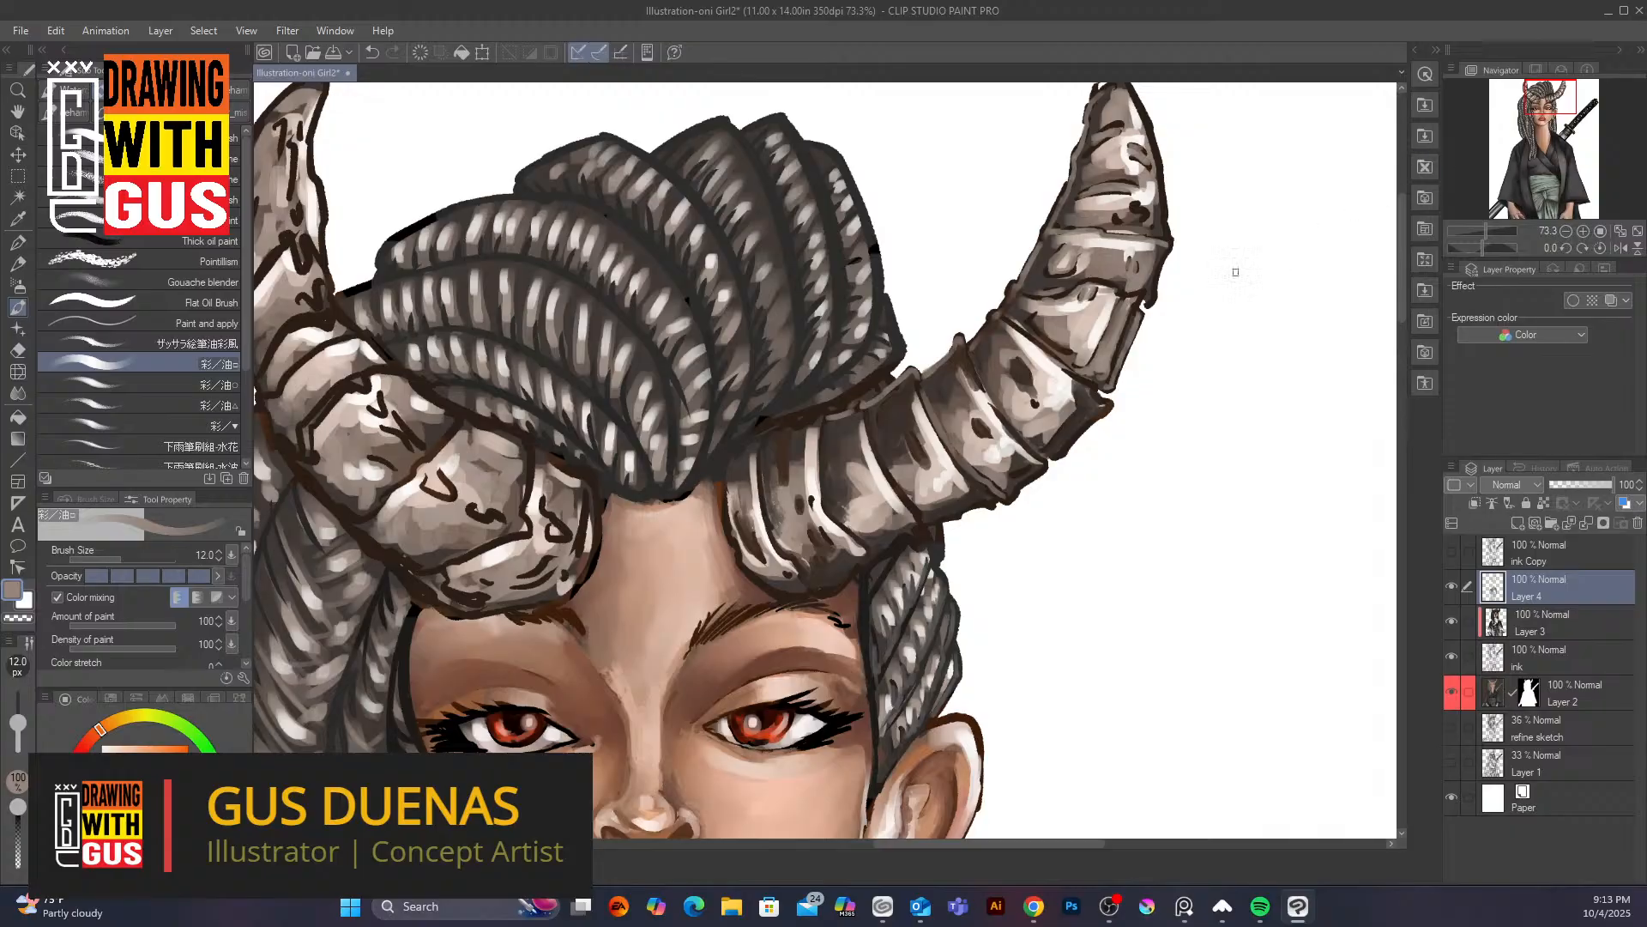
# Clean up the lips' outline and corners with sampled highlight and skin tones, and choose a very dark reddish brown
pyautogui.scroll(-5, 1082, 409)
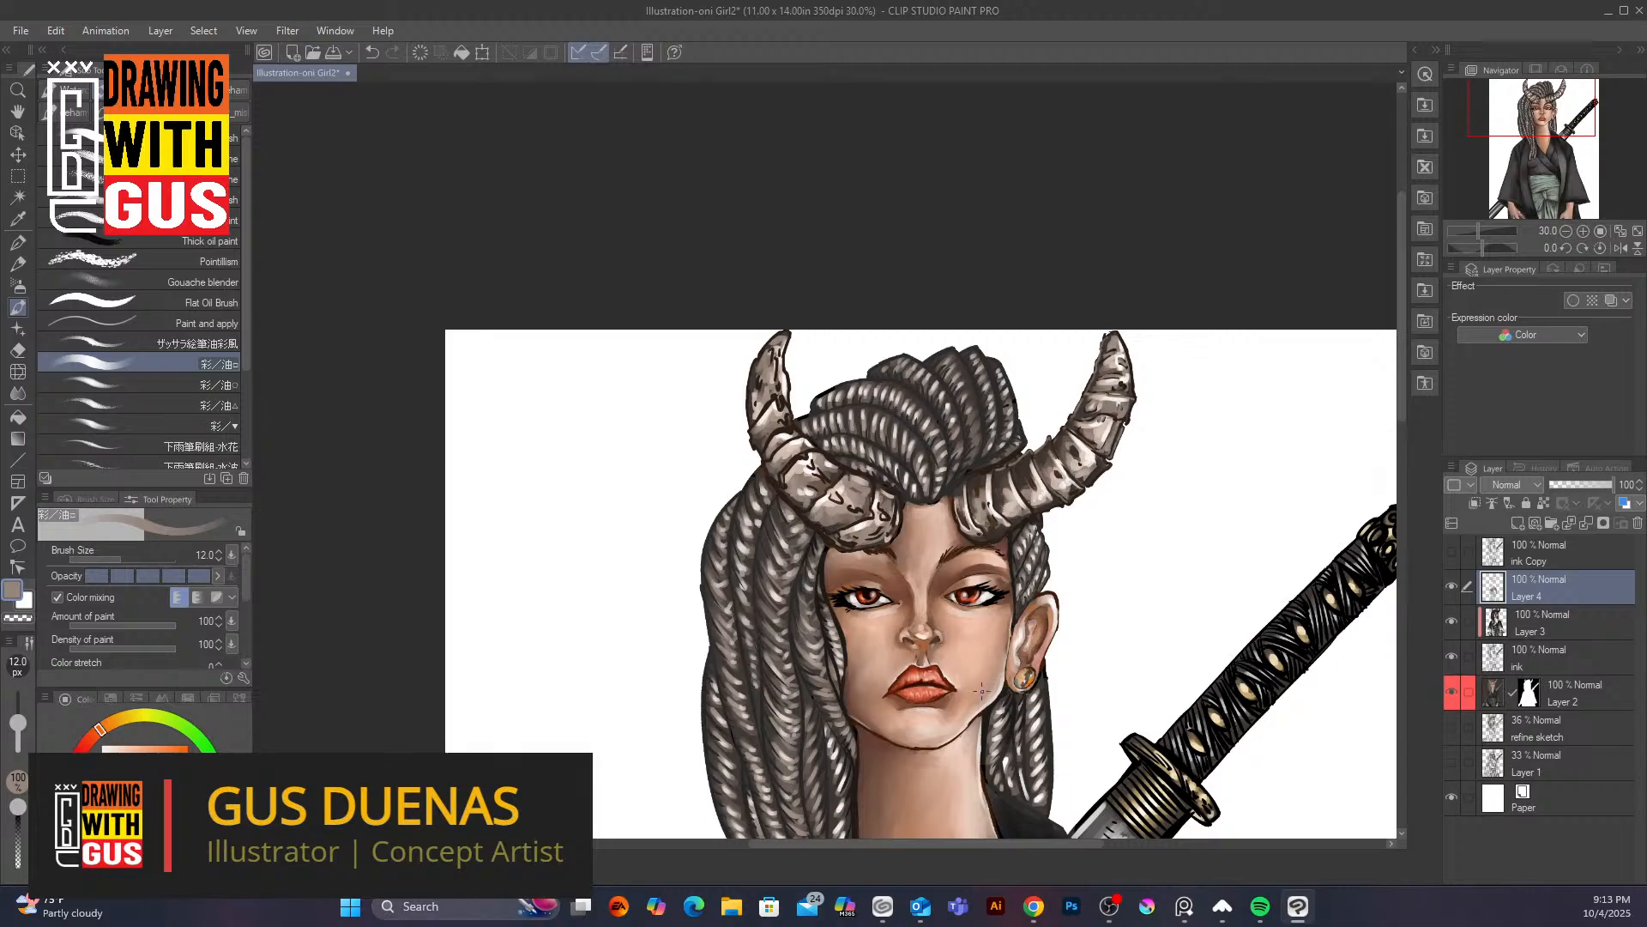
pyautogui.scroll(5, 970, 666)
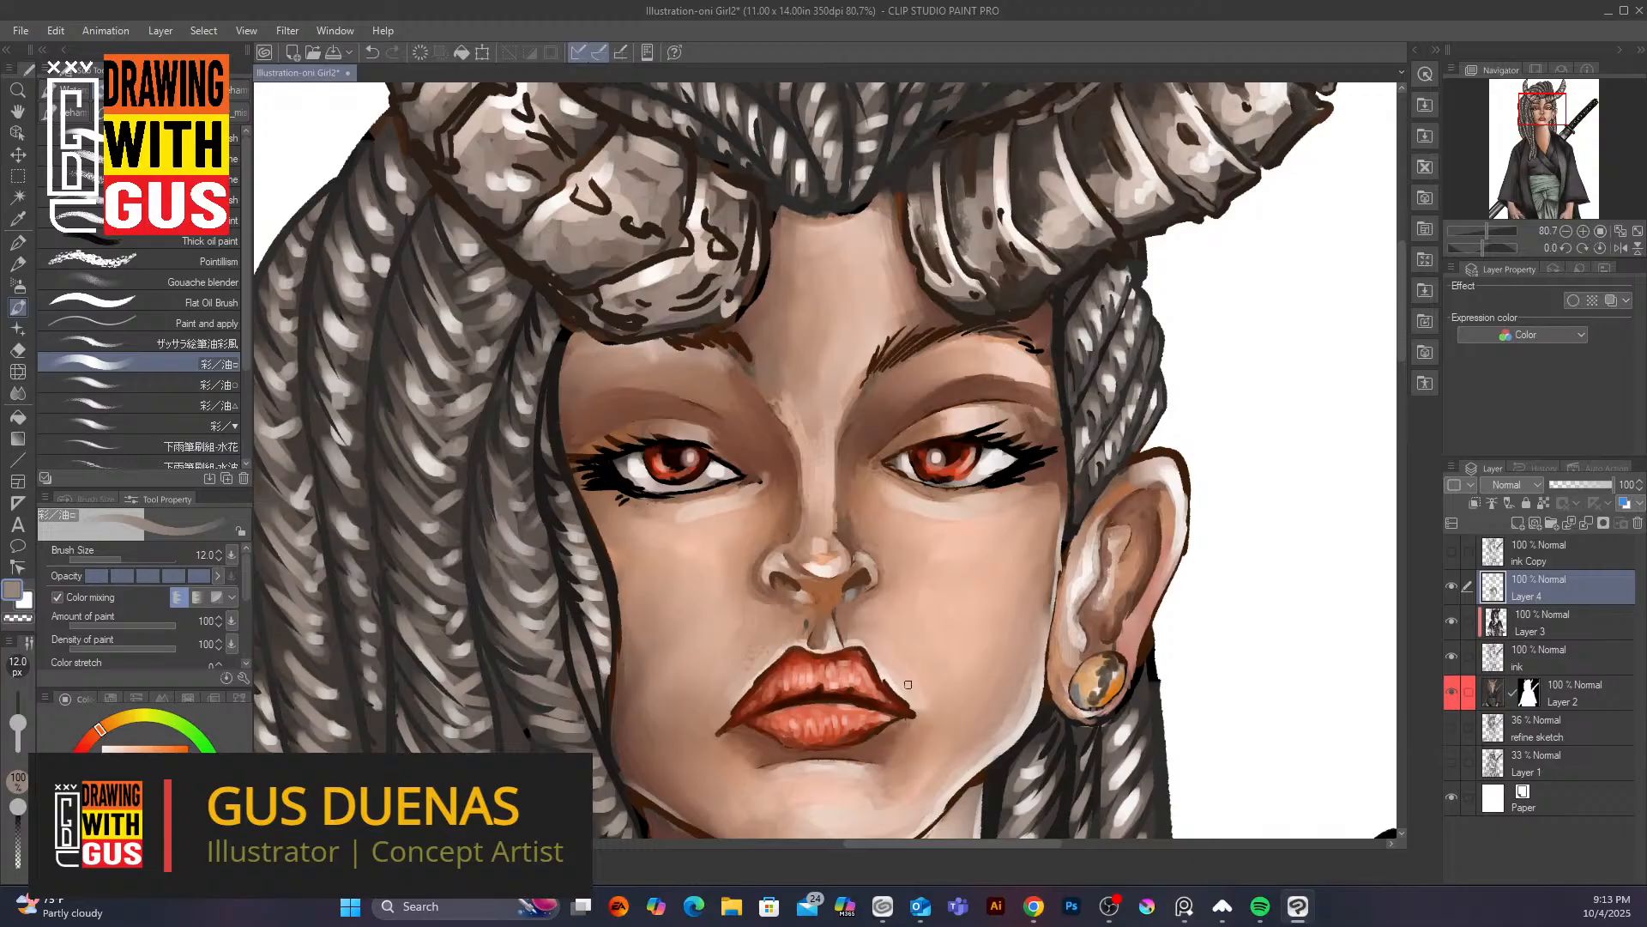
pyautogui.keyDown('alt'); pyautogui.click(901, 669); pyautogui.keyUp('alt')
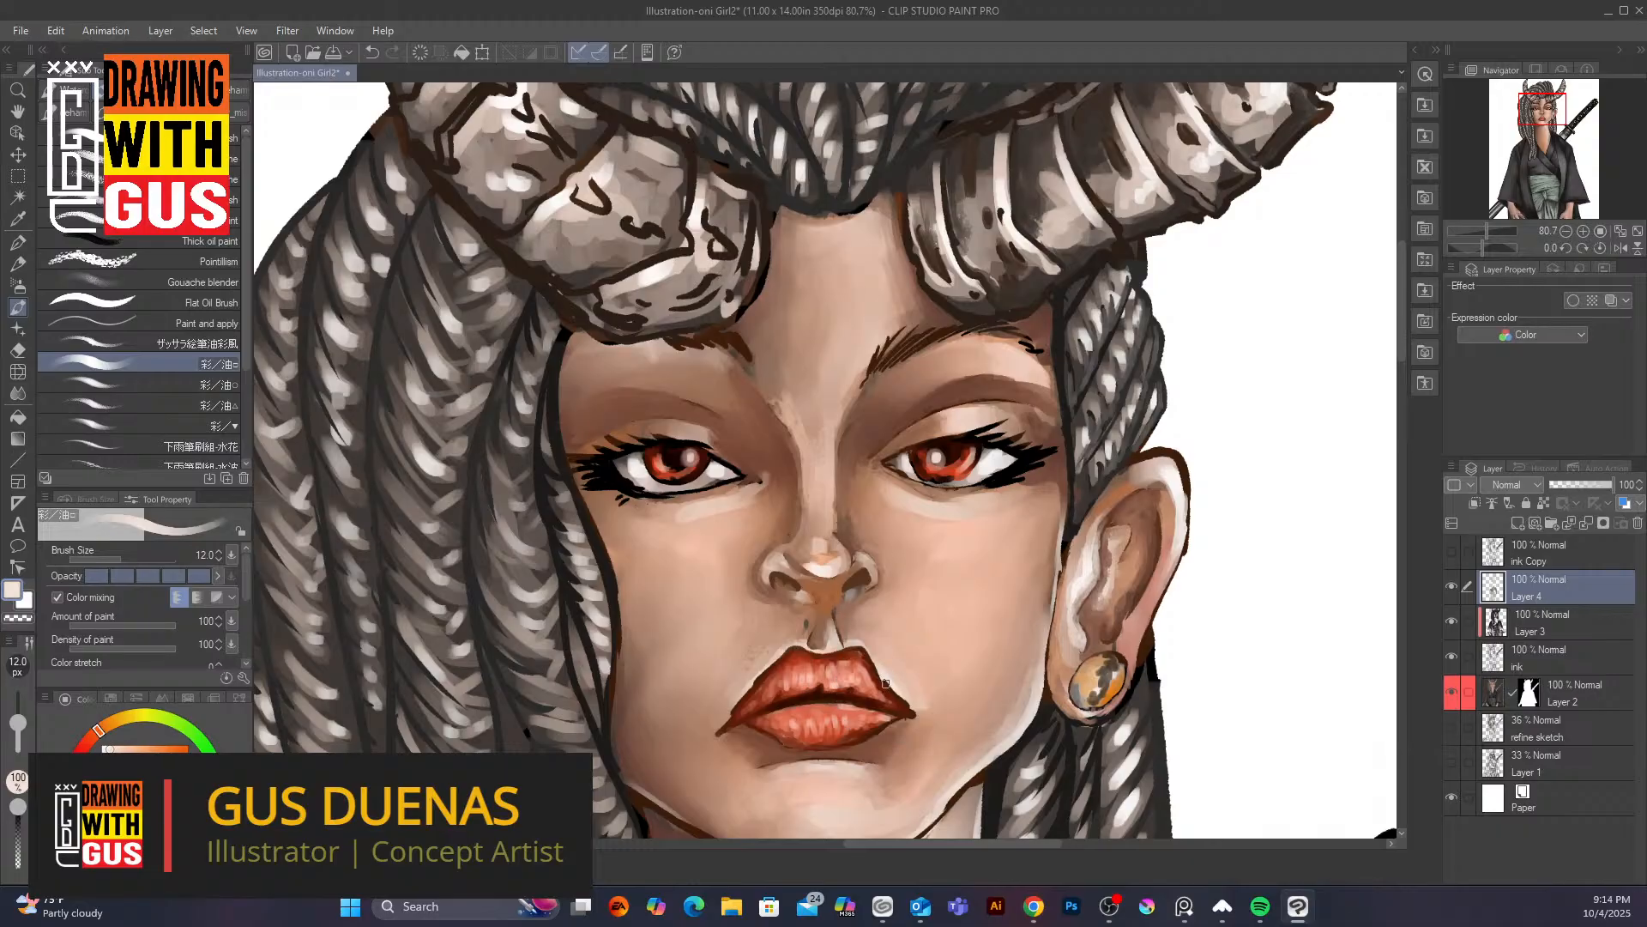
pyautogui.moveTo(886, 684); pyautogui.dragTo(911, 700)
pyautogui.moveTo(743, 693); pyautogui.dragTo(725, 718)
pyautogui.moveTo(743, 692); pyautogui.dragTo(719, 726)
pyautogui.keyDown('alt'); pyautogui.click(708, 712); pyautogui.keyUp('alt')
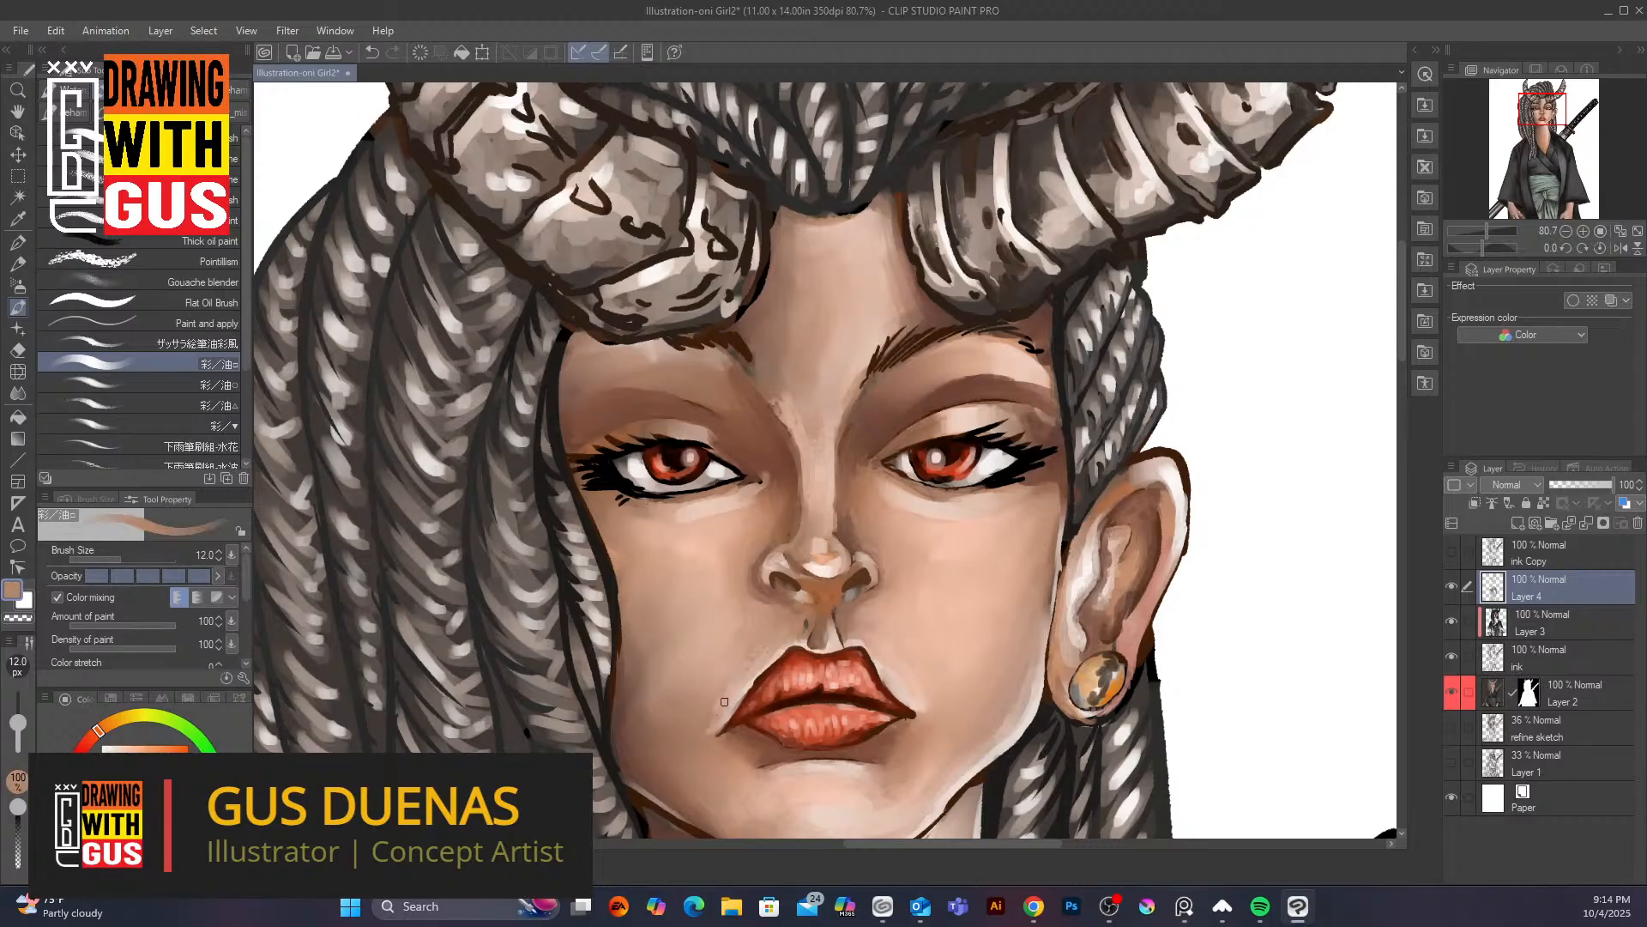
pyautogui.keyDown('alt'); pyautogui.click(755, 736); pyautogui.keyUp('alt')
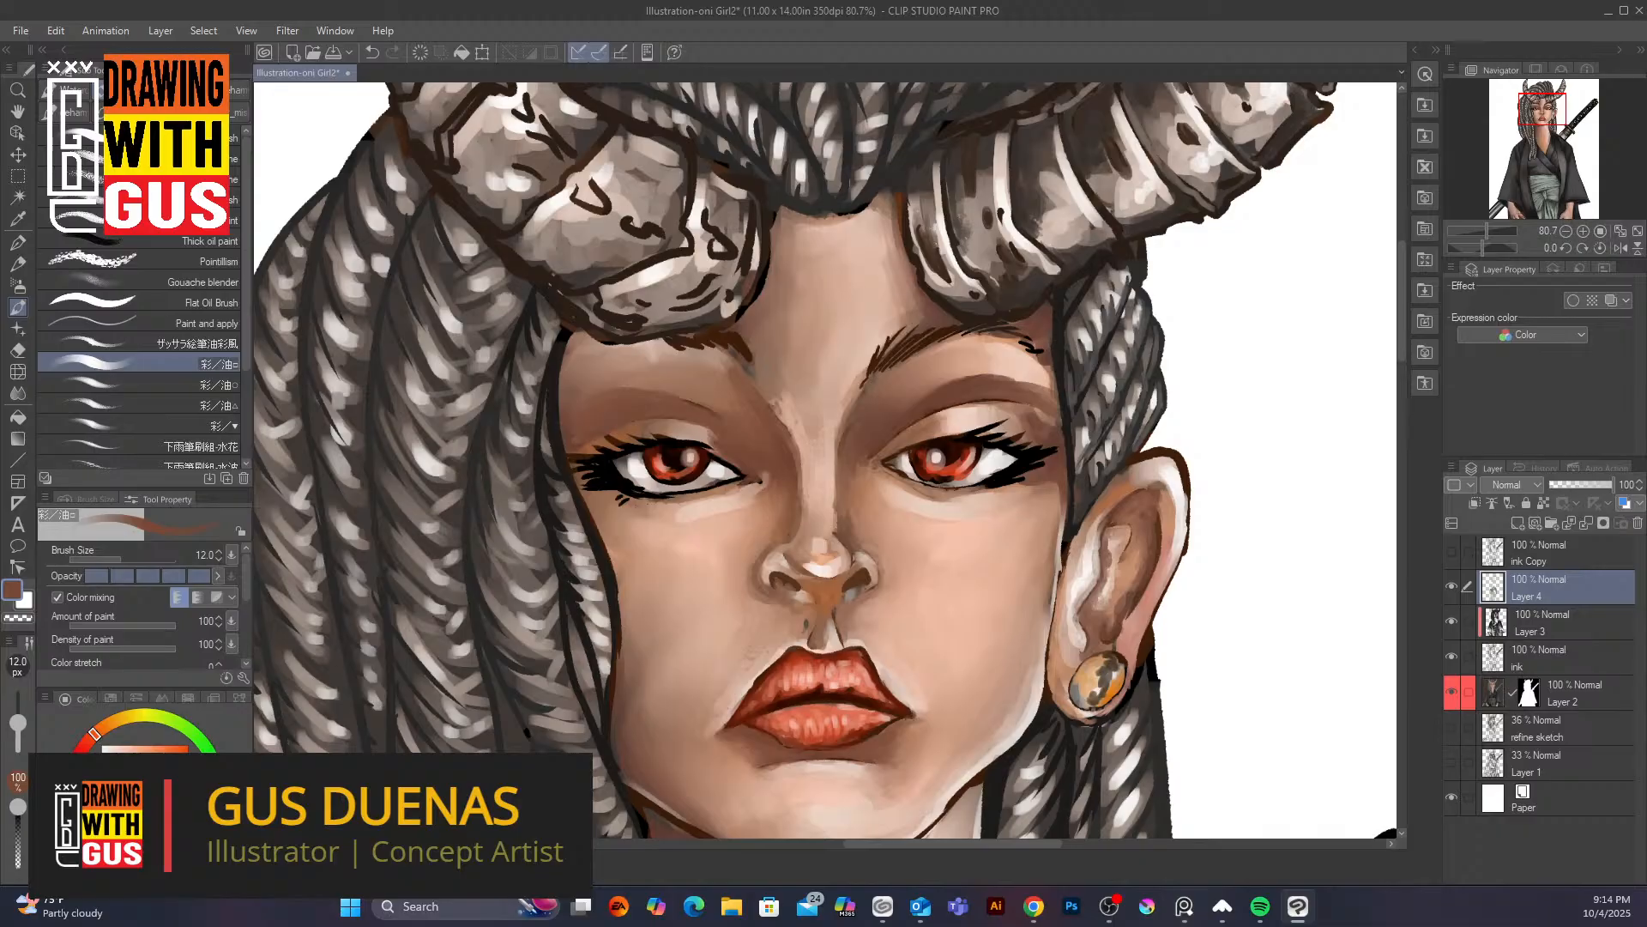
pyautogui.click(179, 815)
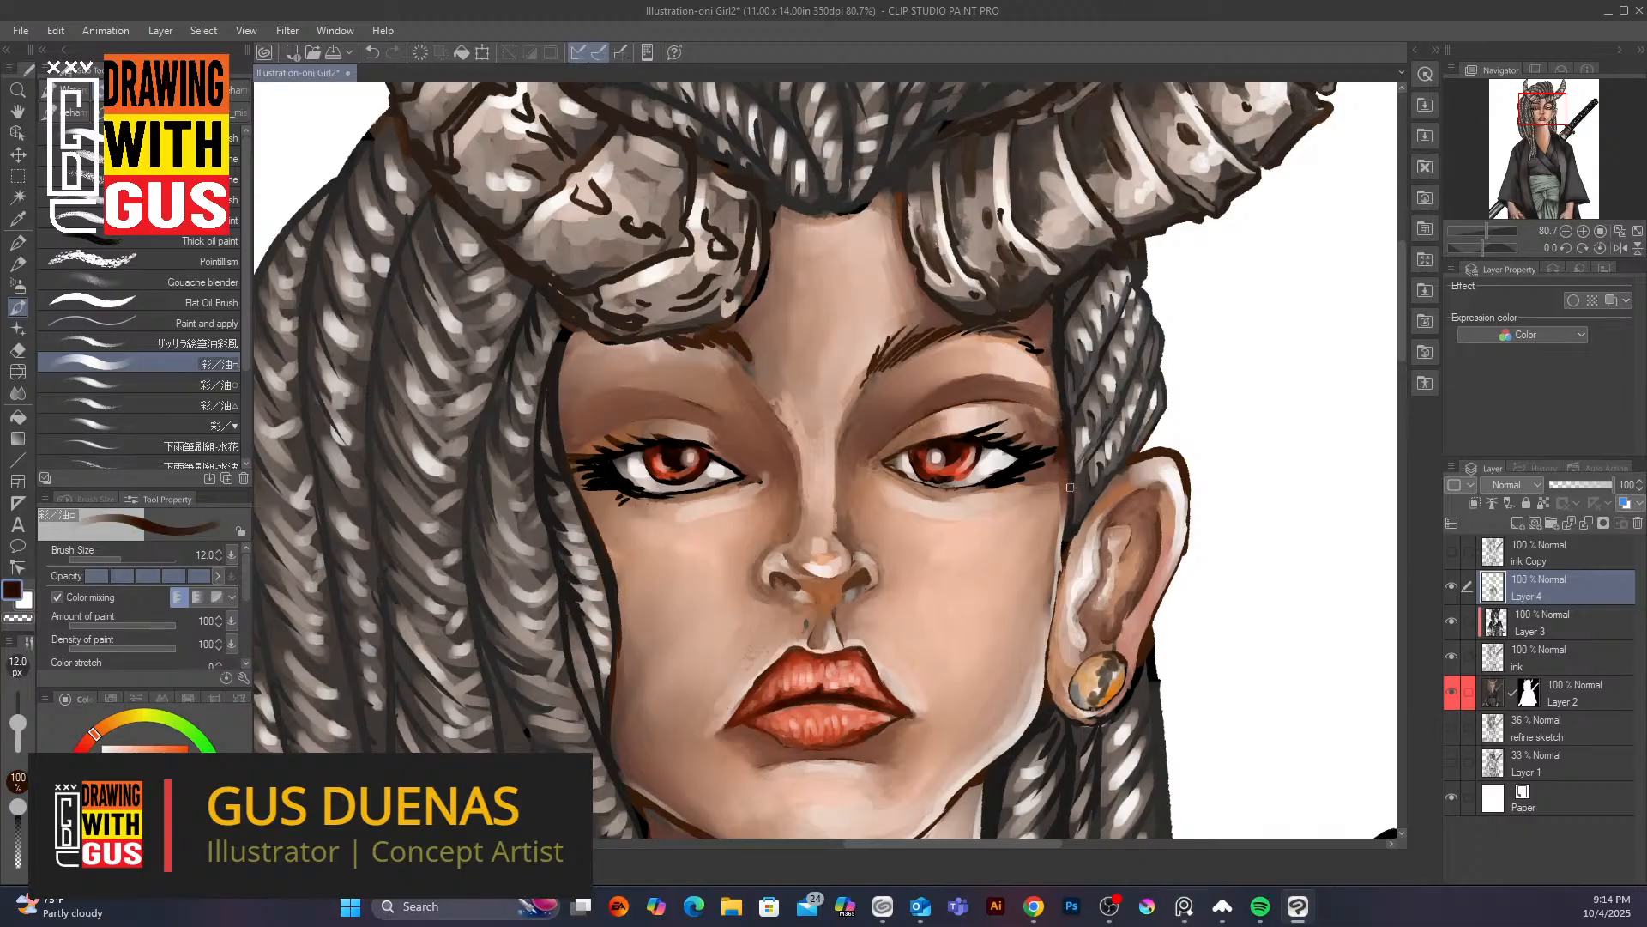
# Paint over the ink lines on the ear's upper rim and front edge with sampled skin and brownish tones
pyautogui.keyDown('alt'); pyautogui.click(1165, 451); pyautogui.keyUp('alt')
pyautogui.moveTo(1163, 457)
pyautogui.mouseDown()
pyautogui.moveTo(1134, 467)
pyautogui.moveTo(1168, 455)
pyautogui.moveTo(1182, 475)
pyautogui.moveTo(1127, 467)
pyautogui.mouseUp()
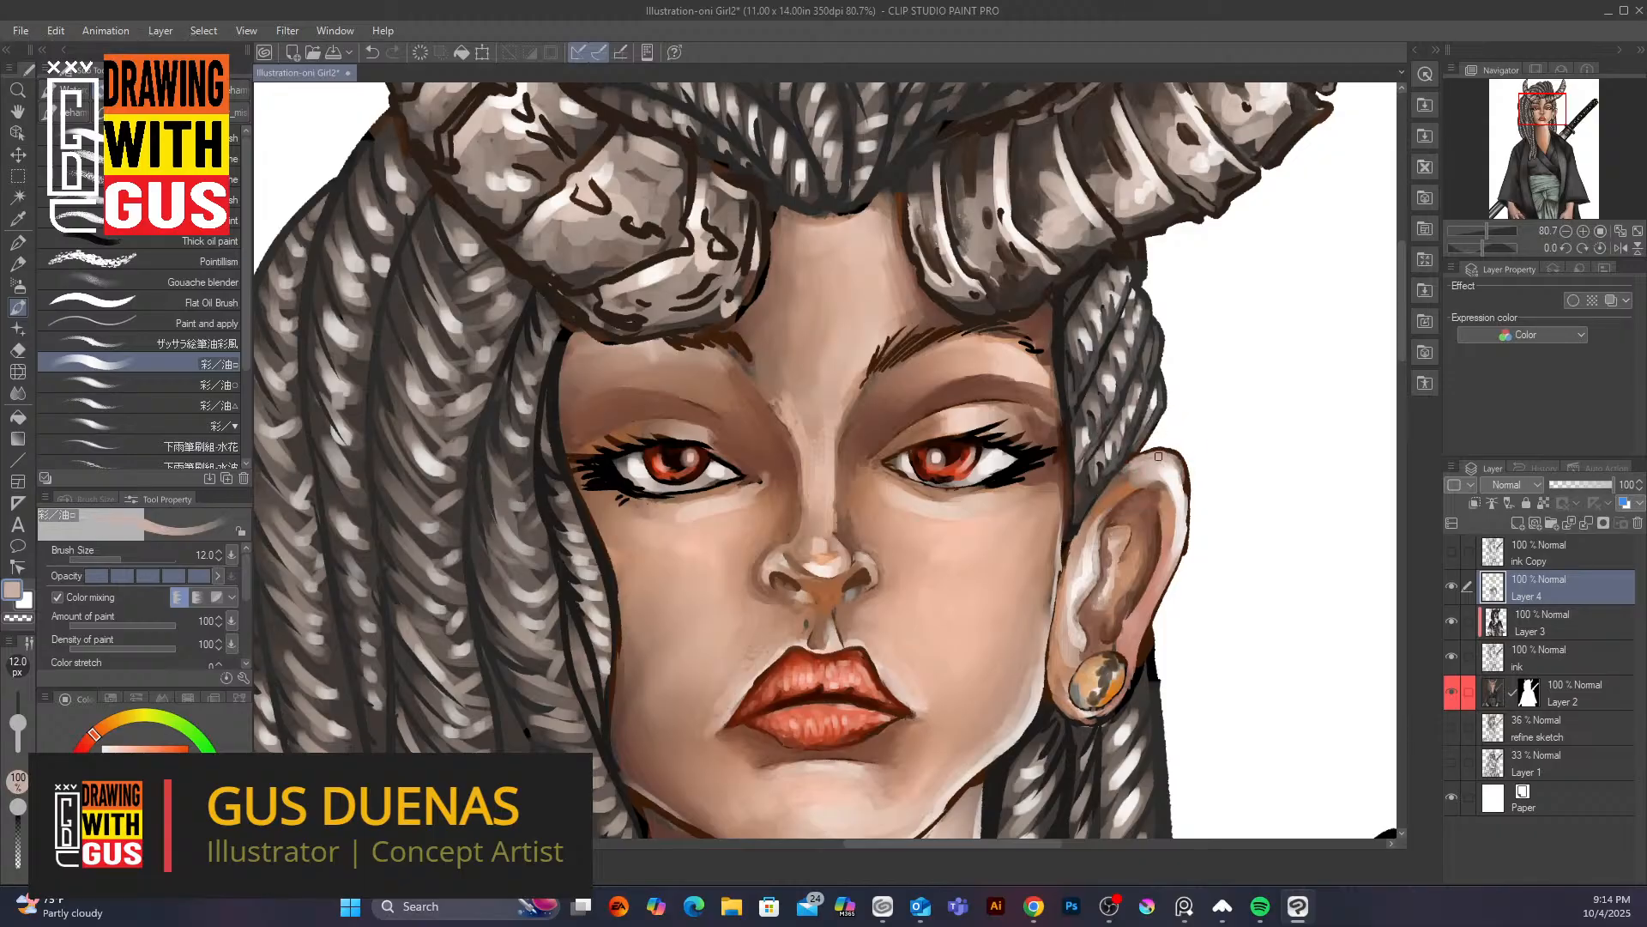
pyautogui.keyDown('alt'); pyautogui.click(1105, 483); pyautogui.keyUp('alt')
pyautogui.moveTo(1100, 484); pyautogui.dragTo(1077, 522)
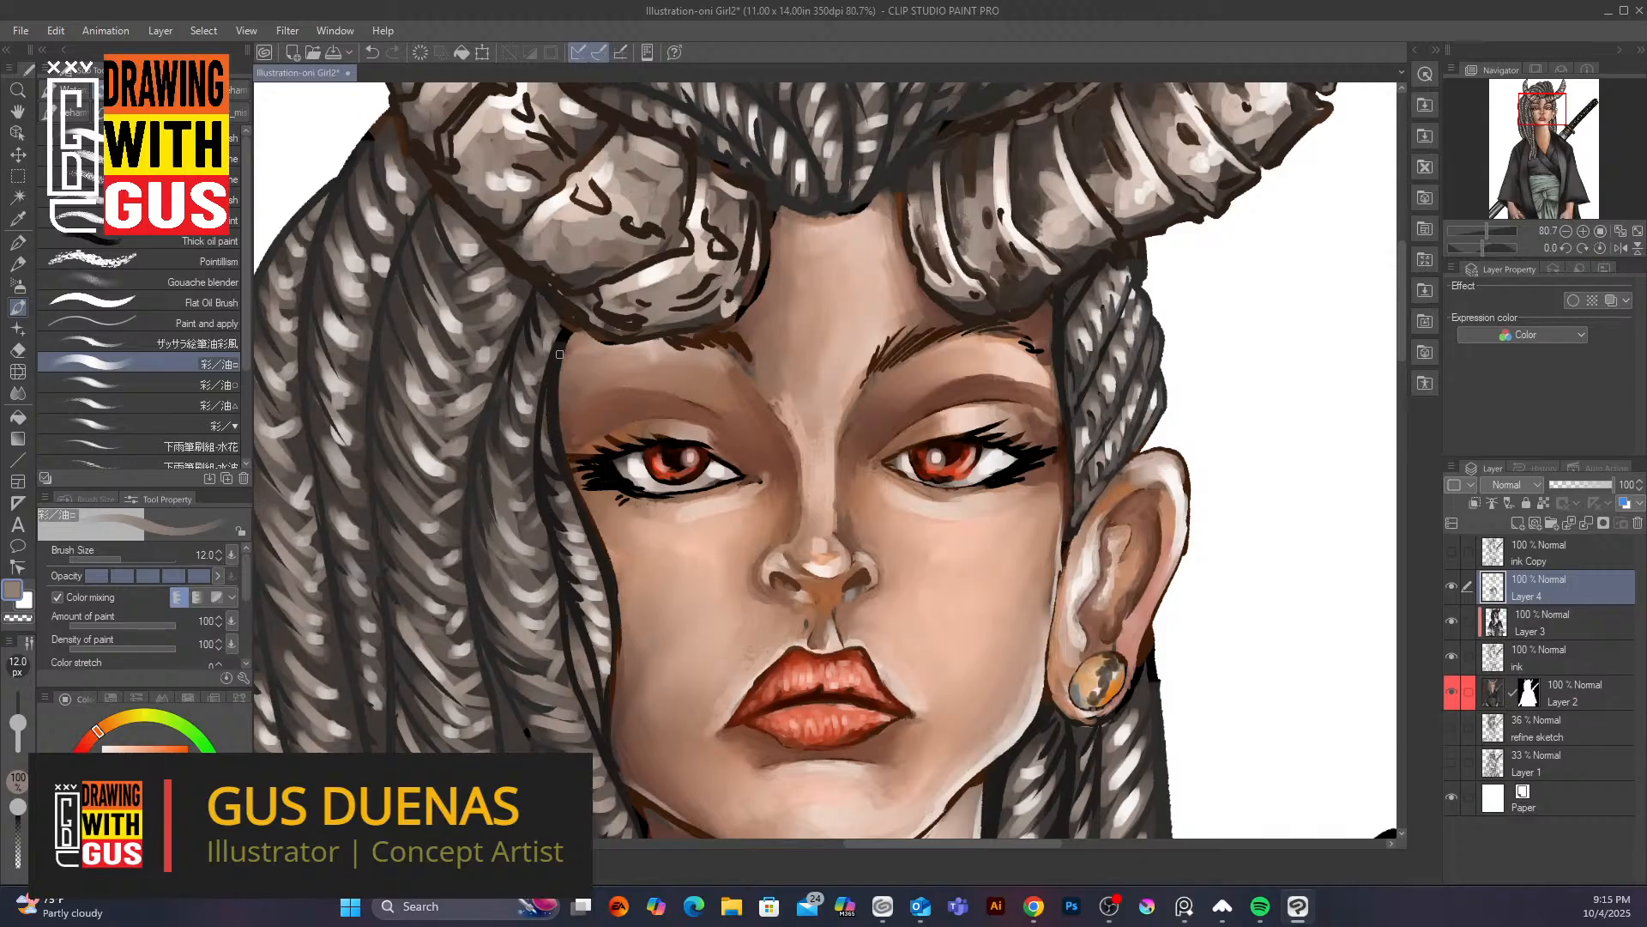
# Paint over the ink line between the left braids and the face with greyish brown and a sampled dark tone
pyautogui.moveTo(559, 355); pyautogui.dragTo(553, 424)
pyautogui.moveTo(552, 361)
pyautogui.mouseDown()
pyautogui.moveTo(548, 427)
pyautogui.moveTo(583, 515)
pyautogui.mouseUp()
pyautogui.keyDown('alt'); pyautogui.click(562, 502); pyautogui.keyUp('alt')
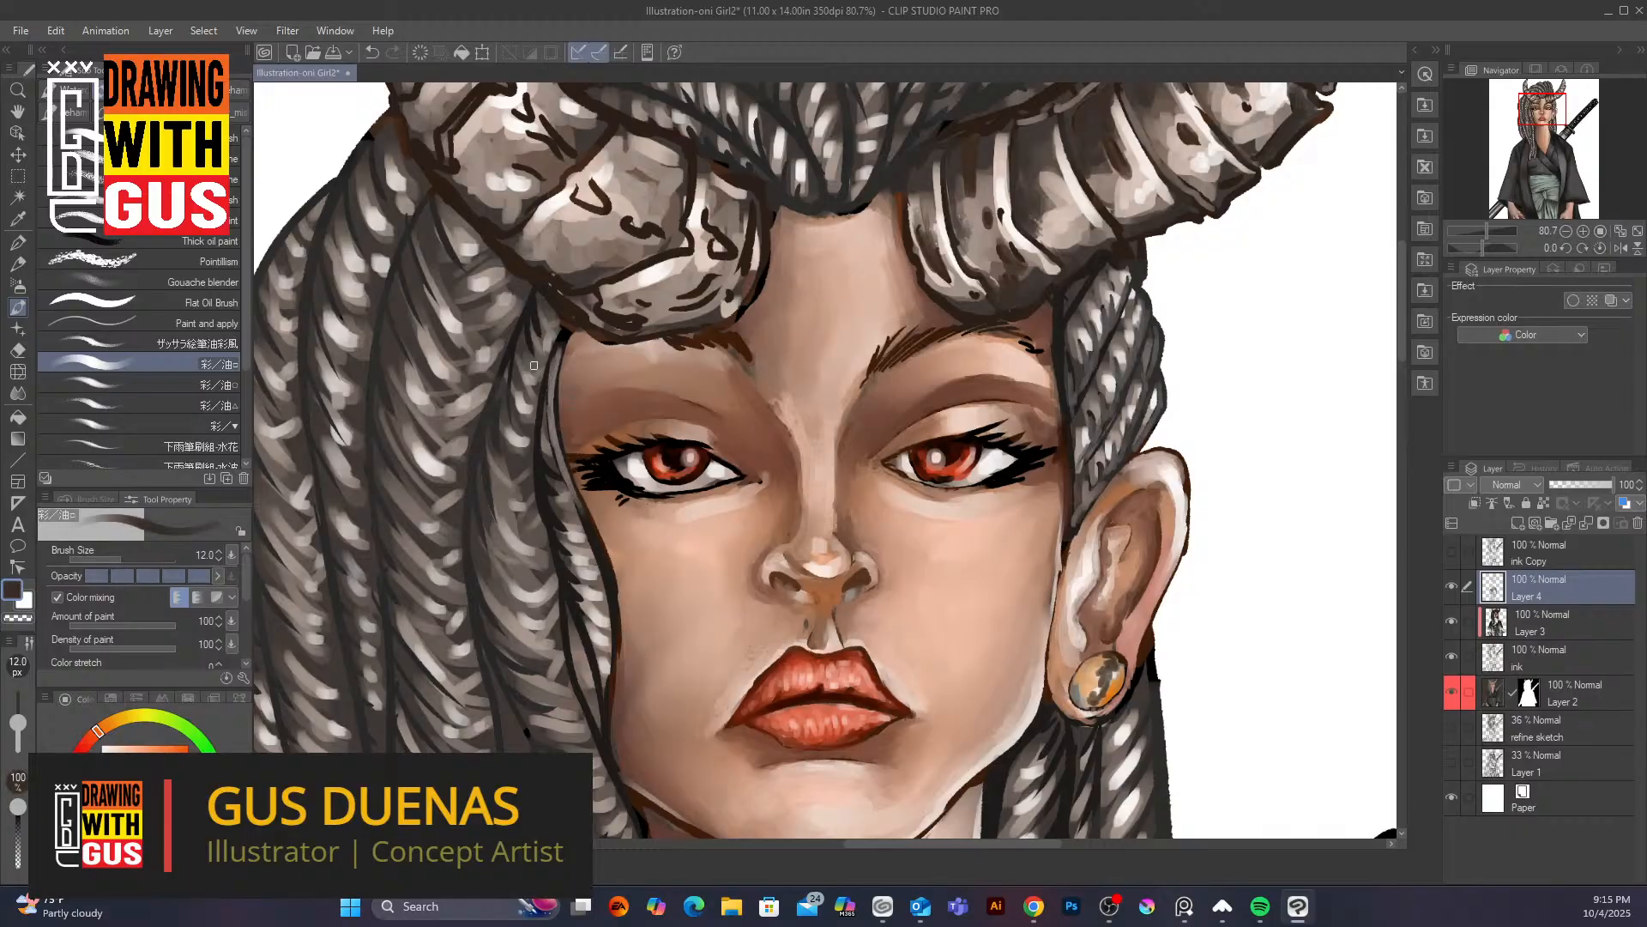
pyautogui.moveTo(553, 359)
pyautogui.mouseDown()
pyautogui.moveTo(554, 434)
pyautogui.moveTo(550, 400)
pyautogui.moveTo(596, 553)
pyautogui.mouseUp()
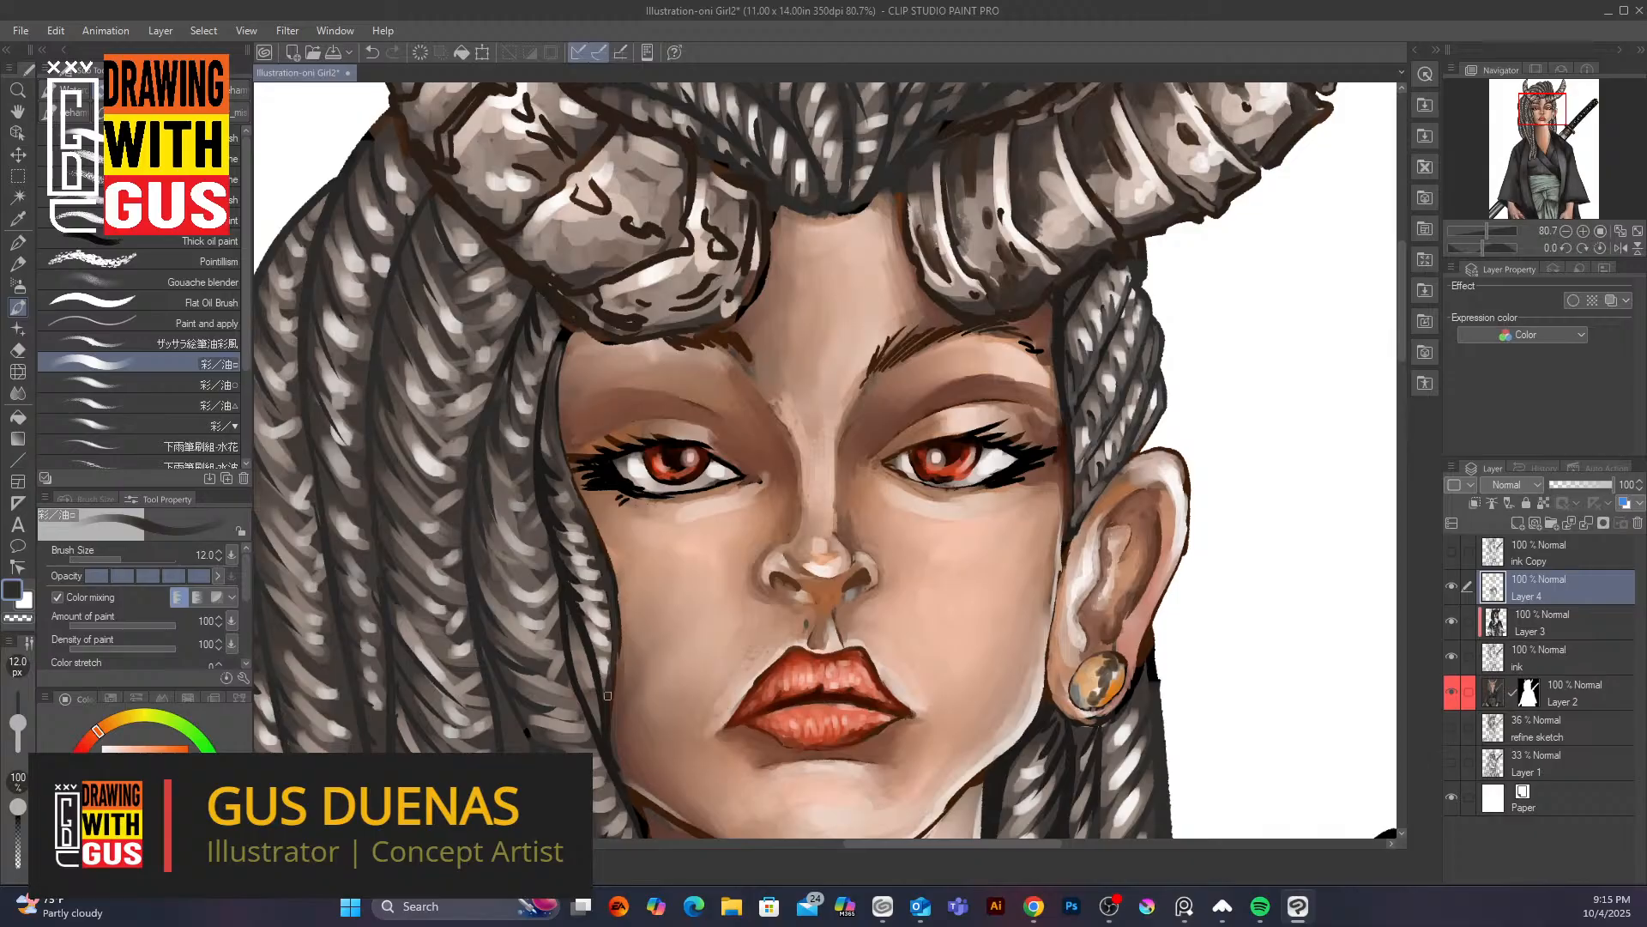
# Paint grey strand strokes on the thin braids beside the left cheek at brush size 10
pyautogui.click(119, 742)
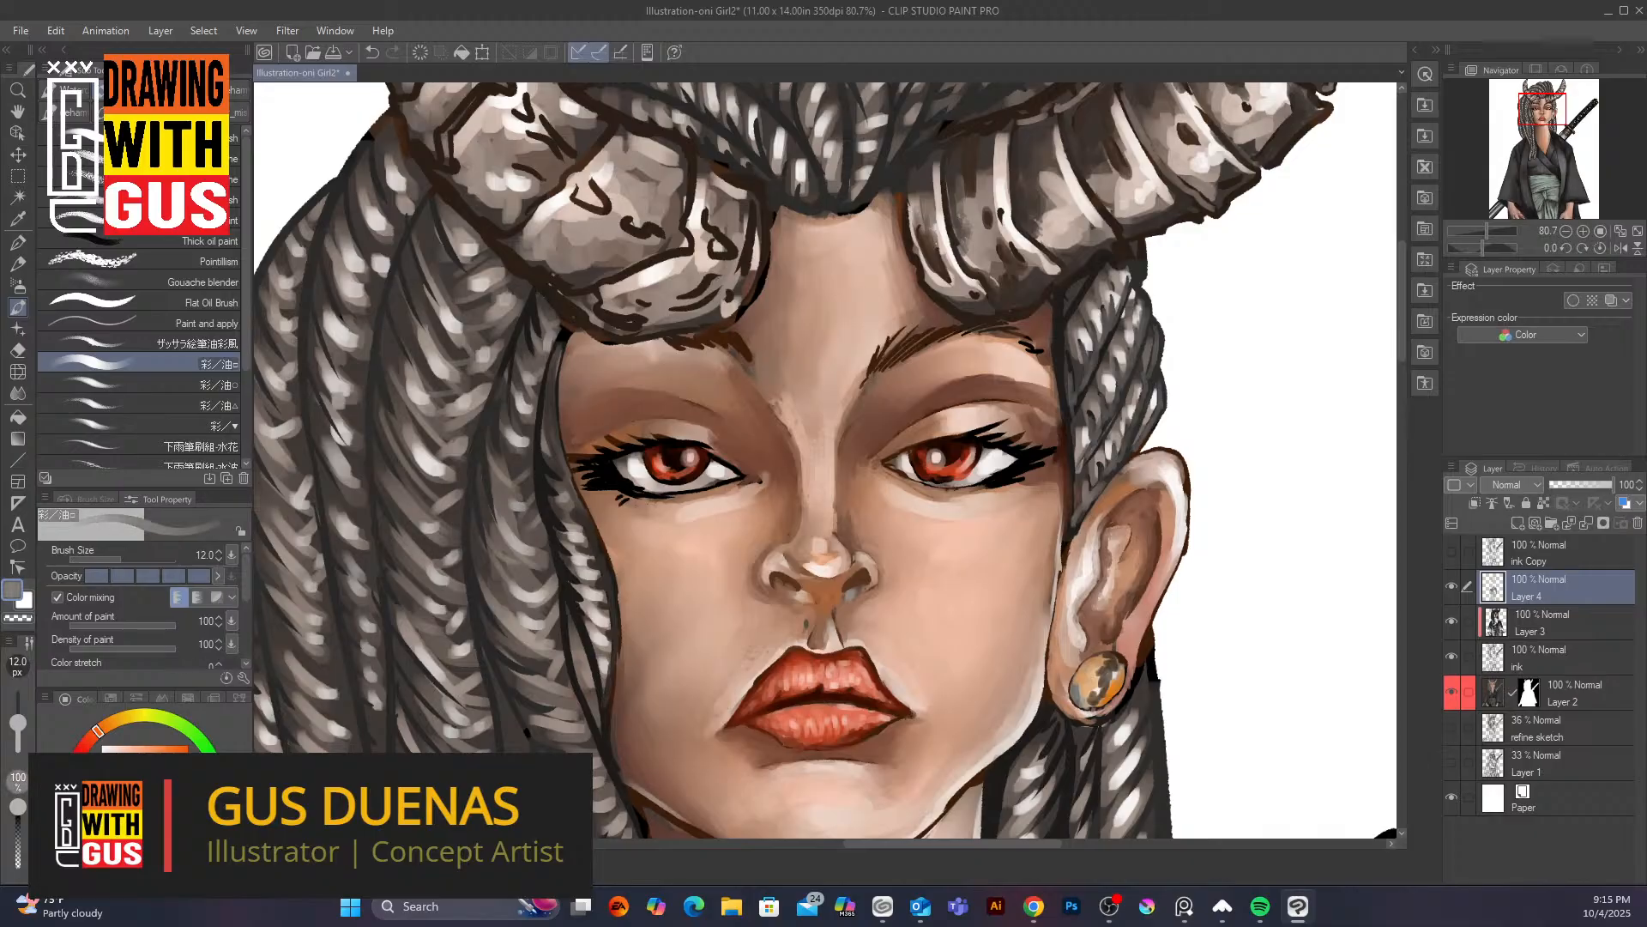
pyautogui.scroll(-4, 778, 511)
pyautogui.scroll(3, 778, 511)
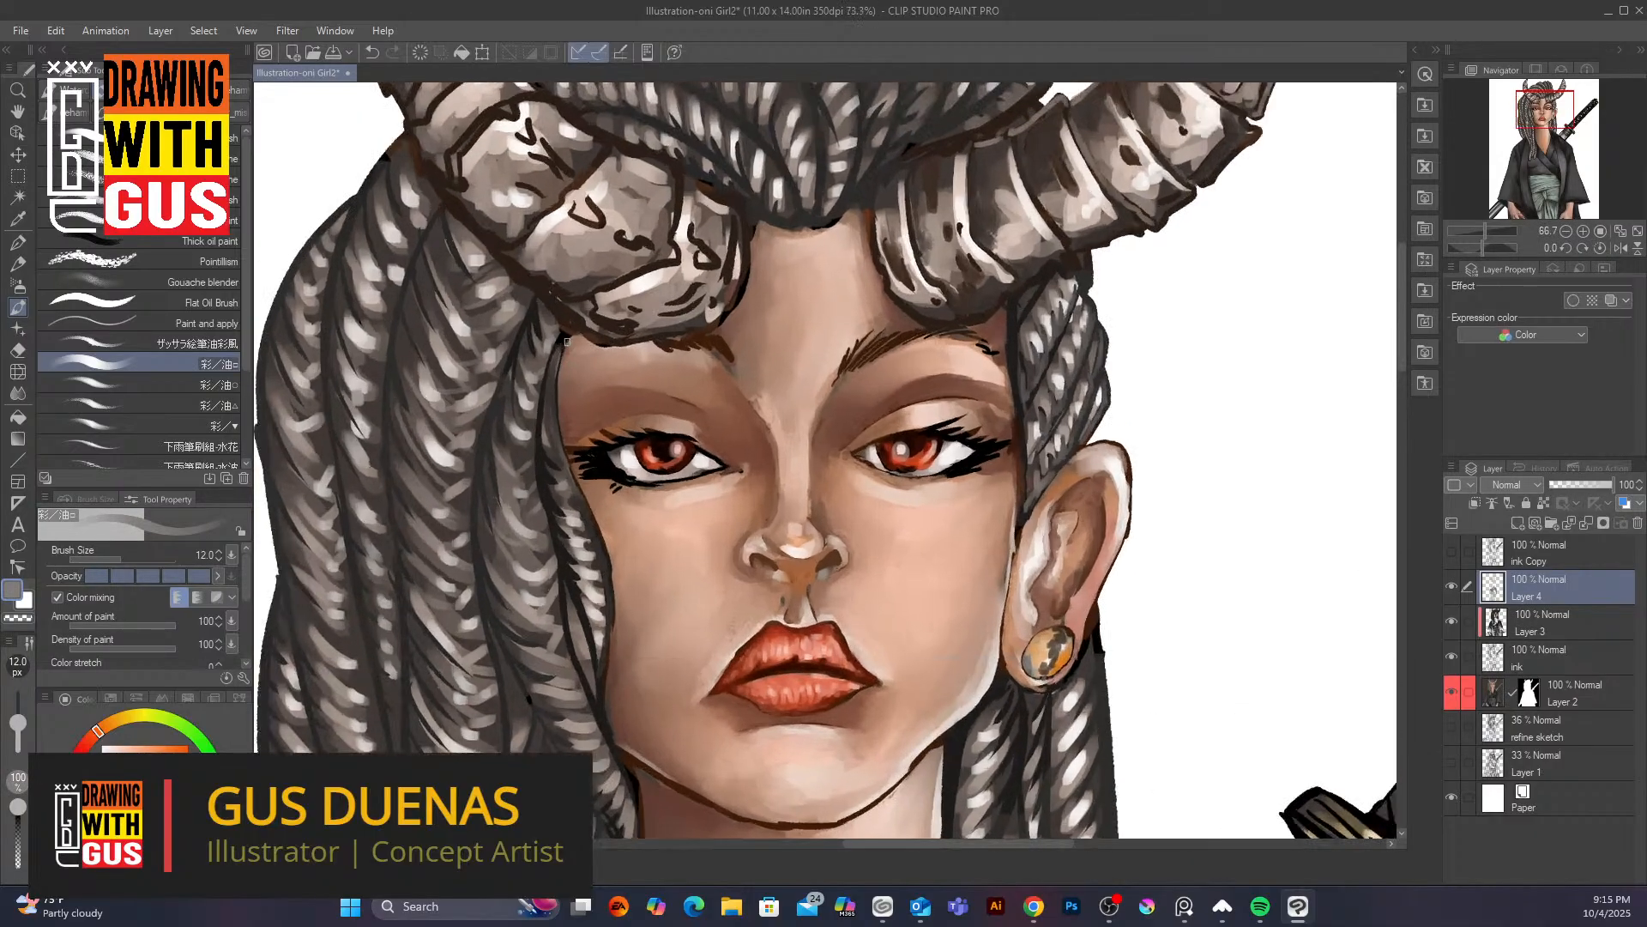
pyautogui.scroll(-4, 778, 511)
pyautogui.scroll(2, 695, 427)
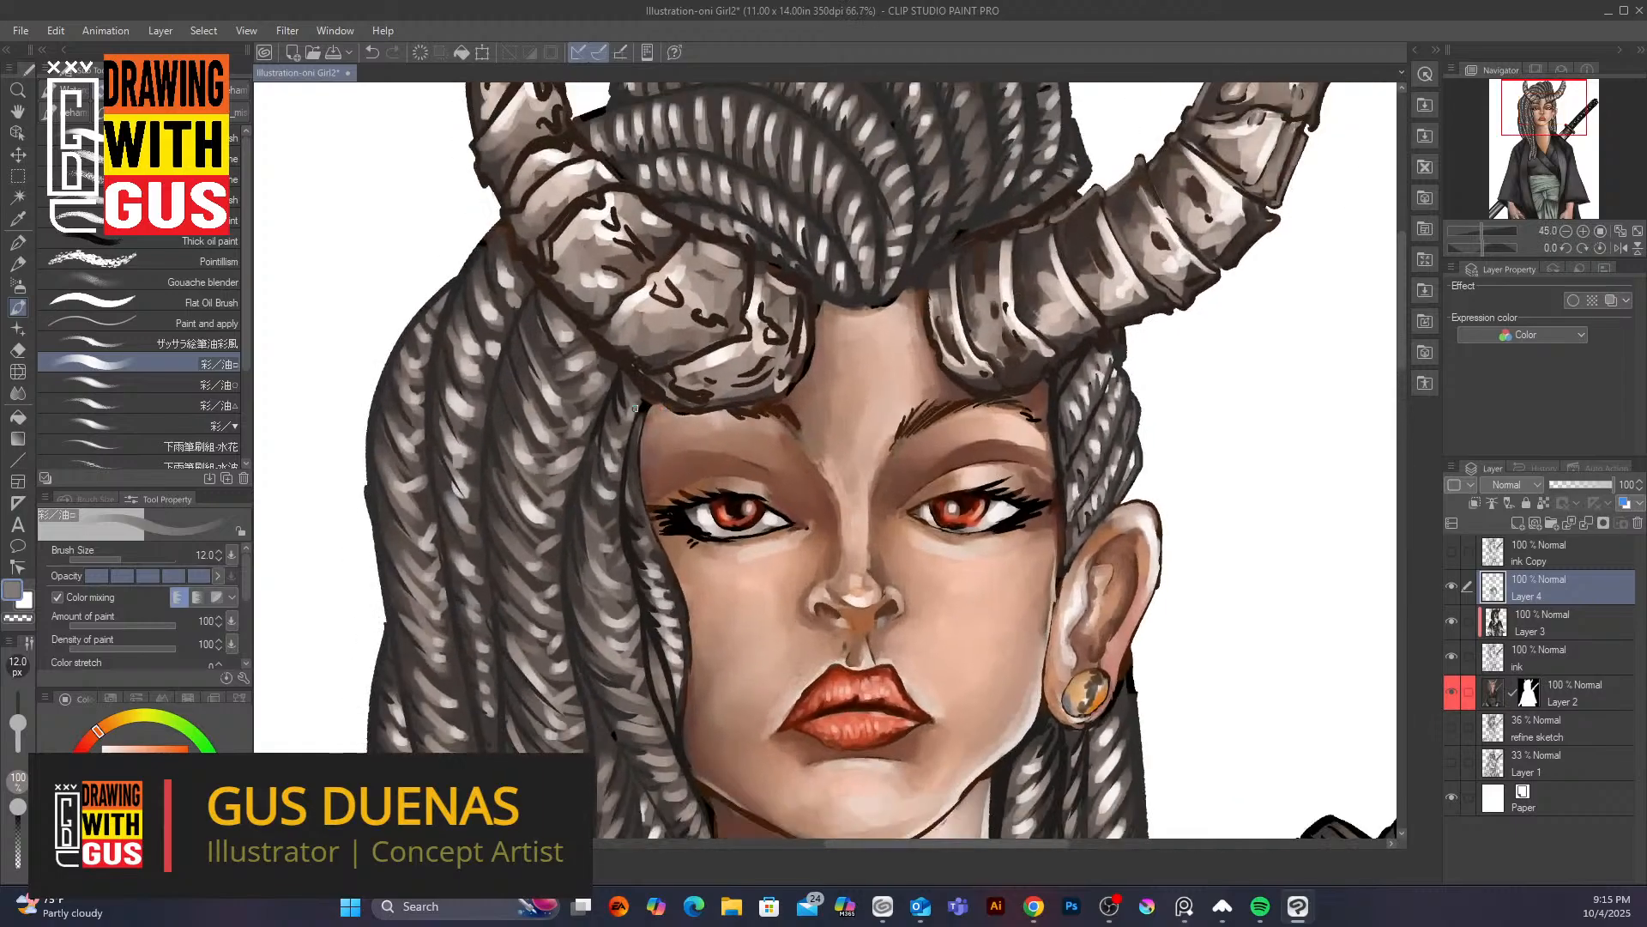
pyautogui.press('[')
pyautogui.moveTo(639, 473)
pyautogui.mouseDown()
pyautogui.moveTo(694, 614)
pyautogui.moveTo(676, 703)
pyautogui.mouseUp()
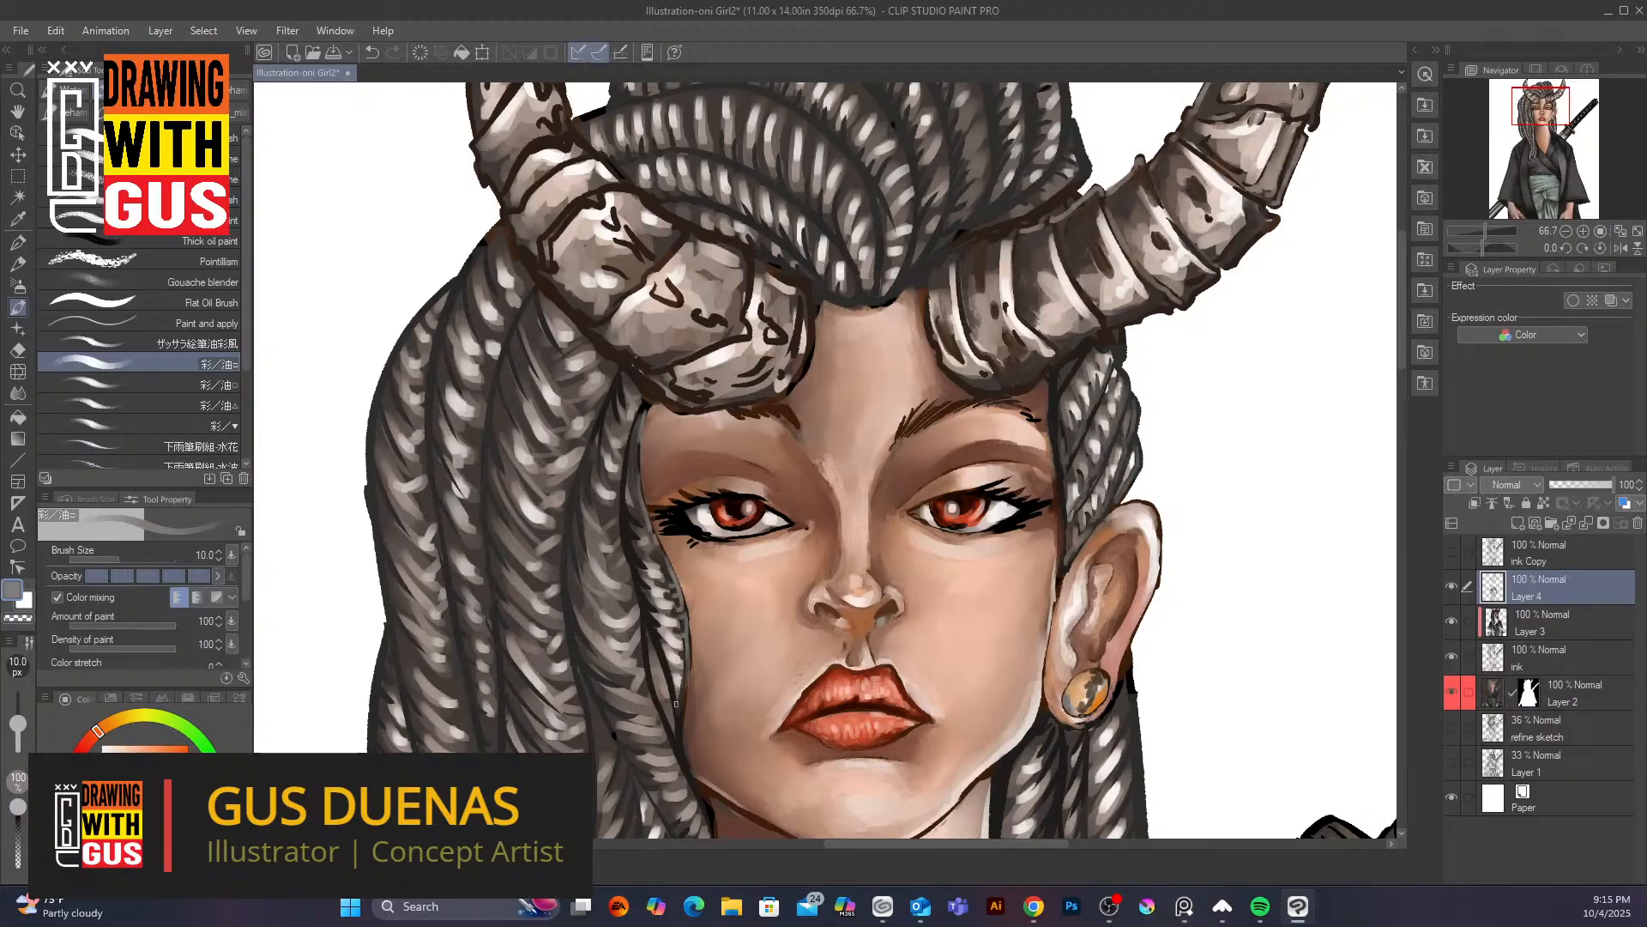
pyautogui.moveTo(652, 624)
pyautogui.mouseDown()
pyautogui.moveTo(671, 708)
pyautogui.moveTo(620, 588)
pyautogui.moveTo(638, 619)
pyautogui.moveTo(622, 640)
pyautogui.moveTo(624, 604)
pyautogui.mouseUp()
pyautogui.moveTo(622, 494); pyautogui.dragTo(647, 612)
pyautogui.moveTo(626, 463); pyautogui.dragTo(625, 492)
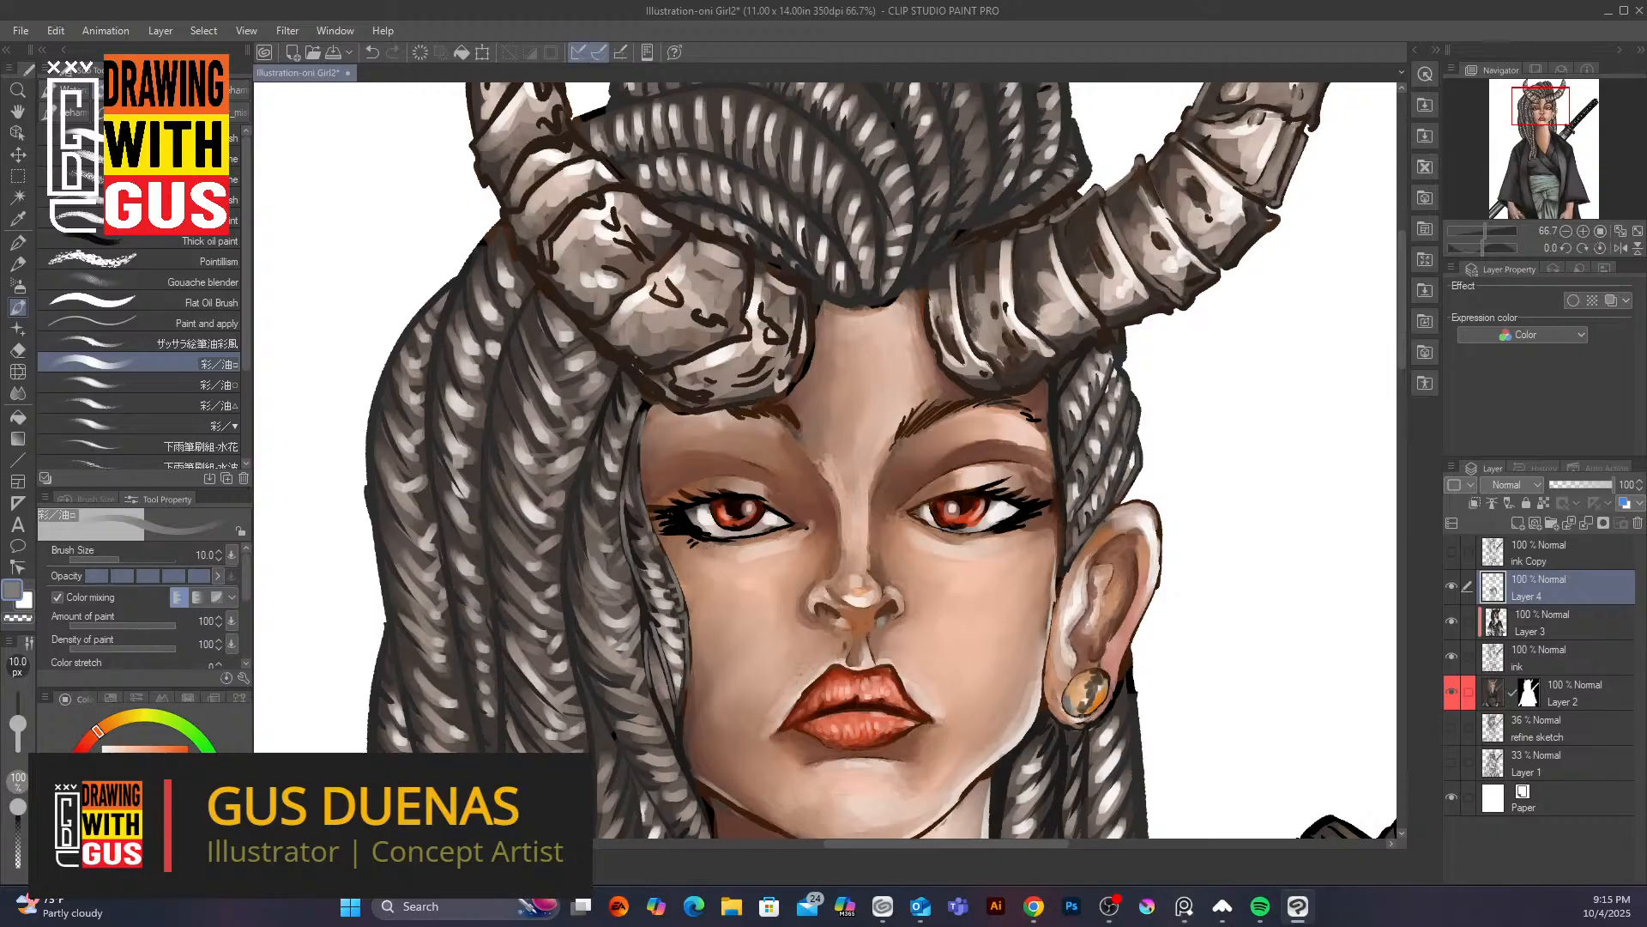
# Redefine the edges and strand gaps of the braids beside the left cheek with a very dark blue-grey
pyautogui.click(113, 818)
pyautogui.moveTo(638, 468); pyautogui.dragTo(683, 600)
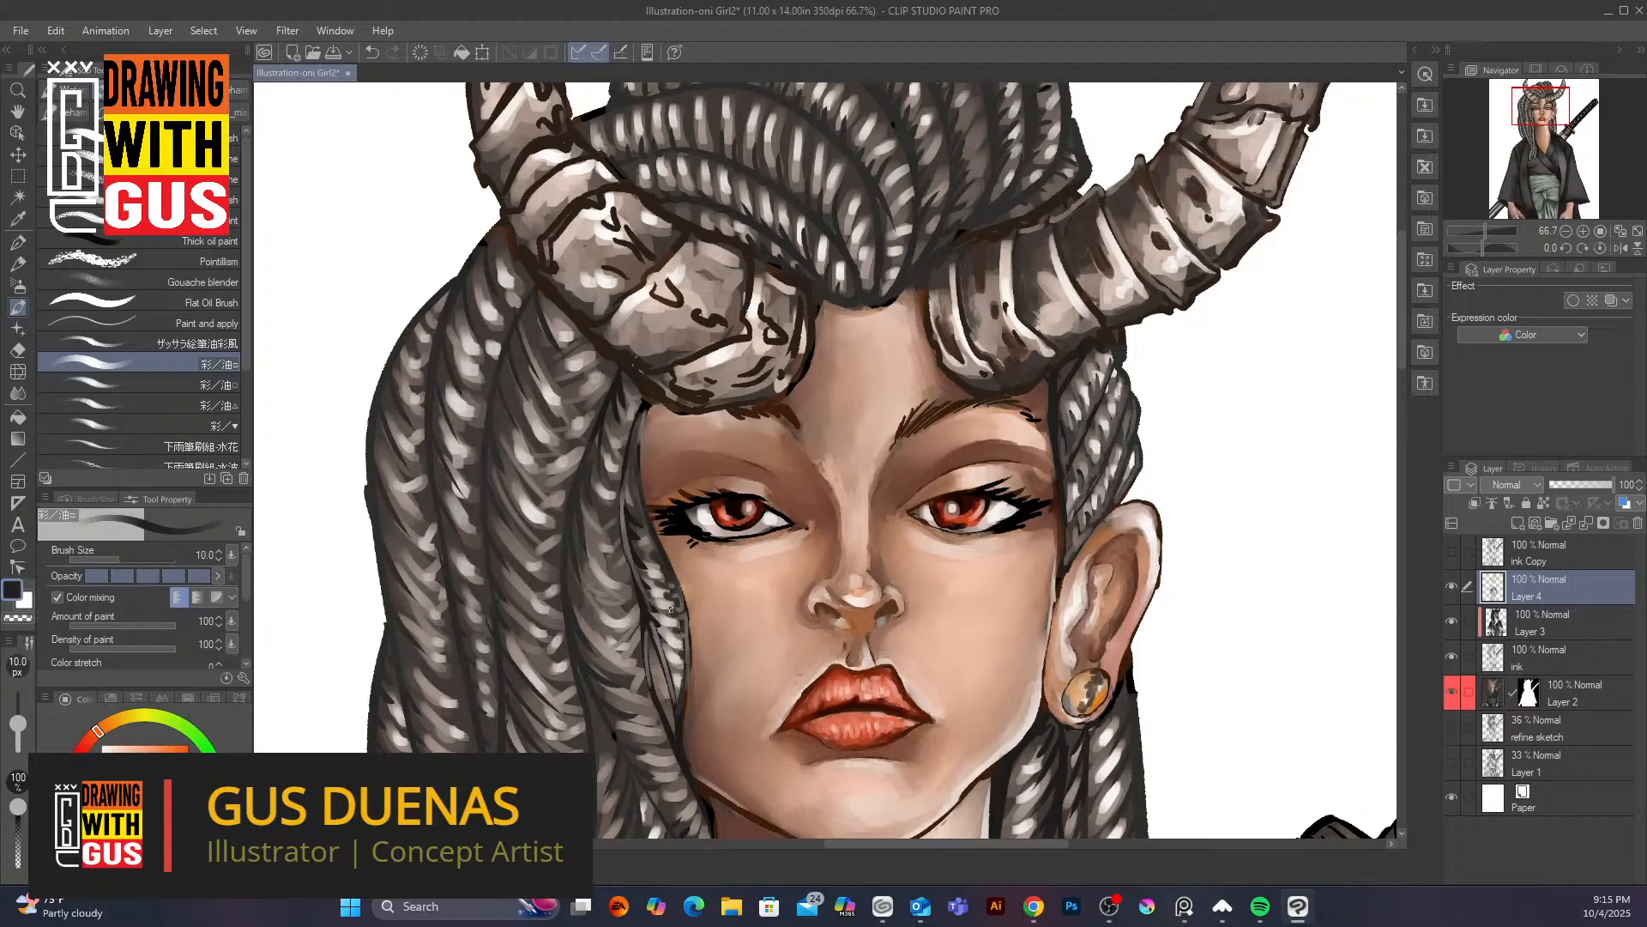
pyautogui.moveTo(628, 547); pyautogui.dragTo(670, 698)
pyautogui.moveTo(646, 590)
pyautogui.mouseDown()
pyautogui.moveTo(668, 602)
pyautogui.moveTo(652, 548)
pyautogui.mouseUp()
pyautogui.moveTo(667, 642); pyautogui.dragTo(686, 676)
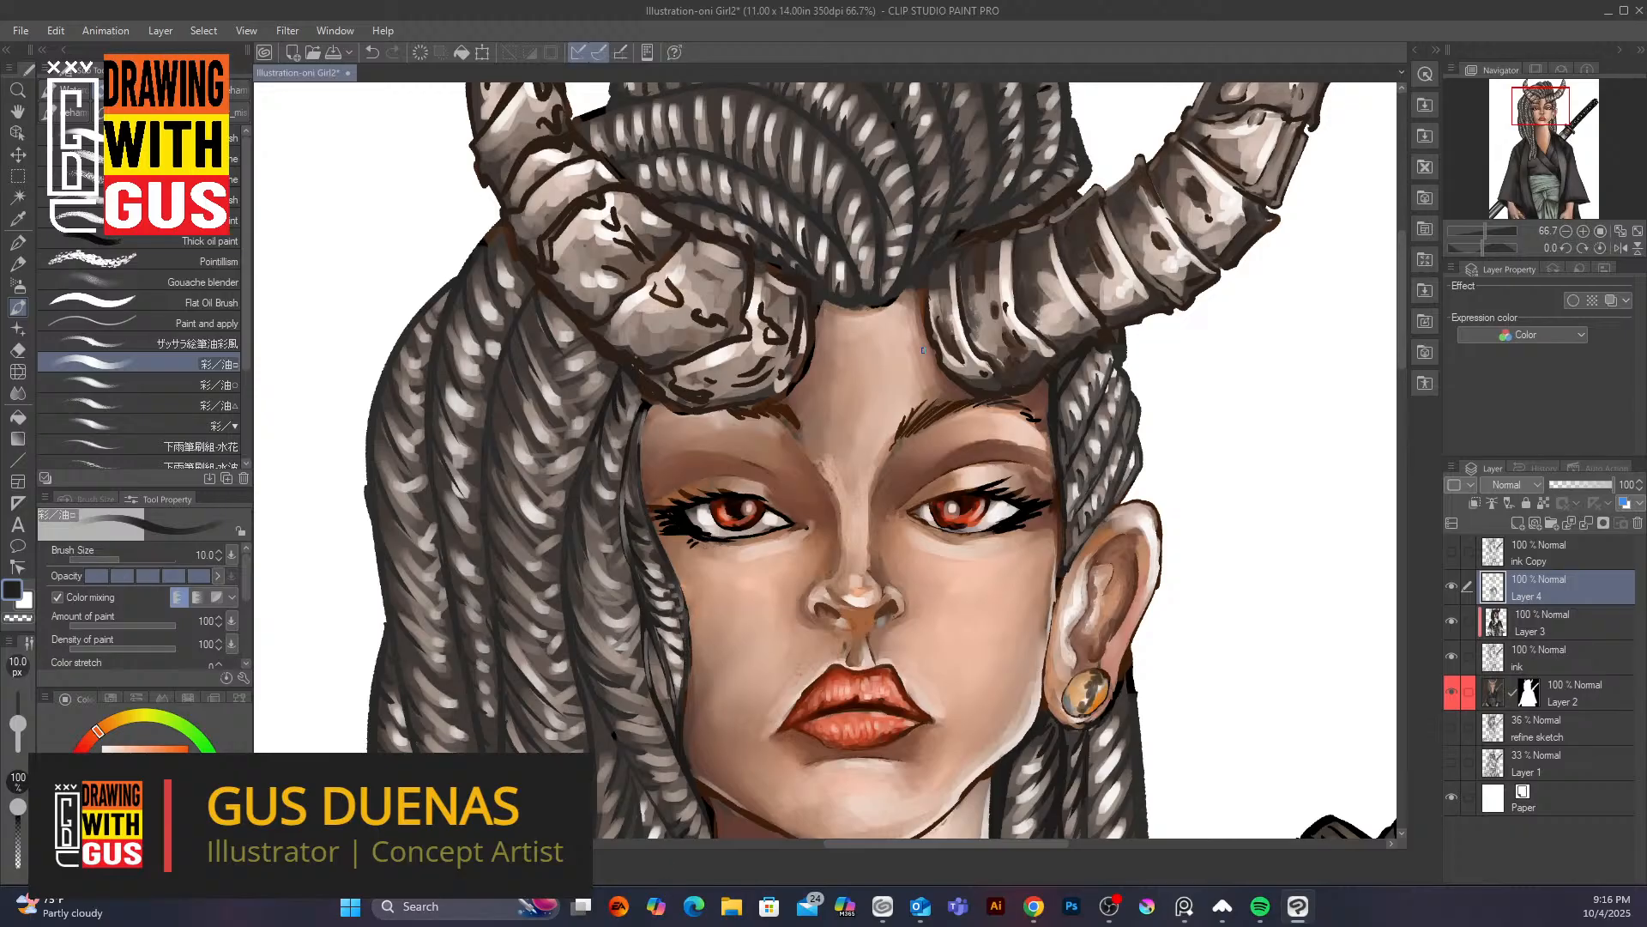
# Darken both eyebrows with short hair strokes in the very dark blue-grey
pyautogui.moveTo(906, 424)
pyautogui.mouseDown()
pyautogui.moveTo(946, 402)
pyautogui.moveTo(910, 435)
pyautogui.moveTo(1006, 397)
pyautogui.moveTo(1053, 425)
pyautogui.mouseUp()
pyautogui.moveTo(906, 424); pyautogui.dragTo(920, 406)
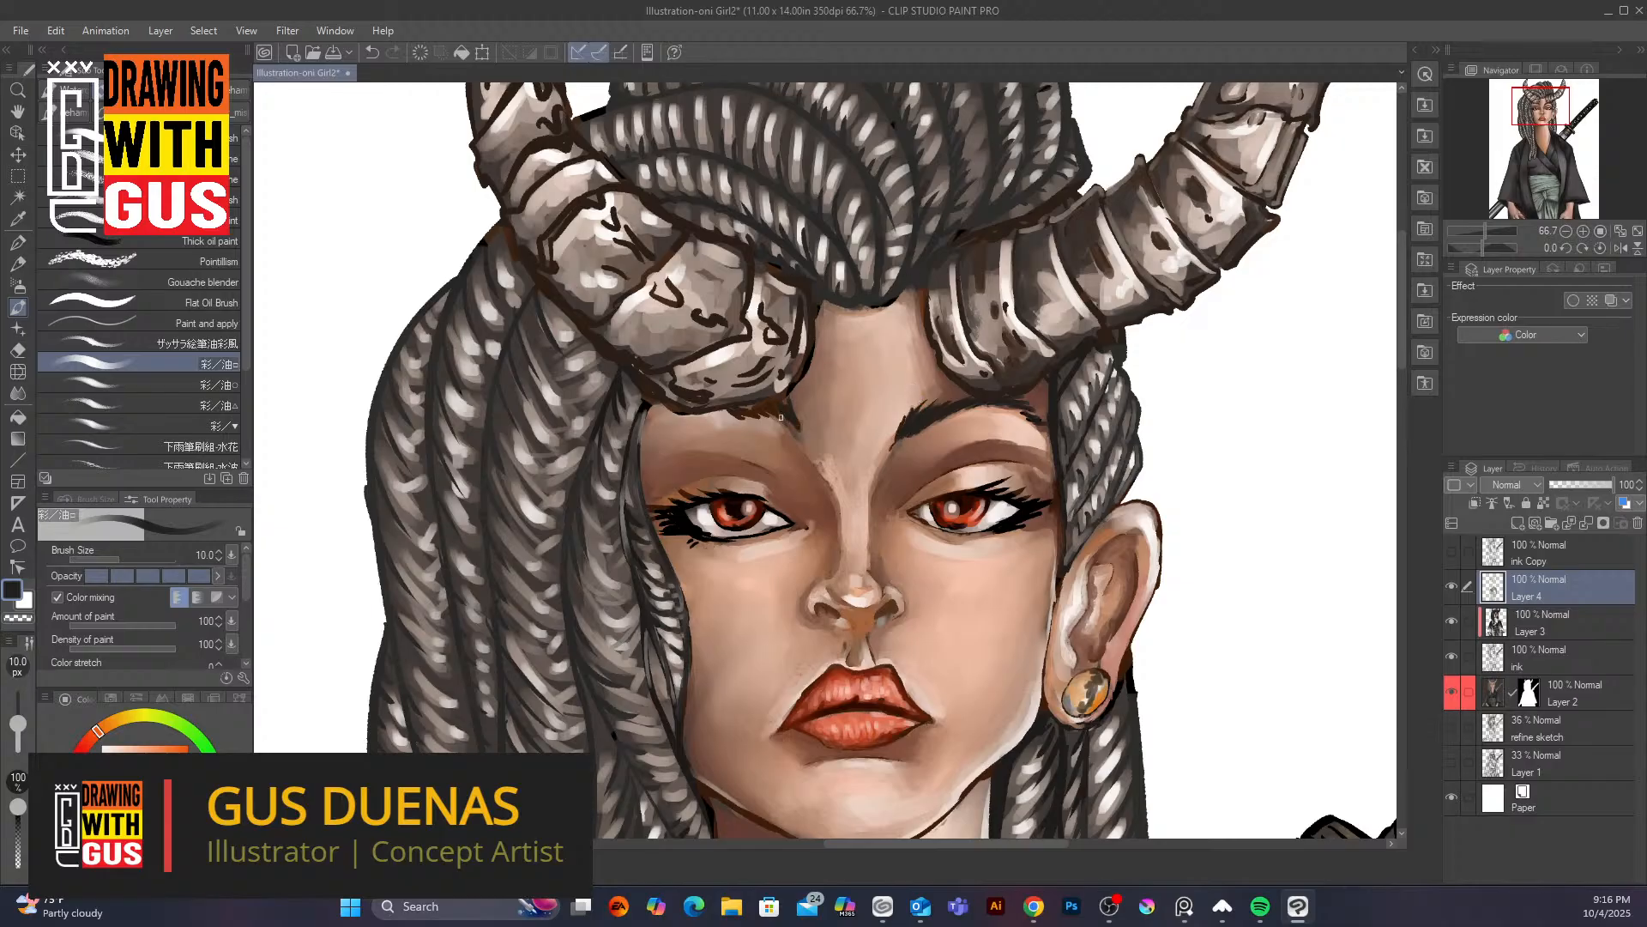
pyautogui.moveTo(781, 417); pyautogui.dragTo(764, 414)
# Paint over the ink marks on the left horn's lower segments with a sampled light greyish beige
pyautogui.keyDown('alt'); pyautogui.click(762, 316); pyautogui.keyUp('alt')
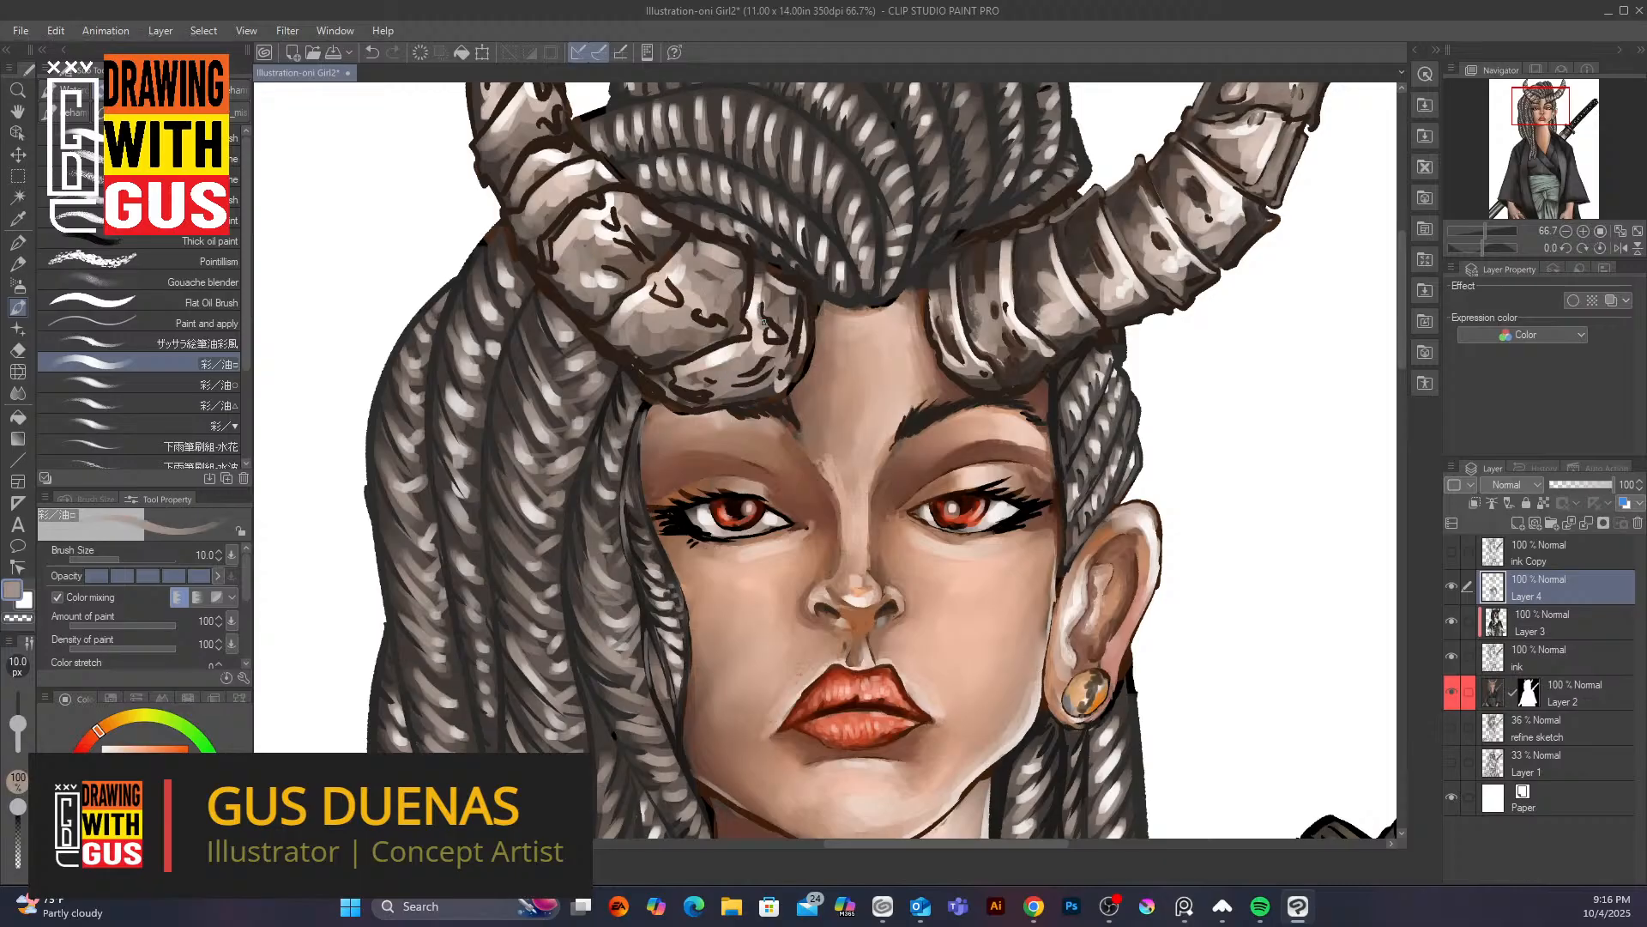
pyautogui.moveTo(762, 312)
pyautogui.mouseDown()
pyautogui.moveTo(779, 330)
pyautogui.moveTo(752, 373)
pyautogui.moveTo(769, 372)
pyautogui.mouseUp()
pyautogui.moveTo(798, 310)
pyautogui.mouseDown()
pyautogui.moveTo(794, 373)
pyautogui.moveTo(756, 393)
pyautogui.moveTo(712, 353)
pyautogui.moveTo(752, 331)
pyautogui.moveTo(750, 302)
pyautogui.mouseUp()
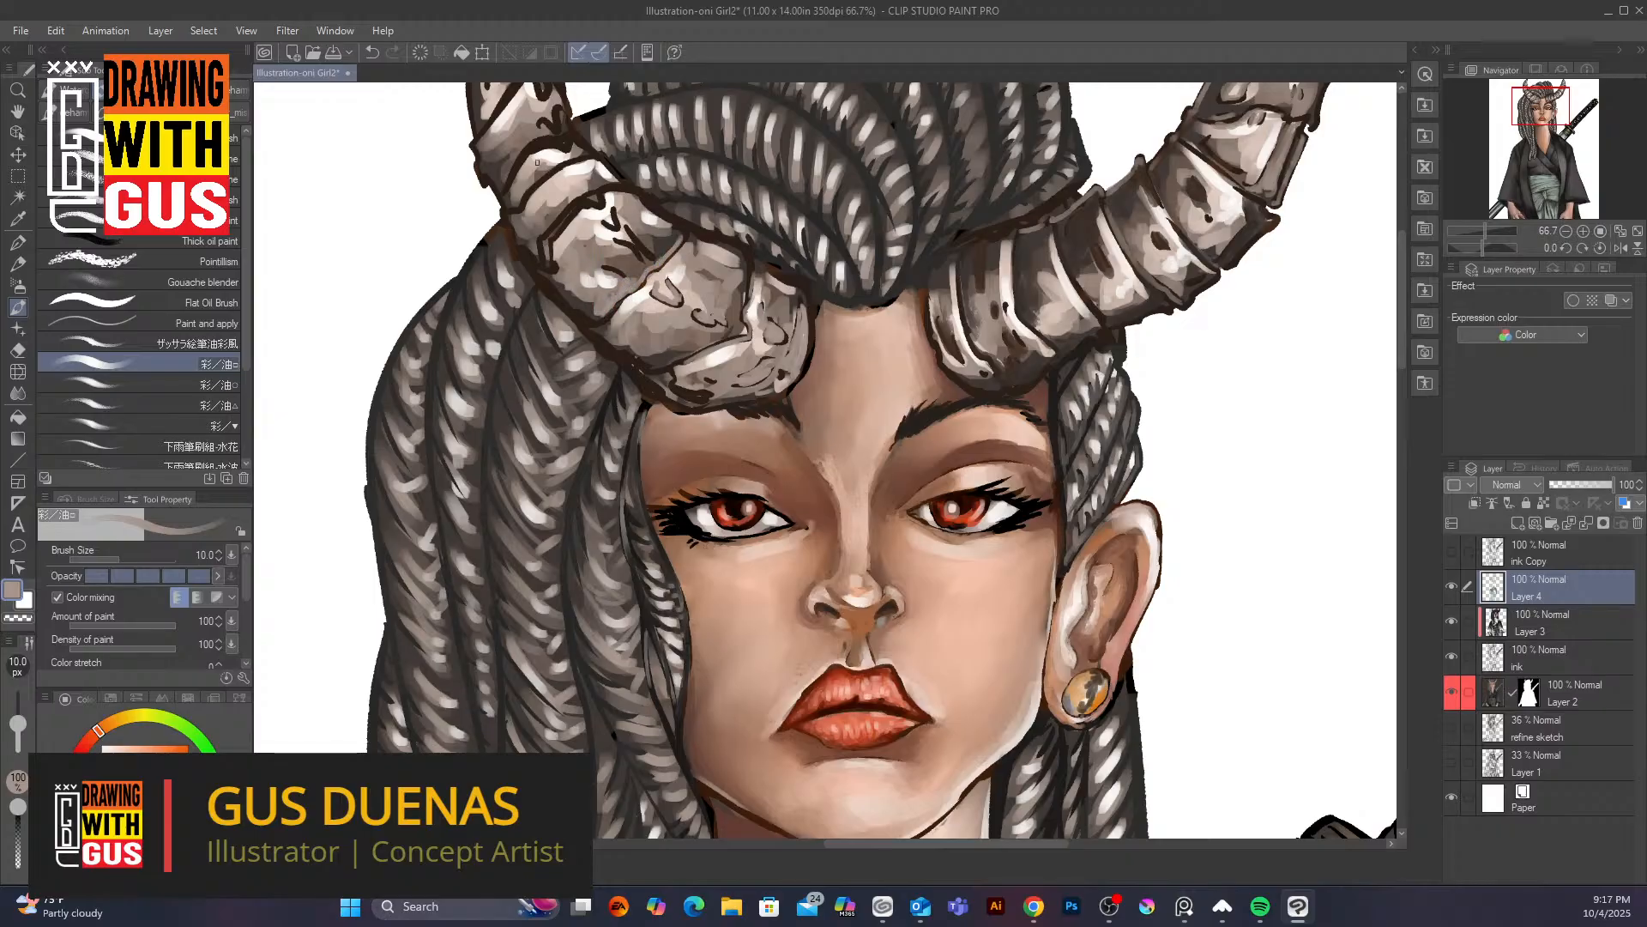
pyautogui.moveTo(630, 243)
pyautogui.mouseDown()
pyautogui.moveTo(647, 256)
pyautogui.moveTo(623, 275)
pyautogui.moveTo(615, 227)
pyautogui.moveTo(552, 246)
pyautogui.mouseUp()
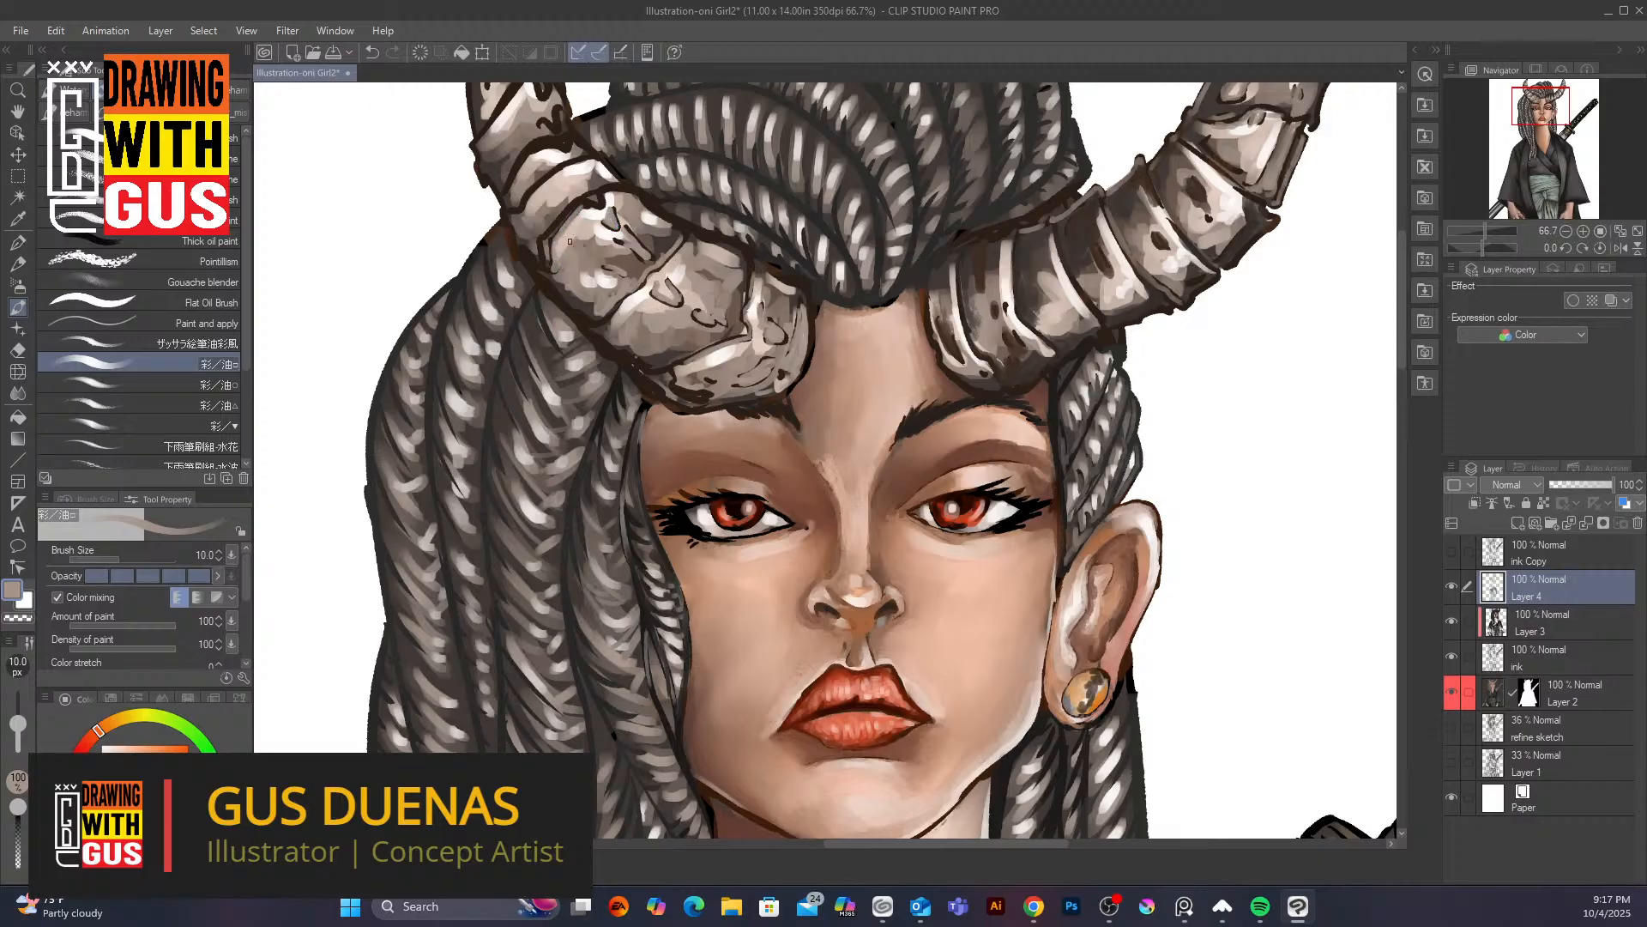
# Soften the ink outlines and segment edges of the left horn's lower part with a sampled mid greyish brown
pyautogui.keyDown('alt'); pyautogui.click(568, 243); pyautogui.keyUp('alt')
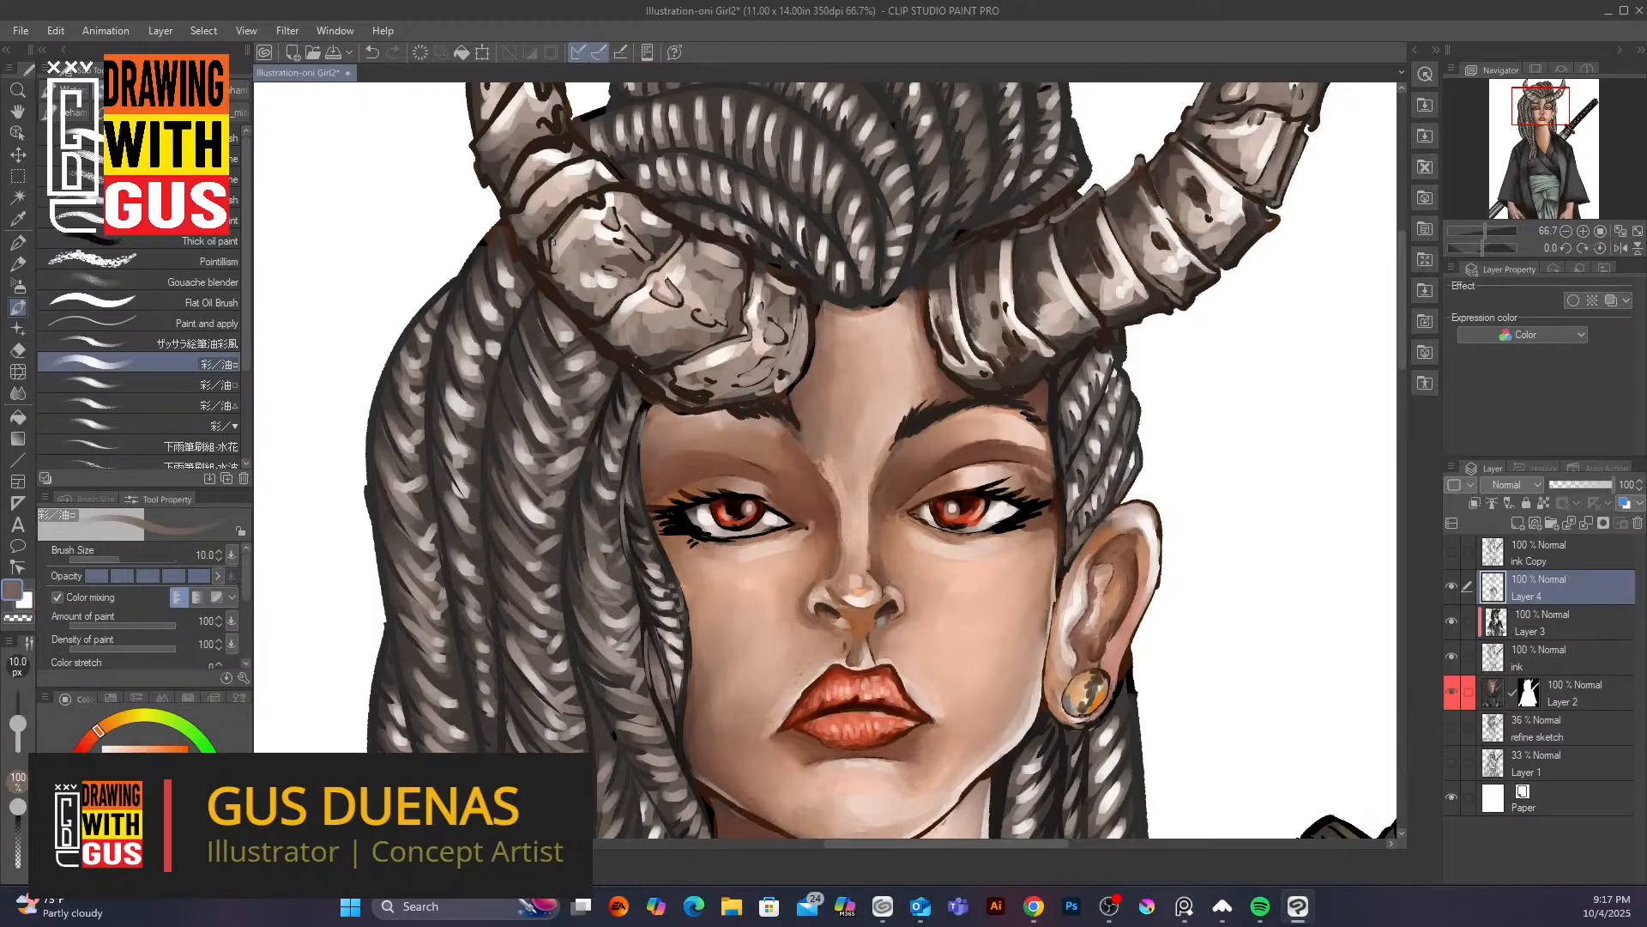
pyautogui.moveTo(587, 209)
pyautogui.mouseDown()
pyautogui.moveTo(642, 263)
pyautogui.moveTo(632, 230)
pyautogui.moveTo(652, 252)
pyautogui.moveTo(640, 236)
pyautogui.moveTo(671, 220)
pyautogui.moveTo(668, 282)
pyautogui.mouseUp()
pyautogui.moveTo(571, 301)
pyautogui.mouseDown()
pyautogui.moveTo(561, 293)
pyautogui.moveTo(584, 316)
pyautogui.moveTo(521, 250)
pyautogui.mouseUp()
pyautogui.moveTo(588, 330)
pyautogui.mouseDown()
pyautogui.moveTo(661, 391)
pyautogui.moveTo(686, 379)
pyautogui.moveTo(672, 371)
pyautogui.moveTo(701, 395)
pyautogui.moveTo(724, 370)
pyautogui.moveTo(740, 404)
pyautogui.moveTo(723, 400)
pyautogui.moveTo(770, 394)
pyautogui.moveTo(681, 398)
pyautogui.mouseUp()
pyautogui.moveTo(807, 292); pyautogui.dragTo(807, 363)
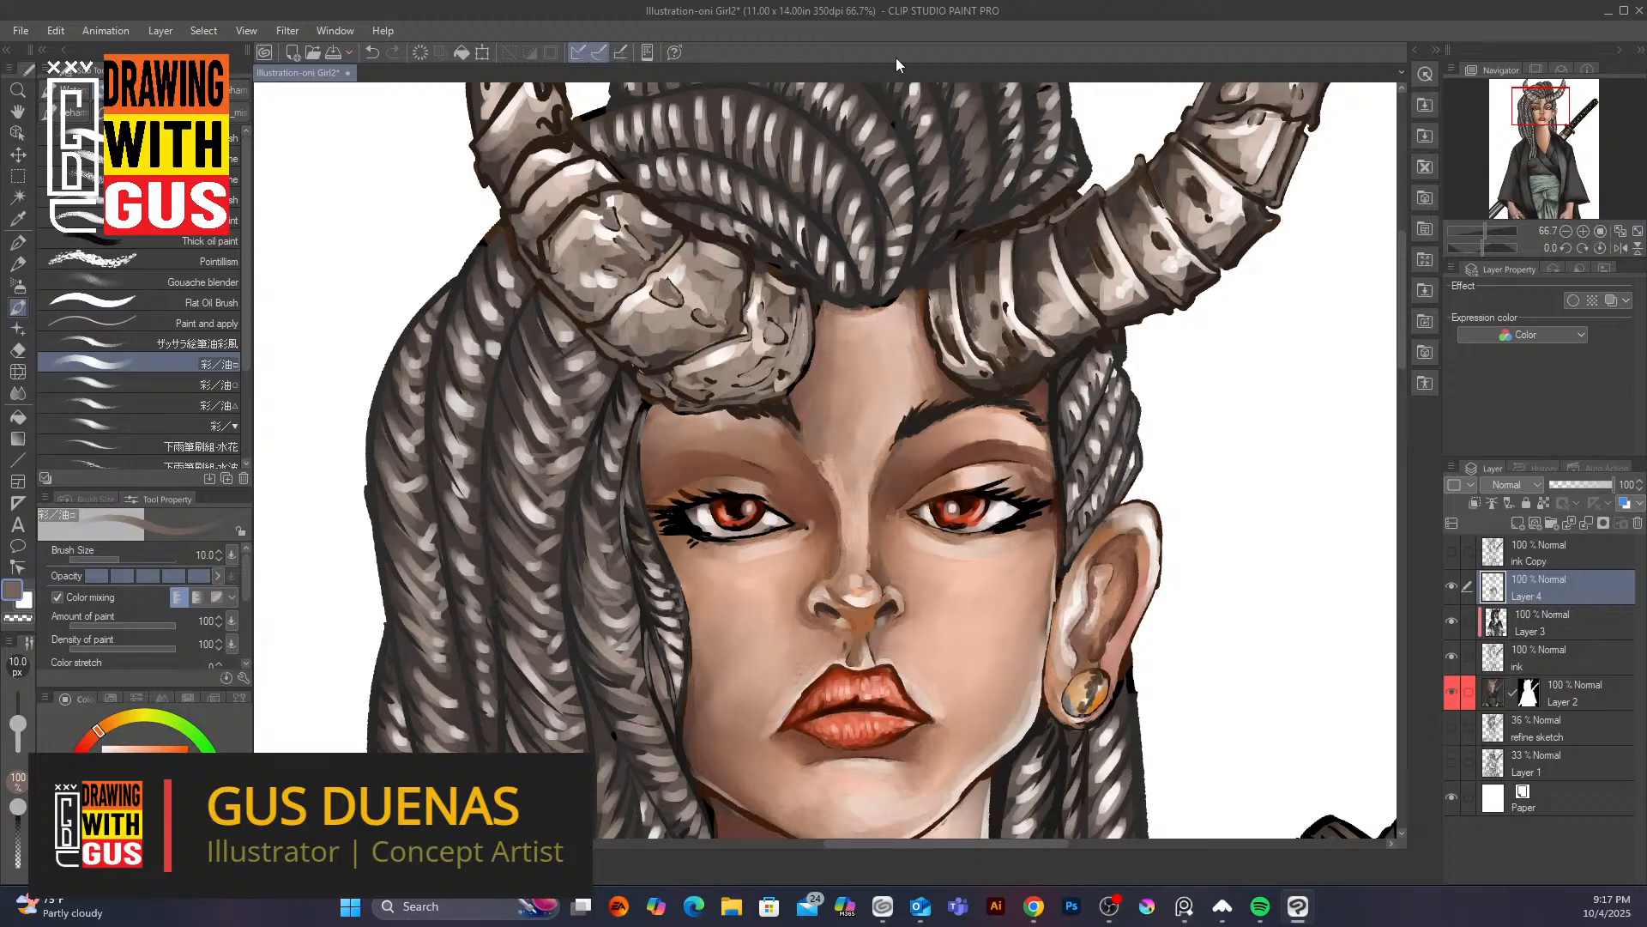
# Shade the left horn from its base up to the tip with a sampled dark grey at brush size 20
pyautogui.keyDown('alt'); pyautogui.click(744, 247); pyautogui.keyUp('alt')
pyautogui.keyDown('alt'); pyautogui.click(951, 232); pyautogui.keyUp('alt')
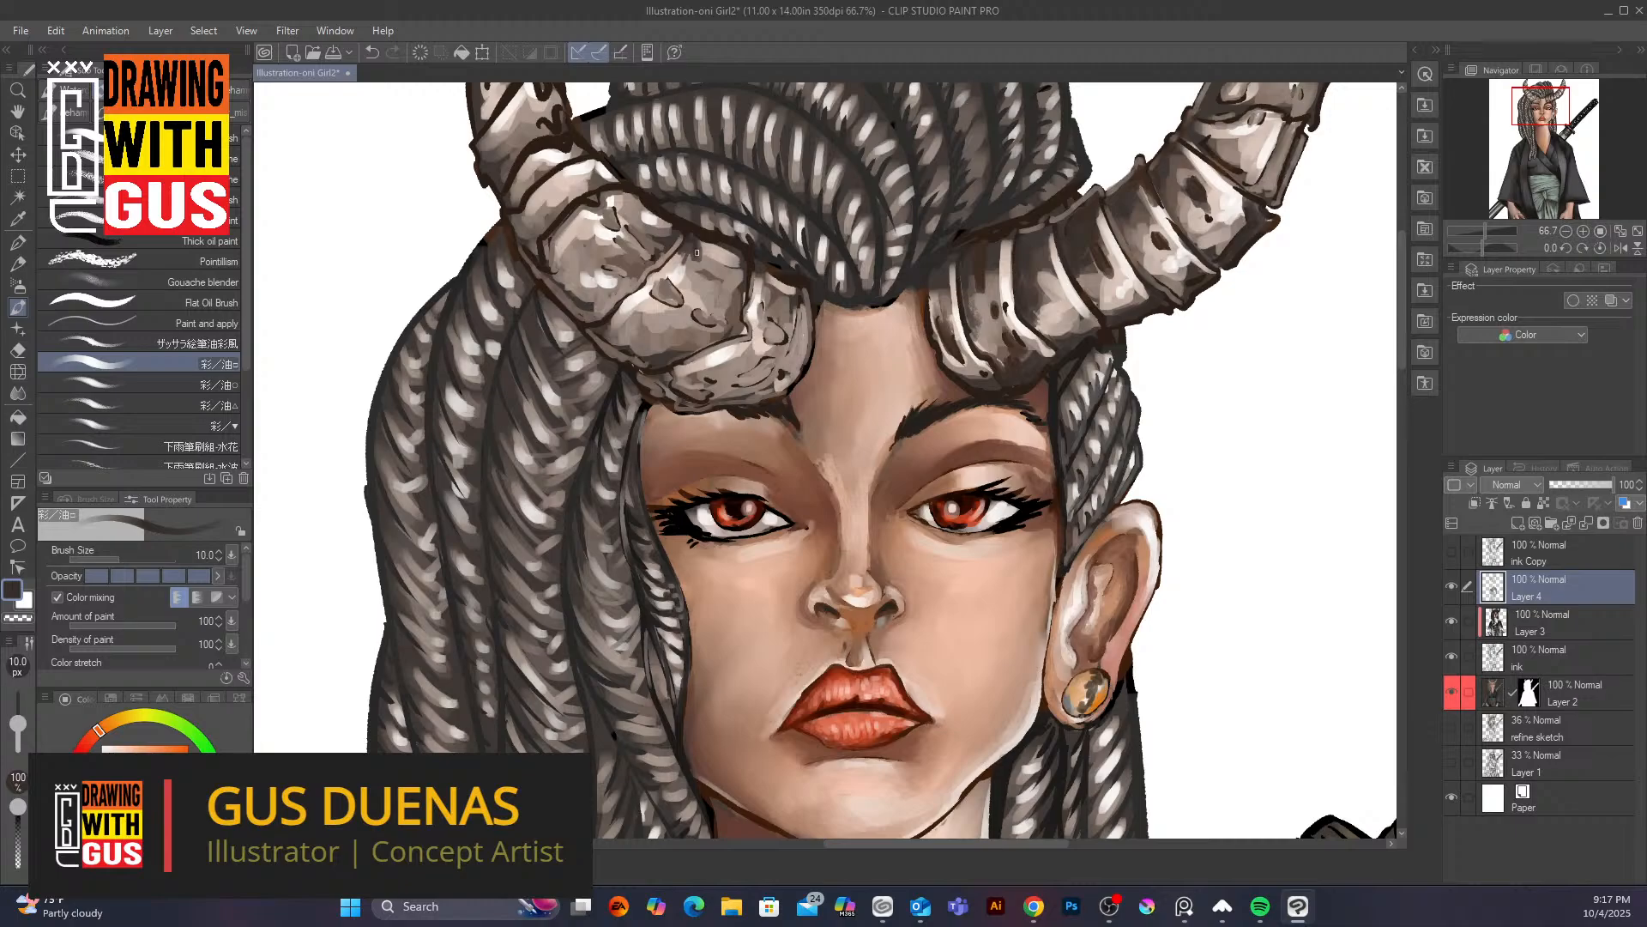
pyautogui.press(']')
pyautogui.press(']')
pyautogui.press(']')
pyautogui.press(']')
pyautogui.moveTo(693, 248)
pyautogui.mouseDown()
pyautogui.moveTo(743, 283)
pyautogui.moveTo(731, 275)
pyautogui.moveTo(777, 266)
pyautogui.moveTo(799, 290)
pyautogui.moveTo(795, 309)
pyautogui.moveTo(748, 282)
pyautogui.moveTo(739, 326)
pyautogui.moveTo(743, 290)
pyautogui.mouseUp()
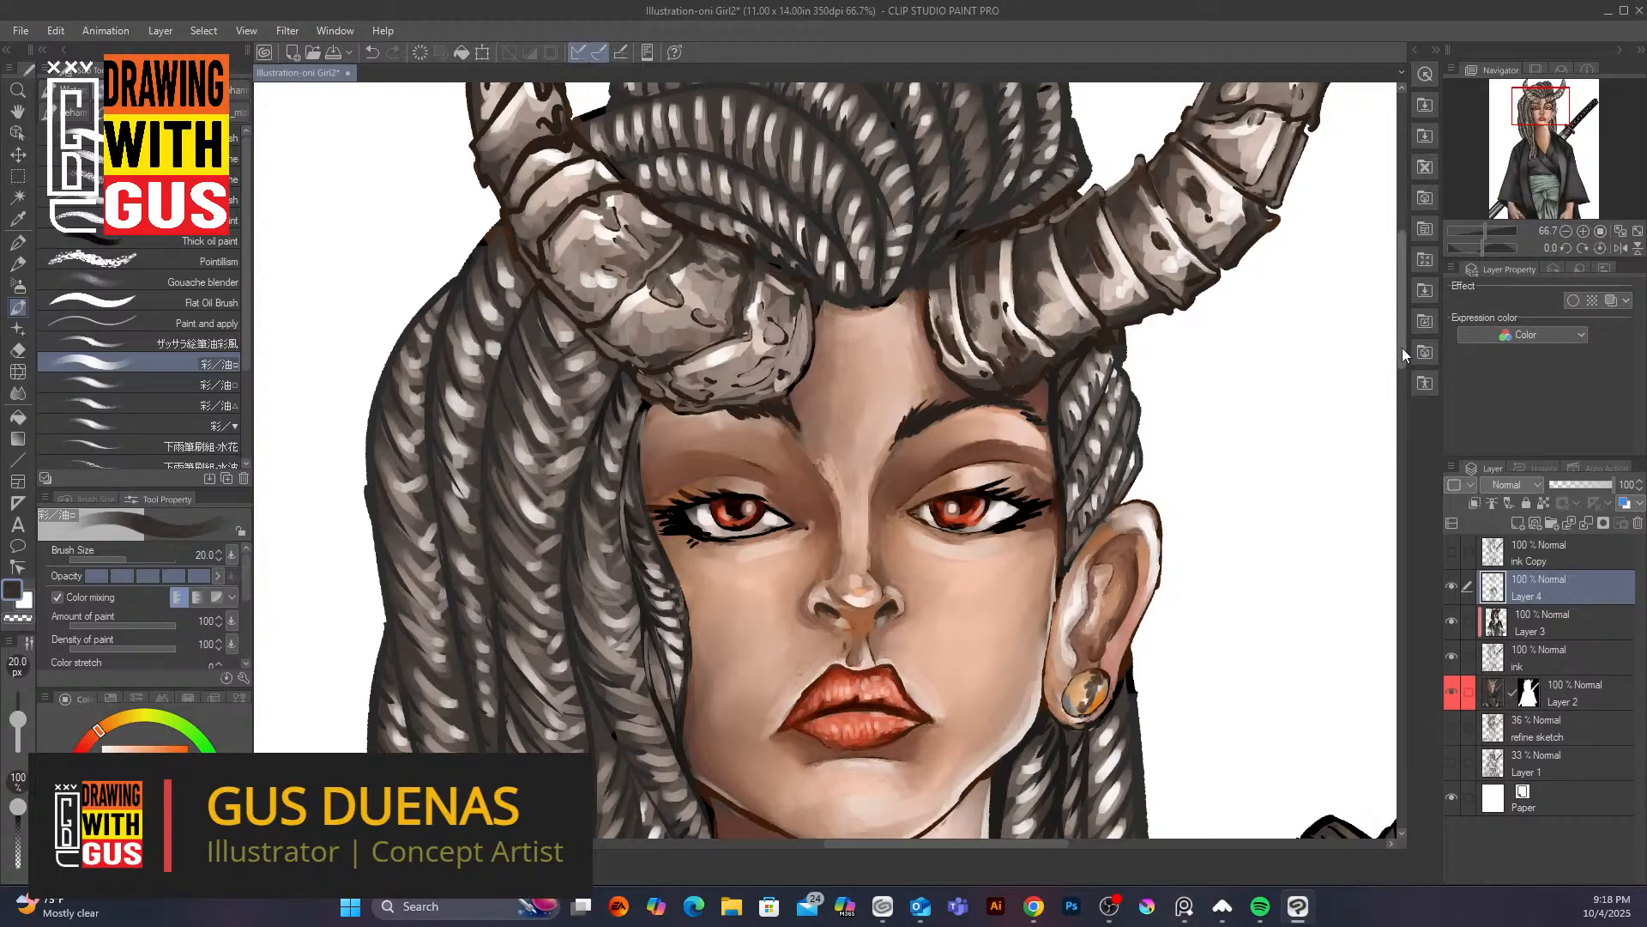
pyautogui.moveTo(1402, 347); pyautogui.dragTo(1404, 319)
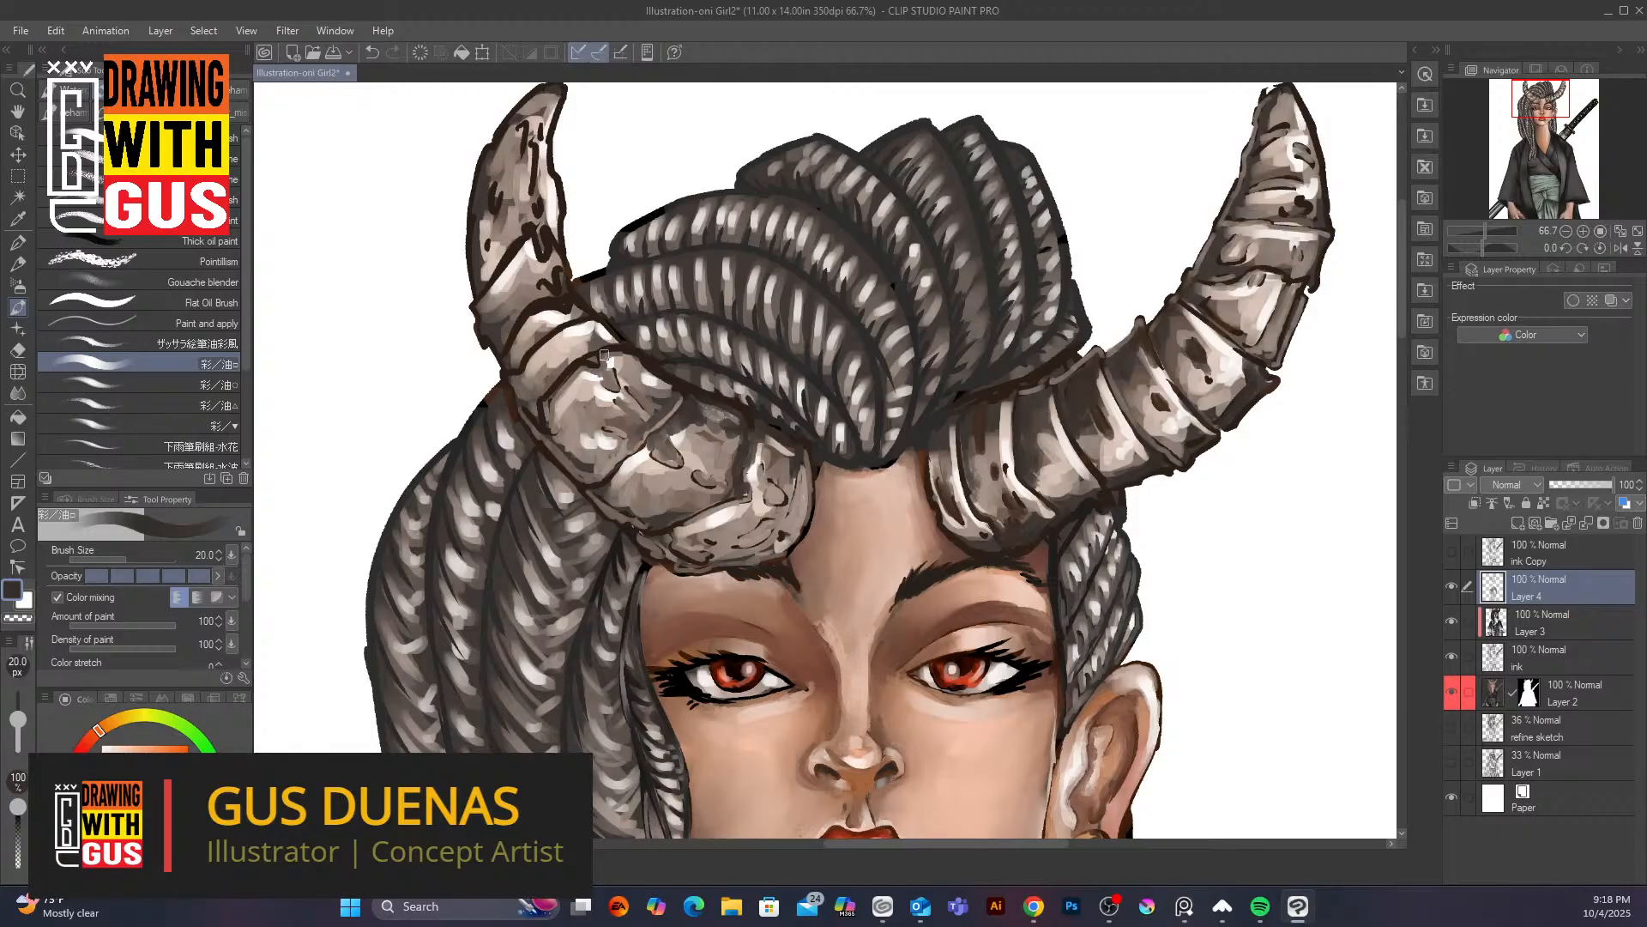
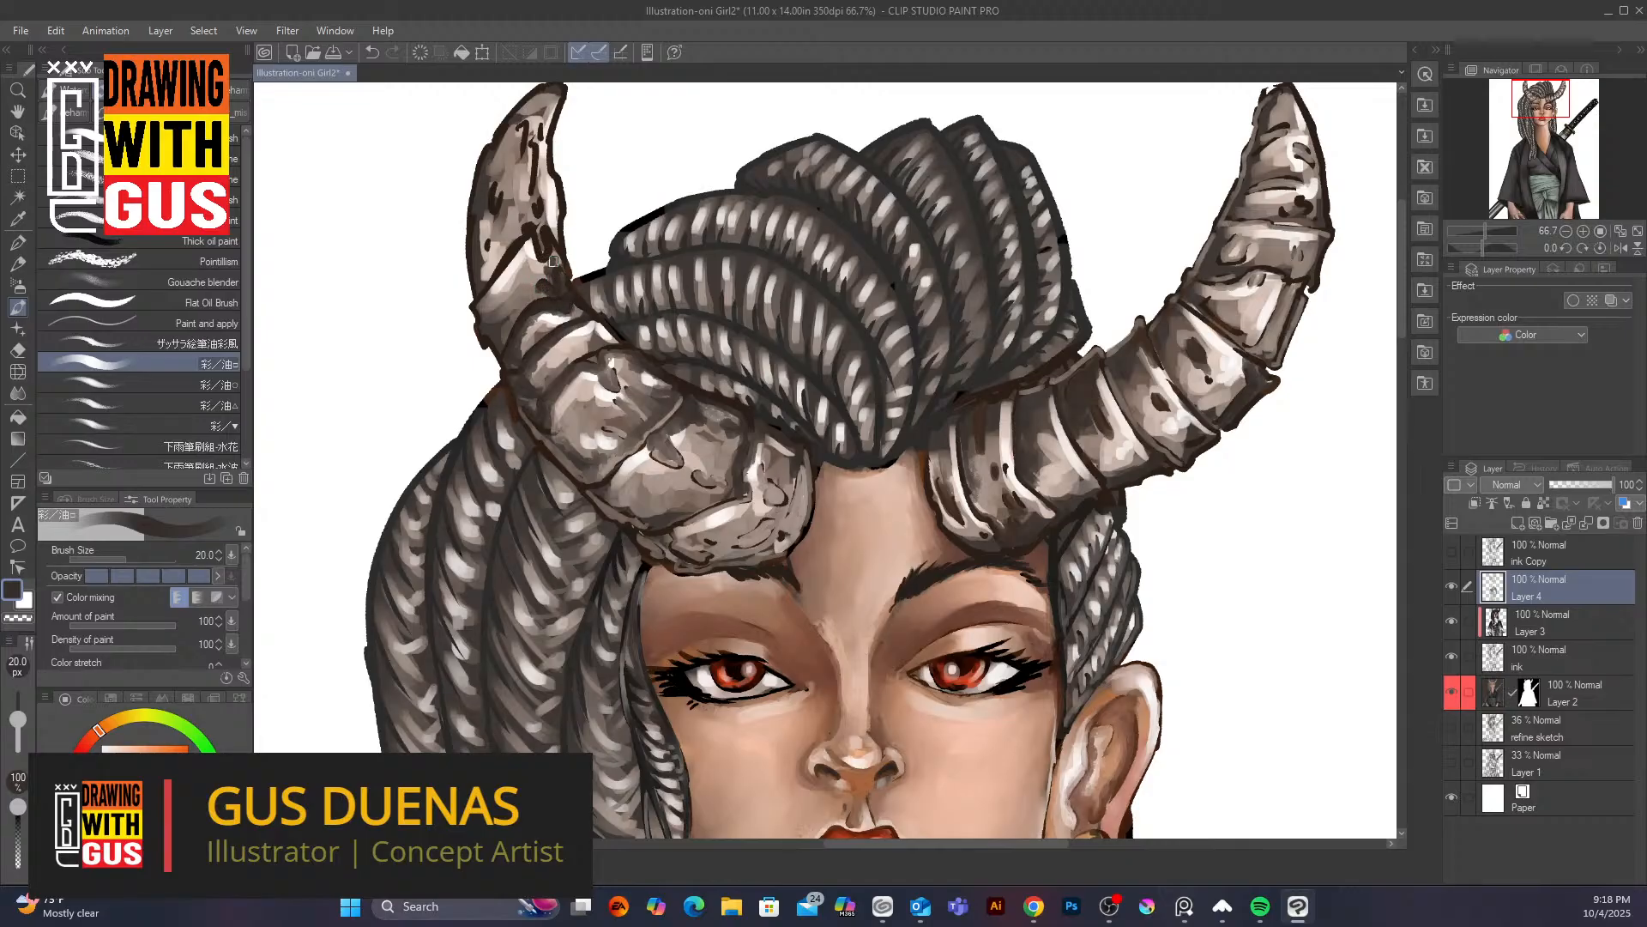
pyautogui.moveTo(522, 227)
pyautogui.mouseDown()
pyautogui.moveTo(504, 254)
pyautogui.moveTo(522, 211)
pyautogui.moveTo(484, 274)
pyautogui.moveTo(478, 239)
pyautogui.moveTo(487, 279)
pyautogui.moveTo(599, 83)
pyautogui.moveTo(498, 155)
pyautogui.moveTo(526, 184)
pyautogui.moveTo(488, 231)
pyautogui.moveTo(523, 129)
pyautogui.moveTo(514, 145)
pyautogui.moveTo(540, 147)
pyautogui.moveTo(525, 152)
pyautogui.moveTo(531, 188)
pyautogui.moveTo(554, 86)
pyautogui.moveTo(525, 104)
pyautogui.moveTo(574, 103)
pyautogui.moveTo(550, 142)
pyautogui.moveTo(558, 241)
pyautogui.moveTo(551, 109)
pyautogui.moveTo(556, 225)
pyautogui.mouseUp()
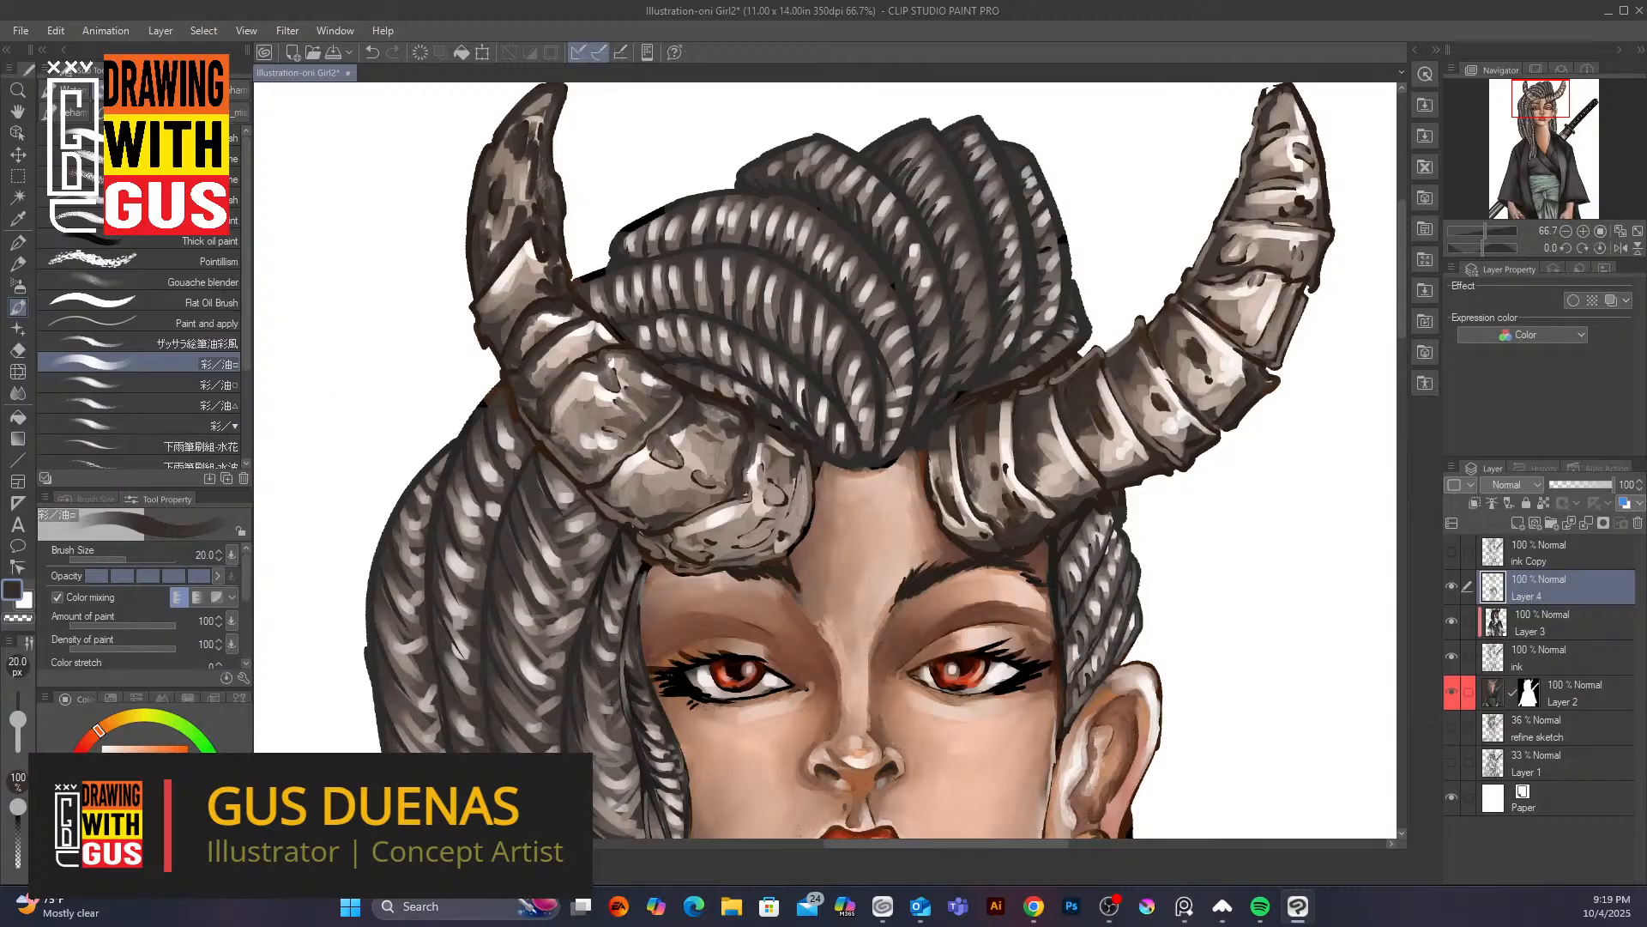
# Paint mid-grey strokes along the left horn's tip and edges, and shade its base with a sampled darker tone
pyautogui.click(116, 789)
pyautogui.moveTo(553, 101)
pyautogui.mouseDown()
pyautogui.moveTo(545, 137)
pyautogui.moveTo(561, 99)
pyautogui.moveTo(547, 157)
pyautogui.moveTo(562, 209)
pyautogui.moveTo(541, 147)
pyautogui.moveTo(513, 148)
pyautogui.mouseUp()
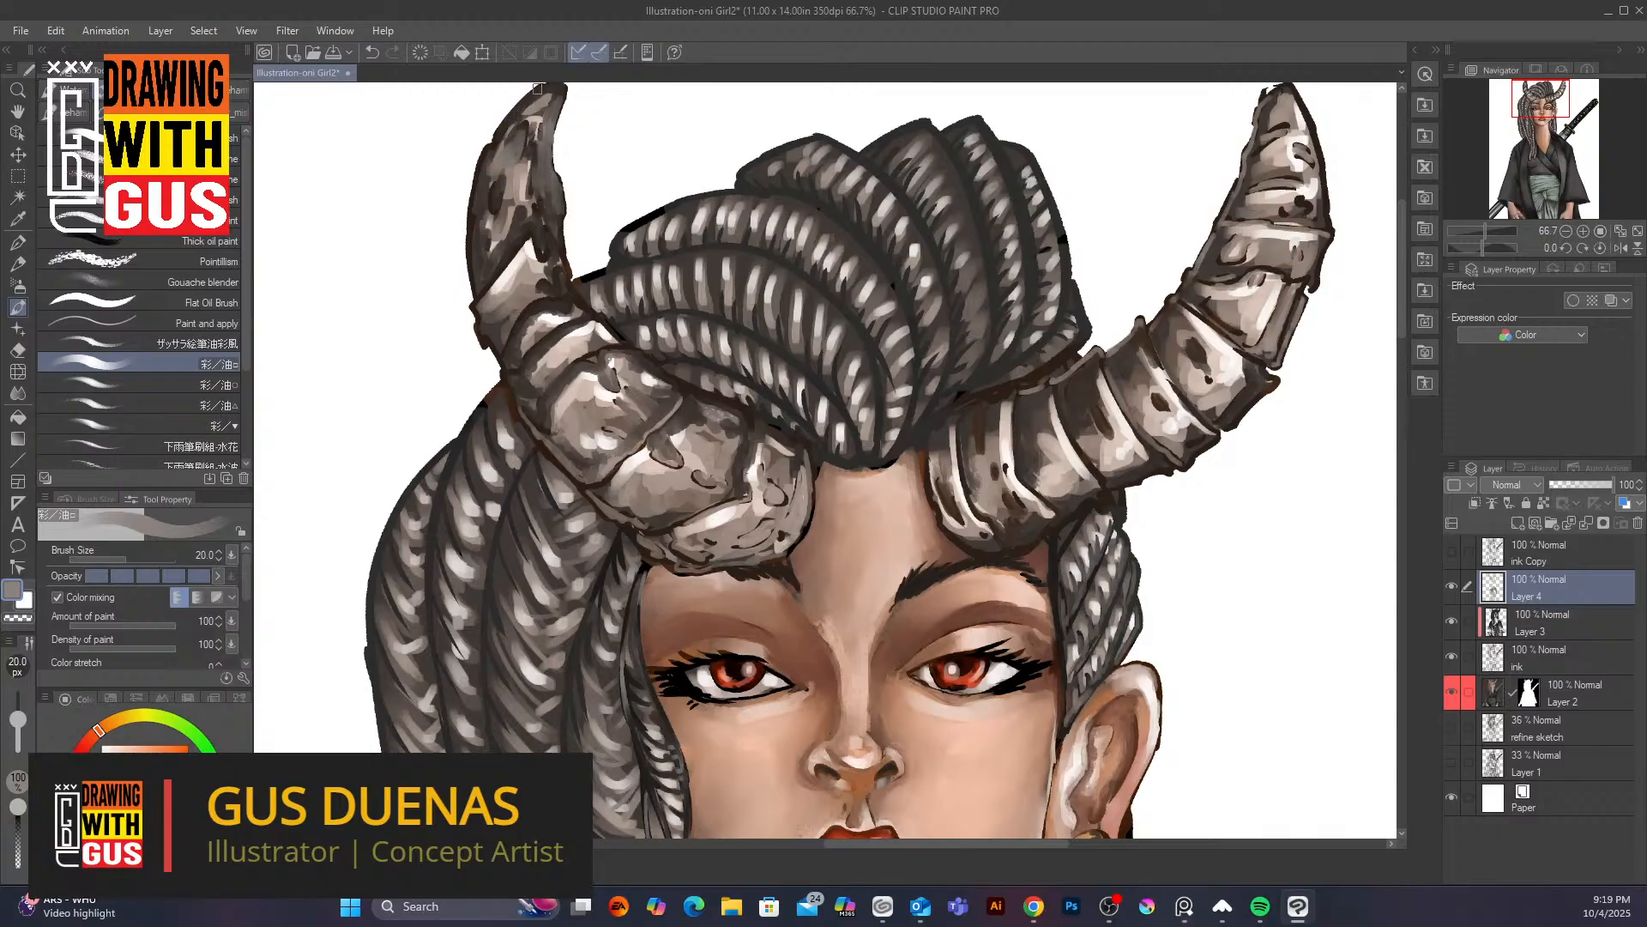
pyautogui.moveTo(538, 88)
pyautogui.mouseDown()
pyautogui.moveTo(480, 178)
pyautogui.moveTo(477, 204)
pyautogui.moveTo(516, 145)
pyautogui.moveTo(499, 271)
pyautogui.moveTo(485, 281)
pyautogui.moveTo(507, 247)
pyautogui.moveTo(474, 274)
pyautogui.moveTo(473, 259)
pyautogui.moveTo(520, 267)
pyautogui.moveTo(484, 340)
pyautogui.moveTo(499, 353)
pyautogui.moveTo(476, 303)
pyautogui.moveTo(516, 340)
pyautogui.moveTo(511, 366)
pyautogui.moveTo(560, 270)
pyautogui.moveTo(582, 300)
pyautogui.mouseUp()
pyautogui.moveTo(526, 377)
pyautogui.mouseDown()
pyautogui.moveTo(557, 344)
pyautogui.moveTo(536, 370)
pyautogui.moveTo(558, 396)
pyautogui.moveTo(535, 422)
pyautogui.mouseUp()
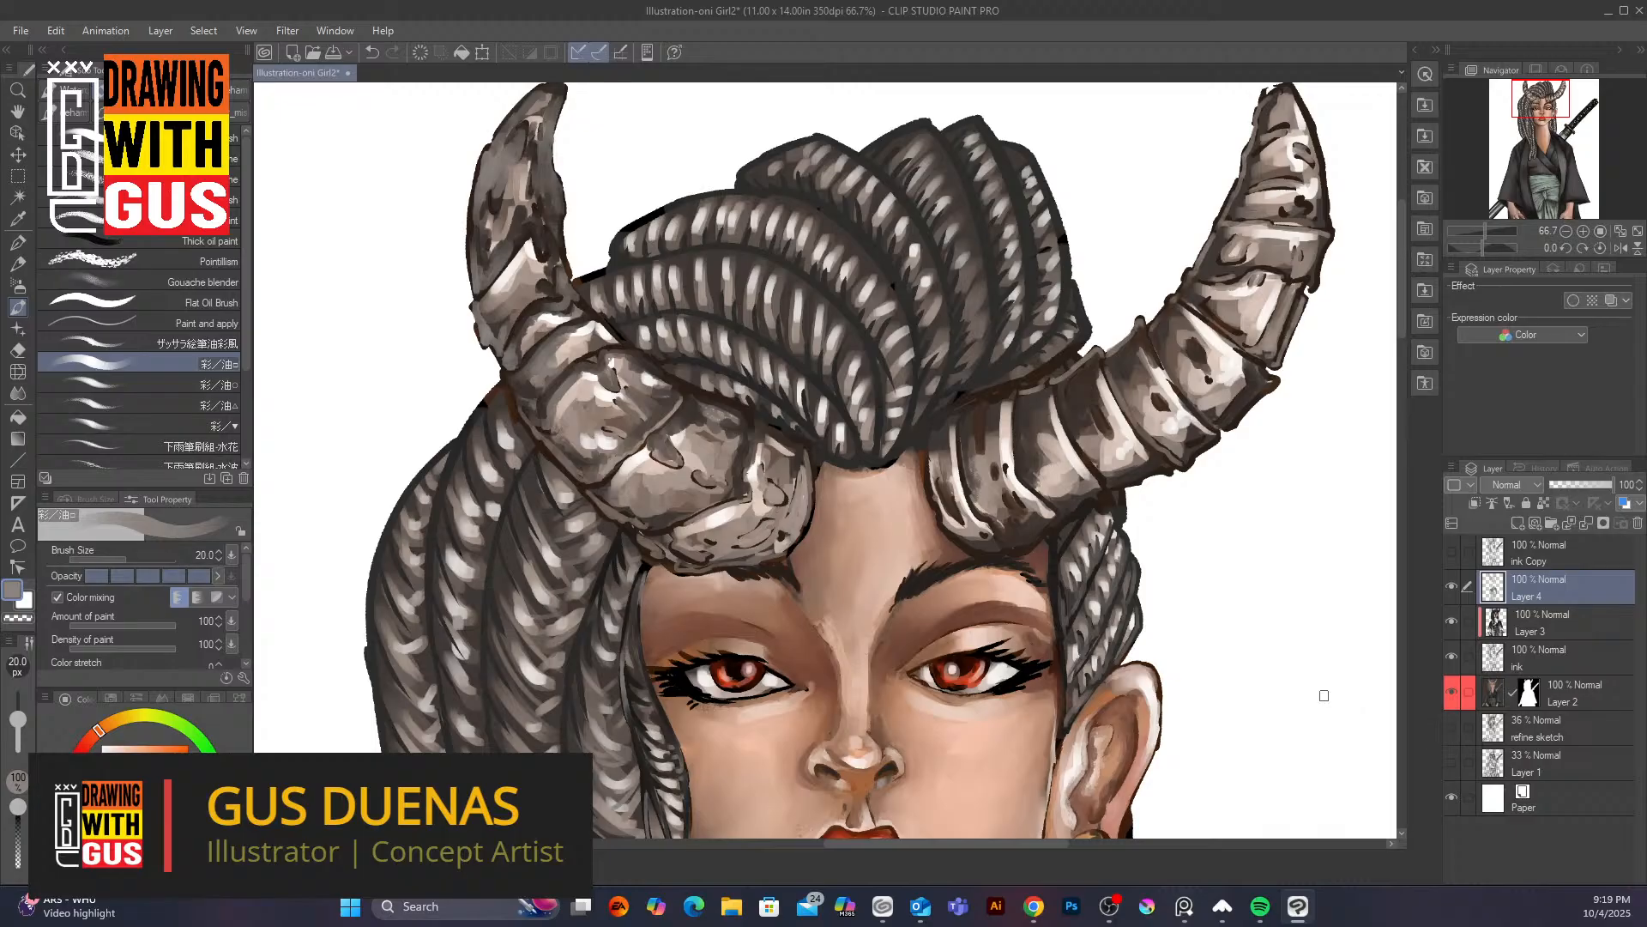
pyautogui.keyDown('alt'); pyautogui.click(537, 423); pyautogui.keyUp('alt')
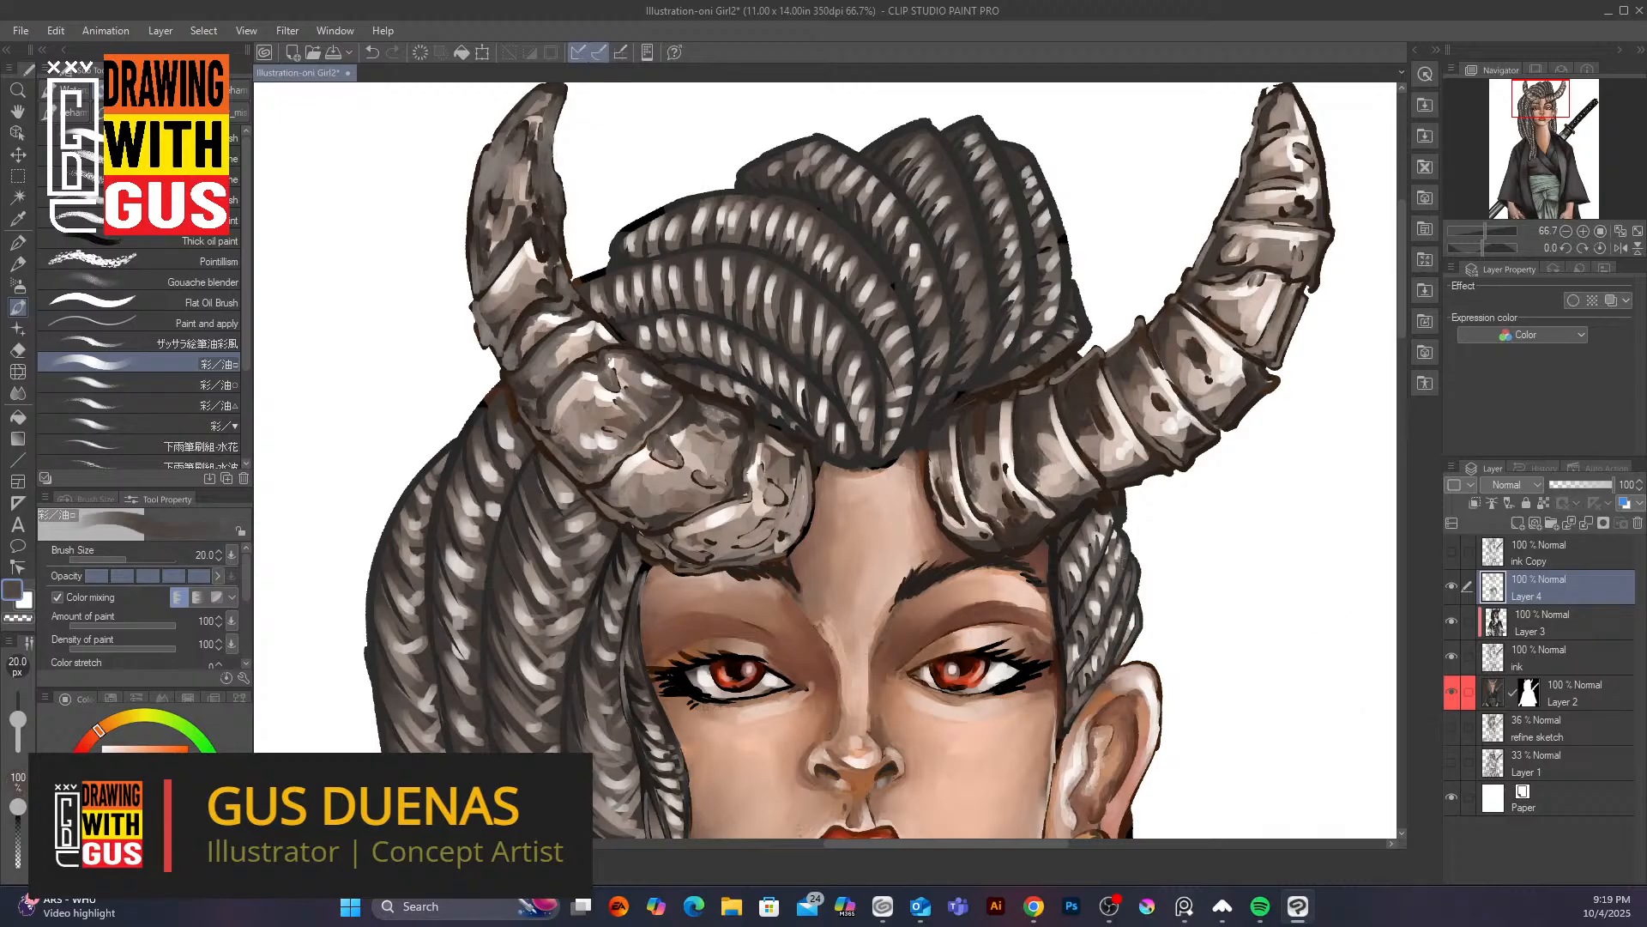
pyautogui.moveTo(753, 513)
pyautogui.mouseDown()
pyautogui.moveTo(797, 506)
pyautogui.moveTo(744, 541)
pyautogui.moveTo(784, 524)
pyautogui.moveTo(778, 537)
pyautogui.moveTo(808, 487)
pyautogui.moveTo(792, 530)
pyautogui.mouseUp()
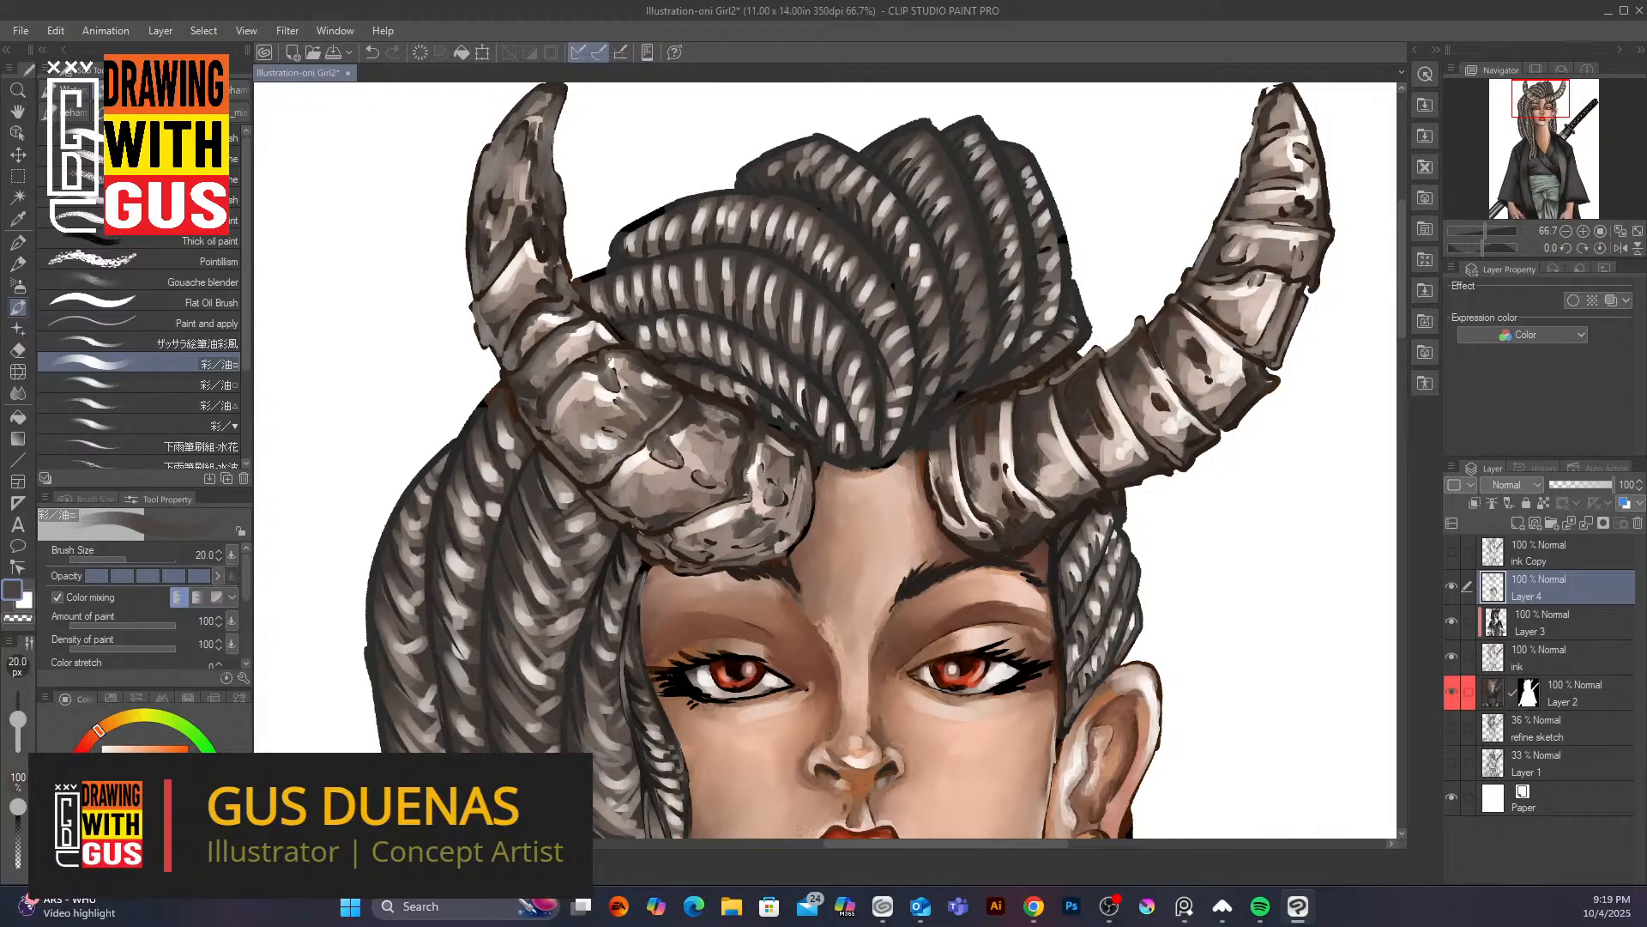
# Soften the right horn's ridges and pits with a sampled light greyish brown
pyautogui.keyDown('alt'); pyautogui.click(1056, 391); pyautogui.keyUp('alt')
pyautogui.moveTo(1041, 429)
pyautogui.mouseDown()
pyautogui.moveTo(1043, 403)
pyautogui.moveTo(1032, 467)
pyautogui.moveTo(1050, 453)
pyautogui.moveTo(1030, 480)
pyautogui.moveTo(1015, 437)
pyautogui.moveTo(987, 442)
pyautogui.moveTo(994, 413)
pyautogui.moveTo(983, 459)
pyautogui.moveTo(974, 418)
pyautogui.moveTo(975, 473)
pyautogui.moveTo(1076, 416)
pyautogui.moveTo(1095, 426)
pyautogui.moveTo(1076, 425)
pyautogui.moveTo(1083, 385)
pyautogui.moveTo(1064, 403)
pyautogui.moveTo(1095, 424)
pyautogui.moveTo(1141, 388)
pyautogui.moveTo(1126, 356)
pyautogui.moveTo(1209, 311)
pyautogui.moveTo(1214, 257)
pyautogui.moveTo(1227, 270)
pyautogui.moveTo(1249, 246)
pyautogui.moveTo(1223, 270)
pyautogui.moveTo(1287, 247)
pyautogui.moveTo(1281, 214)
pyautogui.mouseUp()
pyautogui.moveTo(1293, 294); pyautogui.dragTo(1287, 310)
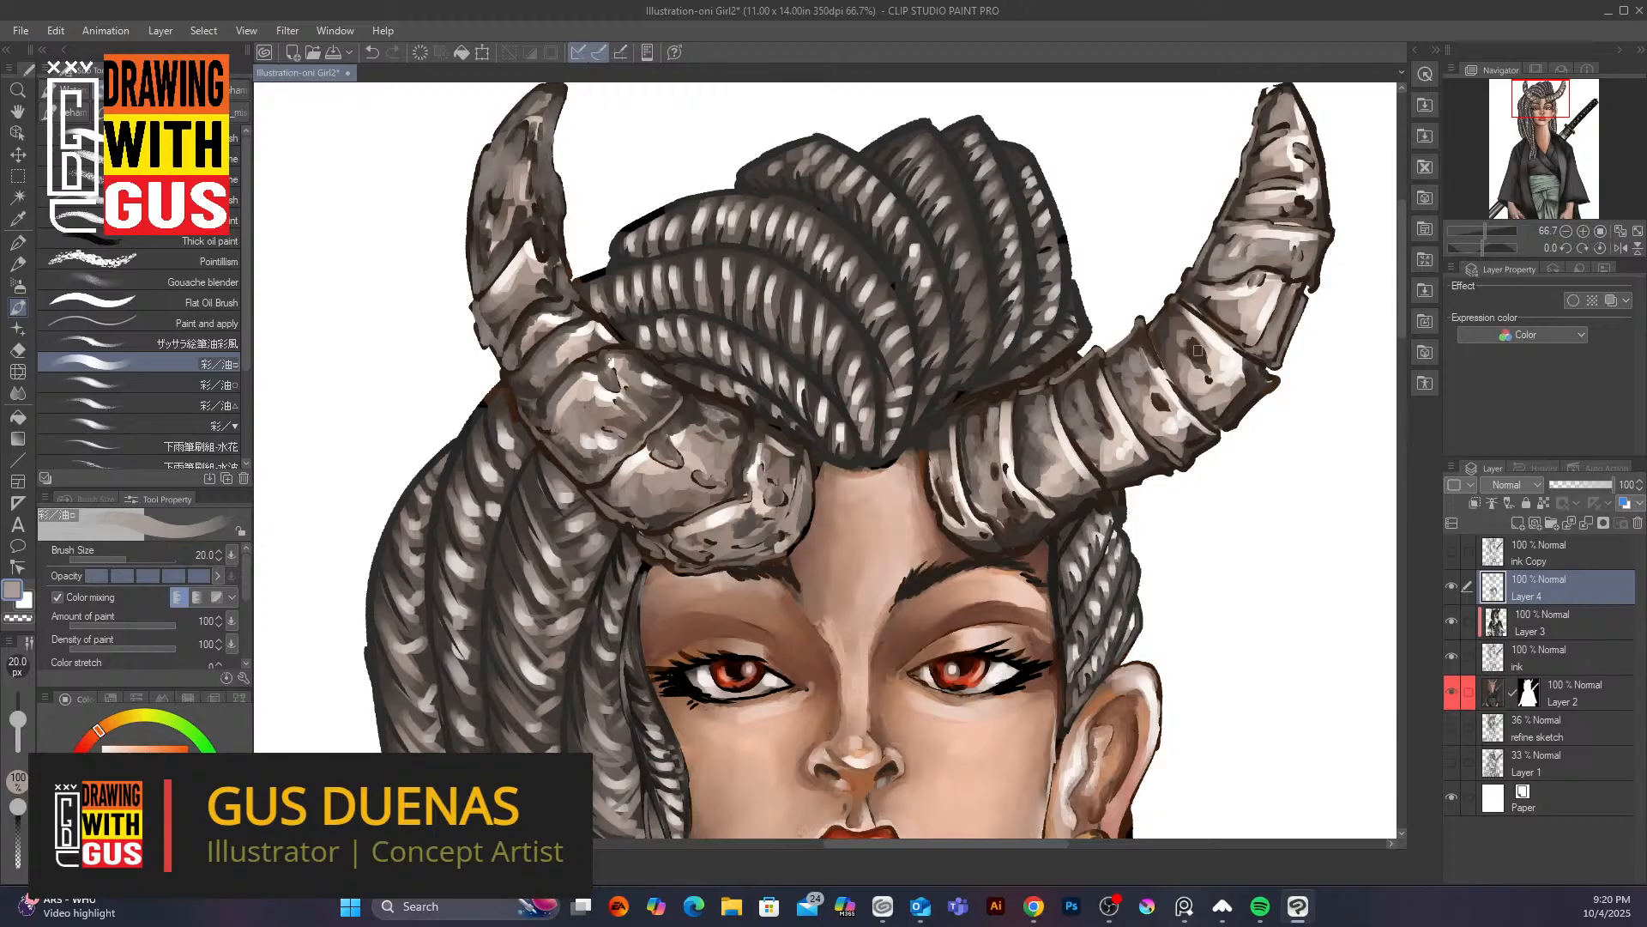
pyautogui.moveTo(1195, 353)
pyautogui.mouseDown()
pyautogui.moveTo(1210, 361)
pyautogui.moveTo(1193, 387)
pyautogui.mouseUp()
# Touch up the area between the left horn and eyebrow with a sampled skin brown, and save the illustration
pyautogui.keyDown('alt'); pyautogui.click(820, 587); pyautogui.keyUp('alt')
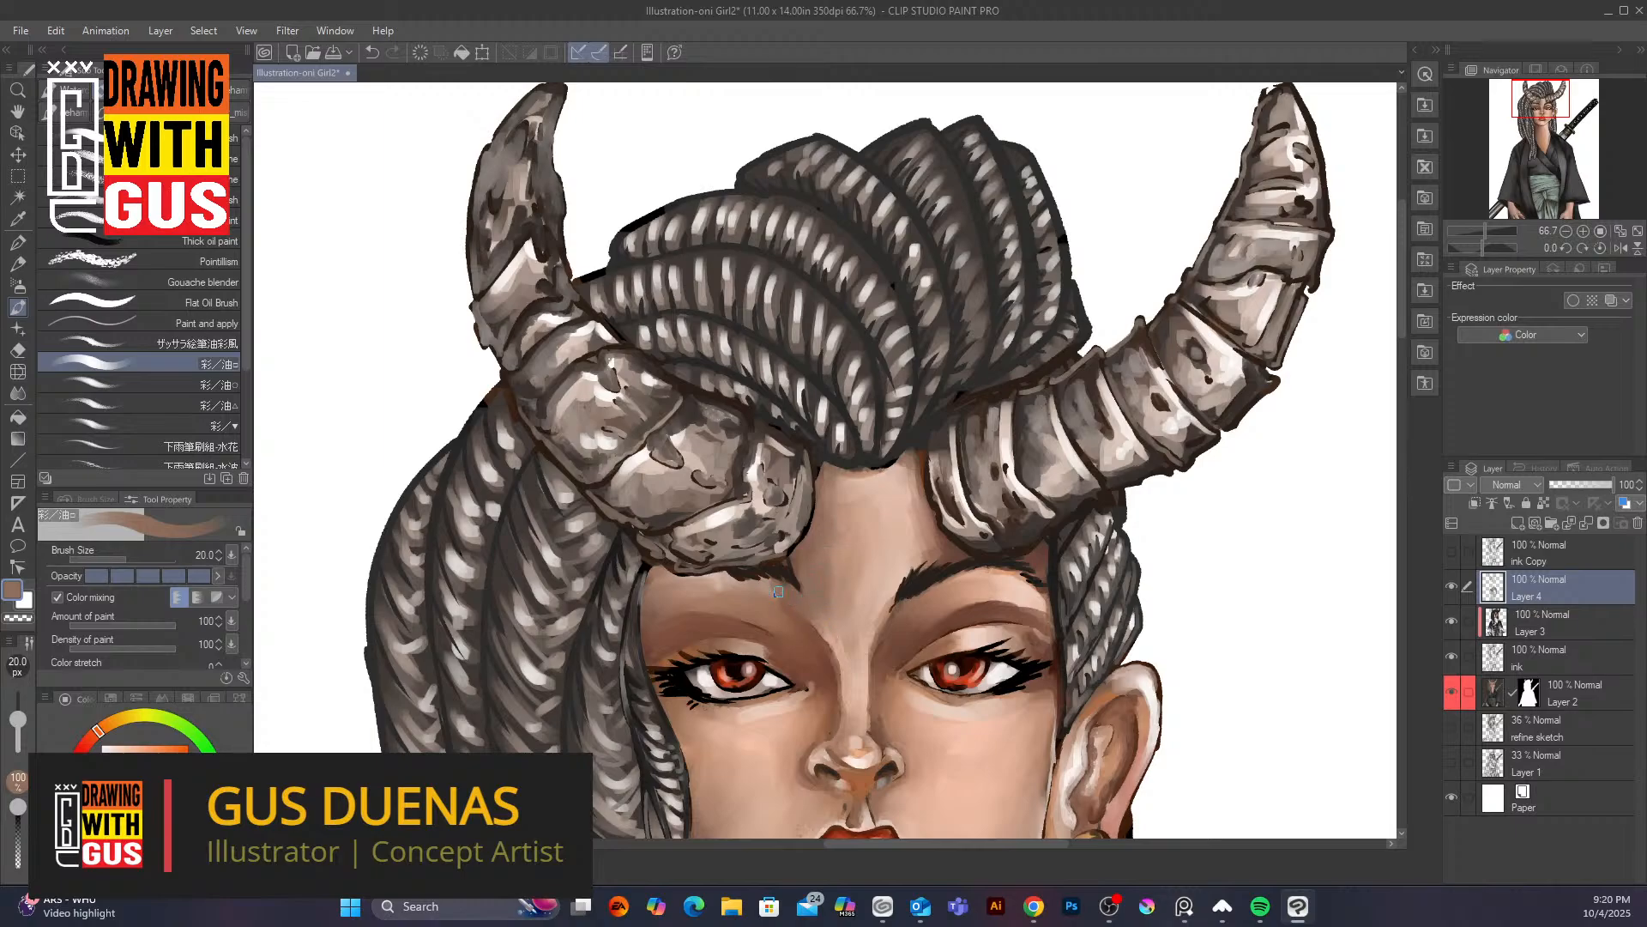
pyautogui.moveTo(755, 575); pyautogui.dragTo(689, 580)
pyautogui.scroll(-3, 1184, 605)
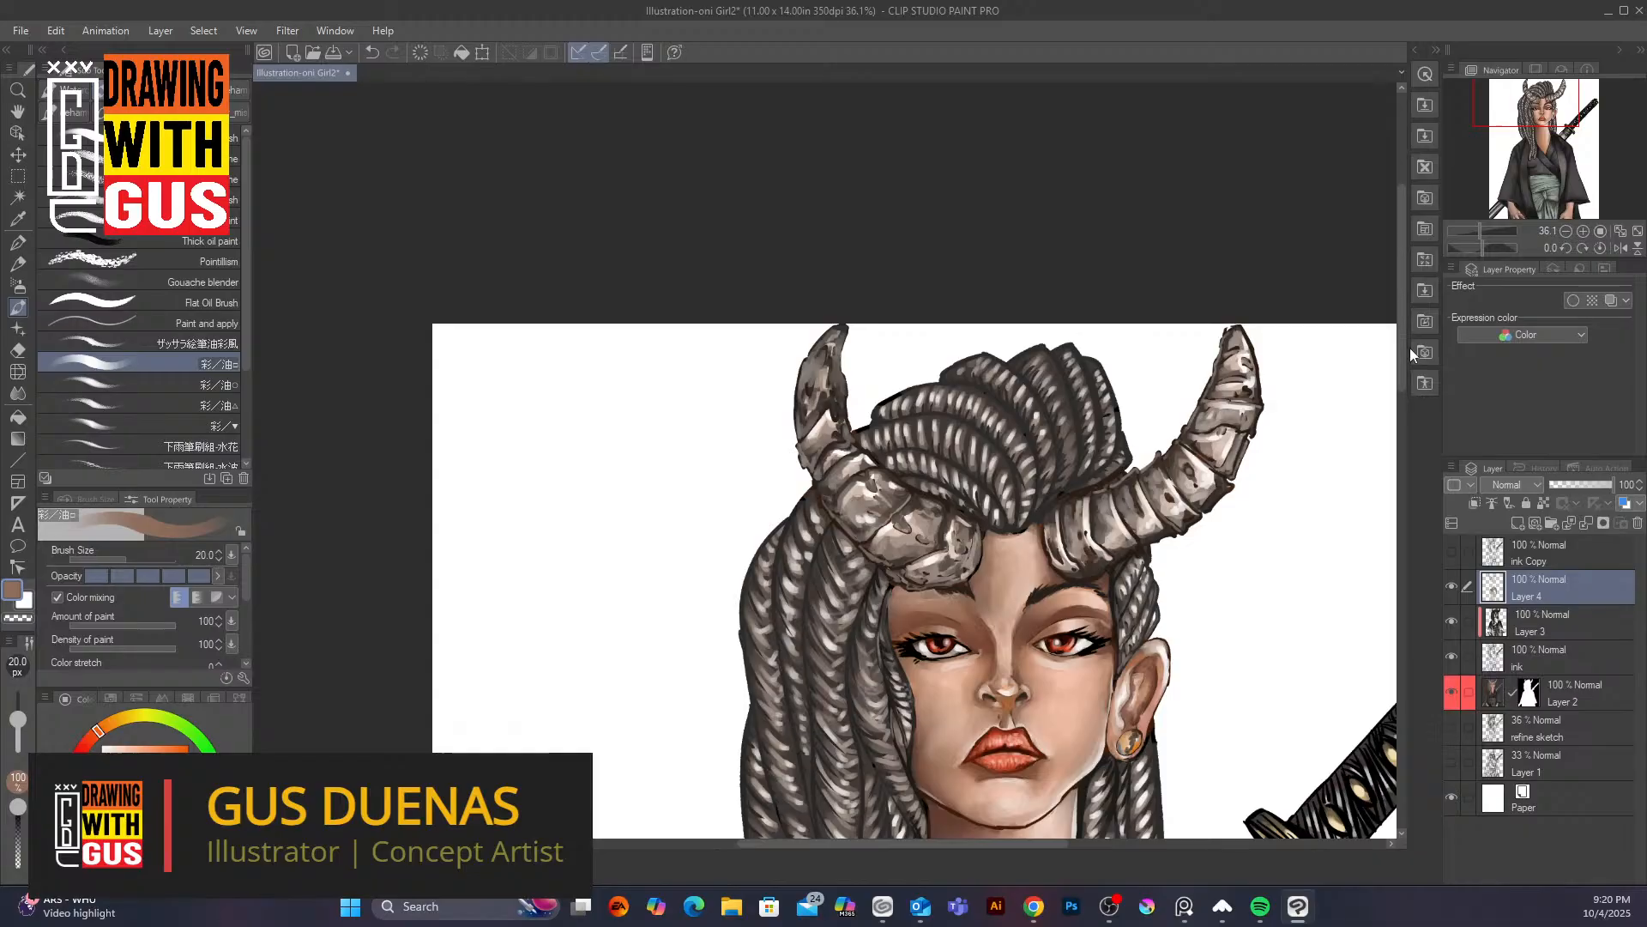
pyautogui.moveTo(1402, 383); pyautogui.dragTo(1388, 453)
pyautogui.hotkey('ctrl', 's')
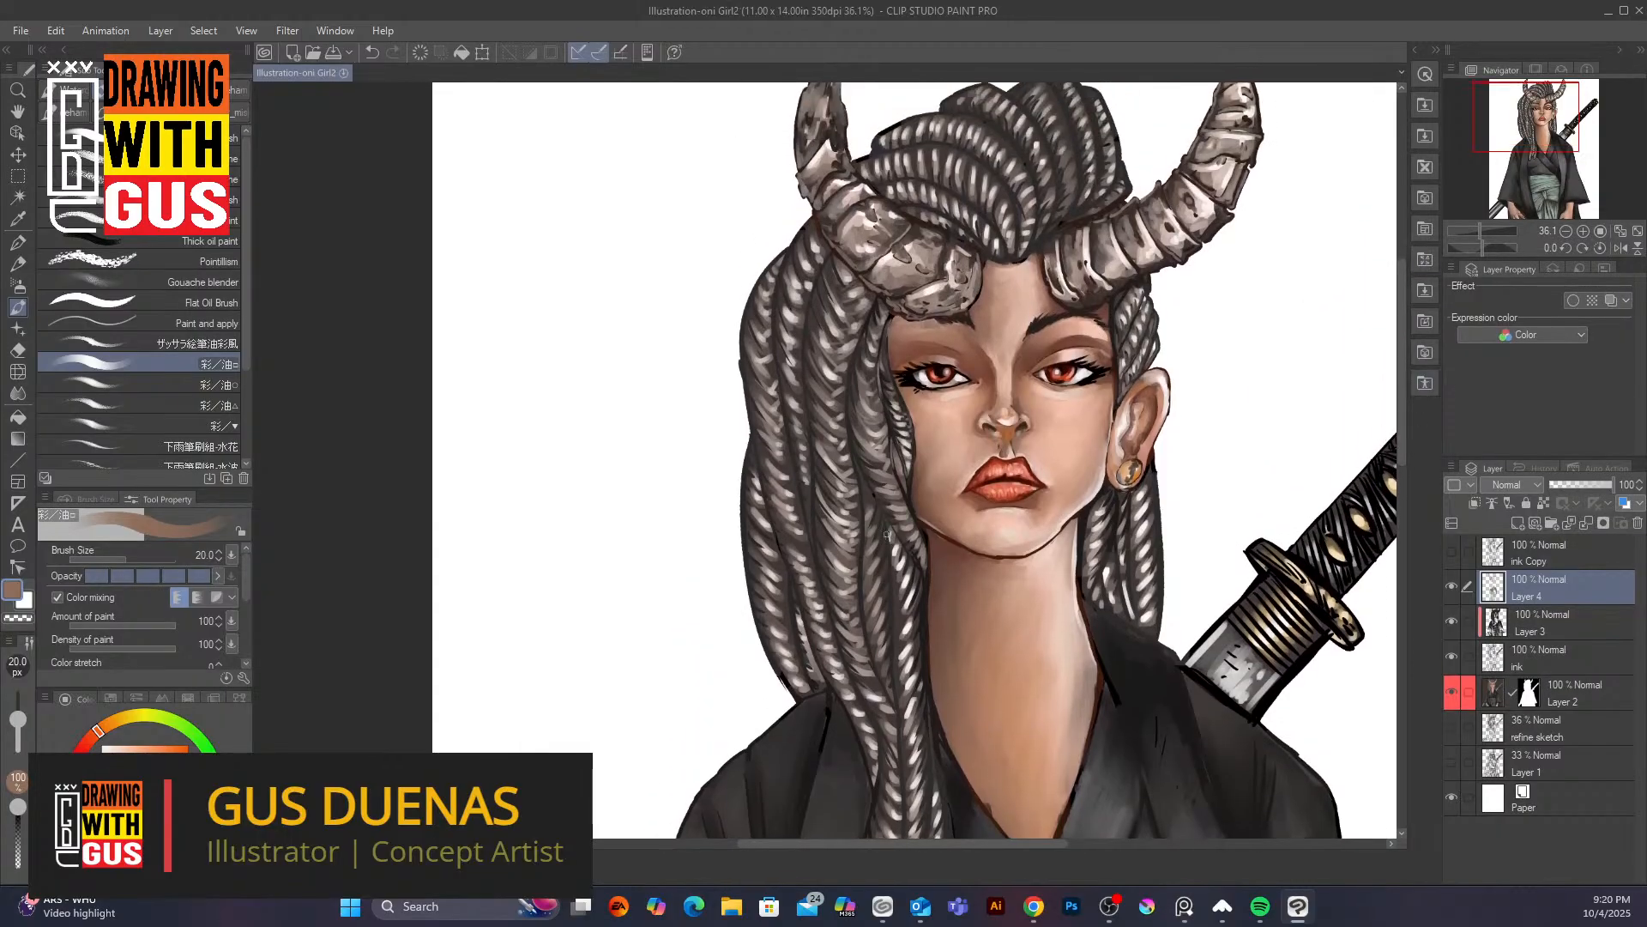
# Block in a shadow on the neck beneath the jaw with a sampled brown made darker, at brush size 50
pyautogui.moveTo(1402, 441); pyautogui.dragTo(1401, 461)
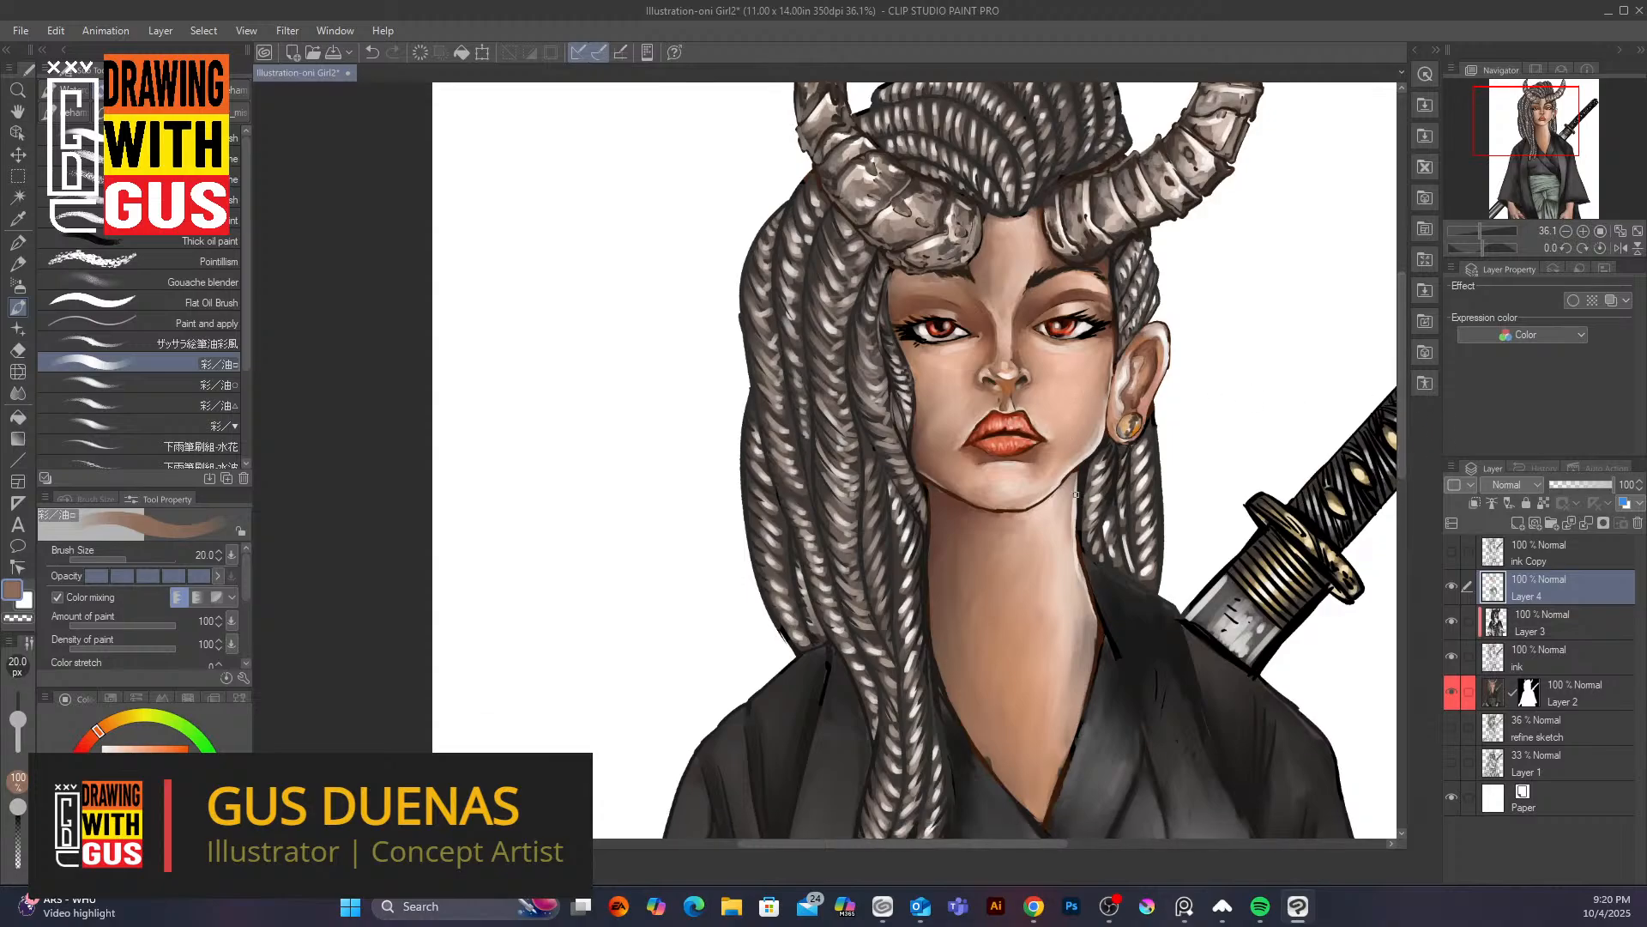
pyautogui.scroll(3, 1089, 504)
pyautogui.scroll(1, 1089, 504)
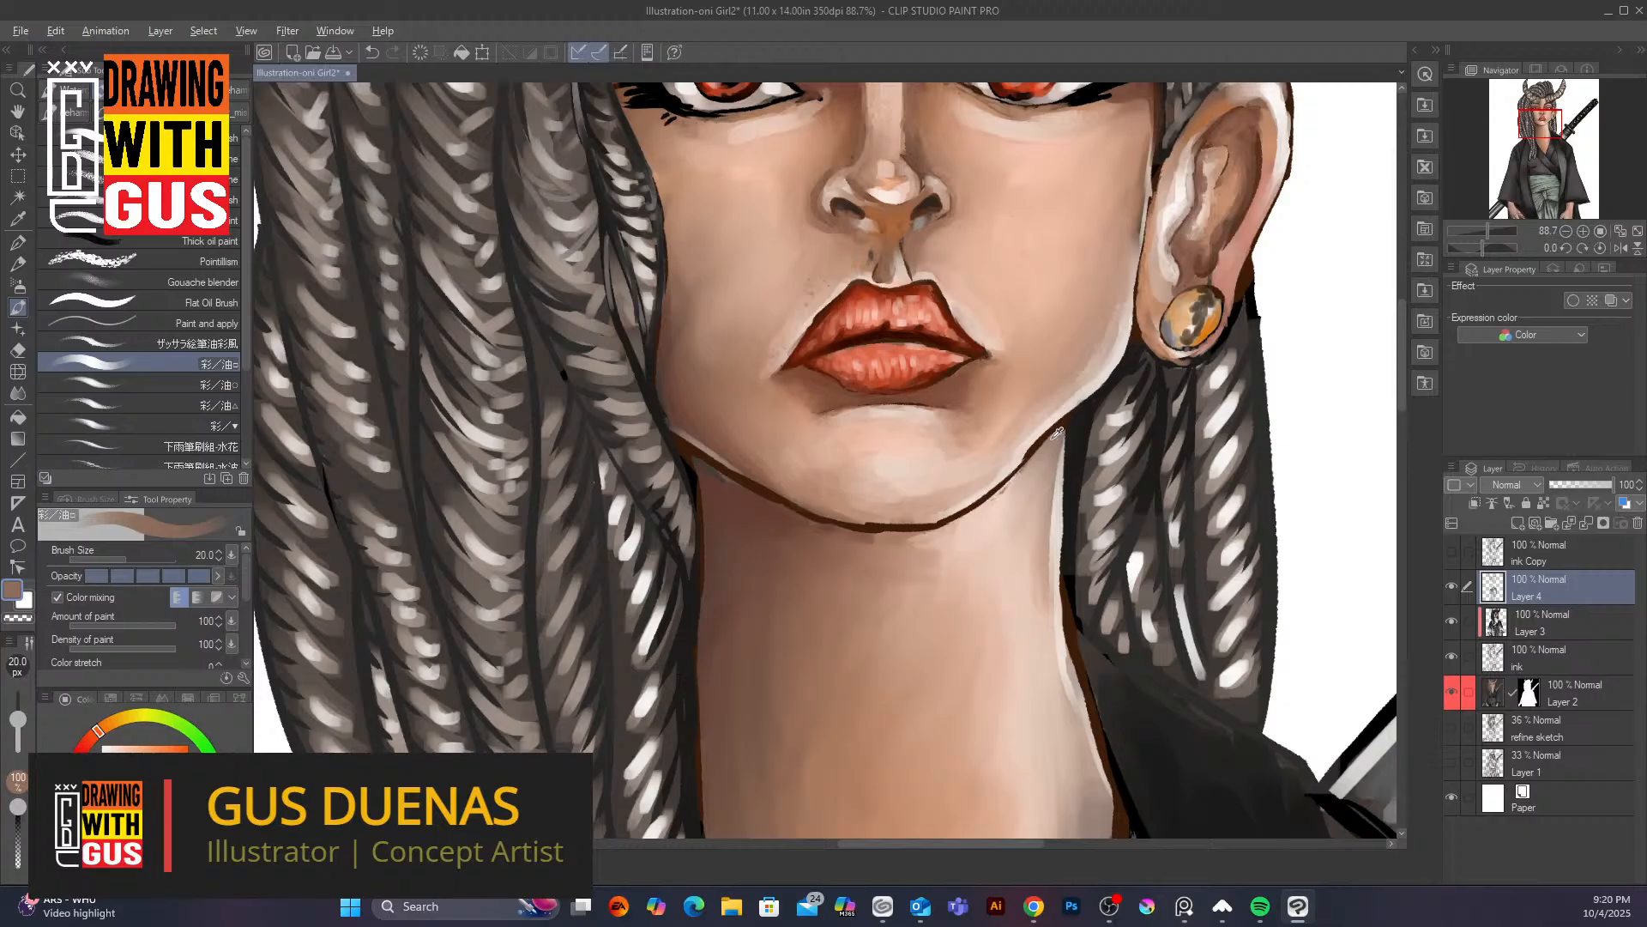
pyautogui.press('alt')
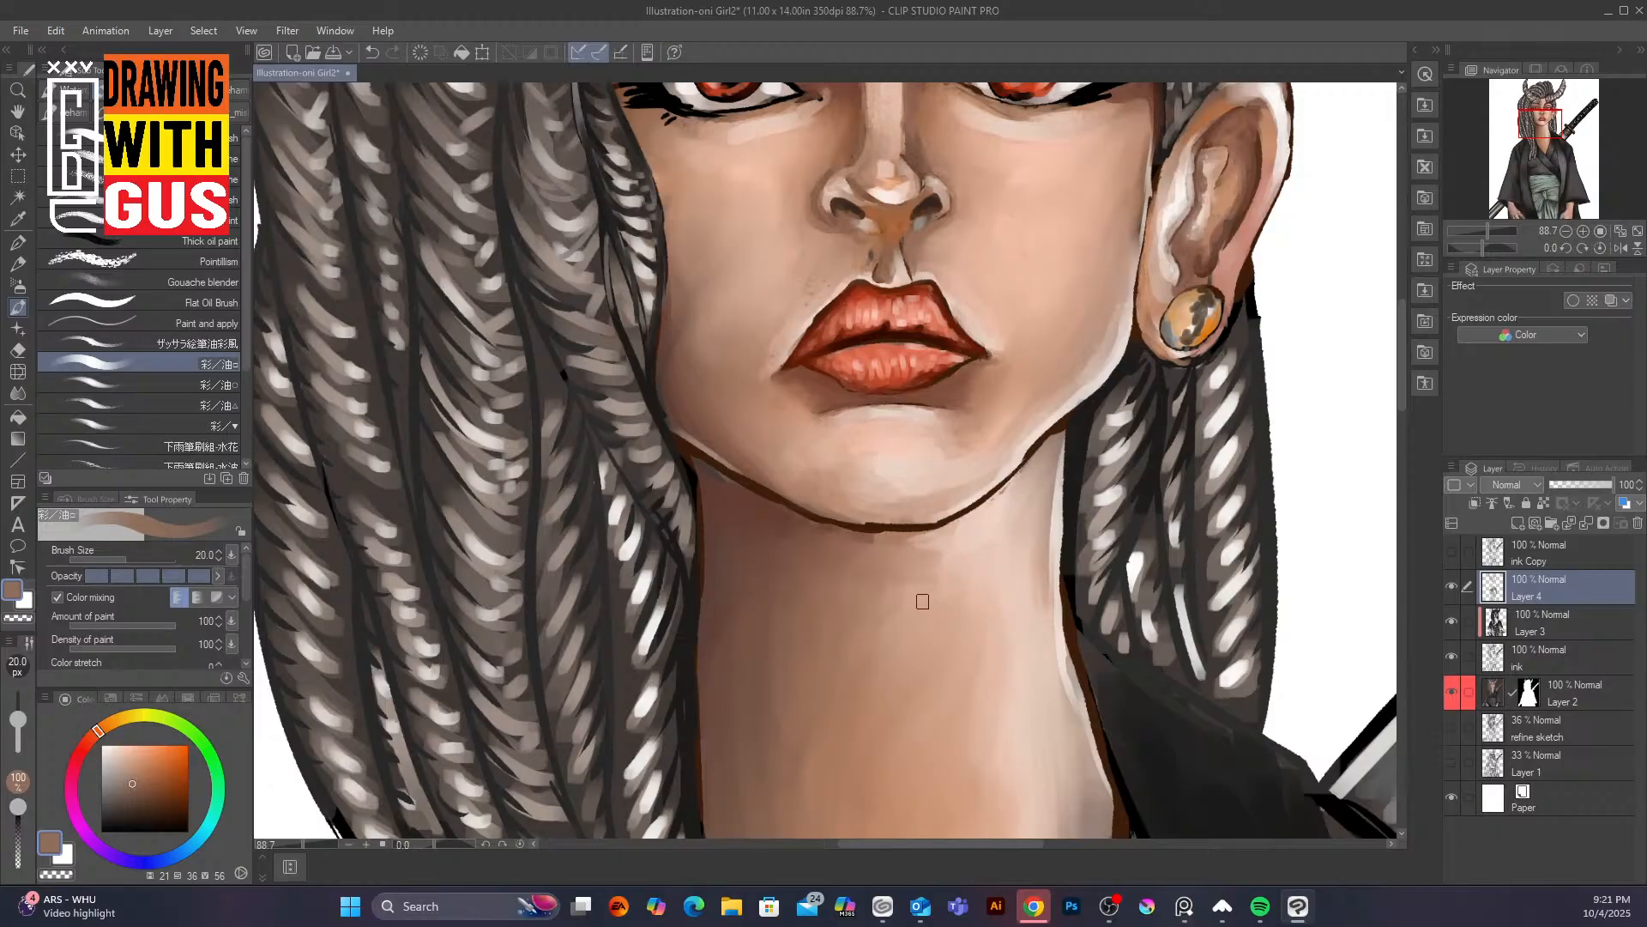
pyautogui.keyDown('alt'); pyautogui.click(734, 529); pyautogui.keyUp('alt')
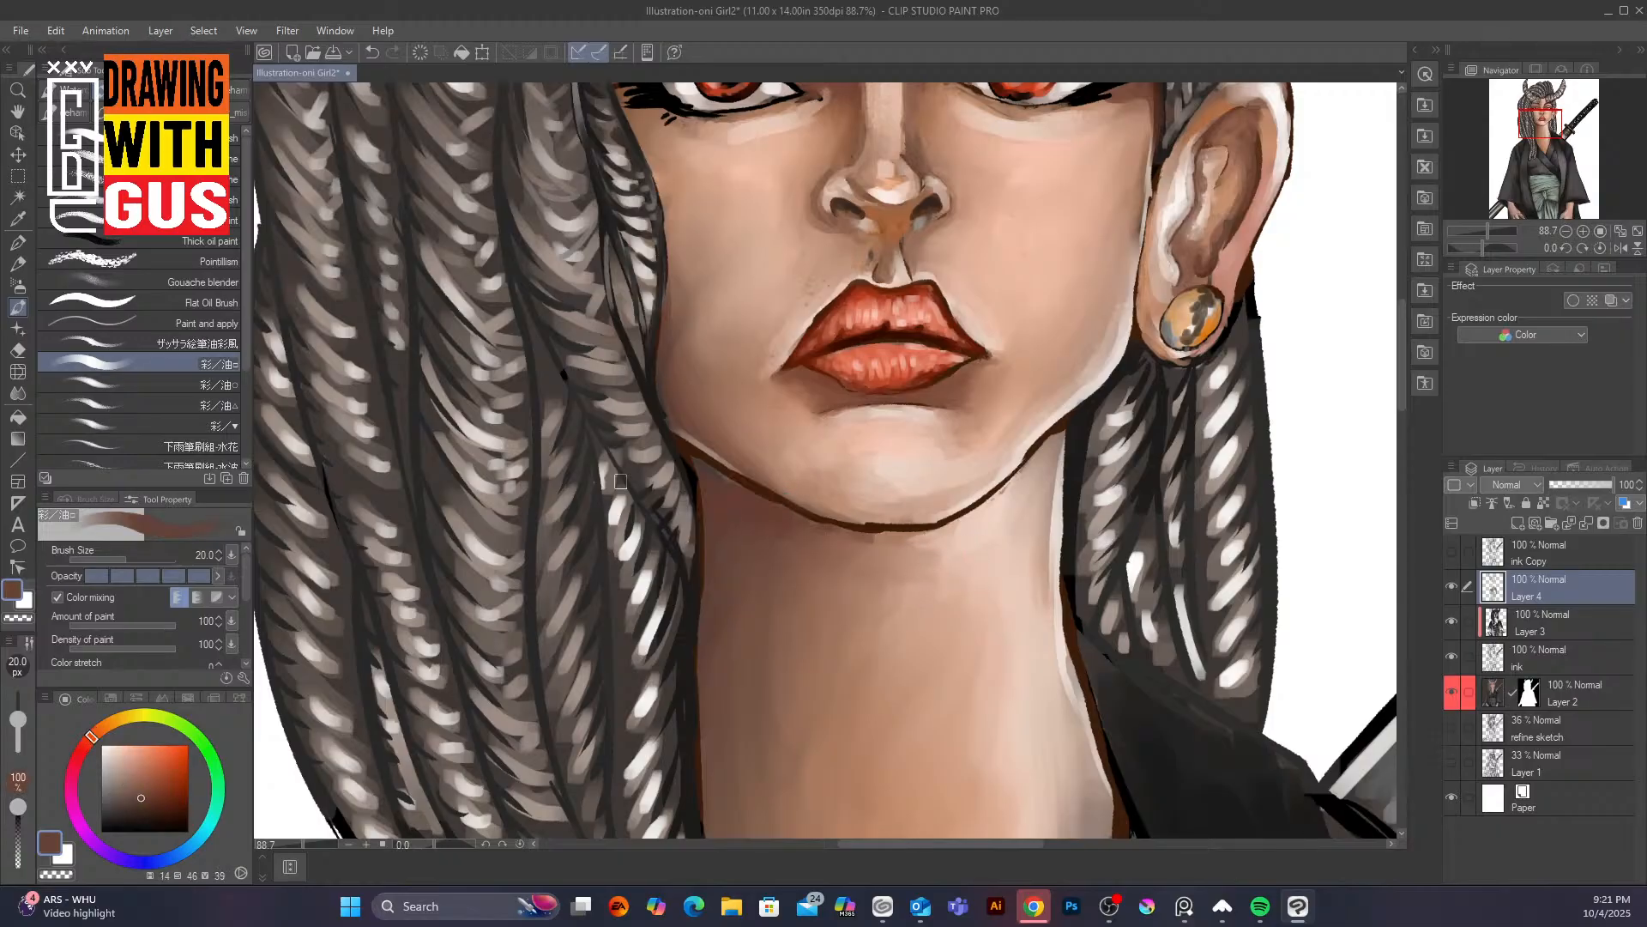
pyautogui.click(148, 803)
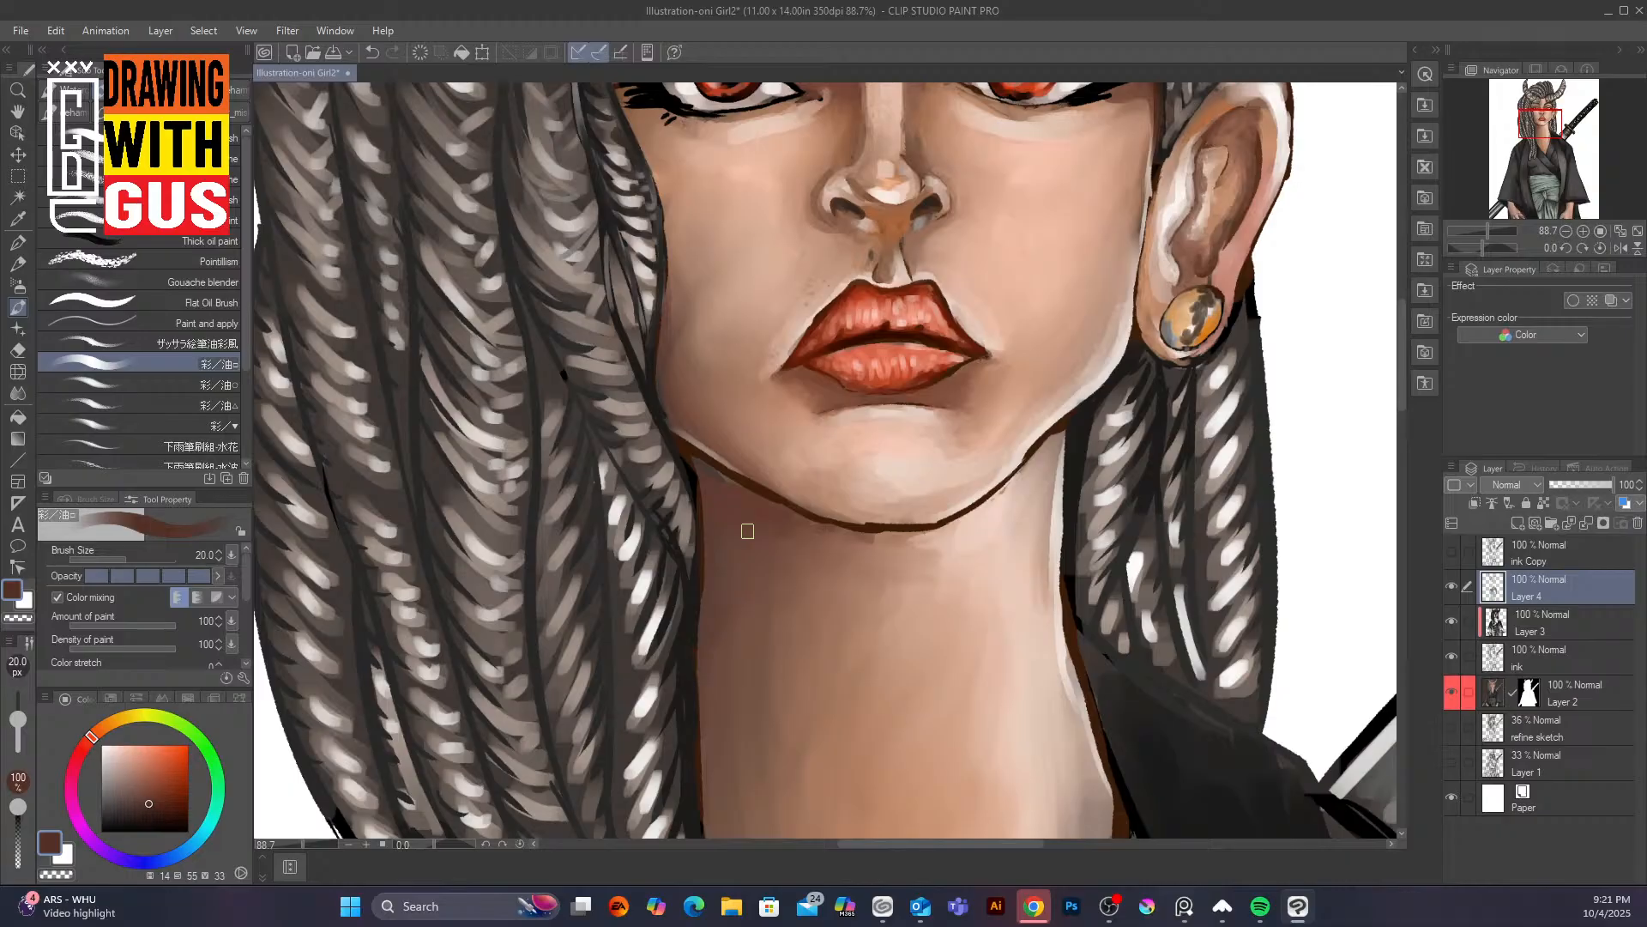
pyautogui.press(']')
pyautogui.press(']')
pyautogui.press(']')
pyautogui.press(']')
pyautogui.moveTo(709, 481)
pyautogui.mouseDown()
pyautogui.moveTo(709, 571)
pyautogui.moveTo(723, 517)
pyautogui.moveTo(702, 465)
pyautogui.moveTo(819, 537)
pyautogui.moveTo(780, 517)
pyautogui.moveTo(904, 543)
pyautogui.moveTo(788, 567)
pyautogui.moveTo(768, 589)
pyautogui.moveTo(778, 550)
pyautogui.moveTo(749, 526)
pyautogui.moveTo(738, 598)
pyautogui.moveTo(827, 573)
pyautogui.moveTo(740, 642)
pyautogui.moveTo(708, 645)
pyautogui.moveTo(711, 725)
pyautogui.moveTo(747, 643)
pyautogui.moveTo(862, 570)
pyautogui.moveTo(762, 668)
pyautogui.moveTo(721, 760)
pyautogui.moveTo(762, 603)
pyautogui.mouseUp()
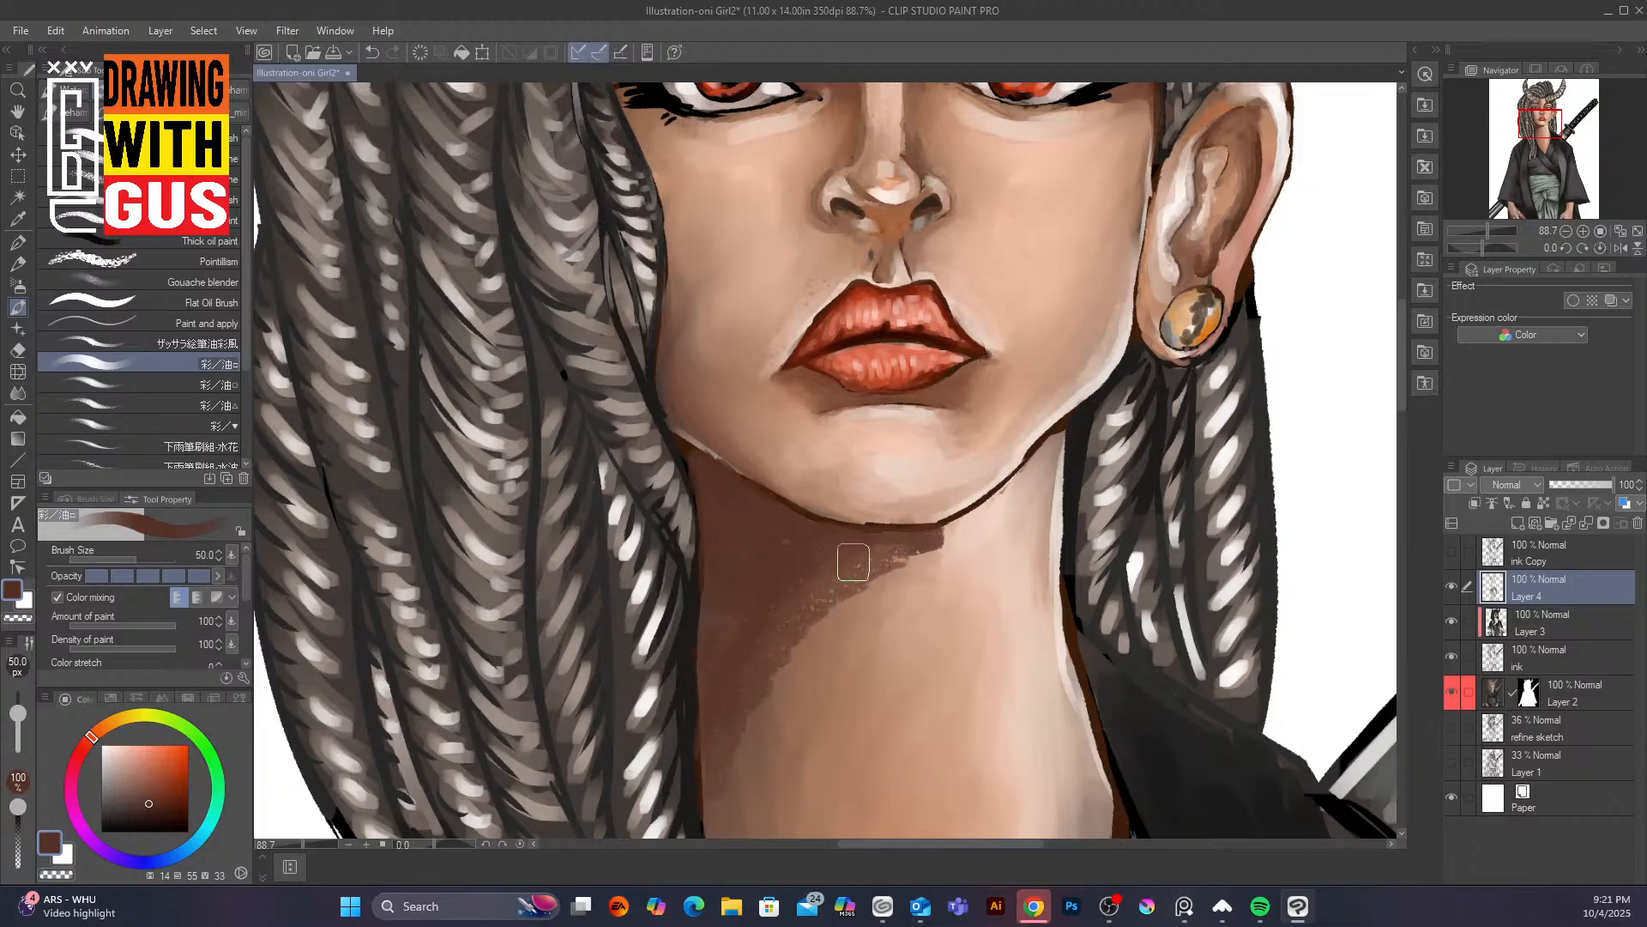
pyautogui.moveTo(865, 549); pyautogui.dragTo(911, 544)
# Refine the neck shadow's lower edge, from the chin down to the braids, at brush size 12
pyautogui.press('[')
pyautogui.press('[')
pyautogui.press('[')
pyautogui.press('[')
pyautogui.press('[')
pyautogui.press('[')
pyautogui.press('[')
pyautogui.press('[')
pyautogui.press('[')
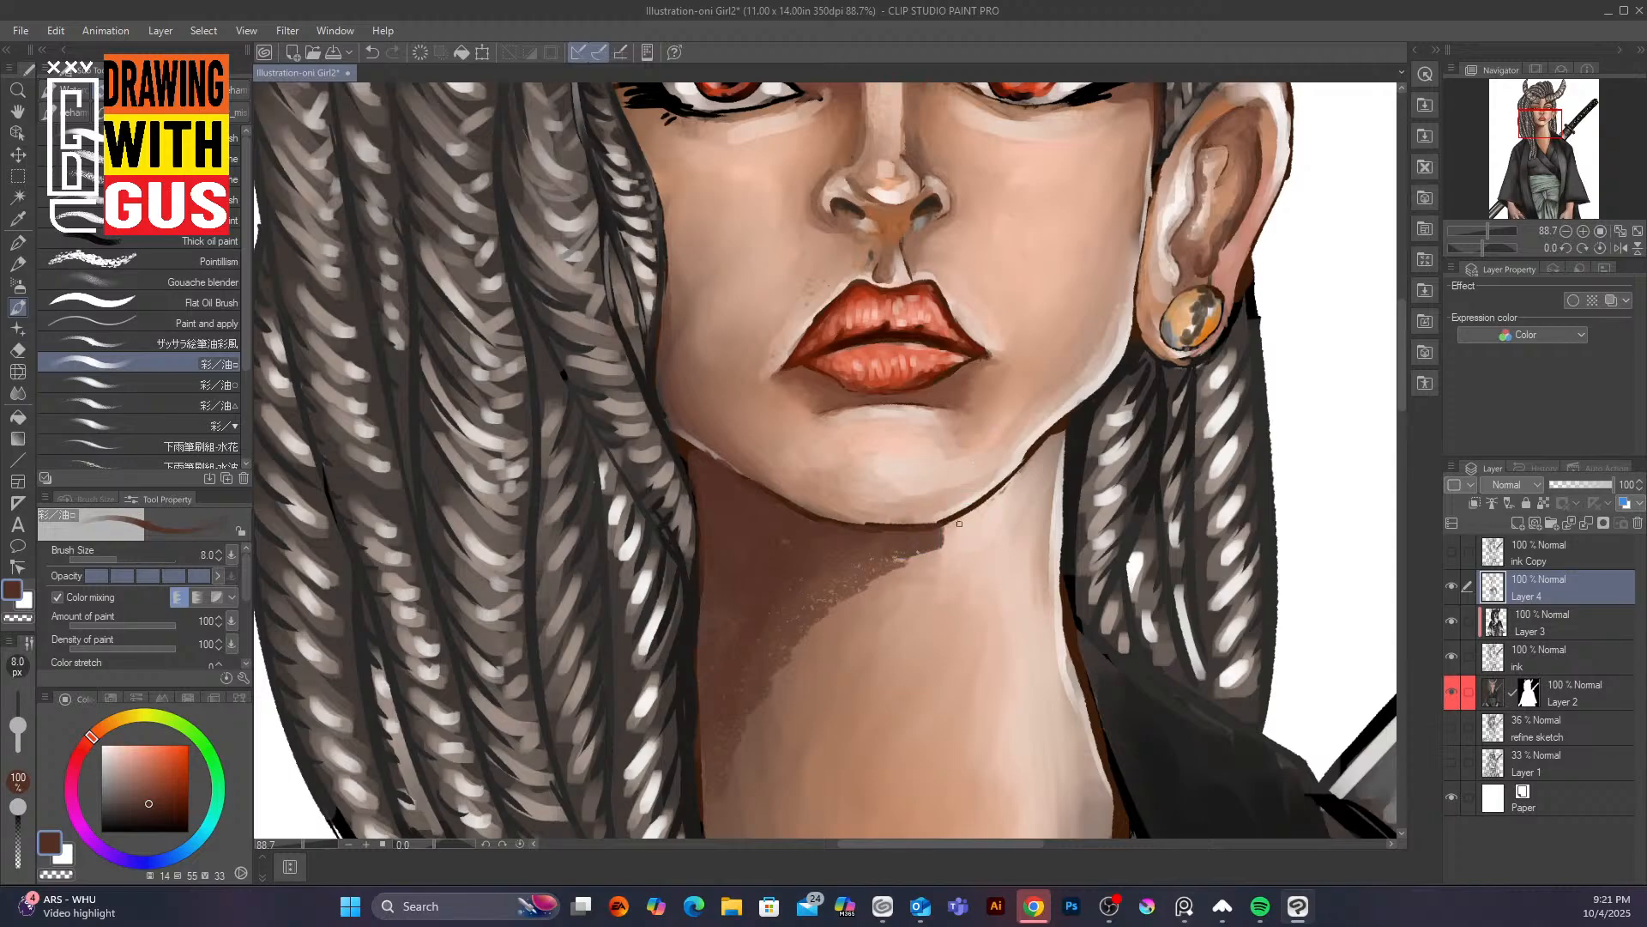
pyautogui.press(']')
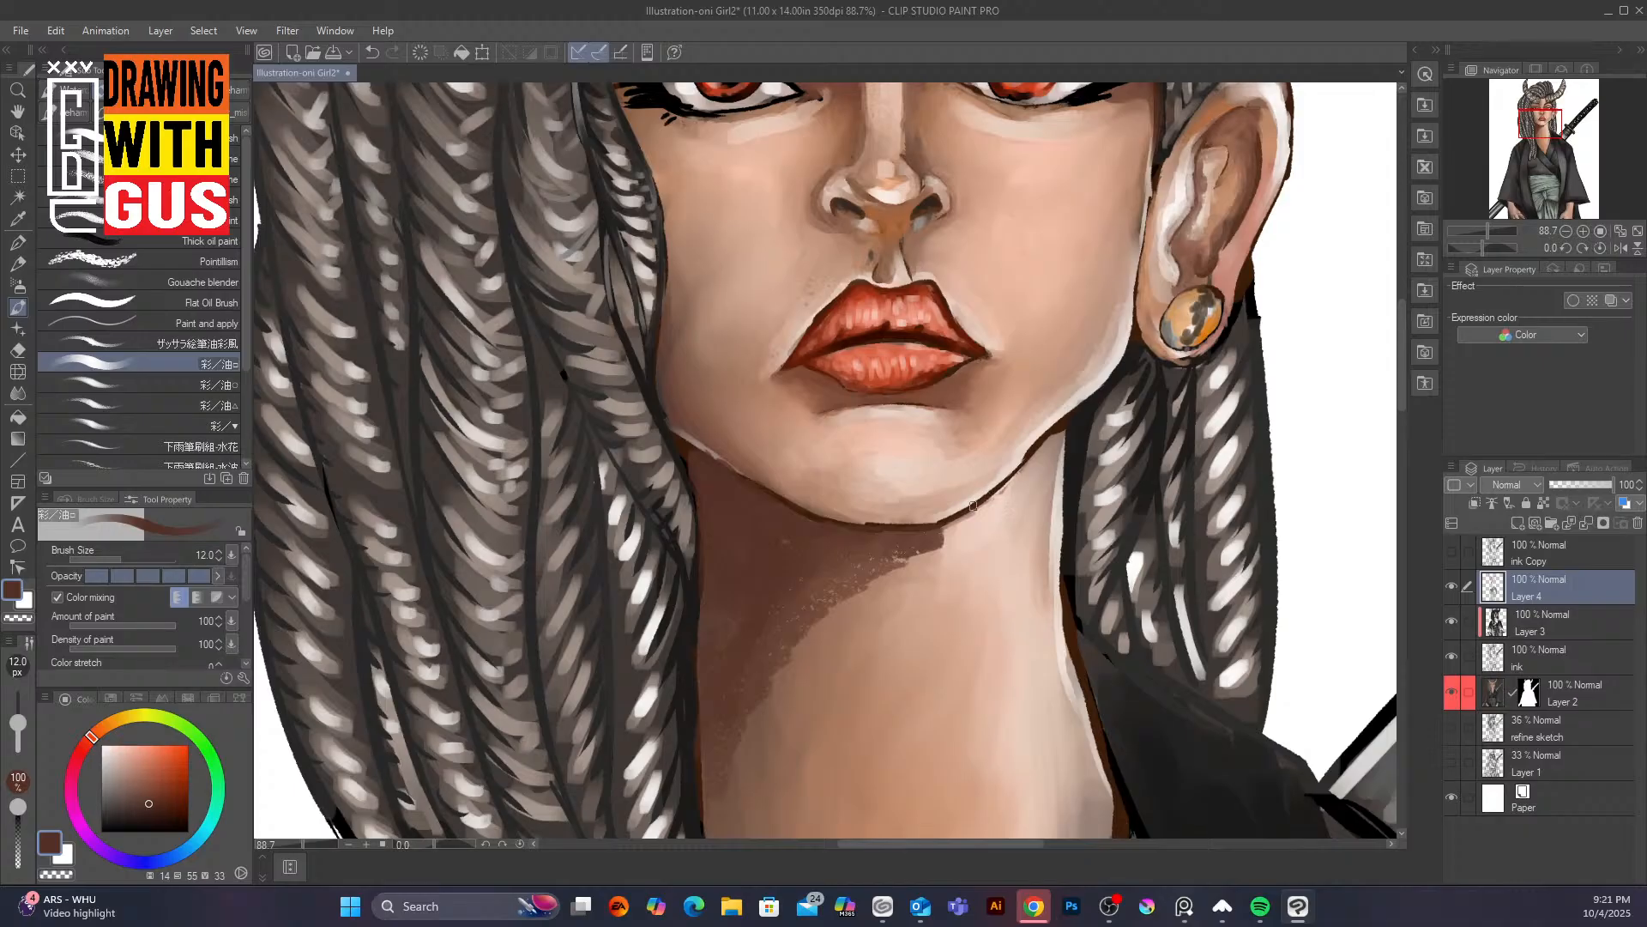
pyautogui.moveTo(983, 504)
pyautogui.mouseDown()
pyautogui.moveTo(795, 630)
pyautogui.moveTo(768, 683)
pyautogui.mouseUp()
pyautogui.moveTo(837, 610); pyautogui.dragTo(719, 764)
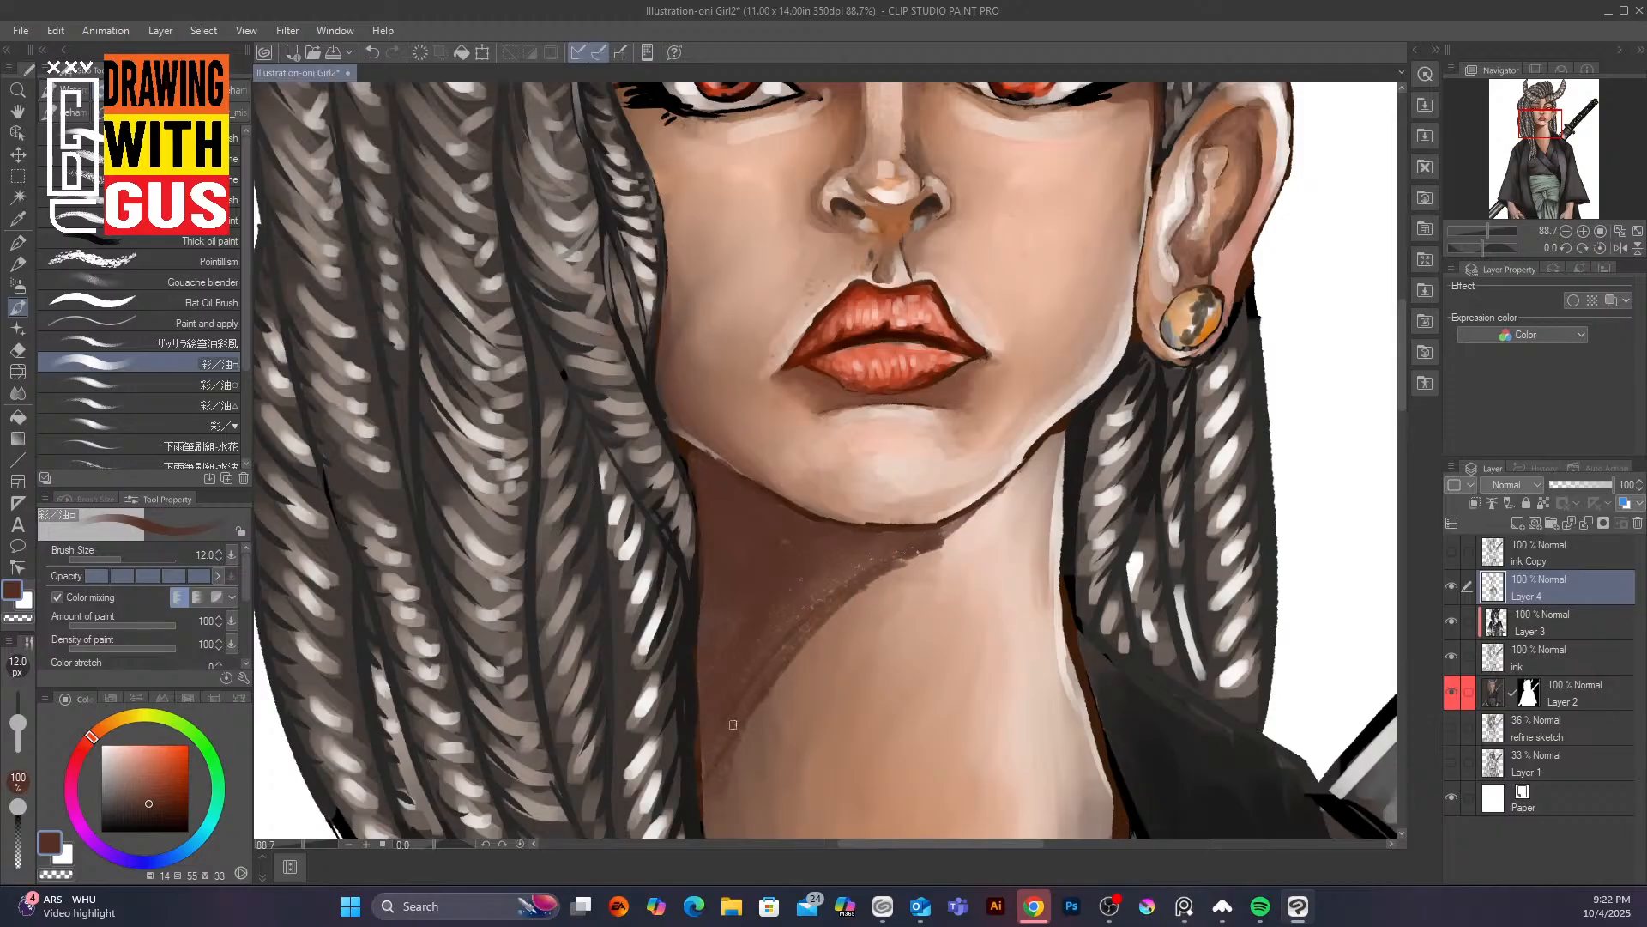
pyautogui.moveTo(759, 705); pyautogui.dragTo(712, 810)
pyautogui.moveTo(731, 737); pyautogui.dragTo(713, 791)
# Blend the neck shadow smoothly into the skin with the Painterly blender at size 60
pyautogui.moveTo(1403, 393)
pyautogui.mouseDown()
pyautogui.moveTo(1398, 467)
pyautogui.moveTo(1401, 408)
pyautogui.moveTo(1397, 422)
pyautogui.mouseUp()
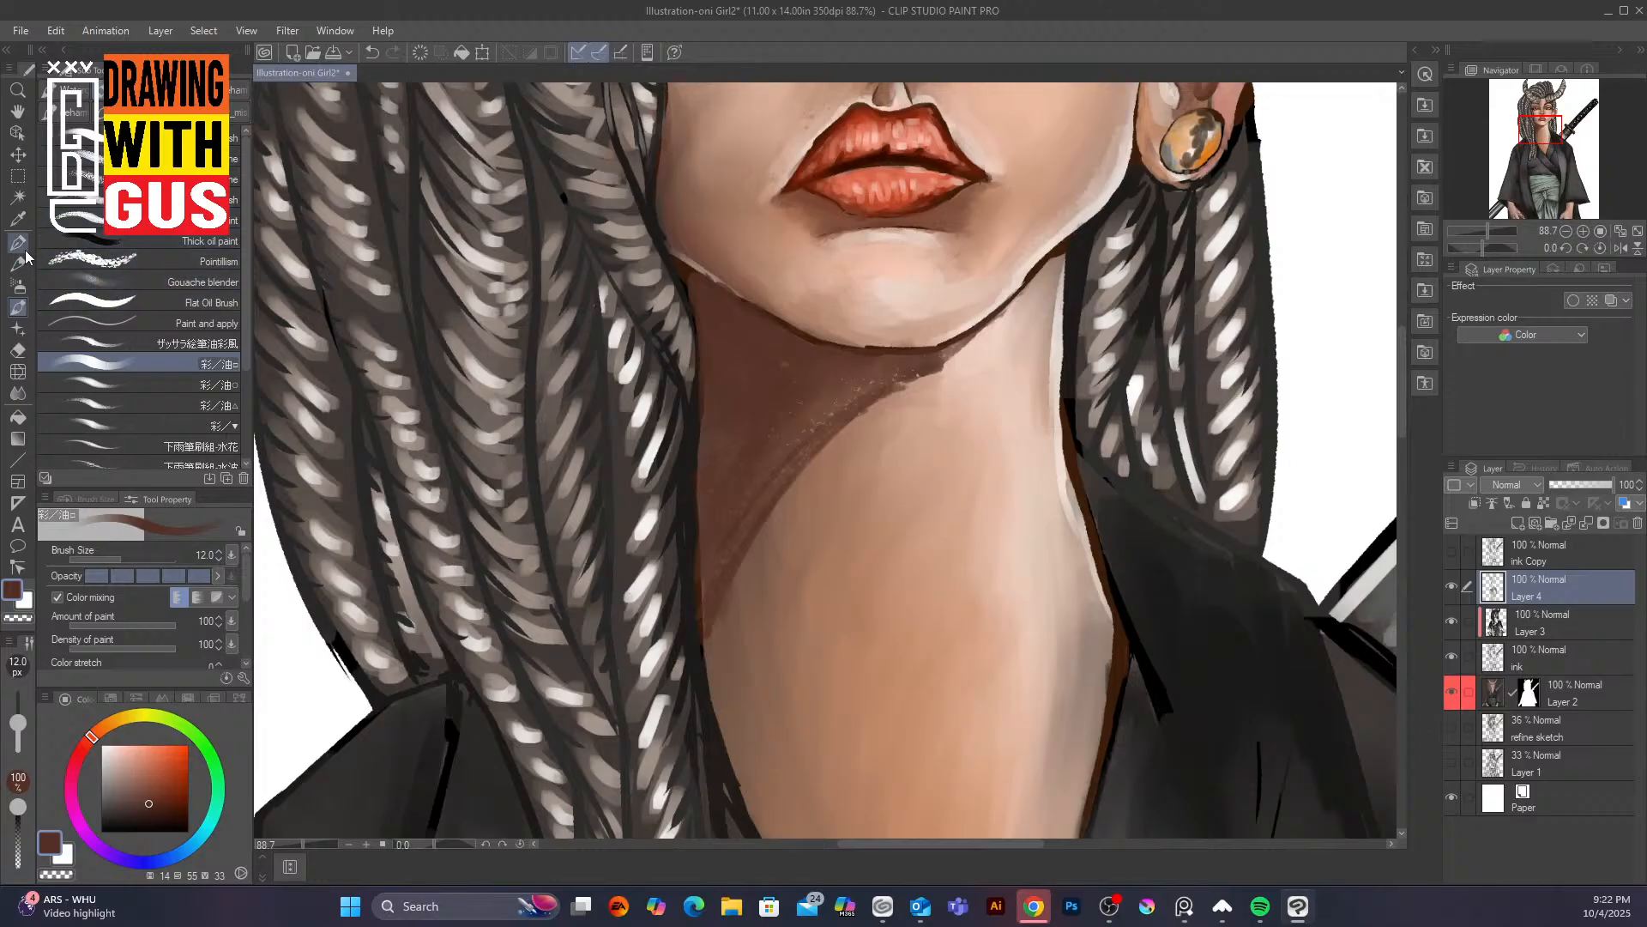
pyautogui.click(19, 393)
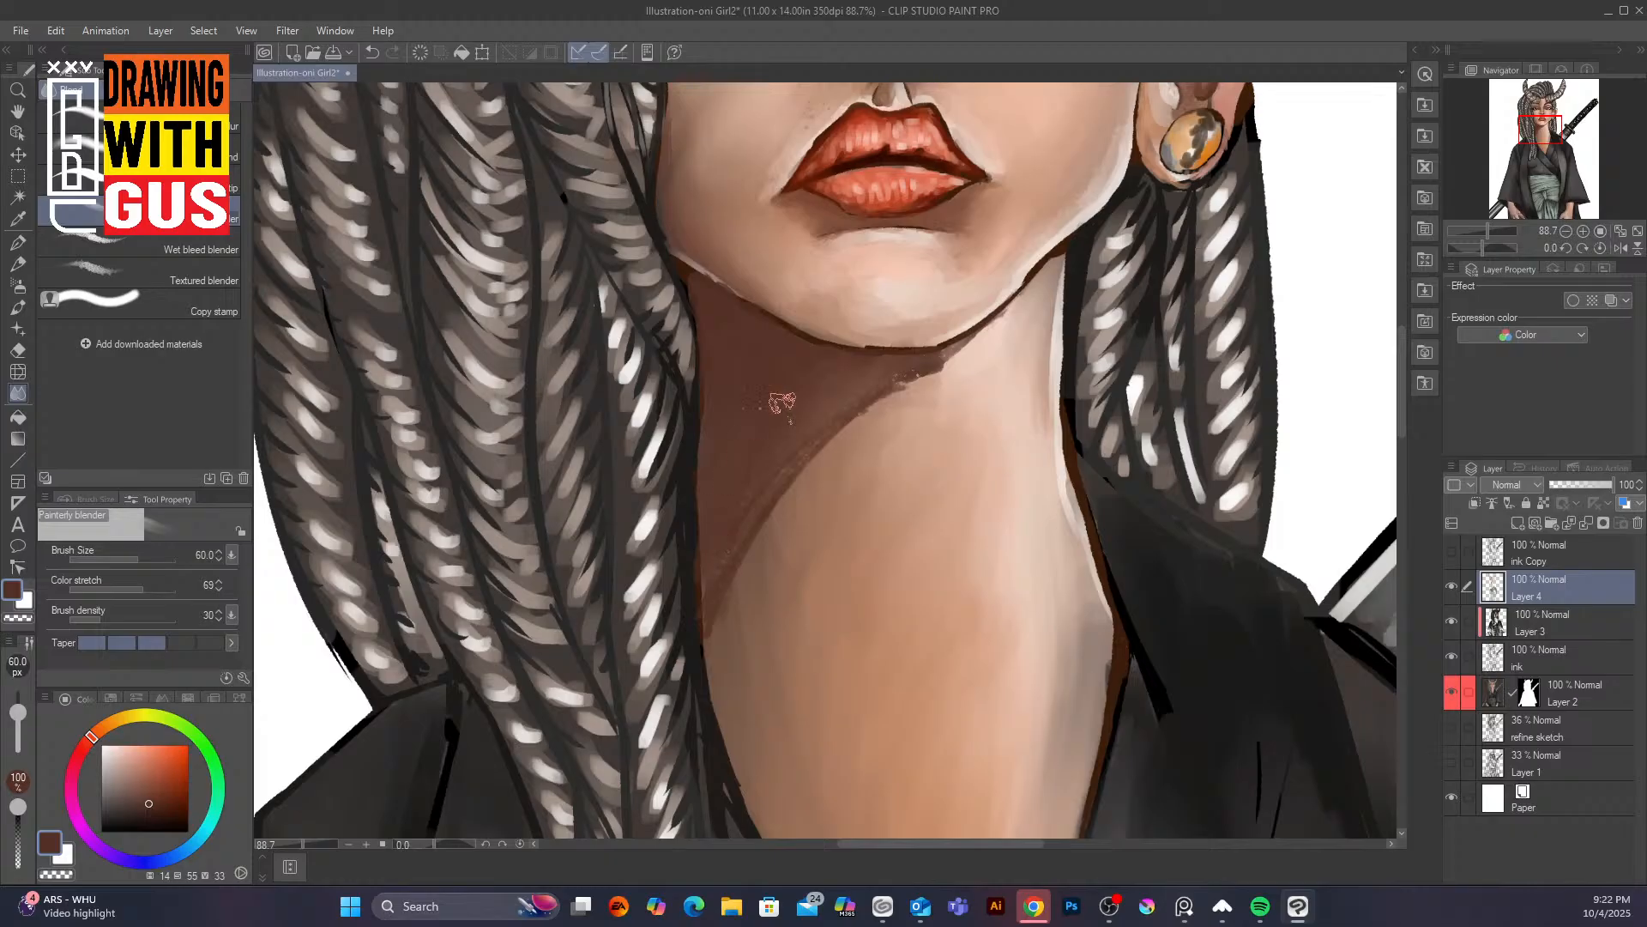
pyautogui.moveTo(875, 378); pyautogui.dragTo(952, 356)
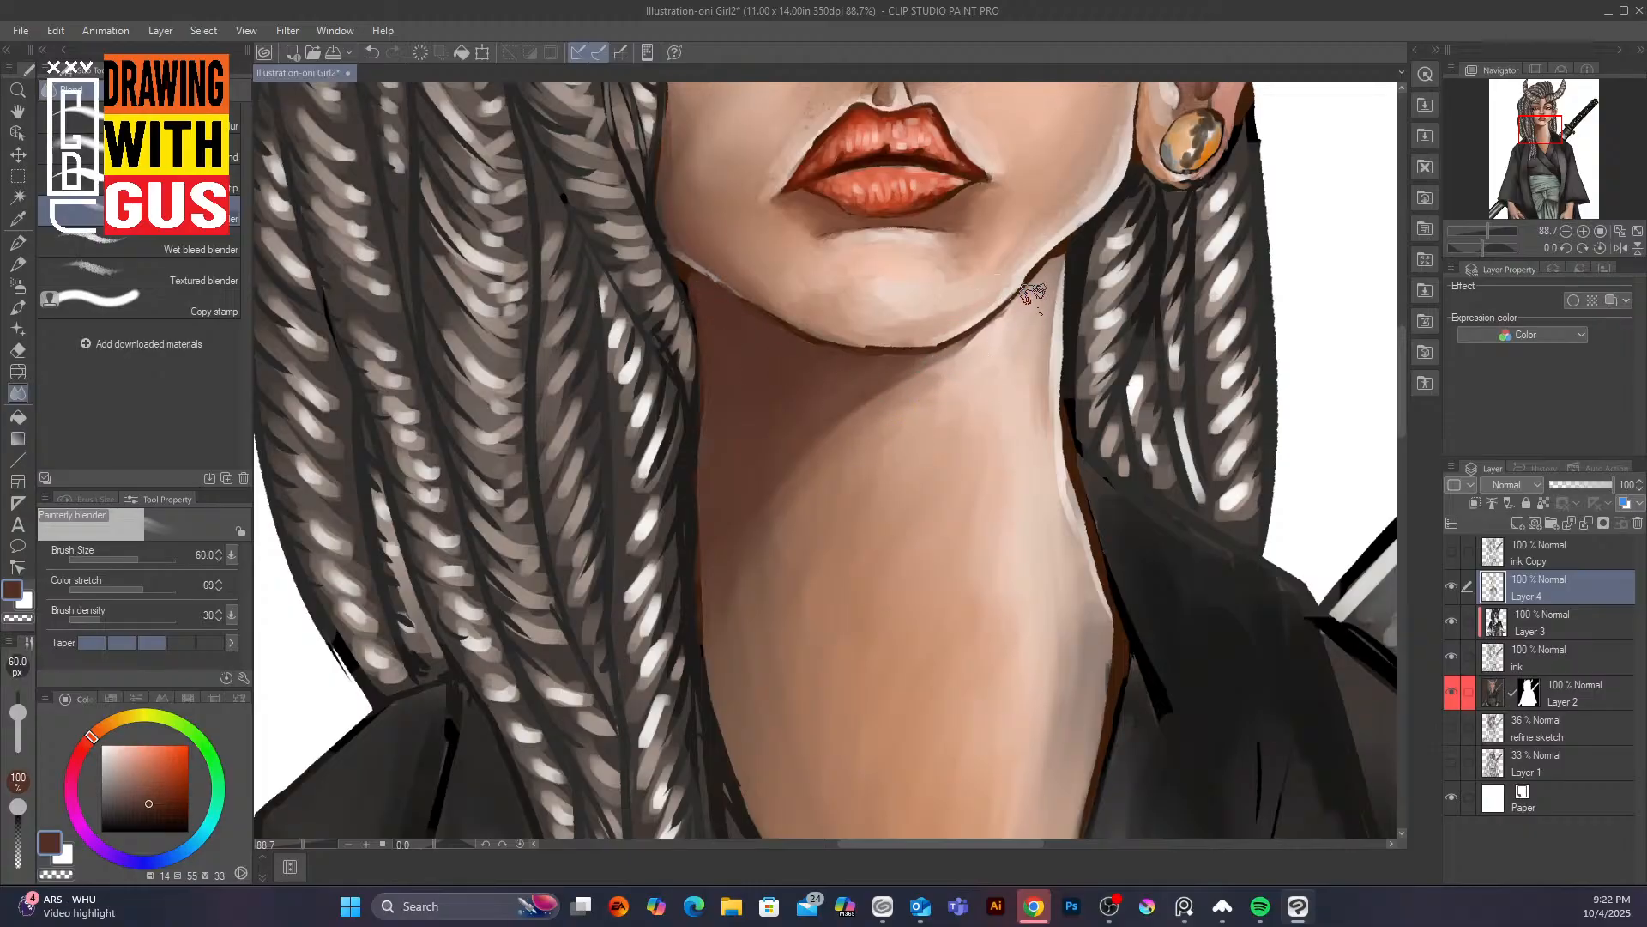
# Thin the ink line along the right jaw by painting over it with sampled light skin tones
pyautogui.click(26, 314)
pyautogui.keyDown('alt'); pyautogui.click(1028, 297); pyautogui.keyUp('alt')
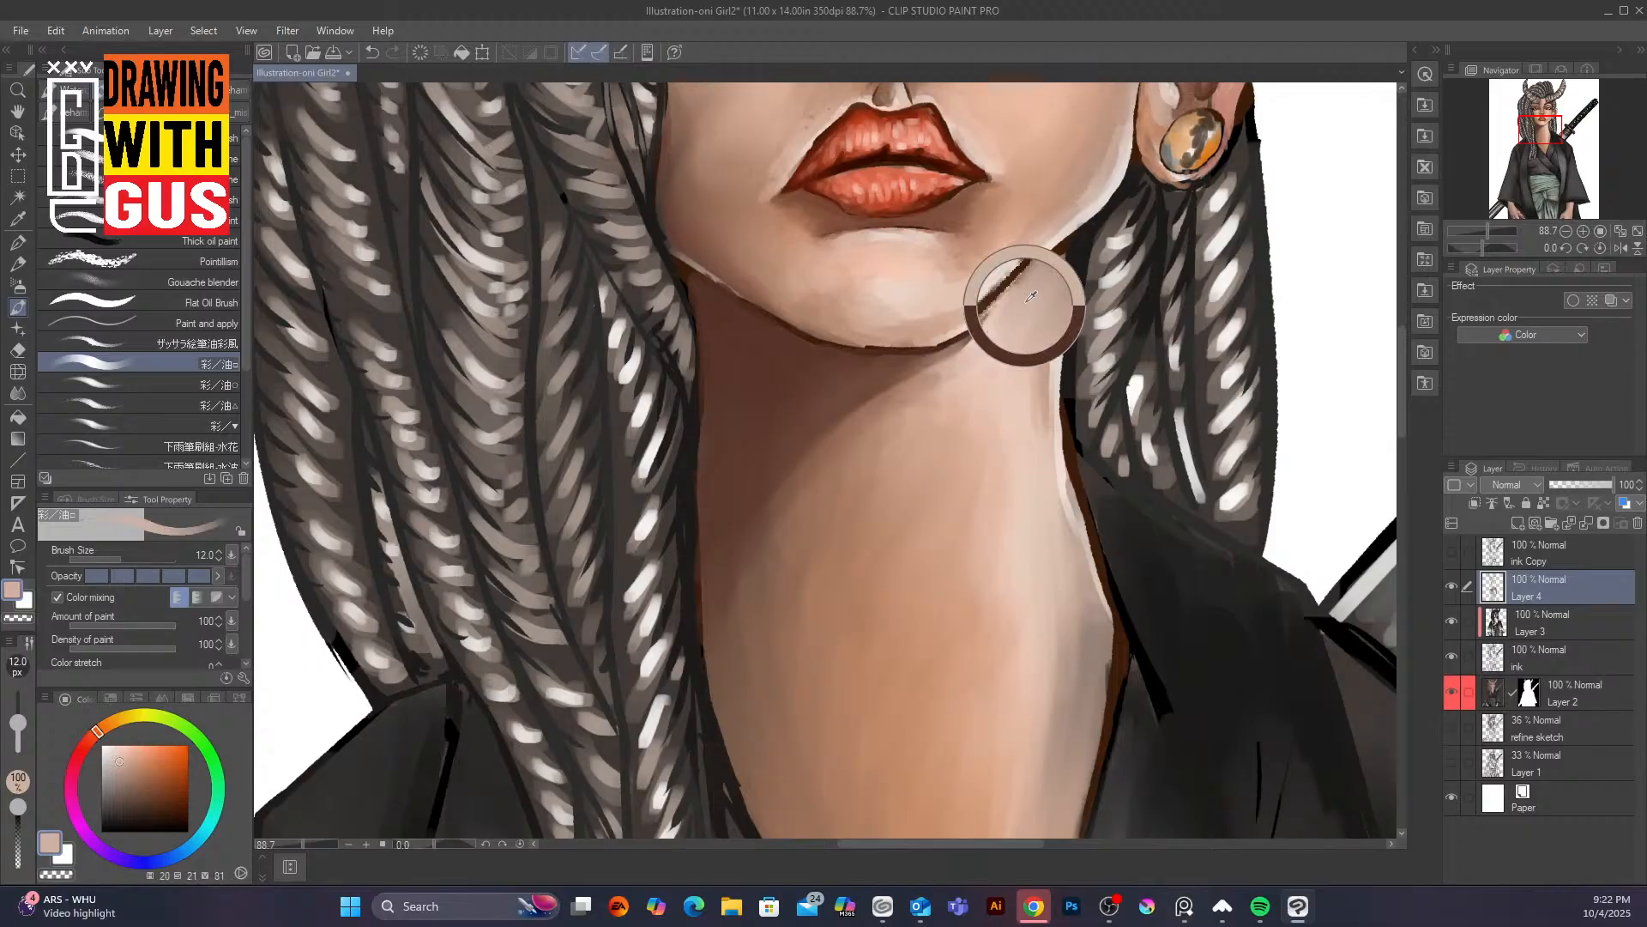
pyautogui.moveTo(1060, 250)
pyautogui.mouseDown()
pyautogui.moveTo(984, 327)
pyautogui.moveTo(1001, 314)
pyautogui.moveTo(994, 338)
pyautogui.moveTo(963, 341)
pyautogui.moveTo(1080, 232)
pyautogui.moveTo(1050, 316)
pyautogui.moveTo(1090, 225)
pyautogui.mouseUp()
pyautogui.keyDown('alt'); pyautogui.click(991, 338); pyautogui.keyUp('alt')
pyautogui.moveTo(1049, 289)
pyautogui.mouseDown()
pyautogui.moveTo(1041, 331)
pyautogui.moveTo(1027, 320)
pyautogui.moveTo(1042, 311)
pyautogui.moveTo(1043, 341)
pyautogui.moveTo(1018, 324)
pyautogui.mouseUp()
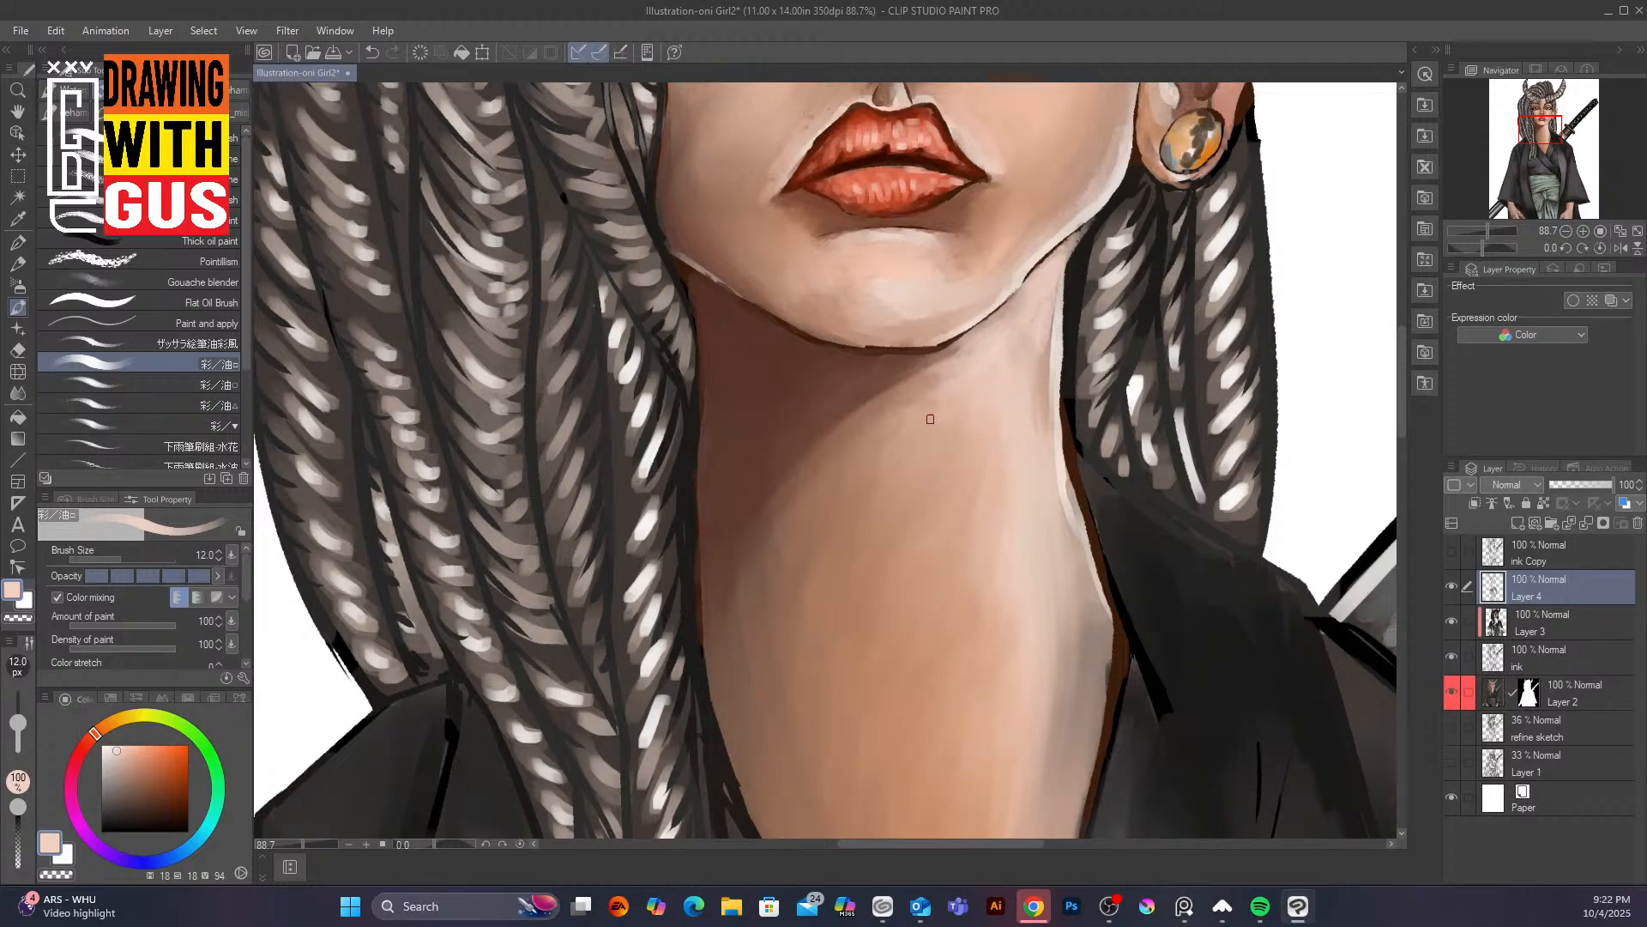
# Deepen the shadows and edges of the braids above the ear with near-black strokes
pyautogui.scroll(-4, 929, 436)
pyautogui.scroll(-5, 1398, 356)
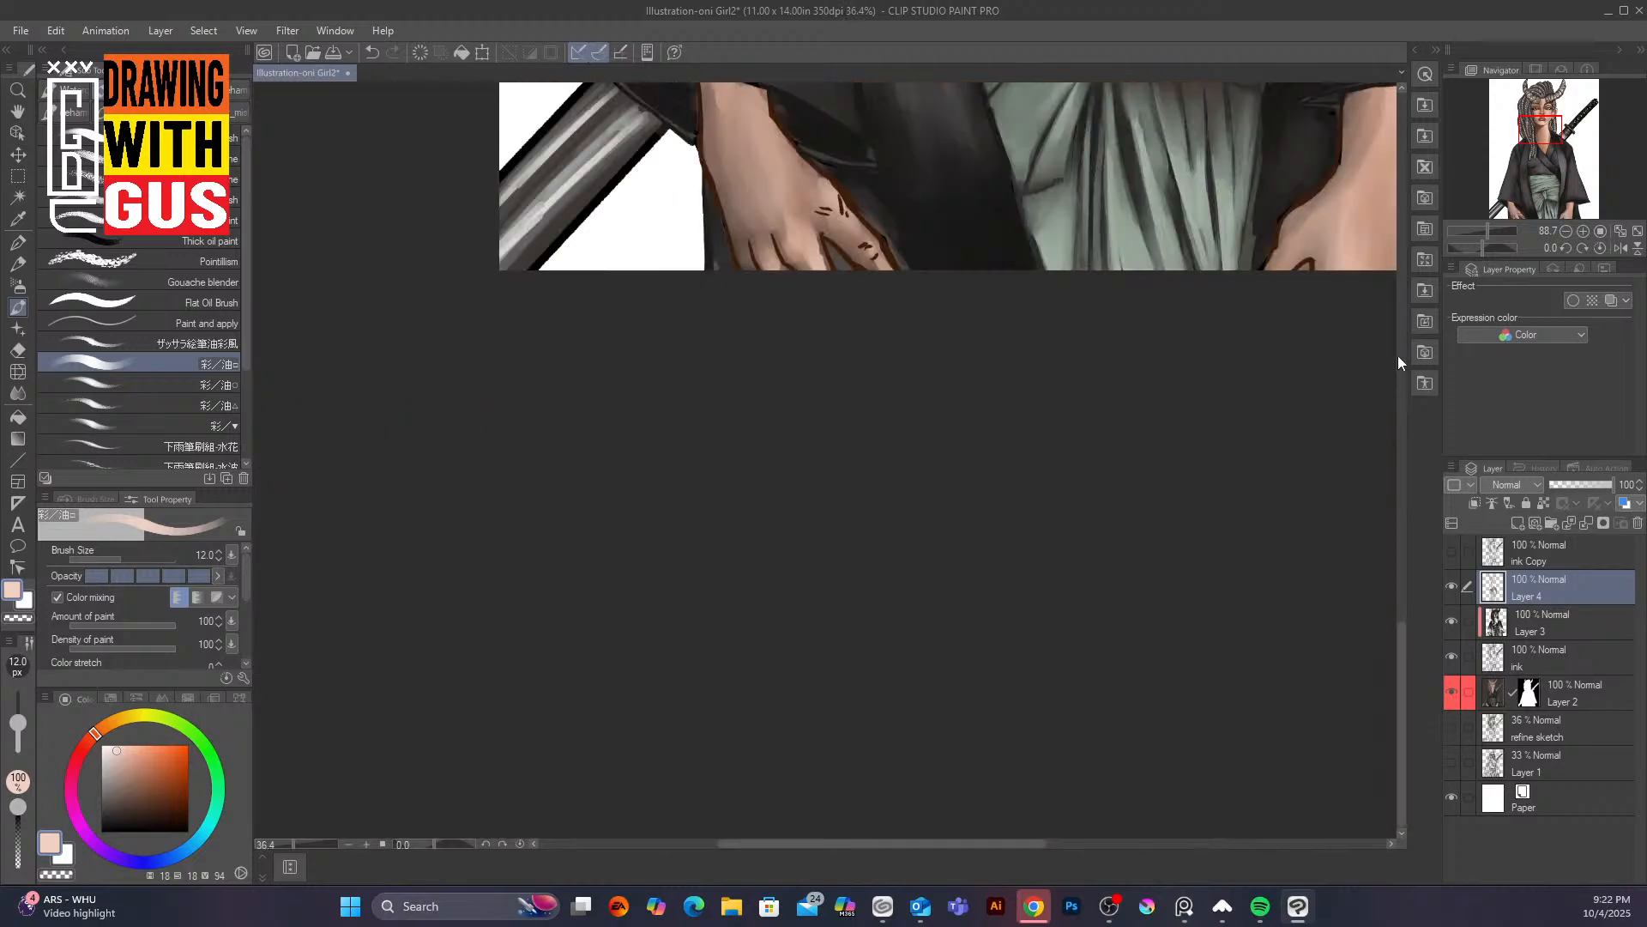
pyautogui.moveTo(1409, 644); pyautogui.dragTo(1406, 300)
pyautogui.scroll(-2, 1242, 498)
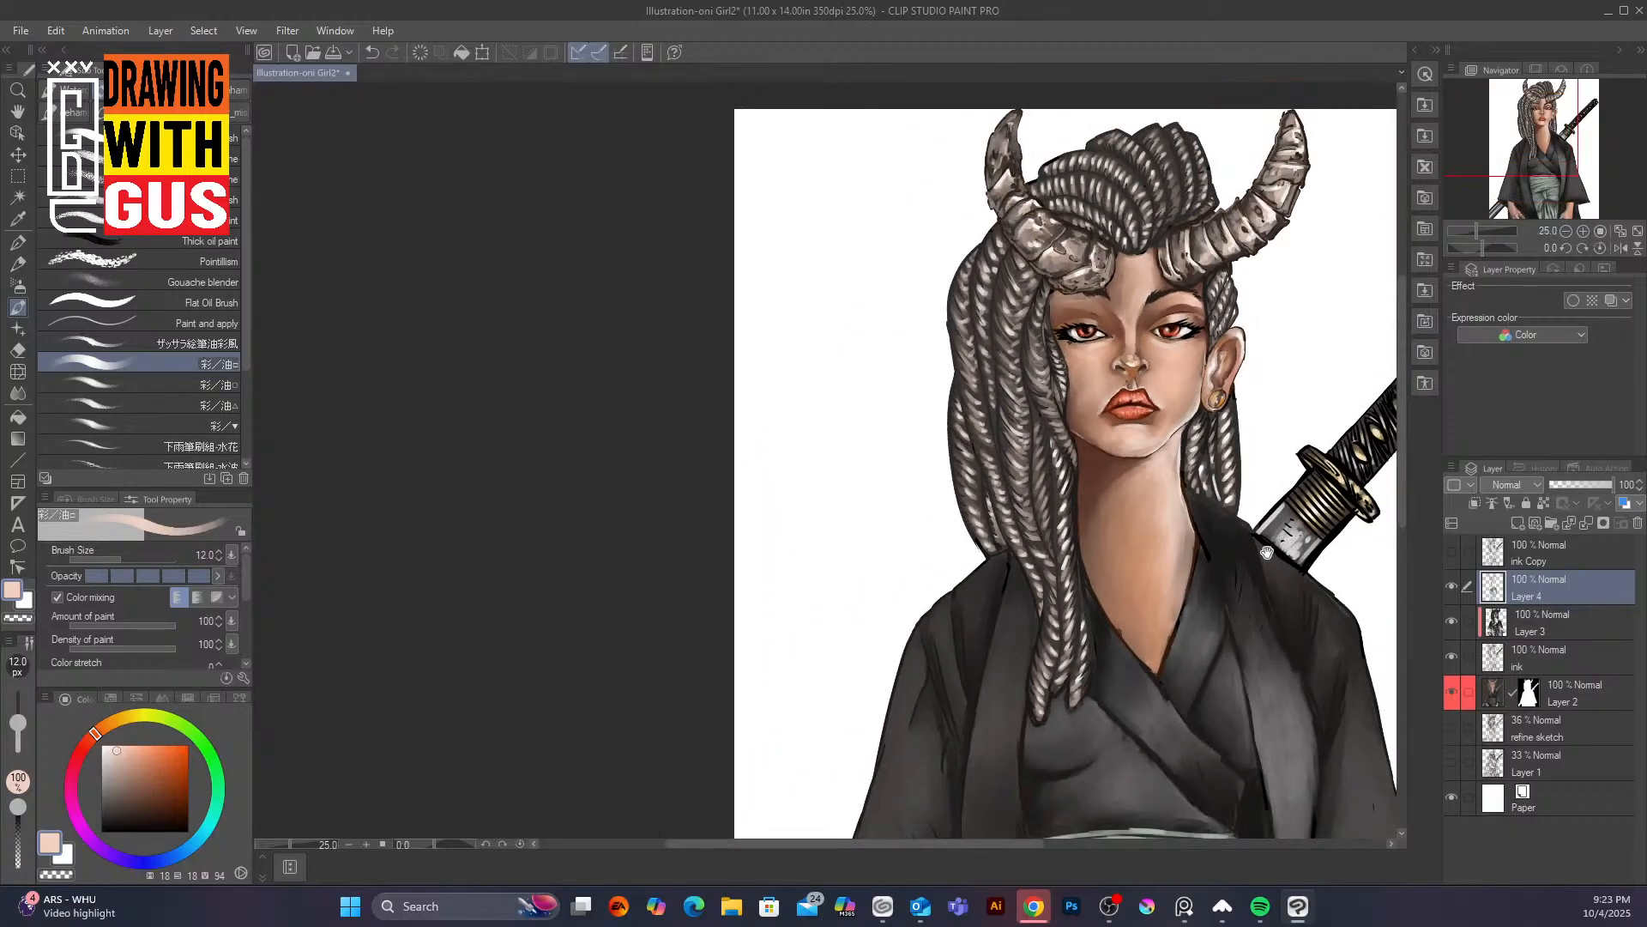
pyautogui.moveTo(1276, 554); pyautogui.dragTo(881, 550)
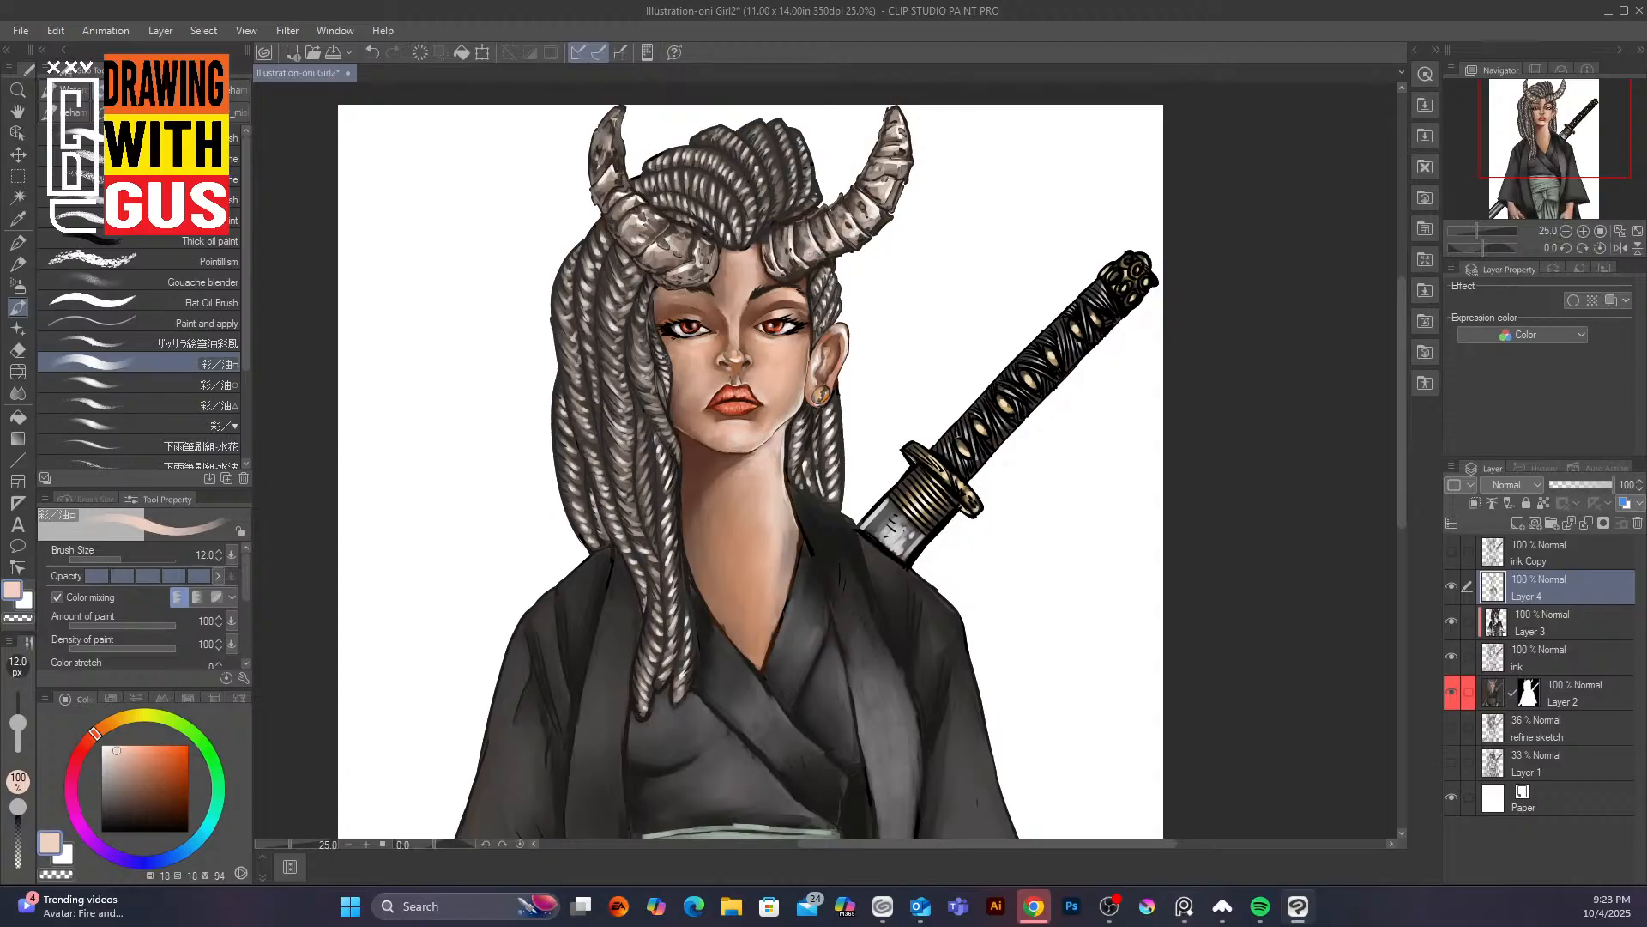
pyautogui.scroll(5, 826, 322)
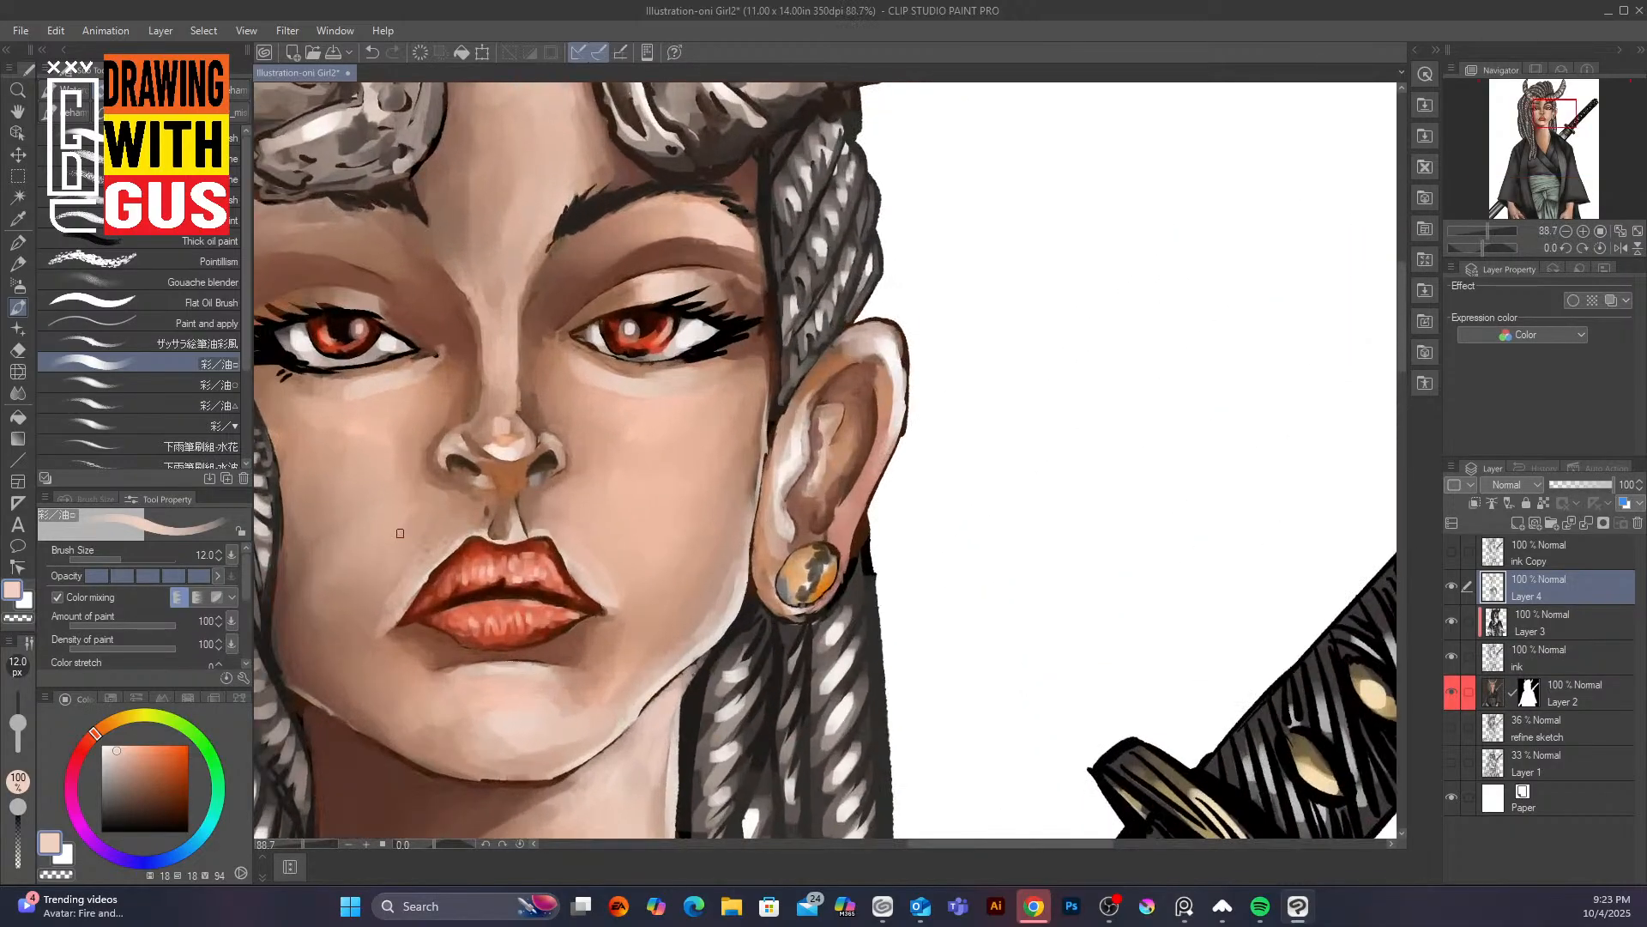
pyautogui.click(103, 812)
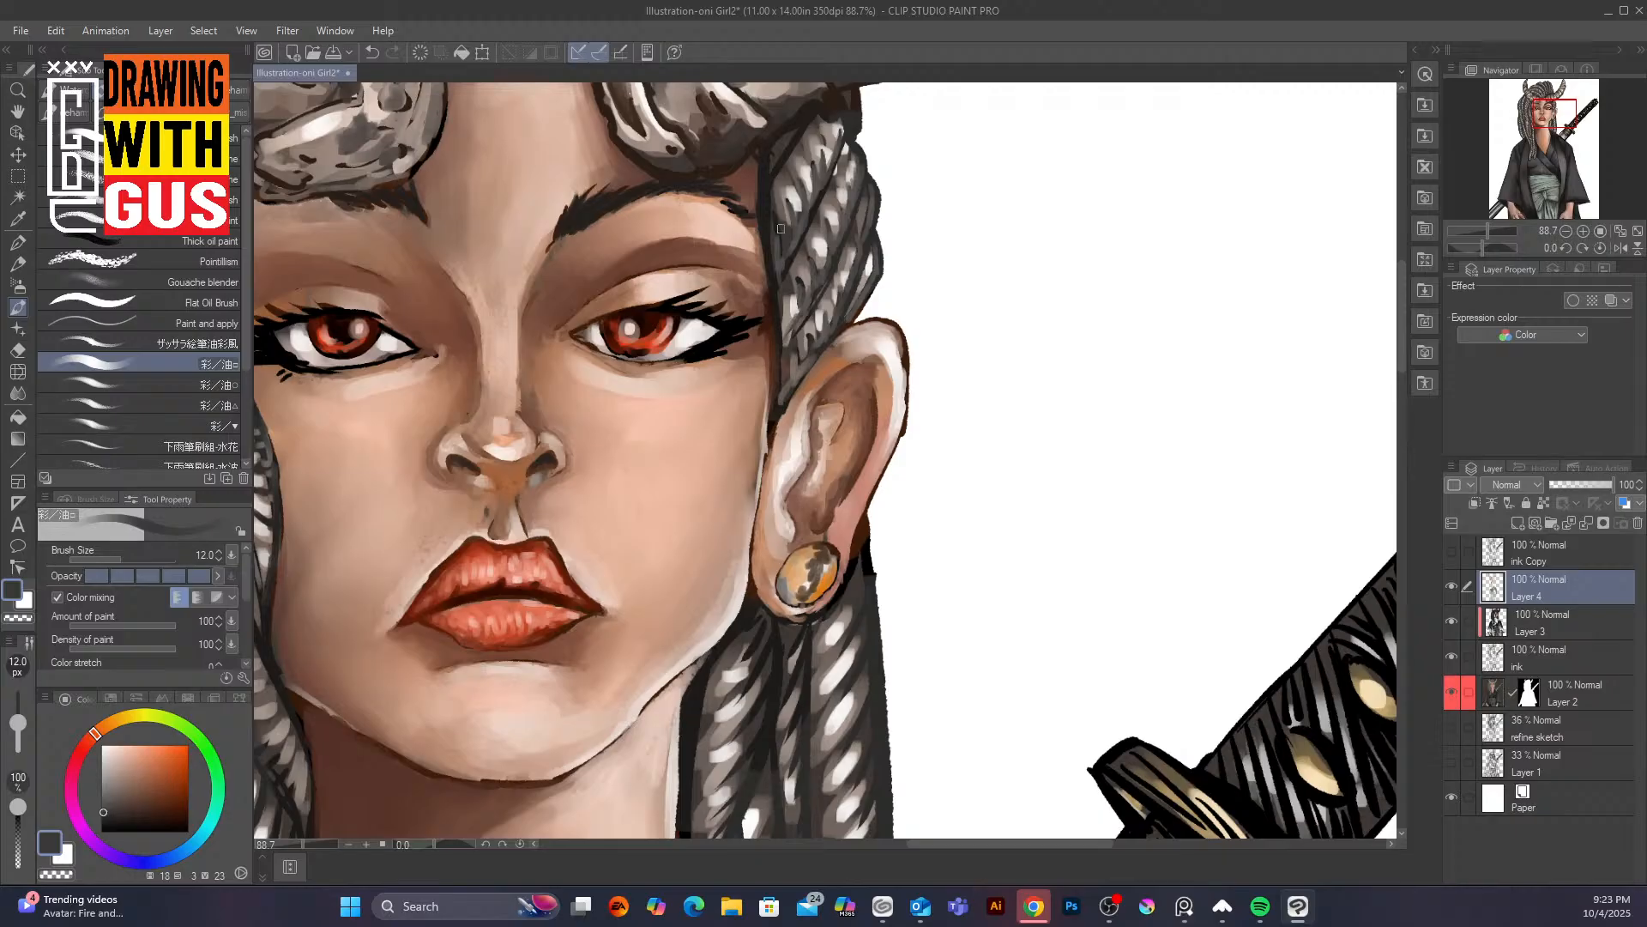
pyautogui.click(103, 830)
pyautogui.moveTo(769, 196)
pyautogui.mouseDown()
pyautogui.moveTo(771, 245)
pyautogui.moveTo(767, 195)
pyautogui.moveTo(785, 236)
pyautogui.moveTo(776, 269)
pyautogui.mouseUp()
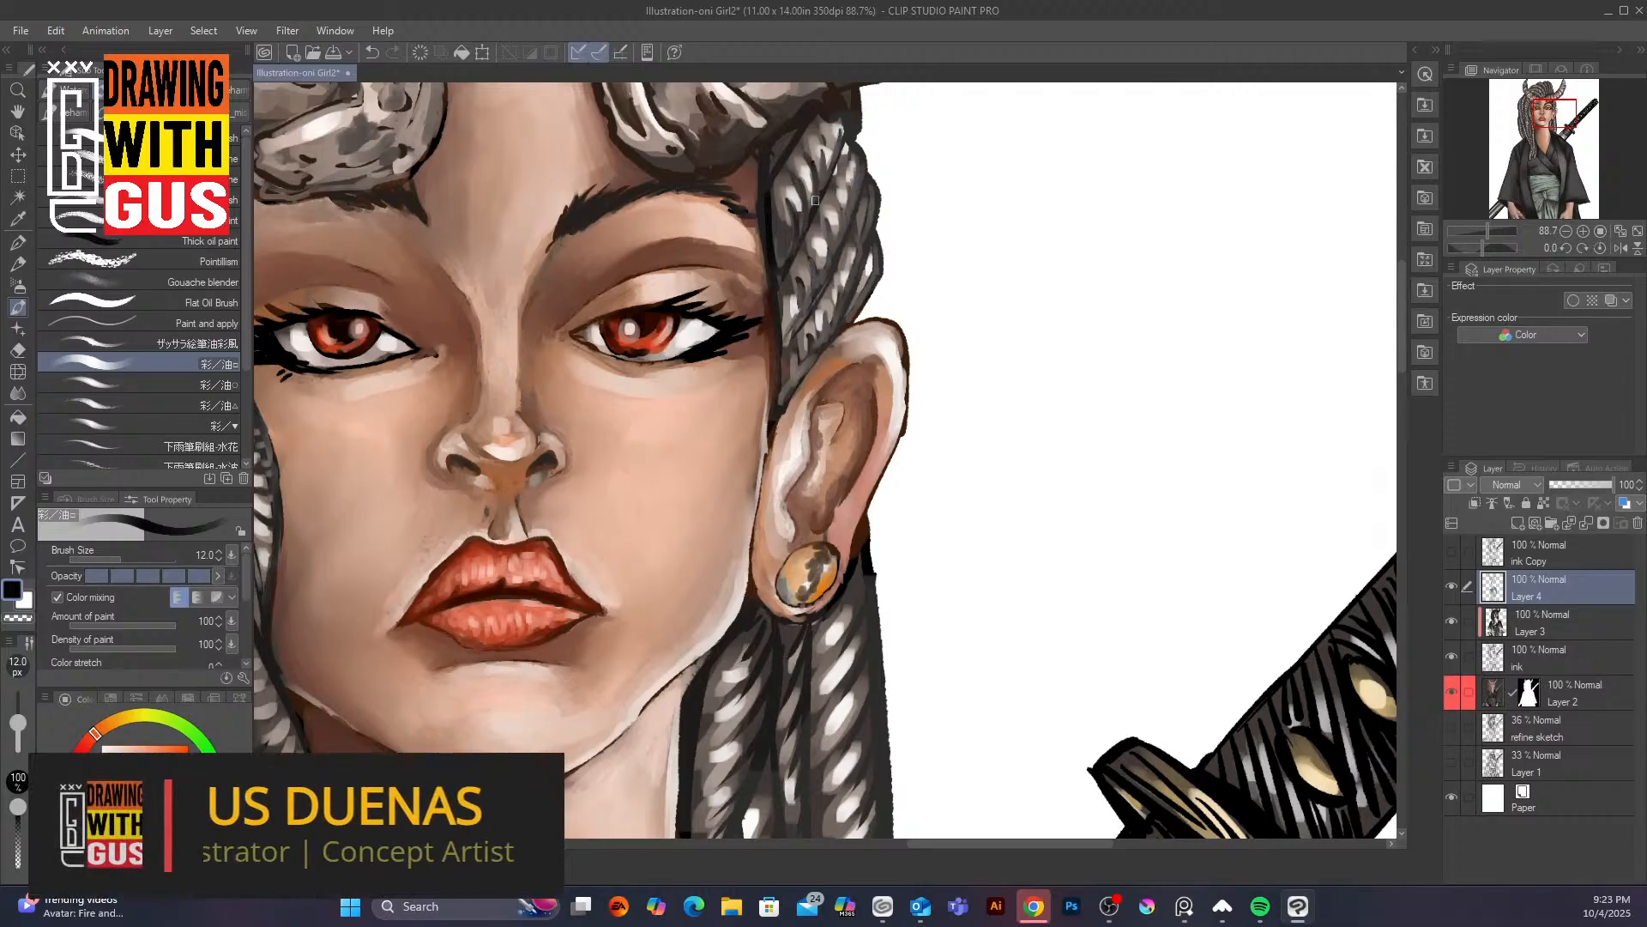
pyautogui.moveTo(805, 120); pyautogui.dragTo(769, 176)
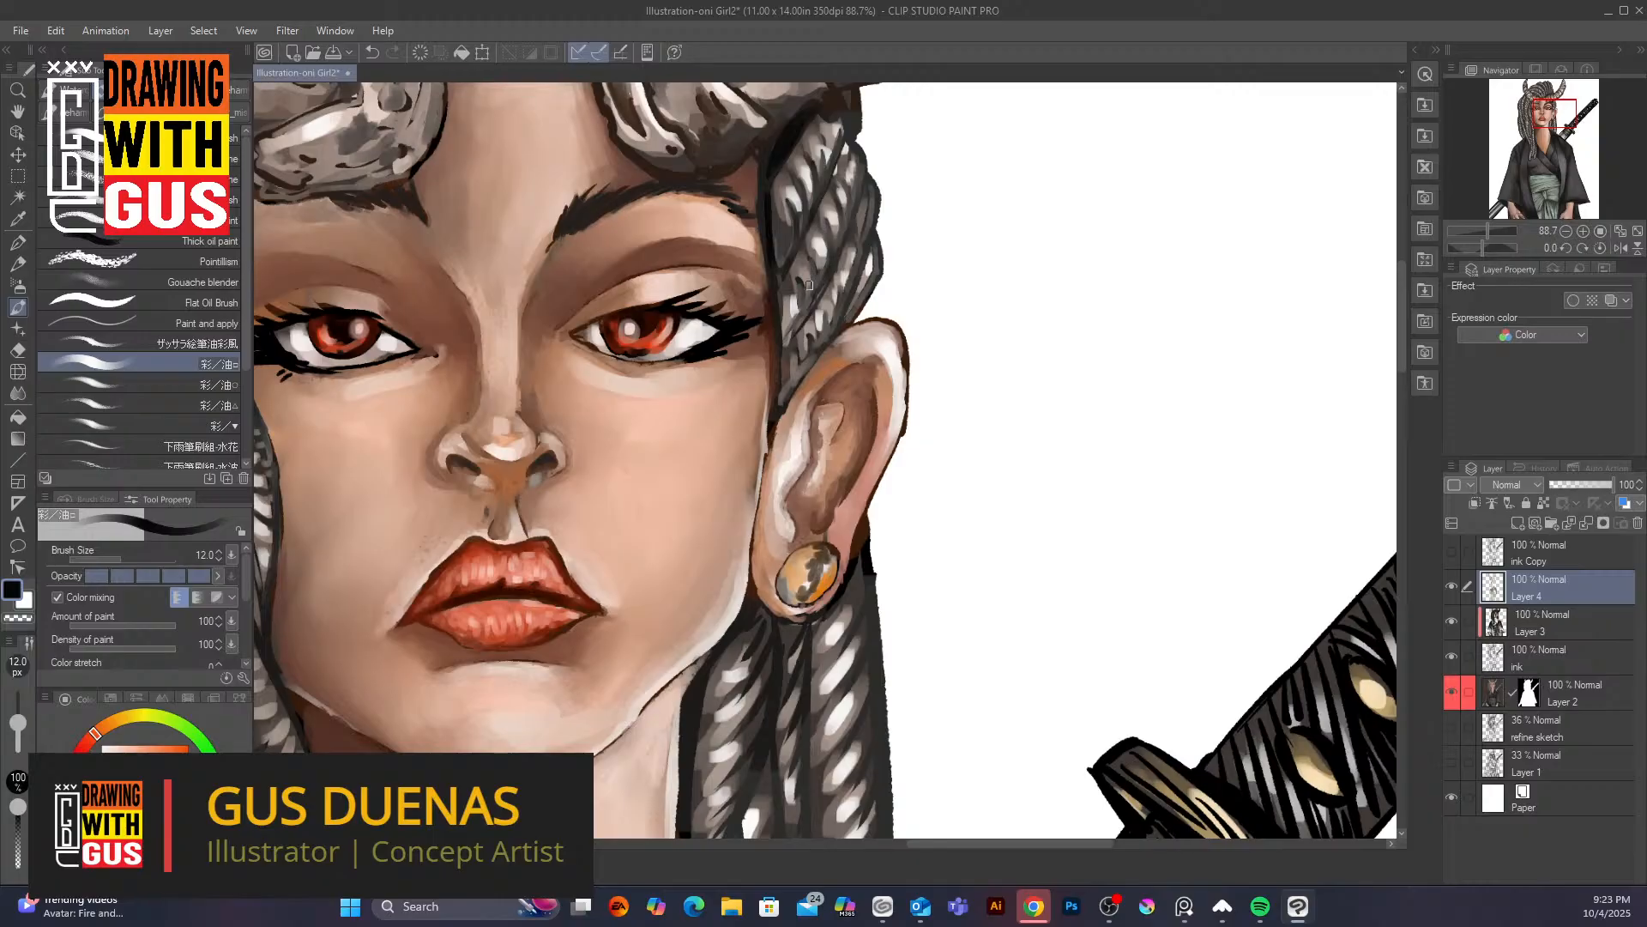
pyautogui.moveTo(804, 316)
pyautogui.mouseDown()
pyautogui.moveTo(780, 352)
pyautogui.moveTo(806, 362)
pyautogui.moveTo(784, 391)
pyautogui.mouseUp()
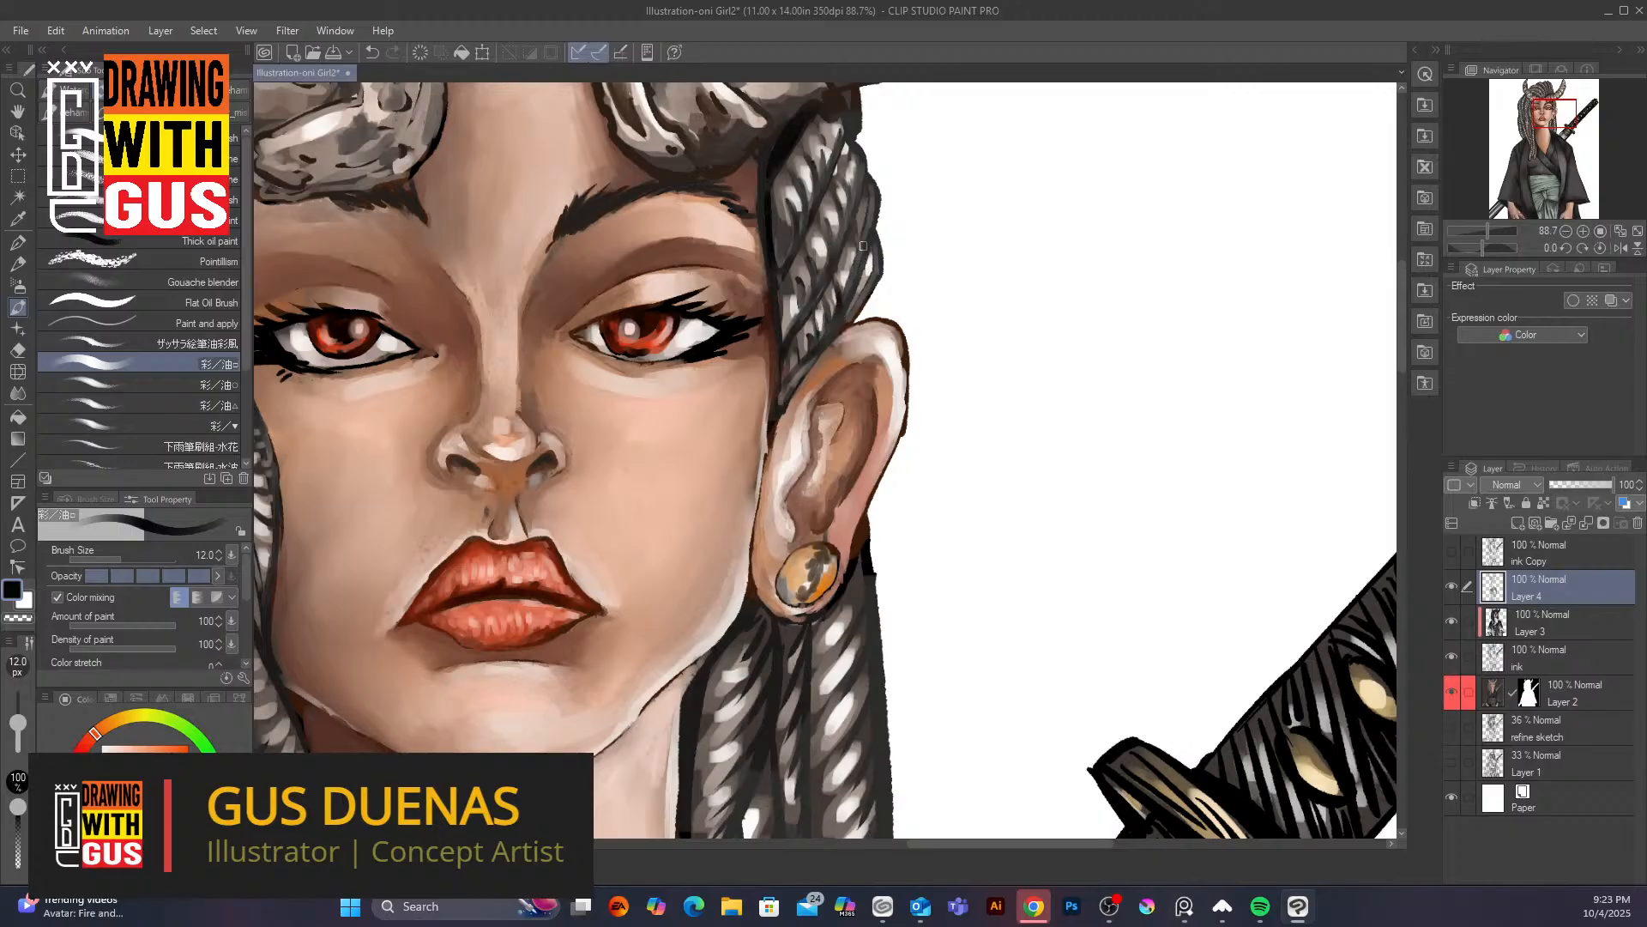
pyautogui.moveTo(863, 235); pyautogui.dragTo(856, 307)
# Darken the twists and outer edge of the outermost braid hanging below the ear with near-black strokes
pyautogui.scroll(-5, 963, 681)
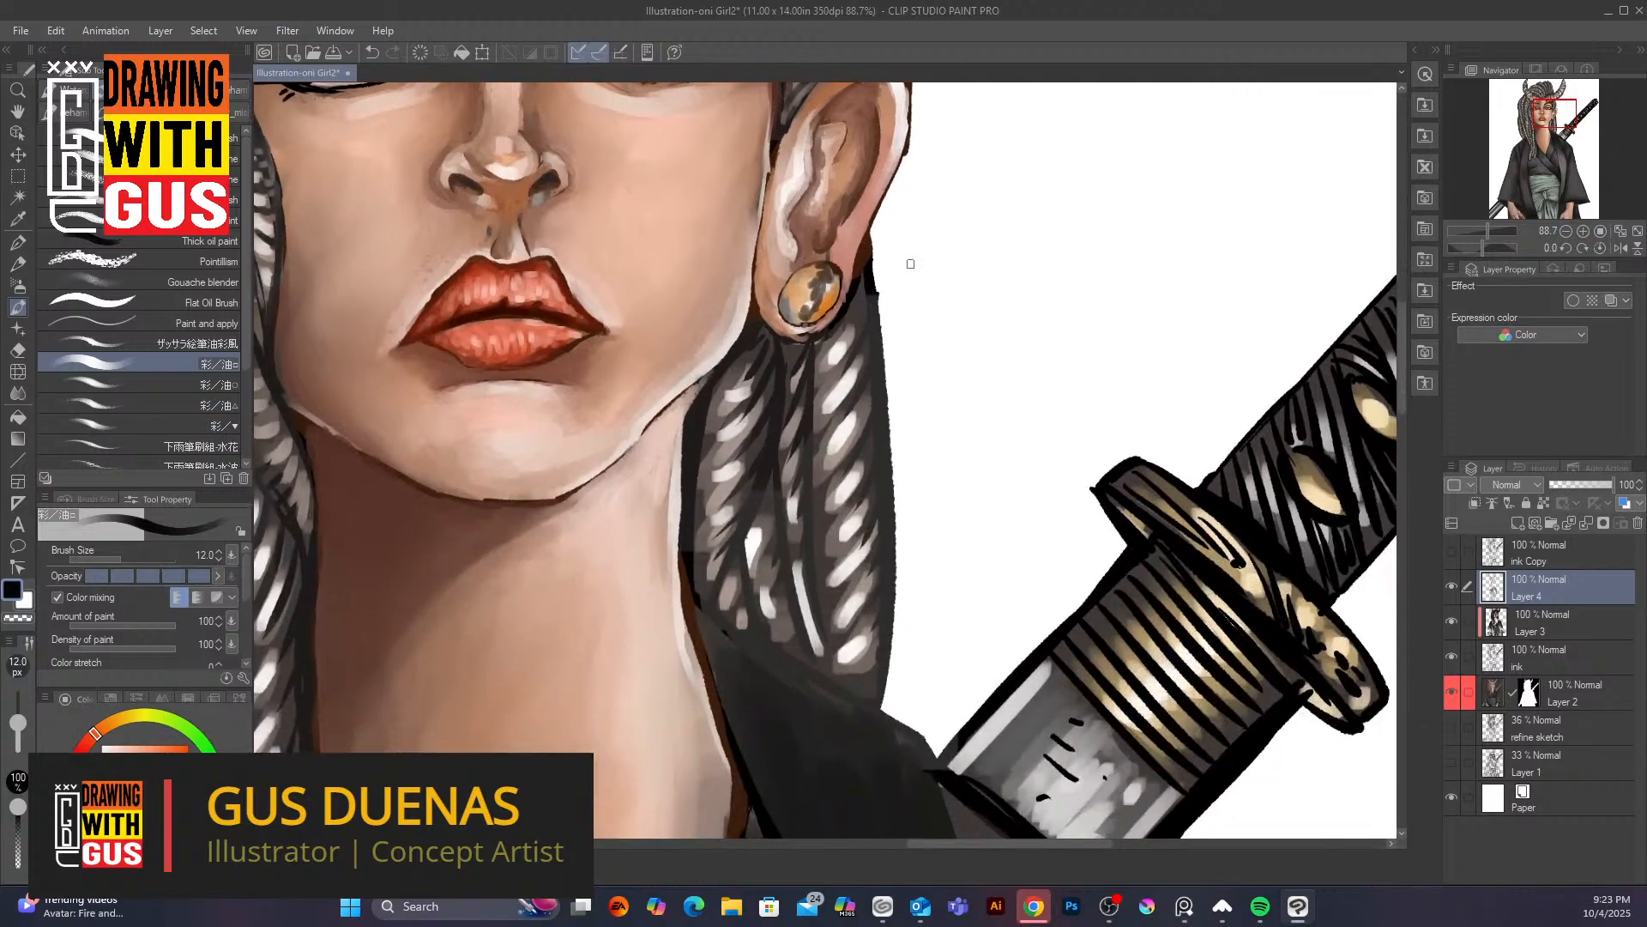
pyautogui.moveTo(876, 302)
pyautogui.mouseDown()
pyautogui.moveTo(833, 386)
pyautogui.moveTo(872, 371)
pyautogui.moveTo(824, 432)
pyautogui.mouseUp()
pyautogui.moveTo(865, 335); pyautogui.dragTo(817, 410)
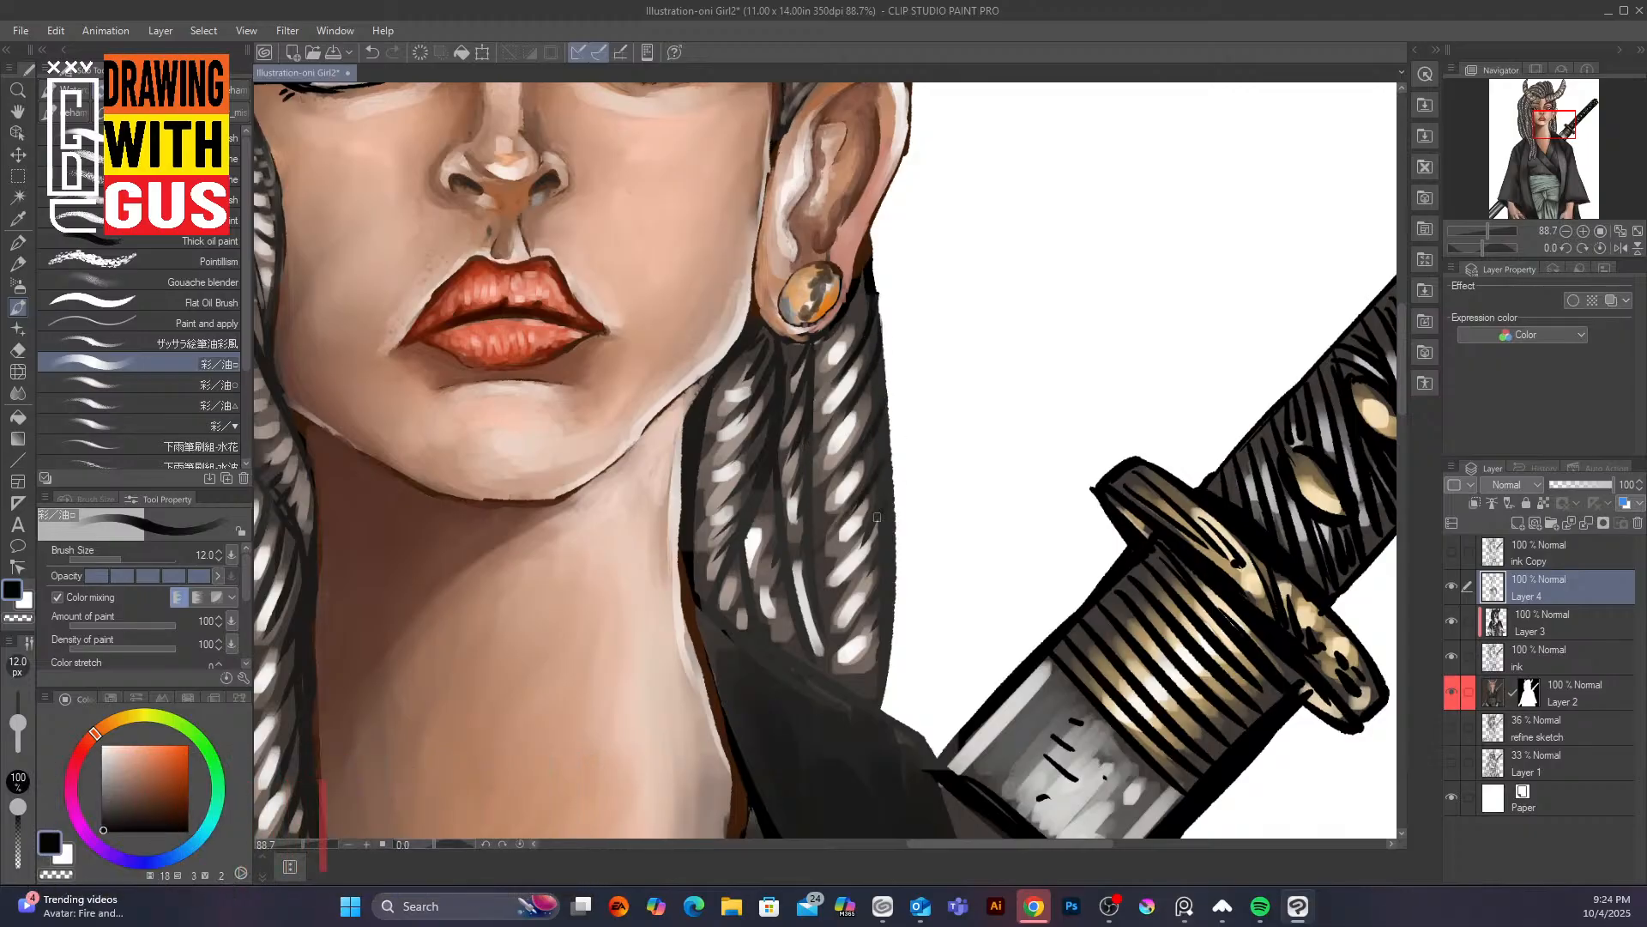
pyautogui.moveTo(887, 506)
pyautogui.mouseDown()
pyautogui.moveTo(841, 564)
pyautogui.moveTo(889, 531)
pyautogui.moveTo(828, 613)
pyautogui.moveTo(901, 564)
pyautogui.moveTo(843, 639)
pyautogui.mouseUp()
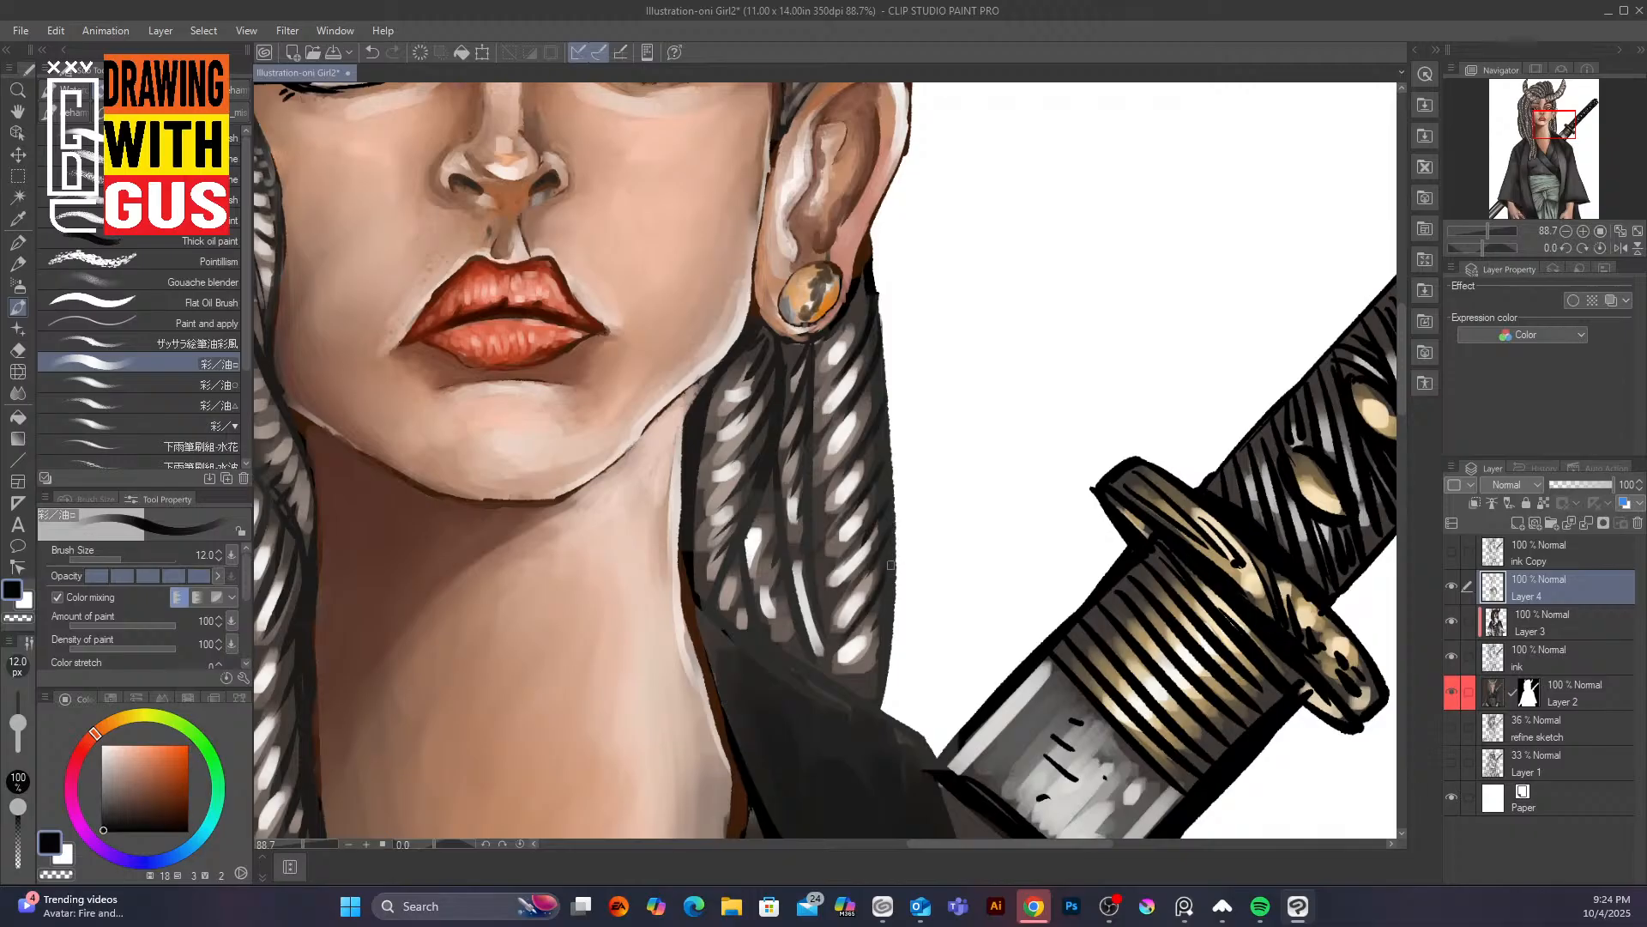
pyautogui.moveTo(890, 566); pyautogui.dragTo(845, 645)
pyautogui.moveTo(893, 595); pyautogui.dragTo(856, 685)
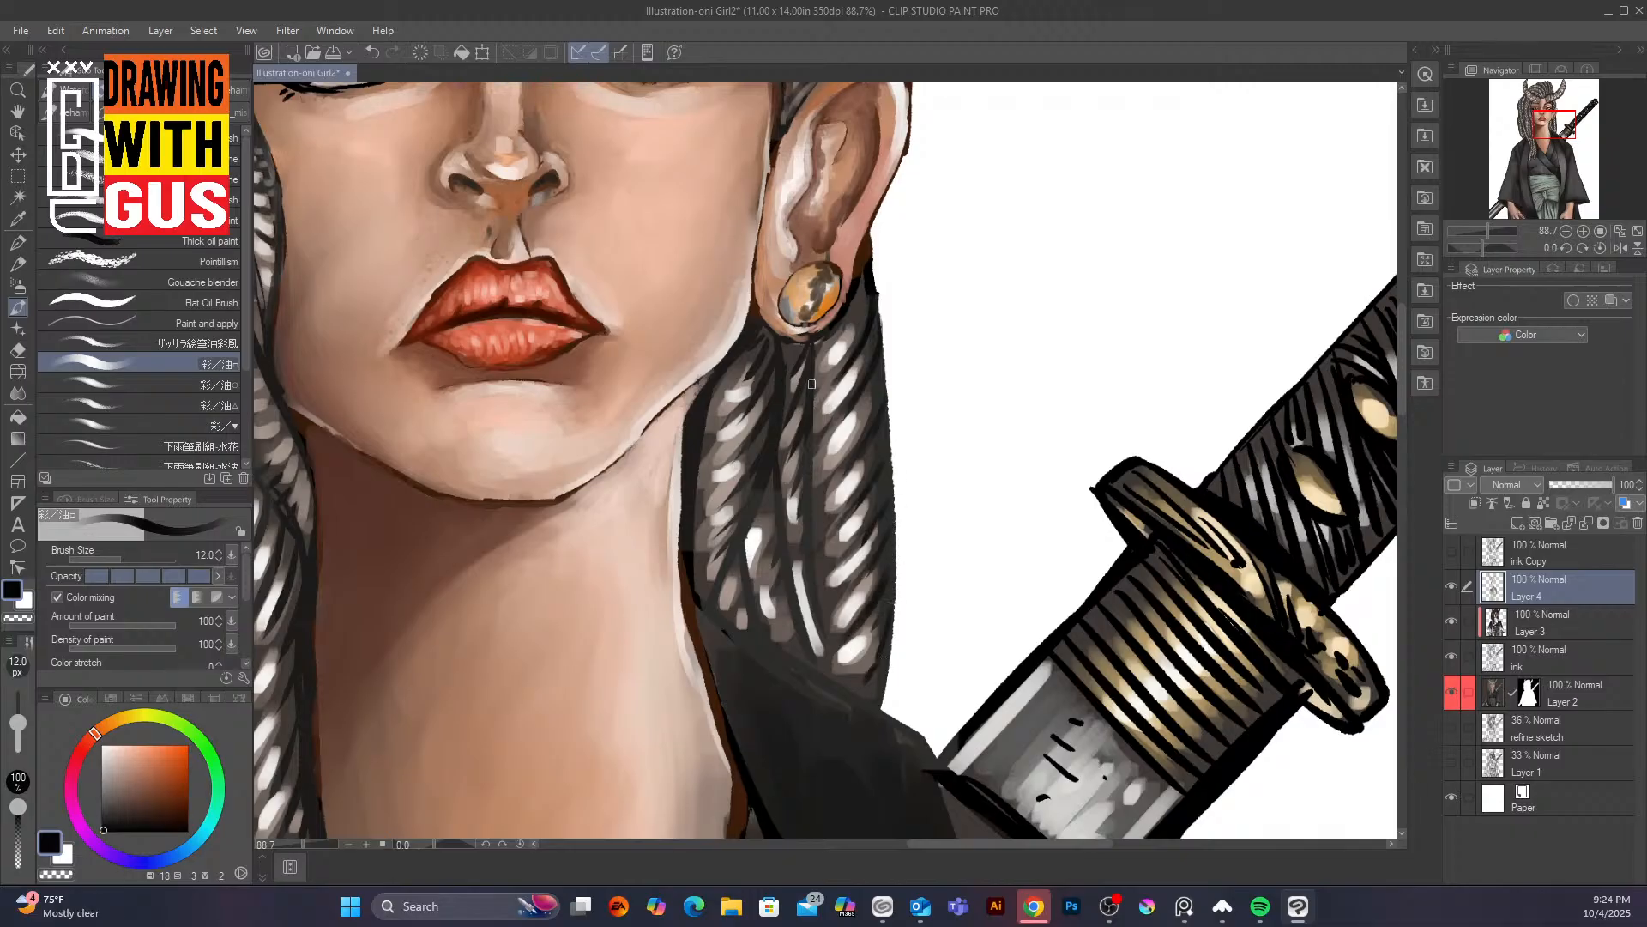
pyautogui.moveTo(810, 364)
pyautogui.mouseDown()
pyautogui.moveTo(785, 472)
pyautogui.moveTo(783, 359)
pyautogui.mouseUp()
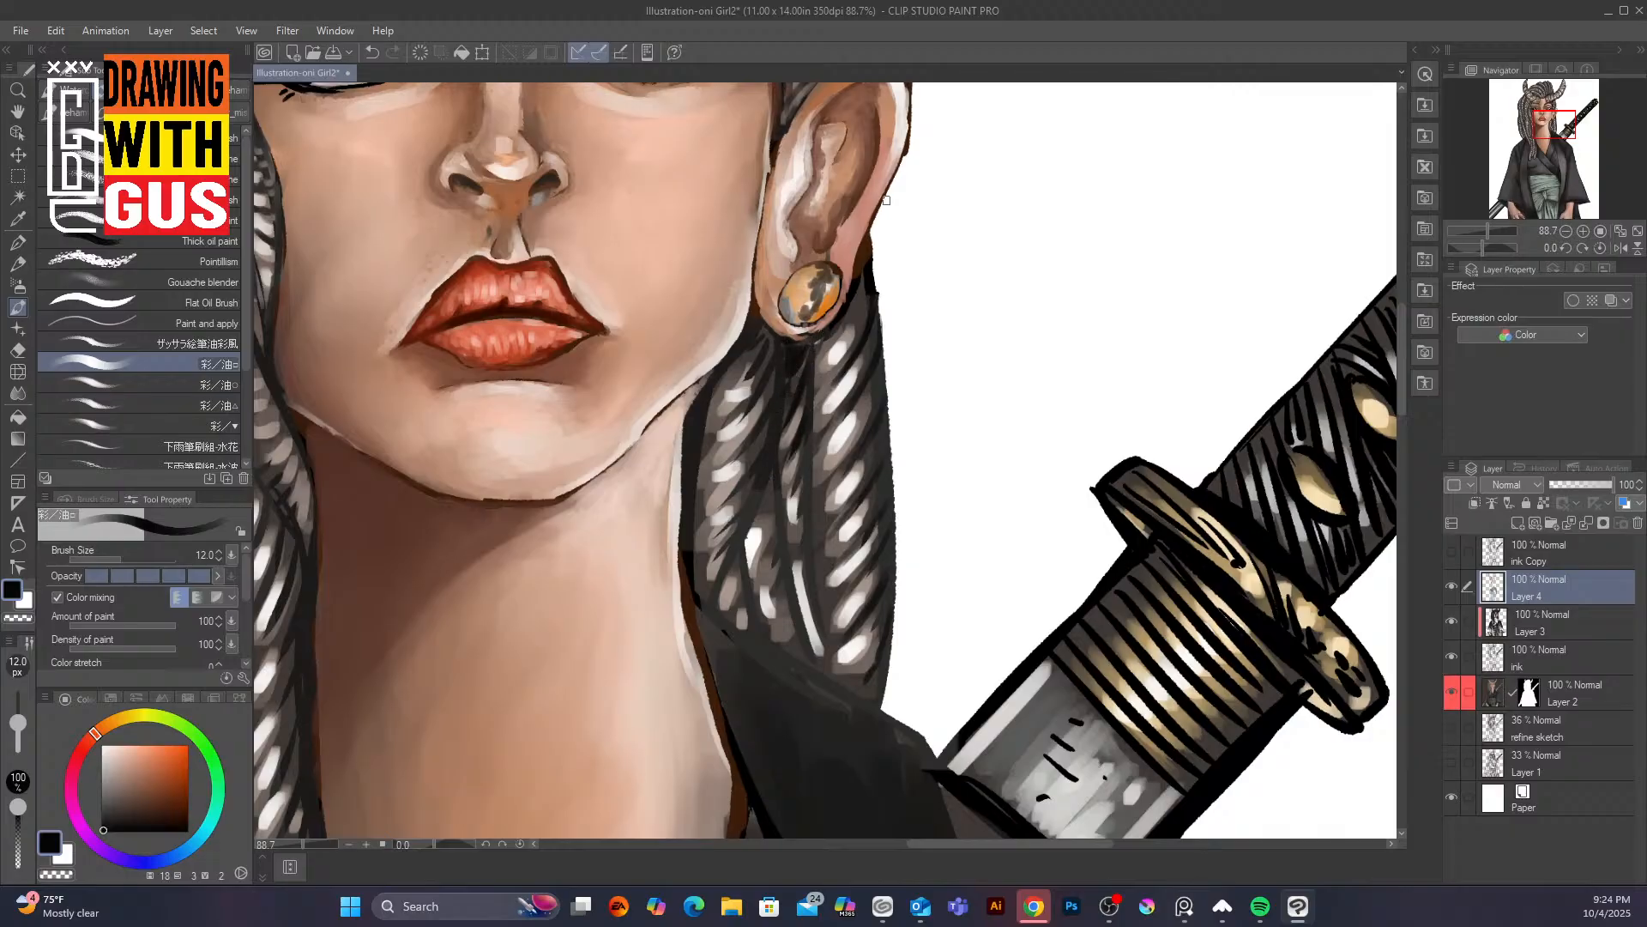
# Shade the earring in near-black and define the twists and gaps of the braids between the neck and outer braid
pyautogui.moveTo(792, 277); pyautogui.dragTo(794, 311)
pyautogui.moveTo(768, 342)
pyautogui.mouseDown()
pyautogui.moveTo(714, 407)
pyautogui.moveTo(729, 402)
pyautogui.moveTo(726, 429)
pyautogui.moveTo(699, 477)
pyautogui.mouseUp()
pyautogui.moveTo(771, 408)
pyautogui.mouseDown()
pyautogui.moveTo(700, 486)
pyautogui.moveTo(696, 526)
pyautogui.mouseUp()
pyautogui.moveTo(764, 477)
pyautogui.mouseDown()
pyautogui.moveTo(695, 558)
pyautogui.moveTo(698, 591)
pyautogui.moveTo(739, 604)
pyautogui.mouseUp()
pyautogui.moveTo(779, 590)
pyautogui.mouseDown()
pyautogui.moveTo(747, 643)
pyautogui.moveTo(740, 607)
pyautogui.mouseUp()
pyautogui.moveTo(802, 596); pyautogui.dragTo(745, 655)
pyautogui.moveTo(778, 526)
pyautogui.mouseDown()
pyautogui.moveTo(744, 582)
pyautogui.moveTo(807, 623)
pyautogui.mouseUp()
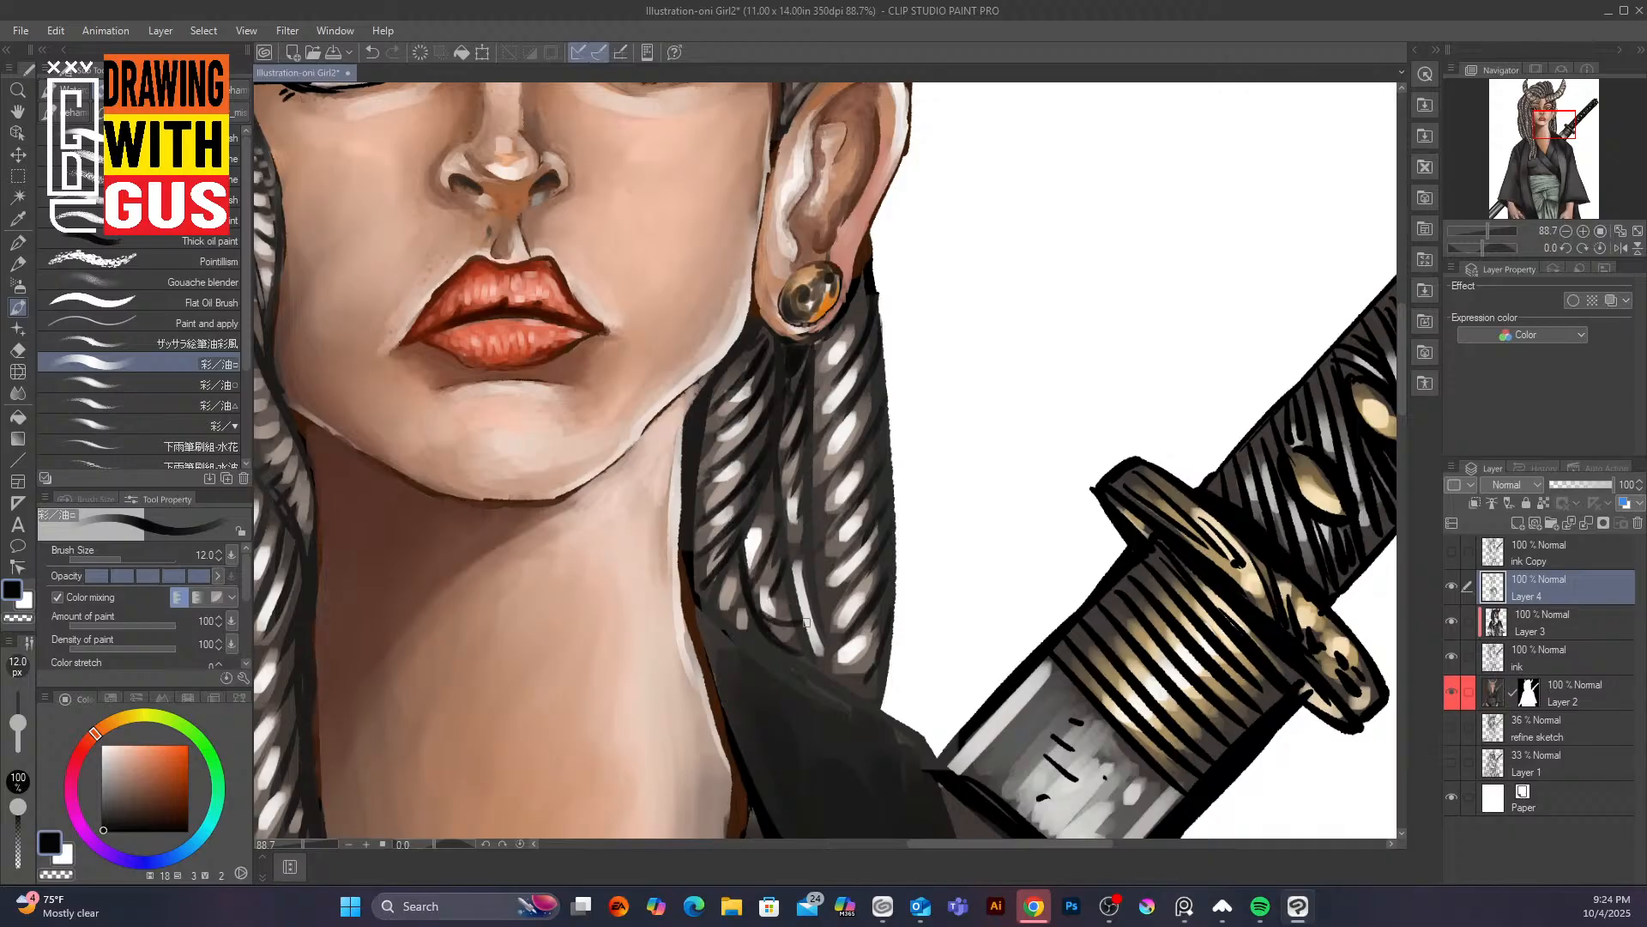
pyautogui.moveTo(794, 549); pyautogui.dragTo(817, 640)
pyautogui.moveTo(809, 472); pyautogui.dragTo(819, 622)
pyautogui.moveTo(817, 562); pyautogui.dragTo(842, 682)
pyautogui.moveTo(863, 436)
pyautogui.mouseDown()
pyautogui.moveTo(815, 509)
pyautogui.moveTo(825, 535)
pyautogui.mouseUp()
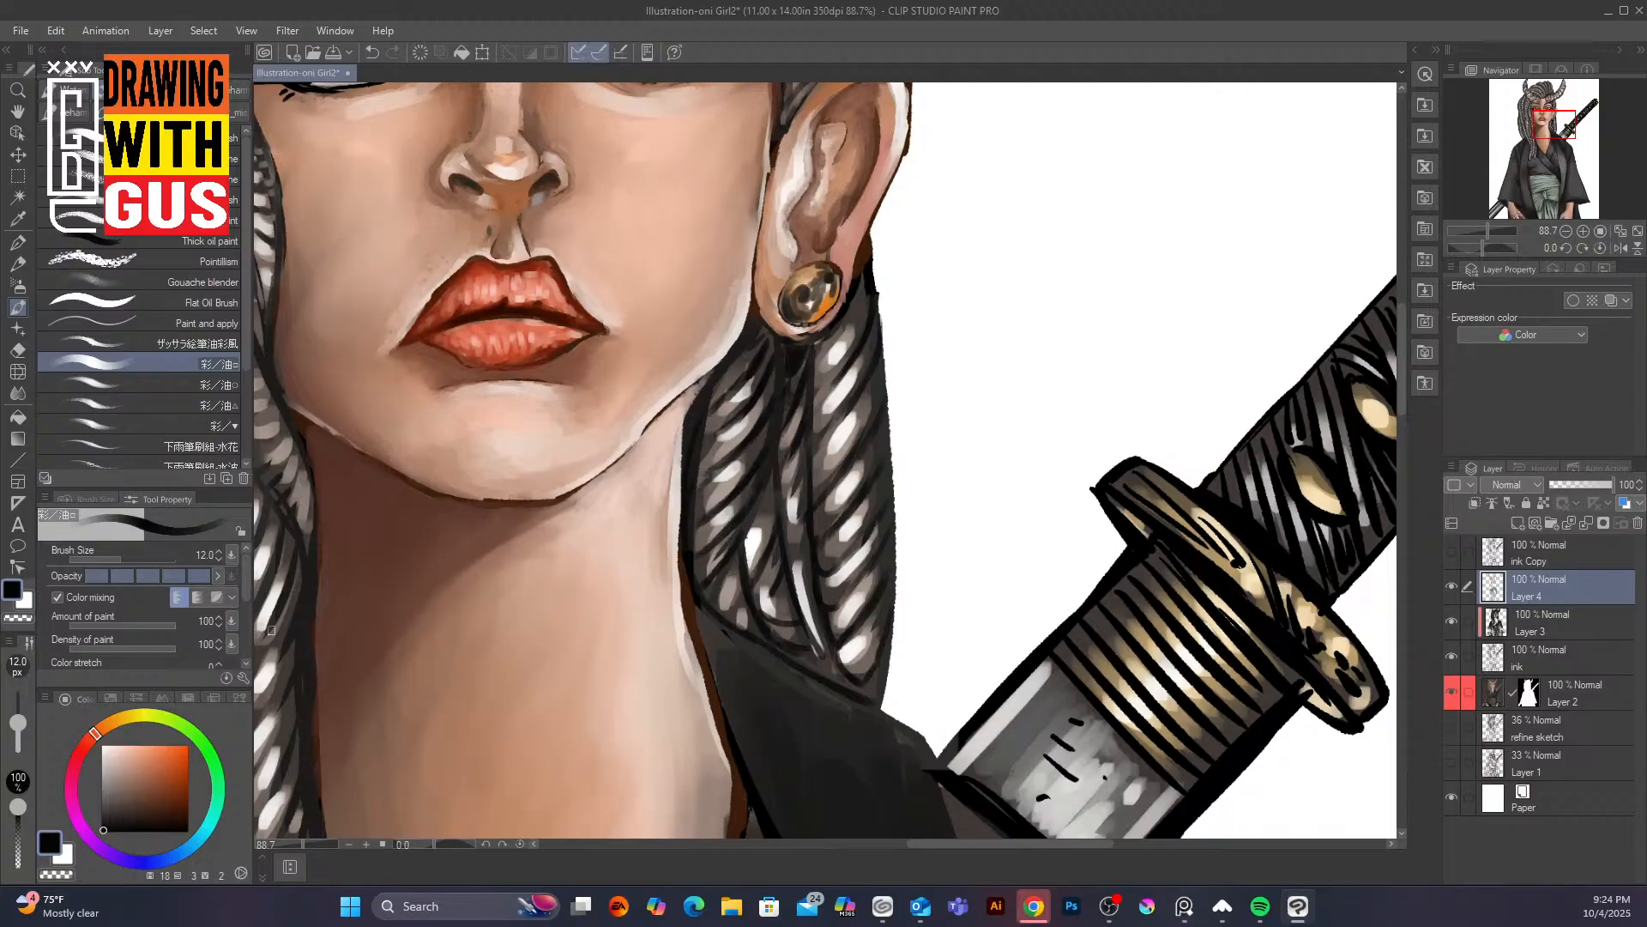
# Paint off-white highlight strokes along the neck's right edge below the jaw, and undo the last change
pyautogui.click(101, 748)
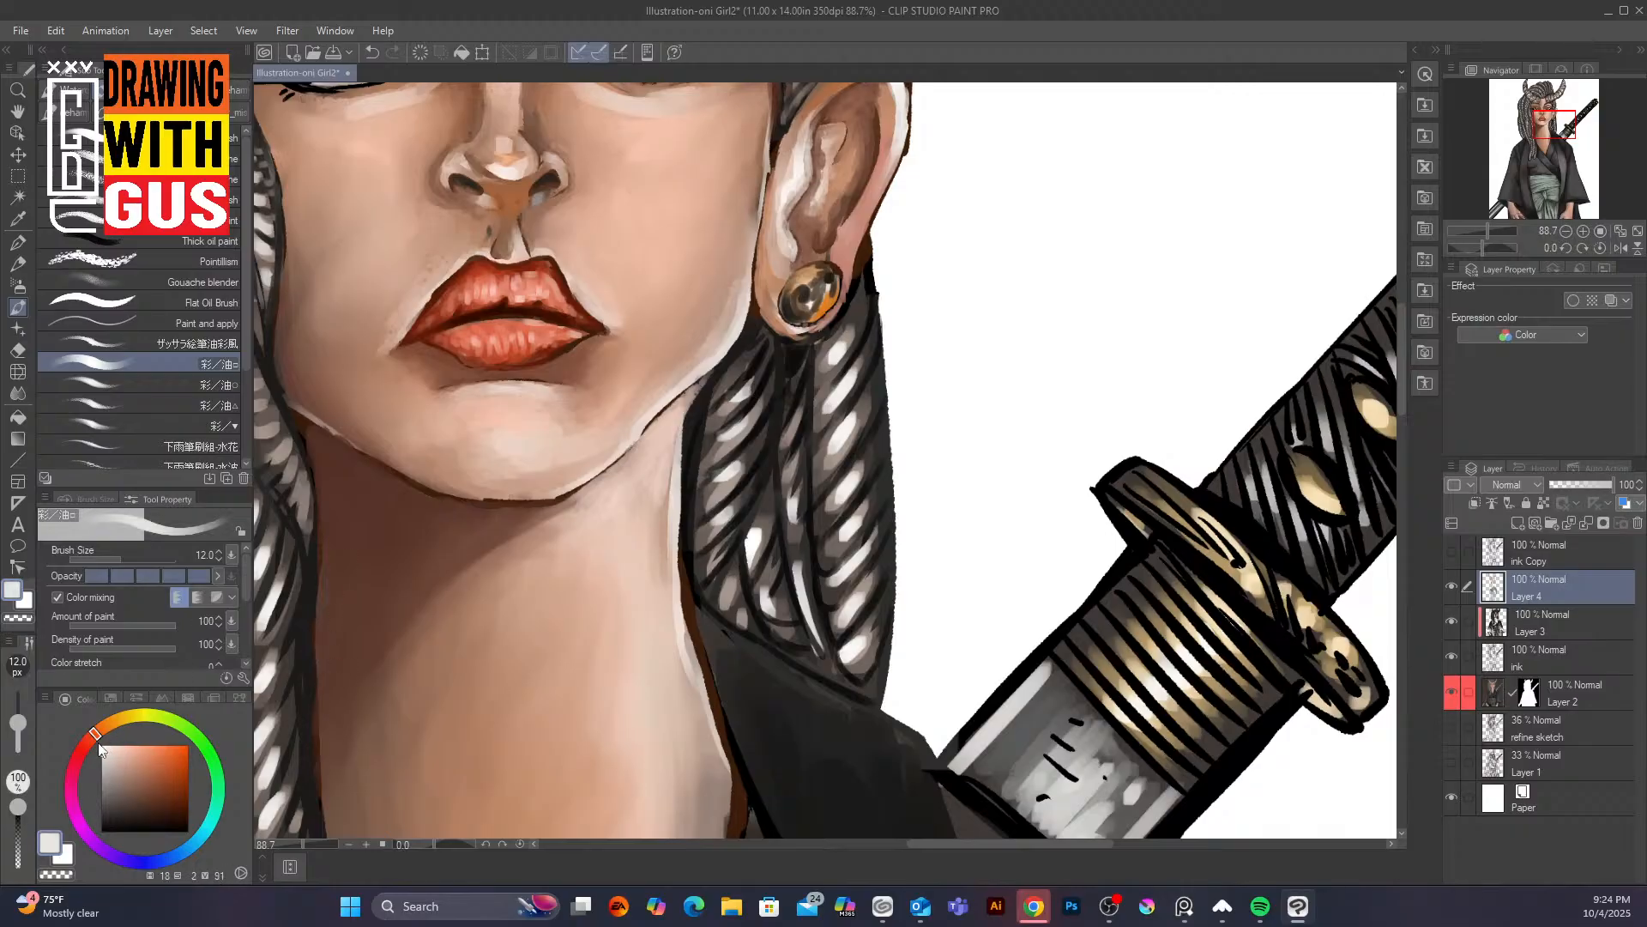
pyautogui.moveTo(705, 385)
pyautogui.mouseDown()
pyautogui.moveTo(680, 456)
pyautogui.moveTo(713, 370)
pyautogui.mouseUp()
pyautogui.moveTo(720, 368); pyautogui.dragTo(672, 479)
pyautogui.moveTo(690, 395)
pyautogui.mouseDown()
pyautogui.moveTo(677, 432)
pyautogui.moveTo(674, 410)
pyautogui.mouseUp()
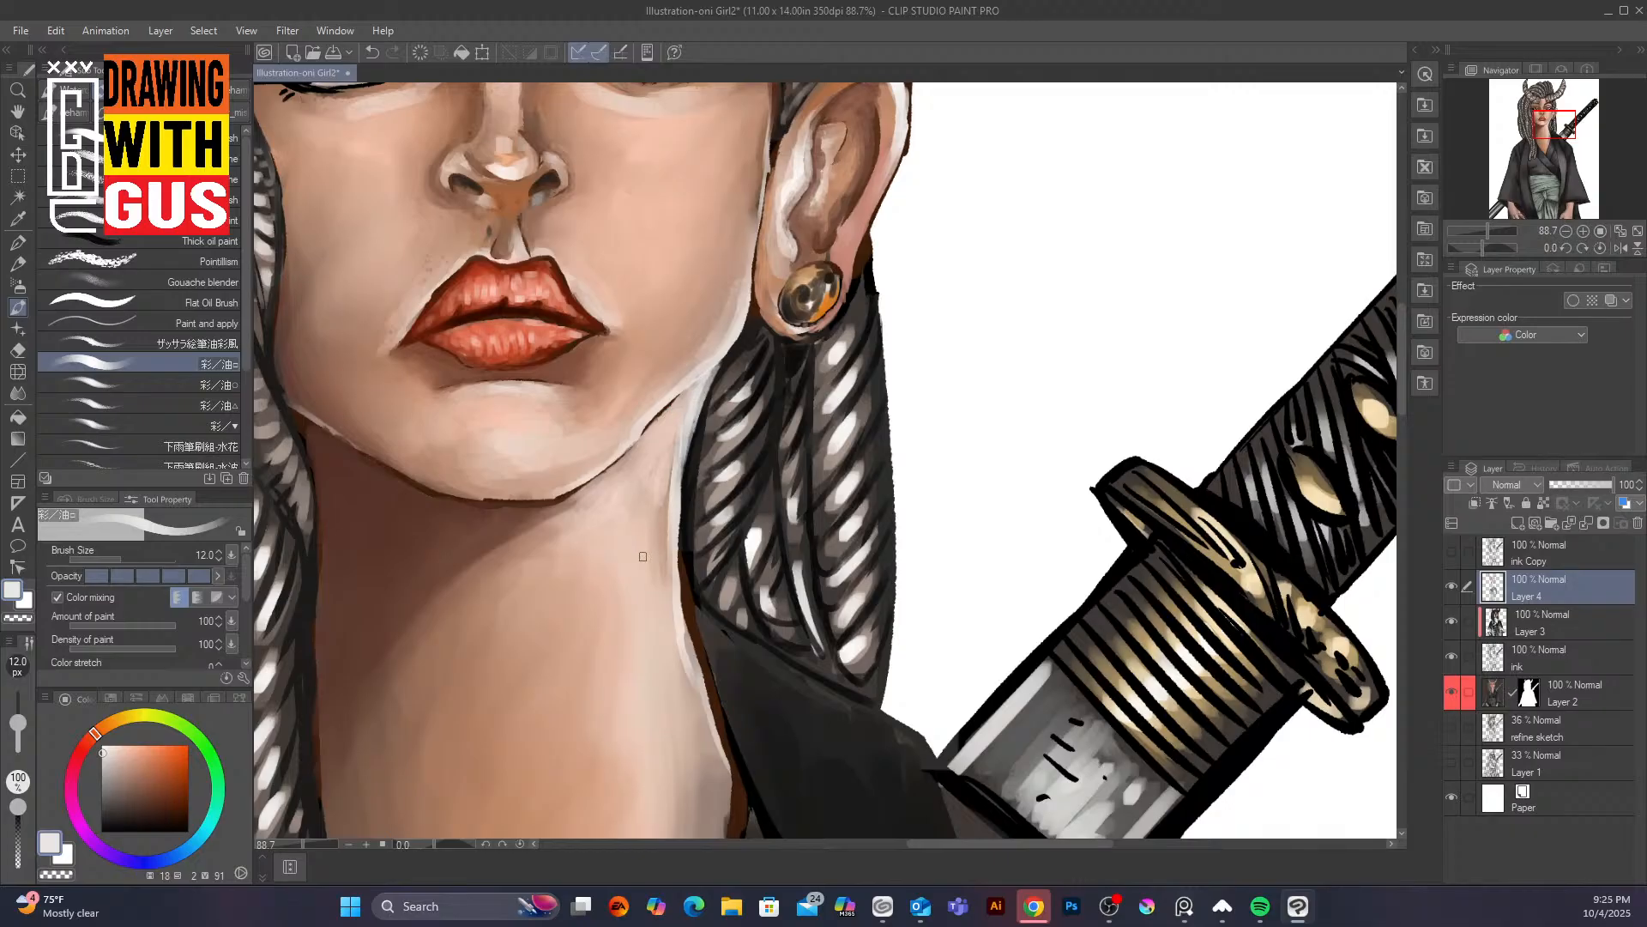
pyautogui.scroll(-5, 643, 556)
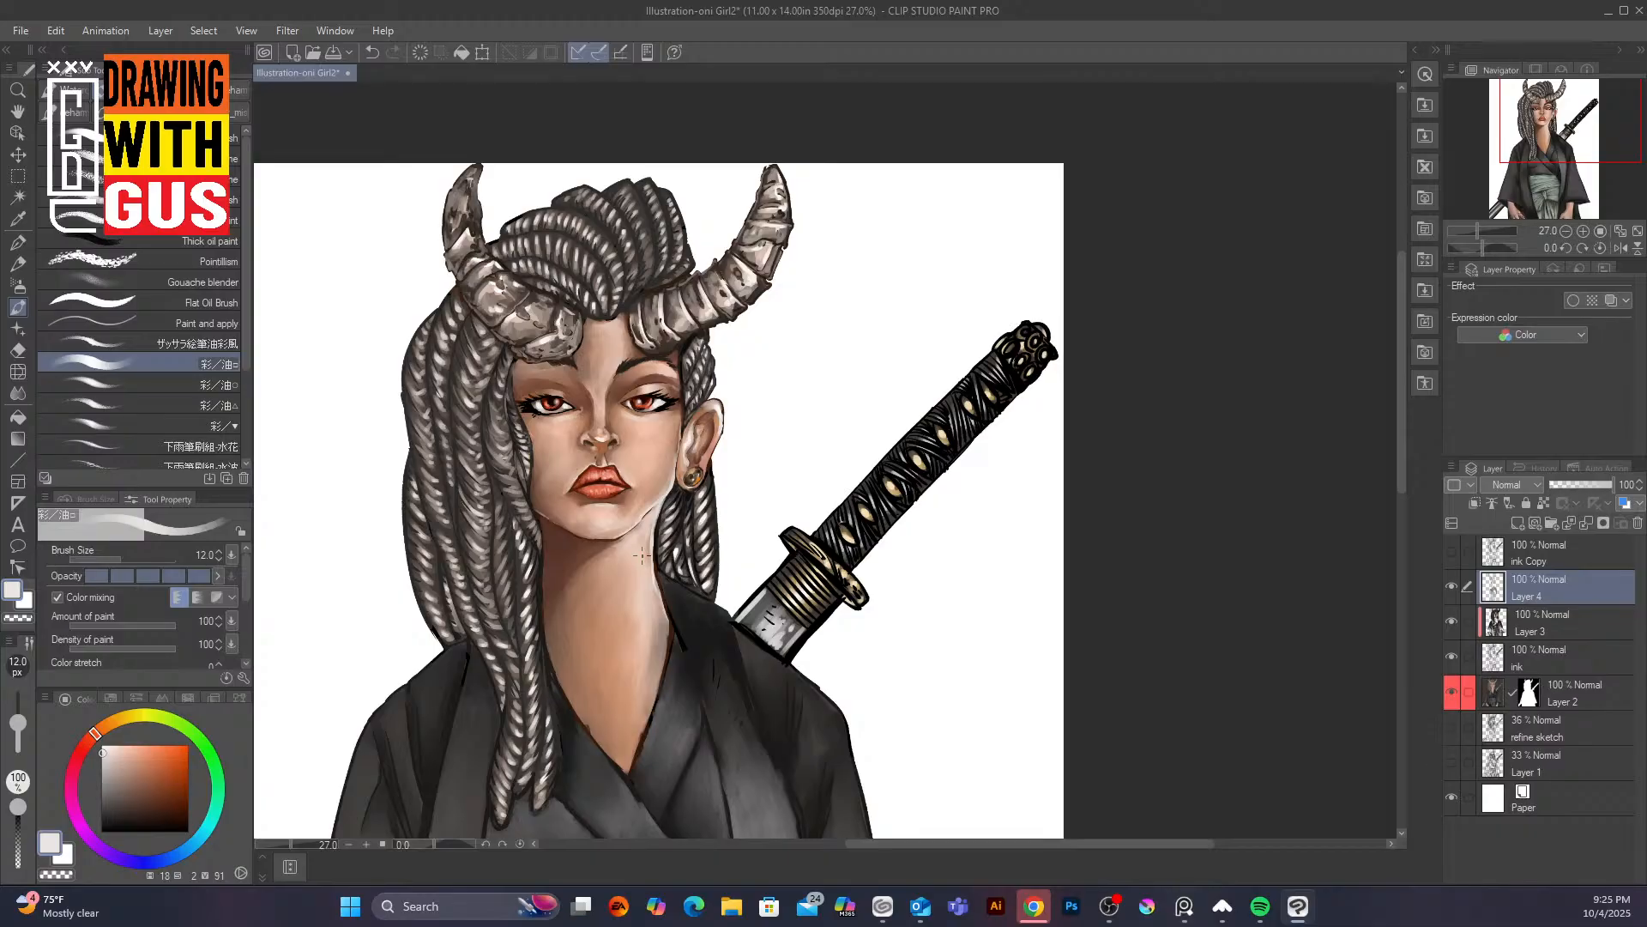
pyautogui.hotkey('ctrl', 'z')
pyautogui.scroll(4, 694, 386)
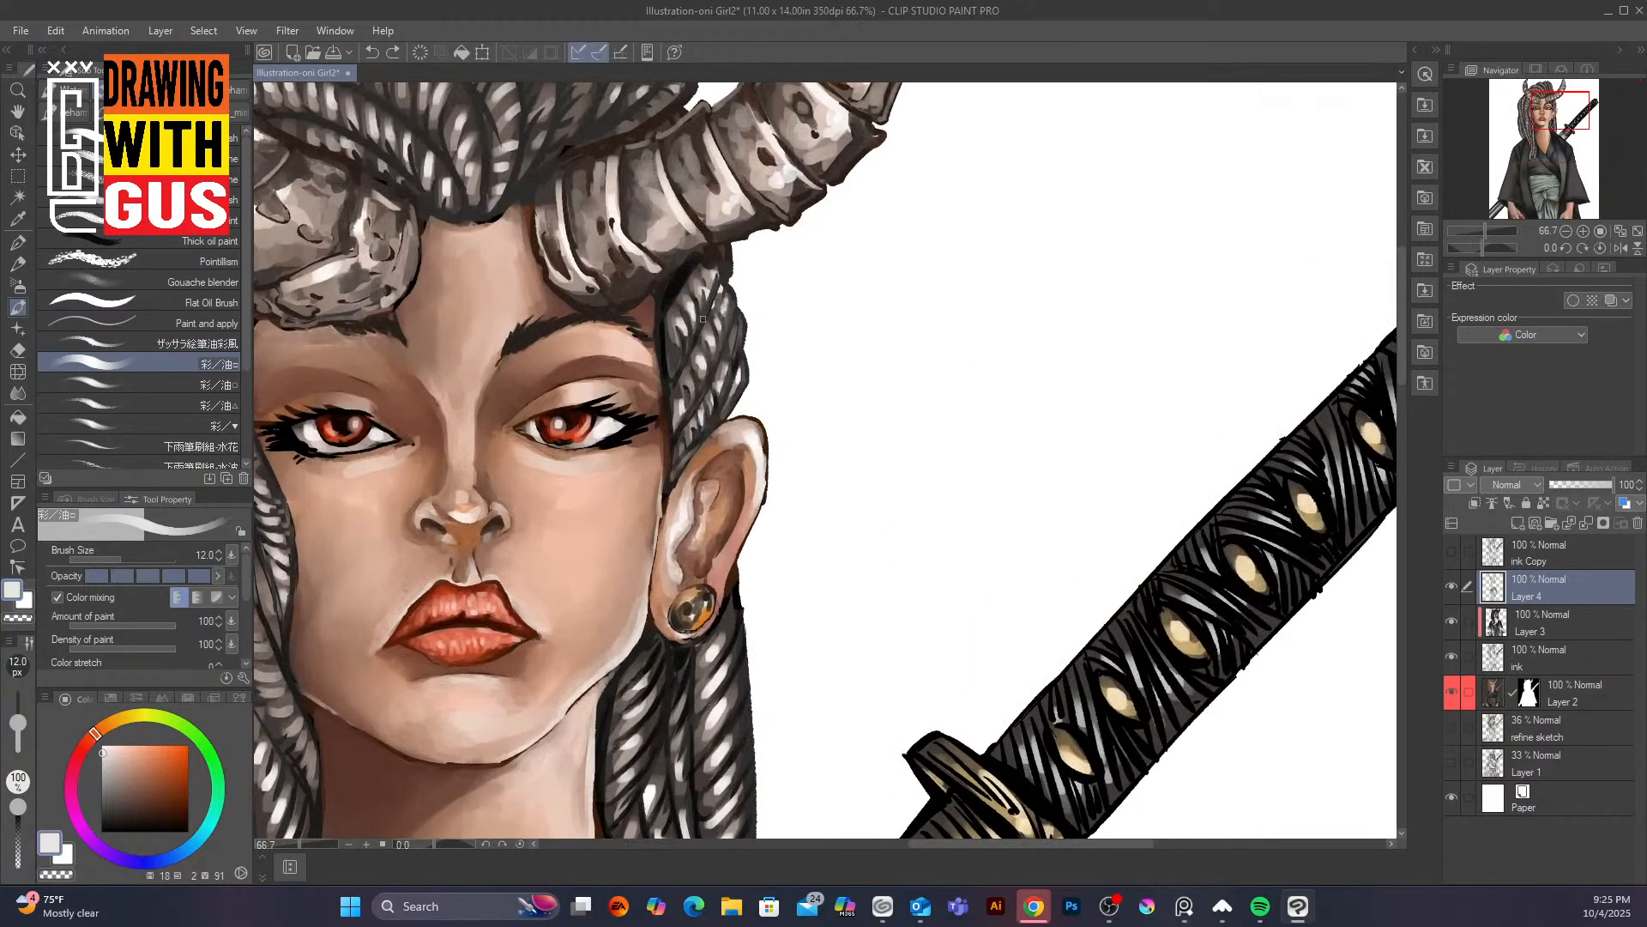
pyautogui.moveTo(683, 387); pyautogui.dragTo(683, 408)
pyautogui.hotkey('ctrl', 'z')
# Add near-black strokes to the braids above the ear and along the right horn's lower edge
pyautogui.click(104, 822)
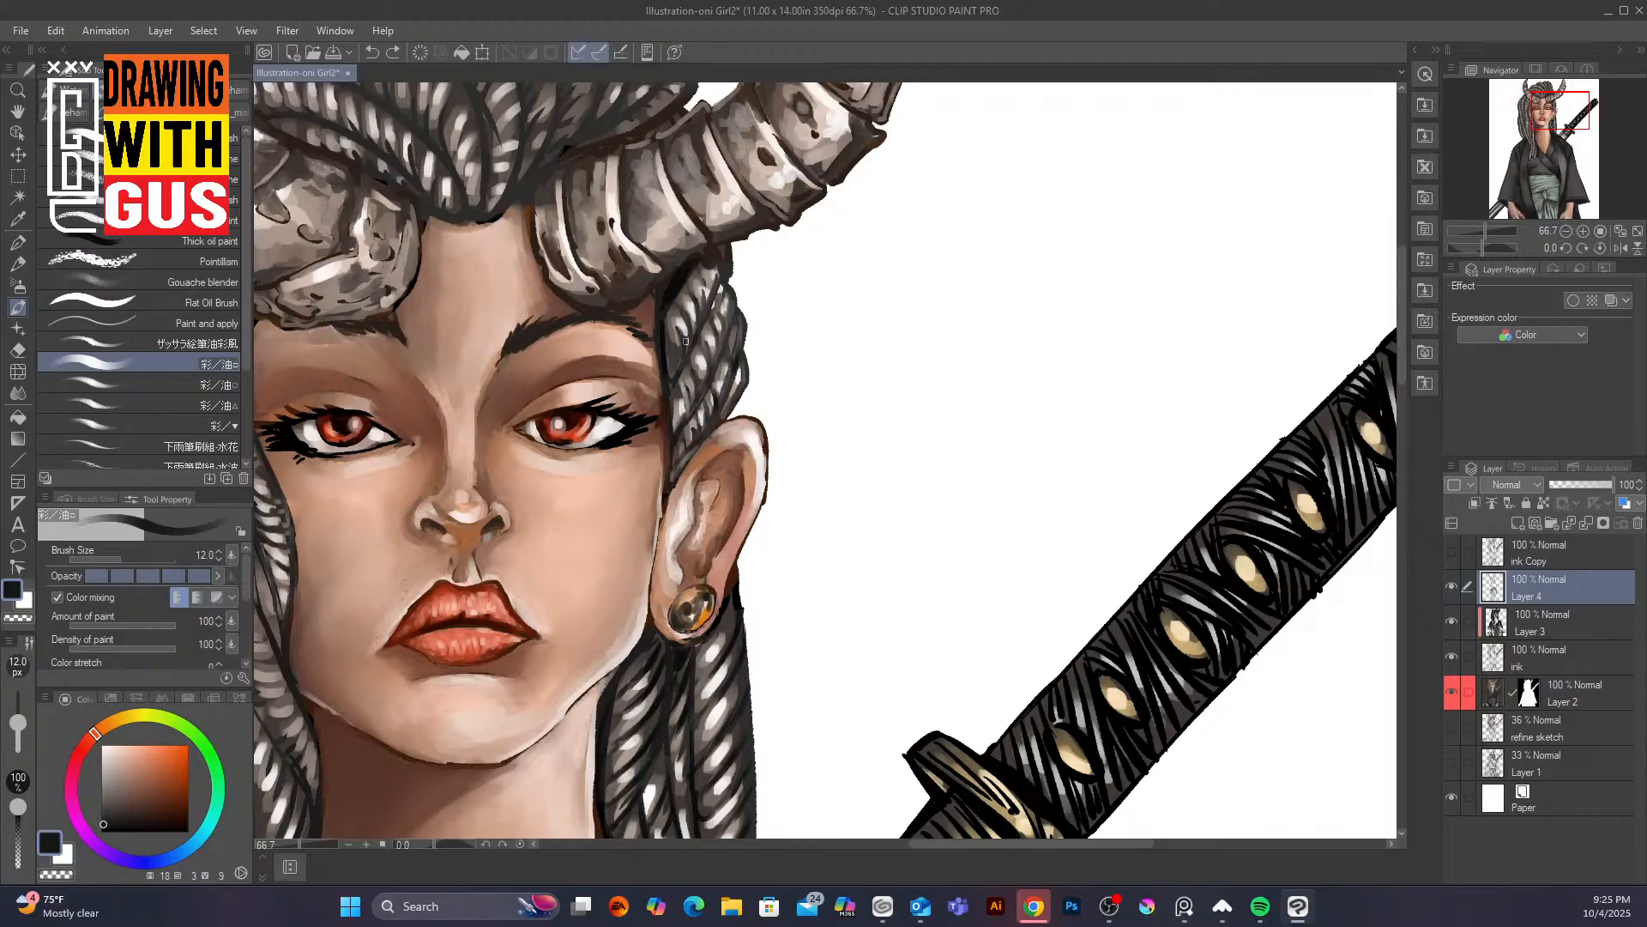
pyautogui.moveTo(699, 367)
pyautogui.mouseDown()
pyautogui.moveTo(694, 383)
pyautogui.moveTo(731, 297)
pyautogui.mouseUp()
pyautogui.moveTo(759, 222); pyautogui.dragTo(778, 210)
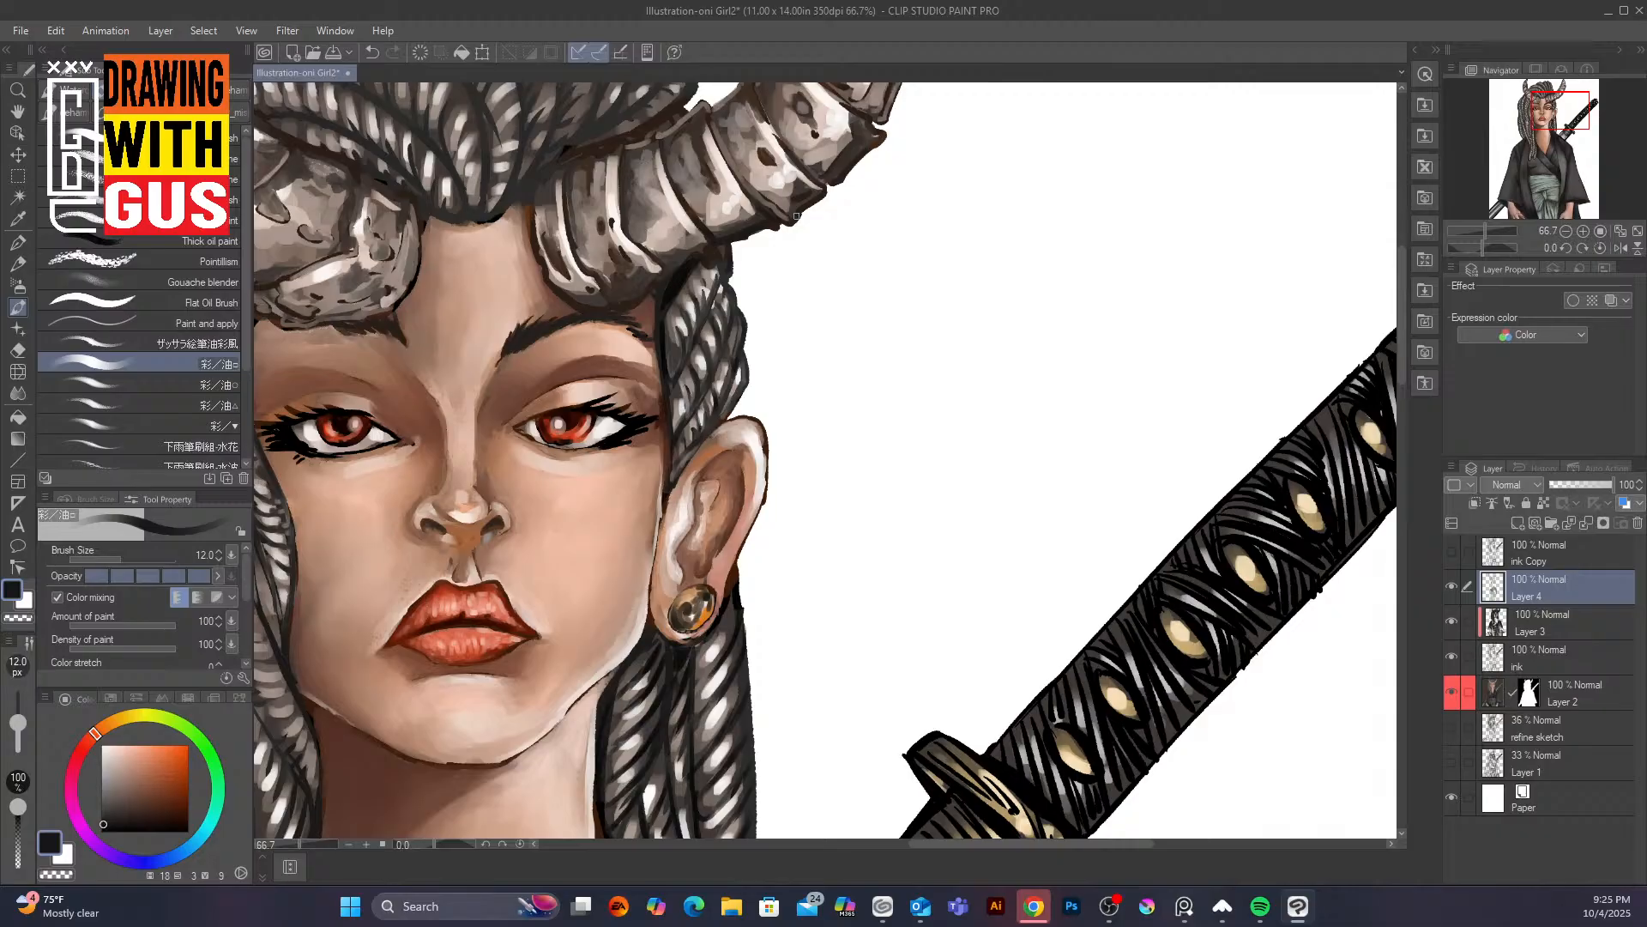
# Touch up the right horn's base in near-black and darken the twists of the left and middle topknot braids
pyautogui.moveTo(686, 264); pyautogui.dragTo(676, 267)
pyautogui.scroll(3, 712, 181)
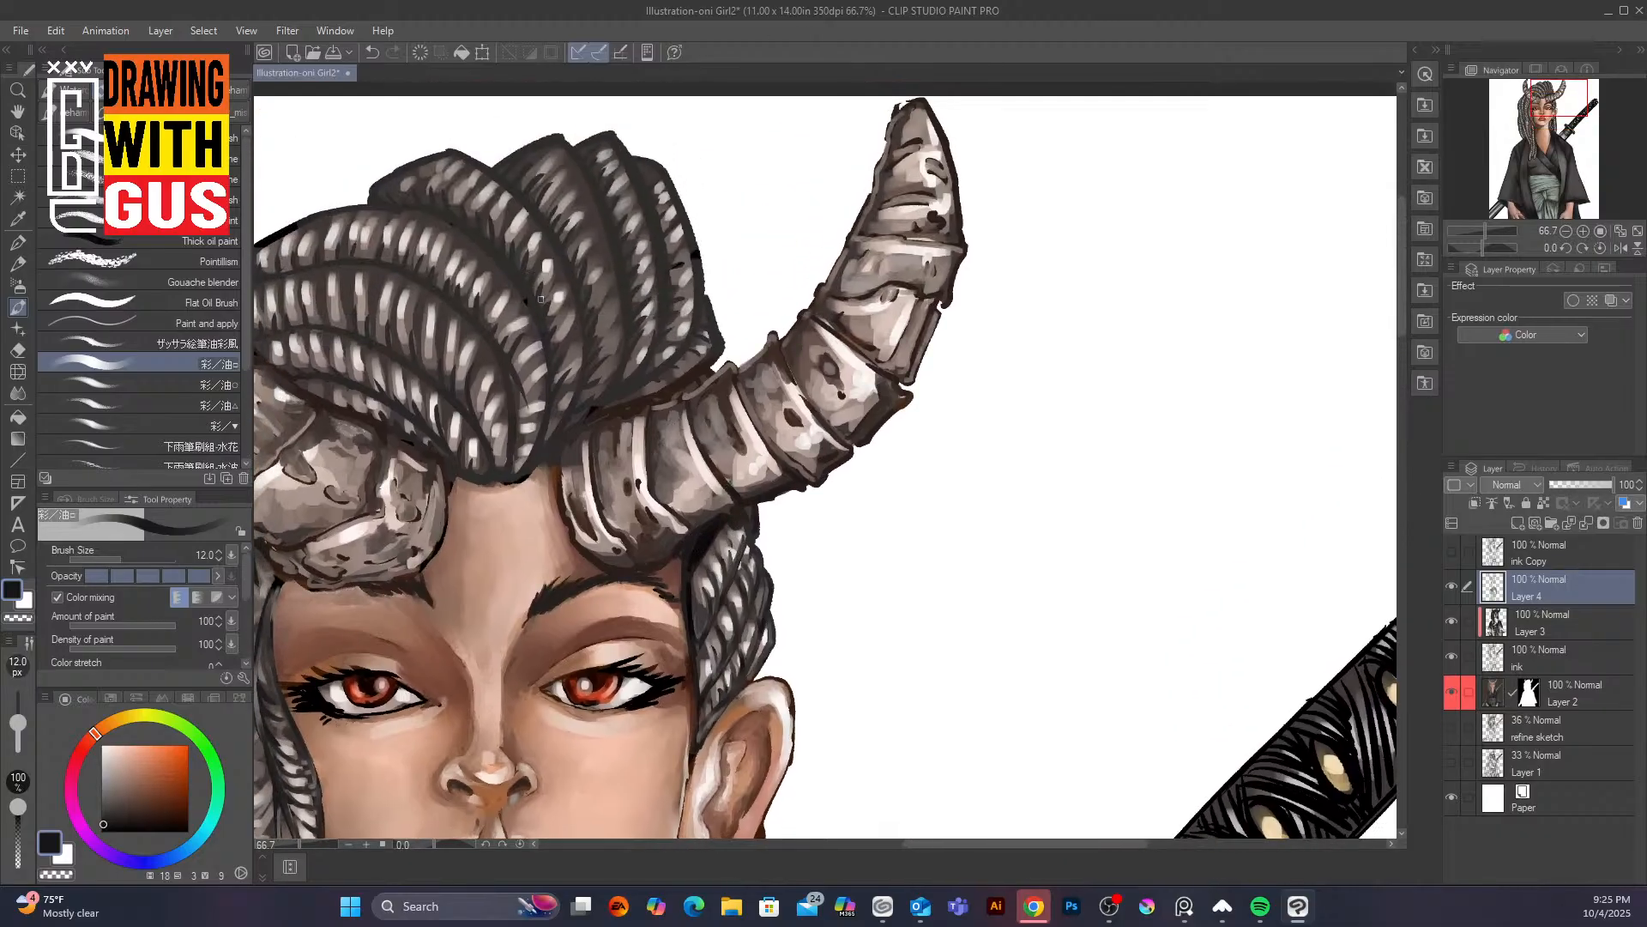
pyautogui.moveTo(543, 330)
pyautogui.mouseDown()
pyautogui.moveTo(540, 449)
pyautogui.moveTo(587, 347)
pyautogui.moveTo(579, 298)
pyautogui.moveTo(496, 191)
pyautogui.moveTo(468, 181)
pyautogui.moveTo(447, 198)
pyautogui.moveTo(470, 170)
pyautogui.moveTo(400, 177)
pyautogui.mouseUp()
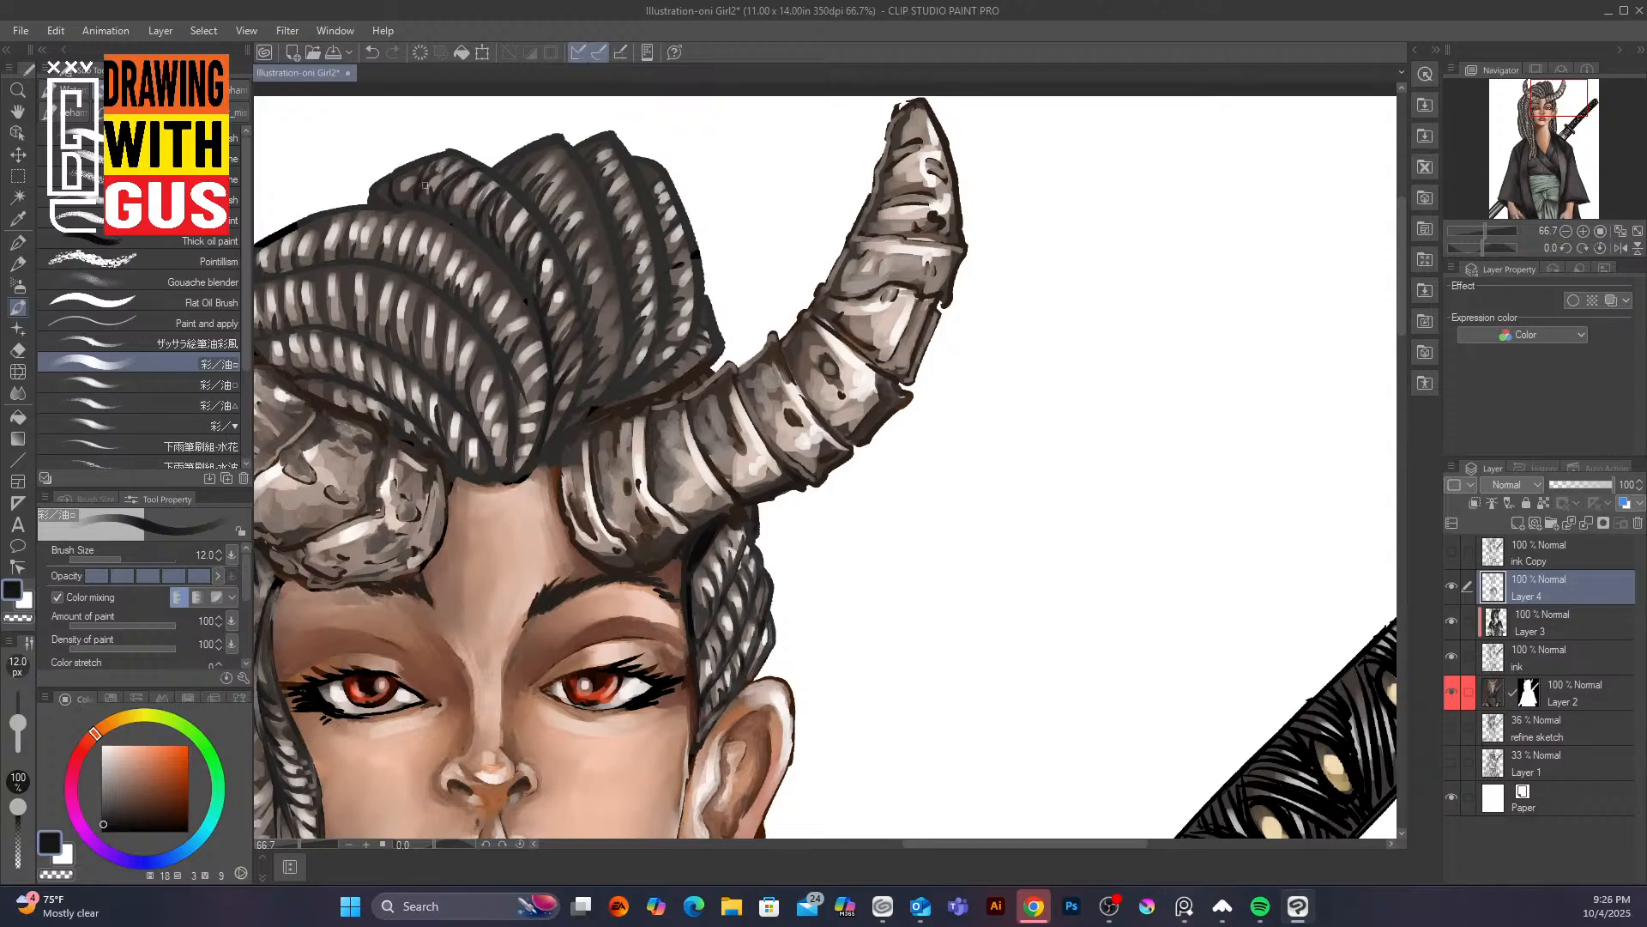
pyautogui.moveTo(540, 183)
pyautogui.mouseDown()
pyautogui.moveTo(580, 168)
pyautogui.moveTo(537, 188)
pyautogui.moveTo(580, 161)
pyautogui.moveTo(545, 211)
pyautogui.moveTo(584, 163)
pyautogui.moveTo(566, 183)
pyautogui.mouseUp()
pyautogui.moveTo(595, 249)
pyautogui.mouseDown()
pyautogui.moveTo(567, 206)
pyautogui.moveTo(599, 184)
pyautogui.mouseUp()
pyautogui.moveTo(600, 265); pyautogui.dragTo(576, 238)
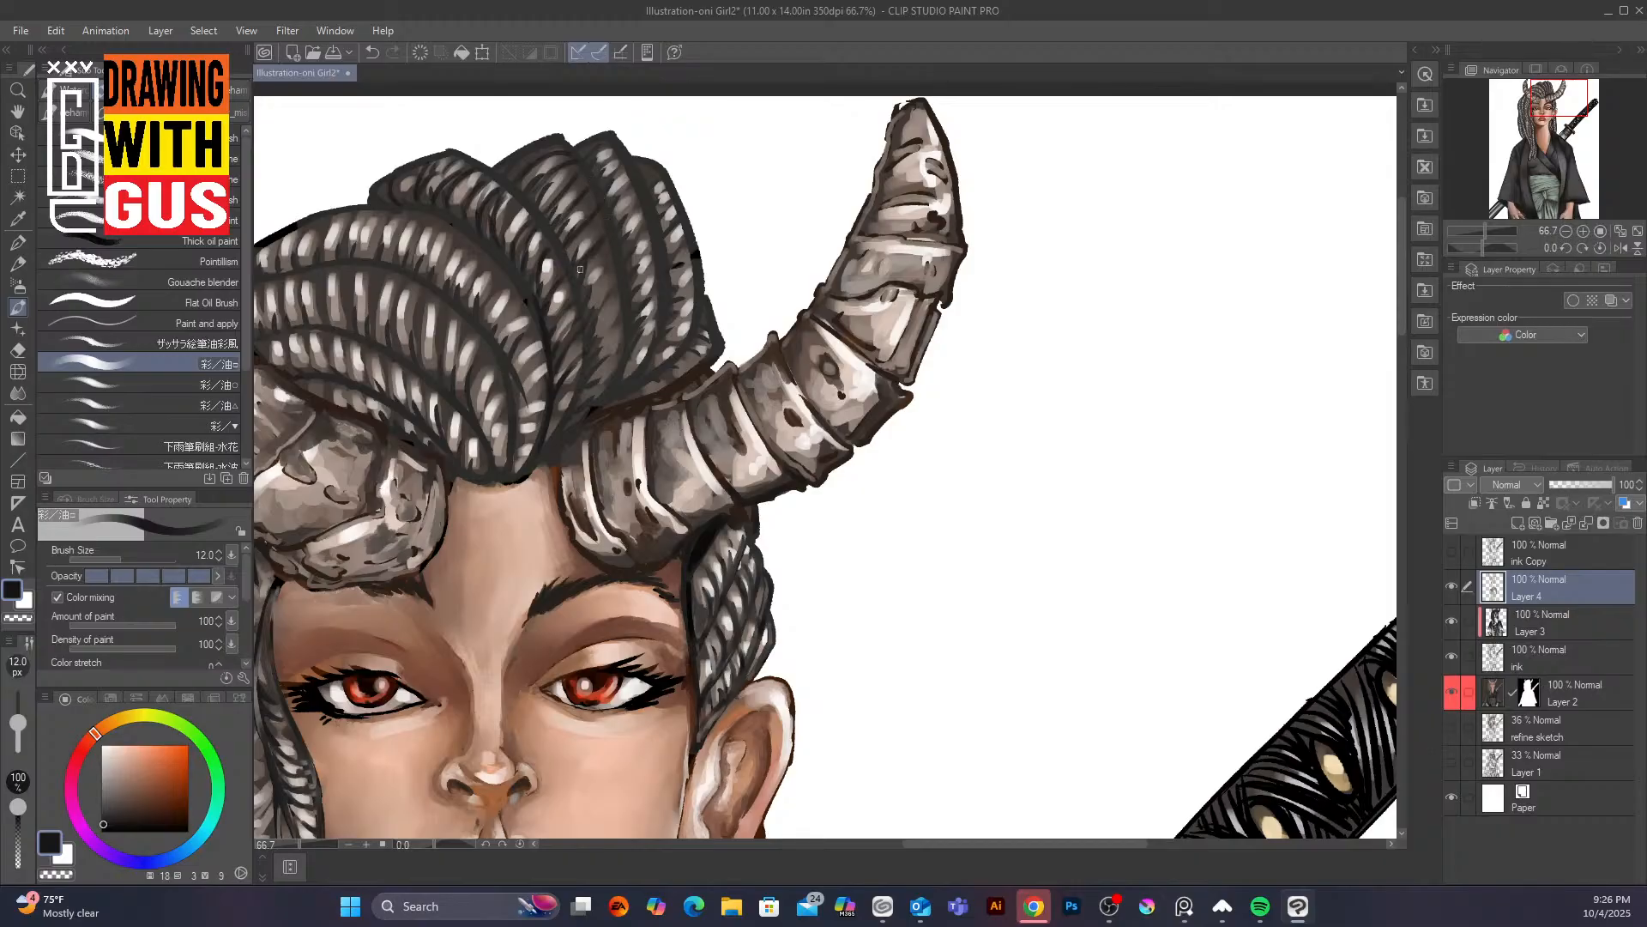
# Define the twists of the right-hand topknot braids with near-black strokes down to the horn's base
pyautogui.moveTo(585, 301); pyautogui.dragTo(611, 262)
pyautogui.moveTo(588, 319); pyautogui.dragTo(618, 286)
pyautogui.moveTo(592, 351)
pyautogui.mouseDown()
pyautogui.moveTo(623, 309)
pyautogui.moveTo(622, 369)
pyautogui.moveTo(631, 335)
pyautogui.mouseUp()
pyautogui.moveTo(598, 412); pyautogui.dragTo(674, 355)
pyautogui.moveTo(650, 221); pyautogui.dragTo(657, 366)
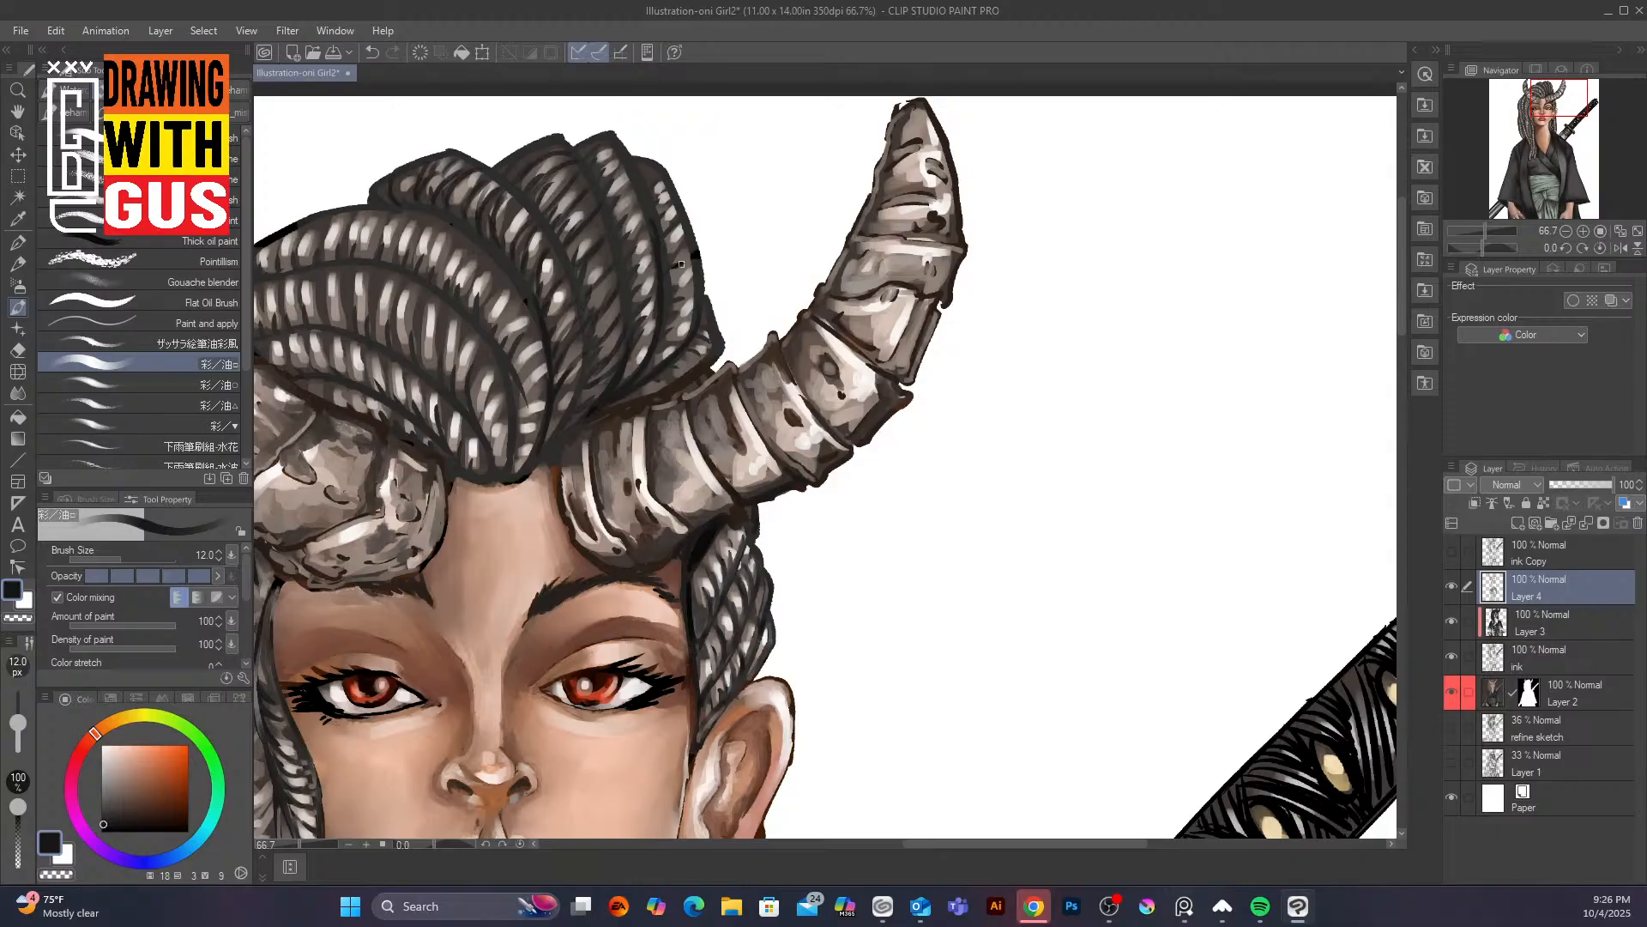
pyautogui.moveTo(678, 267)
pyautogui.mouseDown()
pyautogui.moveTo(670, 338)
pyautogui.moveTo(700, 305)
pyautogui.moveTo(671, 343)
pyautogui.moveTo(715, 306)
pyautogui.moveTo(706, 354)
pyautogui.moveTo(687, 348)
pyautogui.moveTo(700, 357)
pyautogui.moveTo(671, 383)
pyautogui.moveTo(709, 346)
pyautogui.mouseUp()
pyautogui.scroll(-2, 710, 347)
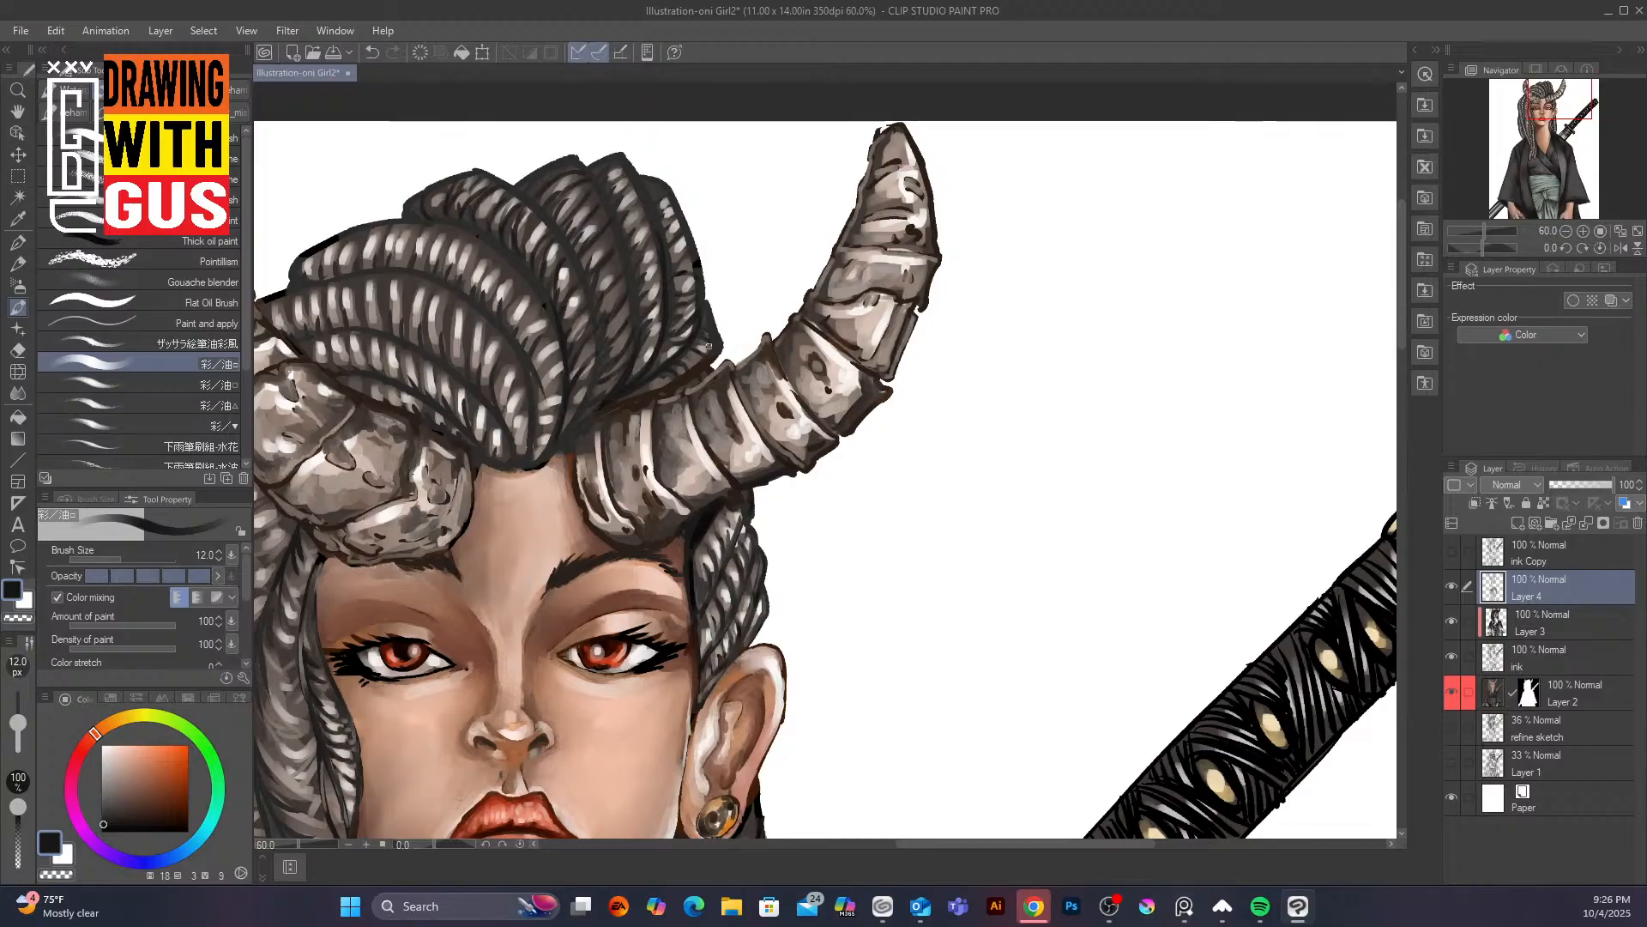
# Add near-black strokes between the twists of the braids sweeping back from the forehead toward the left horn
pyautogui.scroll(-3, 710, 347)
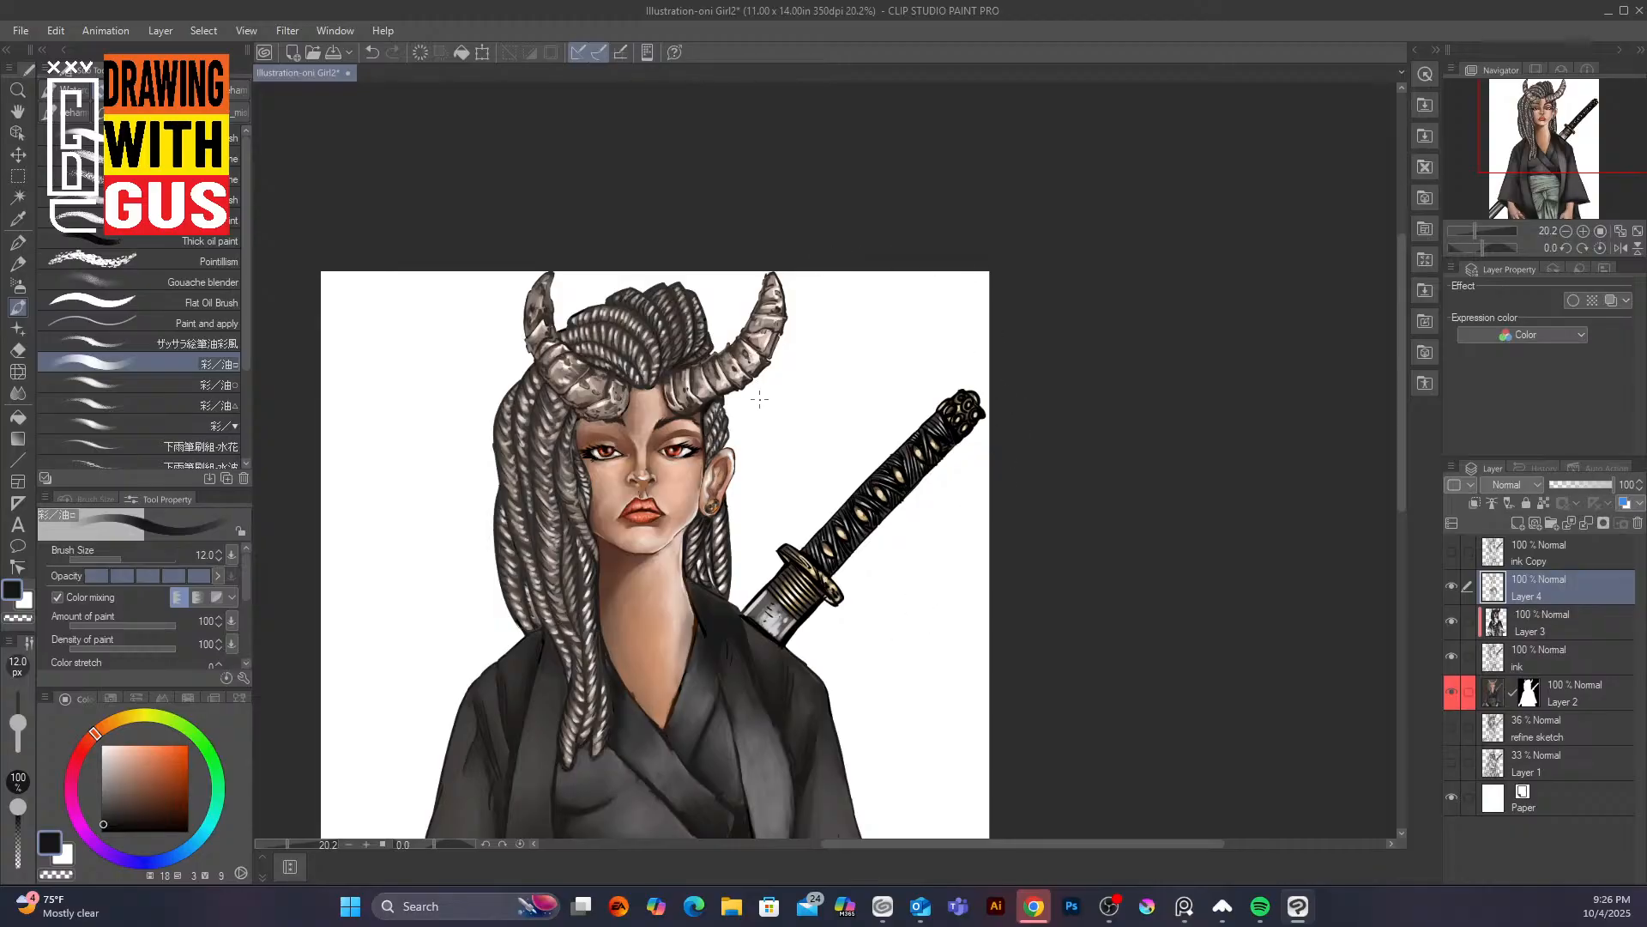
pyautogui.scroll(4, 783, 290)
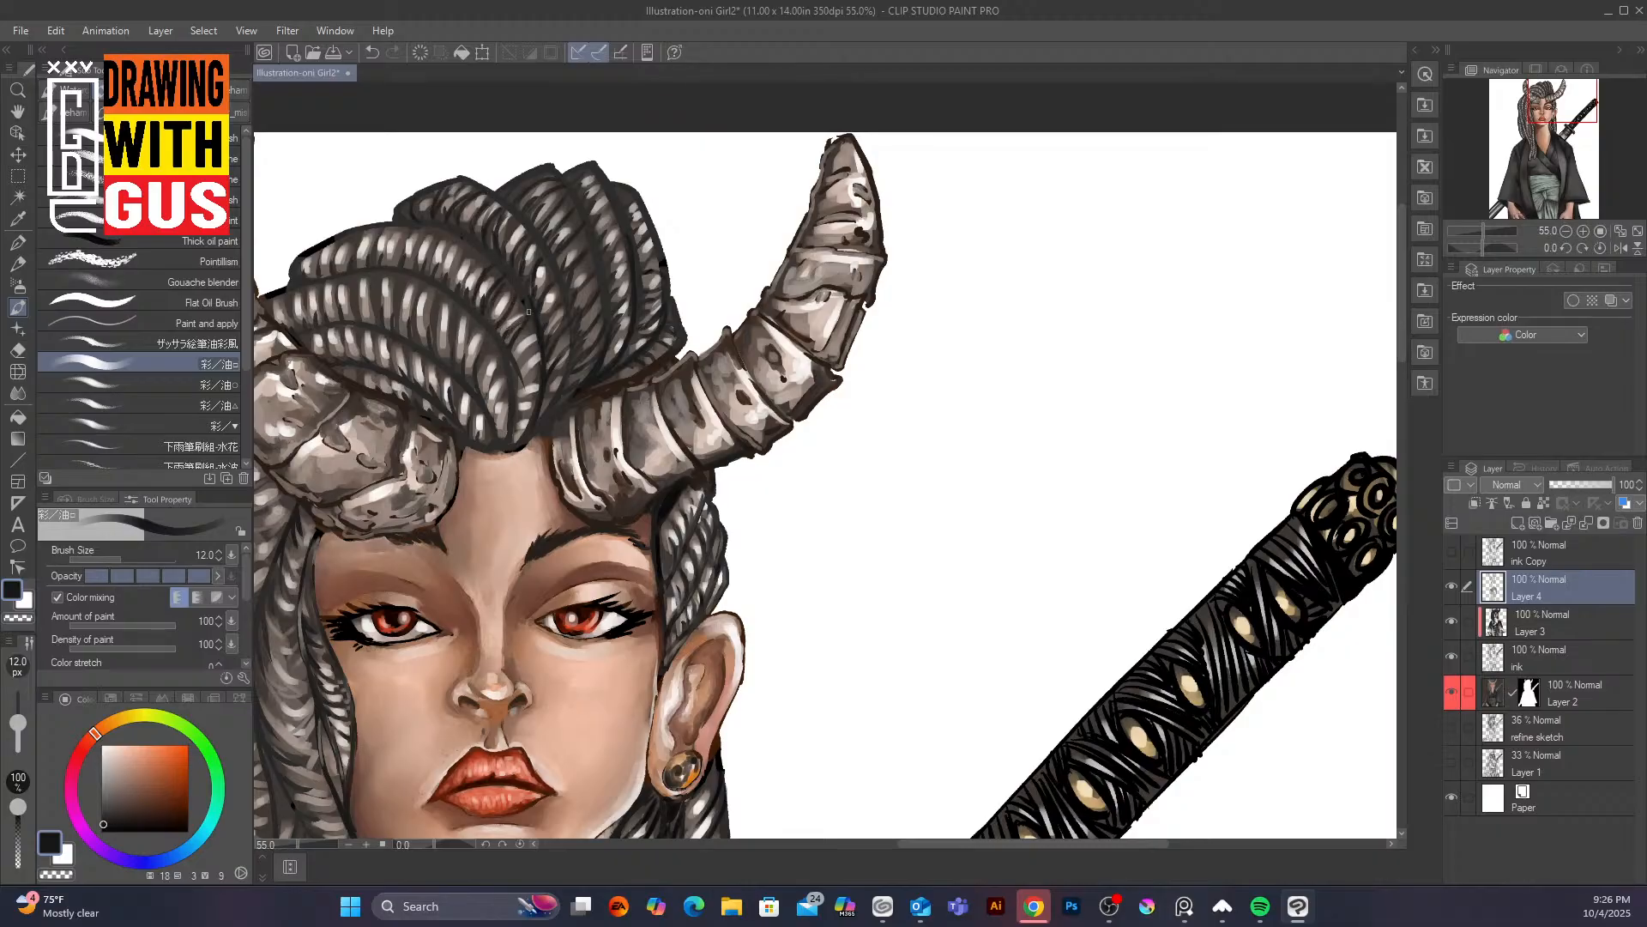
pyautogui.moveTo(526, 338); pyautogui.dragTo(521, 433)
pyautogui.moveTo(477, 254)
pyautogui.mouseDown()
pyautogui.moveTo(462, 290)
pyautogui.moveTo(442, 233)
pyautogui.moveTo(441, 269)
pyautogui.moveTo(441, 232)
pyautogui.moveTo(391, 268)
pyautogui.moveTo(367, 234)
pyautogui.moveTo(362, 274)
pyautogui.moveTo(341, 220)
pyautogui.moveTo(395, 321)
pyautogui.moveTo(410, 278)
pyautogui.moveTo(402, 326)
pyautogui.moveTo(422, 286)
pyautogui.moveTo(415, 319)
pyautogui.moveTo(438, 295)
pyautogui.moveTo(433, 316)
pyautogui.moveTo(458, 304)
pyautogui.moveTo(453, 357)
pyautogui.moveTo(487, 226)
pyautogui.moveTo(474, 318)
pyautogui.moveTo(504, 360)
pyautogui.moveTo(508, 403)
pyautogui.mouseUp()
pyautogui.moveTo(377, 269)
pyautogui.mouseDown()
pyautogui.moveTo(374, 315)
pyautogui.moveTo(277, 317)
pyautogui.mouseUp()
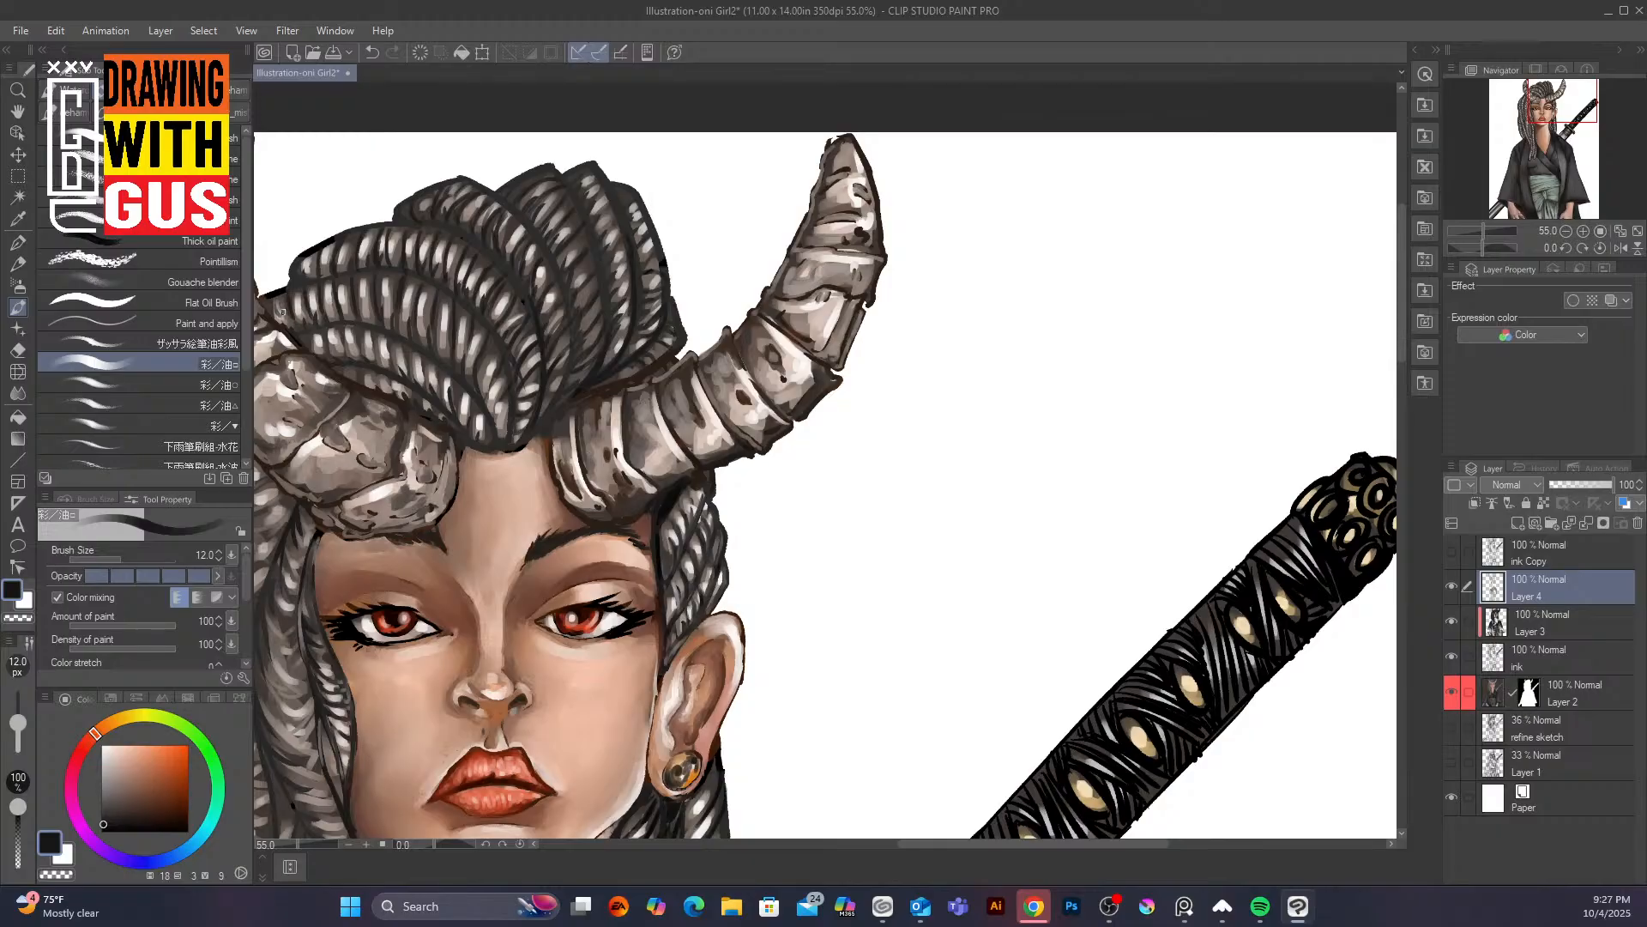
pyautogui.hotkey('alt', 'Tab')
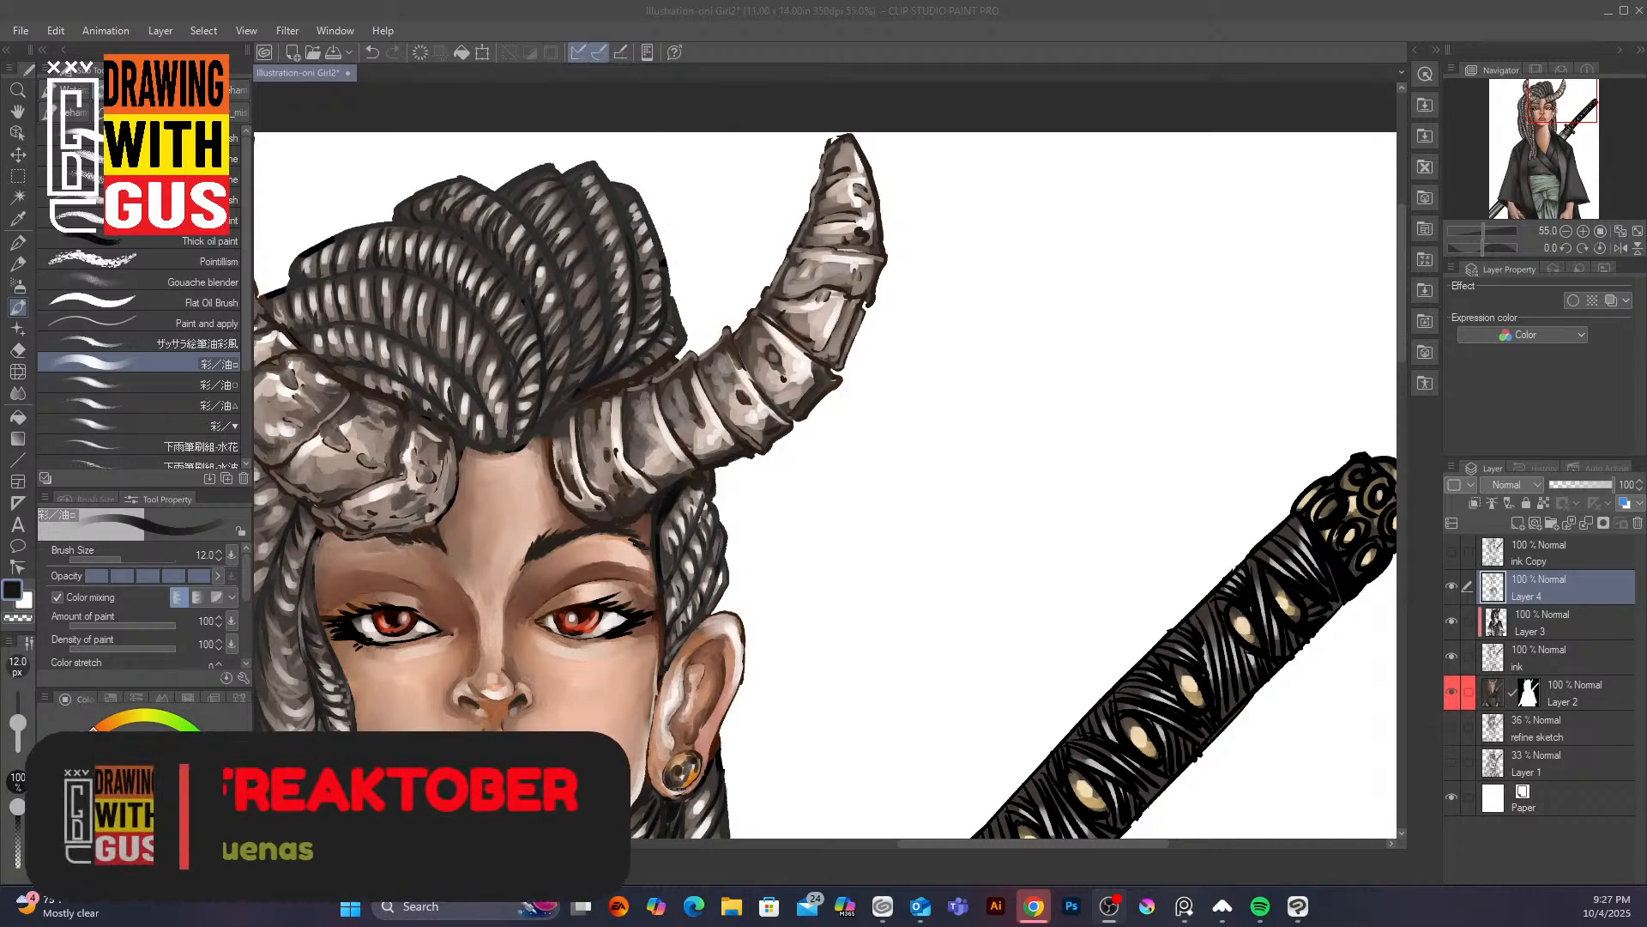
pyautogui.click(335, 345)
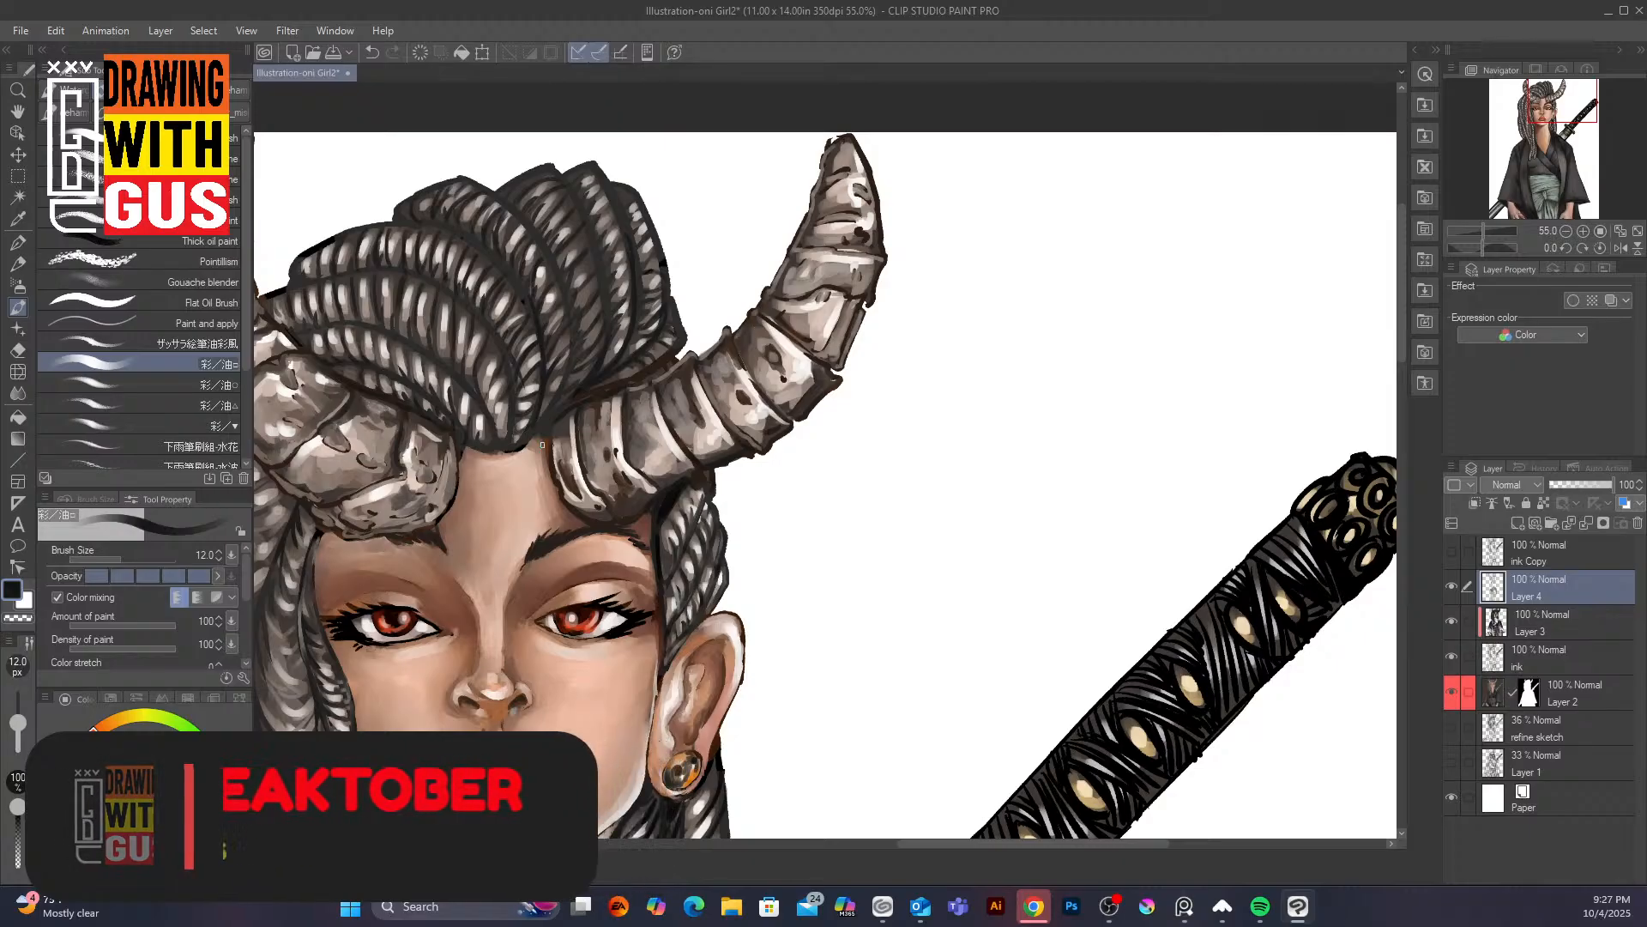
# Darken the twists of the braids directly beneath the left horn in near-black, undoing one unwanted stroke
pyautogui.moveTo(527, 353); pyautogui.dragTo(780, 370)
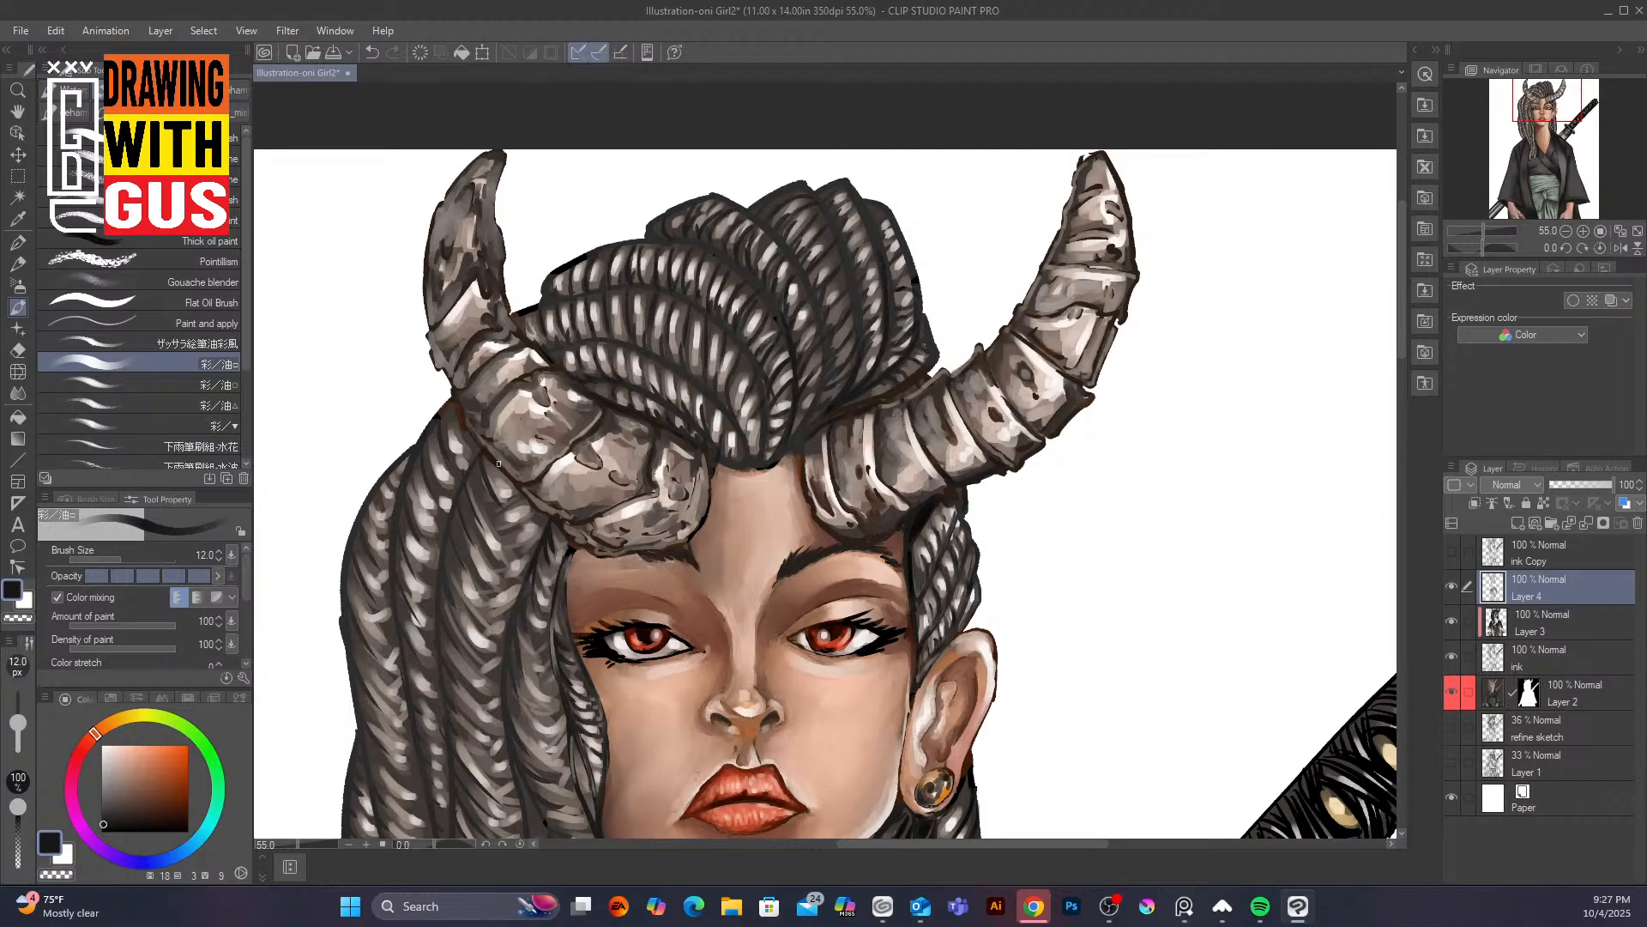
pyautogui.moveTo(499, 465); pyautogui.dragTo(575, 532)
pyautogui.moveTo(508, 345)
pyautogui.mouseDown()
pyautogui.moveTo(547, 334)
pyautogui.moveTo(526, 326)
pyautogui.moveTo(693, 421)
pyautogui.mouseUp()
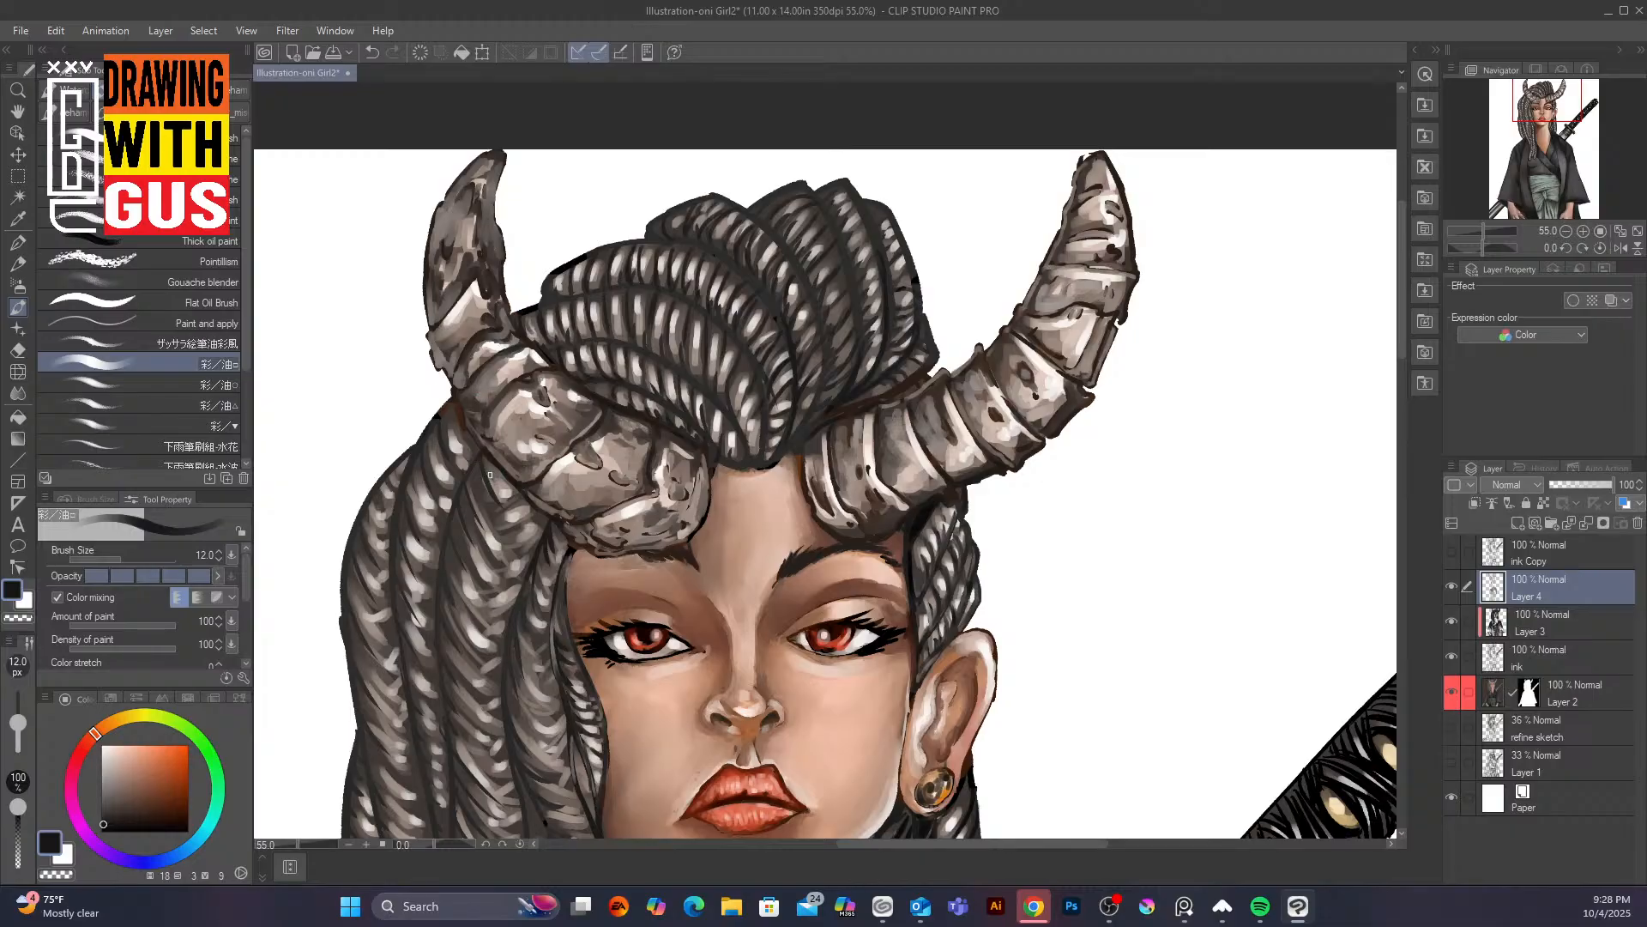
pyautogui.hotkey('ctrl', 'z')
pyautogui.moveTo(479, 461)
pyautogui.mouseDown()
pyautogui.moveTo(529, 516)
pyautogui.moveTo(504, 530)
pyautogui.moveTo(524, 496)
pyautogui.moveTo(546, 532)
pyautogui.moveTo(506, 397)
pyautogui.moveTo(462, 509)
pyautogui.moveTo(512, 583)
pyautogui.moveTo(537, 543)
pyautogui.moveTo(506, 548)
pyautogui.moveTo(539, 531)
pyautogui.moveTo(513, 550)
pyautogui.moveTo(502, 530)
pyautogui.moveTo(516, 550)
pyautogui.moveTo(549, 514)
pyautogui.moveTo(453, 431)
pyautogui.moveTo(478, 564)
pyautogui.moveTo(462, 555)
pyautogui.moveTo(503, 601)
pyautogui.moveTo(513, 586)
pyautogui.moveTo(488, 596)
pyautogui.moveTo(516, 580)
pyautogui.moveTo(500, 608)
pyautogui.moveTo(472, 601)
pyautogui.moveTo(505, 619)
pyautogui.moveTo(461, 594)
pyautogui.moveTo(510, 615)
pyautogui.mouseUp()
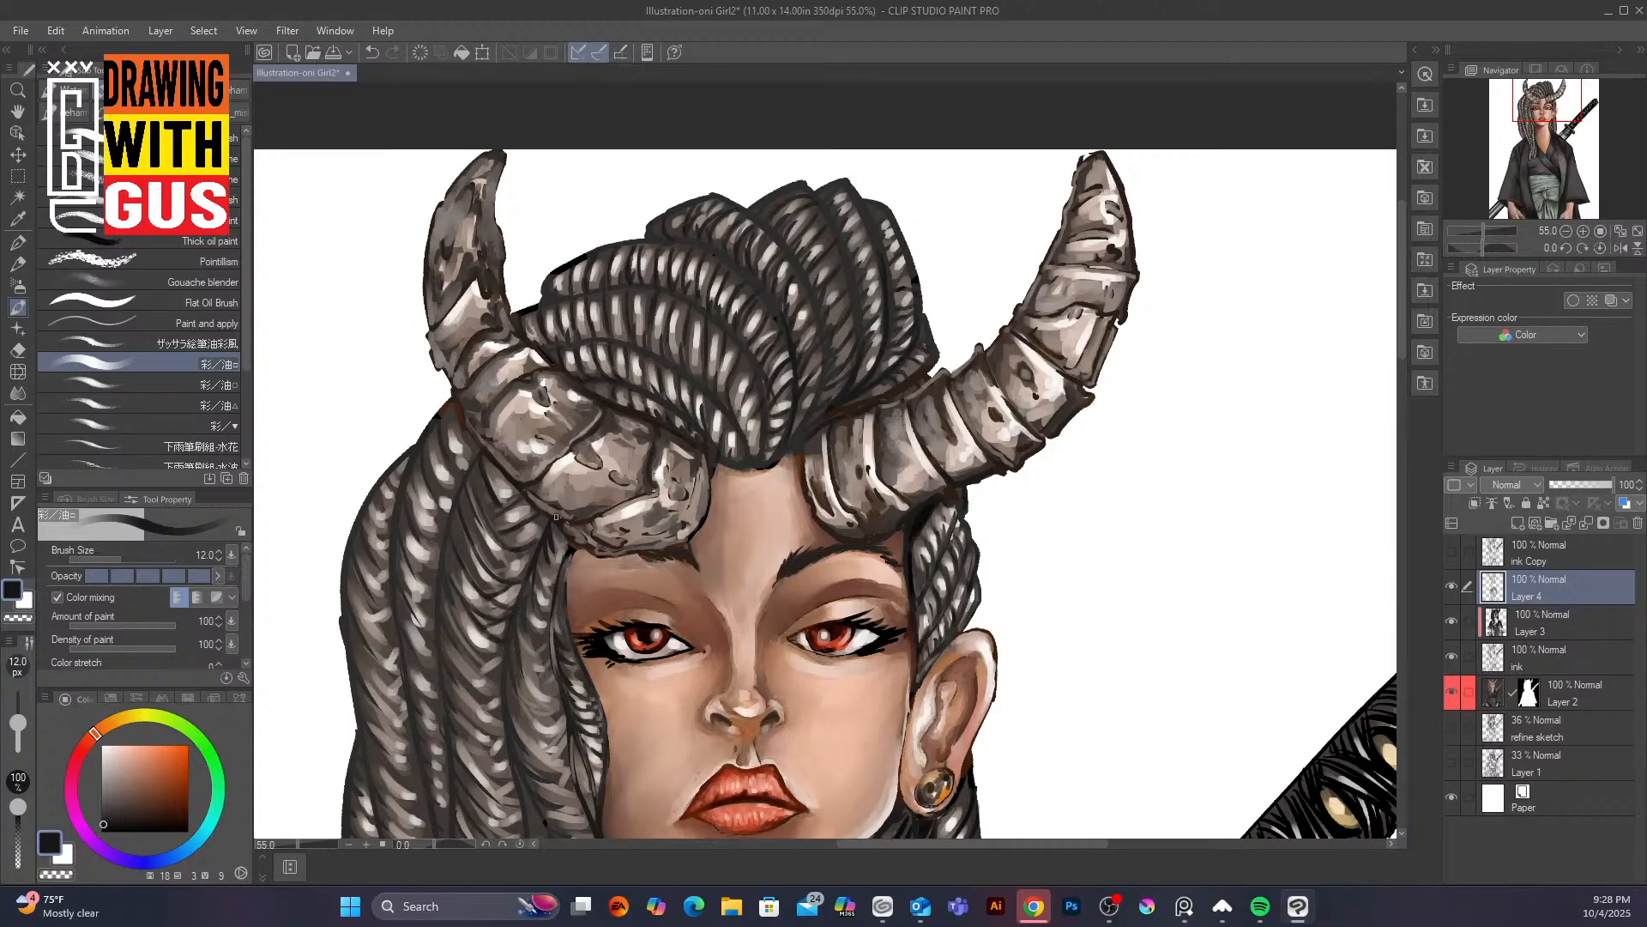
# Continue the near-black twist lines down the middle long braid on the left side, from eye level to below the chin
pyautogui.scroll(-5, 544, 619)
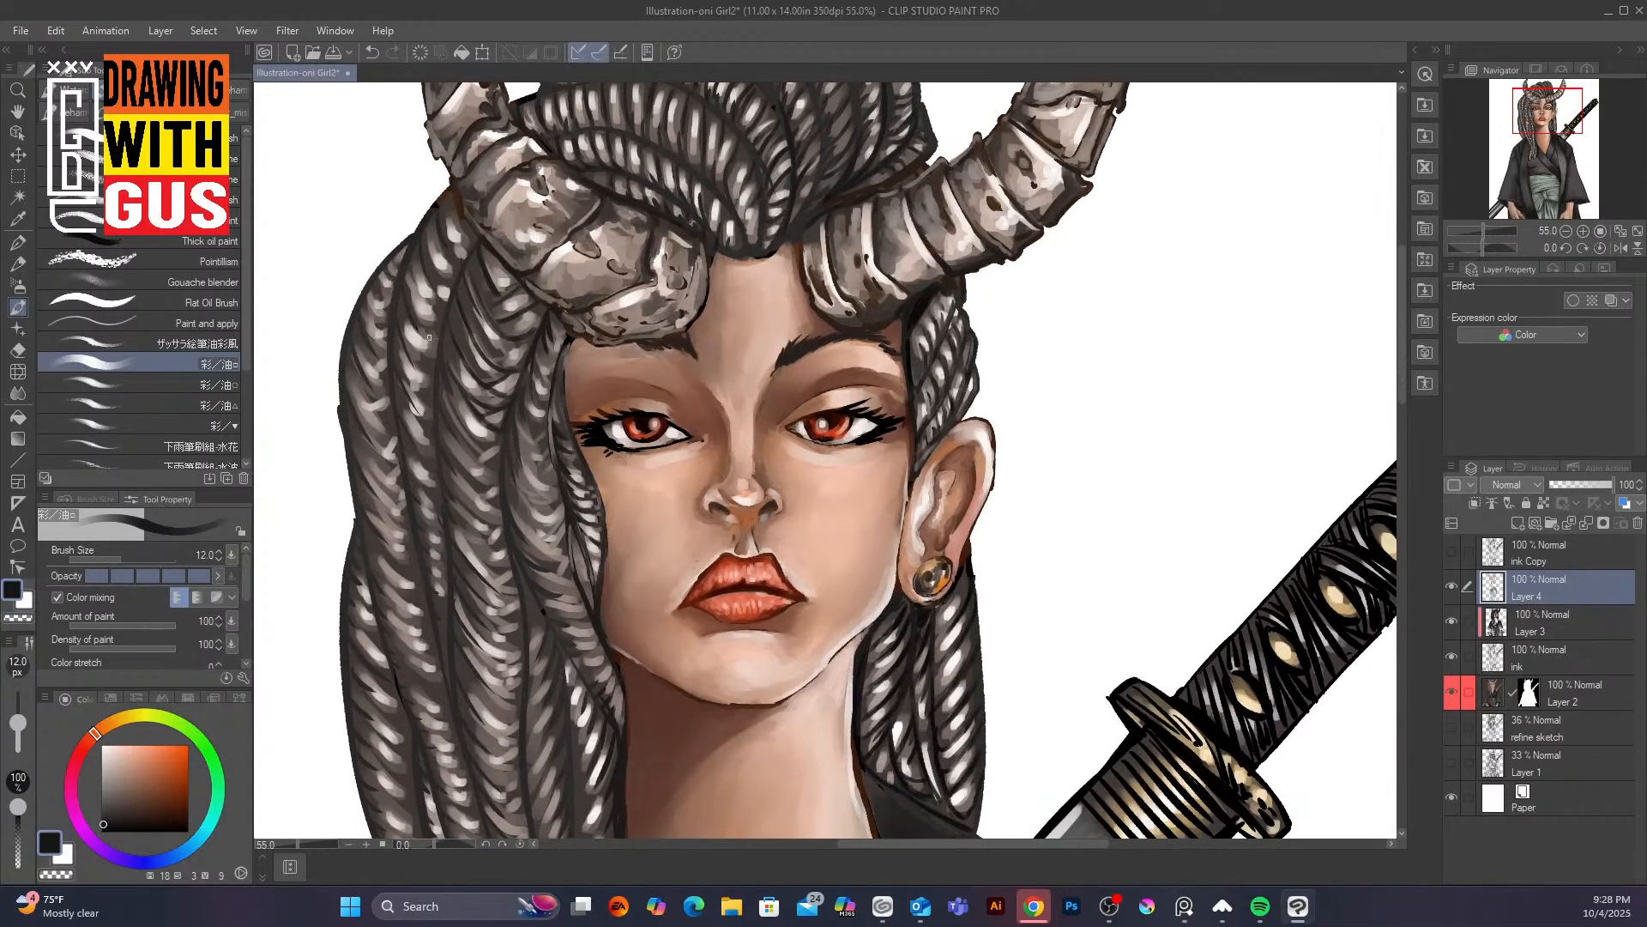
pyautogui.moveTo(443, 389)
pyautogui.mouseDown()
pyautogui.moveTo(489, 462)
pyautogui.moveTo(485, 442)
pyautogui.moveTo(505, 439)
pyautogui.moveTo(493, 472)
pyautogui.moveTo(453, 419)
pyautogui.moveTo(505, 476)
pyautogui.moveTo(397, 369)
pyautogui.moveTo(490, 477)
pyautogui.moveTo(464, 471)
pyautogui.moveTo(502, 465)
pyautogui.moveTo(441, 455)
pyautogui.moveTo(504, 522)
pyautogui.mouseUp()
pyautogui.moveTo(455, 465); pyautogui.dragTo(500, 495)
pyautogui.scroll(-5, 762, 589)
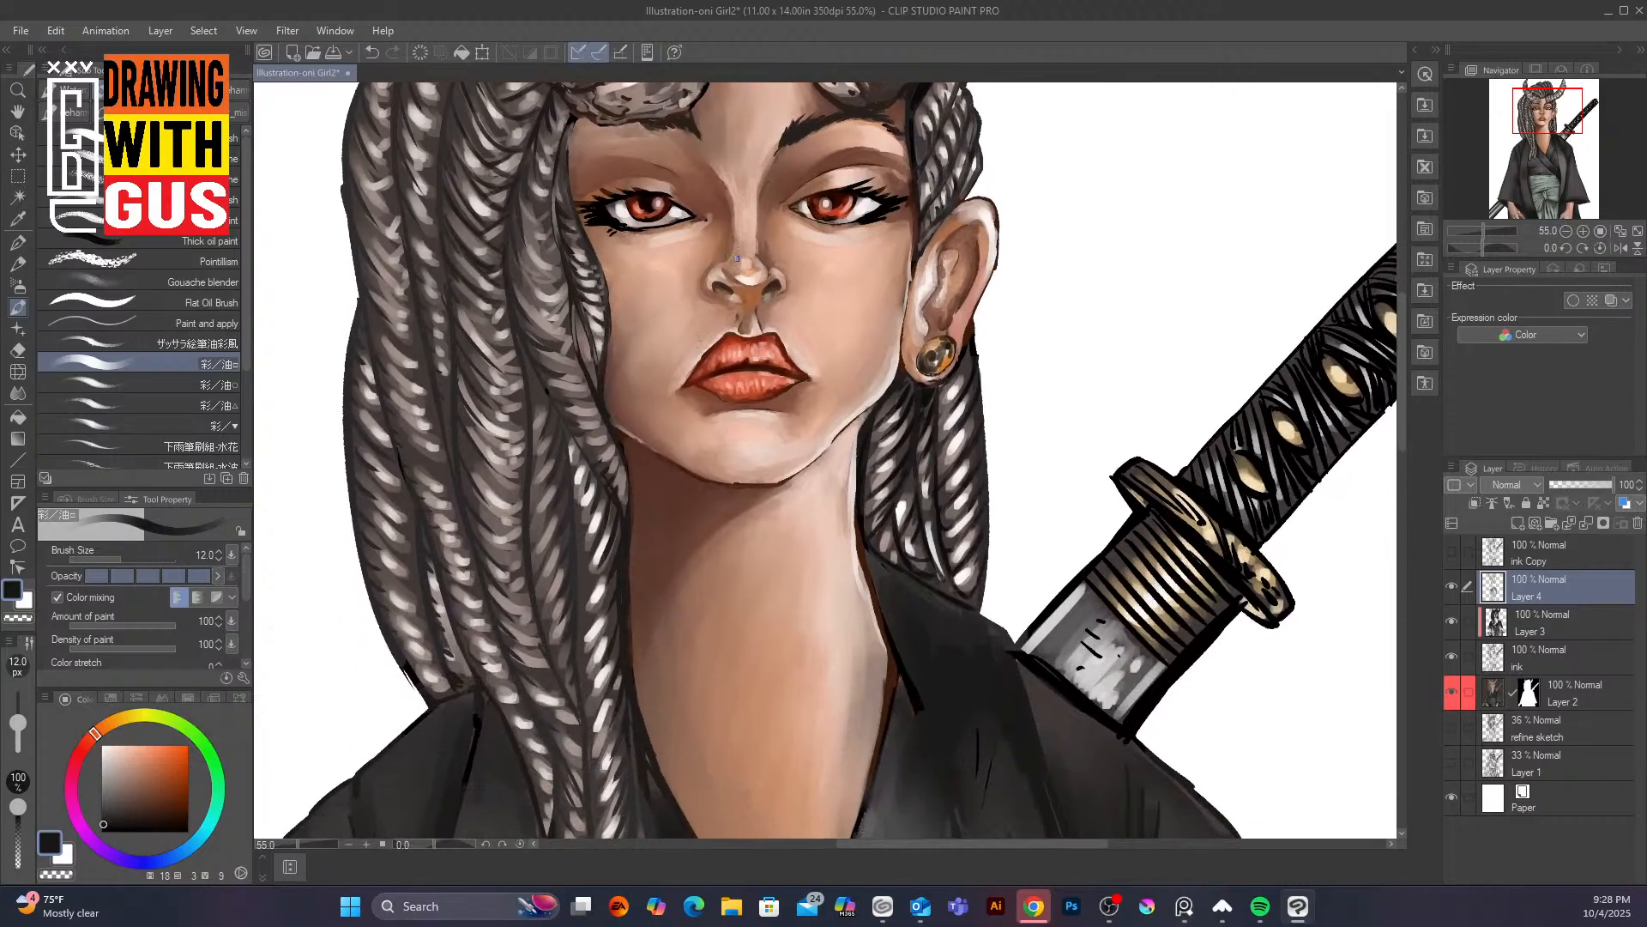
pyautogui.moveTo(451, 275)
pyautogui.mouseDown()
pyautogui.moveTo(492, 327)
pyautogui.moveTo(500, 307)
pyautogui.moveTo(515, 349)
pyautogui.moveTo(463, 375)
pyautogui.moveTo(516, 363)
pyautogui.moveTo(520, 379)
pyautogui.moveTo(475, 370)
pyautogui.moveTo(519, 414)
pyautogui.moveTo(507, 394)
pyautogui.moveTo(522, 398)
pyautogui.moveTo(522, 438)
pyautogui.moveTo(516, 423)
pyautogui.moveTo(470, 424)
pyautogui.moveTo(515, 472)
pyautogui.moveTo(518, 443)
pyautogui.moveTo(514, 515)
pyautogui.mouseUp()
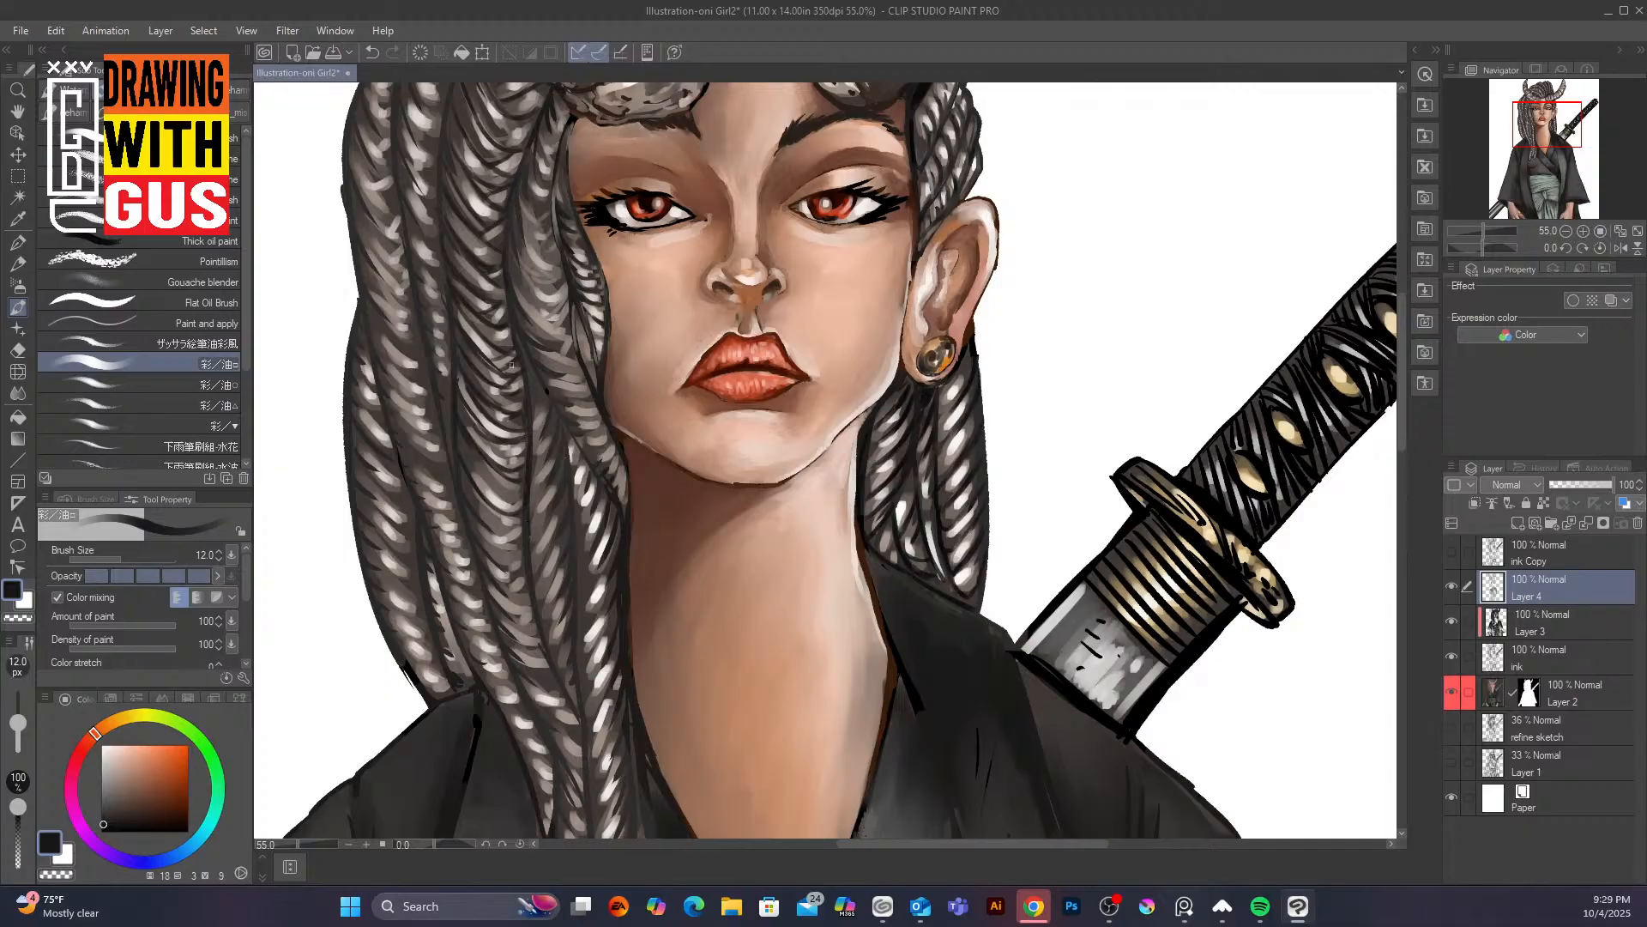
pyautogui.moveTo(462, 484)
pyautogui.mouseDown()
pyautogui.moveTo(498, 537)
pyautogui.moveTo(519, 532)
pyautogui.moveTo(519, 567)
pyautogui.moveTo(526, 528)
pyautogui.mouseUp()
# Define the twists of the braid beside the left eye and cheek with short near-black strokes
pyautogui.moveTo(736, 592)
pyautogui.mouseDown()
pyautogui.moveTo(731, 406)
pyautogui.moveTo(607, 437)
pyautogui.moveTo(542, 710)
pyautogui.mouseUp()
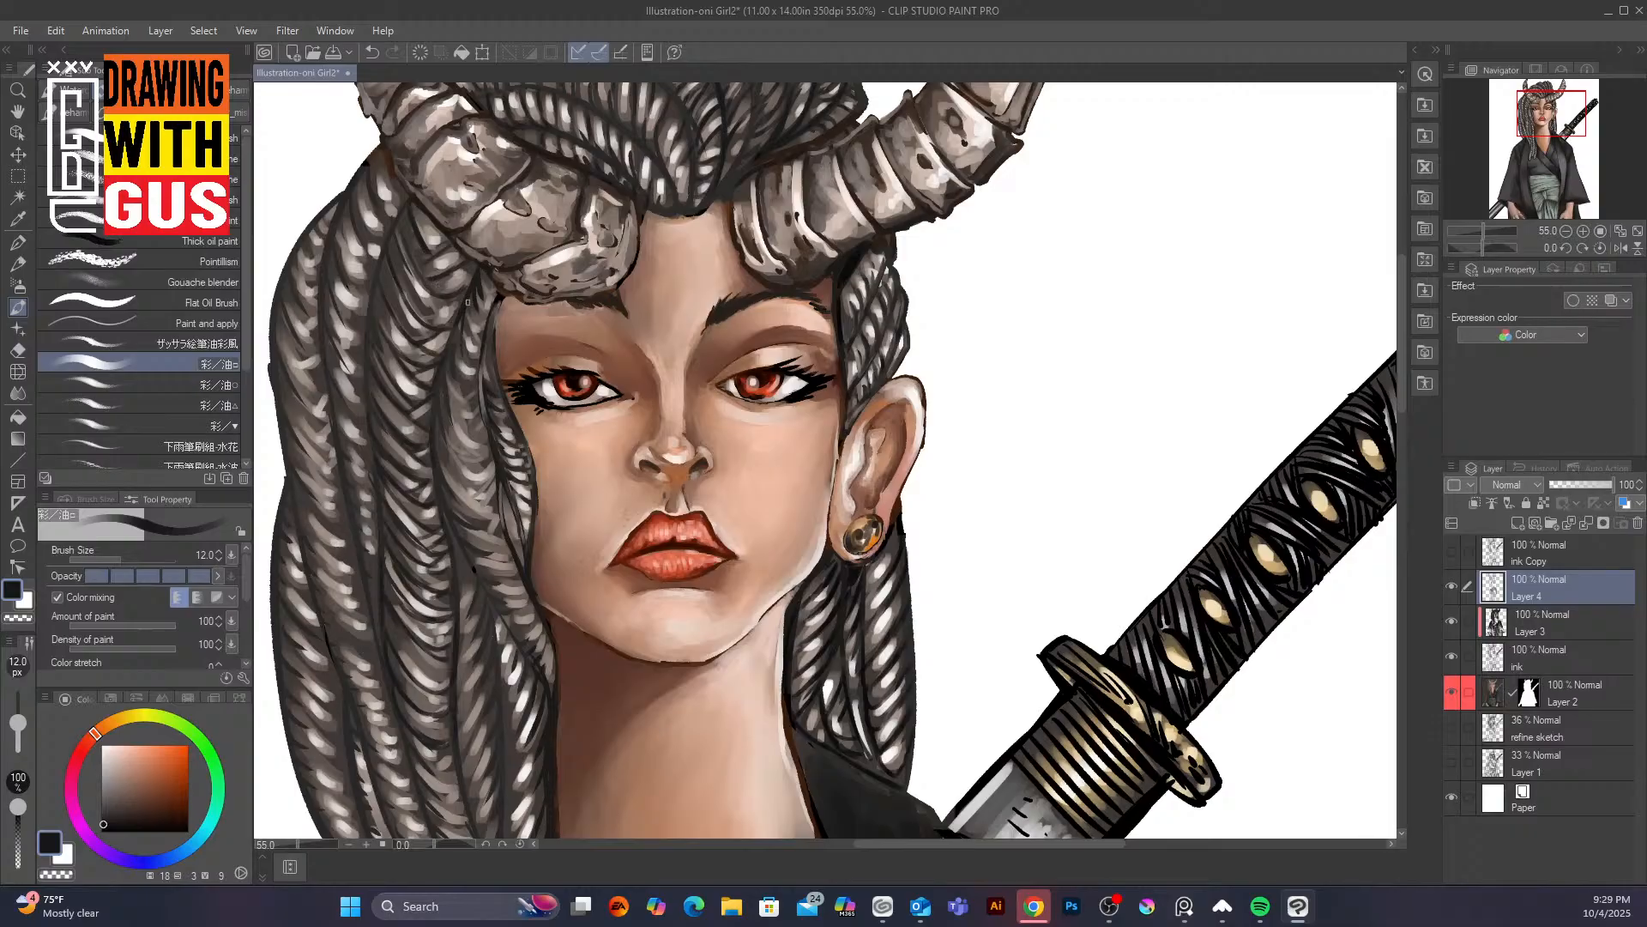
pyautogui.moveTo(469, 327); pyautogui.dragTo(491, 302)
pyautogui.moveTo(464, 360); pyautogui.dragTo(480, 330)
pyautogui.moveTo(458, 385); pyautogui.dragTo(480, 342)
pyautogui.moveTo(456, 400)
pyautogui.mouseDown()
pyautogui.moveTo(481, 379)
pyautogui.moveTo(459, 377)
pyautogui.moveTo(483, 408)
pyautogui.mouseUp()
pyautogui.moveTo(436, 464); pyautogui.dragTo(475, 412)
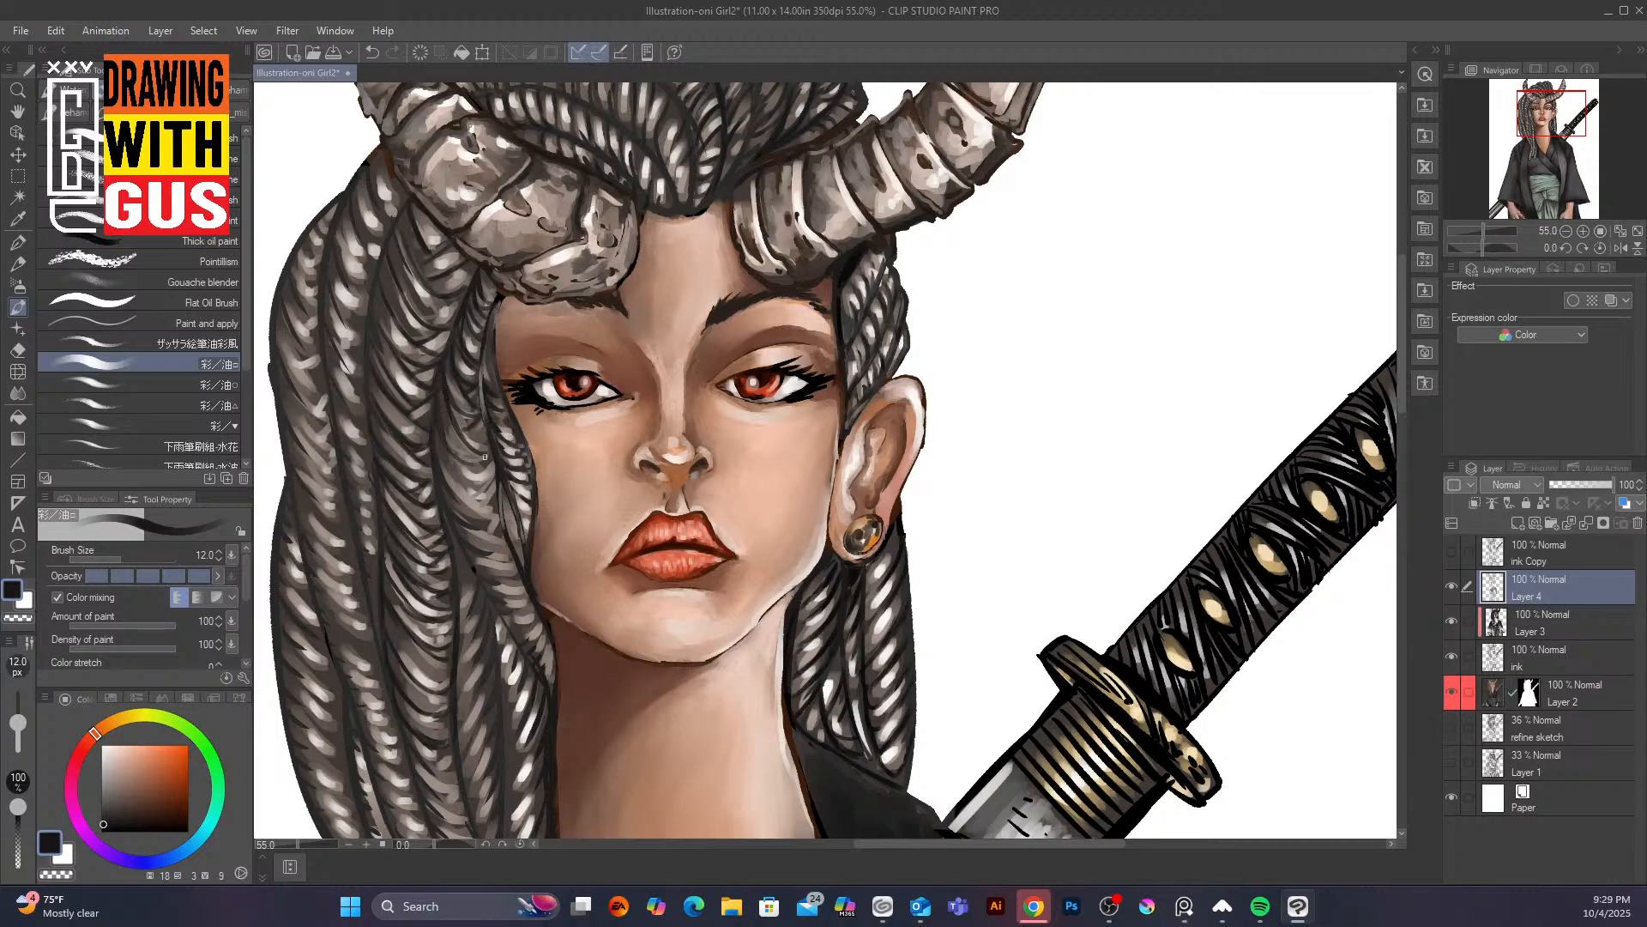
pyautogui.moveTo(442, 474)
pyautogui.mouseDown()
pyautogui.moveTo(483, 442)
pyautogui.moveTo(487, 459)
pyautogui.moveTo(456, 465)
pyautogui.mouseUp()
pyautogui.moveTo(452, 501)
pyautogui.mouseDown()
pyautogui.moveTo(477, 478)
pyautogui.moveTo(456, 464)
pyautogui.moveTo(493, 468)
pyautogui.moveTo(467, 496)
pyautogui.moveTo(493, 460)
pyautogui.mouseUp()
pyautogui.moveTo(449, 513); pyautogui.dragTo(490, 484)
# Darken the lower twists of the face-framing braids down to the jaw and undo the last two strokes by the temple
pyautogui.moveTo(486, 517)
pyautogui.mouseDown()
pyautogui.moveTo(494, 474)
pyautogui.moveTo(498, 510)
pyautogui.moveTo(440, 452)
pyautogui.moveTo(469, 526)
pyautogui.moveTo(496, 533)
pyautogui.moveTo(481, 527)
pyautogui.moveTo(499, 499)
pyautogui.moveTo(497, 534)
pyautogui.moveTo(480, 505)
pyautogui.moveTo(462, 524)
pyautogui.moveTo(489, 541)
pyautogui.moveTo(476, 546)
pyautogui.moveTo(511, 543)
pyautogui.moveTo(487, 526)
pyautogui.moveTo(492, 479)
pyautogui.moveTo(524, 590)
pyautogui.mouseUp()
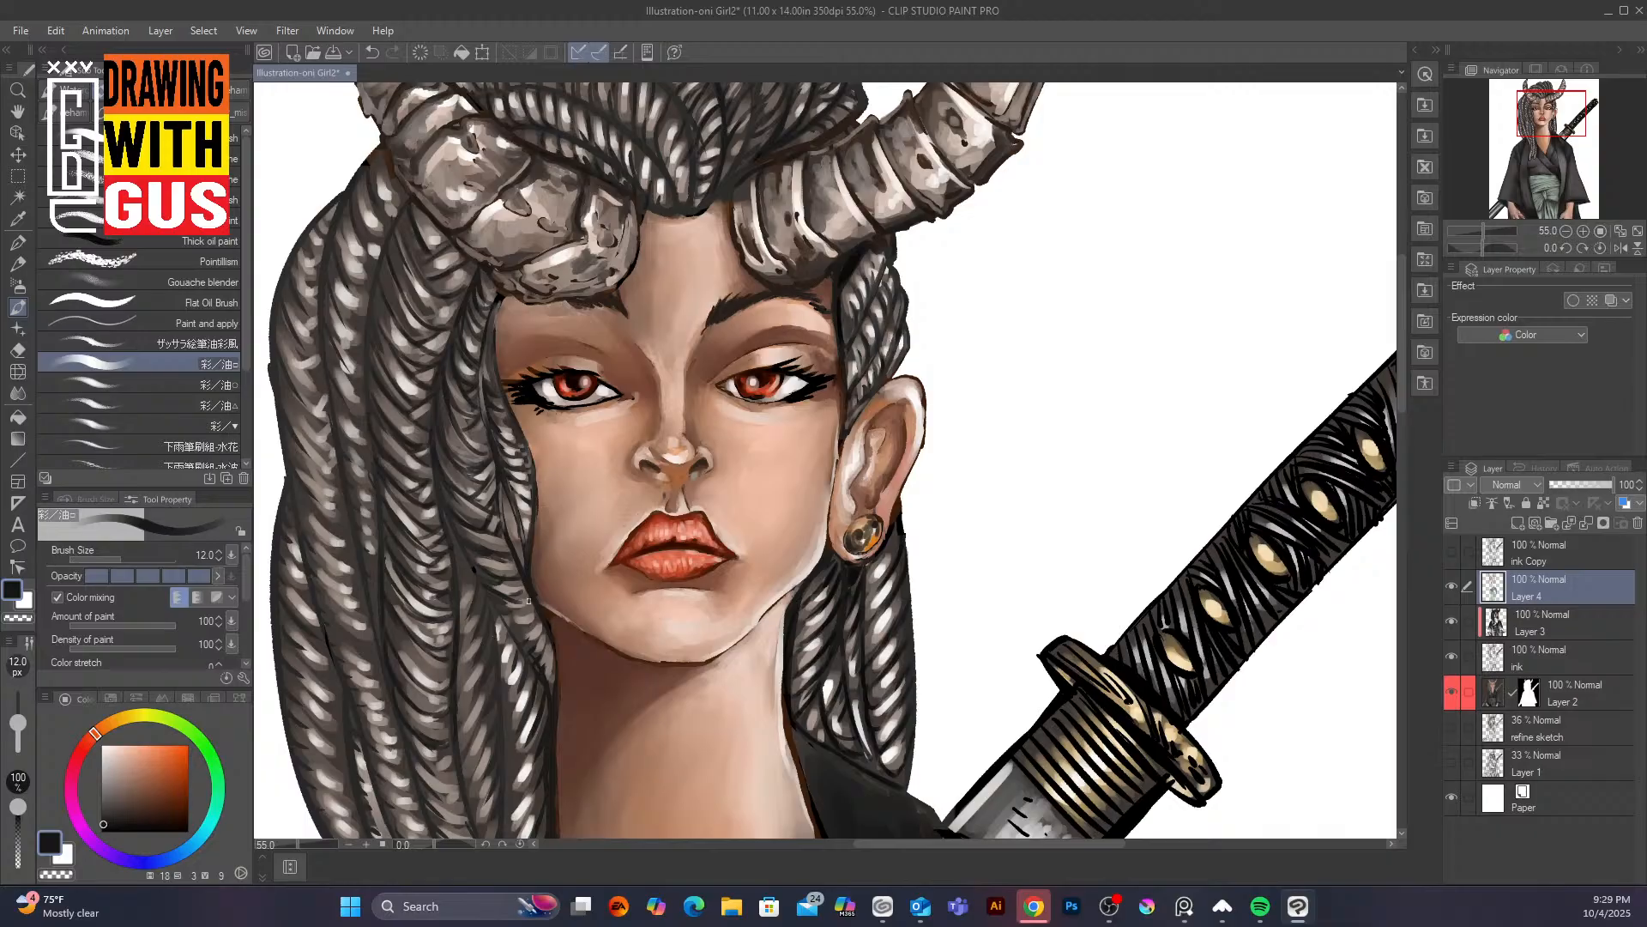
pyautogui.moveTo(510, 612)
pyautogui.mouseDown()
pyautogui.moveTo(542, 622)
pyautogui.moveTo(530, 641)
pyautogui.moveTo(545, 635)
pyautogui.moveTo(533, 647)
pyautogui.moveTo(551, 684)
pyautogui.mouseUp()
pyautogui.moveTo(502, 492)
pyautogui.mouseDown()
pyautogui.moveTo(497, 526)
pyautogui.moveTo(516, 481)
pyautogui.moveTo(522, 506)
pyautogui.mouseUp()
pyautogui.moveTo(498, 299); pyautogui.dragTo(494, 335)
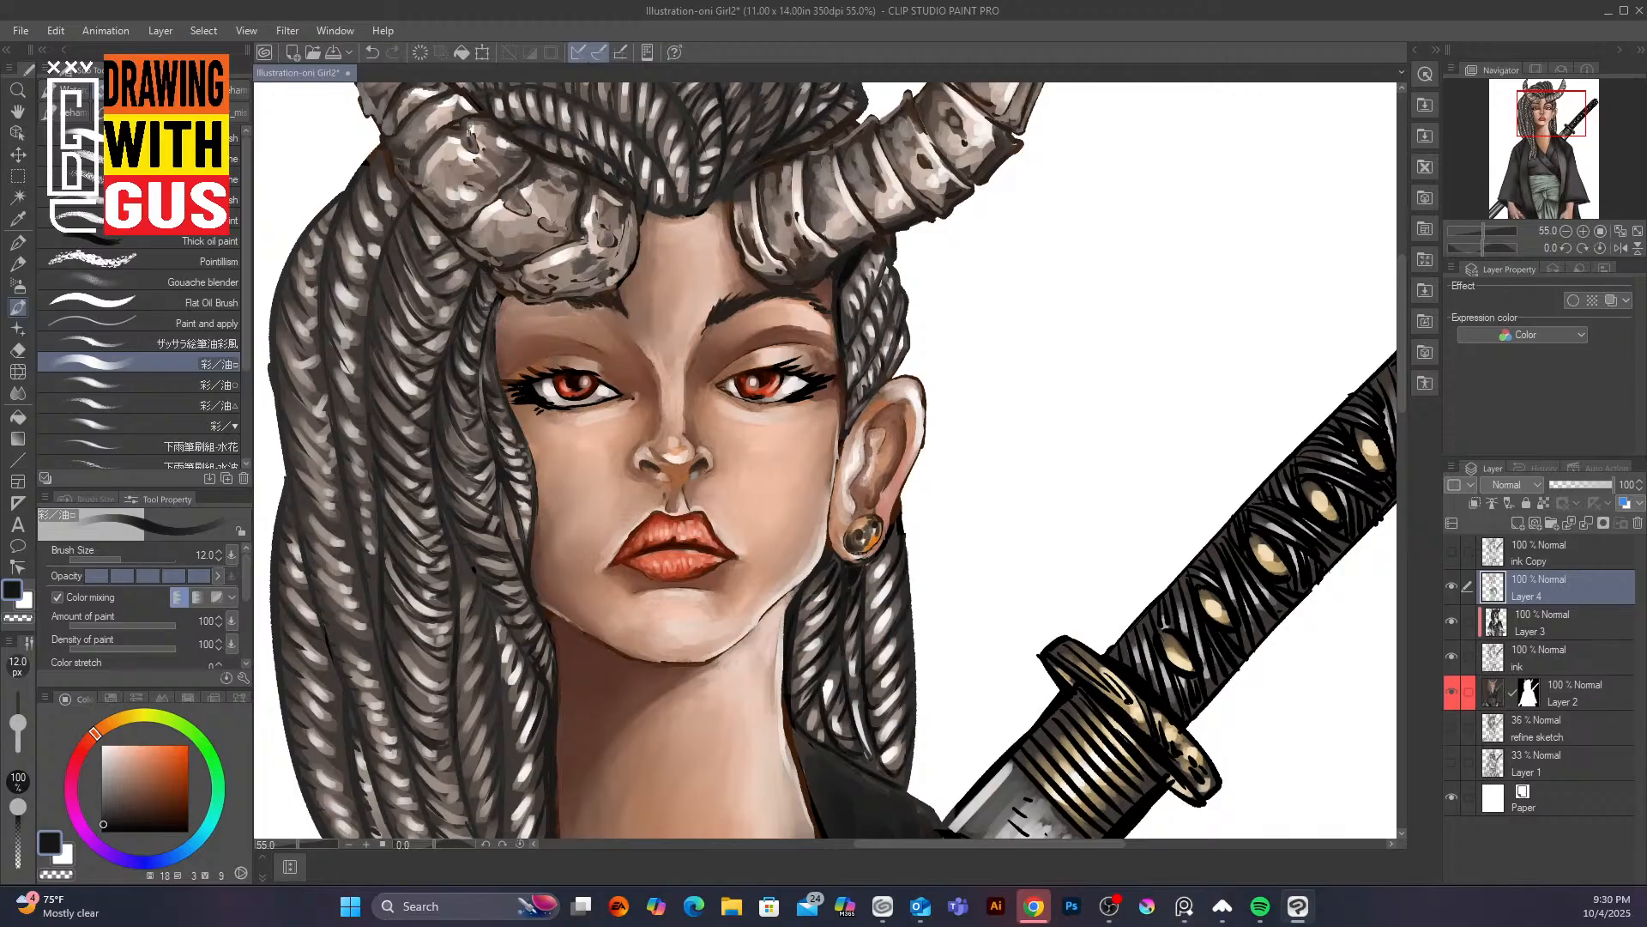
pyautogui.moveTo(512, 298)
pyautogui.mouseDown()
pyautogui.moveTo(497, 339)
pyautogui.moveTo(511, 352)
pyautogui.mouseUp()
pyautogui.hotkey('ctrl', 'z')
pyautogui.hotkey('ctrl', 'z')
# Darken the gap between the long braids beside the cheek and paint thin flyaway hairs along the hair's left outer edge
pyautogui.moveTo(714, 563); pyautogui.dragTo(810, 400)
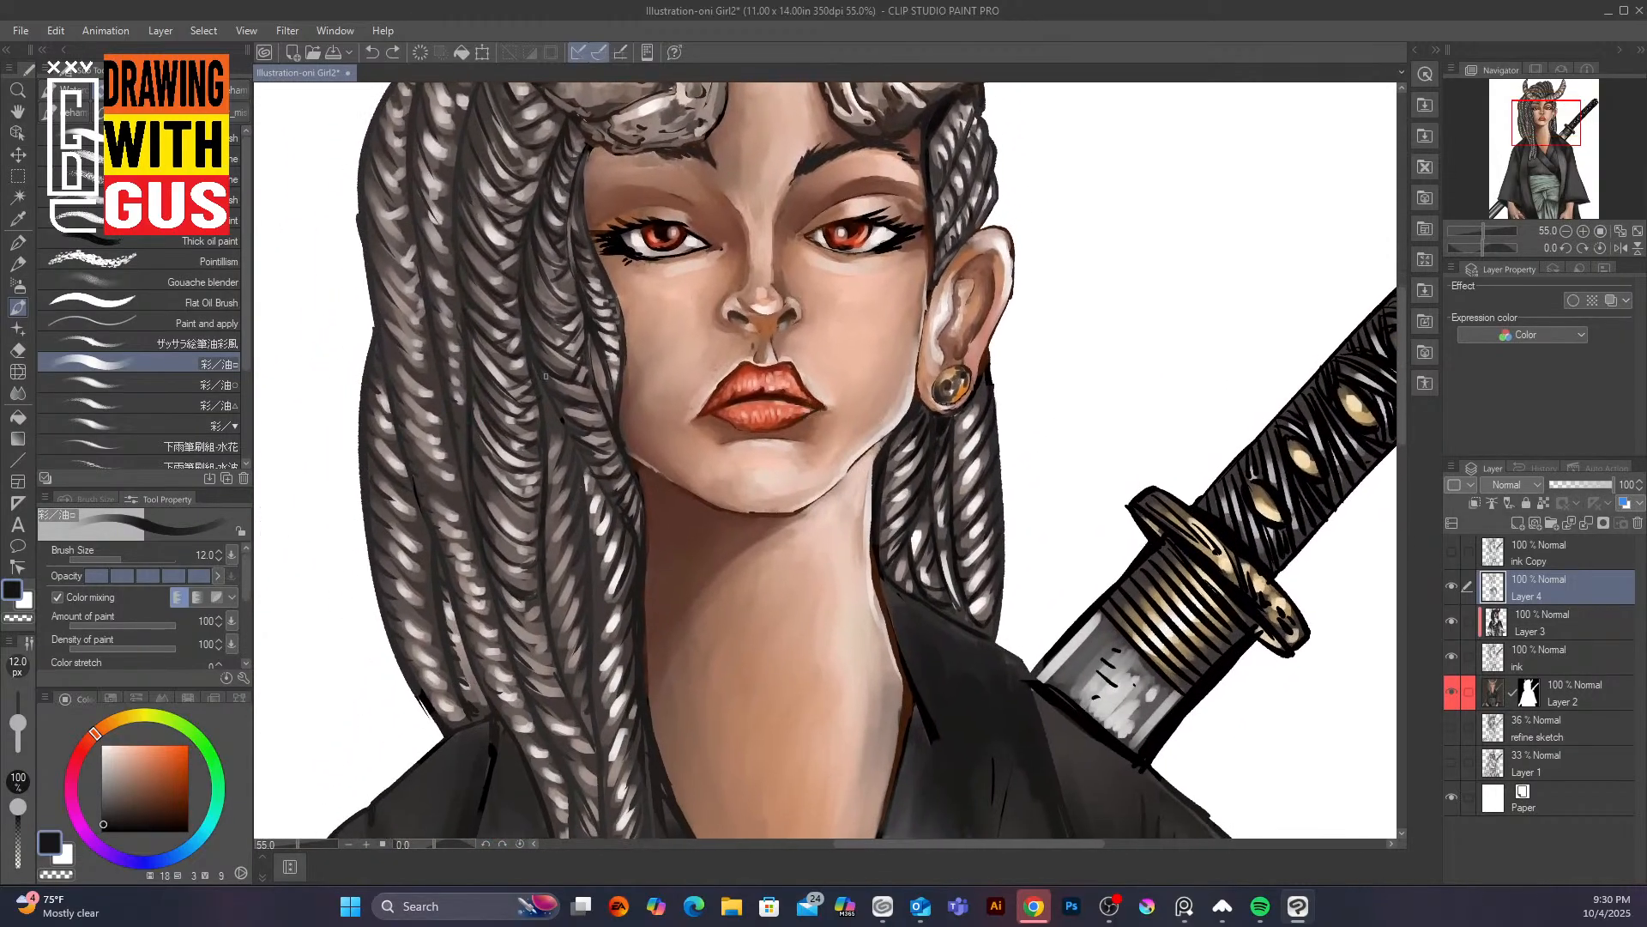
pyautogui.moveTo(558, 420); pyautogui.dragTo(551, 476)
pyautogui.moveTo(549, 391)
pyautogui.mouseDown()
pyautogui.moveTo(547, 416)
pyautogui.moveTo(543, 391)
pyautogui.mouseUp()
pyautogui.moveTo(367, 395)
pyautogui.mouseDown()
pyautogui.moveTo(351, 543)
pyautogui.moveTo(371, 371)
pyautogui.moveTo(333, 444)
pyautogui.mouseUp()
pyautogui.moveTo(368, 354)
pyautogui.mouseDown()
pyautogui.moveTo(344, 424)
pyautogui.moveTo(380, 690)
pyautogui.mouseUp()
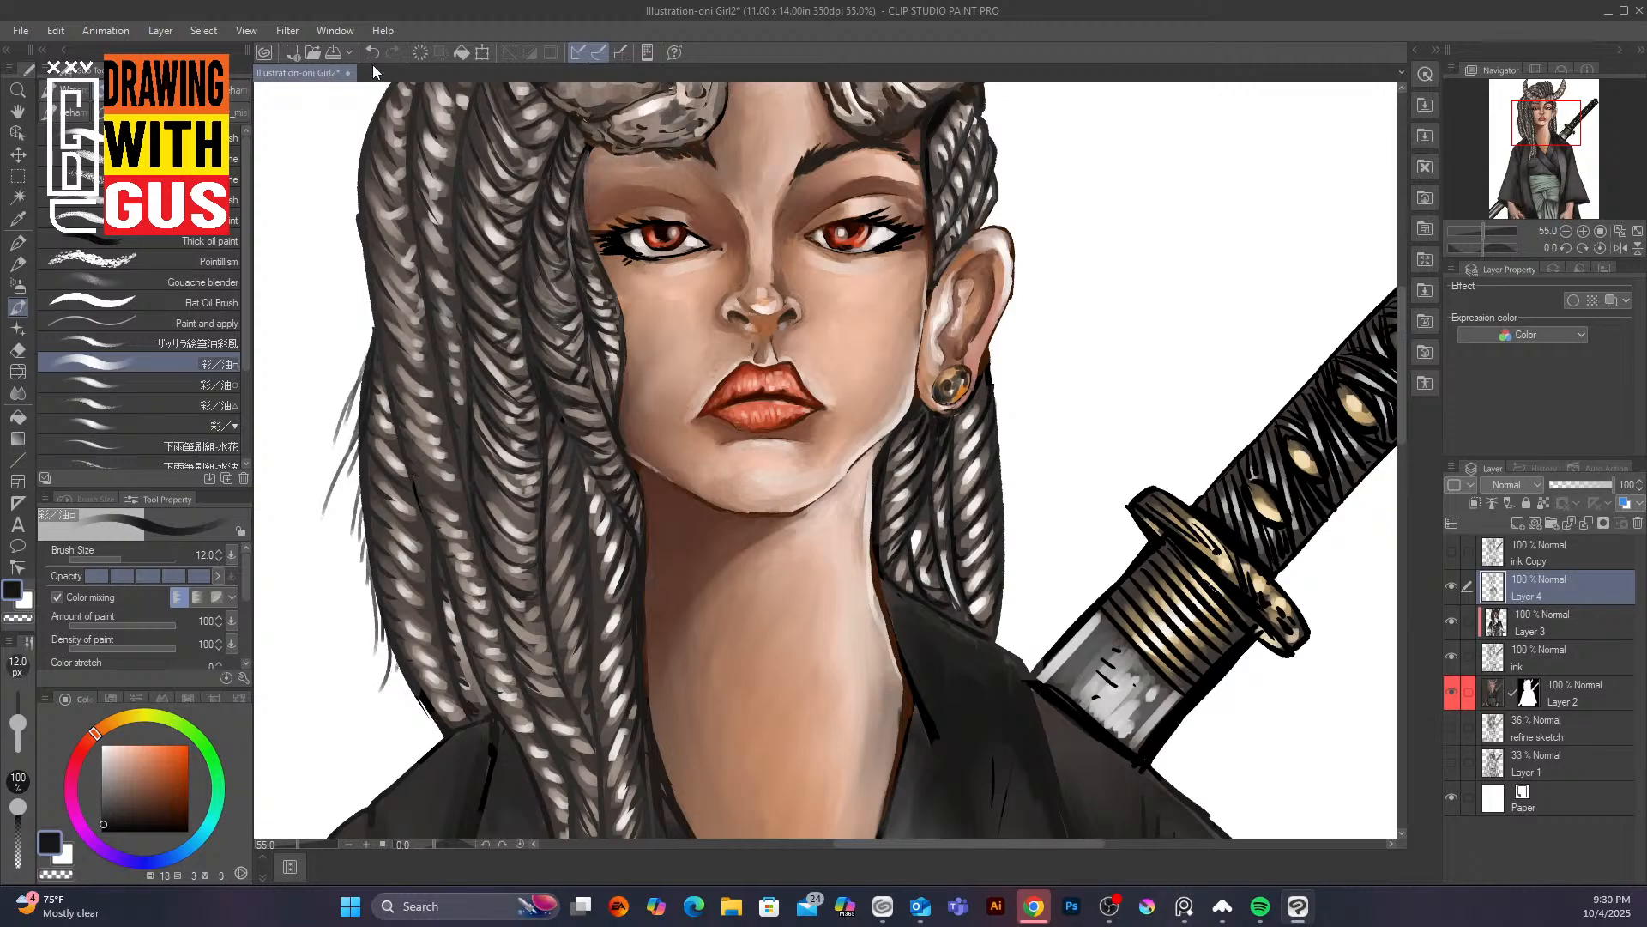
pyautogui.moveTo(369, 133); pyautogui.dragTo(343, 223)
pyautogui.moveTo(364, 169); pyautogui.dragTo(361, 313)
pyautogui.moveTo(365, 307); pyautogui.dragTo(361, 329)
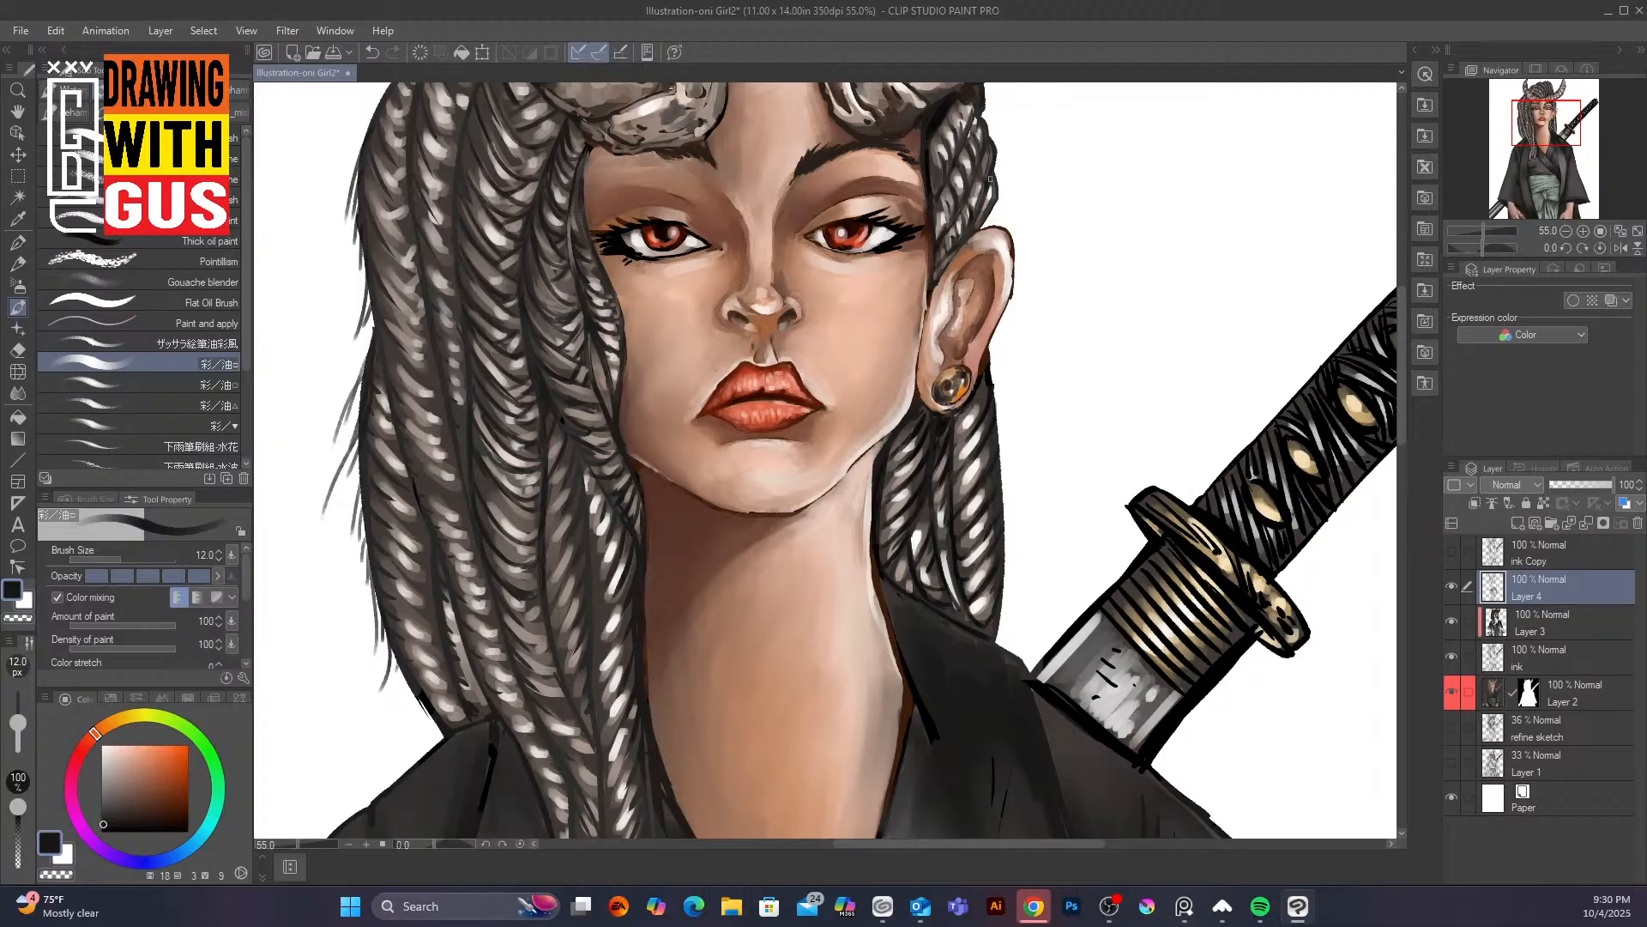
# Paint thin dark flyaway hairs off the right-hand braids above and below the ear
pyautogui.moveTo(996, 172)
pyautogui.mouseDown()
pyautogui.moveTo(1065, 180)
pyautogui.moveTo(1050, 223)
pyautogui.moveTo(1112, 190)
pyautogui.mouseUp()
pyautogui.moveTo(983, 225); pyautogui.dragTo(1047, 208)
pyautogui.moveTo(993, 390)
pyautogui.mouseDown()
pyautogui.moveTo(1029, 449)
pyautogui.moveTo(1003, 437)
pyautogui.mouseUp()
pyautogui.moveTo(998, 431)
pyautogui.mouseDown()
pyautogui.moveTo(1035, 468)
pyautogui.moveTo(1016, 481)
pyautogui.moveTo(1030, 536)
pyautogui.moveTo(1018, 525)
pyautogui.moveTo(1043, 506)
pyautogui.mouseUp()
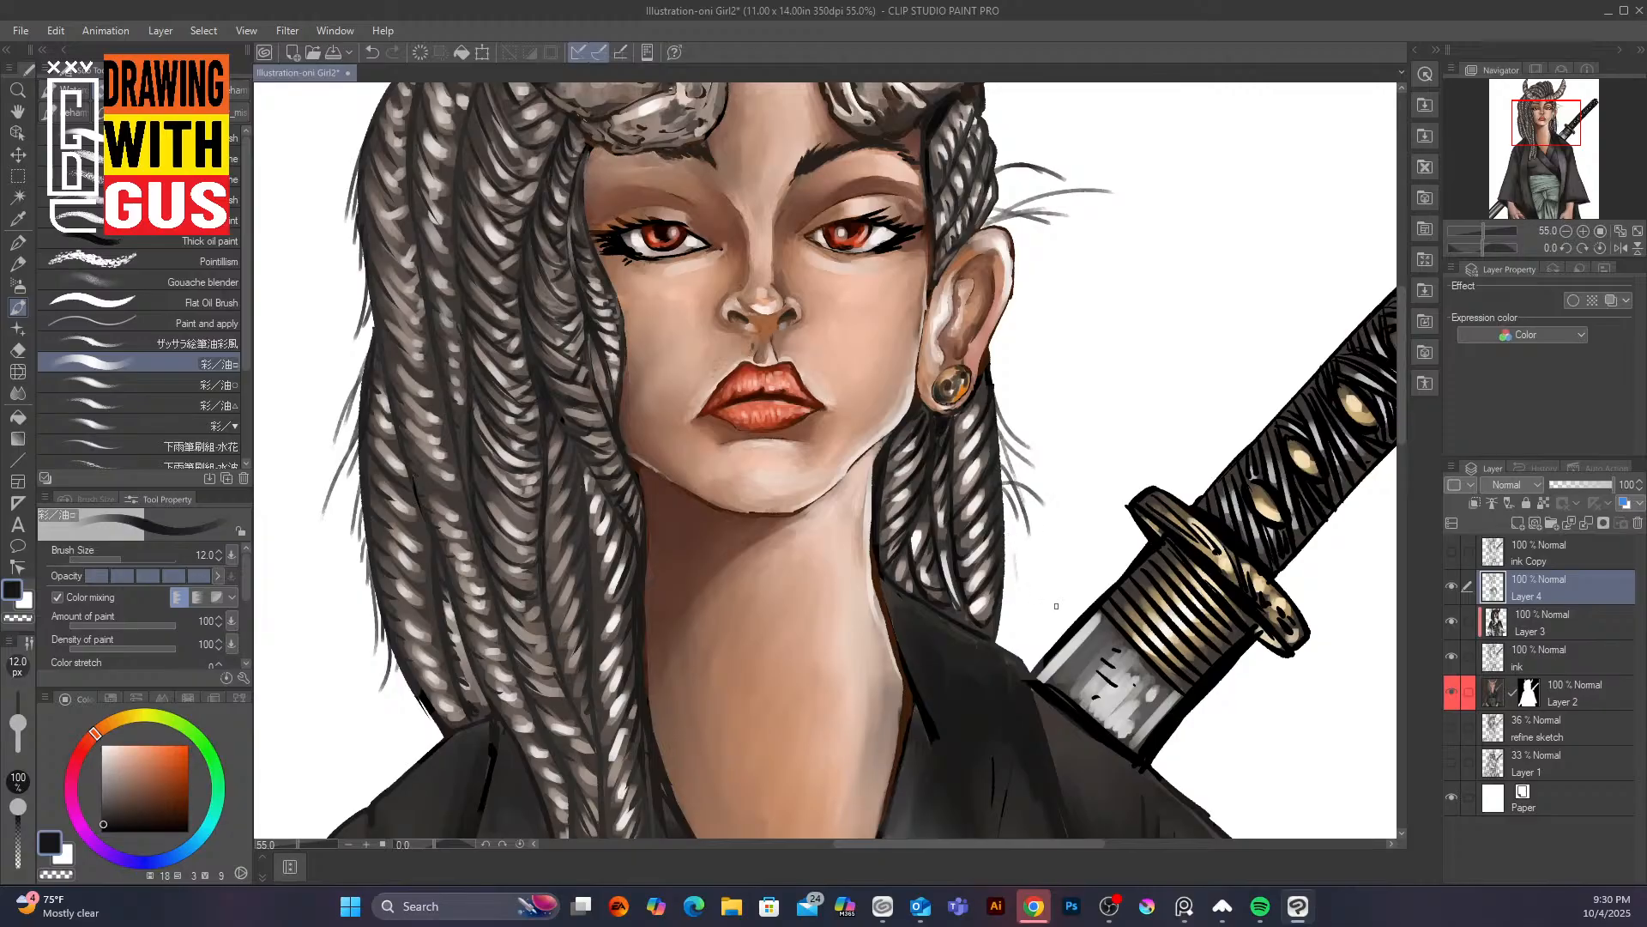
pyautogui.moveTo(980, 126); pyautogui.dragTo(1011, 108)
# Add thin dark flyaway hairs around the outline of the topknot braids between the horns
pyautogui.moveTo(1066, 386); pyautogui.dragTo(899, 760)
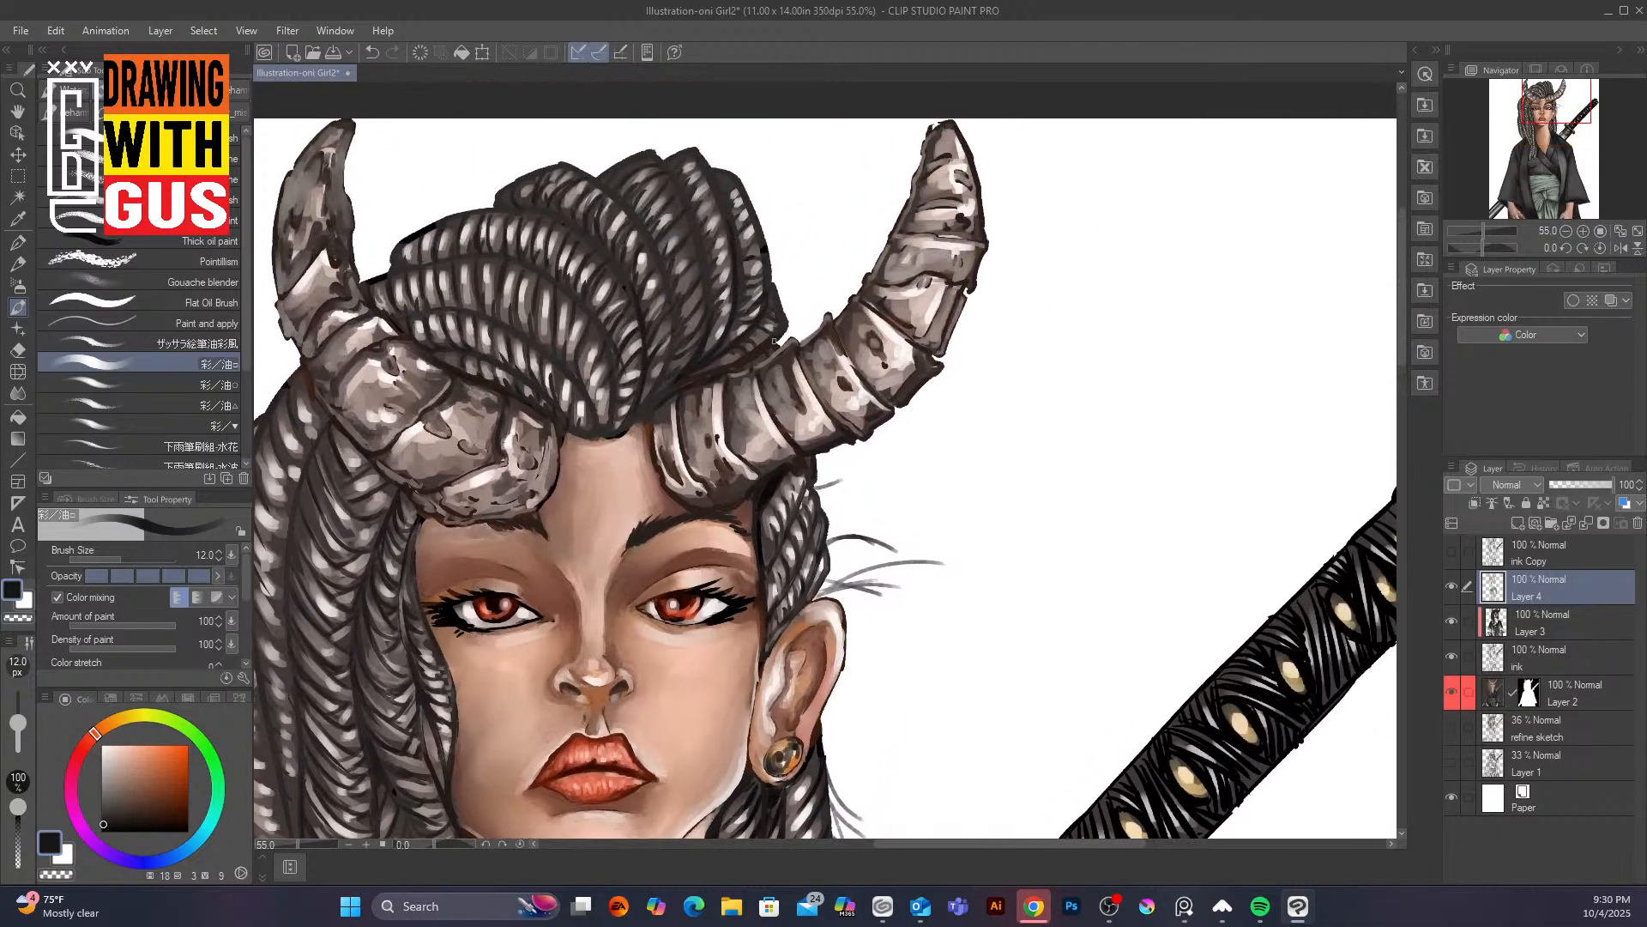
pyautogui.moveTo(775, 348)
pyautogui.mouseDown()
pyautogui.moveTo(815, 283)
pyautogui.moveTo(845, 307)
pyautogui.moveTo(778, 253)
pyautogui.moveTo(795, 228)
pyautogui.mouseUp()
pyautogui.moveTo(771, 283); pyautogui.dragTo(776, 230)
pyautogui.moveTo(709, 168)
pyautogui.mouseDown()
pyautogui.moveTo(702, 137)
pyautogui.moveTo(725, 131)
pyautogui.moveTo(637, 133)
pyautogui.moveTo(658, 134)
pyautogui.mouseUp()
pyautogui.moveTo(588, 174); pyautogui.dragTo(519, 157)
pyautogui.moveTo(498, 214)
pyautogui.mouseDown()
pyautogui.moveTo(434, 207)
pyautogui.moveTo(371, 269)
pyautogui.mouseUp()
pyautogui.scroll(-4, 915, 395)
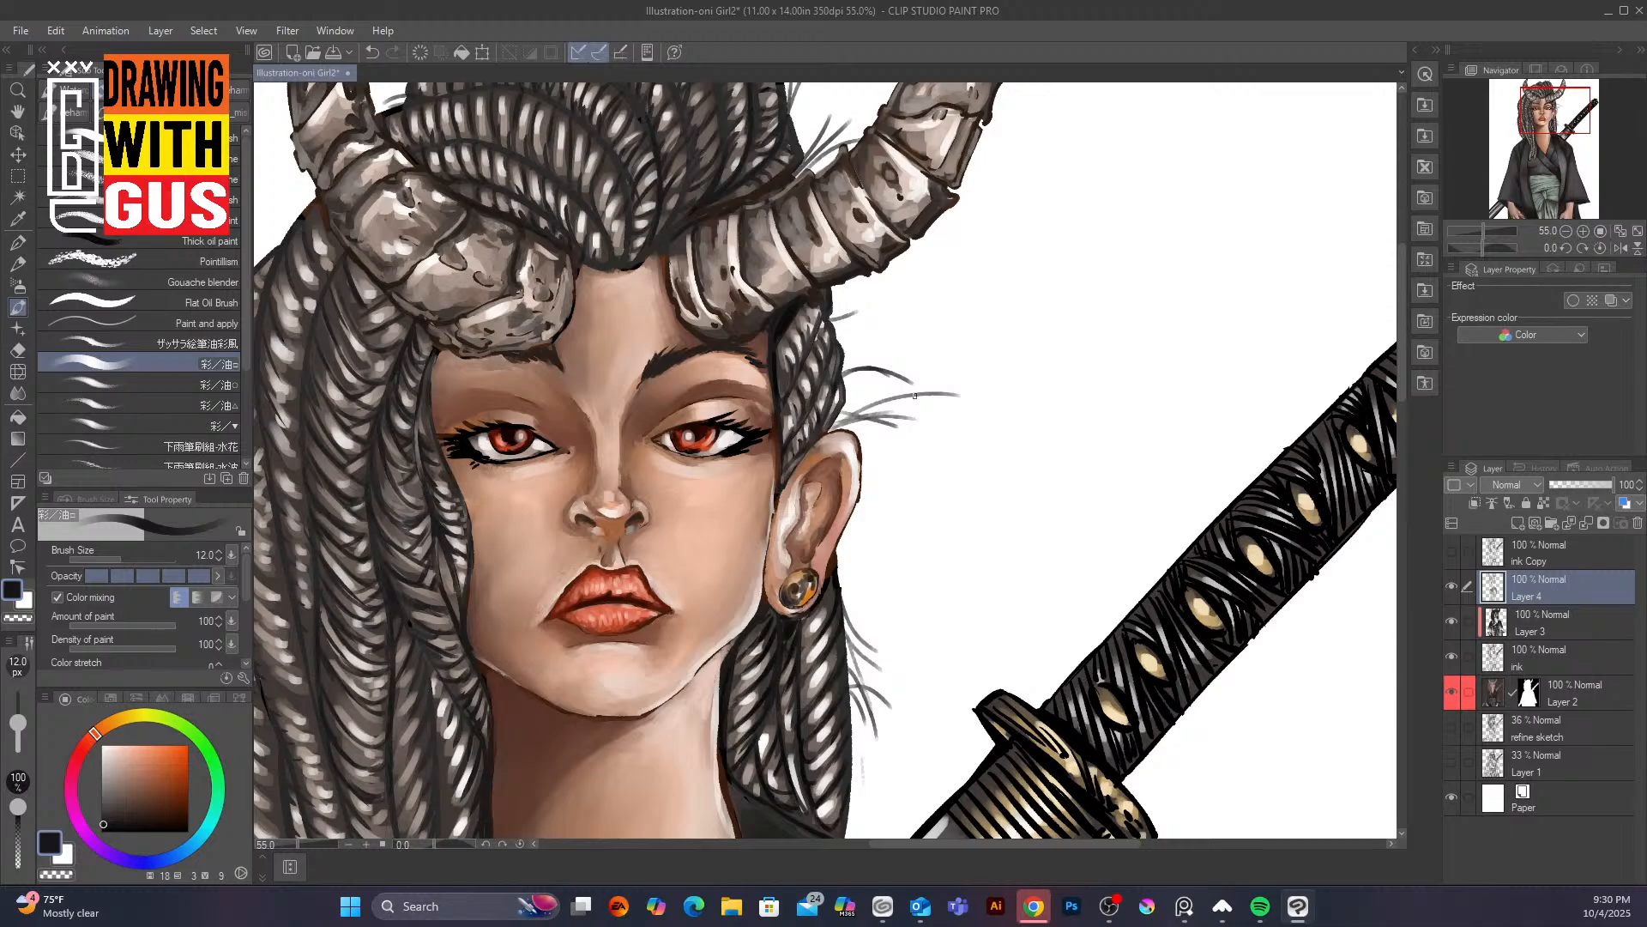
pyautogui.scroll(-5, 915, 396)
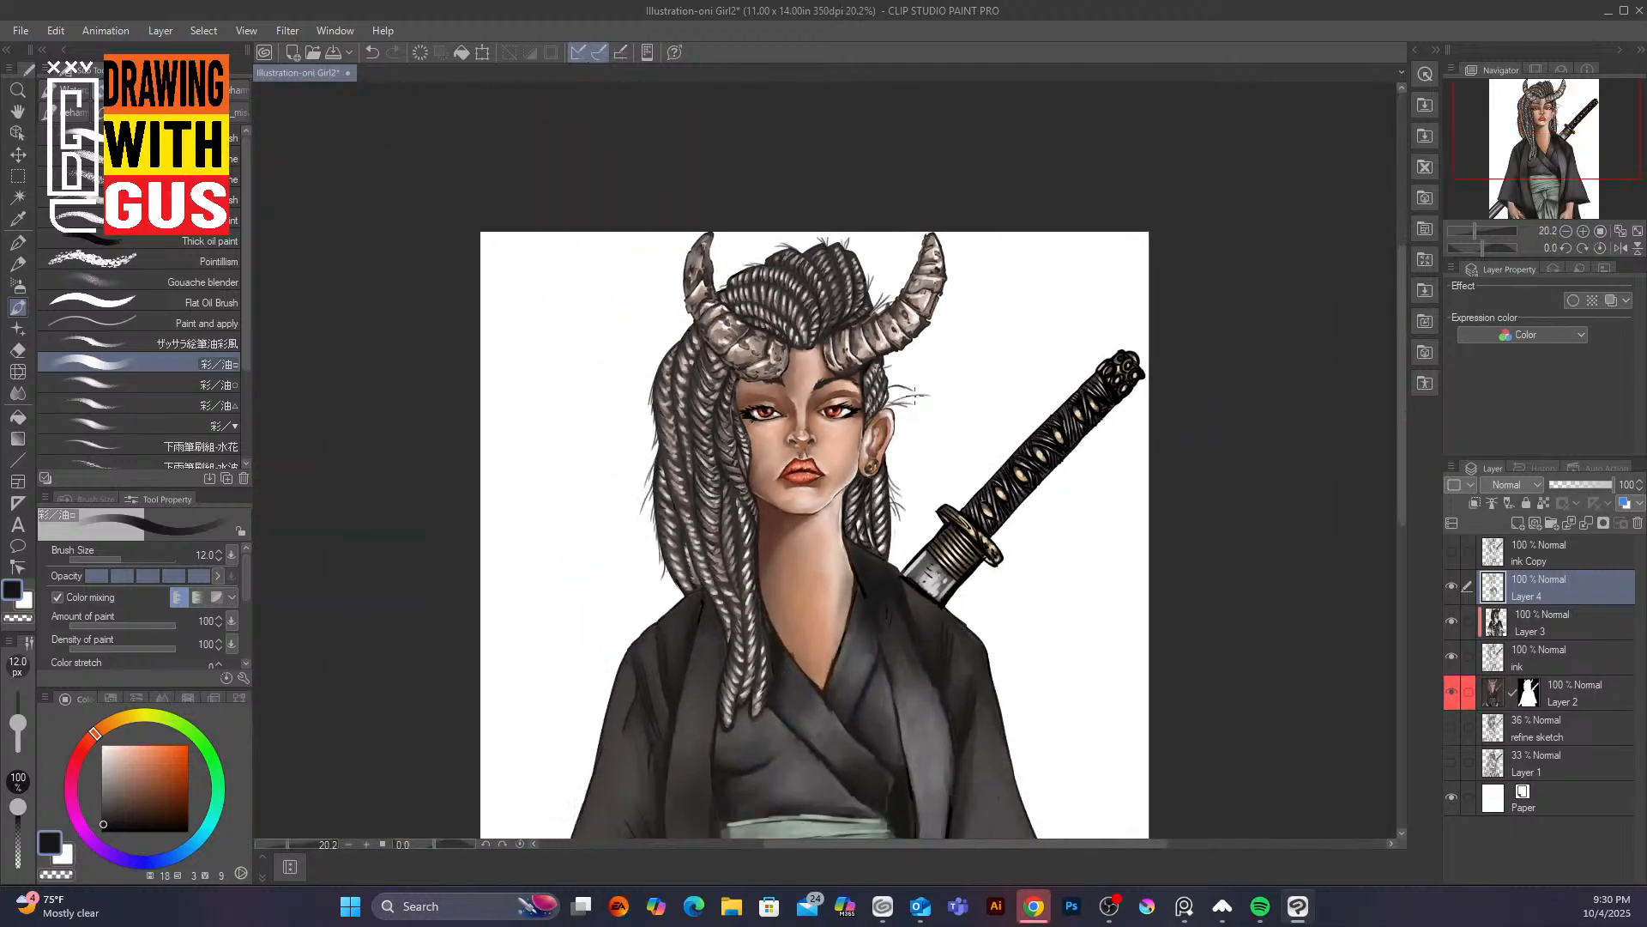
pyautogui.scroll(-2, 915, 395)
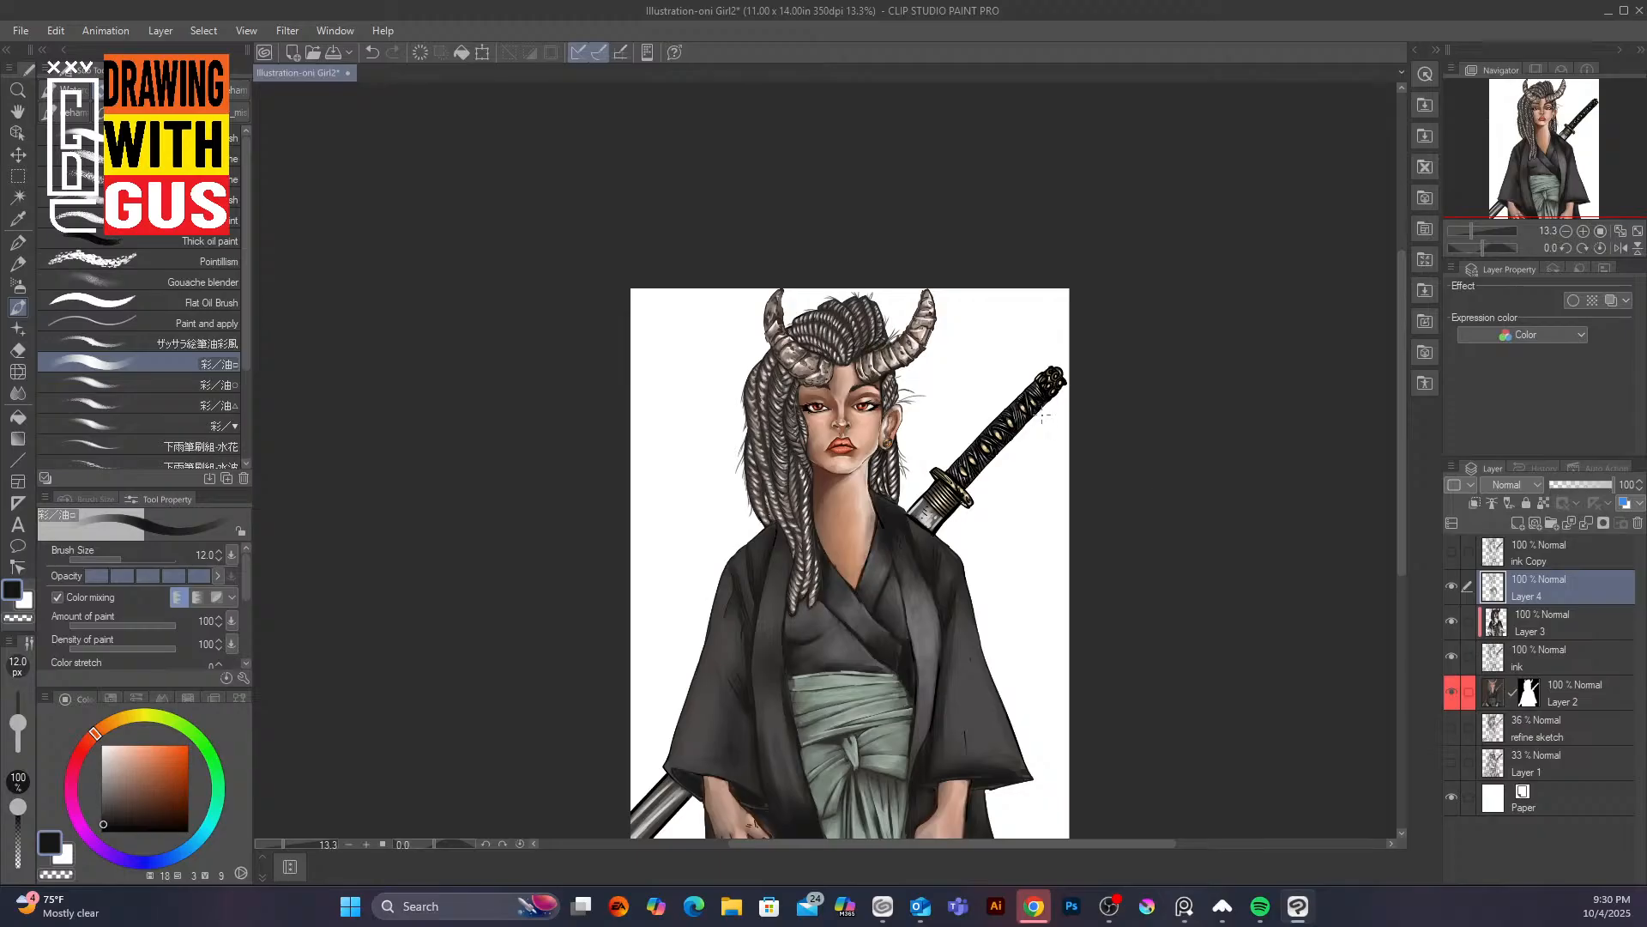
# Darken the twists of the long left-side braids in near-black from cheek level down over the shoulder
pyautogui.scroll(7, 954, 404)
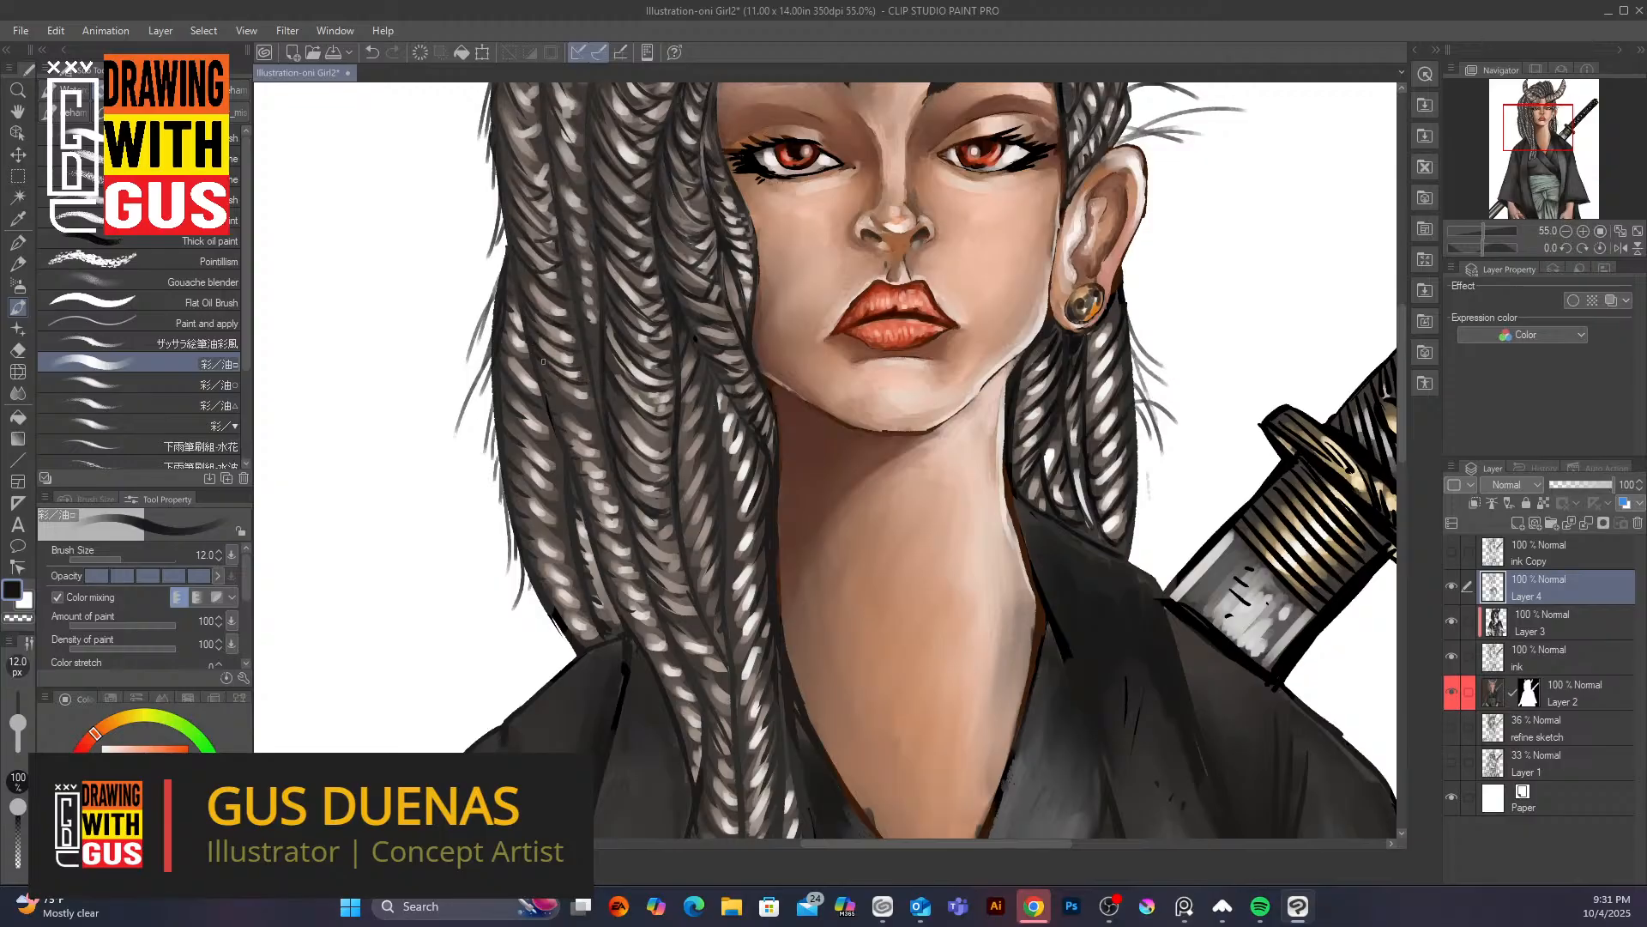
pyautogui.moveTo(550, 403); pyautogui.dragTo(588, 430)
pyautogui.moveTo(568, 272); pyautogui.dragTo(570, 291)
pyautogui.moveTo(590, 395); pyautogui.dragTo(606, 464)
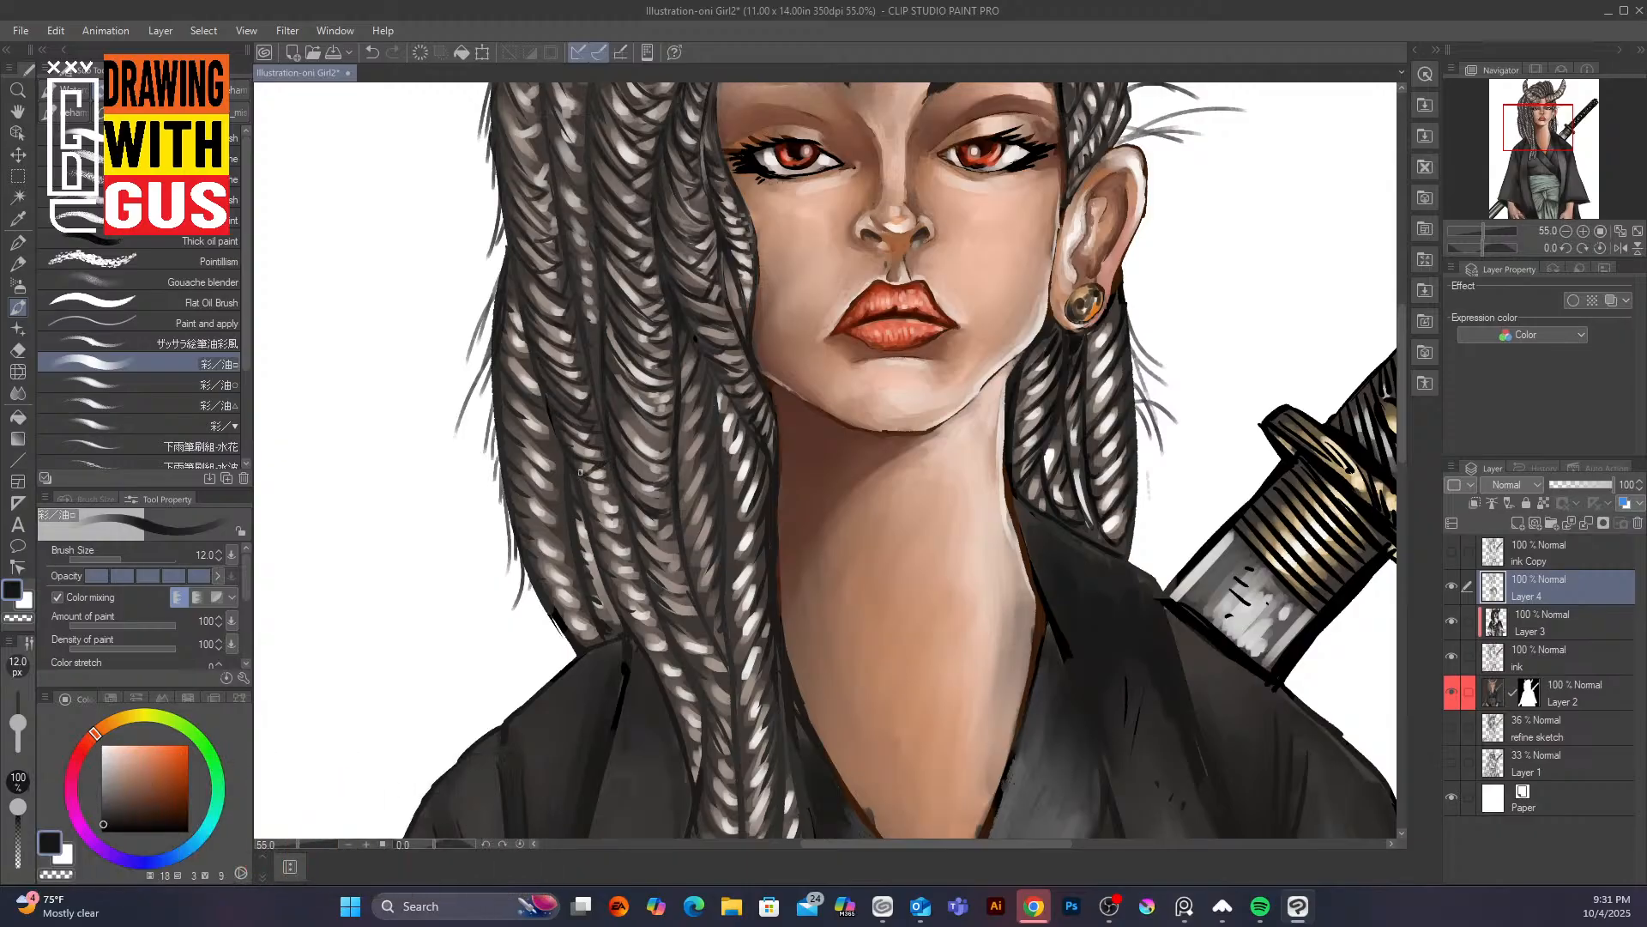
pyautogui.moveTo(580, 473)
pyautogui.mouseDown()
pyautogui.moveTo(619, 500)
pyautogui.moveTo(615, 476)
pyautogui.mouseUp()
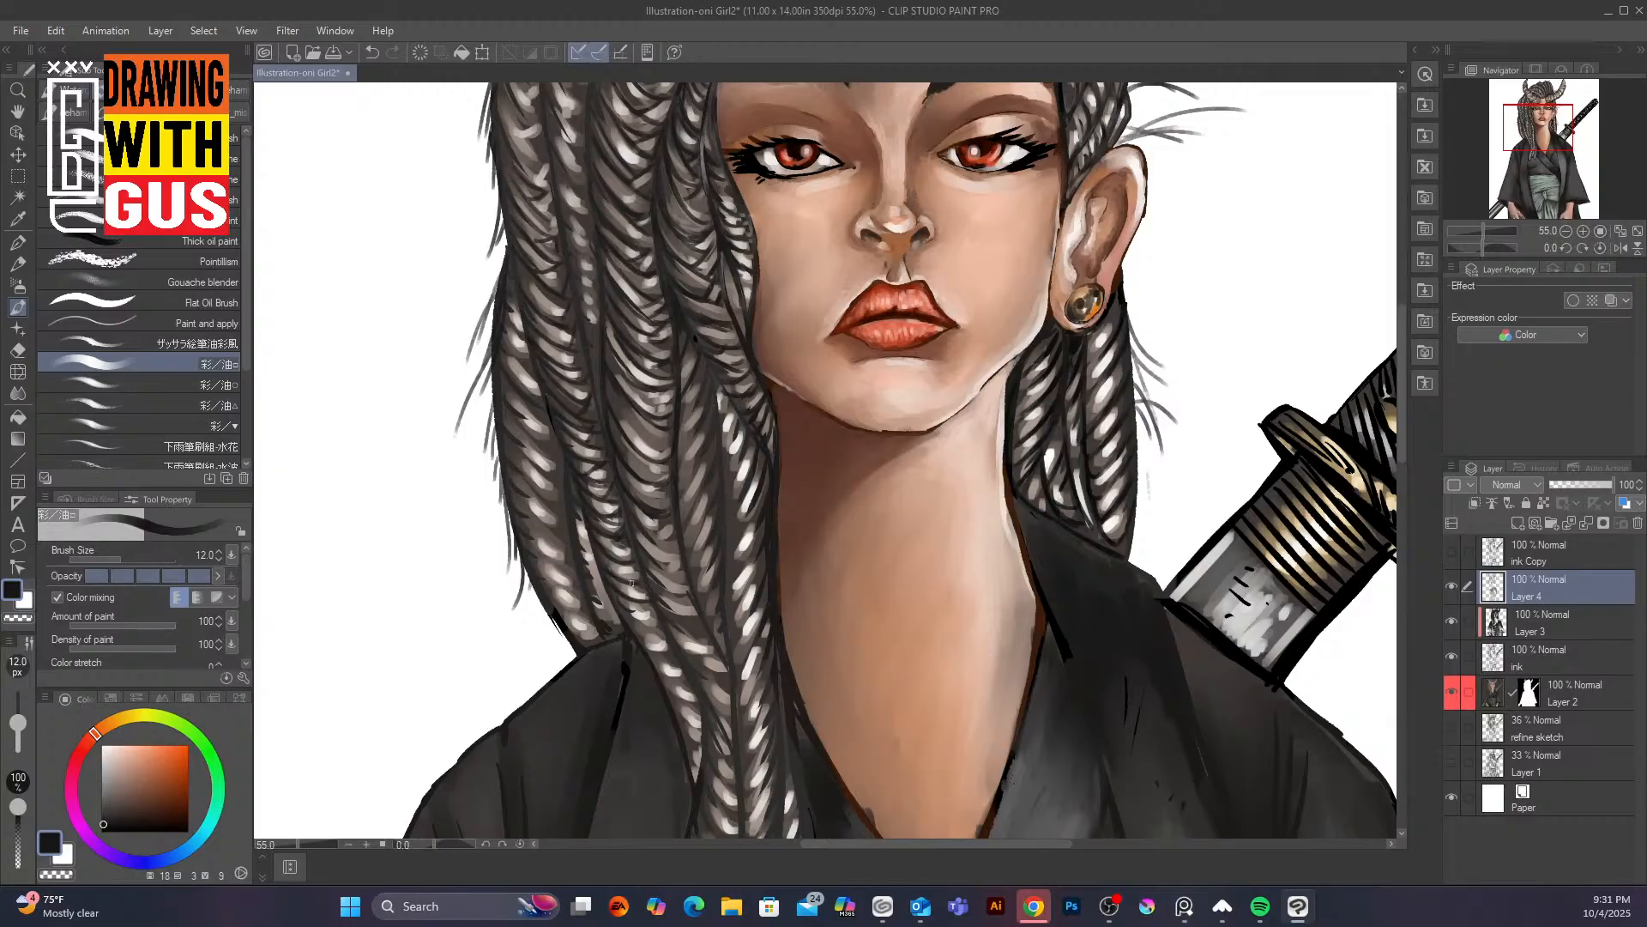
pyautogui.moveTo(622, 607)
pyautogui.mouseDown()
pyautogui.moveTo(651, 612)
pyautogui.moveTo(677, 658)
pyautogui.moveTo(695, 757)
pyautogui.mouseUp()
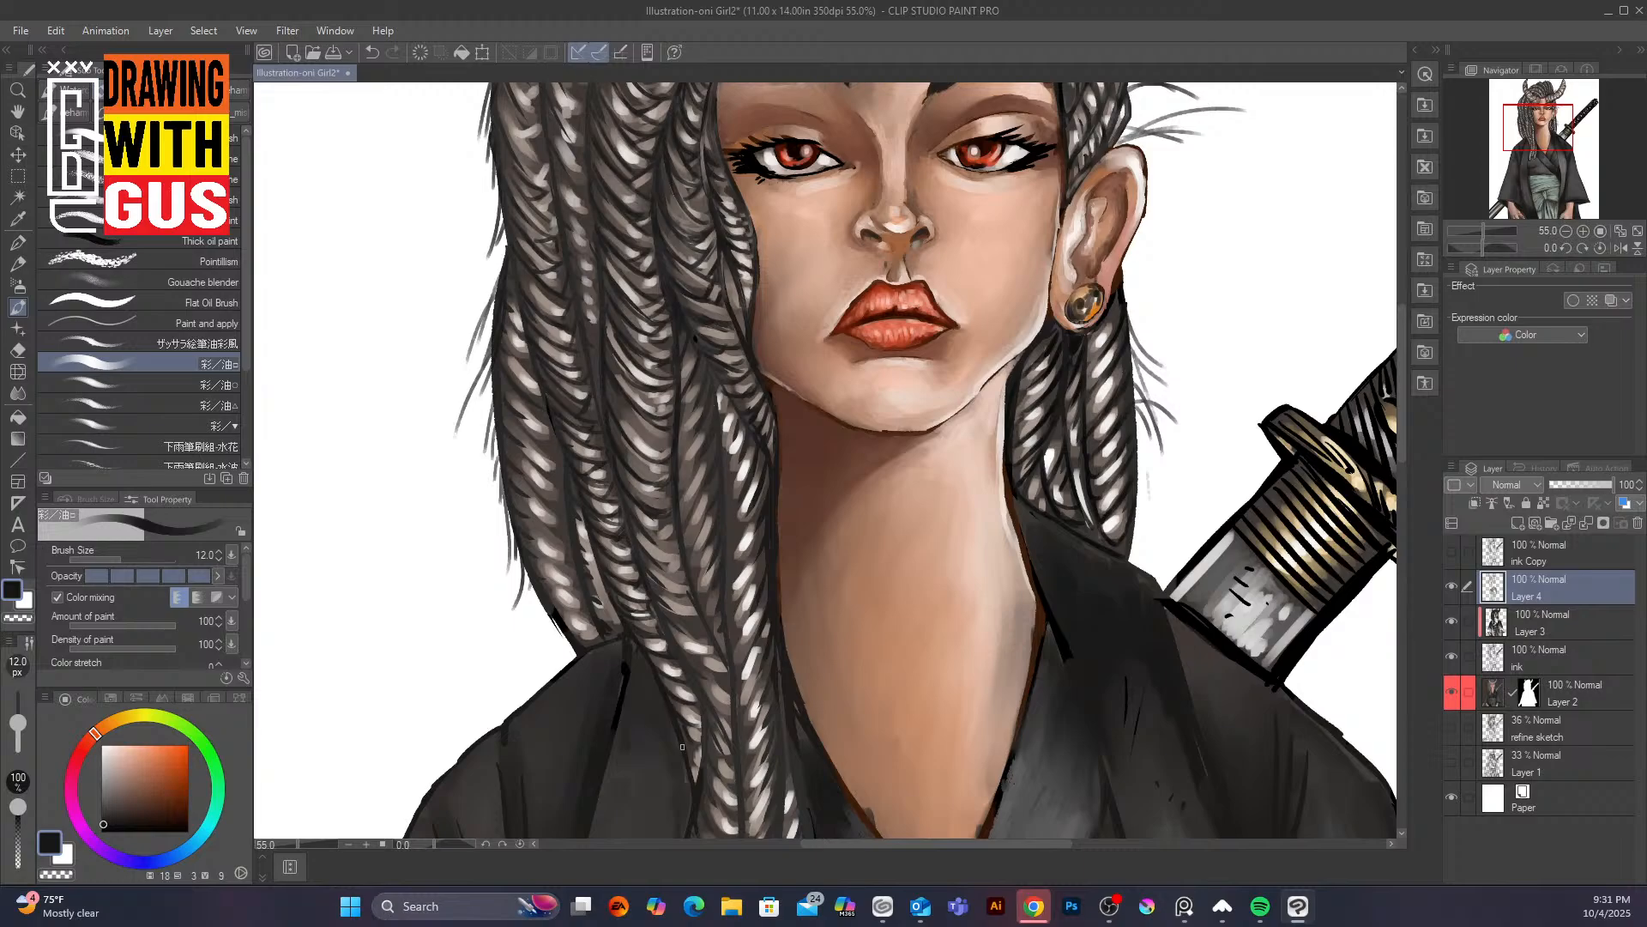
# Define the twists and gaps of the long braids bordering the neck with near-black strokes down to the chest
pyautogui.moveTo(699, 373)
pyautogui.mouseDown()
pyautogui.moveTo(681, 448)
pyautogui.moveTo(724, 423)
pyautogui.moveTo(663, 487)
pyautogui.moveTo(718, 442)
pyautogui.moveTo(696, 480)
pyautogui.moveTo(719, 480)
pyautogui.moveTo(676, 524)
pyautogui.moveTo(721, 484)
pyautogui.moveTo(697, 537)
pyautogui.moveTo(725, 482)
pyautogui.moveTo(720, 548)
pyautogui.moveTo(685, 573)
pyautogui.moveTo(729, 668)
pyautogui.mouseUp()
pyautogui.moveTo(718, 547); pyautogui.dragTo(728, 657)
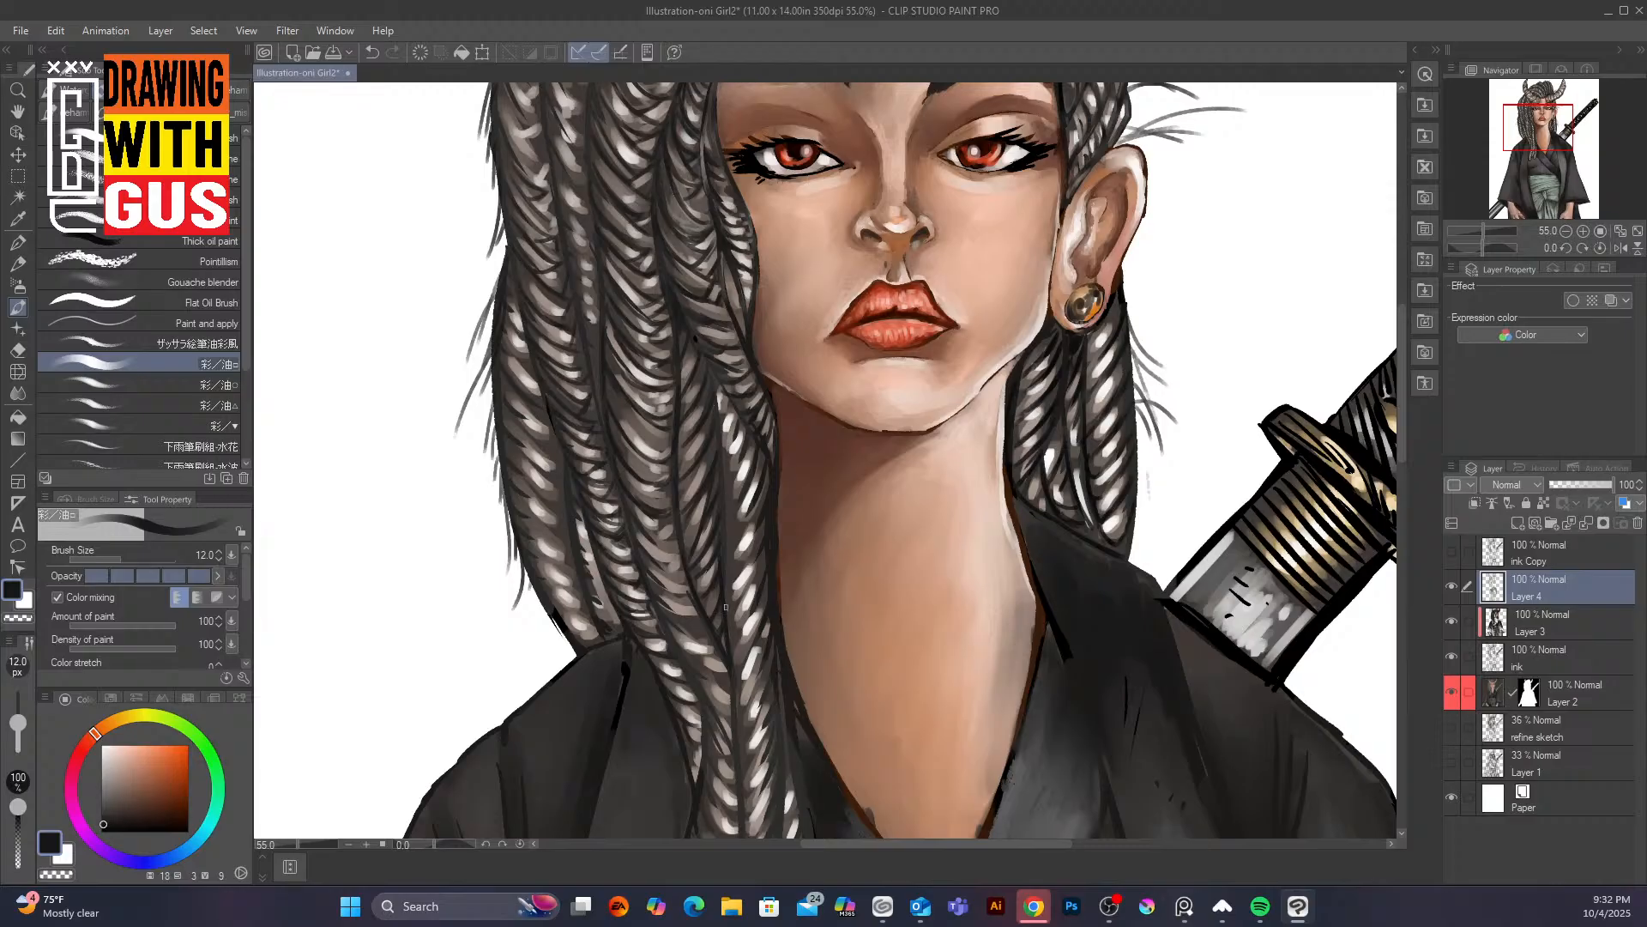
pyautogui.moveTo(722, 452); pyautogui.dragTo(724, 495)
pyautogui.moveTo(745, 423)
pyautogui.mouseDown()
pyautogui.moveTo(726, 550)
pyautogui.moveTo(730, 529)
pyautogui.moveTo(727, 565)
pyautogui.moveTo(748, 566)
pyautogui.mouseUp()
pyautogui.moveTo(750, 559)
pyautogui.mouseDown()
pyautogui.moveTo(728, 584)
pyautogui.moveTo(730, 636)
pyautogui.moveTo(755, 639)
pyautogui.moveTo(738, 668)
pyautogui.moveTo(744, 763)
pyautogui.mouseUp()
pyautogui.moveTo(778, 710)
pyautogui.mouseDown()
pyautogui.moveTo(743, 800)
pyautogui.moveTo(773, 822)
pyautogui.mouseUp()
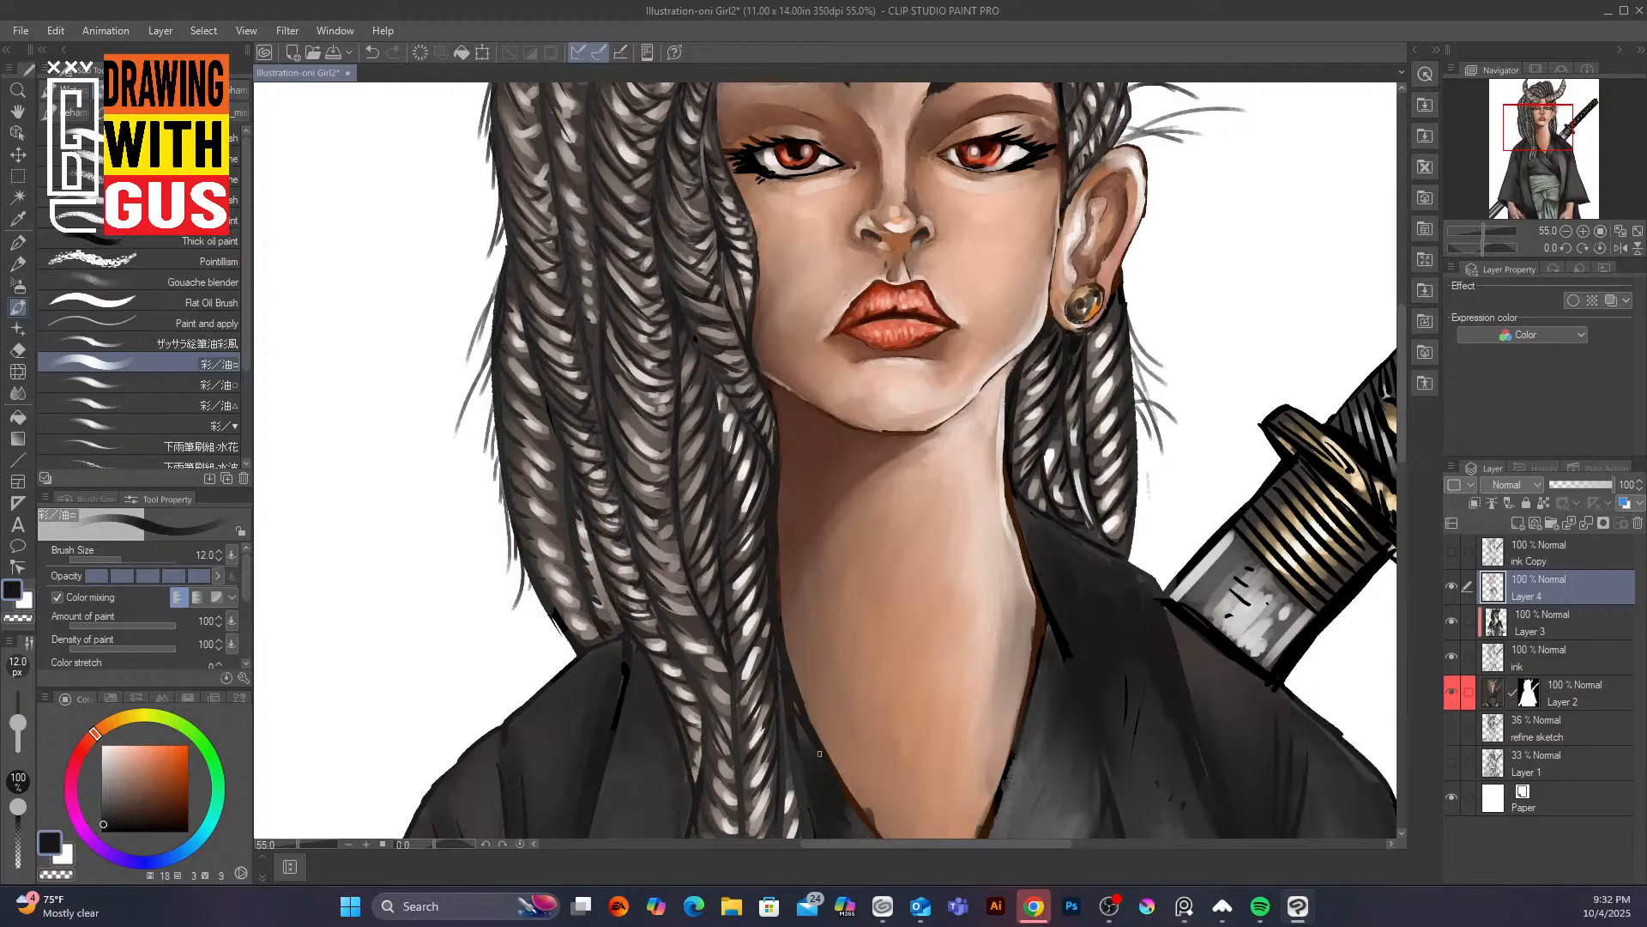
# Add near-black strokes to the middle long braid's twists and sample a brown skin tone near the left eye
pyautogui.moveTo(642, 371)
pyautogui.mouseDown()
pyautogui.moveTo(658, 365)
pyautogui.moveTo(670, 388)
pyautogui.moveTo(652, 405)
pyautogui.mouseUp()
pyautogui.moveTo(649, 542)
pyautogui.mouseDown()
pyautogui.moveTo(692, 551)
pyautogui.moveTo(660, 567)
pyautogui.moveTo(683, 572)
pyautogui.moveTo(681, 505)
pyautogui.moveTo(688, 590)
pyautogui.mouseUp()
pyautogui.keyDown('alt'); pyautogui.click(791, 121); pyautogui.keyUp('alt')
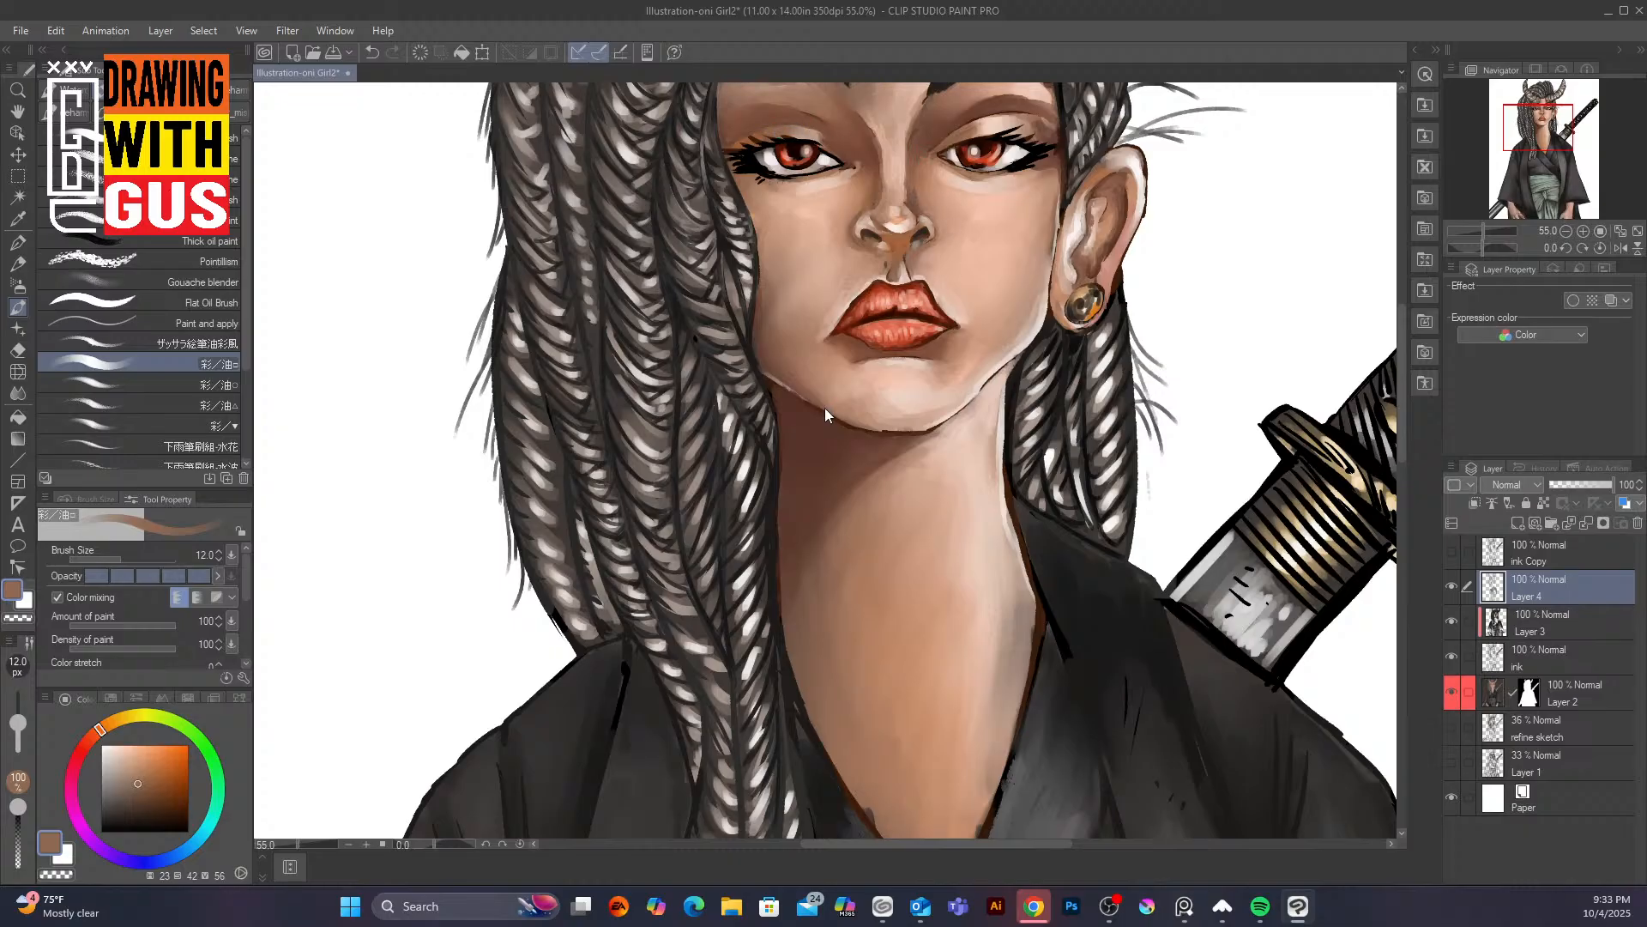
# Save the illustration, then darken the gap and twists between the left-side braids from forehead to chin level with near-black strokes
pyautogui.hotkey('ctrl', 's')
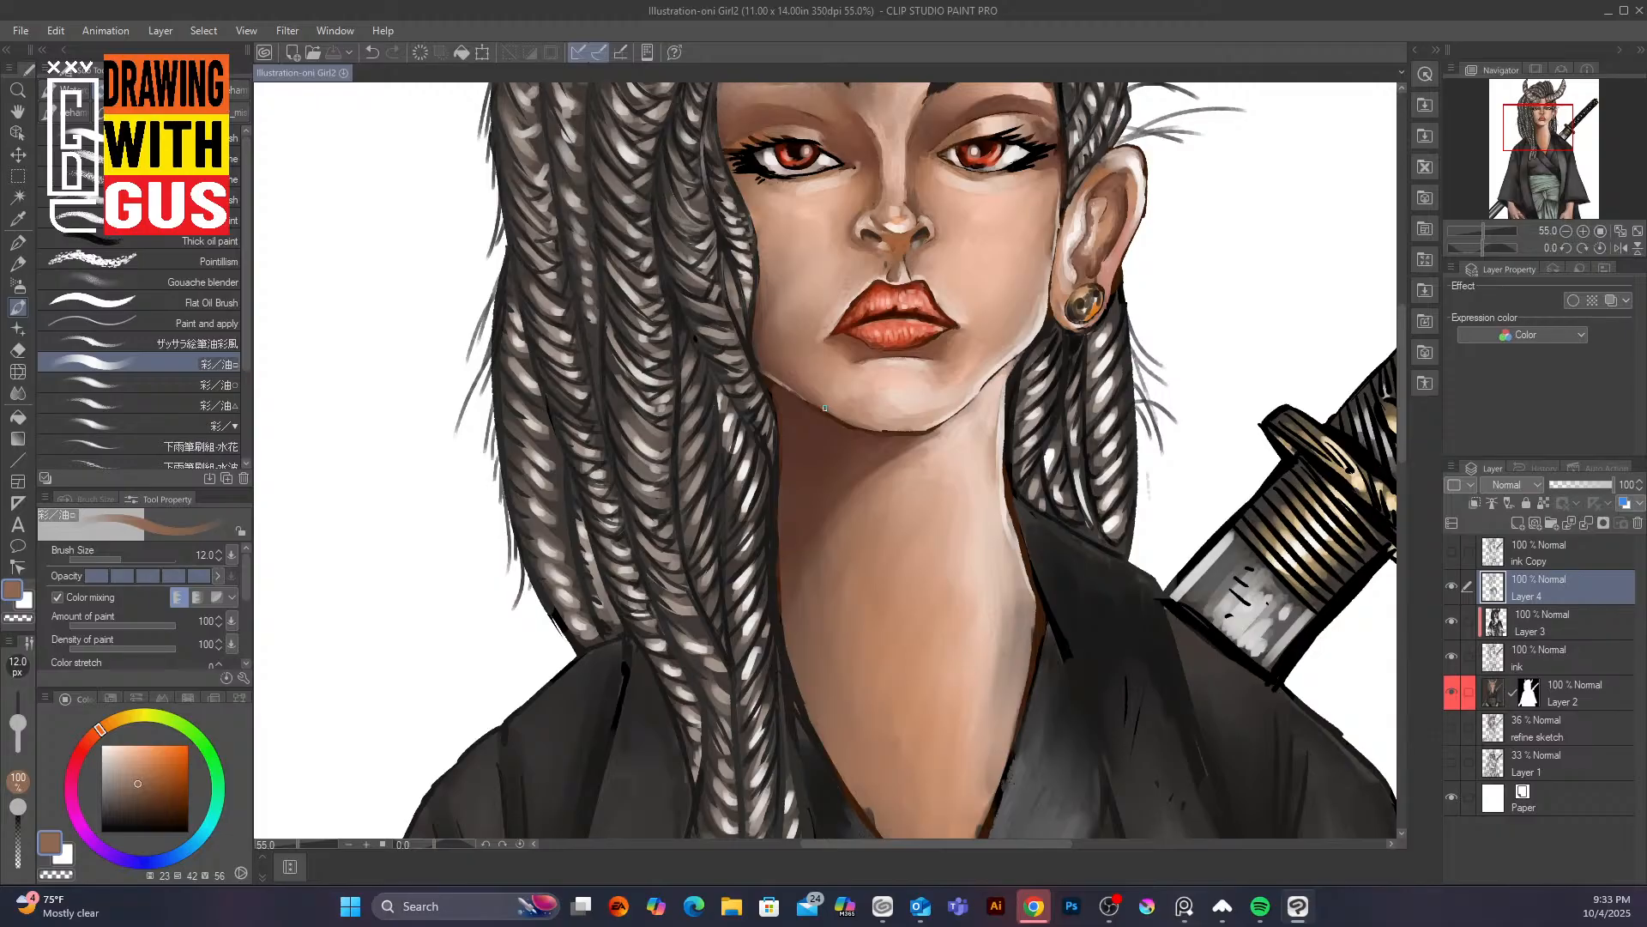
pyautogui.moveTo(1402, 443)
pyautogui.mouseDown()
pyautogui.moveTo(1402, 357)
pyautogui.moveTo(1407, 486)
pyautogui.moveTo(1393, 427)
pyautogui.mouseUp()
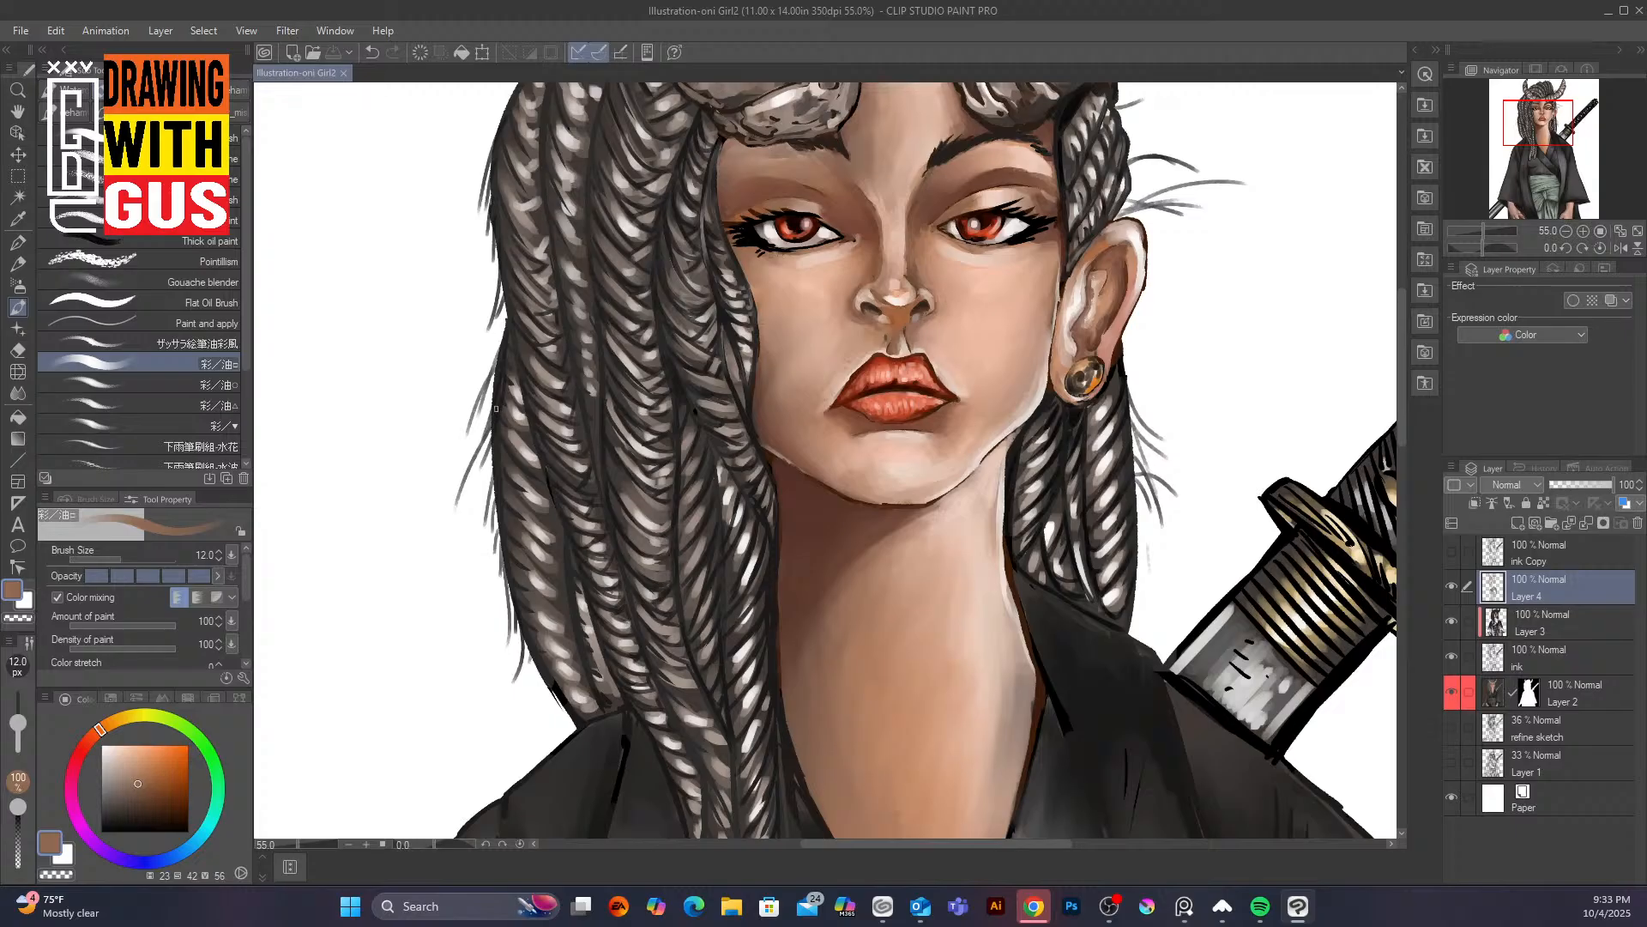
pyautogui.click(109, 820)
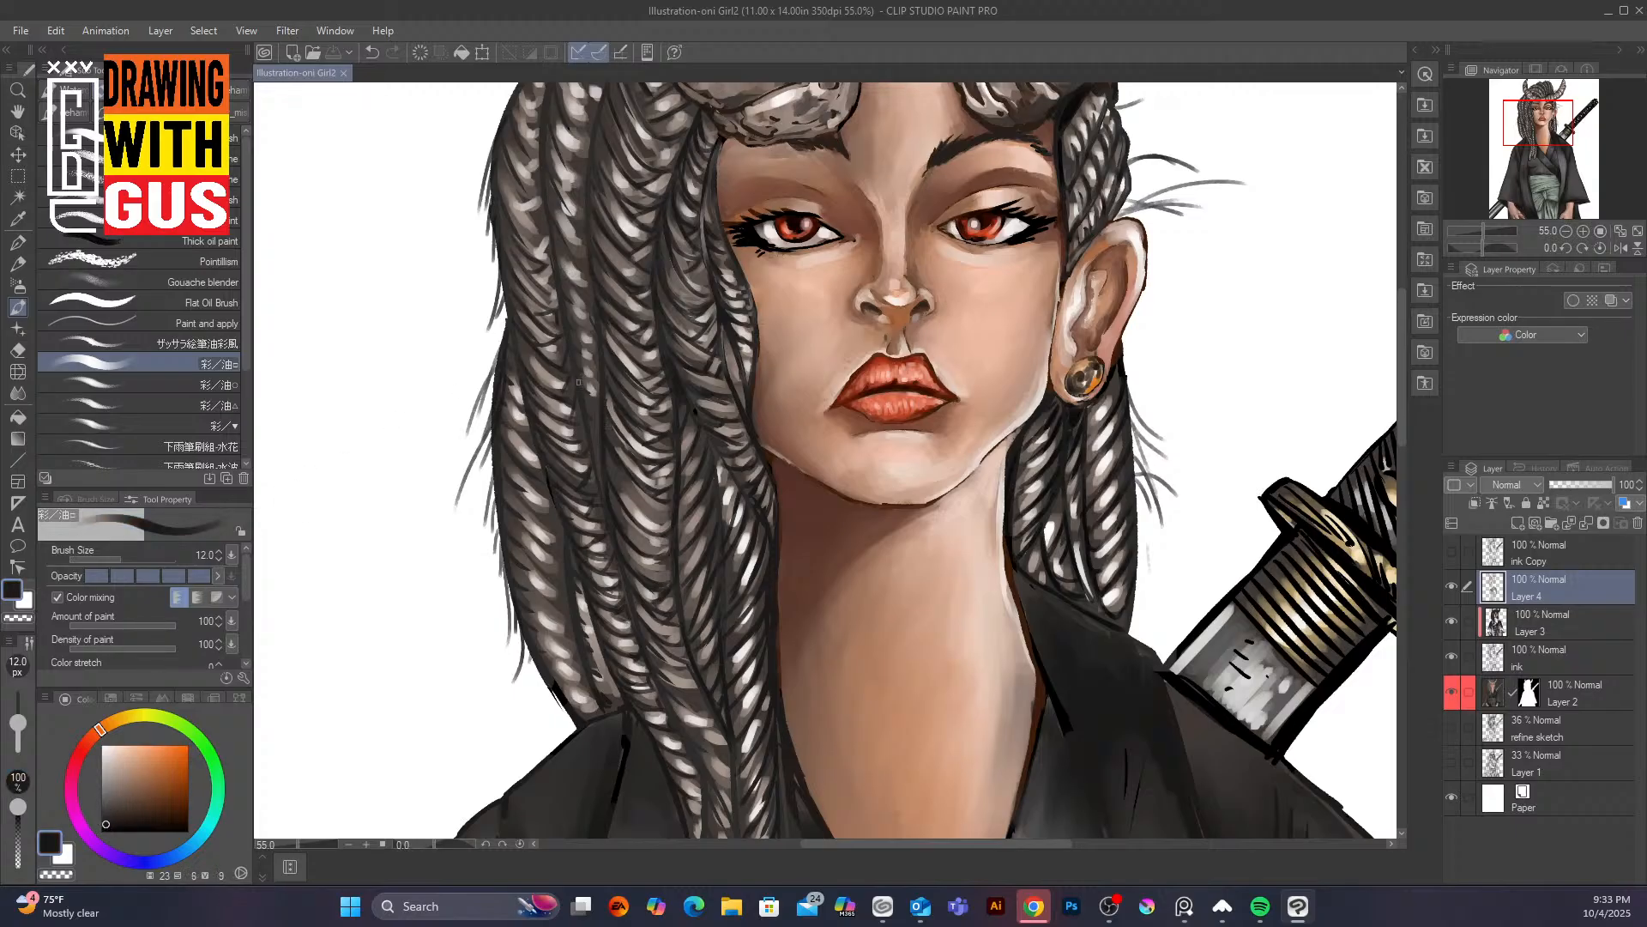
pyautogui.moveTo(584, 425); pyautogui.dragTo(598, 479)
pyautogui.moveTo(584, 388)
pyautogui.mouseDown()
pyautogui.moveTo(596, 437)
pyautogui.moveTo(588, 296)
pyautogui.mouseUp()
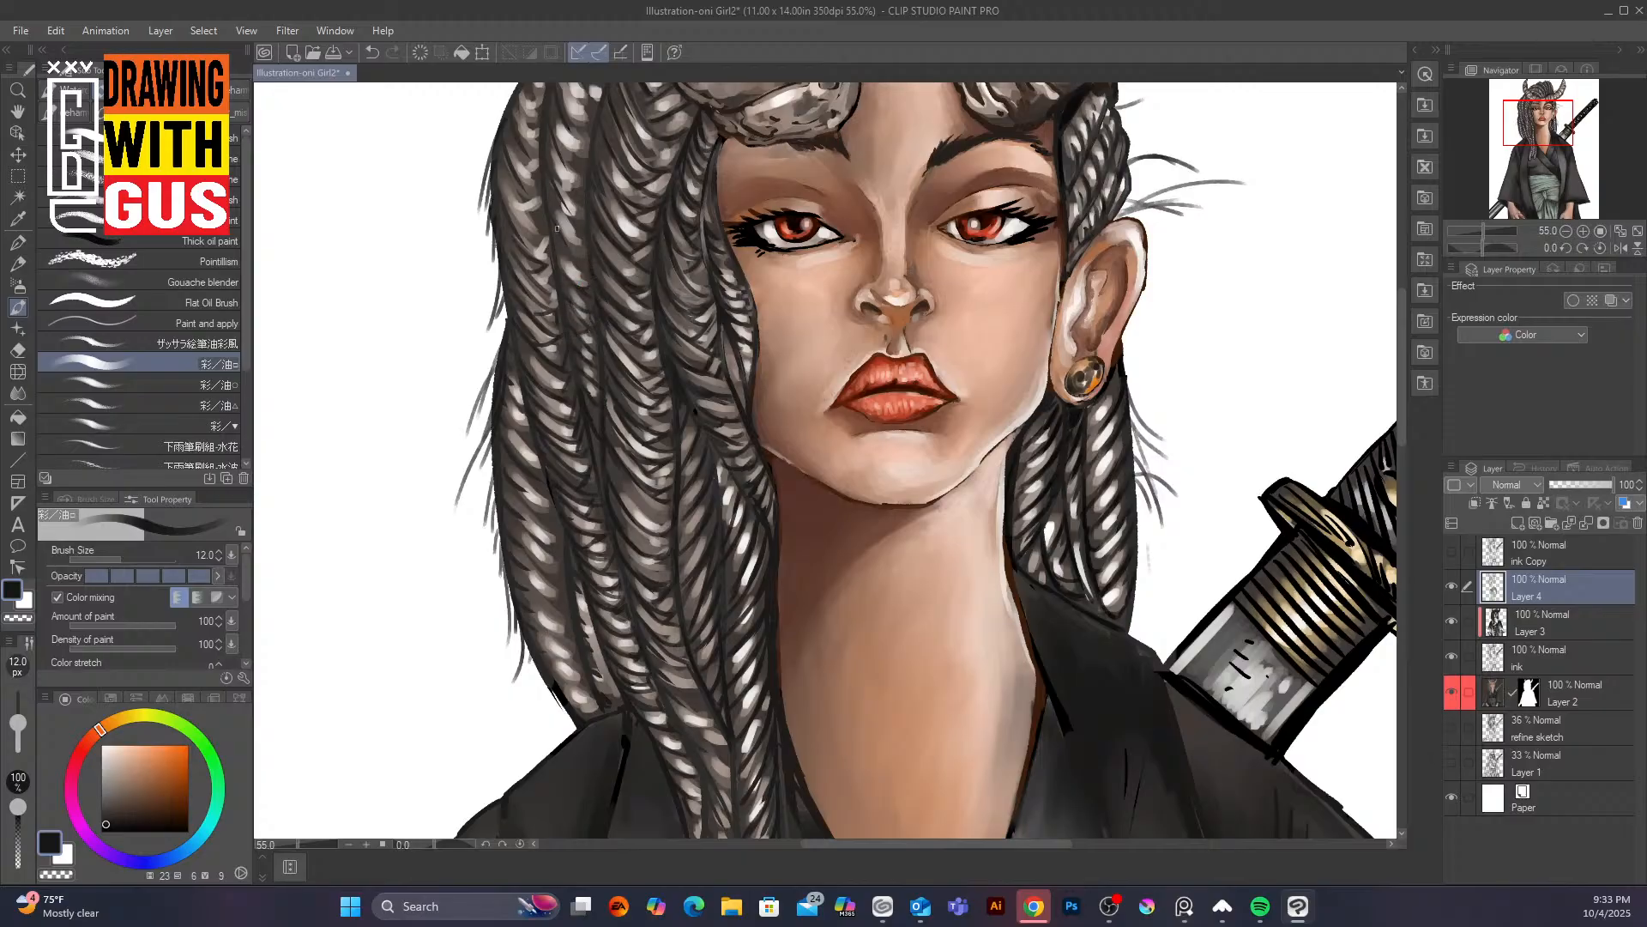
pyautogui.moveTo(557, 228); pyautogui.dragTo(580, 265)
pyautogui.moveTo(554, 197); pyautogui.dragTo(586, 244)
pyautogui.moveTo(555, 176)
pyautogui.mouseDown()
pyautogui.moveTo(584, 225)
pyautogui.moveTo(565, 158)
pyautogui.moveTo(586, 166)
pyautogui.moveTo(586, 199)
pyautogui.mouseUp()
# Add near-black strokes to the twists of the upper left-side braids just below the horn
pyautogui.moveTo(676, 390); pyautogui.dragTo(635, 625)
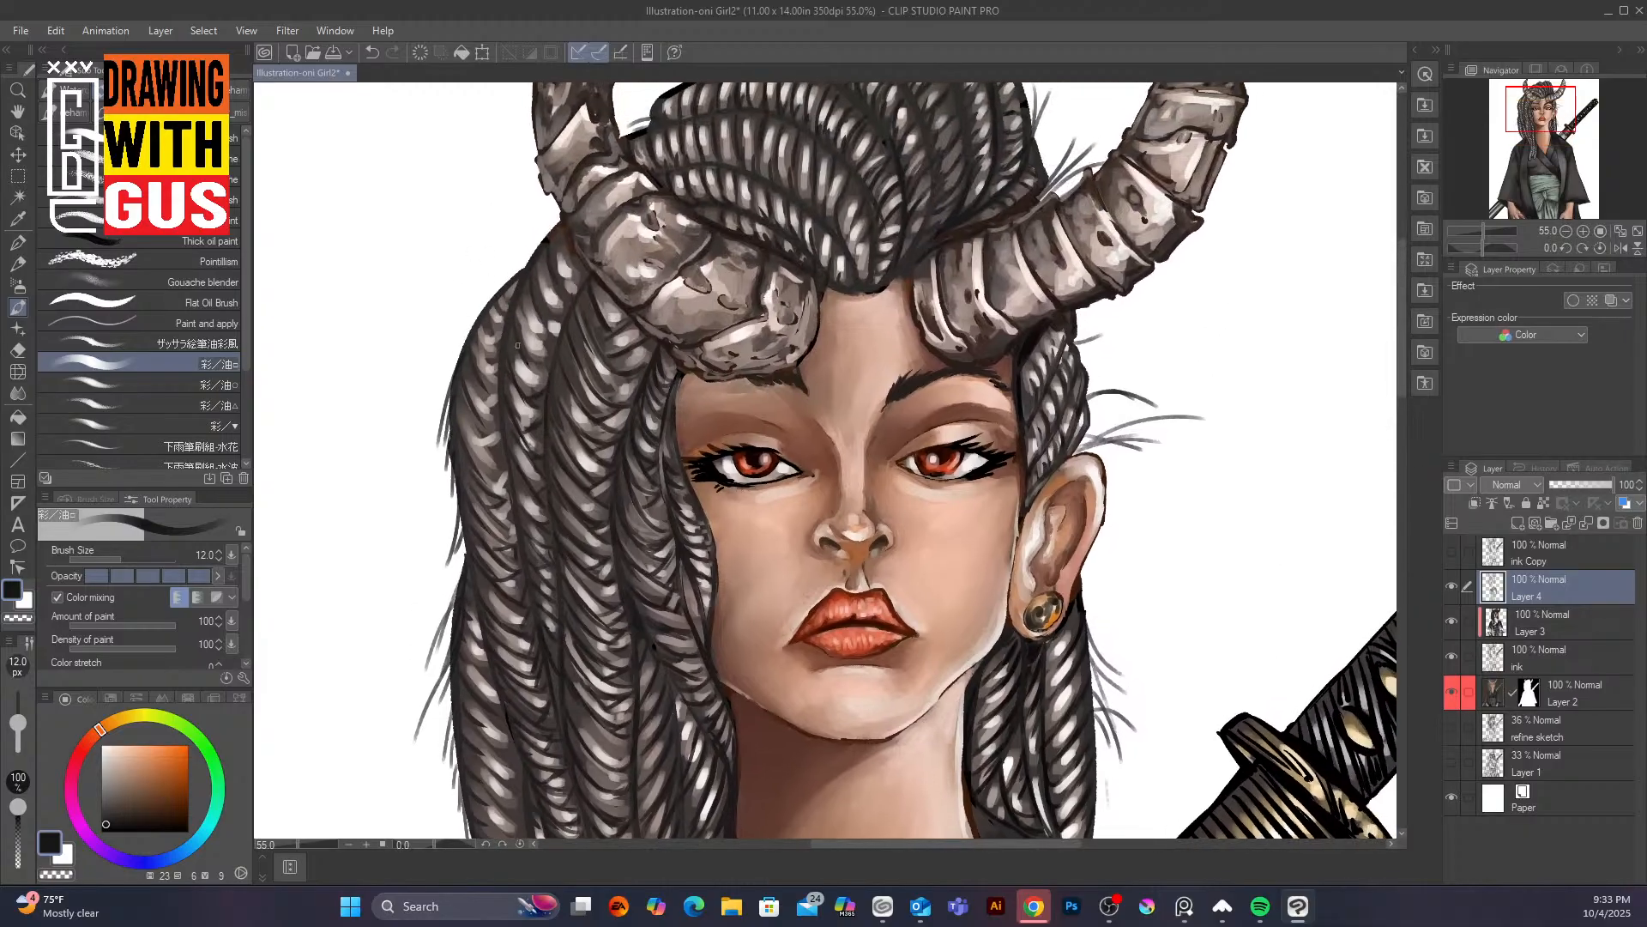
pyautogui.moveTo(517, 345); pyautogui.dragTo(530, 364)
pyautogui.moveTo(531, 360)
pyautogui.mouseDown()
pyautogui.moveTo(546, 363)
pyautogui.moveTo(543, 395)
pyautogui.mouseUp()
pyautogui.moveTo(523, 307); pyautogui.dragTo(561, 341)
pyautogui.moveTo(536, 278)
pyautogui.mouseDown()
pyautogui.moveTo(560, 317)
pyautogui.moveTo(559, 299)
pyautogui.mouseUp()
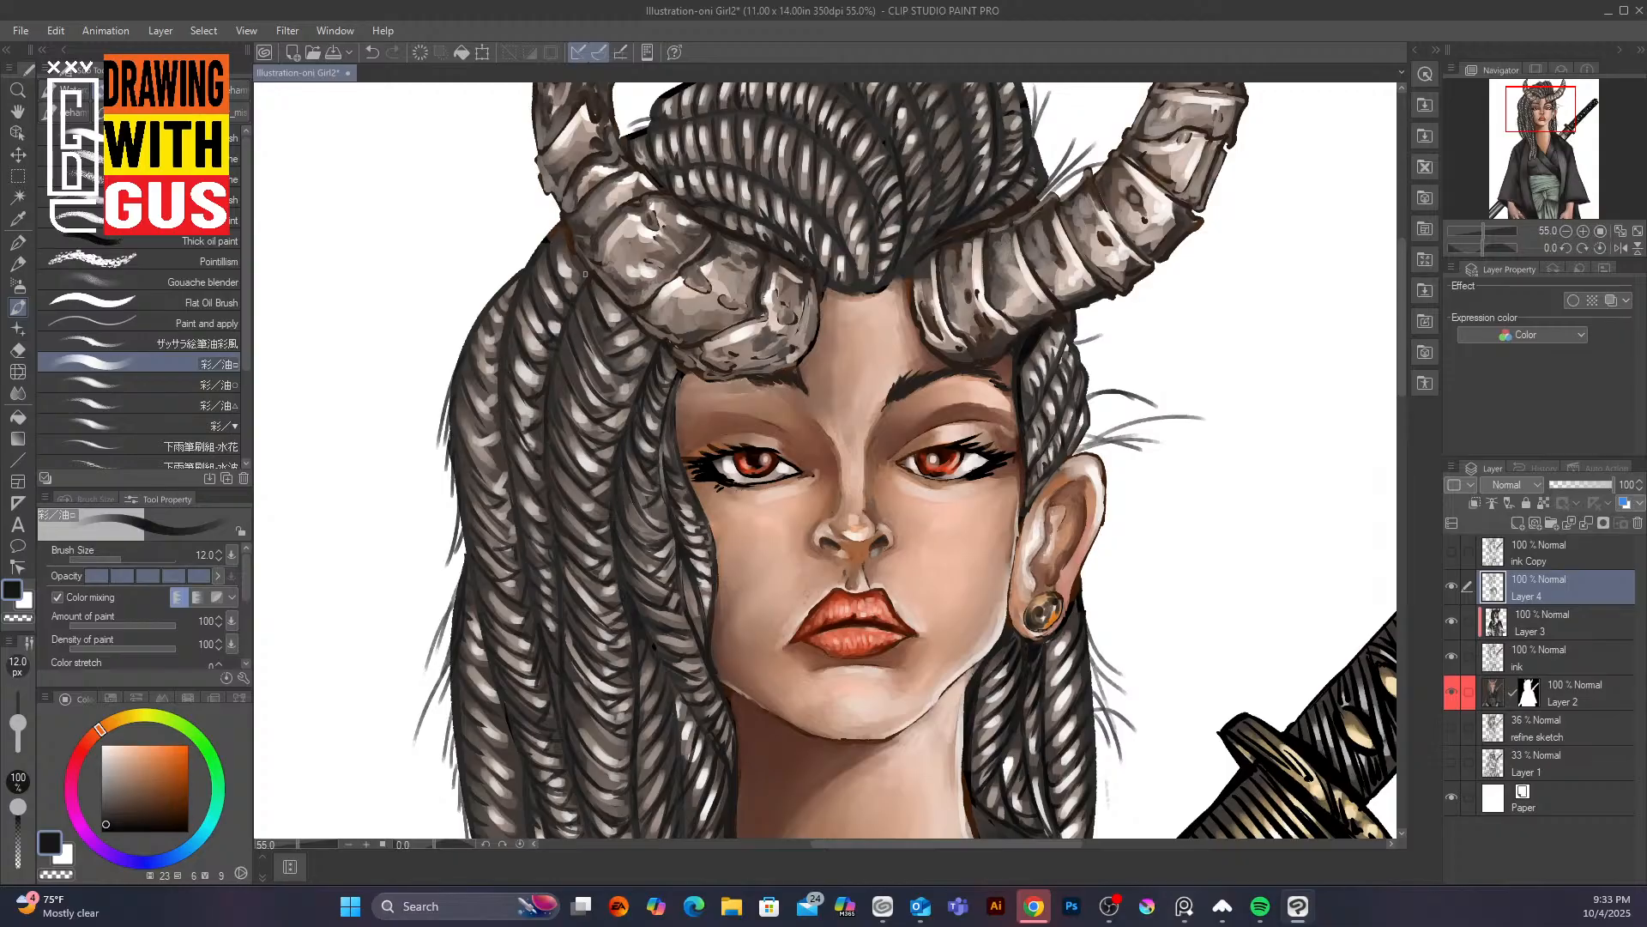
pyautogui.moveTo(551, 242)
pyautogui.mouseDown()
pyautogui.moveTo(564, 296)
pyautogui.moveTo(584, 283)
pyautogui.moveTo(564, 242)
pyautogui.mouseUp()
pyautogui.moveTo(578, 364)
pyautogui.mouseDown()
pyautogui.moveTo(593, 419)
pyautogui.moveTo(573, 384)
pyautogui.moveTo(589, 417)
pyautogui.moveTo(565, 404)
pyautogui.moveTo(593, 451)
pyautogui.mouseUp()
# Define the twists and gaps of the outer left-side braids in near-black from jaw level down to the shoulder
pyautogui.moveTo(757, 636); pyautogui.dragTo(731, 208)
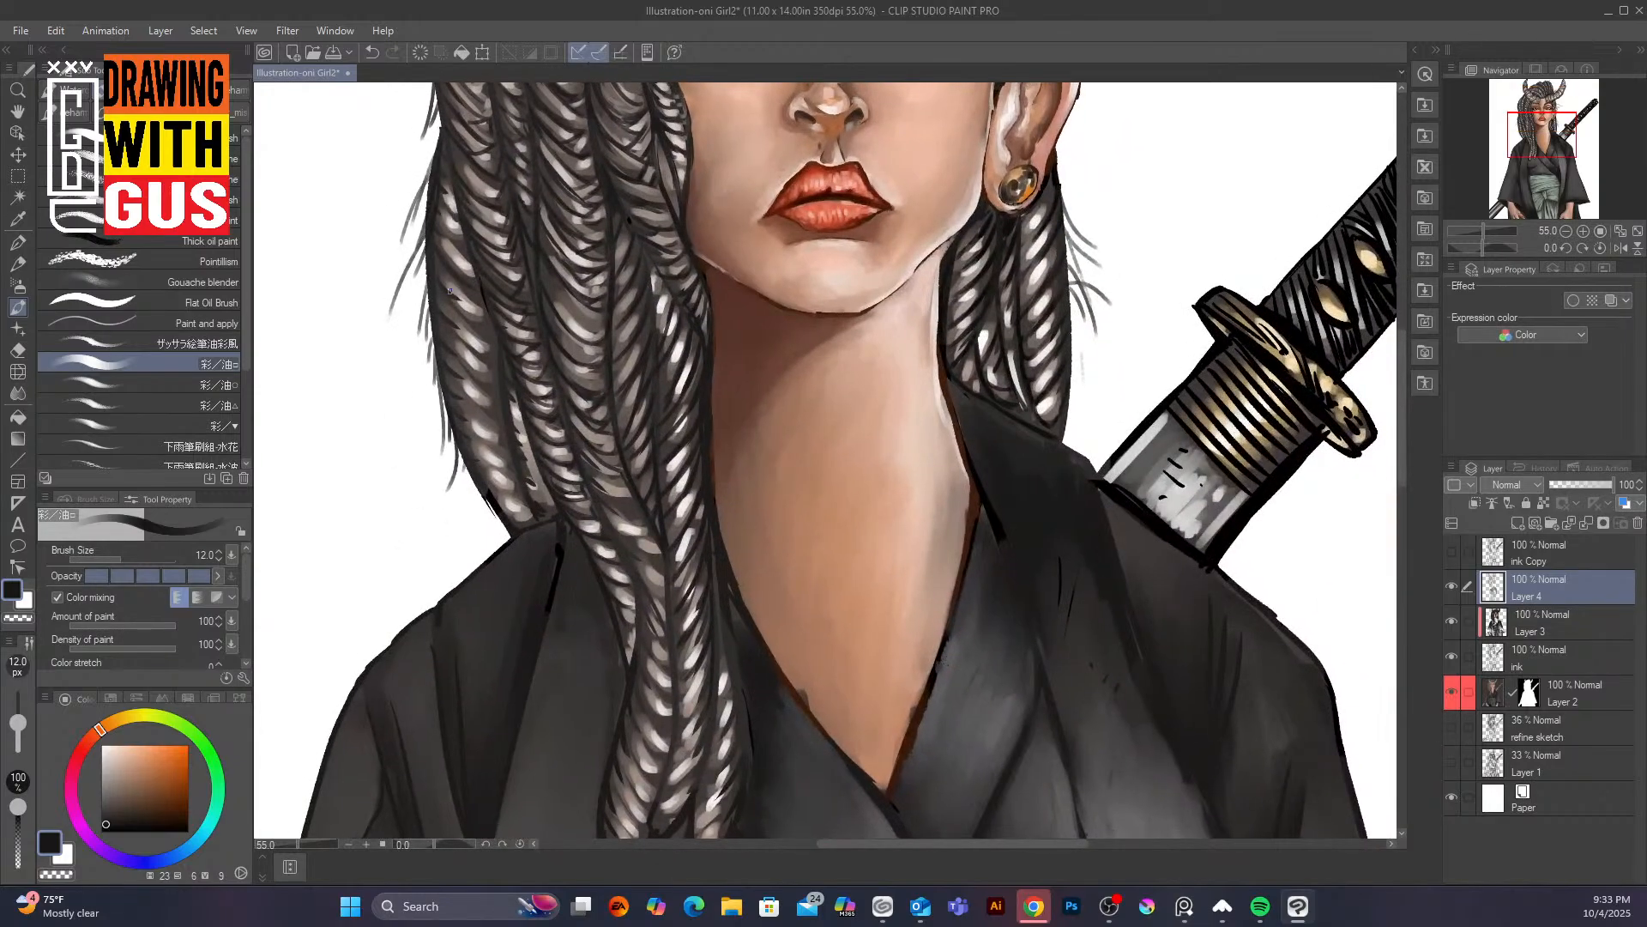
pyautogui.moveTo(450, 291)
pyautogui.mouseDown()
pyautogui.moveTo(493, 335)
pyautogui.moveTo(480, 294)
pyautogui.moveTo(533, 520)
pyautogui.mouseUp()
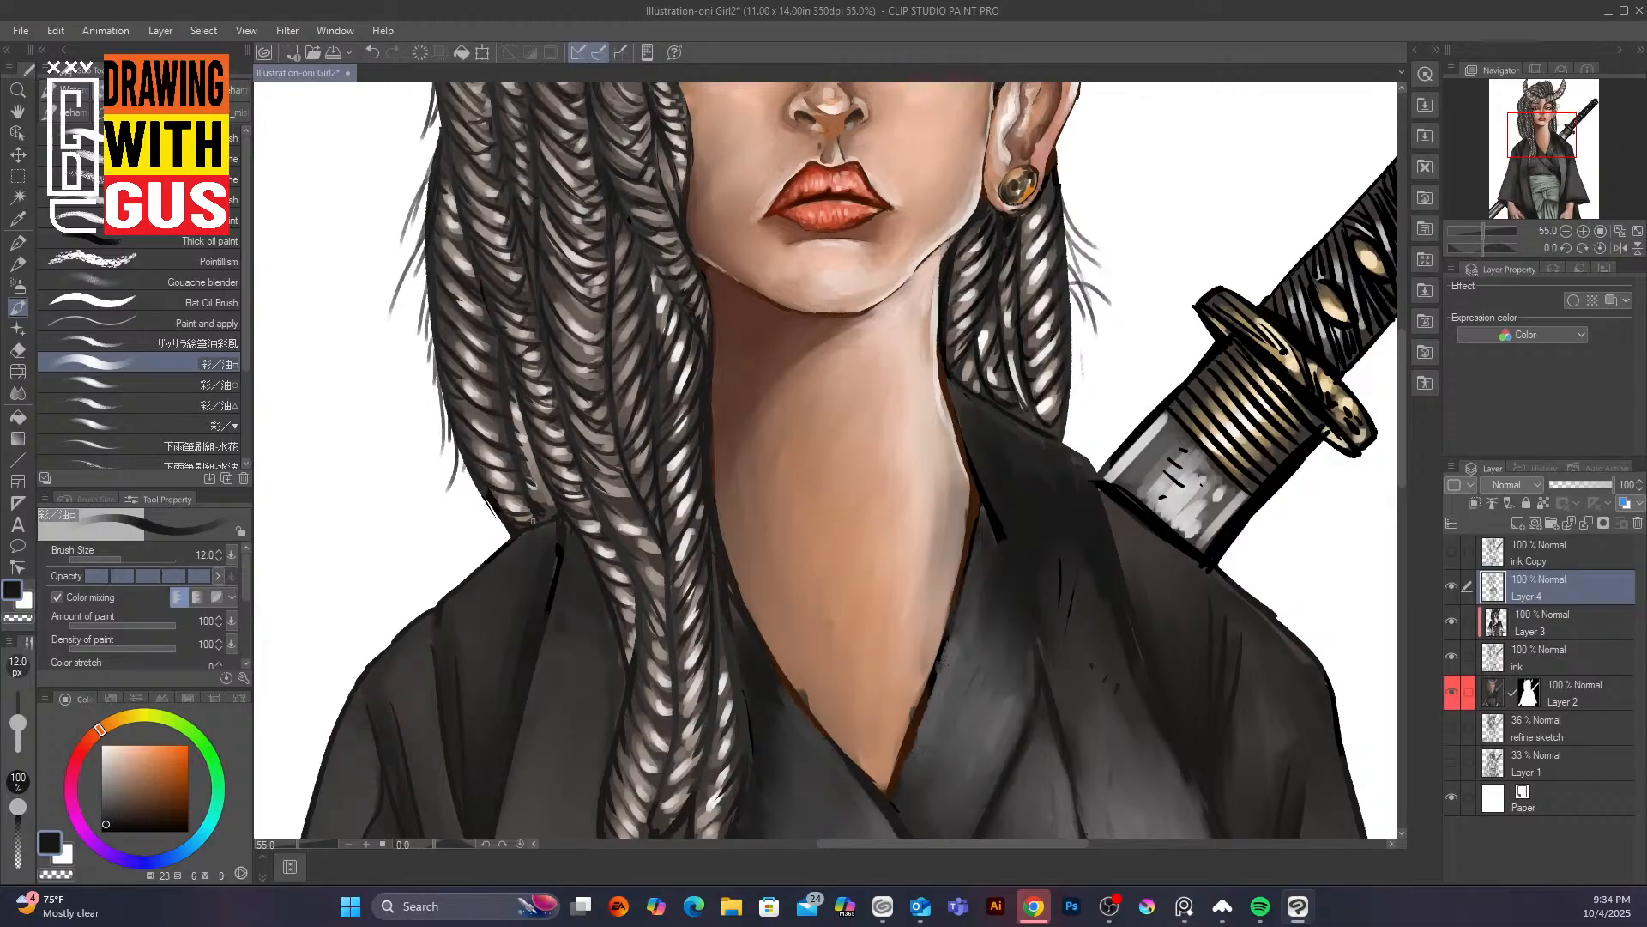
pyautogui.moveTo(517, 446)
pyautogui.mouseDown()
pyautogui.moveTo(533, 456)
pyautogui.moveTo(520, 409)
pyautogui.moveTo(557, 513)
pyautogui.mouseUp()
pyautogui.moveTo(598, 486)
pyautogui.mouseDown()
pyautogui.moveTo(652, 523)
pyautogui.moveTo(594, 483)
pyautogui.moveTo(632, 509)
pyautogui.moveTo(603, 492)
pyautogui.moveTo(634, 484)
pyautogui.moveTo(650, 537)
pyautogui.moveTo(625, 534)
pyautogui.moveTo(667, 559)
pyautogui.moveTo(631, 549)
pyautogui.moveTo(658, 595)
pyautogui.moveTo(646, 553)
pyautogui.moveTo(674, 576)
pyautogui.moveTo(689, 463)
pyautogui.moveTo(700, 522)
pyautogui.moveTo(729, 556)
pyautogui.moveTo(708, 423)
pyautogui.moveTo(632, 499)
pyautogui.moveTo(619, 450)
pyautogui.moveTo(647, 498)
pyautogui.moveTo(616, 460)
pyautogui.moveTo(642, 511)
pyautogui.mouseUp()
# Add thin light grey rim strokes along the lower braids' edges, beside the neck and down to the tips
pyautogui.moveTo(635, 448)
pyautogui.mouseDown()
pyautogui.moveTo(621, 561)
pyautogui.moveTo(610, 541)
pyautogui.moveTo(631, 591)
pyautogui.moveTo(611, 527)
pyautogui.moveTo(641, 600)
pyautogui.moveTo(602, 562)
pyautogui.moveTo(603, 609)
pyautogui.moveTo(589, 577)
pyautogui.moveTo(617, 662)
pyautogui.moveTo(586, 606)
pyautogui.moveTo(617, 690)
pyautogui.moveTo(580, 628)
pyautogui.moveTo(607, 736)
pyautogui.moveTo(625, 605)
pyautogui.moveTo(617, 691)
pyautogui.mouseUp()
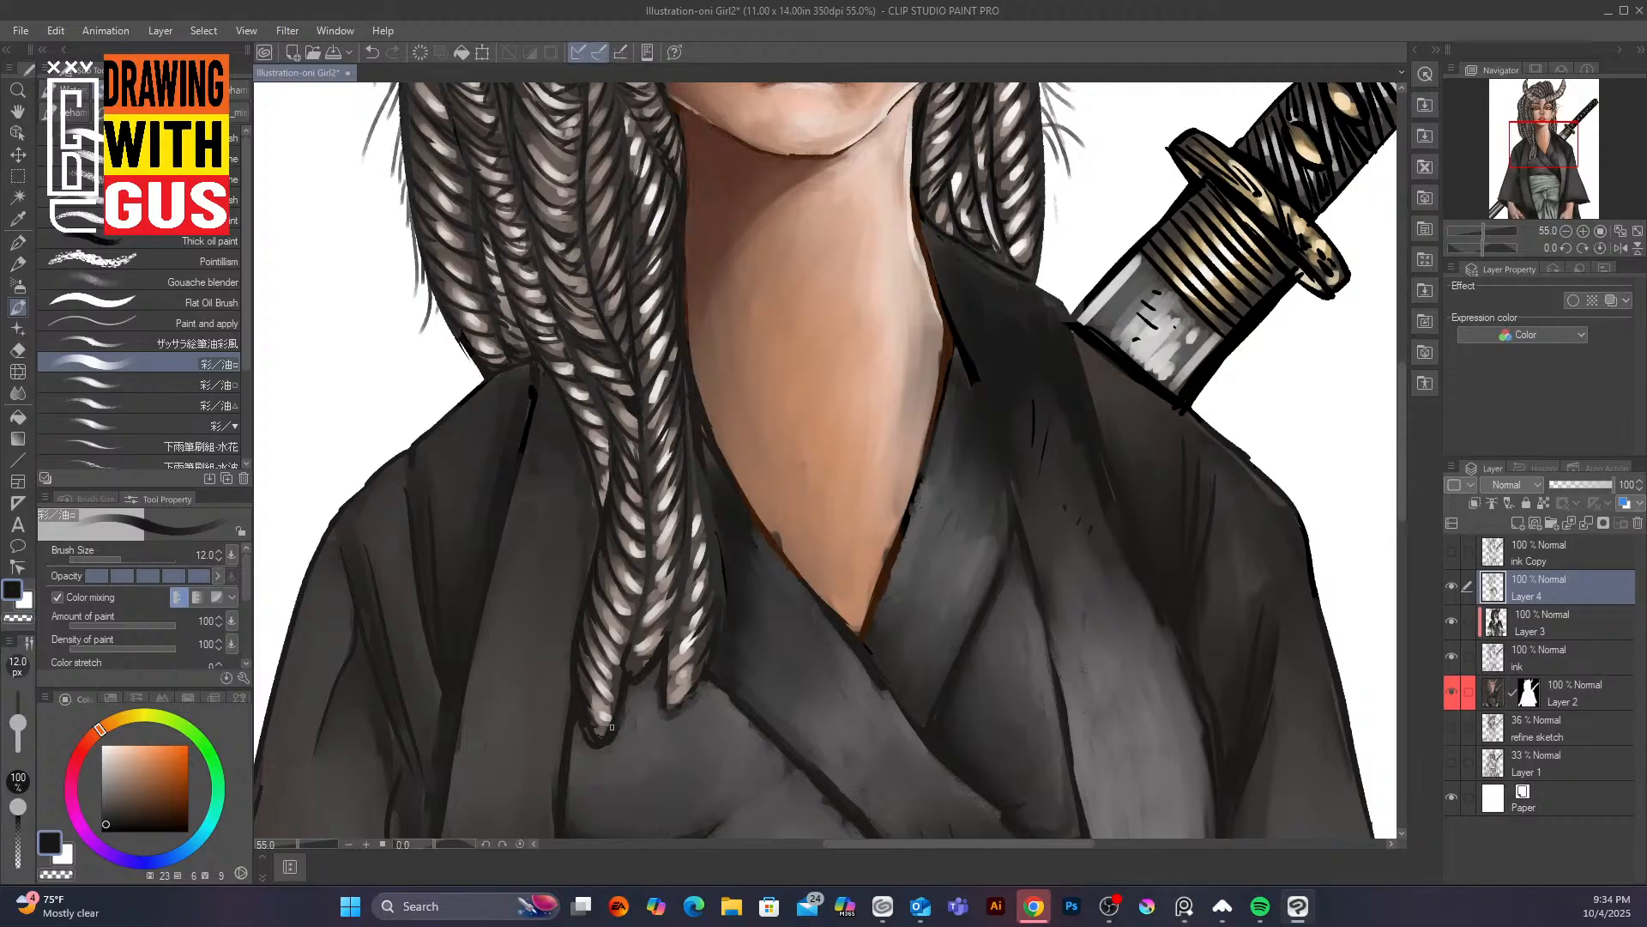
pyautogui.moveTo(109, 783); pyautogui.dragTo(106, 771)
pyautogui.moveTo(620, 675)
pyautogui.mouseDown()
pyautogui.moveTo(611, 725)
pyautogui.moveTo(640, 625)
pyautogui.moveTo(656, 647)
pyautogui.moveTo(675, 607)
pyautogui.mouseUp()
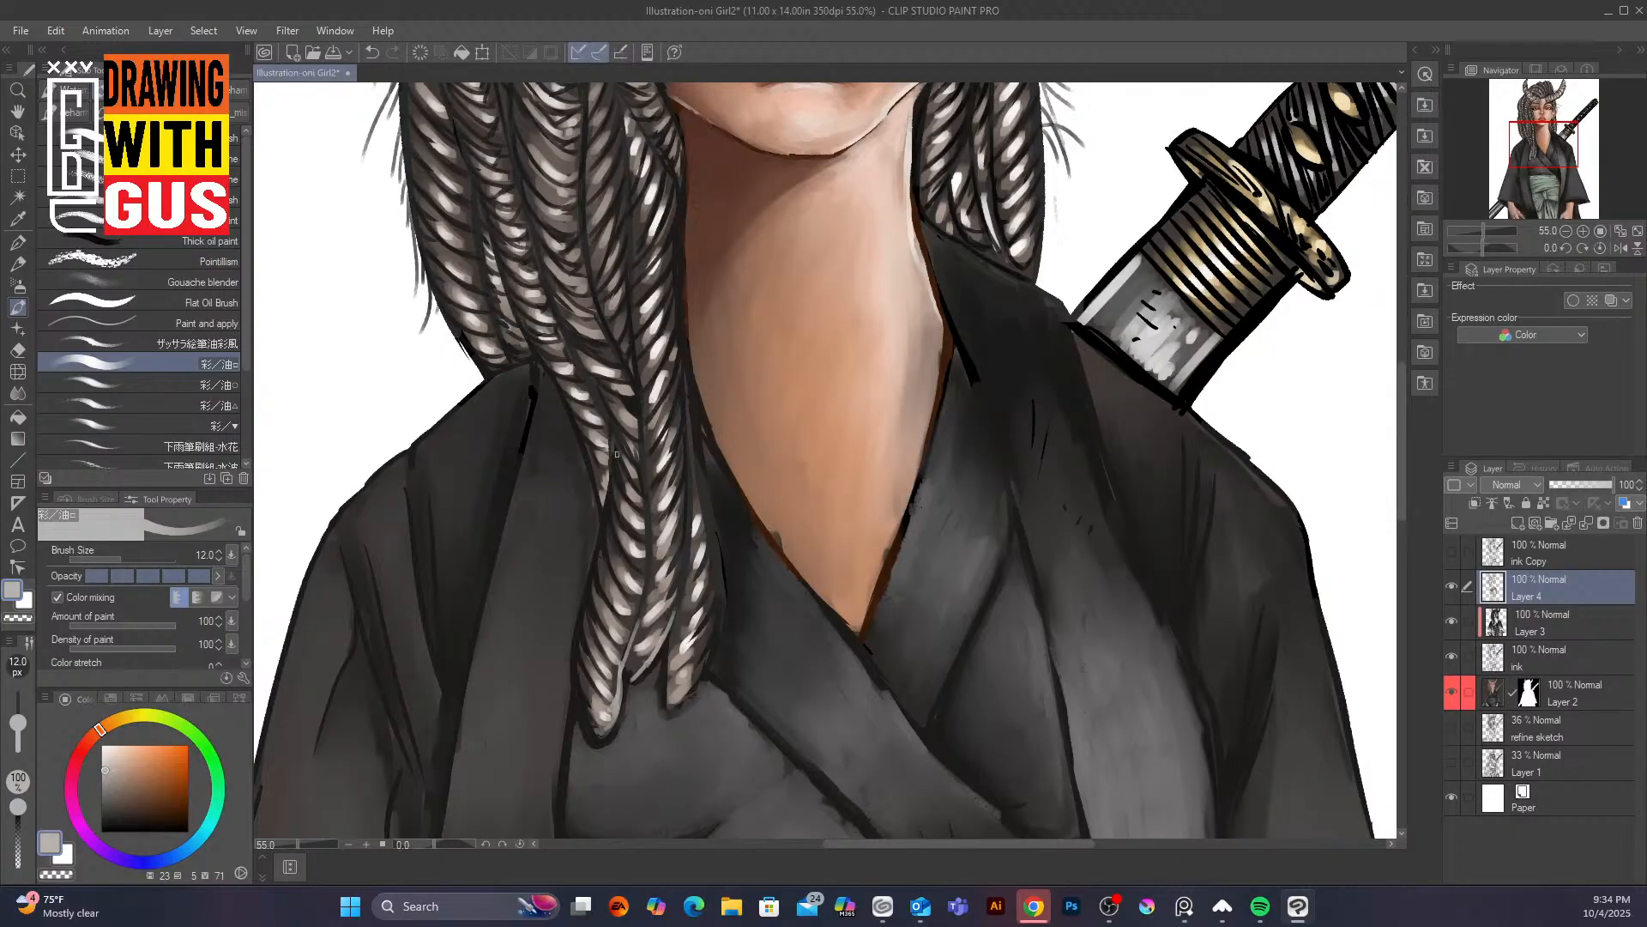
pyautogui.moveTo(612, 488); pyautogui.dragTo(578, 631)
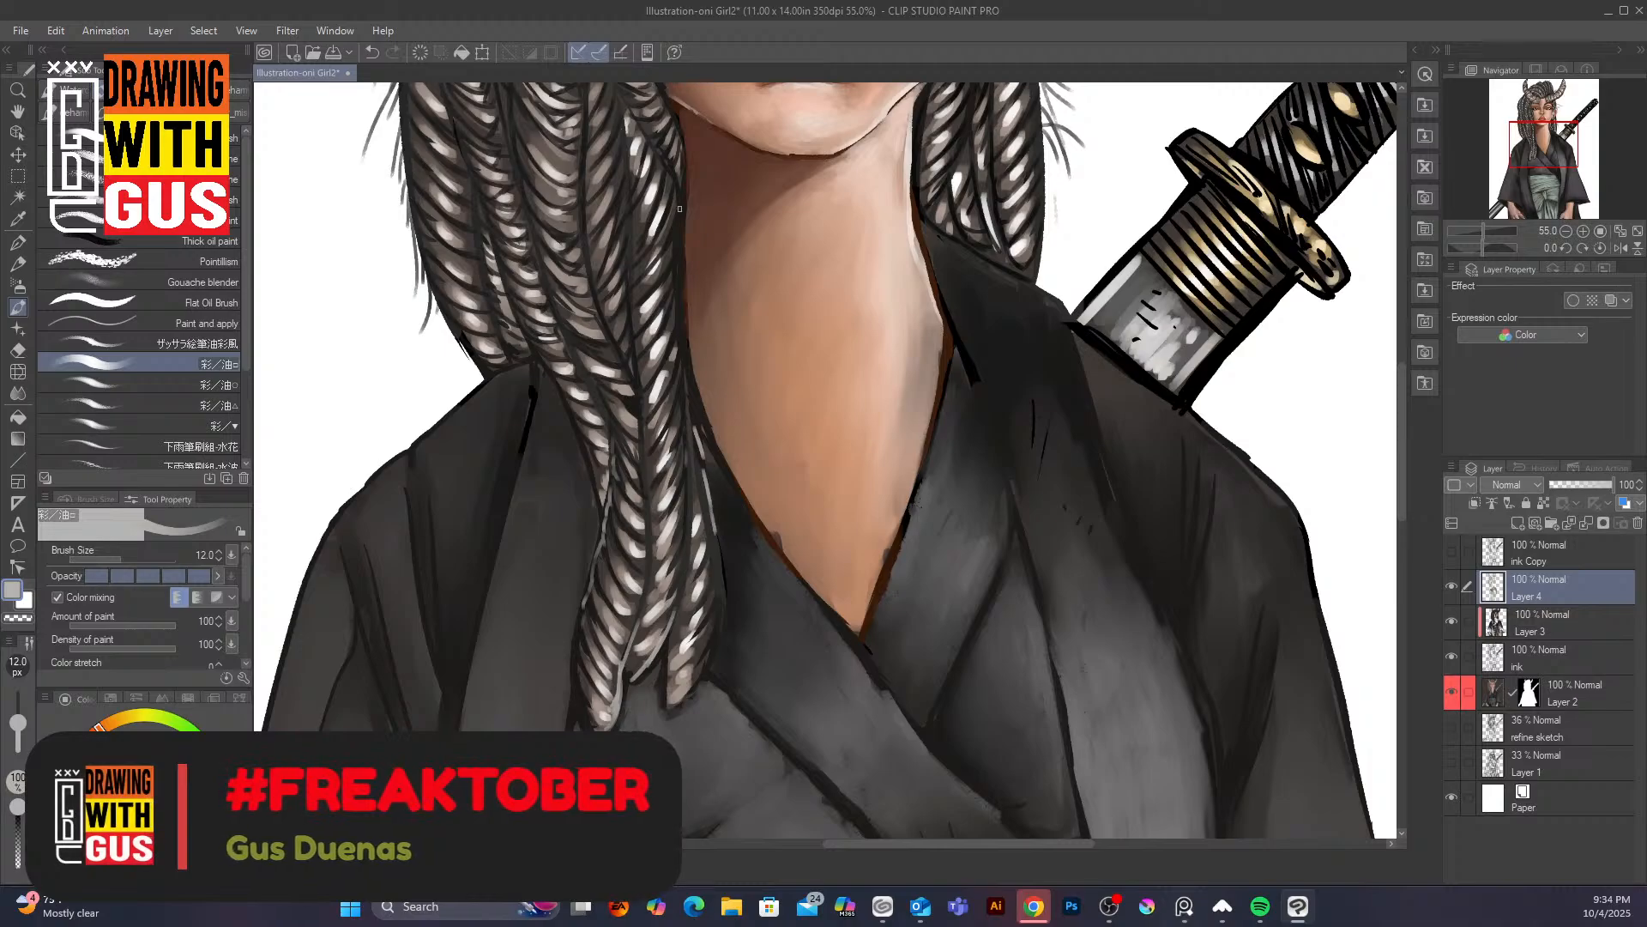
pyautogui.moveTo(685, 189); pyautogui.dragTo(678, 260)
pyautogui.moveTo(683, 168)
pyautogui.mouseDown()
pyautogui.moveTo(681, 367)
pyautogui.moveTo(706, 465)
pyautogui.moveTo(695, 394)
pyautogui.moveTo(720, 461)
pyautogui.mouseUp()
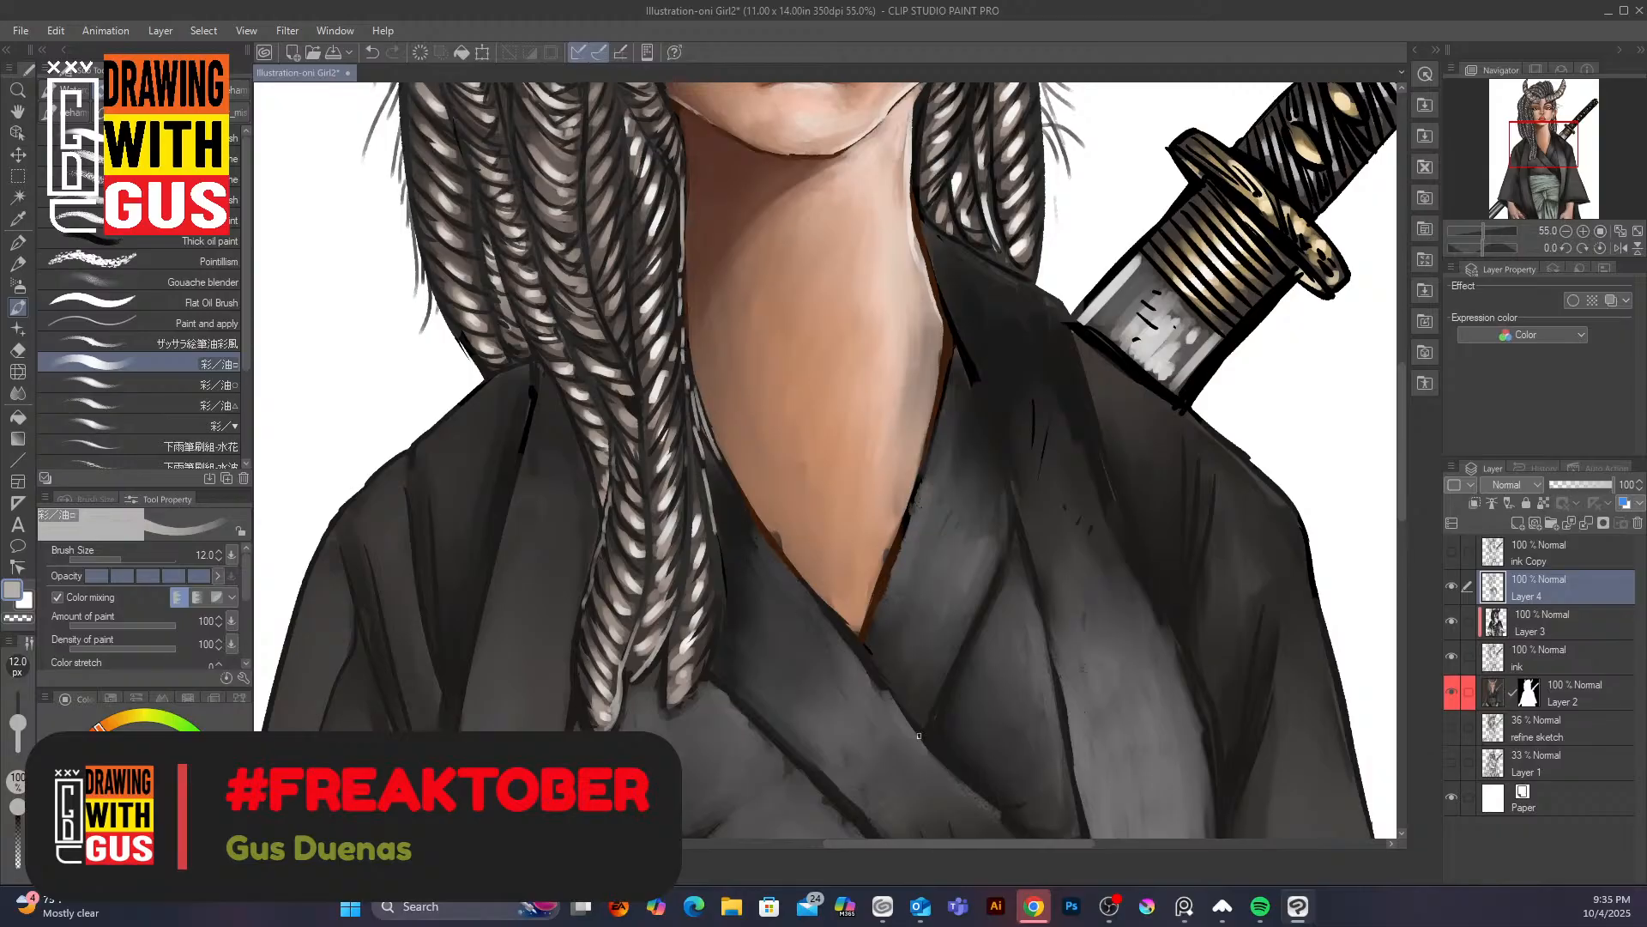
# Paint thin light grey edge highlights along the kimono's crossed neckline and the right-side lapel down to the sash
pyautogui.moveTo(829, 607)
pyautogui.mouseDown()
pyautogui.moveTo(881, 674)
pyautogui.moveTo(862, 640)
pyautogui.moveTo(876, 596)
pyautogui.mouseUp()
pyautogui.moveTo(1013, 542); pyautogui.dragTo(985, 606)
pyautogui.moveTo(943, 348); pyautogui.dragTo(940, 396)
pyautogui.moveTo(928, 243); pyautogui.dragTo(1034, 572)
pyautogui.moveTo(1133, 711)
pyautogui.mouseDown()
pyautogui.moveTo(1032, 384)
pyautogui.moveTo(989, 356)
pyautogui.mouseUp()
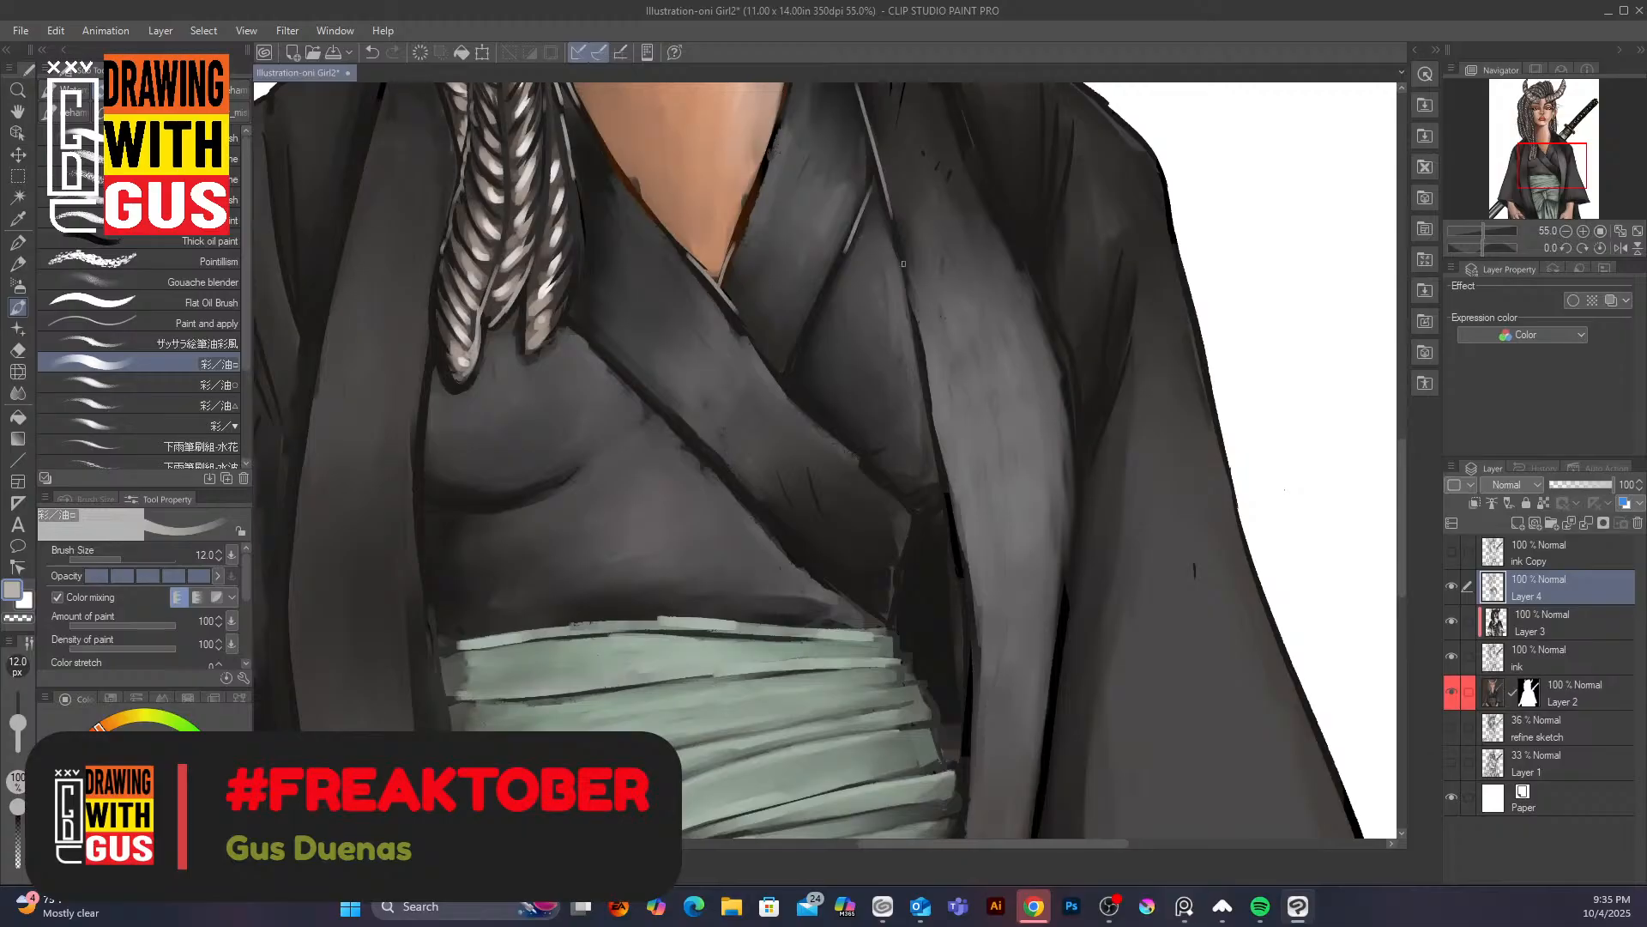
pyautogui.moveTo(907, 269)
pyautogui.mouseDown()
pyautogui.moveTo(967, 560)
pyautogui.moveTo(964, 535)
pyautogui.moveTo(968, 756)
pyautogui.mouseUp()
# Review the whole illustration and compare it with Layer 4 hidden and shown
pyautogui.moveTo(929, 270); pyautogui.dragTo(914, 705)
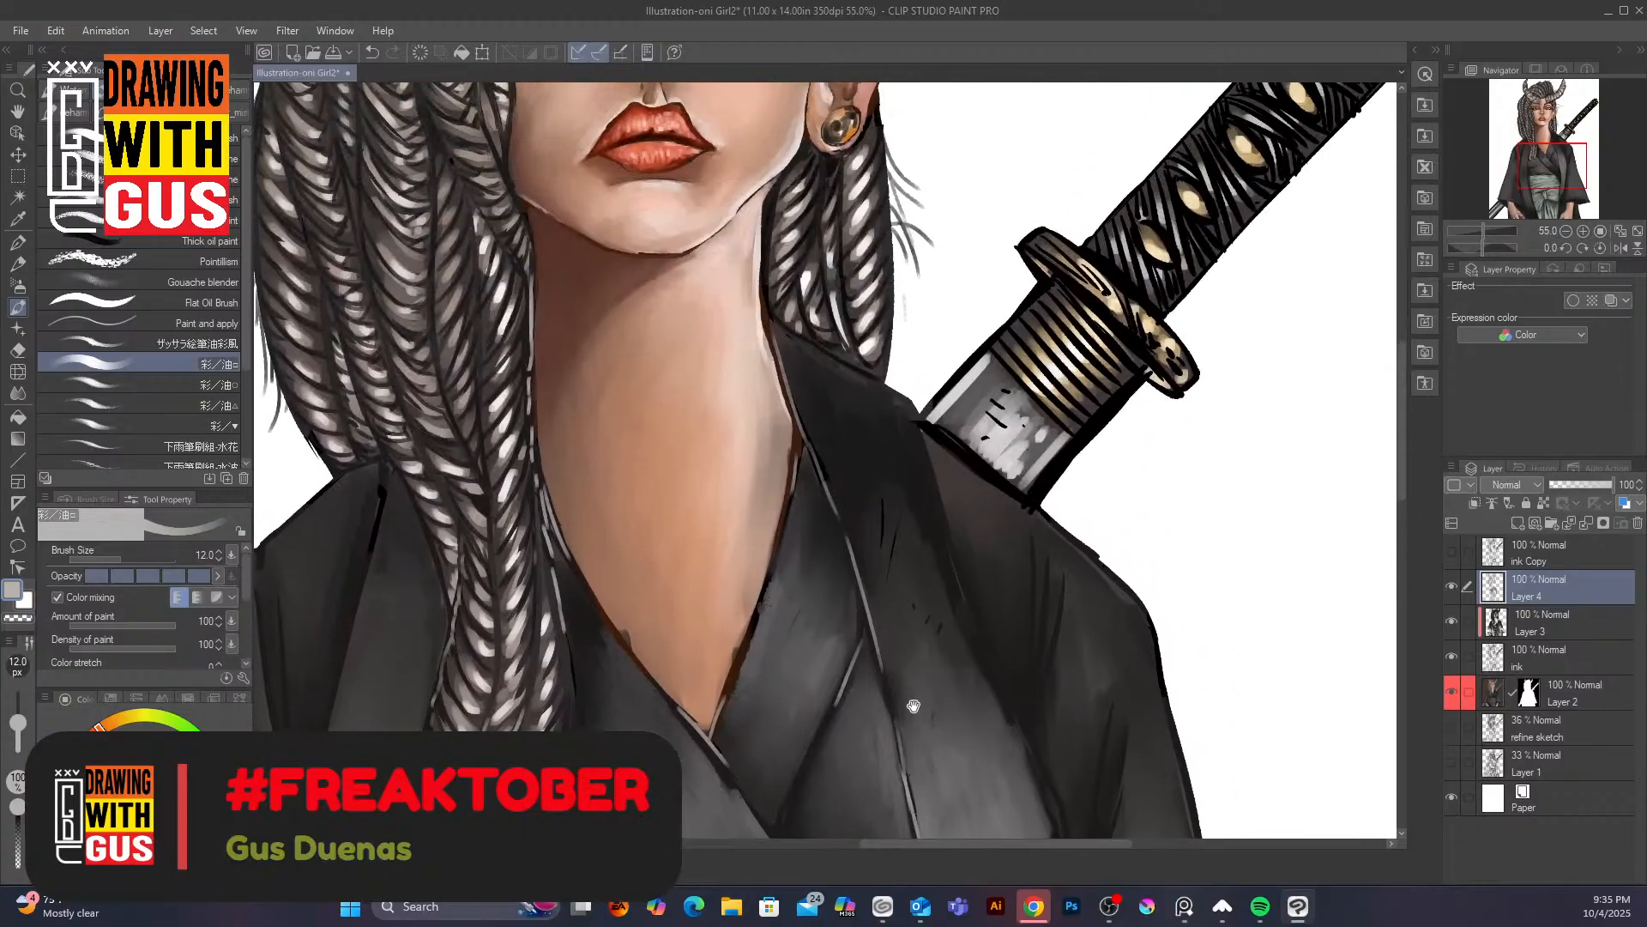
pyautogui.scroll(-5, 914, 706)
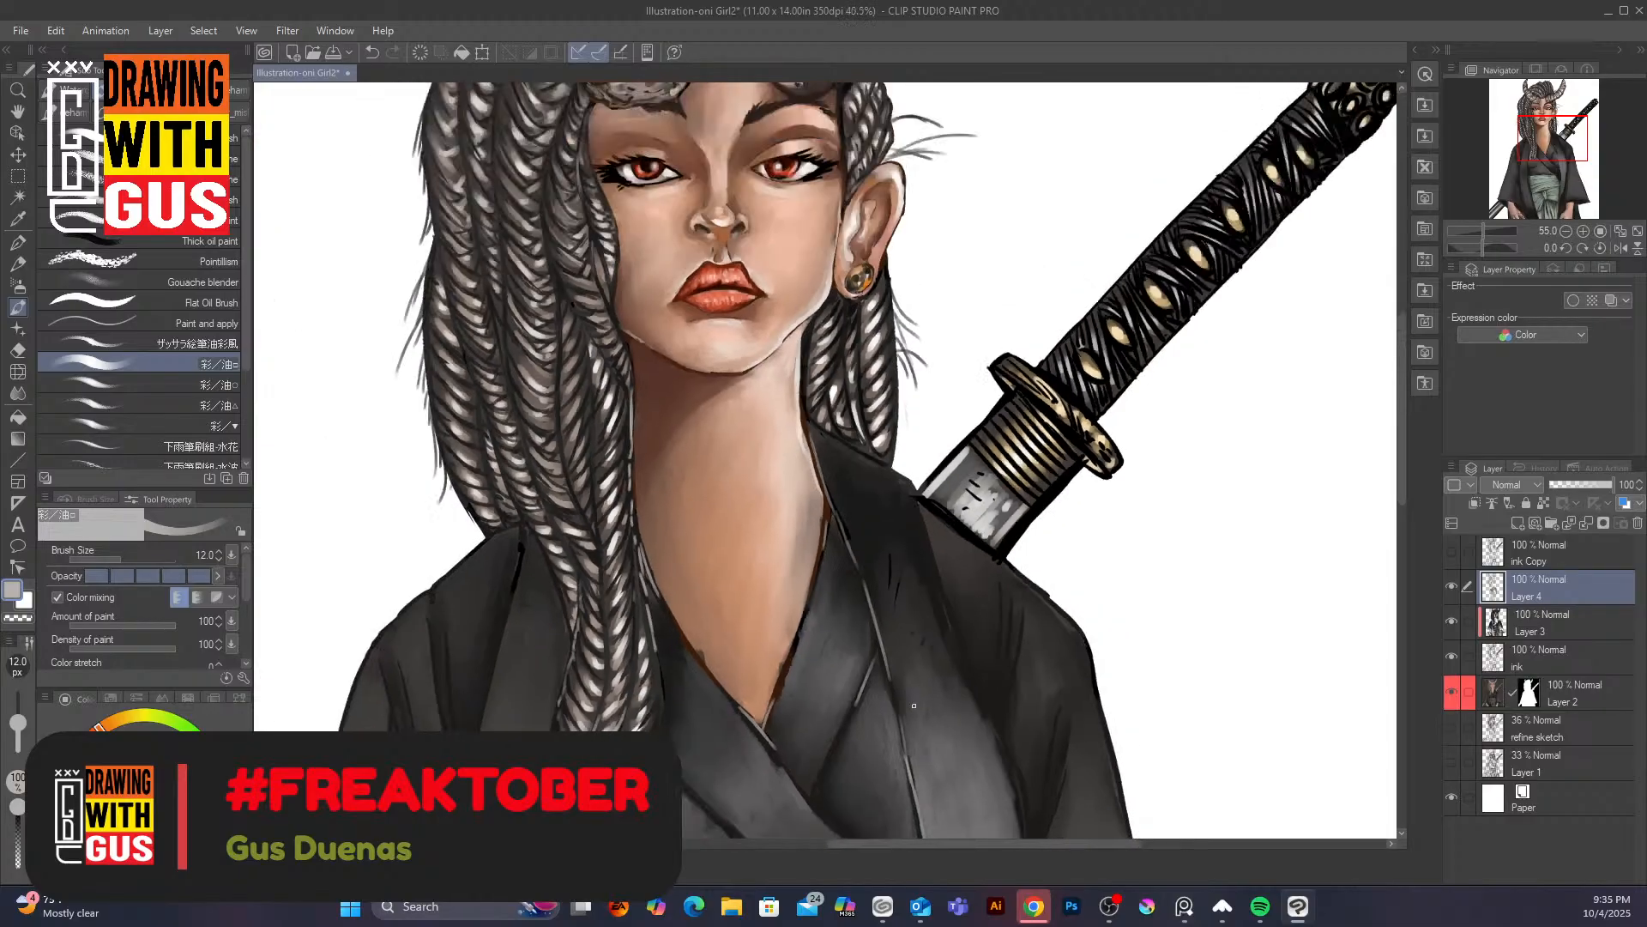
pyautogui.moveTo(1403, 506); pyautogui.dragTo(1397, 570)
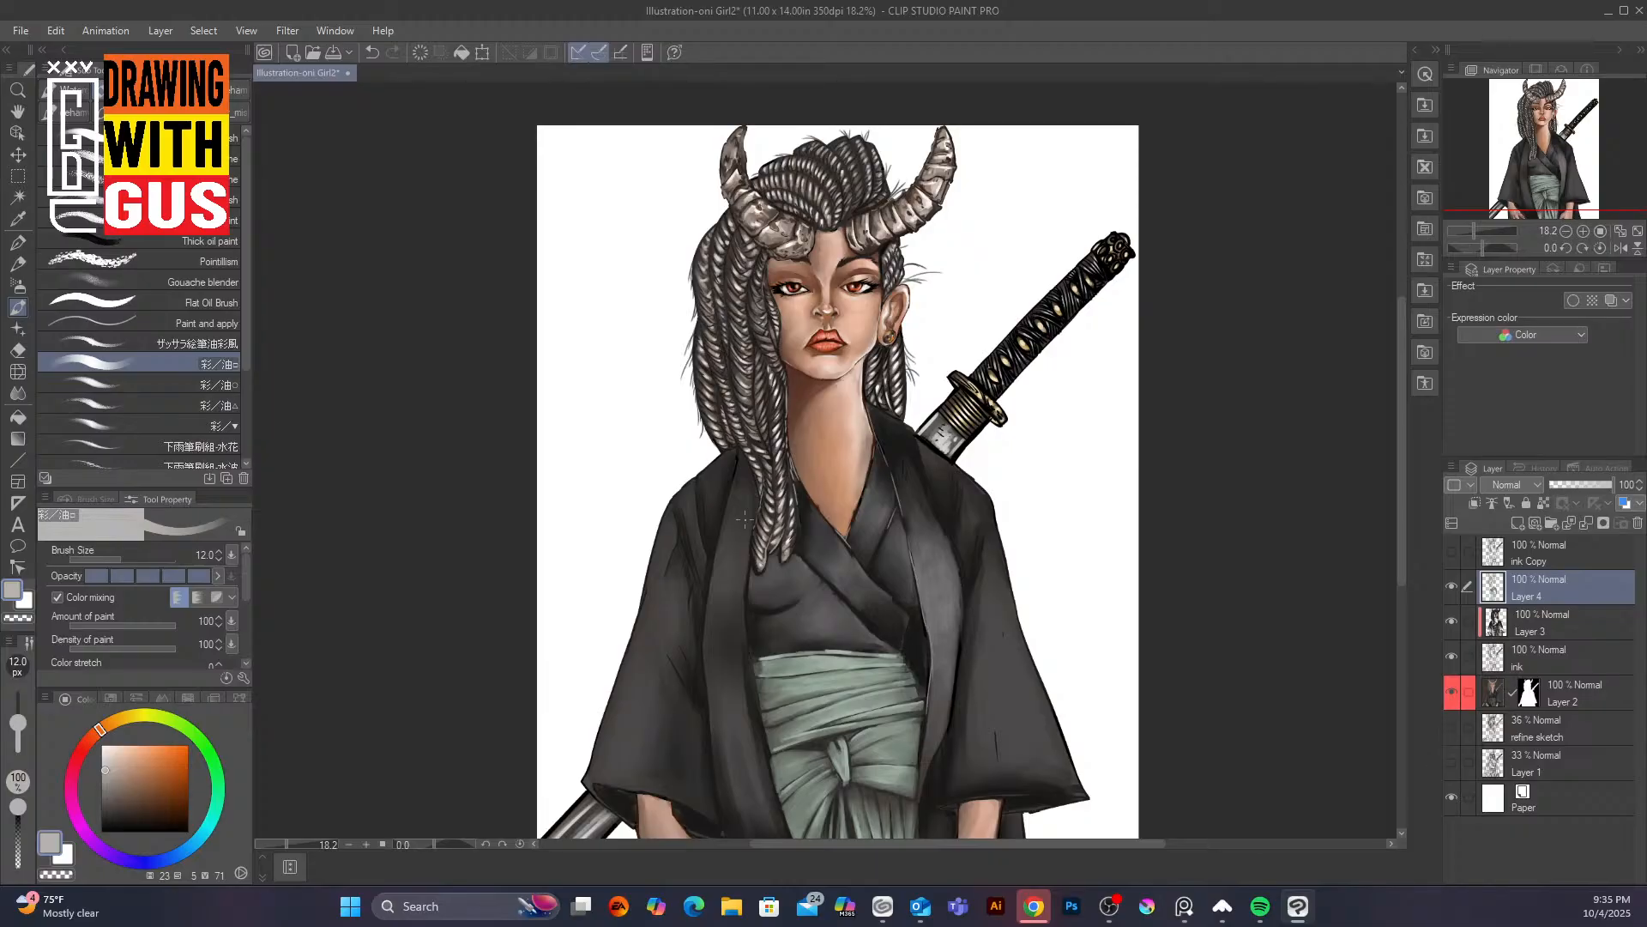
pyautogui.click(1450, 586)
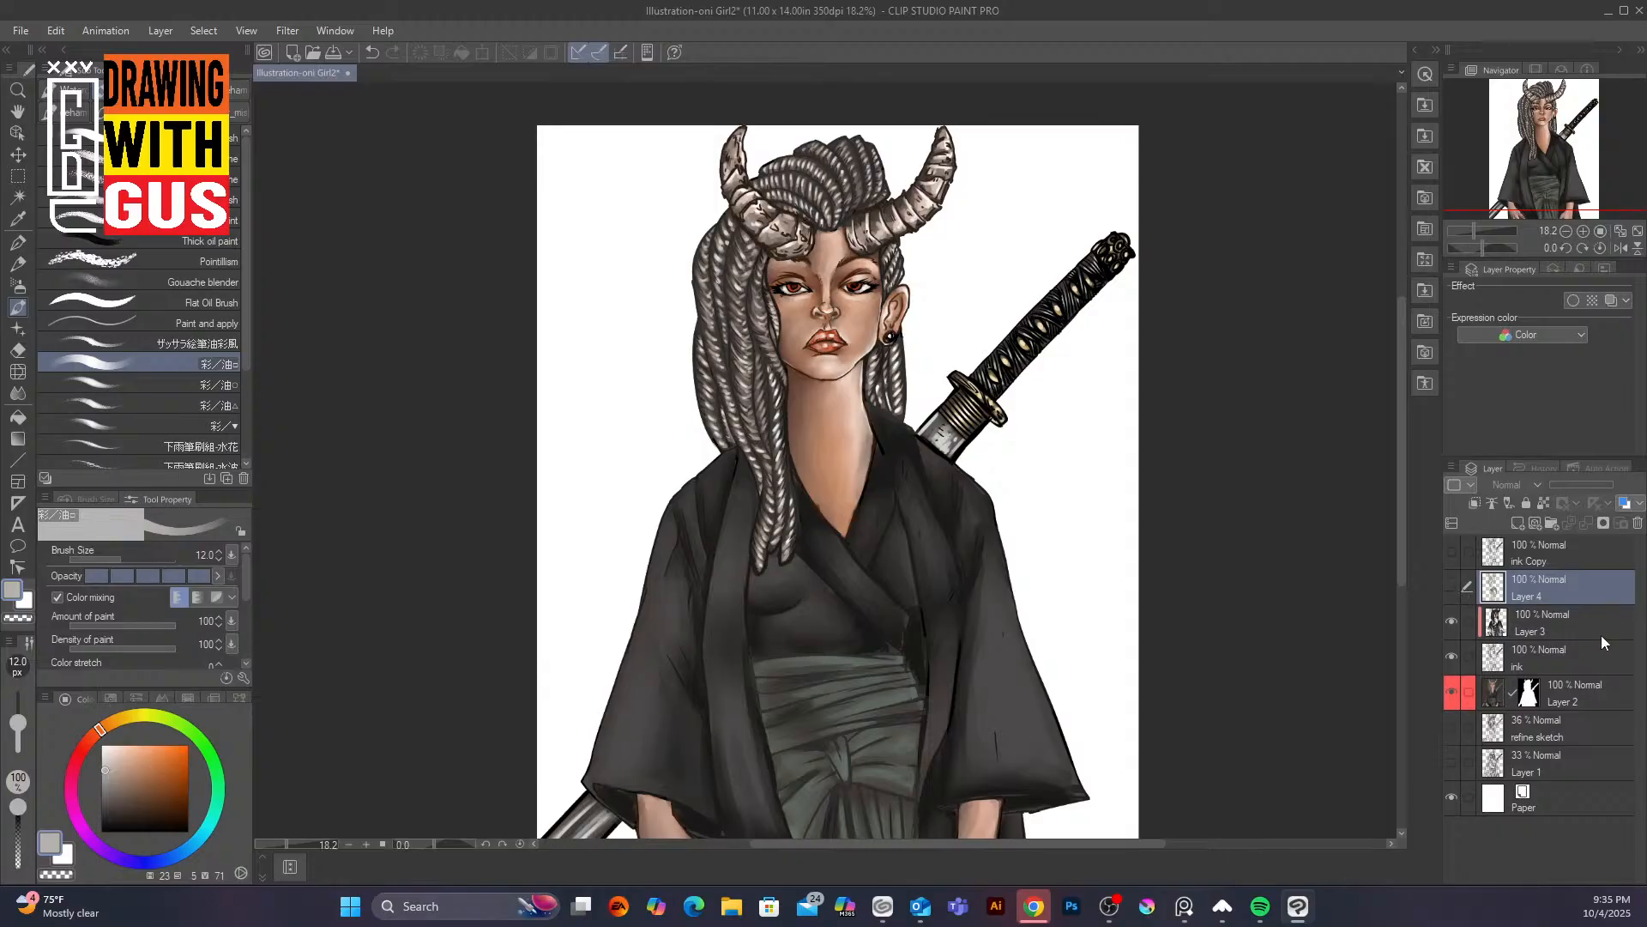
pyautogui.click(1450, 587)
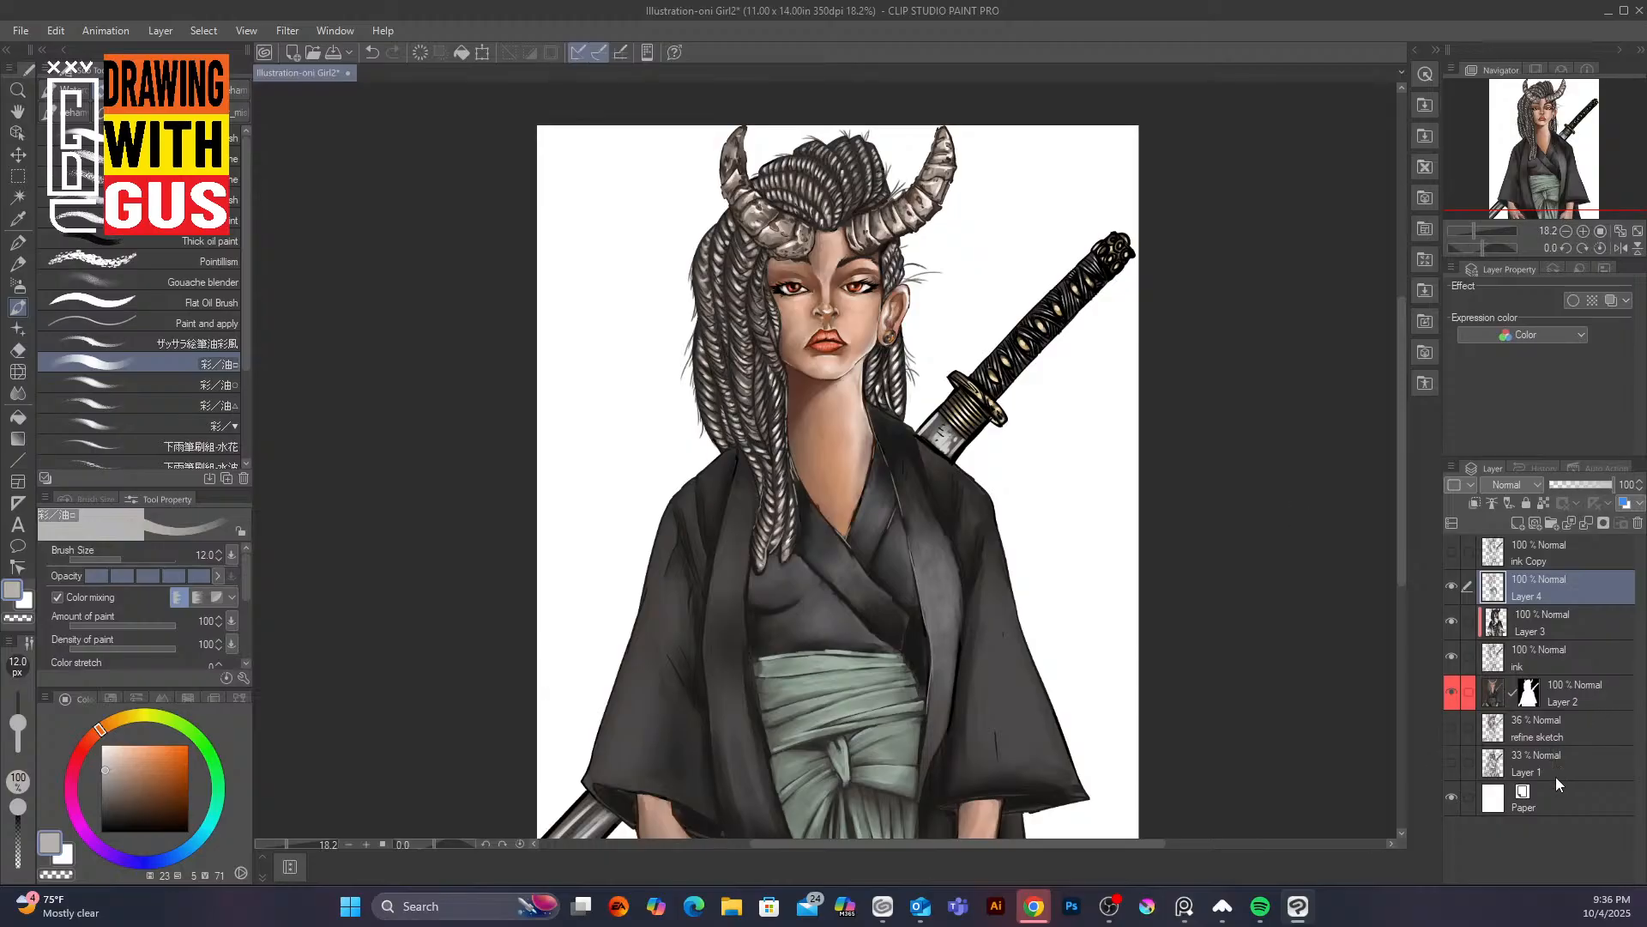
# Show the refine sketch layer and move it to the top of the layer stack, above ink Copy
pyautogui.click(1572, 731)
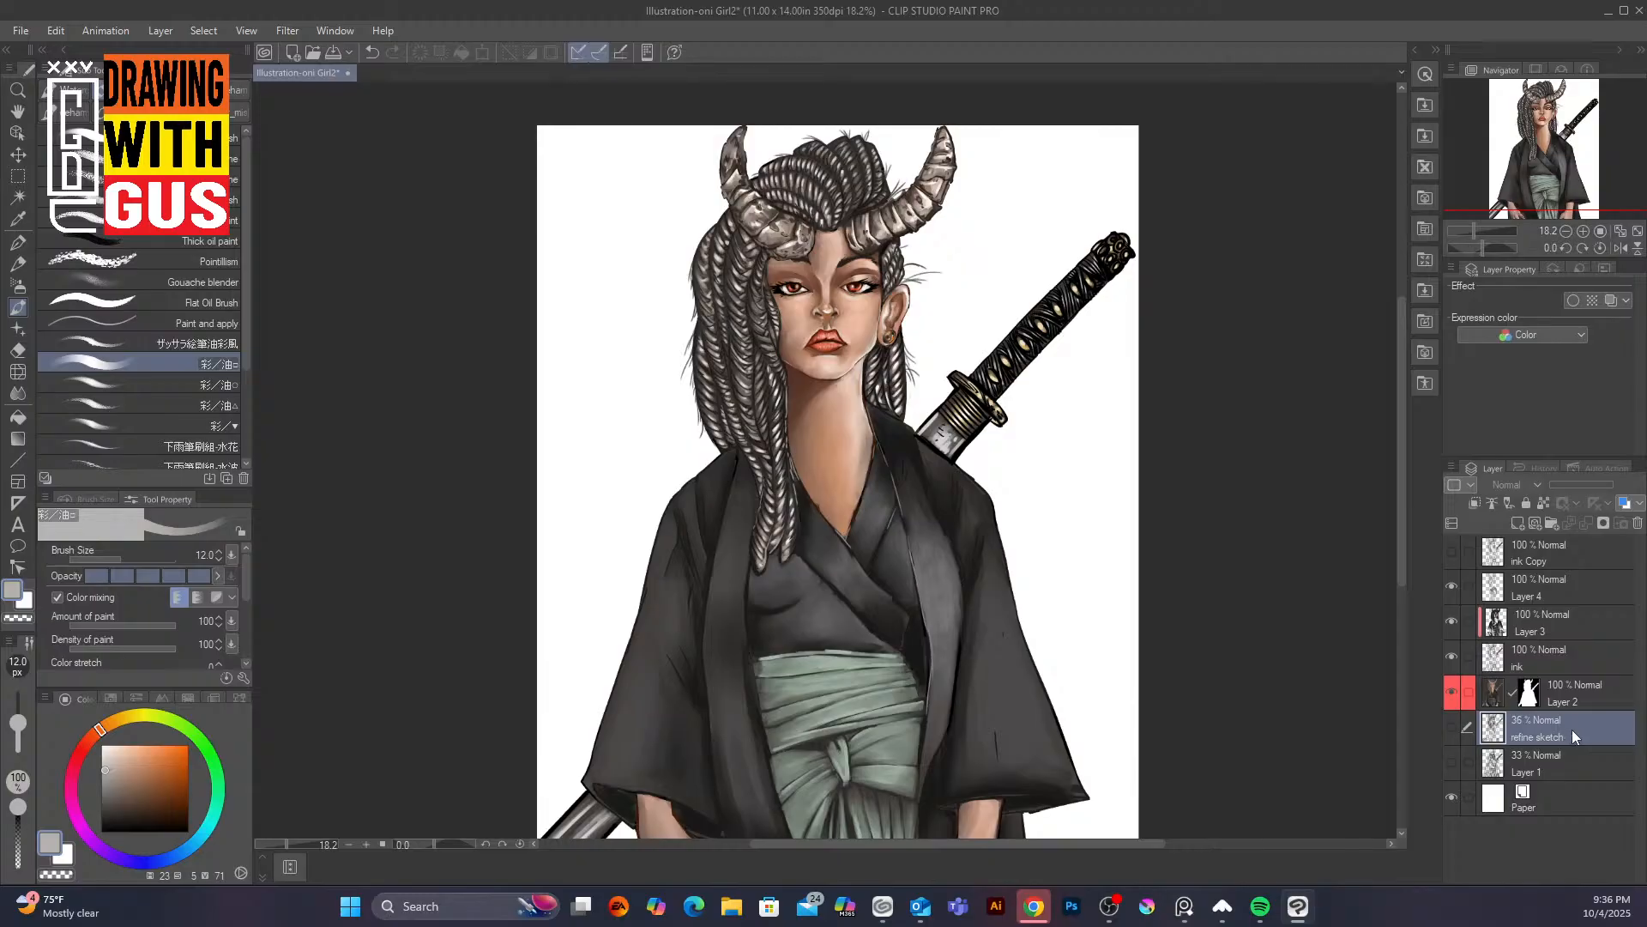
pyautogui.click(1451, 728)
pyautogui.moveTo(1552, 724); pyautogui.dragTo(1552, 546)
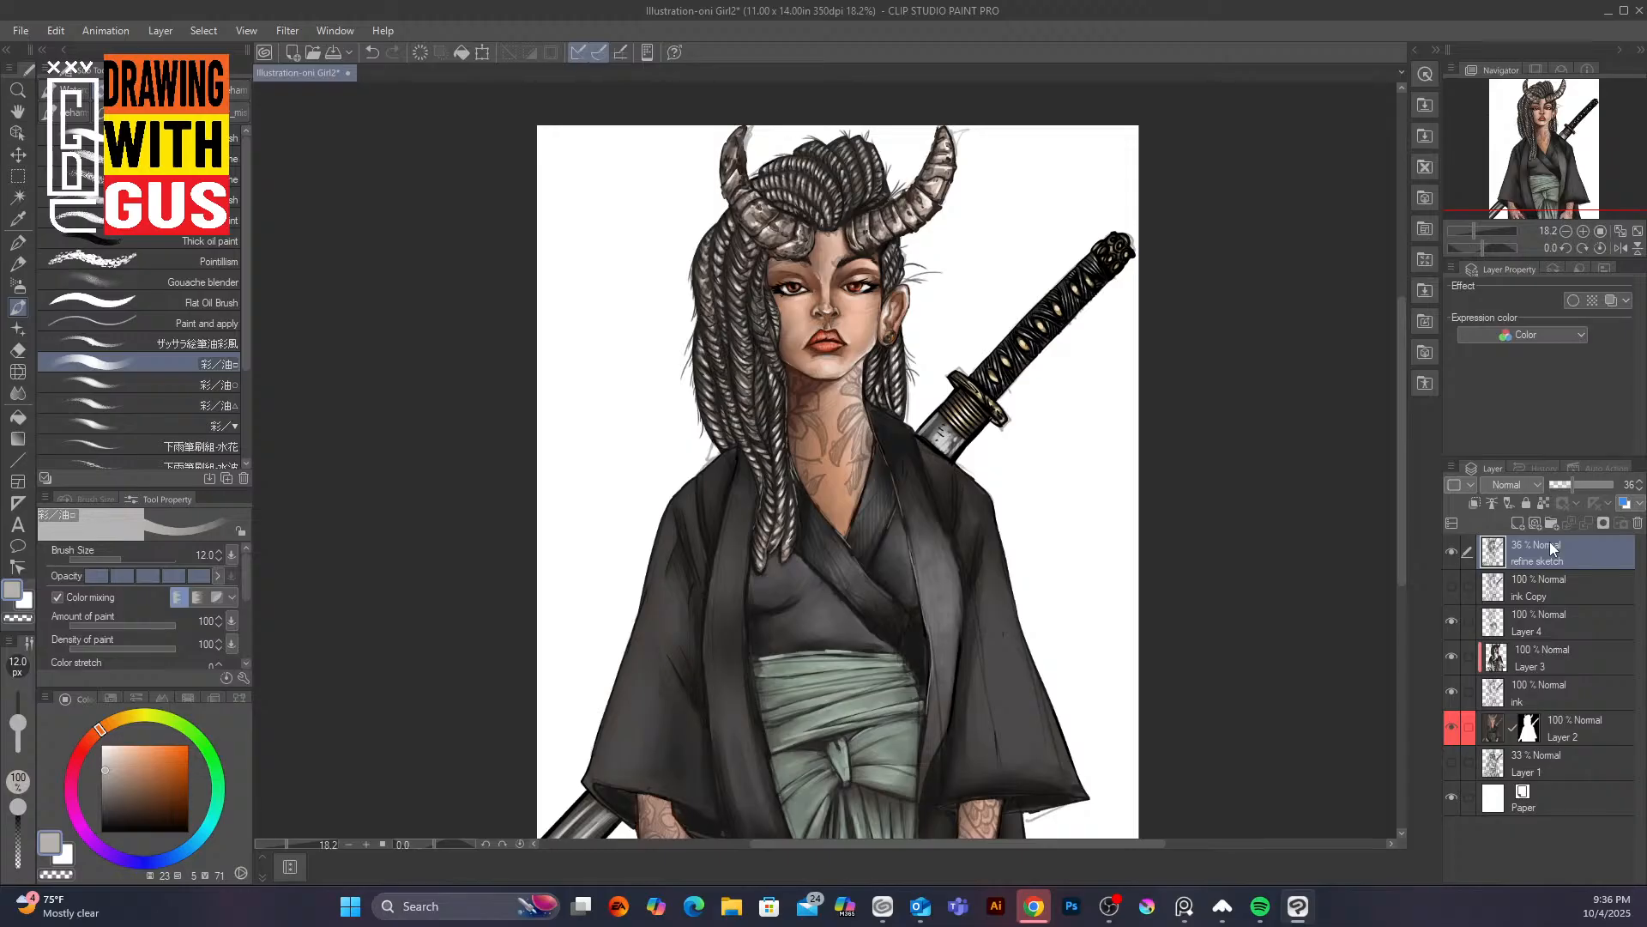
pyautogui.moveTo(1401, 509); pyautogui.dragTo(1400, 512)
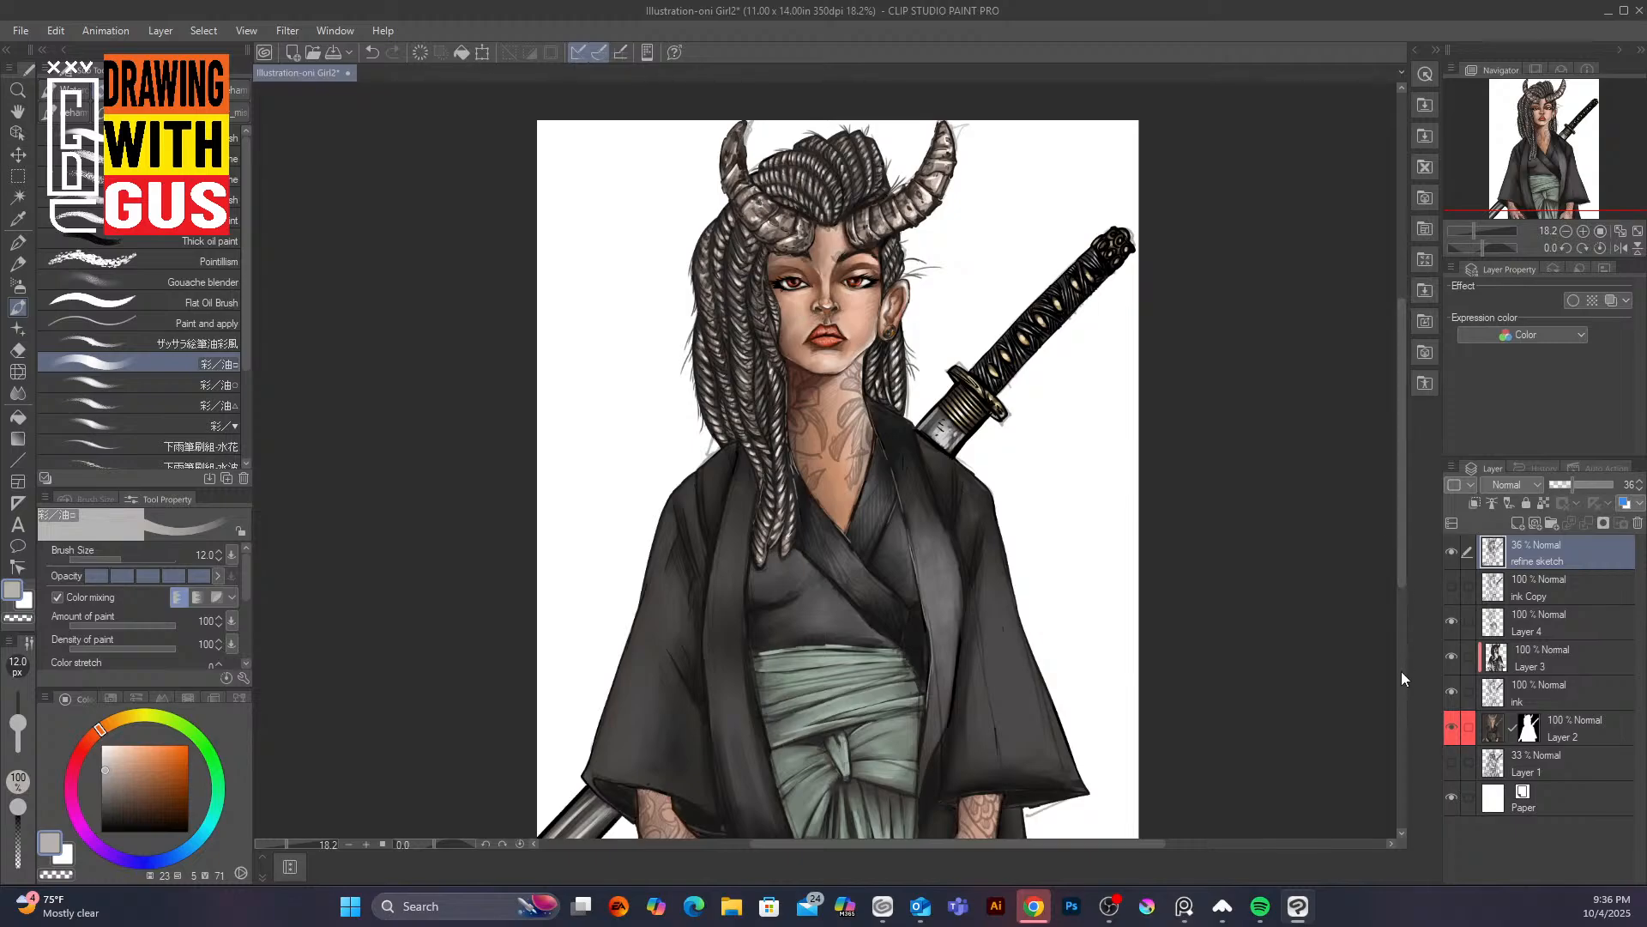
pyautogui.moveTo(1402, 590)
pyautogui.mouseDown()
pyautogui.moveTo(1400, 699)
pyautogui.moveTo(1388, 564)
pyautogui.moveTo(1394, 626)
pyautogui.moveTo(1395, 592)
pyautogui.mouseUp()
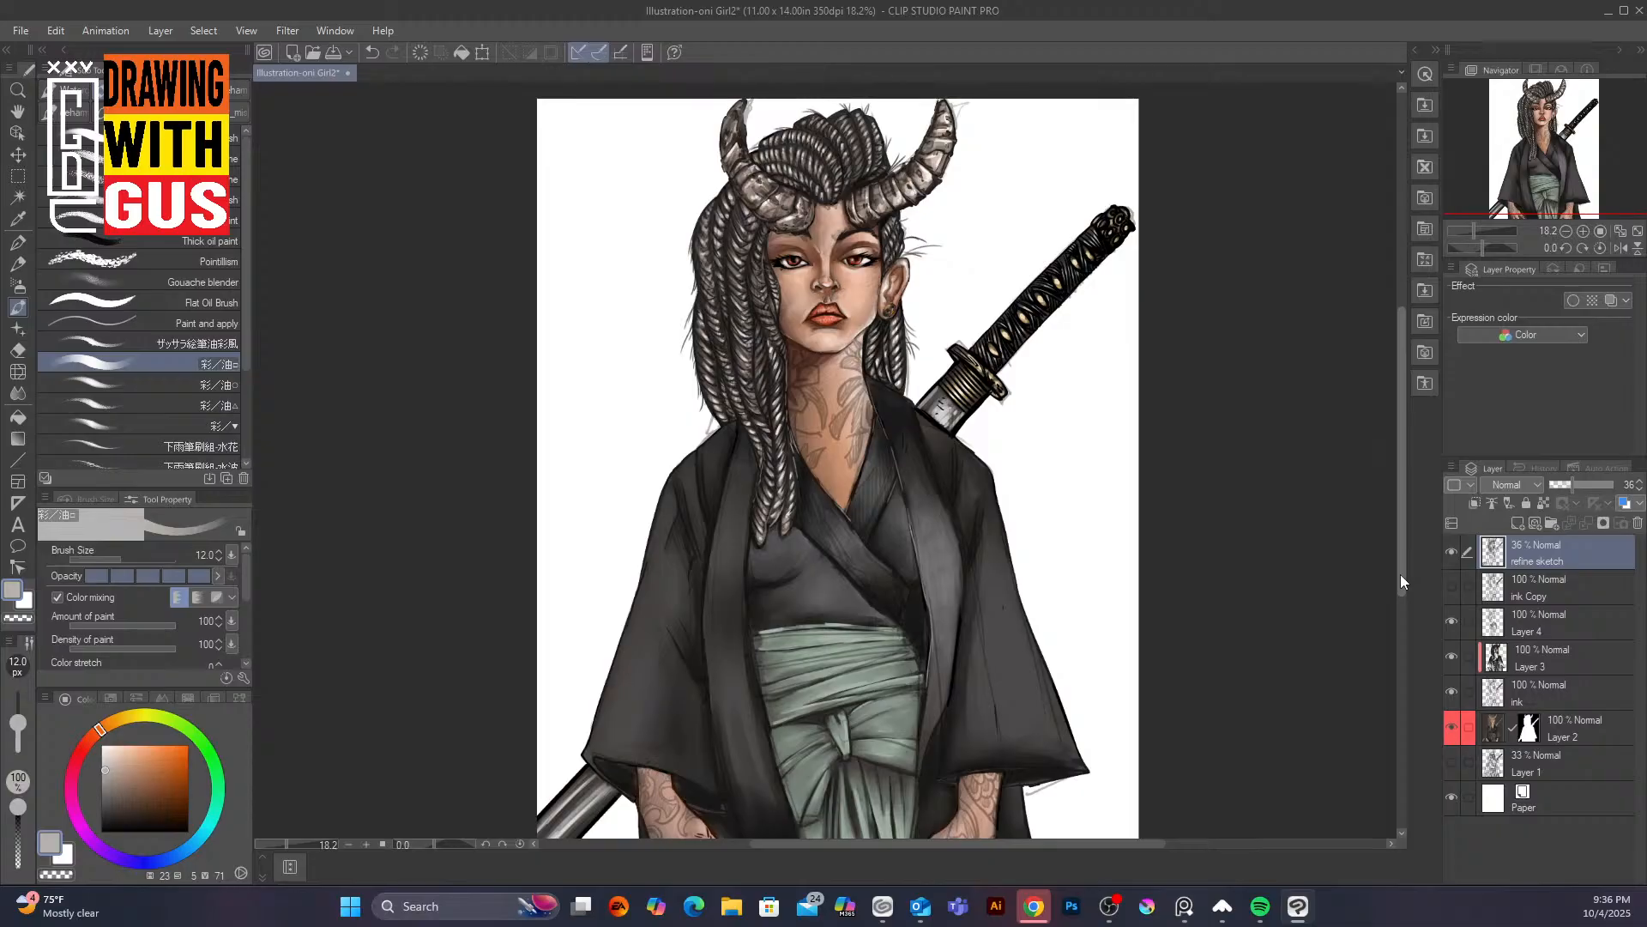
pyautogui.moveTo(1401, 583); pyautogui.dragTo(1402, 603)
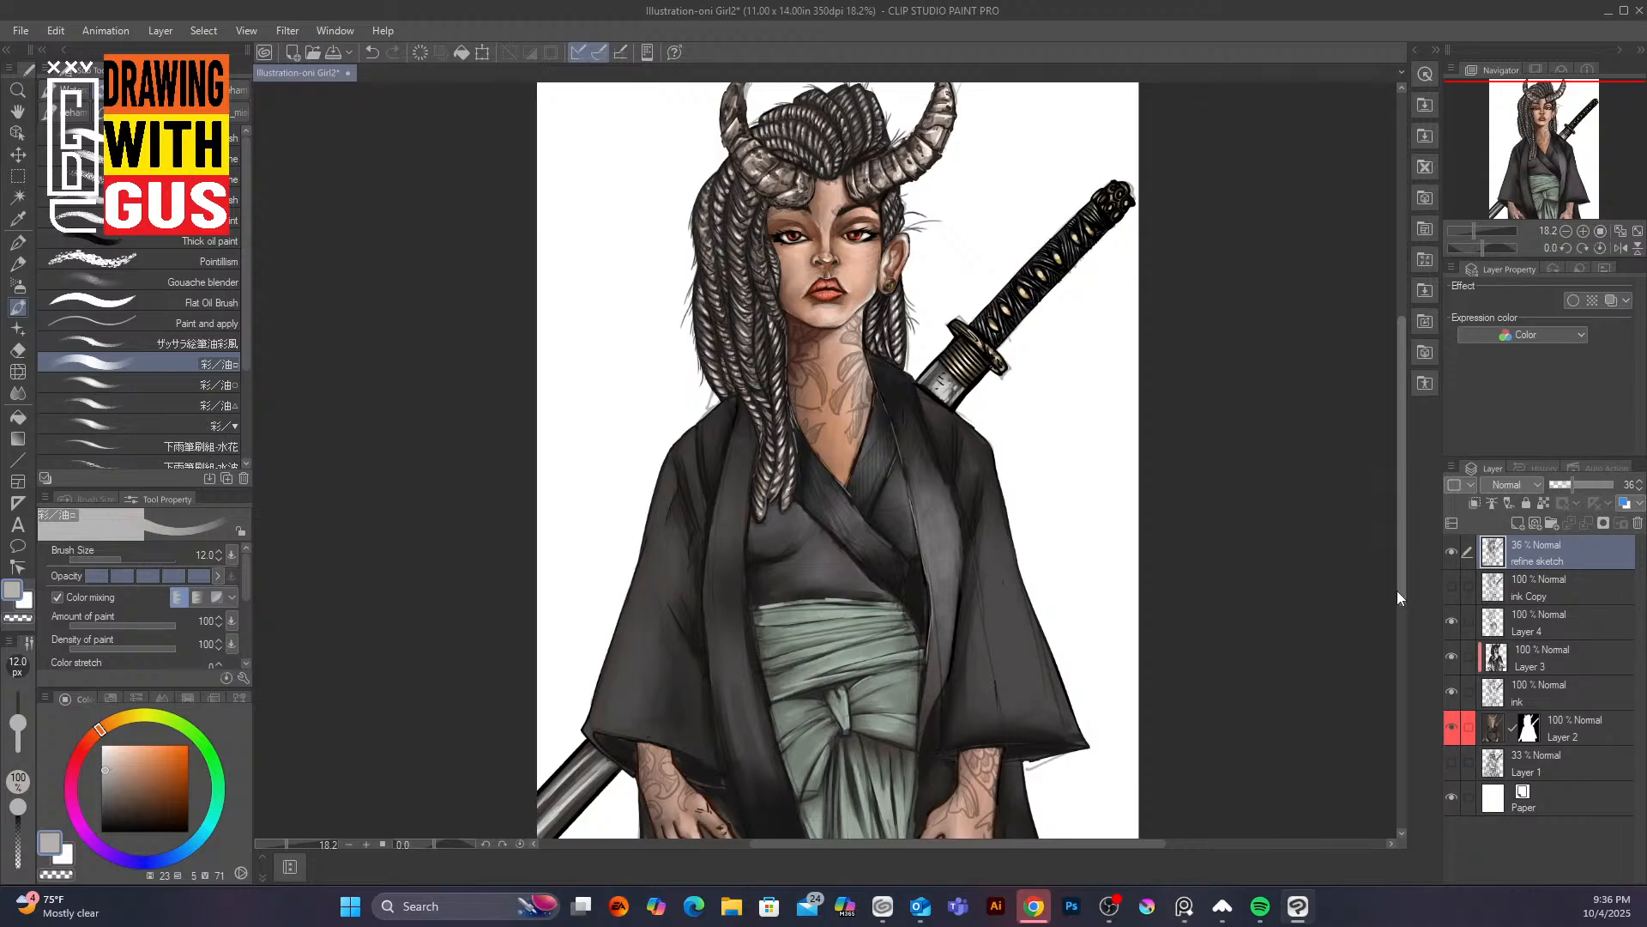
# Hide the refine sketch layer and compare the painting with Layer 3 and the ink layer off and on
pyautogui.click(1452, 552)
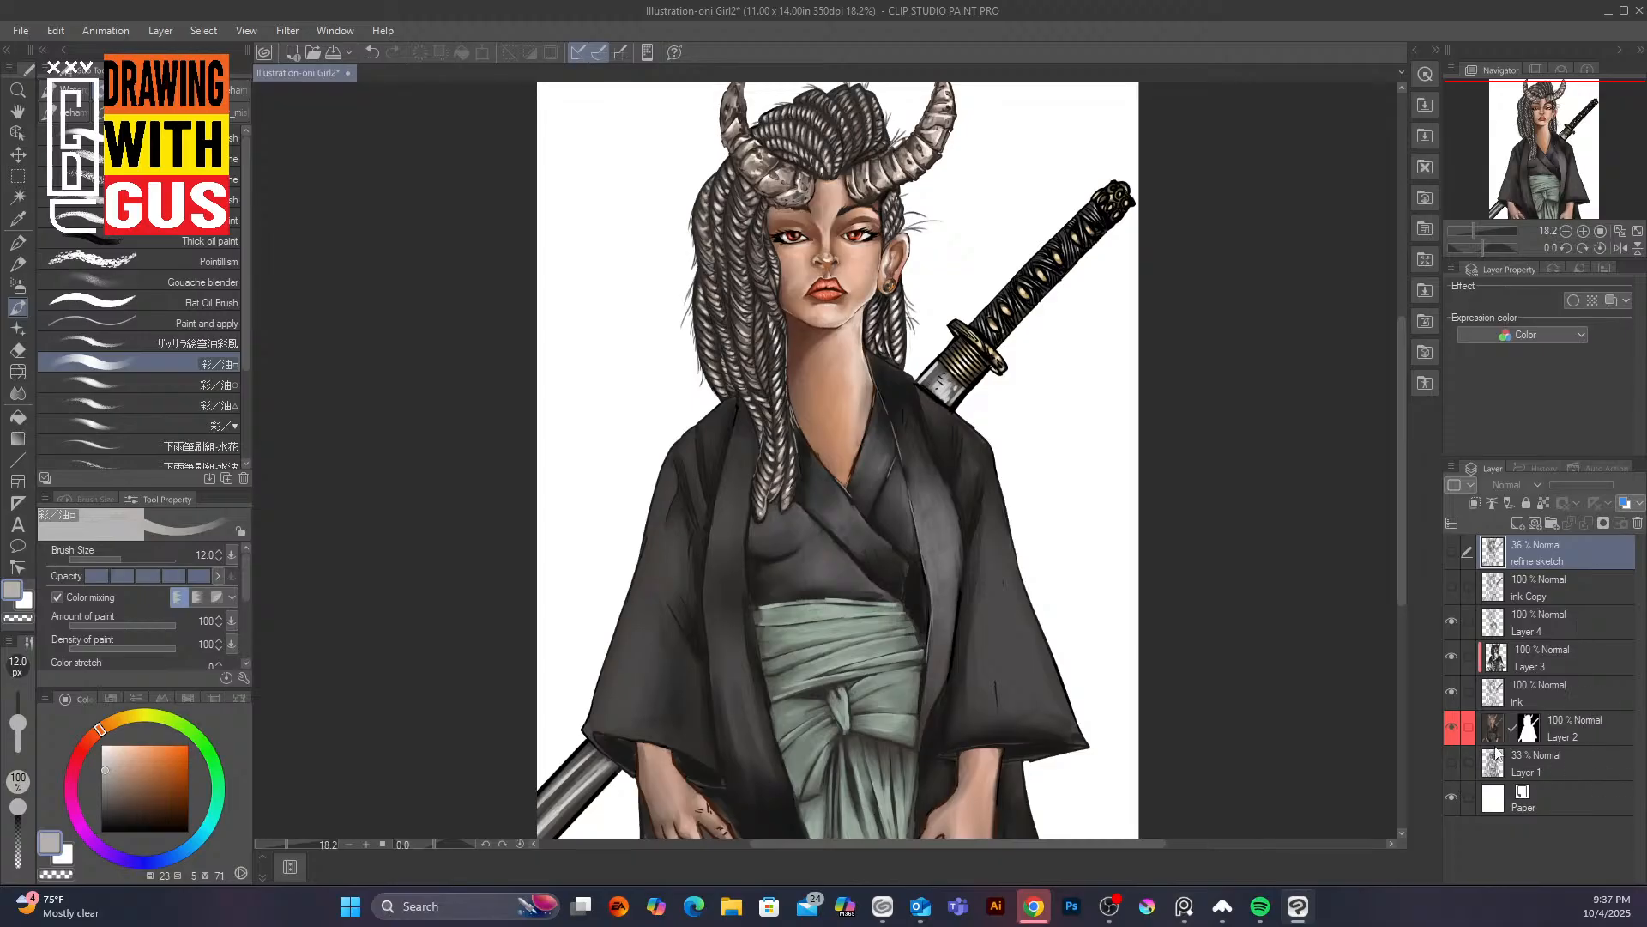
pyautogui.click(1452, 657)
pyautogui.click(1451, 692)
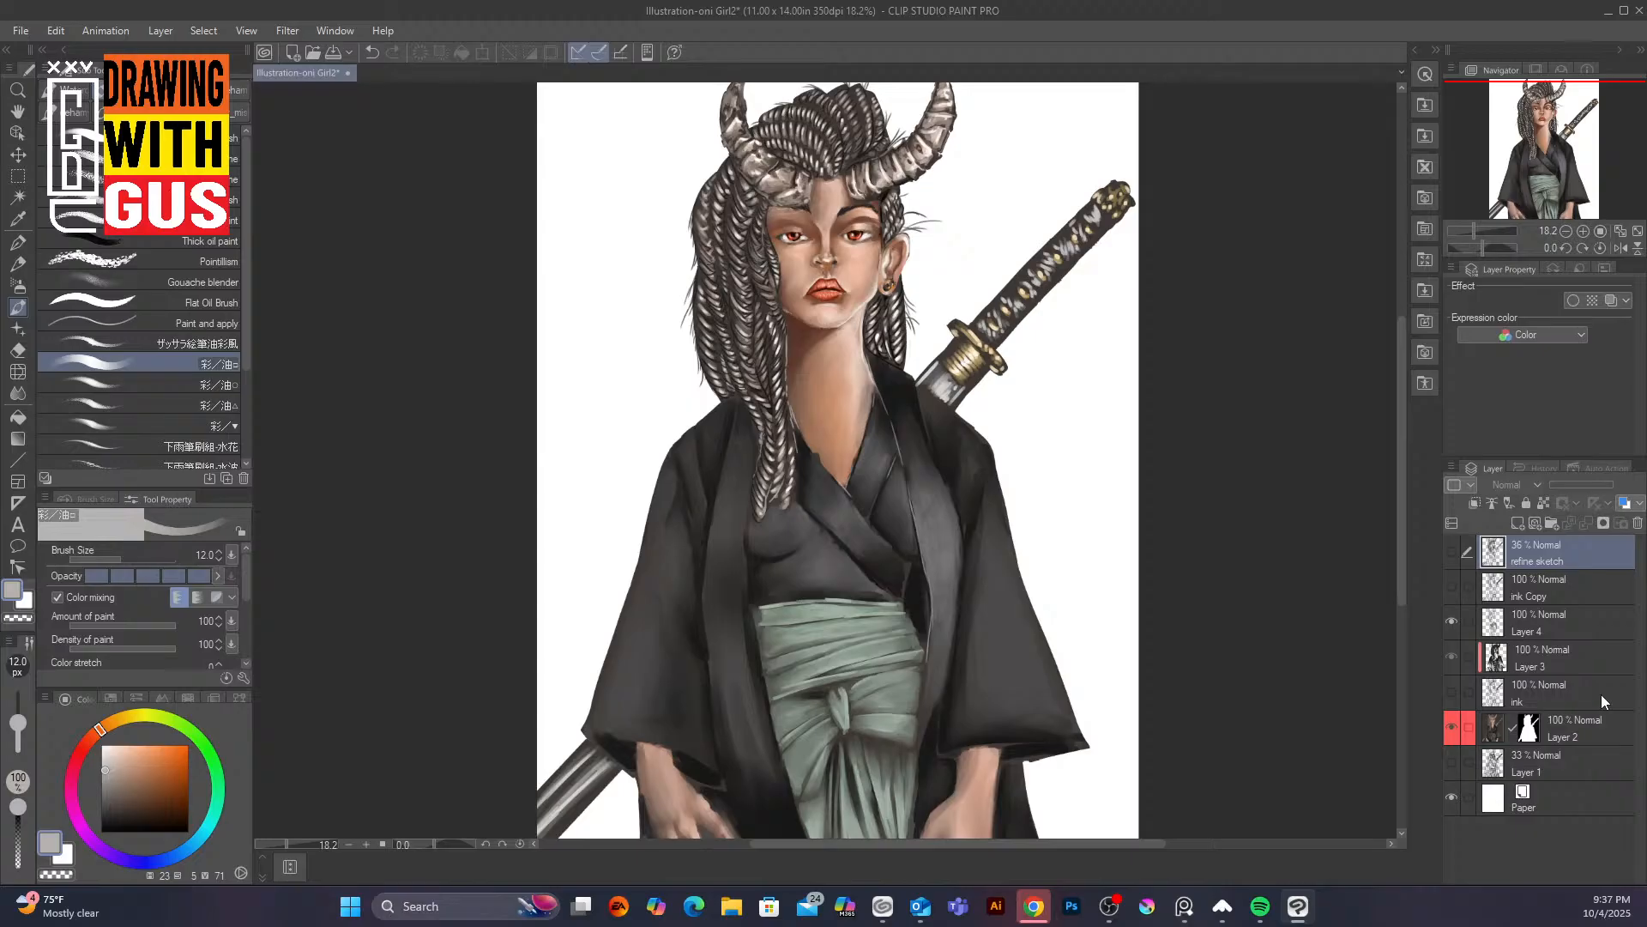
pyautogui.click(1452, 692)
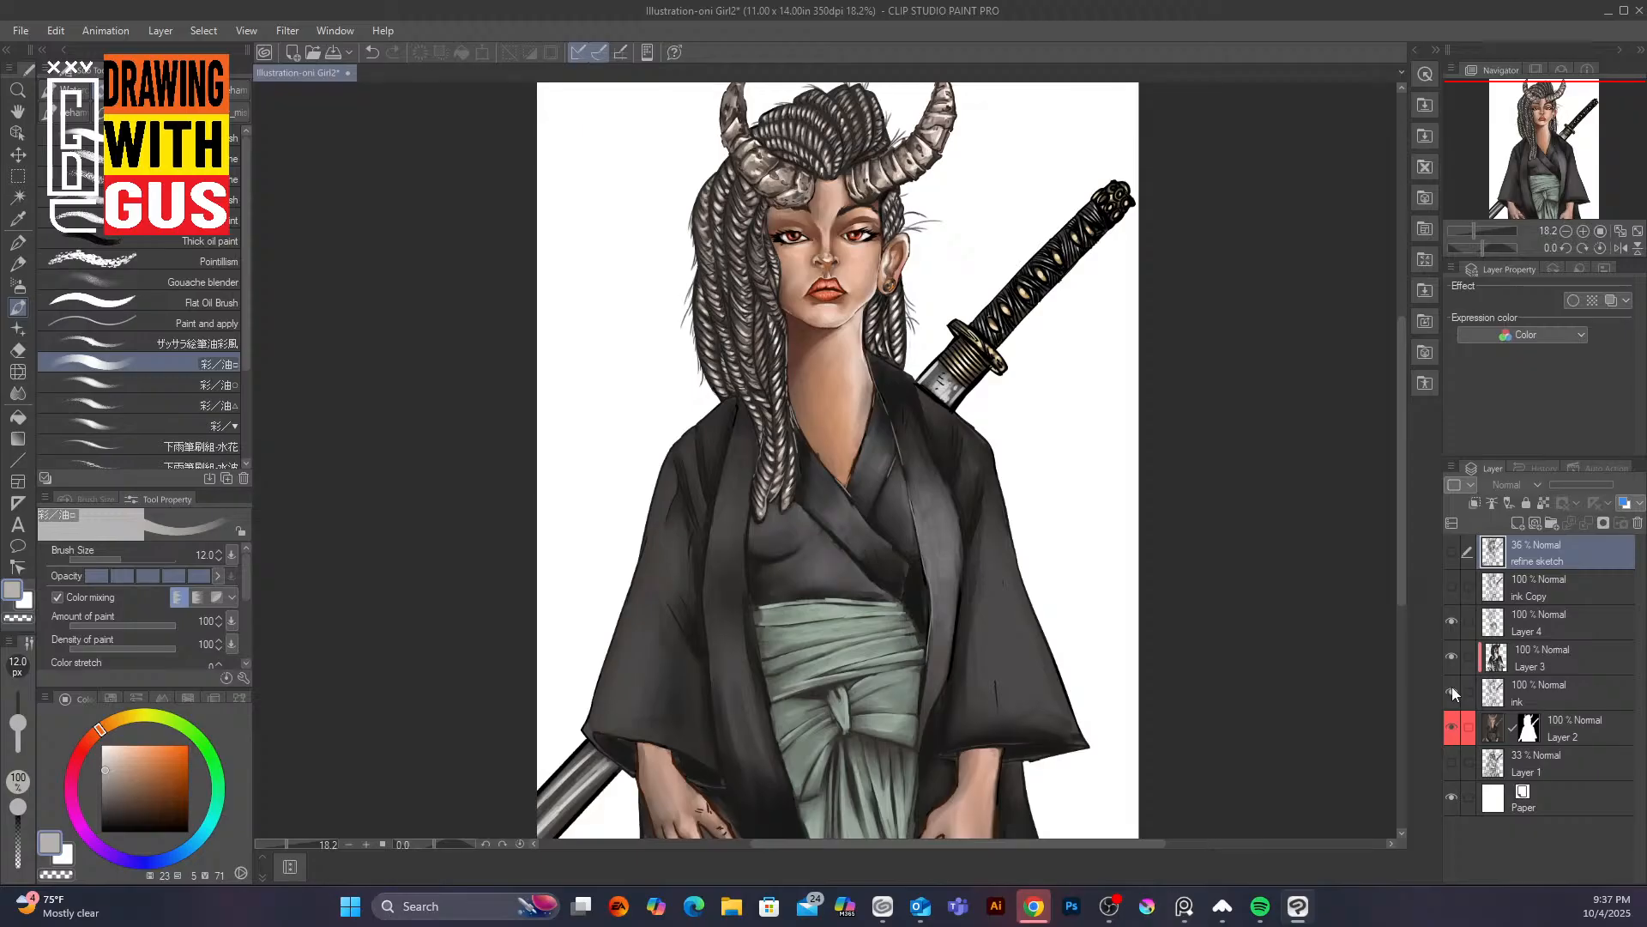
# Hide Layer 3, ink, Layer 4 and Layer 2 so that only the paper layer is shown
pyautogui.click(1453, 656)
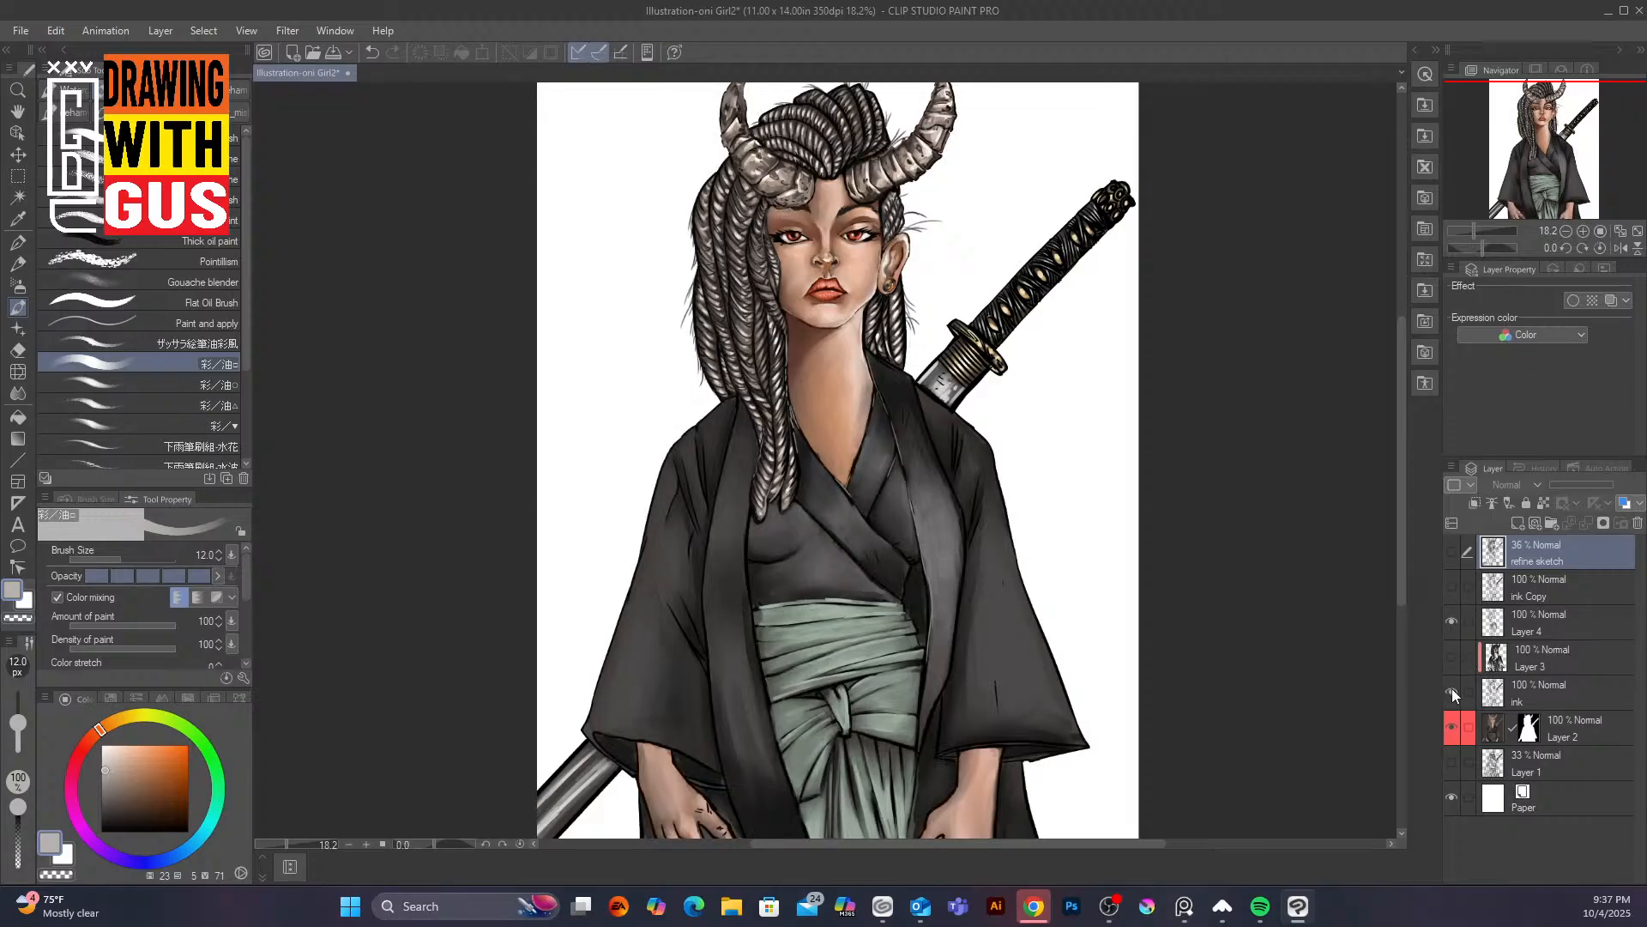
pyautogui.click(1452, 691)
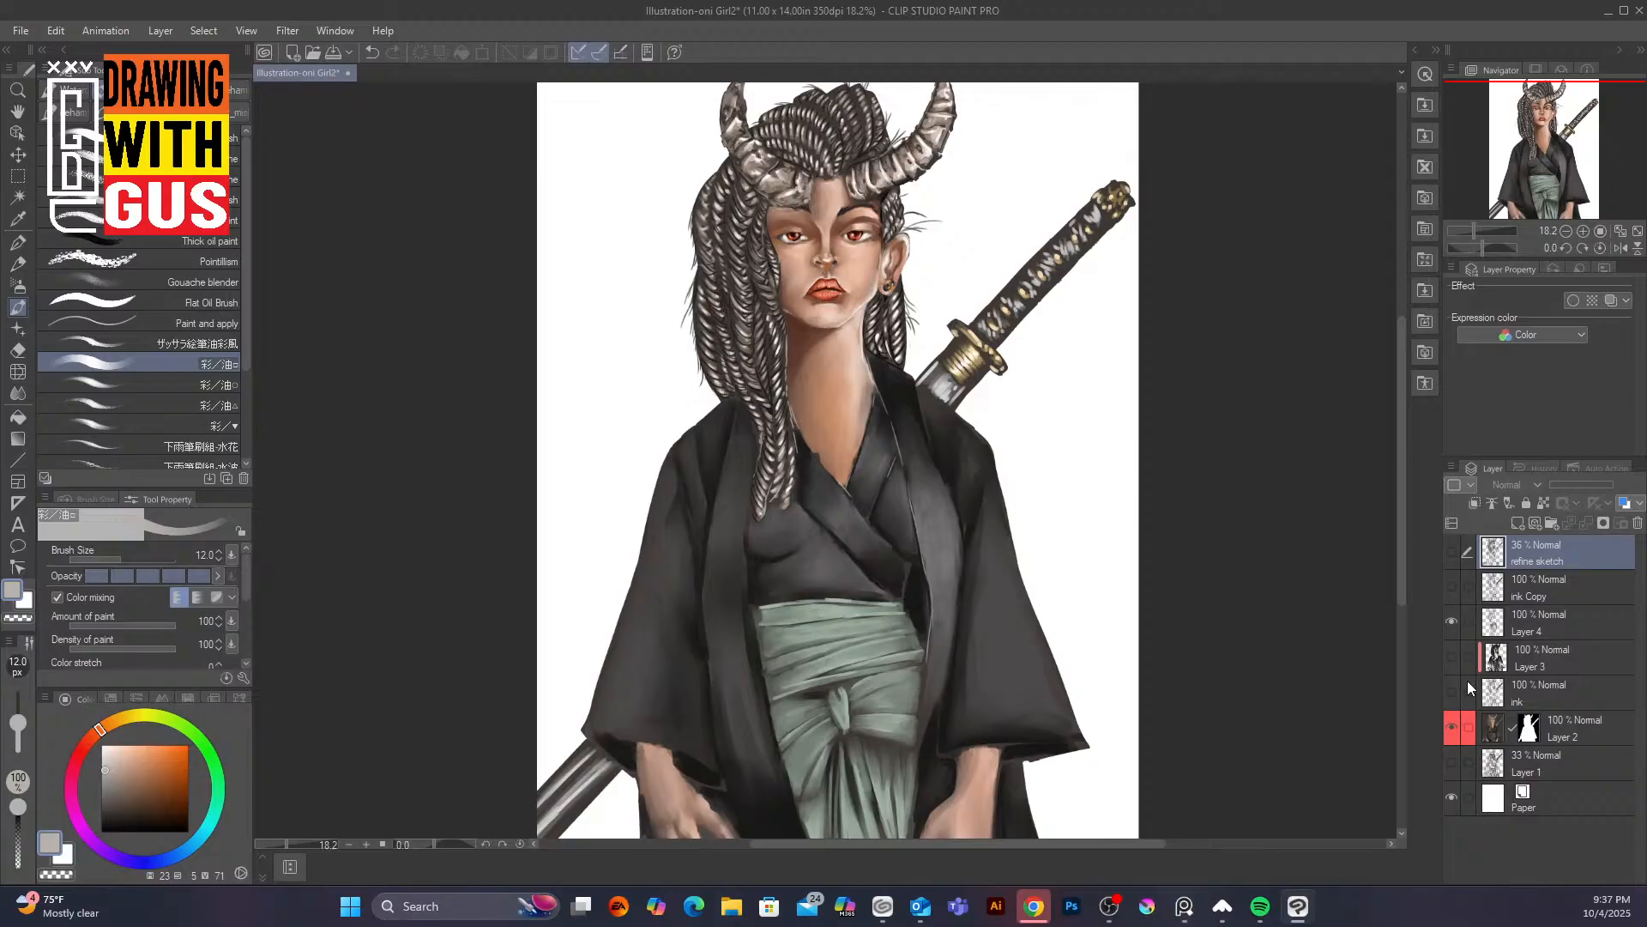
pyautogui.click(1452, 619)
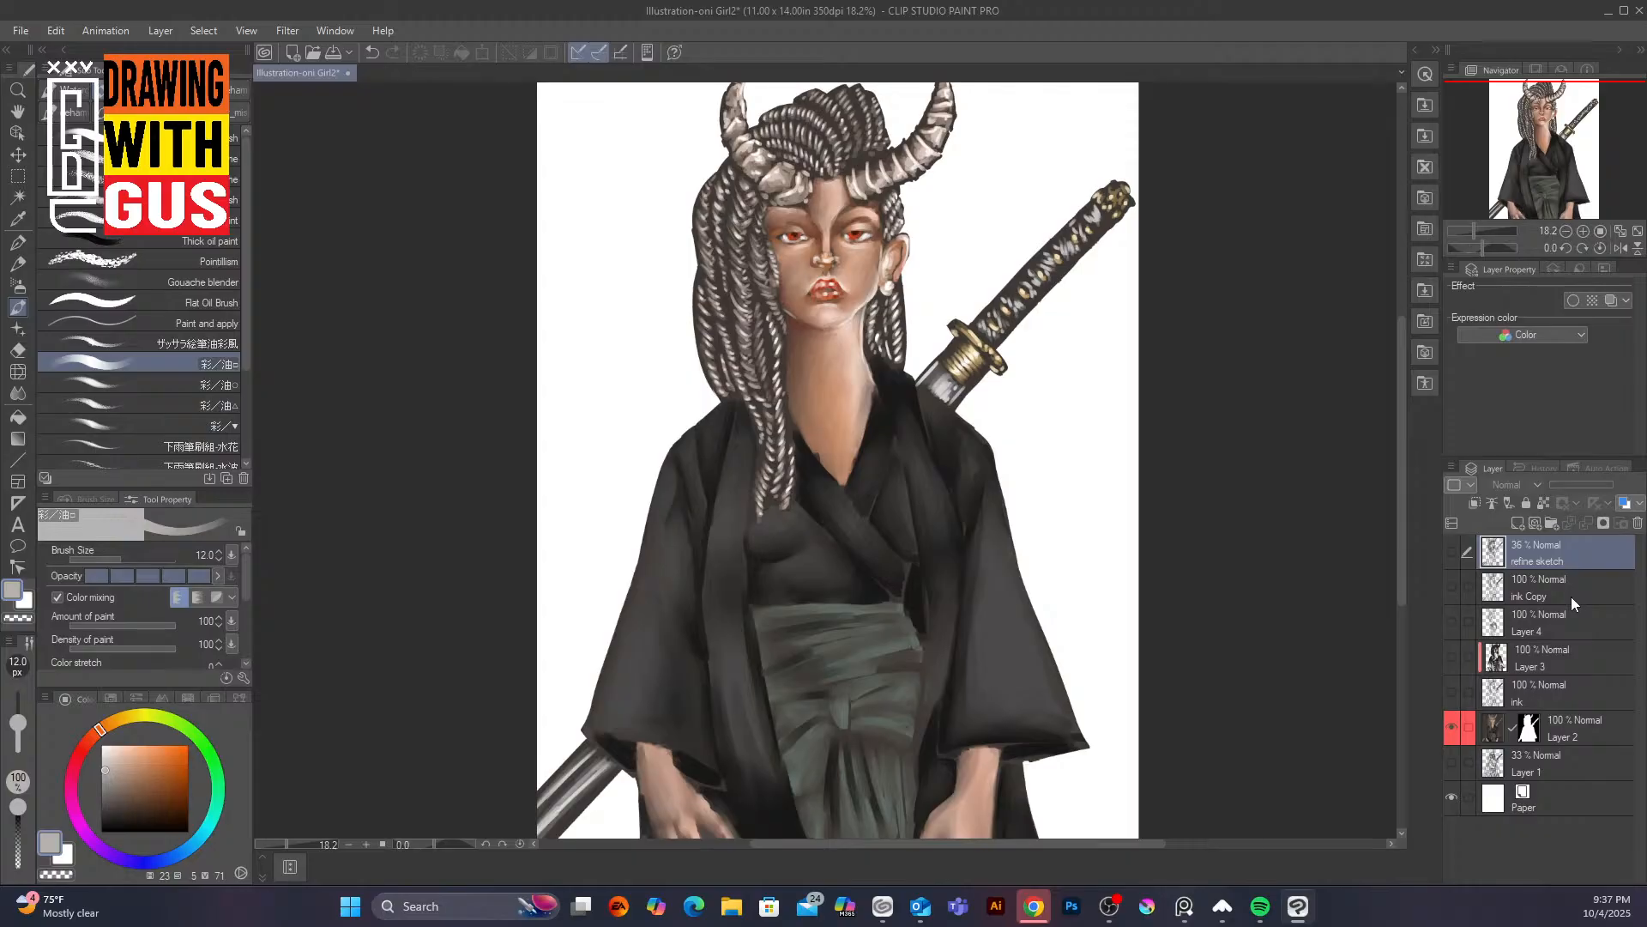
pyautogui.click(1453, 726)
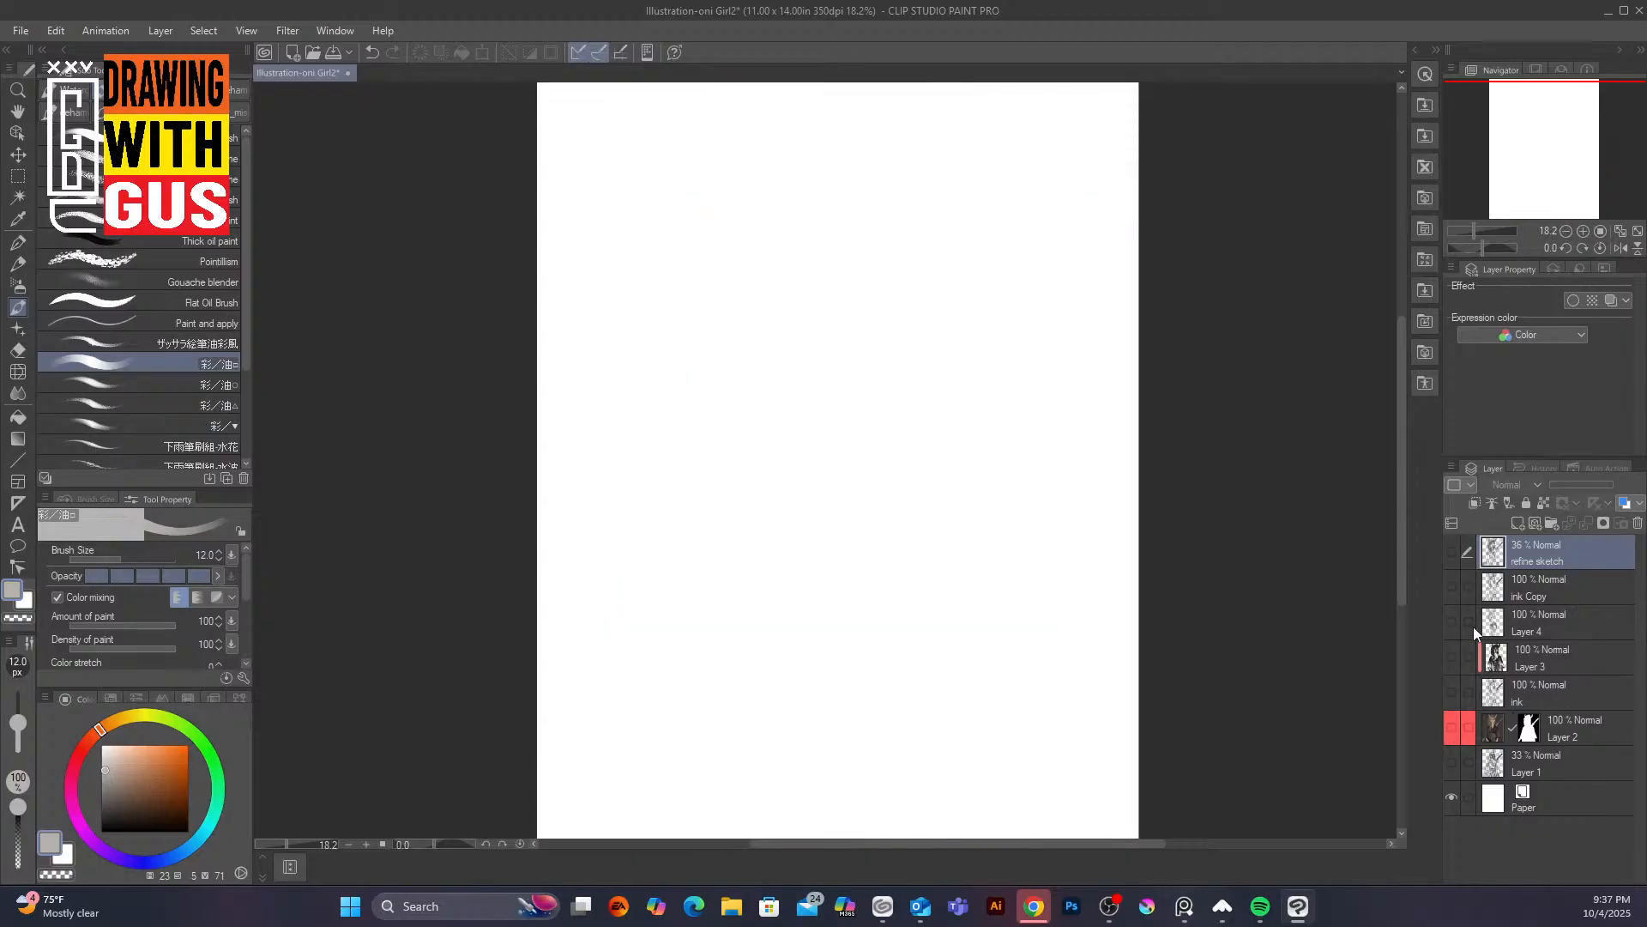
# Inspect the contents of Layer 4 and ink Copy one at a time against the blank paper
pyautogui.click(1453, 619)
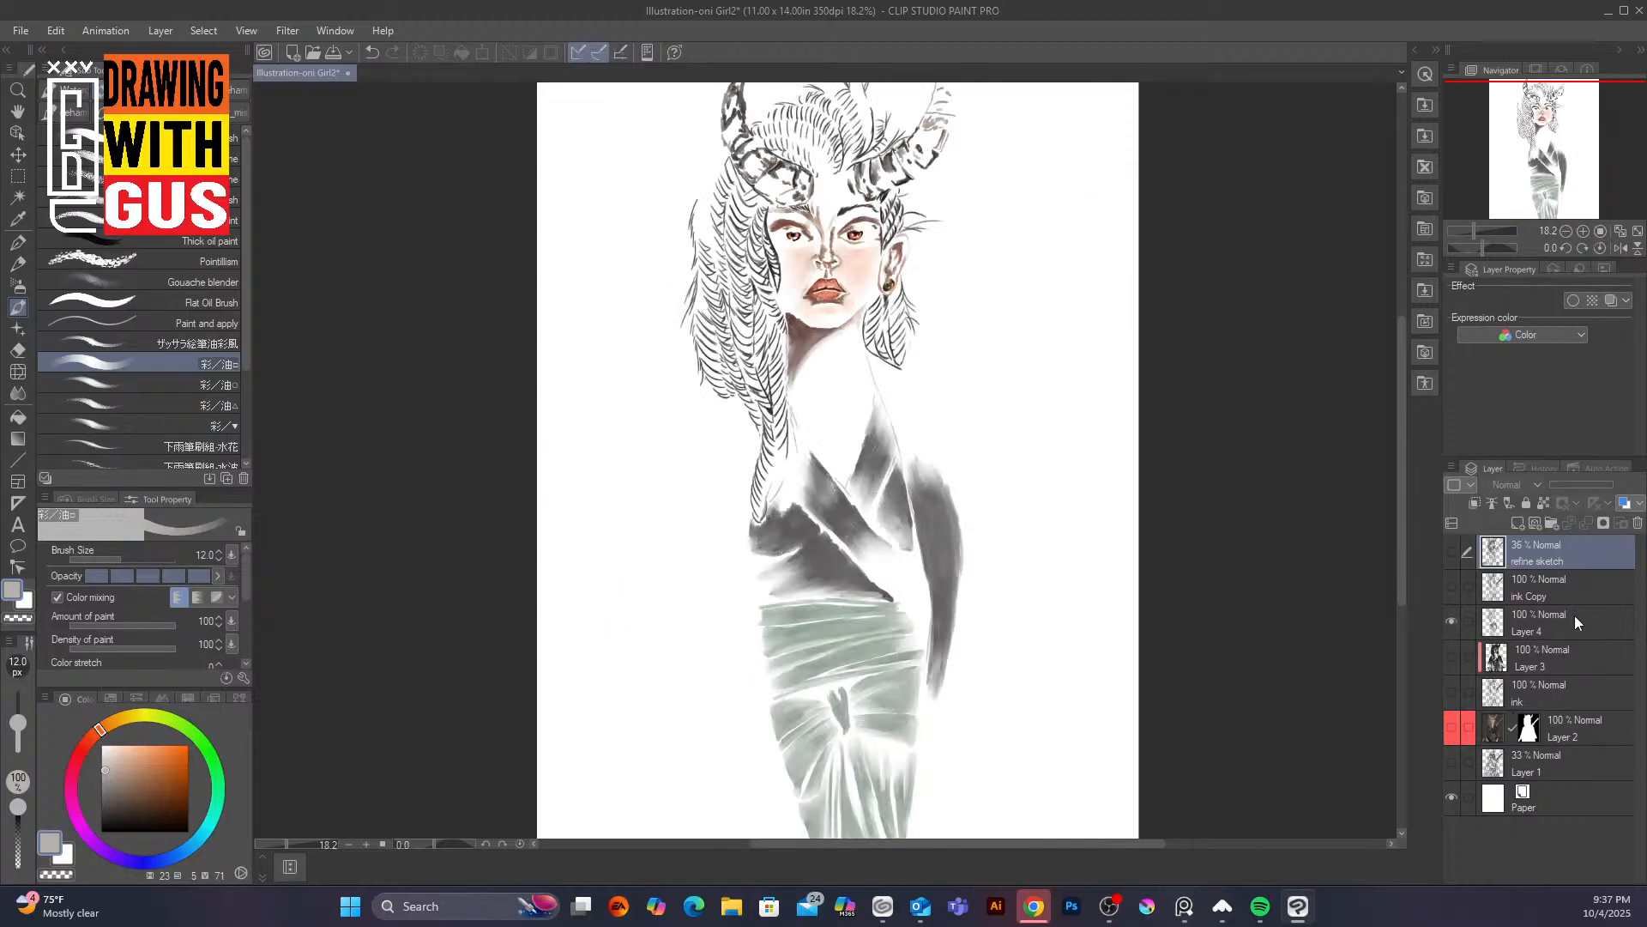
pyautogui.click(1452, 620)
pyautogui.click(1452, 585)
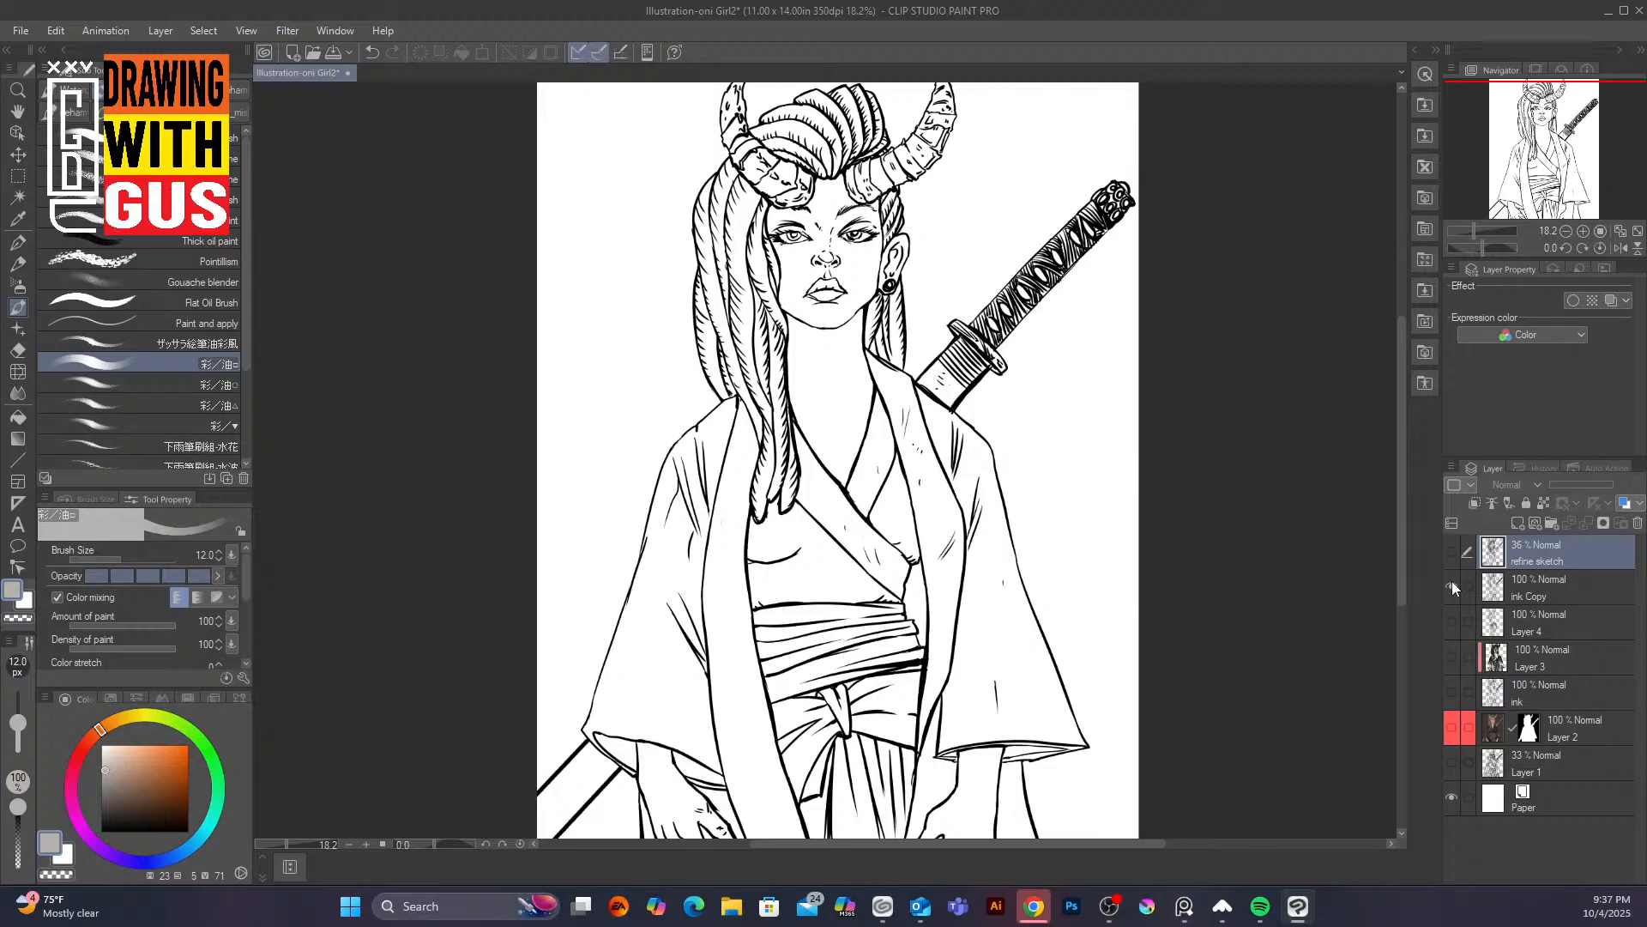
pyautogui.click(1450, 582)
# Show the refine sketch layer alone, preview it at 100% opacity, and set its opacity to 40%
pyautogui.click(1450, 551)
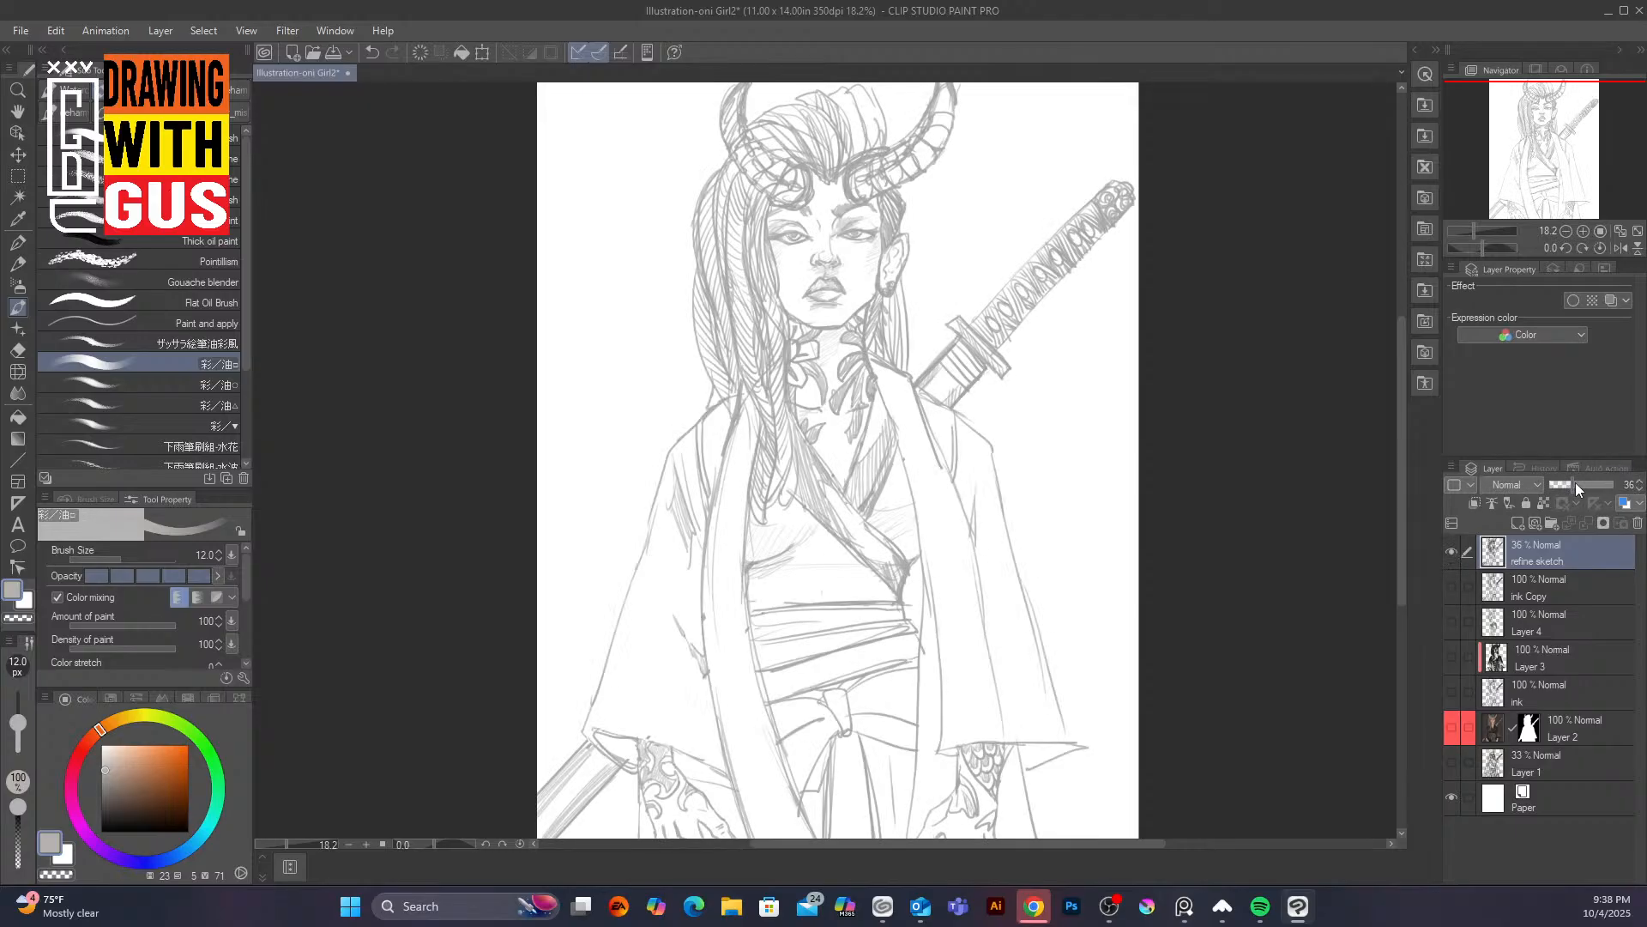
pyautogui.moveTo(1576, 483); pyautogui.dragTo(1638, 488)
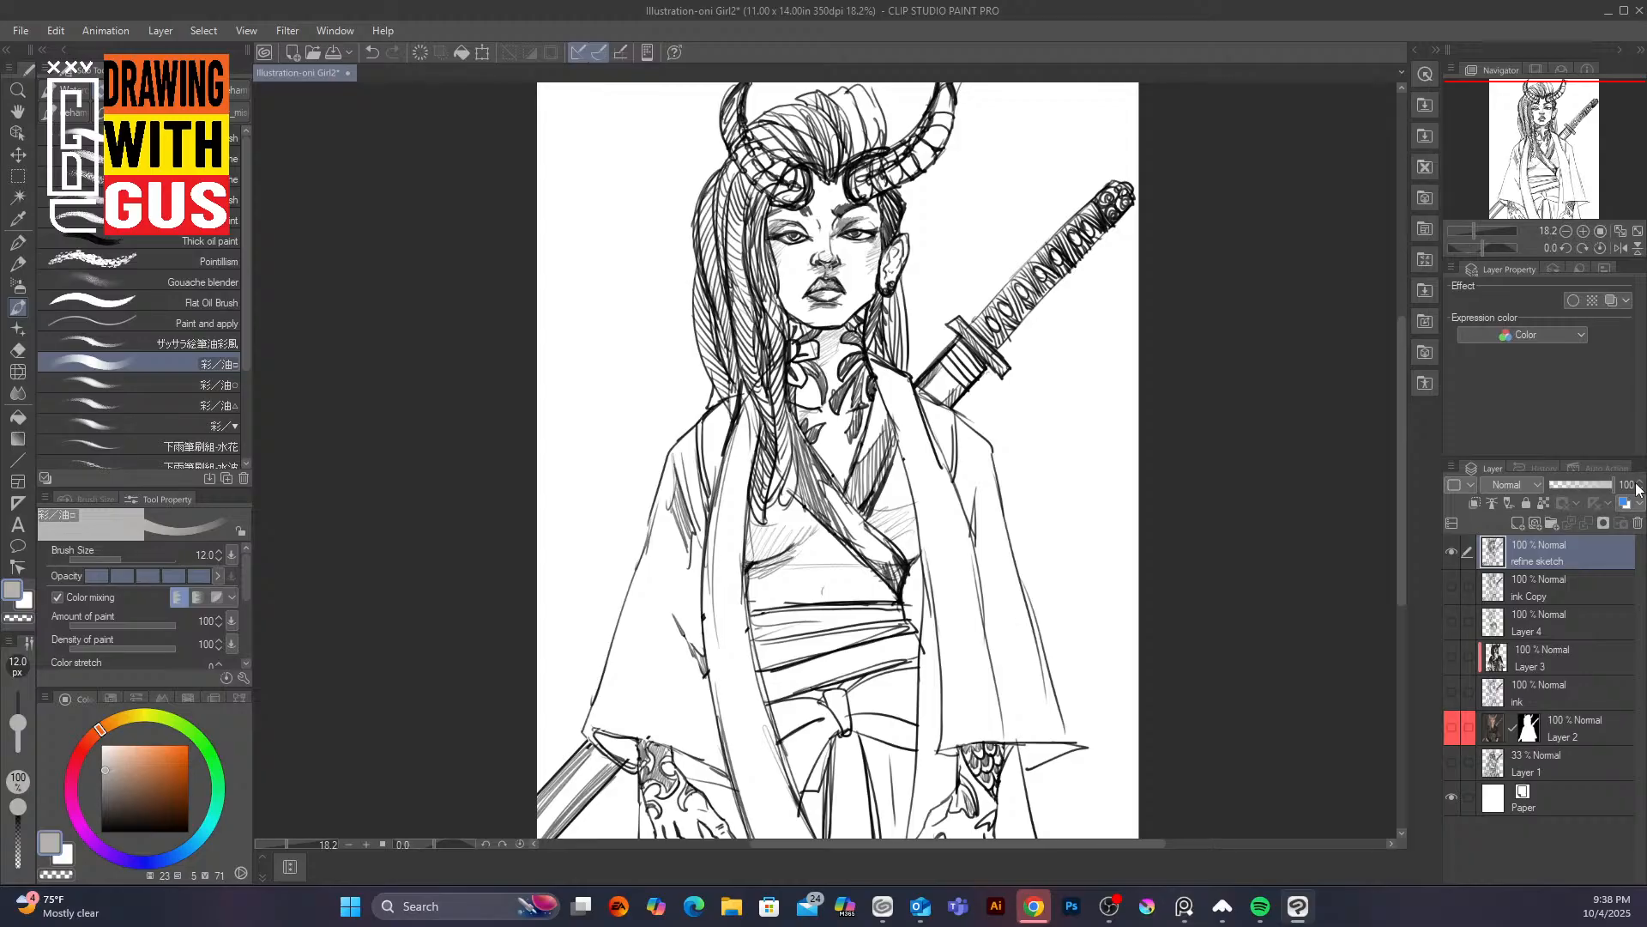
pyautogui.click(1577, 486)
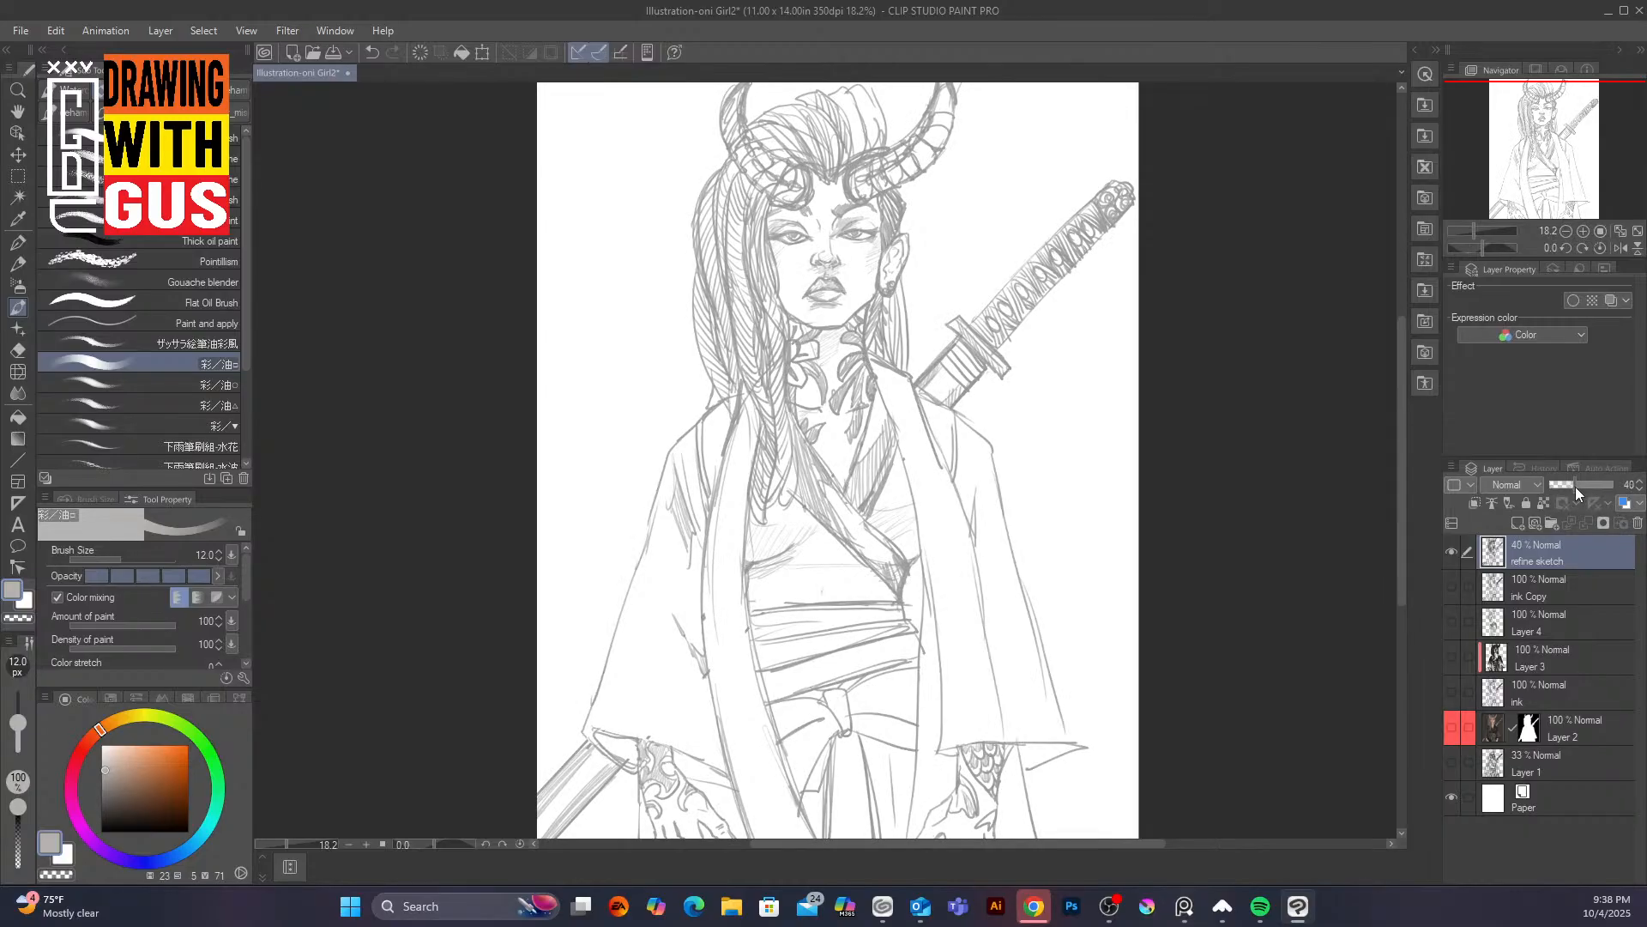
# Preview the ink Copy layer together with the refine sketch against the blank paper, and hide both layers
pyautogui.click(1452, 586)
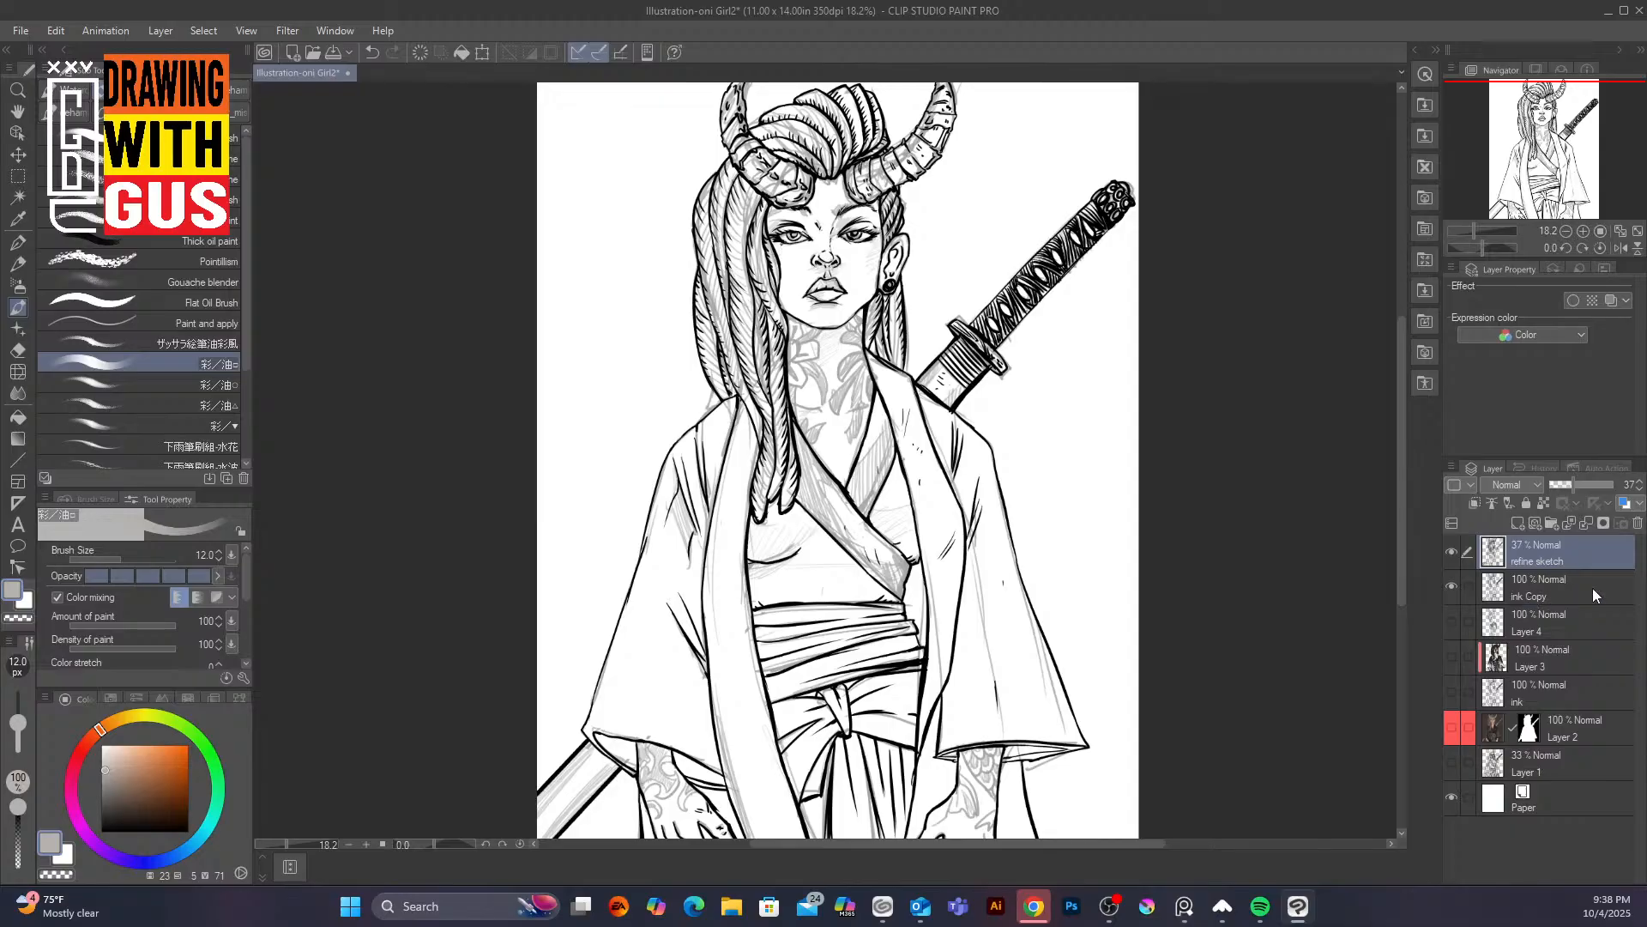
pyautogui.click(1451, 552)
pyautogui.click(1452, 586)
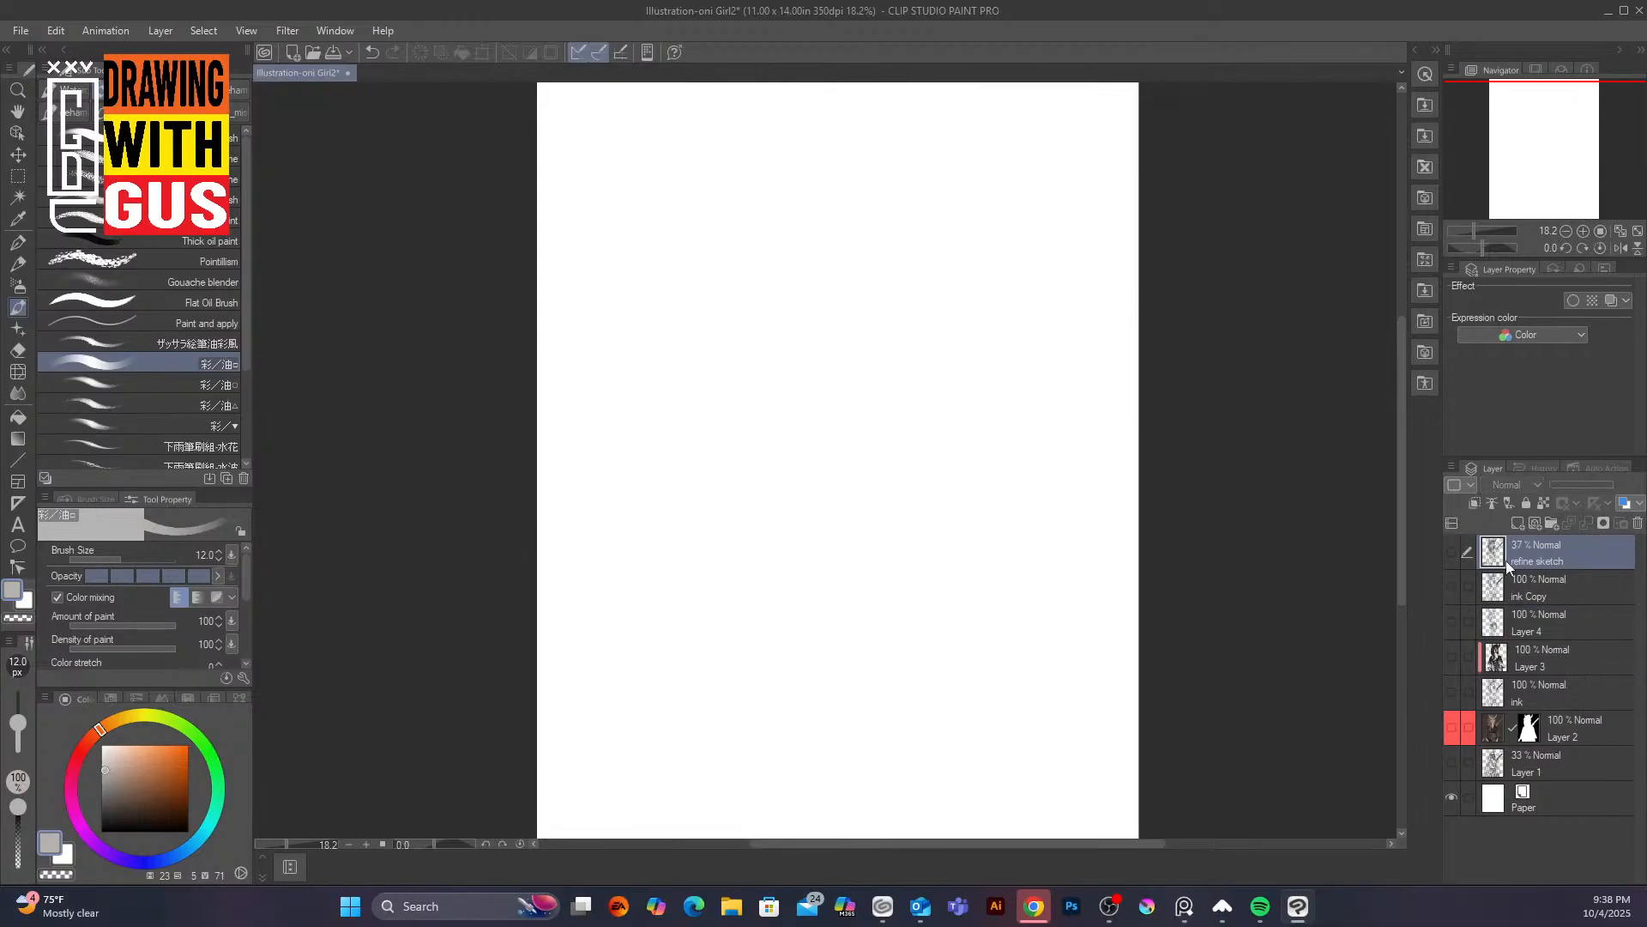
# Show the ink, Layer 3, Layer 2 and Layer 4 layers again to restore the full painting
pyautogui.click(1450, 689)
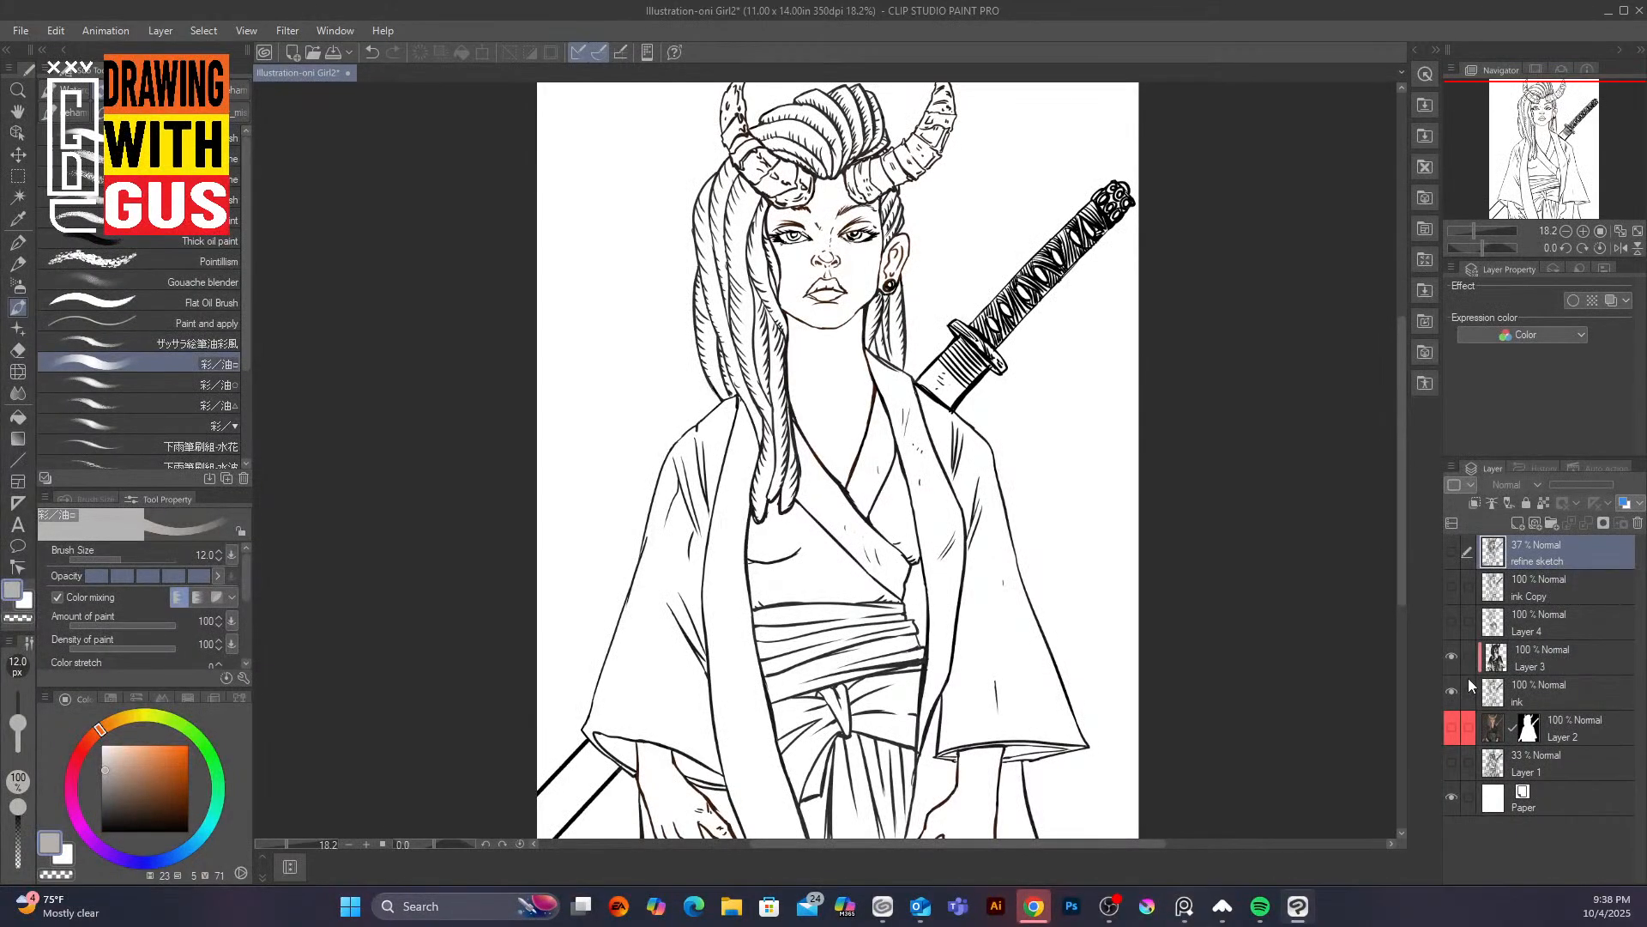
pyautogui.click(1453, 727)
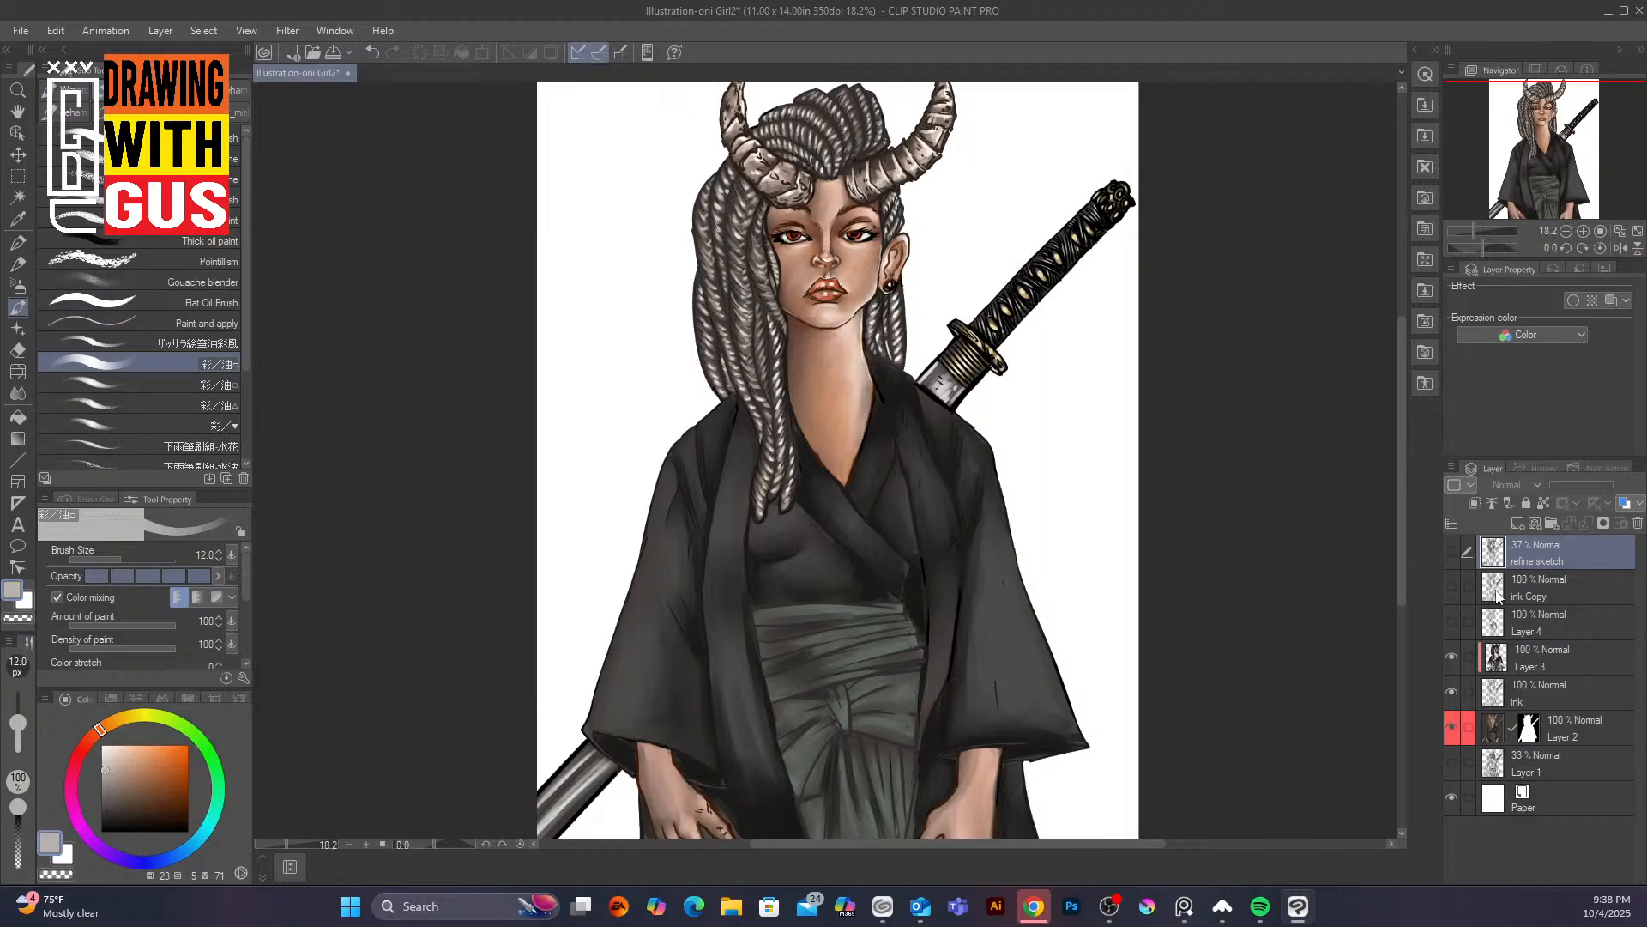
pyautogui.click(1450, 622)
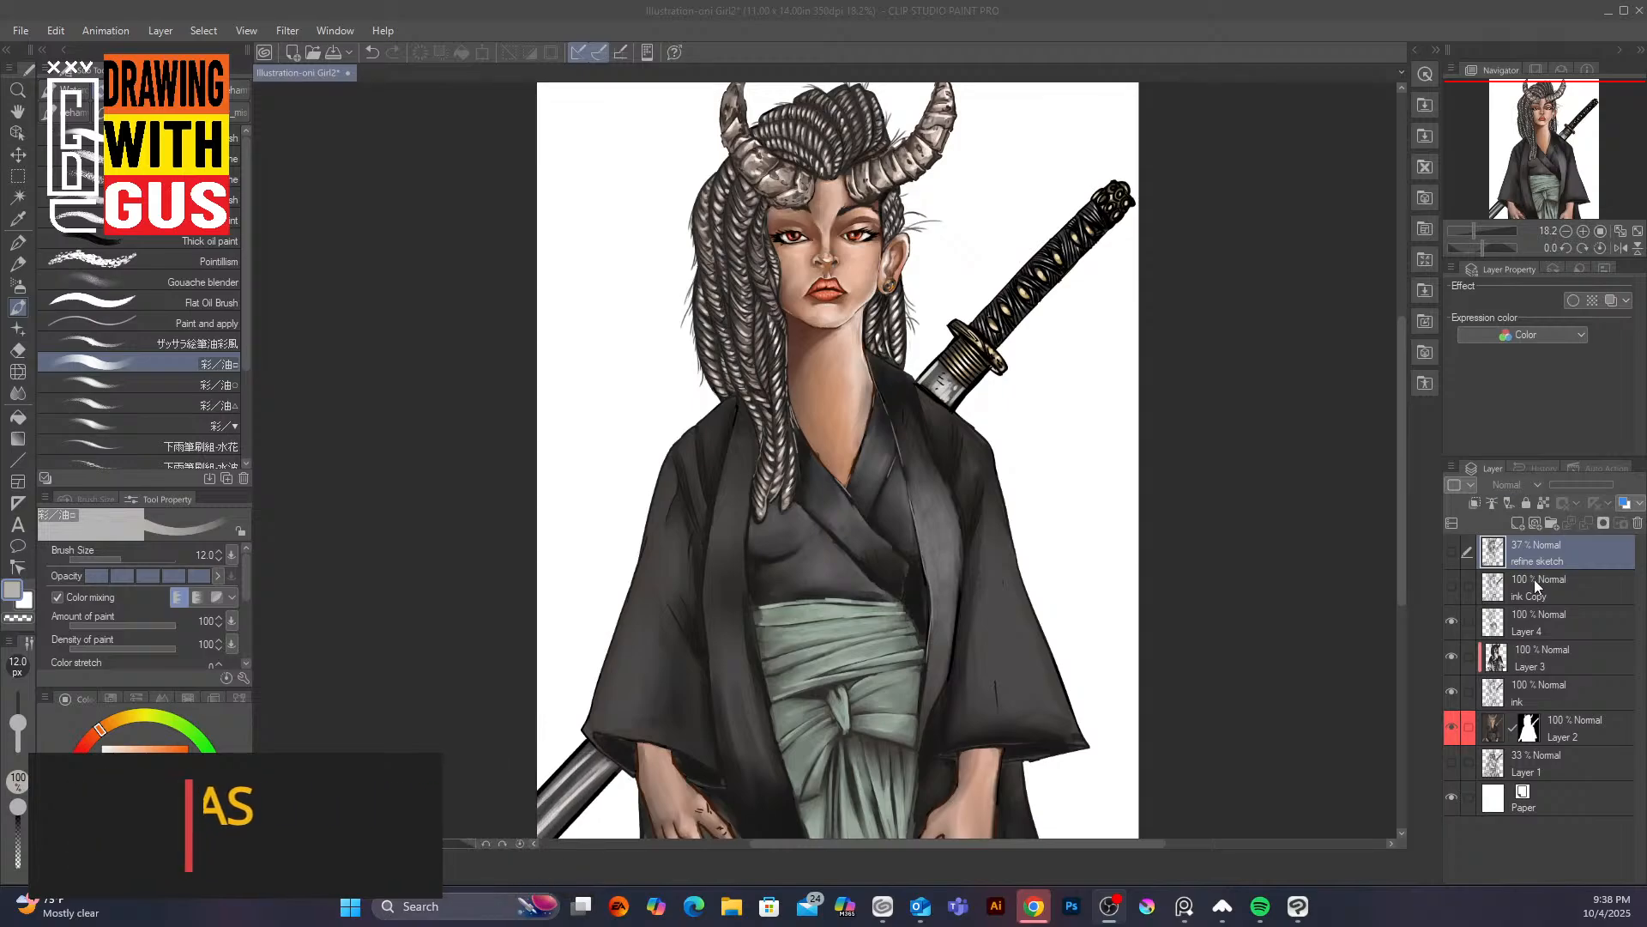
# Compare the painting with the refine sketch layer on and off, and leave the sketch visible over the painting to show the tattoo designs
pyautogui.click(1451, 552)
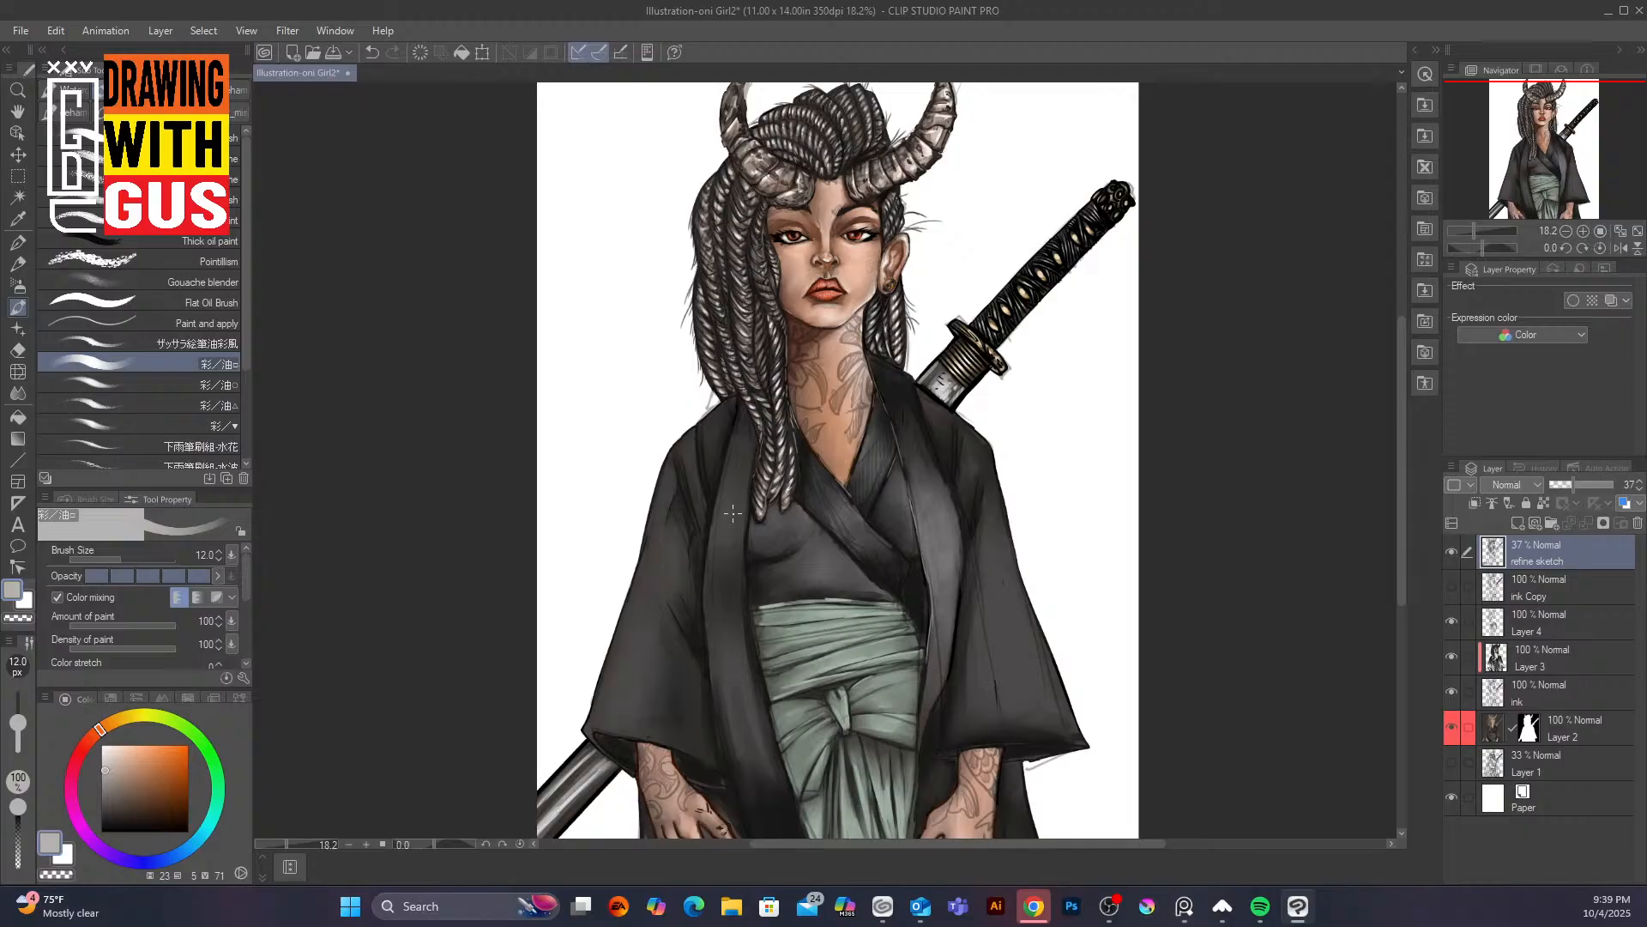
pyautogui.click(1451, 553)
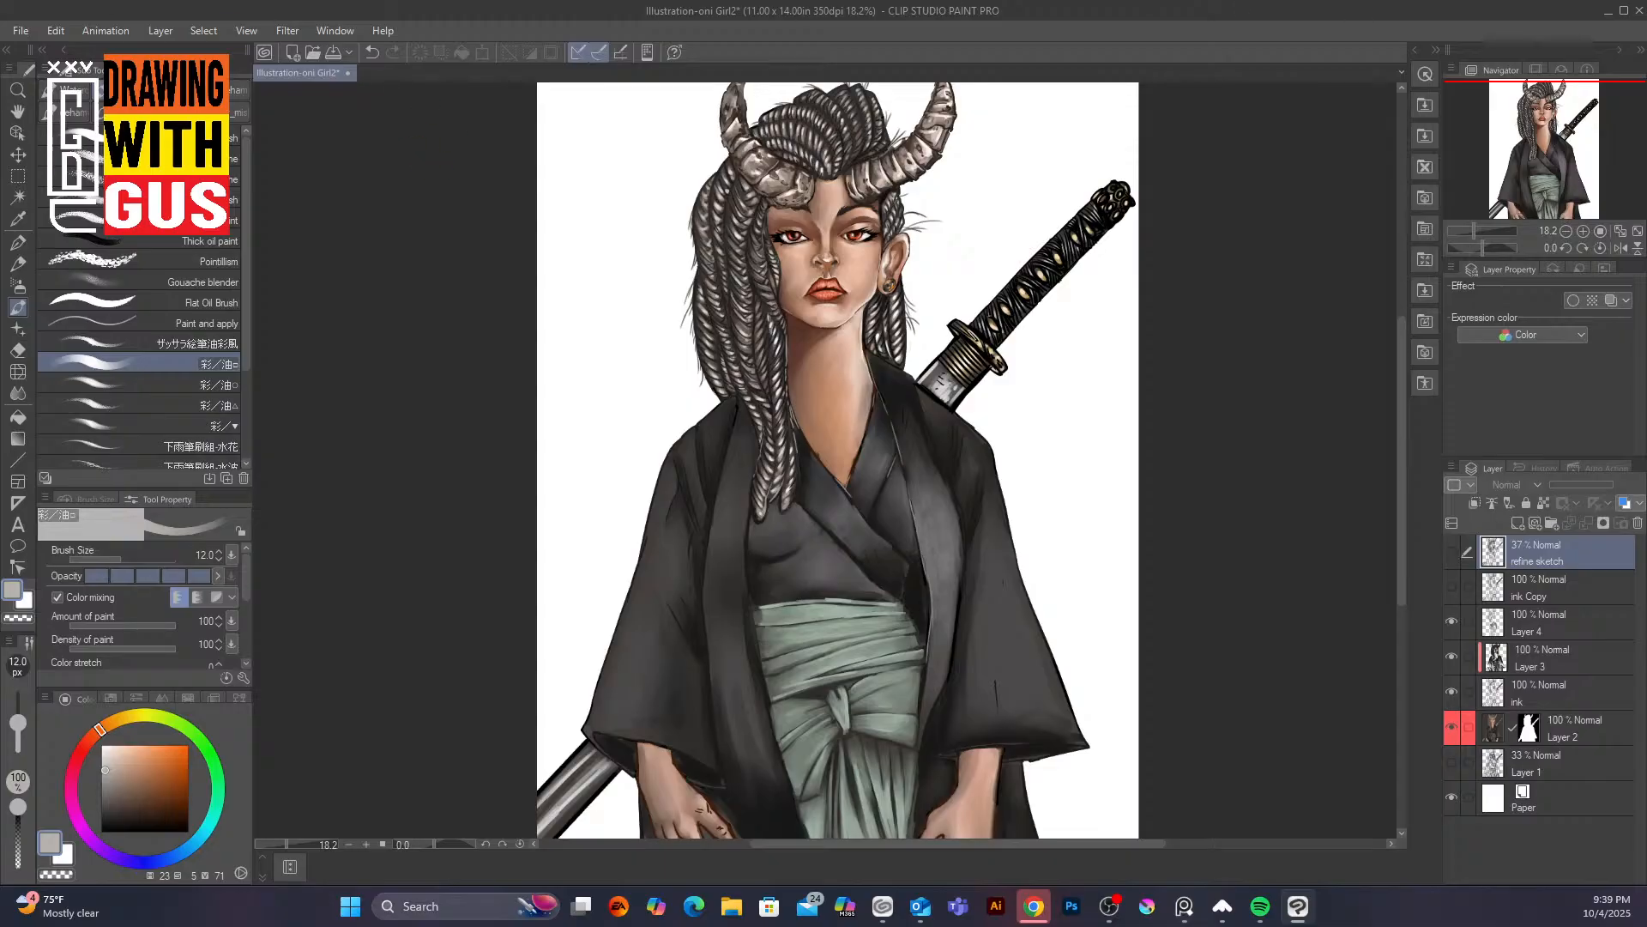
pyautogui.hotkey('alt', 'Tab')
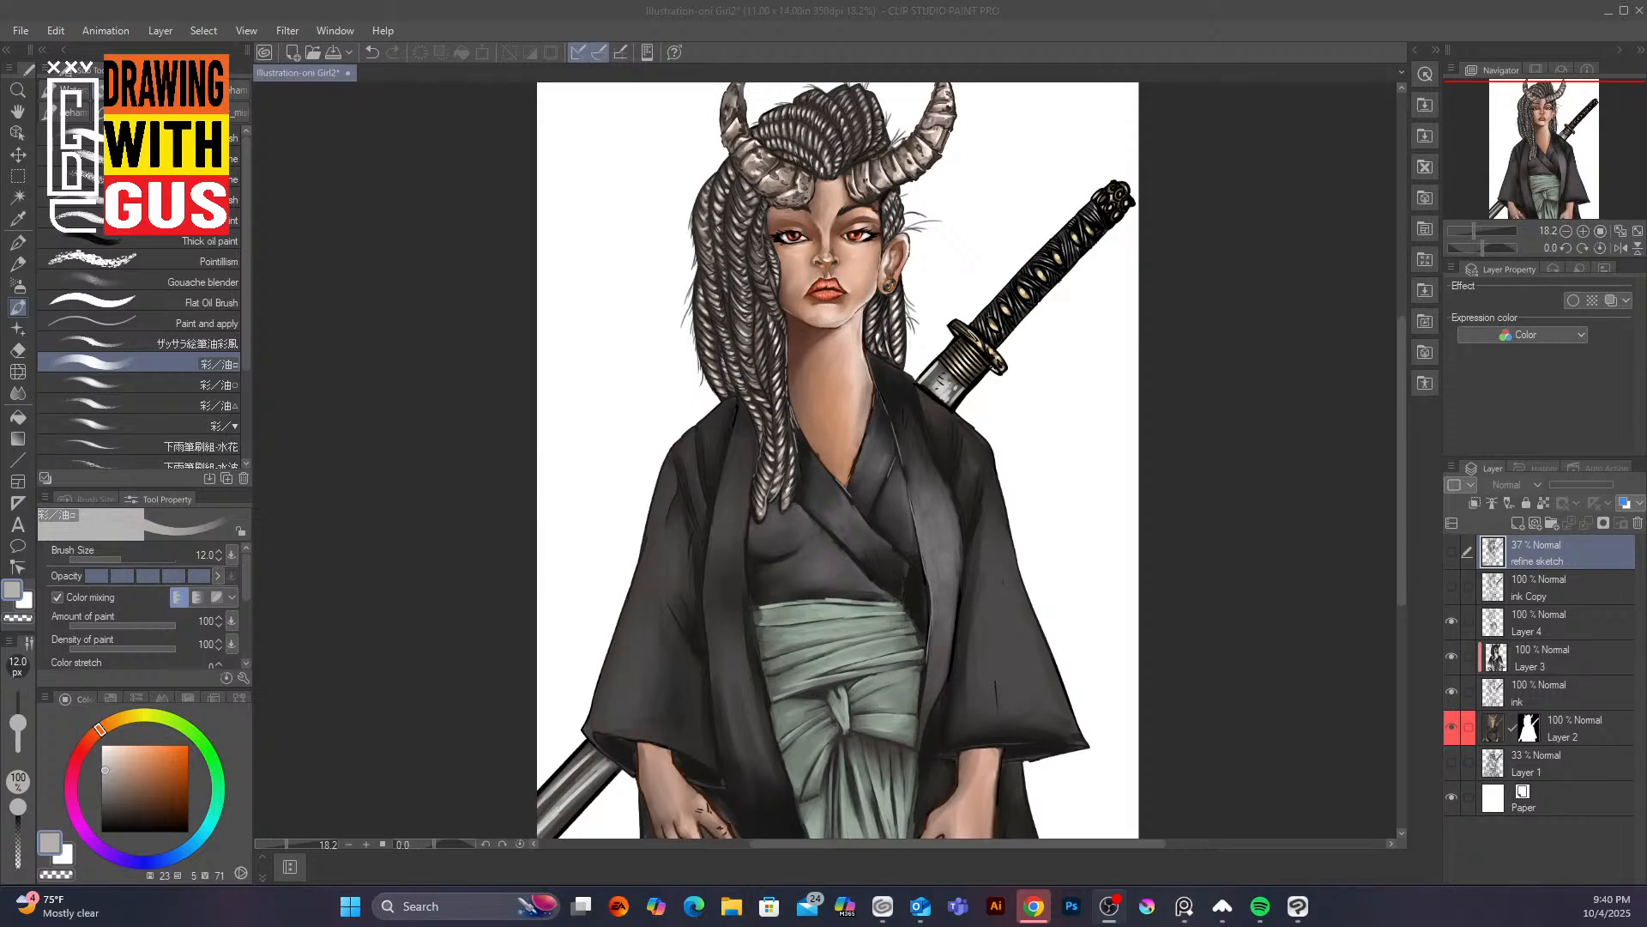
pyautogui.click(1452, 552)
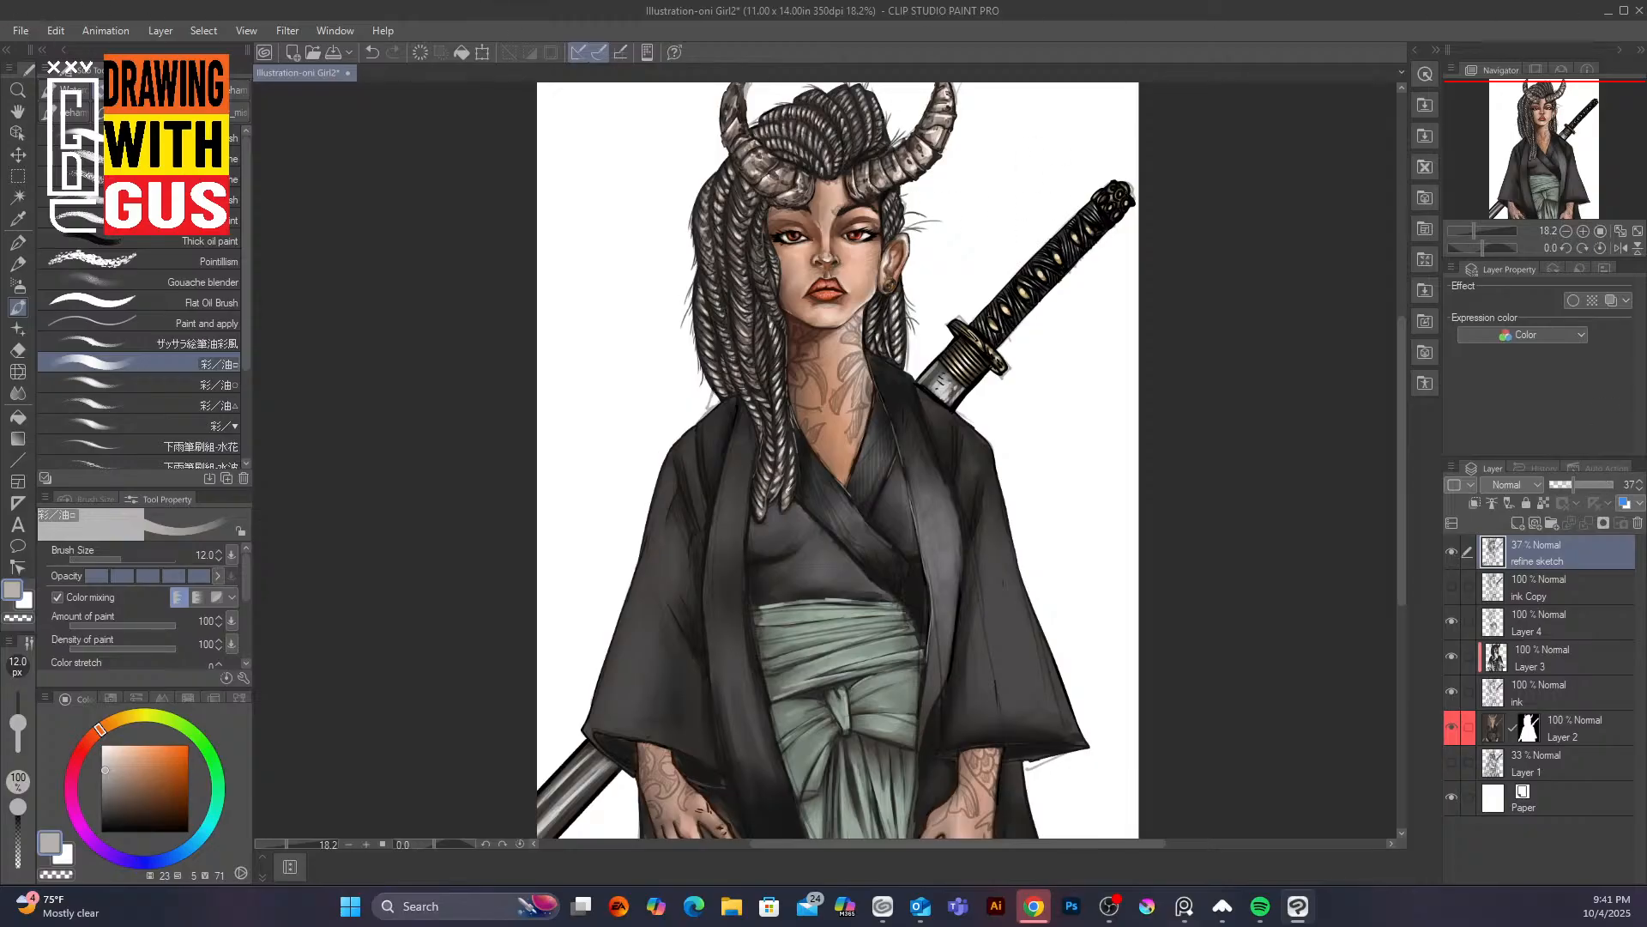
pyautogui.click(1110, 906)
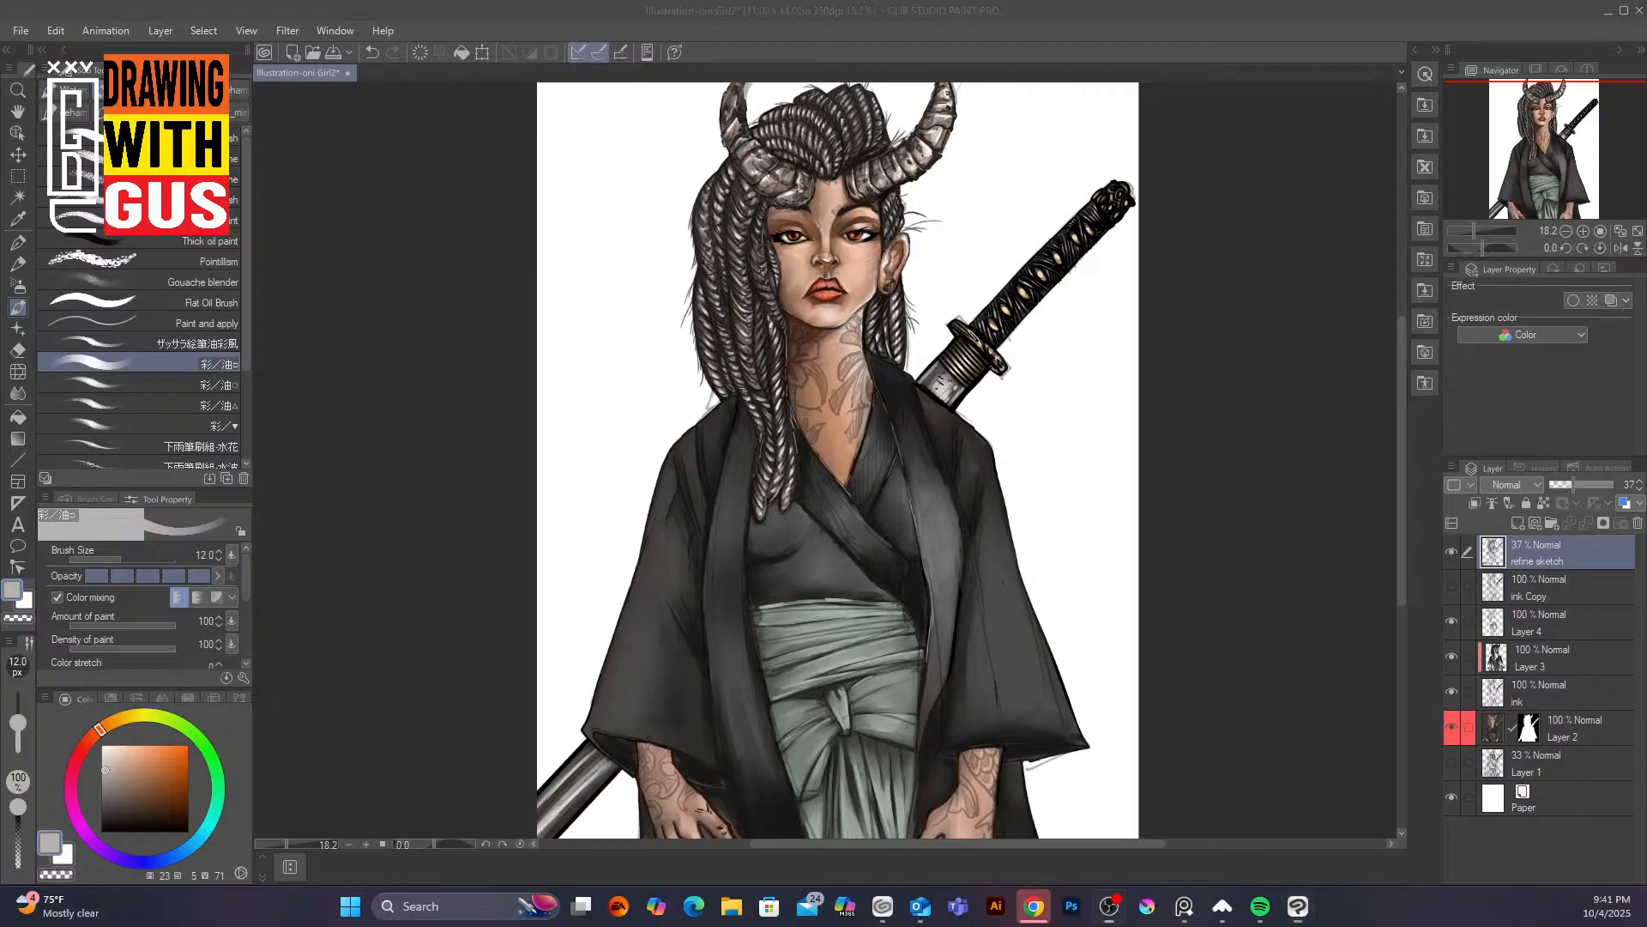